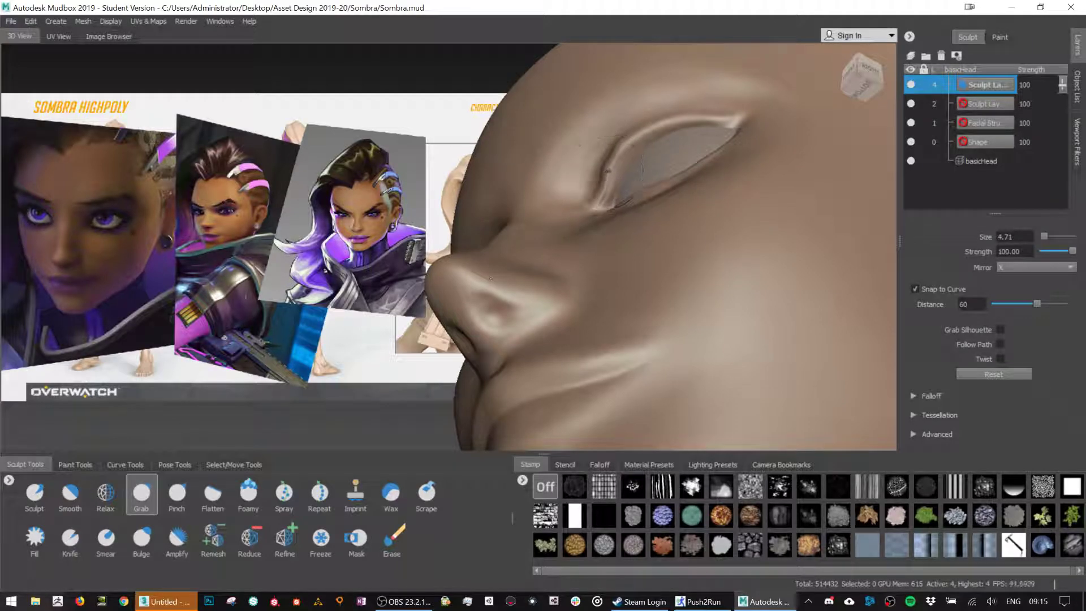
Reduce the Grab brush size to 4.16 and pull the upper eyelid near the inner eye corner.
key("bracketleft")
left_click_drag(618, 142, 624, 146)
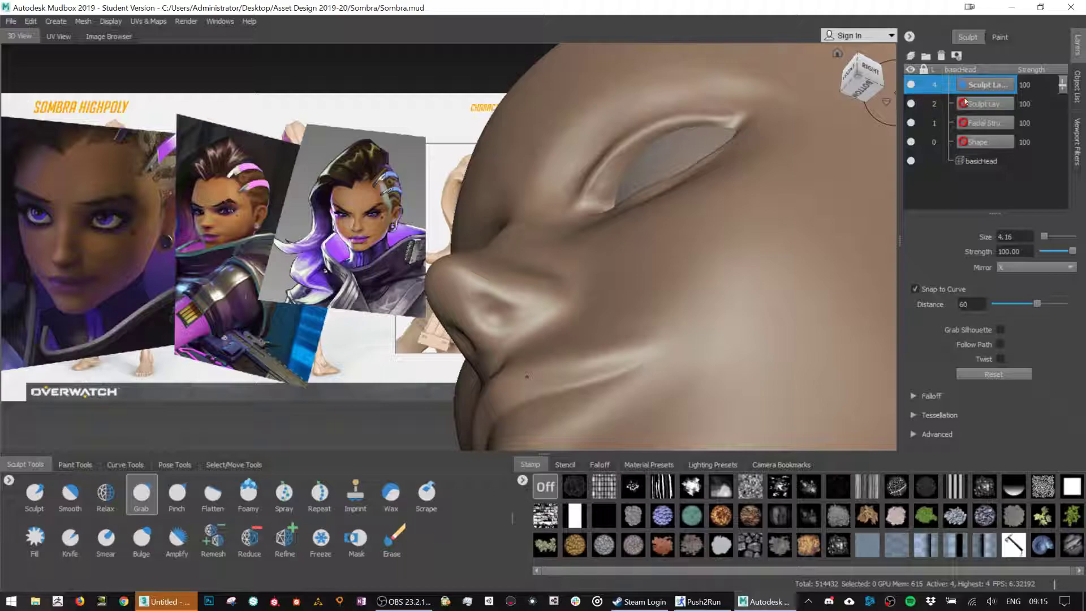
Select the level 2 sculpt layer and step the head mesh down to subdivision level 2.
left_click(982, 105)
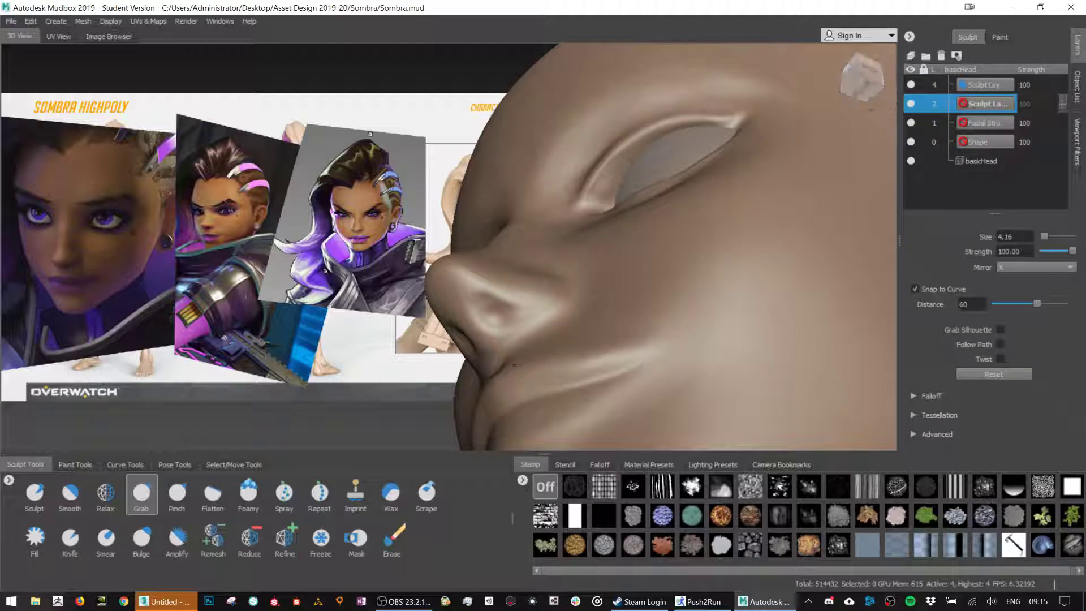
left_click(29, 21)
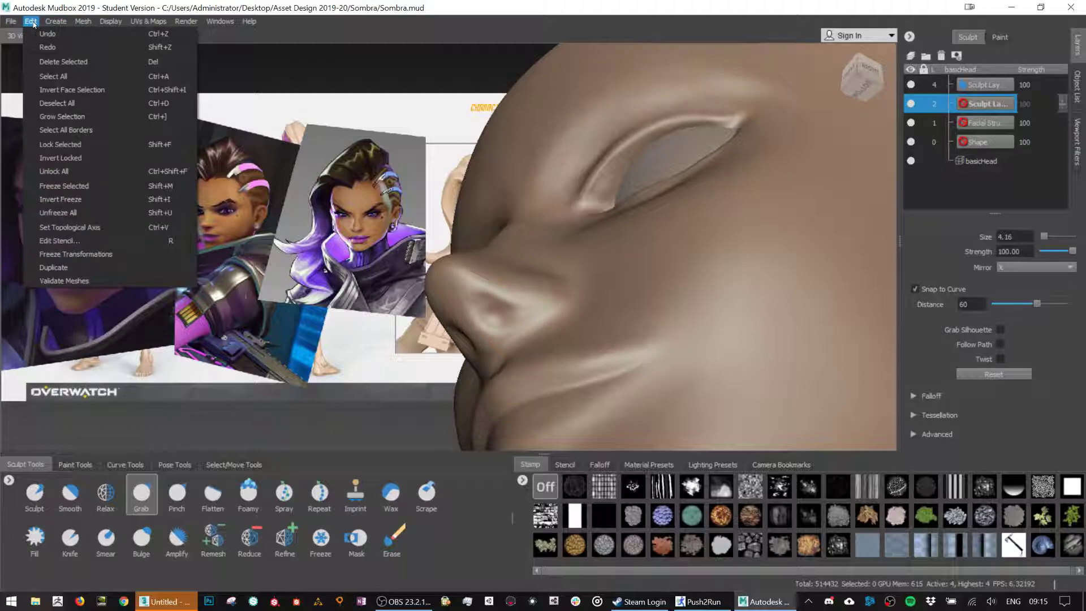
mouse_move(90, 26)
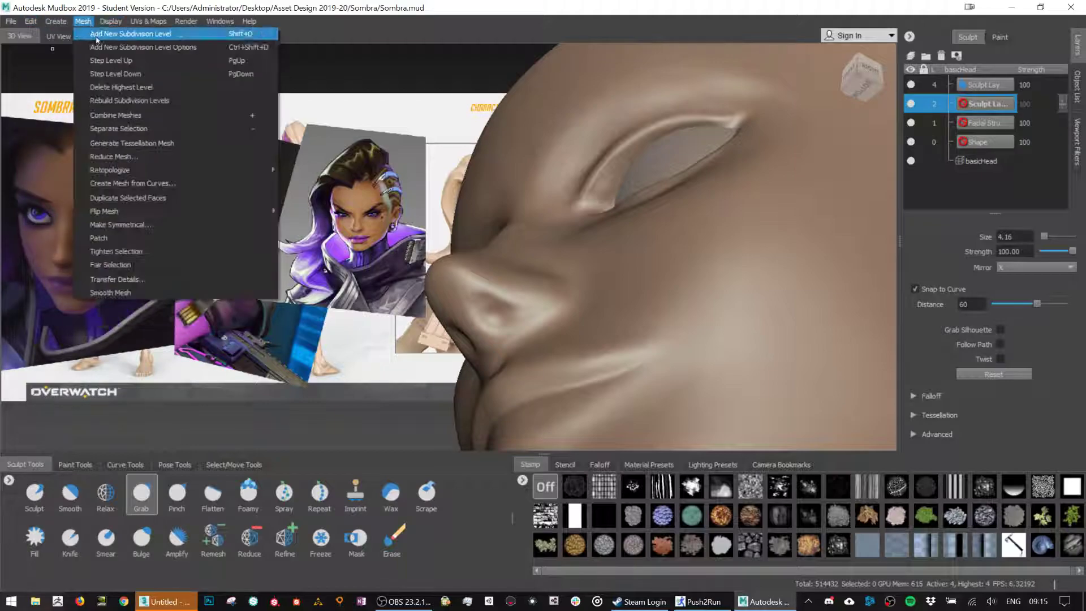
left_click(108, 74)
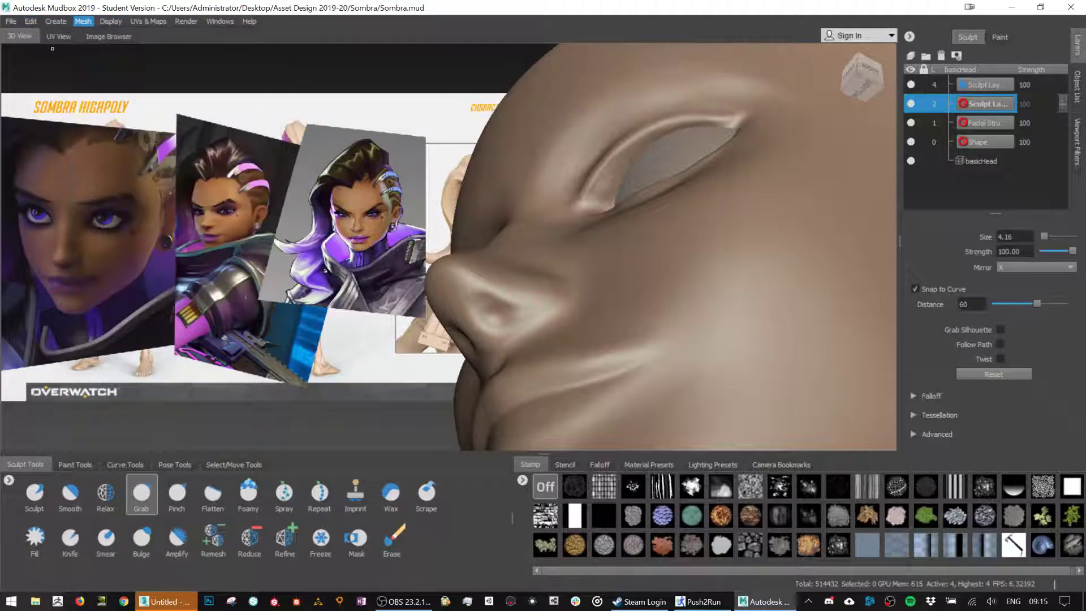
left_click(90, 22)
left_click(107, 74)
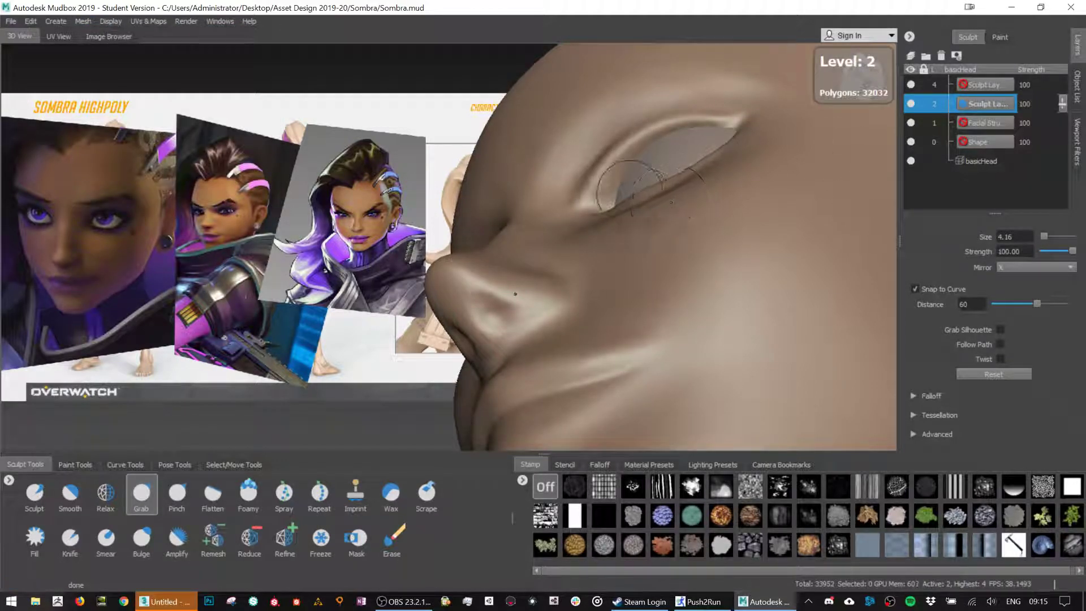
Reshape the upper eyelid near the inner eye corner with the Grab brush at size 3.92.
key("b")
mouse_move(587, 177)
left_mouse_down()
mouse_move(606, 179)
mouse_move(618, 149)
mouse_move(631, 152)
mouse_move(652, 129)
mouse_move(632, 153)
mouse_move(648, 128)
mouse_move(691, 118)
left_mouse_up()
key("b")
key("b")
key("b")
key("b")
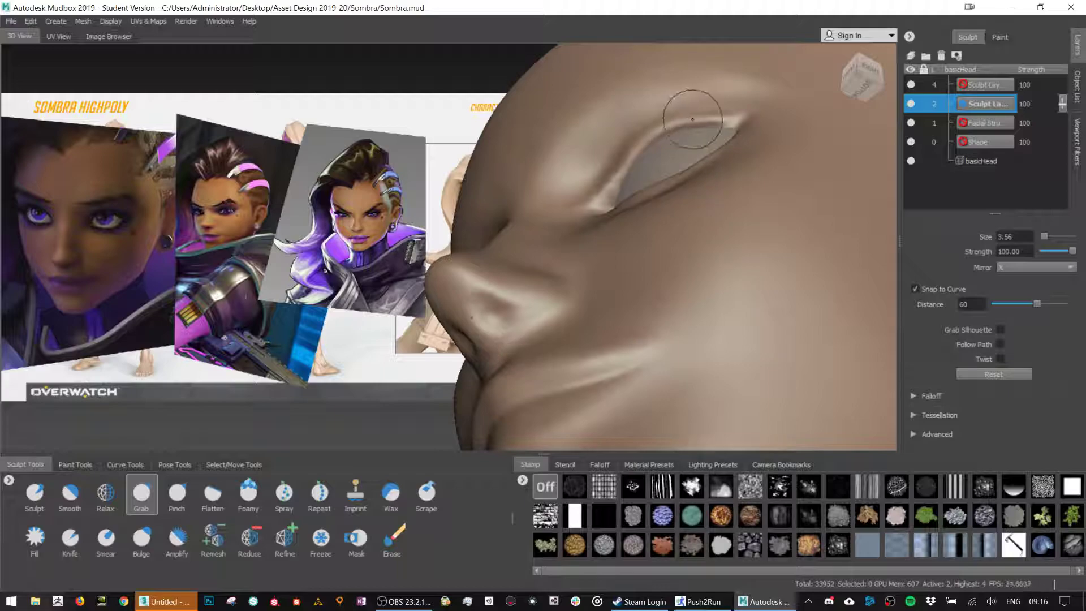
key("b")
left_click_drag(587, 188, 598, 191)
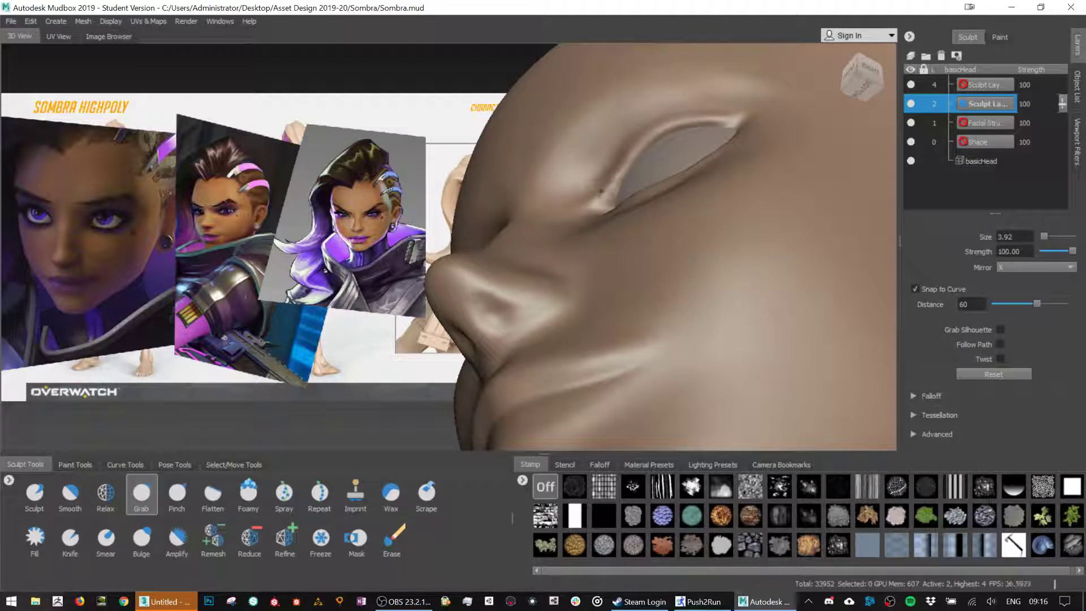
left_click_drag(613, 179, 602, 196)
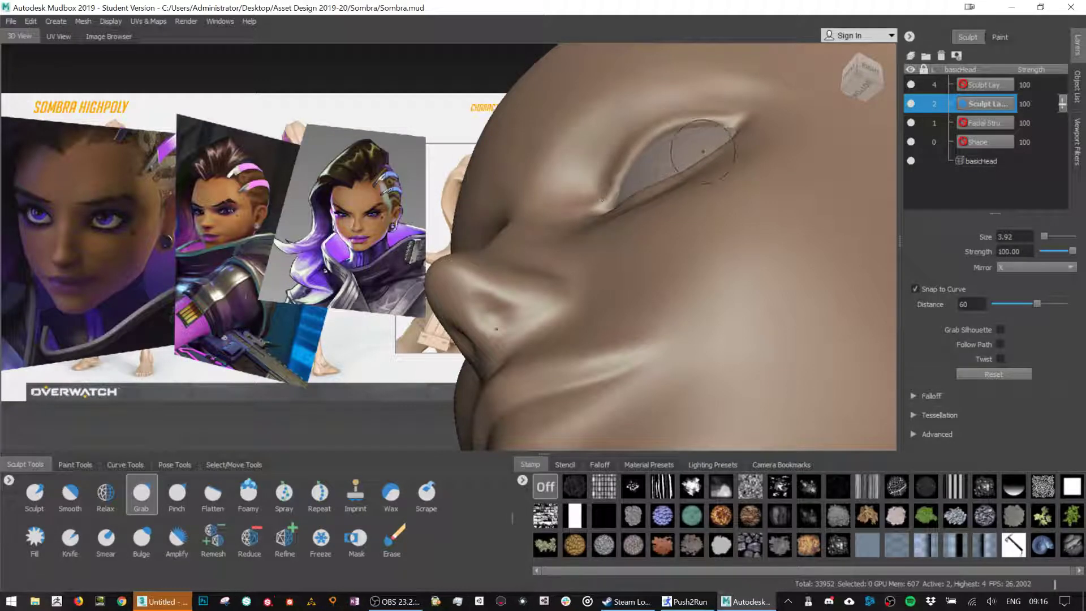
Build up the upper eyelid near the inner corner with the Wax brush at strength 15, and smooth along the lid.
left_click(860, 86)
mouse_move(763, 198)
left_mouse_down("alt")
mouse_move(753, 221)
mouse_move(764, 189)
left_mouse_up("alt")
key("0")
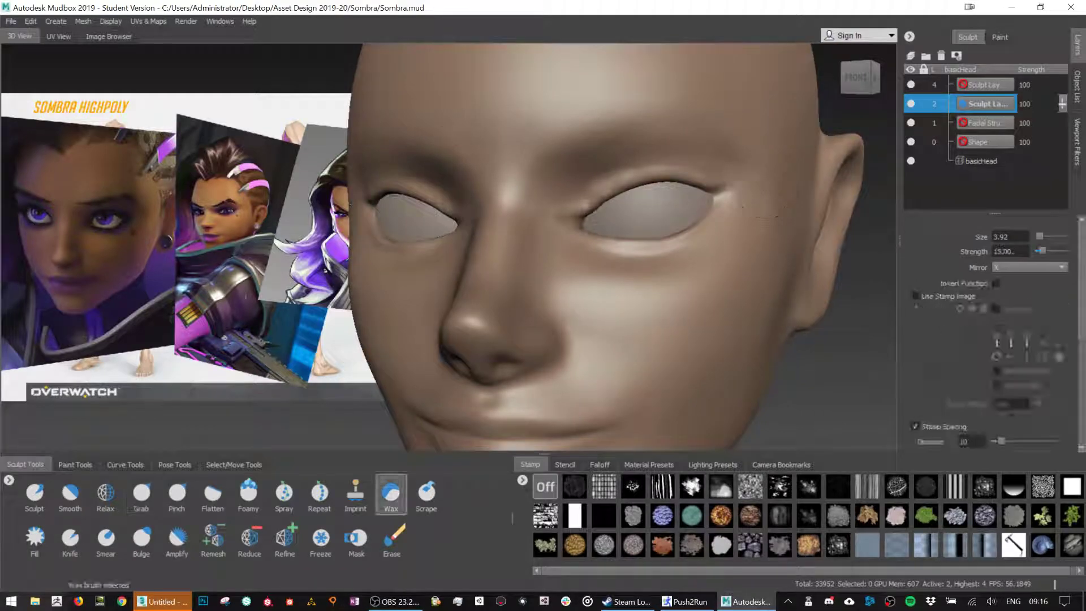
left_click_drag(584, 202, 585, 202)
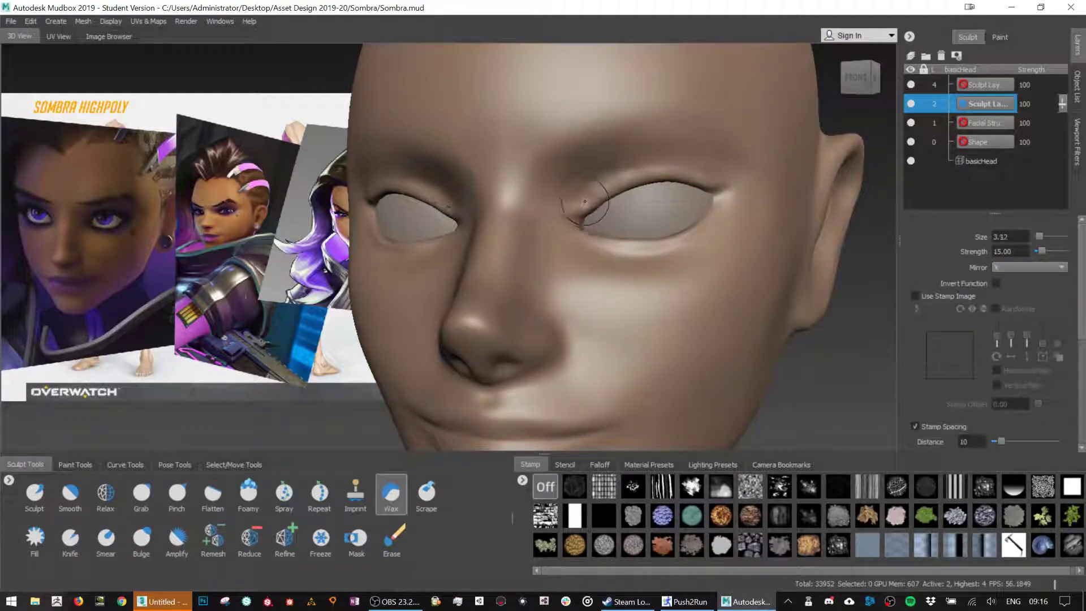
key("shift")
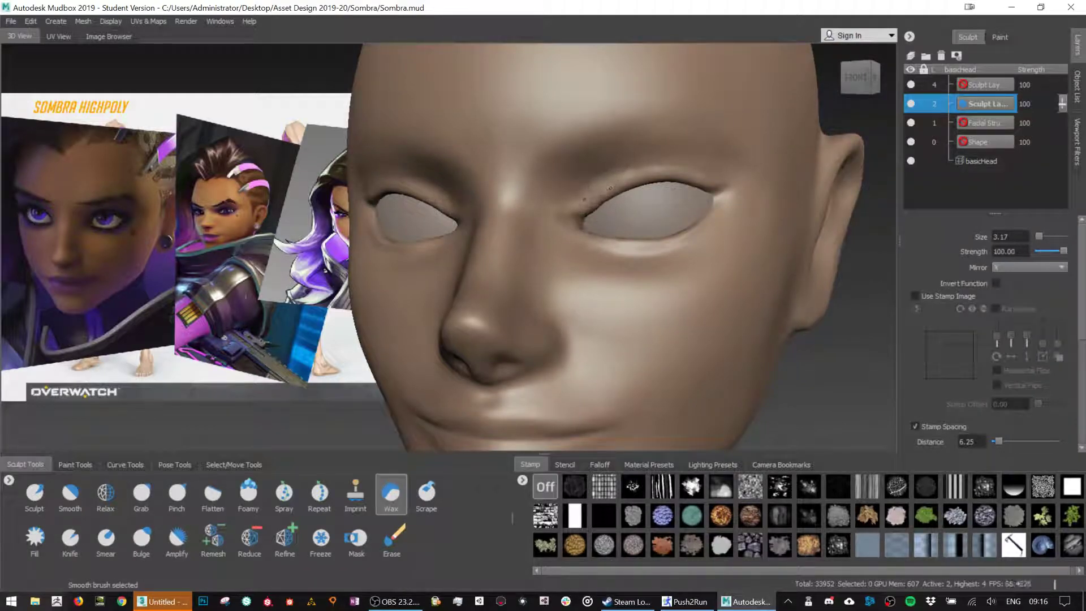
mouse_move(621, 181)
left_mouse_down("shift")
mouse_move(608, 196)
mouse_move(679, 179)
left_mouse_up("shift")
Refine the inner eye corner with the Wax brush at size 2.31 and smooth the eyelid fold above it.
left_click_drag(579, 191, 580, 198, "alt")
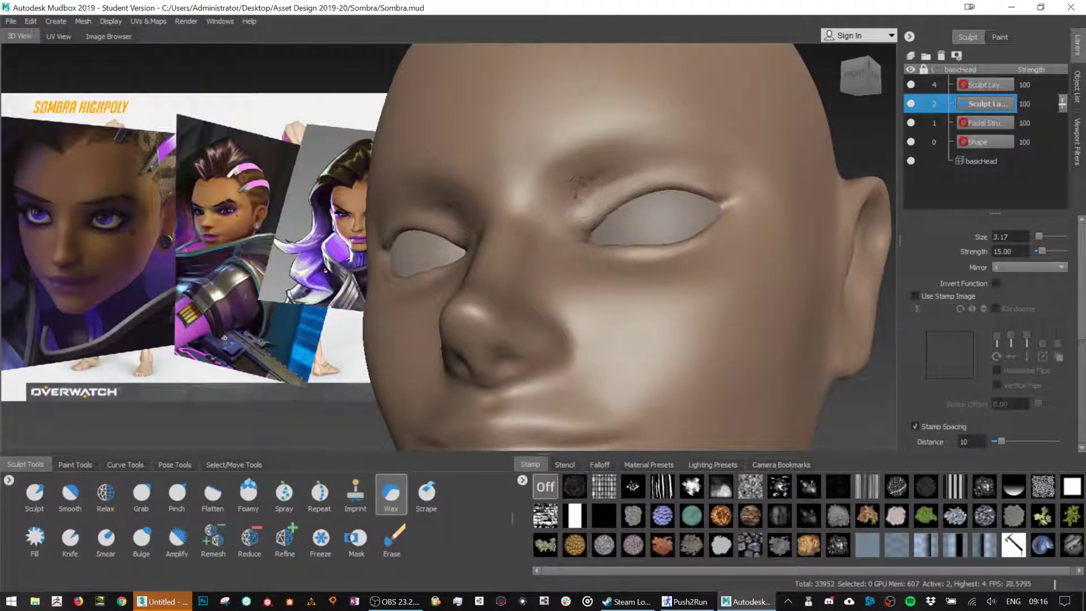
key("shift")
key("shift")
mouse_move(679, 194)
left_mouse_down("alt")
mouse_move(713, 215)
mouse_move(605, 222)
left_mouse_up("alt")
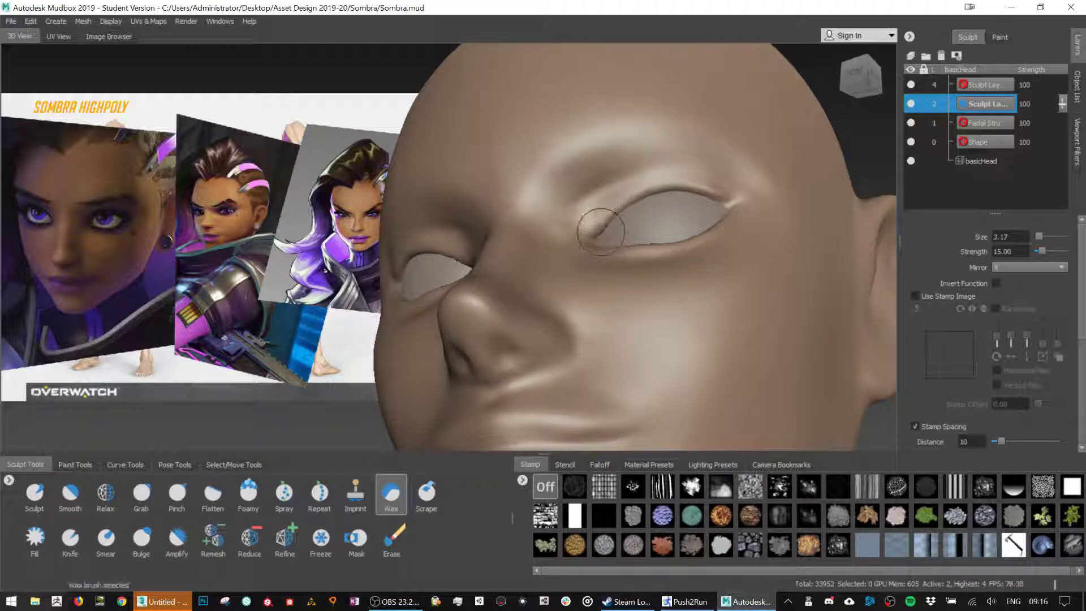
mouse_move(701, 195)
left_mouse_down("alt")
mouse_move(736, 198)
mouse_move(688, 208)
left_mouse_up("alt")
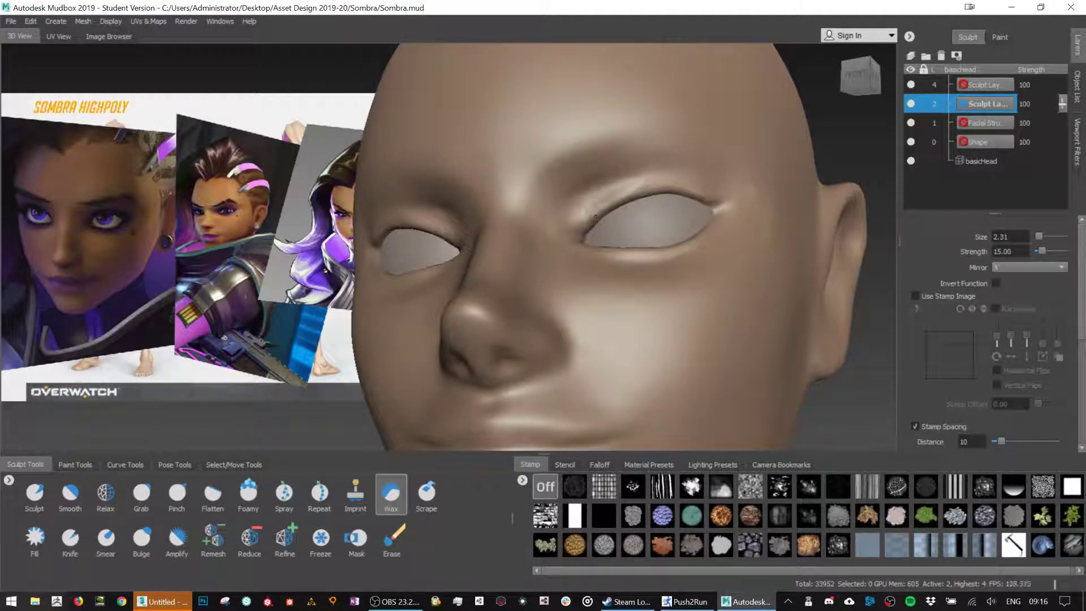
mouse_move(596, 206)
left_mouse_down("shift")
mouse_move(637, 187)
mouse_move(585, 219)
left_mouse_up("shift")
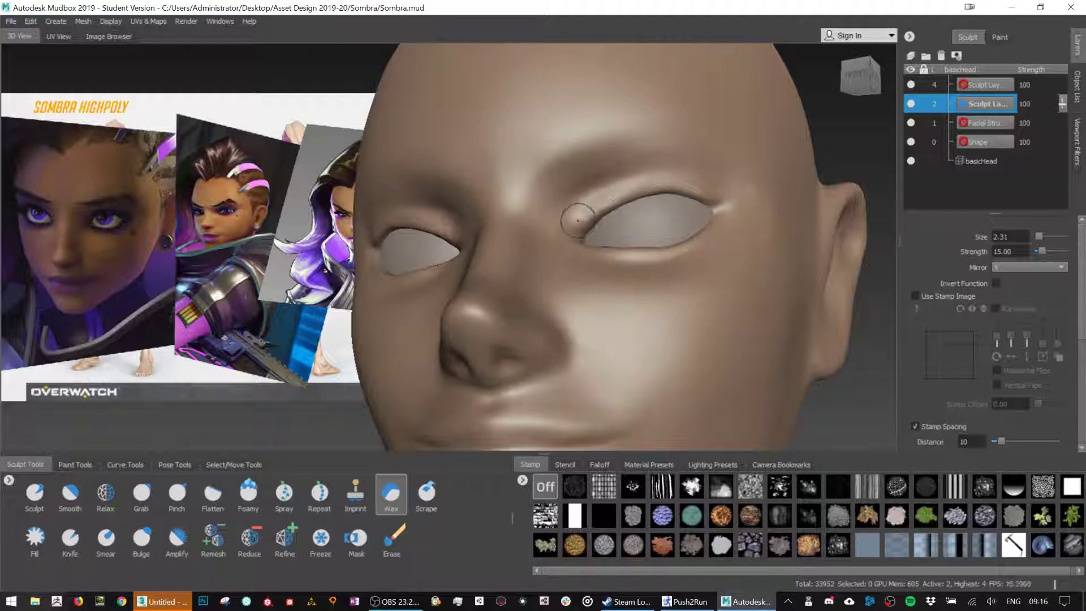
mouse_move(594, 199)
left_mouse_down("shift")
mouse_move(667, 189)
mouse_move(605, 216)
left_mouse_up("shift")
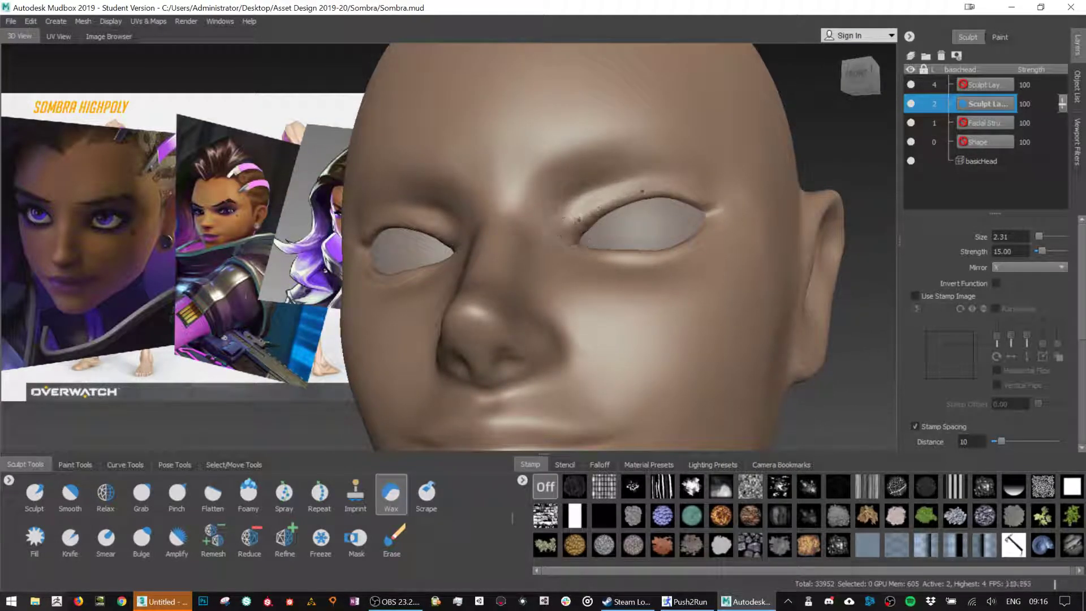
Smooth the upper lid and add small Wax touches at the inner eye corner beside the nose bridge.
left_click_drag(632, 219, 670, 215, "alt")
key("shift")
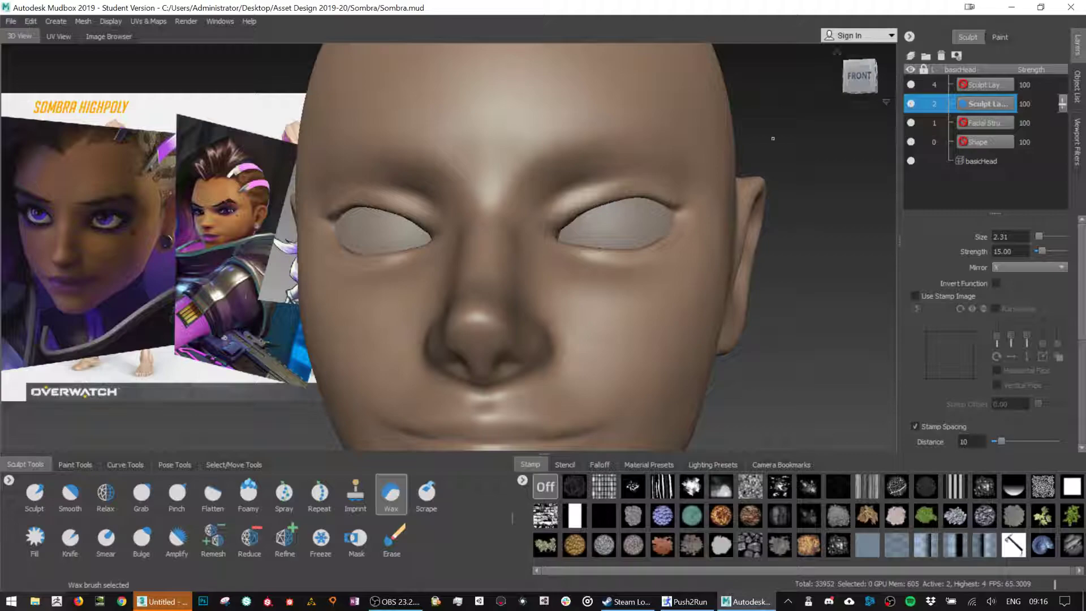
left_click_drag(582, 231, 562, 226, "alt")
left_click(564, 226)
left_click(563, 224)
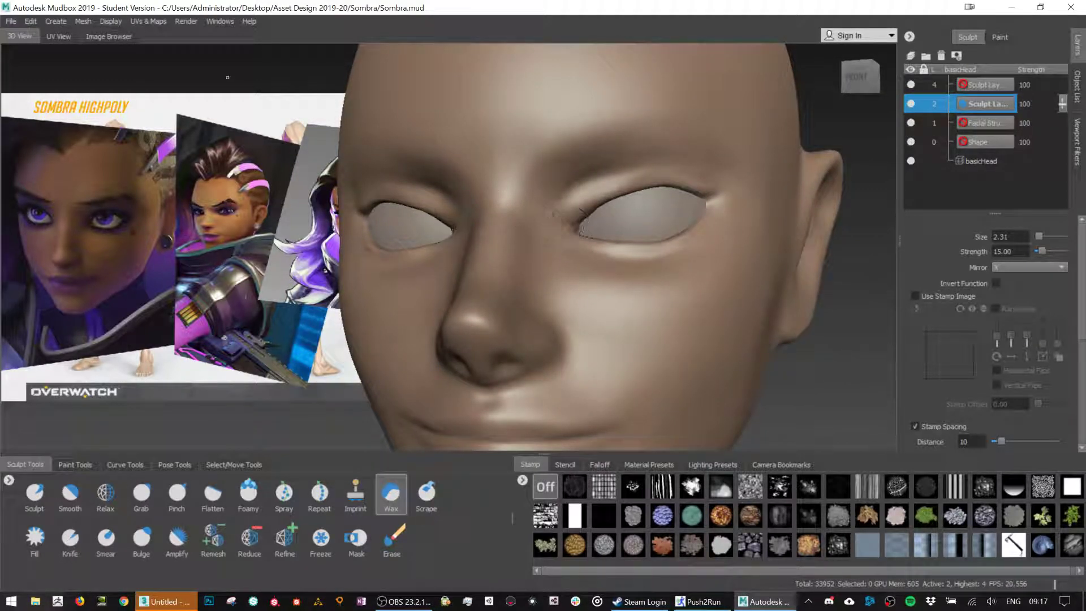
Step the head mesh up to subdivision level 4 and select the level 4 sculpt layer.
left_click(82, 21)
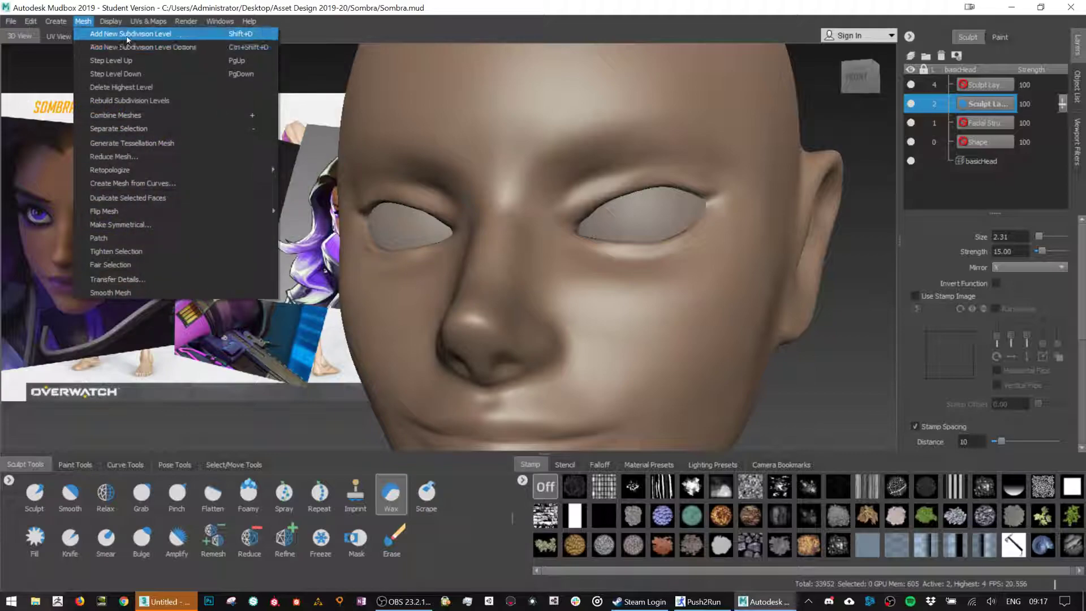
left_click(116, 61)
left_click(83, 21)
left_click(114, 60)
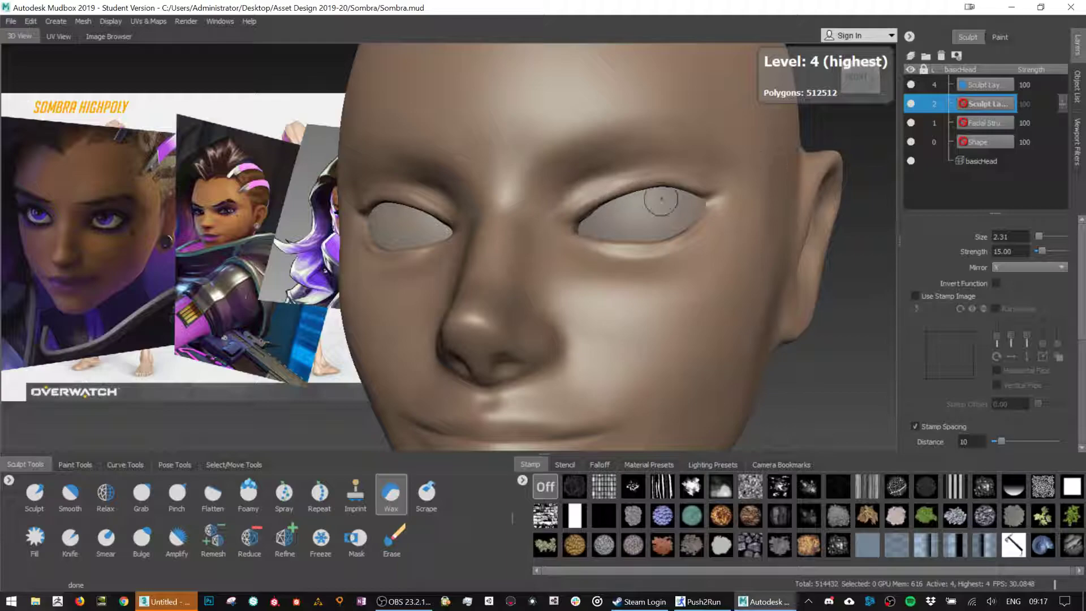
left_click_drag(659, 199, 612, 210, "alt")
left_click(575, 220)
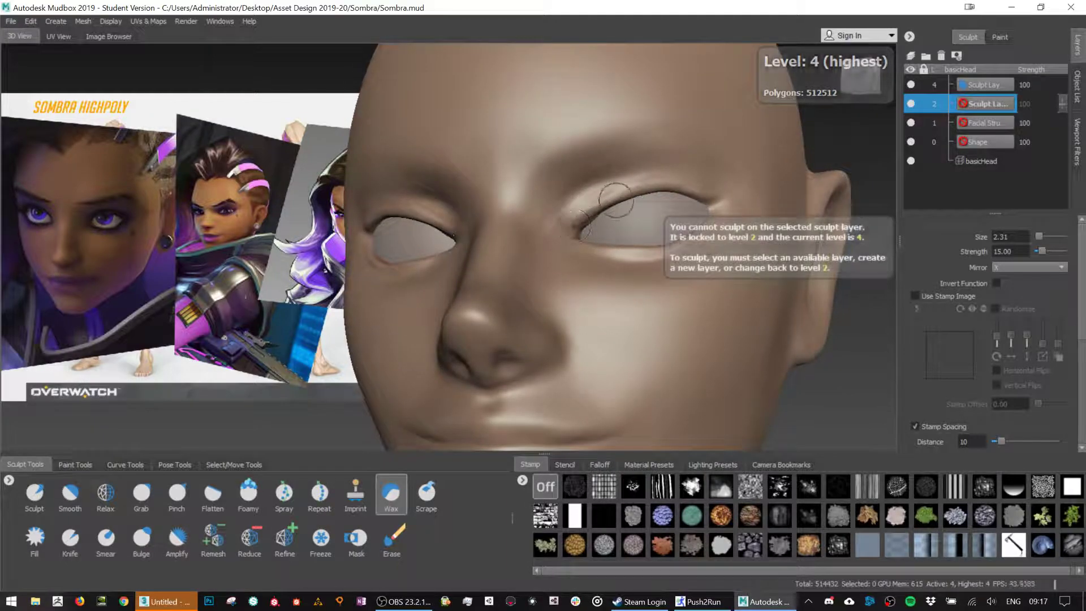
left_click(987, 85)
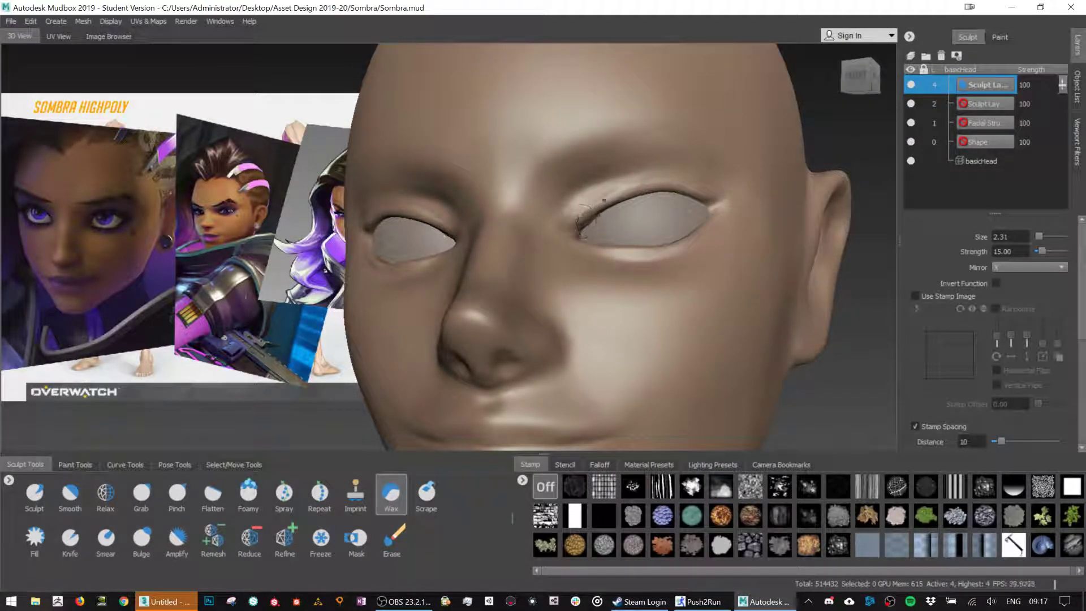
Smooth the upper eyelid and add Wax strokes along its crease at strength 14.28.
key("shift")
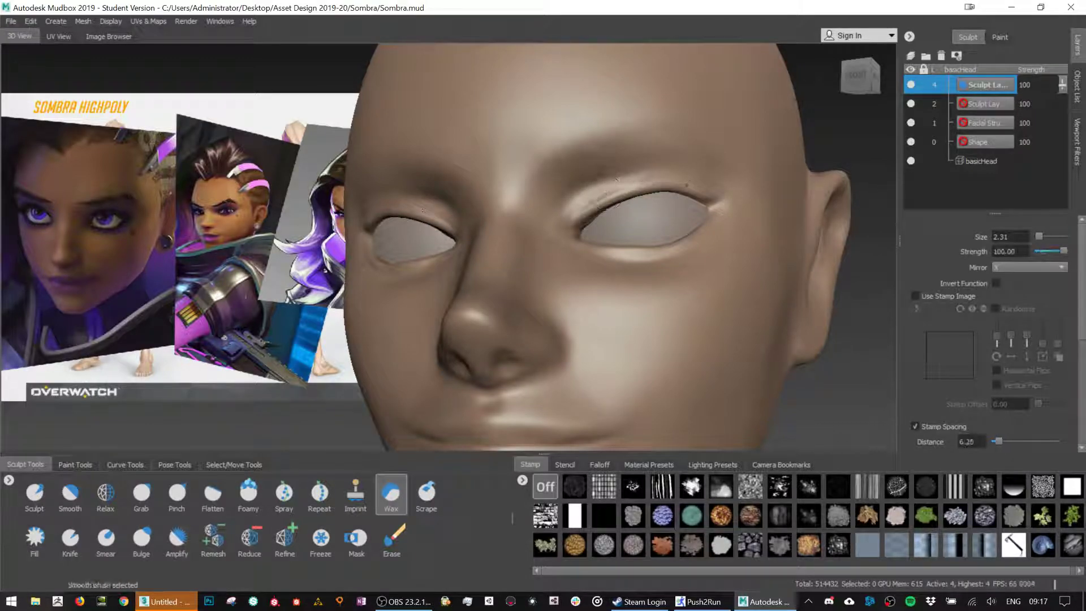
left_click_drag(604, 228, 605, 247, "alt")
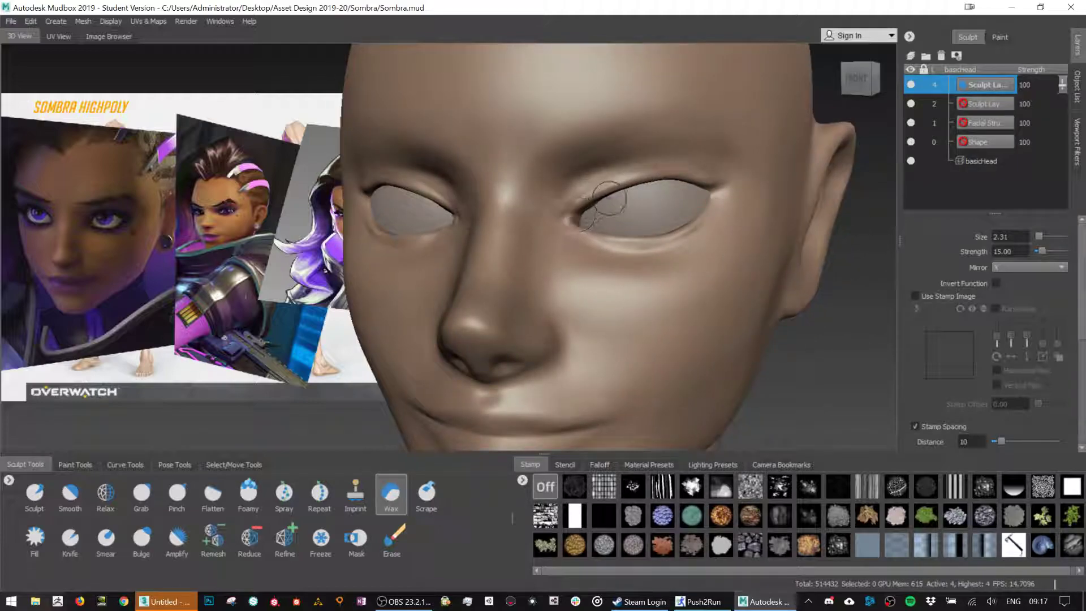
key("space")
left_click_drag(644, 202, 632, 202)
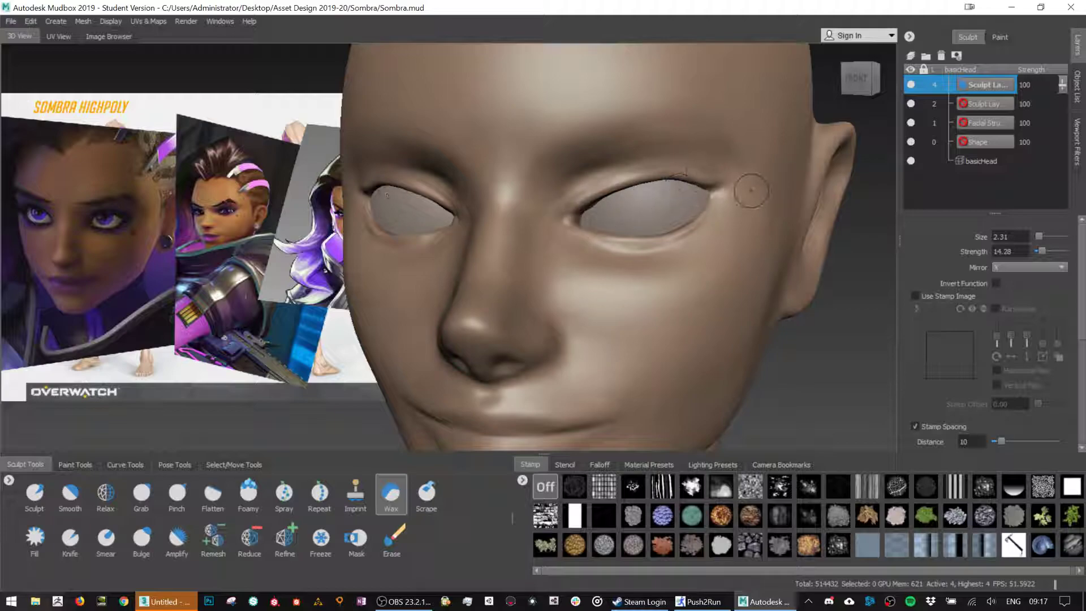
mouse_move(802, 313)
left_mouse_down("alt")
mouse_move(783, 328)
mouse_move(820, 312)
left_mouse_up("alt")
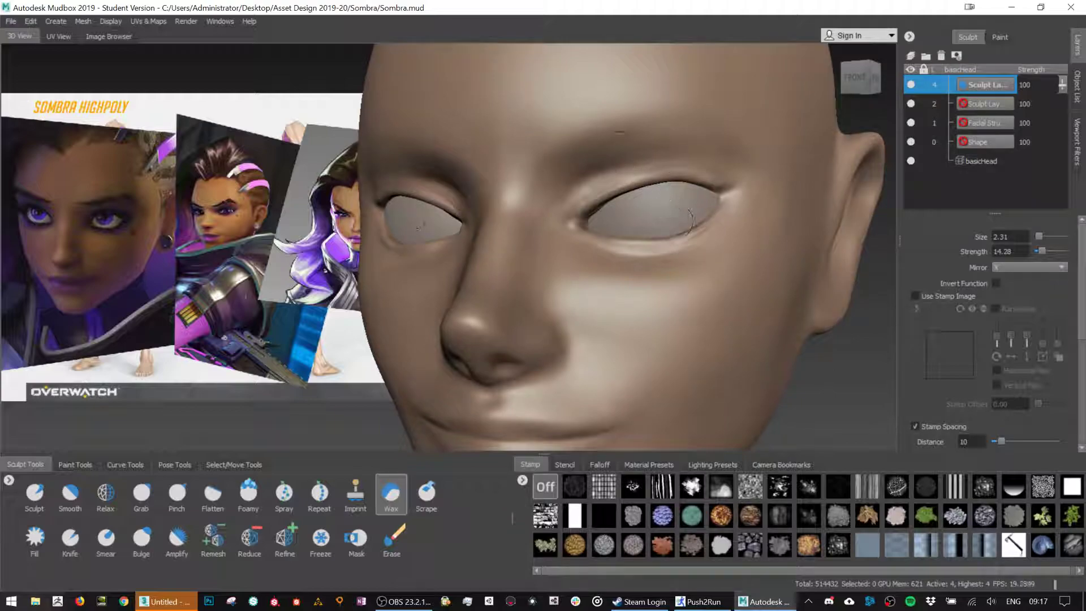
mouse_move(606, 173)
left_mouse_down()
mouse_move(589, 189)
mouse_move(604, 186)
left_mouse_up()
Flatten the upper eyelid surface at size 2.31 and strength 15, and smooth the lid crease.
key("5")
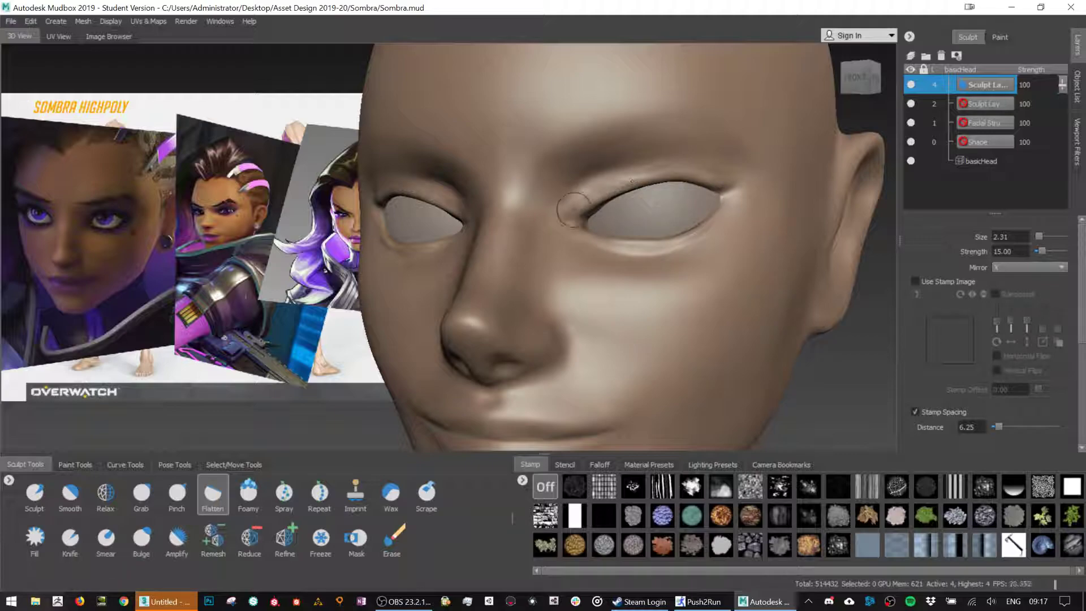
left_click_drag(604, 191, 630, 171)
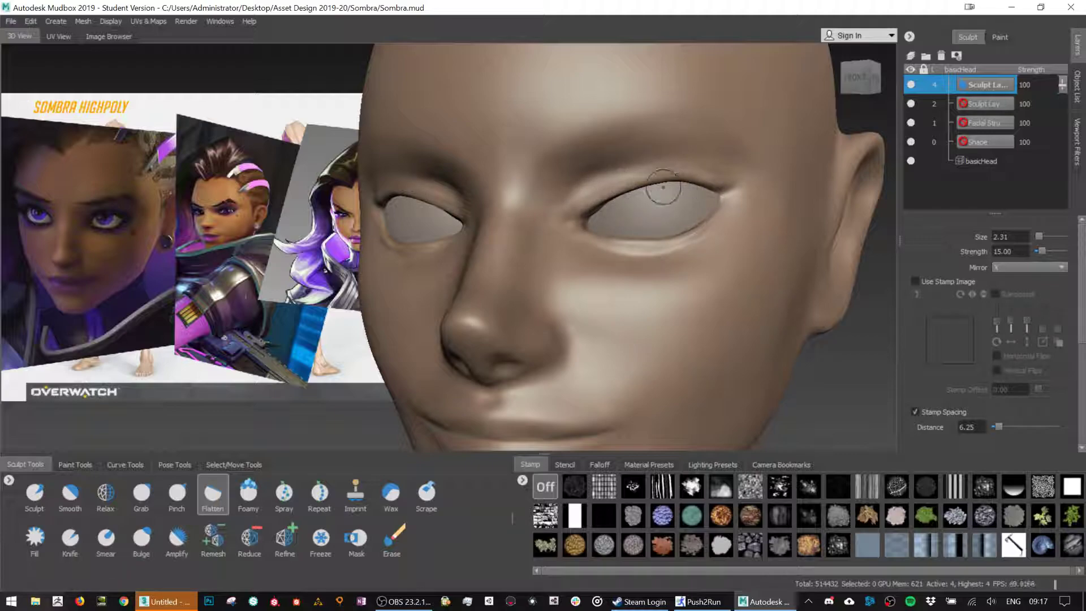
key("shift")
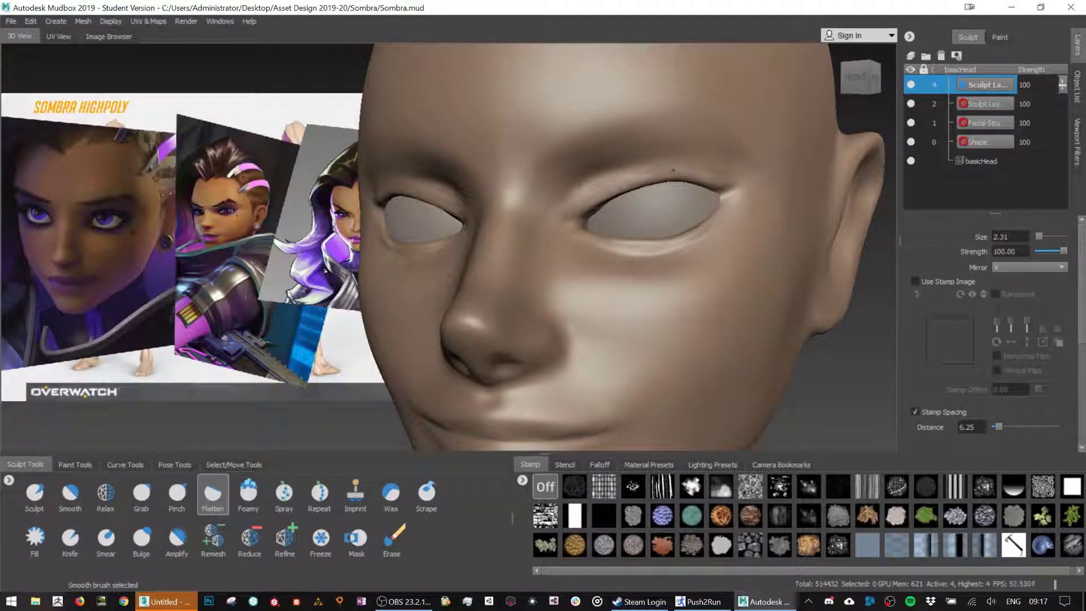
Sharpen the upper and lower eyelid rims with the Pinch brush at size 2.31 and strength 20.
key("5")
left_click_drag(667, 205, 614, 169, "alt")
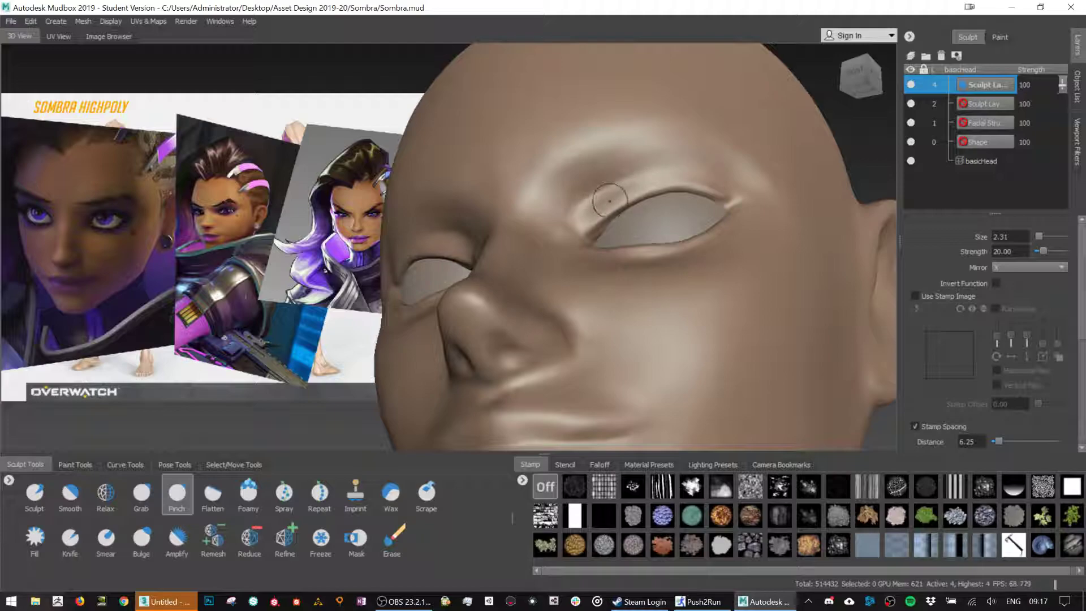
mouse_move(669, 185)
left_mouse_down("alt")
mouse_move(679, 232)
mouse_move(625, 223)
mouse_move(602, 242)
left_mouse_up("alt")
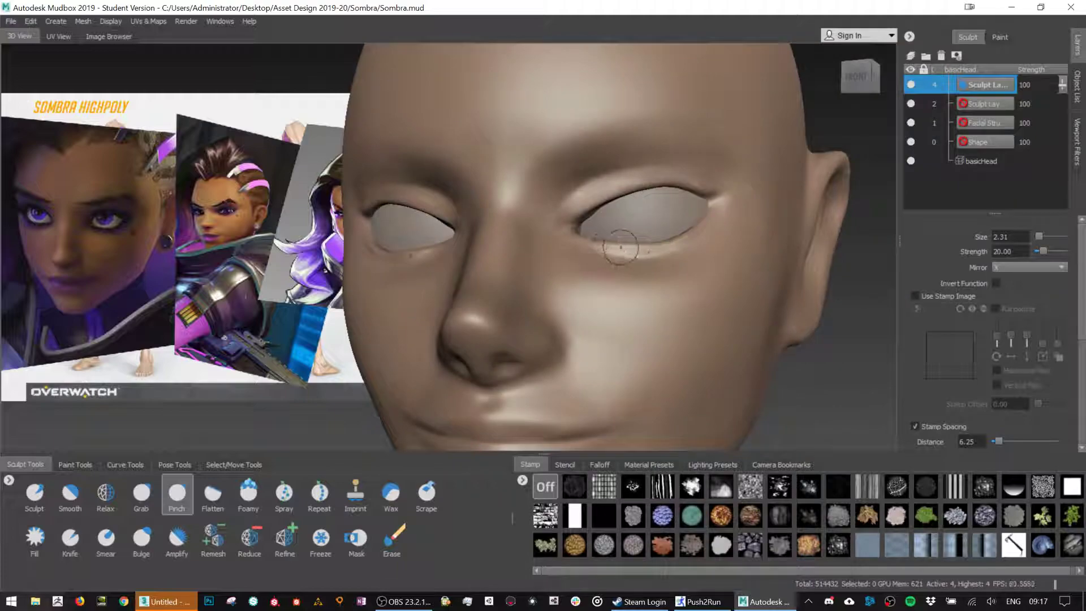
left_click_drag(703, 229, 638, 247)
mouse_move(739, 208)
left_mouse_down("alt")
mouse_move(721, 238)
mouse_move(728, 217)
left_mouse_up("alt")
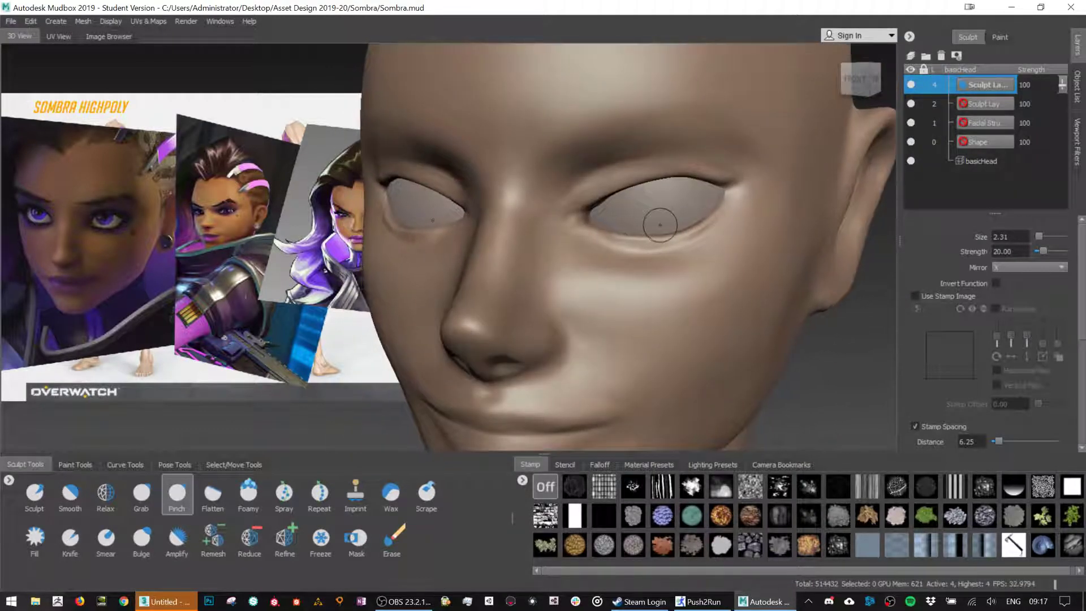
Try reshaping the outer end of the lower eyelid with the Grab brush at strength 100, and undo the stroke.
key("4")
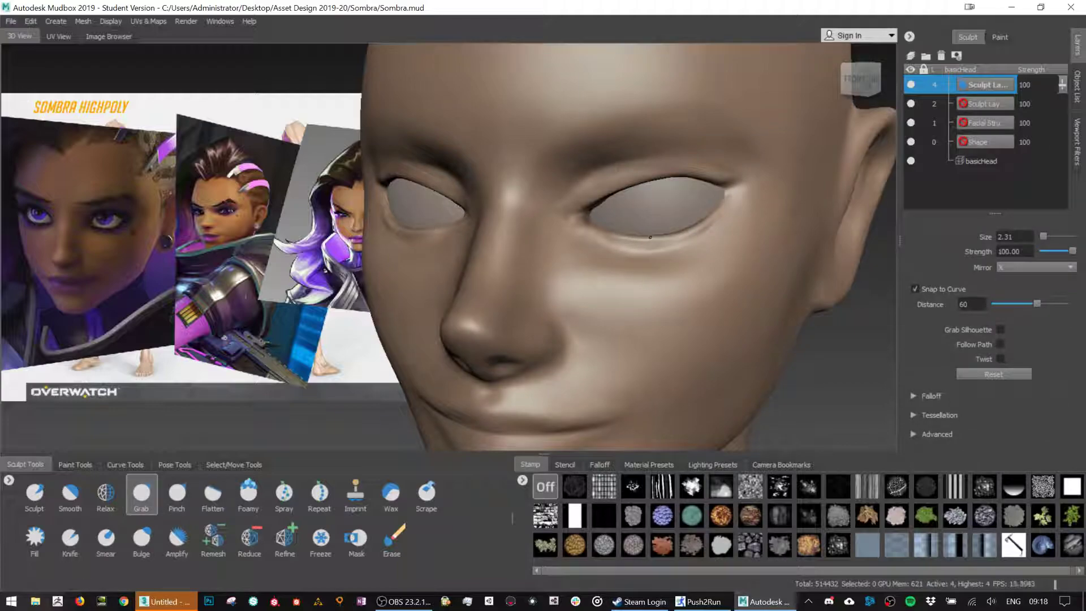
mouse_move(696, 197)
left_mouse_down("alt")
mouse_move(656, 177)
mouse_move(632, 193)
mouse_move(646, 193)
mouse_move(618, 194)
mouse_move(667, 172)
mouse_move(707, 186)
mouse_move(719, 211)
left_mouse_up("alt")
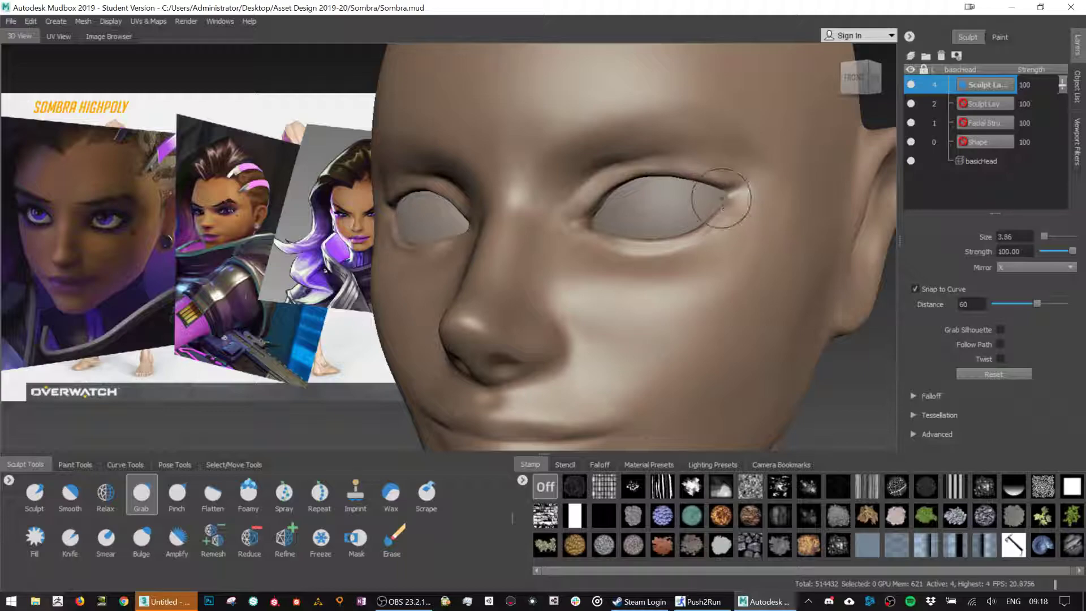
left_click_drag(712, 226, 710, 214)
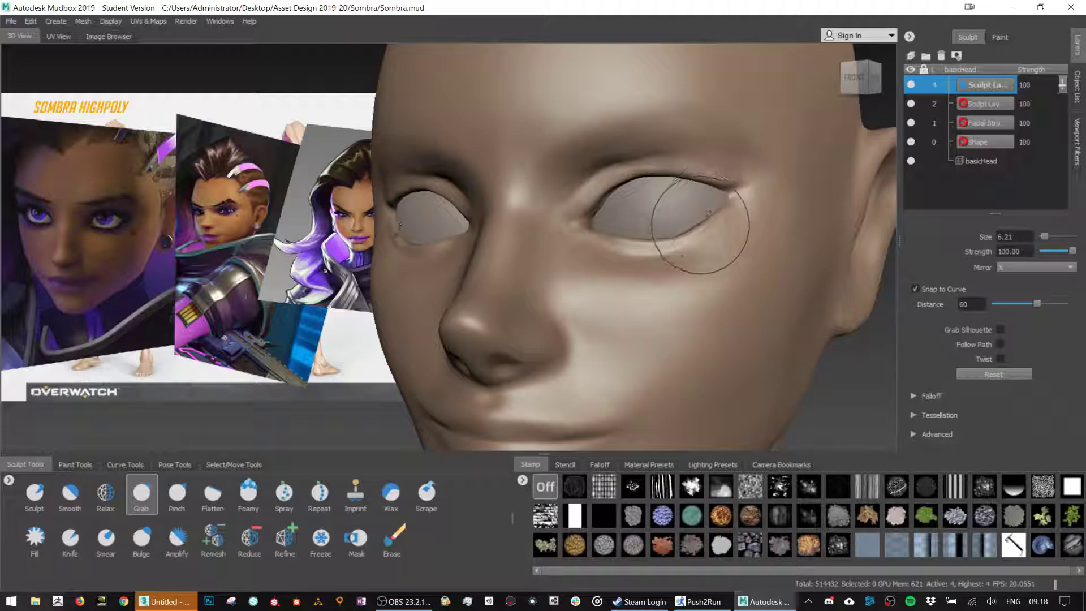
key("ctrl+z")
mouse_move(767, 177)
left_mouse_down("alt")
mouse_move(776, 156)
mouse_move(812, 157)
mouse_move(758, 170)
mouse_move(813, 182)
mouse_move(627, 170)
mouse_move(634, 138)
mouse_move(630, 147)
mouse_move(682, 122)
left_mouse_up("alt")
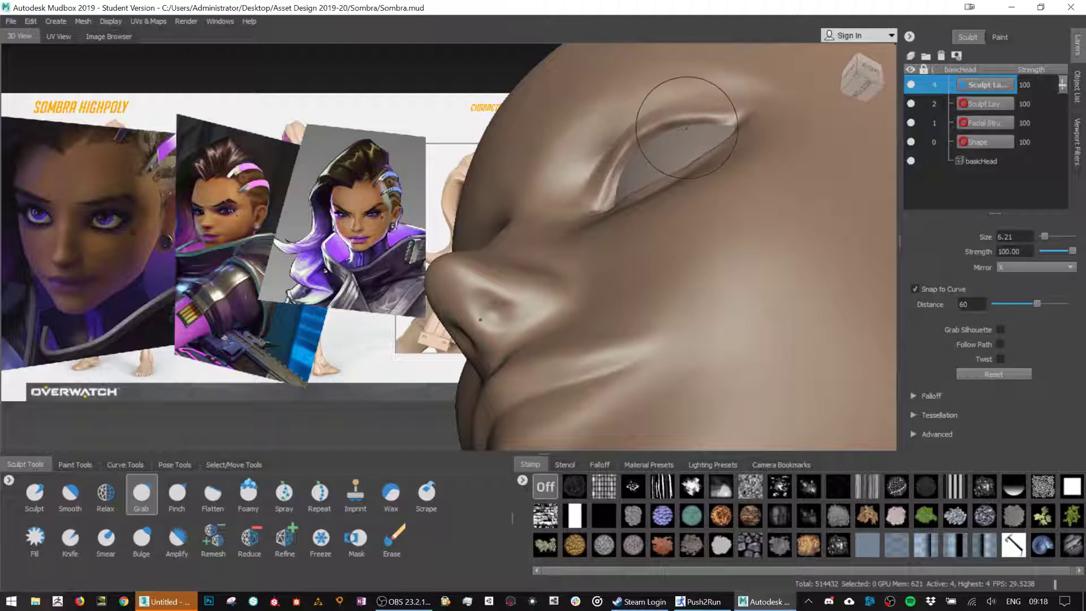
Build up the upper eyelid along its crease with the Wax brush at size 2.41 and strength 14.28, smoothing the strokes.
key("4")
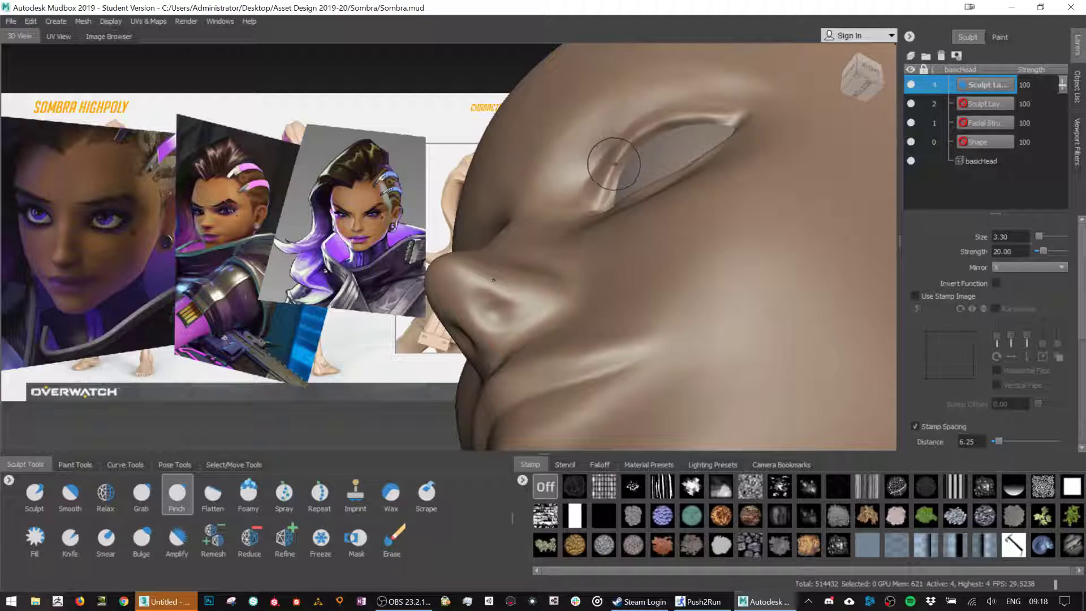
key("0")
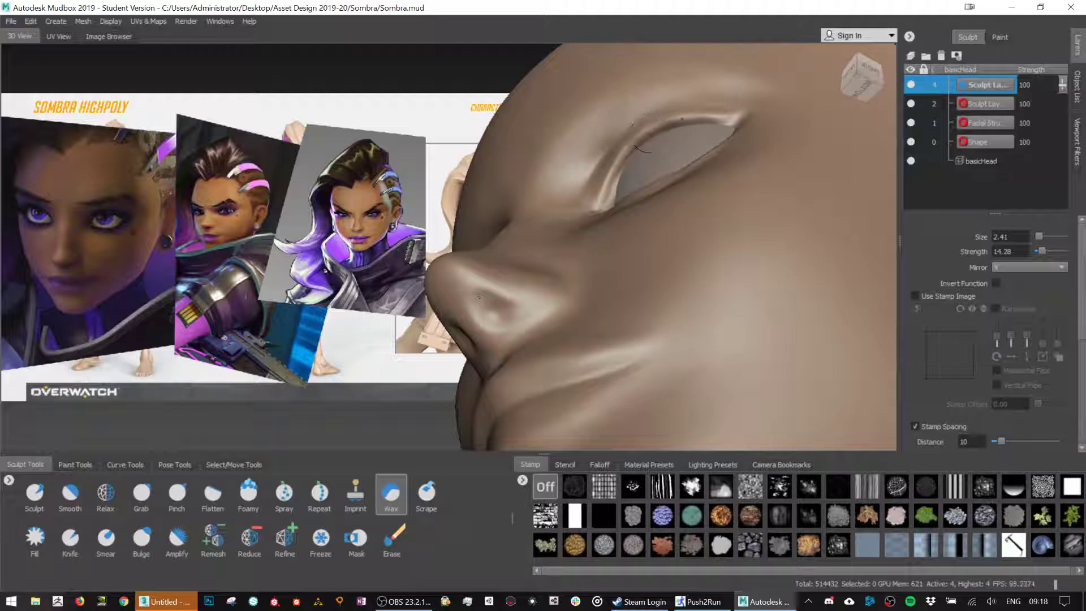
left_click_drag(716, 122, 611, 213, "alt")
key("shift")
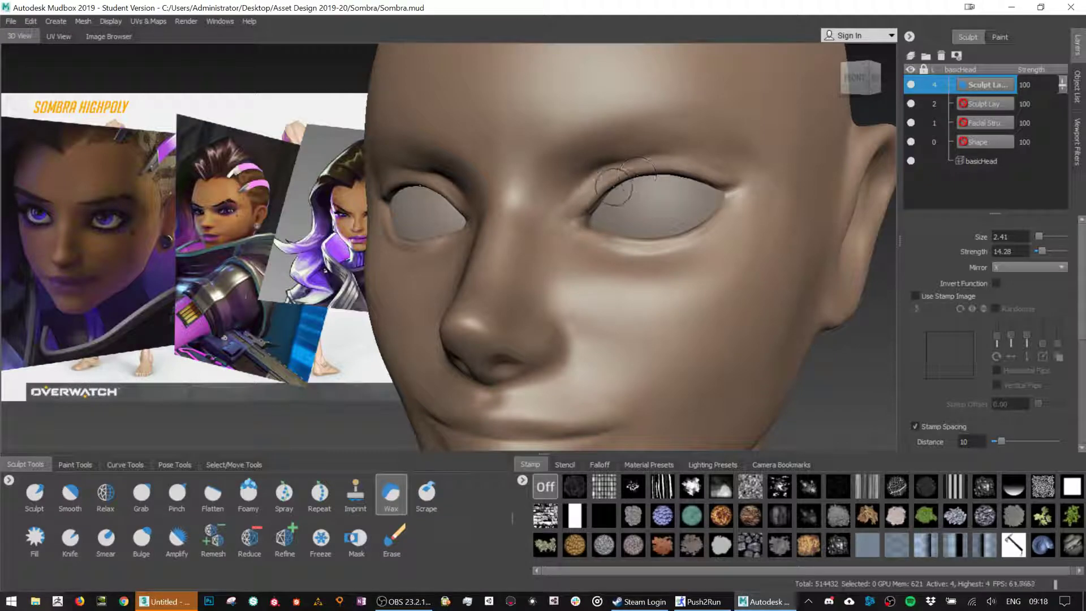
left_click_drag(616, 183, 662, 169)
key("shift")
key("shift")
key("shift")
key("shift")
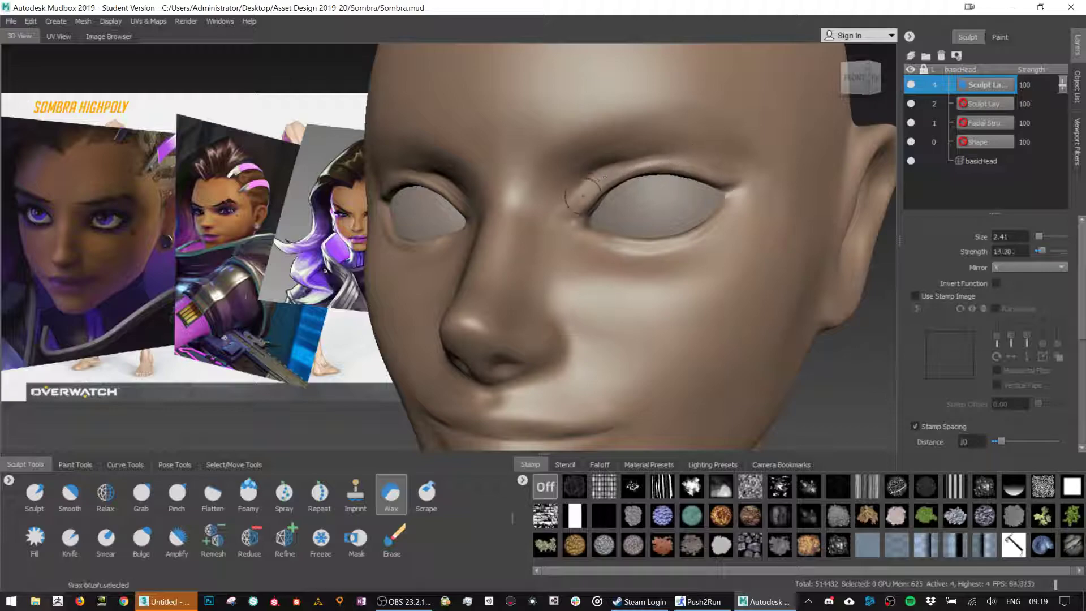
Smooth the area around the inner eye corner and add a Wax stroke beneath the lower eyelid.
key("shift")
key("shift")
key("shift")
key("shift")
left_click_drag(696, 238, 582, 242)
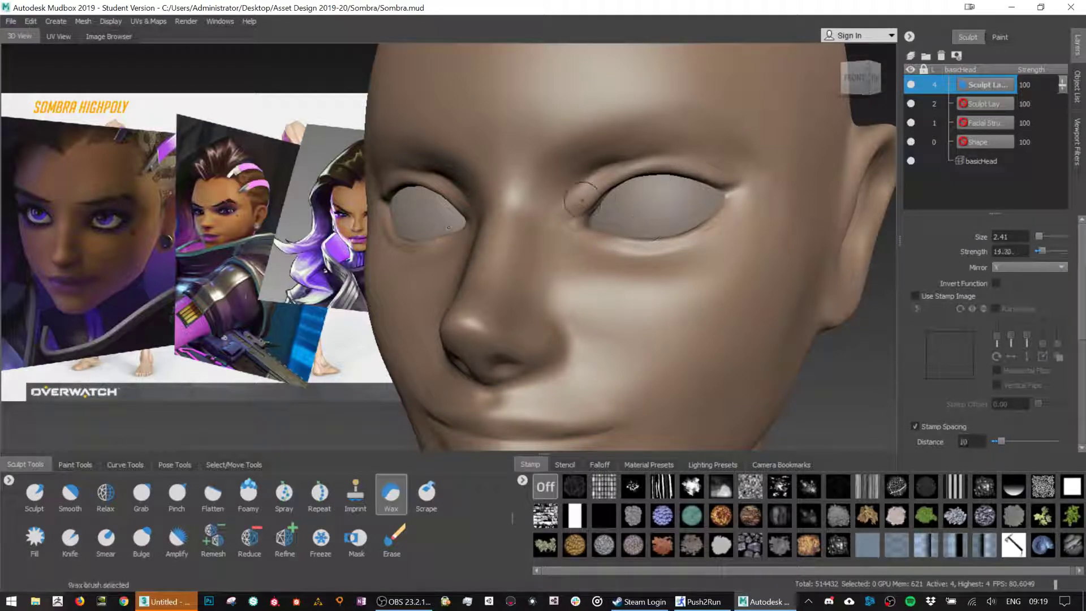
key("shift")
Build up the fold between the upper eyelid and brow with the Wax brush at size 3.35, and smooth it.
left_click_drag(700, 164, 629, 164, "alt")
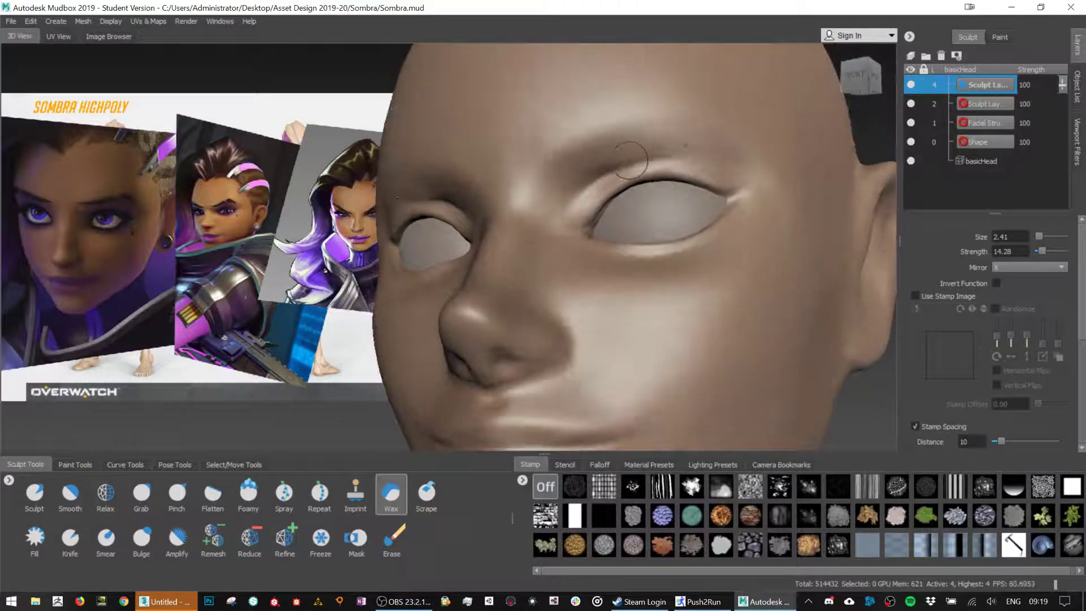
key("3")
mouse_move(622, 164)
left_mouse_down()
mouse_move(645, 162)
mouse_move(648, 181)
mouse_move(632, 178)
mouse_move(719, 177)
mouse_move(637, 166)
left_mouse_up()
key("0")
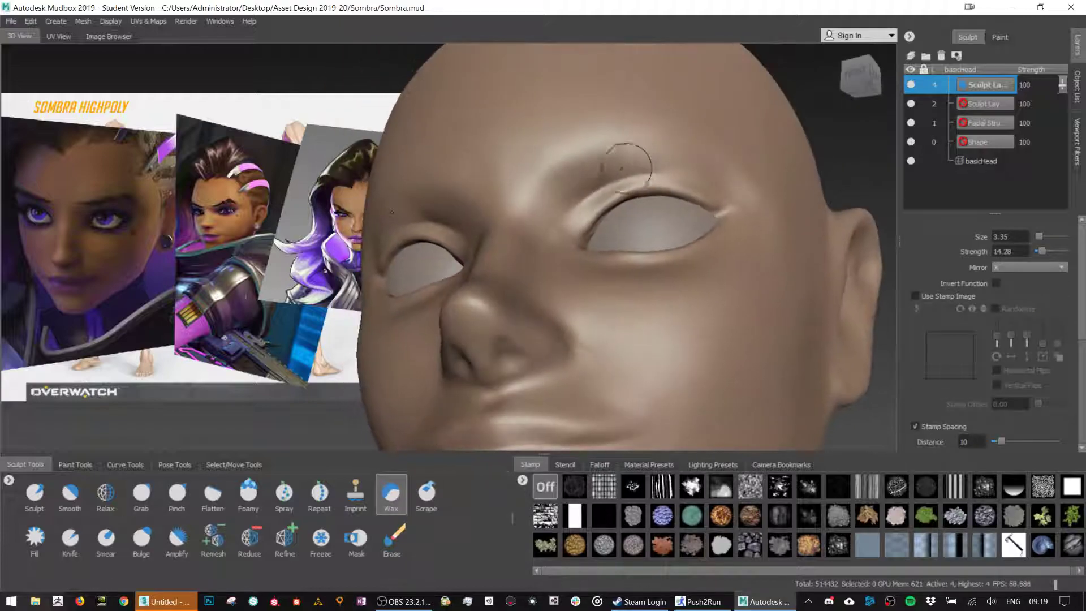
key("shift")
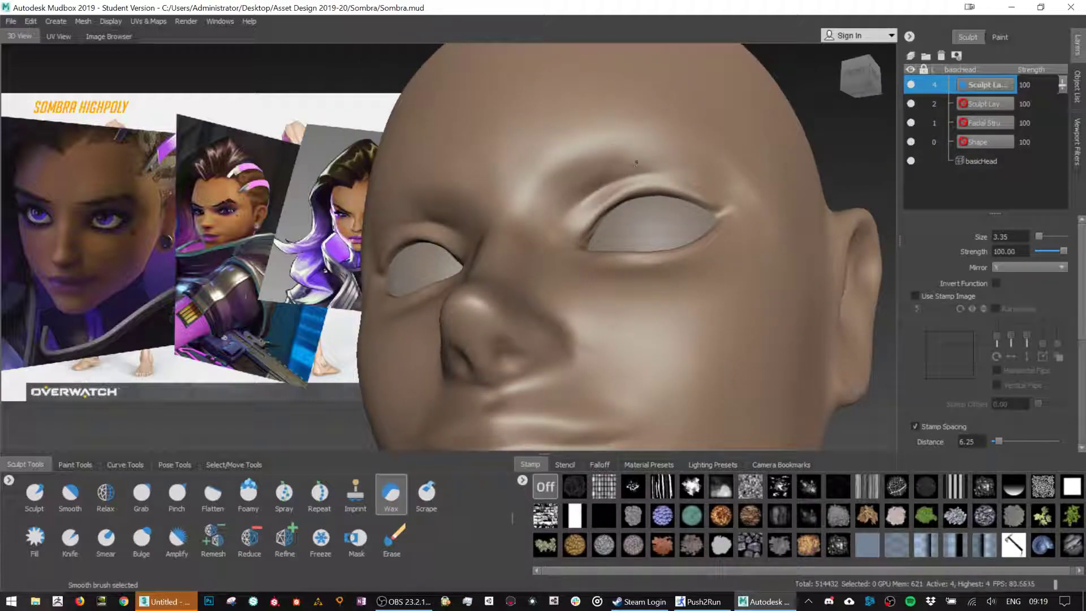
key("shift")
left_click_drag(657, 162, 668, 162, "shift")
mouse_move(600, 169)
left_mouse_down("shift")
mouse_move(667, 162)
mouse_move(595, 168)
left_mouse_up("shift")
Sculpt a round piercing detail on the earlobe with the Wax brush at size 3.35 and strength 14.28.
mouse_move(660, 167)
left_mouse_down("alt")
mouse_move(711, 191)
mouse_move(701, 191)
left_mouse_up("alt")
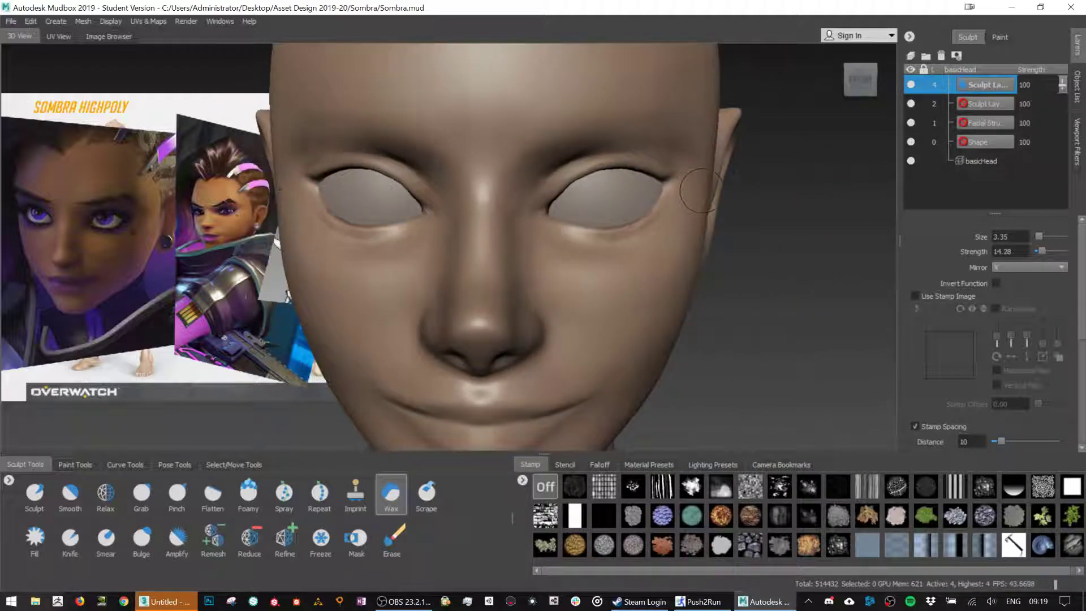
right_click_drag(763, 291, 808, 337, "alt")
left_click_drag(807, 337, 777, 230, "alt")
right_click_drag(777, 231, 803, 204, "alt")
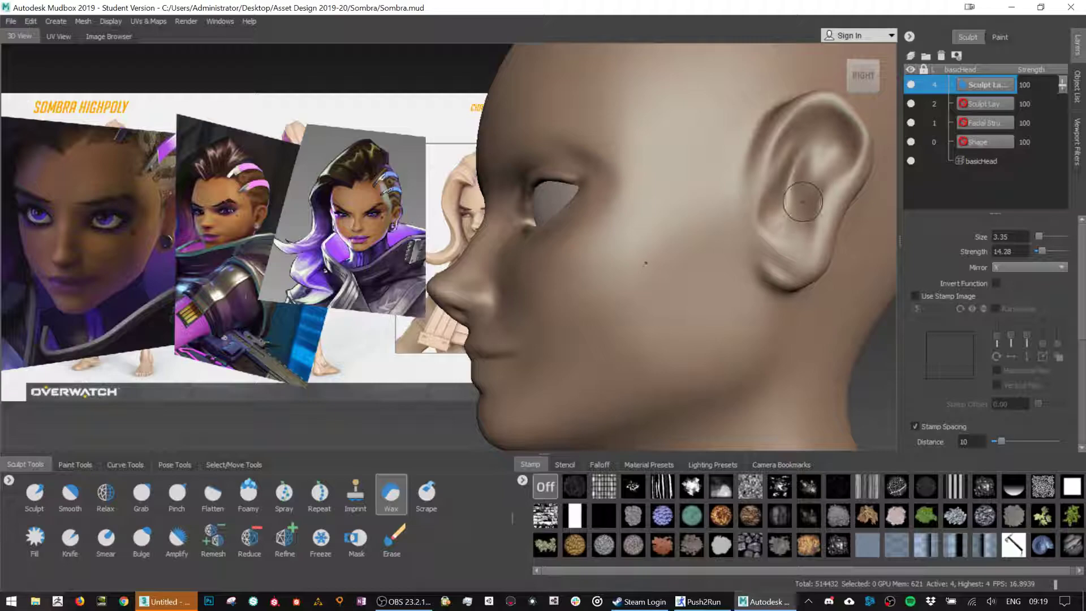
middle_click_drag(804, 204, 737, 202, "alt")
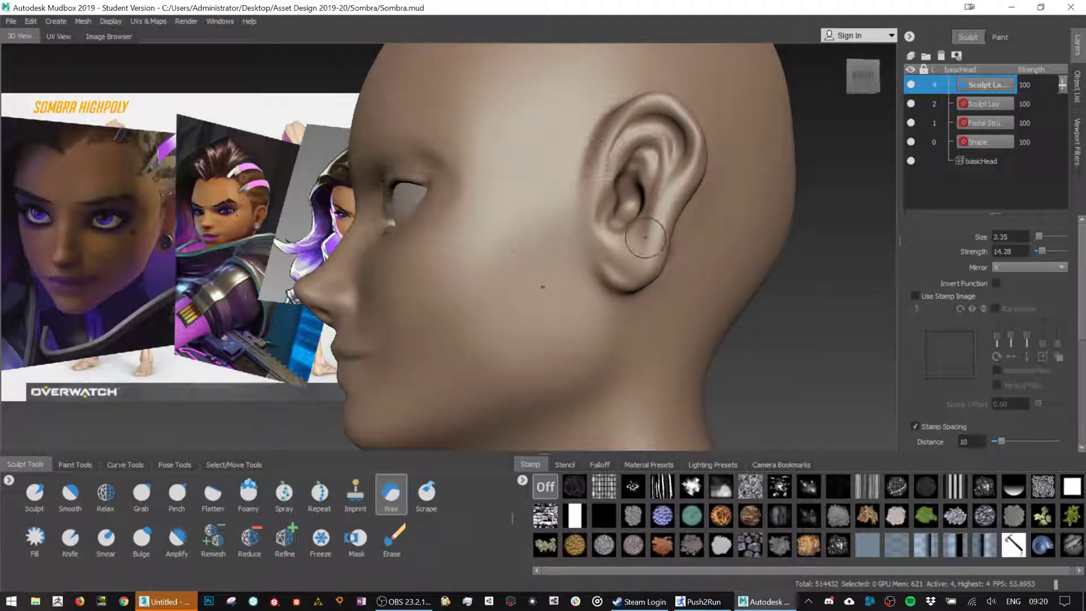
left_click_drag(626, 261, 632, 258)
mouse_move(548, 271)
left_mouse_down("alt")
mouse_move(707, 264)
mouse_move(757, 199)
mouse_move(599, 192)
mouse_move(557, 178)
mouse_move(579, 192)
left_mouse_up("alt")
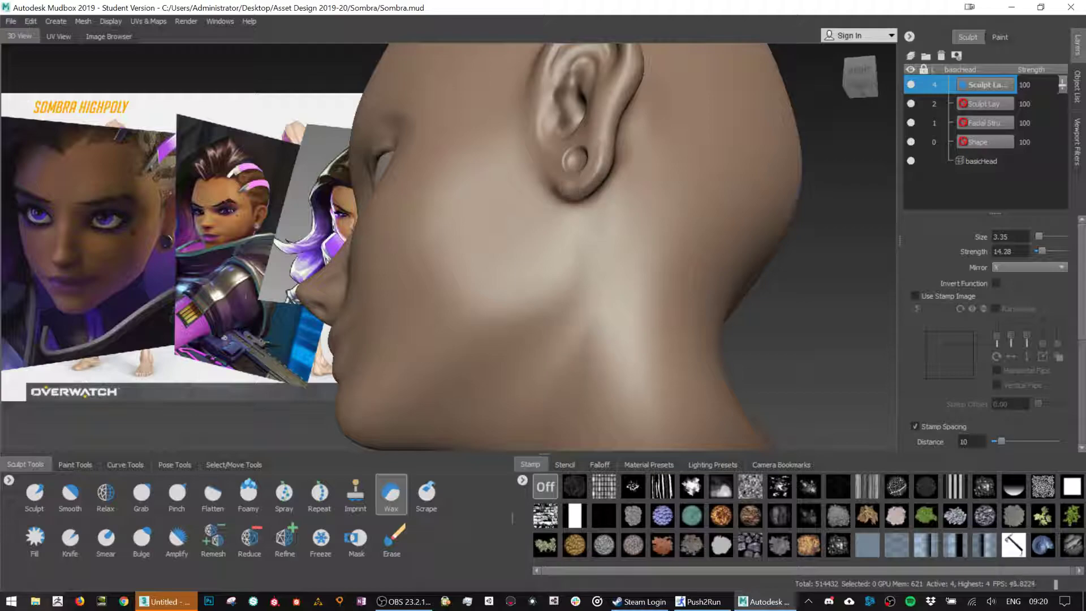
Smooth the earlobe around the round piercing detail and the back rim of the ear.
key("shift")
mouse_move(602, 133)
left_mouse_down("shift")
mouse_move(590, 180)
mouse_move(569, 198)
left_mouse_up("shift")
key("shift")
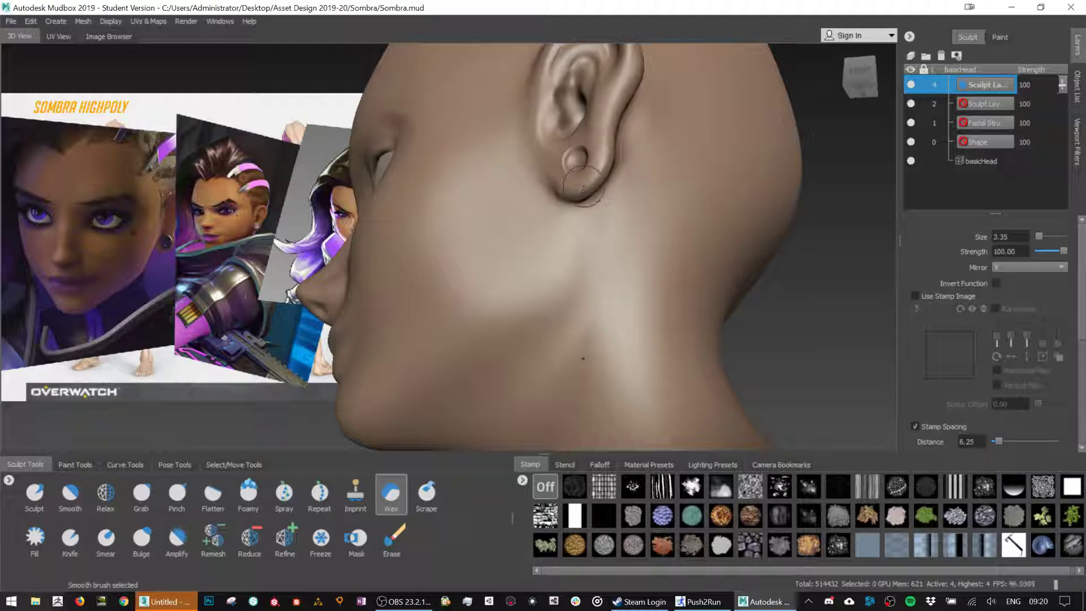
key("shift")
left_click_drag(639, 175, 529, 182, "alt")
mouse_move(523, 145)
left_mouse_down("alt")
mouse_move(696, 149)
mouse_move(757, 136)
mouse_move(676, 149)
left_mouse_up("alt")
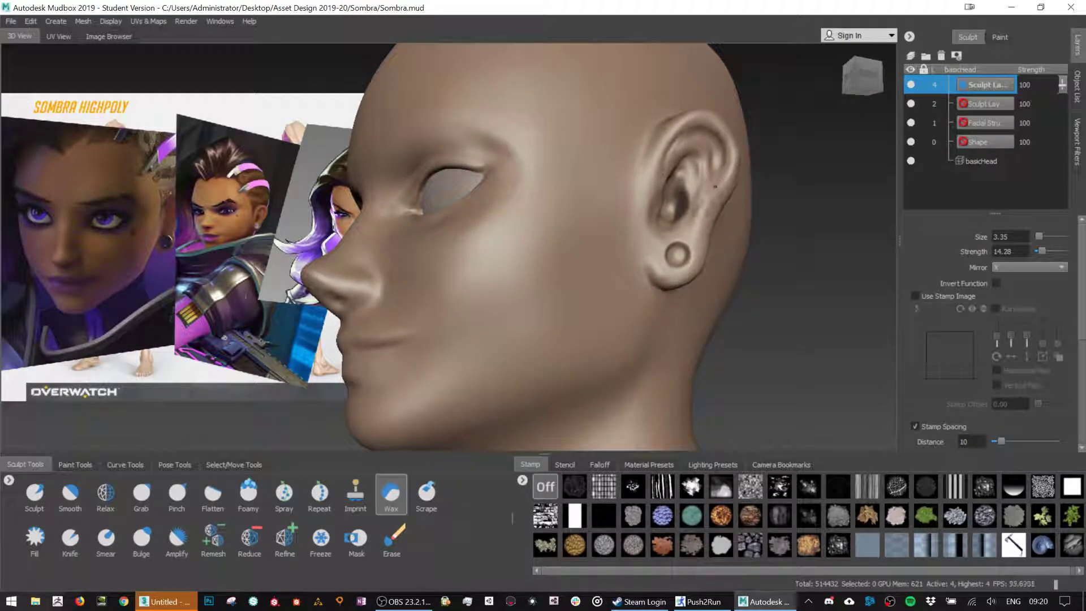
key("shift")
key("shift")
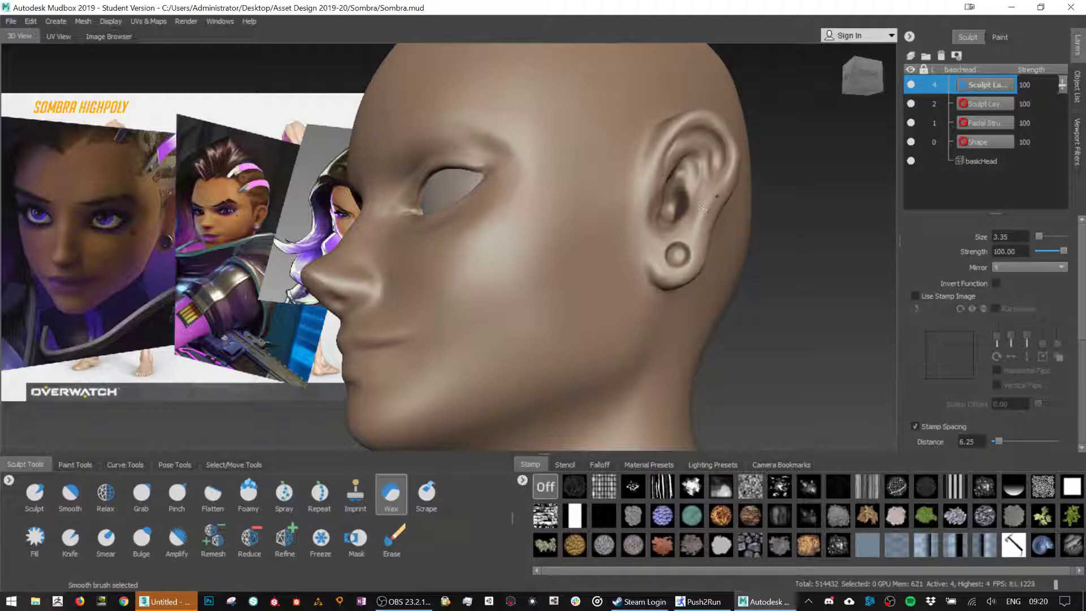
Add Wax strokes where the front of the ear meets the cheek, and smooth them into the surface.
mouse_move(720, 163)
left_mouse_down("alt")
mouse_move(646, 221)
mouse_move(621, 184)
left_mouse_up("alt")
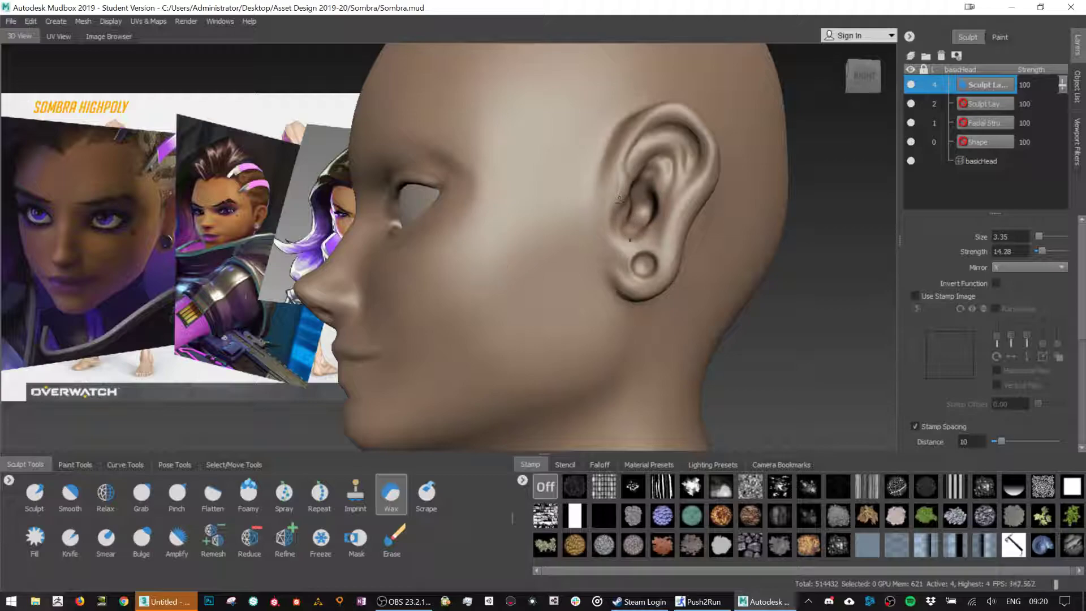
key("shift")
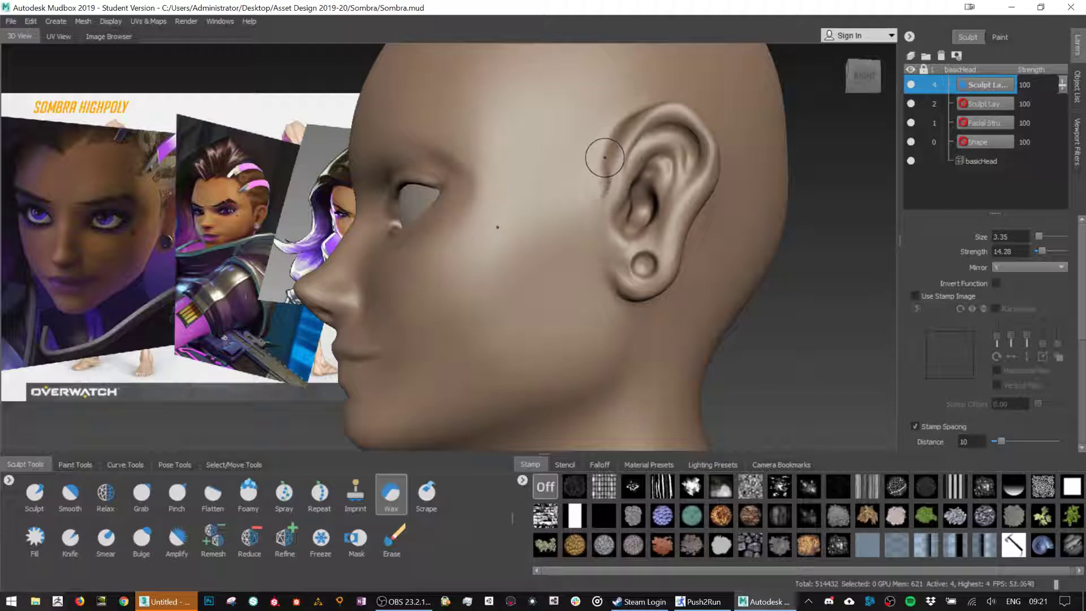
key("shift")
left_click_drag(604, 163, 587, 231, "shift")
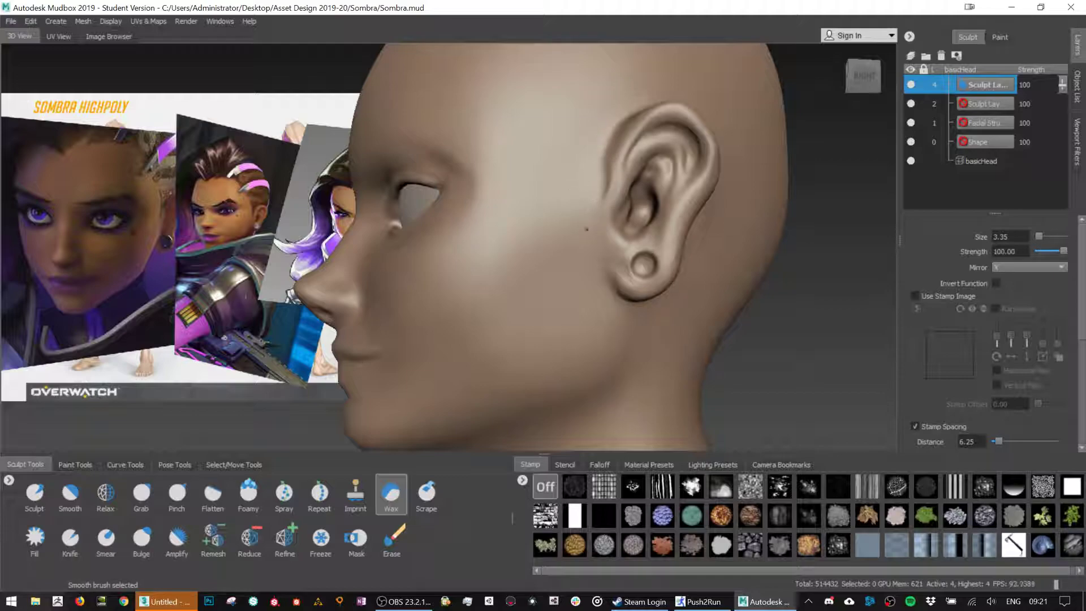
Carve in the junction between the earlobe and jaw with inverted Wax strokes, and smooth it.
left_click_drag(611, 278, 621, 295, "ctrl")
mouse_move(601, 253)
left_mouse_down("ctrl")
mouse_move(614, 285)
mouse_move(616, 258)
mouse_move(615, 284)
mouse_move(609, 266)
mouse_move(635, 236)
left_mouse_up("ctrl")
key("shift")
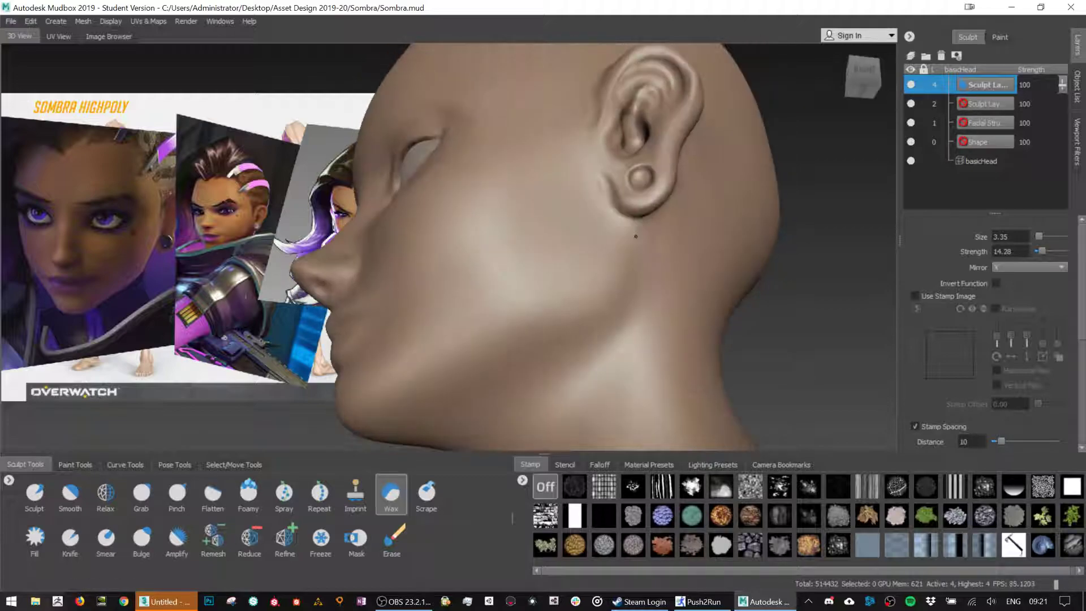
mouse_move(613, 201)
left_mouse_down("ctrl")
mouse_move(598, 181)
mouse_move(602, 200)
mouse_move(639, 198)
mouse_move(676, 226)
mouse_move(642, 186)
mouse_move(660, 230)
mouse_move(642, 201)
left_mouse_up("ctrl")
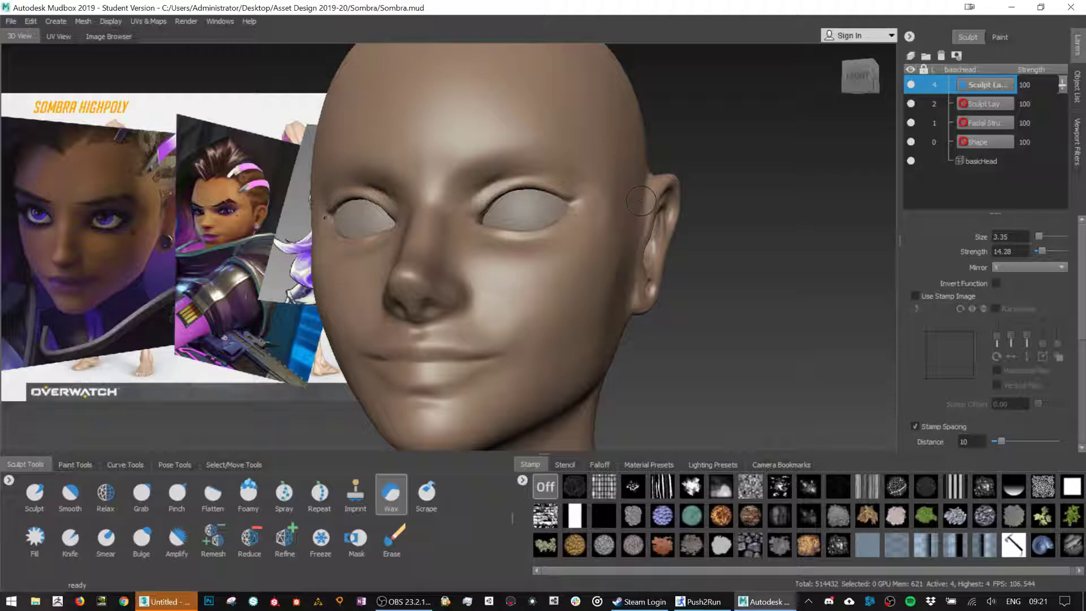
Add a new sculpt layer above the level 4 layer and subdivide the head mesh to level 5.
key("b")
left_click_drag(531, 241, 506, 261)
left_click_drag(580, 257, 491, 274, "alt")
left_click_drag(574, 299, 546, 281, "alt")
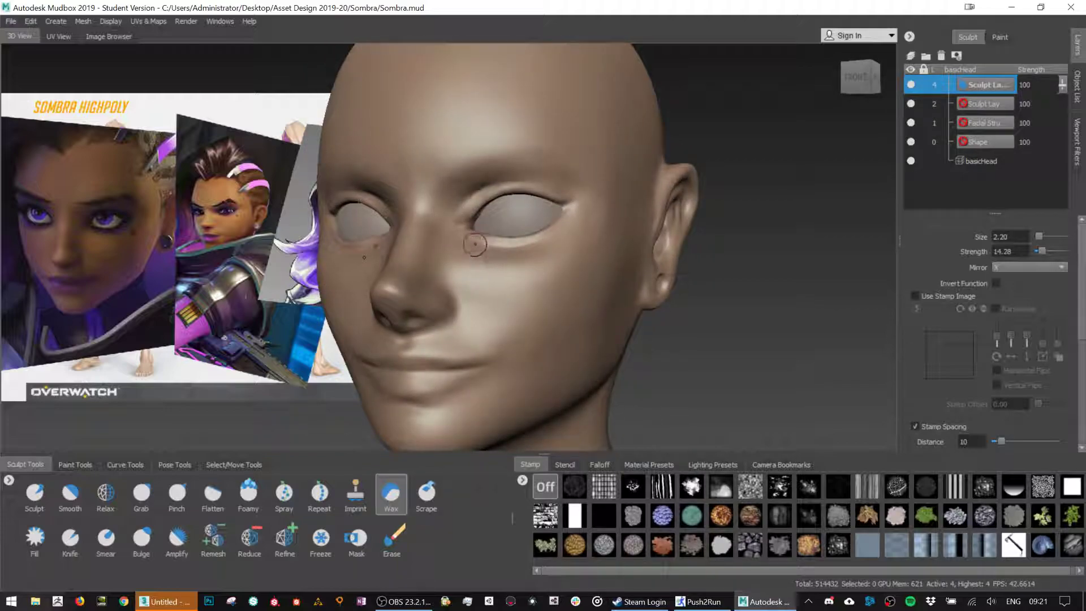
left_click(910, 56)
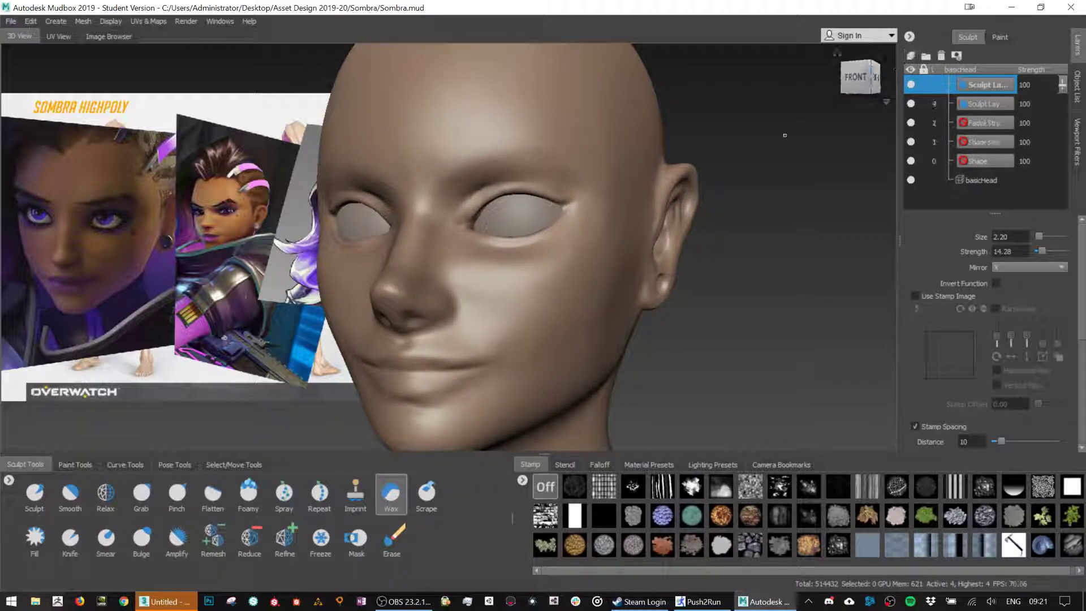
key("shift+d")
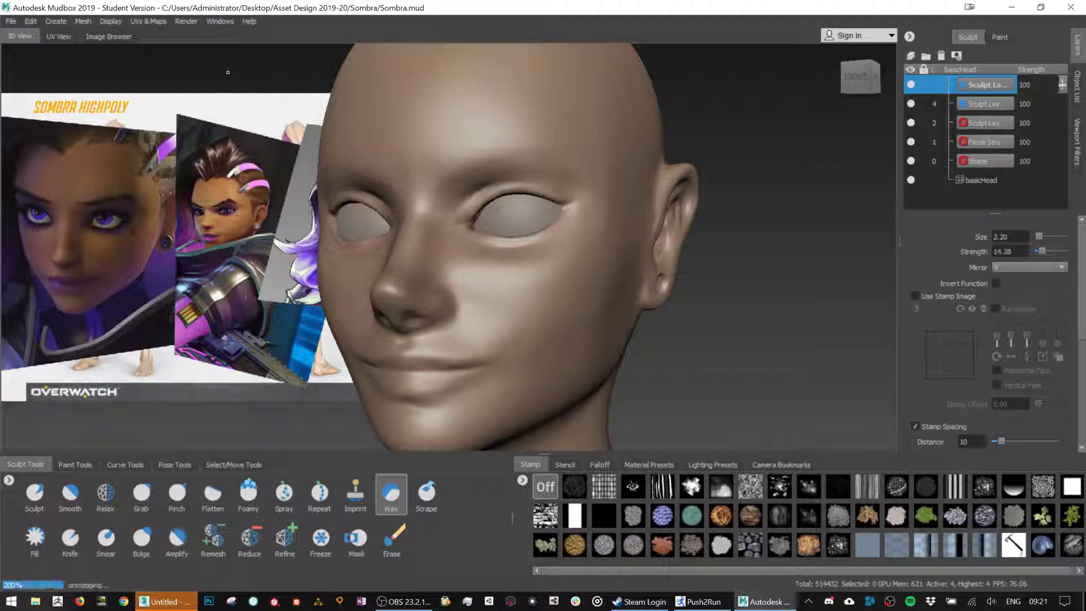
Sculpt fine wrinkles under the eye with the Wax brush at size 0.95 and strength 14.28.
key("b")
left_click_drag(492, 246, 518, 244)
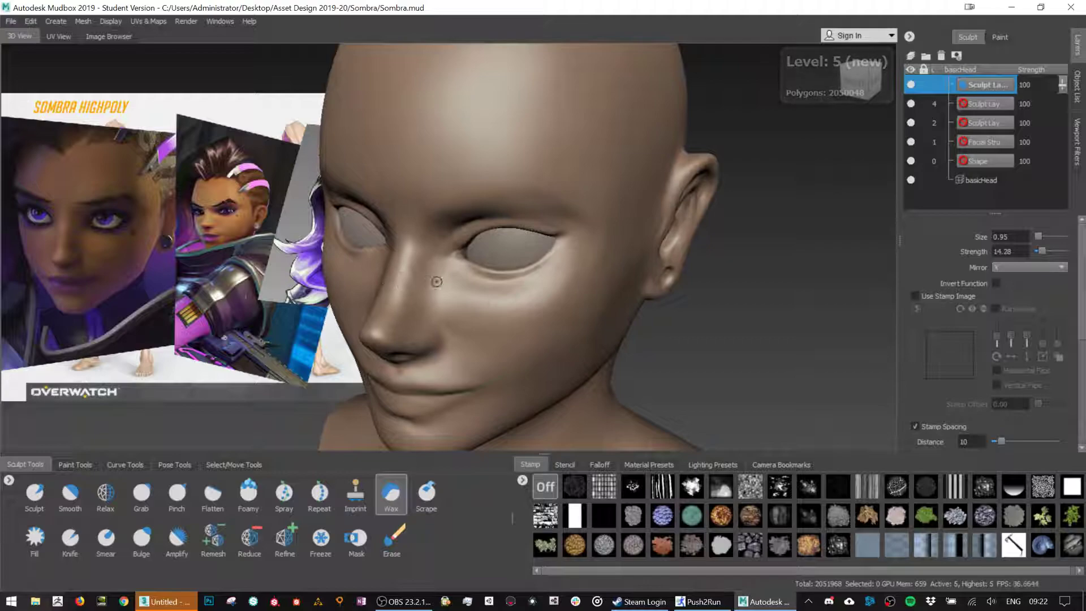
mouse_move(453, 254)
left_mouse_down()
mouse_move(512, 279)
mouse_move(456, 258)
left_mouse_up()
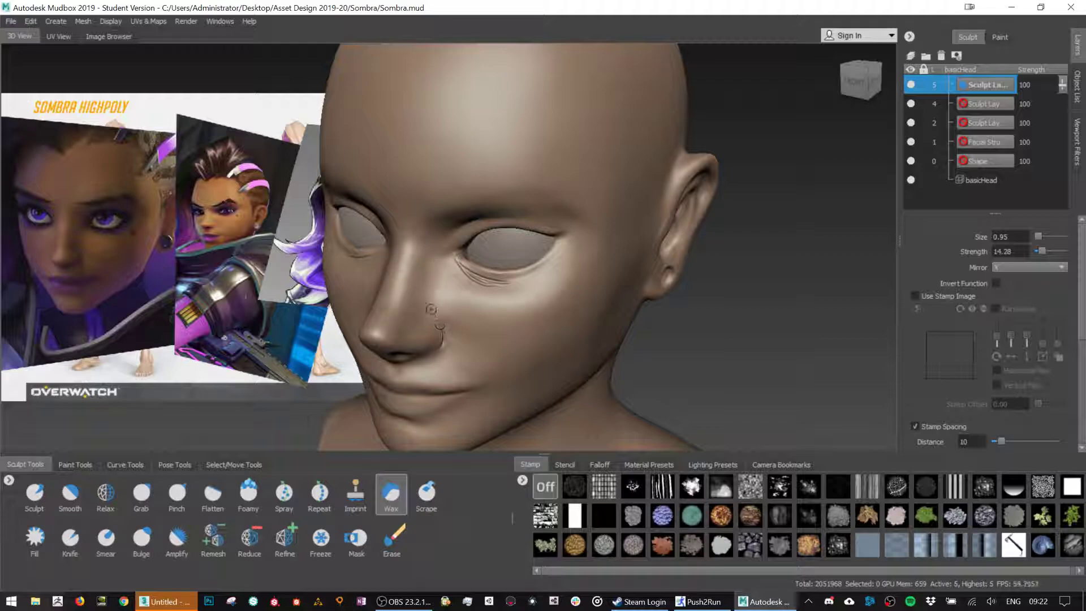
Sculpt the smile fold beside the nostril with Wax strokes at size 2.03, and soften the lines with smoothing.
mouse_move(523, 306)
left_mouse_down("alt")
mouse_move(521, 281)
mouse_move(543, 274)
mouse_move(497, 291)
left_mouse_up("alt")
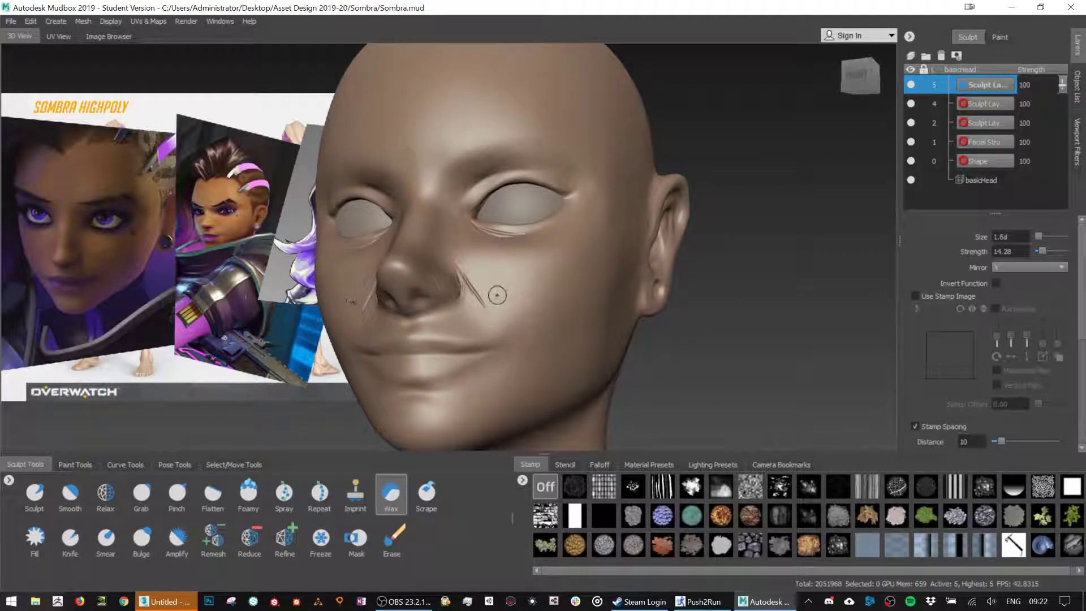
key("shift")
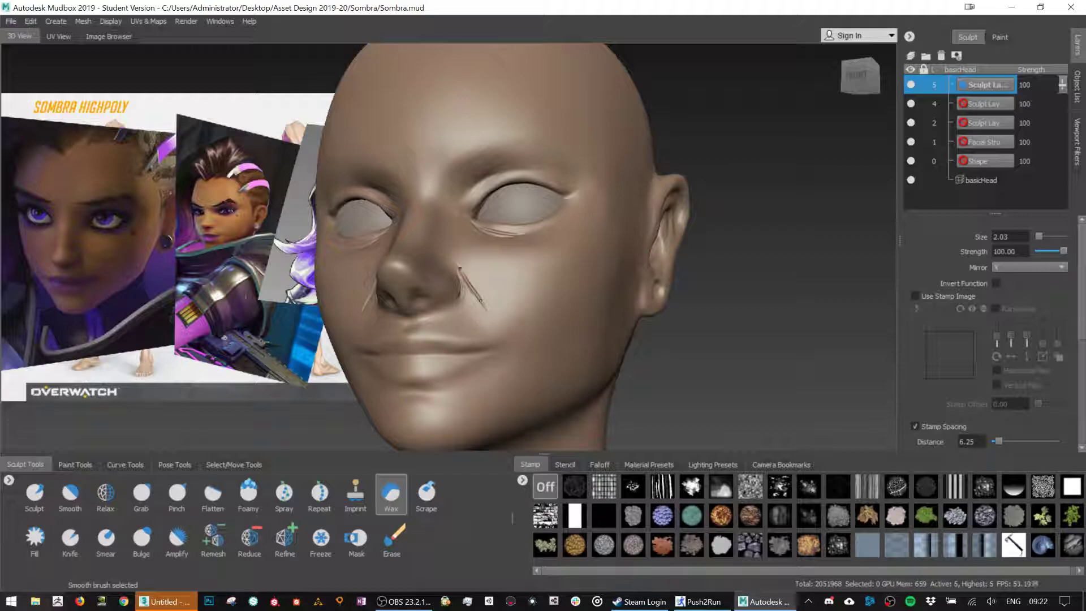
key("shift")
left_click_drag(460, 273, 482, 305)
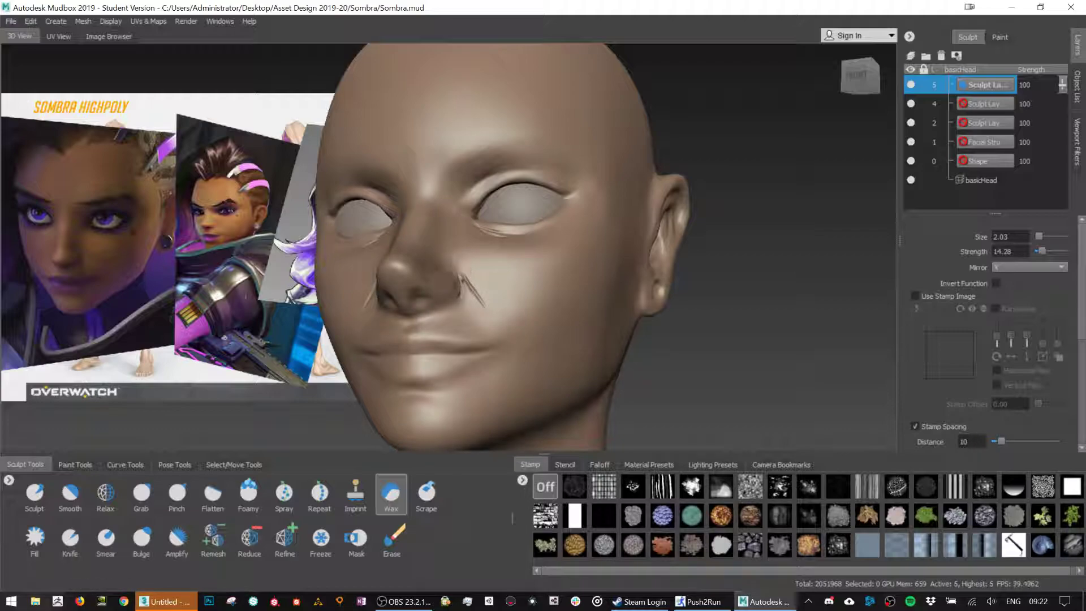
left_click_drag(458, 267, 481, 317)
left_click_drag(458, 273, 490, 311, "shift")
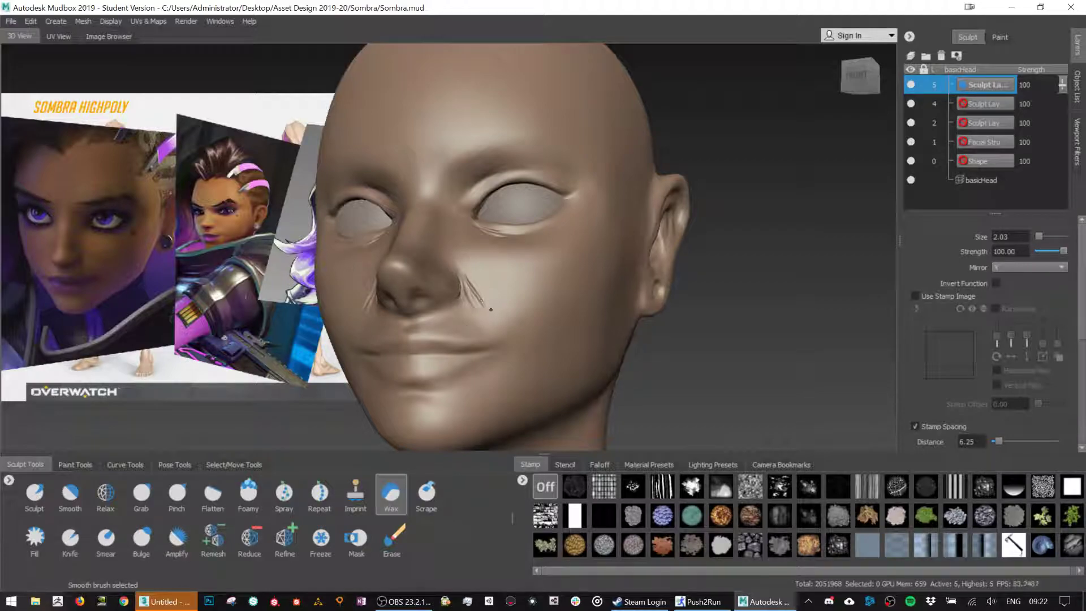
left_click_drag(461, 267, 462, 269, "shift")
Tighten the smile fold with the Pinch brush at size 2.03 and strength 20, and hide the level 5 sculpt layer.
key("5")
left_click_drag(485, 307, 462, 284)
left_click_drag(538, 263, 553, 257, "alt")
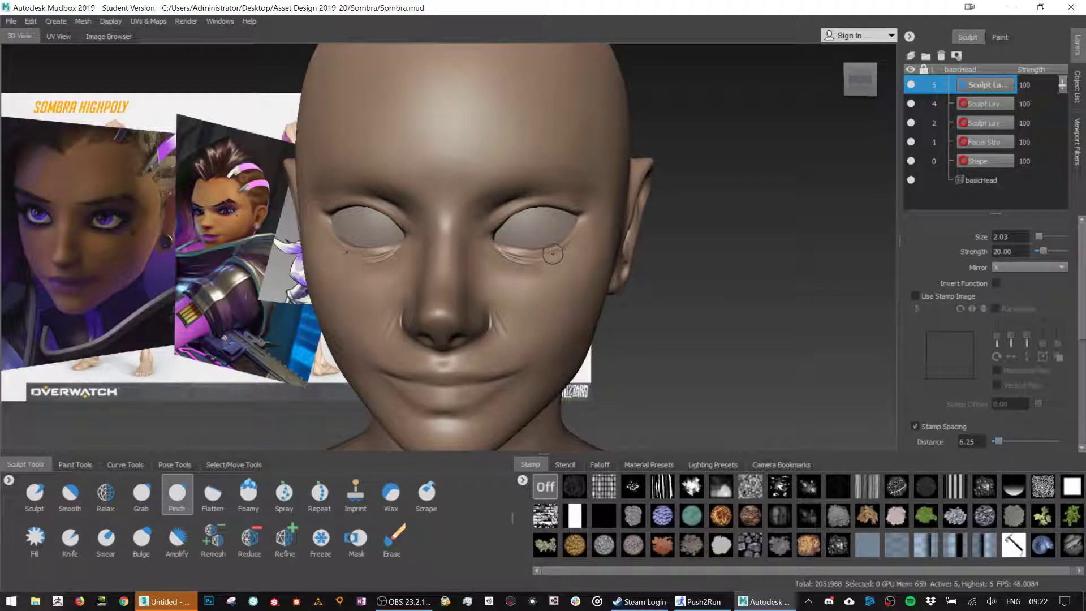
left_click(911, 84)
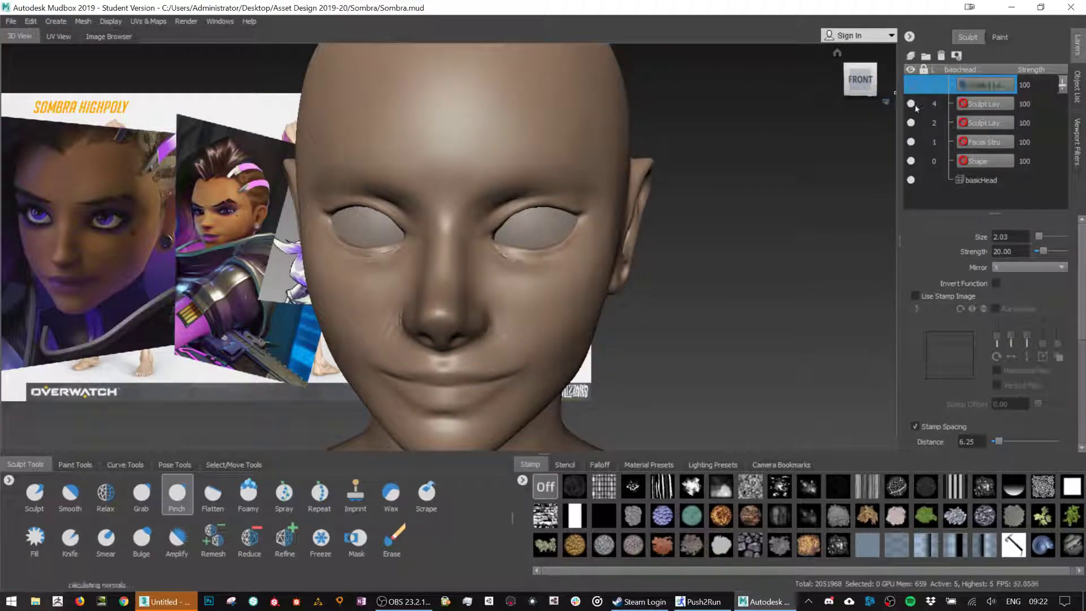
Step the head mesh down to subdivision level 4 and switch to the Wax brush.
left_click_drag(762, 160, 758, 223, "alt")
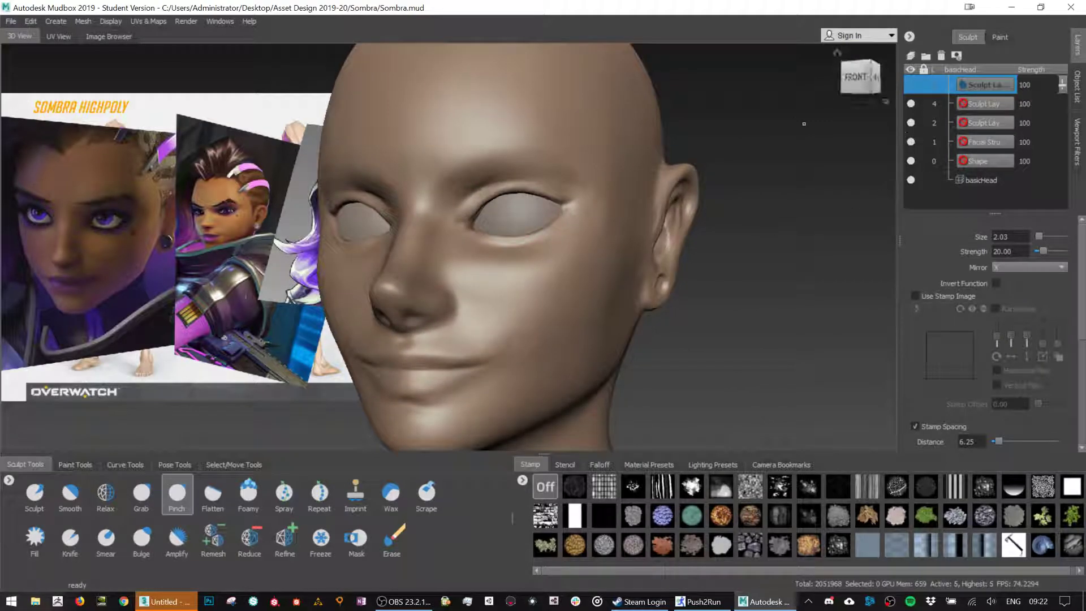
left_click(92, 22)
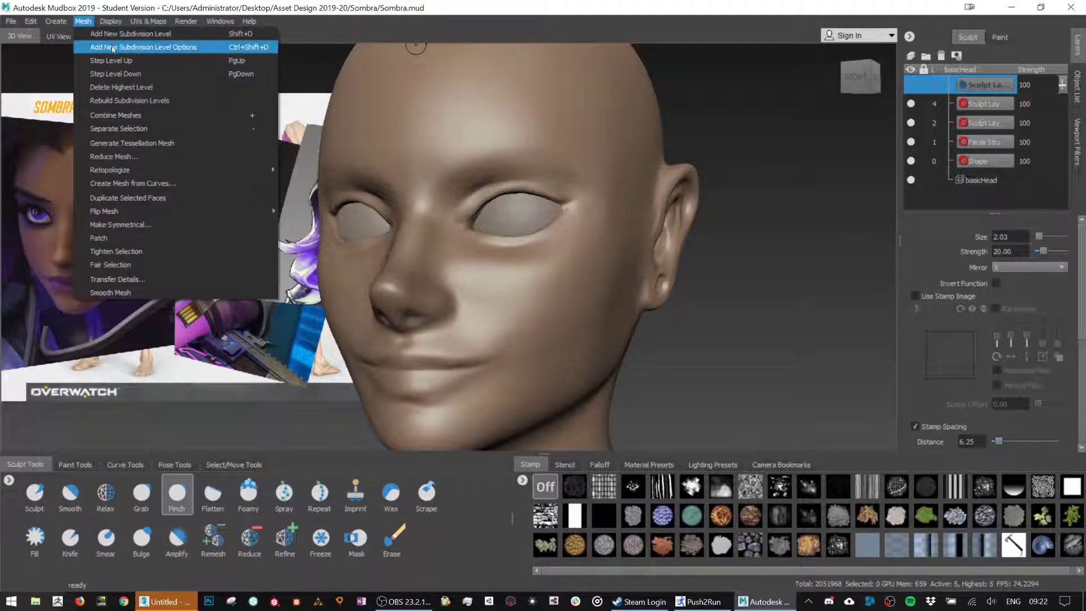
left_click(112, 73)
left_click(83, 21)
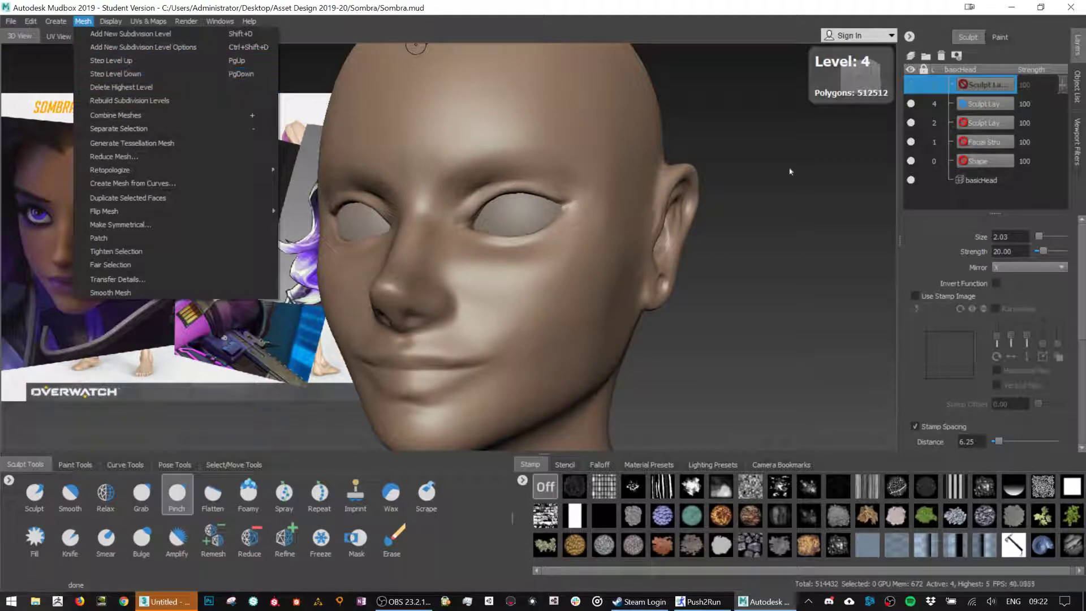
left_click(851, 211)
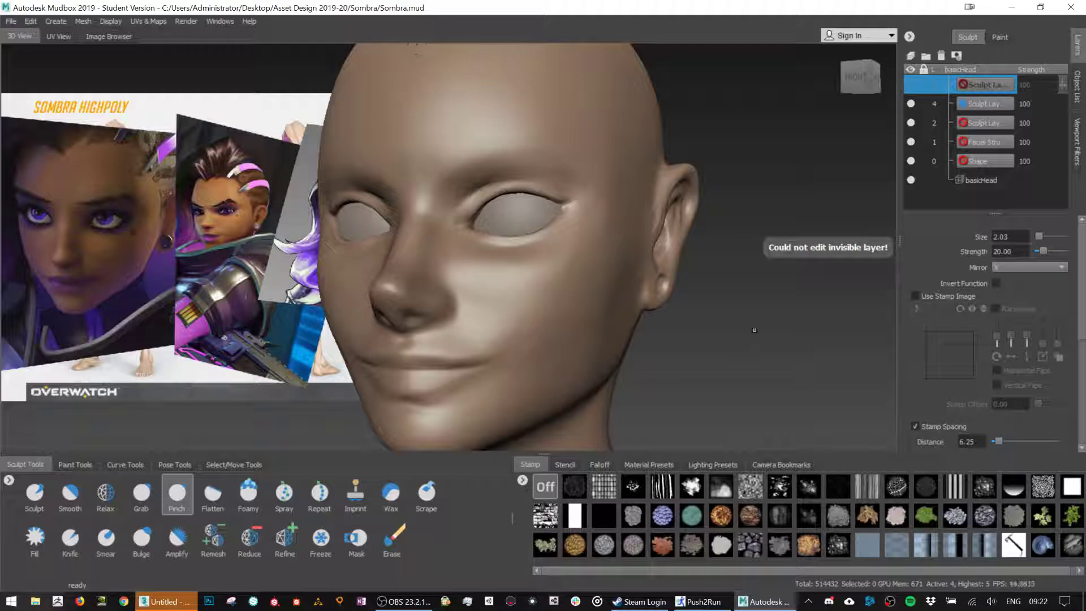
key("0")
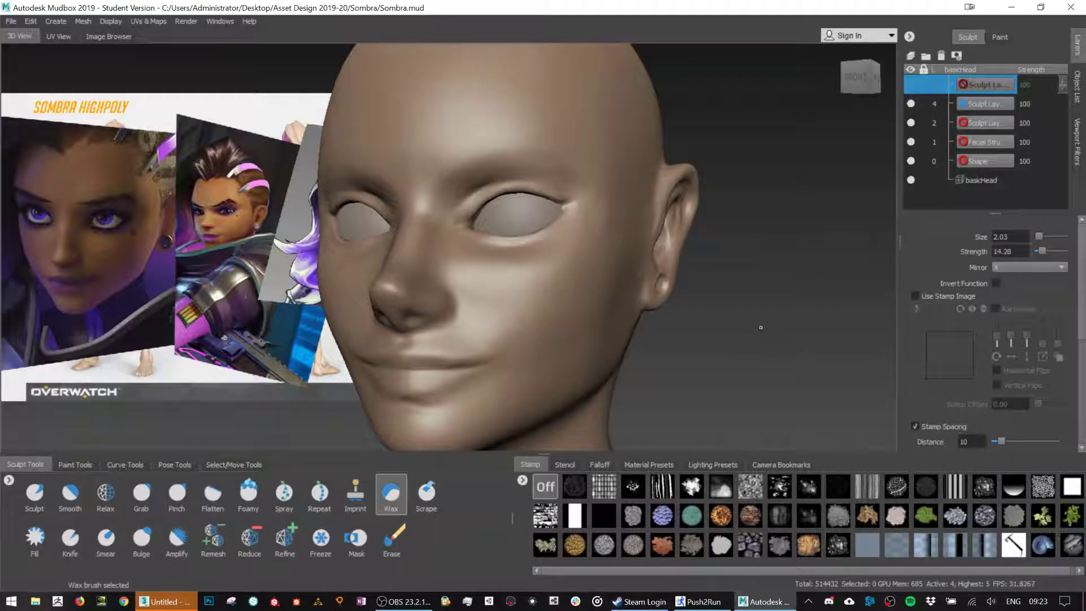
right_click_drag(783, 325, 781, 381)
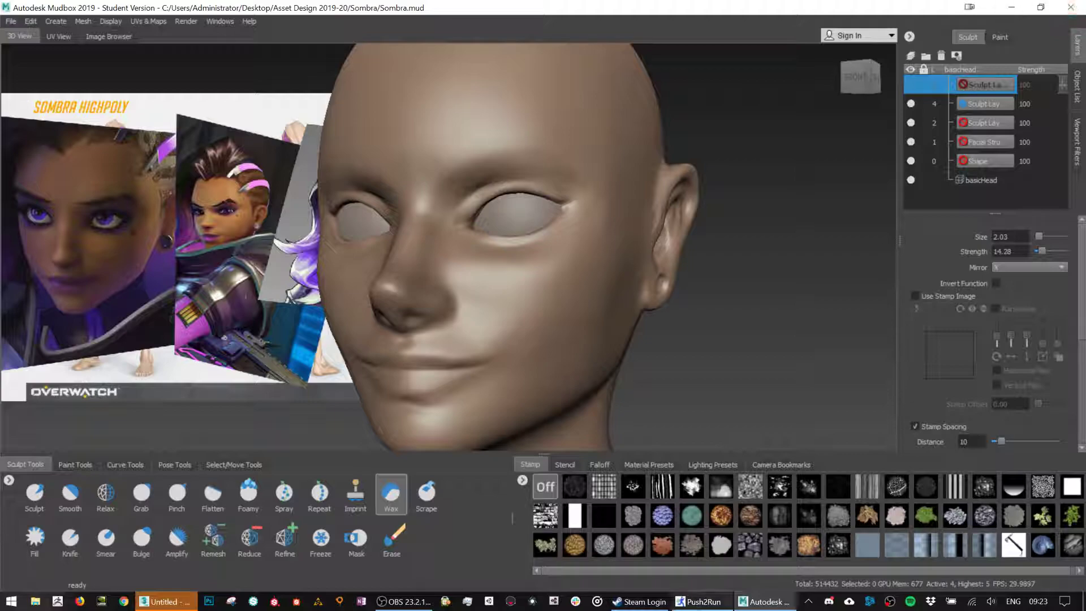
Switch to 3ds Max, maximize its window and show the Scene Explorer.
left_click(1012, 7)
left_click(896, 266)
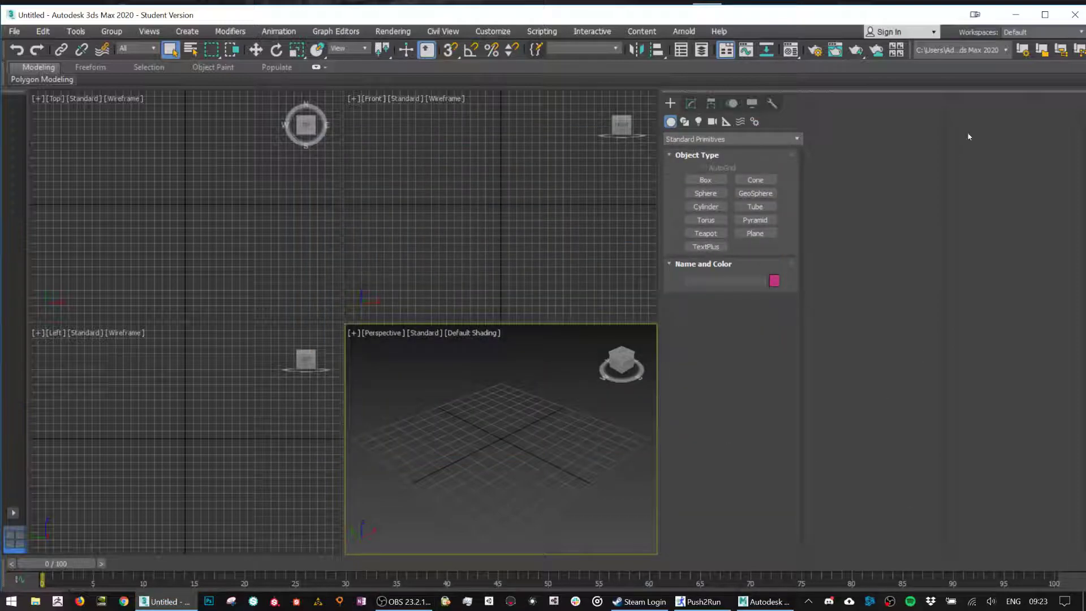
left_click(1045, 14)
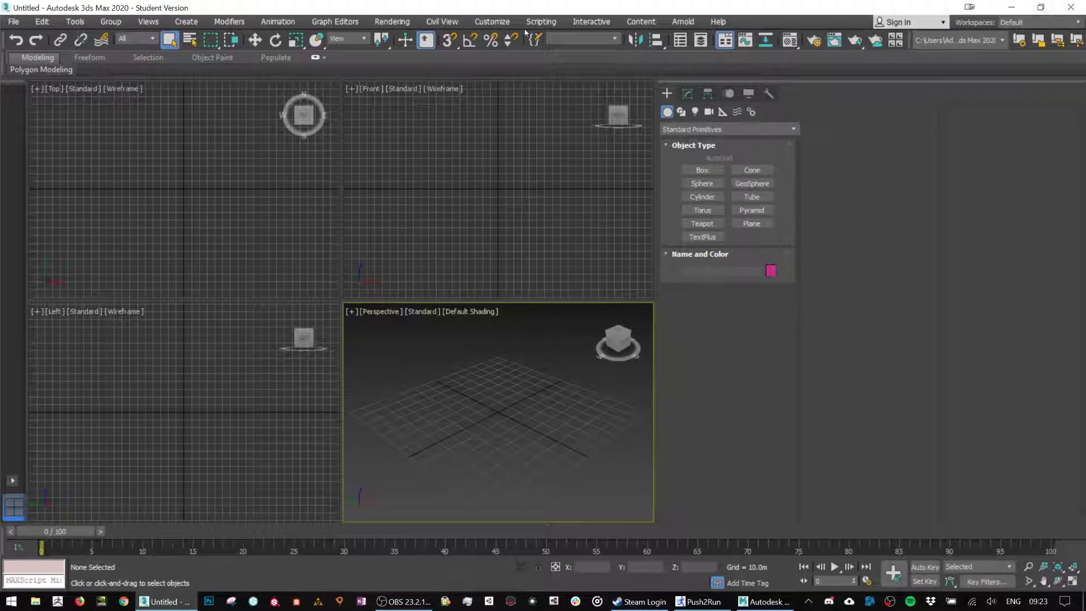
left_click(75, 21)
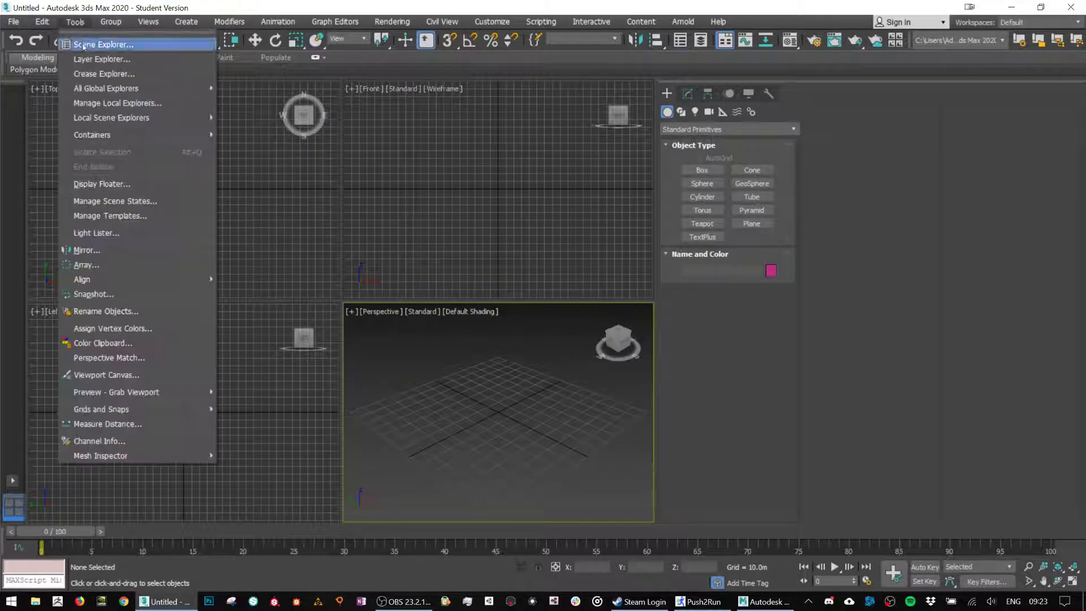
left_click(90, 44)
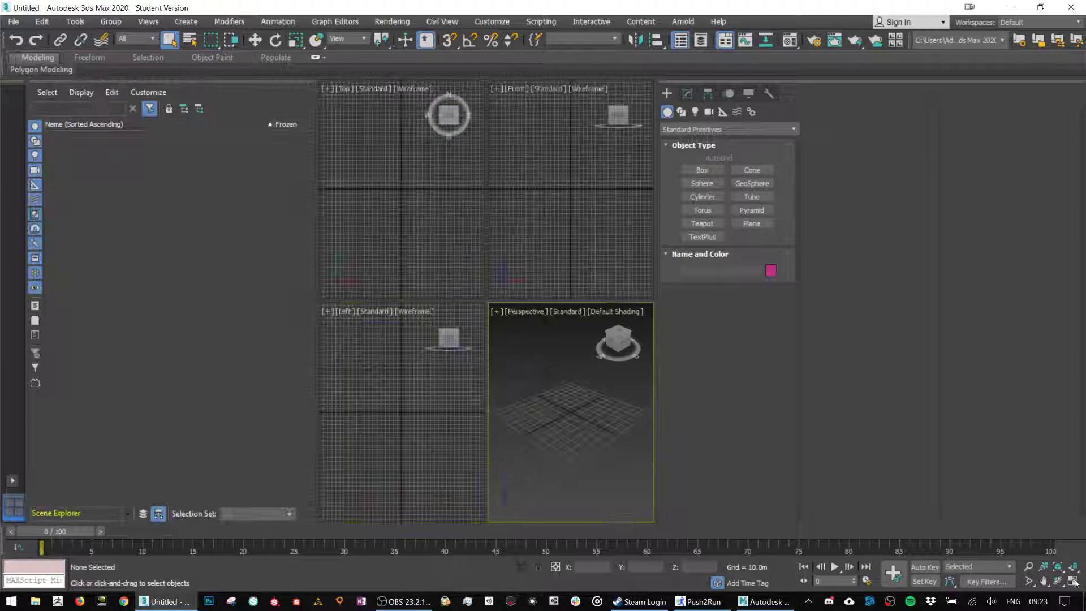
Maximize the Perspective viewport and widen it by narrowing the Scene Explorer and the command panel area.
key("alt+w")
left_click(758, 607)
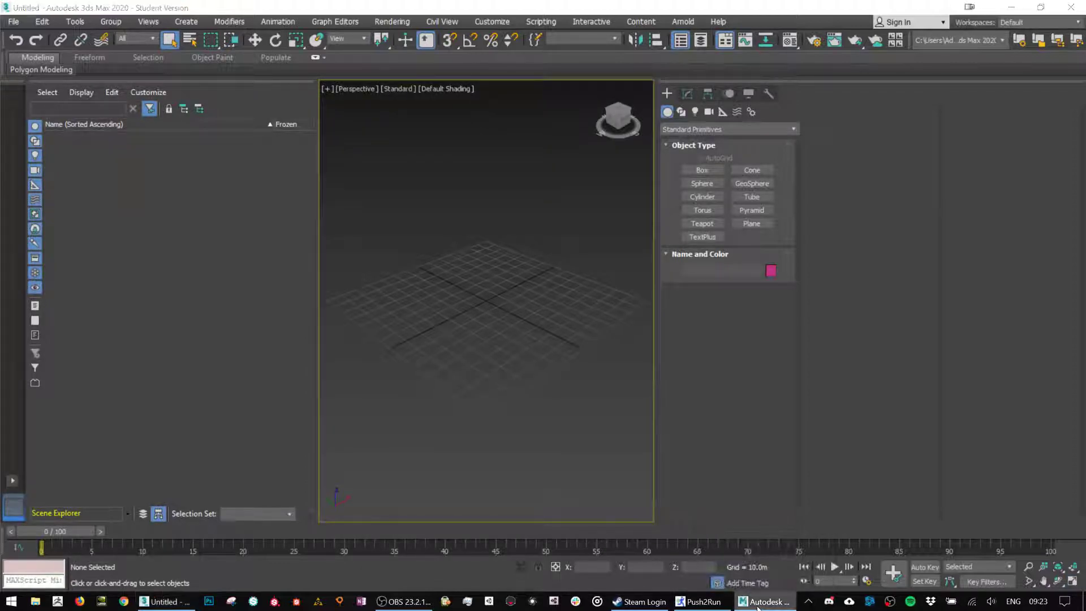
left_click(757, 607)
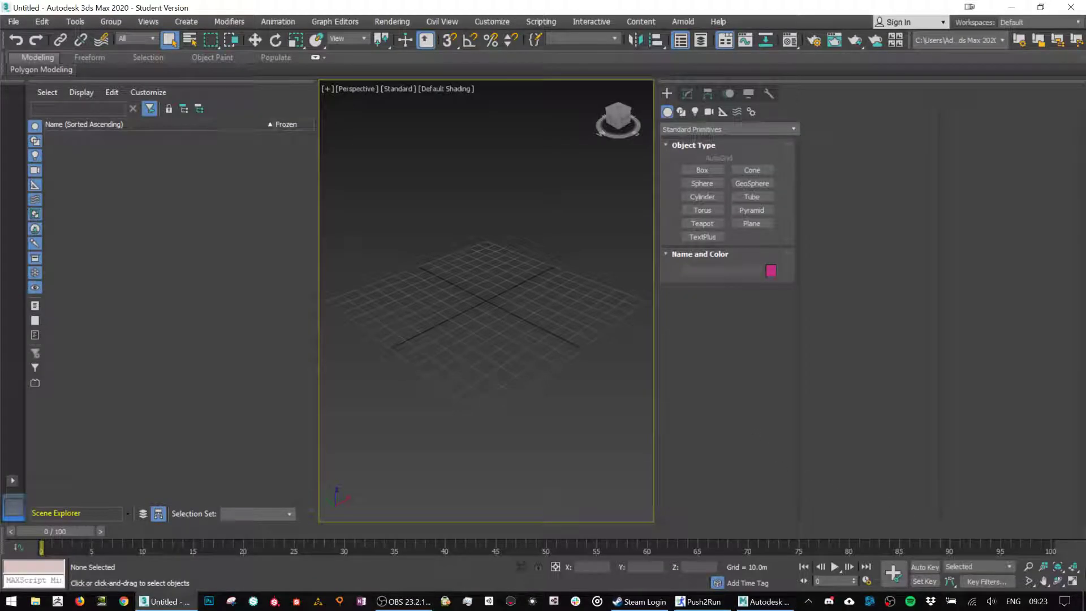
left_click(1073, 581)
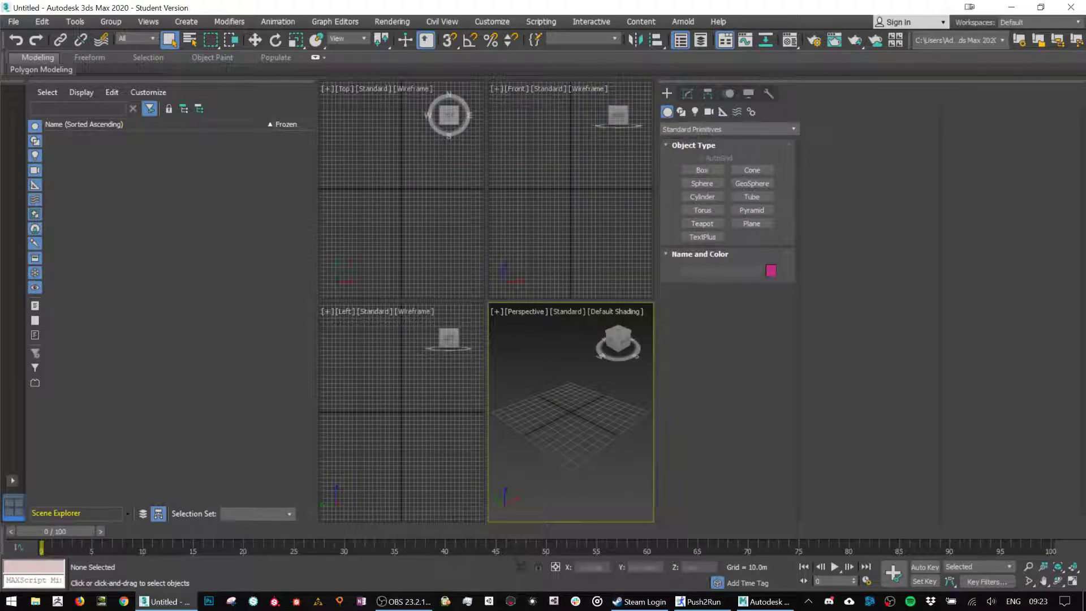
left_click(1073, 580)
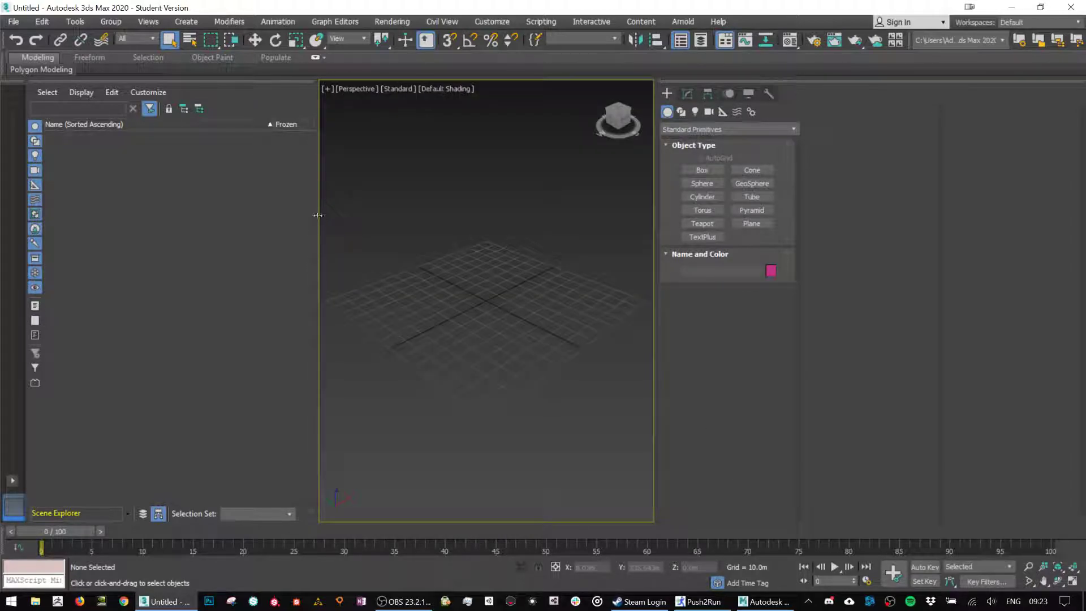
left_click_drag(136, 236, 99, 235)
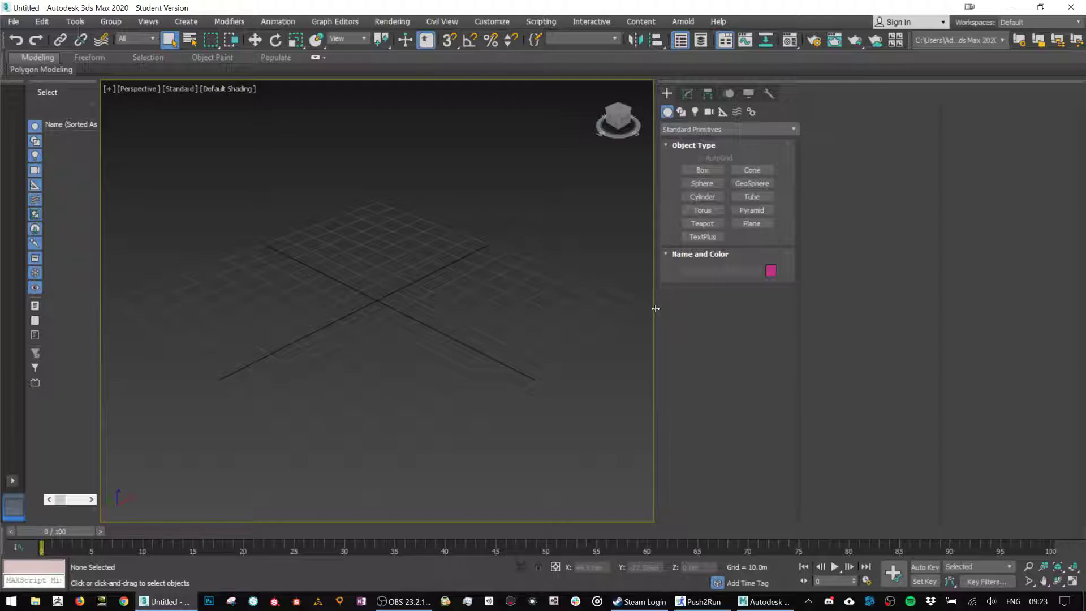
left_click_drag(654, 312, 810, 311)
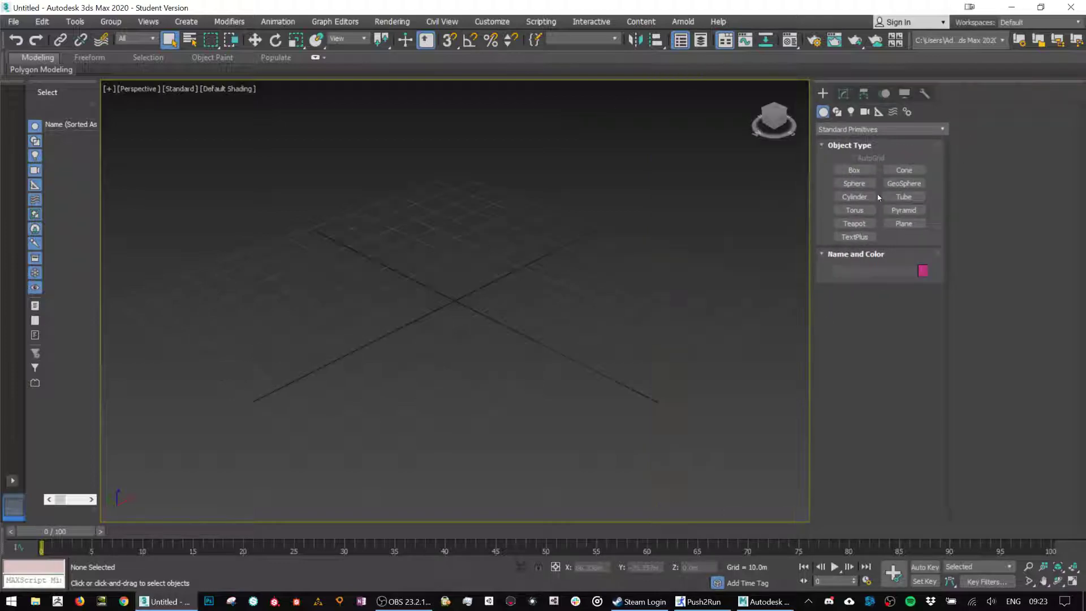
Open the save dialog for the untitled scene, and switch back to Mudbox.
key("ctrl+s")
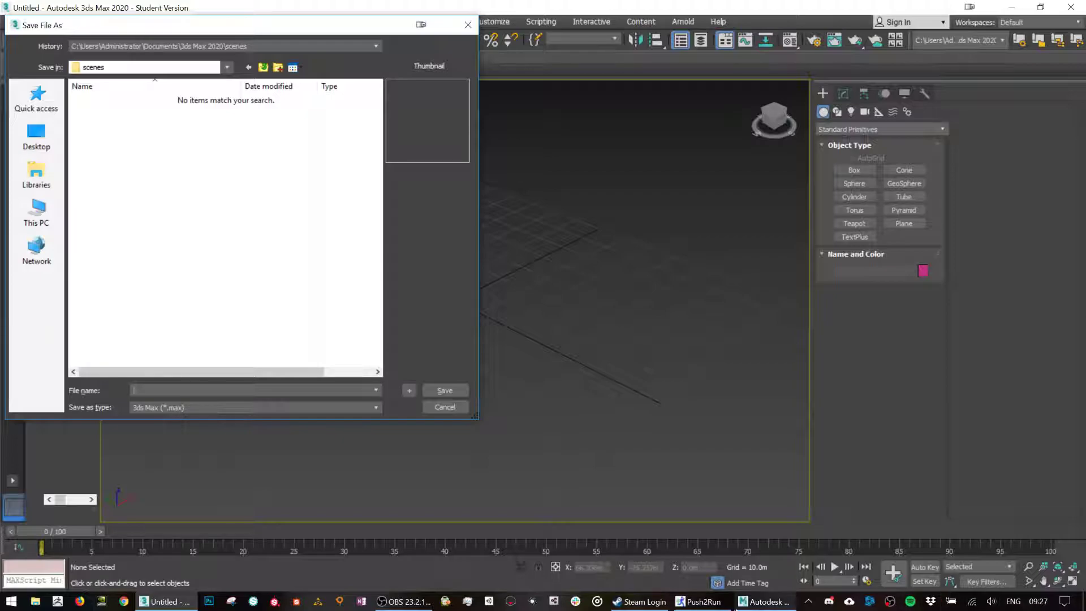
left_click(764, 601)
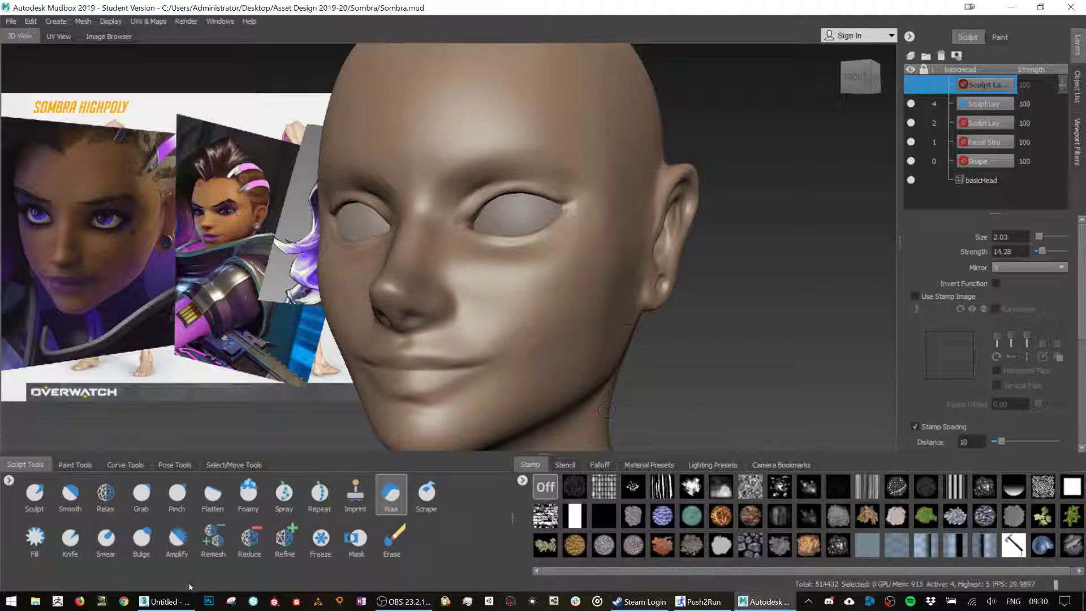
Switch to Chrome and search Google for "horizon zero dawn", showing the video results.
left_click(127, 602)
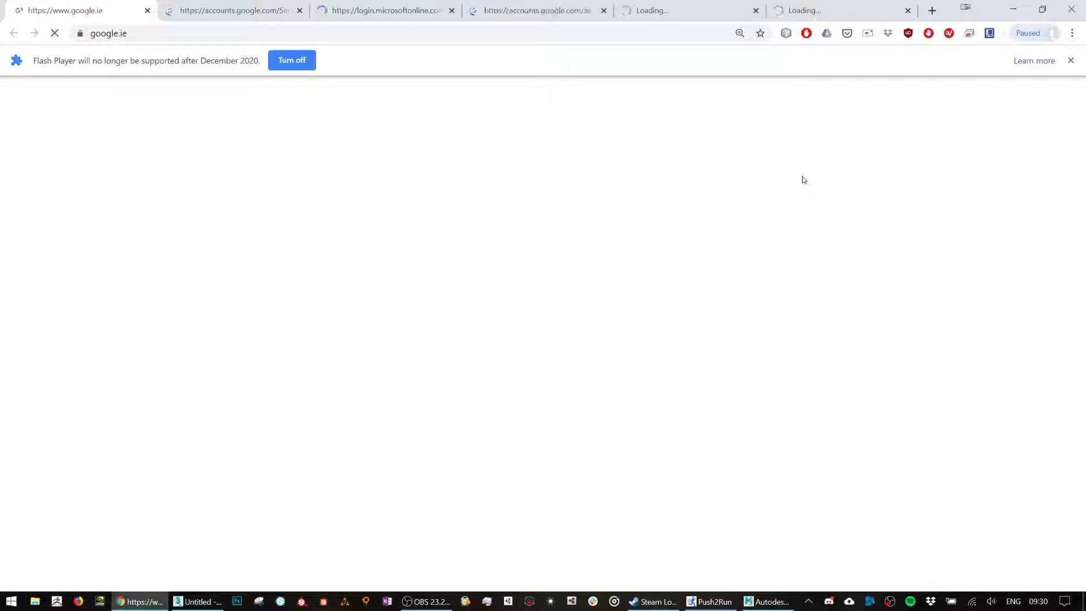
left_click(498, 28)
type("hor")
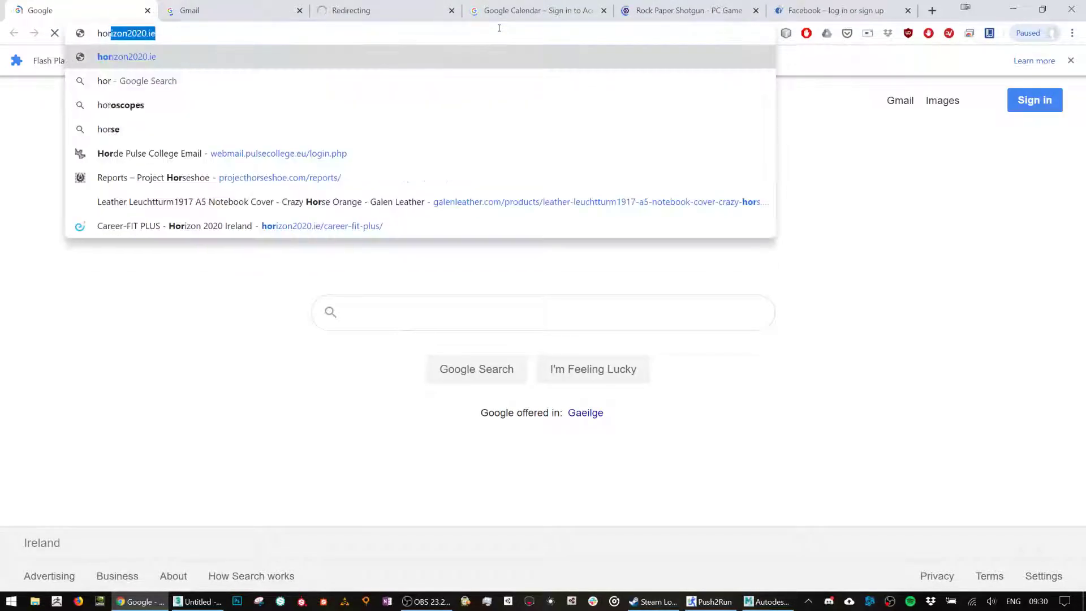
type("izon zero dawn")
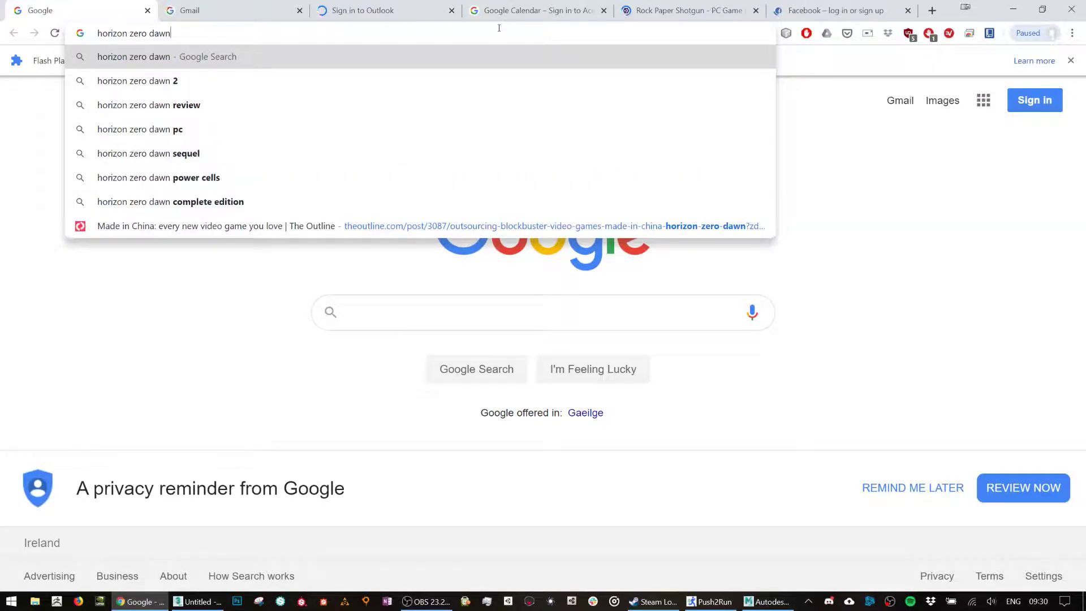
key("Return")
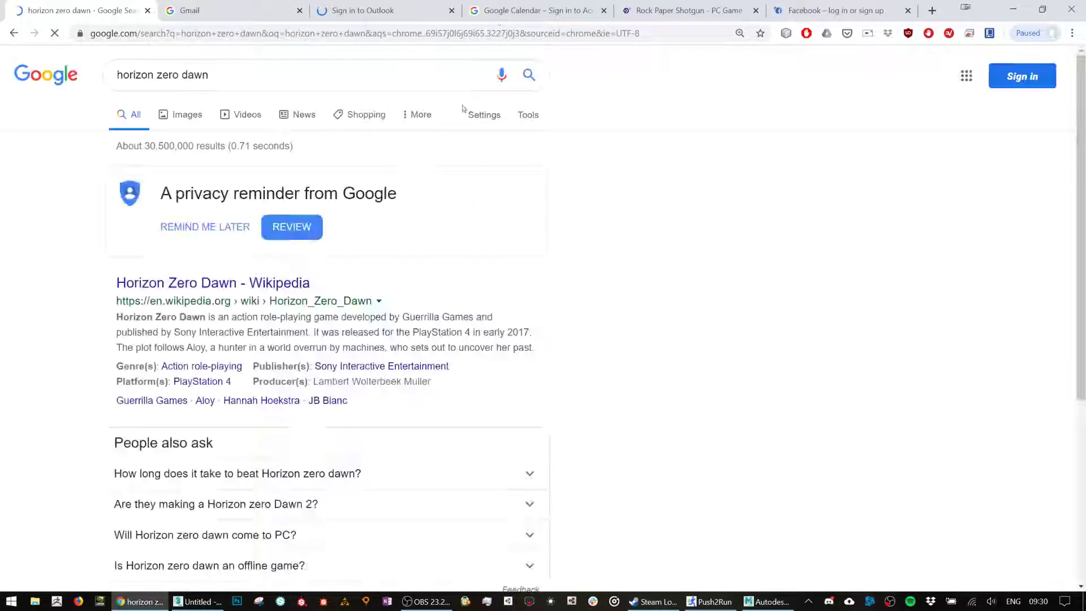
left_click(187, 115)
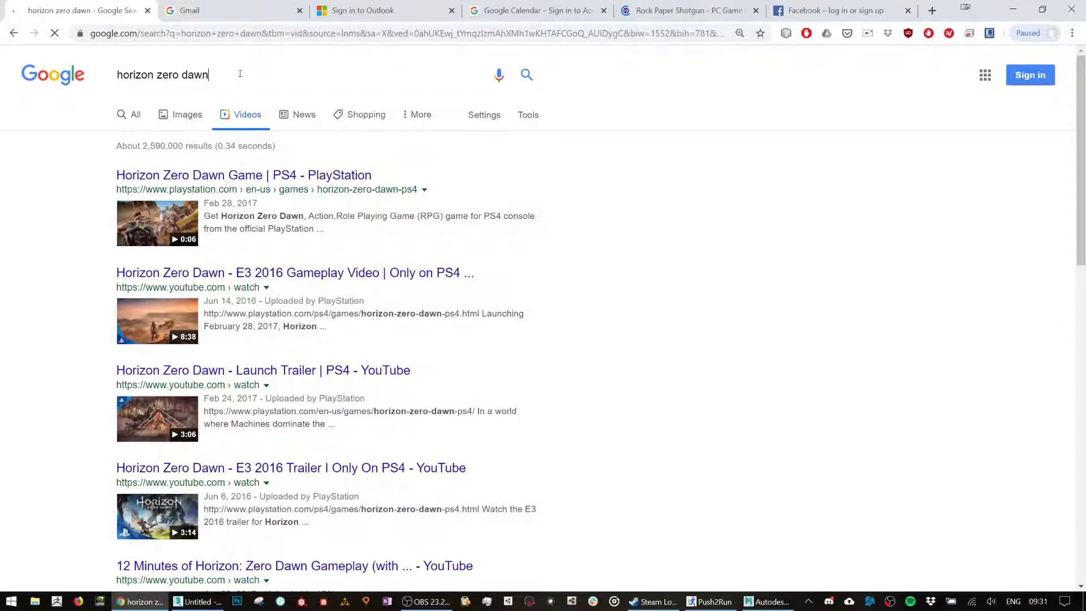
Narrow the video search to "horizon zero dawn hair physics", play "Horizon Zero Dawn With the Breeze in Your Hair" and pause it.
left_click(240, 73)
type("hair")
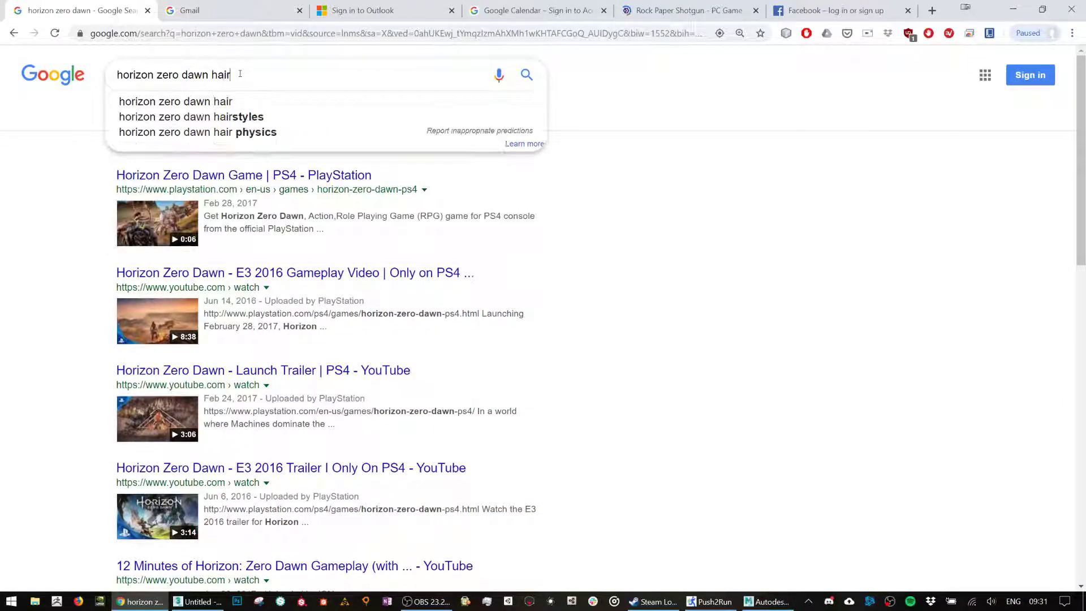
key("Down")
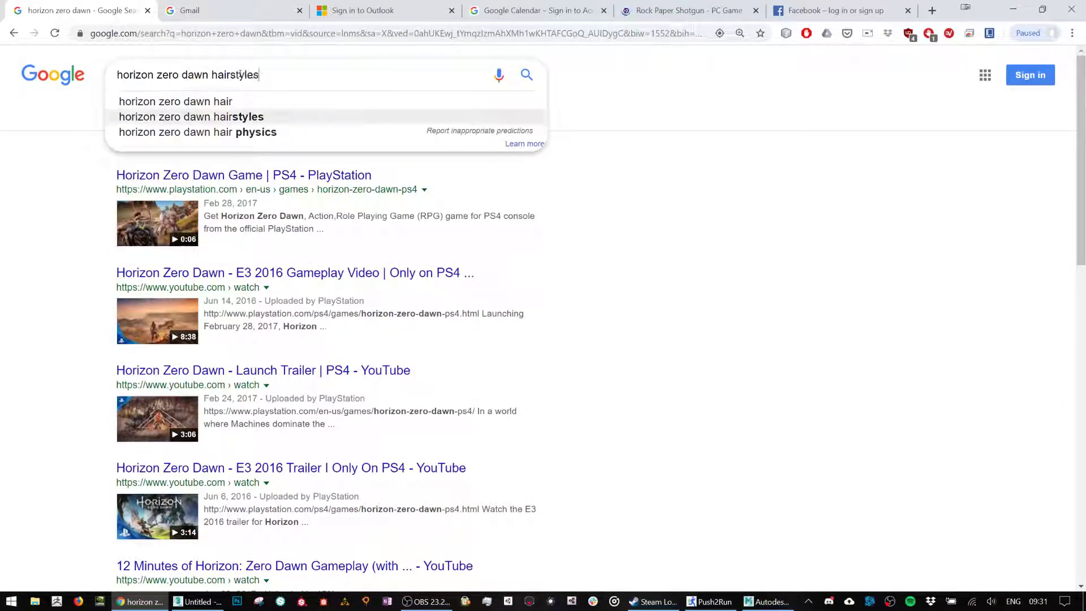
key("Down")
key("Return")
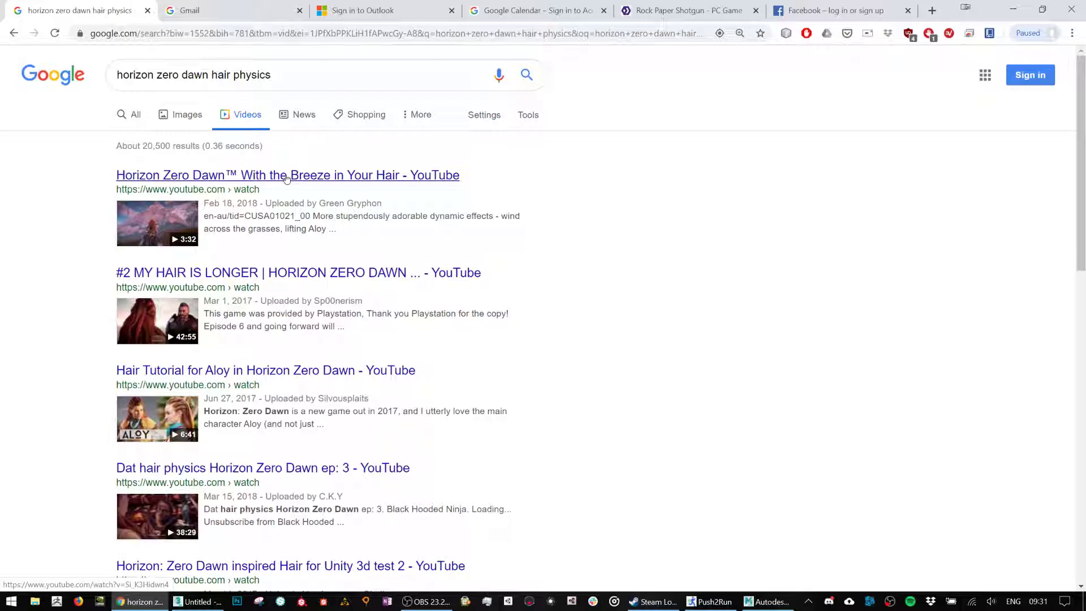
left_click(287, 176)
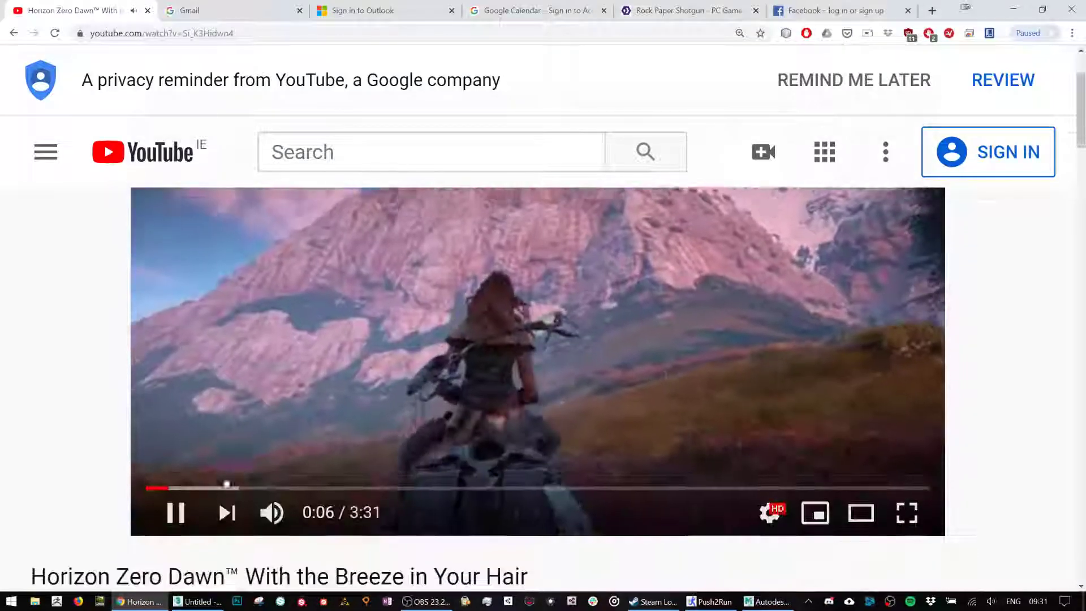
left_click(175, 513)
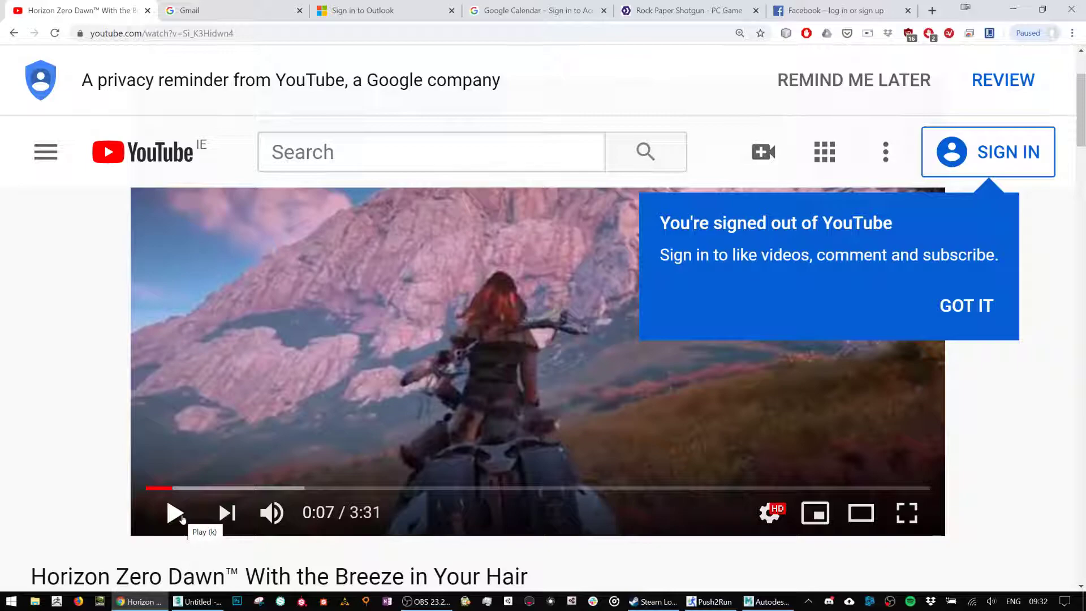
Search YouTube for "tressfx" and open the "Tomb Raider TressFX Hair: ON & OFF Comparison" video.
left_click(364, 148)
type("tressfx")
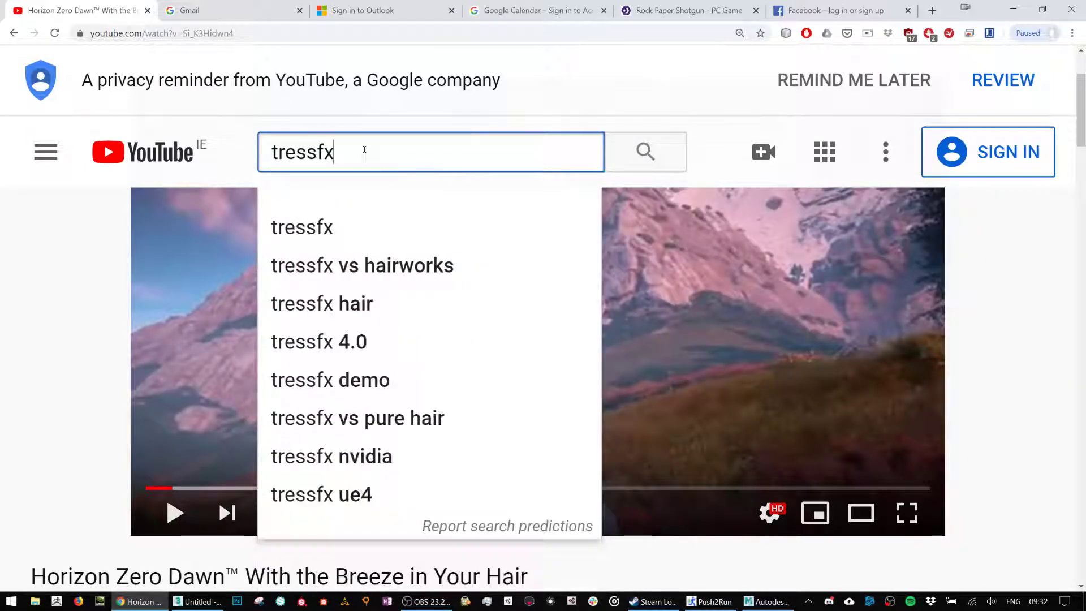
key("Return")
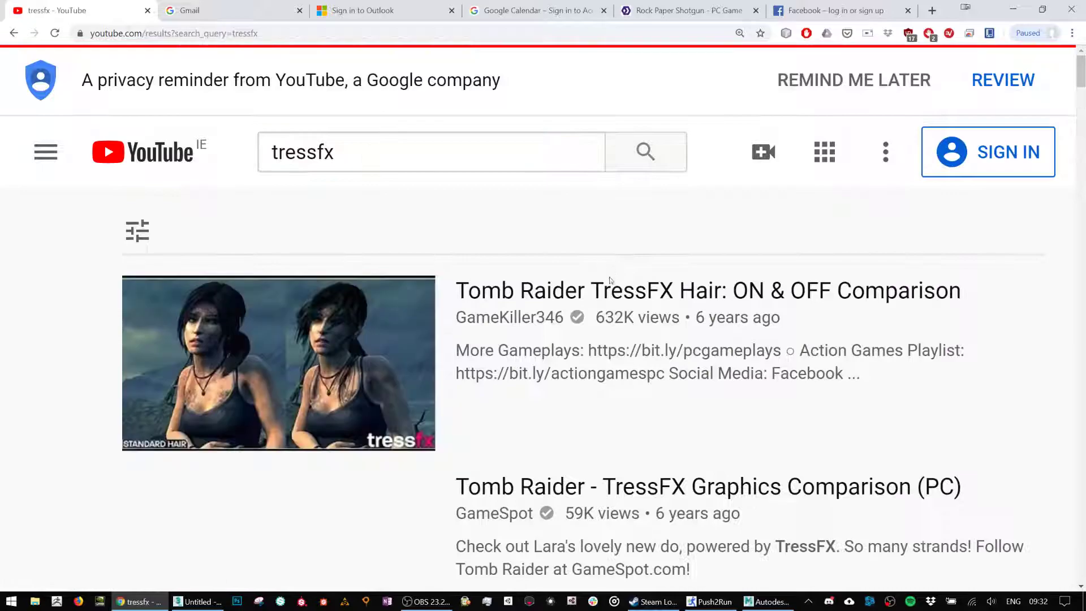
left_click(607, 291)
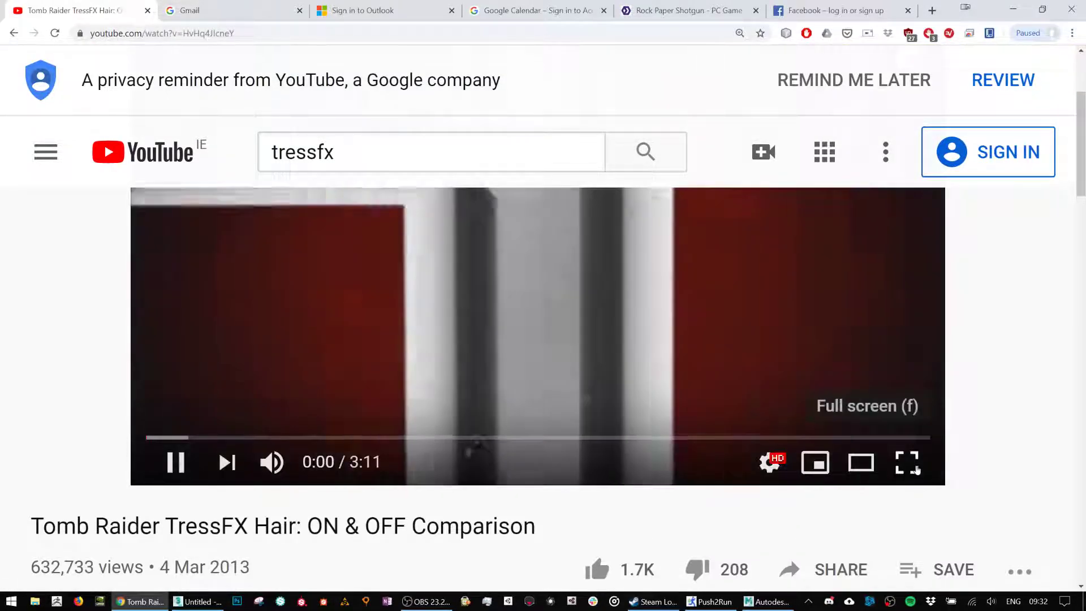
Watch the TressFX hair comparison in full screen and return to the "tressfx" search results.
left_click(907, 463)
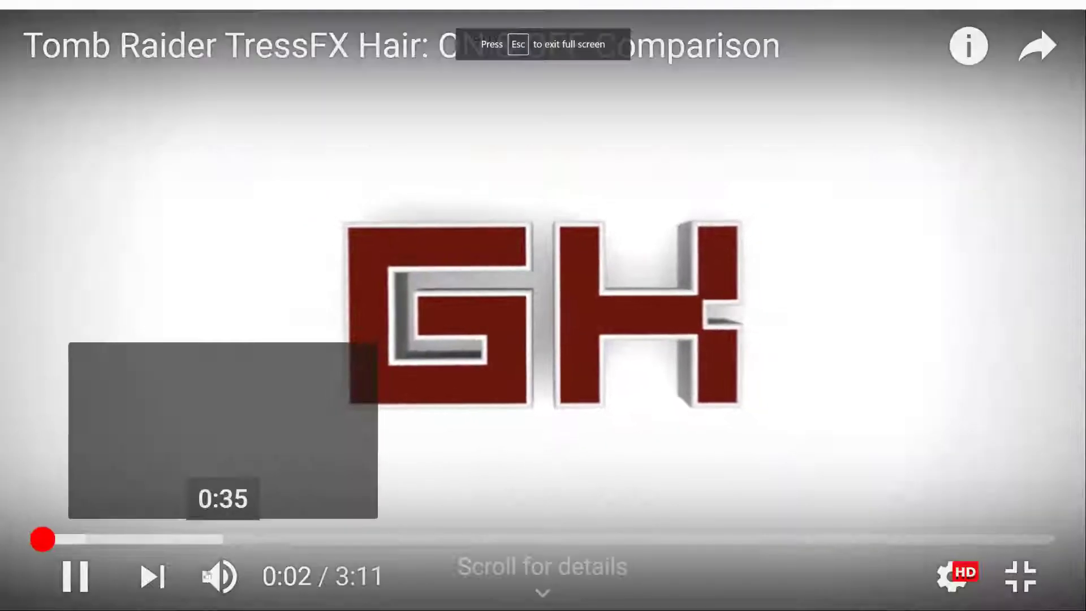
left_click(216, 583)
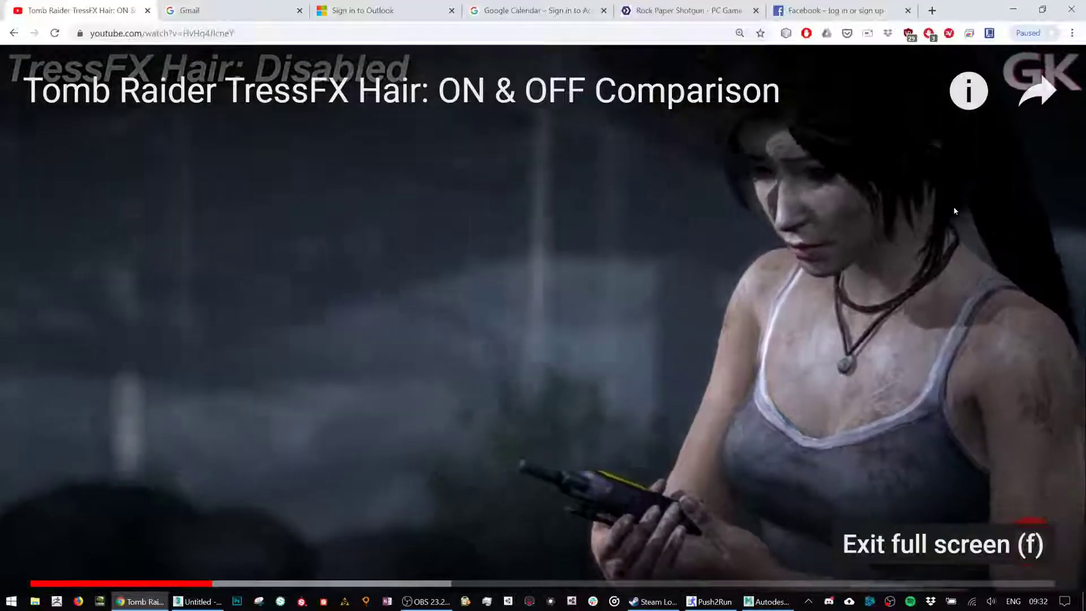
scroll(688, 224, "down", 5)
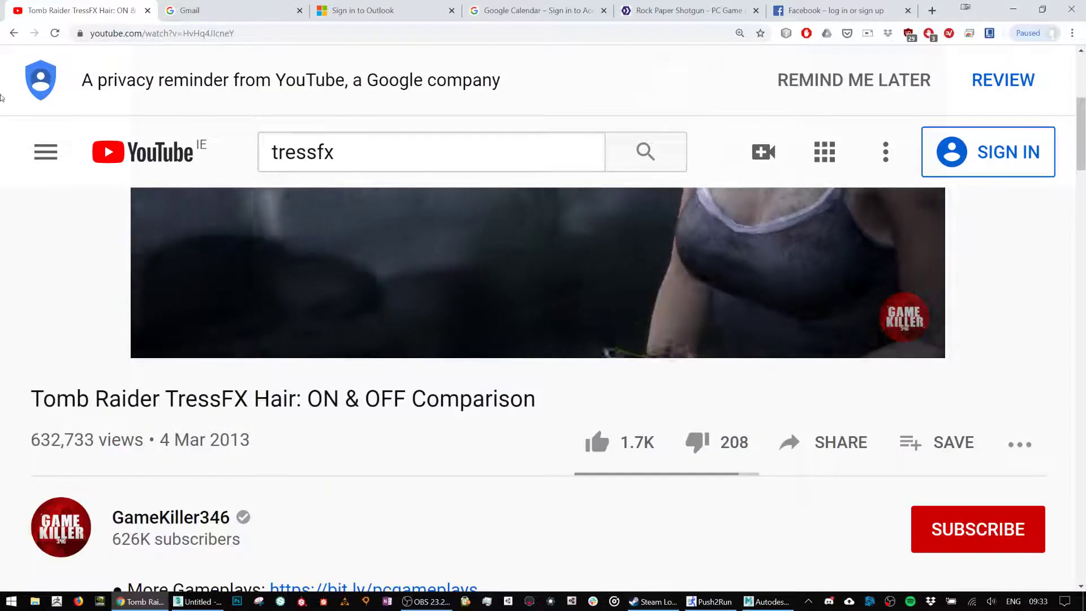
key("alt+Left")
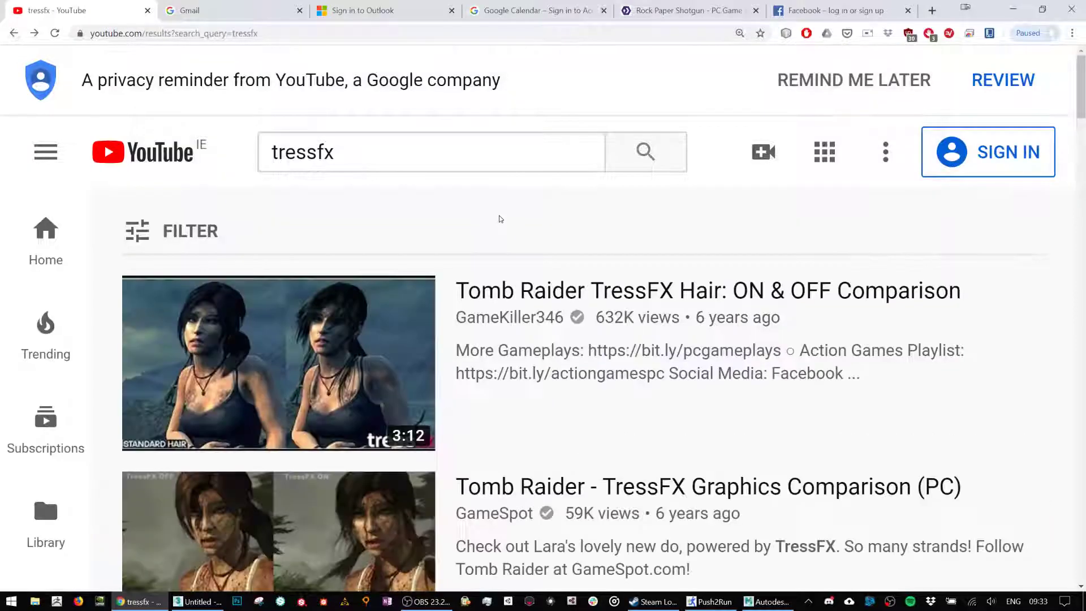
Search YouTube for "hair havok bloodborne" and browse the results for hair physics footage.
scroll(497, 220, "down", 10)
scroll(500, 228, "down", 5)
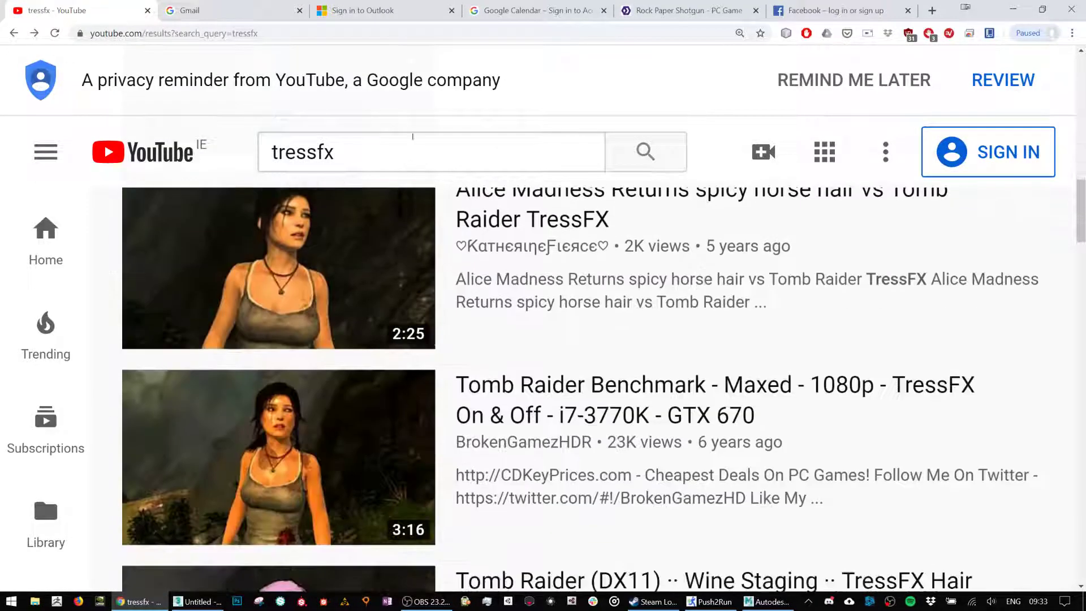
left_click(386, 150)
type("hairwork")
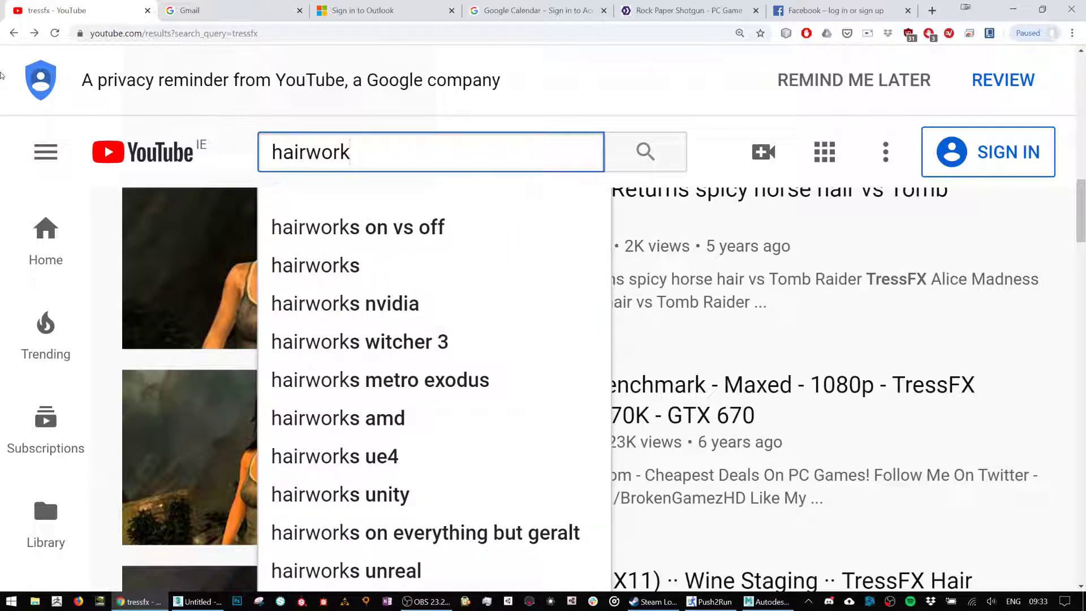
key("ctrl+a")
type("ha")
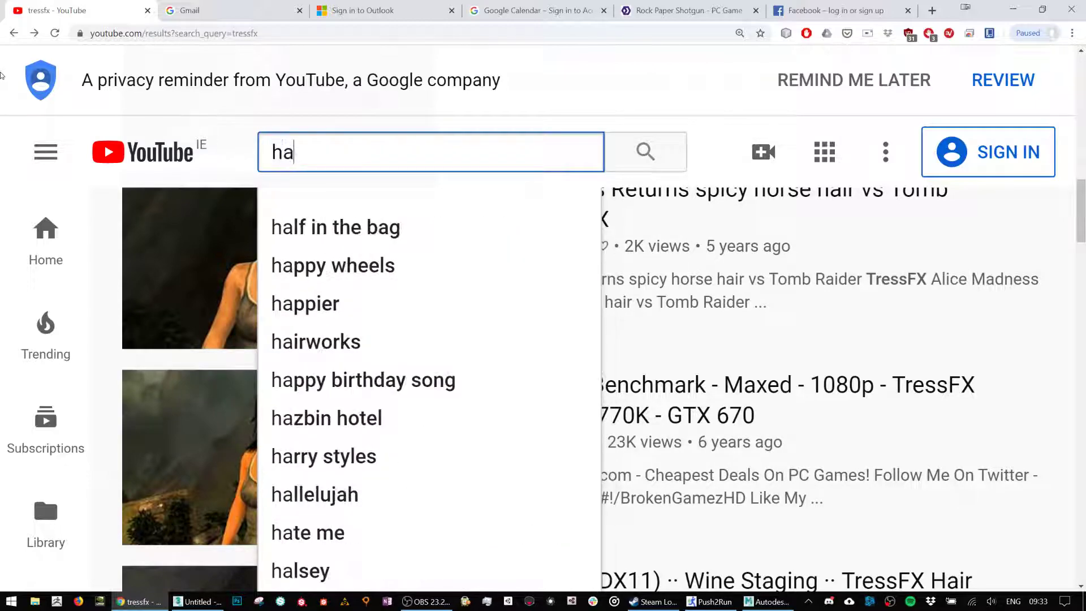
type("ir havok ")
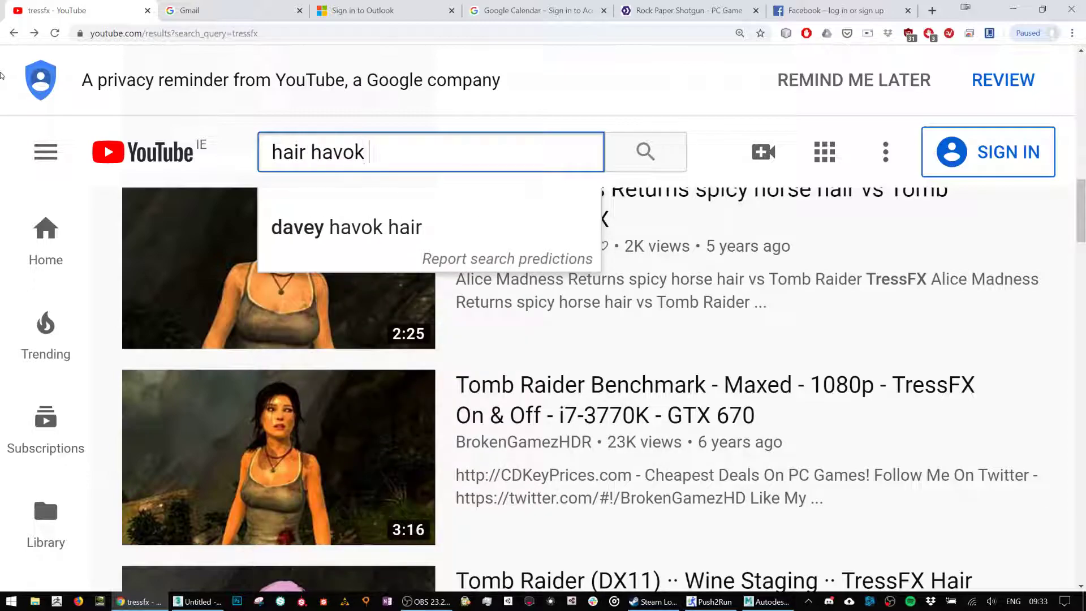
type("bloodborne")
key("Return")
scroll(391, 247, "down", 4)
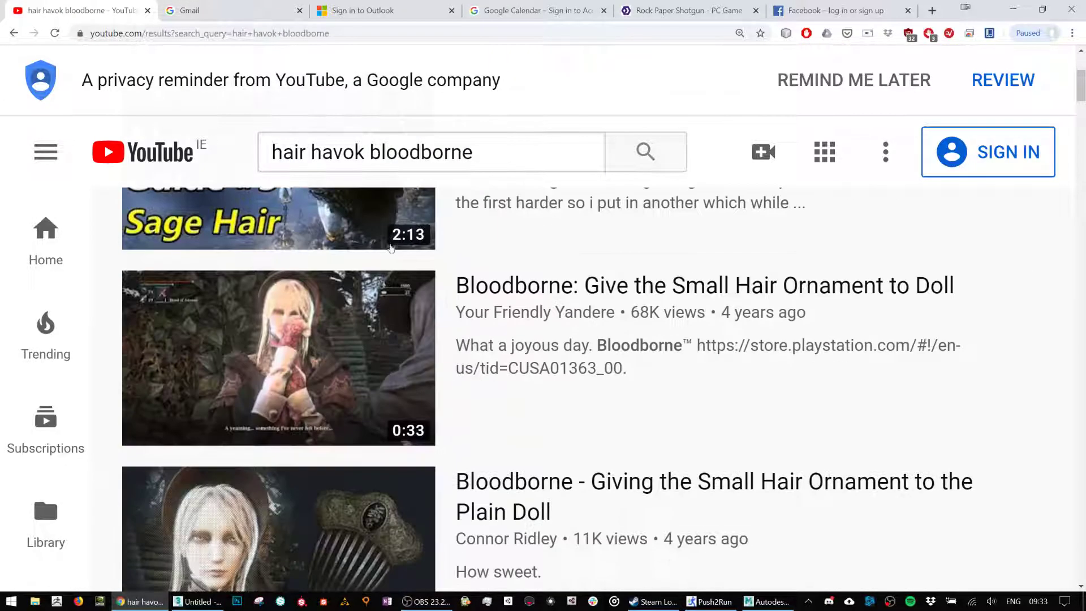
scroll(390, 247, "down", 15)
Change the search to "hair physics bloodborne" and open the "Bloodborne Fabric Physics" video.
left_click_drag(368, 151, 2, 45)
key("BackSpace")
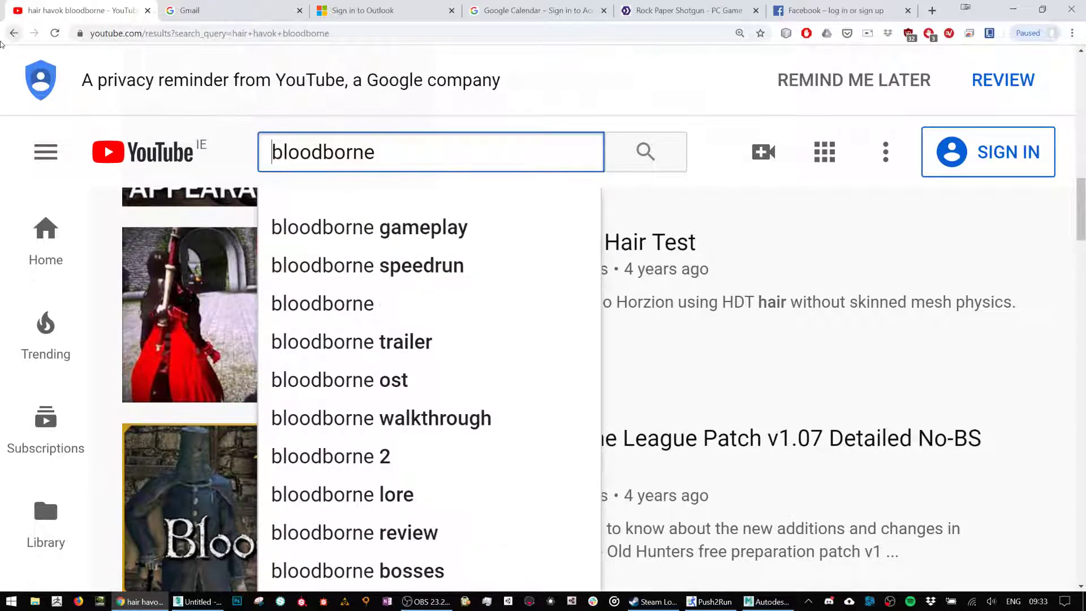
type("p")
key("BackSpace")
type("hair physics")
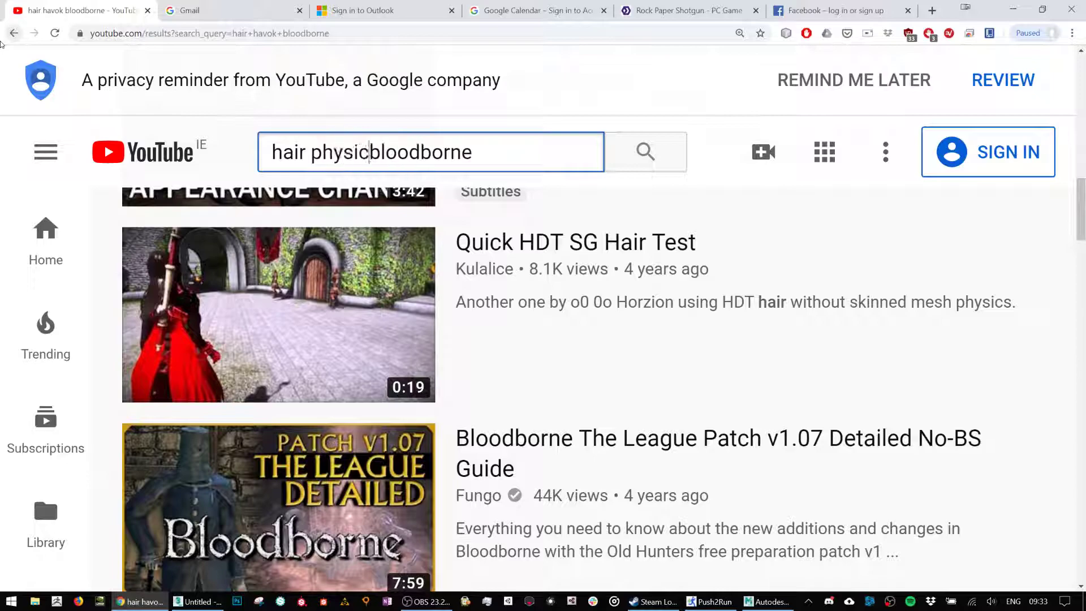
key("Return")
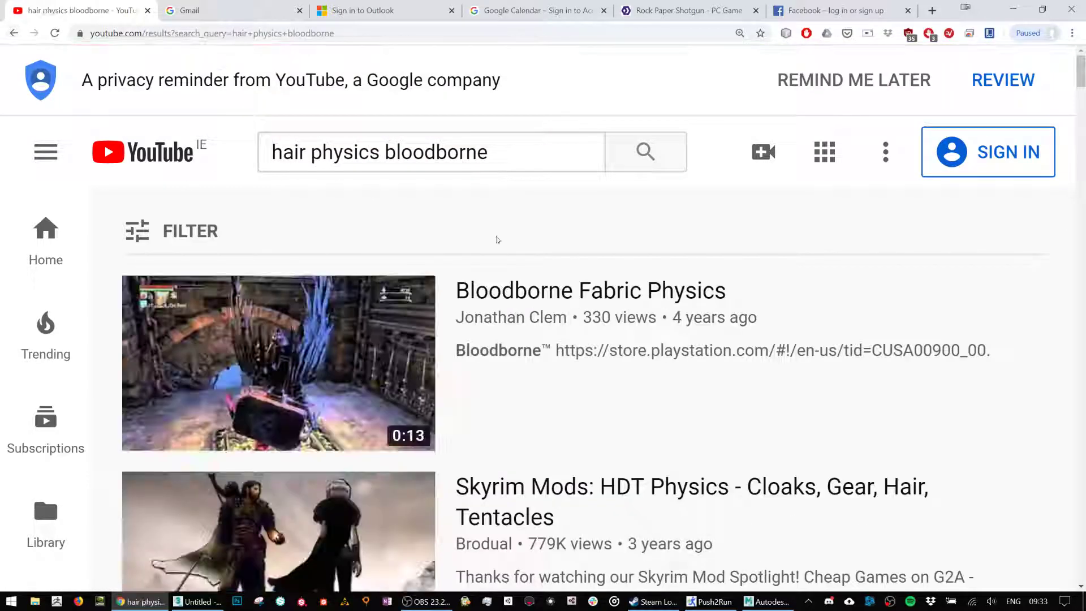
left_click(598, 291)
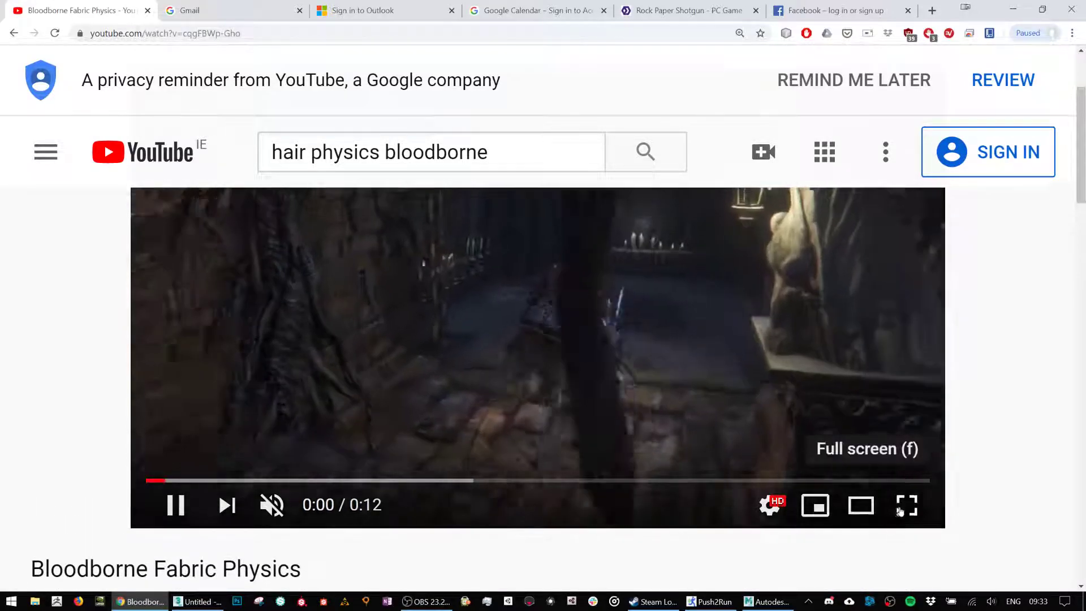
Watch the Bloodborne fabric physics video in full screen, pause it partway and leave full screen.
left_click(907, 505)
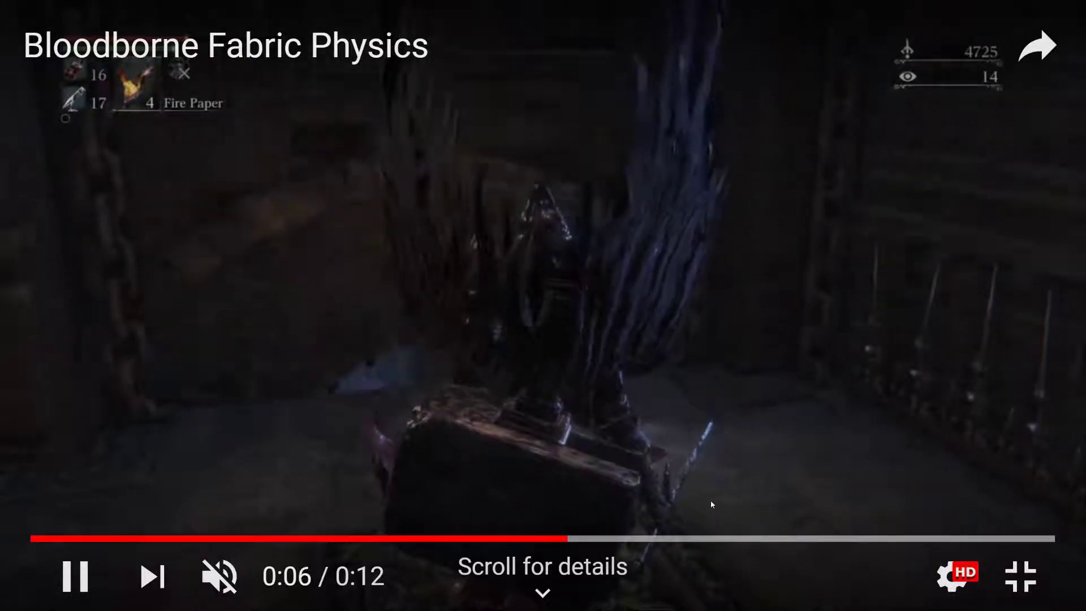
left_click(77, 576)
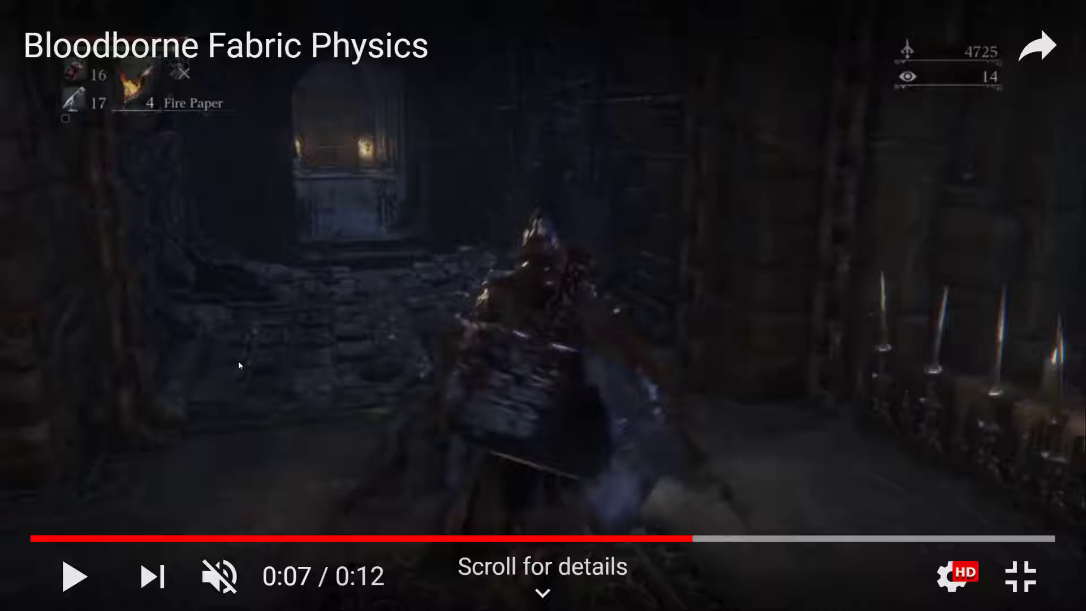
left_click(1021, 577)
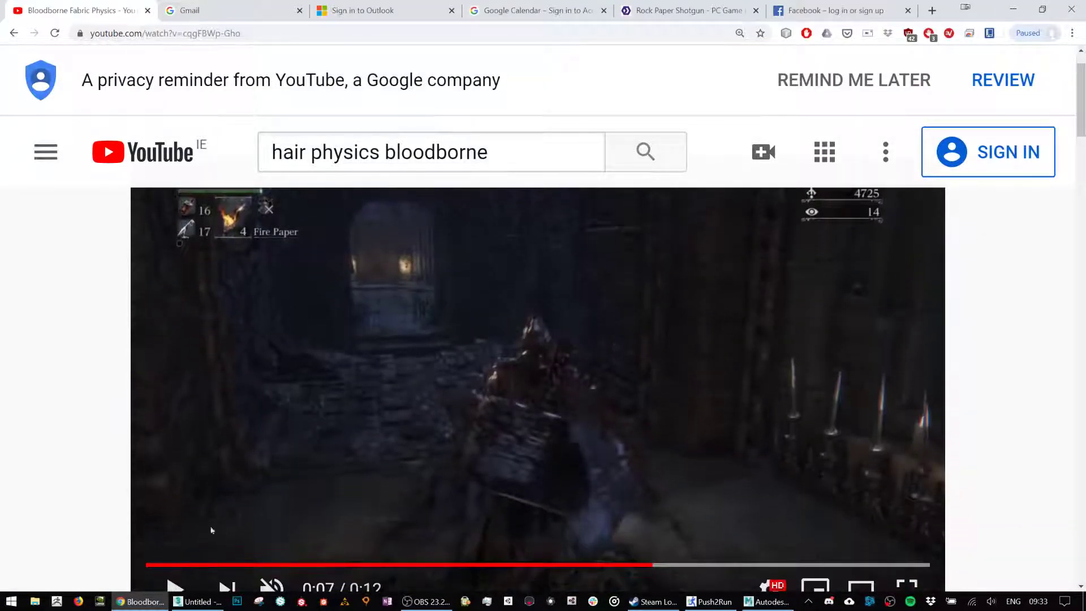
Minimize the browser, switch to 3ds Max and cancel the pending save of the untitled scene.
left_click(1014, 10)
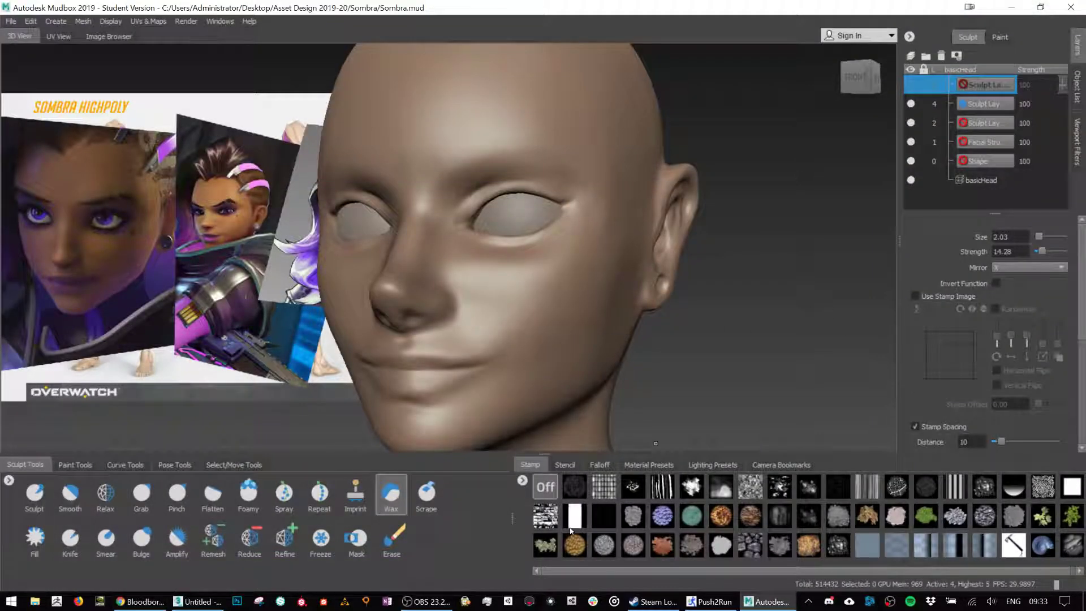
left_click(198, 601)
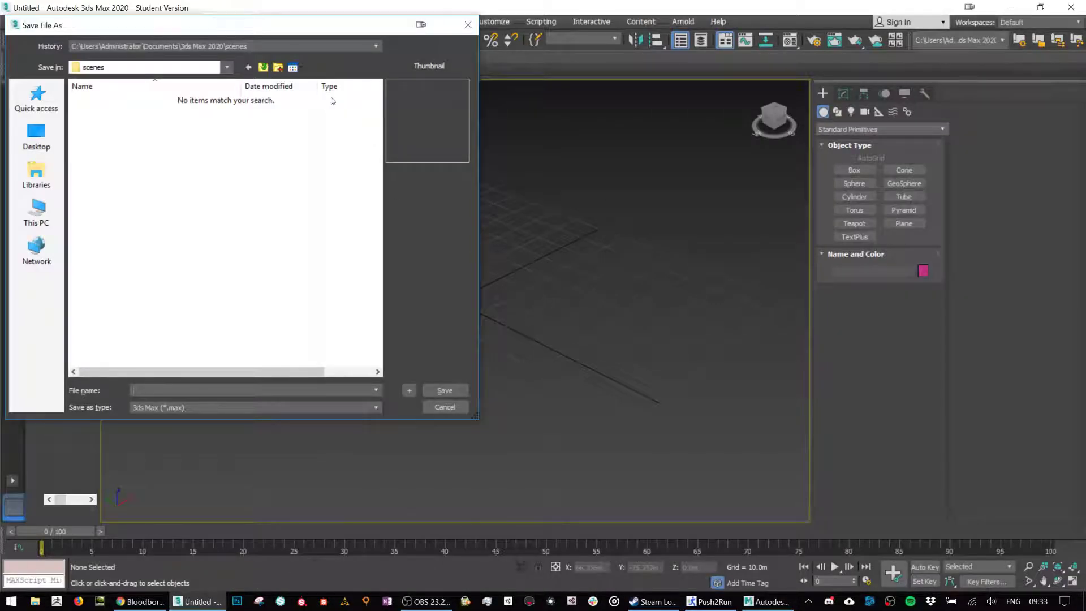
left_click(445, 407)
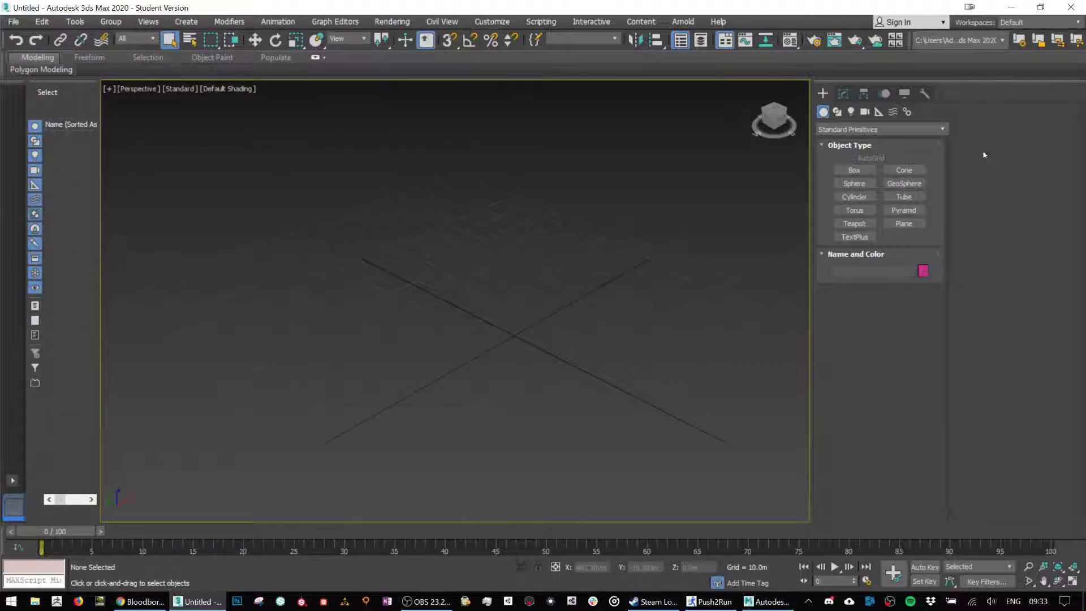
Create a sphere of about 22.36 m radius centred on the grid origin and display its edged faces.
left_click(861, 183)
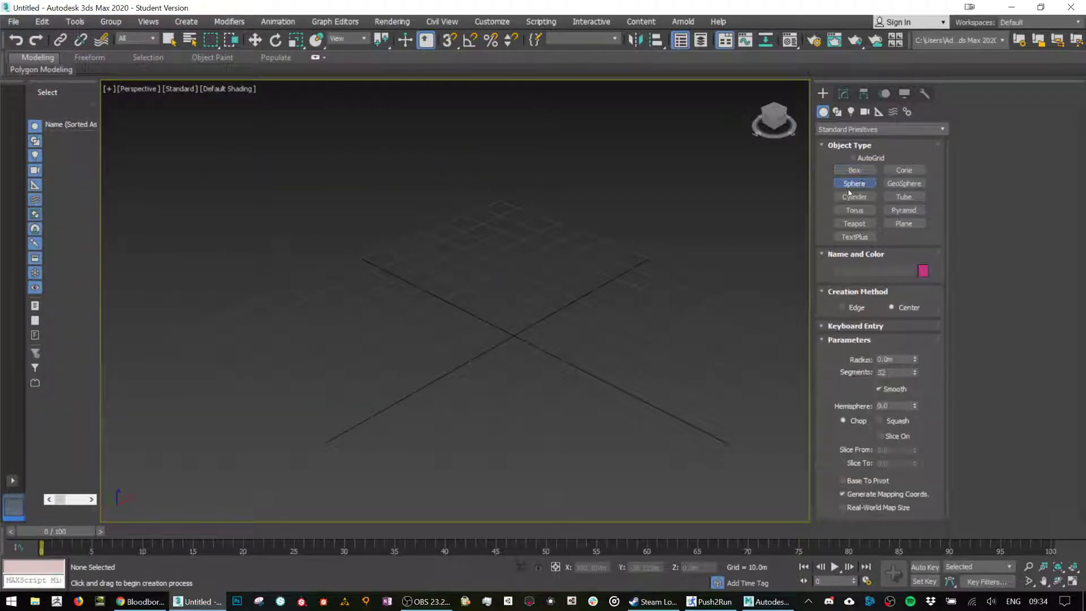
left_click_drag(514, 335, 523, 294)
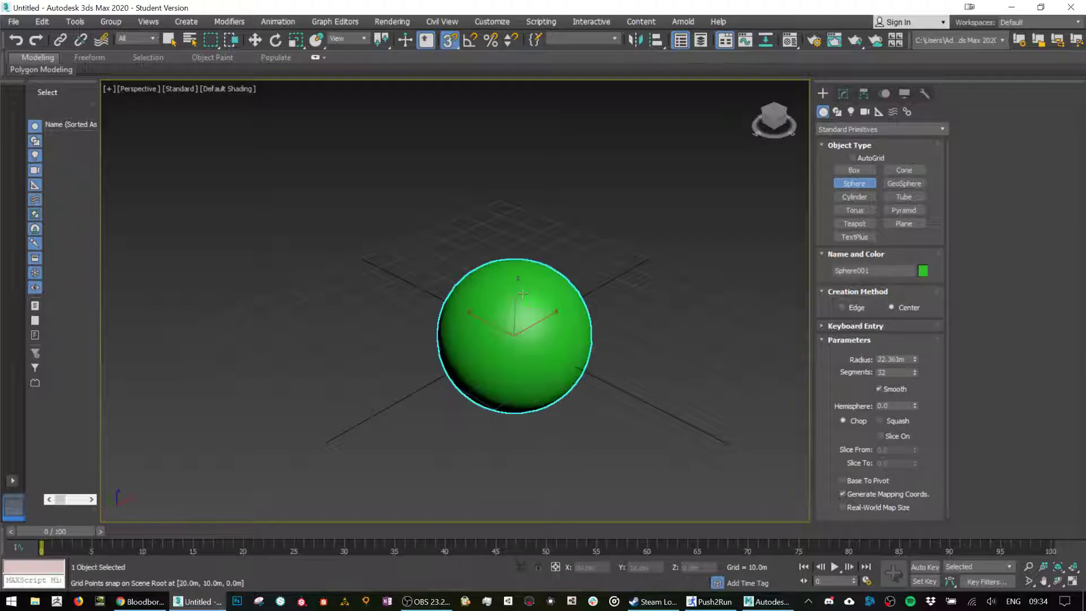
key("s")
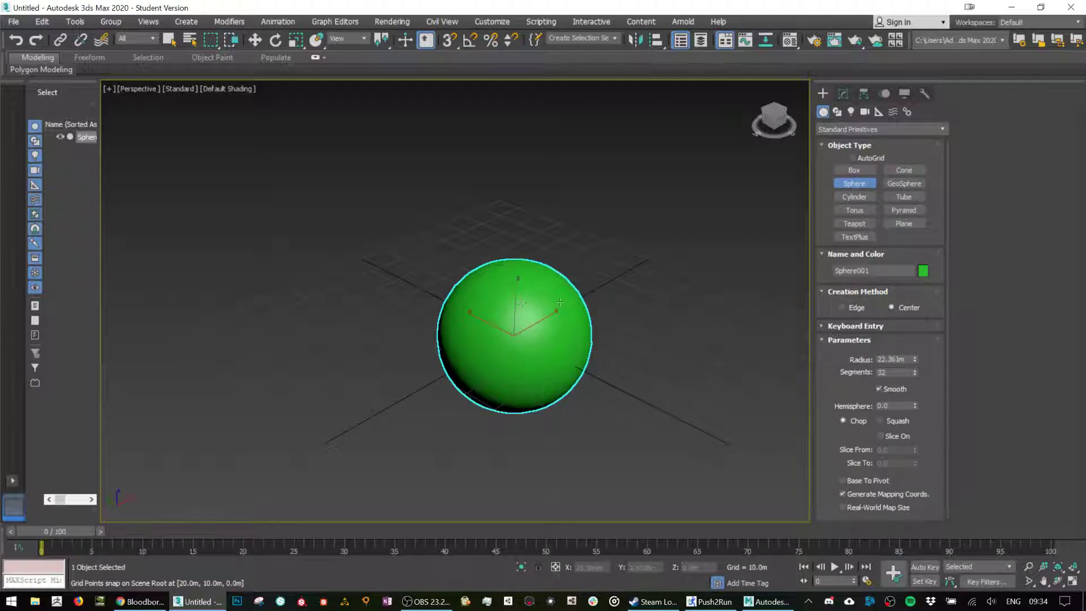
key("w")
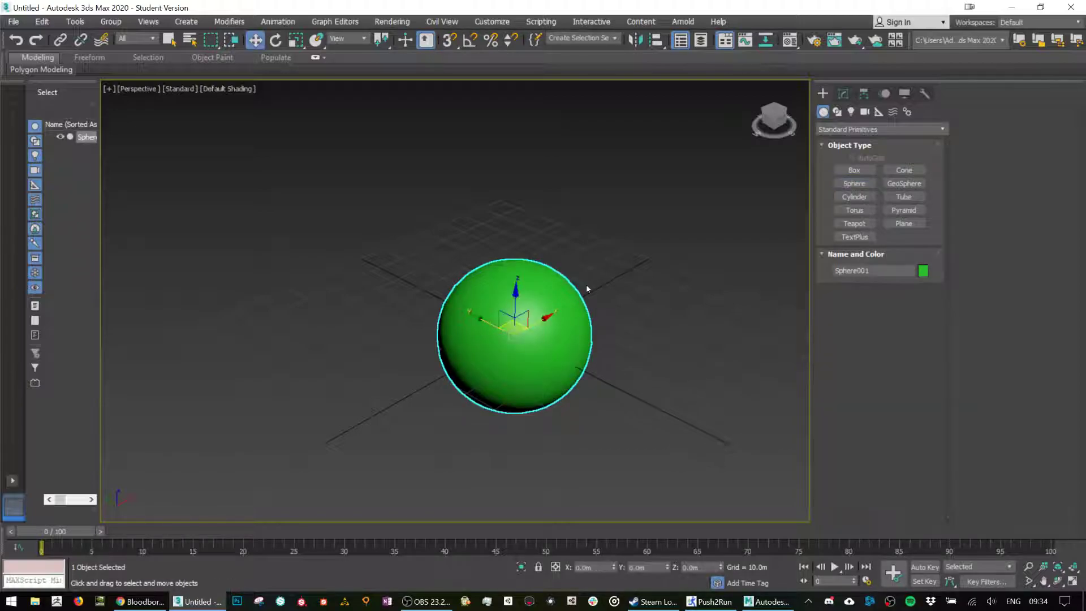
key("F4")
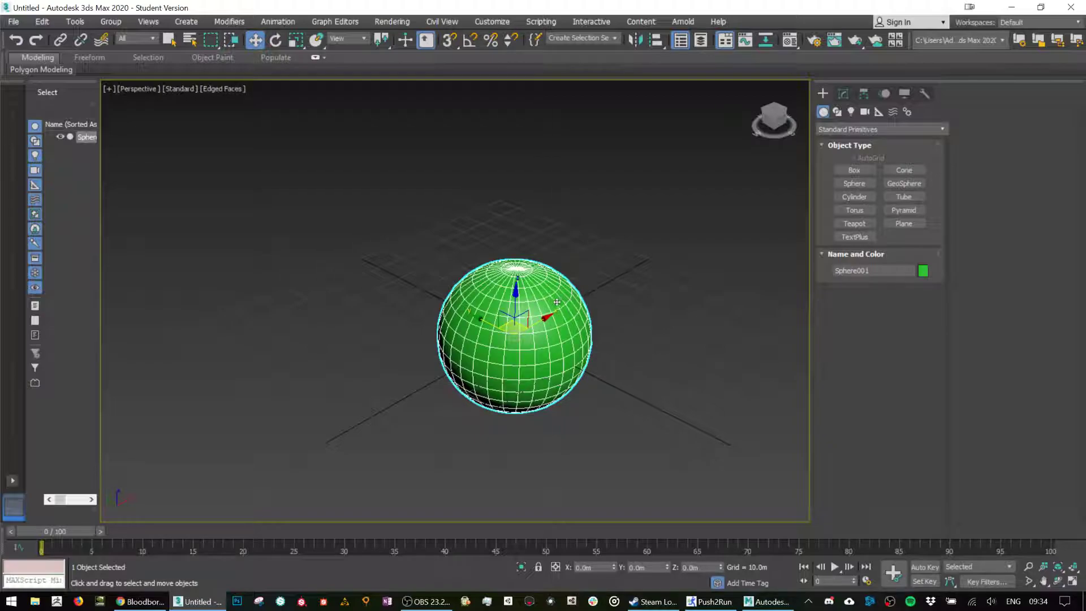
Rotate the sphere -90 degrees about the Y axis with angle snapping so its pole faces sideways.
key("e")
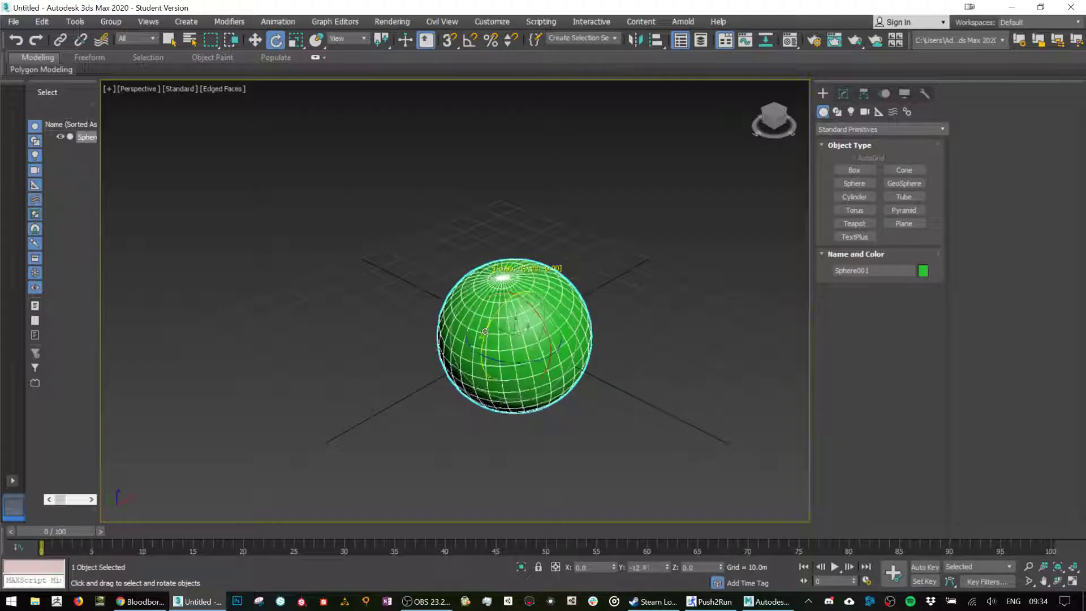
scroll(471, 349, "up", 5)
left_click_drag(575, 290, 542, 335)
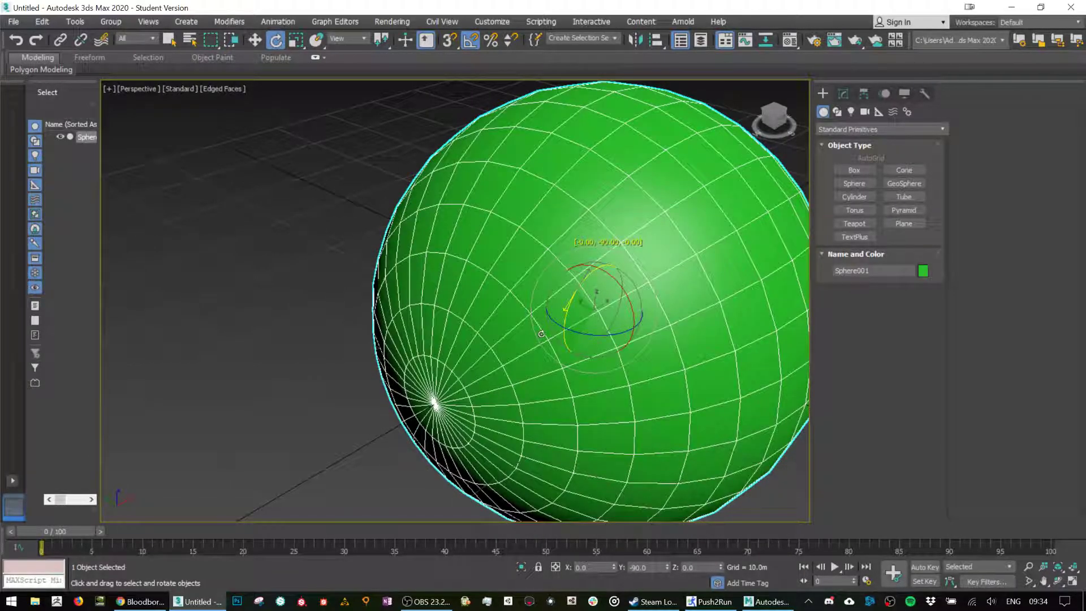
middle_click_drag(654, 328, 617, 306, "alt")
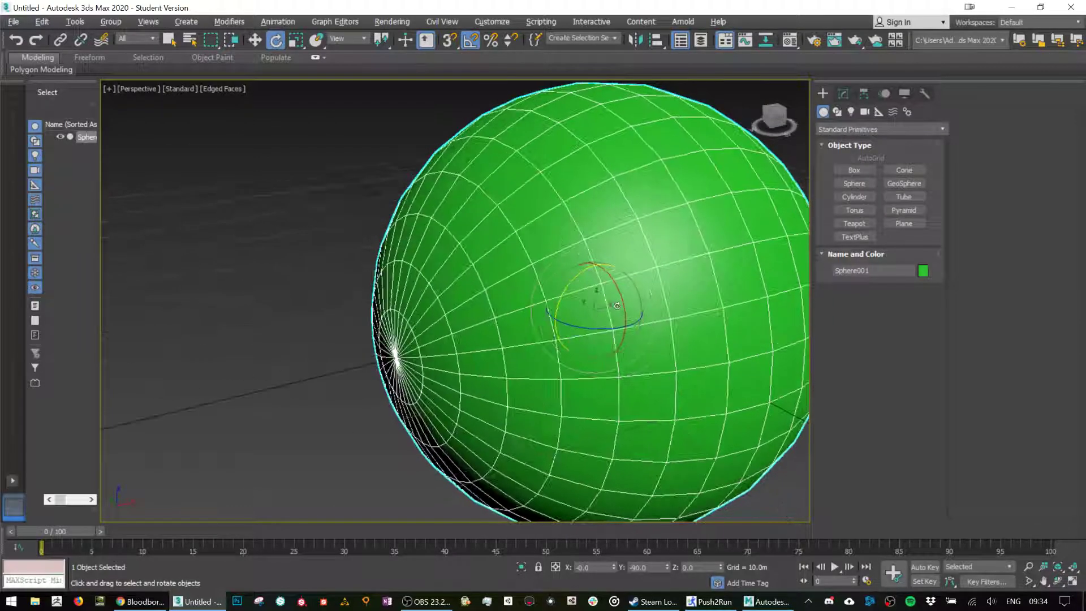
Copy the sphere about 52.5 m along the Y axis and scale the copy uniformly to about 92%.
key("w")
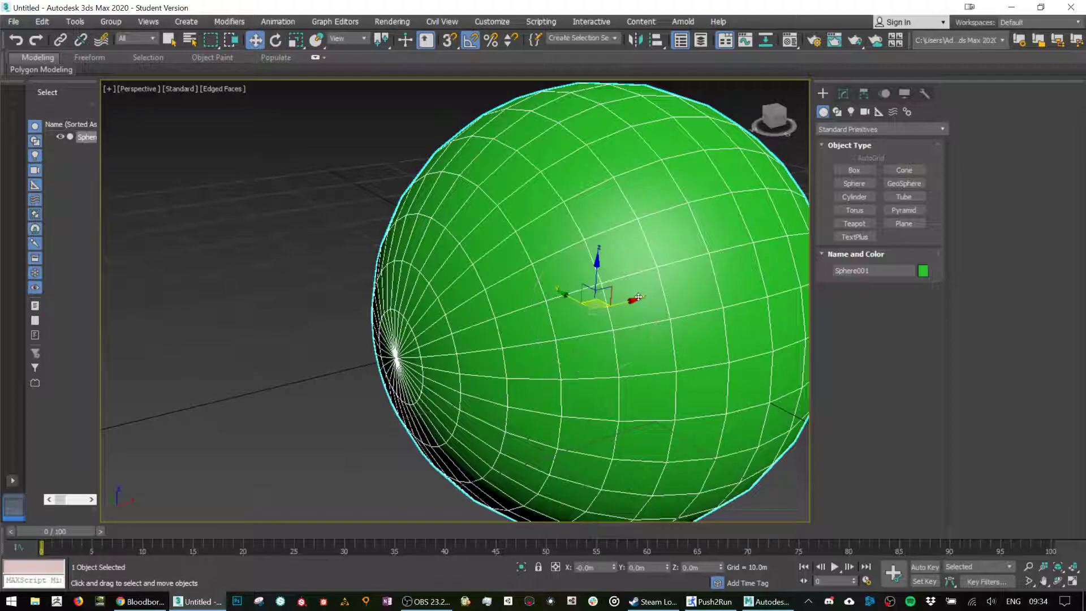
middle_click_drag(611, 323, 641, 352, "alt")
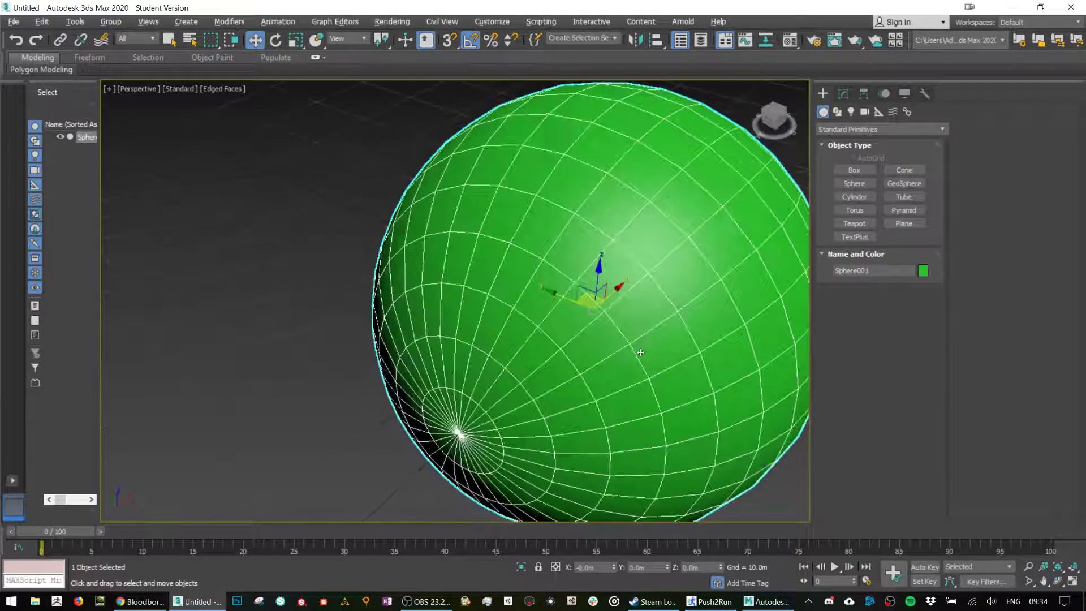
mouse_move(566, 299)
left_mouse_down("shift")
mouse_move(503, 257)
mouse_move(151, 117)
mouse_move(212, 129)
mouse_move(215, 153)
left_mouse_up("shift")
left_click(542, 358)
middle_click_drag(317, 317, 421, 374)
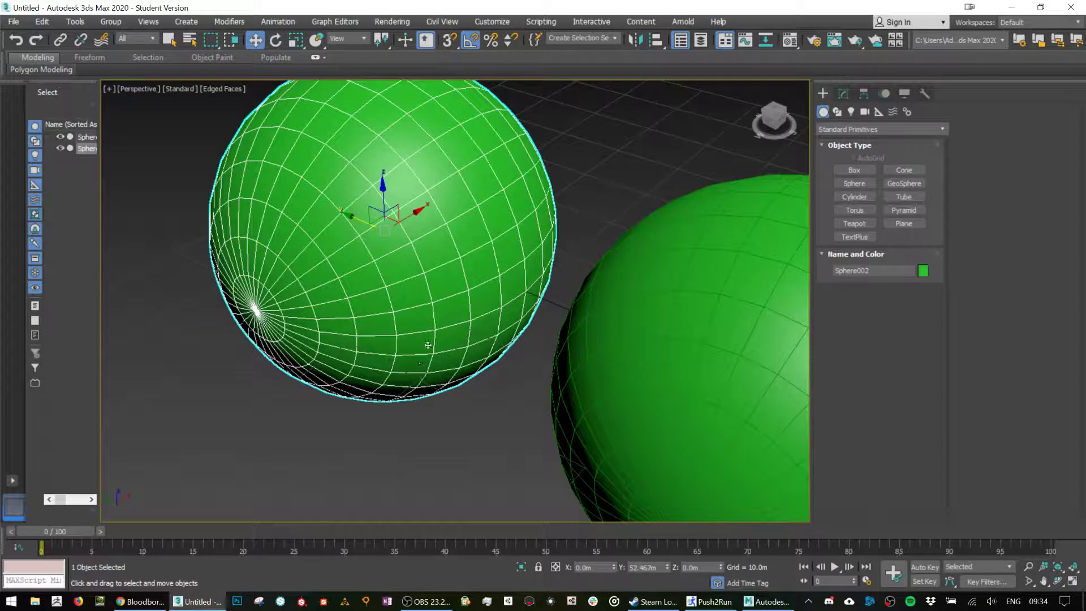
key("r")
left_click_drag(387, 234, 387, 234)
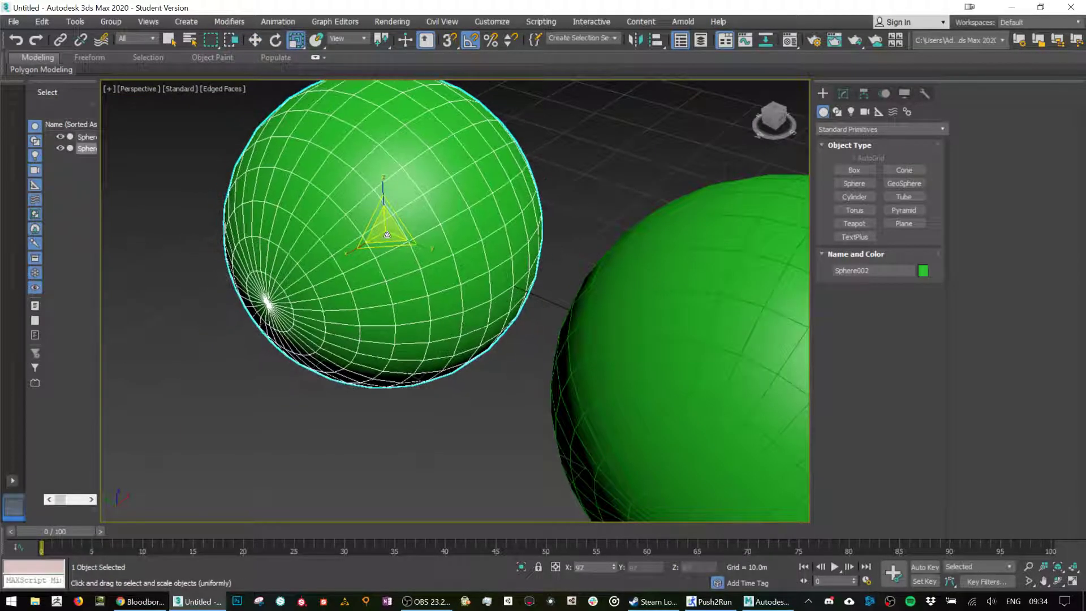
Assign the 02 - Default material to the original sphere and lower its opacity to 37.
left_click(571, 368)
scroll(554, 365, "down", 4)
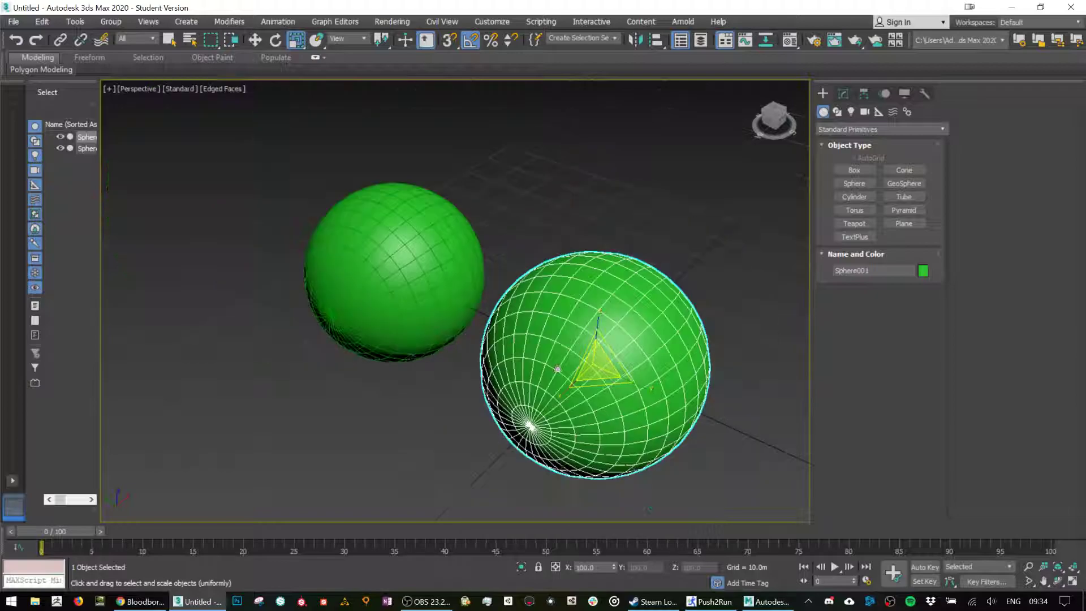
key("m")
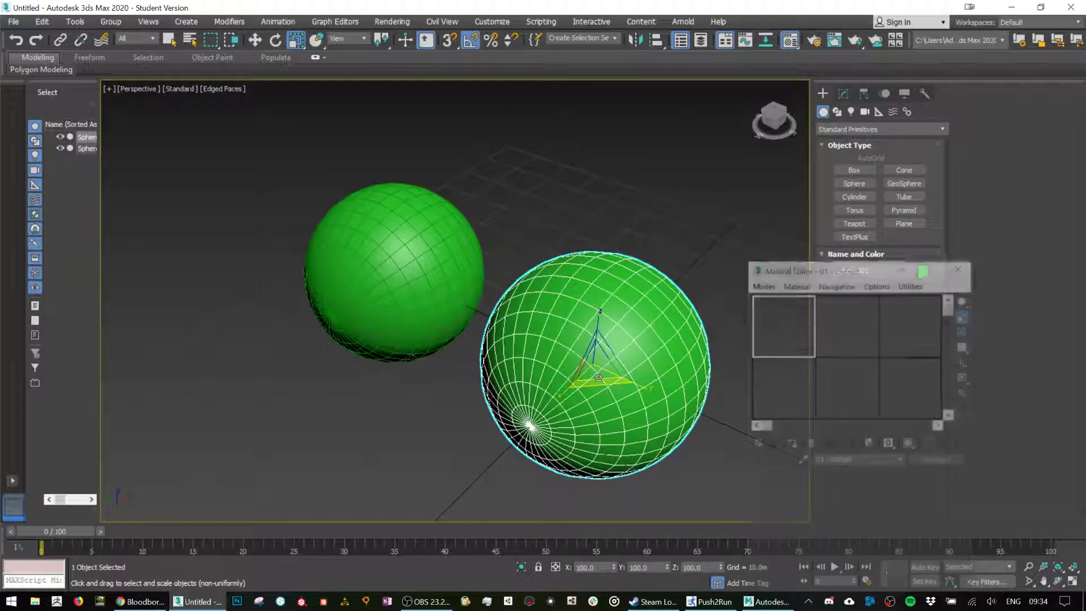
left_click_drag(812, 271, 685, 101)
left_click(739, 137)
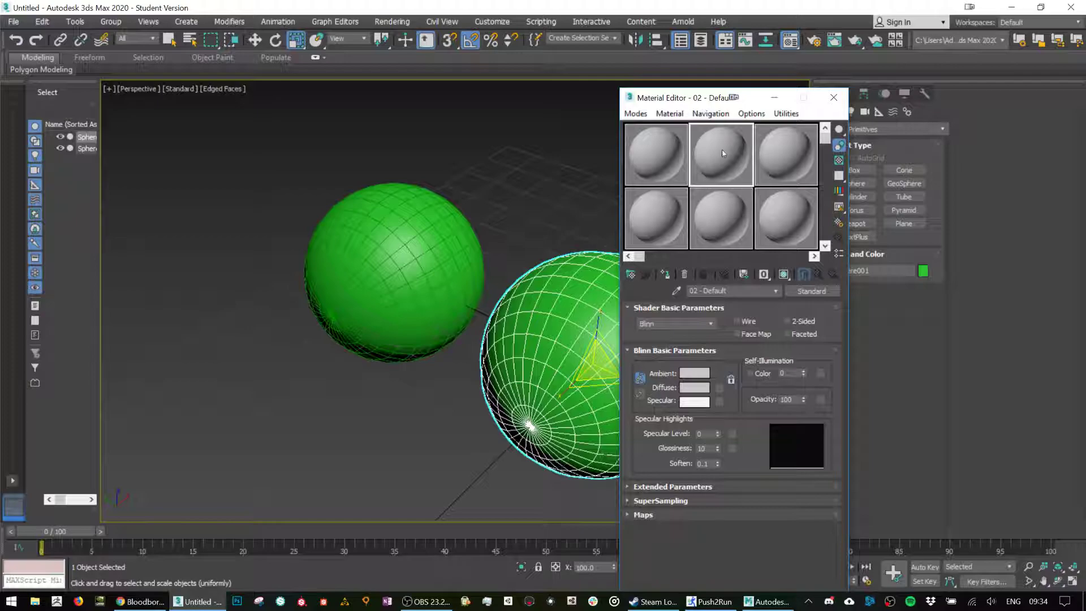
left_click_drag(589, 321, 589, 321)
left_click_drag(804, 404, 804, 436)
middle_click_drag(548, 240, 432, 210)
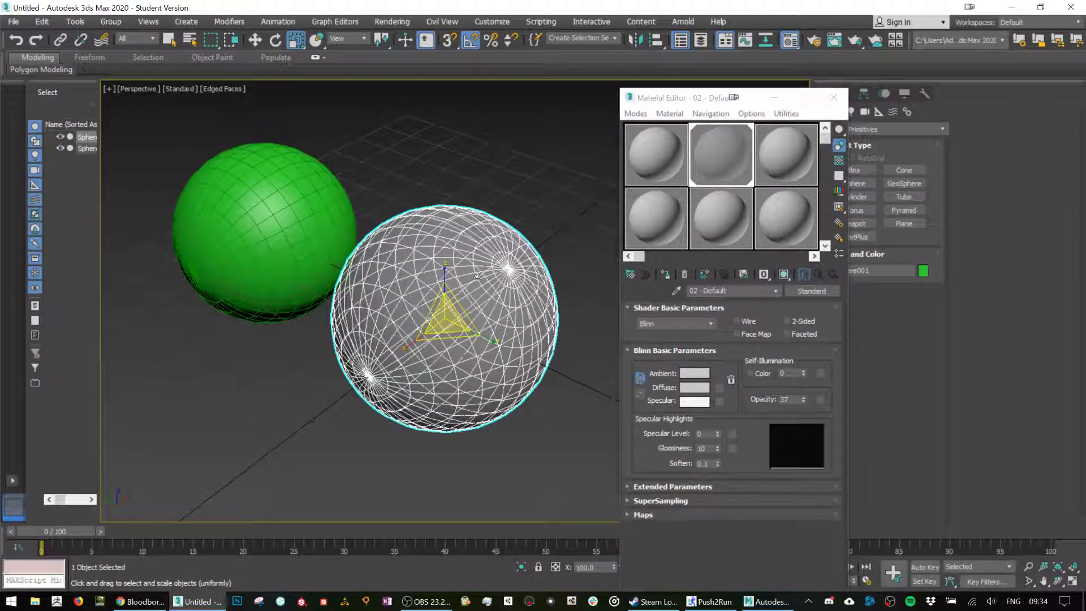
left_click(546, 183)
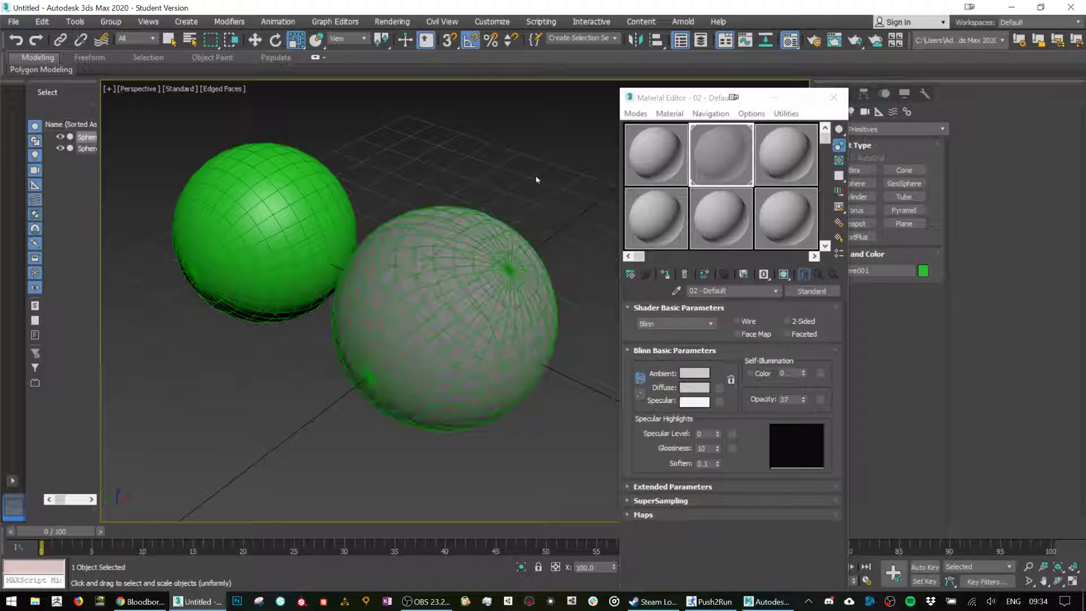
left_click(834, 104)
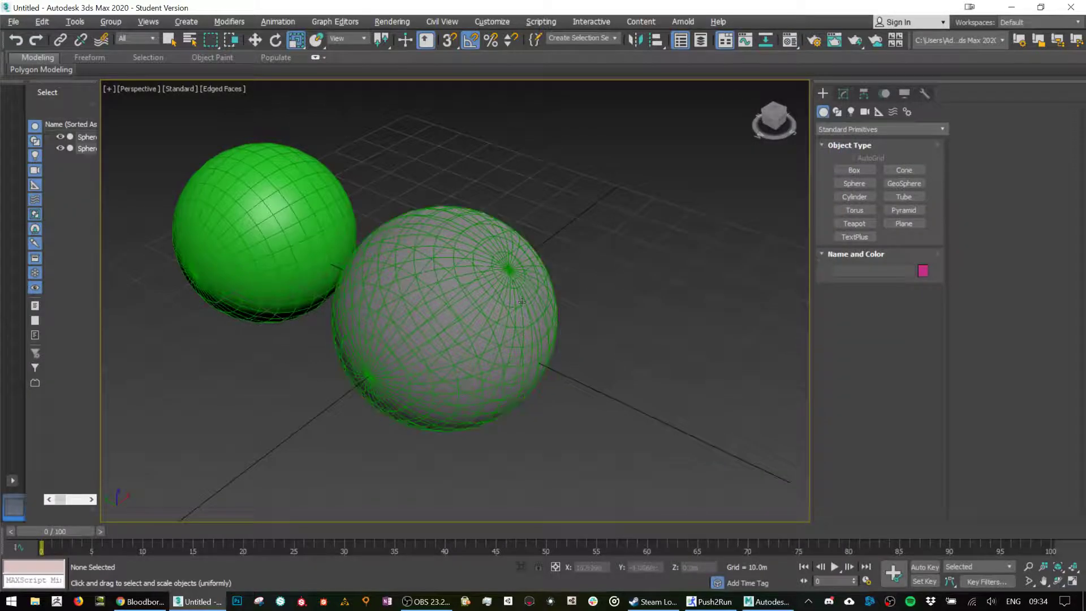
Apply an Edit Poly modifier to the original semi-transparent sphere and switch it to vertex editing.
left_click(500, 294)
middle_click_drag(564, 278, 577, 262, "alt")
scroll(577, 262, "up", 3)
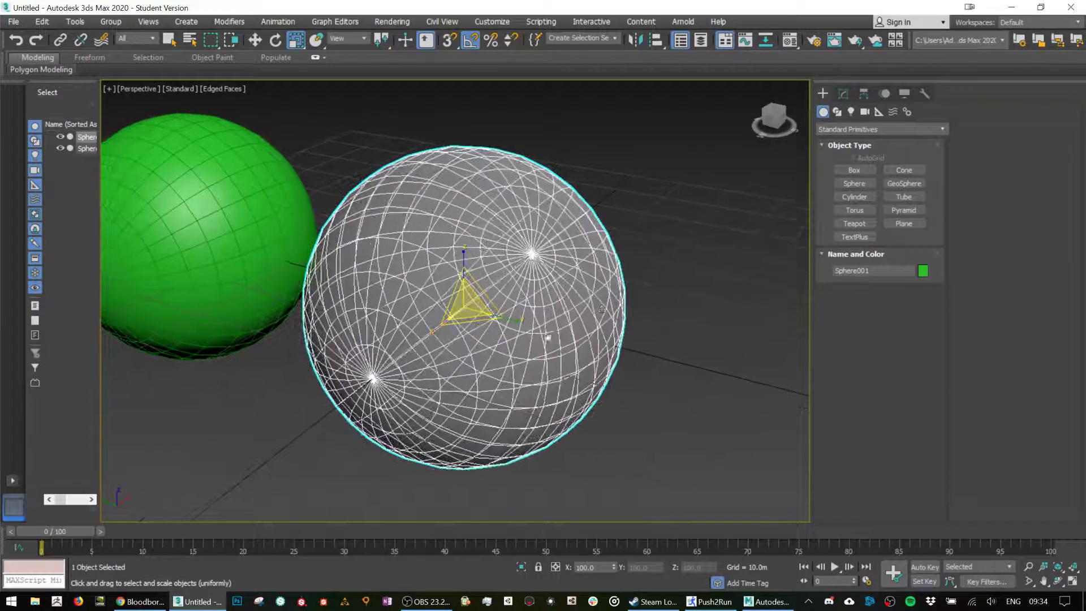
left_click(843, 93)
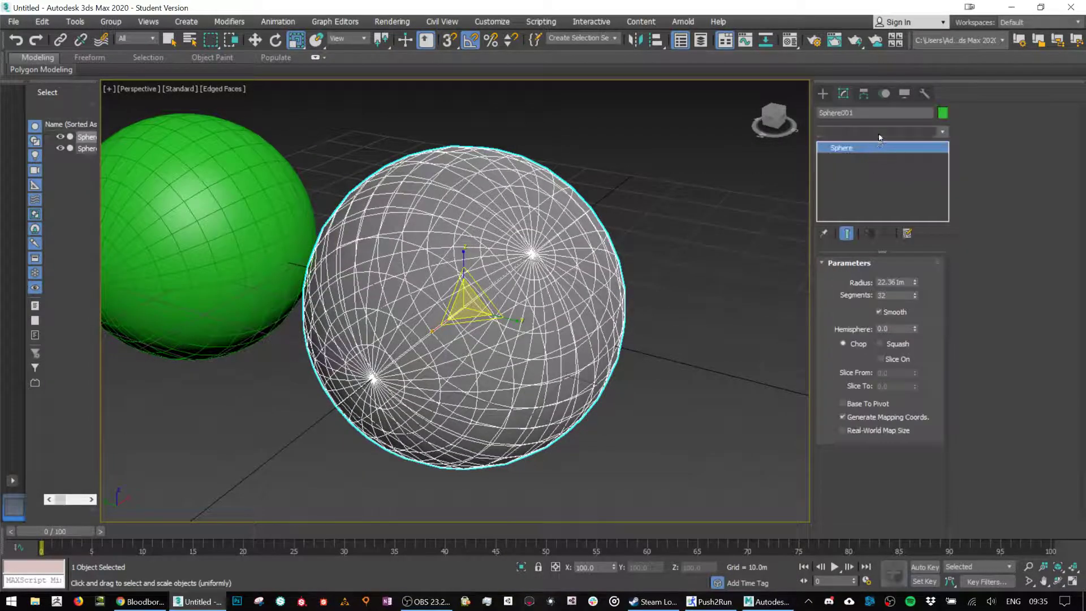
left_click(880, 134)
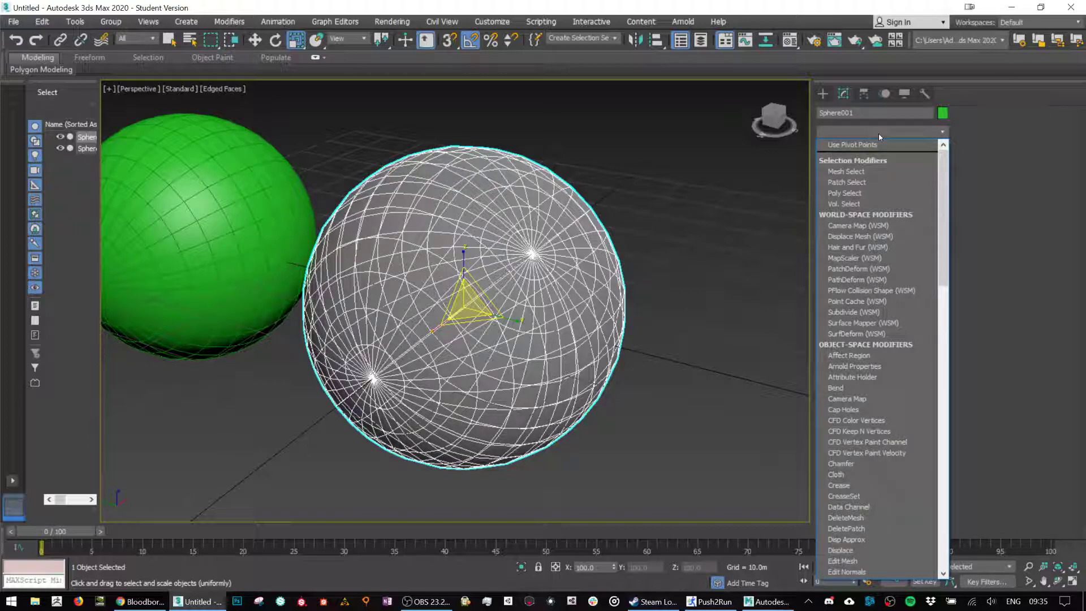
key("e")
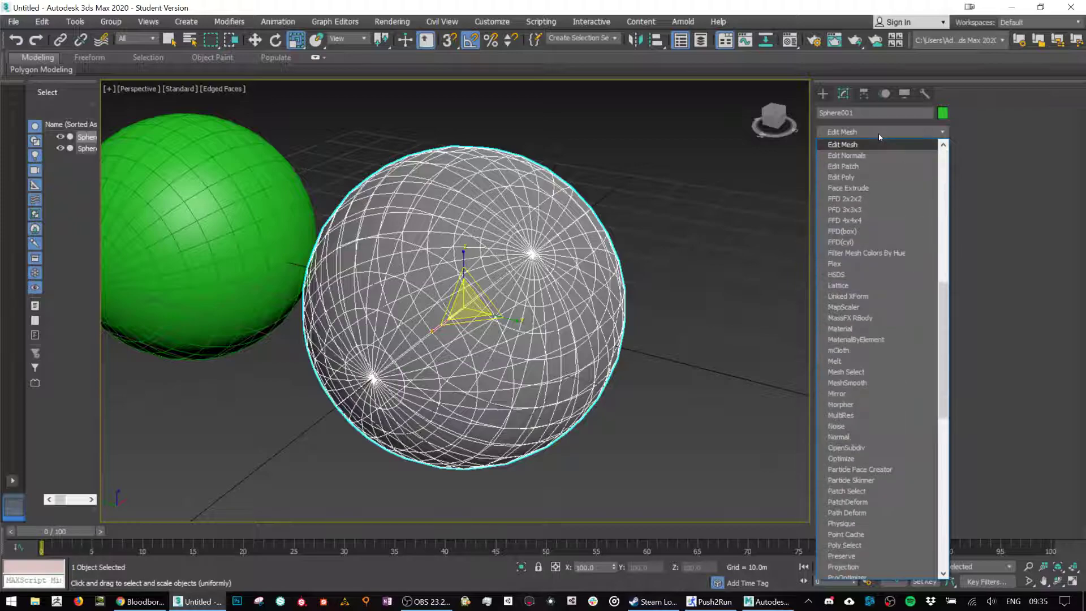
key("e")
key("e")
key("e")
key("Return")
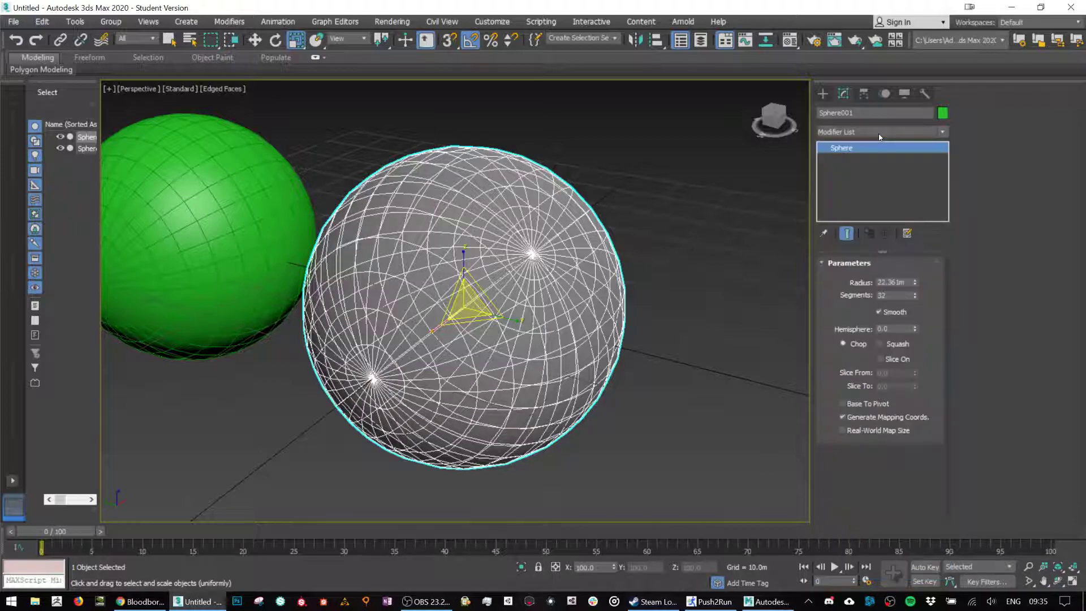
left_click(847, 364)
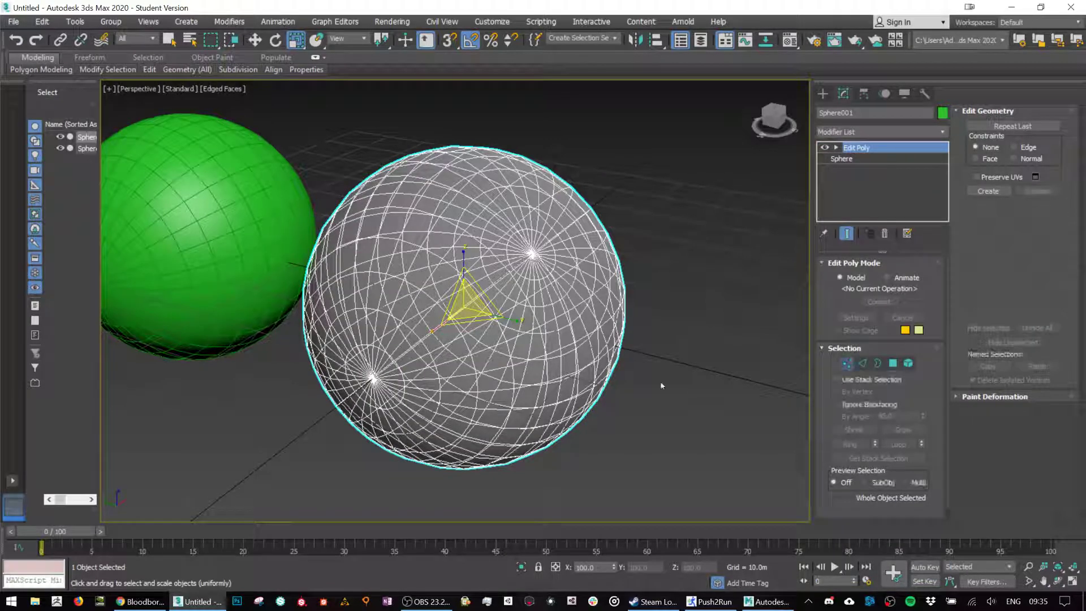
Select the vertex at the sphere's near pole and enable soft selection for it.
left_click(372, 381)
middle_click_drag(622, 290, 611, 286, "alt")
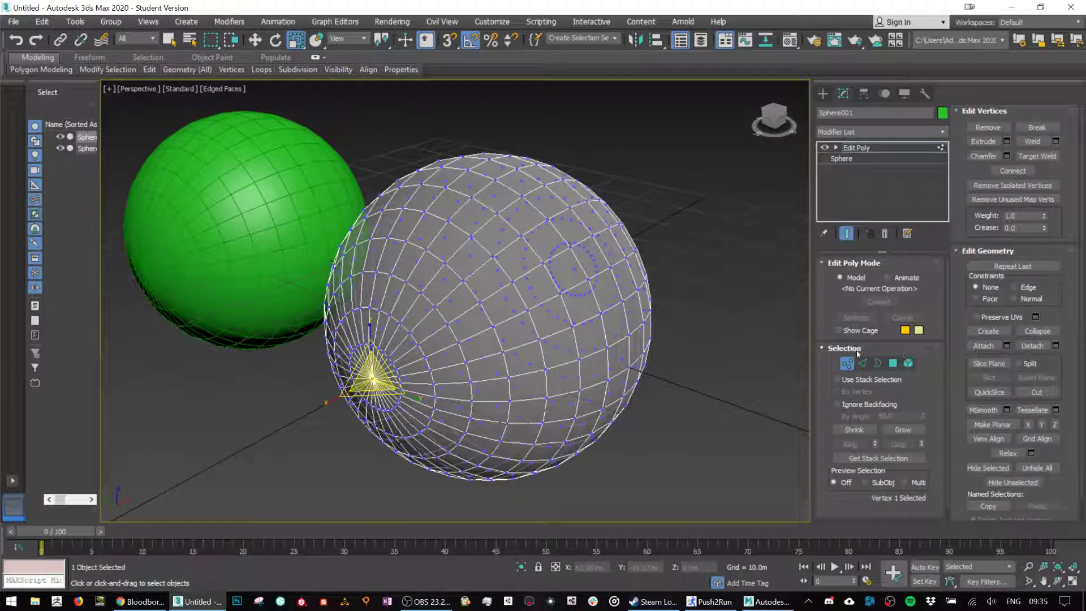
scroll(992, 229, "down", 2)
scroll(919, 321, "down", 1)
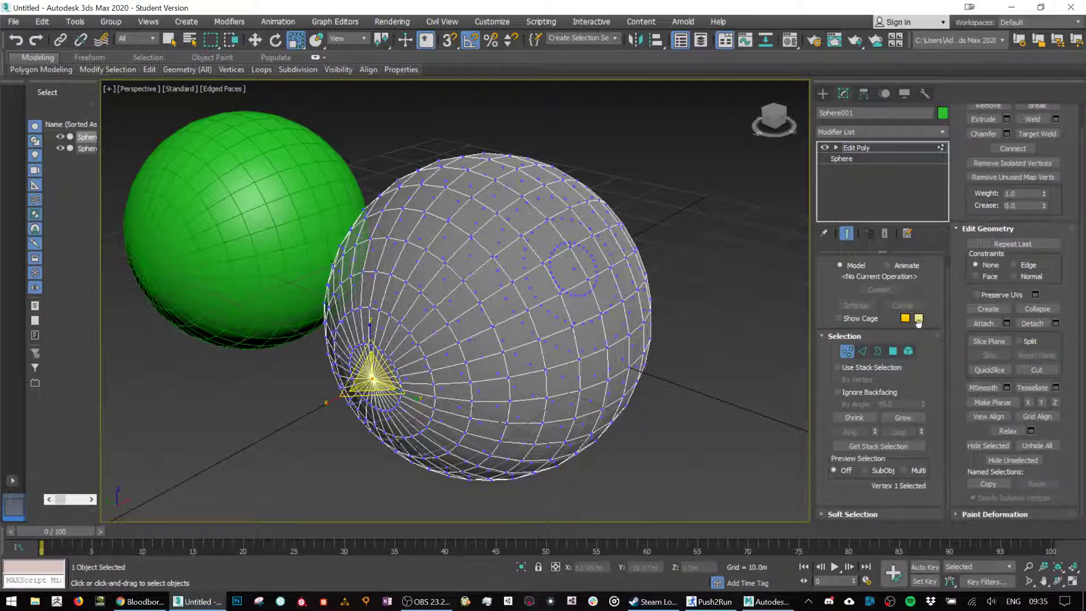
left_click(884, 516)
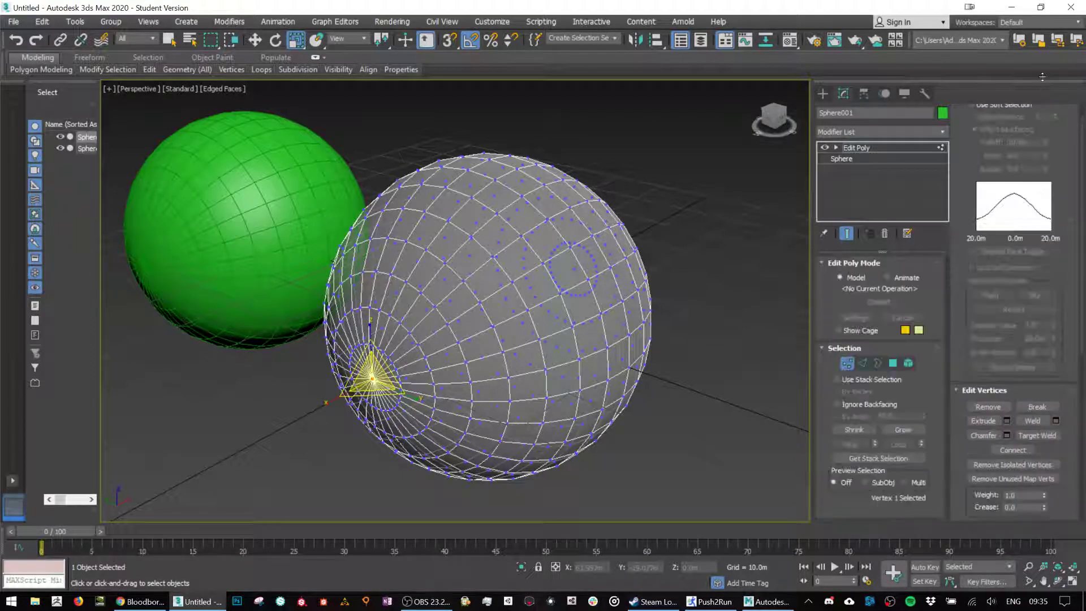
scroll(1040, 153, "up", 1)
left_click(1005, 124)
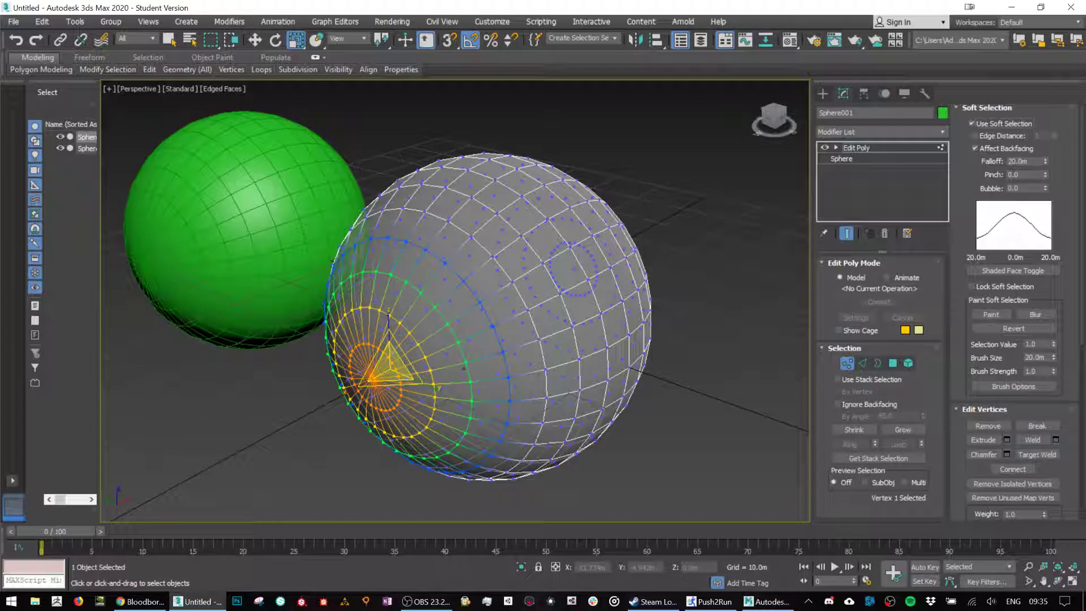
Try moving the soft-selected pole vertex through the sphere, first with the 20 m falloff and again with a 48.2 m falloff.
key("w")
middle_click_drag(464, 372, 396, 374, "alt")
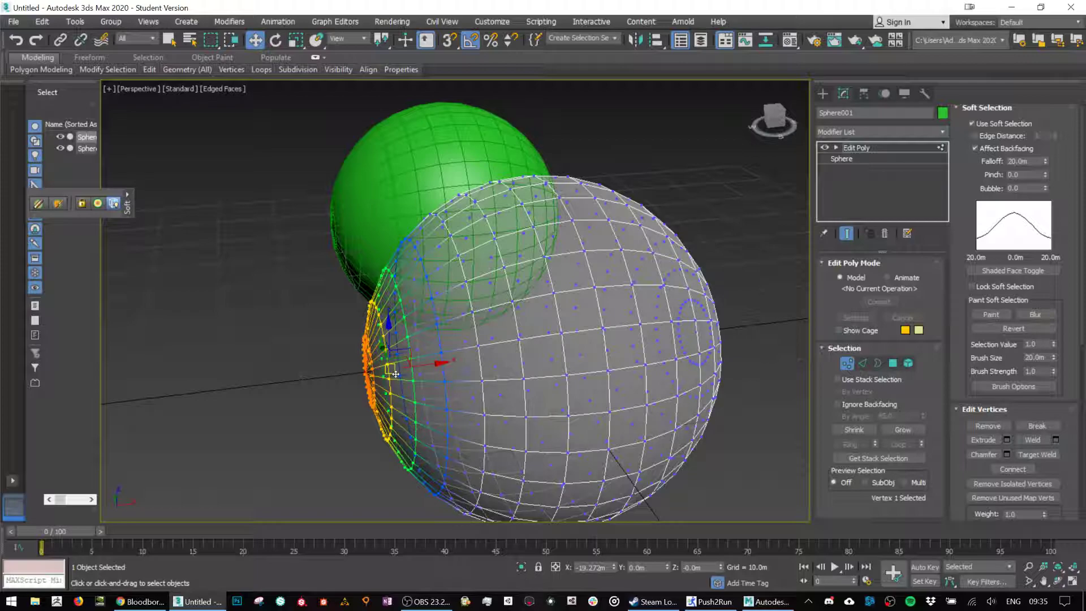
middle_click_drag(409, 384, 423, 388, "alt")
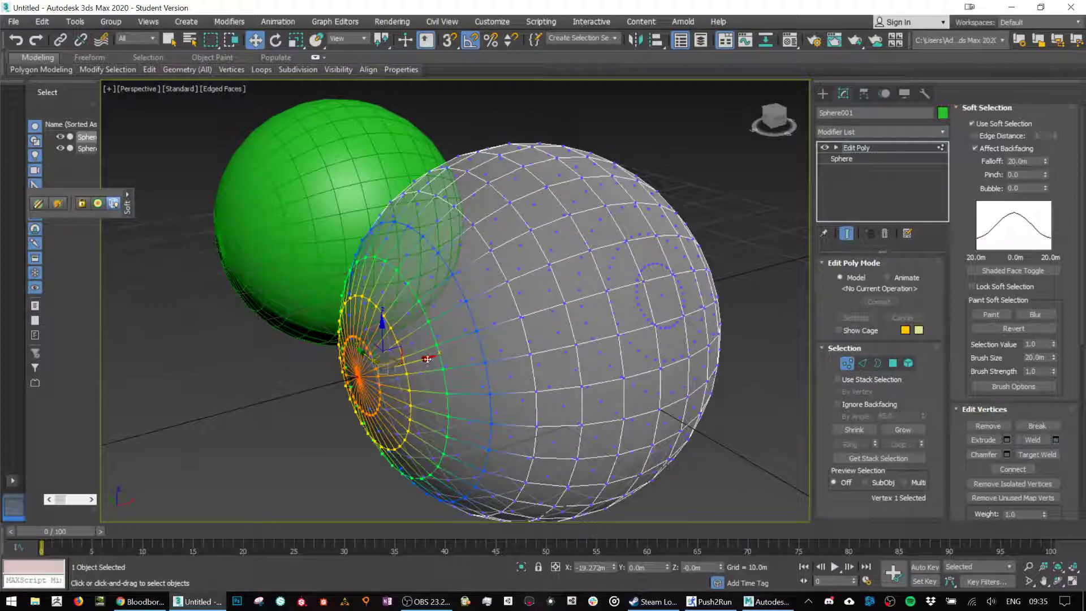
left_click_drag(427, 358, 535, 300)
key("ctrl+z")
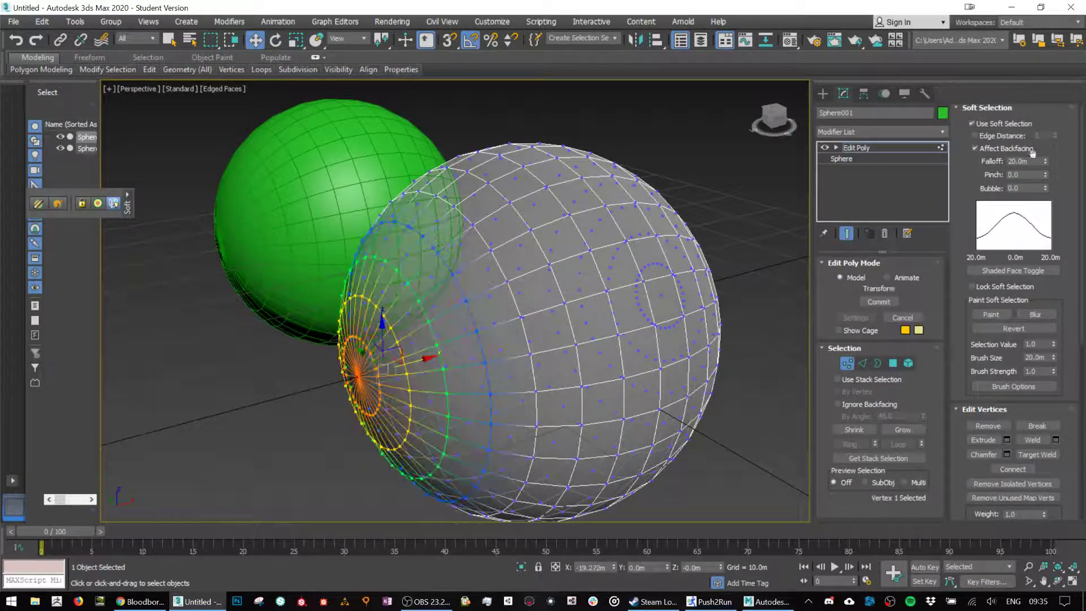
left_click_drag(1044, 164, 1048, 70)
left_click_drag(561, 320, 705, 215)
key("ctrl+z")
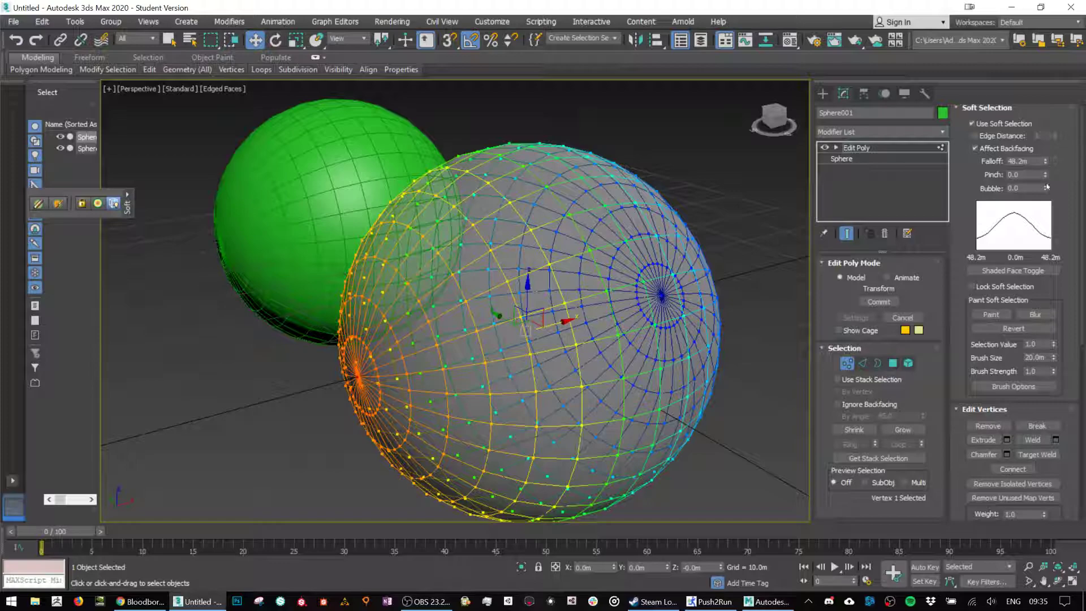
Set the soft selection to pinch -0.05, bubble -0.03 and falloff 19.666 m, and pull the pole vertex outward along X.
mouse_move(1047, 179)
left_mouse_down()
mouse_move(1046, 164)
mouse_move(1045, 196)
left_mouse_up()
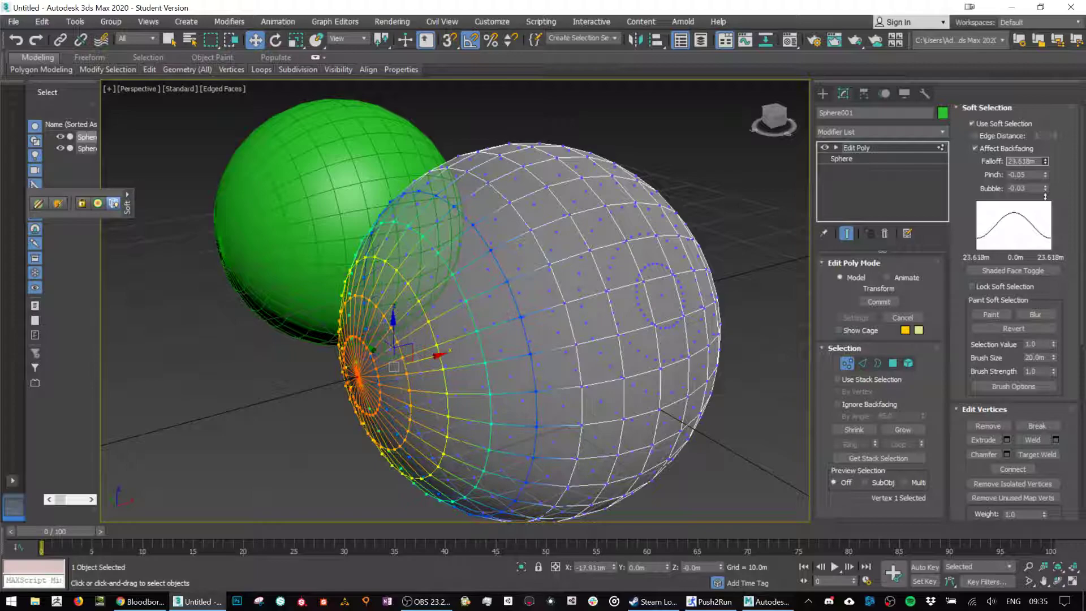
middle_click_drag(392, 404, 365, 374, "alt")
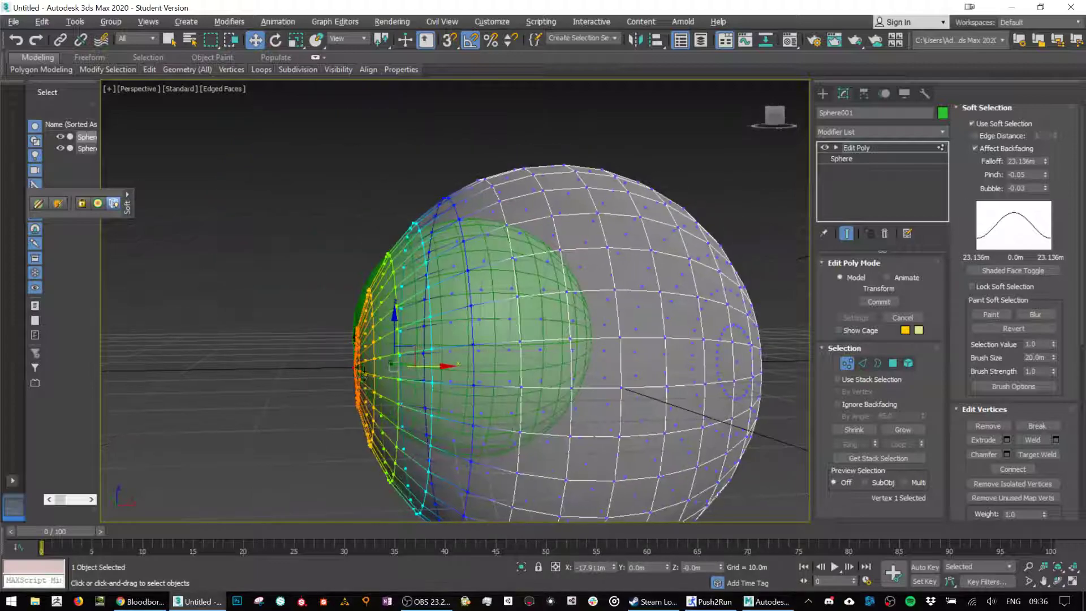
left_click_drag(444, 374, 405, 368)
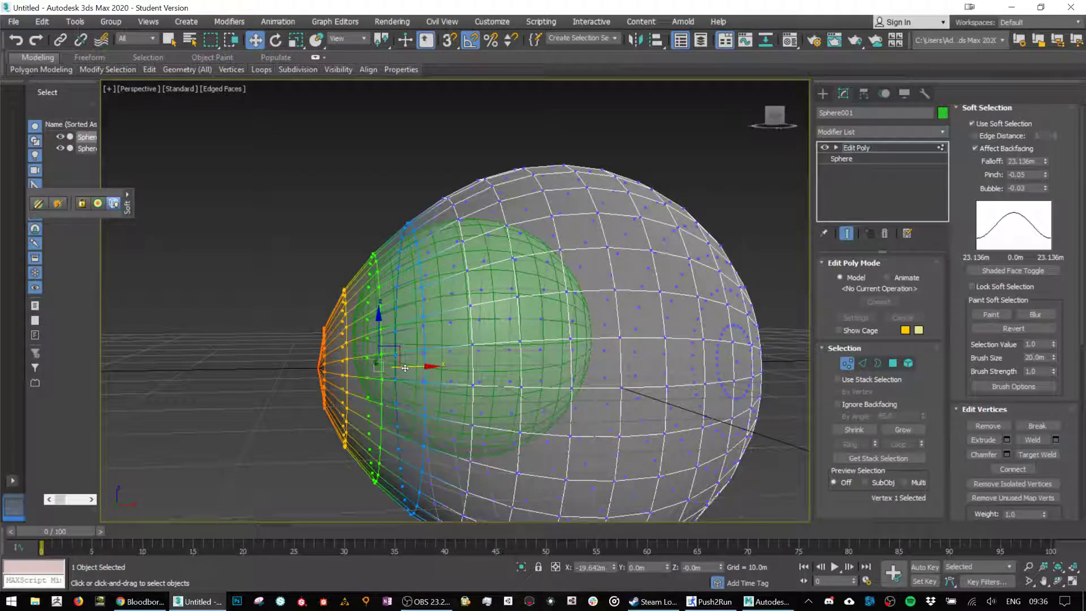
key("ctrl+z")
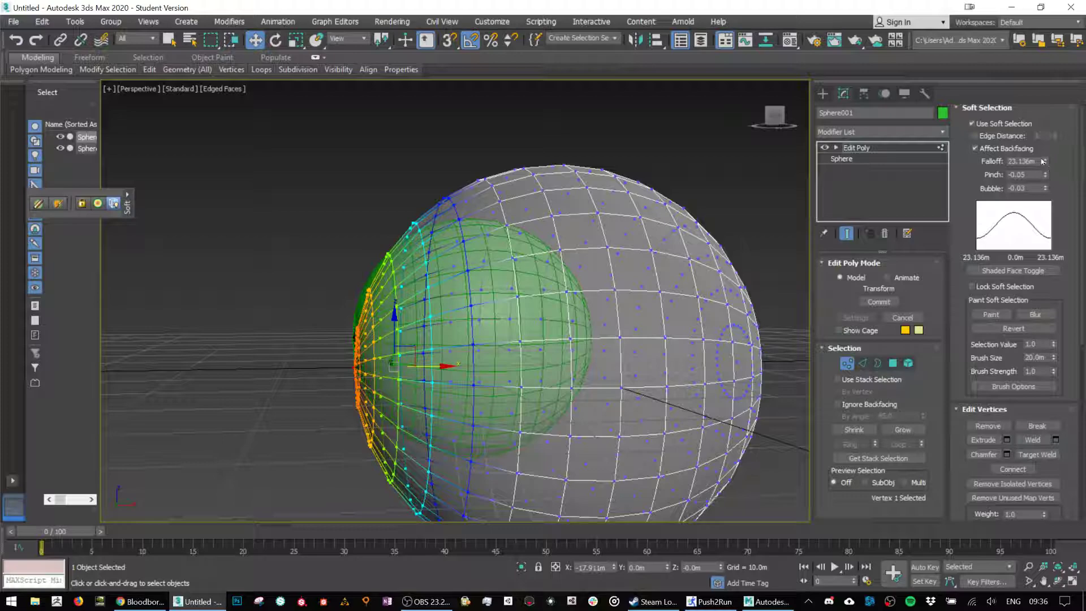
left_click_drag(1047, 162, 1046, 170)
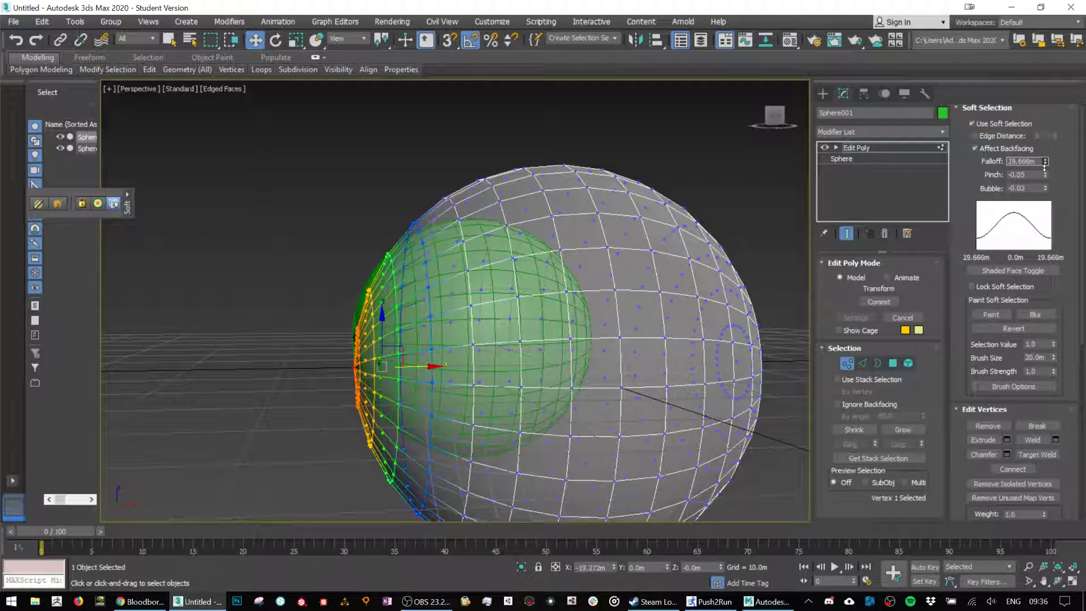
left_click_drag(426, 369, 396, 370)
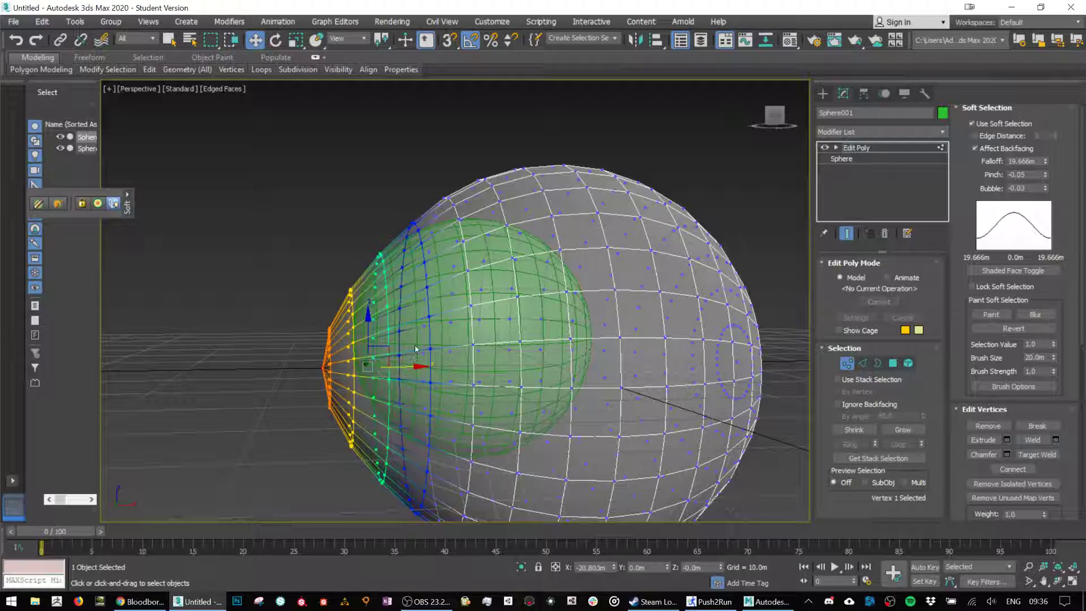
scroll(396, 370, "down", 3)
middle_click_drag(396, 370, 469, 380, "alt")
Switch the sphere to polygon editing with edged faces hidden and slightly nudge a polygon on its front.
left_click(668, 378)
key("4")
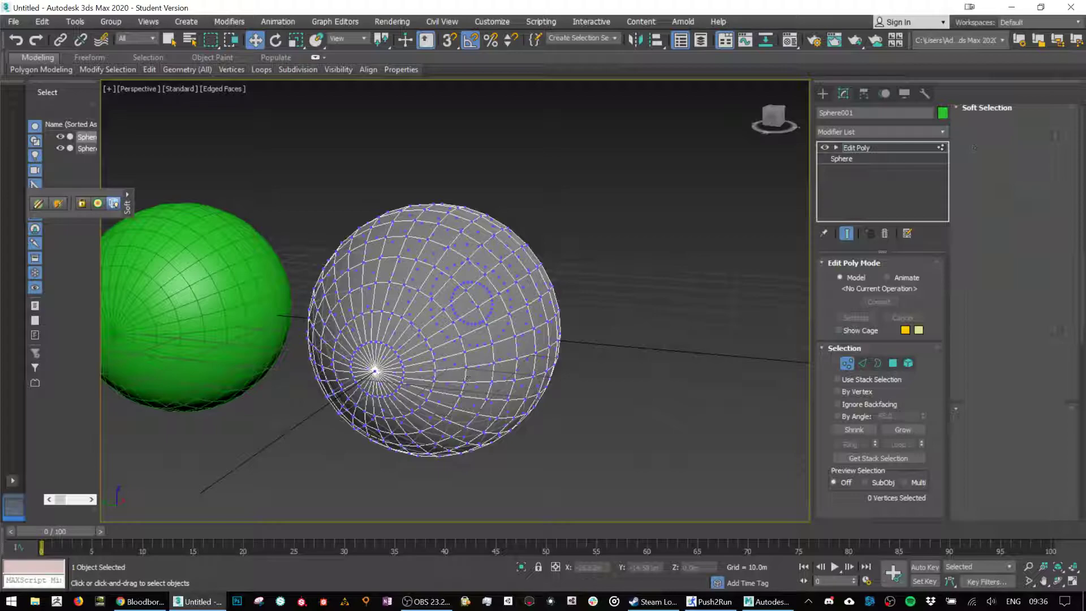
key("F4")
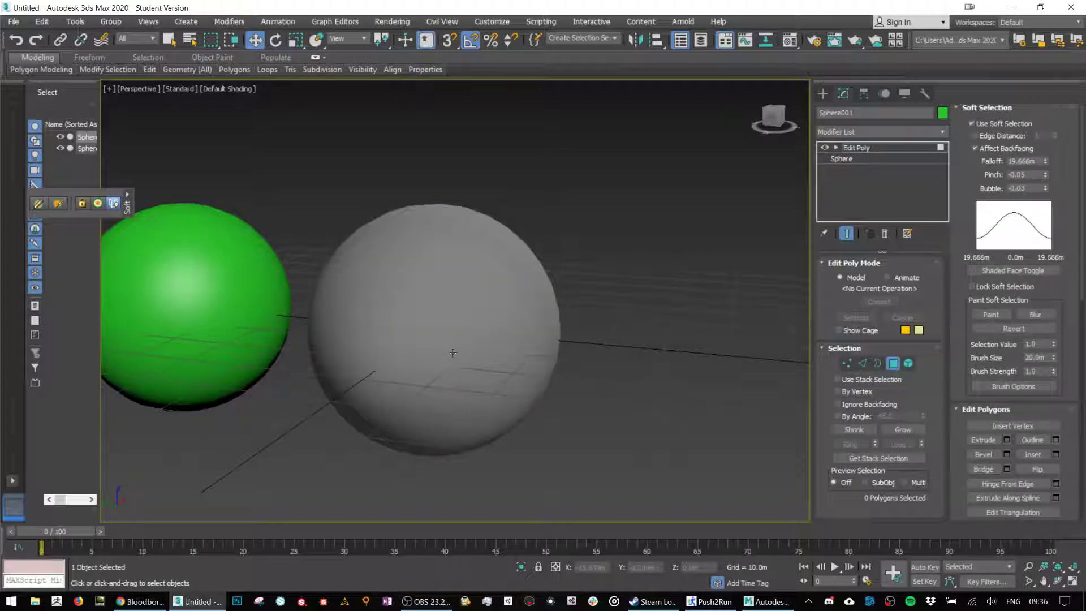
left_click(471, 320)
left_click_drag(476, 317, 470, 320)
middle_click_drag(574, 323, 589, 326, "alt")
left_click(629, 345)
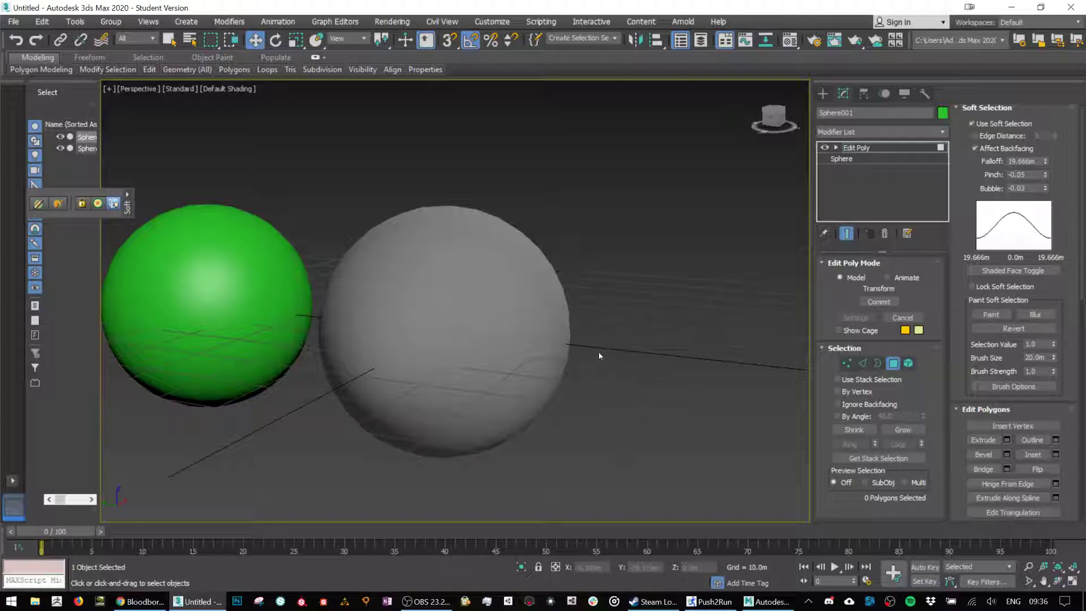
Give the 02 - Default material a sharp highlight with specular level 117 and glossiness 83.
right_click(643, 278)
left_click(628, 471)
key("m")
key("End")
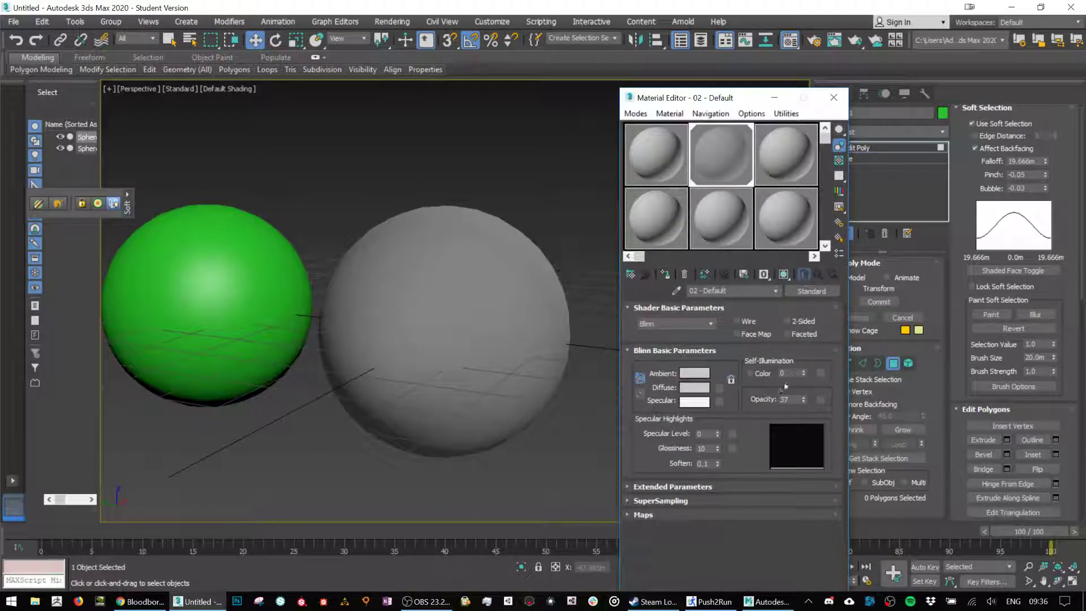
left_click_drag(718, 448, 724, 368)
middle_click_drag(487, 363, 562, 388, "alt")
left_click_drag(716, 451, 718, 445)
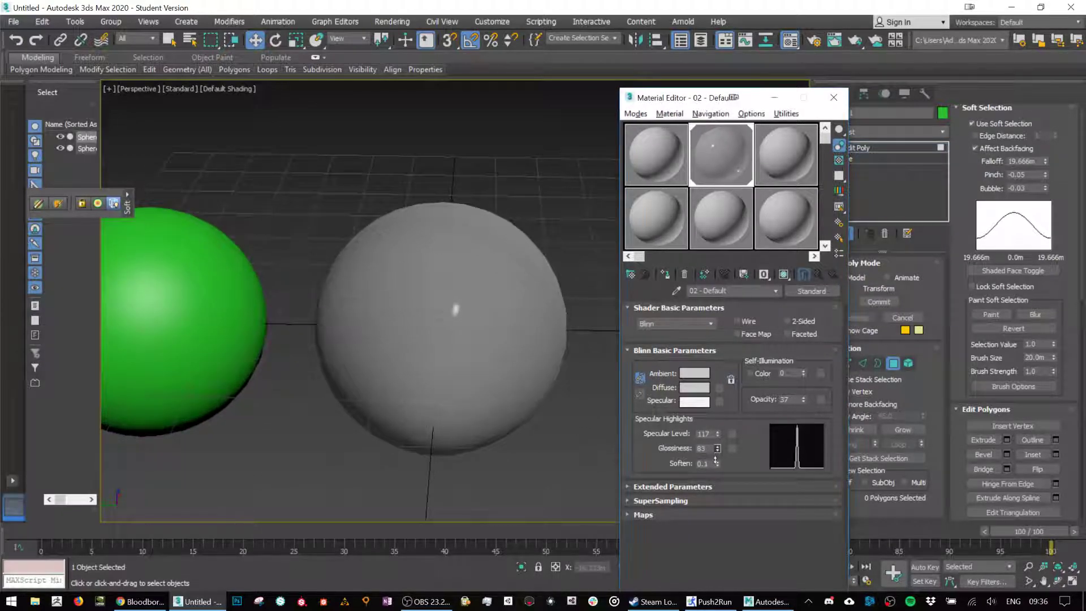
Inspect the glossy sphere's pole with edged faces displayed, close the Material Editor and hide the edged faces again.
middle_click_drag(269, 379, 313, 358, "alt")
key("F4")
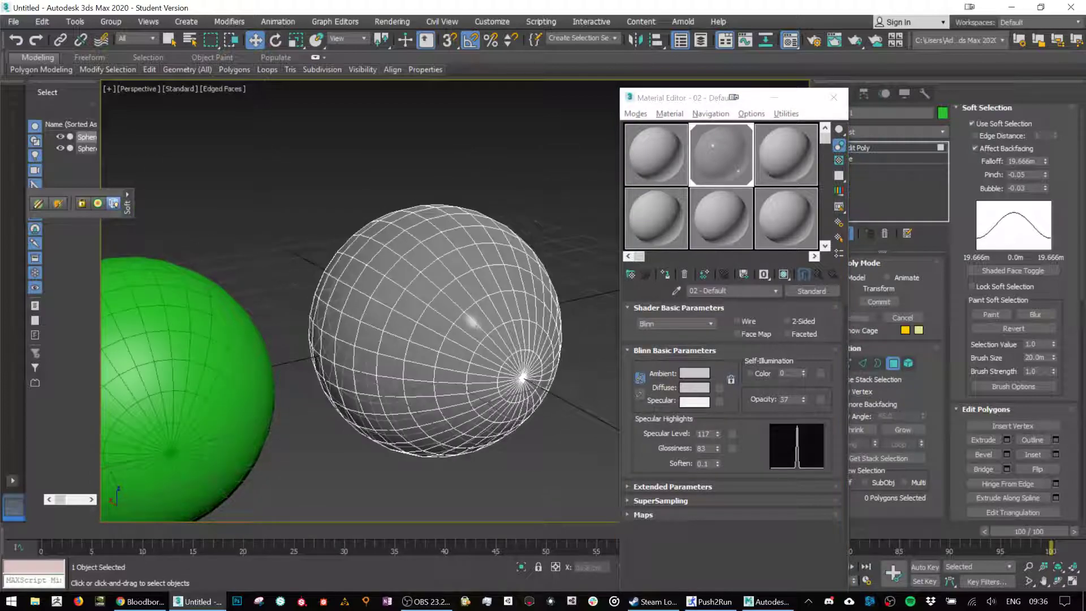
scroll(508, 397, "up", 3)
mouse_move(508, 397)
middle_mouse_down("alt")
mouse_move(462, 338)
mouse_move(482, 350)
mouse_move(456, 339)
middle_mouse_up("alt")
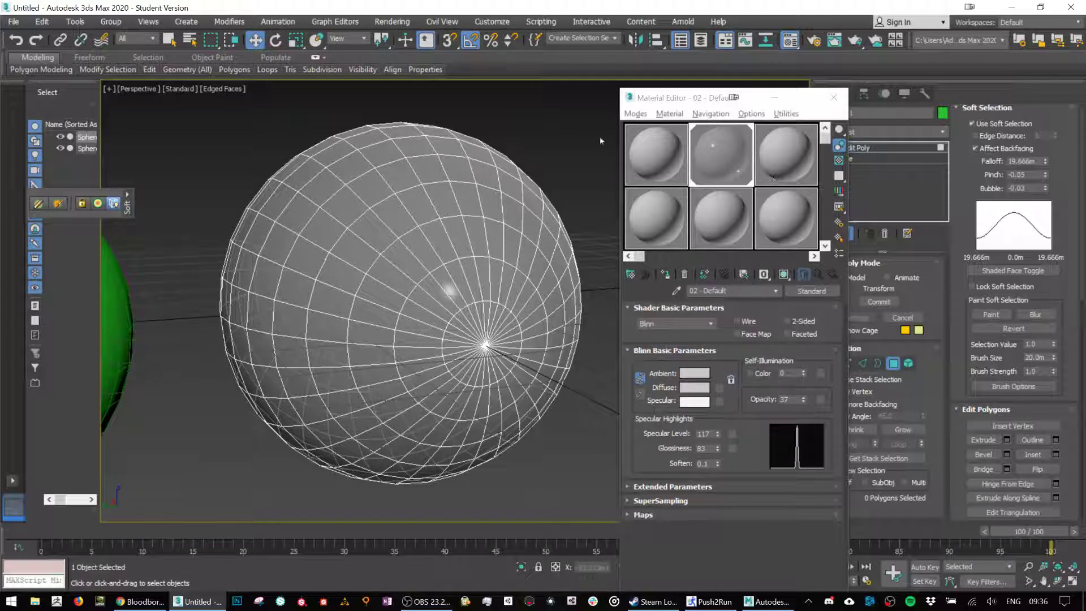
left_click(834, 97)
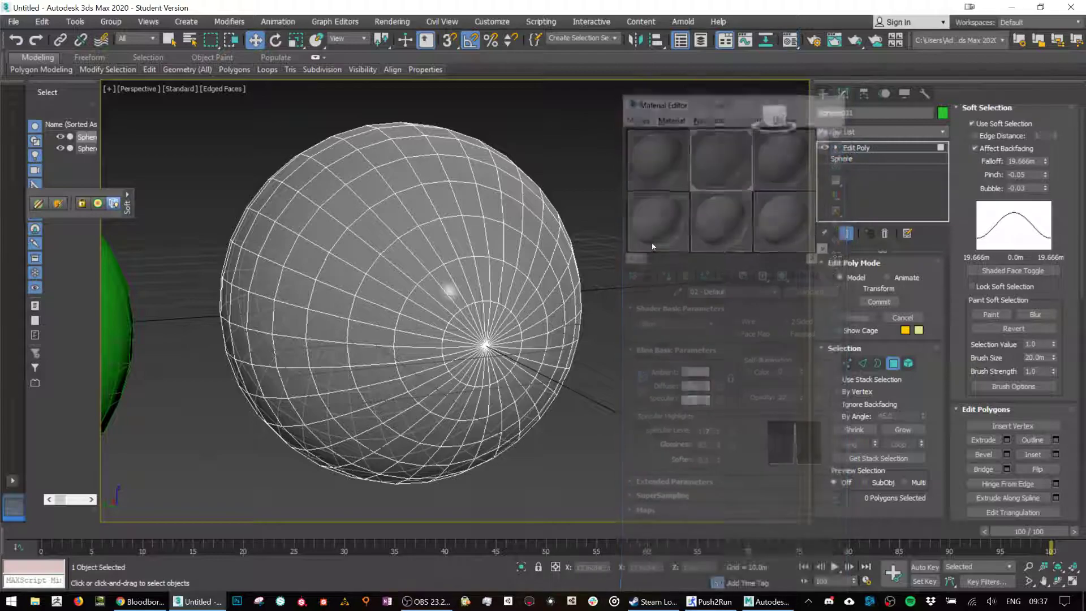
key("F4")
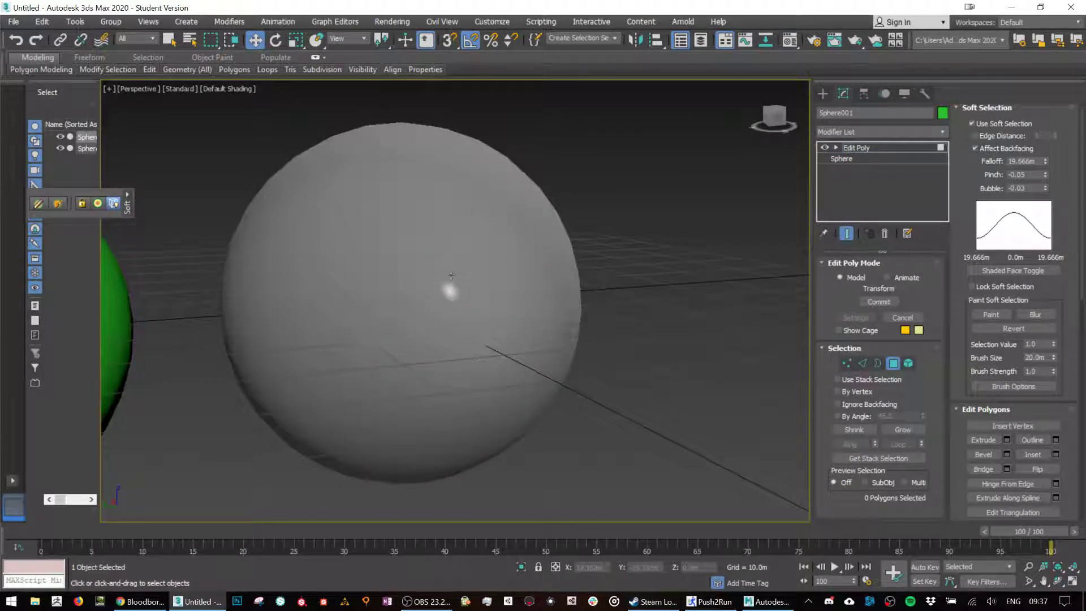
Leave polygon editing and move the green sphere along Y to about -0.18 m so it sits centred inside the transparent sphere.
middle_click_drag(528, 274, 631, 355)
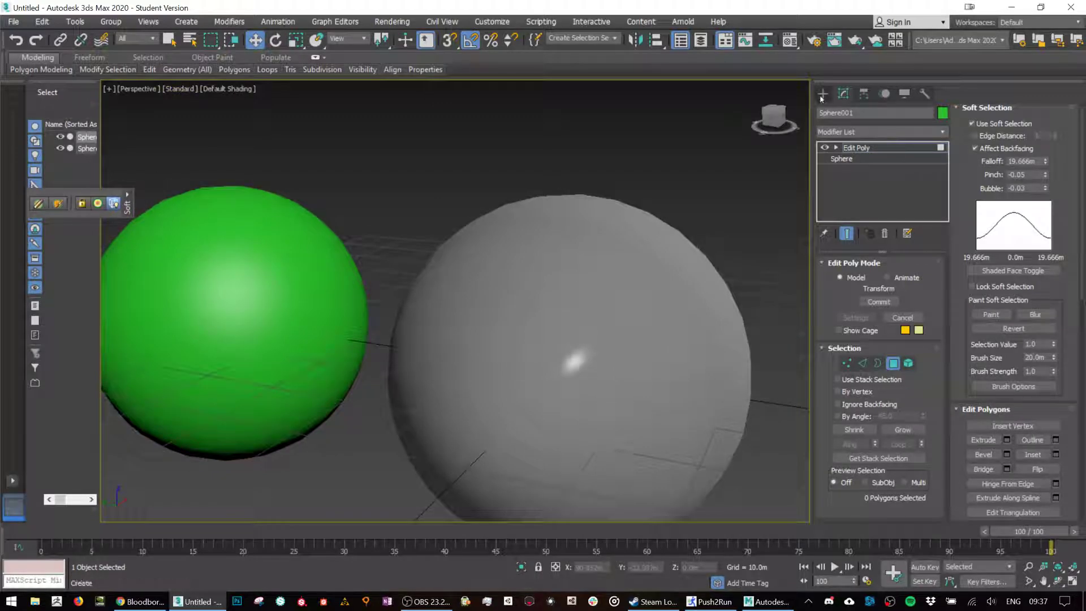
left_click(679, 187)
left_click(292, 272)
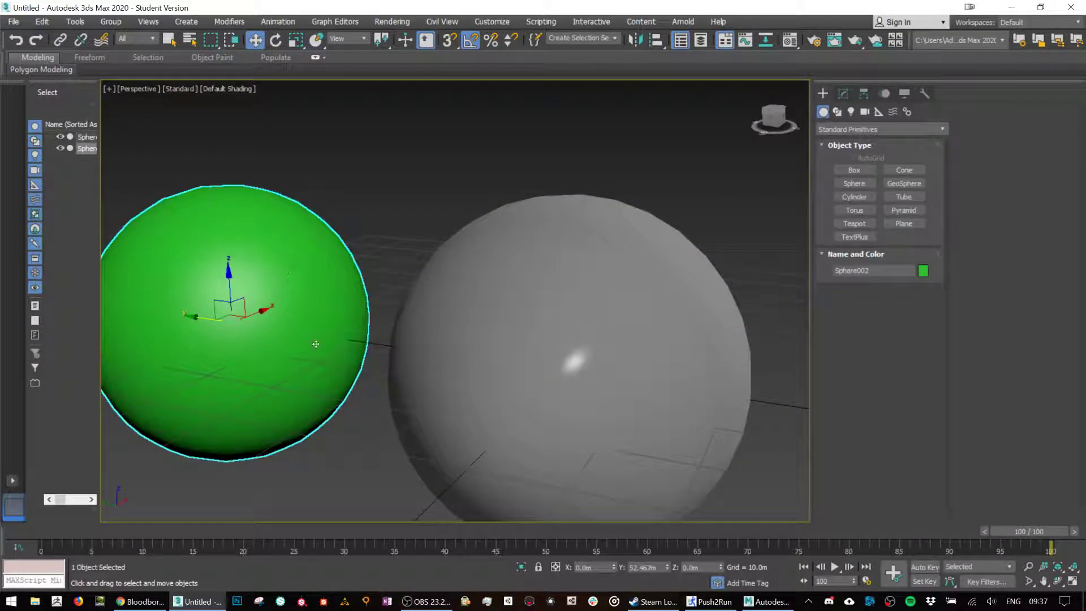
left_click_drag(185, 315, 489, 380)
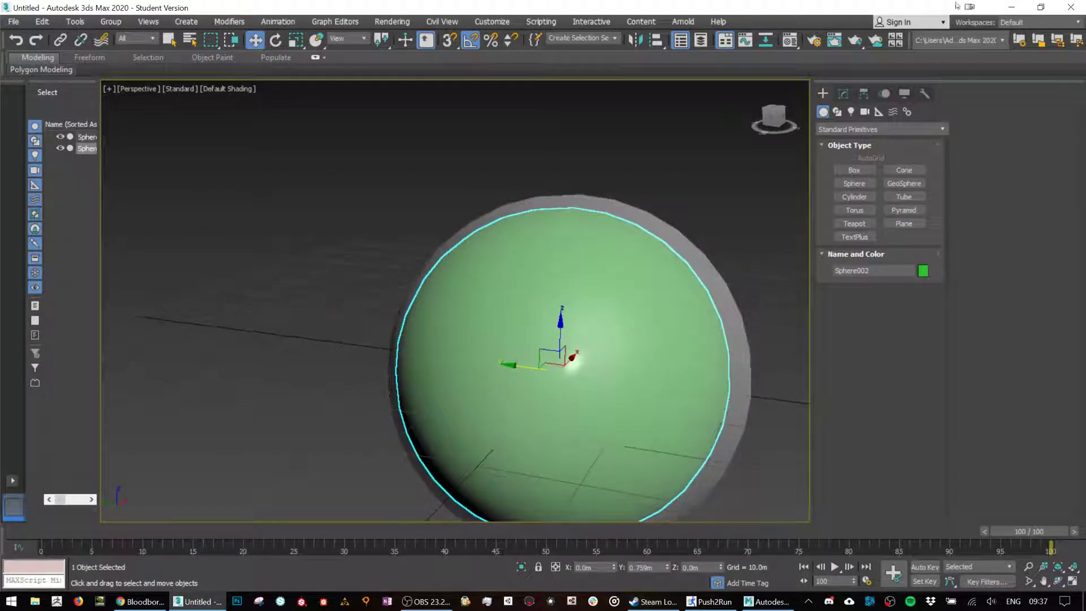
left_click(771, 119)
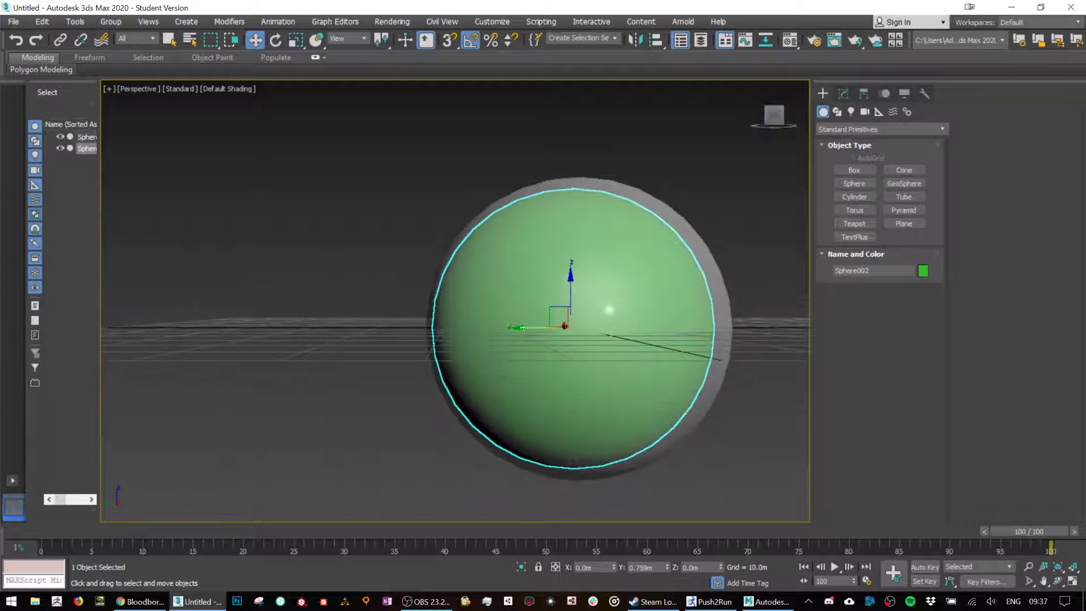
left_click_drag(516, 328, 521, 328)
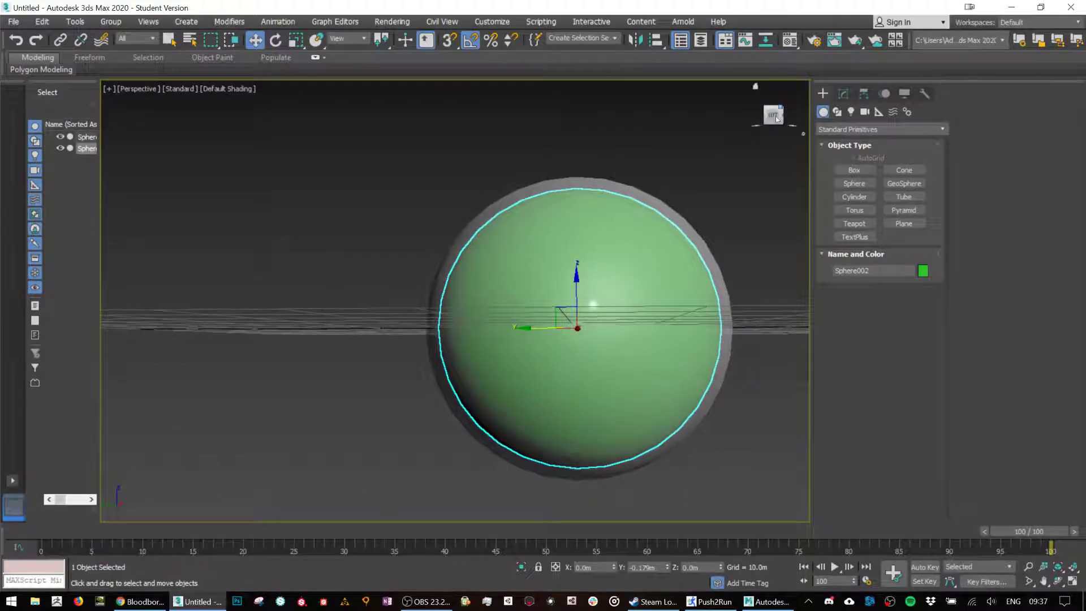
Select both spheres and rotate them together so the outer sphere's bulge faces the front, then check it from several sides.
scroll(645, 310, "down", 1)
middle_click_drag(741, 175, 650, 204, "alt")
key("ctrl+a")
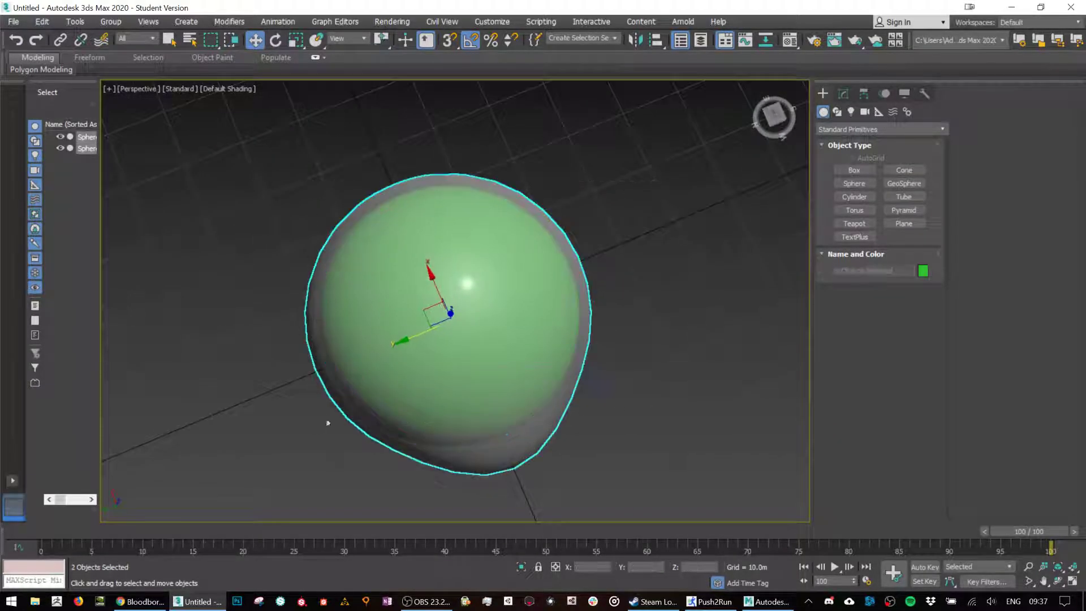
middle_click_drag(555, 347, 474, 231, "alt")
key("e")
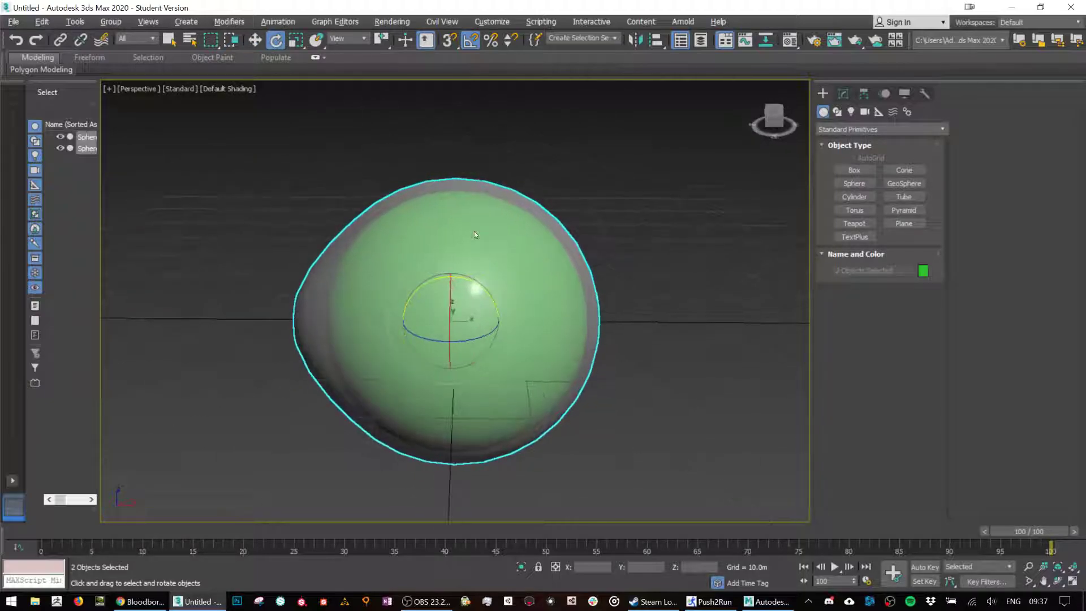
left_click_drag(462, 362, 642, 297)
middle_click_drag(641, 297, 768, 262, "alt")
middle_click_drag(663, 254, 752, 130, "alt")
left_click(774, 116)
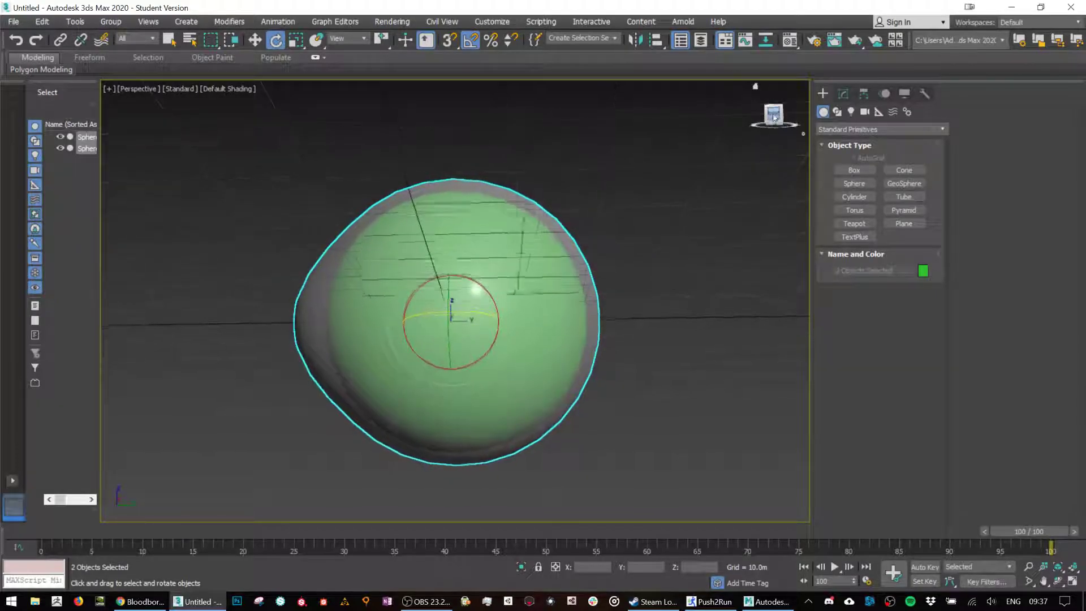
middle_click_drag(523, 273, 586, 285, "alt")
left_click(772, 119)
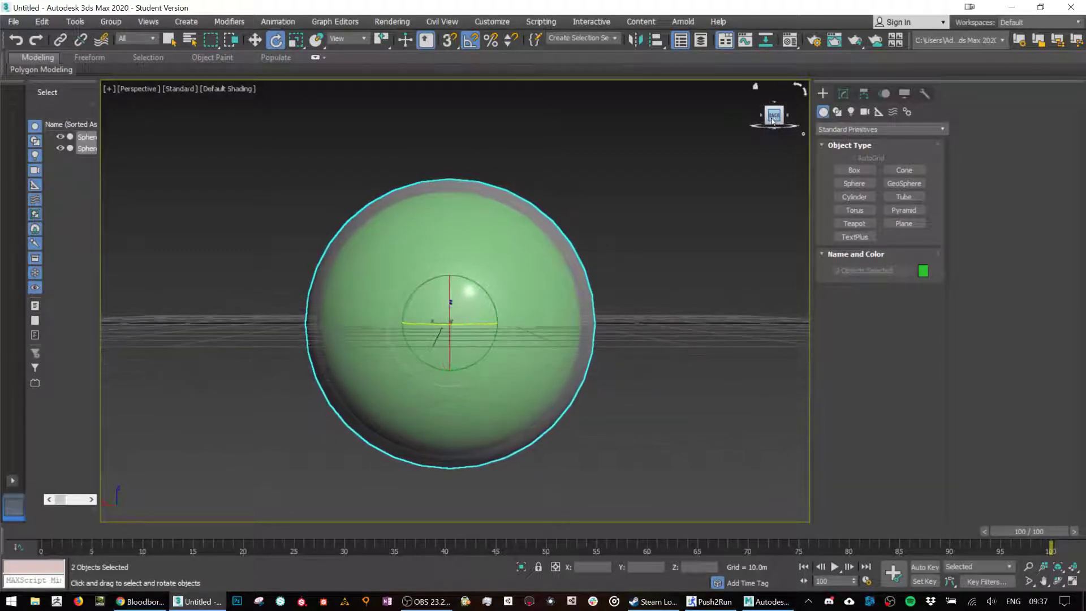
middle_click_drag(698, 221, 600, 256, "alt")
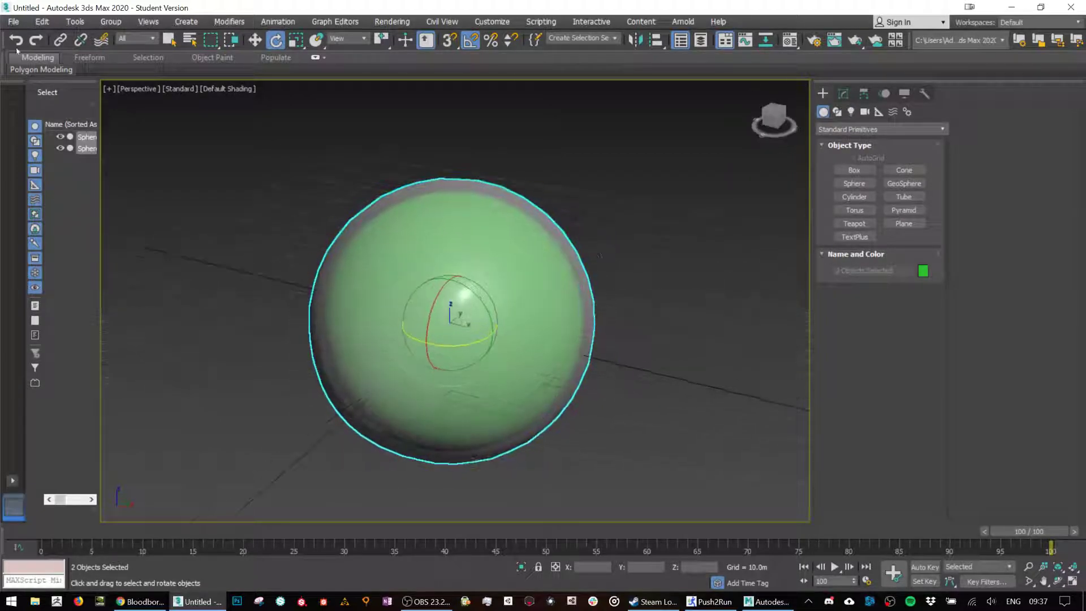
Hide the transparent outer sphere and display edged faces on the selected green sphere, with its front pole in view.
left_click(69, 147)
left_click(60, 147)
left_click(60, 147)
left_click(60, 136)
left_click(508, 260)
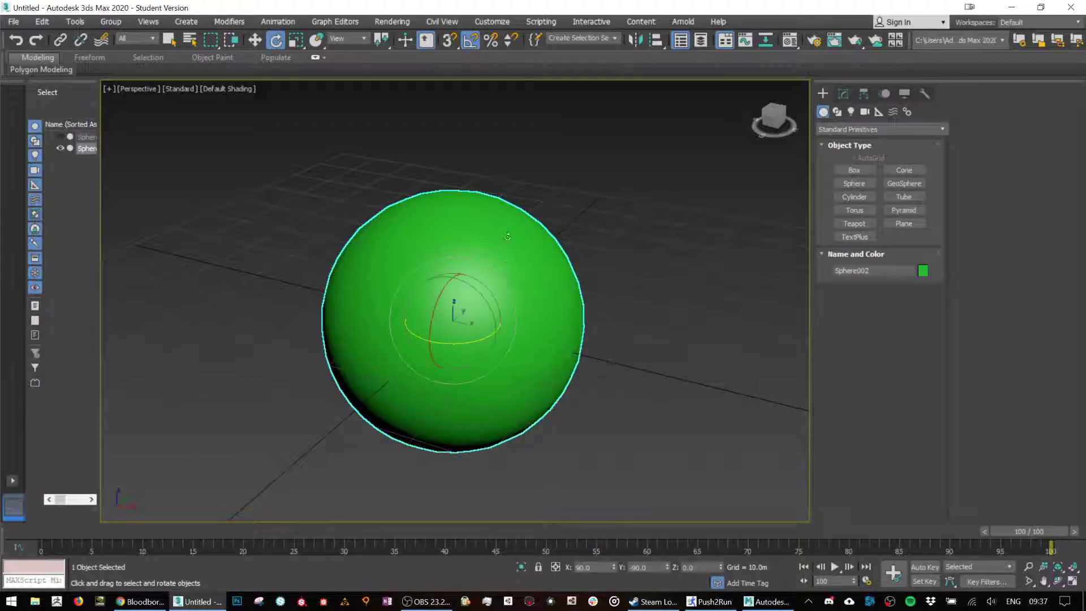
key("F4")
middle_click_drag(498, 241, 580, 260, "alt")
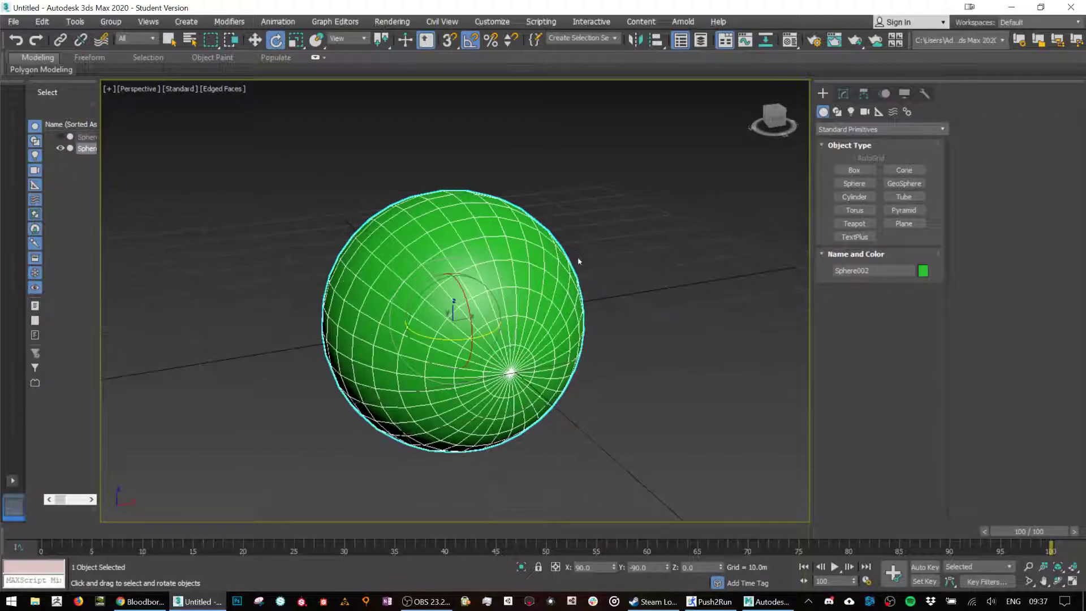
scroll(625, 280, "up", 4)
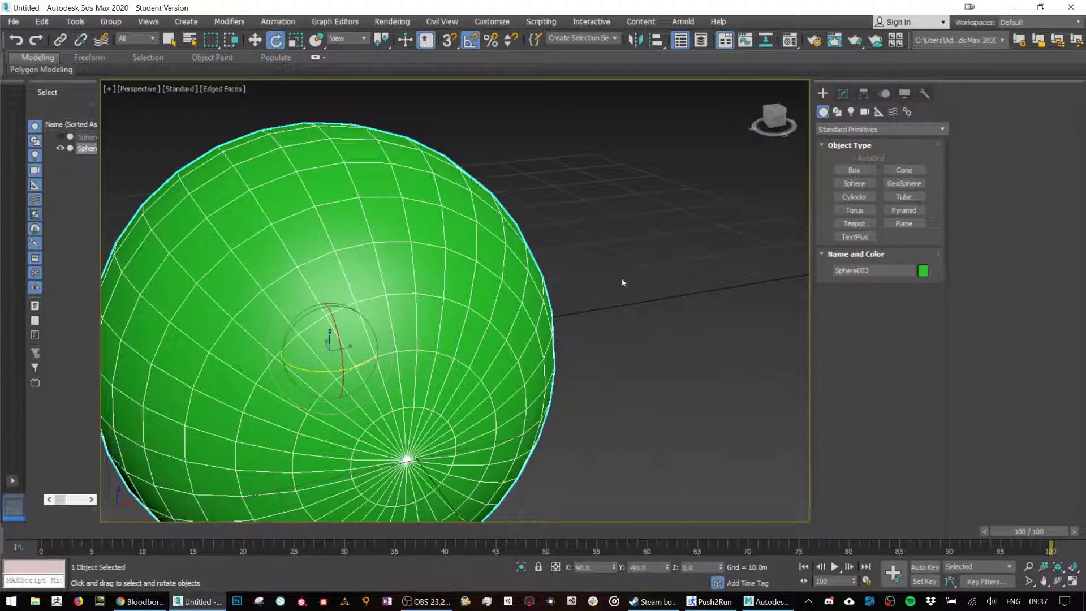
Add an Edit Poly modifier to the green sphere.
left_click(844, 93)
left_click(856, 132)
key("e")
key("Down")
key("Down")
key("Down")
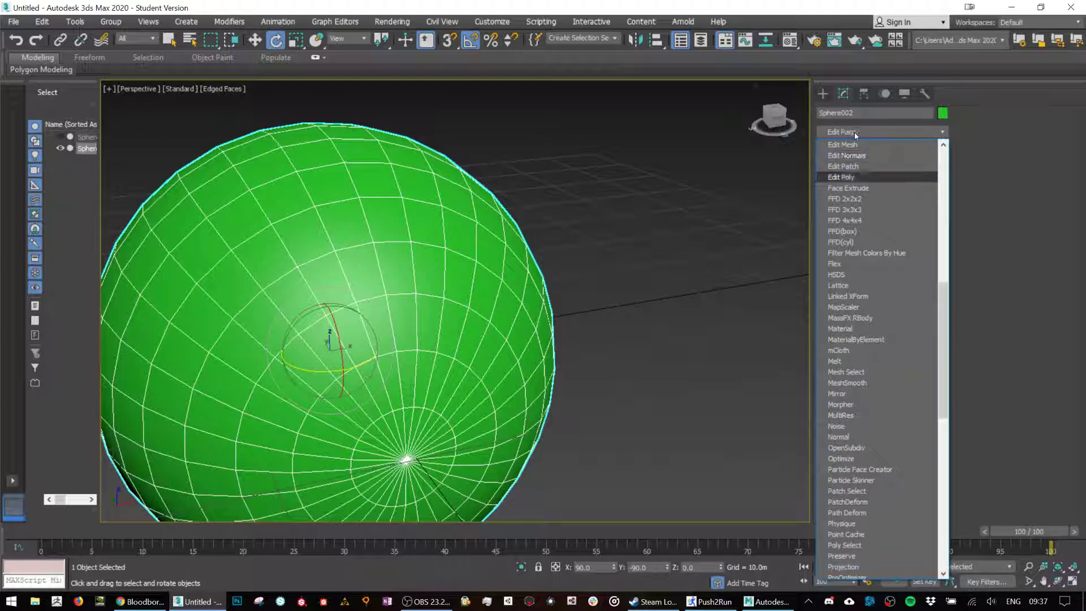
key("Return")
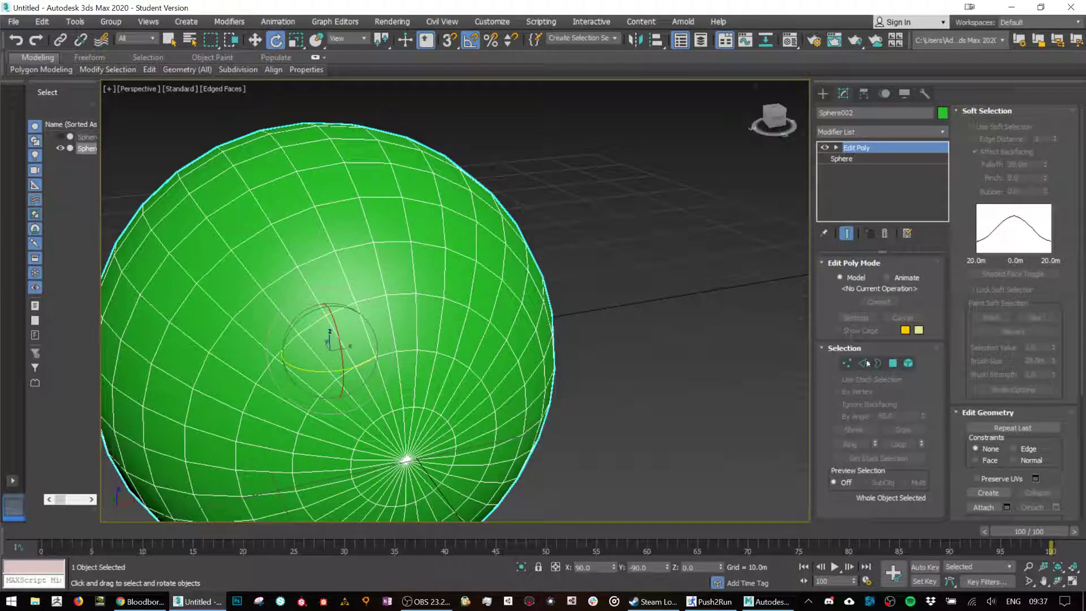
Select the green sphere's front pole vertex and enable soft selection with falloff 18.8 m, pinch -0.11 and bubble -0.33.
left_click(848, 363)
middle_click_drag(407, 447, 447, 425, "alt")
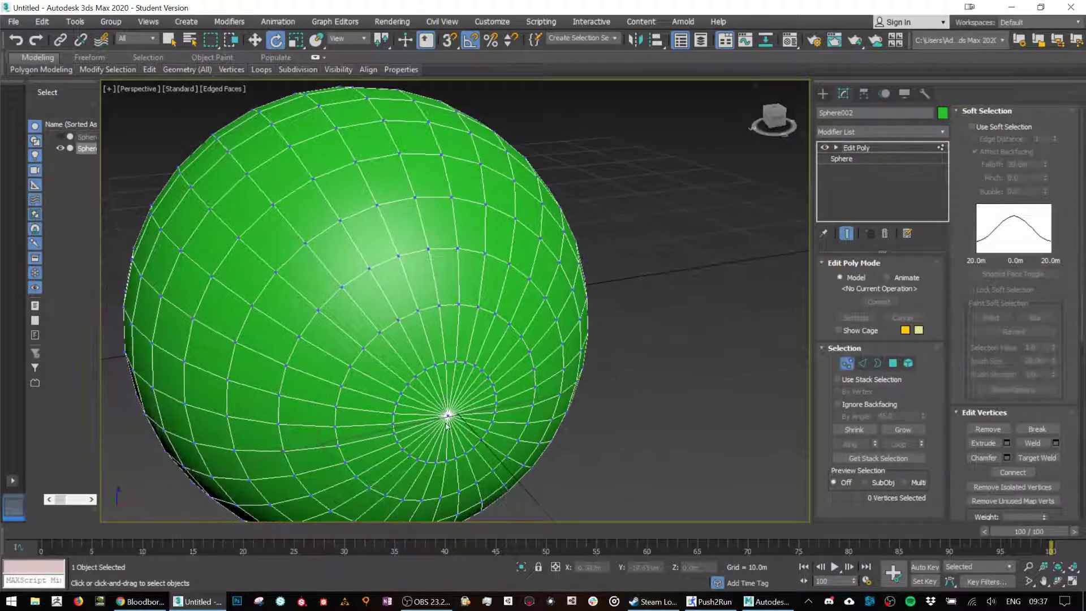
left_click(447, 417)
middle_click_drag(509, 394, 539, 392, "alt")
key("w")
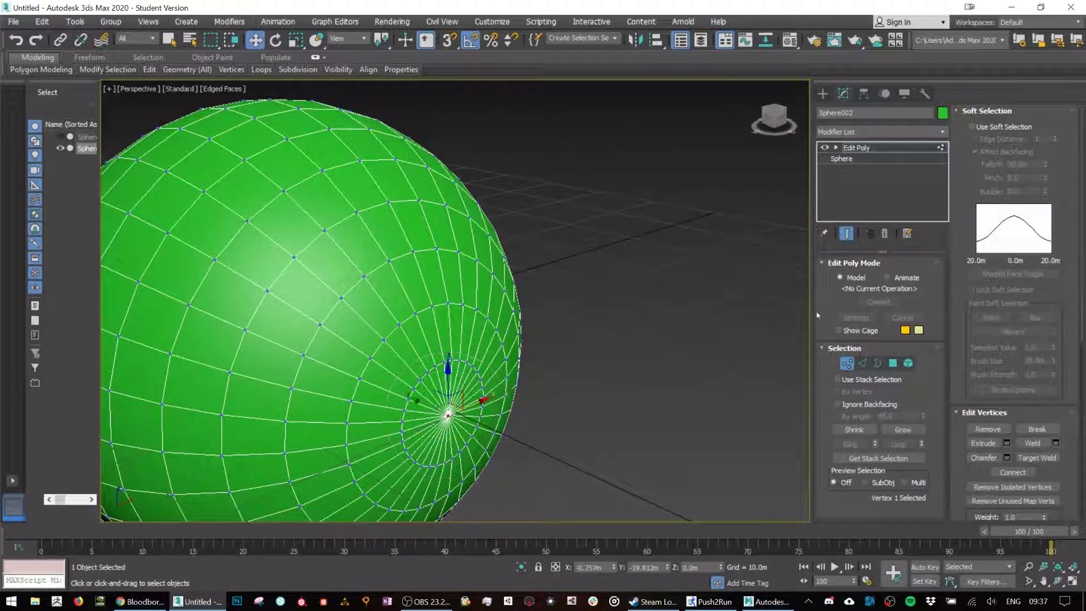
left_click(990, 128)
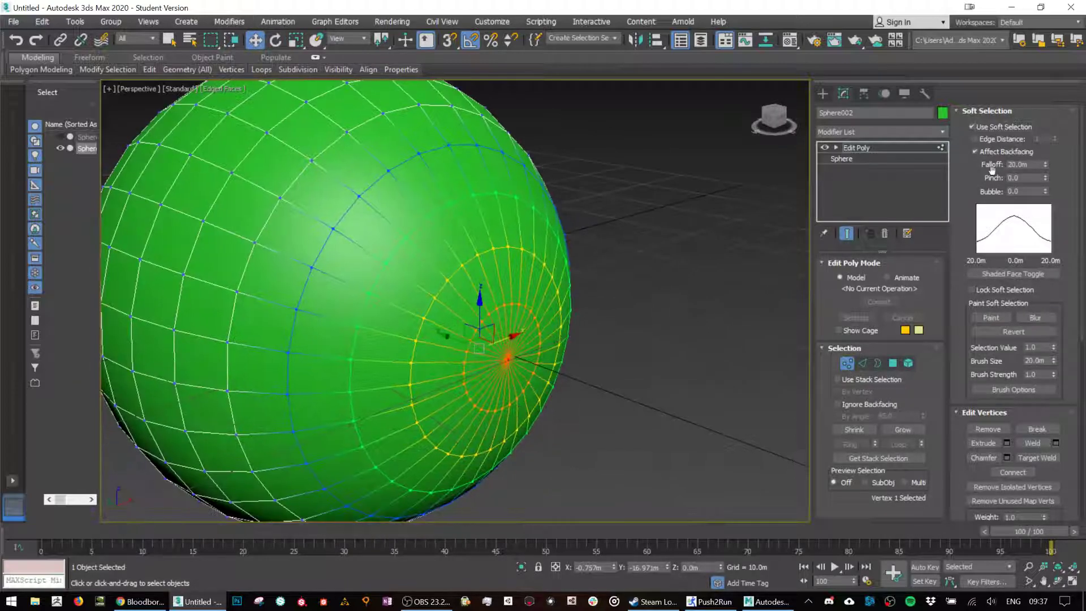
left_click_drag(1049, 164, 1039, 212)
Push the soft-selected pole vertex inward along Y to about -13.3 m to form a concave iris, and leave vertex editing.
middle_click_drag(425, 305, 476, 299, "alt")
left_click_drag(436, 343, 334, 329)
scroll(487, 332, "down", 6)
middle_click_drag(526, 345, 487, 325, "alt")
scroll(490, 322, "up", 5)
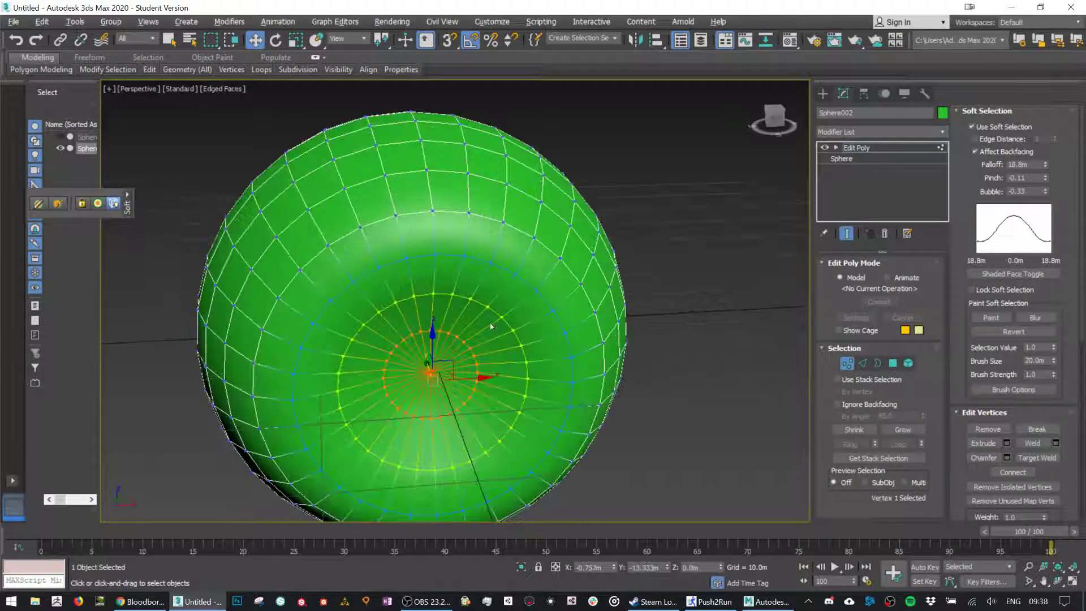
key("1")
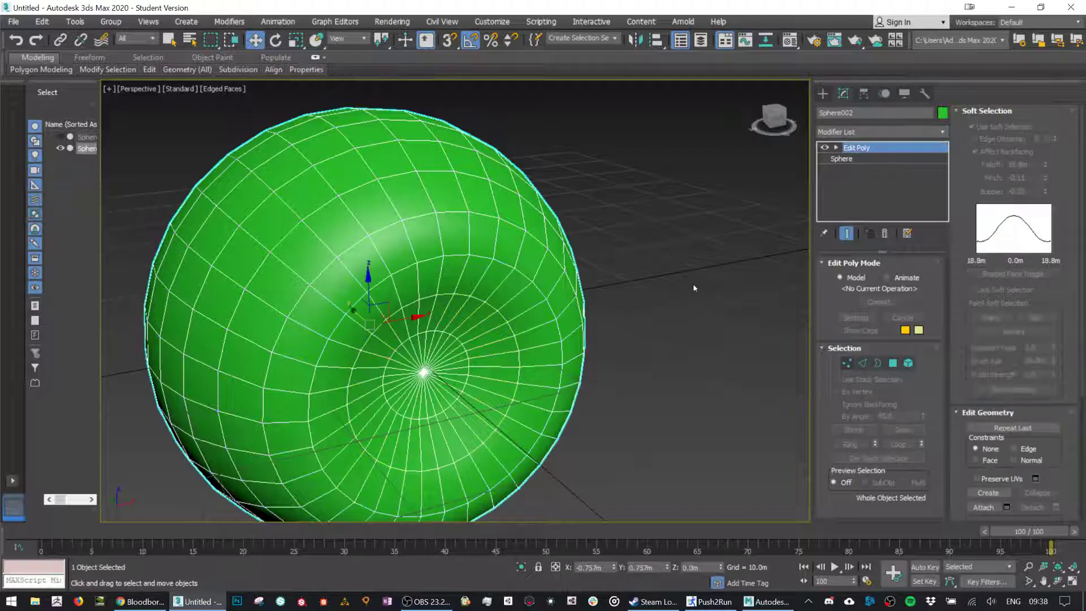
Select the ring of polygons along the dent's outer rim, turn off soft selection and remove the ring from smoothing group 1.
left_click(693, 283)
left_click(437, 296)
left_click(896, 364)
left_click(503, 289)
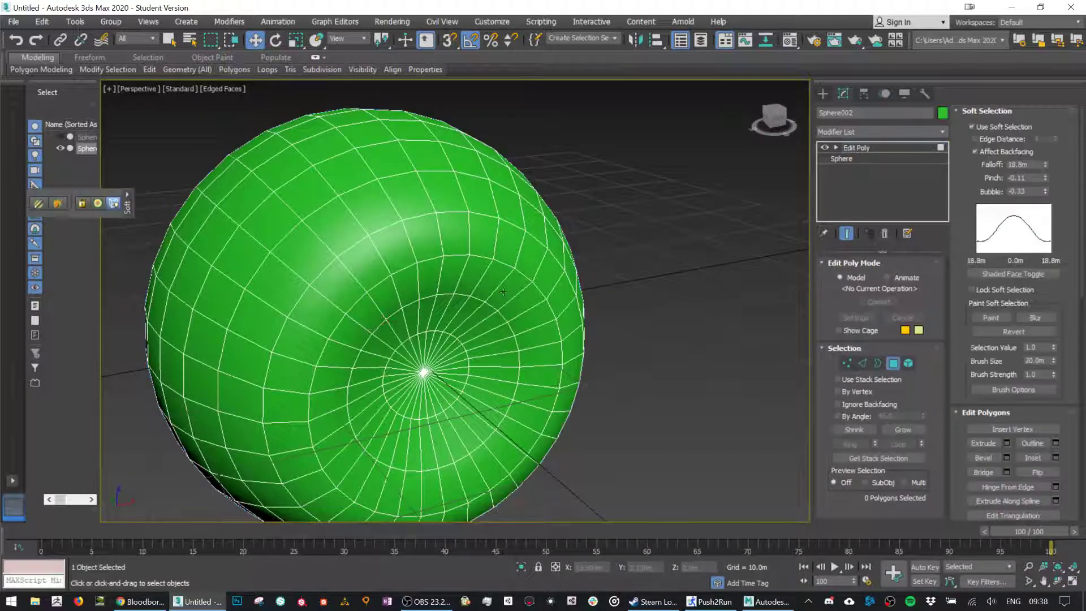
left_click(515, 305, "shift")
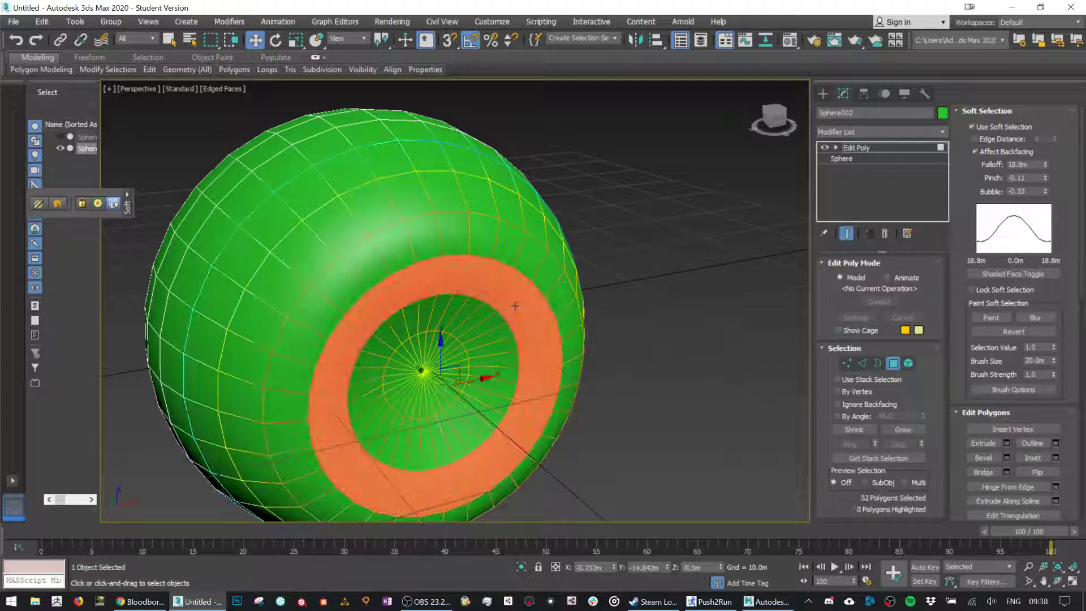
left_click(973, 128)
left_click(996, 111)
scroll(1013, 396, "down", 1)
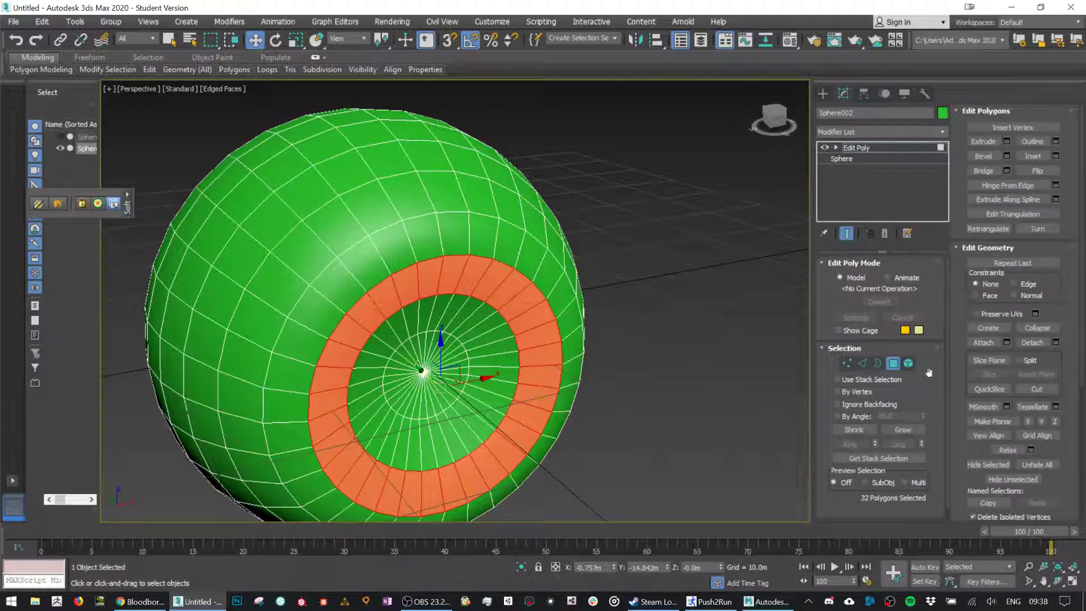
scroll(1012, 424, "down", 3)
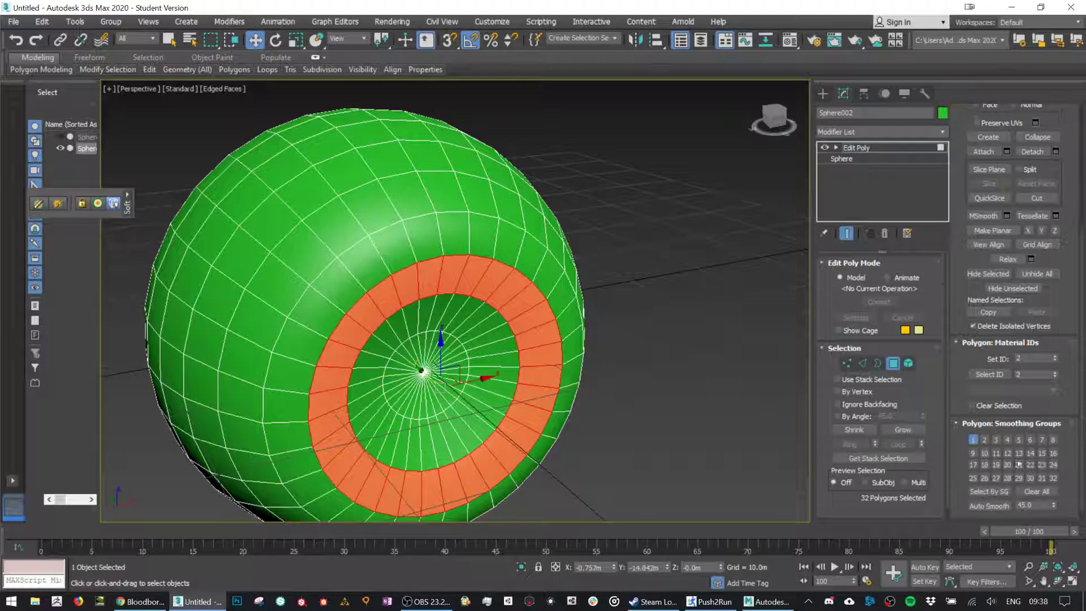
left_click(975, 441)
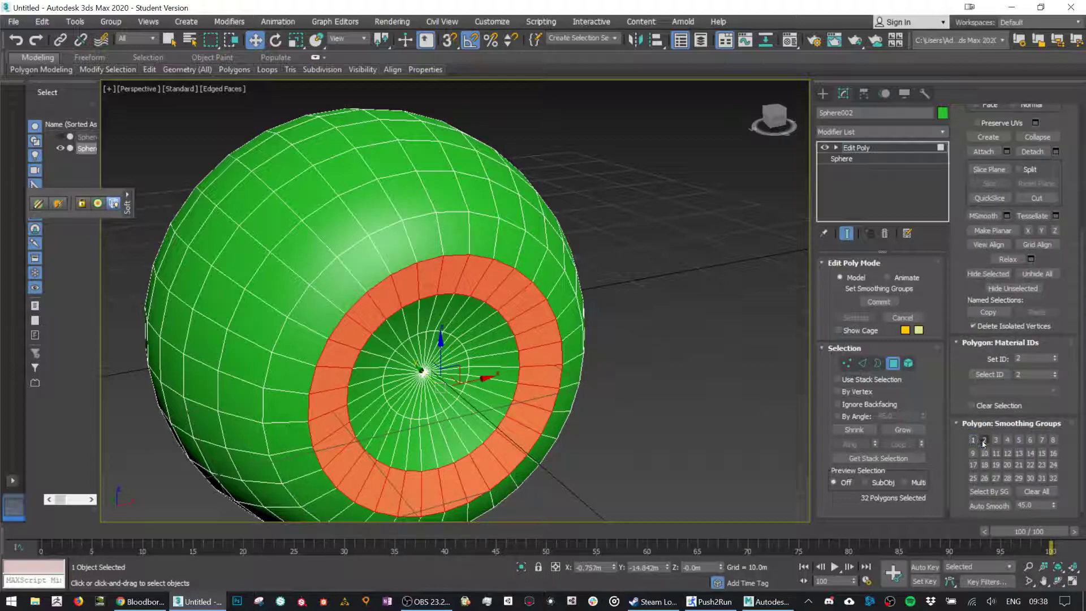
Select the next polygon ring inside the dent plus one centre polygon, add them to smoothing group 2 and clear the selection.
left_click(499, 385)
left_click(500, 392, "shift")
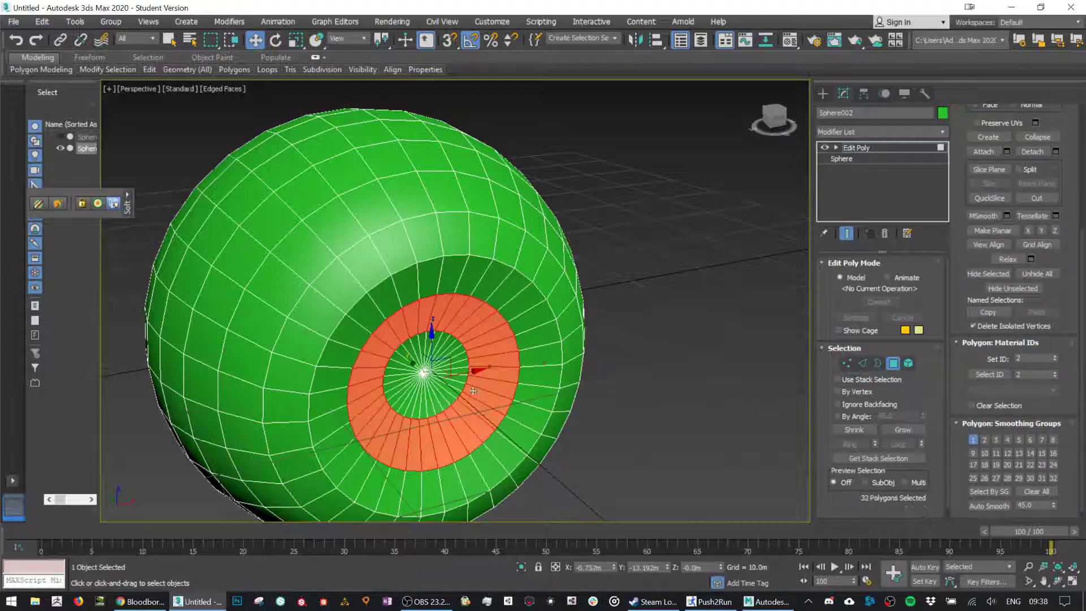
left_click(454, 385, "ctrl")
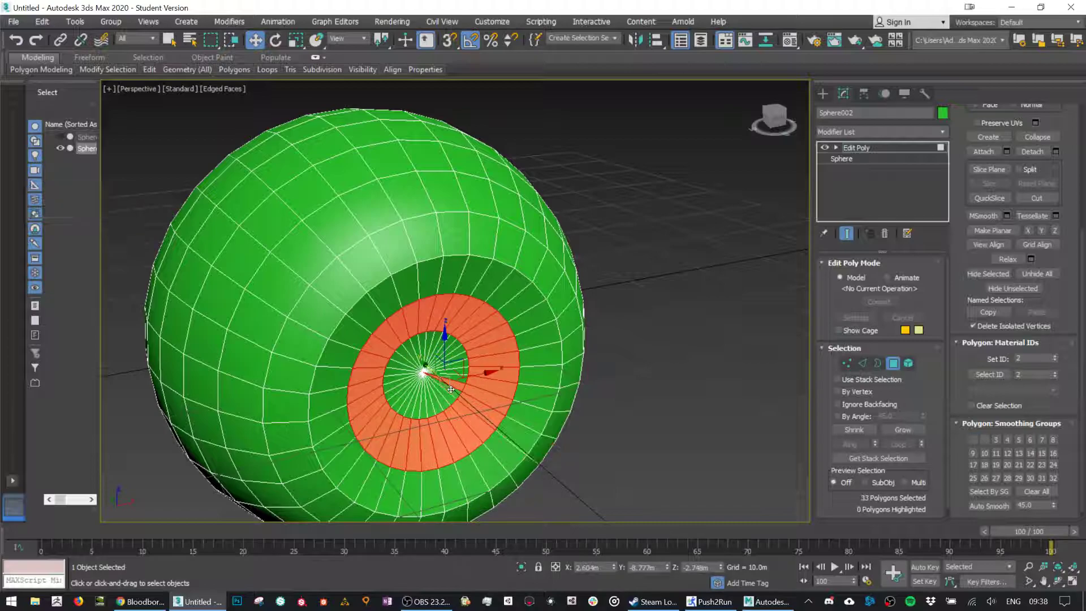
left_click(985, 440)
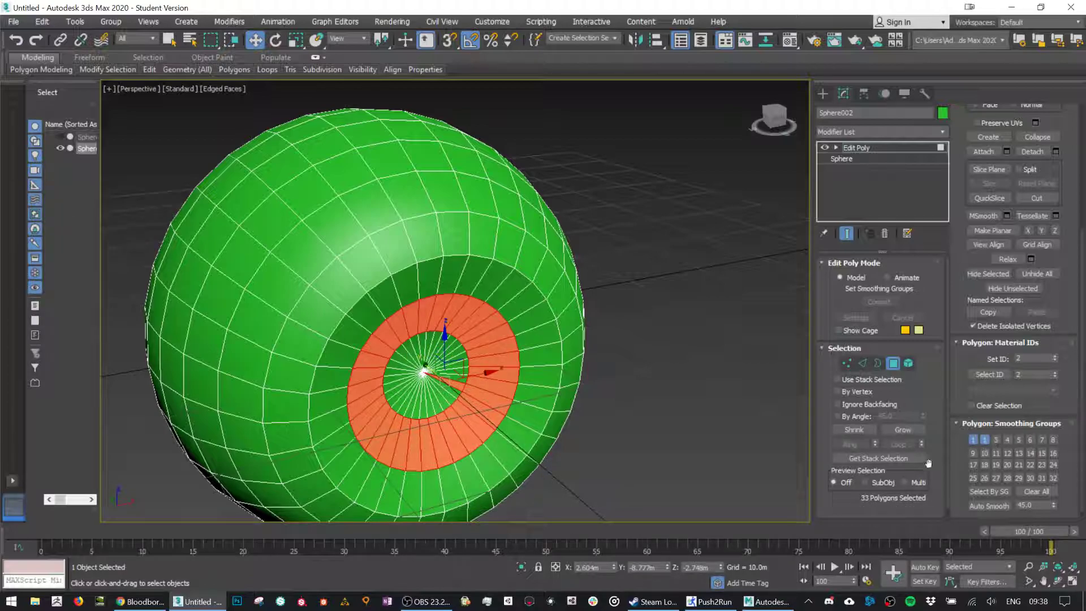
left_click_drag(597, 382, 614, 369, "alt")
left_click(700, 374)
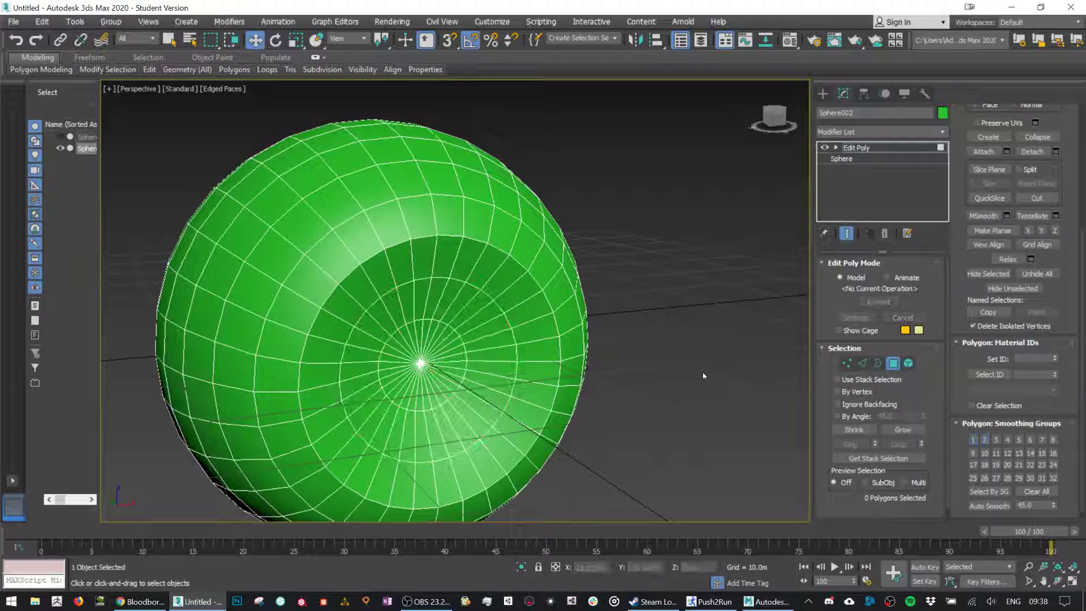
Render the perspective view to check the dent's shading, and close the render.
key("shift+q")
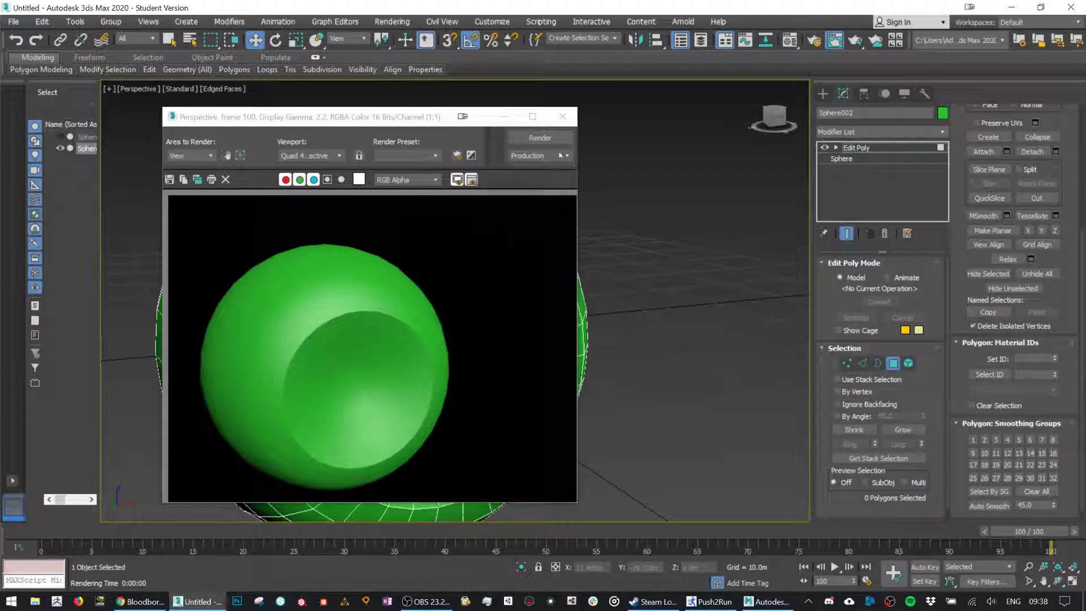
left_click(562, 116)
middle_click_drag(574, 319, 477, 385, "alt")
scroll(489, 388, "down", 5)
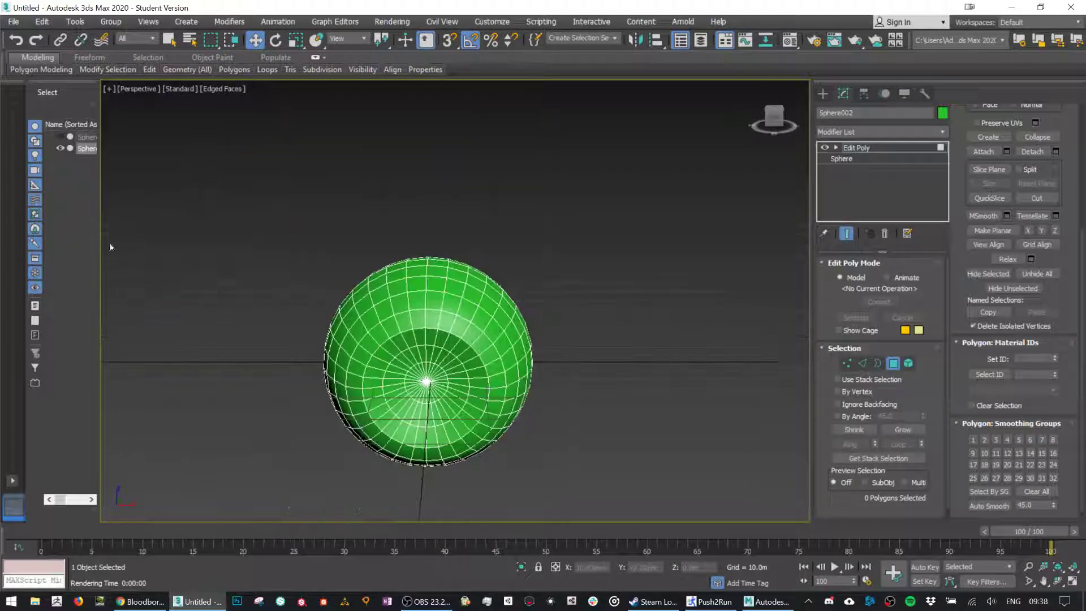
Show the outer sphere again, leave polygon editing on the green sphere and select the outer sphere.
left_click(60, 136)
middle_click_drag(457, 335, 557, 345, "alt")
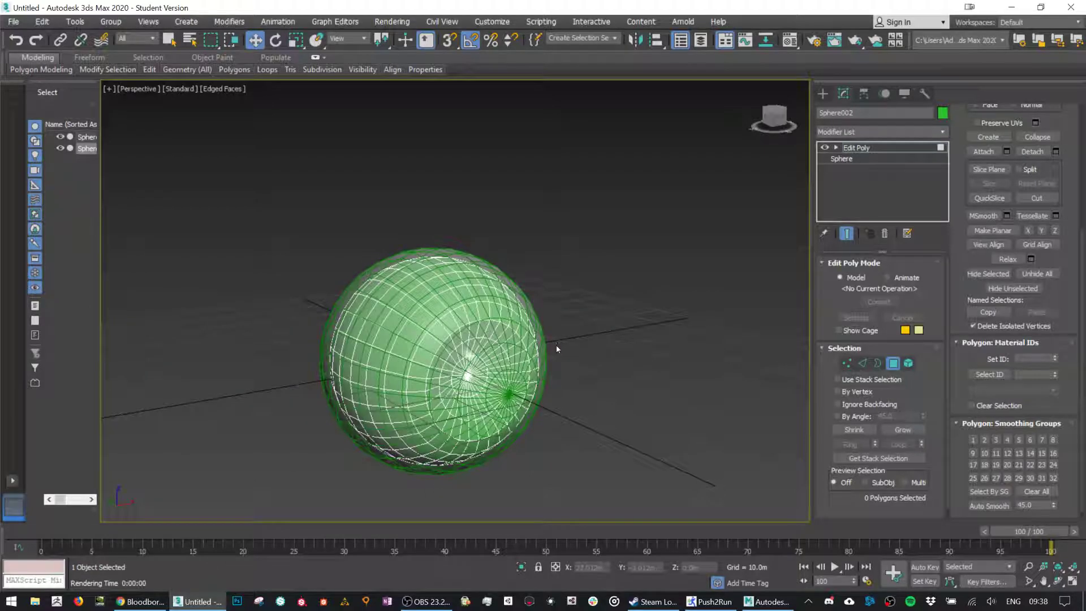
key("ctrl+s")
left_click(461, 407)
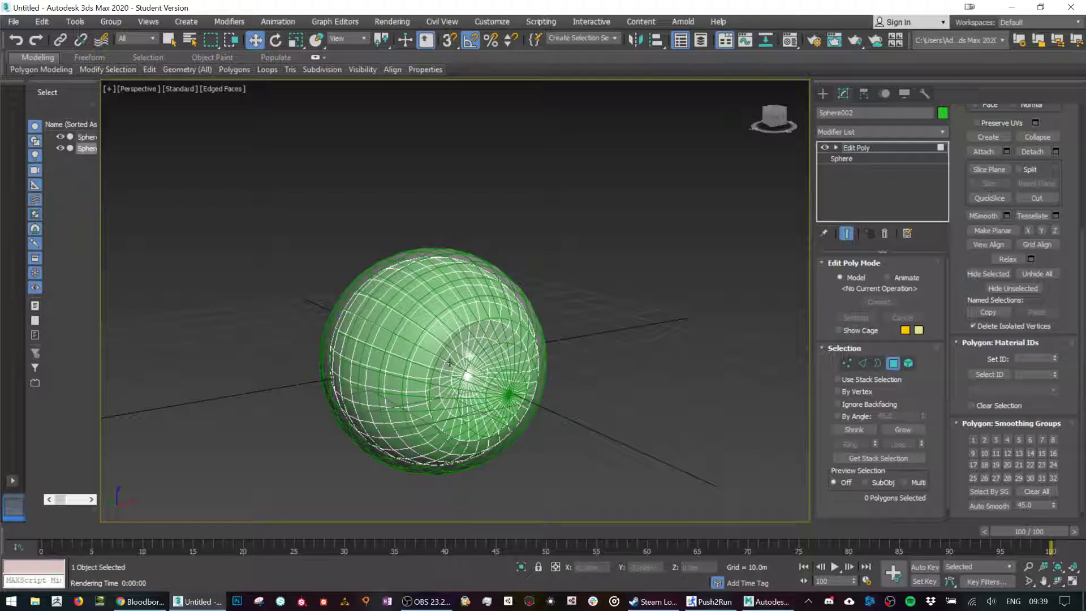
left_click(894, 365)
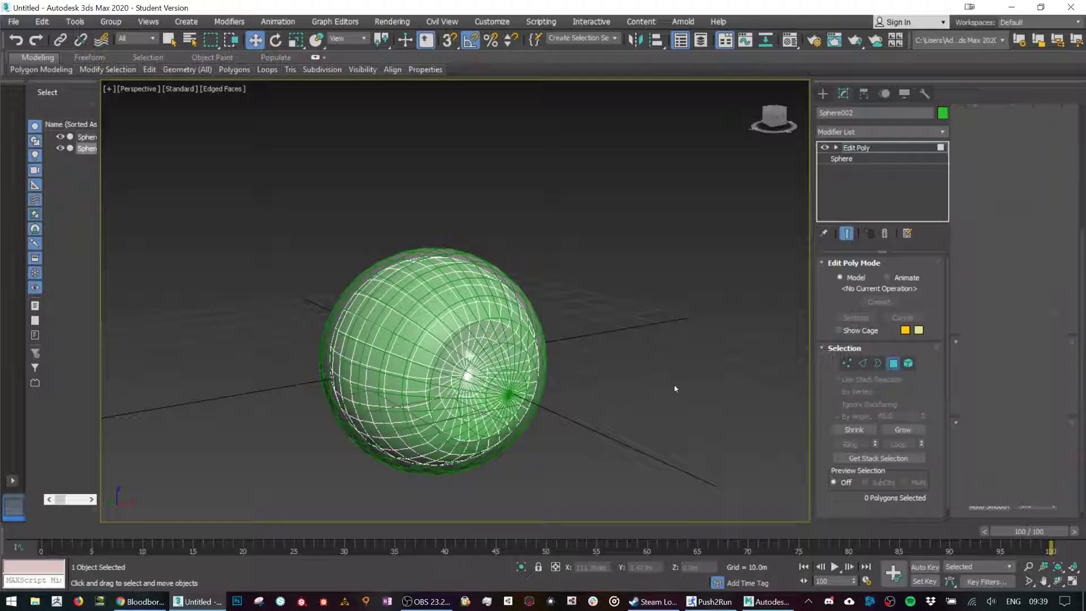
left_click(675, 389)
left_click(482, 347)
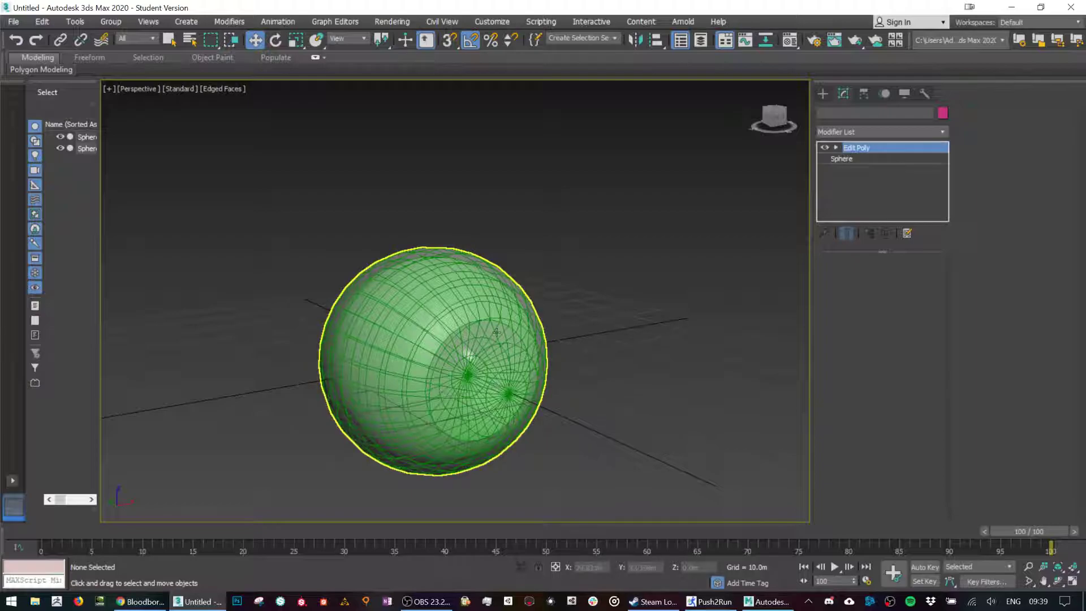
Move the outer sphere along X until it sits clear beside the green sphere, and deselect it.
middle_click_drag(626, 282, 582, 288, "alt")
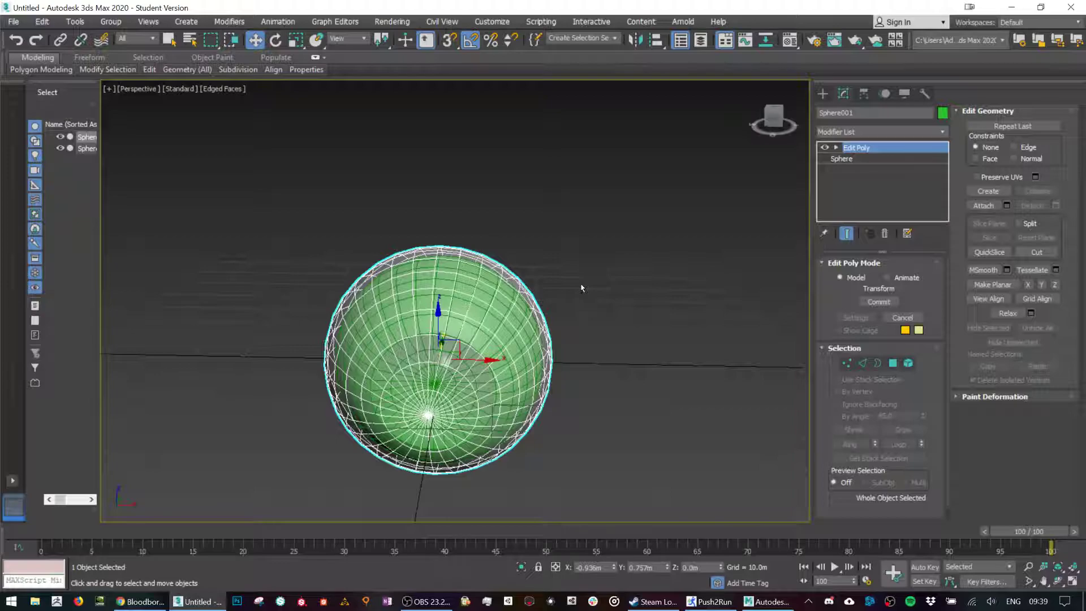
left_click_drag(487, 359, 730, 360)
middle_click_drag(702, 339, 672, 320, "alt")
left_click(644, 202)
Attach the transparent outer sphere to the green sphere.
left_click(448, 297)
right_click(445, 293)
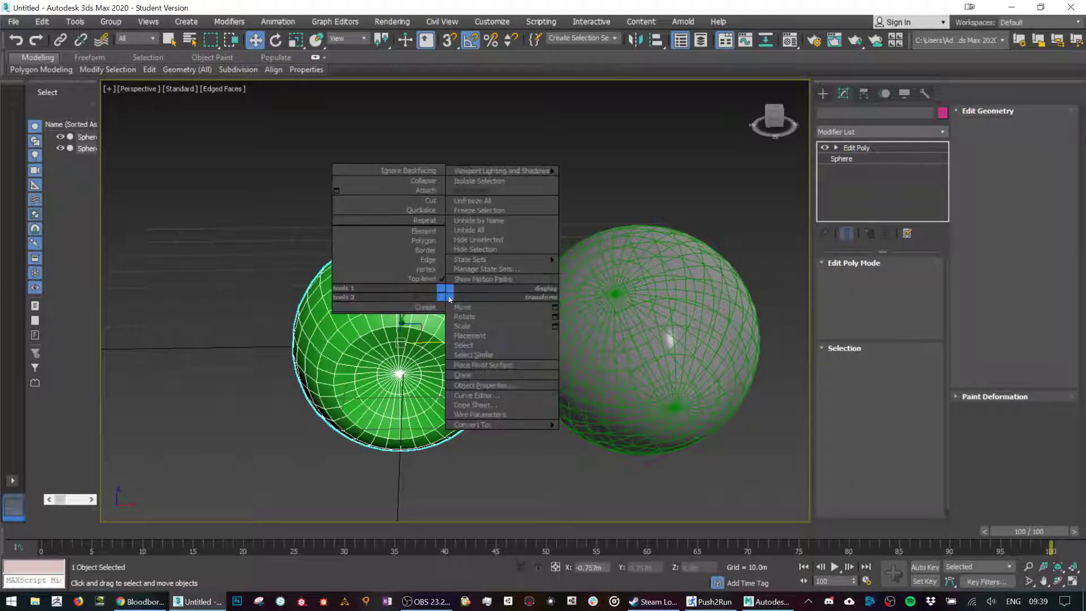
left_click(424, 191)
left_click(701, 305)
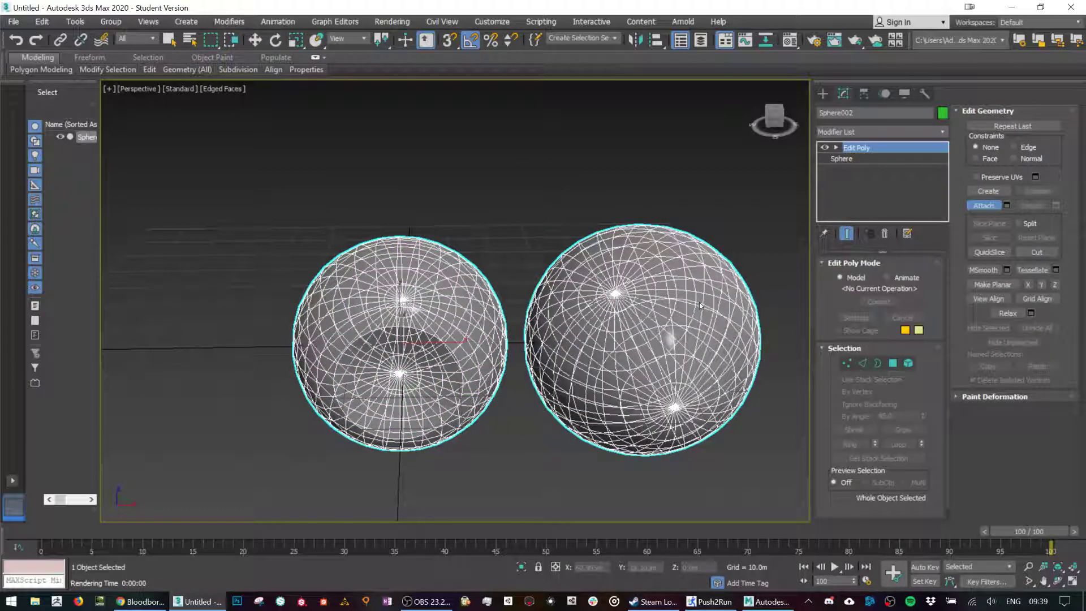
Add an Unwrap UVW modifier to the combined spheres and open the UV editor.
left_click(906, 132)
type("edit poly")
key("Return")
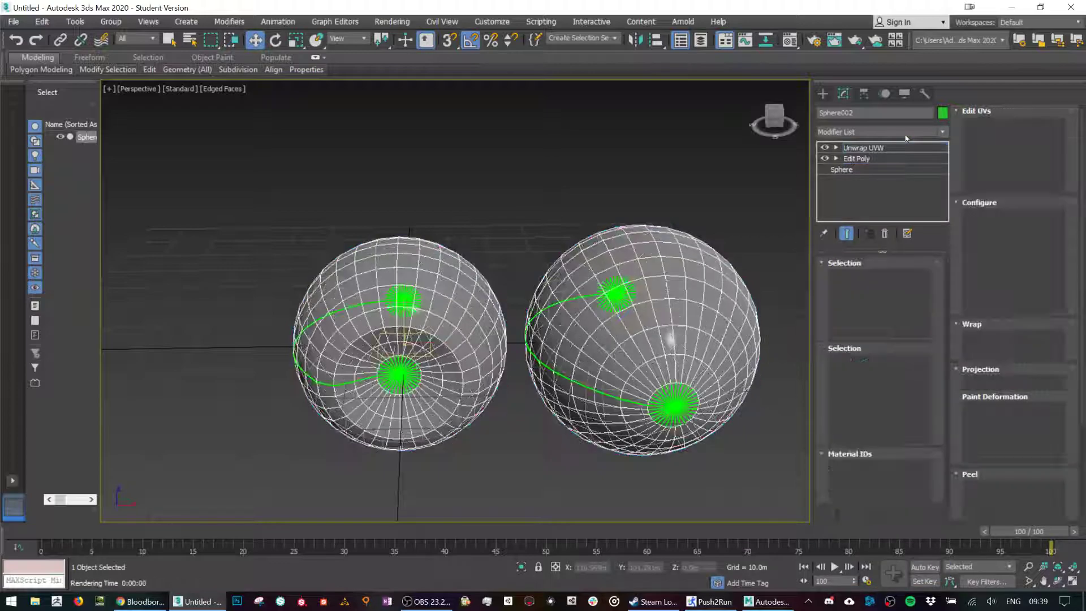
left_click(1010, 133)
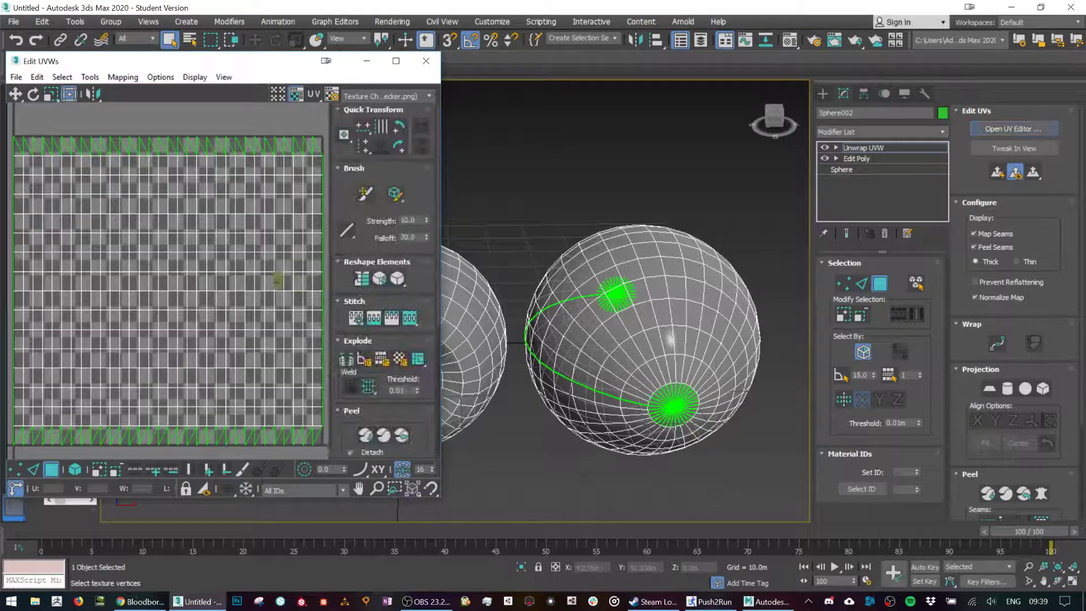
Close the UV editor and turn the edge loop around the green sphere's concave iris into a peel seam.
middle_click_drag(519, 265, 725, 343, "alt")
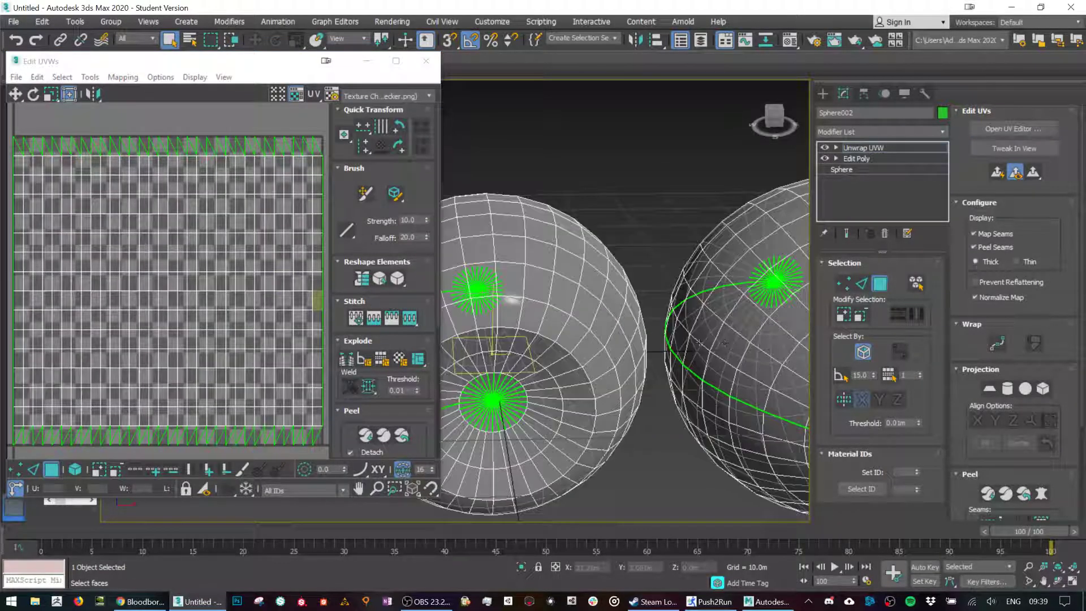
middle_click_drag(658, 358, 754, 348)
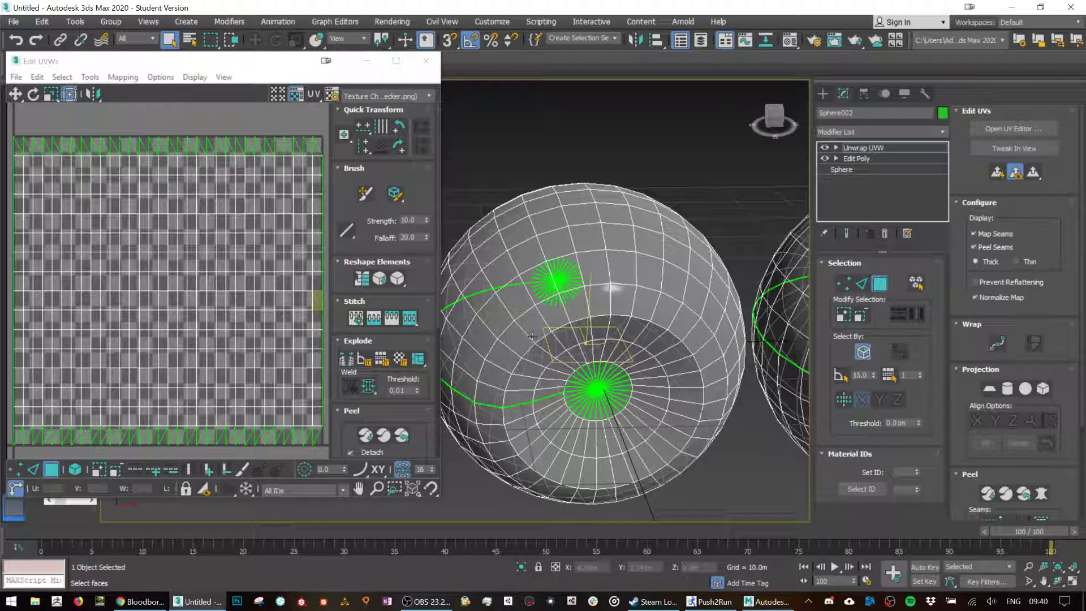
left_click(428, 61)
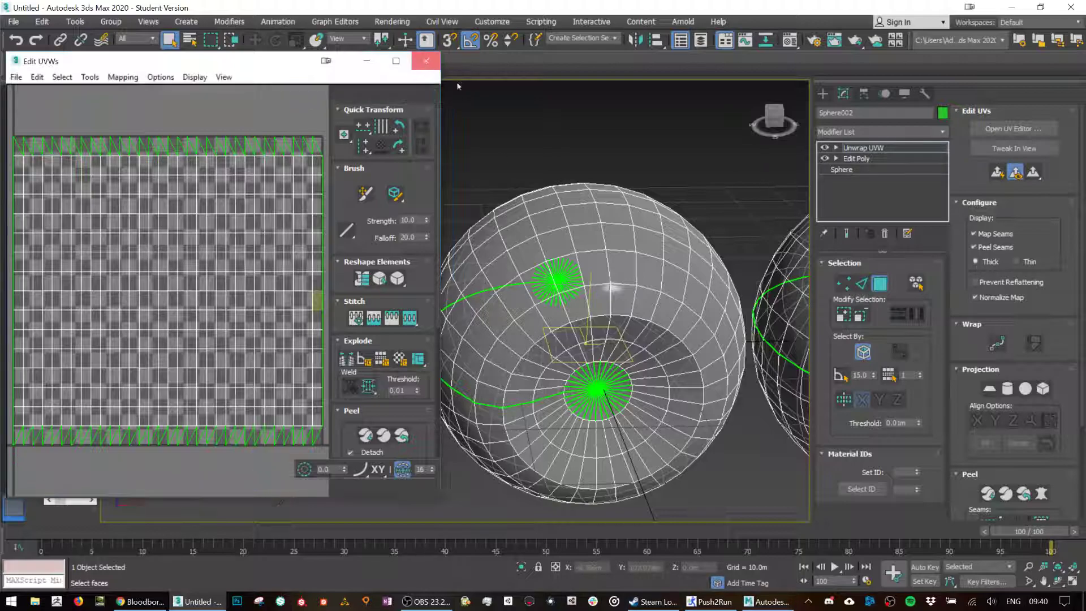
scroll(1019, 443, "down", 4)
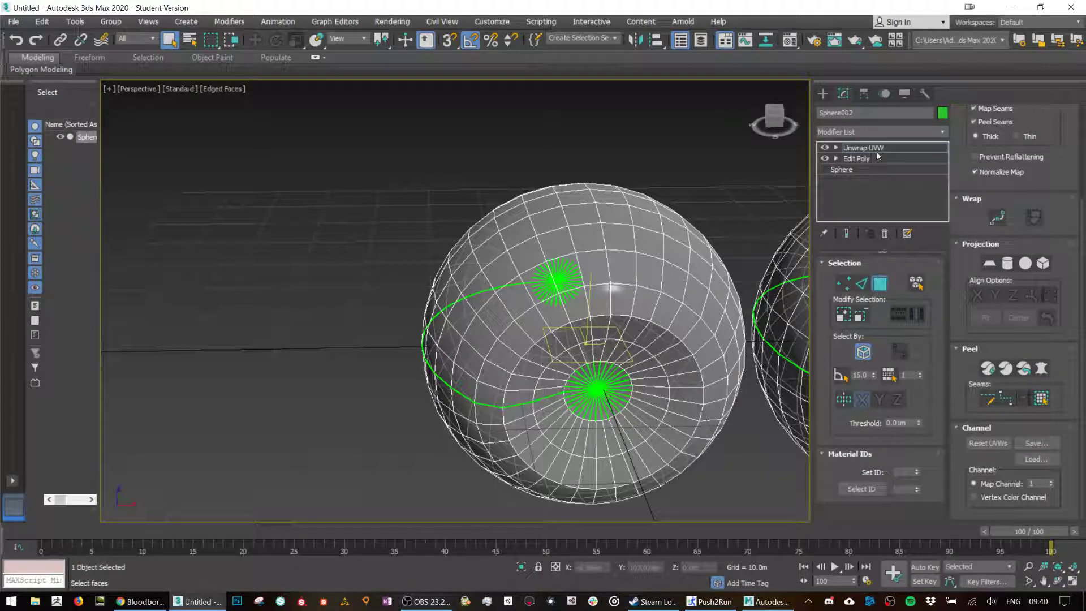
left_click(862, 283)
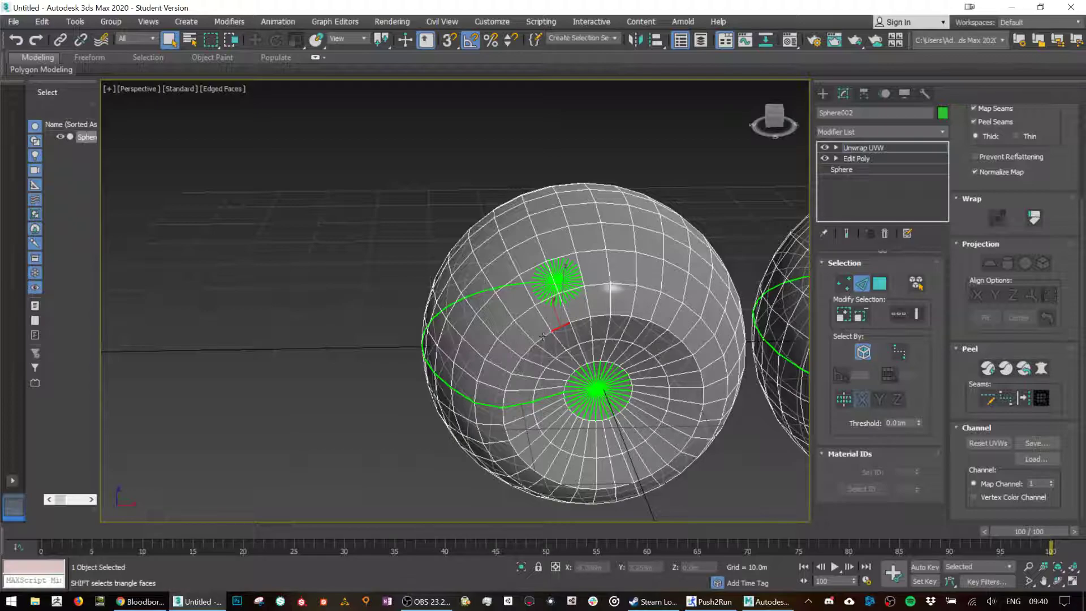
left_click(899, 314)
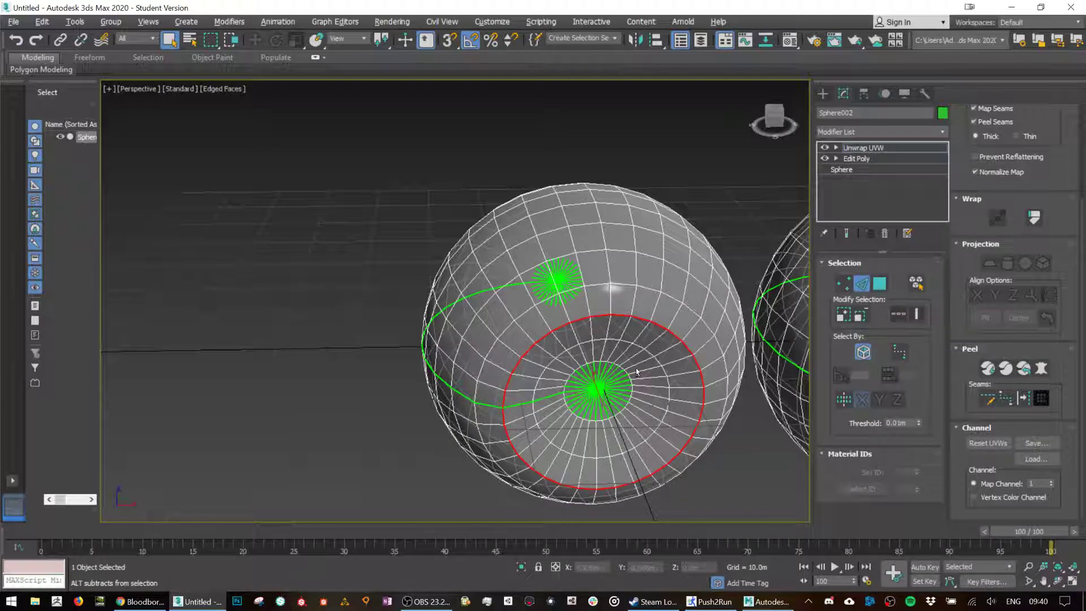
left_click(1025, 400)
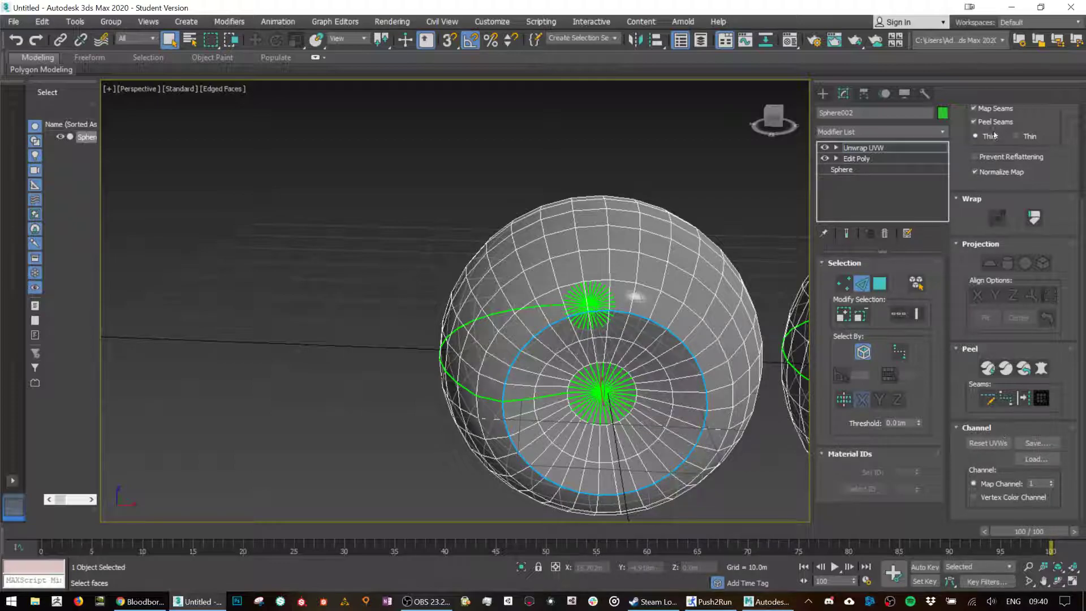
Hide the map seams and turn the vertical edge loop around the green sphere into a peel seam, excluding the edges inside the iris.
scroll(1022, 168, "up", 3)
left_click(974, 165)
middle_click_drag(566, 254, 620, 334, "alt")
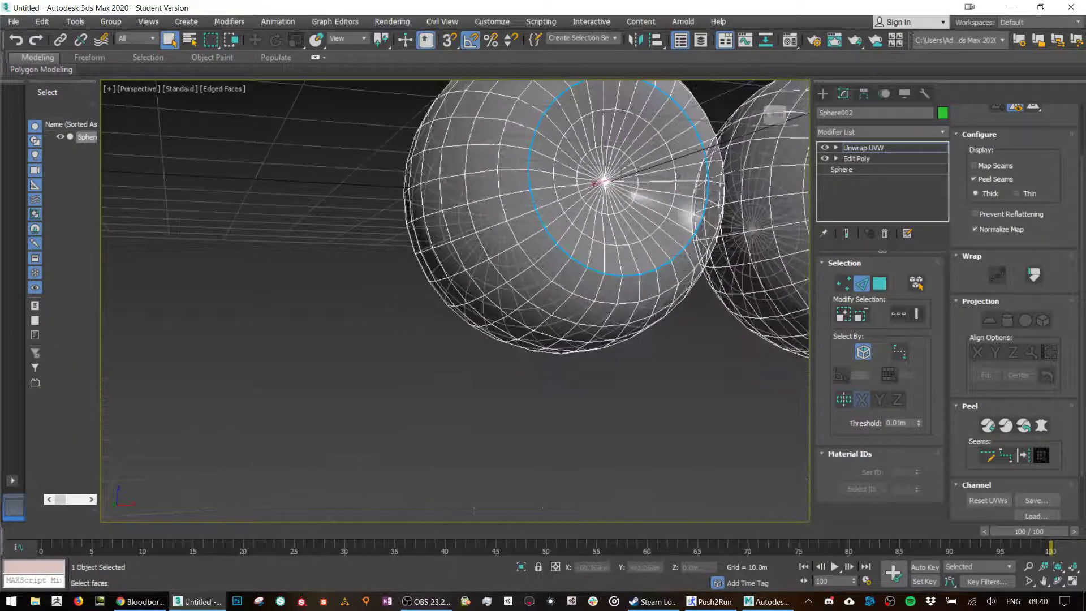
left_click(610, 313)
mouse_move(610, 313)
middle_mouse_down("alt")
mouse_move(566, 312)
mouse_move(611, 314)
middle_mouse_up("alt")
left_click(899, 314)
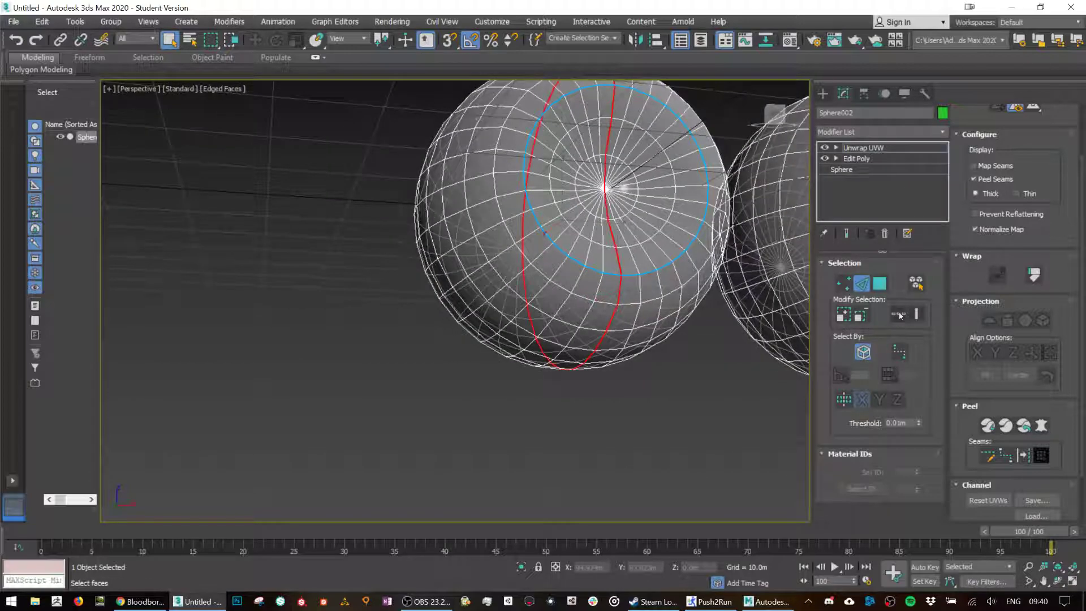
middle_click_drag(609, 189, 670, 195, "alt")
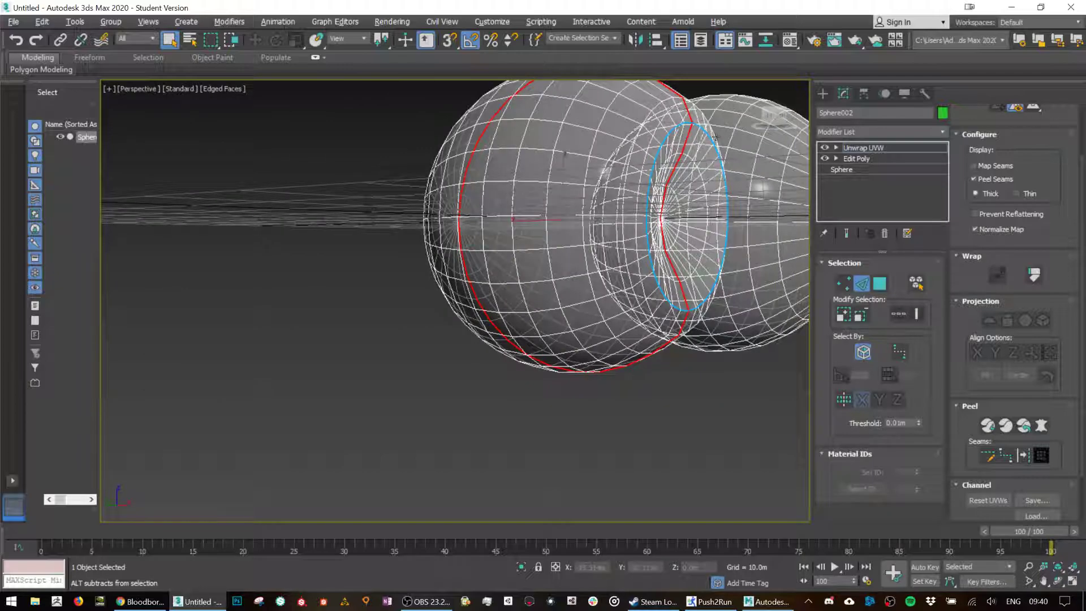
left_click(717, 237, "alt")
mouse_move(717, 237)
middle_mouse_down("alt")
mouse_move(628, 238)
mouse_move(712, 247)
middle_mouse_up("alt")
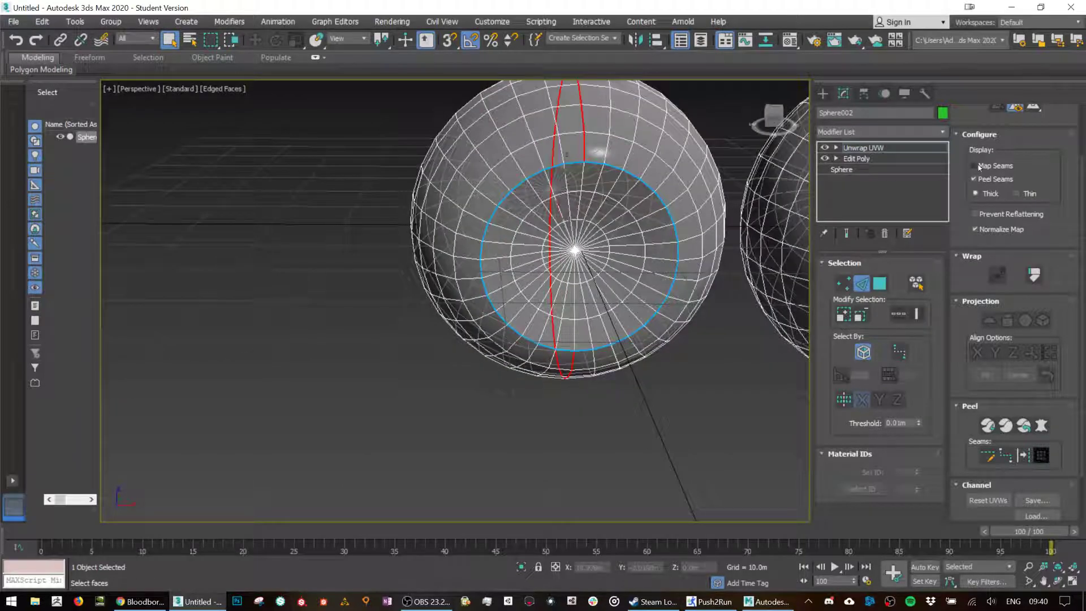
left_click(1024, 456)
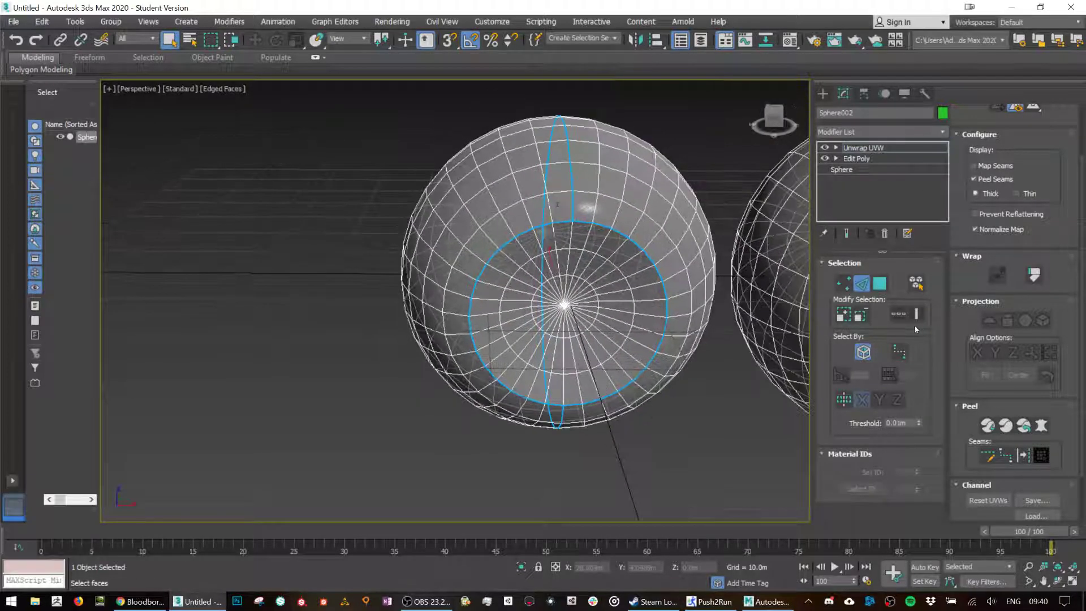
Select the eyeball half nearest the outer sphere up to its seams, then pelt, relax and commit its UVs.
left_click(863, 352)
left_click(879, 283)
left_click(636, 192)
left_click(565, 160)
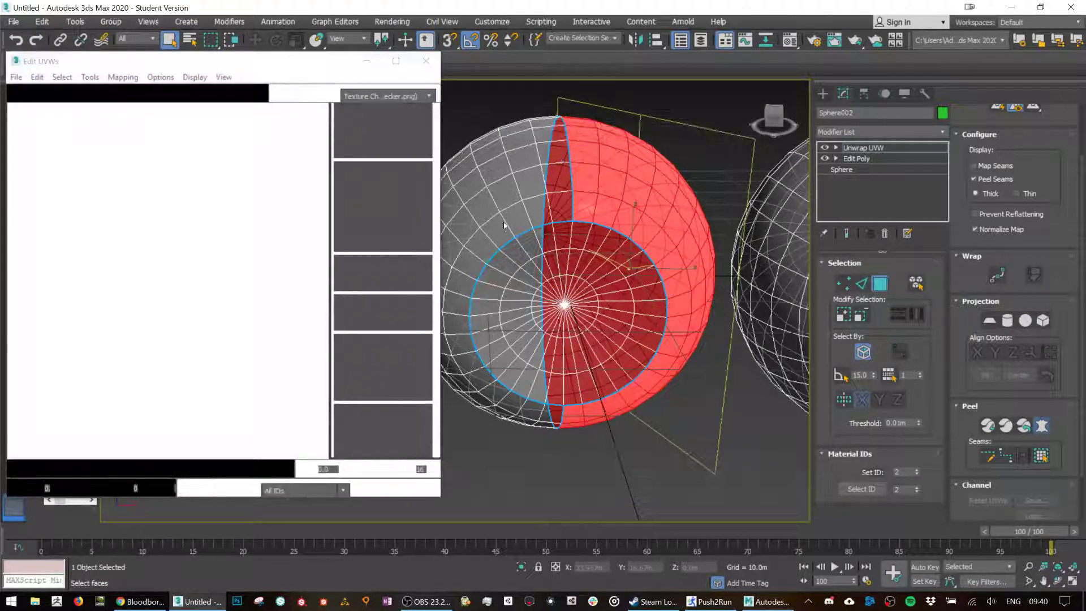
left_click(514, 170)
left_click(504, 232)
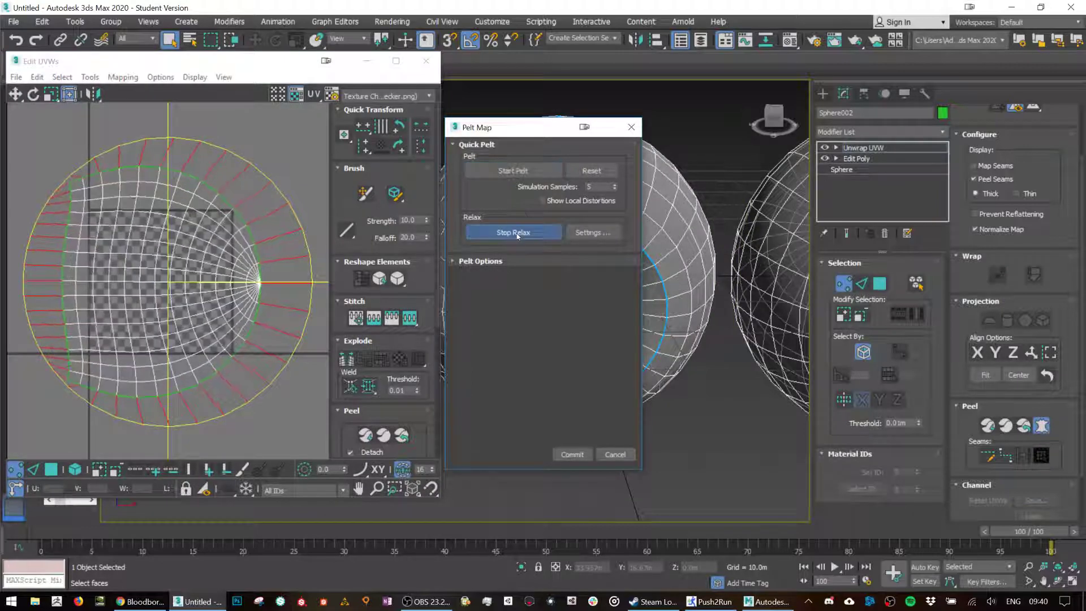
left_click(572, 454)
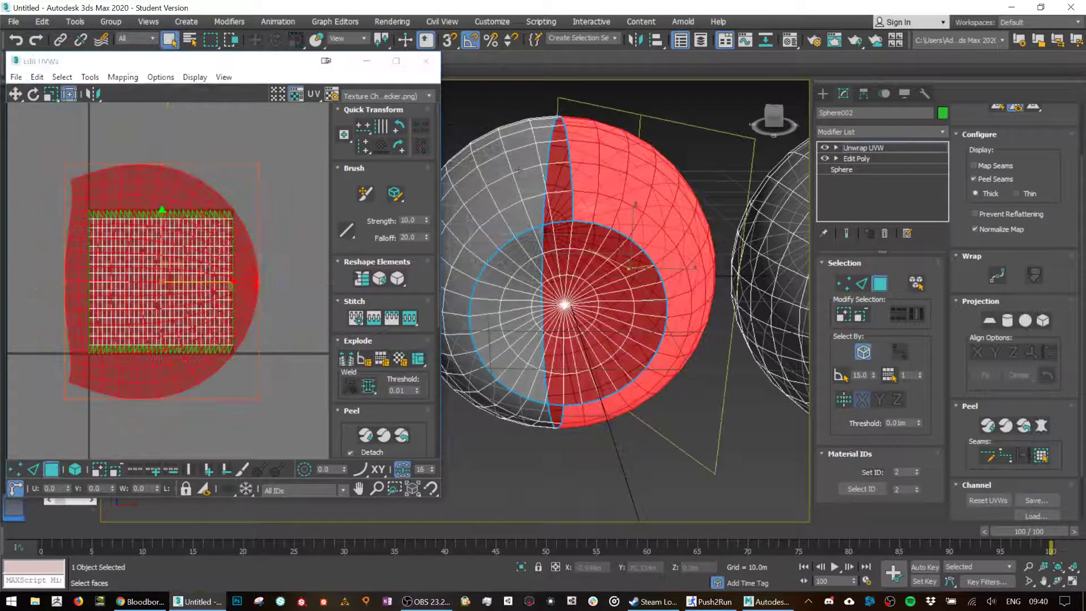
Select the opposite eyeball half up to its seams, then pelt, relax and commit its UVs.
left_click(524, 158)
left_click(1048, 456)
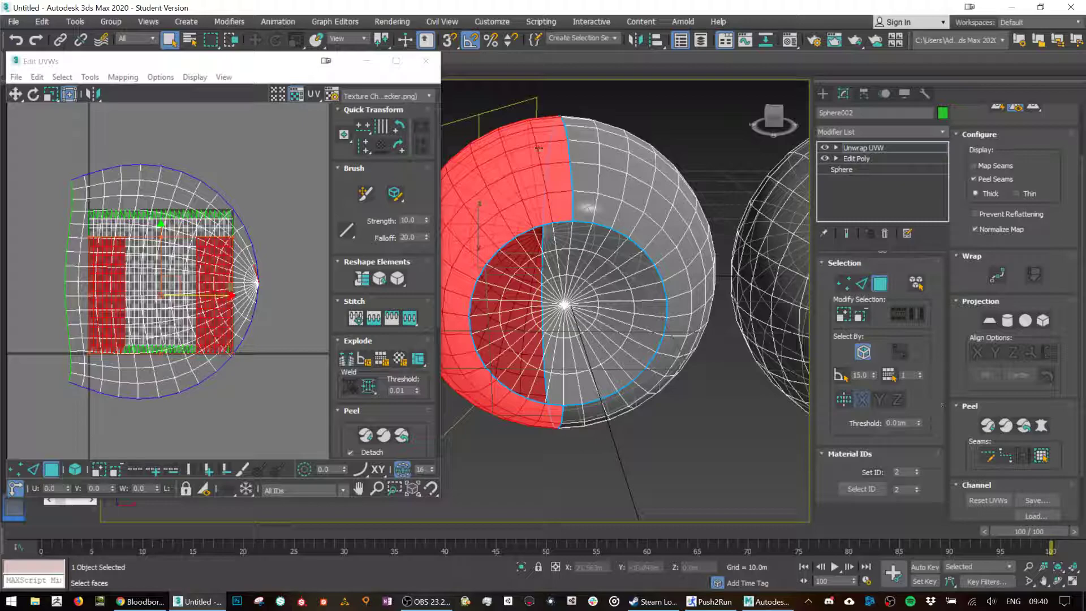
left_click(1042, 425)
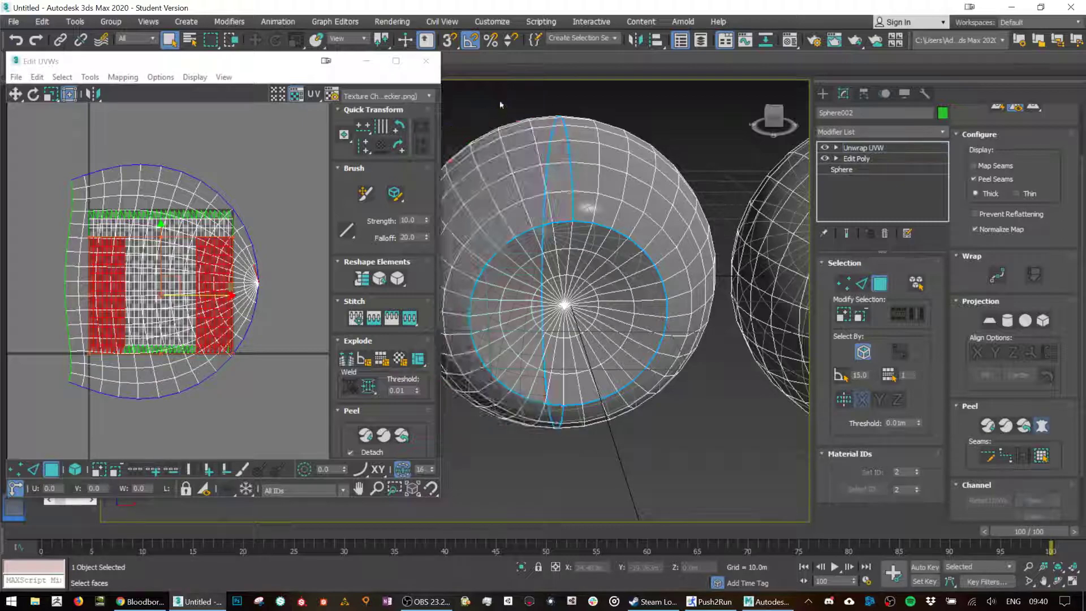
left_click(513, 170)
left_click(531, 235)
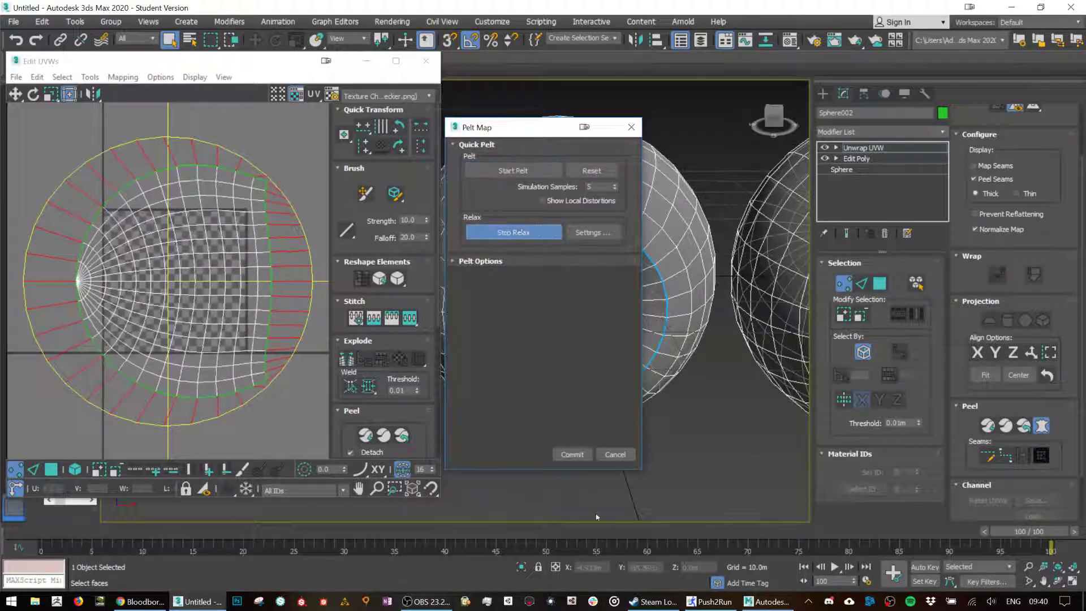
left_click(572, 455)
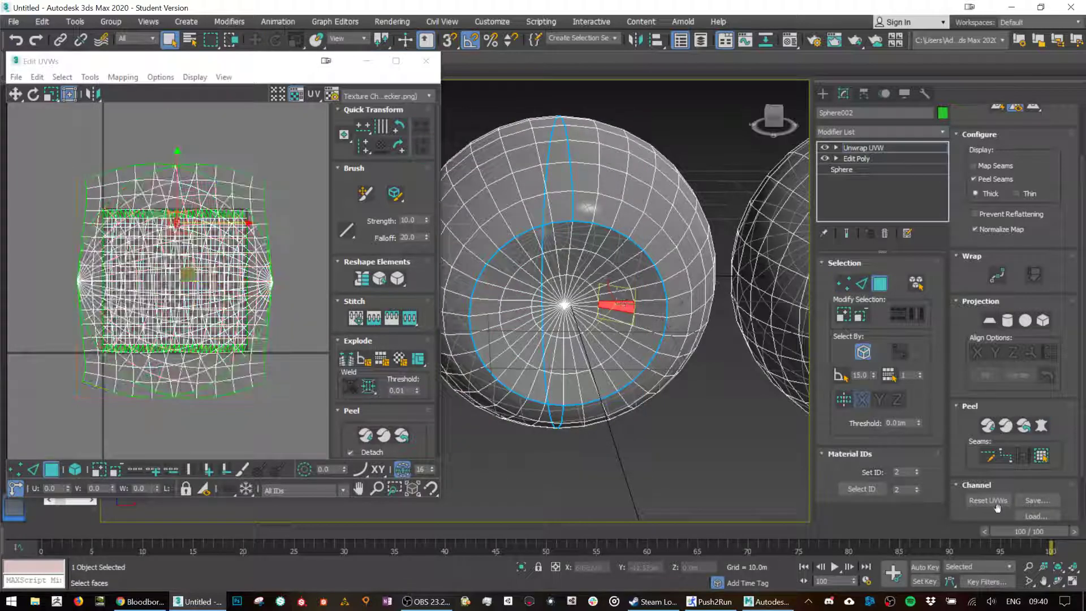
Expand the iris face selection to the seams, then pelt, relax and commit the iris UVs.
left_click(1042, 455)
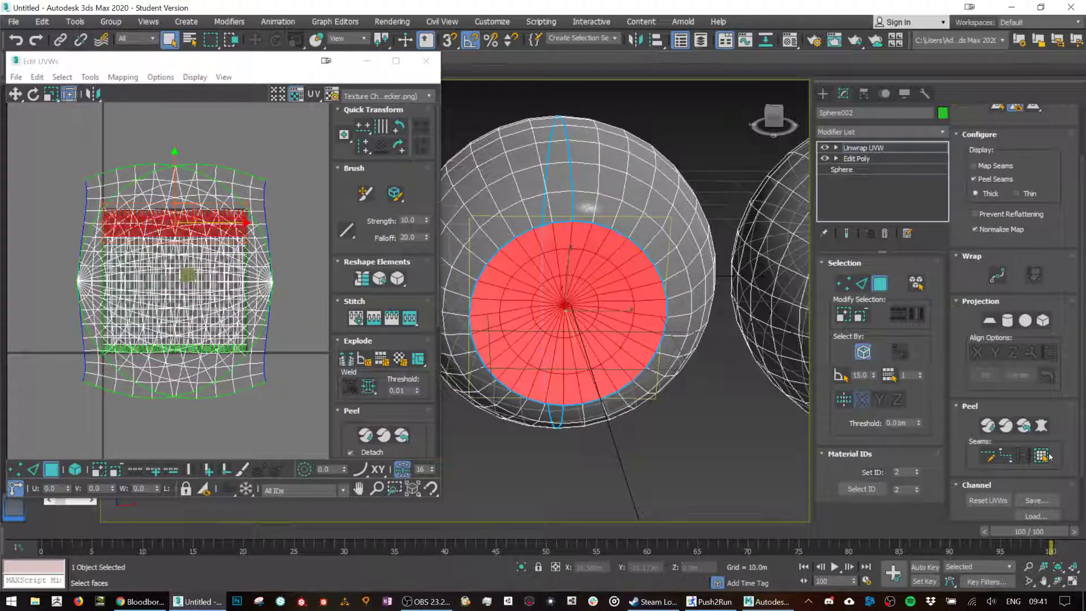
left_click(1042, 425)
left_click(534, 175)
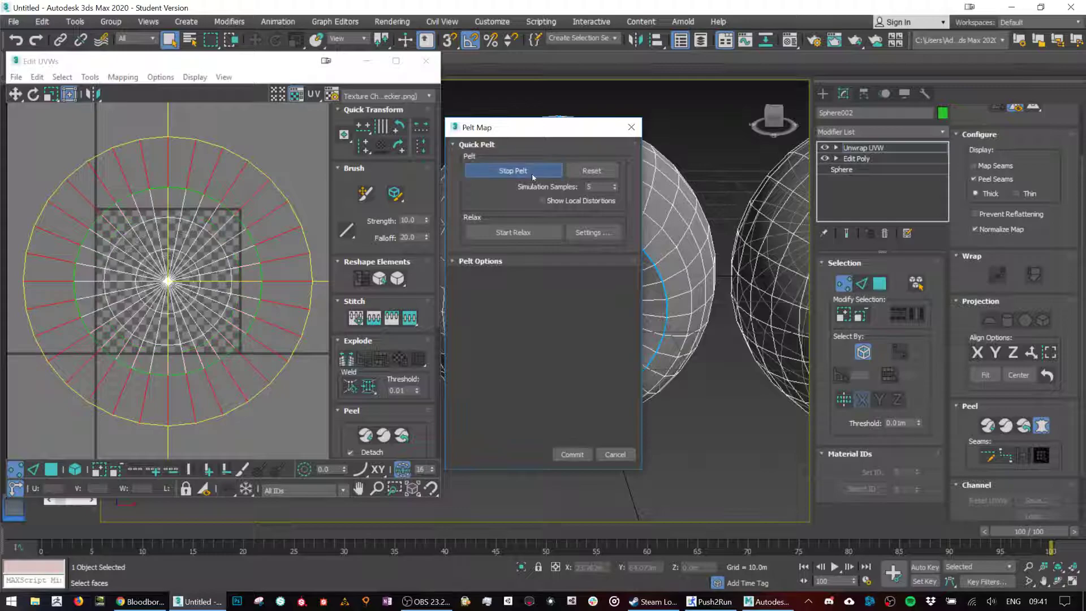
left_click(534, 232)
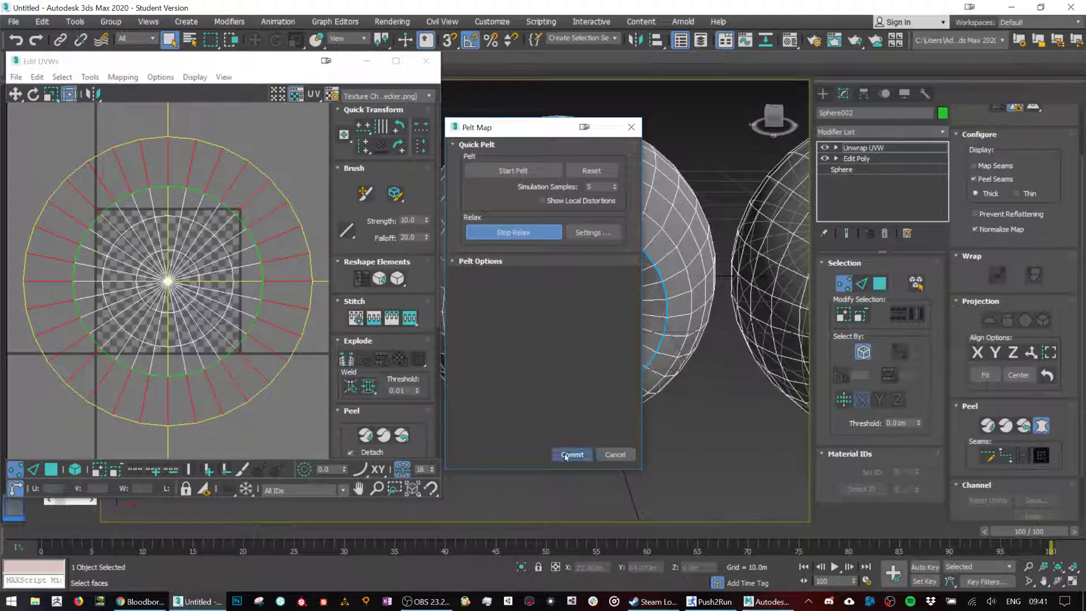
left_click(566, 455)
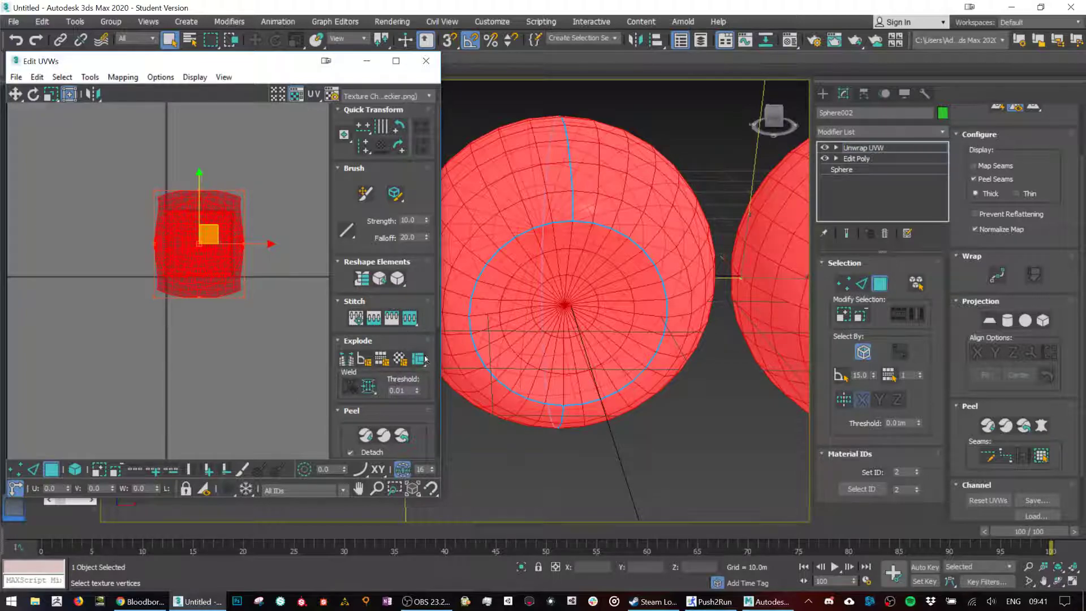
Pack all UV shells into the texture square with Rescale and Rotate enabled, and deselect them.
scroll(440, 328, "down", 4)
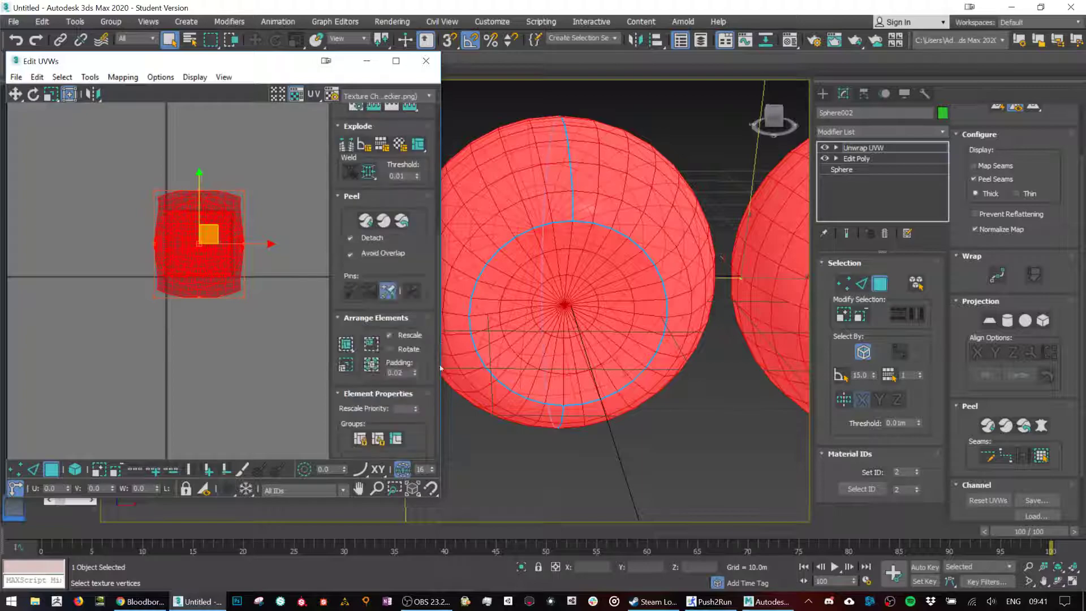
left_click(350, 350)
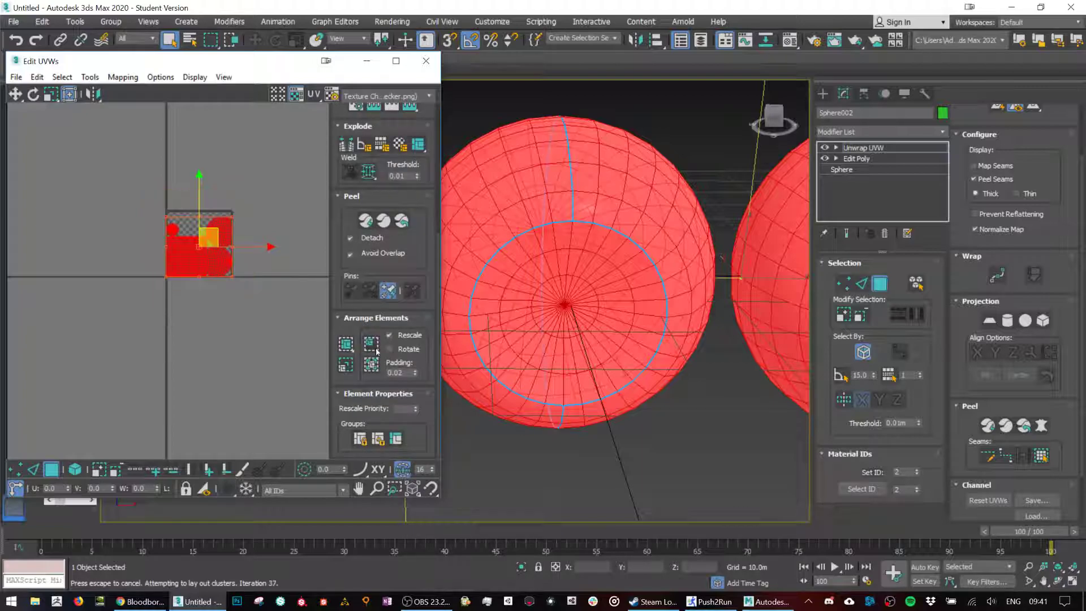
left_click(389, 349)
left_click(370, 345)
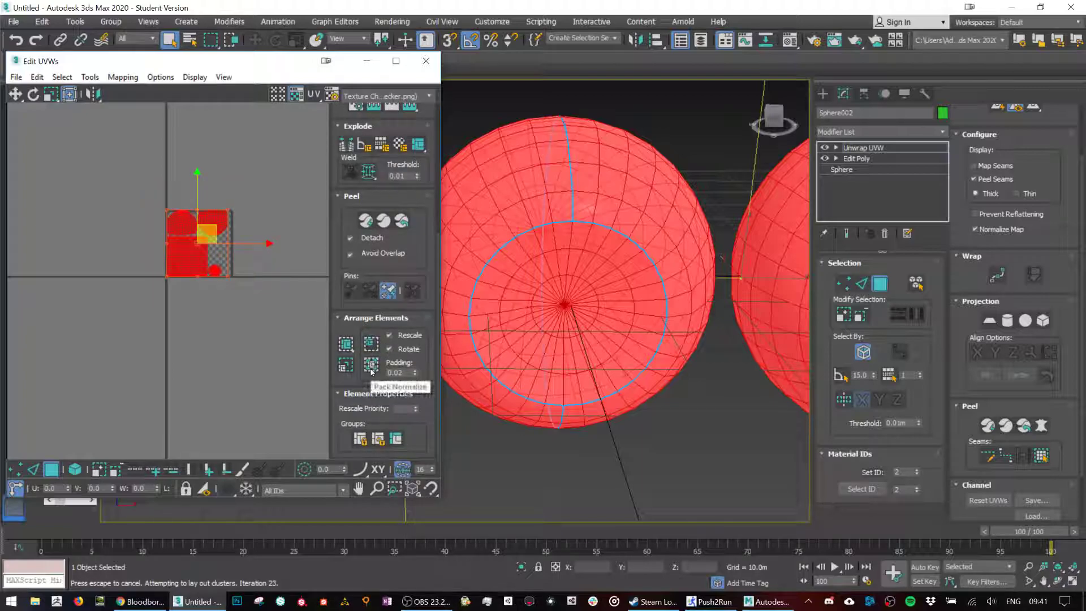
scroll(202, 194, "up", 4)
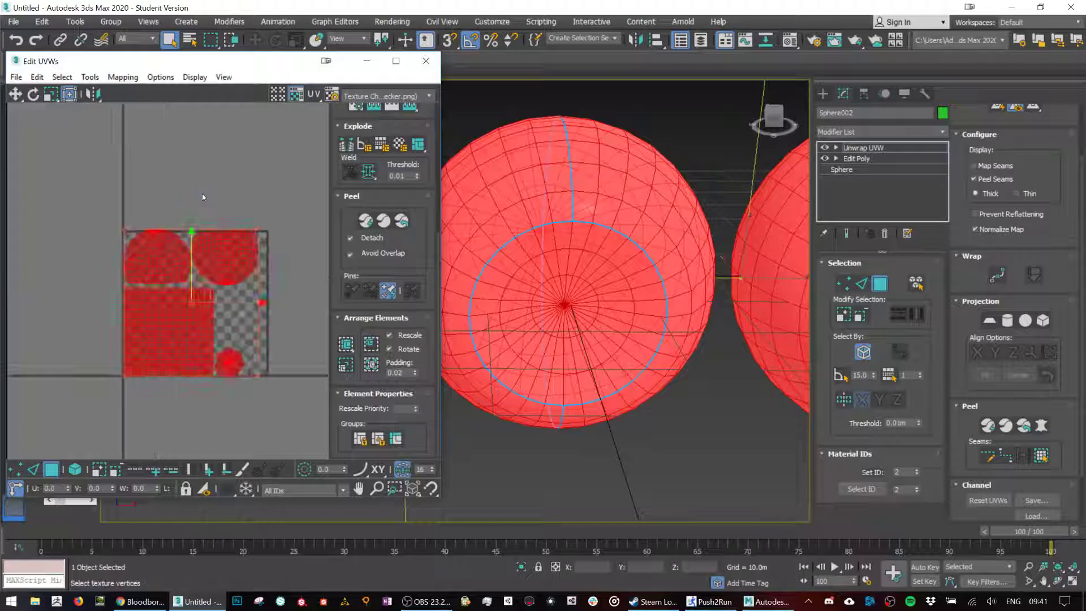
left_click(259, 216)
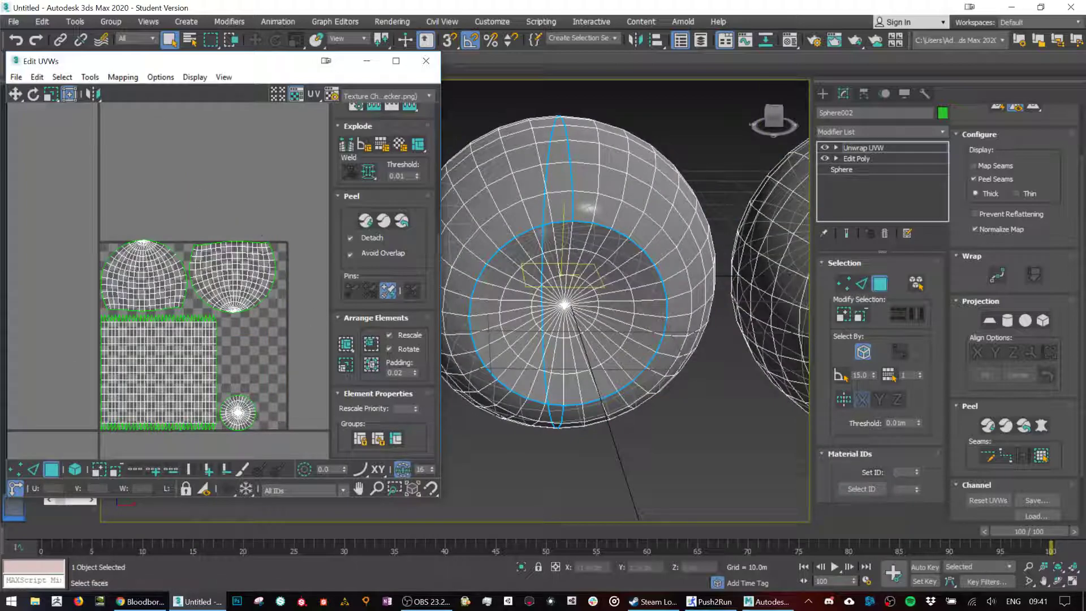
Select the whole outer sphere's UV shell, scale it down and move it just below the first eyeball half's shell.
left_click(783, 265)
middle_click_drag(783, 265, 557, 239)
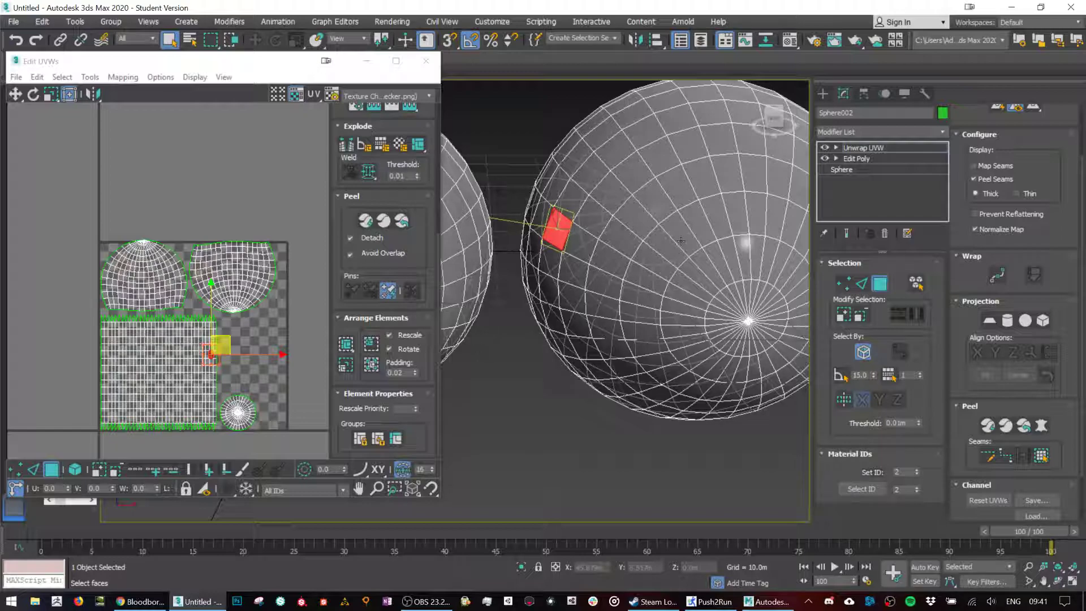
left_click(1041, 456)
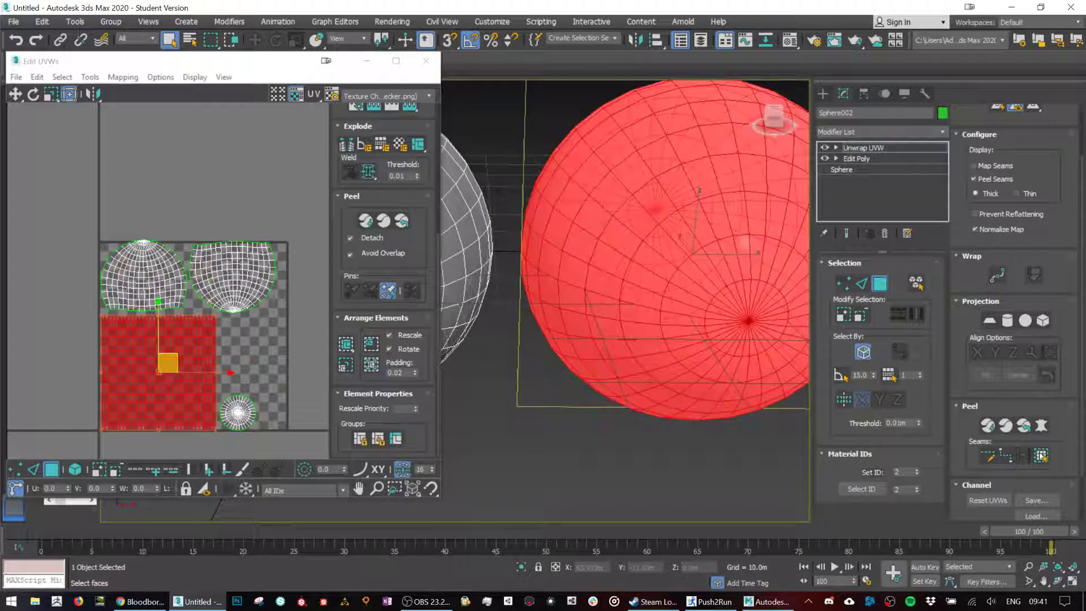
left_click(169, 367)
key("r")
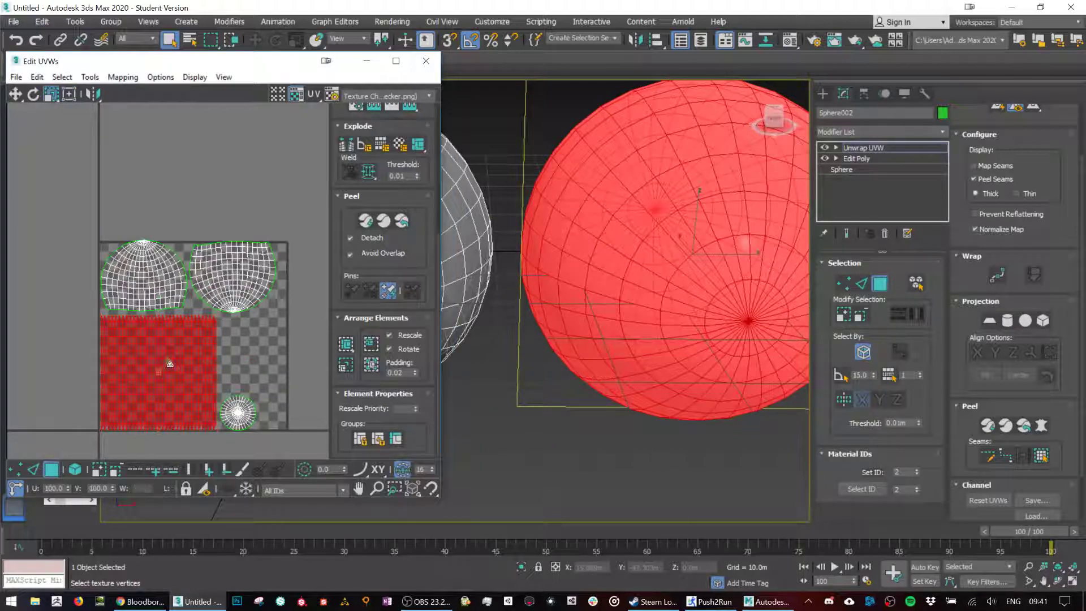
left_click_drag(169, 366, 156, 413)
key("w")
left_click_drag(172, 363, 157, 346)
Enlarge the round iris UV shell so it fills the free corner of the texture square.
left_click(224, 410)
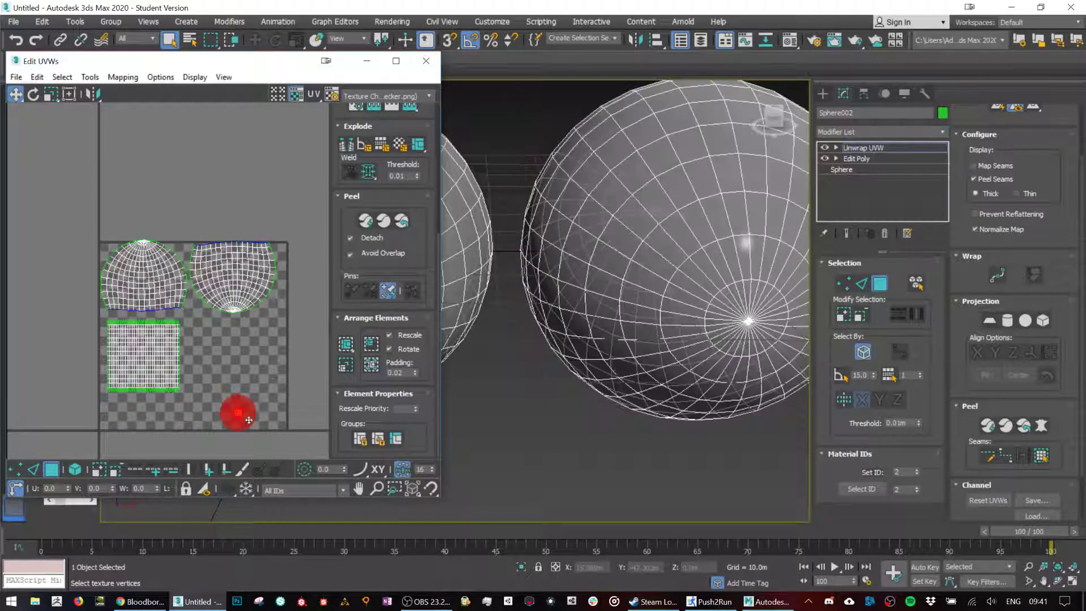
key("r")
left_click_drag(247, 420, 246, 374)
key("w")
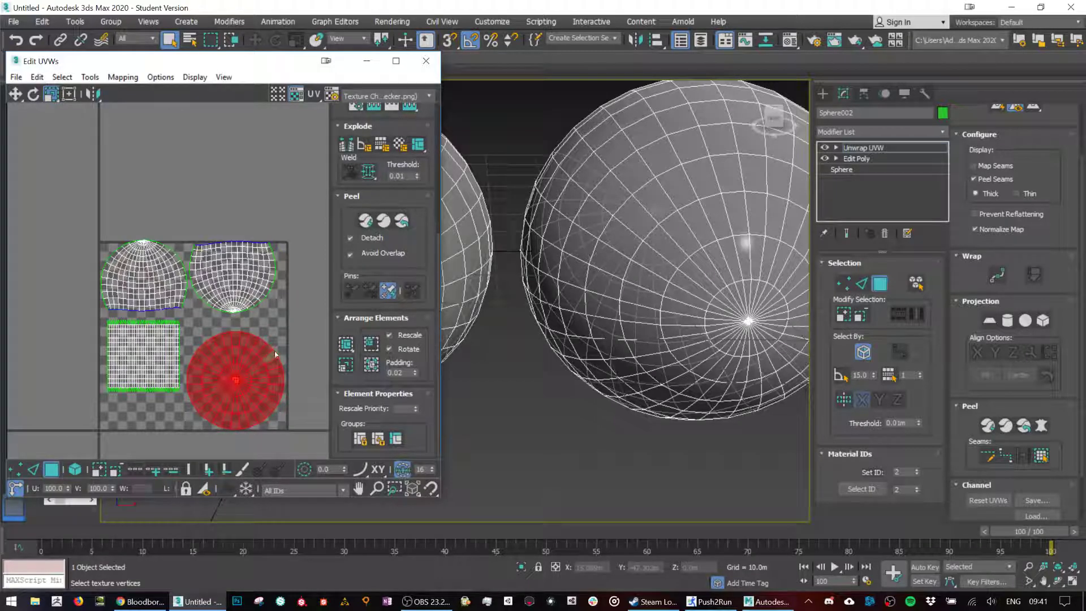
Close the UV editor and save the scene as Eyeballs in the Asset Design 2019-20 folder.
left_click(426, 61)
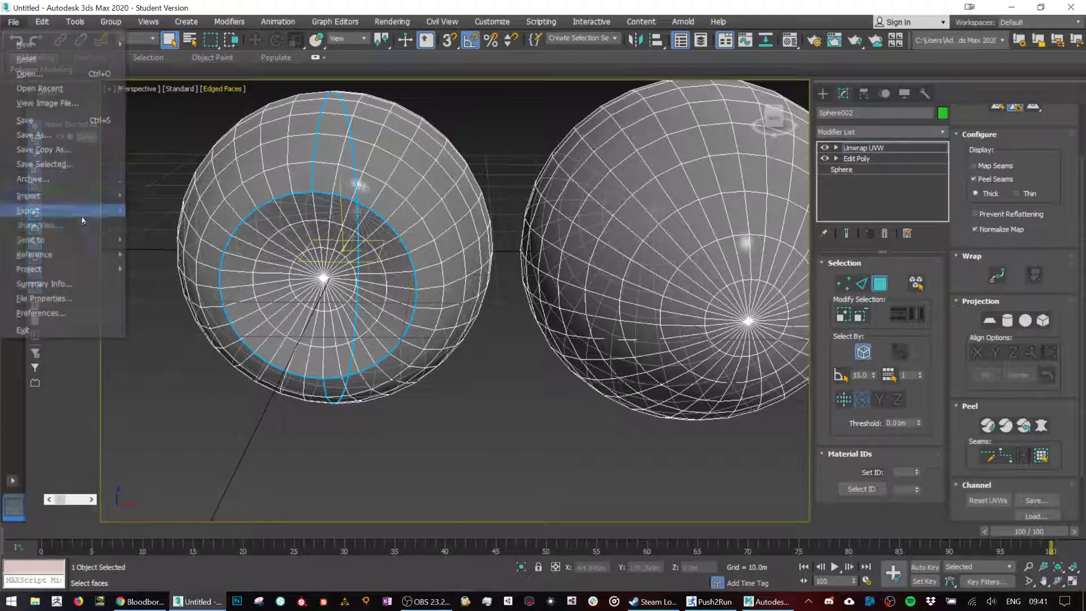
left_click(60, 121)
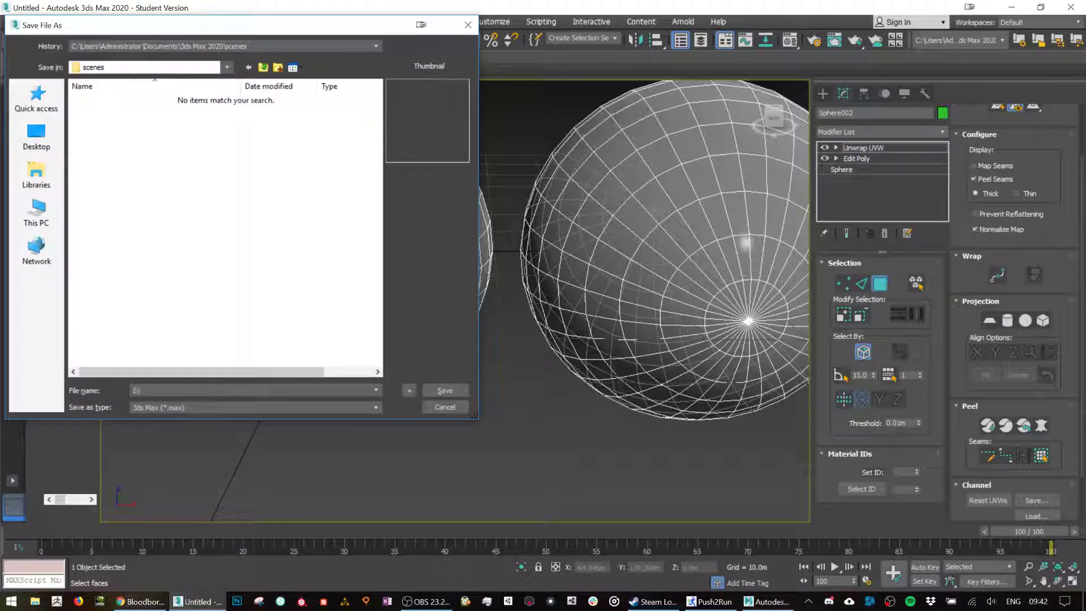
type("u")
left_click(36, 99)
left_click(151, 141)
key("End")
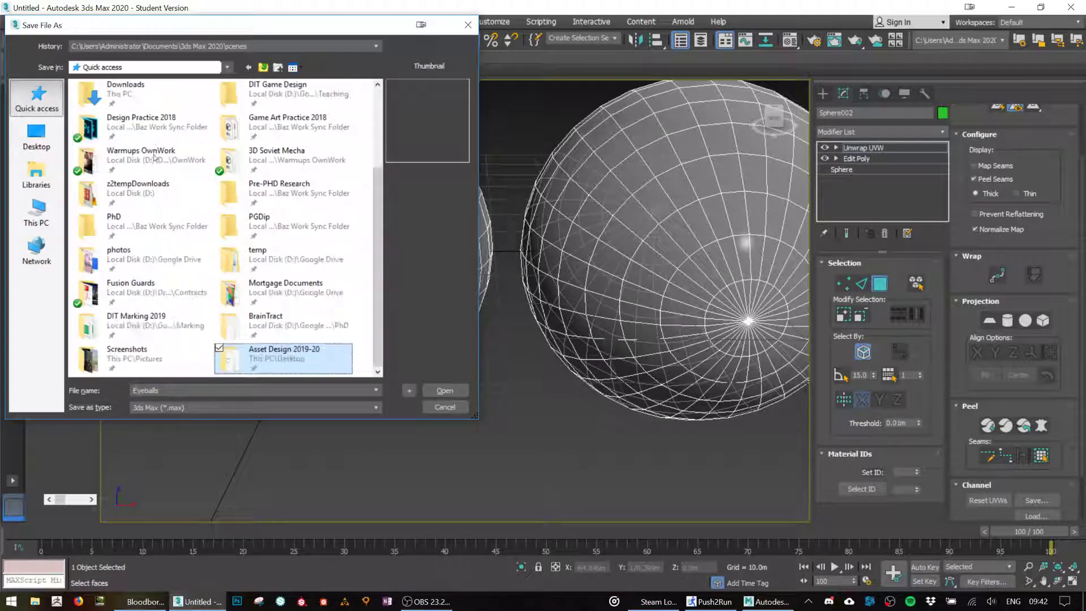
double_click(325, 366)
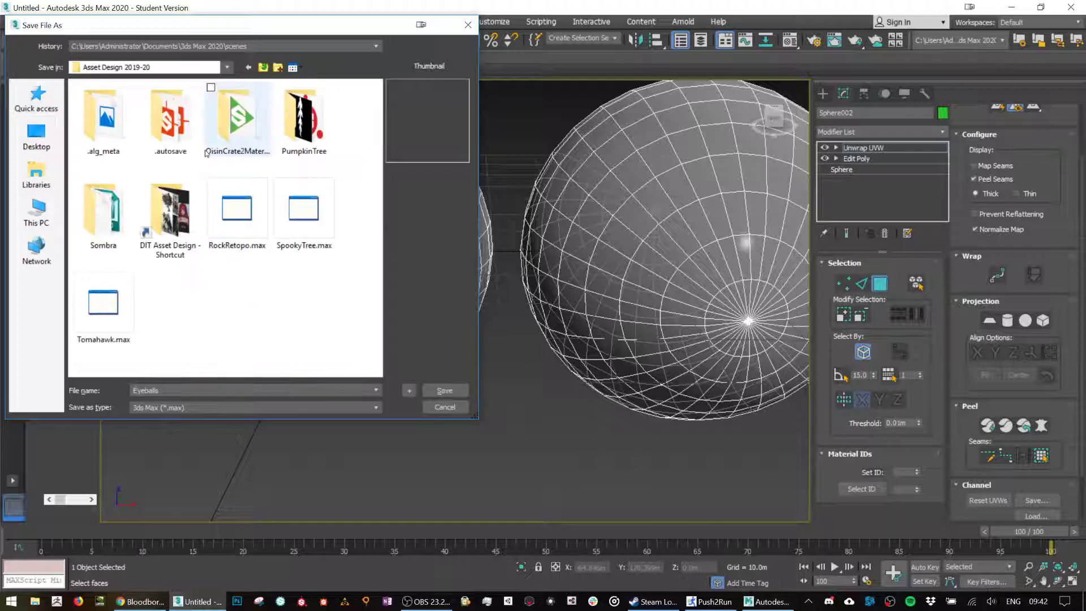
left_click(444, 390)
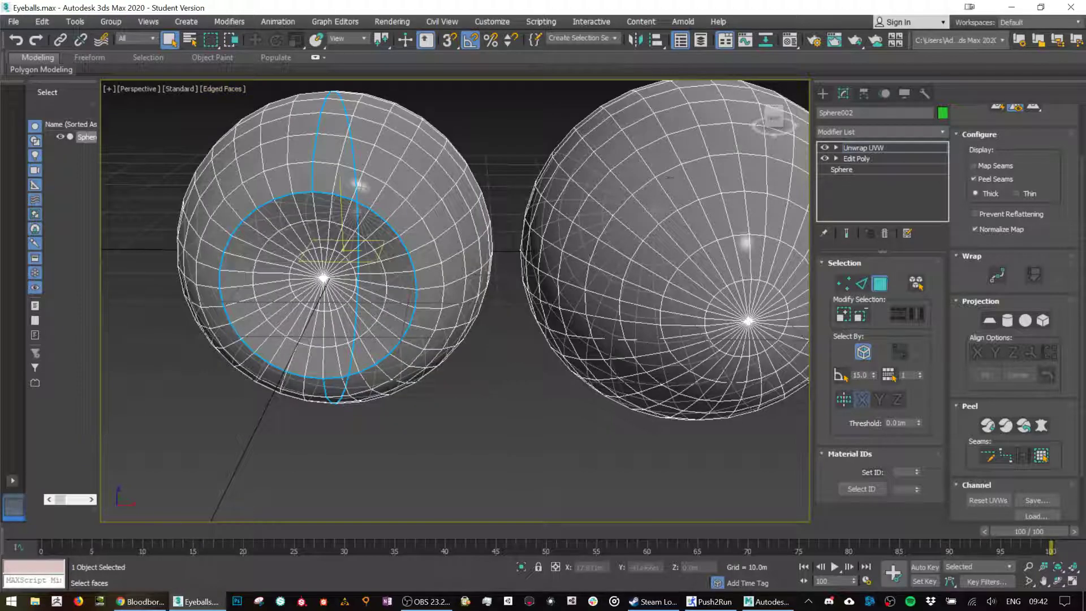
Assign the opaque first sample material to the two-sphere eye object, keeping the object selected.
left_click(823, 93)
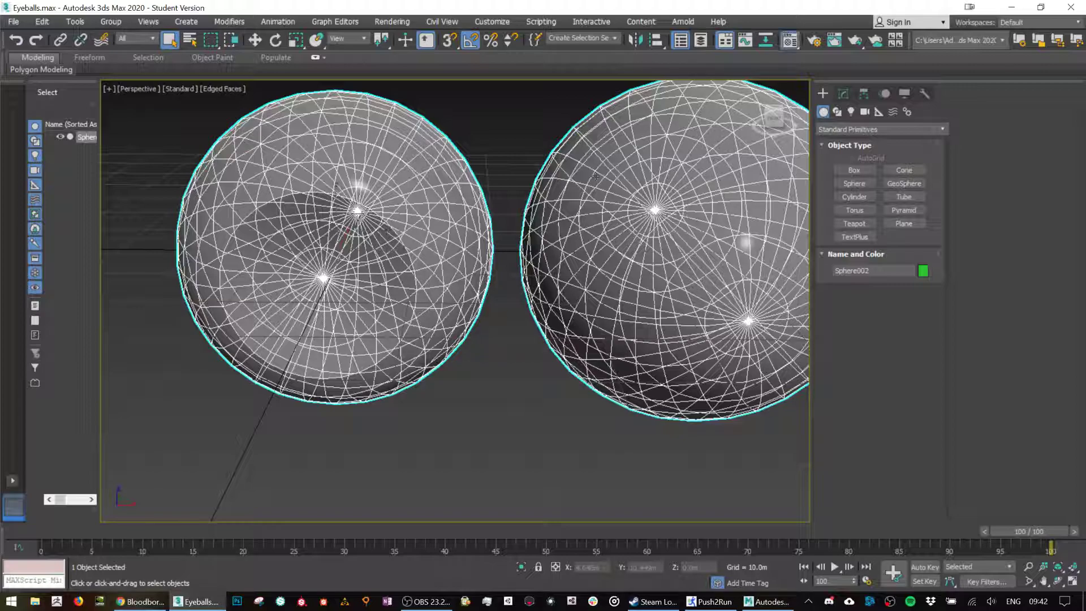
left_click(791, 39)
left_click_drag(659, 164, 422, 298)
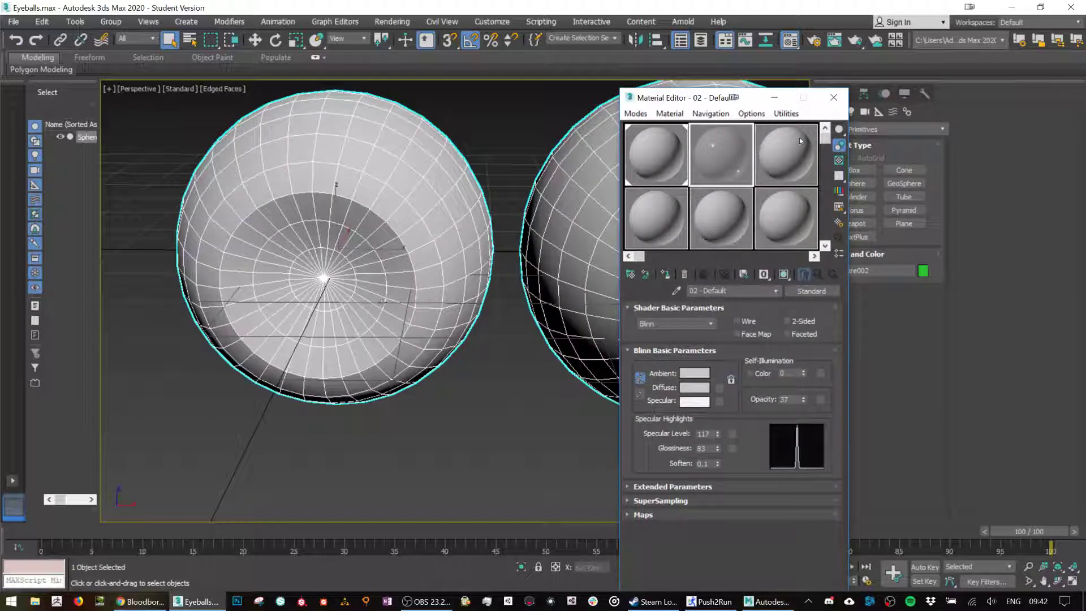
left_click(834, 98)
left_click(480, 356)
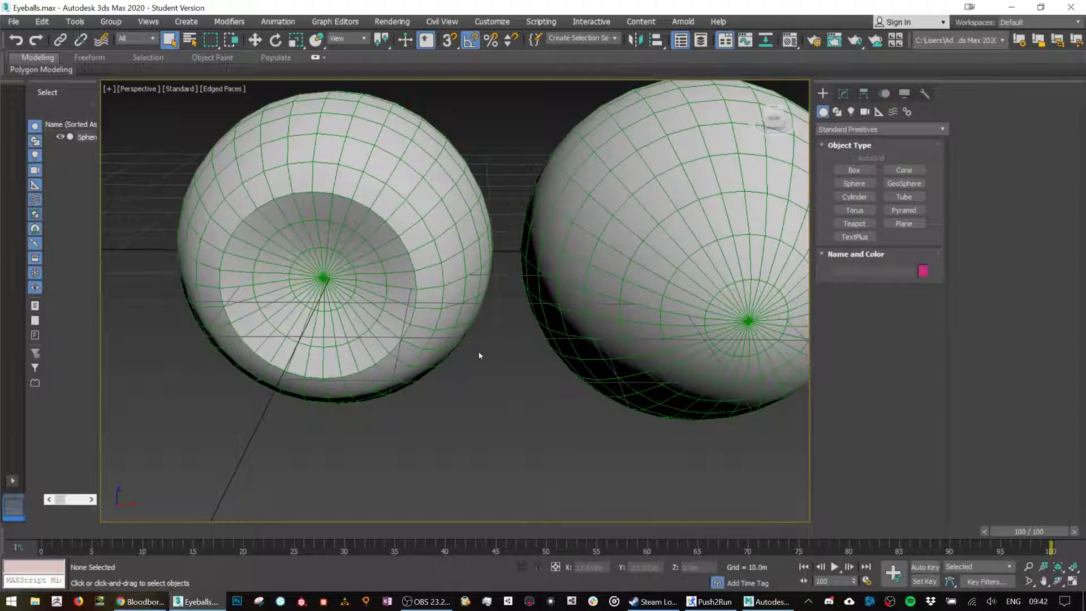
left_click(385, 238)
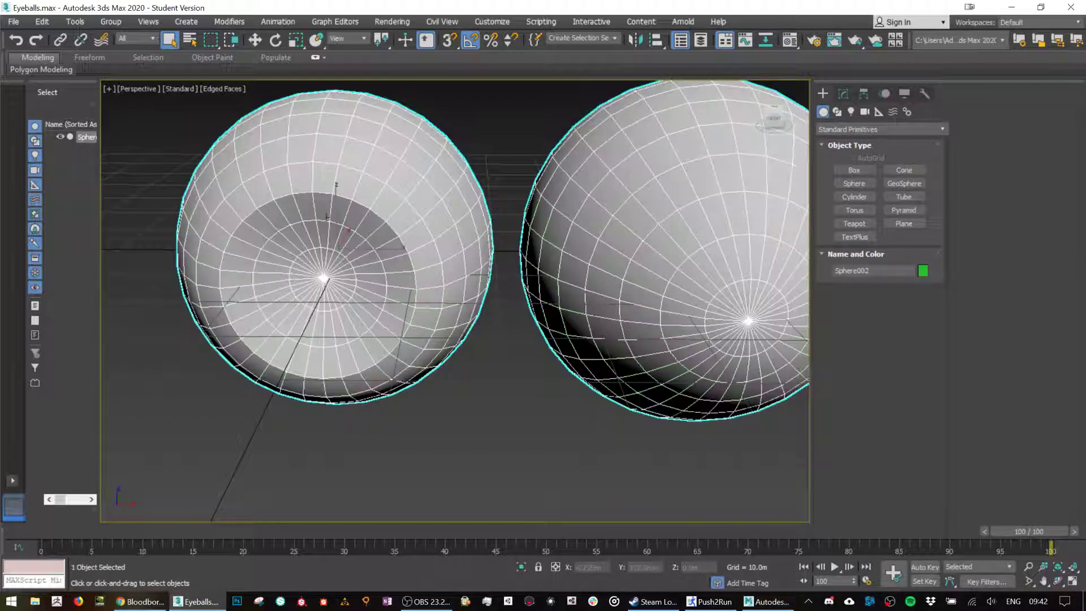
Export the selected eye object as Eyeballs in FBX format to the Asset Design 2019-20 folder.
left_click(14, 21)
mouse_move(57, 211)
left_click(182, 224)
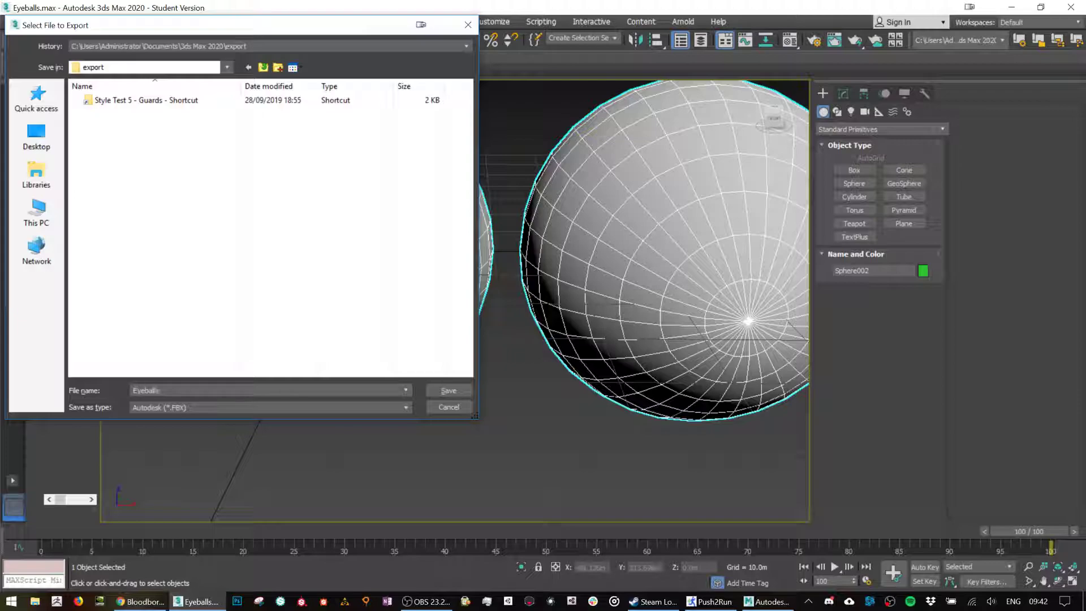
left_click(37, 98)
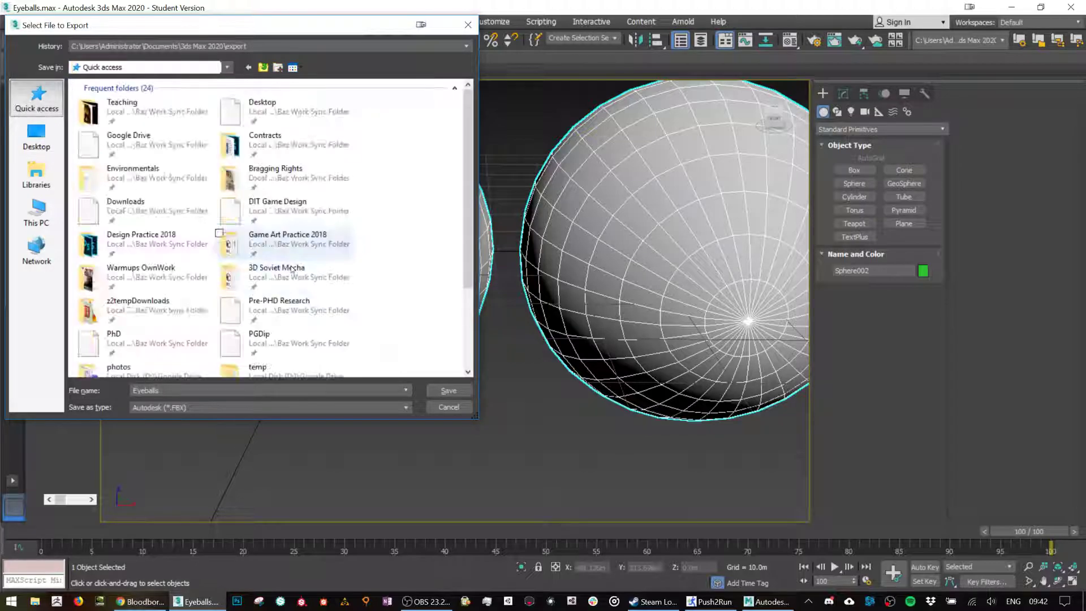
scroll(220, 204, "down", 3)
left_click(321, 358)
double_click(321, 358)
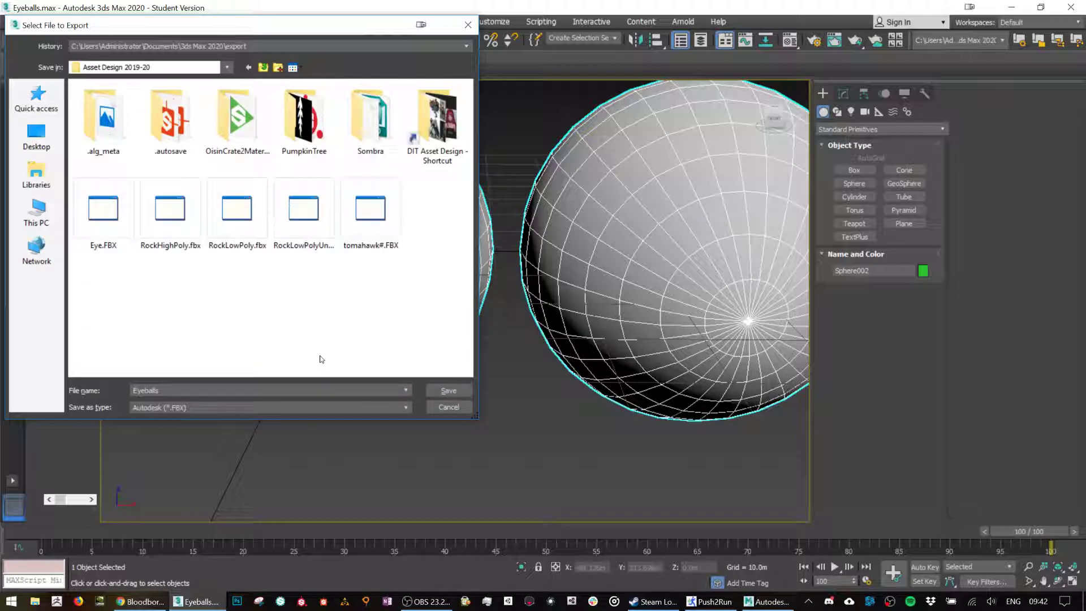
left_click(446, 393)
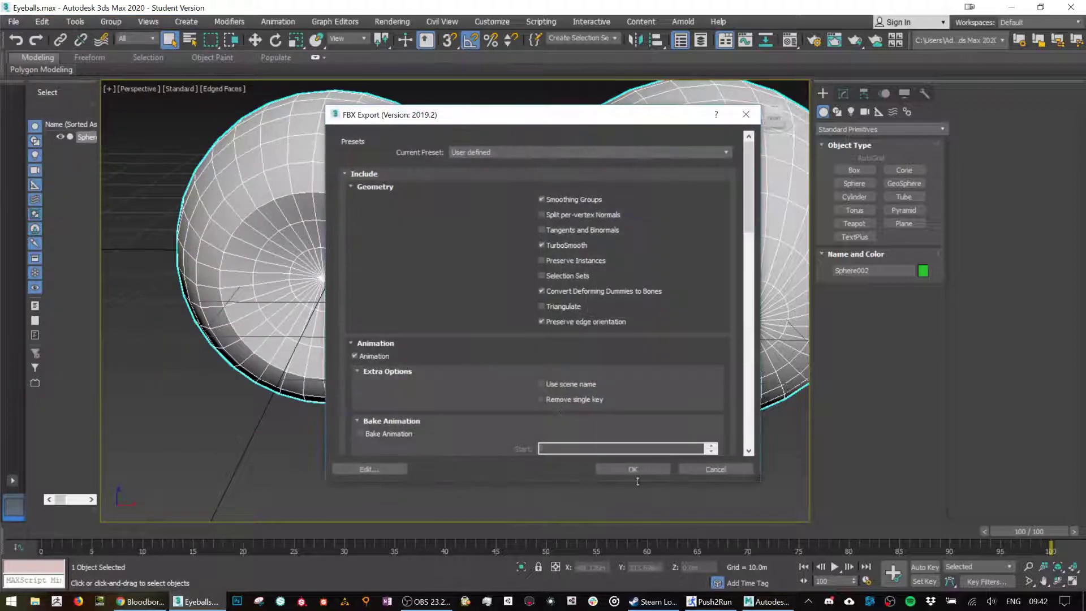
left_click(633, 469)
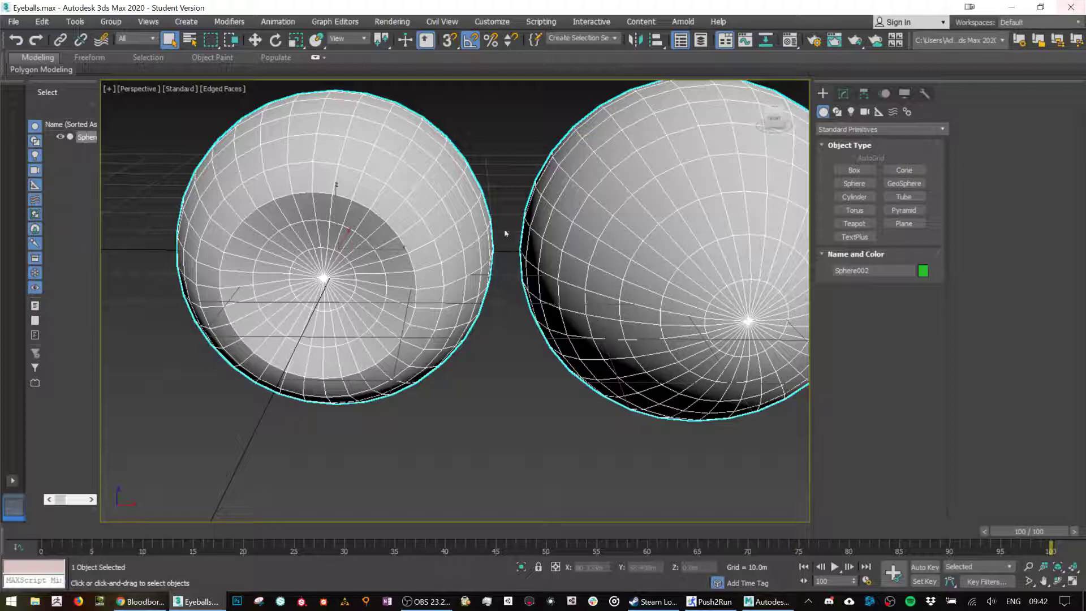
Add an Edit Poly modifier above Unwrap UVW on the eye object.
scroll(508, 232, "down", 8)
scroll(525, 215, "up", 6)
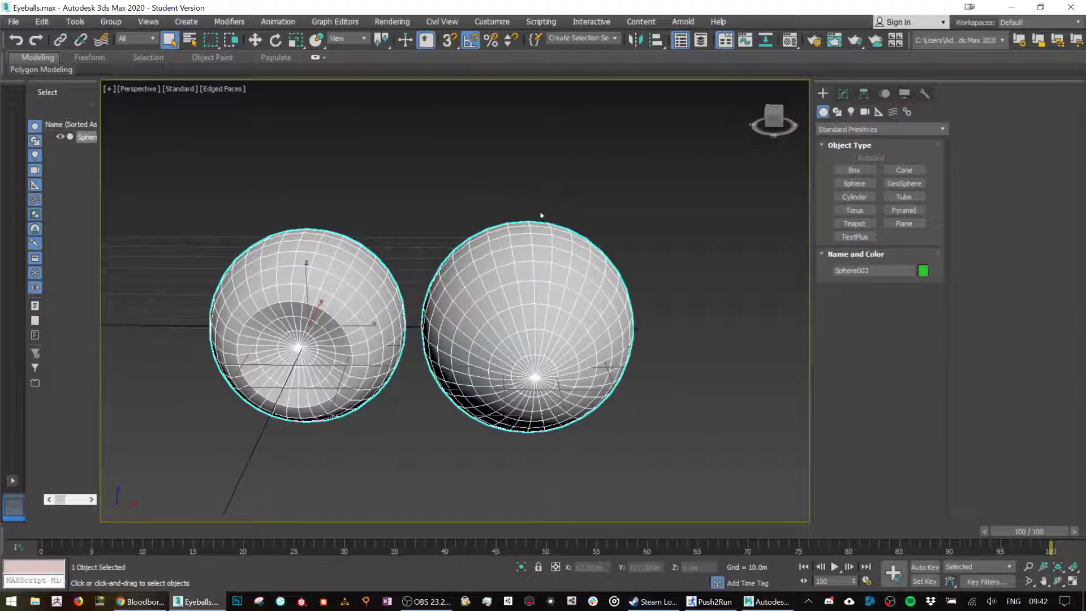
key("w")
mouse_move(509, 292)
middle_mouse_down("alt")
mouse_move(497, 353)
mouse_move(475, 343)
middle_mouse_up("alt")
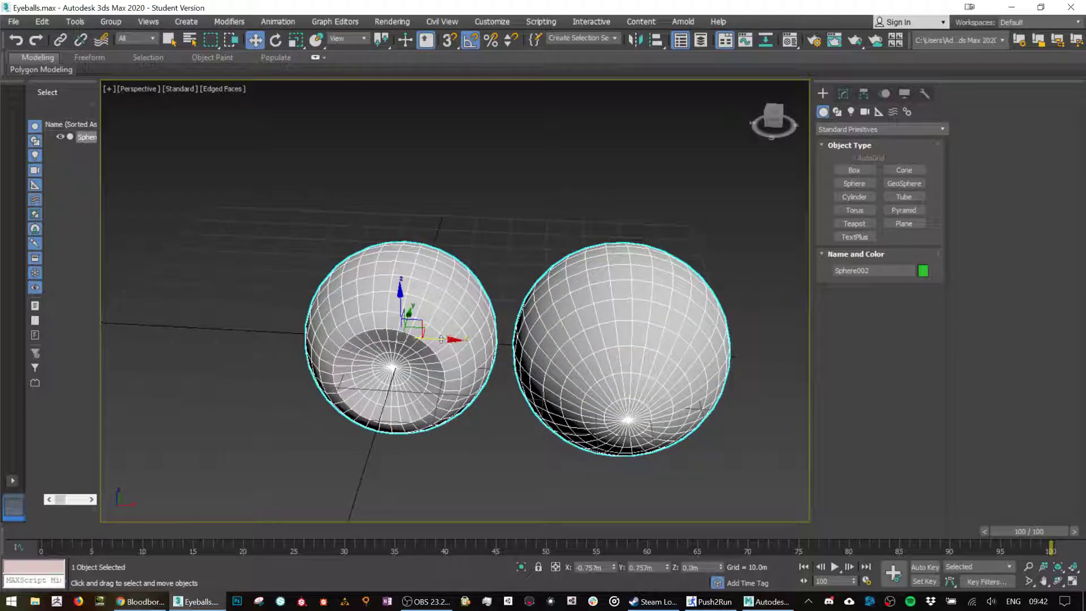
left_click(844, 93)
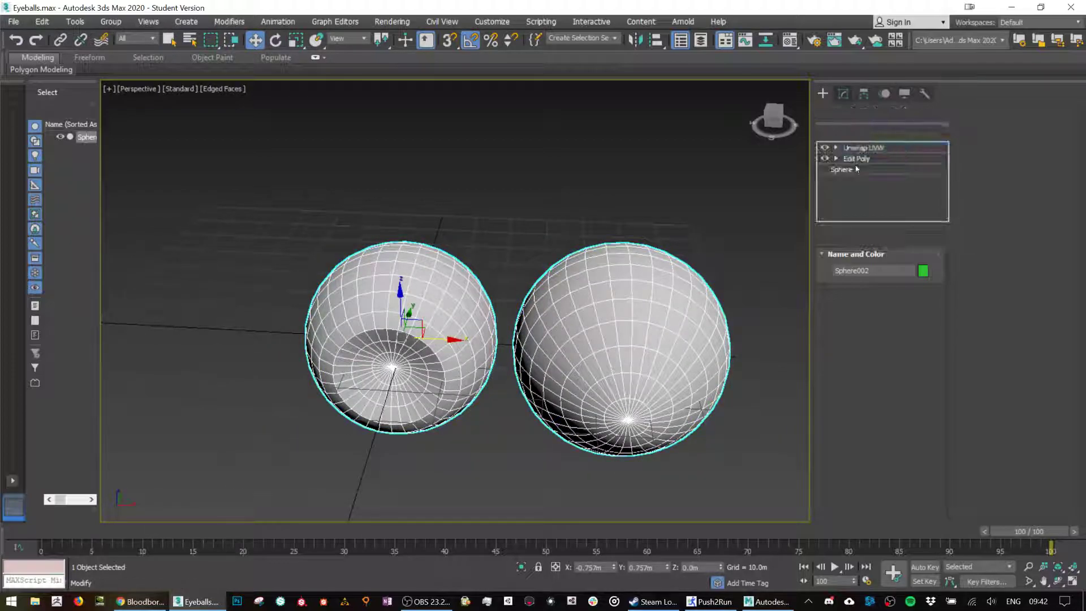
left_click(865, 130)
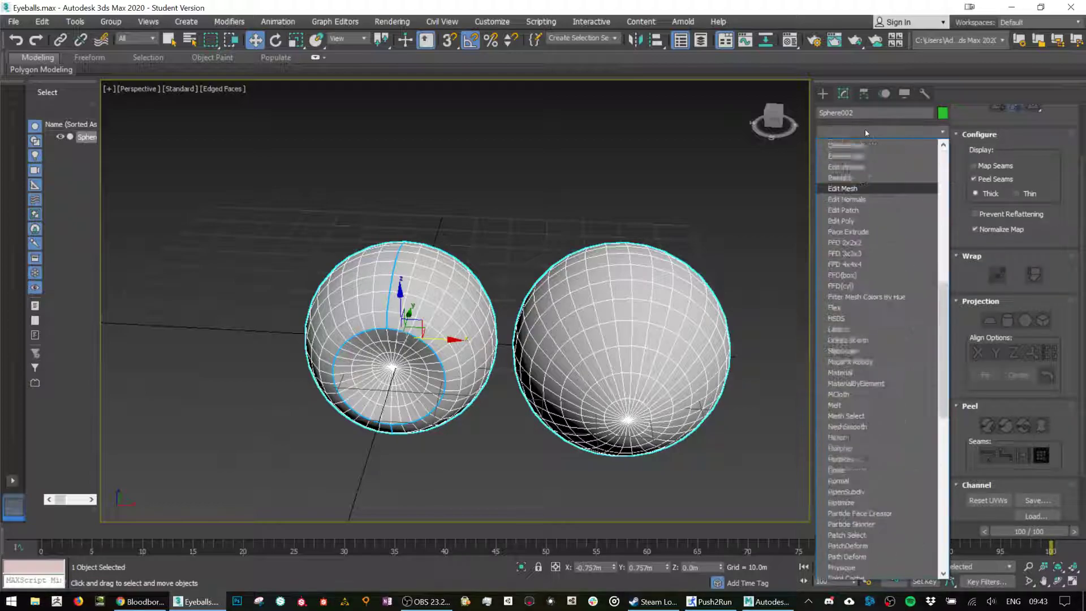
key("Down")
key("Down")
key("Down")
key("Down")
key("Up")
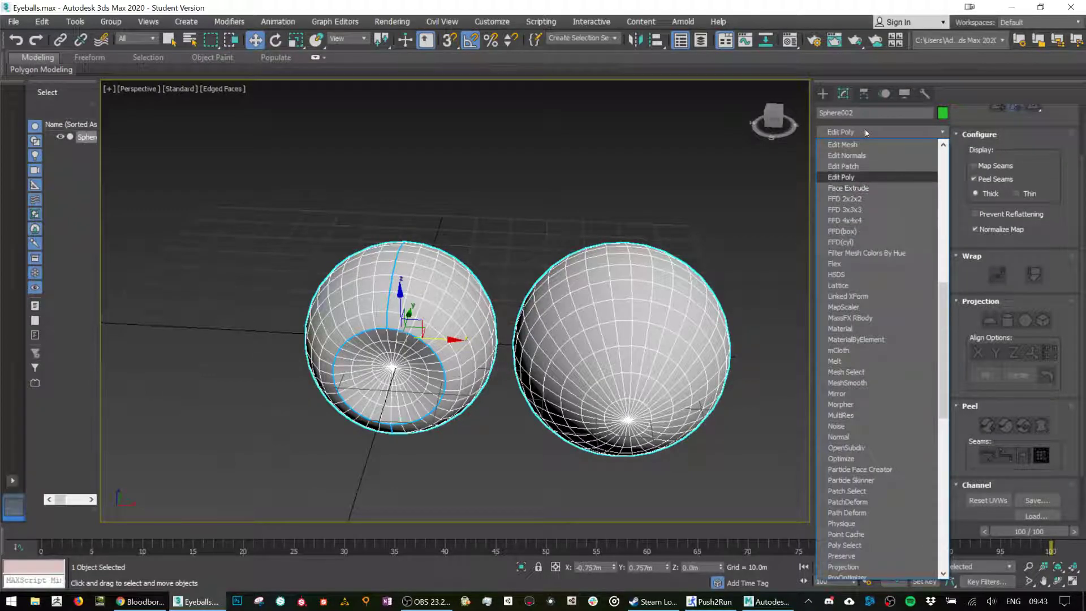
key("Return")
Clone the concave-iris sphere to a new element along the negative X axis, at about X -79 m.
middle_click_drag(622, 340, 722, 335)
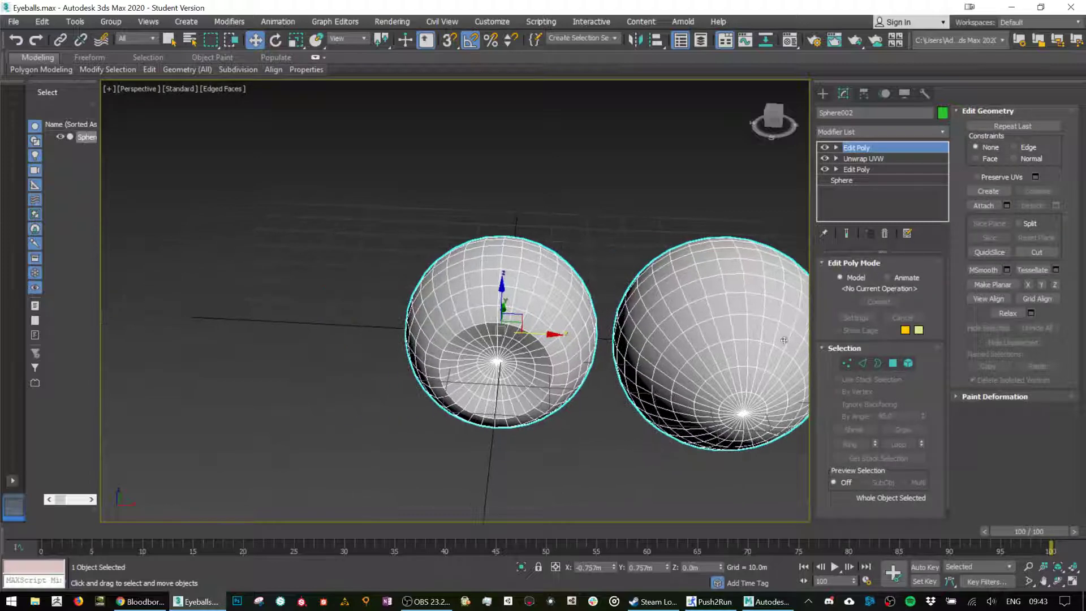
left_click(906, 364)
left_click(542, 322)
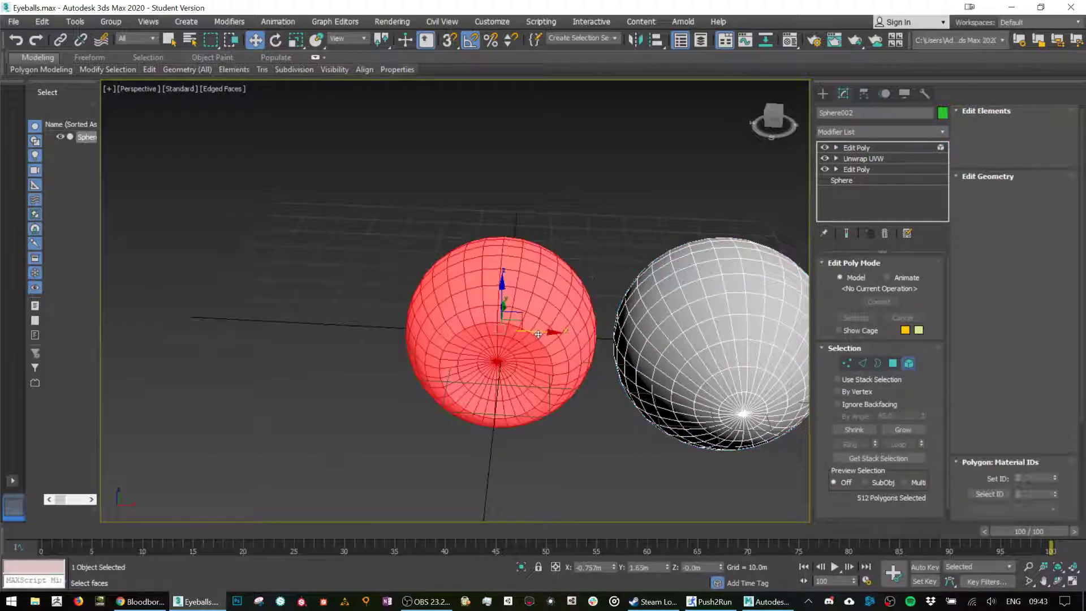
left_click_drag(544, 331, 202, 317, "shift")
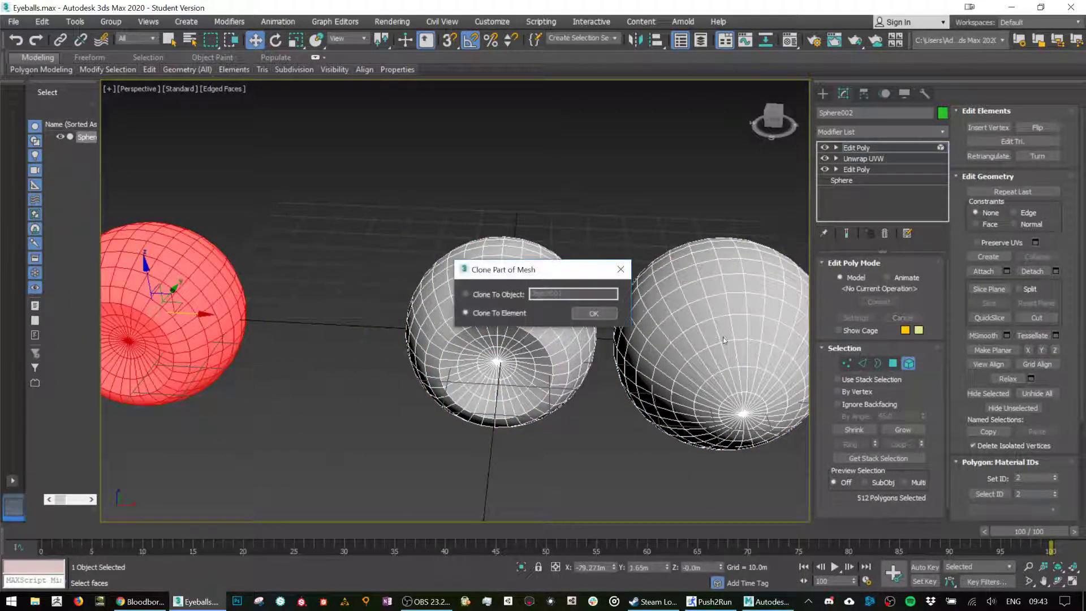
left_click(594, 310)
Clone the outer sphere to a new element over the copied iris sphere, at about X -77 m.
left_click(719, 342)
mouse_move(762, 346)
left_mouse_down("shift")
mouse_move(201, 317)
mouse_move(220, 314)
left_mouse_up("shift")
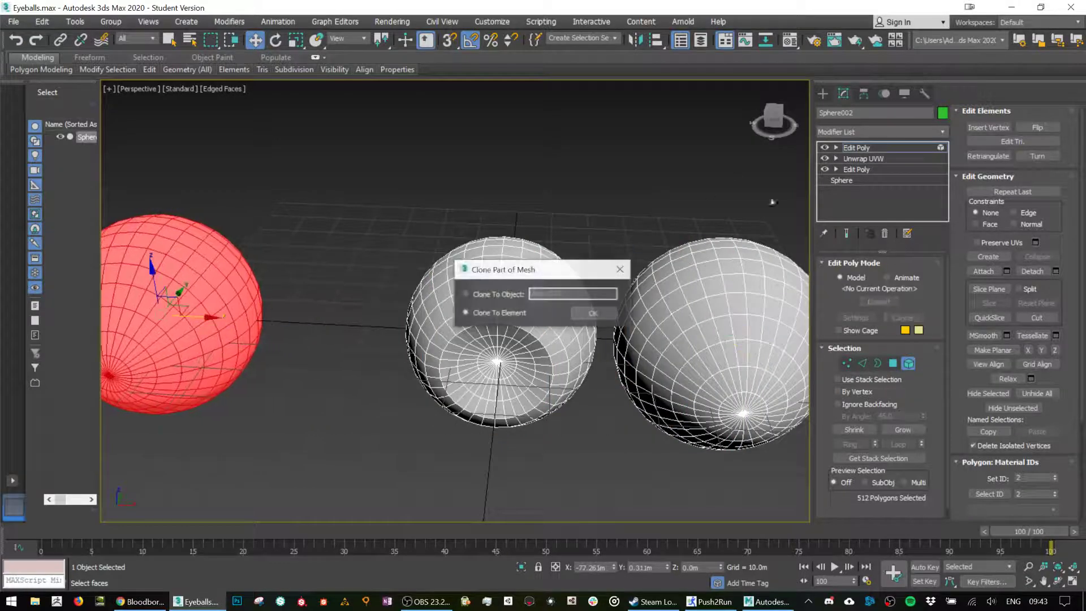
left_click(591, 311)
middle_click_drag(332, 354, 501, 352)
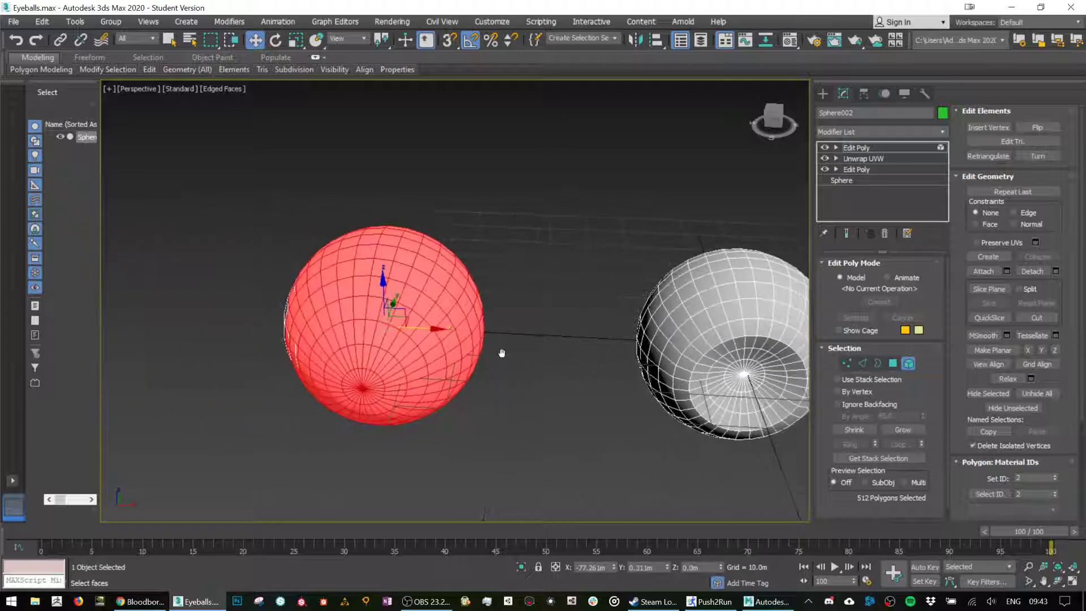
Leave element editing and assign the see-through 02 - Default material with opacity 37 to the eye object.
key("alt+c")
key("w")
left_click(908, 364)
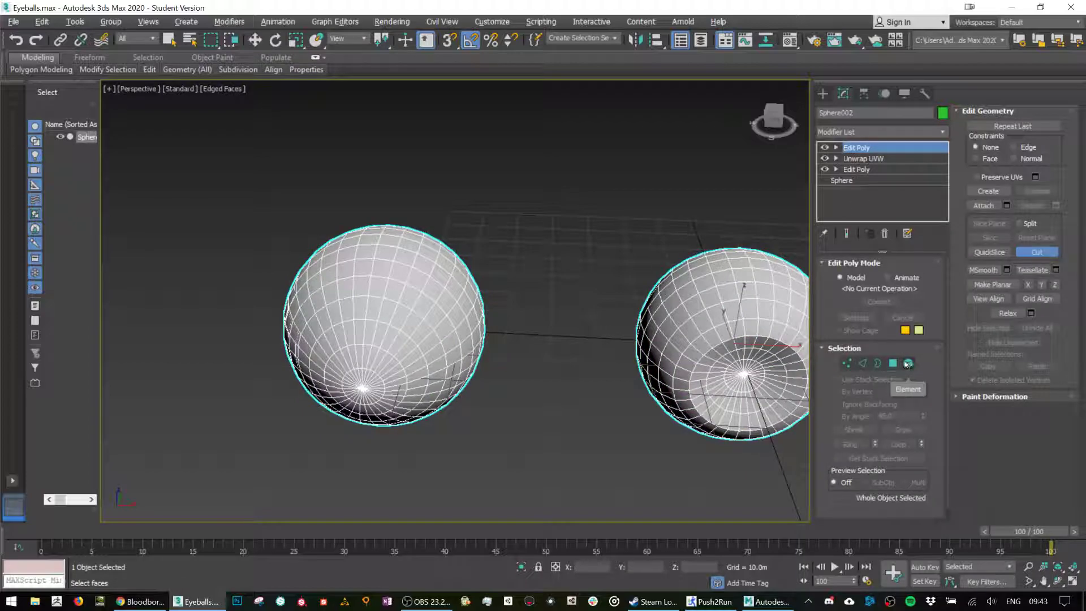
key("w")
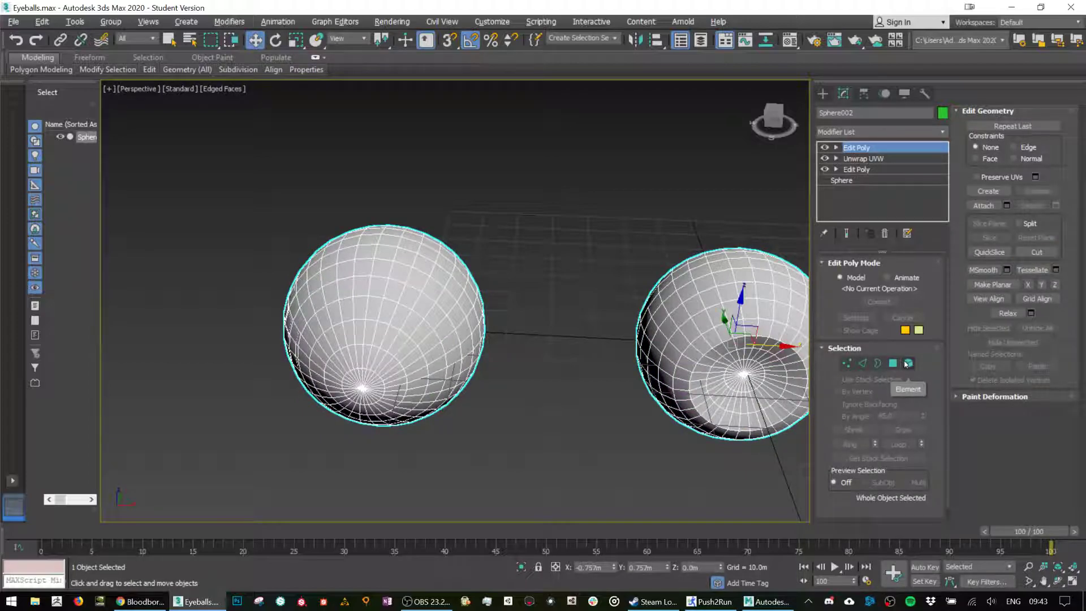
key("m")
left_click_drag(720, 158, 470, 280)
left_click(834, 97)
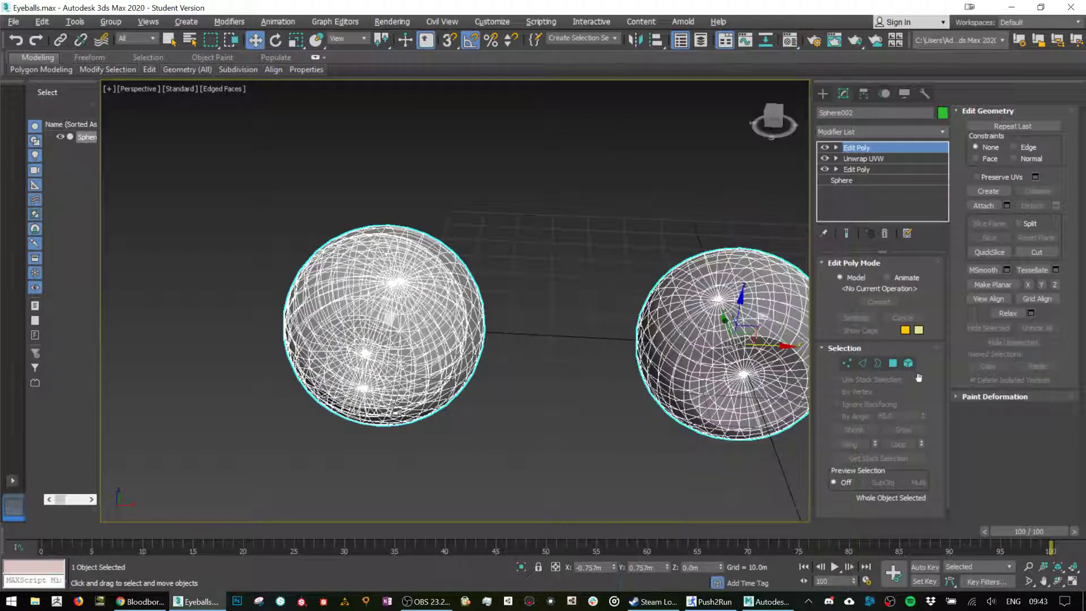
Select the cloned outer sphere element and centre it over the cloned iris sphere along X in a front orthographic view.
key("5")
left_click(461, 356)
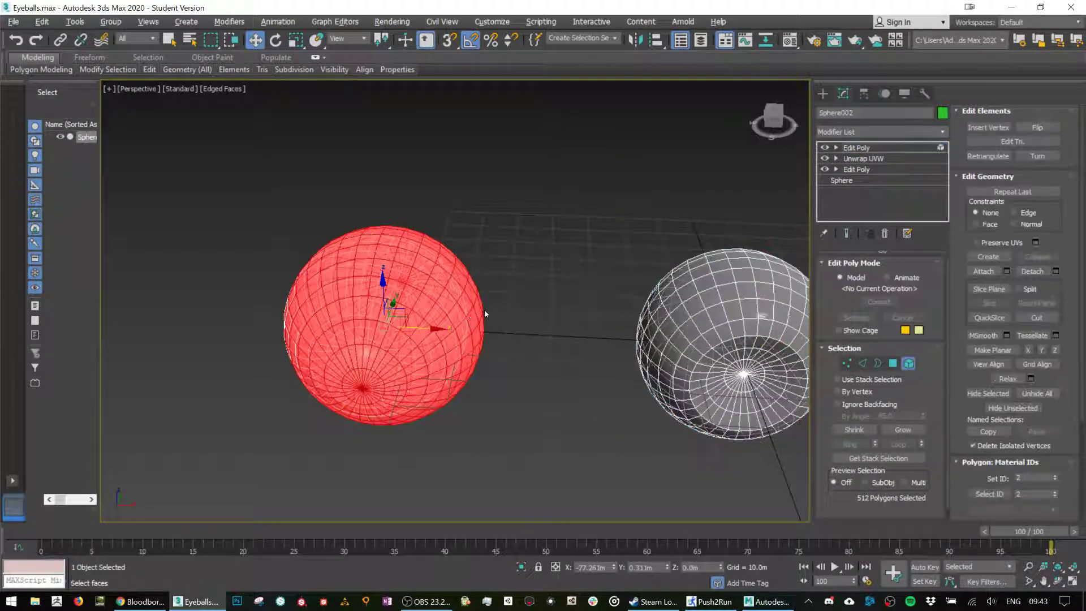
left_click(774, 121)
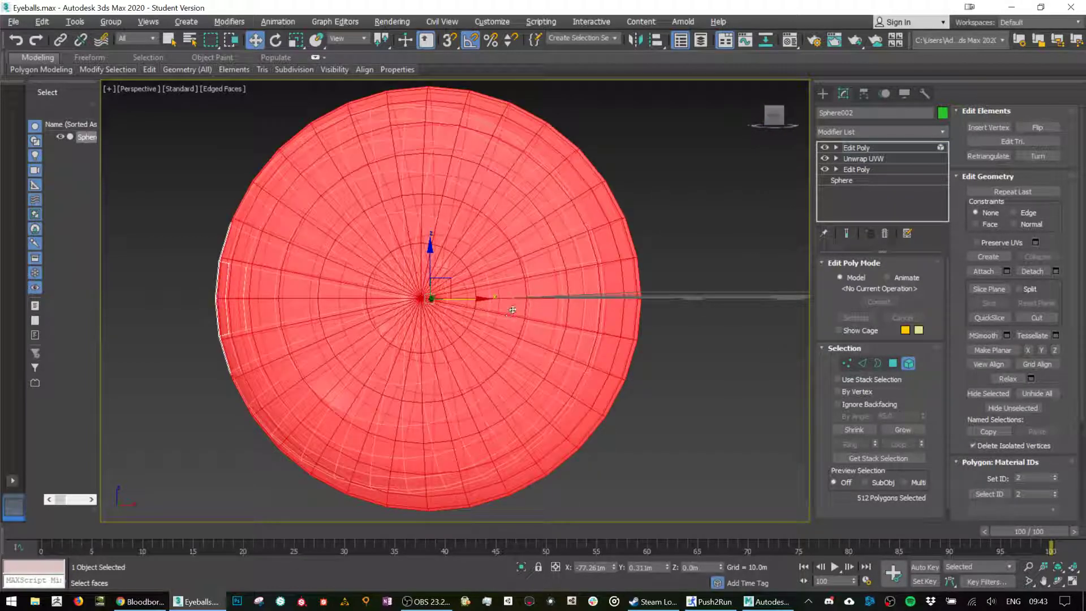
key("u")
left_click_drag(487, 301, 470, 296)
scroll(470, 296, "up", 2)
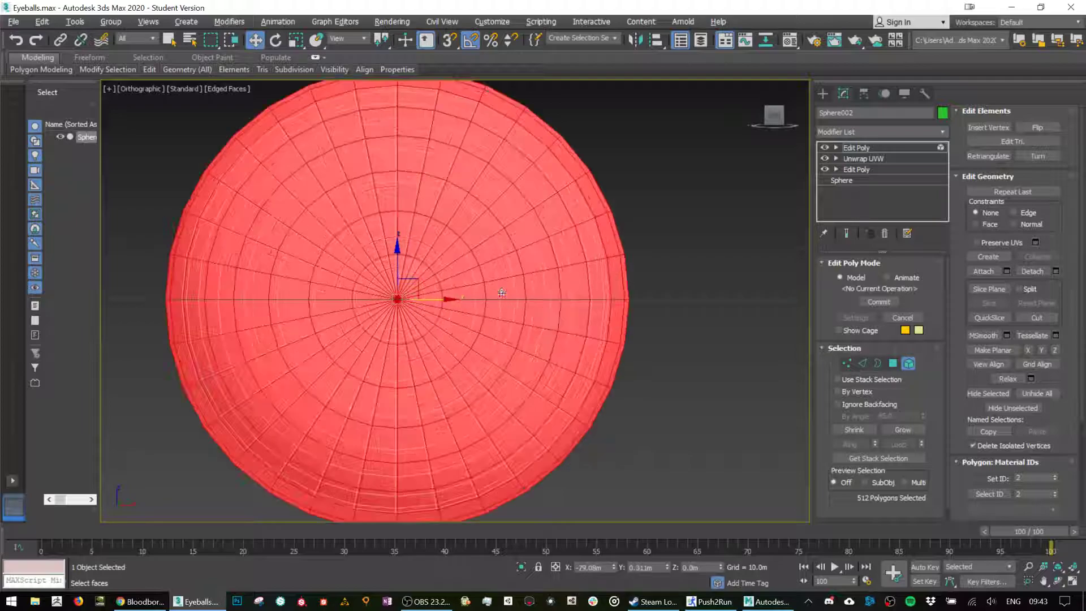
Move the original outer sphere element slightly farther from the original iris sphere and leave element editing.
scroll(490, 298, "down", 8)
middle_click_drag(489, 298, 634, 266, "alt")
left_click(557, 253)
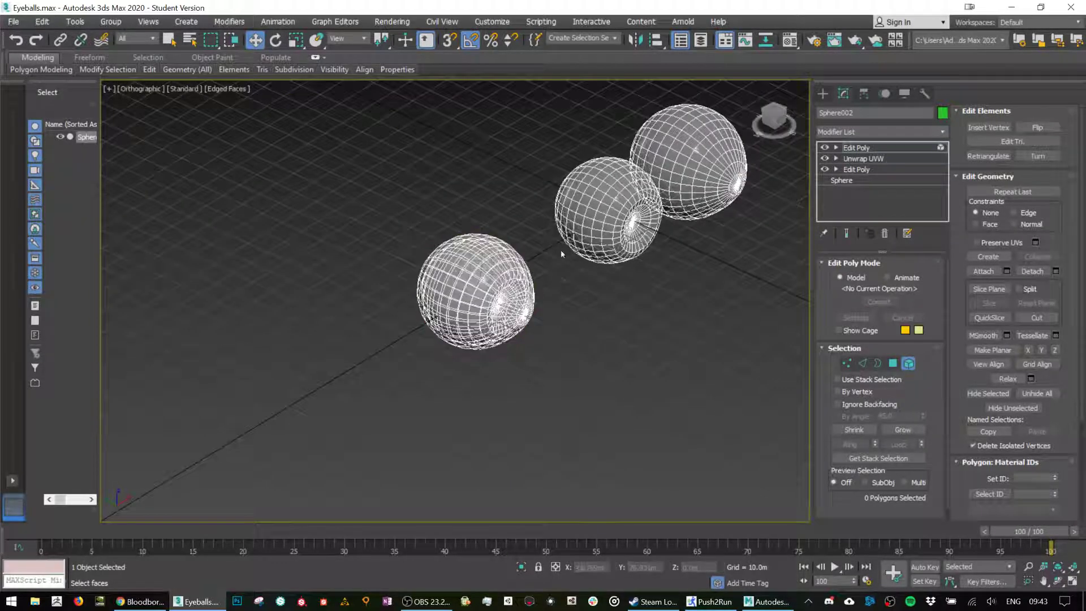
left_click(612, 226)
left_click(698, 171)
left_click(631, 215)
left_click(696, 174)
left_click_drag(725, 146, 741, 144)
middle_click_drag(674, 306, 606, 350, "alt")
left_click(909, 364)
scroll(604, 298, "up", 3)
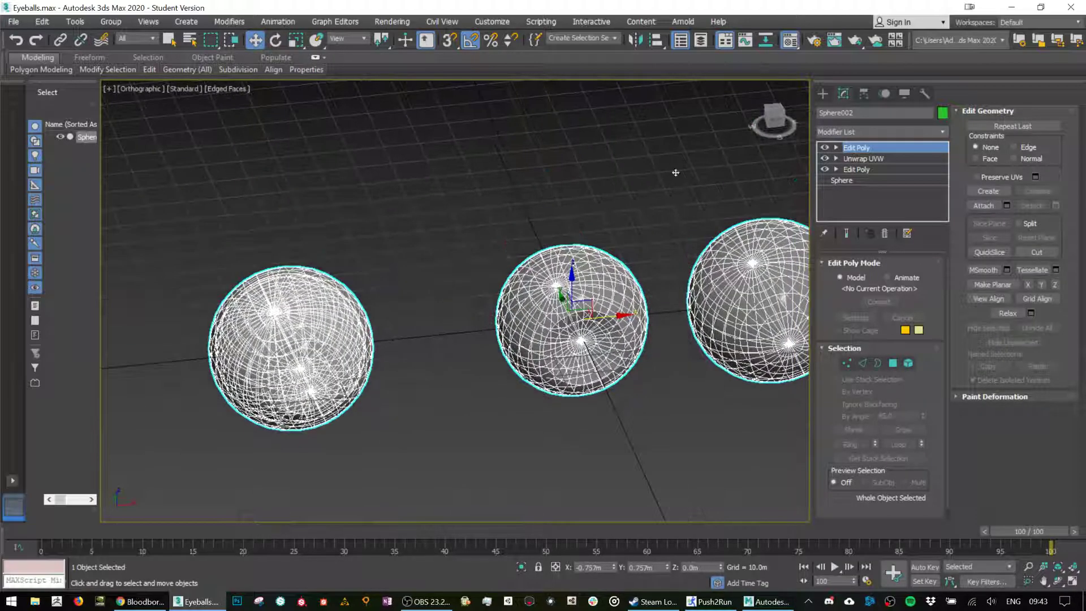
Export the eye model as Eyeballs.FBX in the Asset Design 2019-20 folder, replacing the existing file and keeping the current FBX options.
key("m")
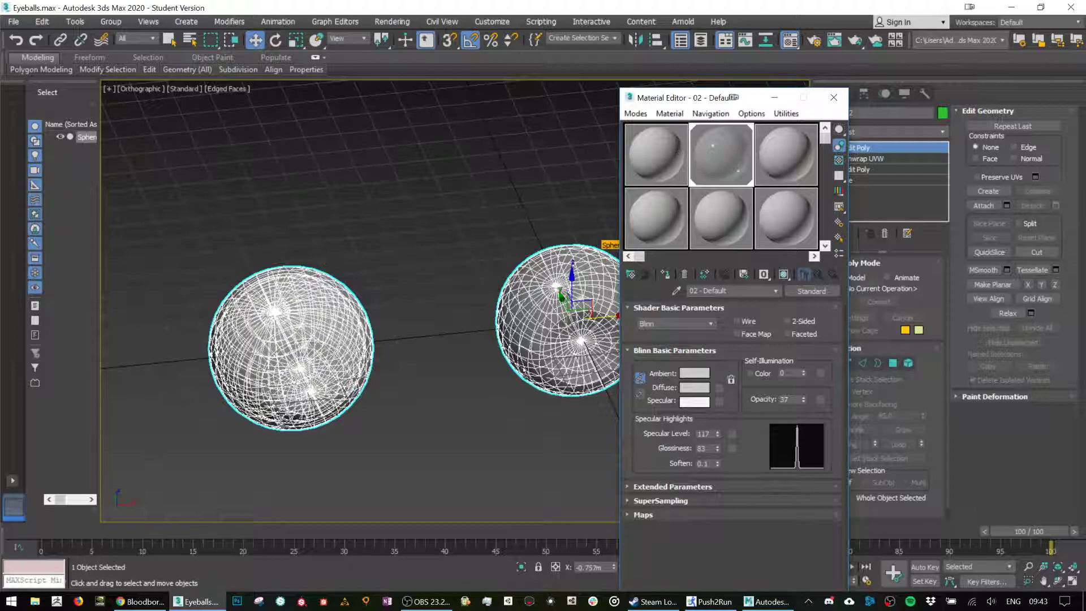
left_click(834, 97)
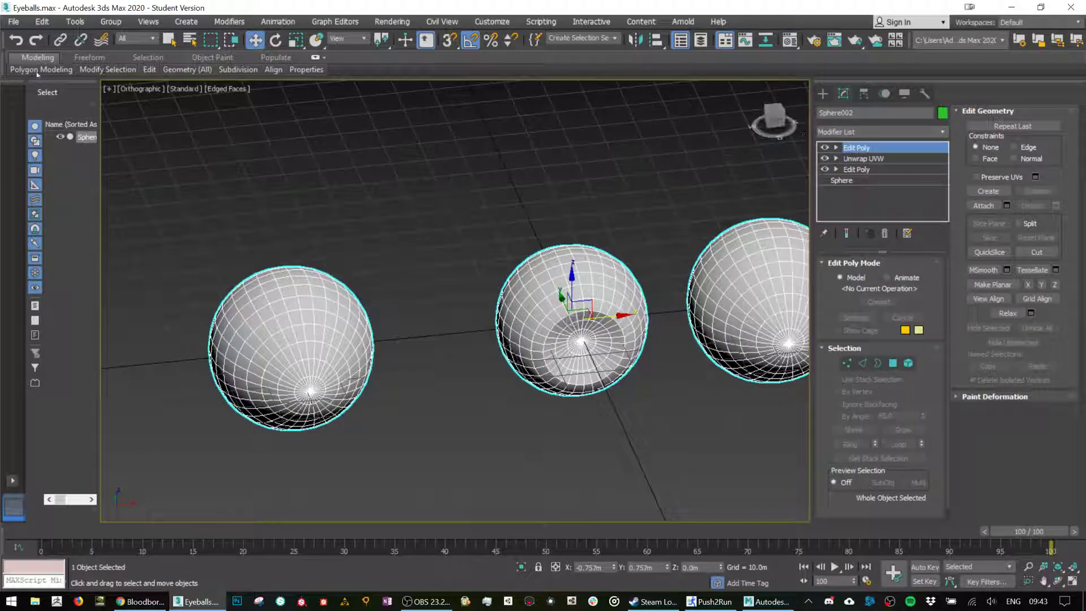
left_click(13, 22)
mouse_move(51, 211)
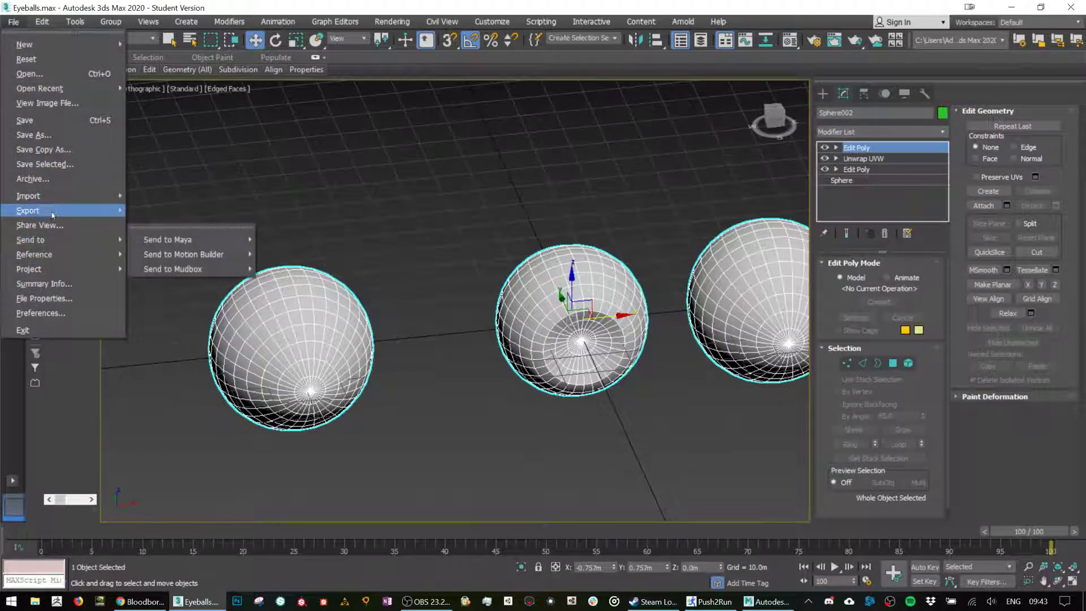
left_click(171, 226)
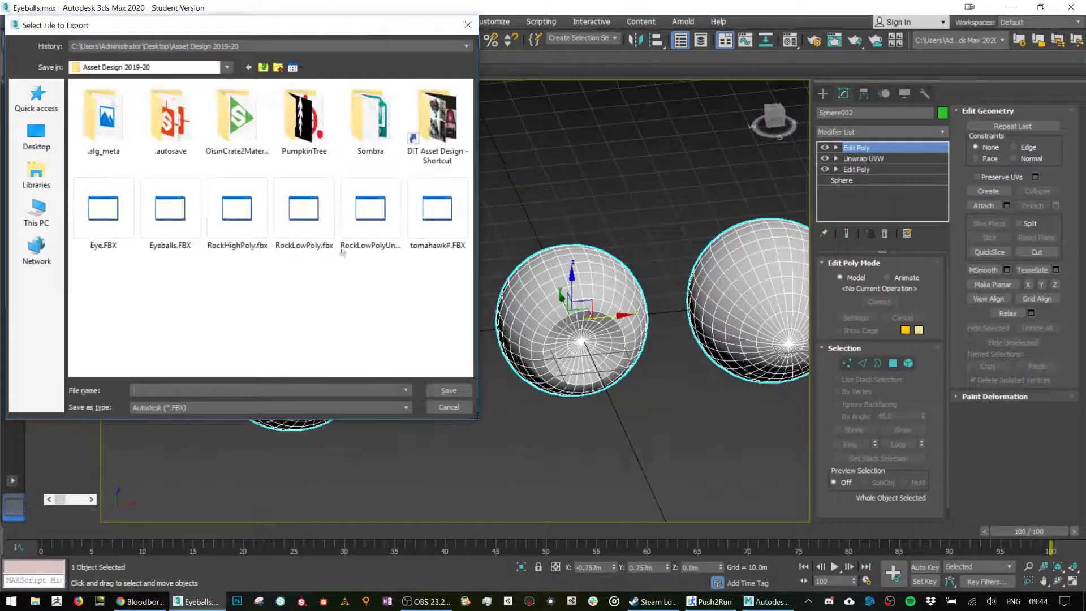
double_click(168, 227)
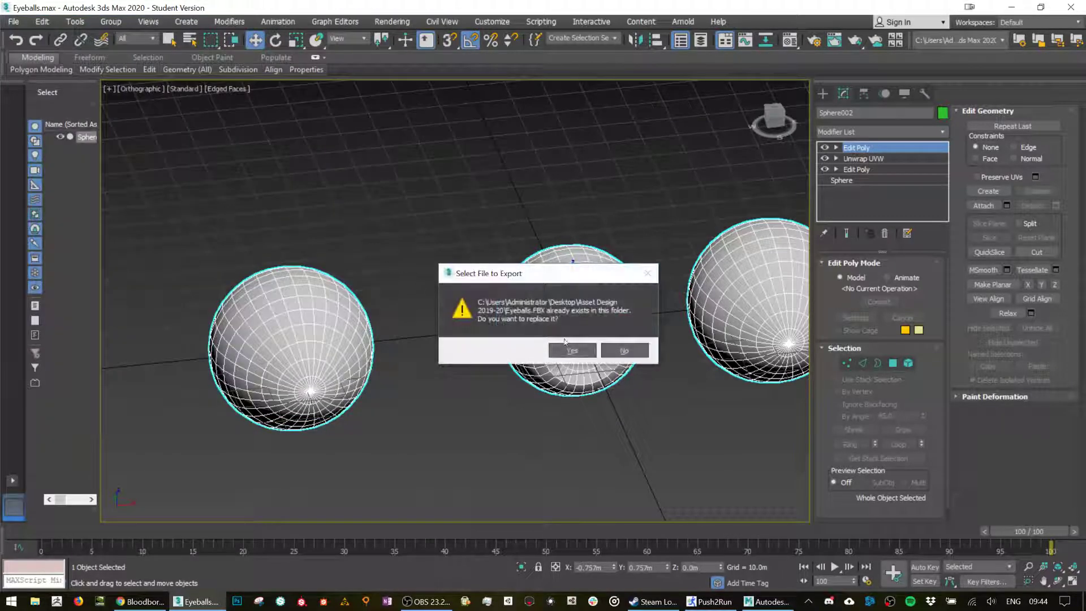
left_click(584, 354)
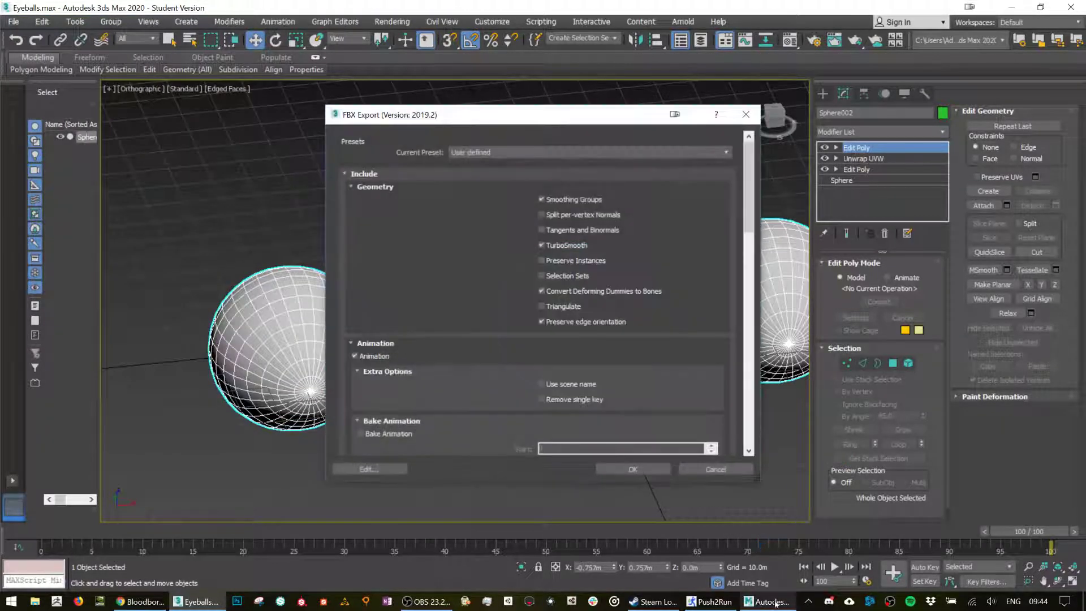
left_click(632, 472)
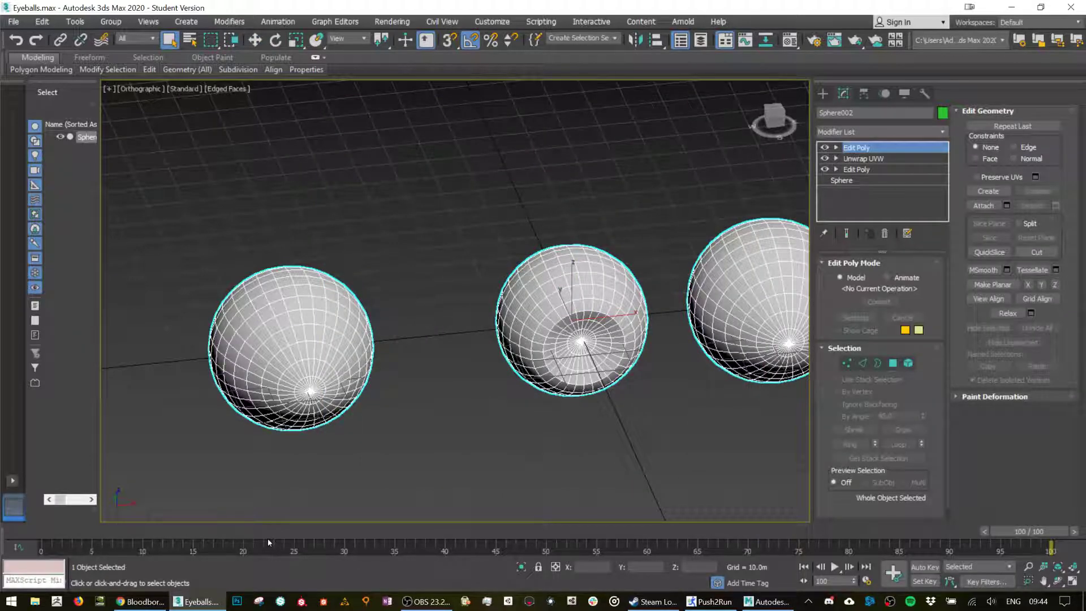
Find Substance Painter among the installed programs and launch it.
left_click(10, 607)
type("substa")
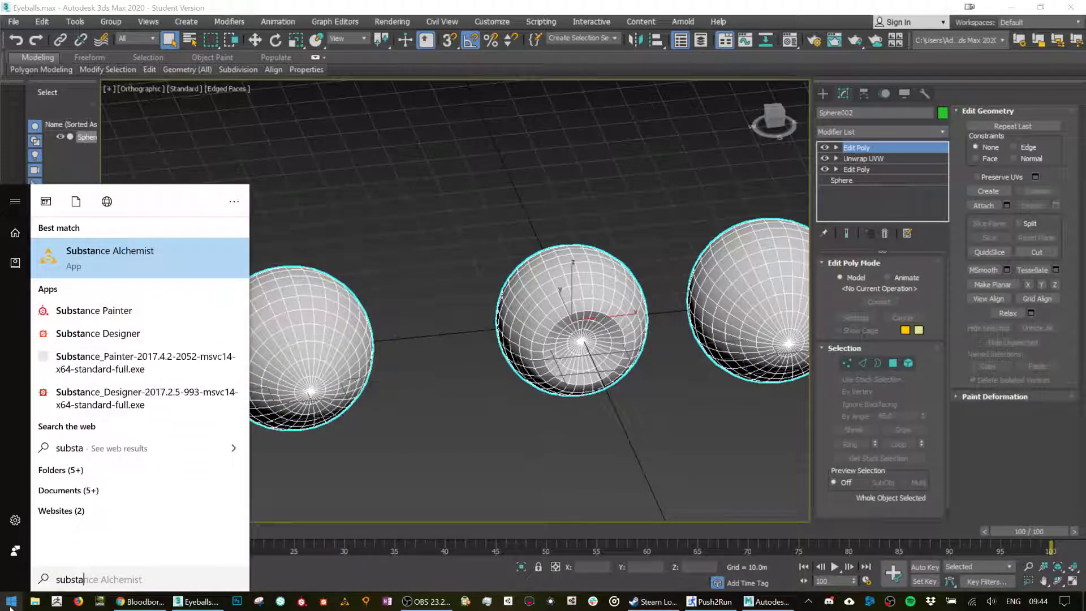
key("Down")
key("Return")
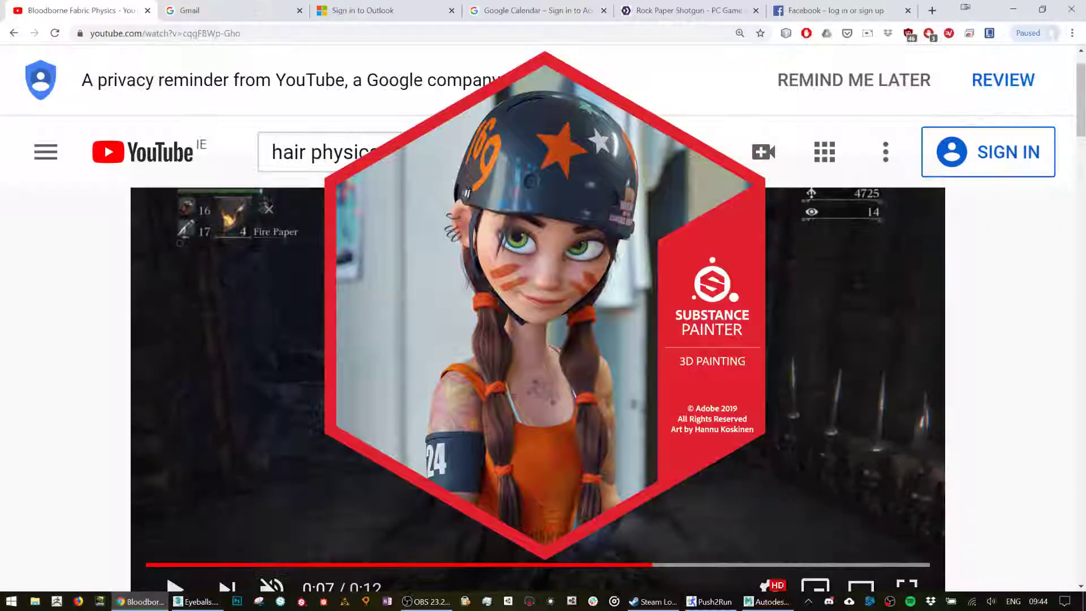
Open the Substance Share site in a new browser tab and search its library for "eye".
left_click(933, 12)
type("substance")
type(" share")
key("Return")
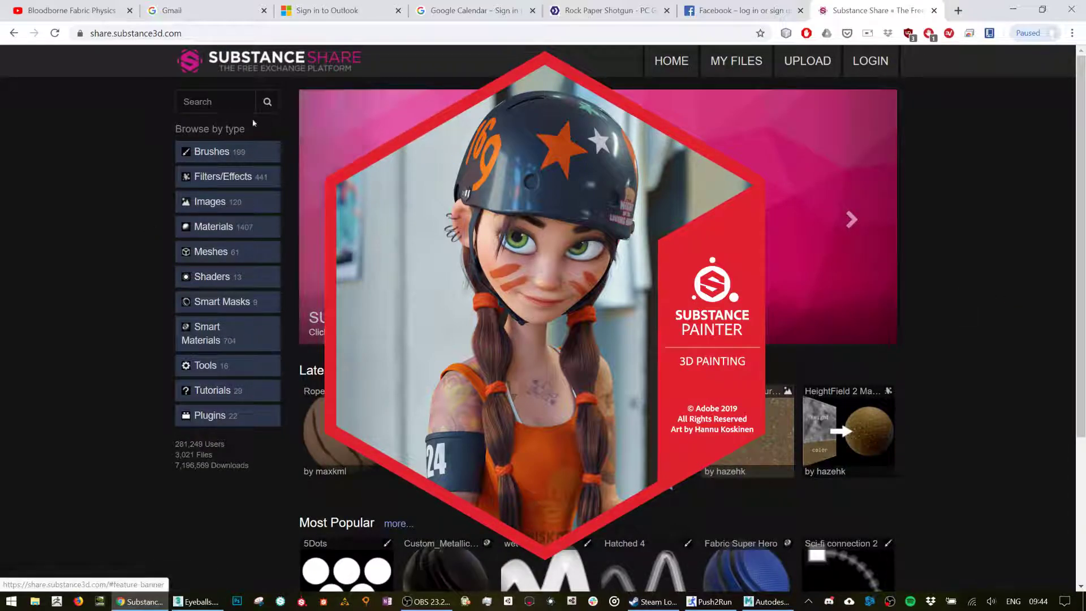
left_click(215, 102)
type("eye")
key("Return")
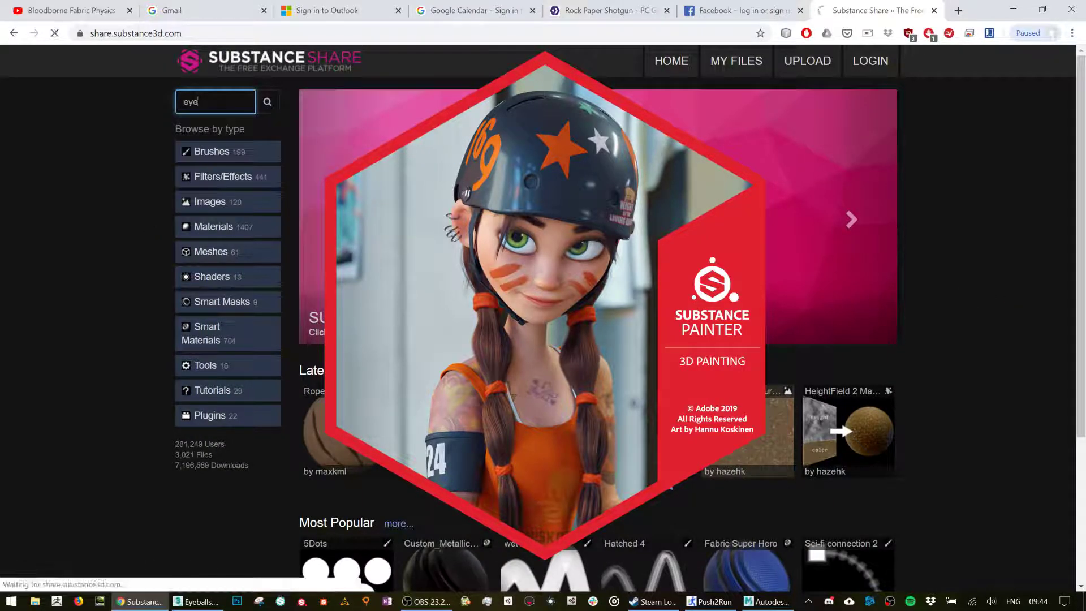
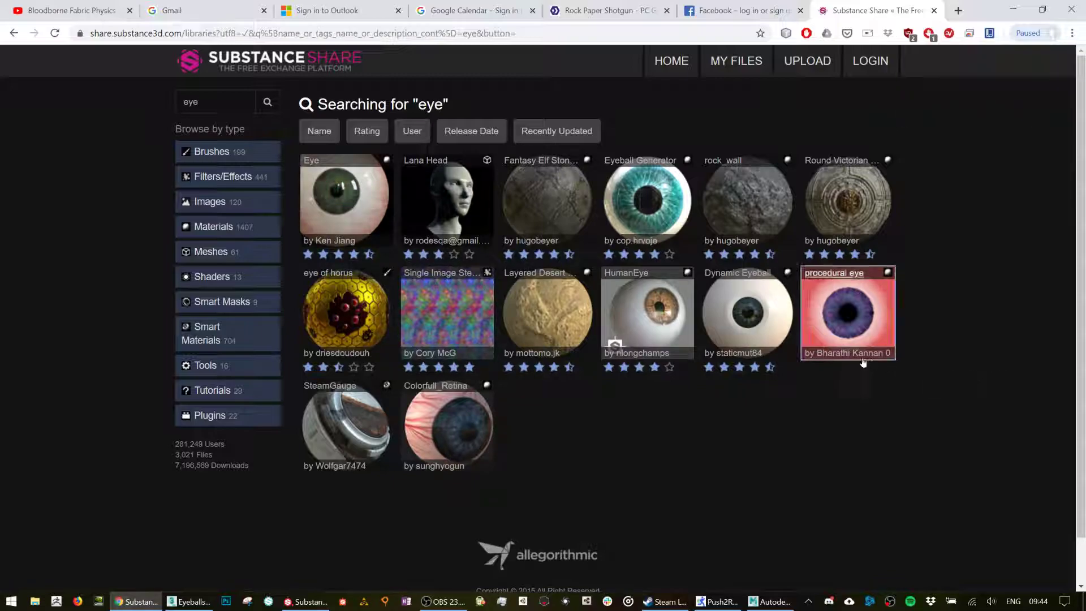
Open the HumanEye material page in a separate tab and request its download.
middle_click(678, 320)
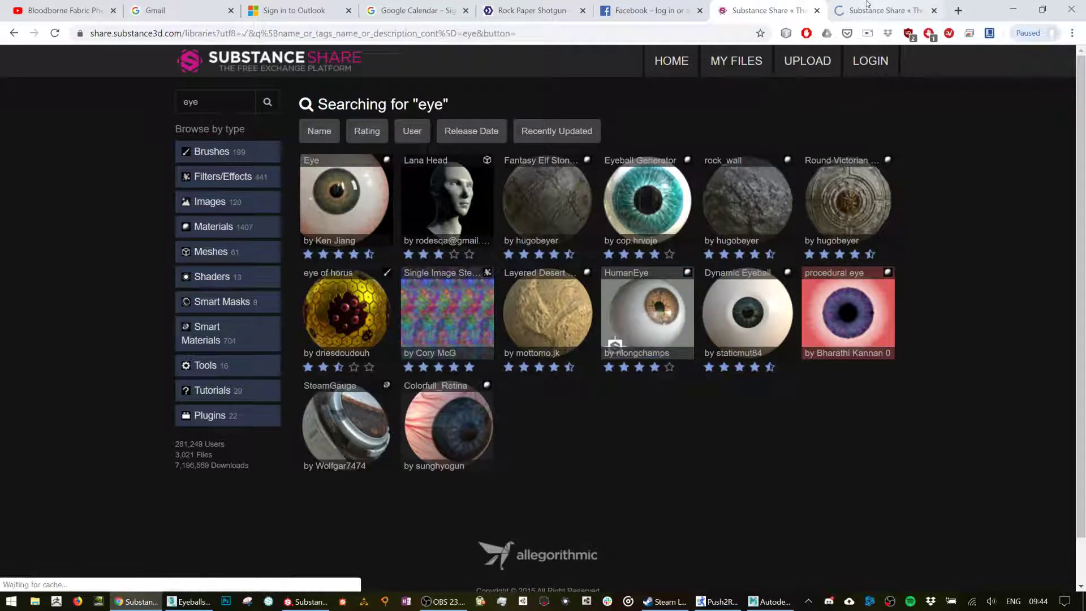
left_click(871, 10)
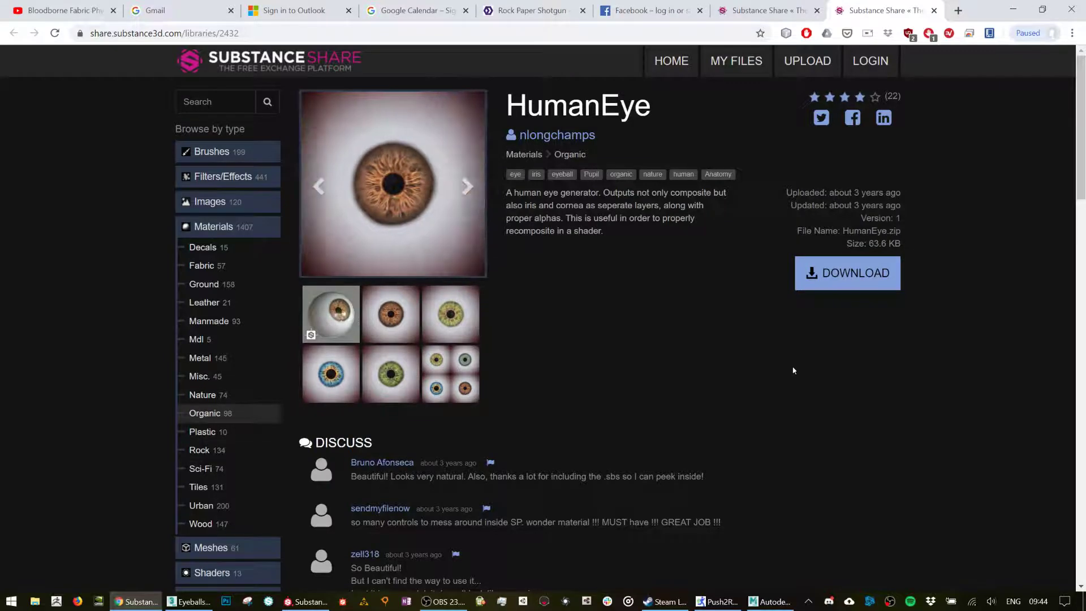
left_click(811, 286)
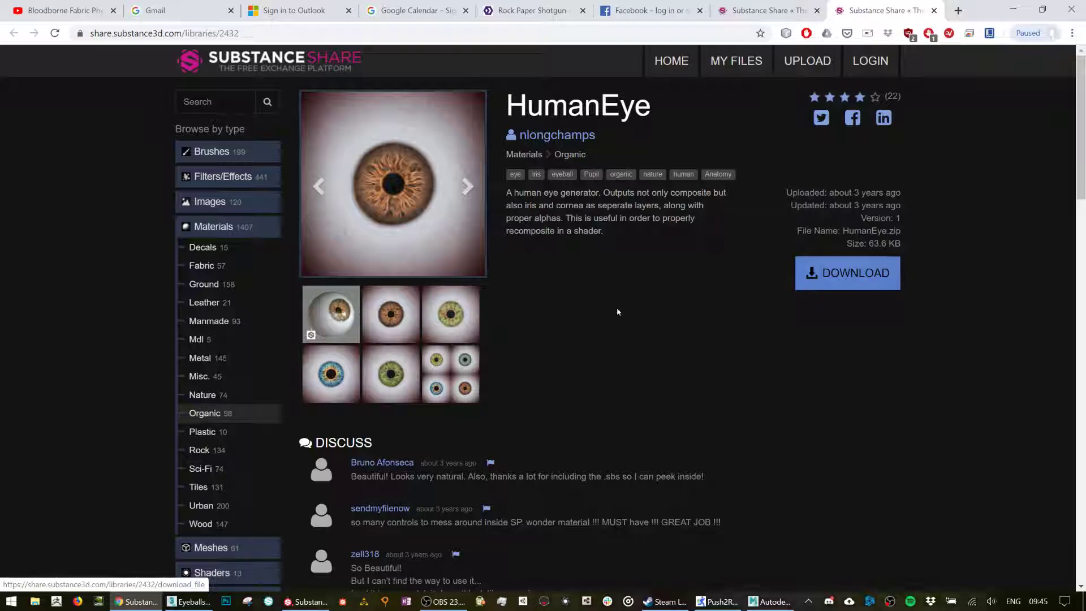
Log in to Substance Share with the saved account e-mail and password to start the download.
left_click(498, 223)
left_click(501, 252)
left_click(550, 292)
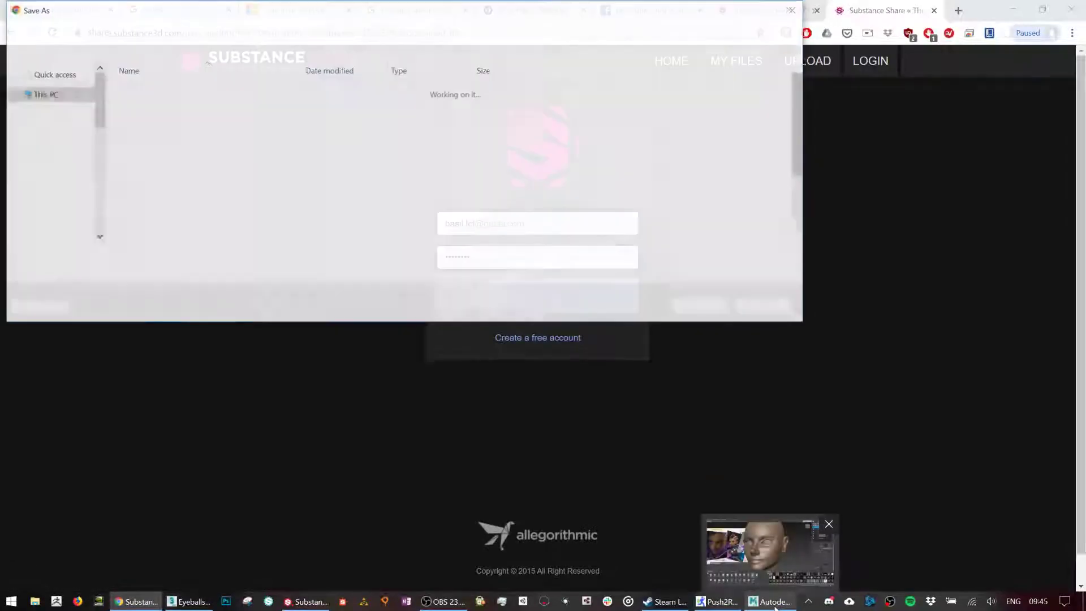
Switch to Mudbox and close the program with the Sombra head sculpt.
left_click(774, 602)
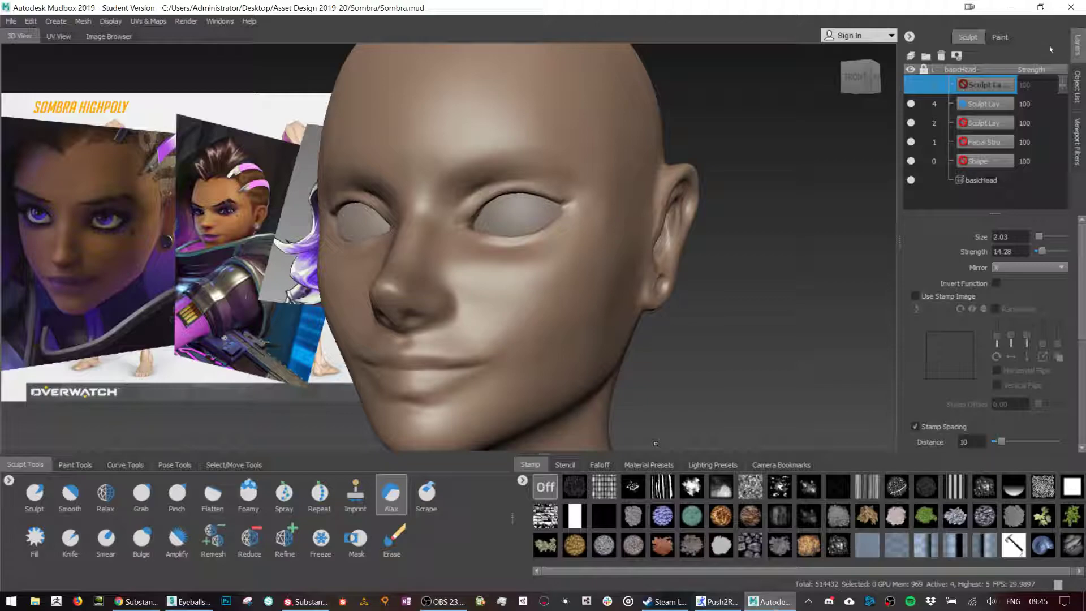
left_click(1071, 7)
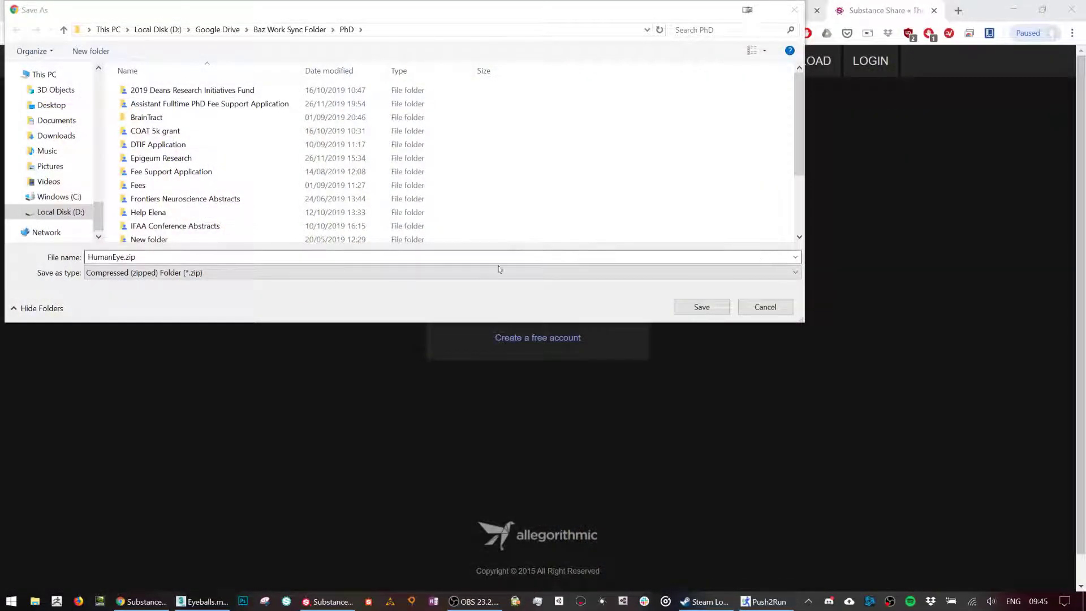
Save HumanEye.zip to the Asset Design 2019-20 folder on the desktop.
left_click(231, 264)
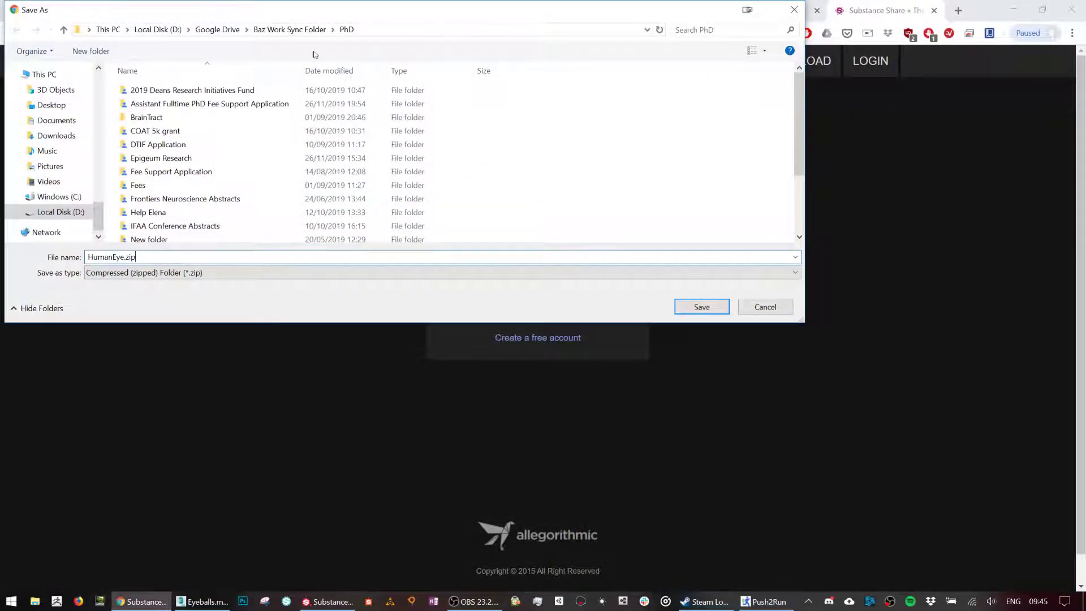
left_click(57, 120)
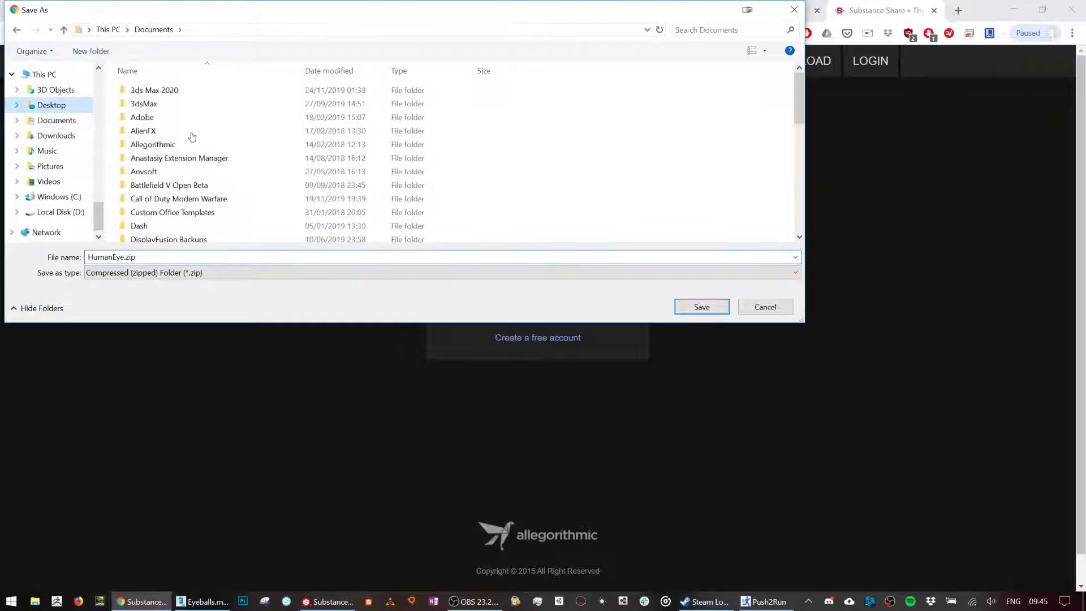
left_click(175, 134)
key("a")
left_click(354, 119)
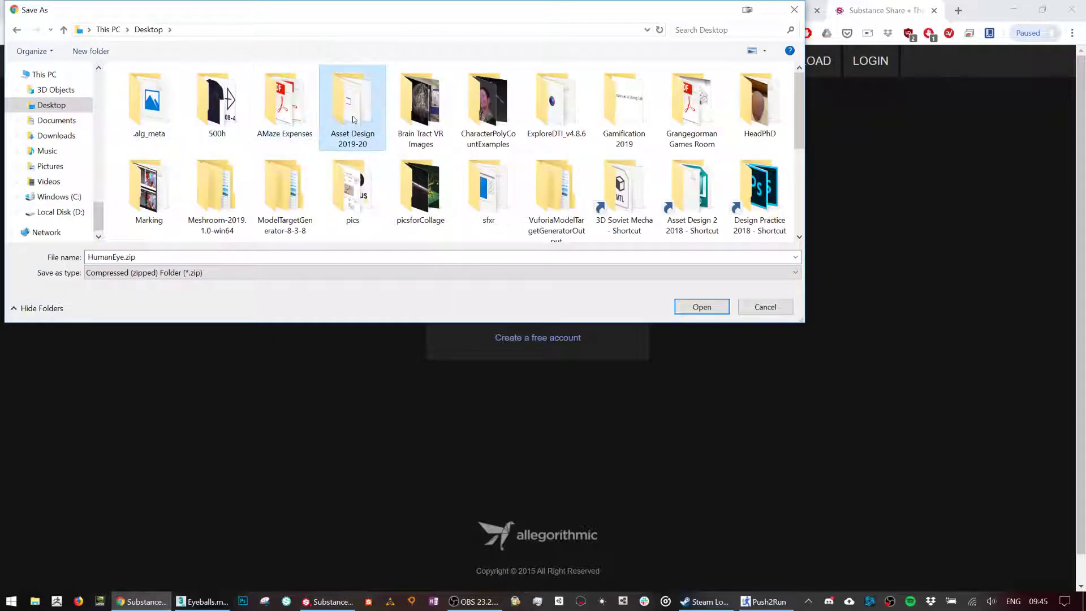
key("Return")
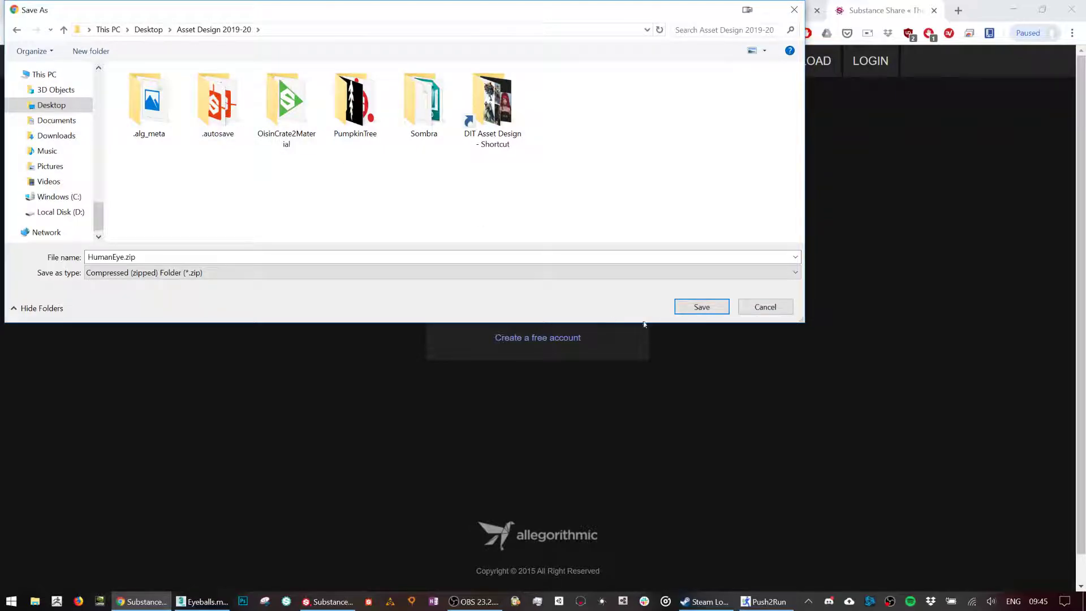
left_click(702, 306)
Show the downloaded HumanEye.zip in its folder and extract it there with 7-Zip.
left_click(123, 576)
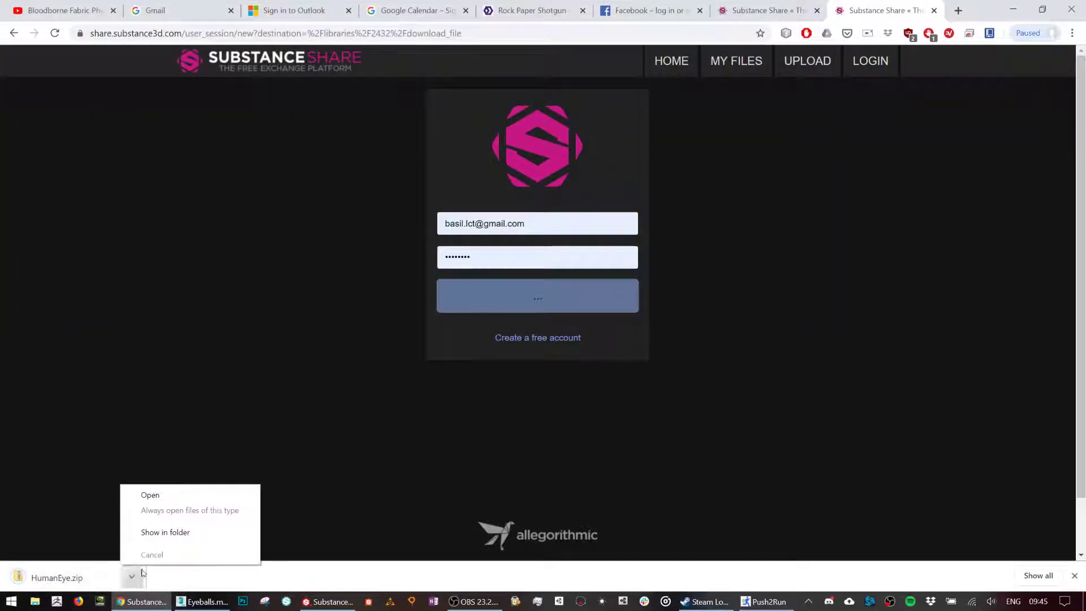
left_click(249, 530)
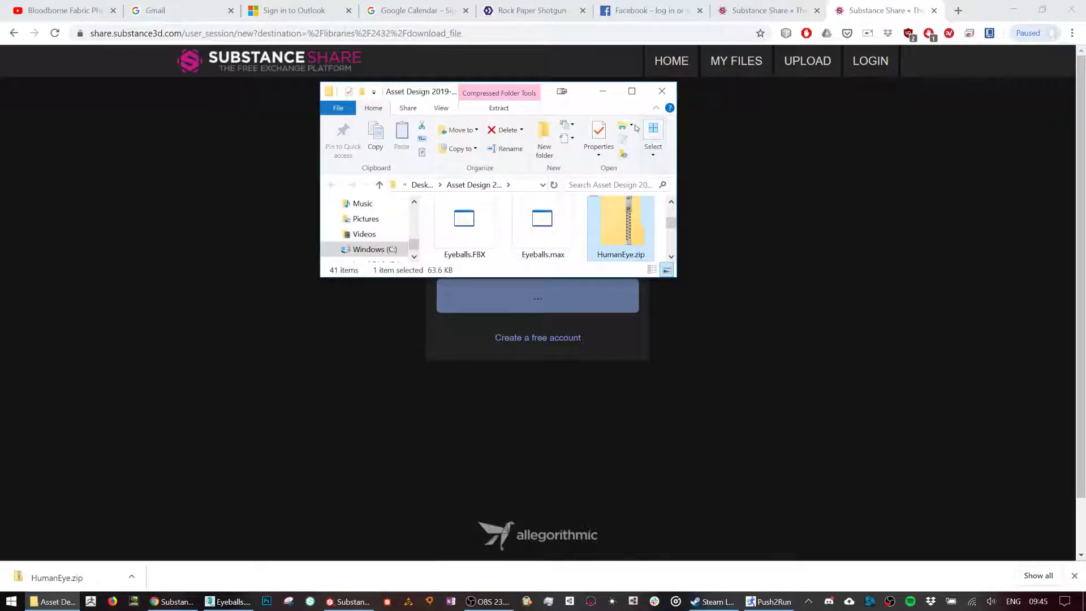
left_click(632, 91)
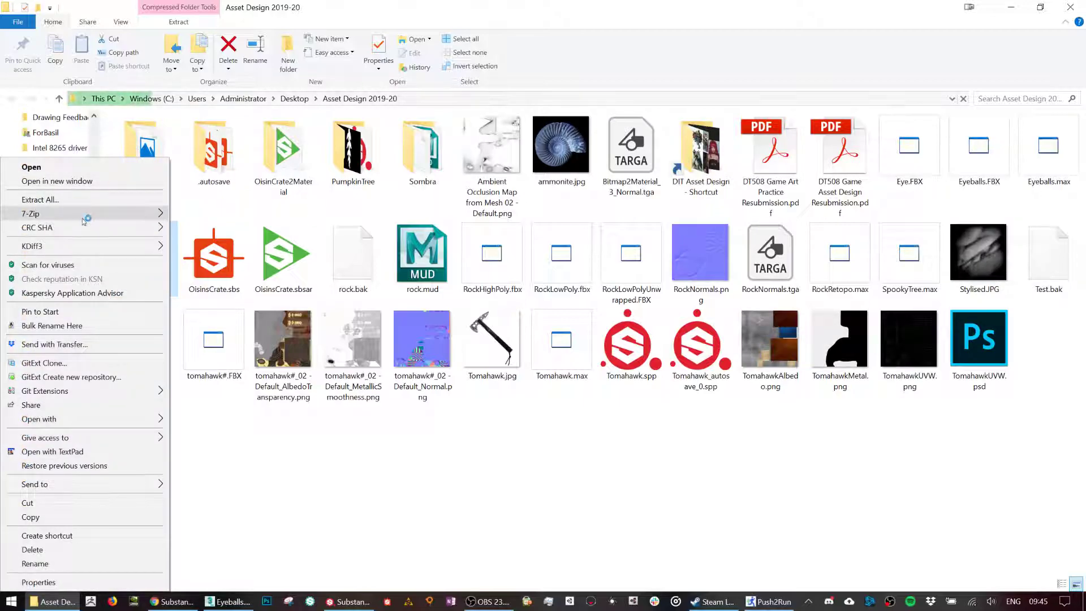
mouse_move(85, 213)
left_click(243, 269)
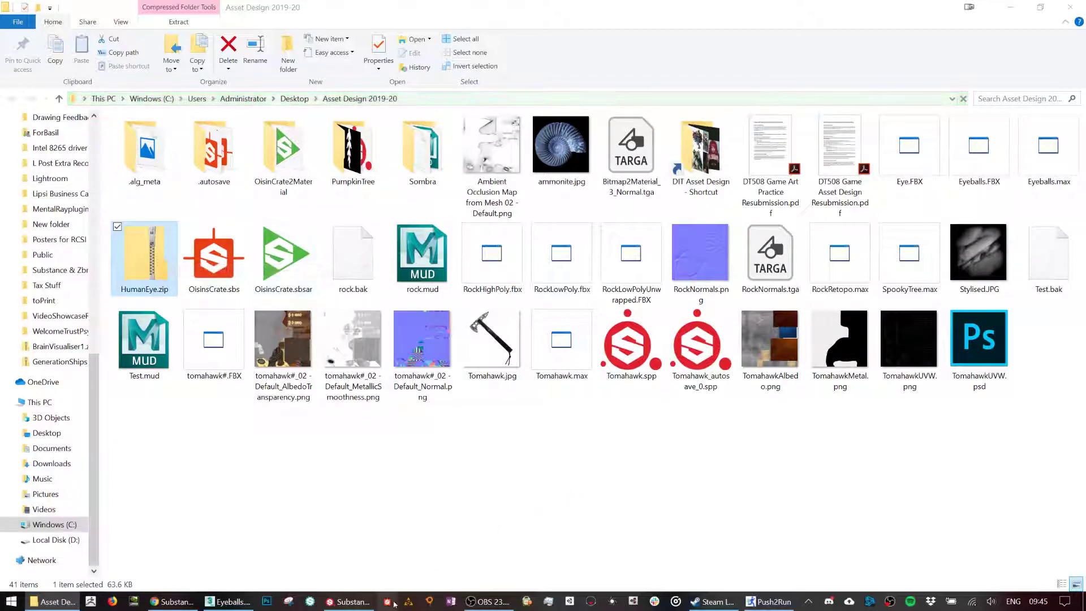
Switch to Substance Painter, decline the 2019.2.3 update and choose to activate the product using a license file.
left_click(361, 604)
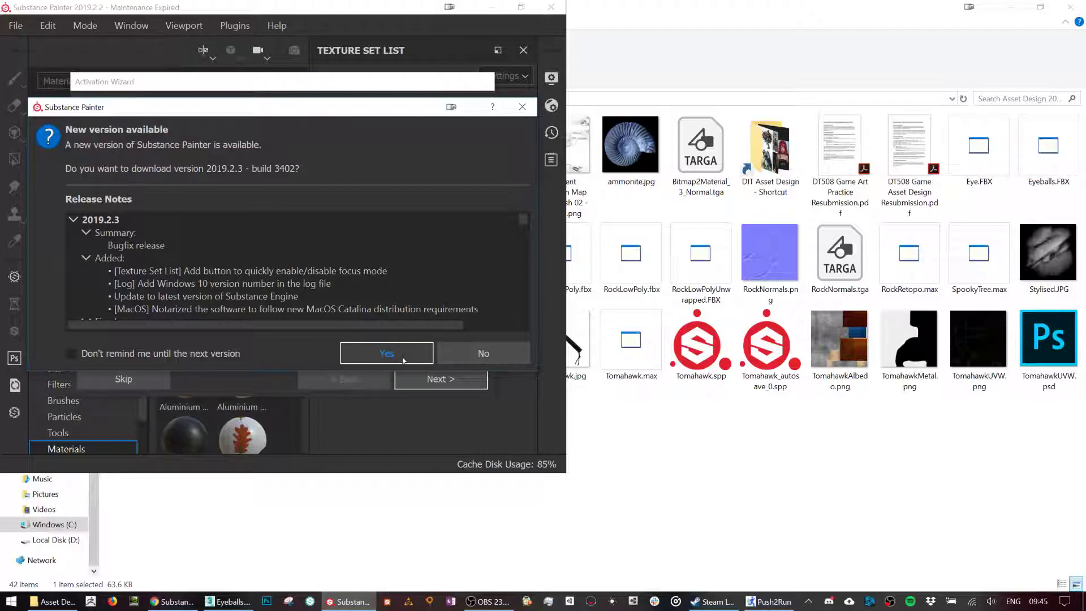
left_click(482, 353)
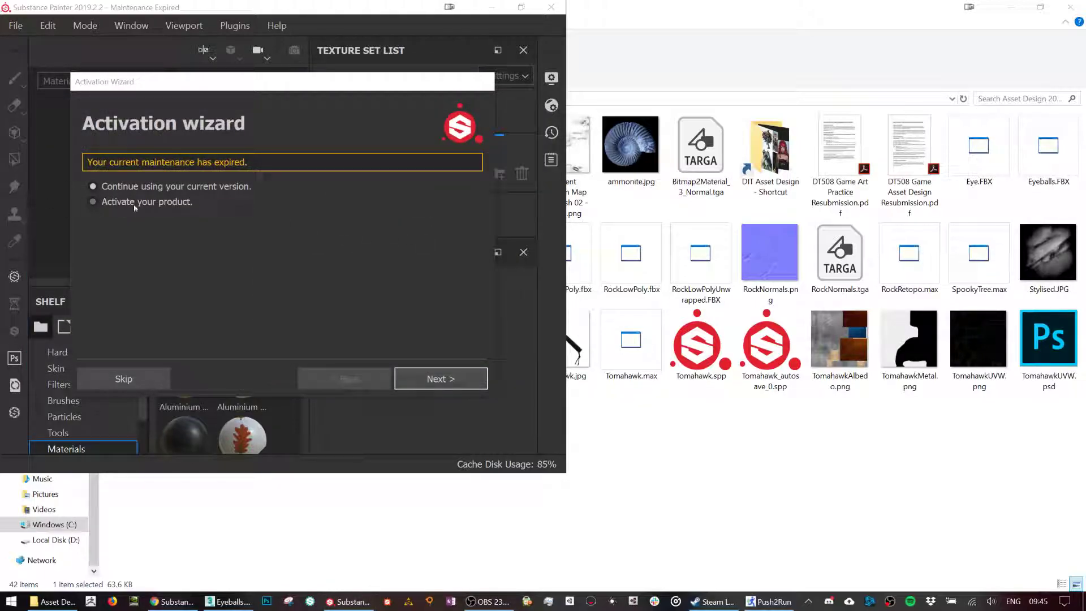
left_click(109, 202)
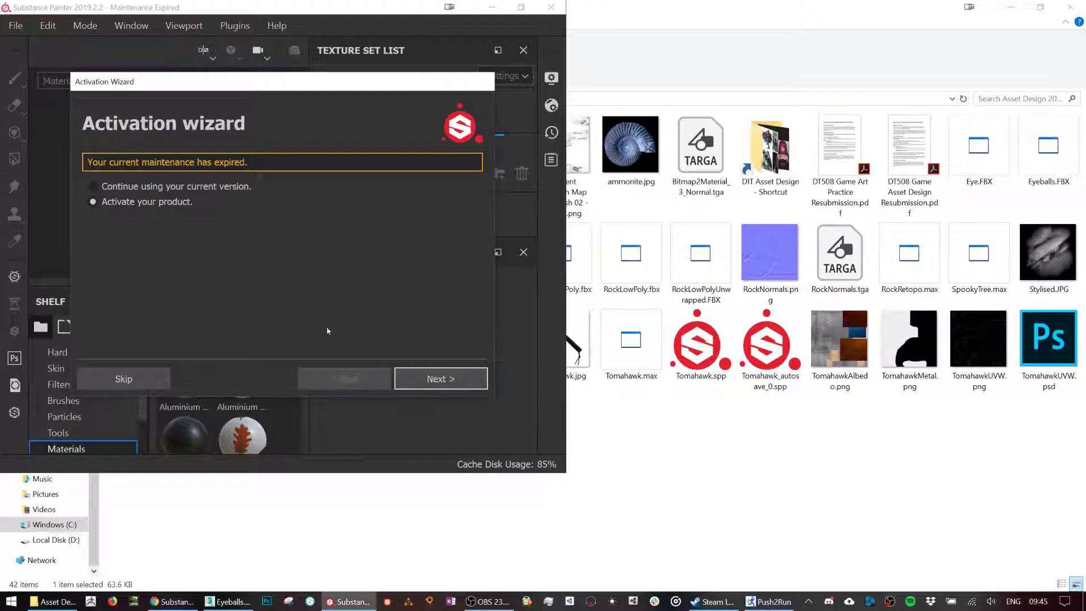
left_click(442, 379)
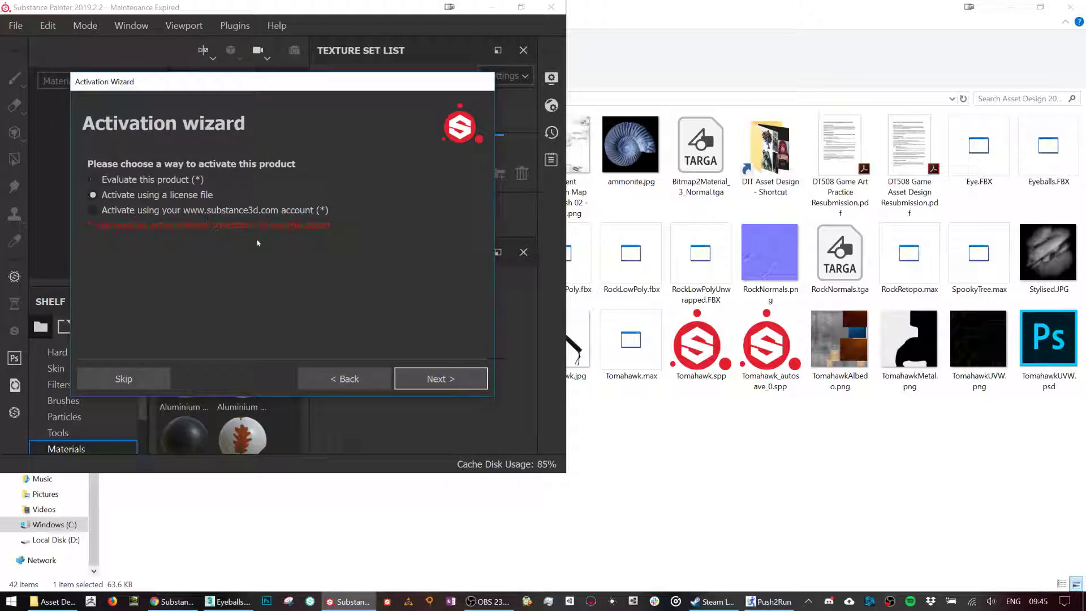
left_click(453, 388)
Browse for the license file and open the Substance & Zbrush folder in Dropbox.
left_click(430, 207)
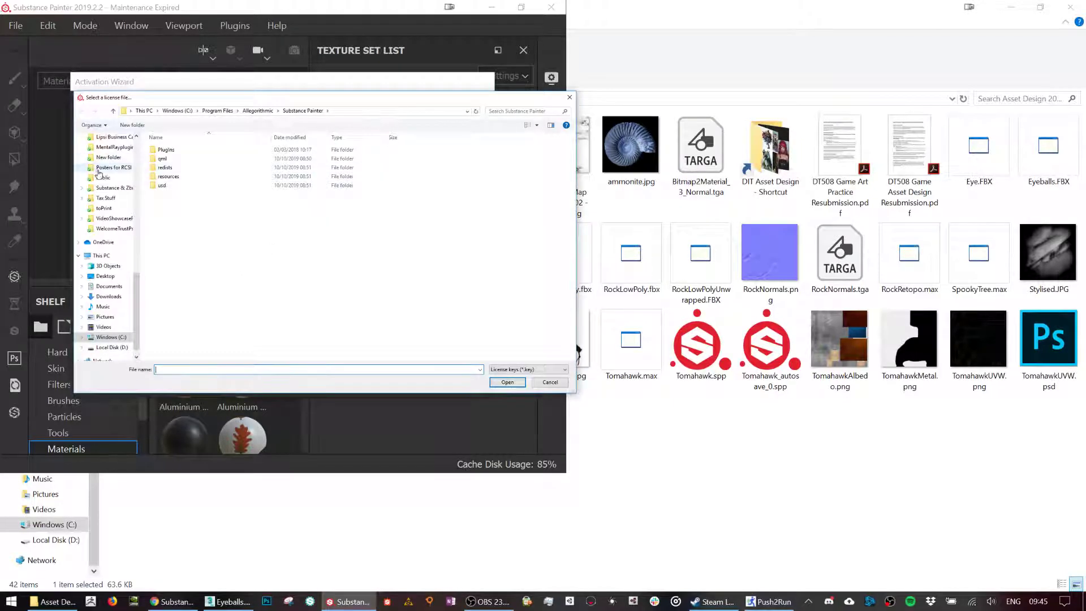
scroll(102, 177, "up", 7)
scroll(102, 177, "up", 1)
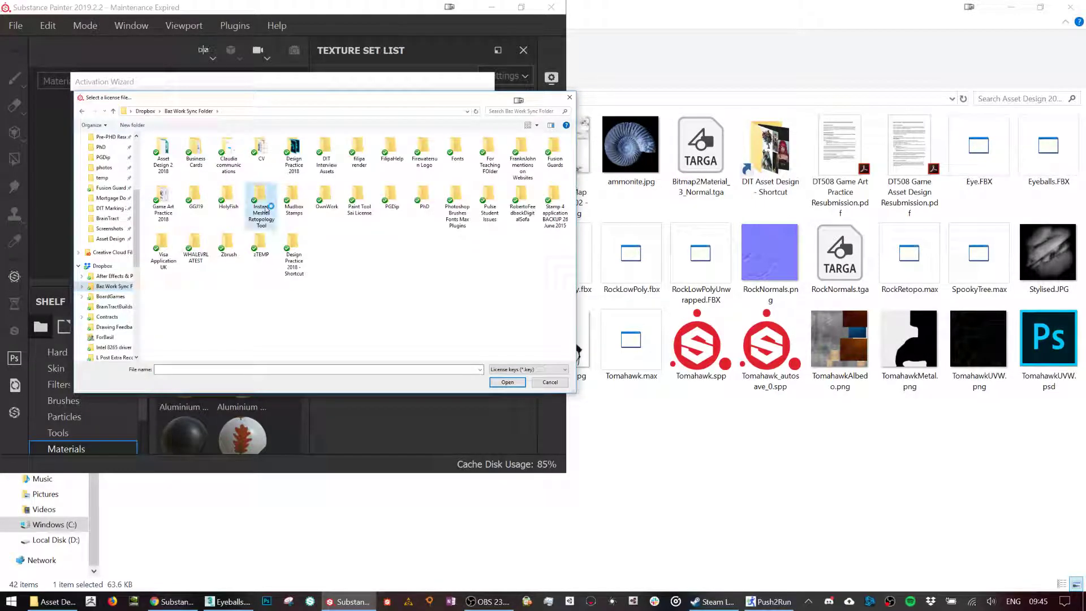
left_click(103, 266)
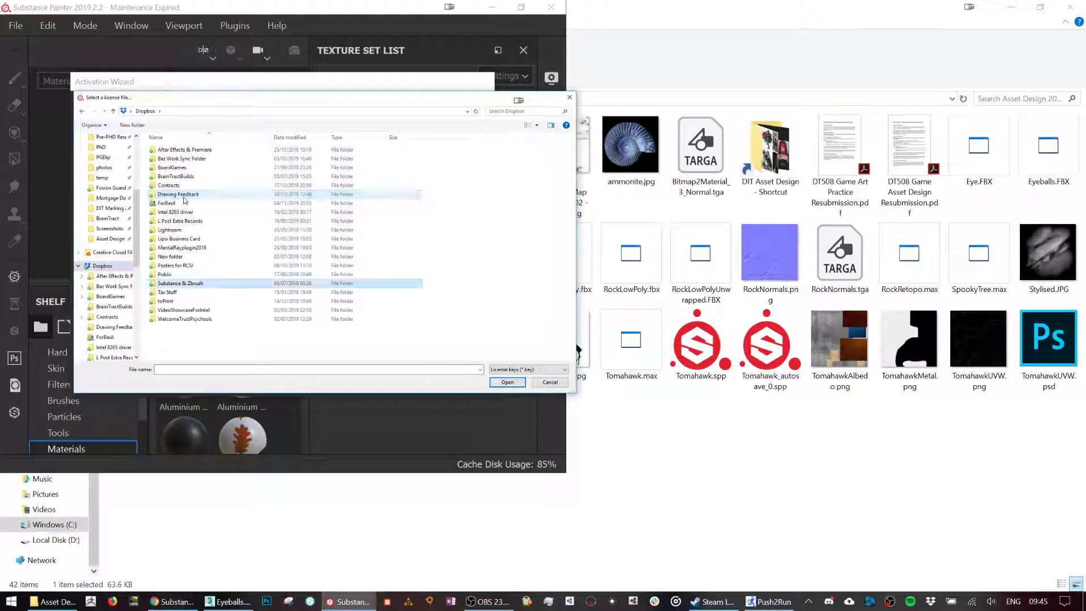
left_click(181, 275)
double_click(187, 277)
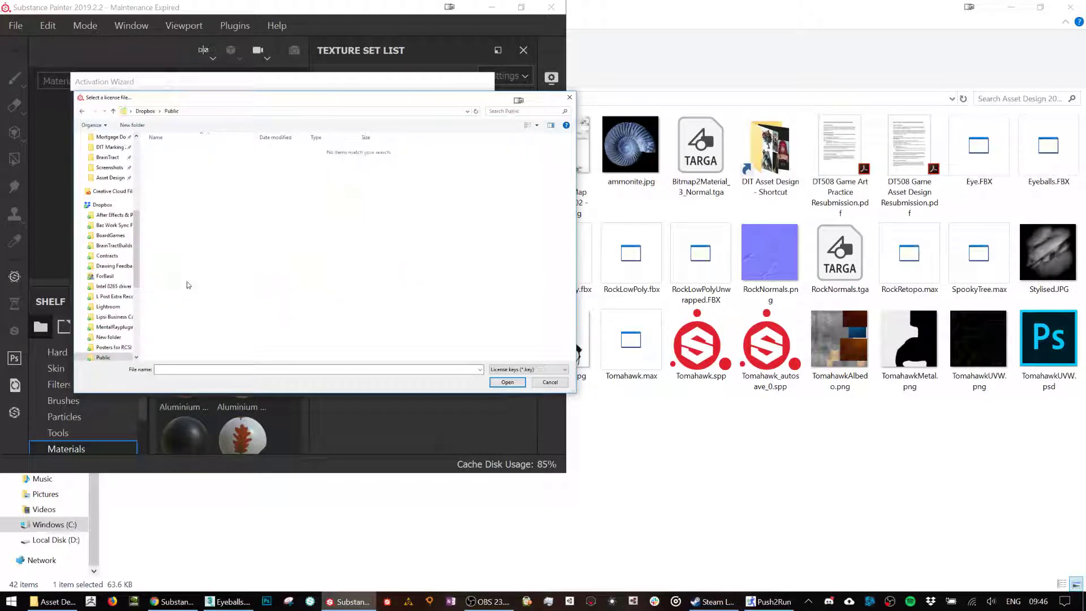
key("alt+Left")
double_click(191, 284)
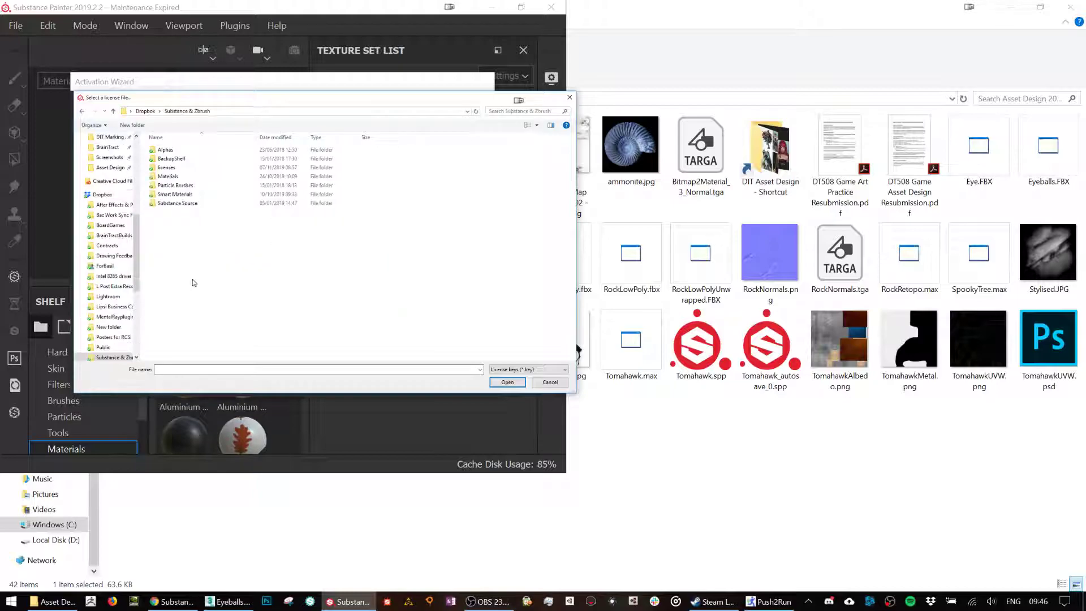
Load Substance Painter.key from the 2019-20 Licenses folder inside licenses and finish the activation.
double_click(173, 169)
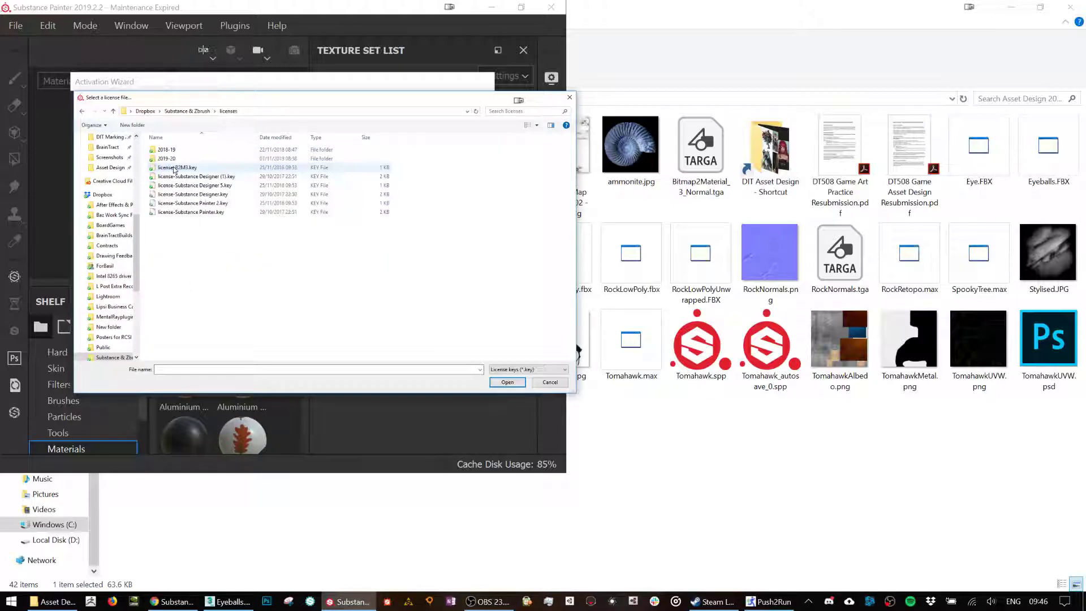
double_click(169, 158)
left_click(183, 150)
double_click(182, 150)
double_click(181, 169)
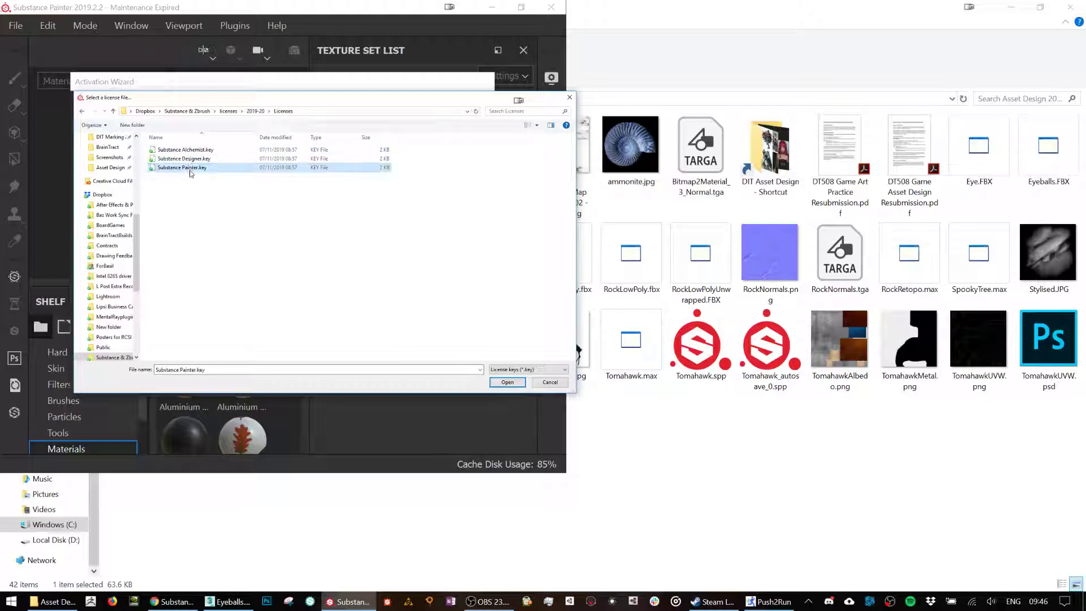
left_click(433, 378)
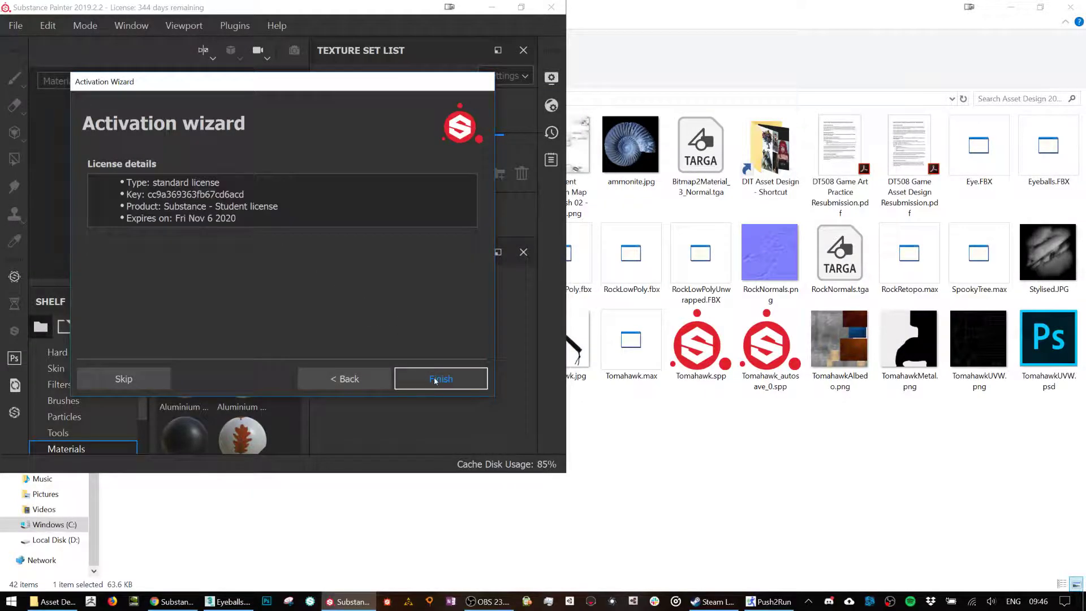
left_click(436, 379)
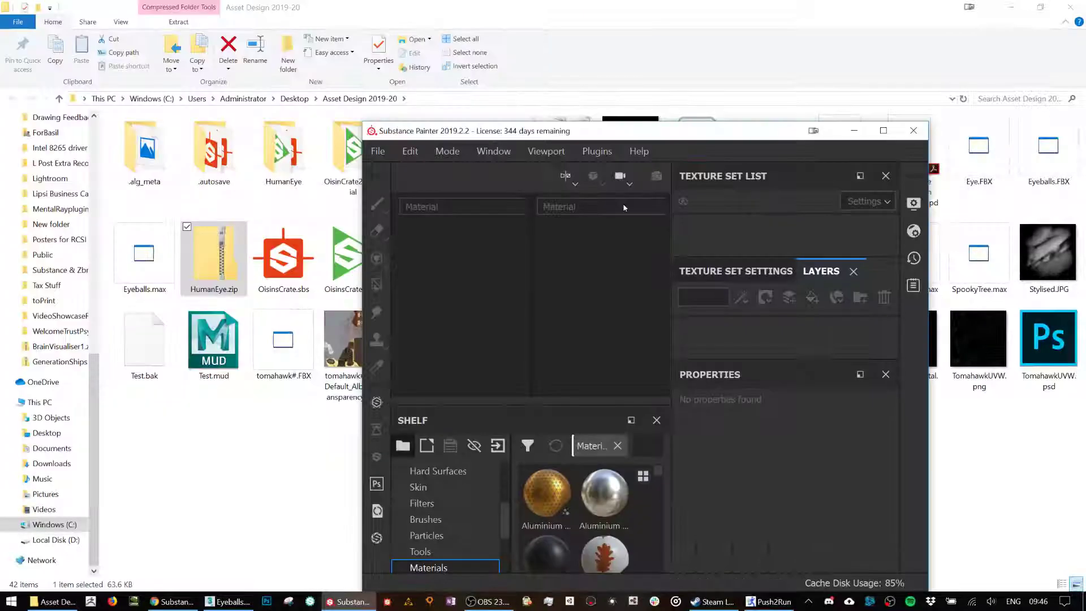
Maximize the window and create a new project from Eyeballs.FBX in the Asset Design 2019-20 folder.
left_click(883, 131)
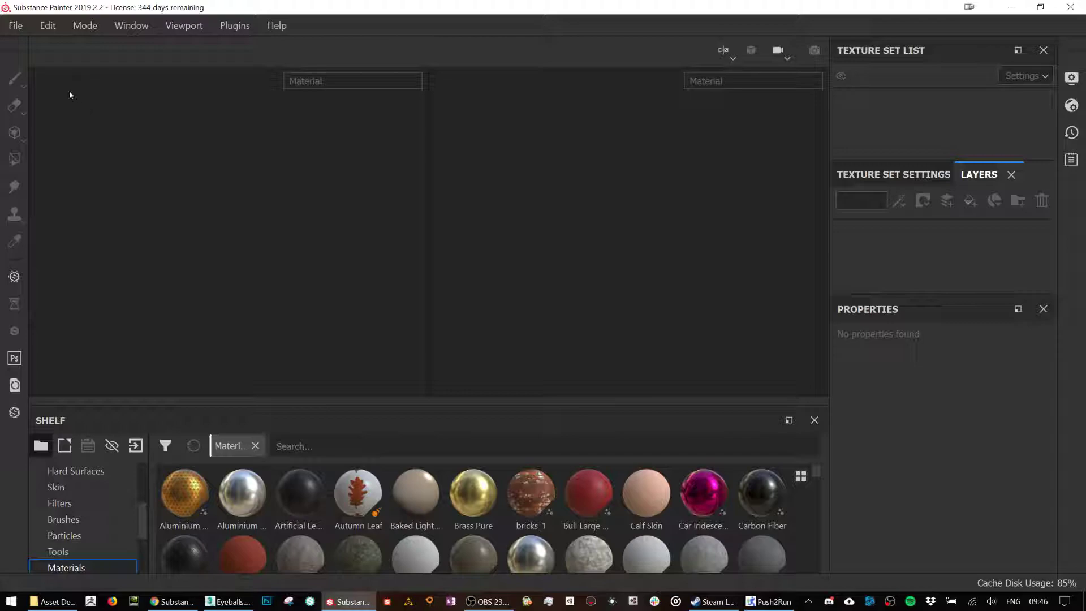
left_click(17, 31)
left_click(68, 48)
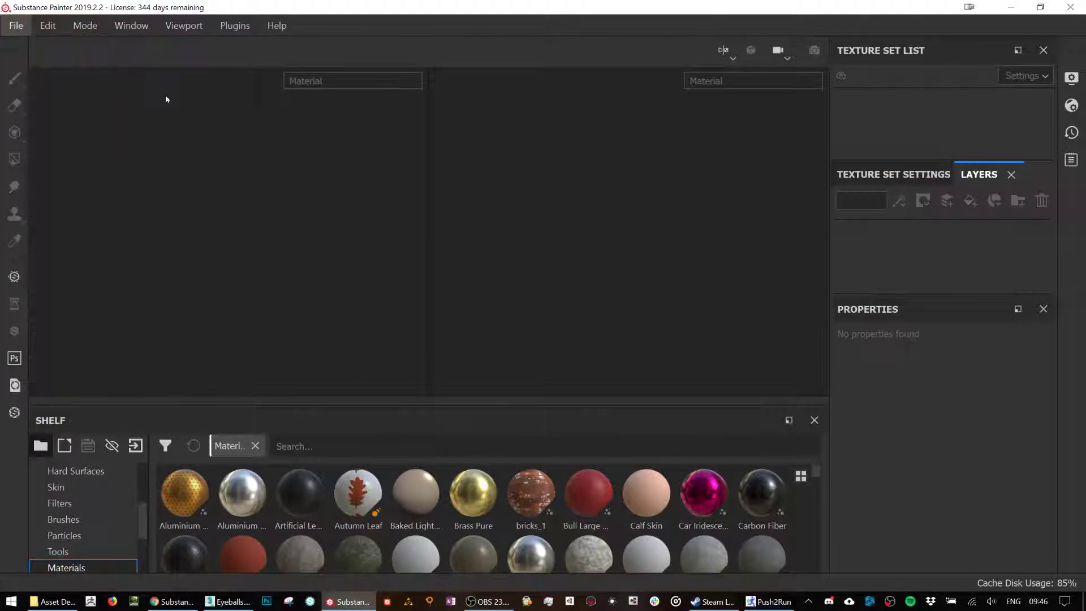
left_click(730, 130)
left_click(453, 106)
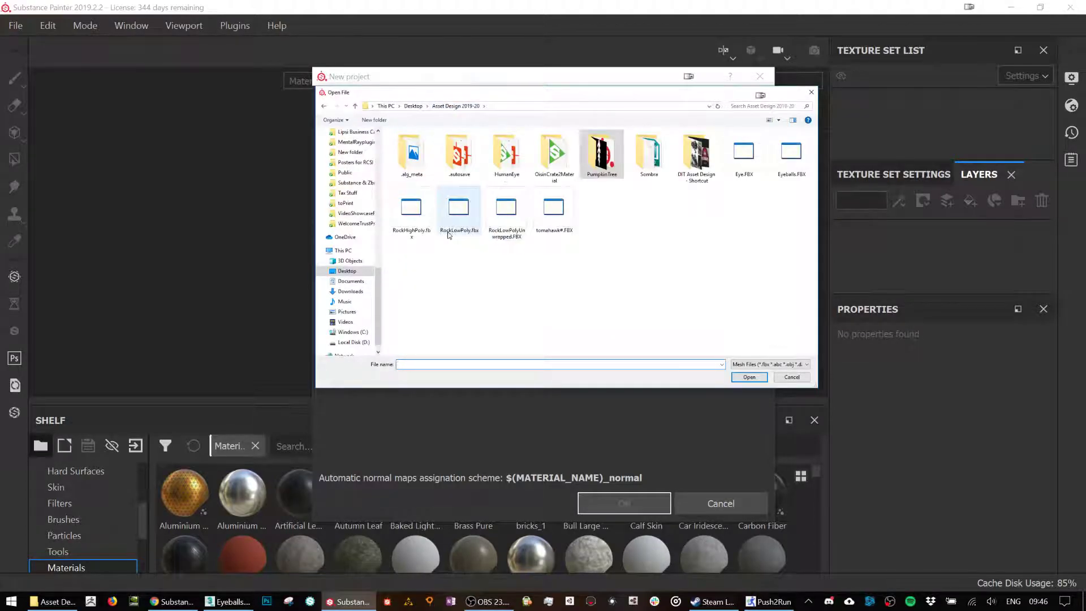
double_click(780, 164)
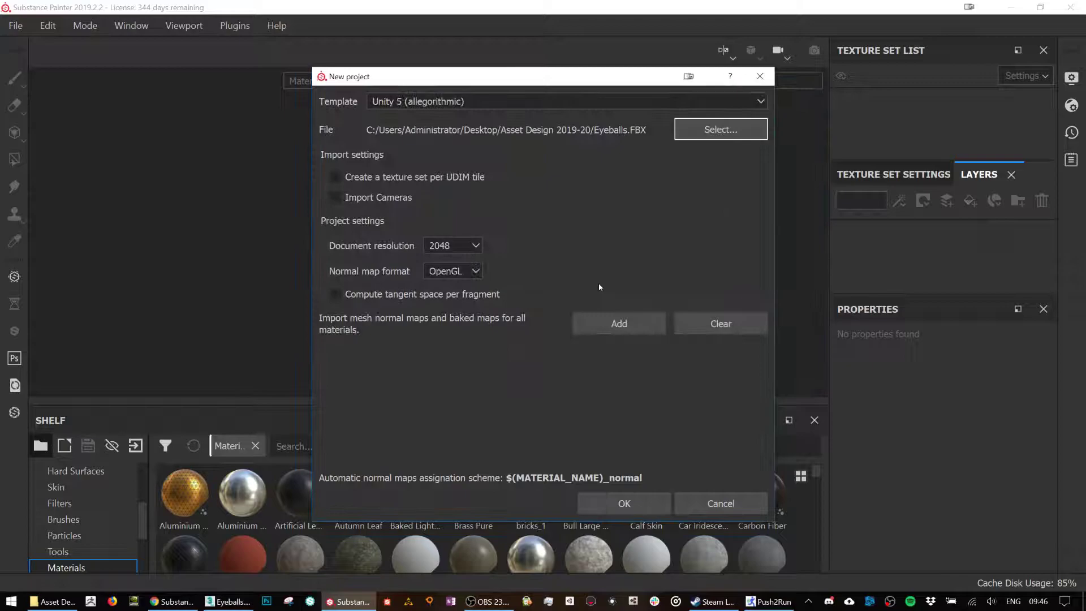
left_click(620, 504)
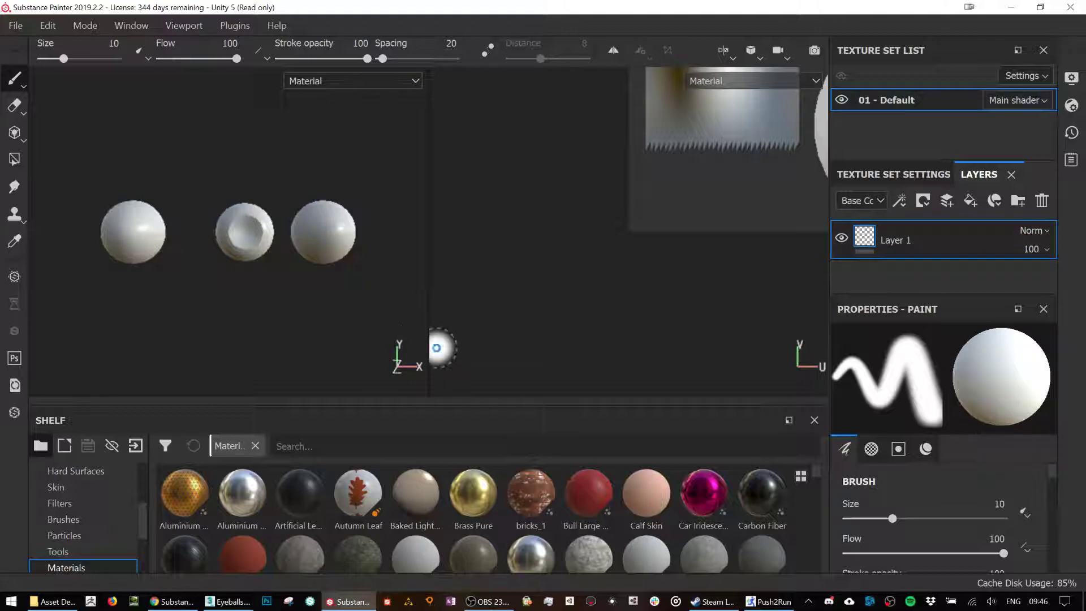
Switch to File Explorer, open the extracted HumanEye folder and bring HumanEye.sbsar into the Substance Painter shelf.
key("alt+Tab")
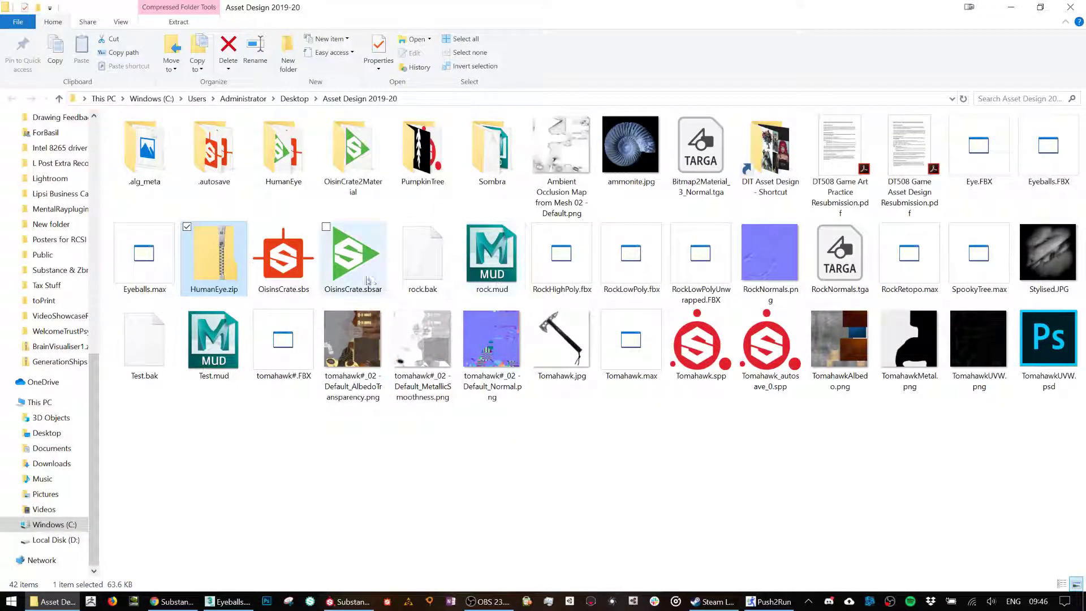
left_click(365, 280)
key("h")
key("h")
left_click(289, 135)
double_click(290, 135)
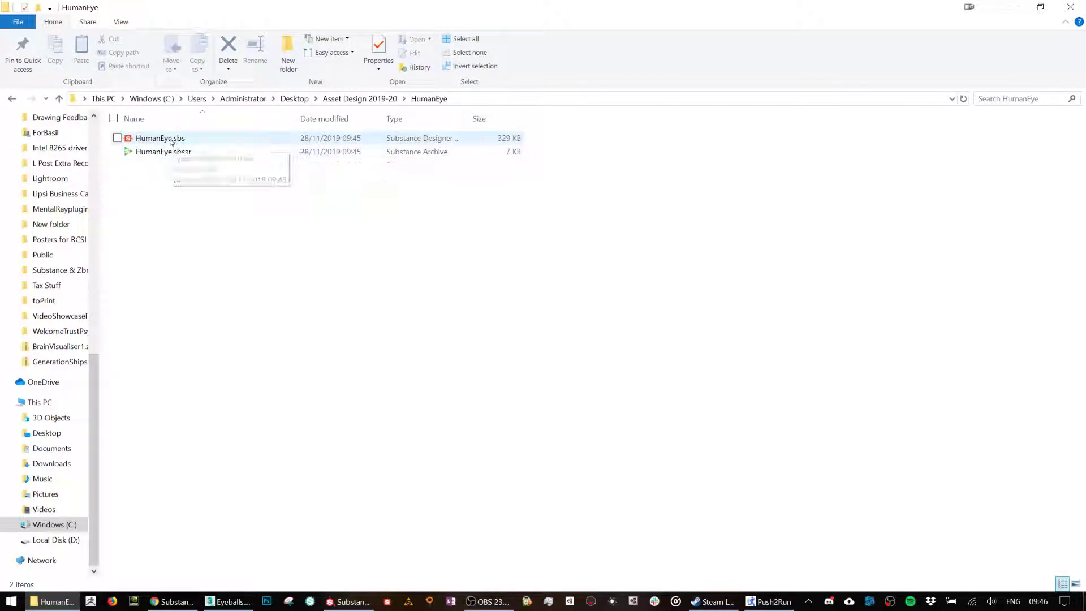
mouse_move(169, 152)
left_mouse_down()
mouse_move(642, 523)
mouse_move(425, 548)
mouse_move(470, 581)
mouse_move(357, 592)
mouse_move(334, 517)
mouse_move(342, 538)
left_mouse_up()
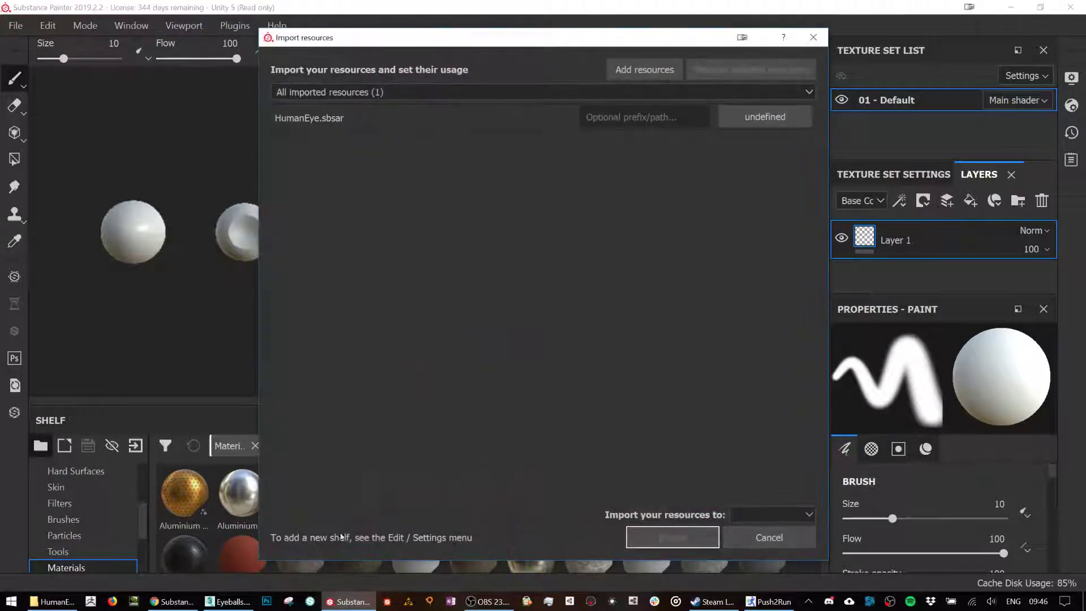
Import HumanEye.sbsar as a basematerial into the current project.
left_click(764, 116)
left_click(815, 147)
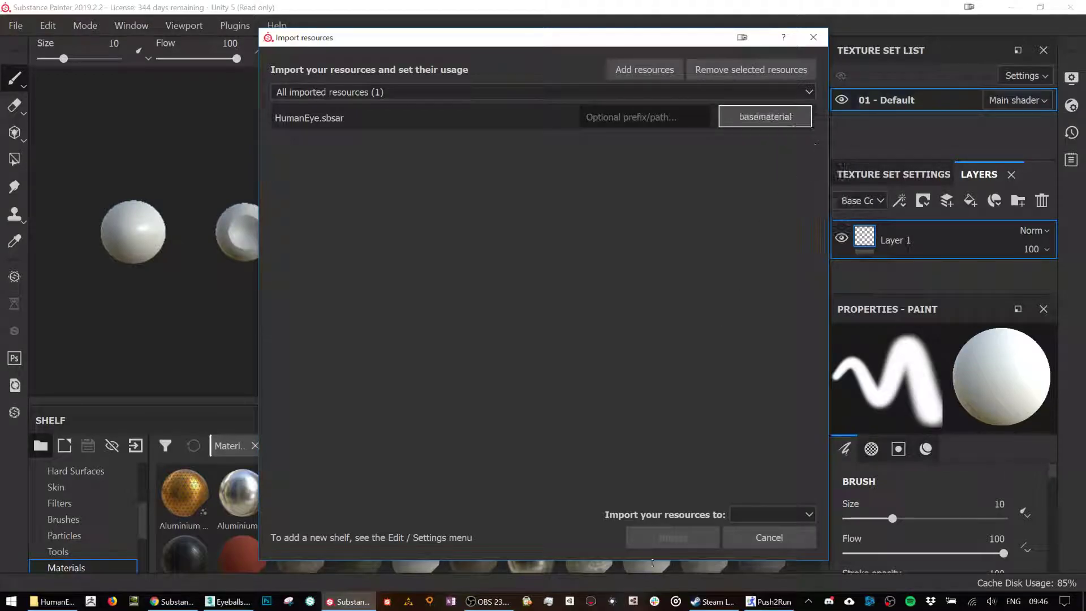
left_click(761, 515)
left_click(754, 541)
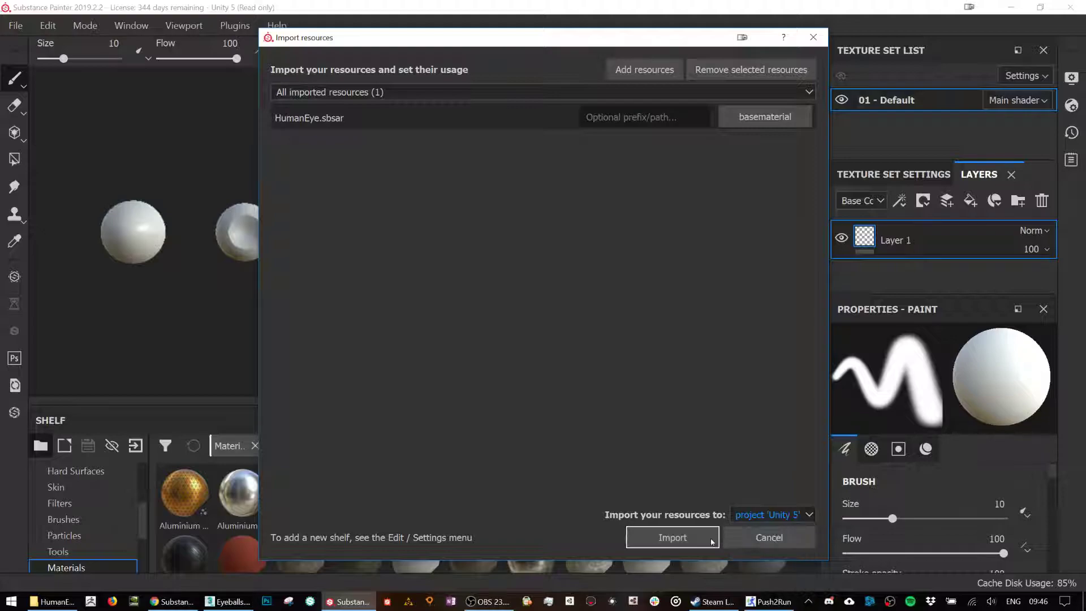
left_click(673, 537)
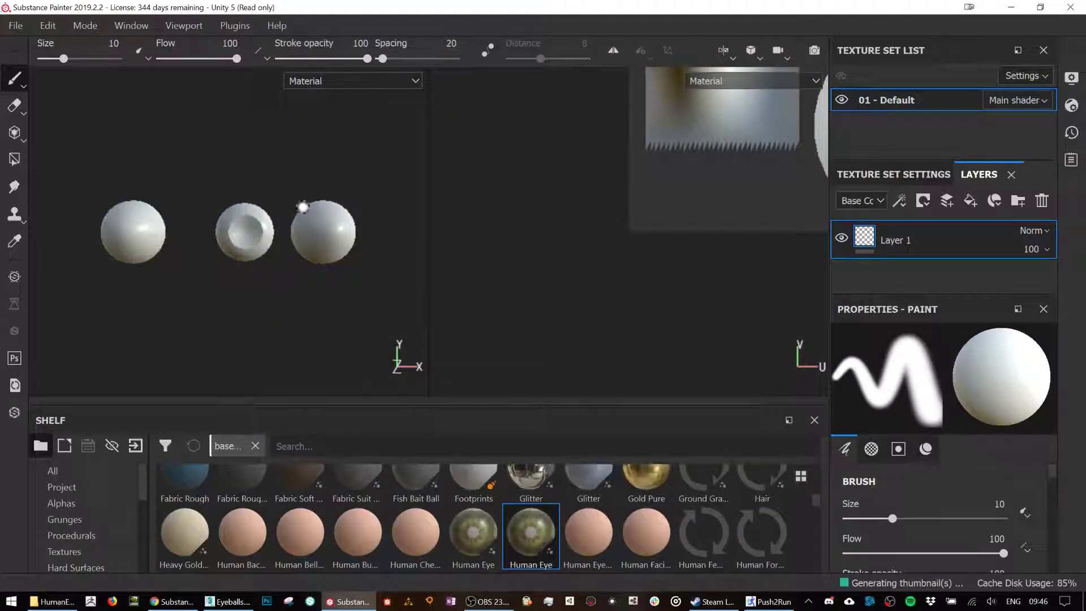
Save the project as EyeBalls in the Asset Design 2019-20 folder.
left_click(17, 26)
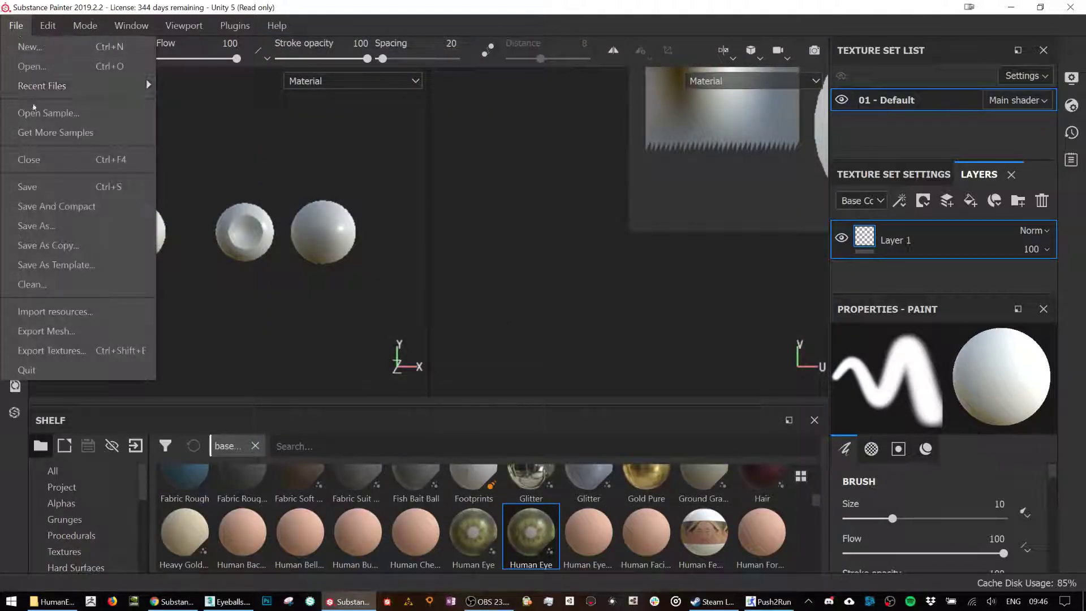
left_click(56, 206)
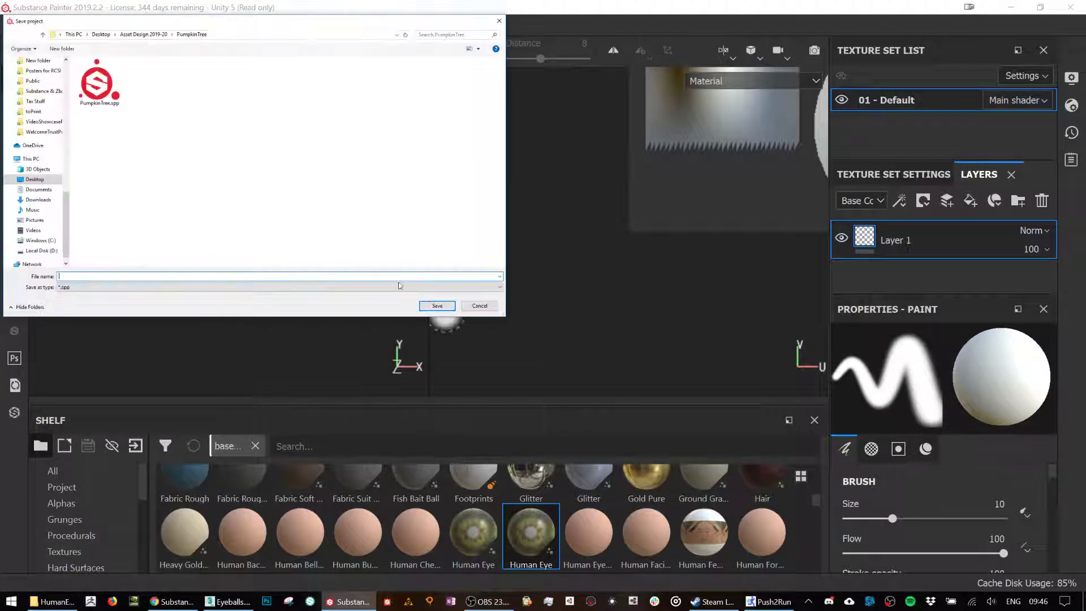
left_click(163, 35)
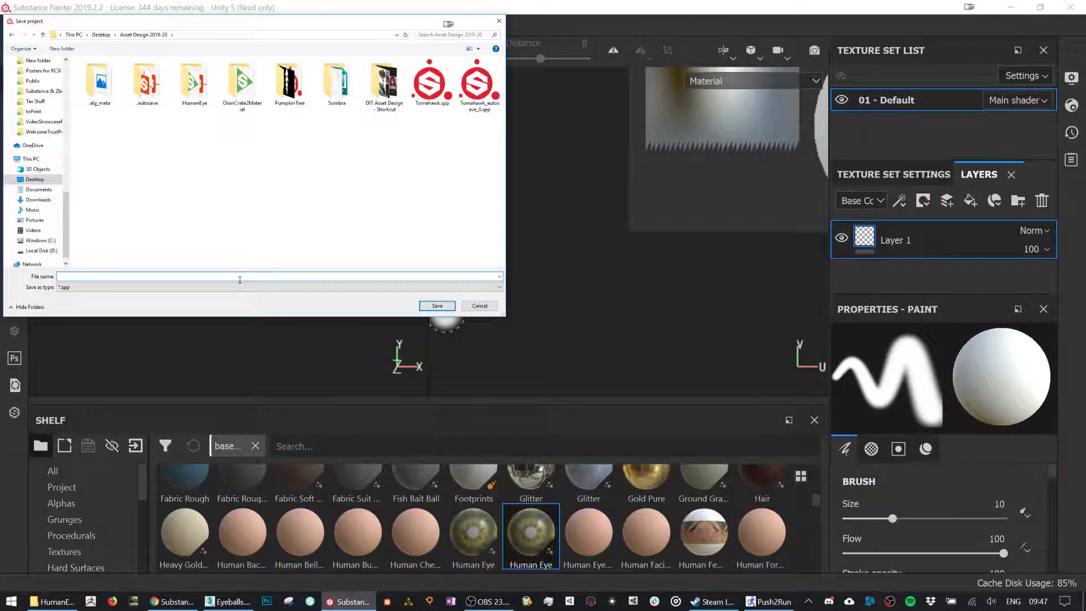
type("EyeBalls")
key("Return")
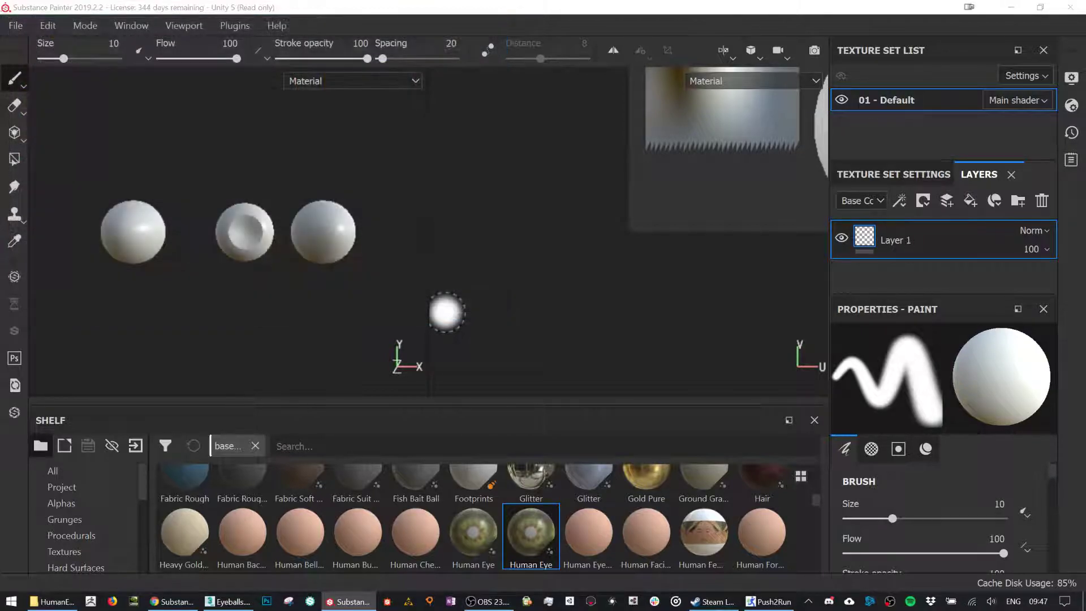
Add an Opacity channel to the 01 - Default texture set.
scroll(305, 222, "up", 2)
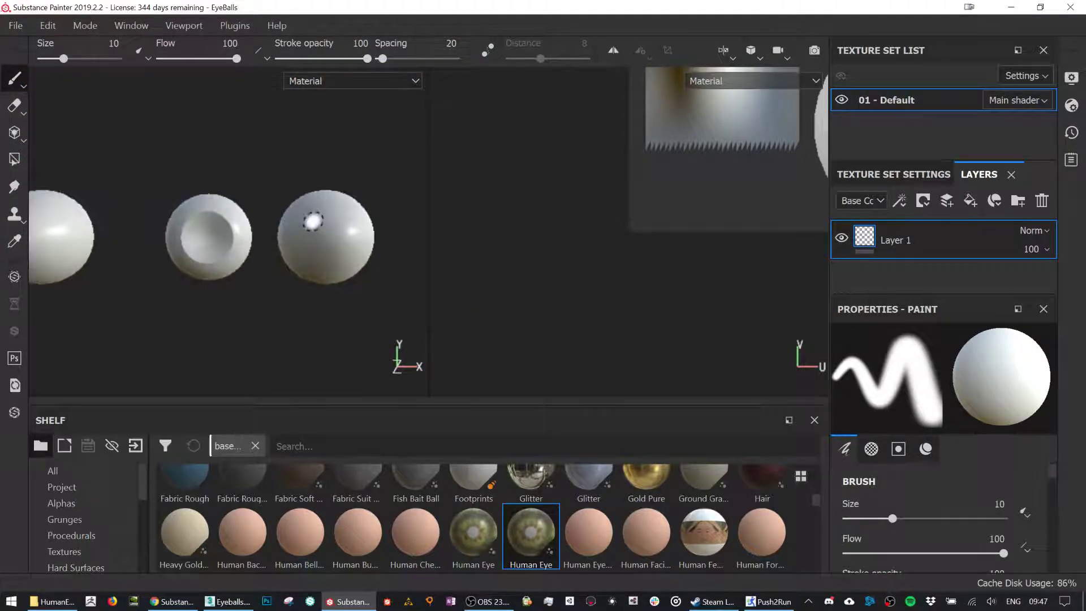
left_click(932, 173)
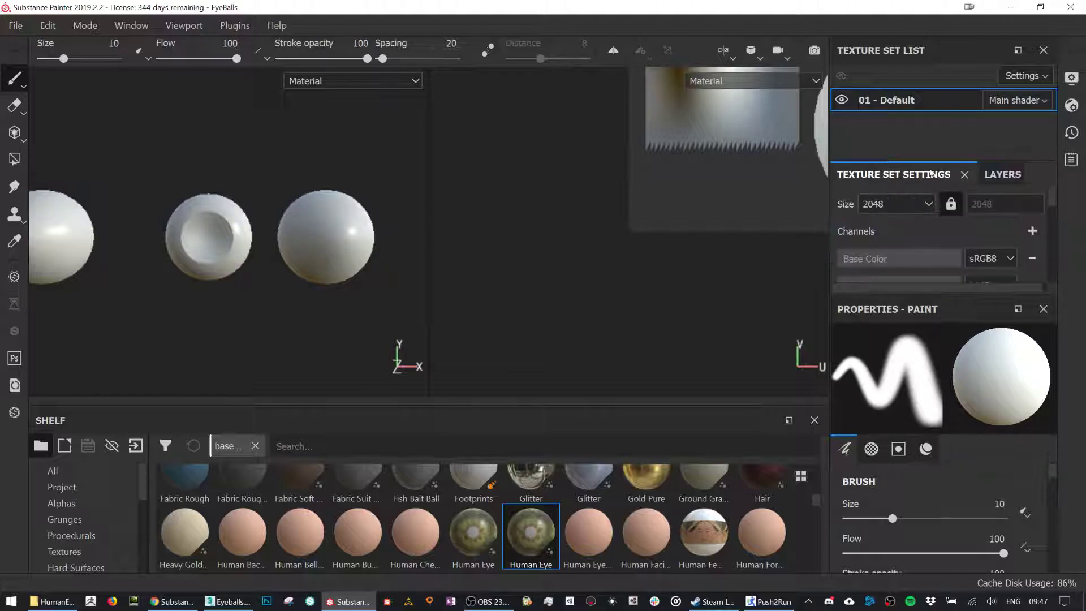
scroll(950, 240, "down", 3)
scroll(951, 240, "up", 3)
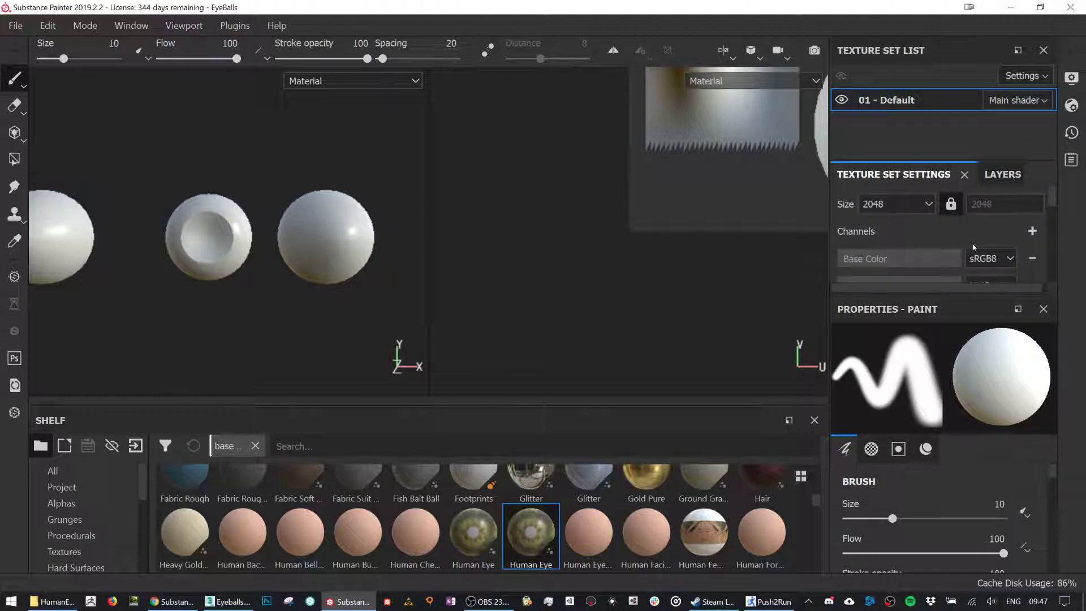
left_click(1033, 232)
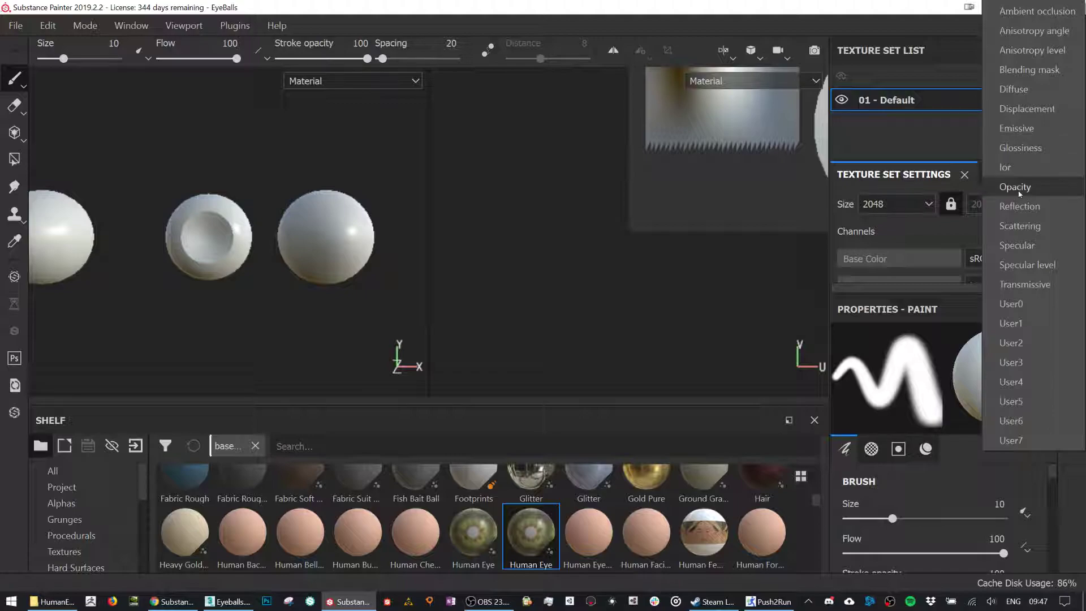
left_click(997, 184)
scroll(997, 187, "down", 1)
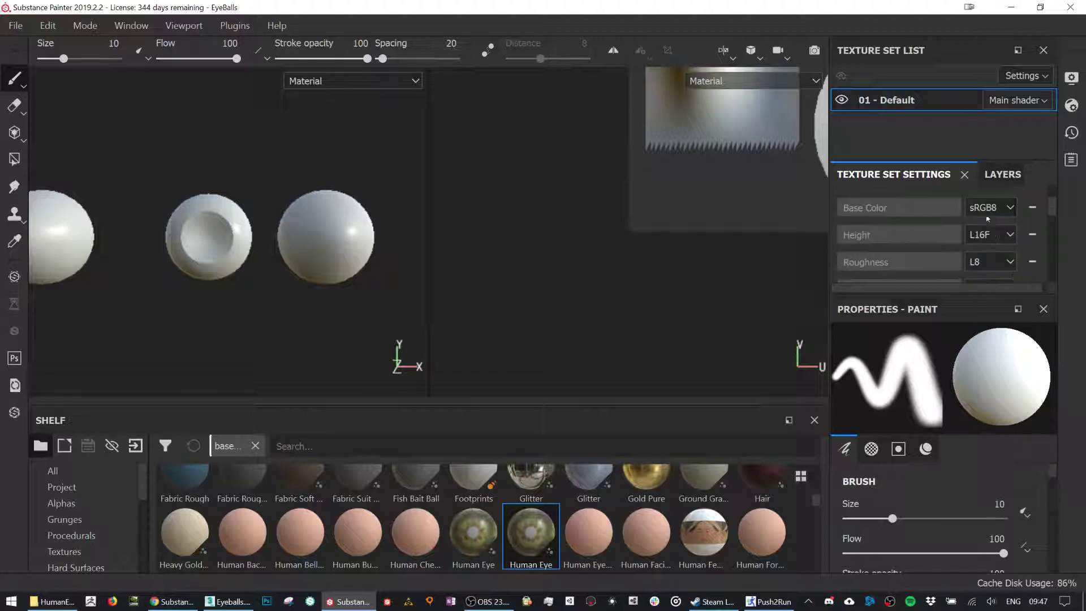
Change the main shader to pbr-metal-rough-with-alpha-blending and return to the layer stack.
left_click(1072, 105)
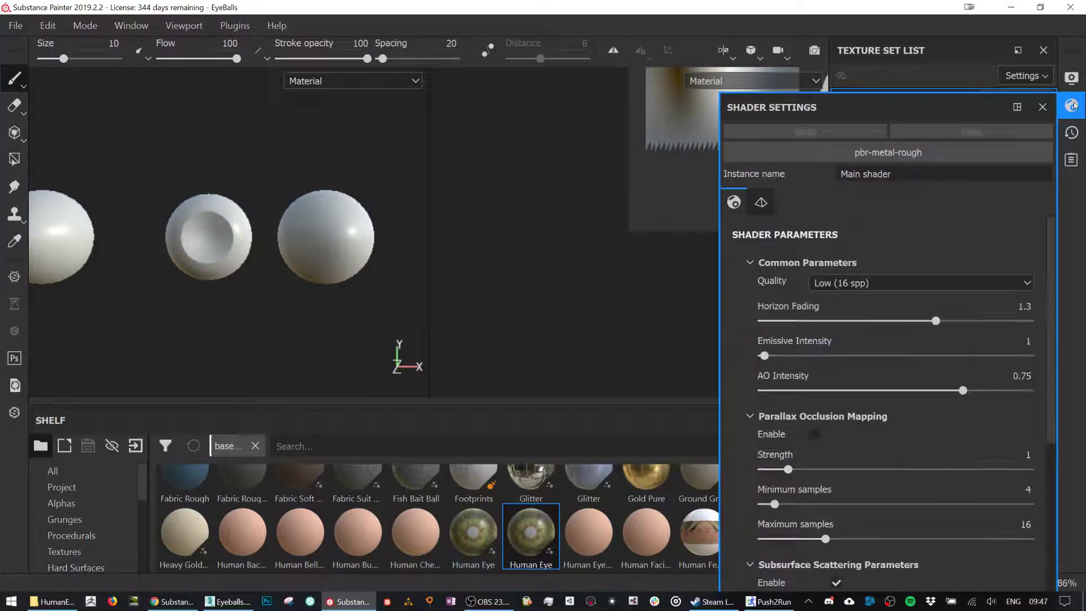
left_click(875, 156)
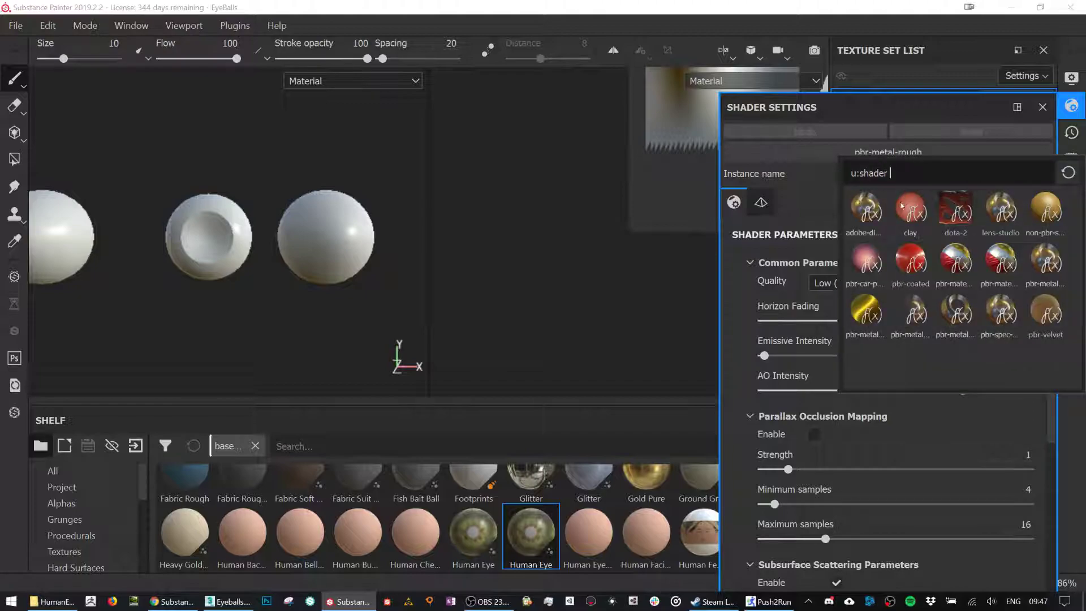
mouse_move(954, 320)
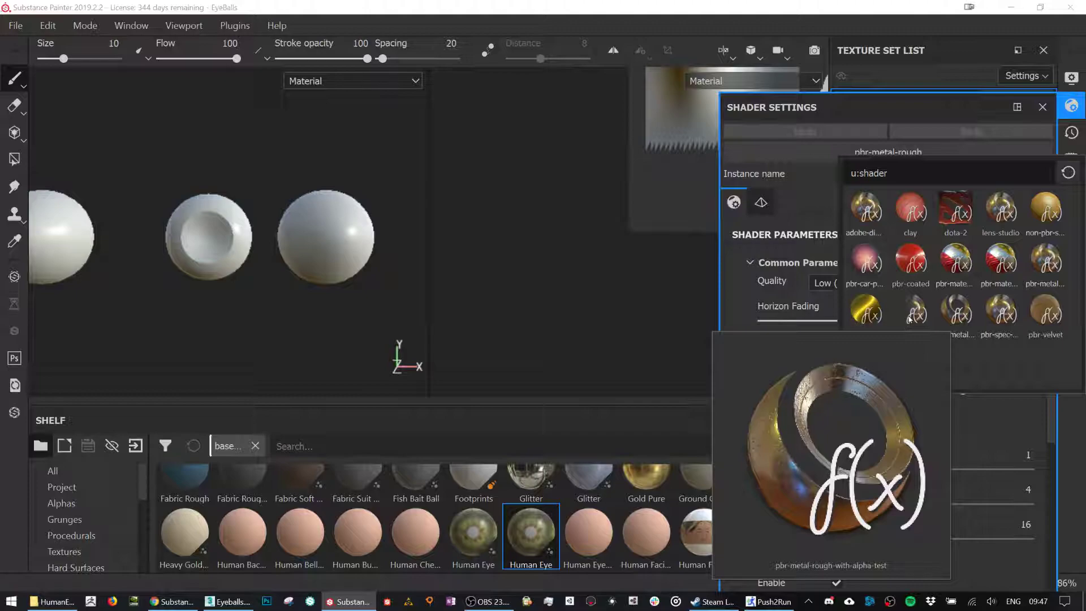
mouse_move(909, 320)
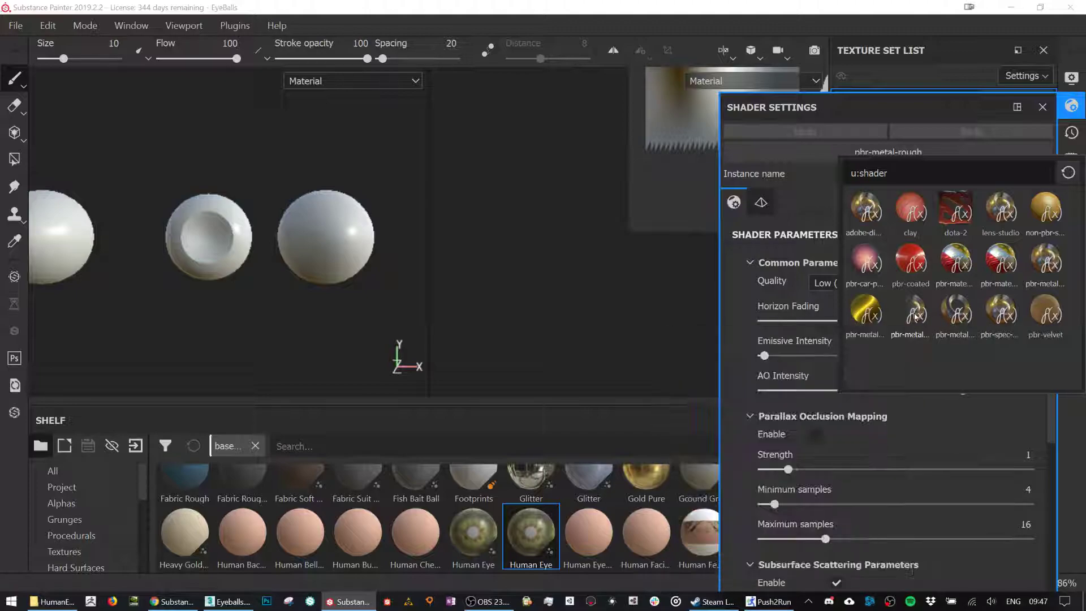
left_click(912, 312)
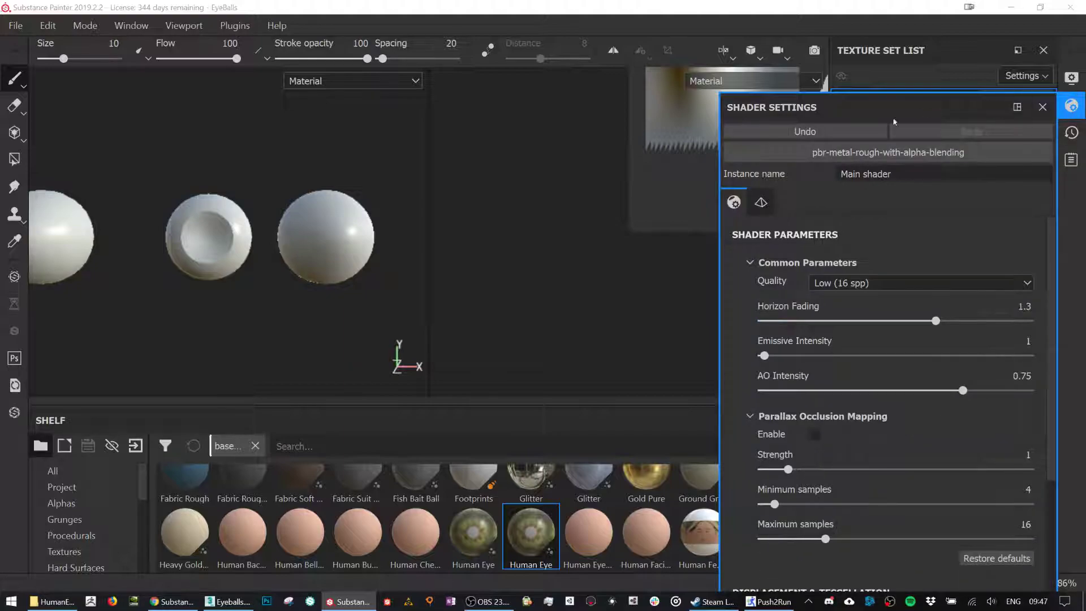
left_click(1043, 107)
left_click(995, 178)
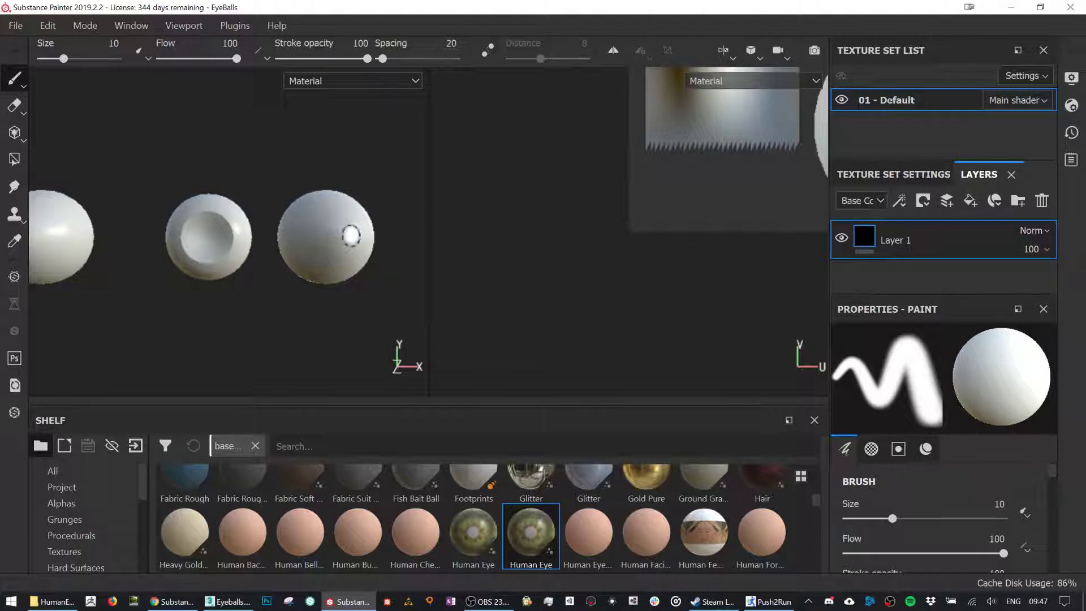
Add a fill effect to Layer 1 with its color and metal channels disabled.
right_click(878, 231)
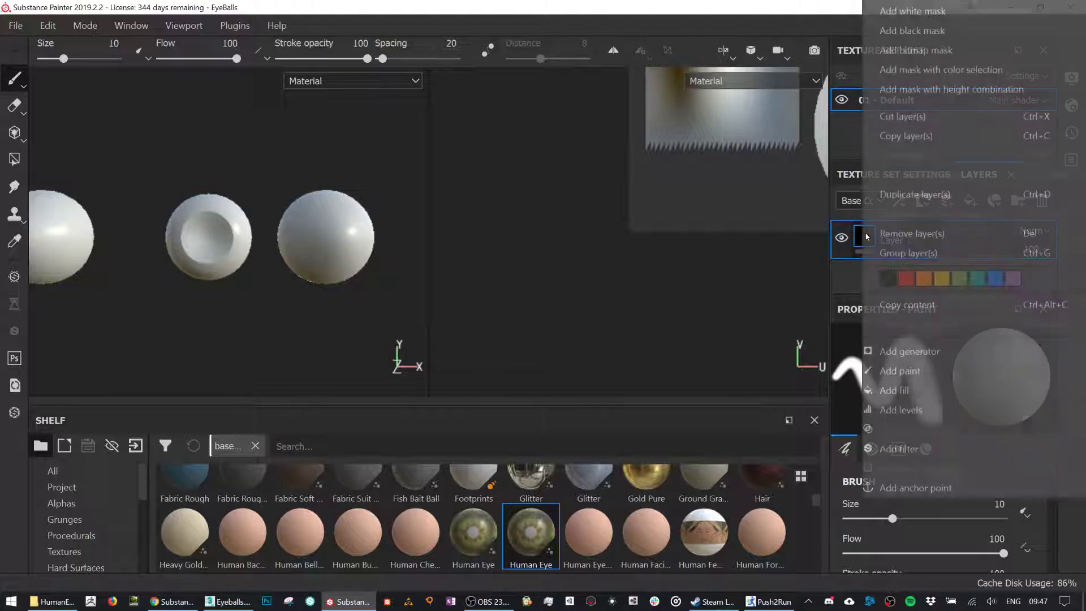
left_click(902, 395)
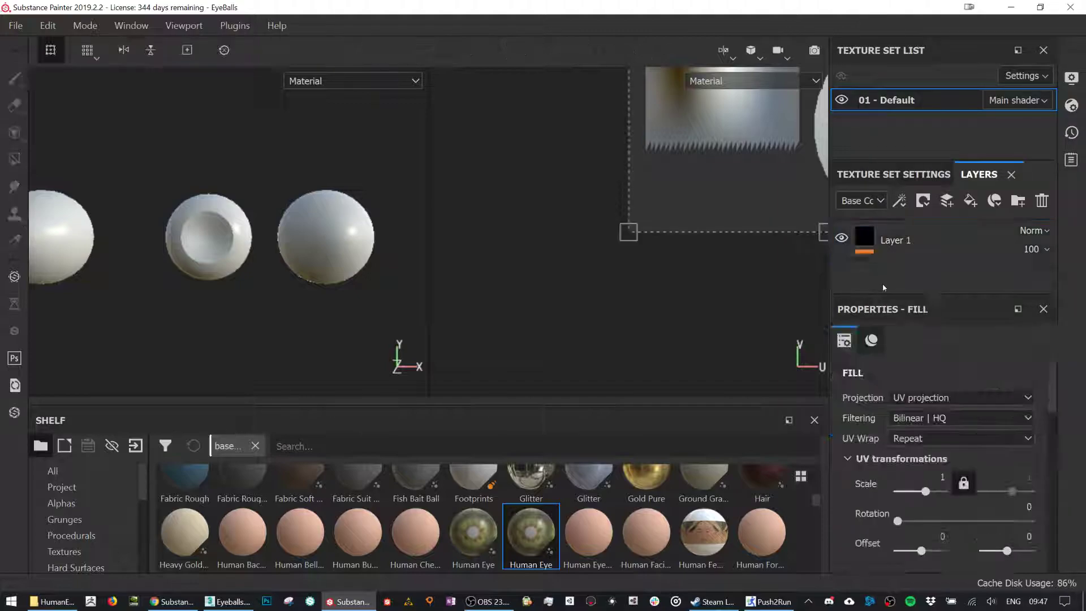
scroll(937, 408, "down", 3)
left_click(861, 464)
left_click(863, 481)
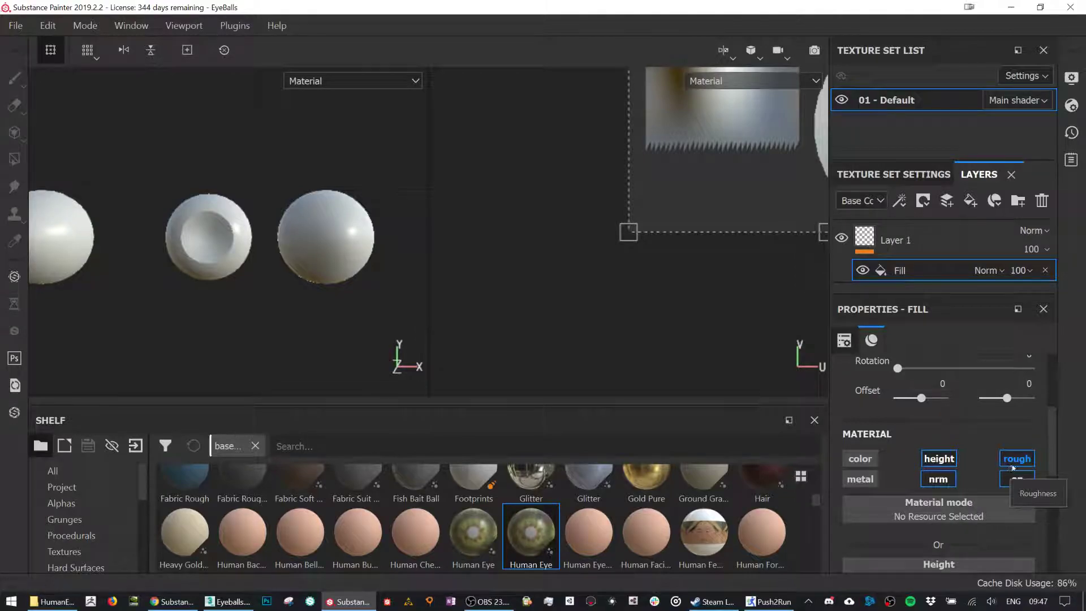
Set the fill's roughness to about 0.077 and its opacity to about 0.039.
scroll(942, 510, "down", 3)
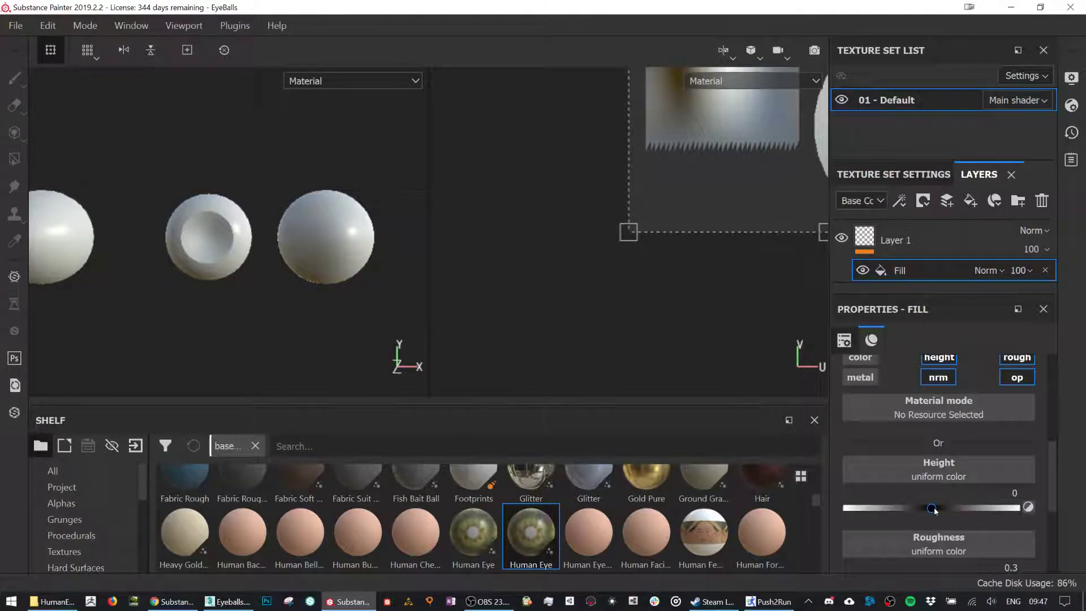
scroll(935, 511, "down", 3)
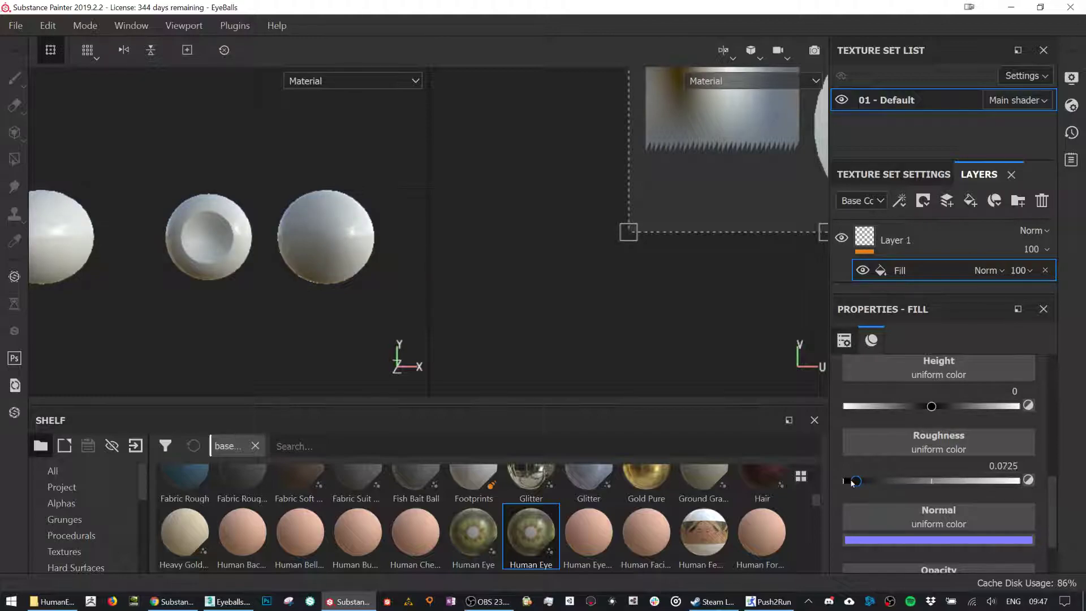
left_click_drag(869, 481, 885, 481)
scroll(922, 503, "down", 2)
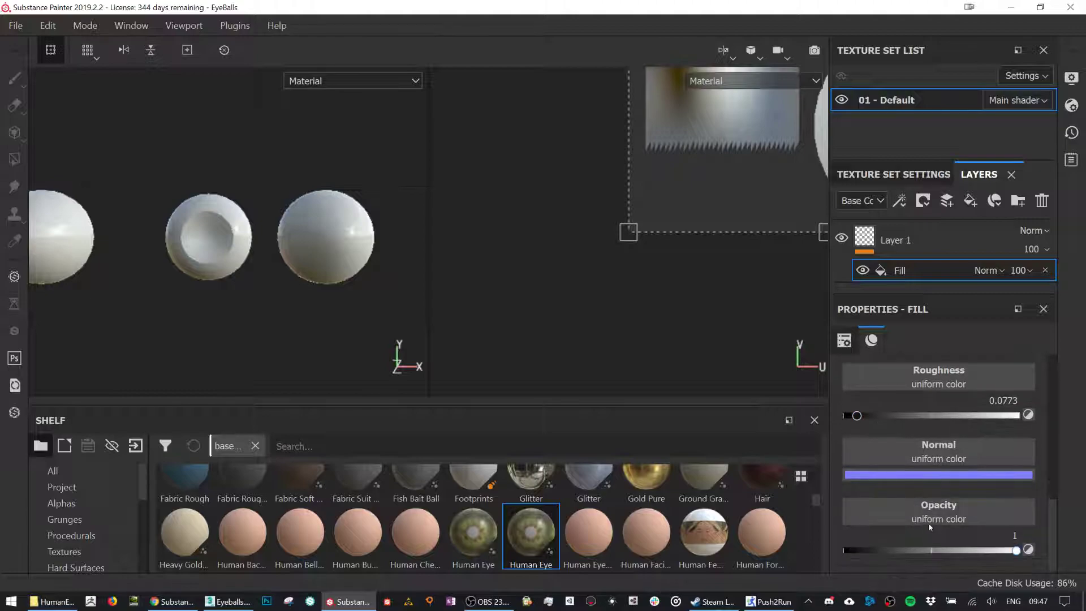
left_click_drag(1014, 558, 852, 536)
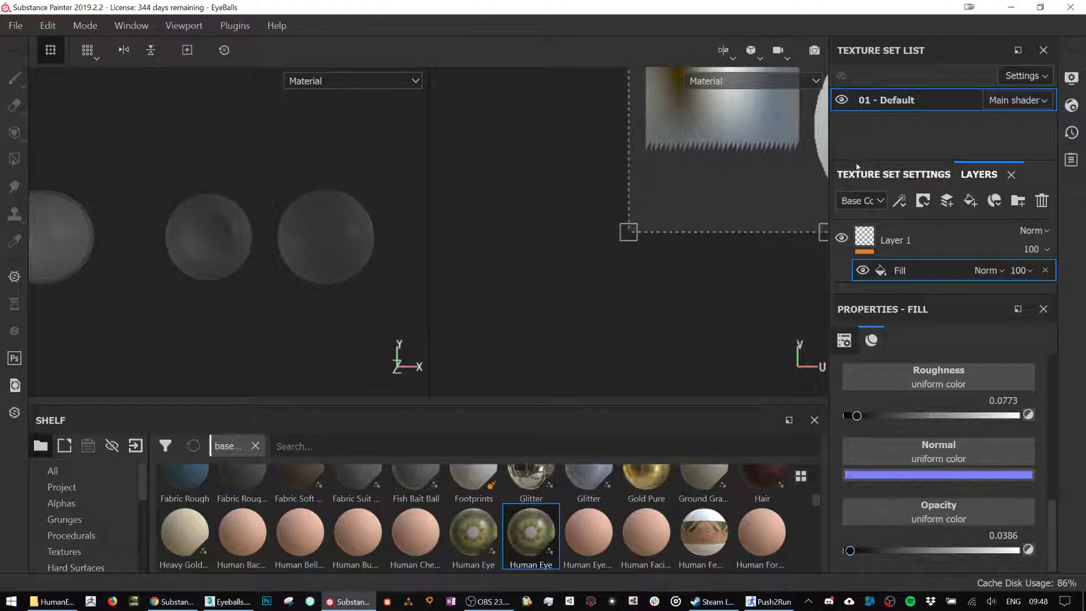
Add a black mask to Layer 1 and reveal the outer eye shell with a white whole-mesh polygon fill.
right_click(904, 243)
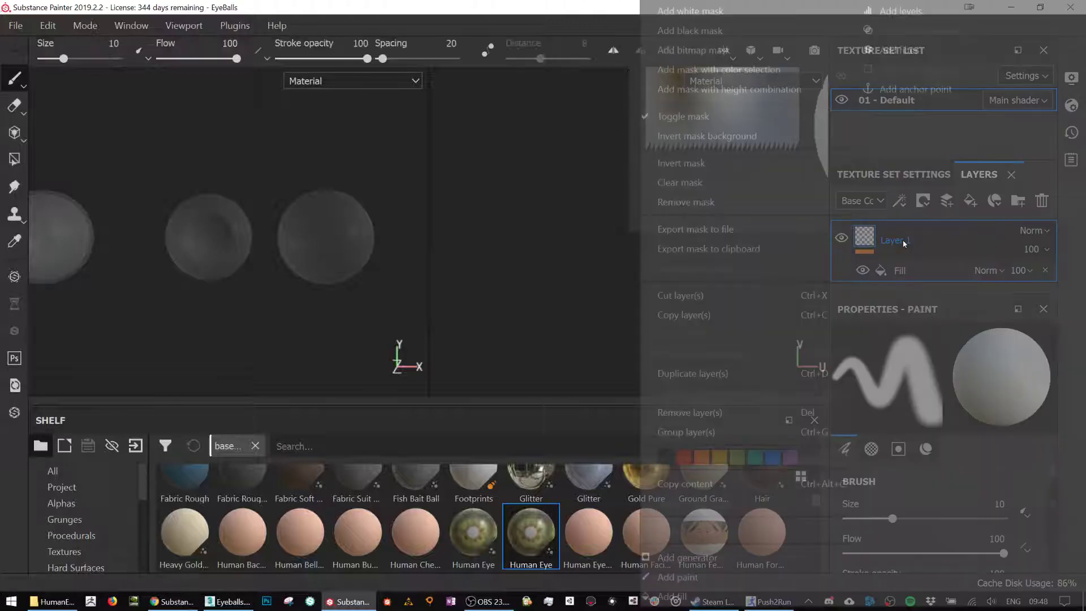
left_click(727, 34)
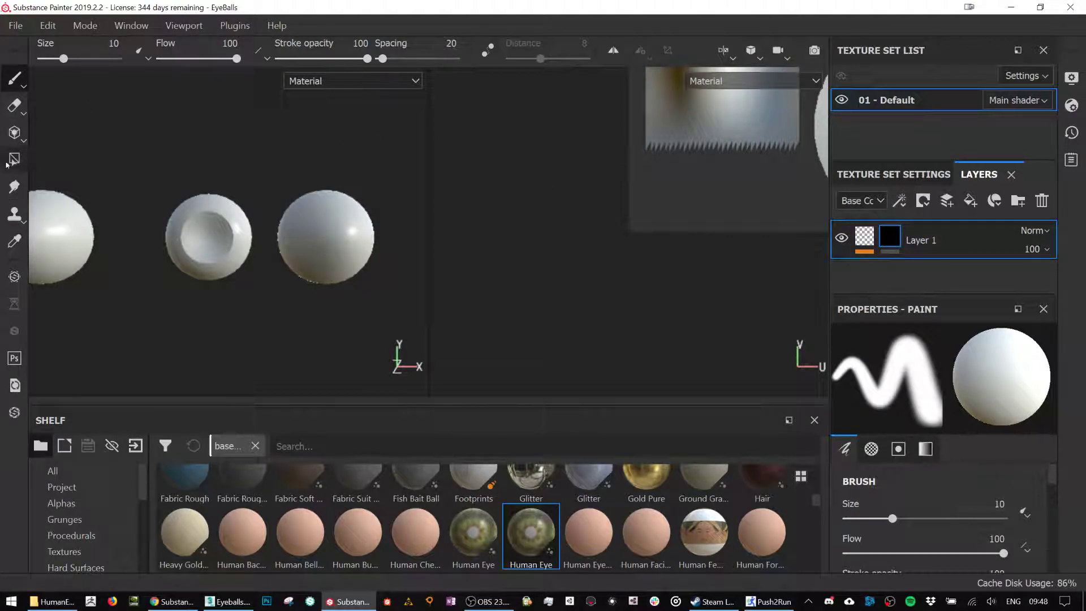
left_click(14, 159)
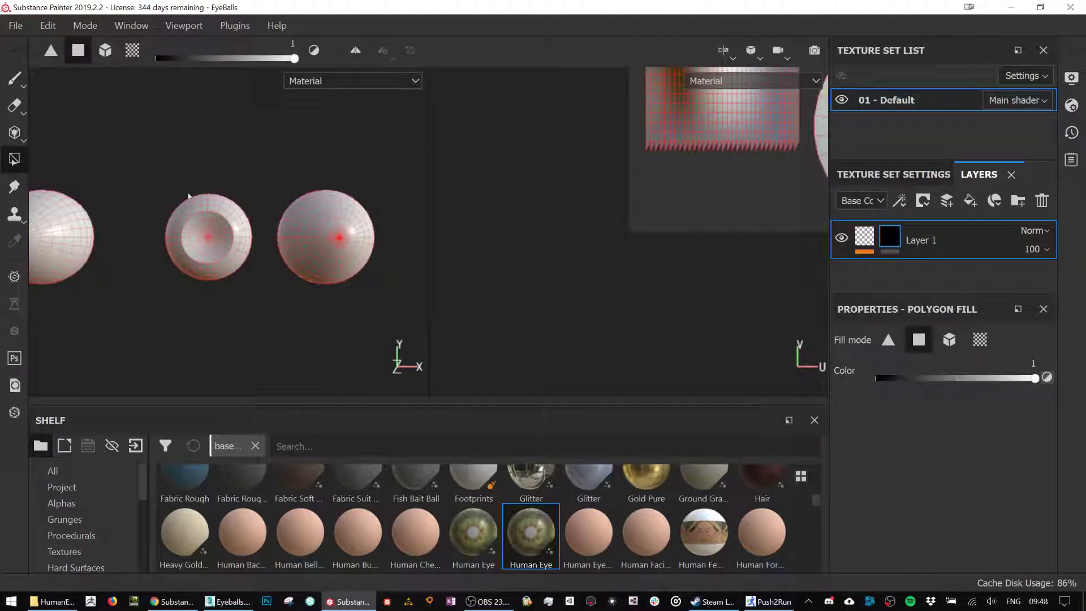
left_click(946, 340)
left_click(327, 234)
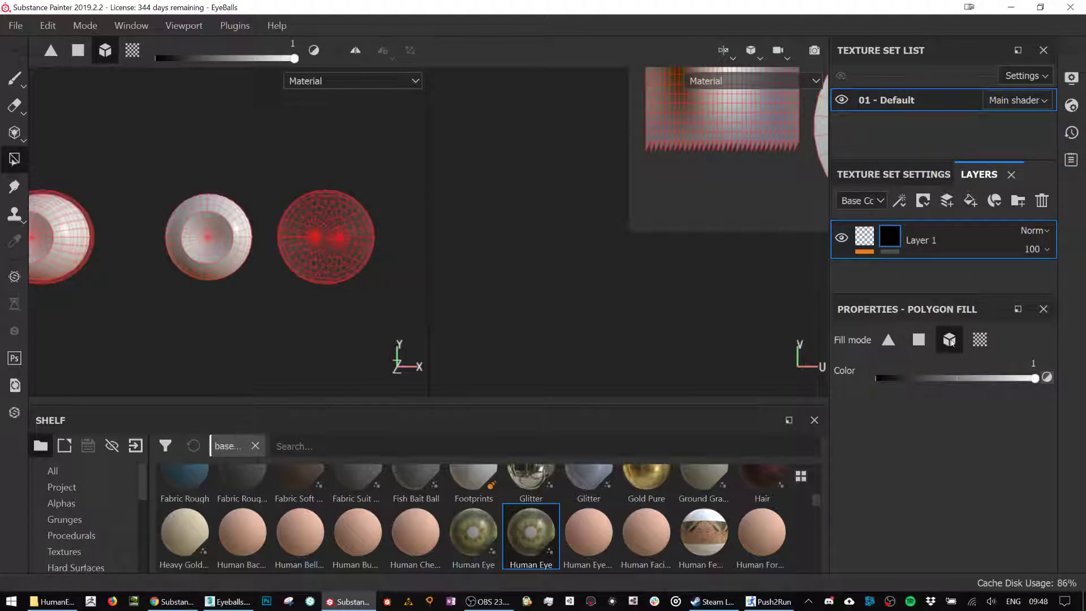
left_click(14, 78)
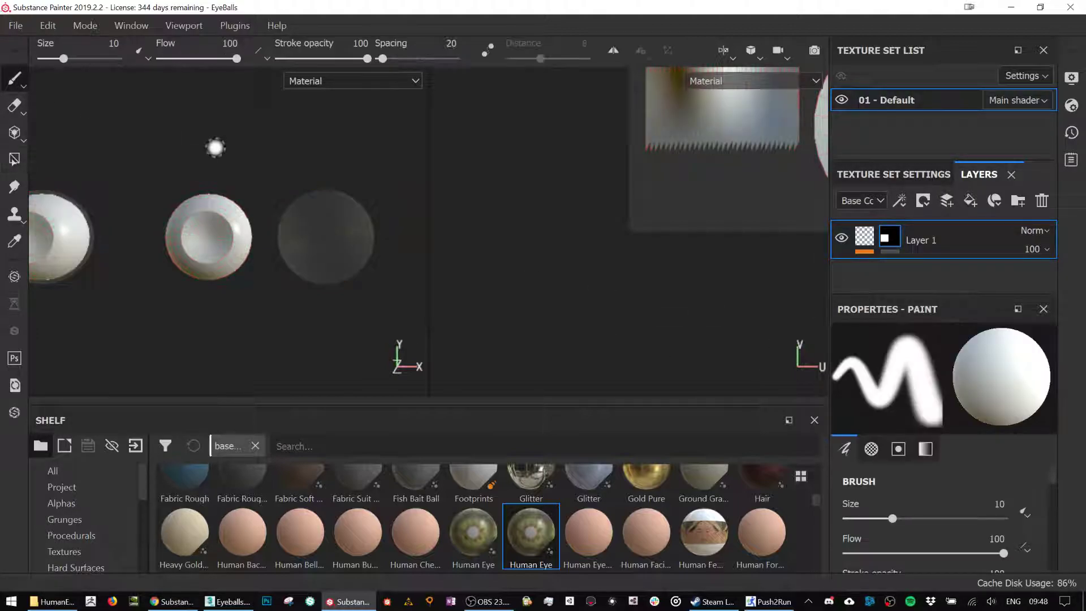
Lower the Layer 1 fill's roughness to 0.0435 and its opacity to 0.0242, checking the transparent shell around the inner eyeball.
left_click_drag(181, 232, 305, 246, "alt")
scroll(247, 262, "up", 4)
left_click(863, 240)
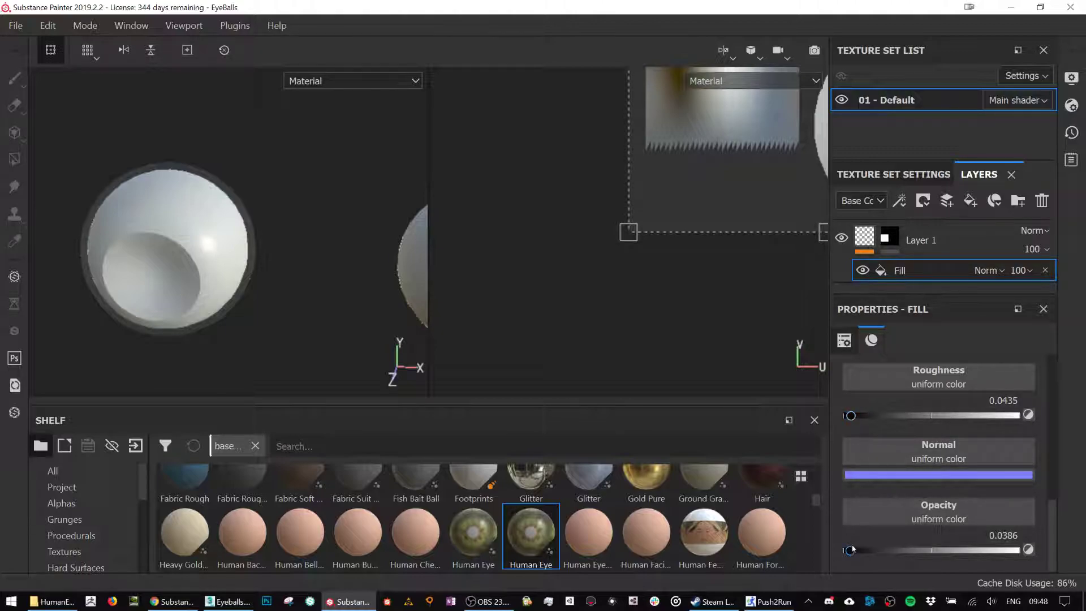
mouse_move(853, 553)
left_mouse_down()
mouse_move(869, 552)
mouse_move(849, 552)
left_mouse_up()
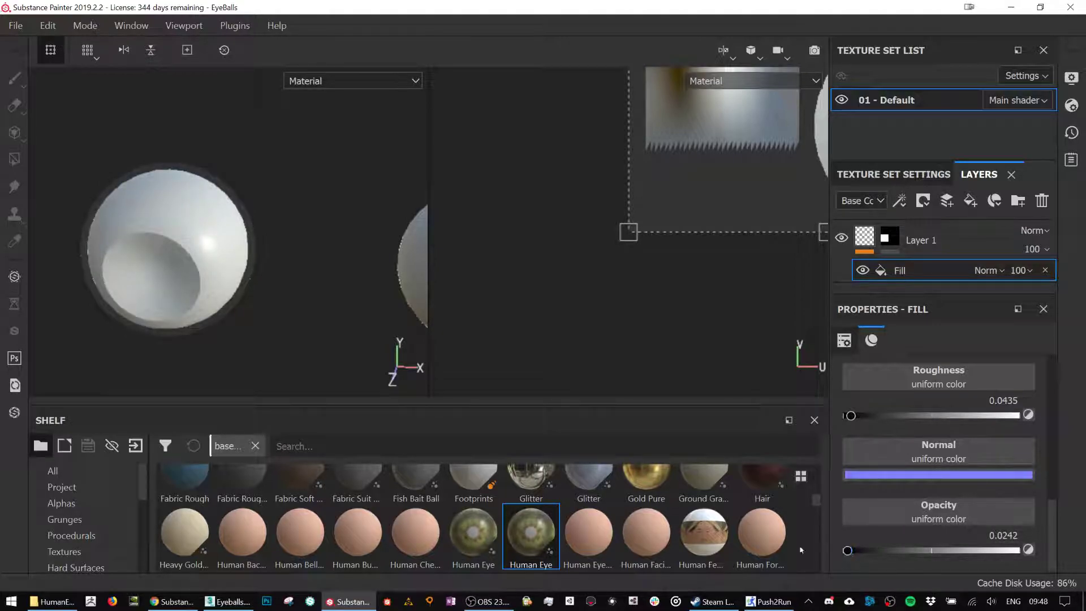
left_click_drag(333, 306, 306, 256, "alt")
scroll(307, 256, "up", 2)
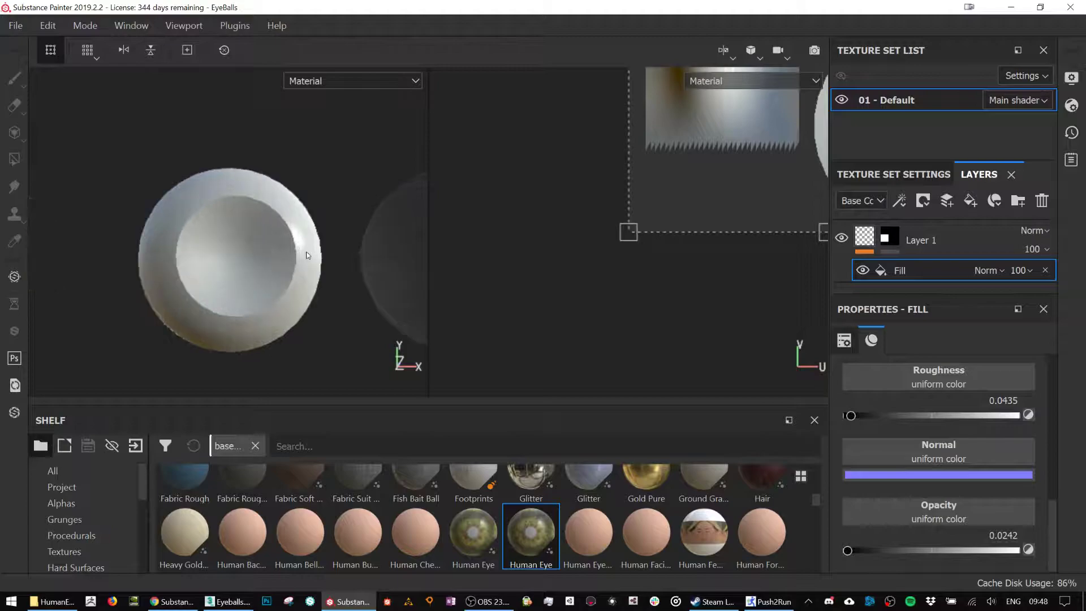
Add a new paint layer and place it beneath Layer 1.
left_click(965, 253)
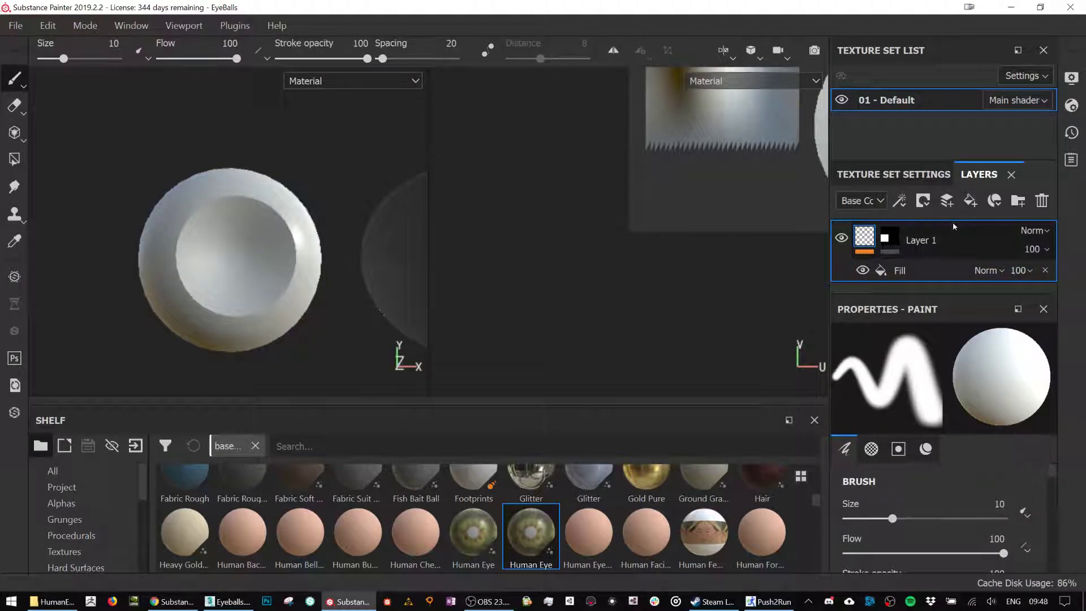
left_click_drag(911, 249, 912, 290)
scroll(922, 262, "down", 1)
scroll(922, 257, "up", 1)
left_click_drag(912, 250, 936, 223)
scroll(918, 278, "down", 1)
Try adding the Human Eye base material to the layer stack twice, and delete both added layers.
left_click_drag(532, 535, 906, 290)
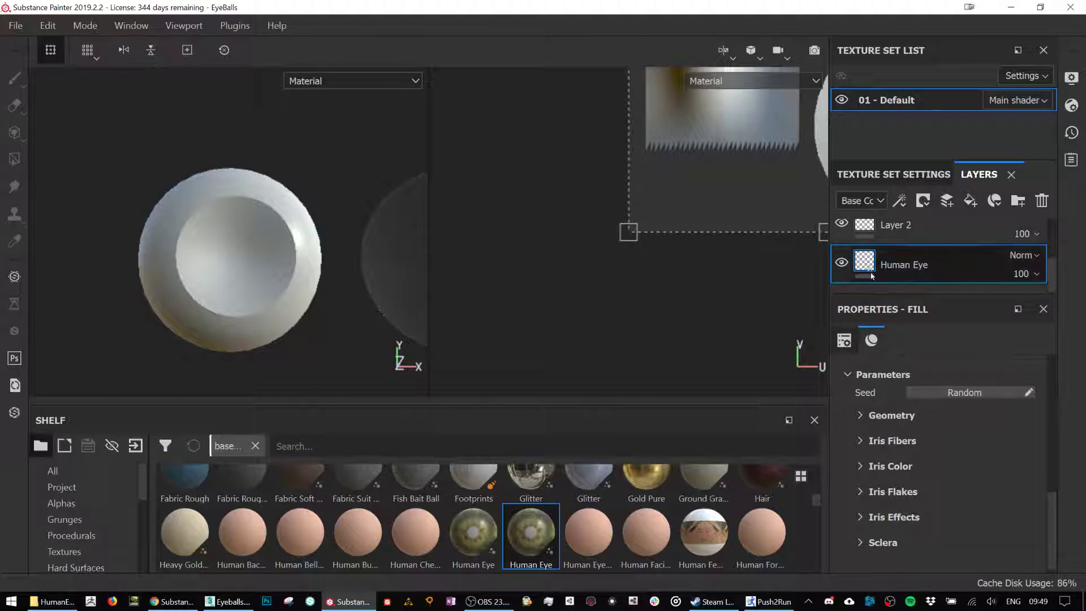
left_click_drag(527, 532, 866, 236)
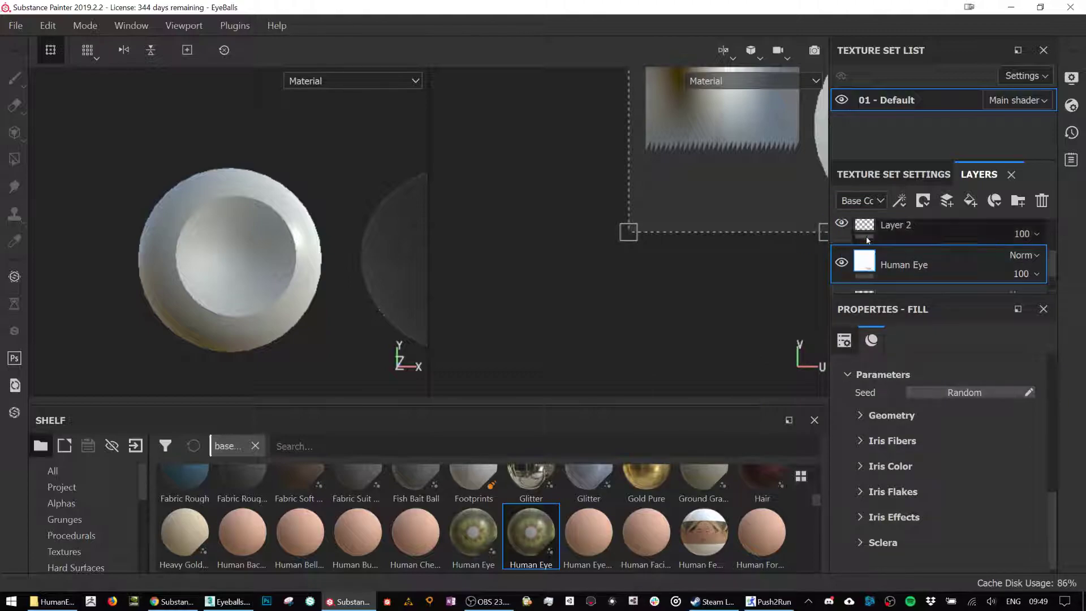
left_click(916, 276, "ctrl")
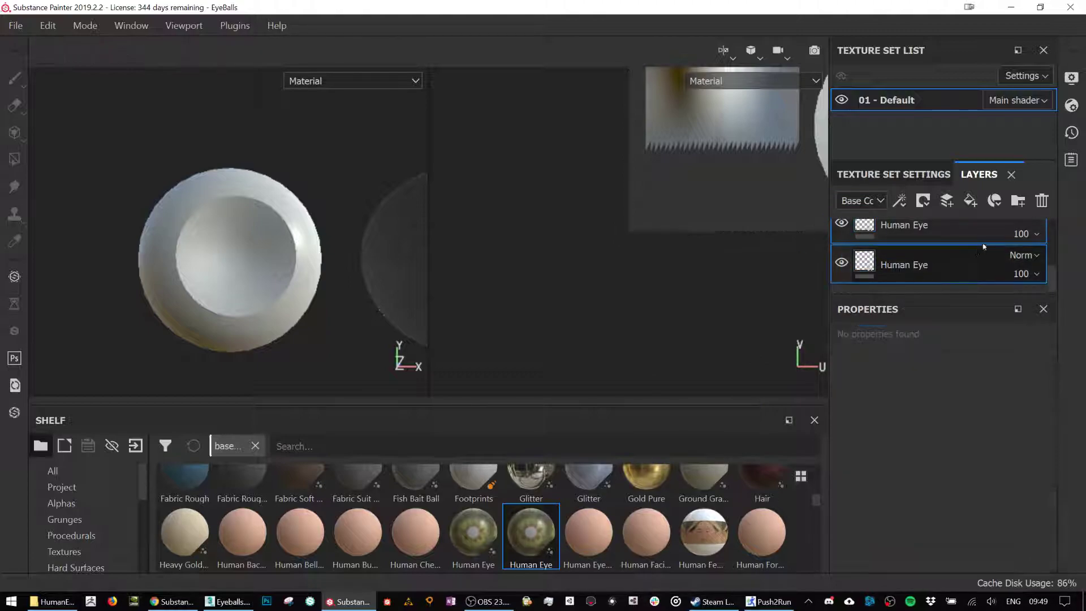
left_click(1042, 206)
right_click(479, 549)
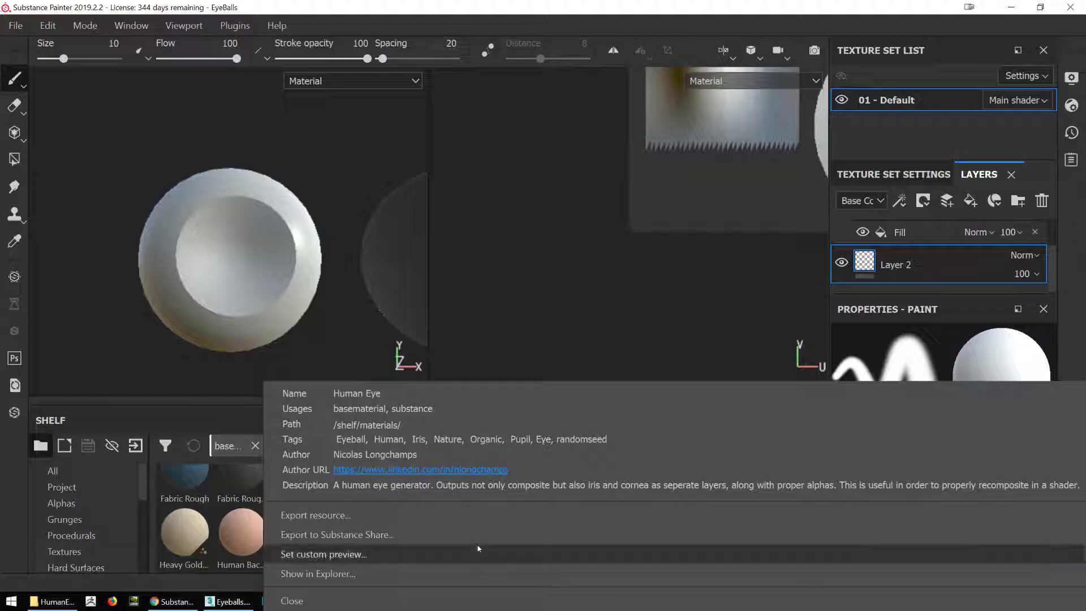
left_click(479, 554)
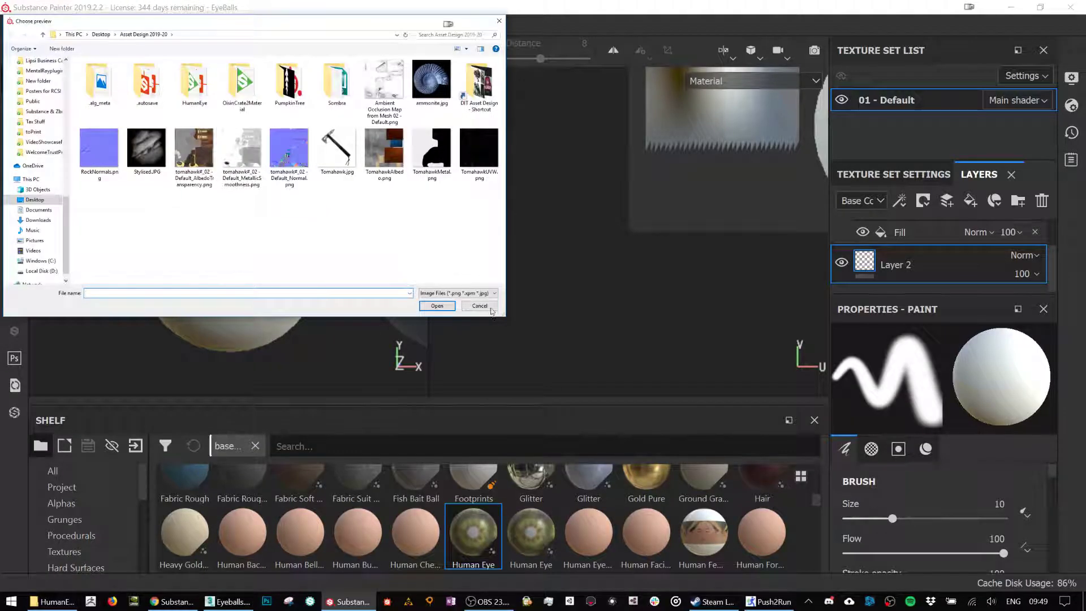
left_click(480, 306)
Import HumanEye.sbsar from the HumanEye folder again, this time as a generator.
left_click(52, 601)
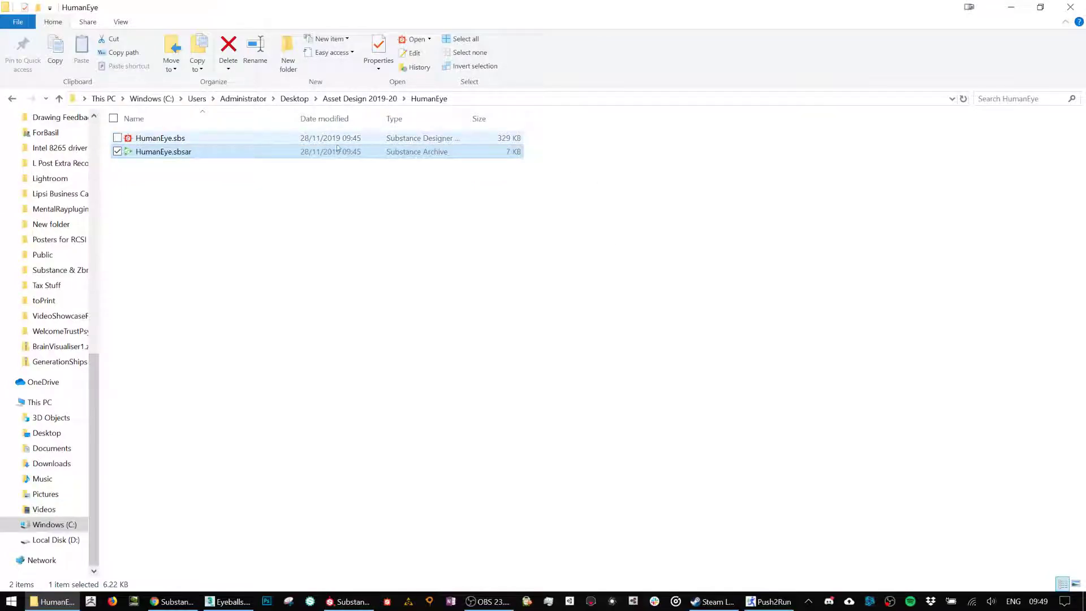
mouse_move(175, 151)
left_mouse_down()
mouse_move(335, 235)
mouse_move(498, 581)
mouse_move(337, 603)
mouse_move(399, 545)
left_mouse_up()
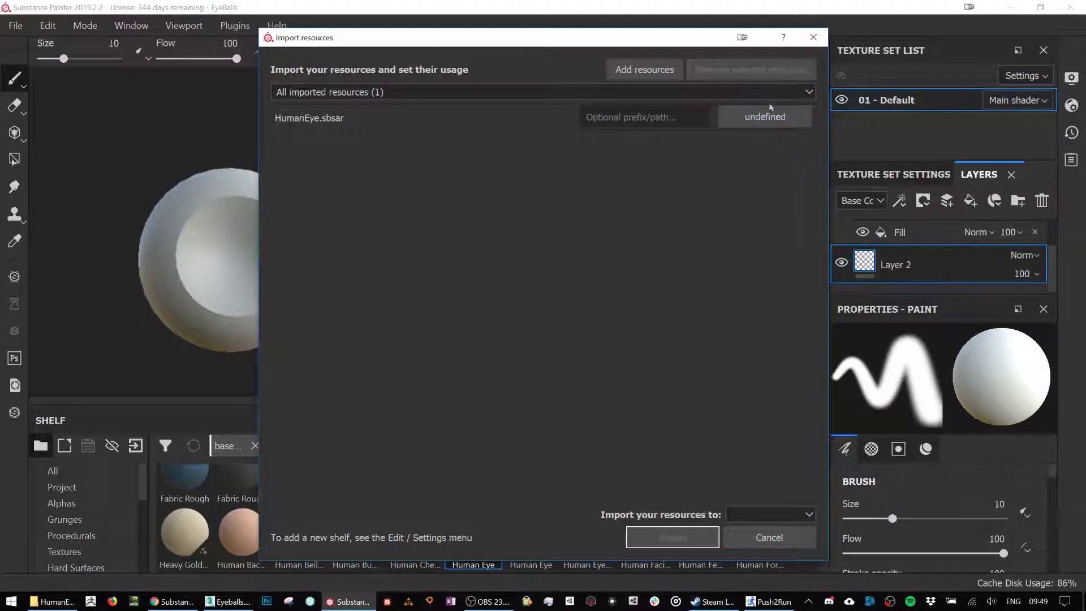
left_click(765, 117)
left_click(772, 225)
left_click(771, 514)
left_click(761, 543)
left_click(673, 537)
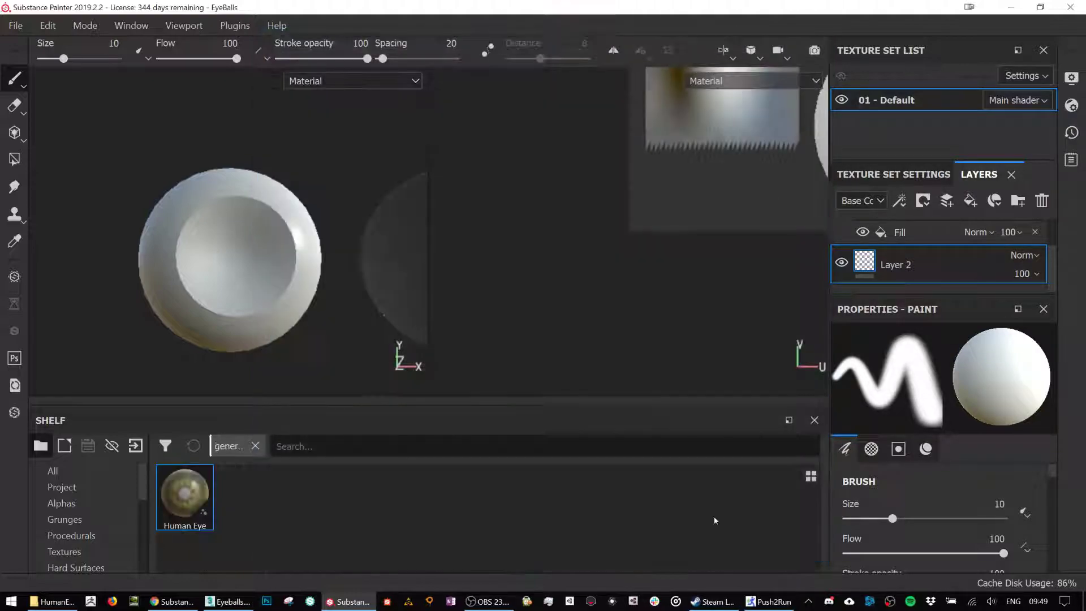
Add the imported Human Eye generator as a layer and move it above Layer 1.
left_click_drag(191, 518, 926, 263)
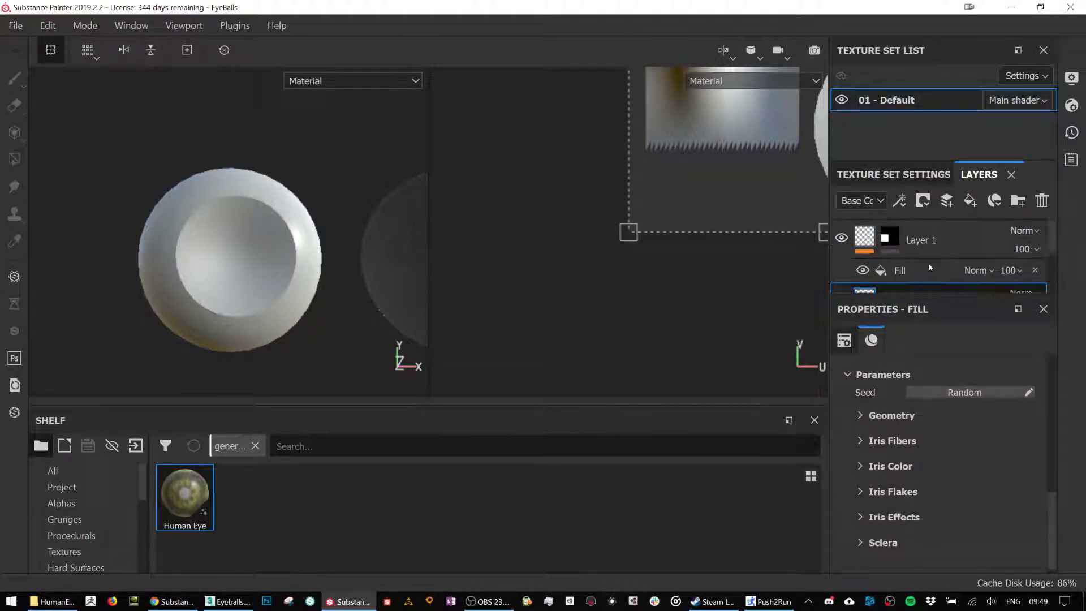
left_click_drag(923, 263, 925, 237)
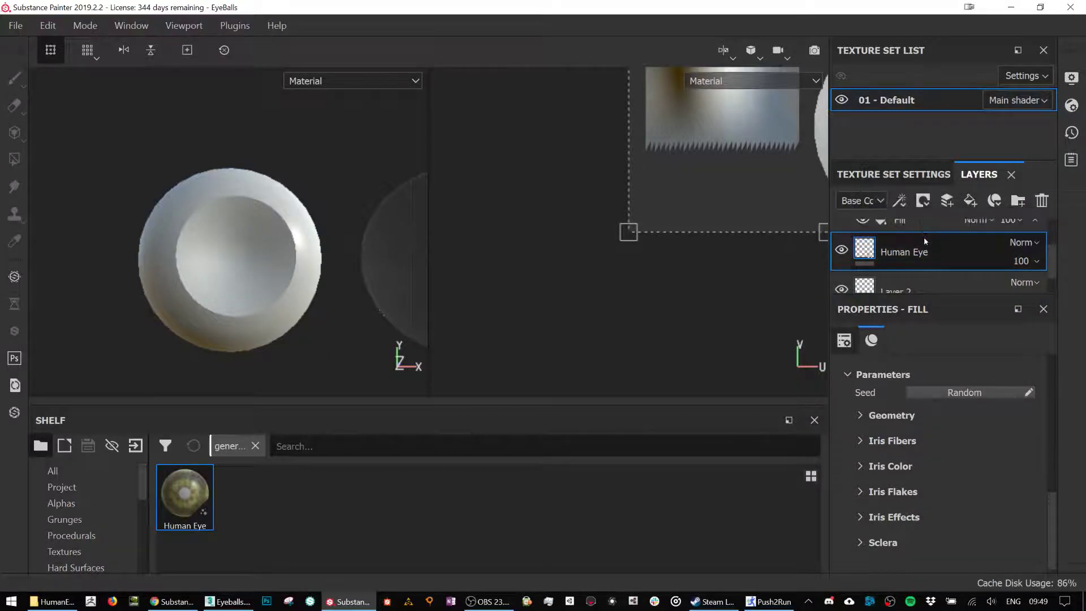
scroll(925, 236, "up", 1)
left_click_drag(901, 290, 906, 228)
left_click_drag(312, 254, 339, 238, "alt")
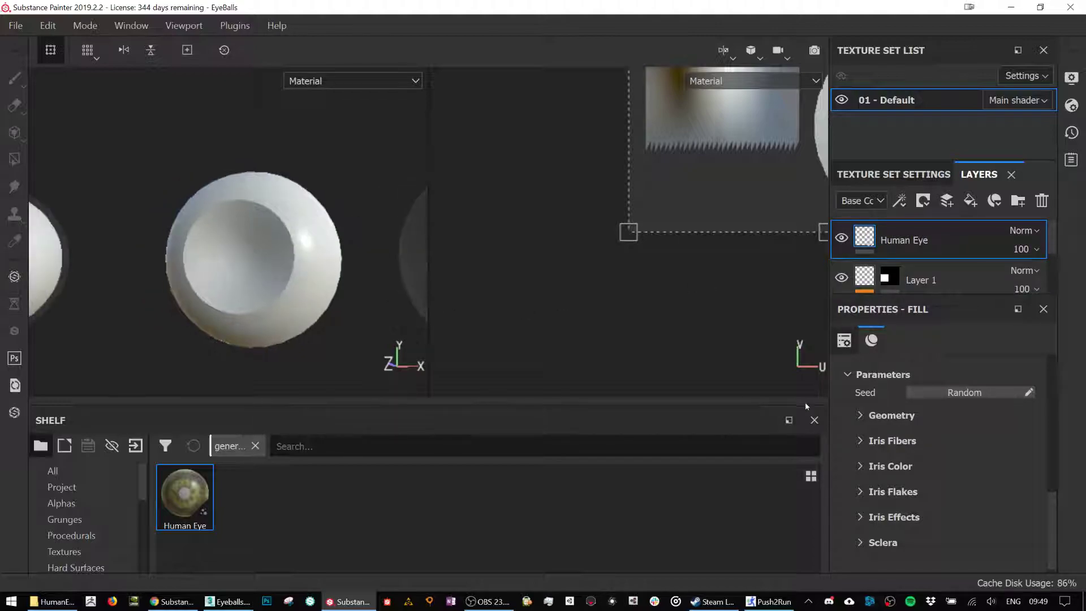
Adjust the Human Eye layer's Pupil Size and set its Iris Size Ratio to about 2.6.
left_click(861, 415)
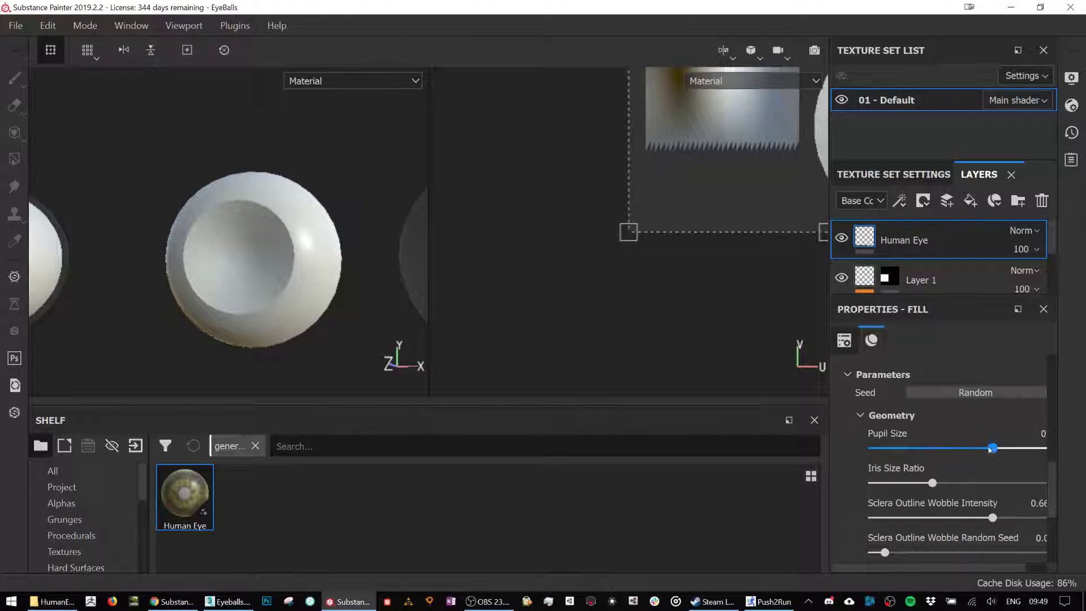
left_click_drag(725, 137, 605, 280)
key("ctrl+z")
left_click_drag(534, 165, 544, 196)
scroll(546, 198, "down", 1)
key("ctrl+z")
middle_click_drag(745, 184, 558, 350, "alt")
middle_click_drag(669, 201, 747, 211, "alt")
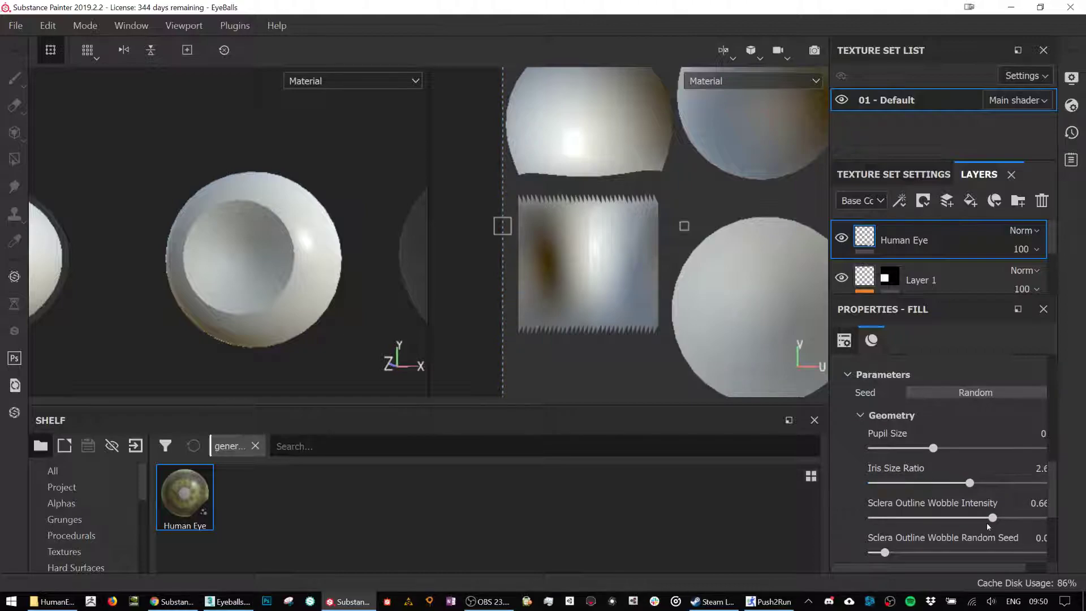
Set the Sclera Outline Wobble Intensity to about 0.1 and its Random Seed to about 0.4, and expand the Iris Fibers parameters.
left_click(902, 516)
scroll(940, 495, "down", 2)
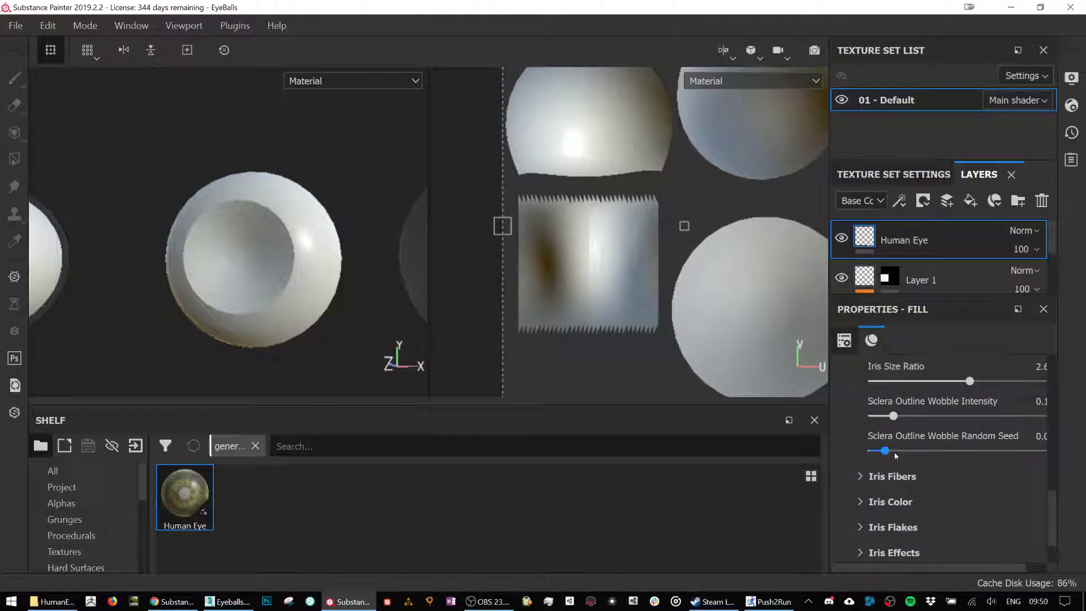
left_click(842, 279)
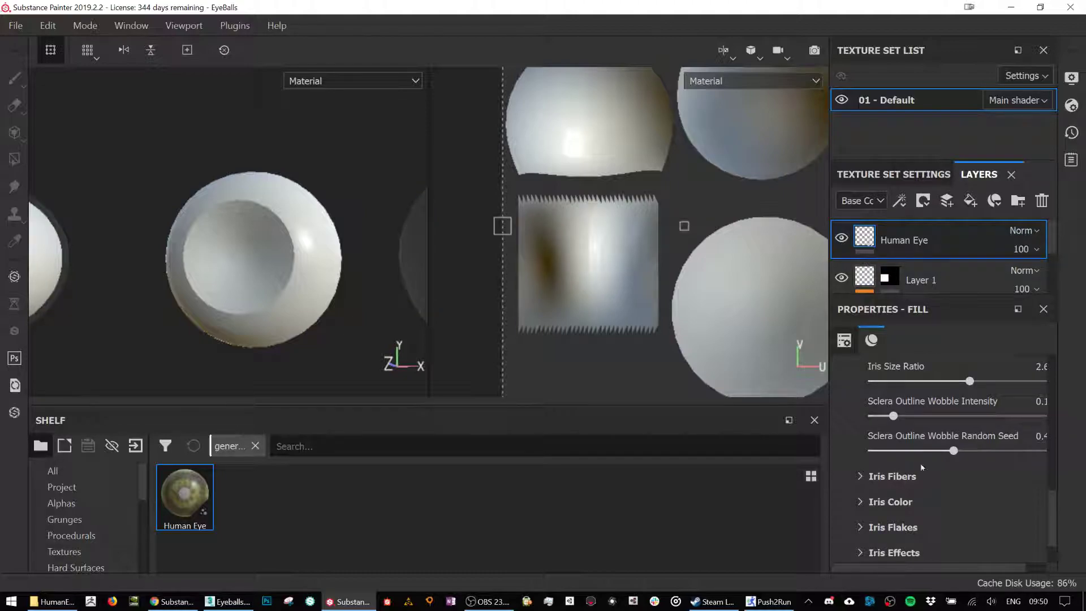
left_click(875, 478)
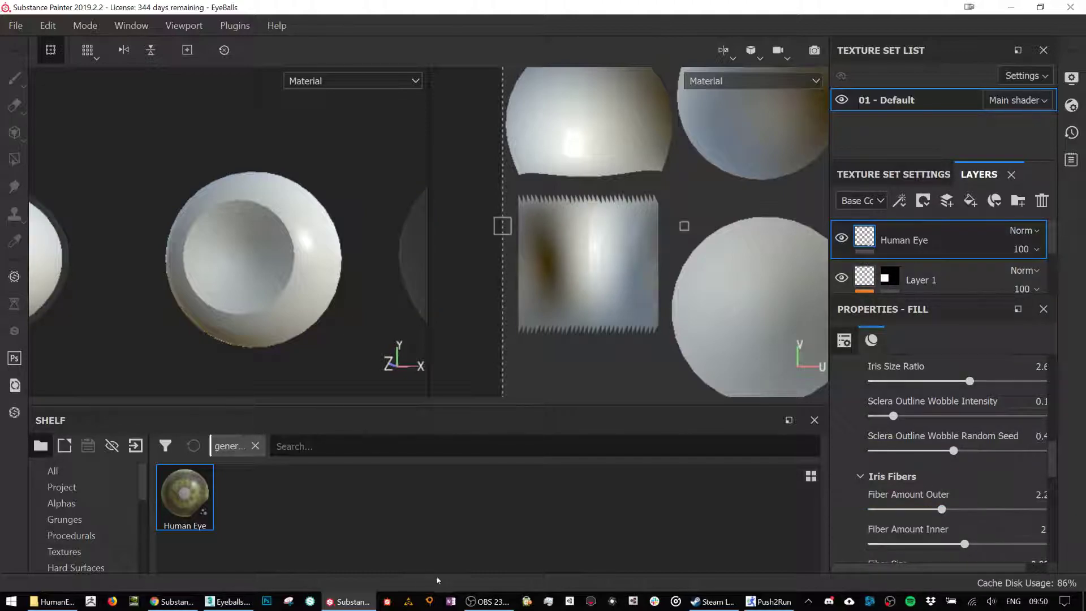
Switch to the Substance Share page in the browser and open the Eye material from the "eye" search results.
left_click(173, 602)
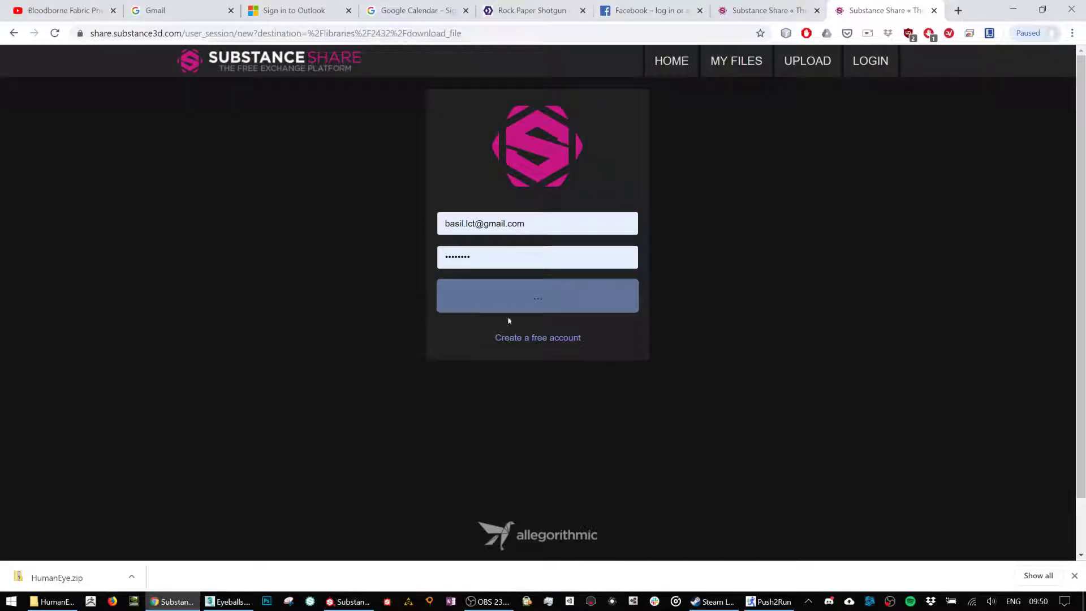
left_click(761, 10)
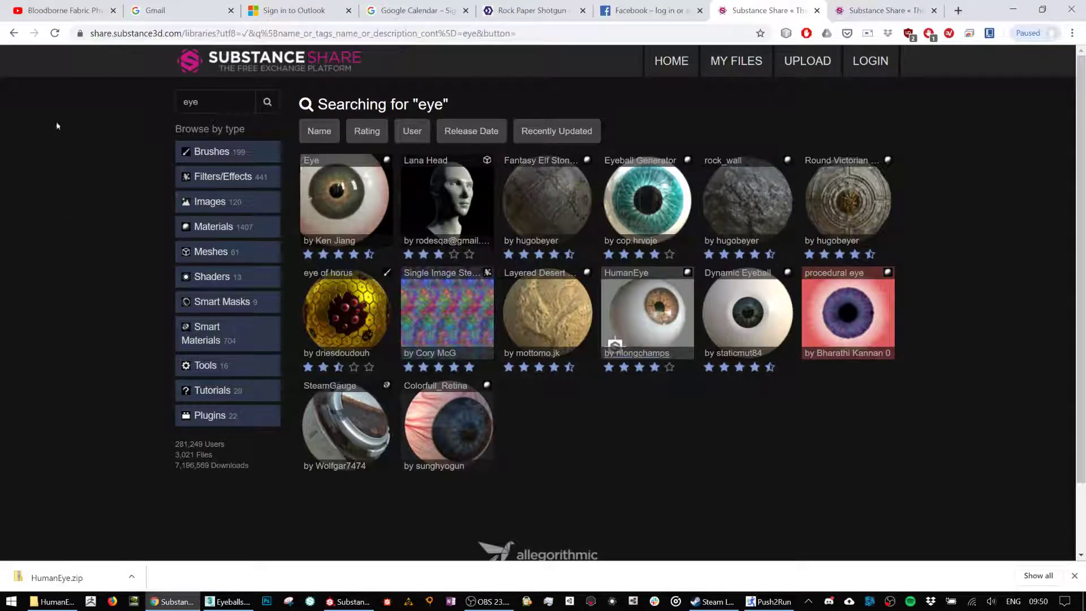
left_click(347, 208)
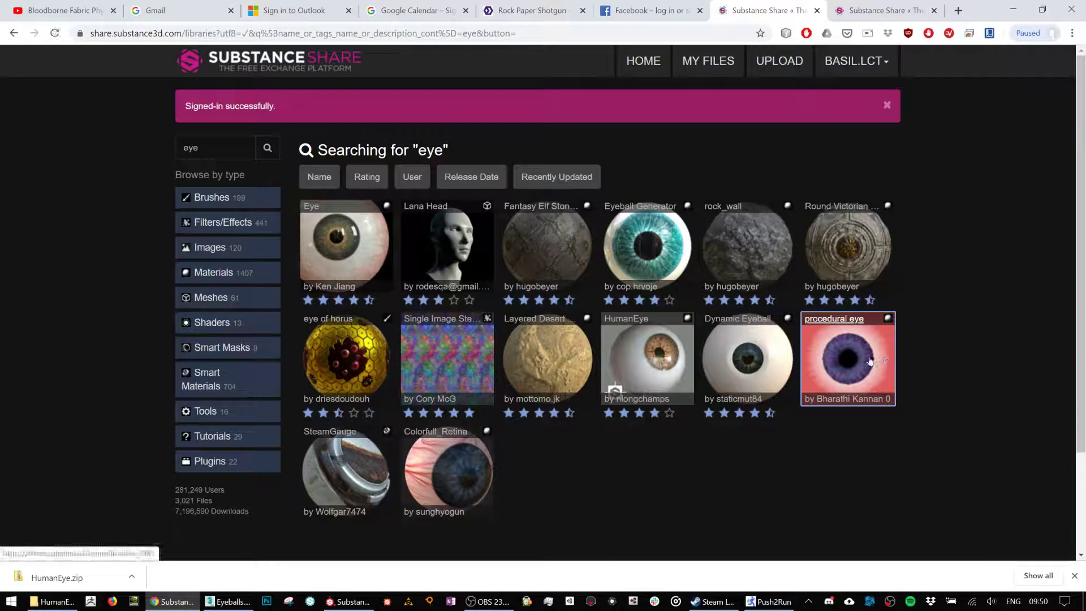
left_click(336, 240)
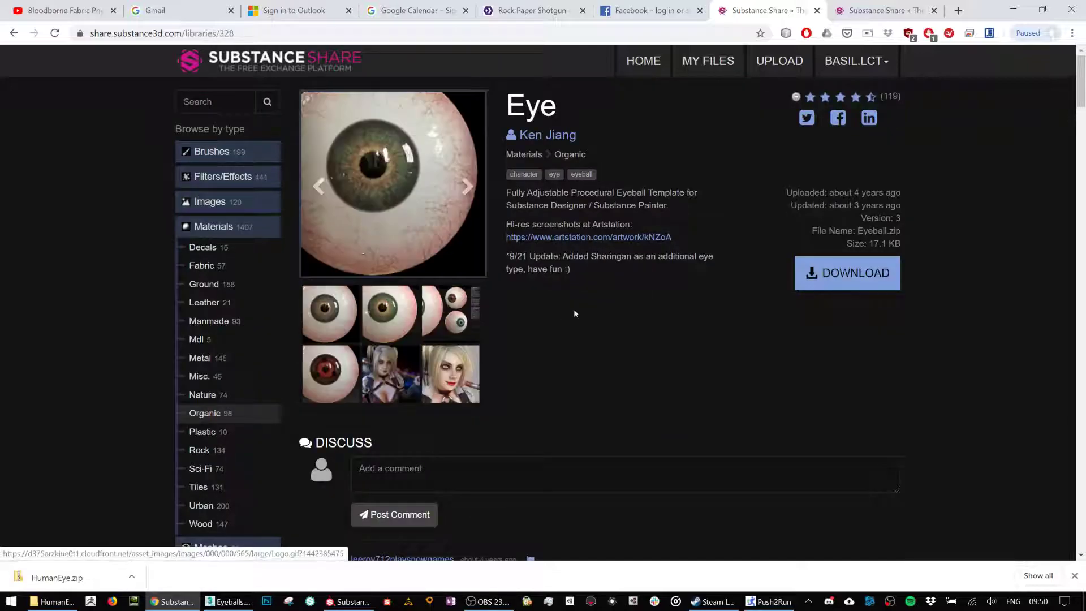
Download the Eye material's Eyeball.zip and save it to the Asset Design 2019-20 folder.
left_click(900, 287)
scroll(904, 288, "down", 4)
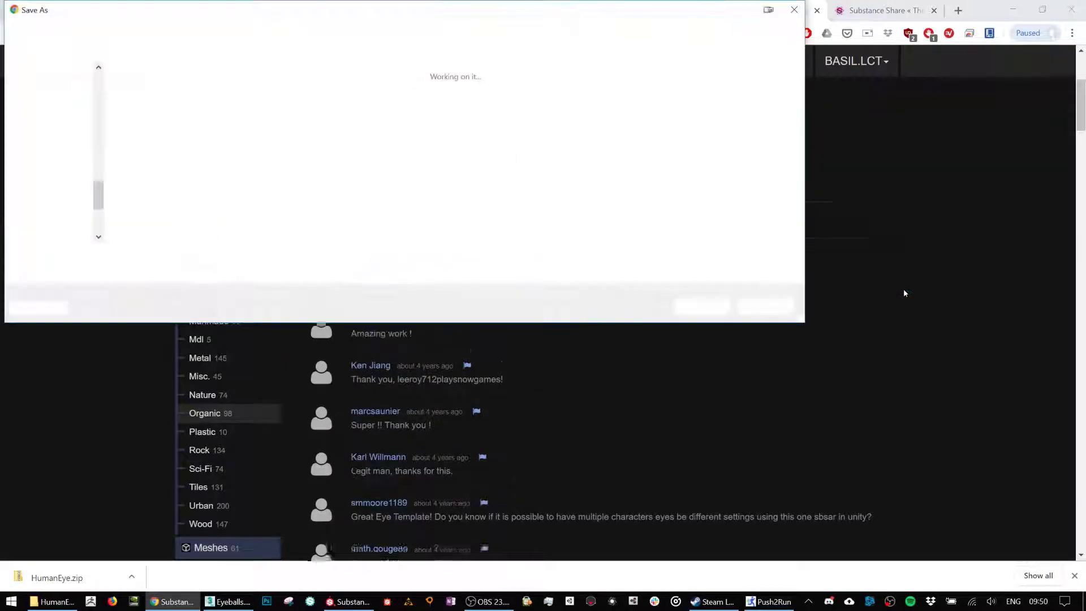
left_click(702, 307)
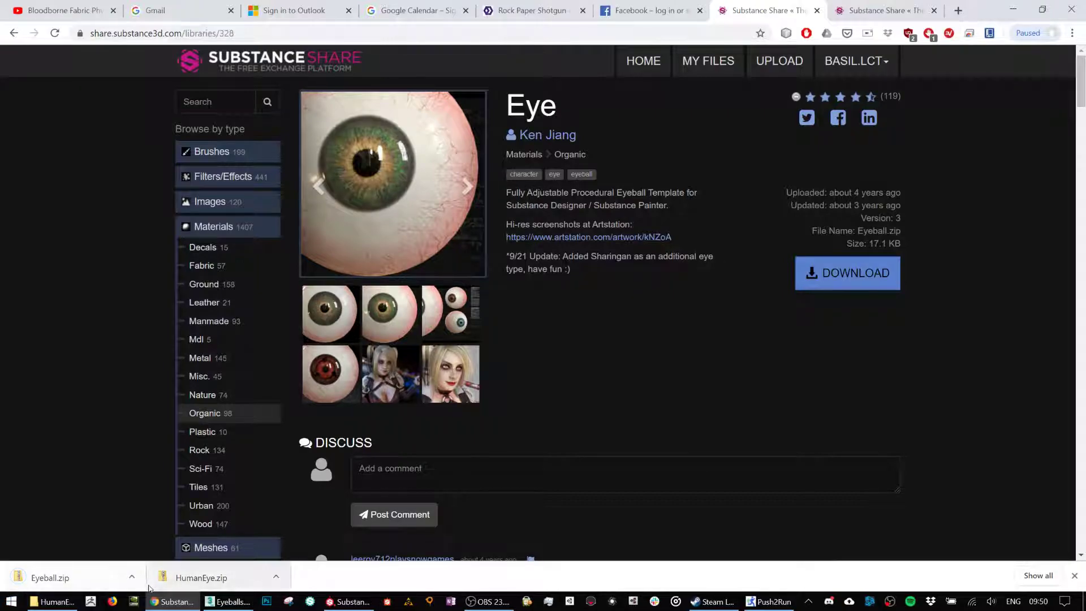
Show the downloaded Eyeball.zip in its folder and extract it with 7-Zip to an Eyeball folder.
left_click(131, 576)
left_click(164, 533)
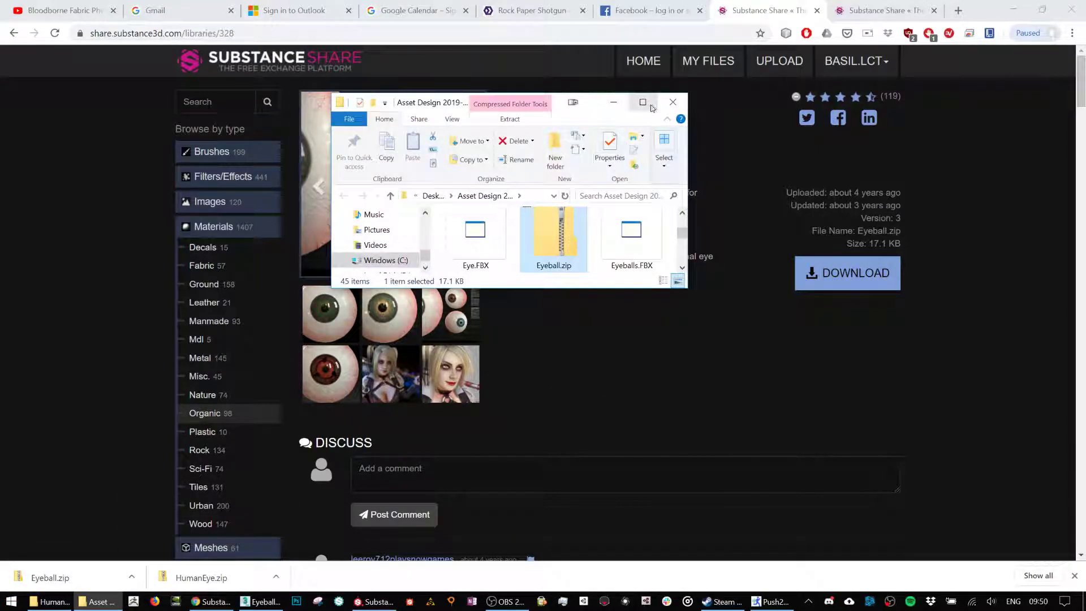
left_click(655, 107)
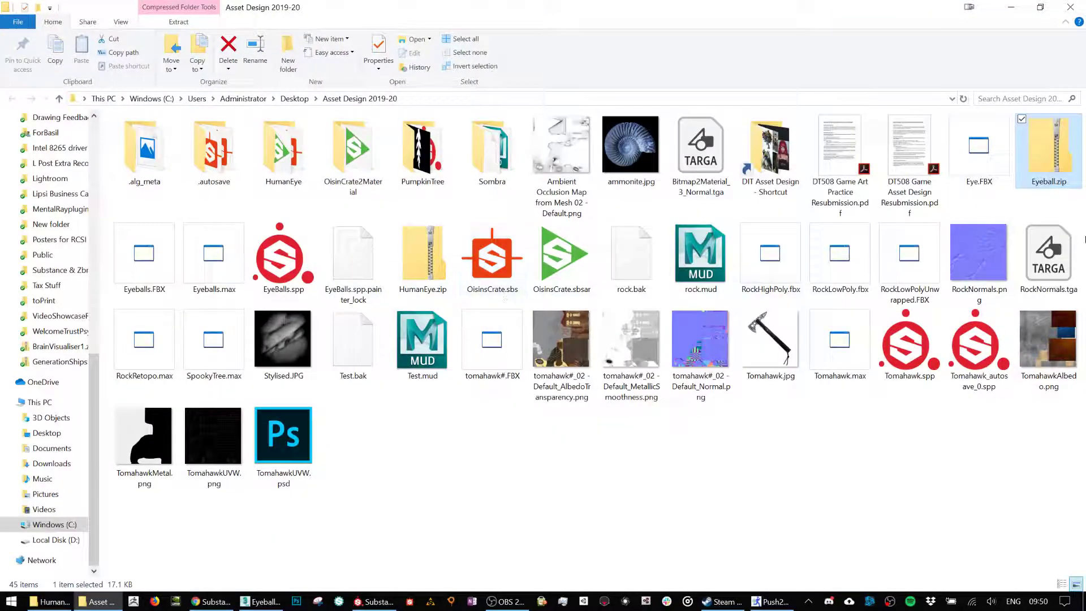
right_click(1054, 165)
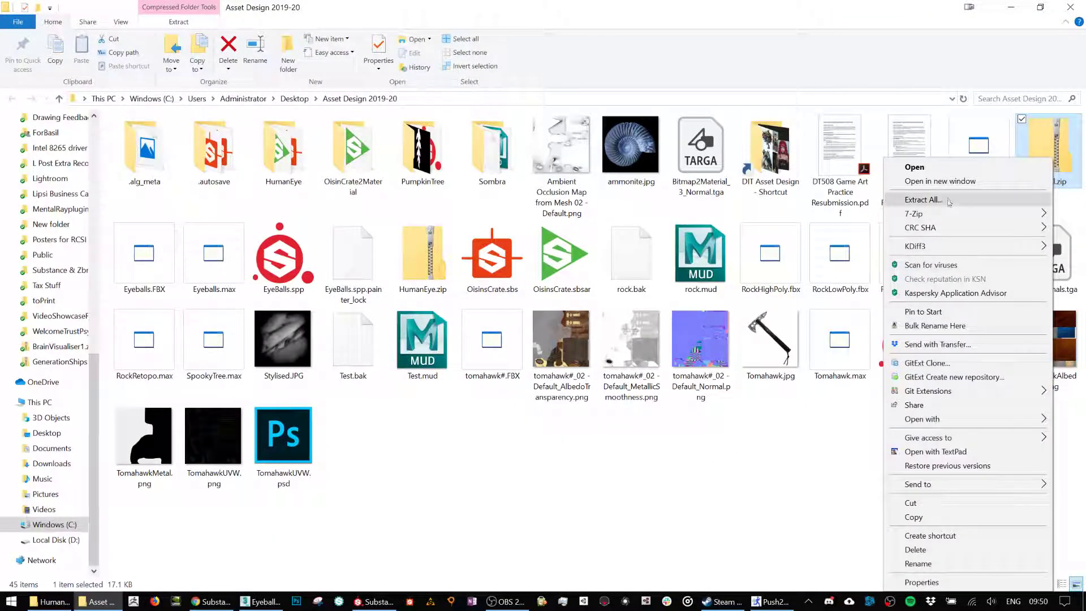
mouse_move(948, 219)
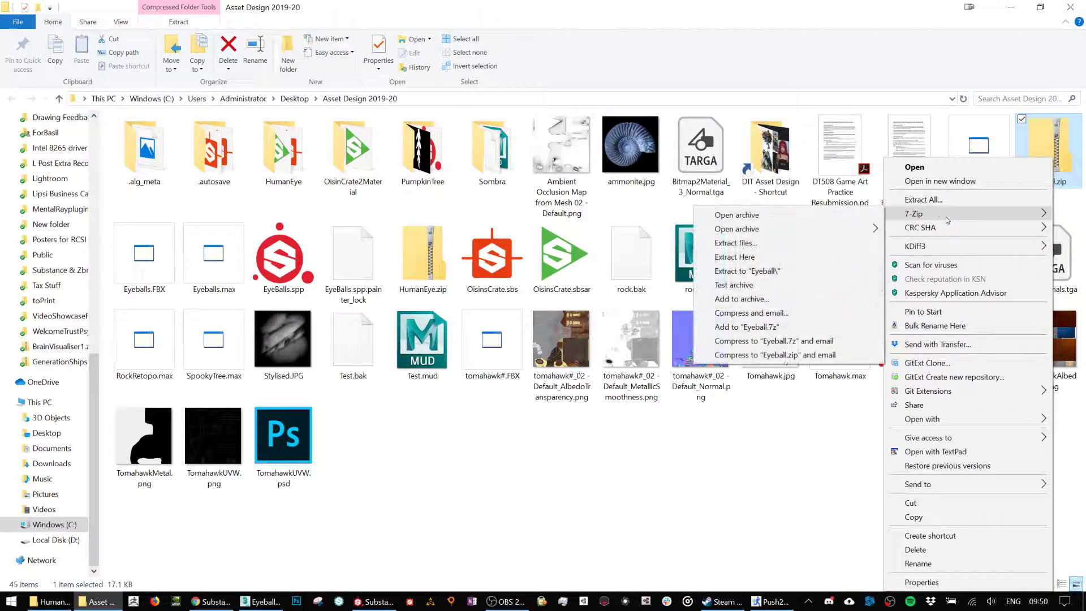
left_click(771, 273)
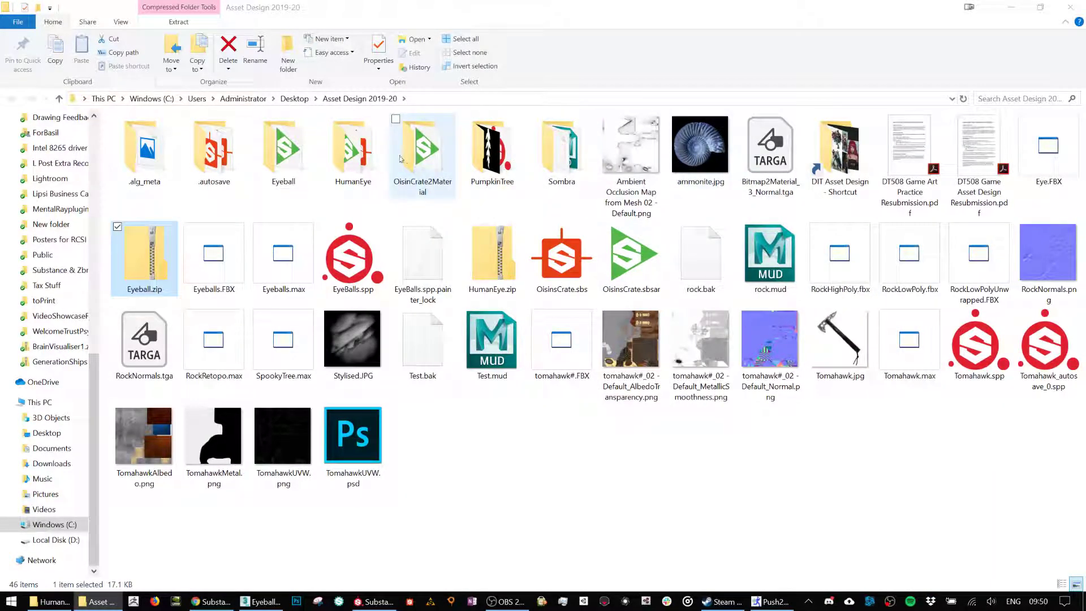
Import Eyeball.sbsar from the Eyeball folder into project 'EyeBalls' as a procedural and try to add it to the layer stack.
left_click(287, 161)
double_click(288, 163)
mouse_move(170, 140)
left_mouse_down()
mouse_move(374, 599)
mouse_move(413, 510)
left_mouse_up()
left_click(765, 117)
left_click(809, 152)
left_click(754, 511)
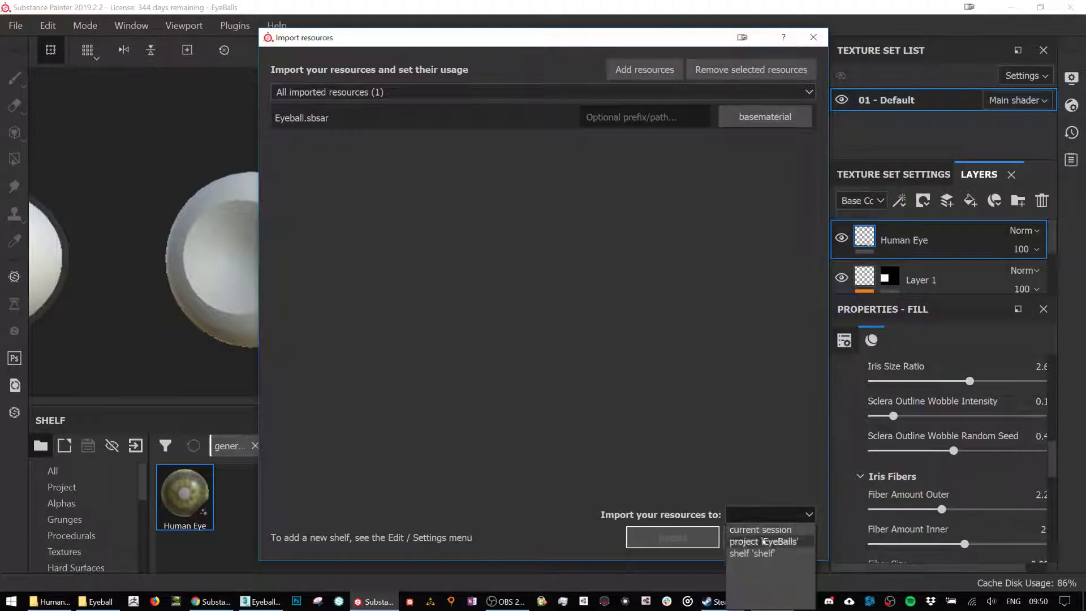
left_click(758, 543)
left_click(765, 117)
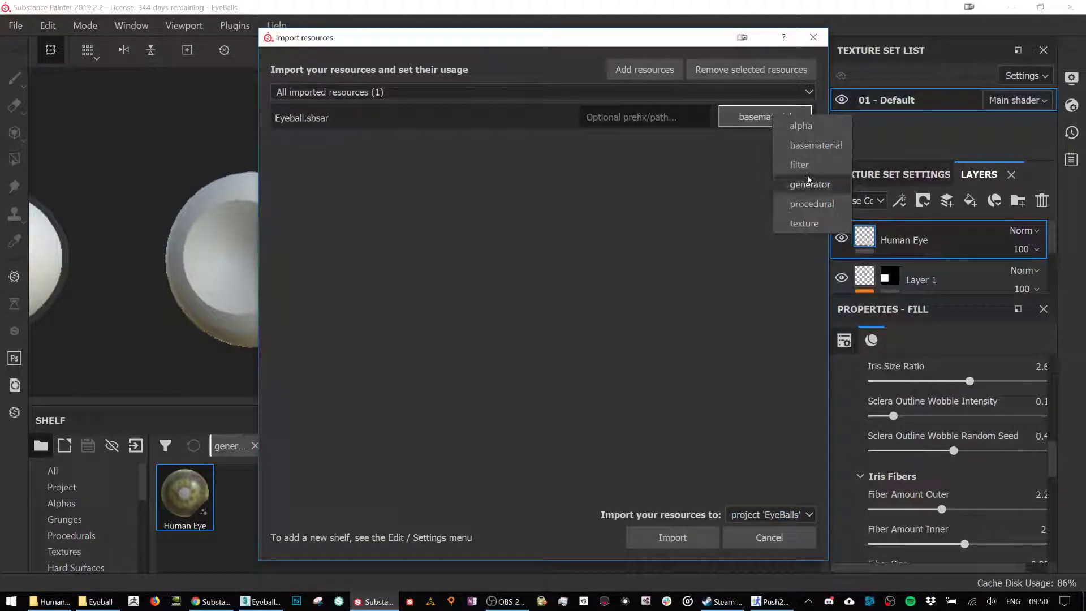
left_click(812, 203)
left_click(672, 538)
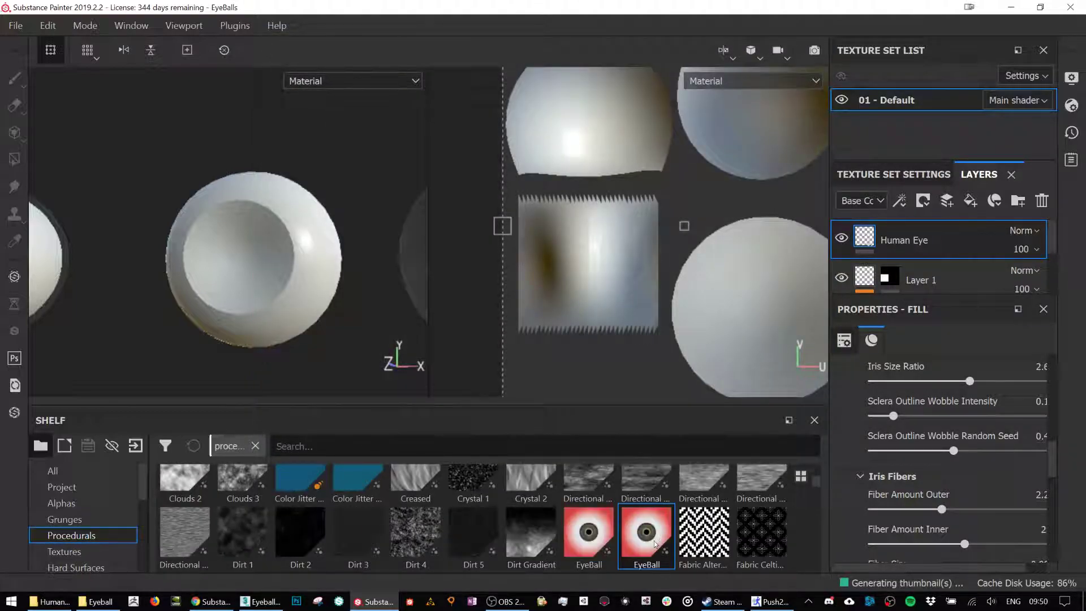
left_click_drag(652, 545, 880, 261)
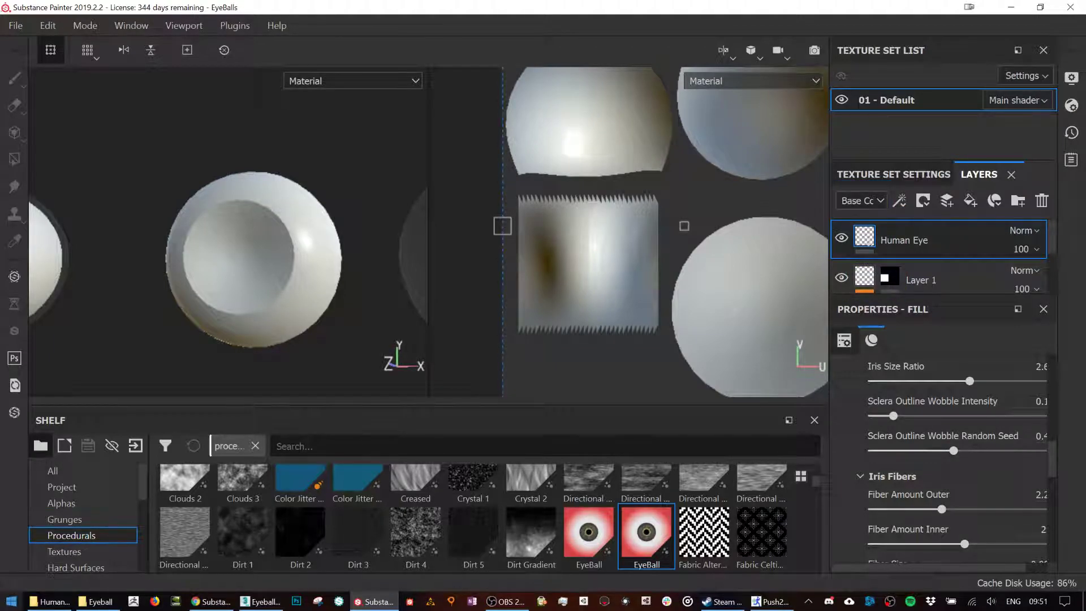
Import Eyeball.sbsar into project 'EyeBalls' again as a generator and try to add it to the layer stack.
left_click(96, 601)
mouse_move(221, 137)
left_mouse_down()
mouse_move(261, 543)
mouse_move(376, 588)
mouse_move(362, 588)
mouse_move(640, 516)
left_mouse_up()
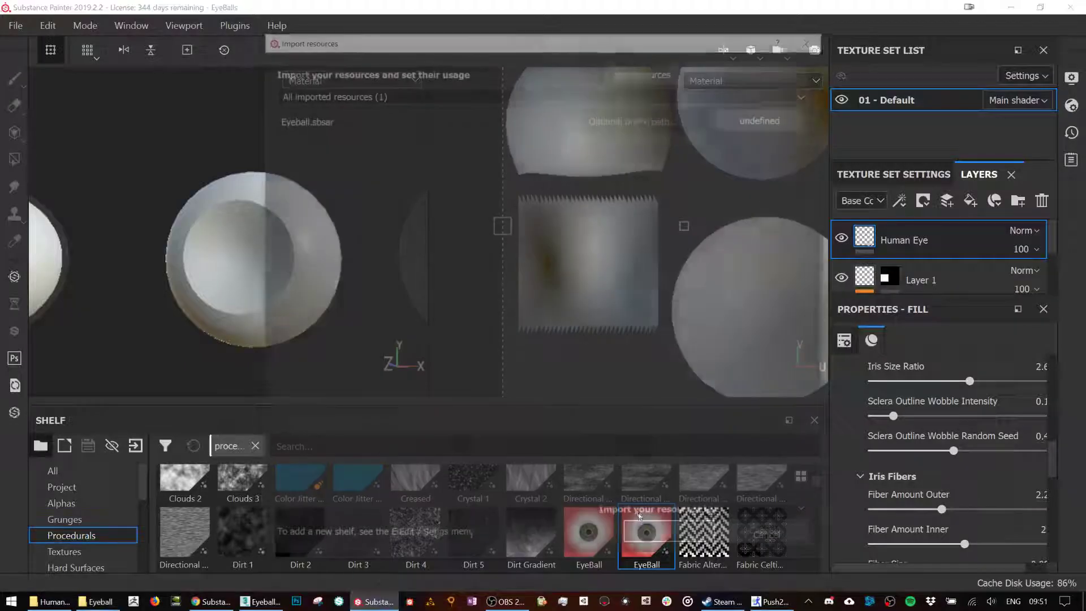
left_click(765, 116)
left_click(824, 188)
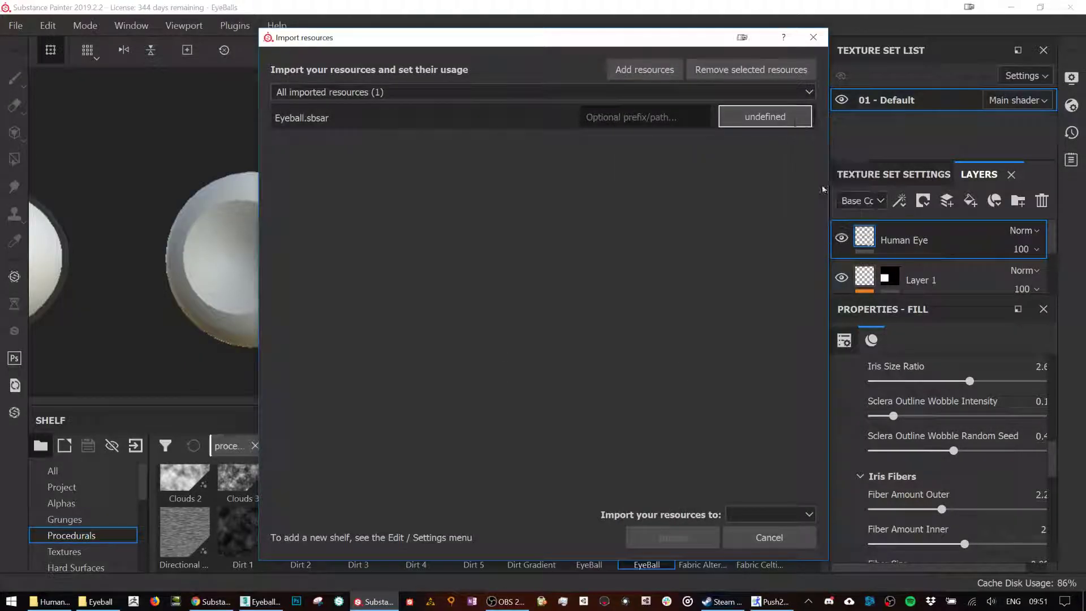
left_click(770, 514)
left_click(761, 545)
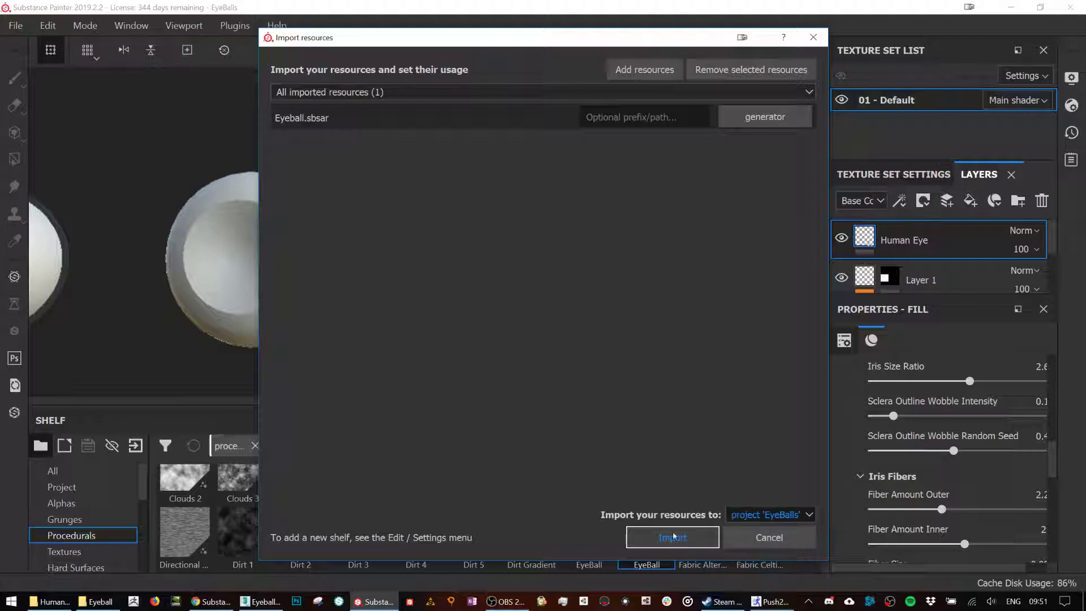
left_click(685, 538)
left_click_drag(191, 511, 891, 252)
Import Eyeball.sbsar from the Eyeball folder once more, as a base material in project 'EyeBalls'.
key("alt+Tab")
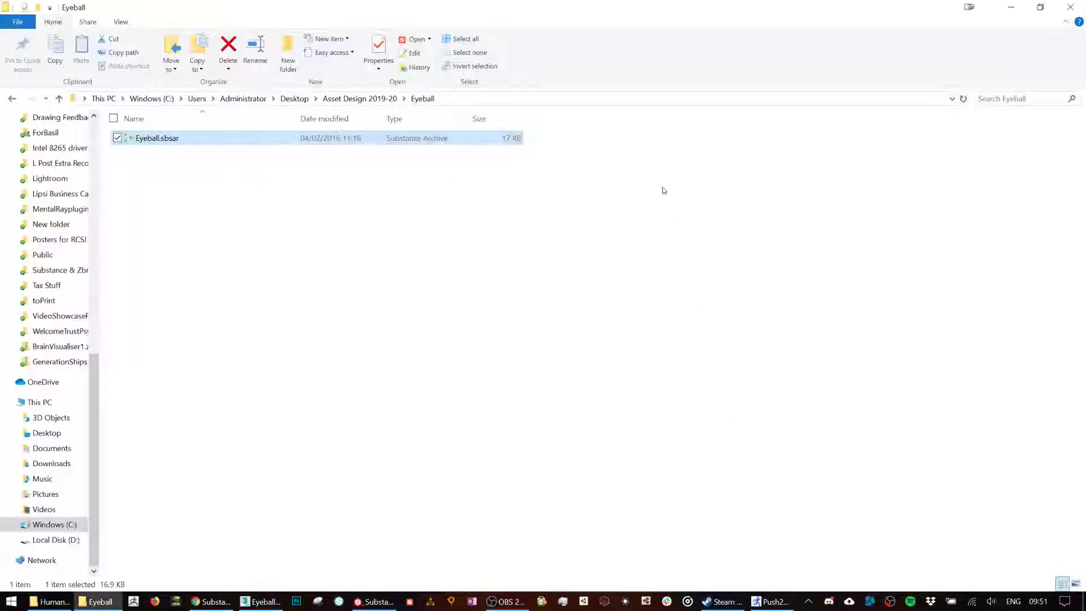
mouse_move(231, 138)
left_mouse_down()
mouse_move(376, 528)
mouse_move(388, 597)
mouse_move(526, 497)
left_mouse_up()
left_click(766, 117)
left_click(778, 147)
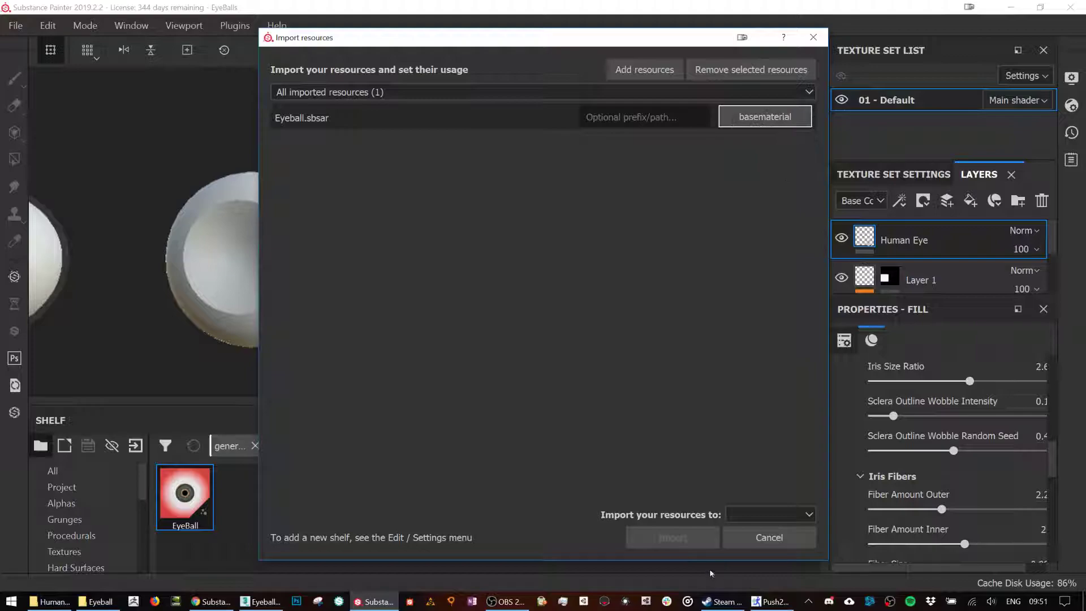
left_click(769, 515)
left_click(740, 541)
left_click(740, 542)
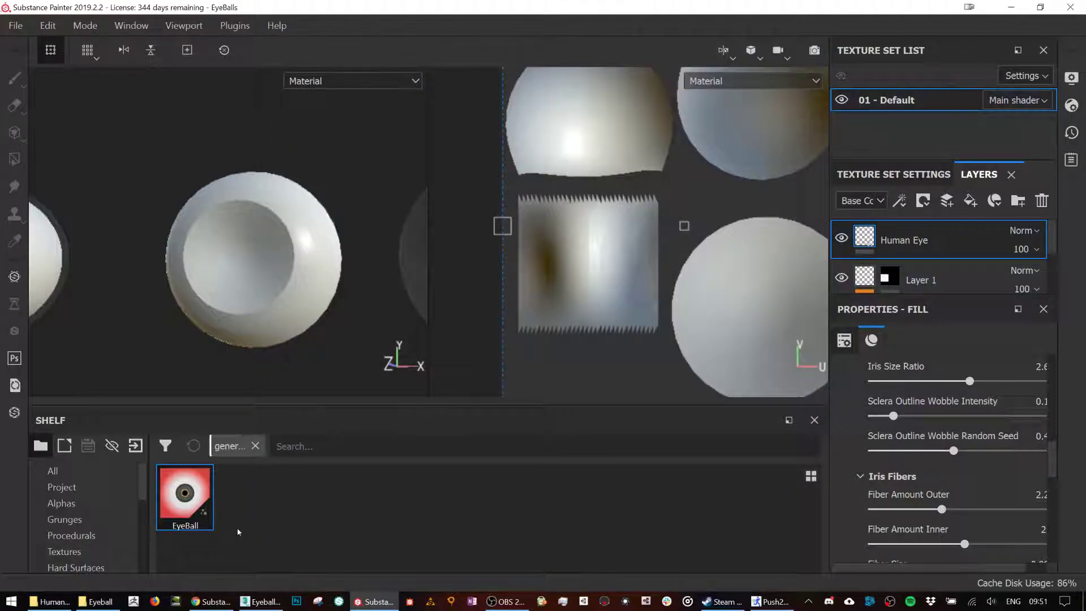
Look through the shelf's Textures and Materials categories for the imported EyeBall material.
mouse_move(187, 505)
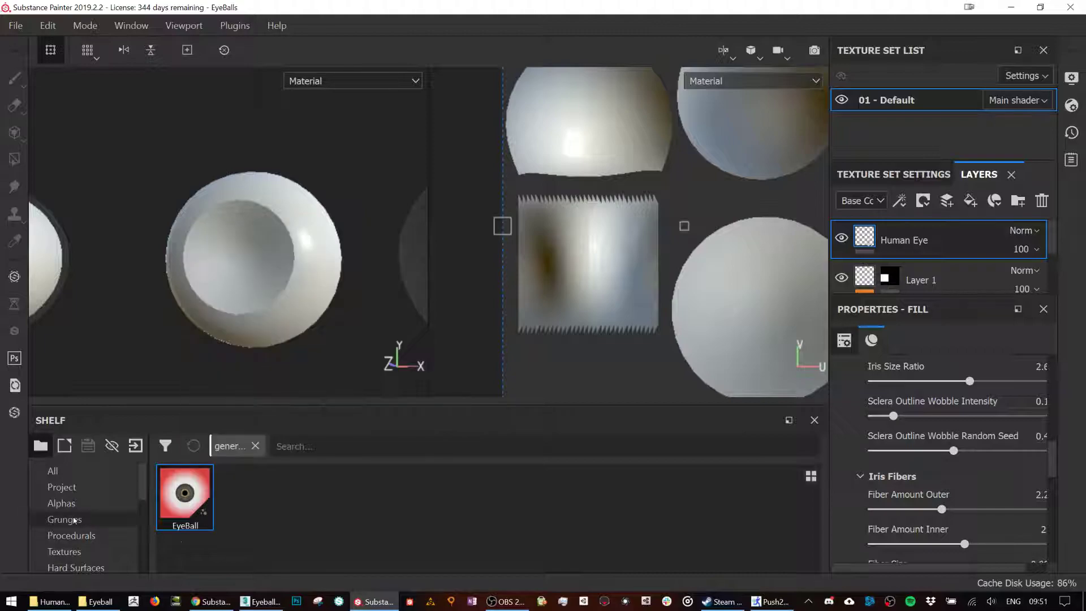
left_click(68, 551)
scroll(94, 533, "down", 1)
scroll(94, 533, "down", 3)
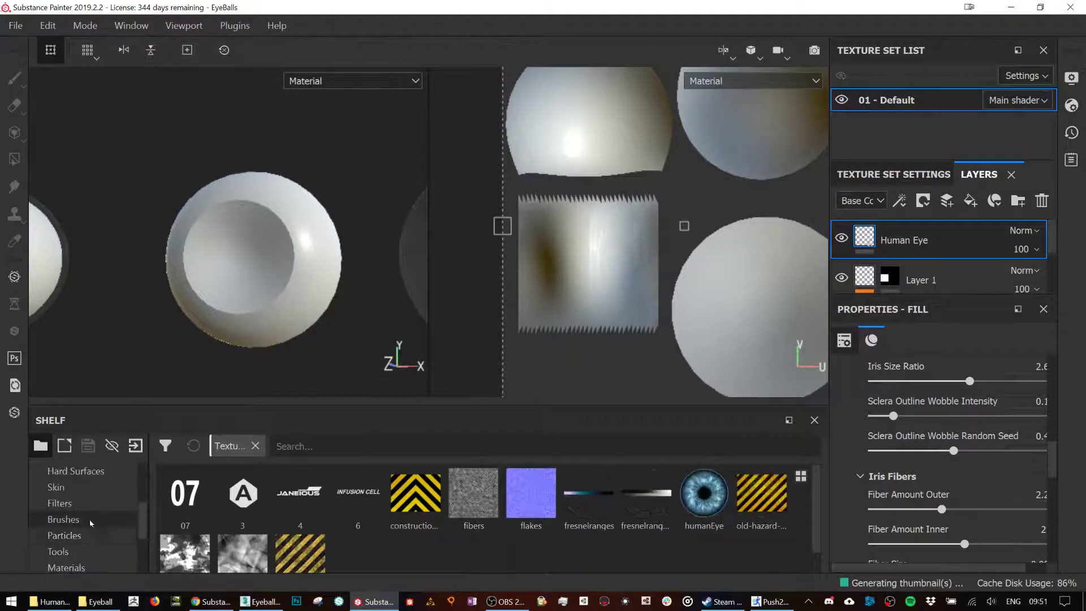
left_click(80, 519)
scroll(477, 517, "down", 2)
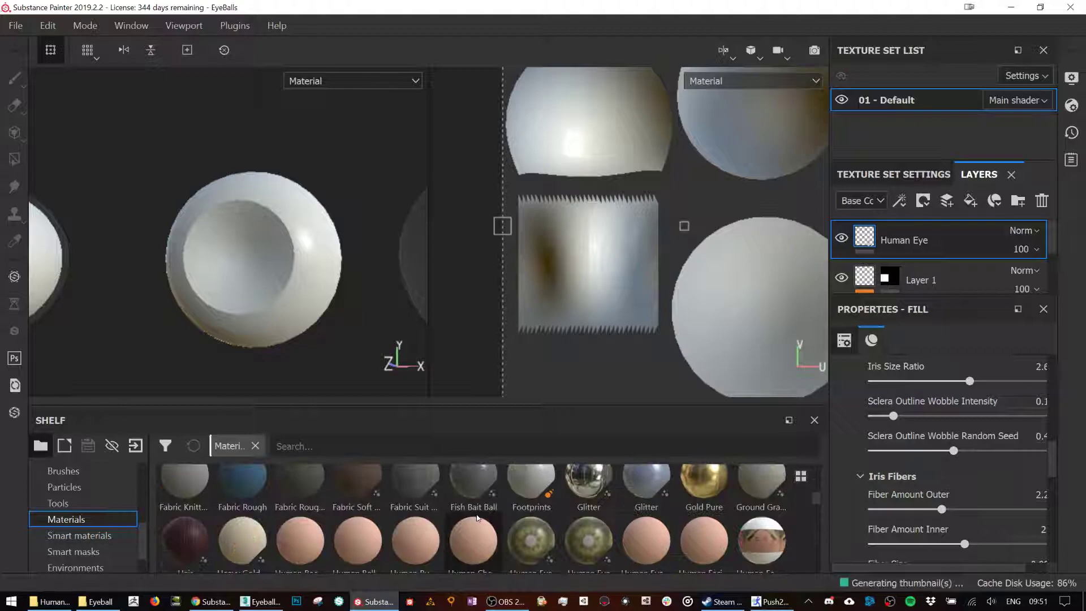
Add the EyeBall material as a fill layer directly beneath the Human Eye layer and expand its channel mapping.
left_click_drag(589, 516, 956, 265)
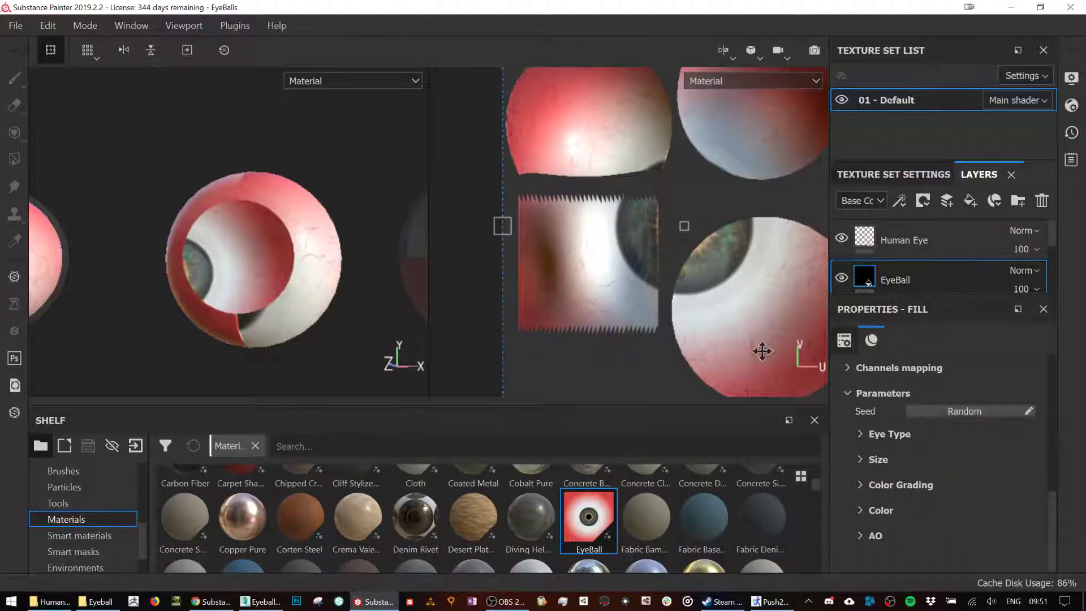
left_click(849, 368)
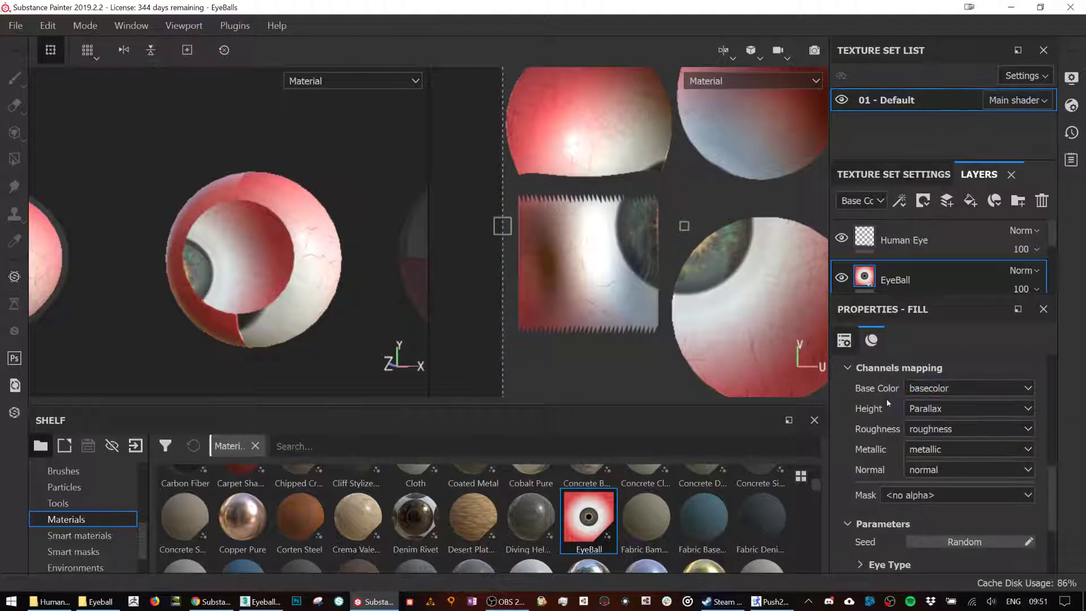
scroll(887, 399, "down", 2)
left_click(847, 344)
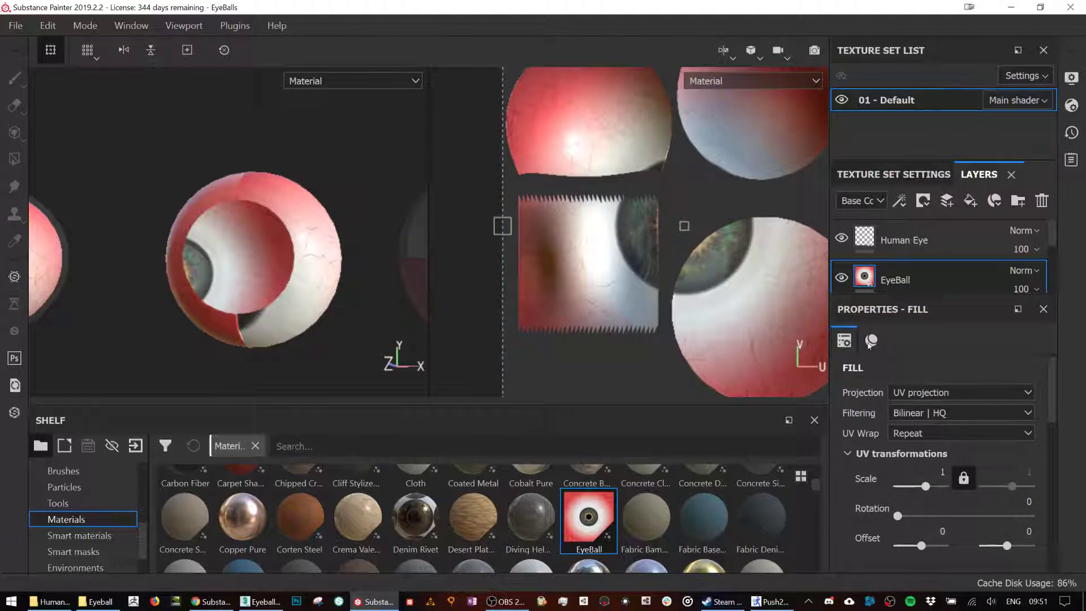
Centre the iris on the concave eye area with UV offset 0.21 and -0.22, and set the UV scale to 0.63.
scroll(942, 494, "down", 1)
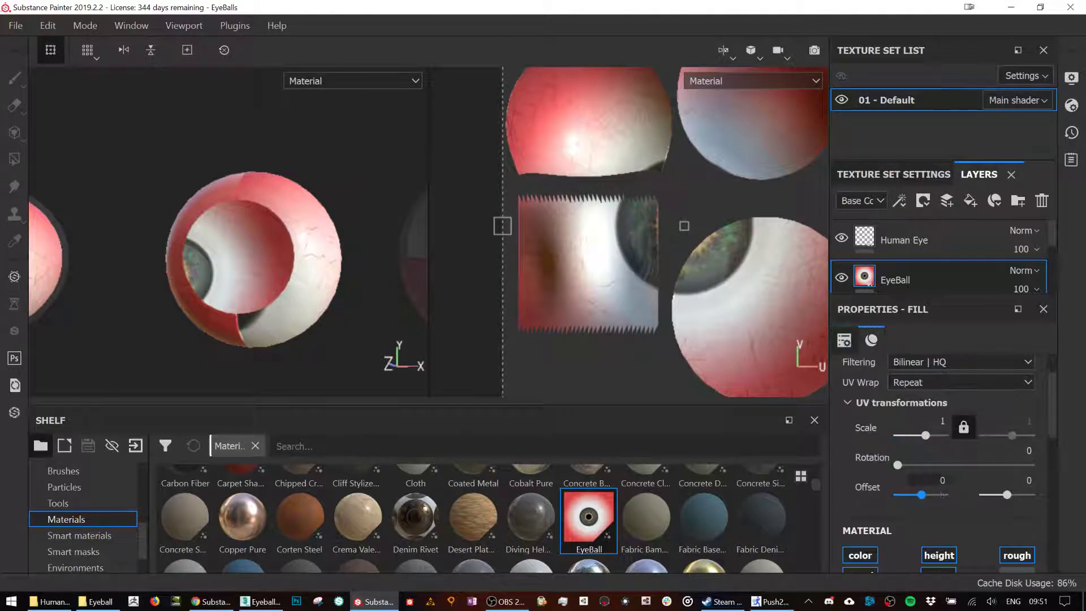
left_click_drag(923, 497, 925, 498)
left_click_drag(1008, 497, 1002, 497)
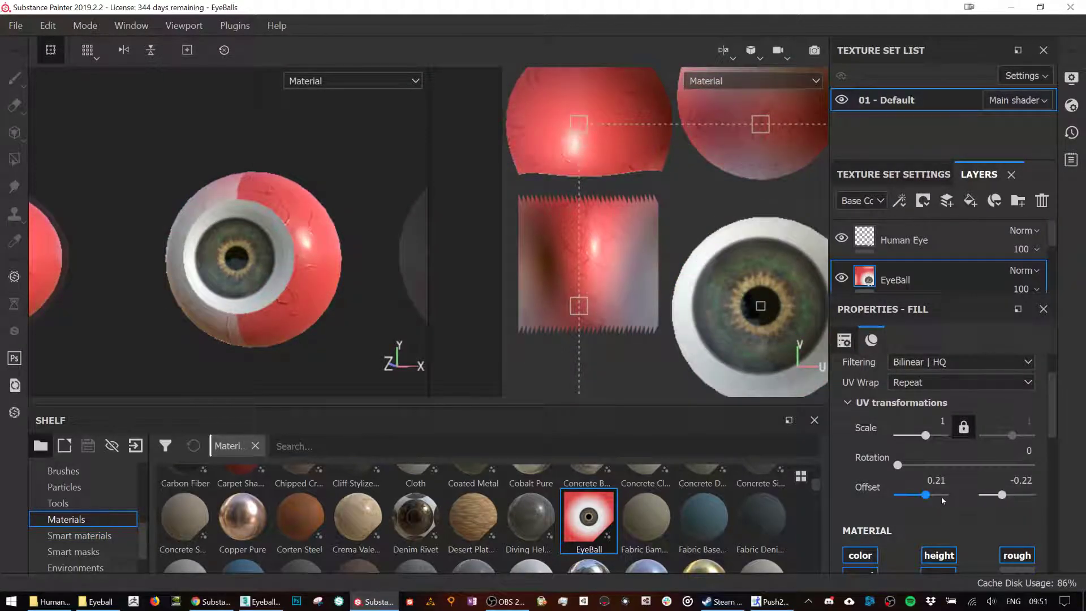
left_click_drag(927, 498, 925, 496)
left_click_drag(926, 438, 925, 436)
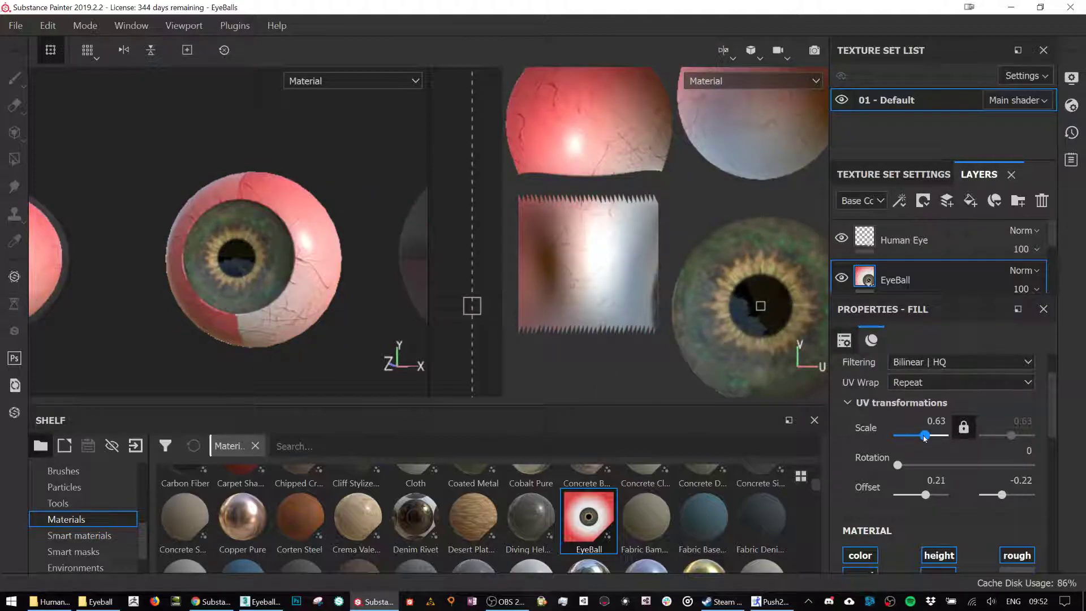
left_click_drag(925, 436, 925, 441)
Set the EyeBall material's Pupil_Size to 0.13, Iris_Size to 1.16 and Vessel_Distance to 1.14.
scroll(938, 510, "down", 5)
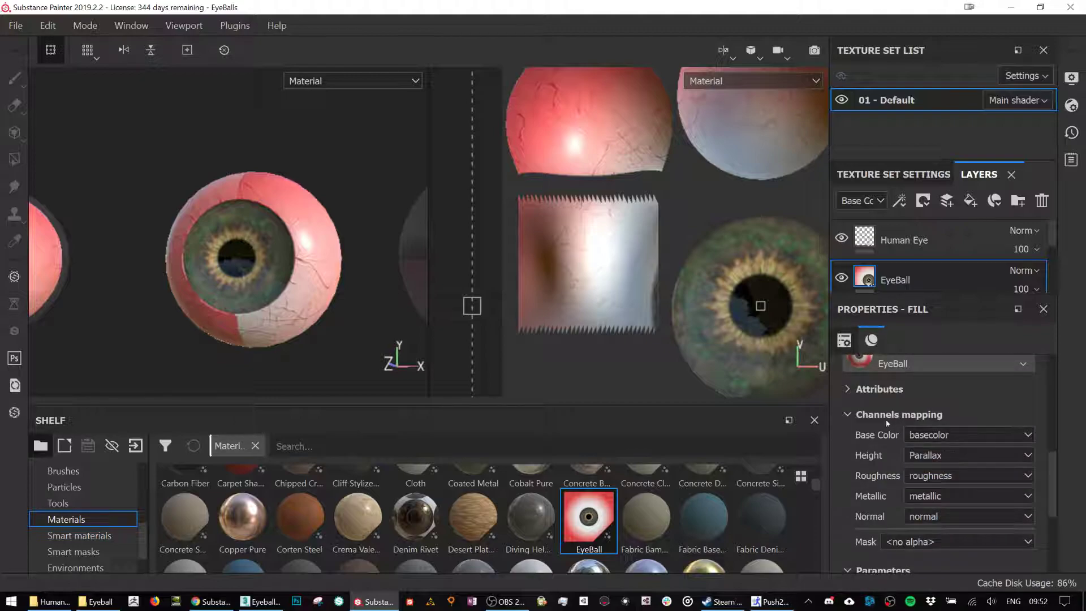
scroll(881, 477, "down", 3)
left_click(861, 509)
scroll(928, 487, "down", 2)
left_click(937, 481)
left_click(937, 483)
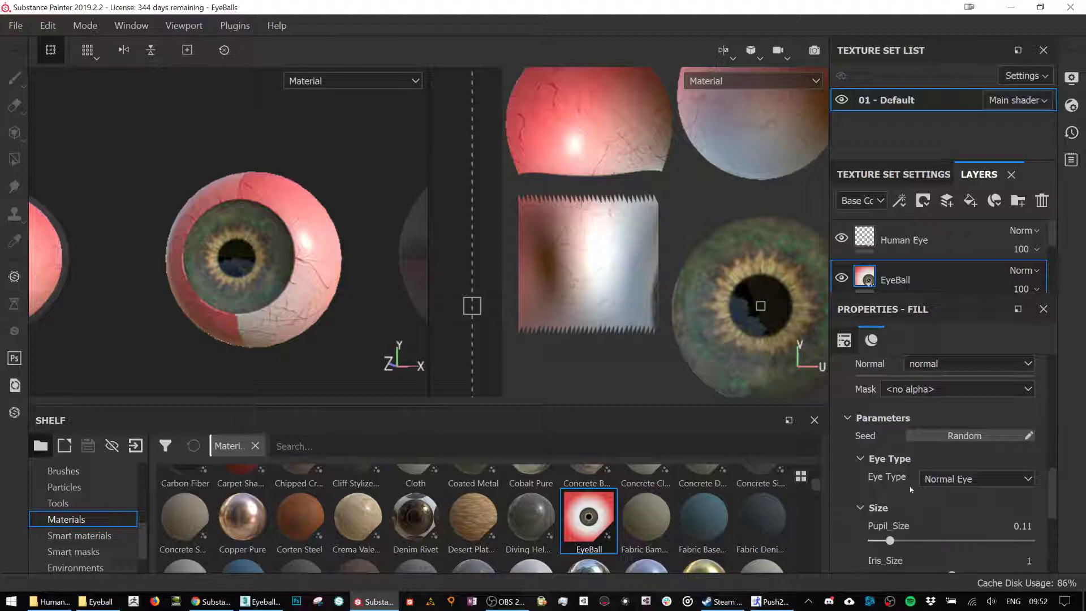
left_click(871, 509)
scroll(894, 395, "down", 3)
mouse_move(897, 394)
left_mouse_down()
mouse_move(934, 395)
mouse_move(894, 395)
left_mouse_up()
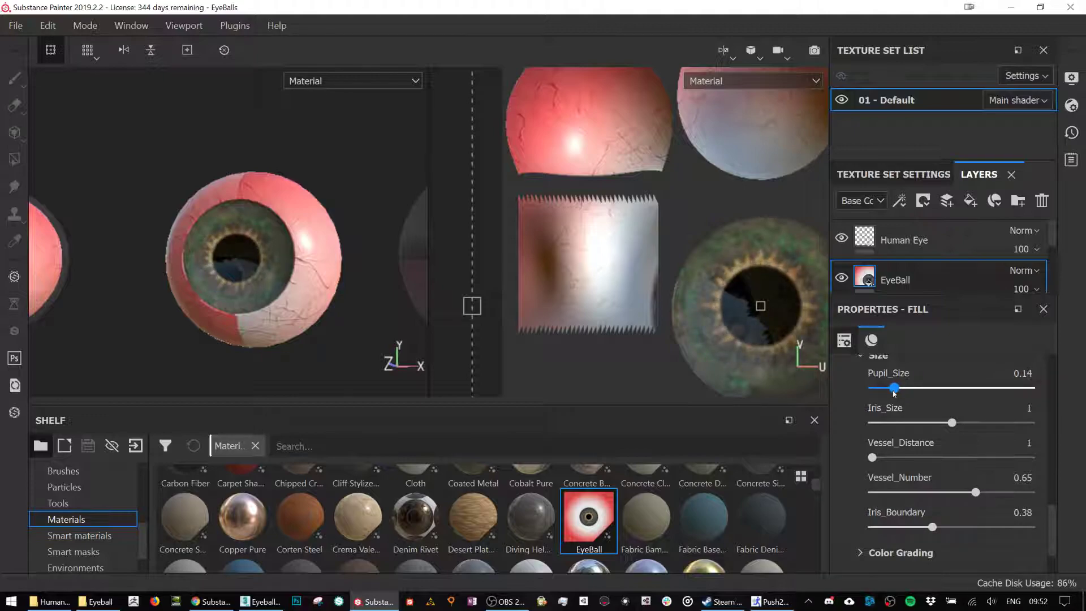
left_click_drag(953, 426, 964, 426)
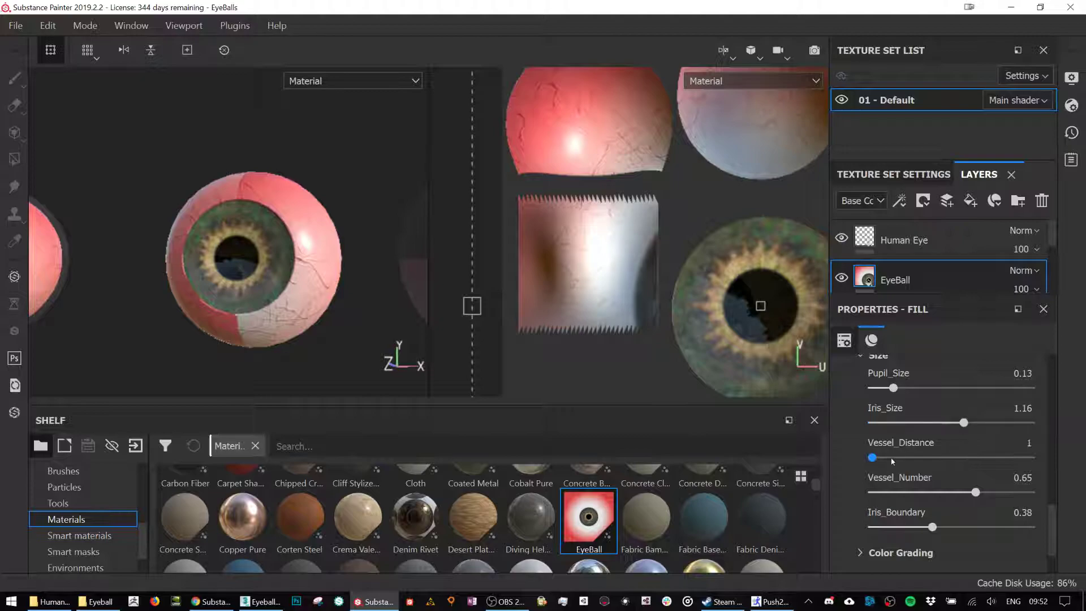
left_click_drag(874, 458, 895, 457)
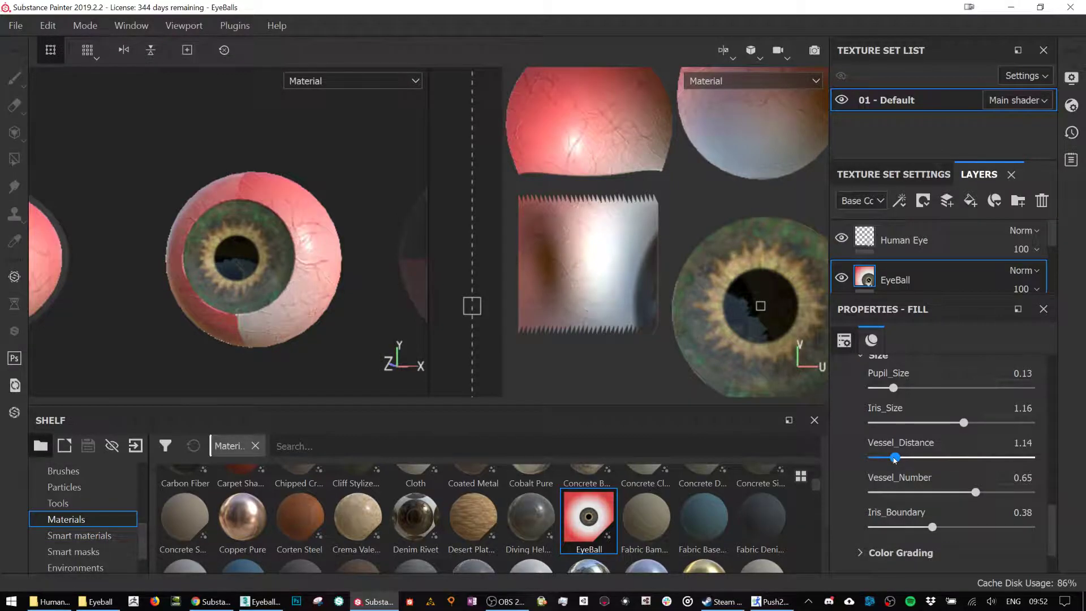
left_click_drag(442, 264, 217, 212, "alt")
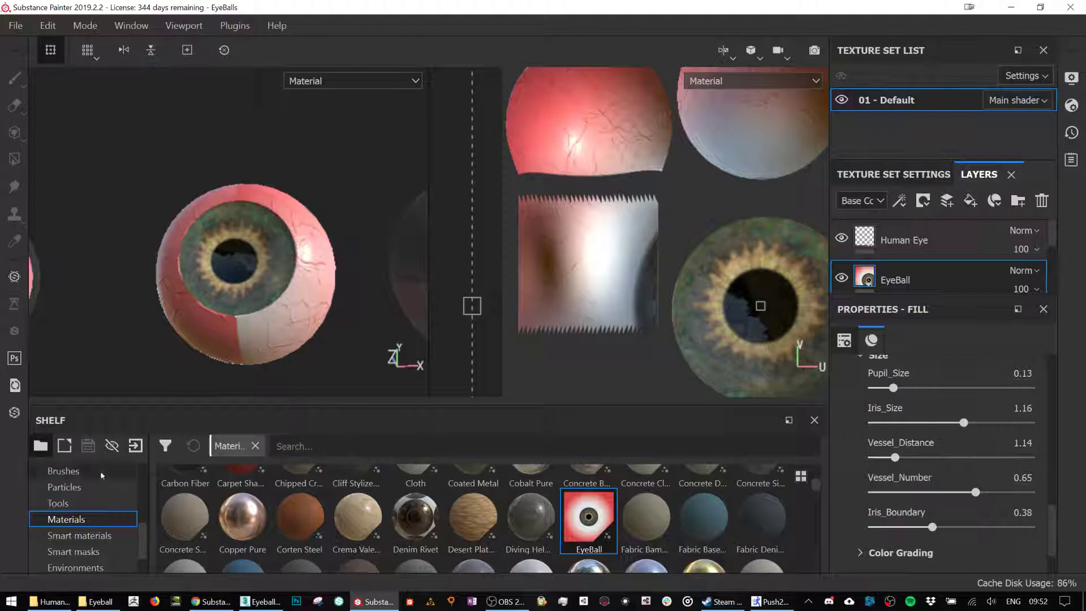
Switch to 3ds Max and delete the Edit Poly modifier above Unwrap UVW on the eye spheres.
left_click(260, 602)
middle_click_drag(388, 370, 582, 354, "alt")
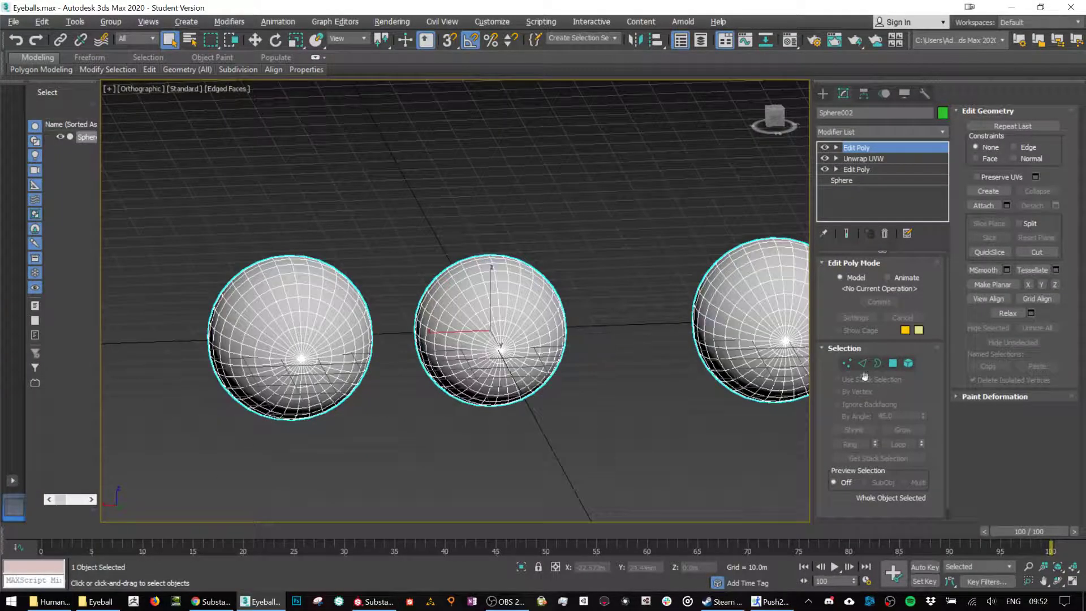
left_click(885, 234)
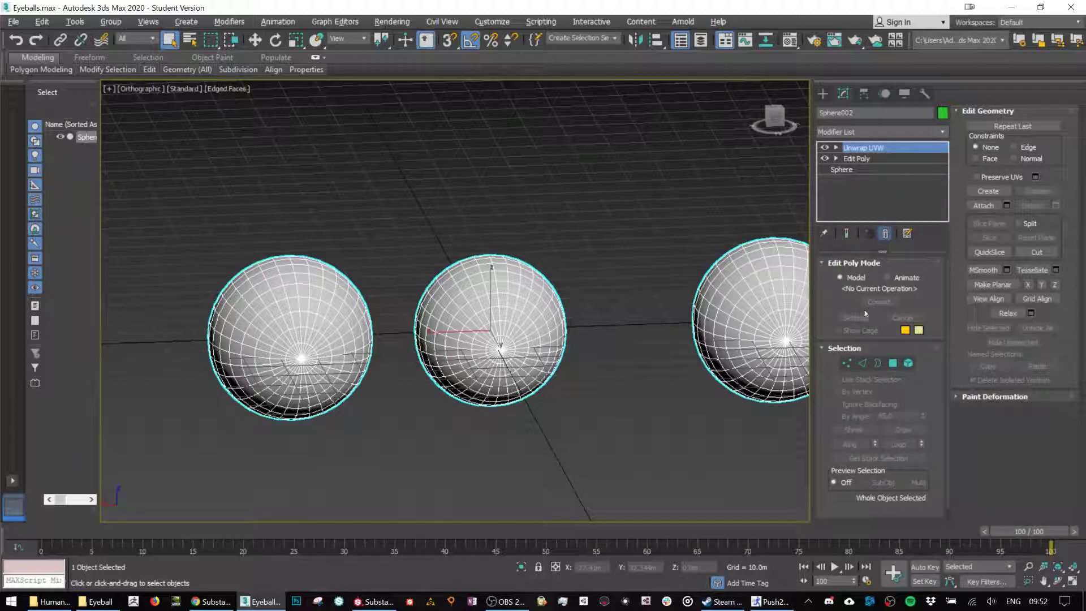
Enter edge level in the Unwrap UVW modifier and examine the existing peel seams around the concave iris area.
middle_click_drag(629, 317, 502, 168, "alt")
scroll(402, 256, "up", 3)
middle_click_drag(402, 257, 734, 261, "alt")
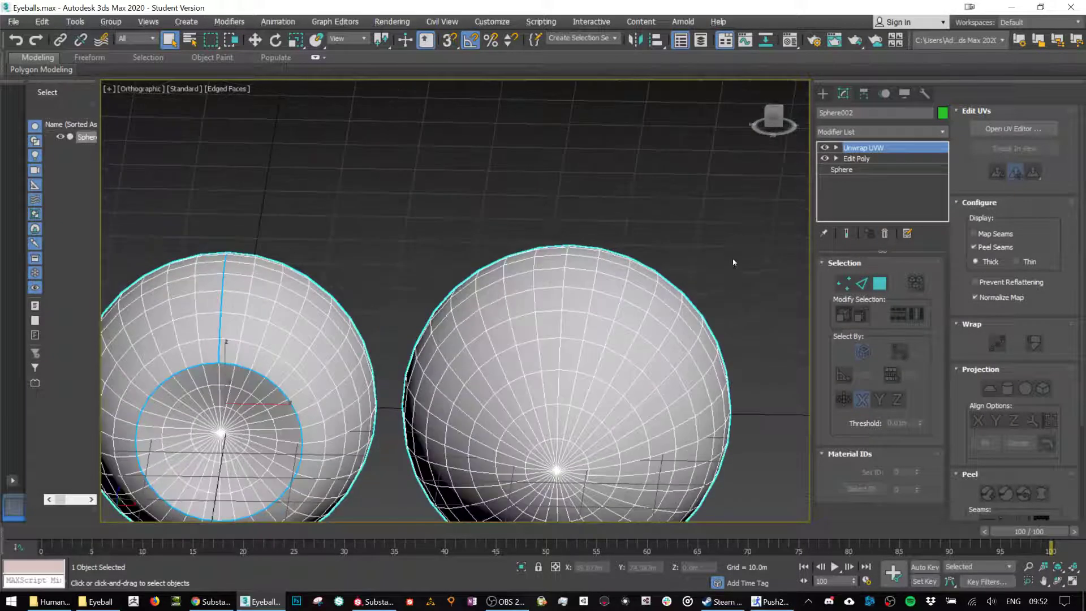
left_click(864, 285)
middle_click_drag(412, 323, 573, 217)
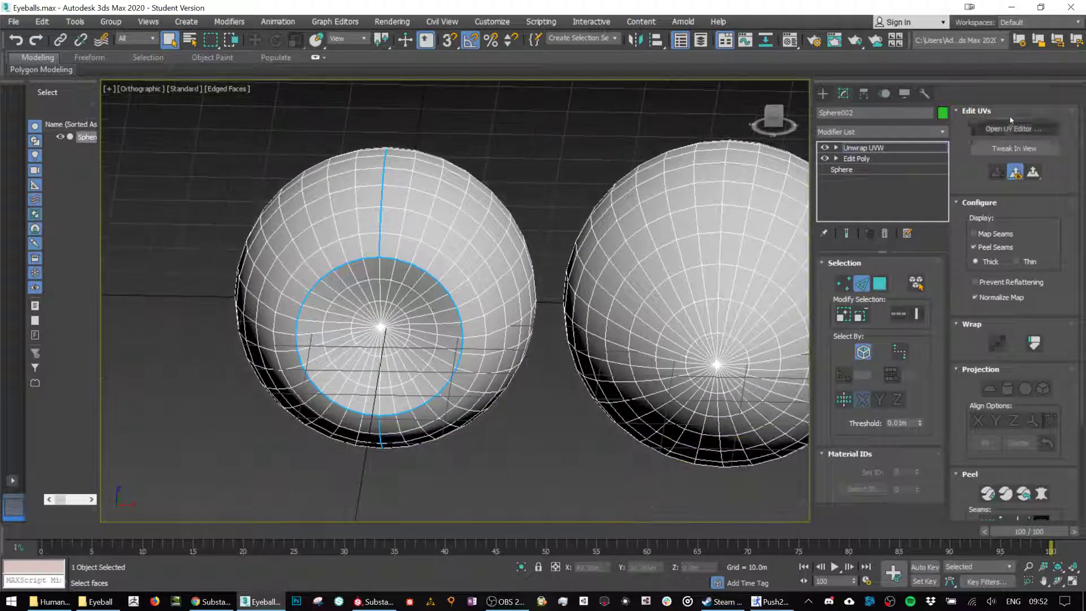
scroll(1022, 136, "down", 1)
scroll(1031, 401, "down", 3)
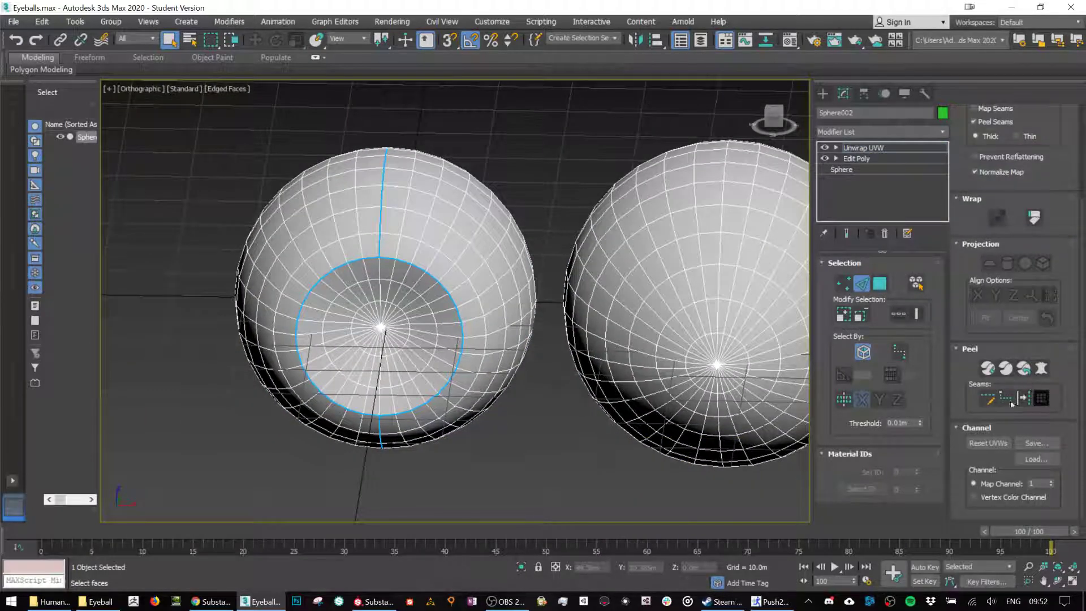
left_click(988, 399)
scroll(273, 289, "down", 4)
middle_click_drag(273, 290, 328, 201, "alt")
middle_click_drag(656, 363, 669, 307, "alt")
scroll(643, 349, "up", 6)
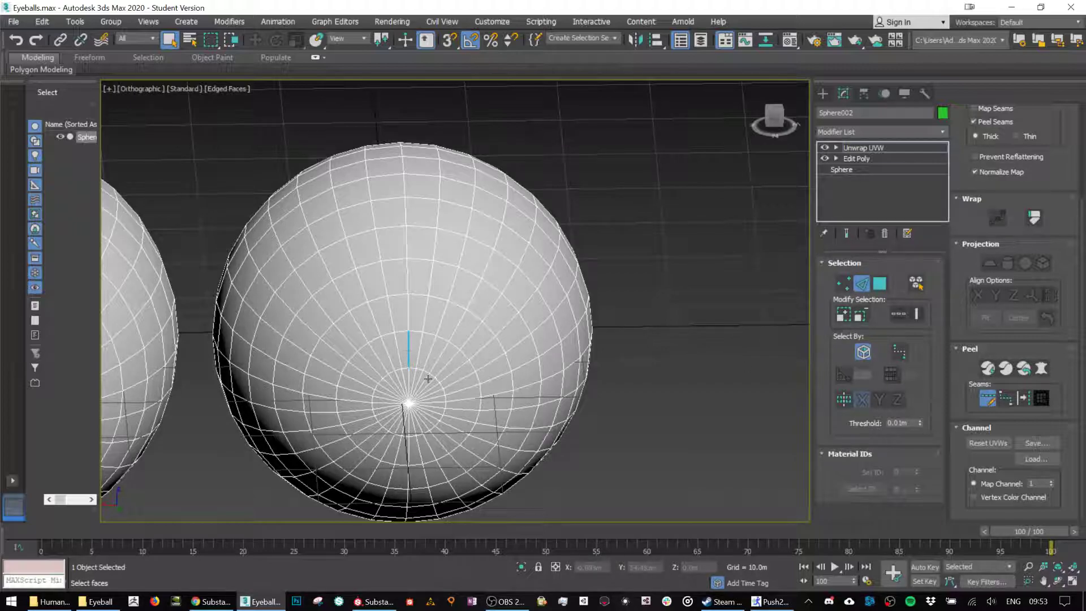
left_click(868, 287)
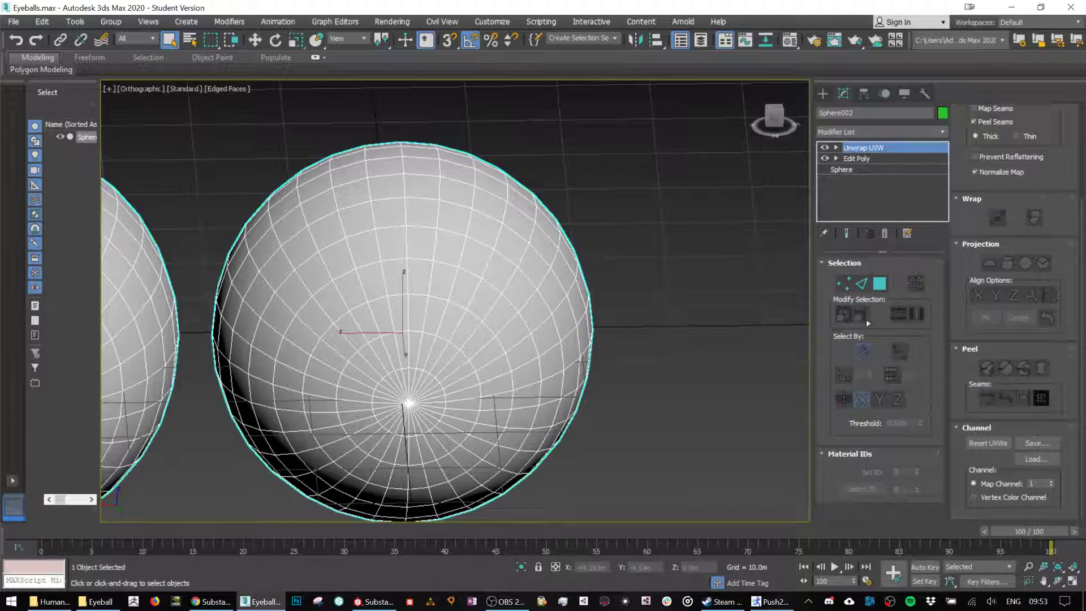
Select radial edges all around the rear pole of the concave eye sphere and extend them into full edge loops.
left_click(862, 285)
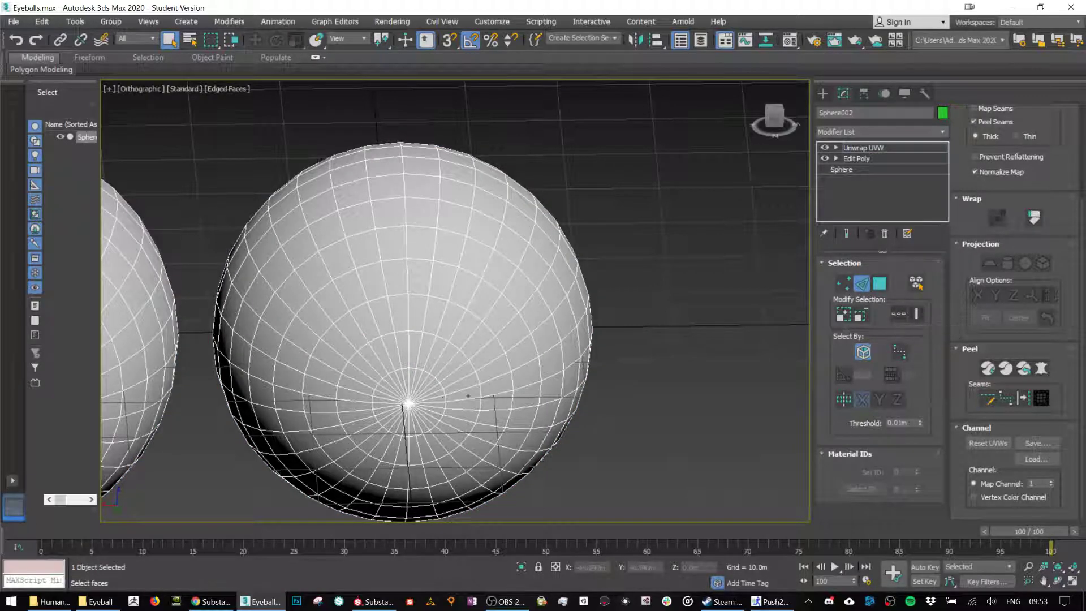
left_click(409, 352)
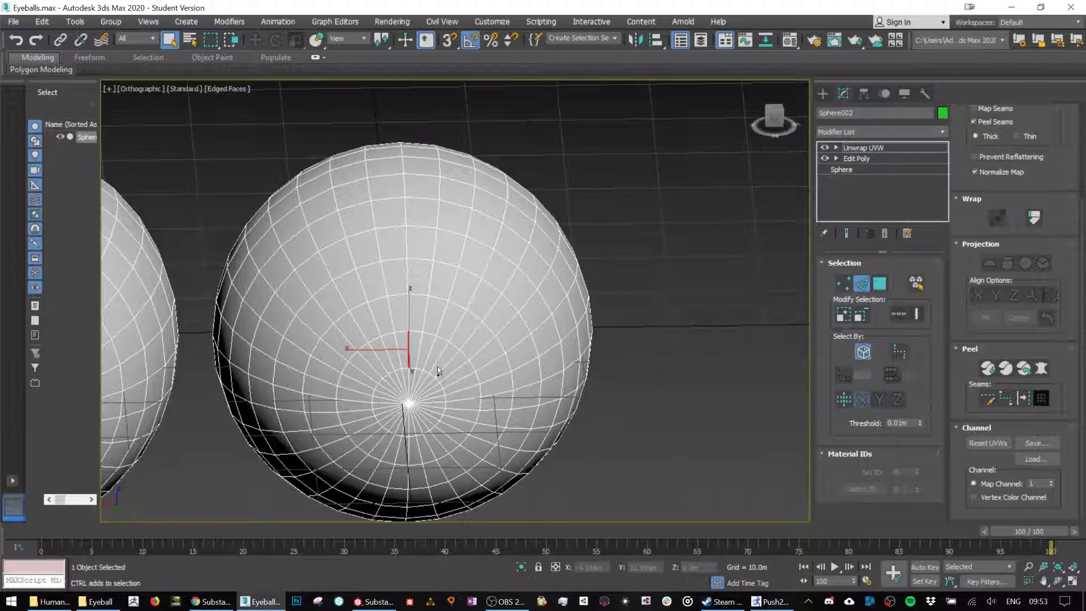
left_click(459, 382, "ctrl")
left_click(458, 409, "ctrl")
left_click(445, 433, "ctrl")
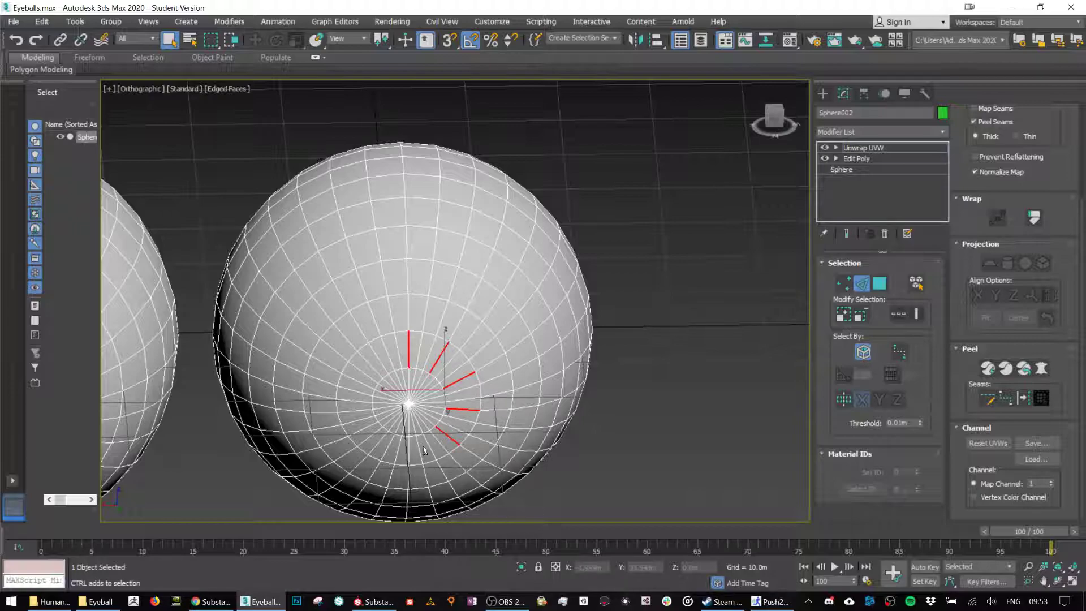
left_click(425, 448, "ctrl")
left_click(397, 450, "ctrl")
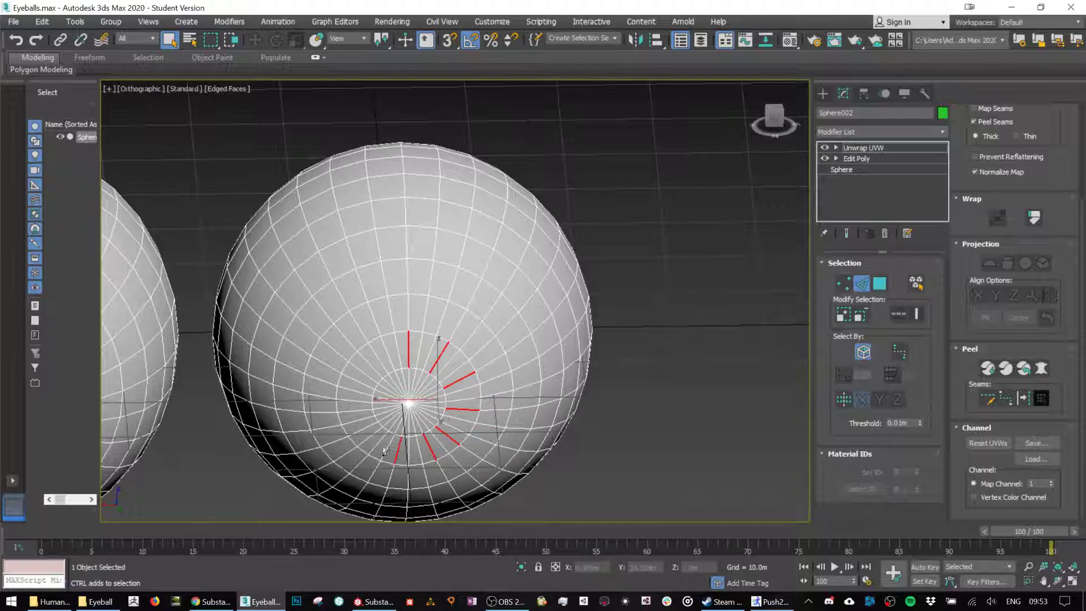
left_click(372, 437, "ctrl")
left_click(358, 411, "ctrl")
left_click(378, 356, "ctrl")
left_click(904, 310)
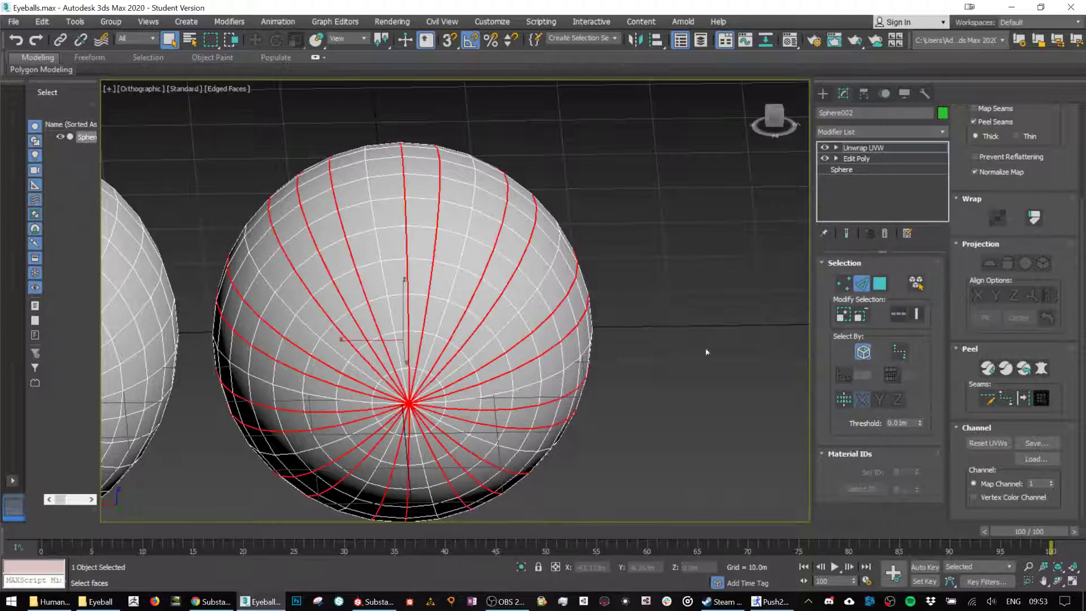
Deselect the front-half portions of the edge loops, keeping only the segments on the sphere's rear half.
middle_click_drag(691, 322, 564, 302, "alt")
left_click_drag(422, 145, 583, 512, "alt")
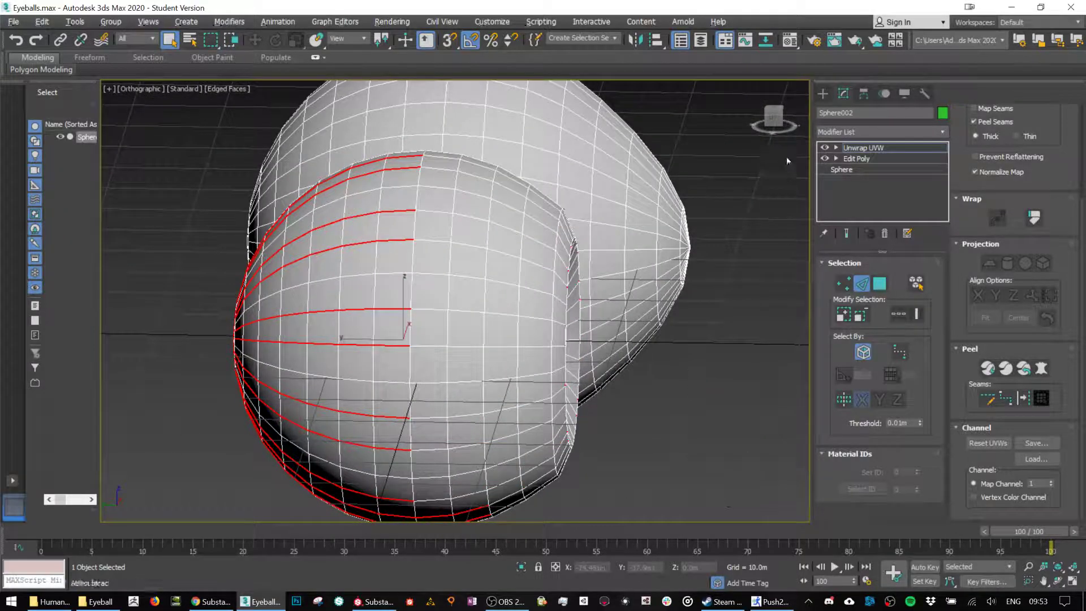
left_click(775, 117)
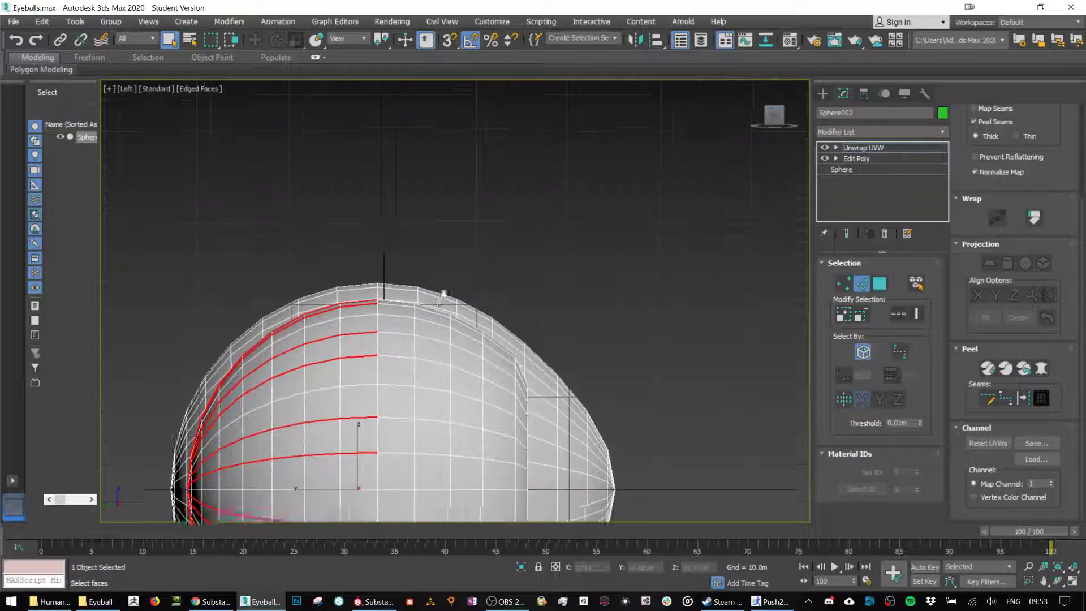
left_click_drag(424, 121, 721, 351, "alt")
left_click_drag(486, 242, 503, 155, "alt")
middle_click_drag(570, 174, 385, 220, "alt")
left_click_drag(262, 108, 375, 399)
middle_click_drag(379, 247, 447, 226, "alt")
middle_click_drag(474, 177, 480, 196, "alt")
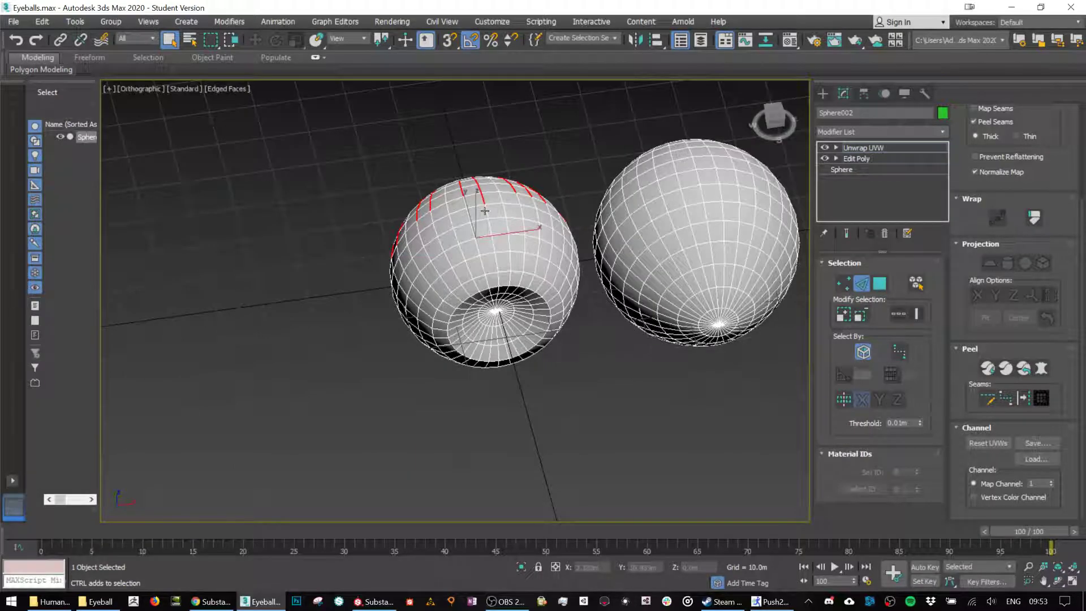
middle_click_drag(488, 223, 498, 281, "alt")
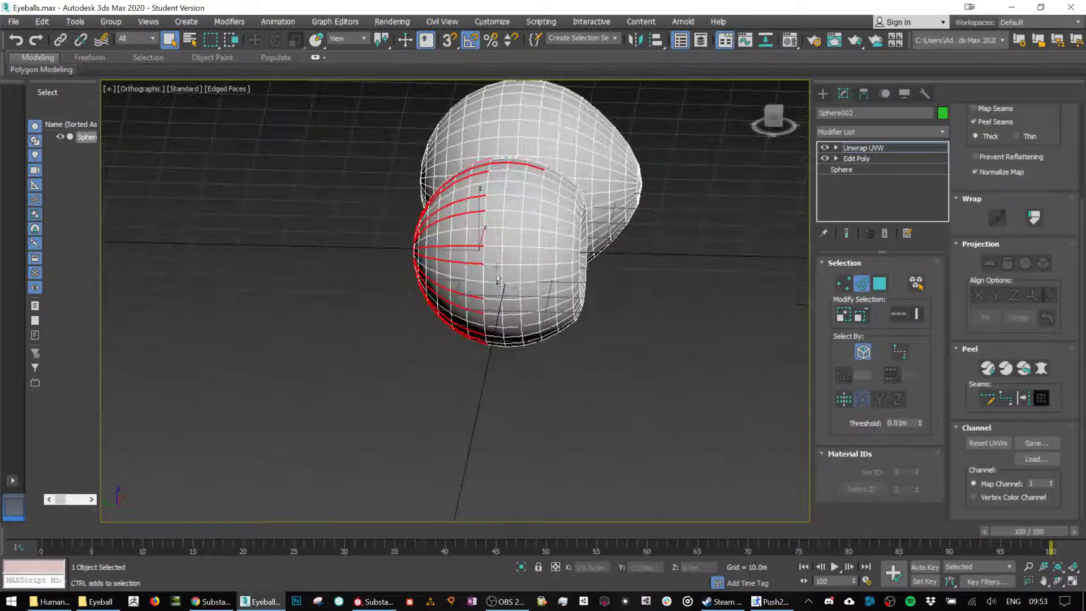
middle_click_drag(635, 292, 487, 288, "alt")
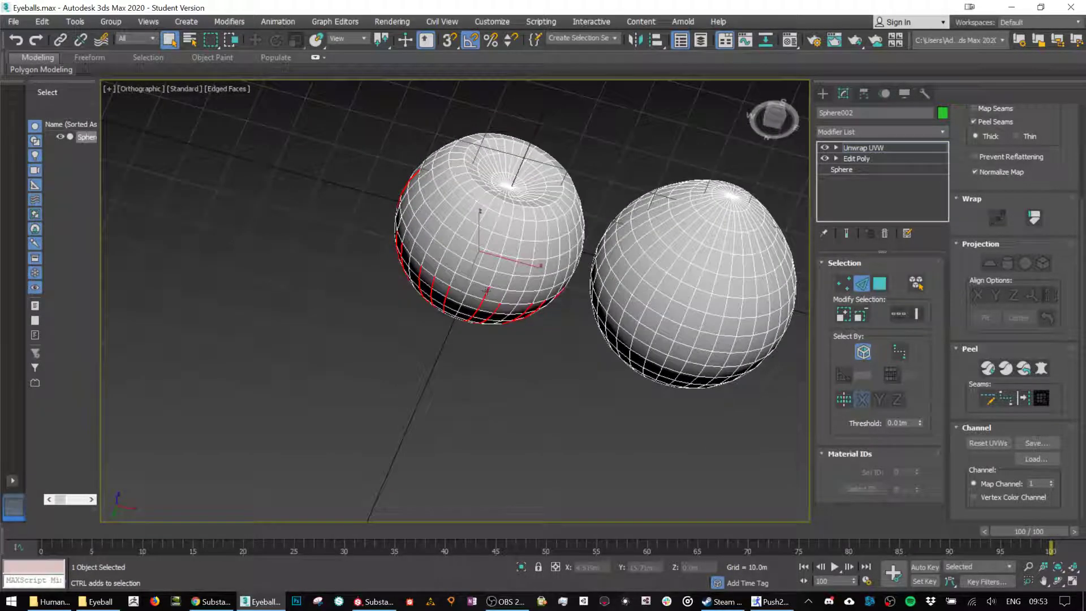
middle_click_drag(506, 244, 521, 282, "alt")
Select four evenly spread radial edges around the rear pole of the concave sphere and extend them into edge loops.
left_click(616, 263)
middle_click_drag(684, 270, 595, 317, "alt")
middle_click_drag(617, 352, 583, 328, "alt")
scroll(582, 322, "up", 5)
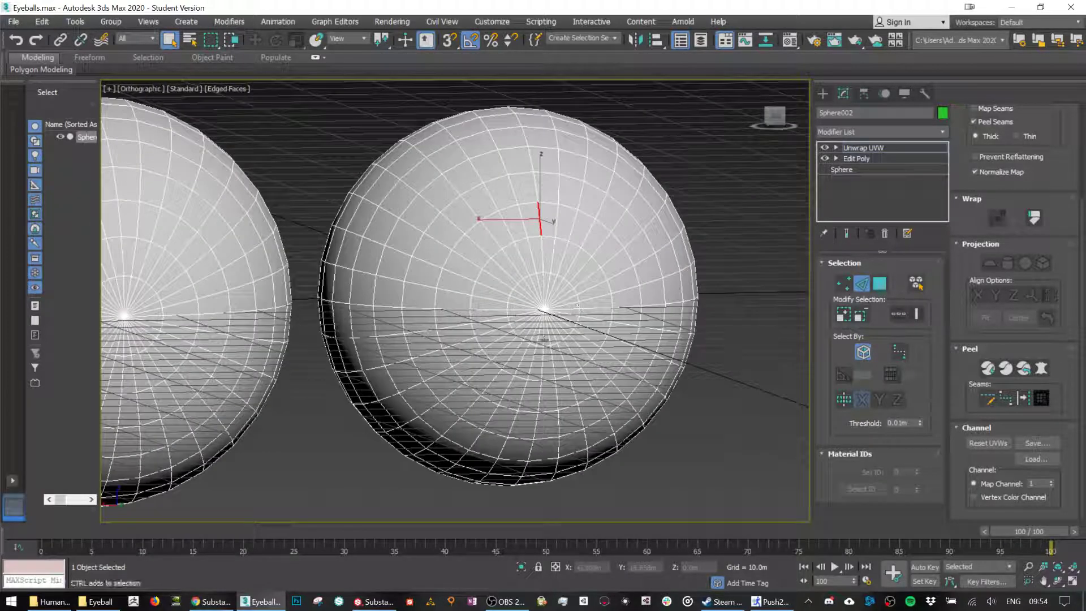
left_click(543, 257)
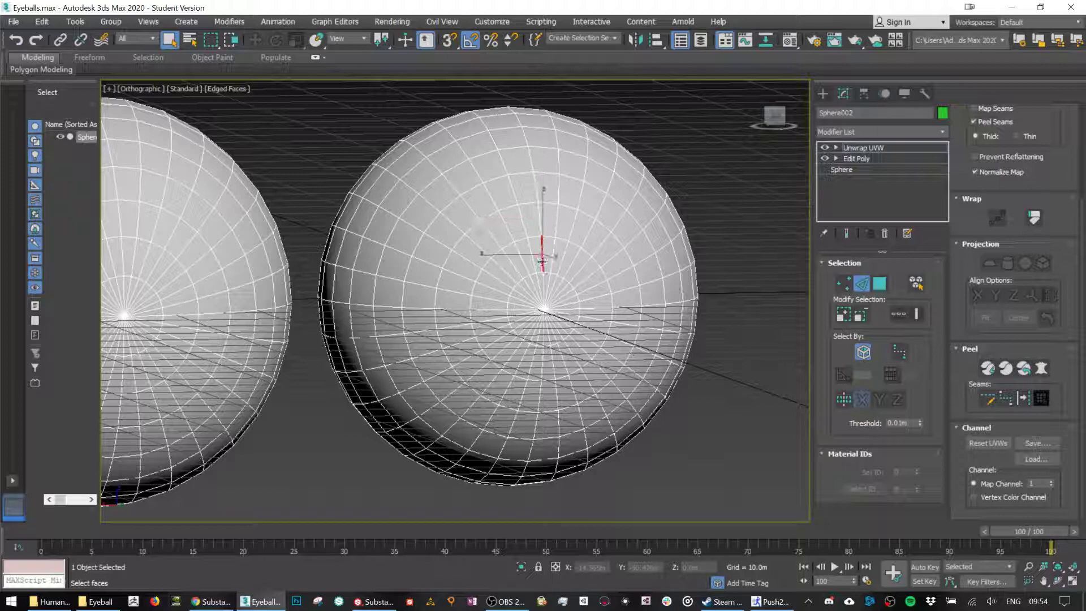
left_click(590, 298, "ctrl")
left_click(573, 355, "ctrl")
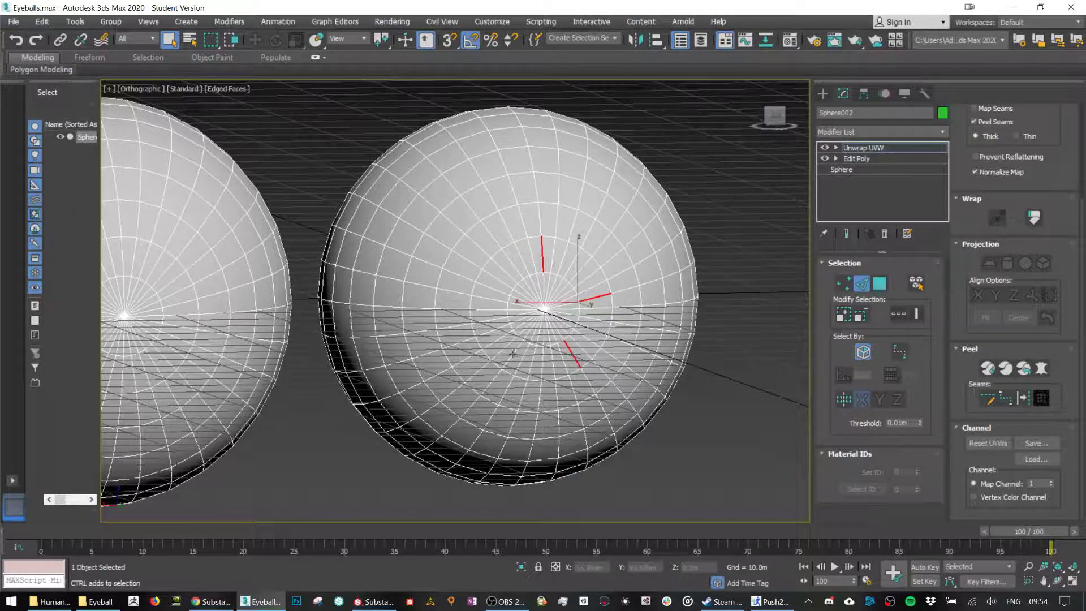
left_click(489, 309, "ctrl")
left_click(899, 315)
Deselect the front-half and concave-iris portions of the newly added edge loops, leaving only segments on the sphere's rear half.
middle_click_drag(543, 317, 272, 145, "alt")
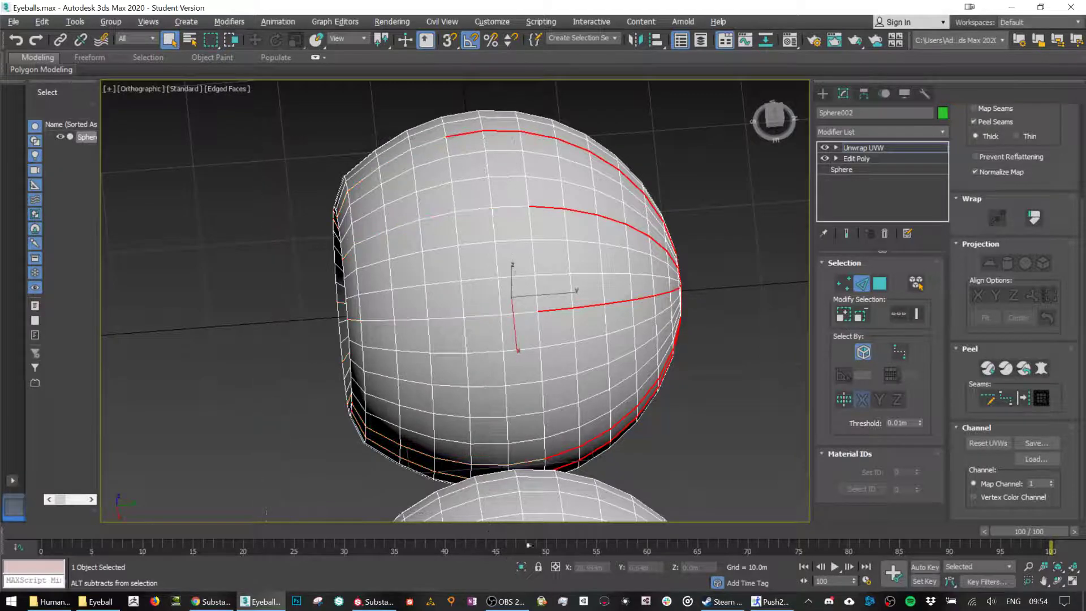
middle_click_drag(526, 555, 525, 414, "alt")
middle_click_drag(509, 328, 717, 347, "alt")
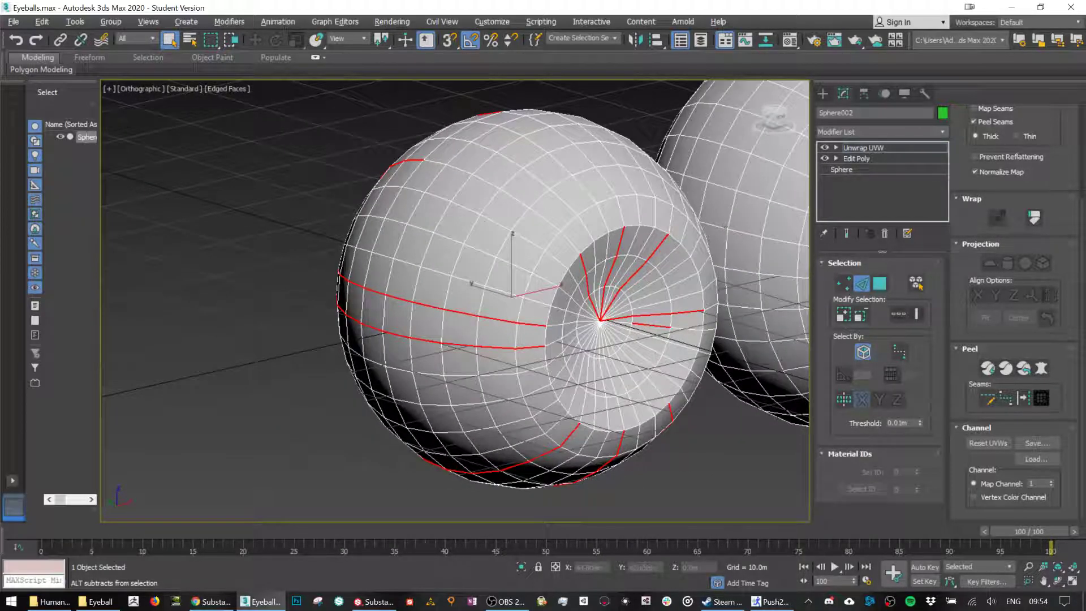
middle_click_drag(467, 371, 499, 215, "alt")
left_click_drag(594, 281, 595, 283, "alt")
middle_click_drag(556, 202, 733, 309, "alt")
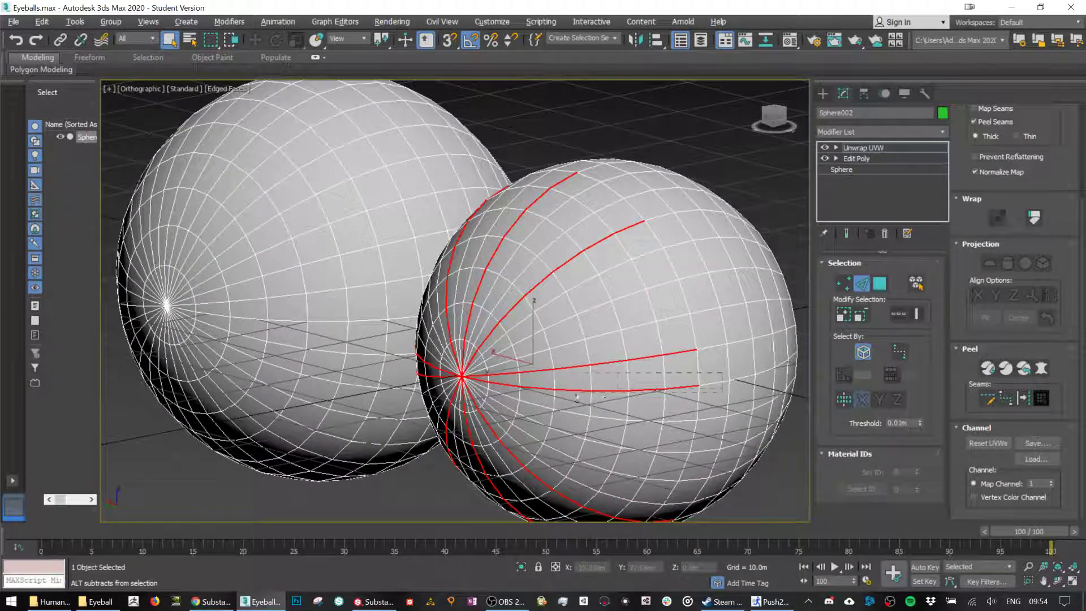
left_click_drag(517, 397, 517, 397, "alt")
middle_click_drag(518, 397, 571, 380, "alt")
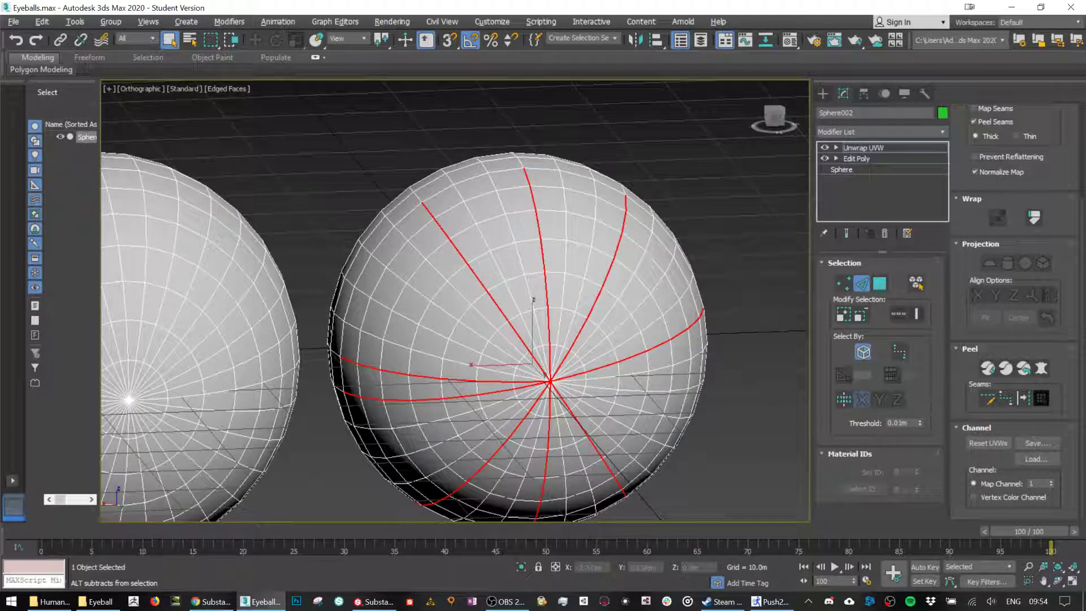
Deselect the redundant radial line beside its close neighbour at the rear pole and convert the remaining edge selection to peel seams.
left_click(468, 386, "alt")
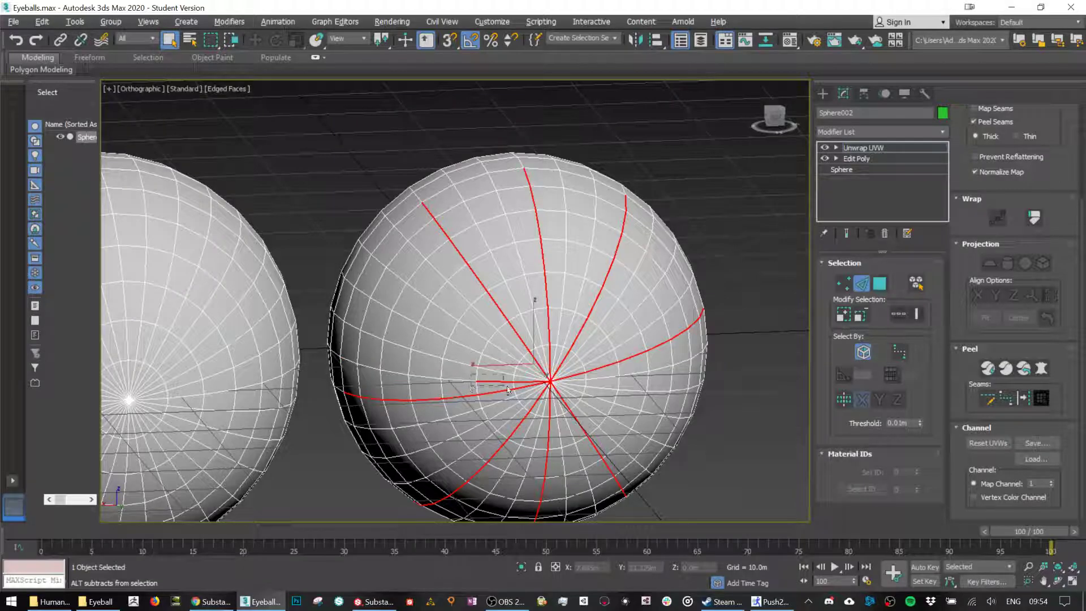
left_click_drag(527, 392, 526, 392, "alt")
middle_click_drag(526, 392, 339, 393, "alt")
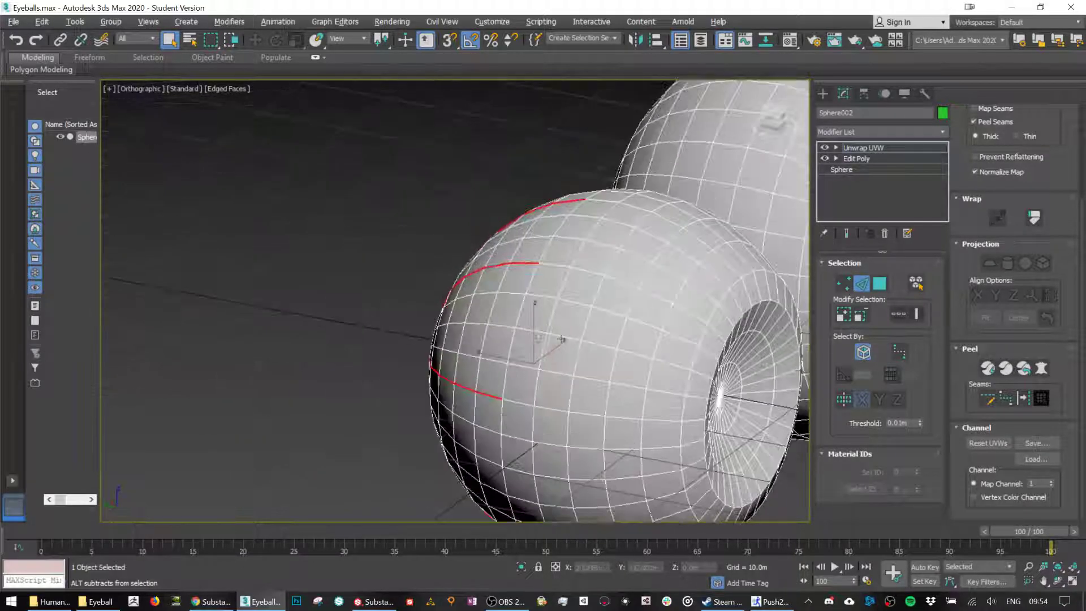
left_click(1027, 399)
middle_click_drag(577, 315, 719, 289, "alt")
middle_click_drag(484, 314, 430, 333, "alt")
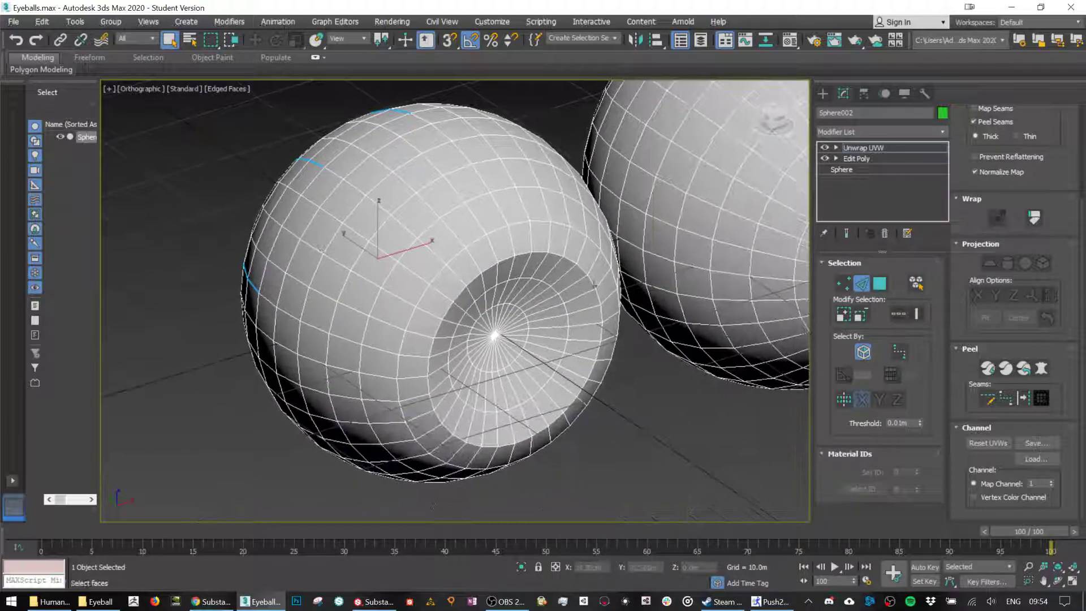
Pelt-map the concave eye sphere's faces along the seams and relax the stretched UV shell.
left_click(881, 284)
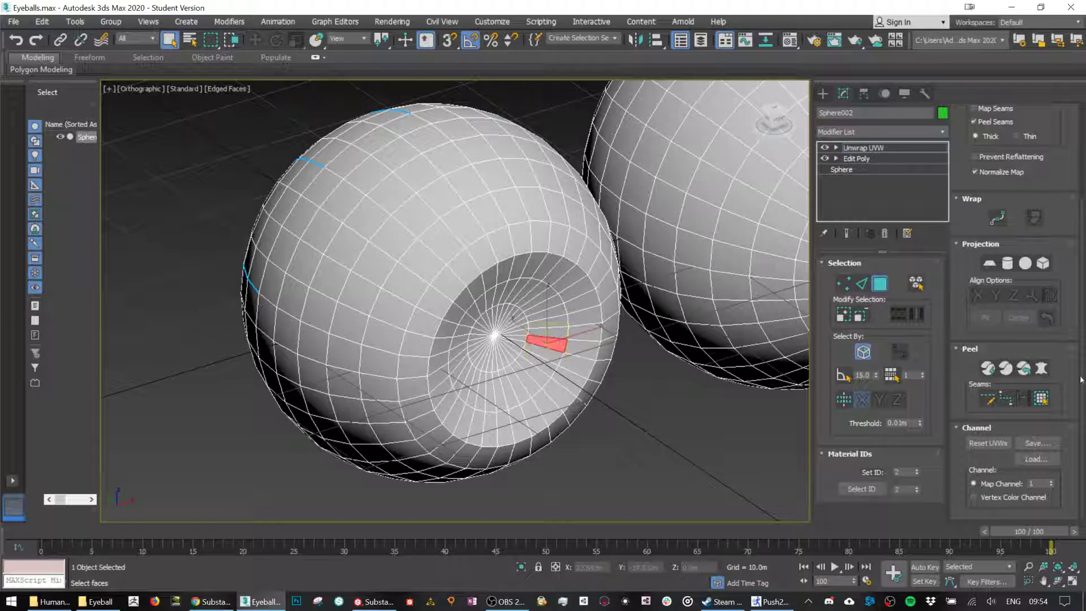
left_click(552, 341)
left_click(1041, 368)
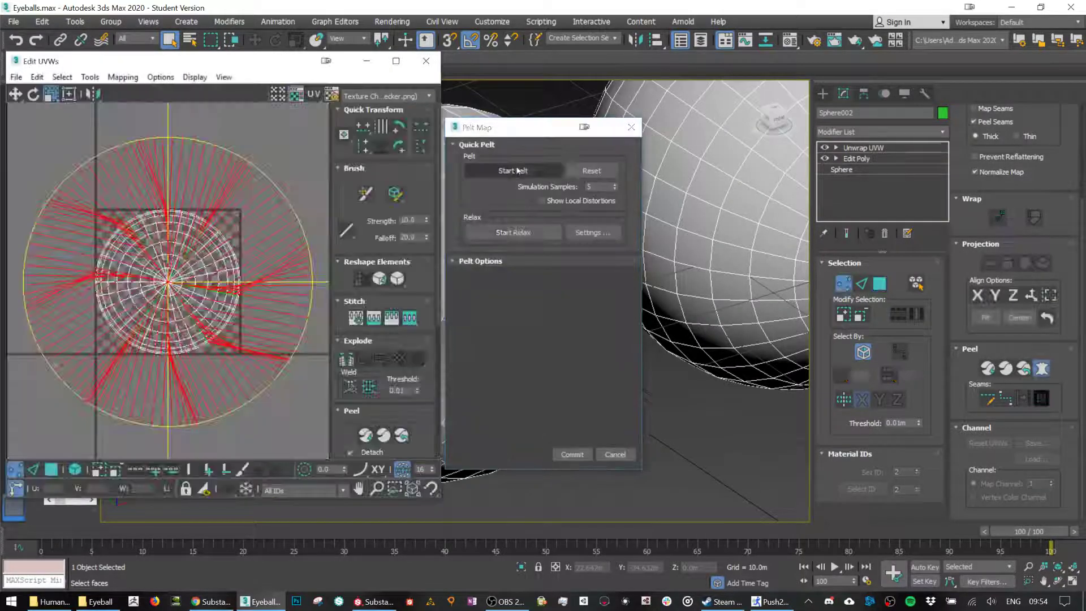
left_click(529, 234)
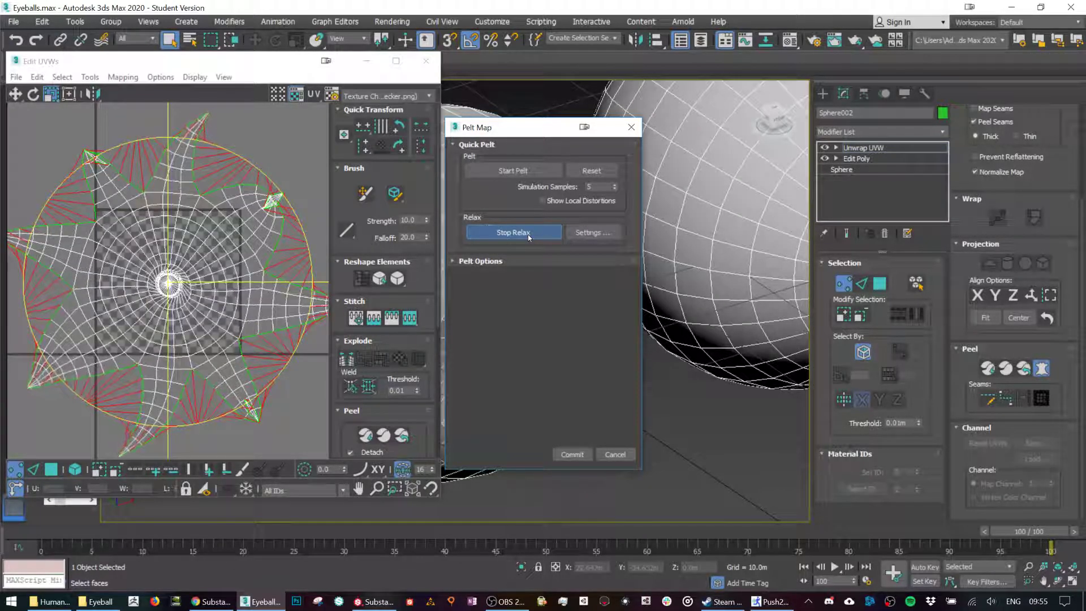
left_click(528, 235)
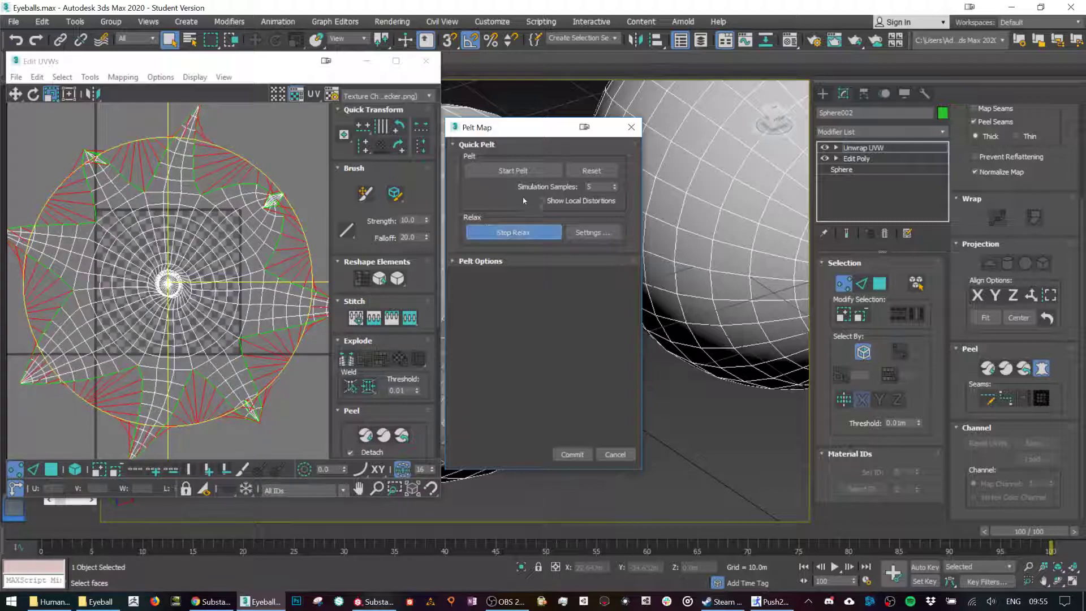
Relax the pelted shell again using Relax By Edge Angles and commit the pelt map.
left_click(574, 235)
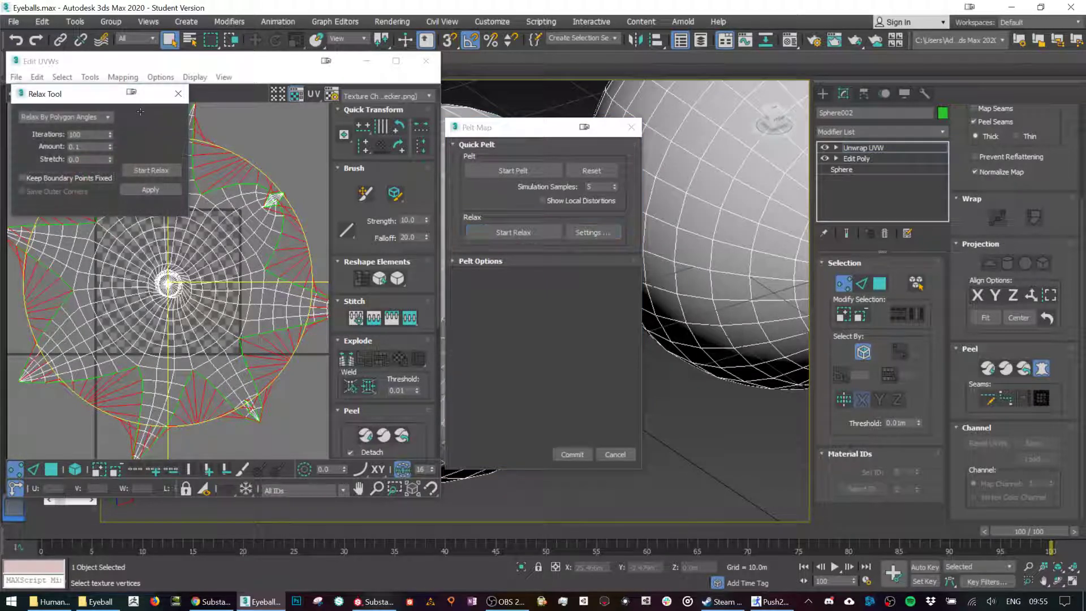
left_click(108, 117)
left_click(57, 135)
left_click(150, 171)
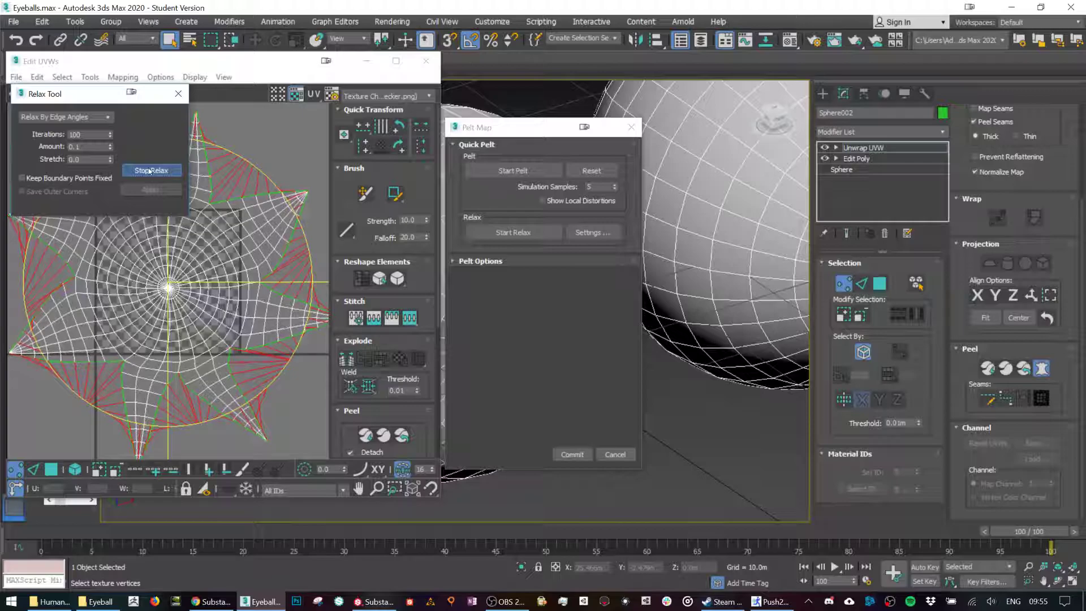
left_click(150, 171)
left_click(178, 93)
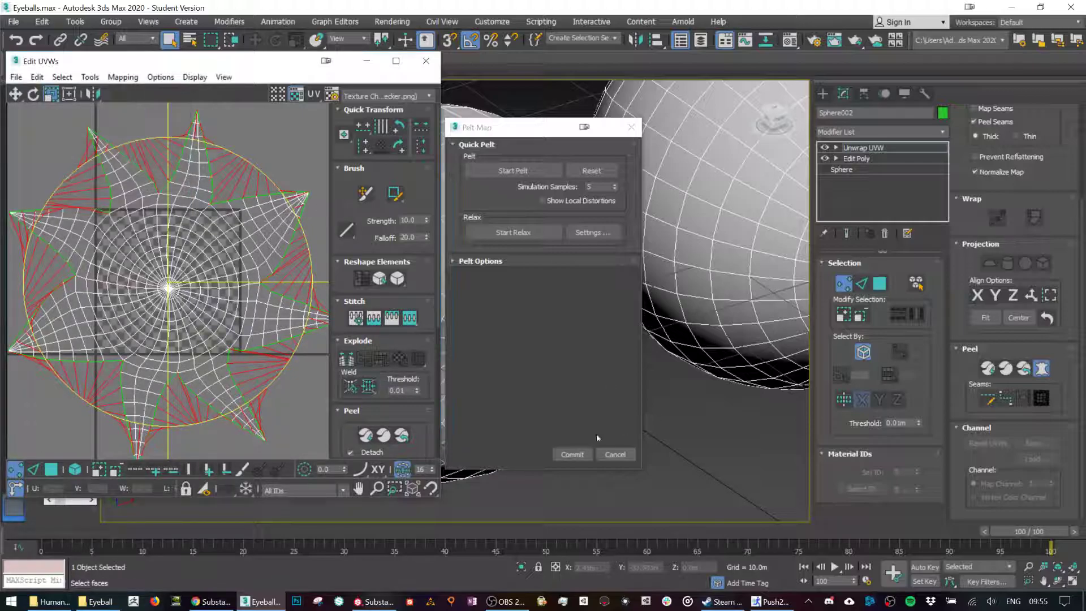
left_click(572, 454)
Extend the shorter peel seams around the concave sphere with Edit Seams so they all end at the same edge ring.
scroll(573, 336, "up", 6)
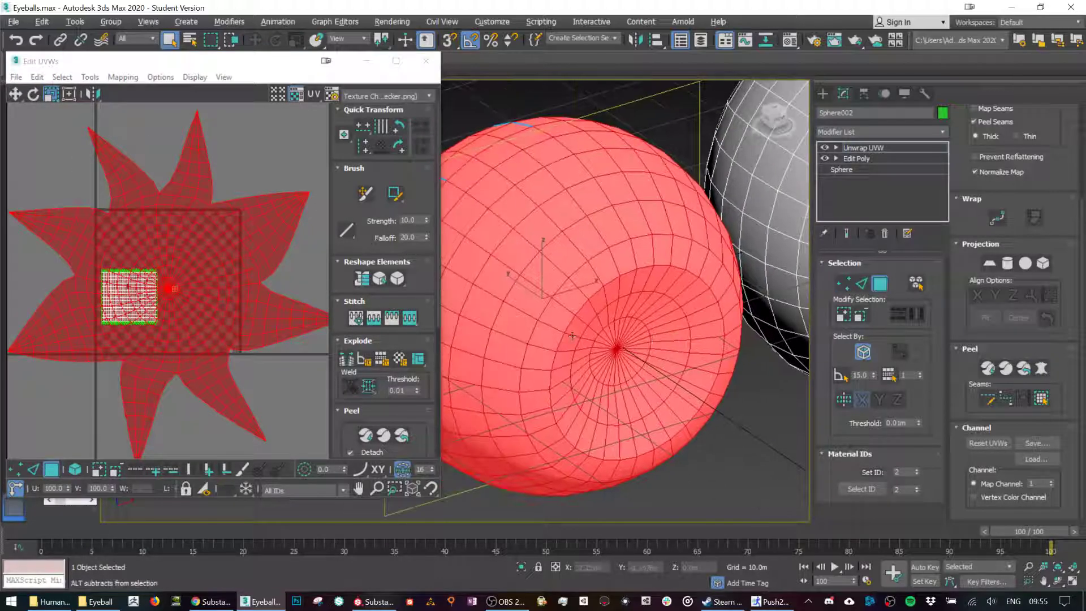
left_click(990, 400)
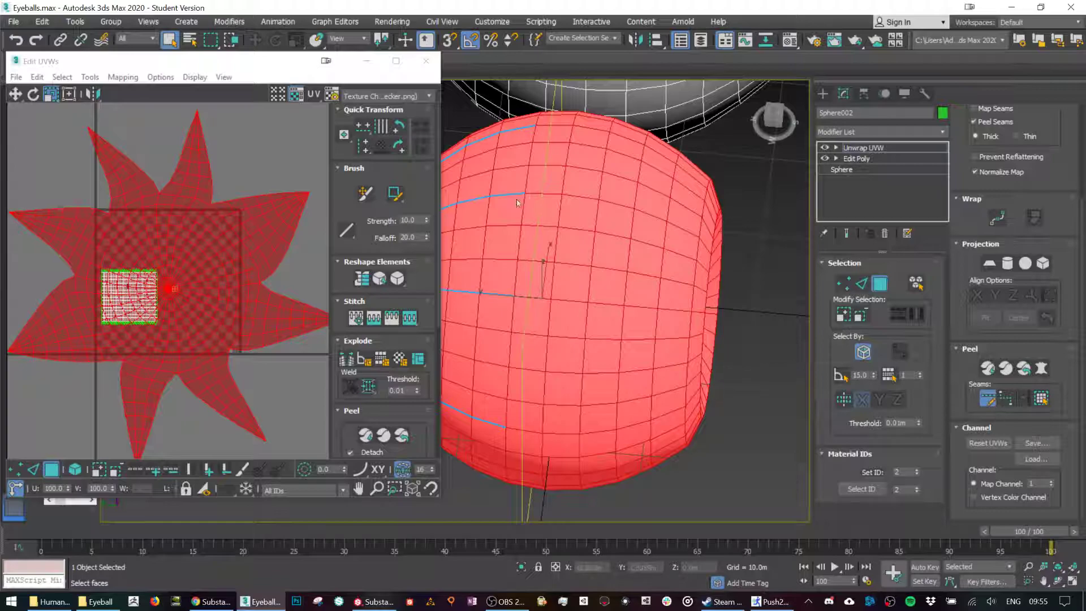
left_click(561, 194)
left_click(589, 303)
middle_click_drag(600, 168, 629, 175, "alt")
middle_click_drag(516, 283, 532, 244, "alt")
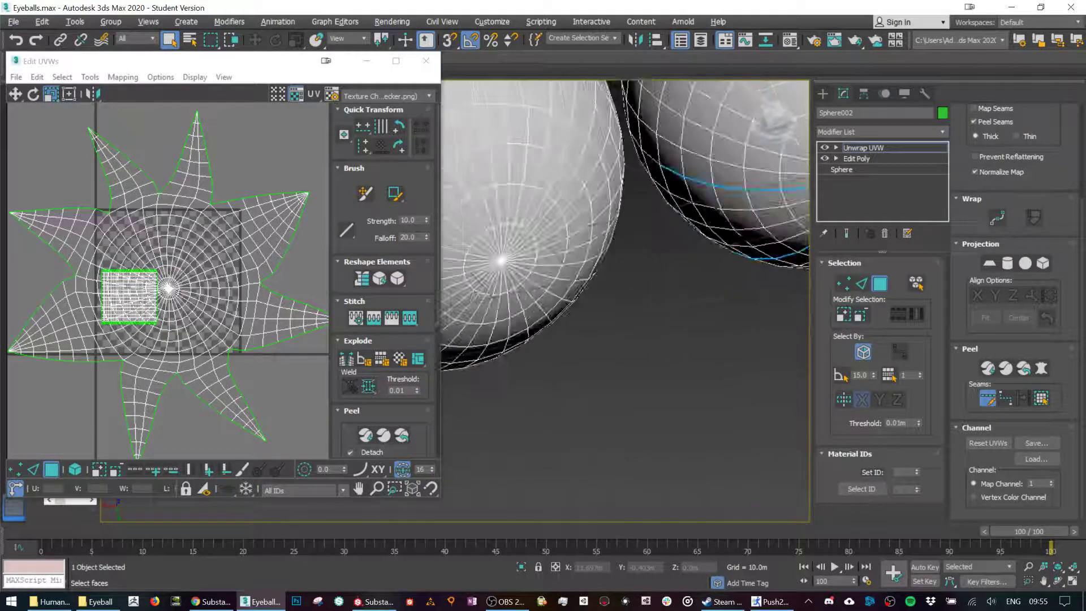
middle_click_drag(641, 276, 761, 311, "alt")
middle_click_drag(776, 264, 558, 290, "alt")
left_click(599, 267)
left_click(695, 291)
scroll(695, 291, "down", 4)
middle_click_drag(695, 292, 609, 242, "alt")
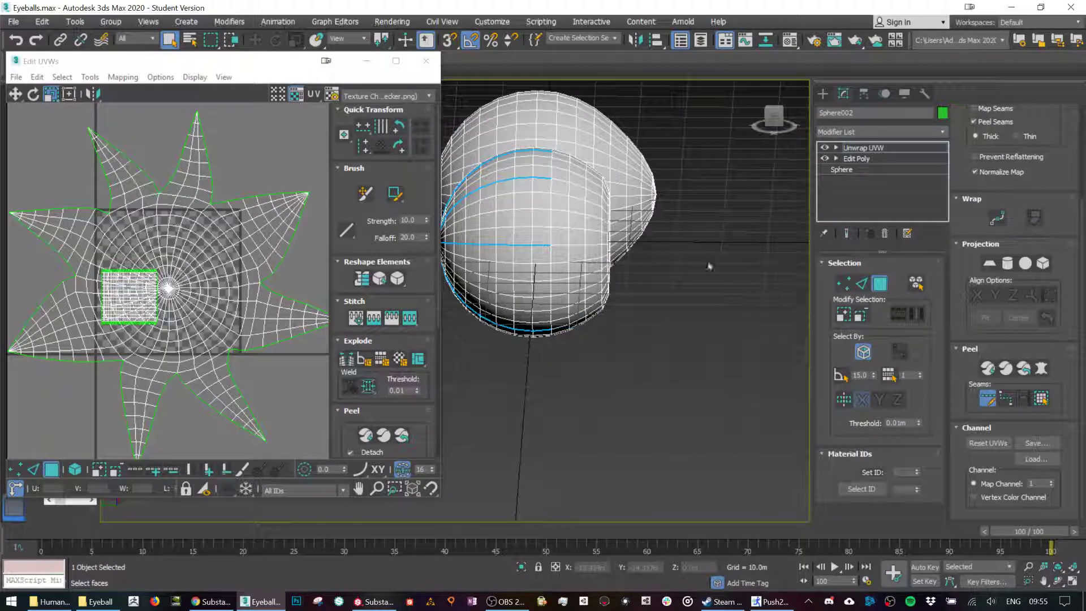
left_click(987, 399)
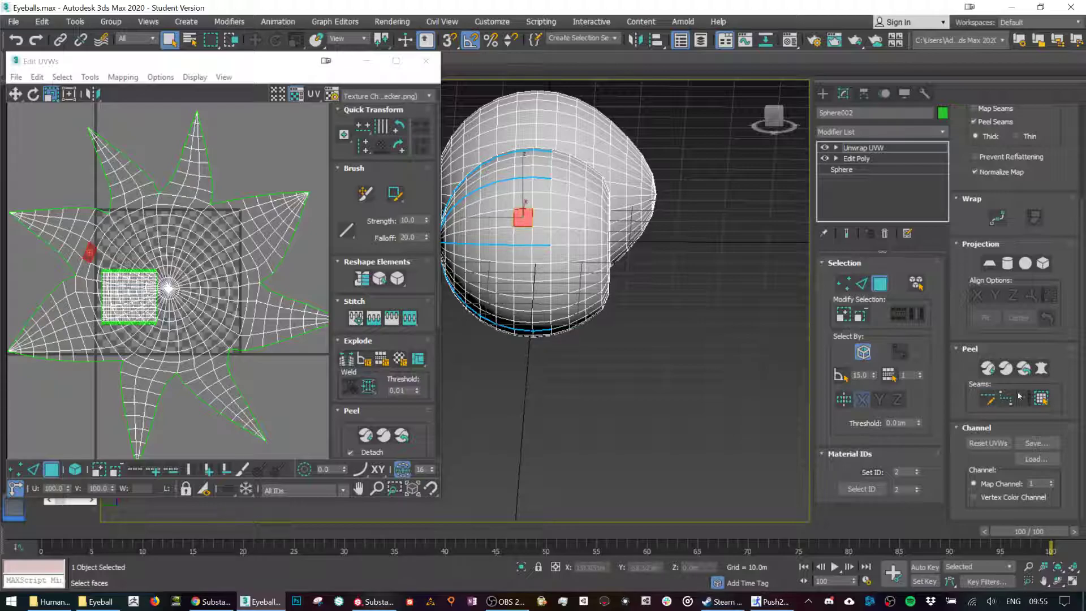
Select all faces of the concave sphere, pelt-map them with the corrected seams, relax the shell and pelt it again.
key("ctrl+a")
left_click(1041, 368)
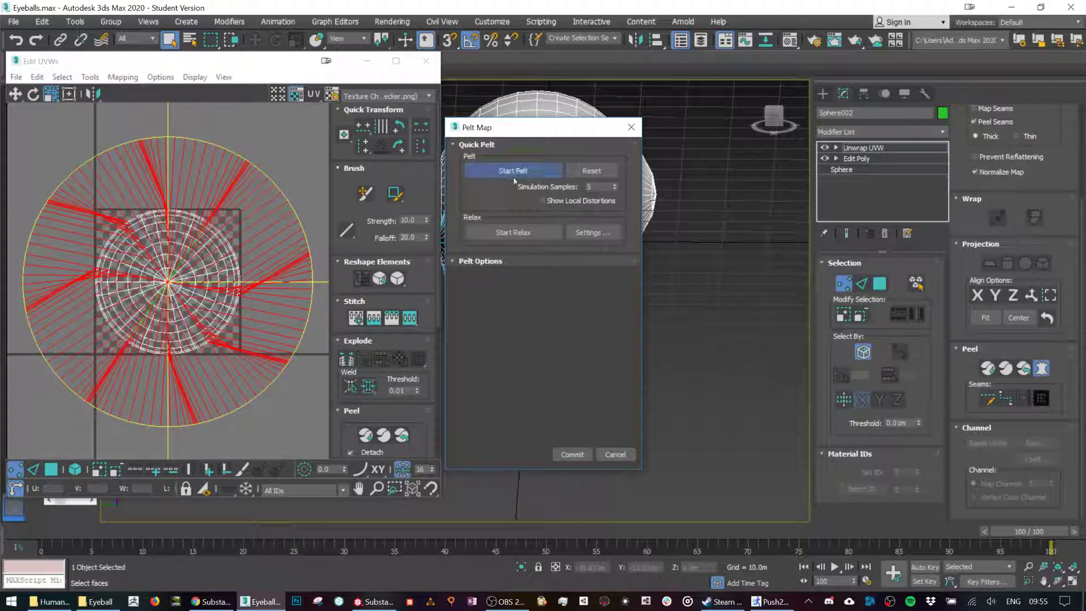
left_click(524, 232)
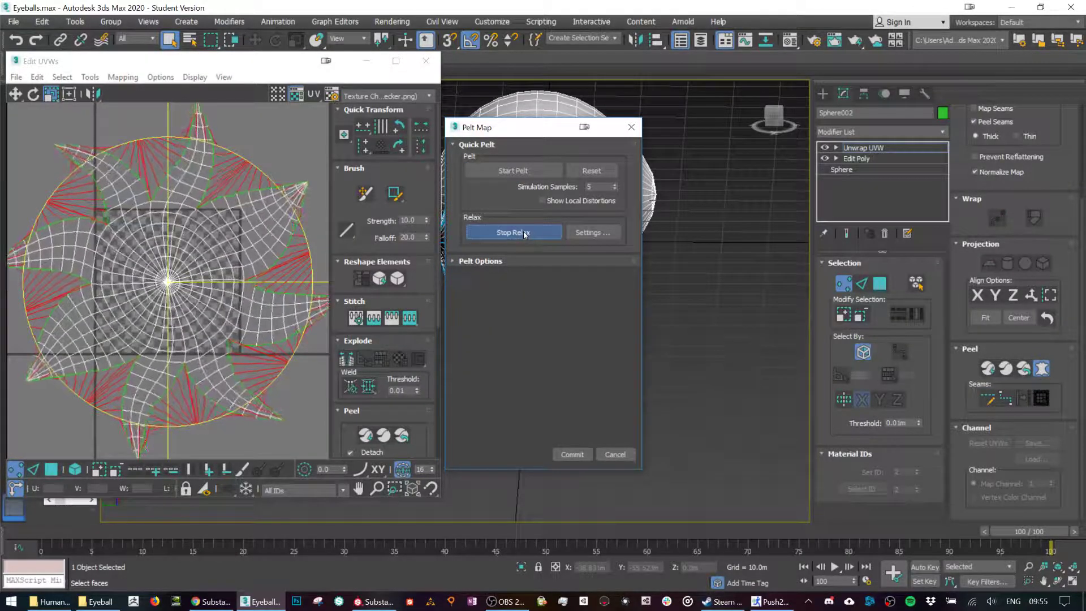
left_click(524, 232)
left_click(514, 171)
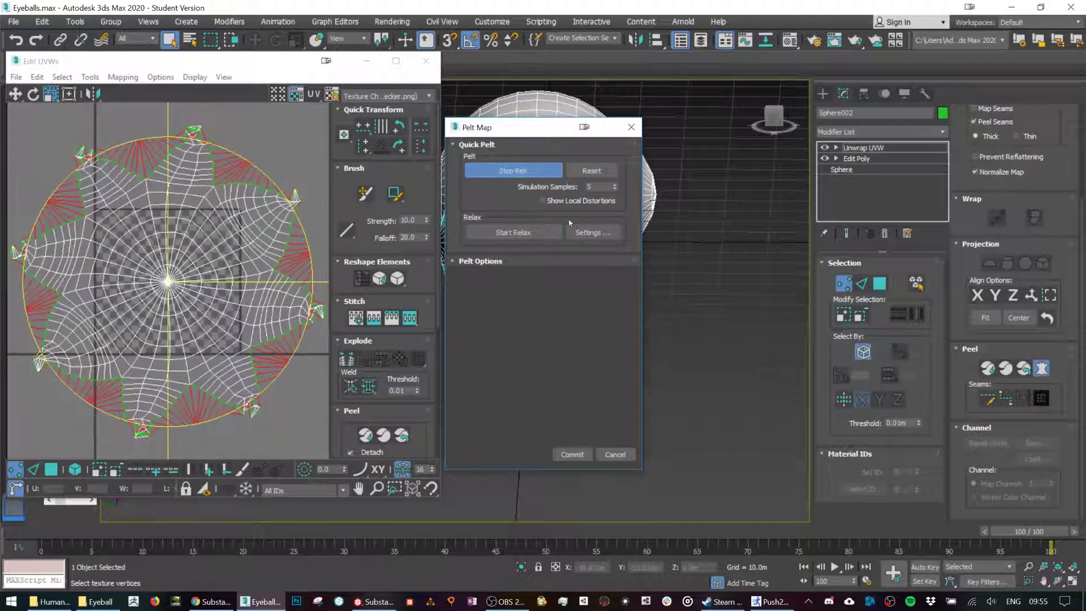
Relax the pelted shell using the Relax By Polygon Angles method.
left_click(592, 232)
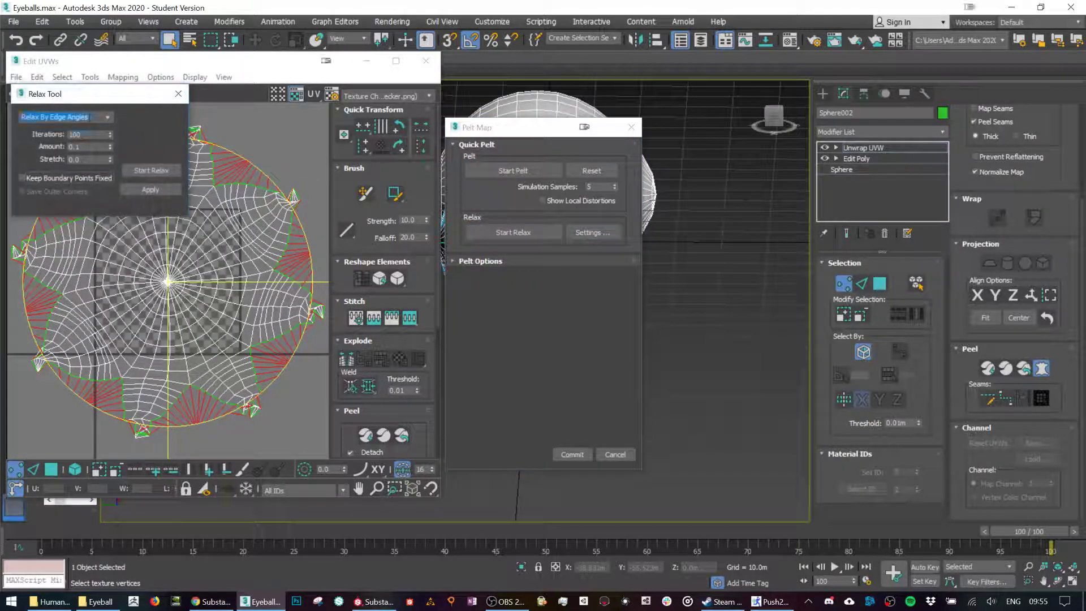
left_click(62, 117)
left_click(63, 135)
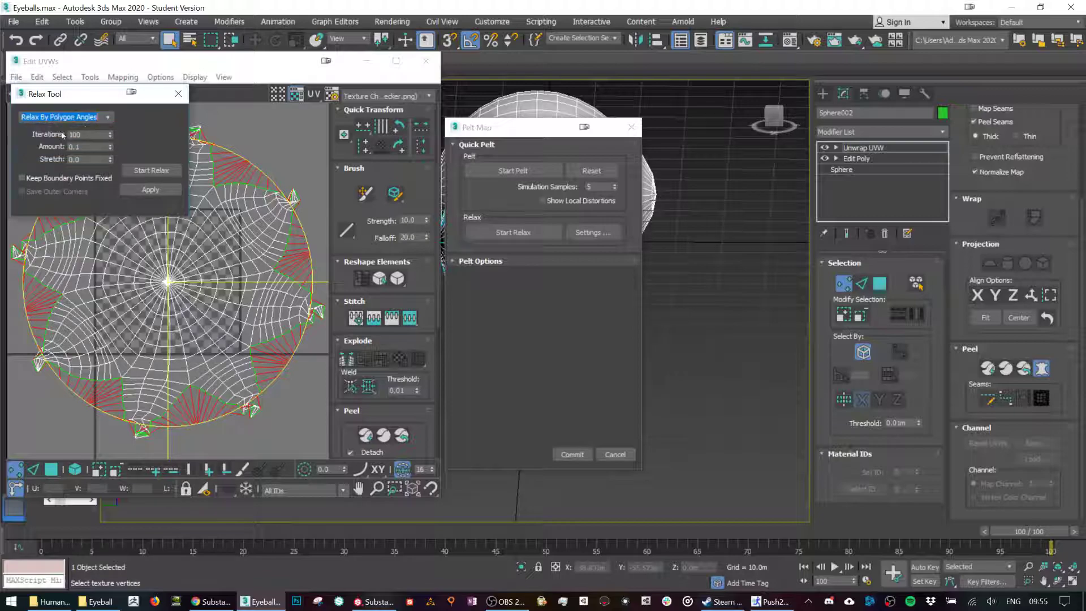
left_click(152, 169)
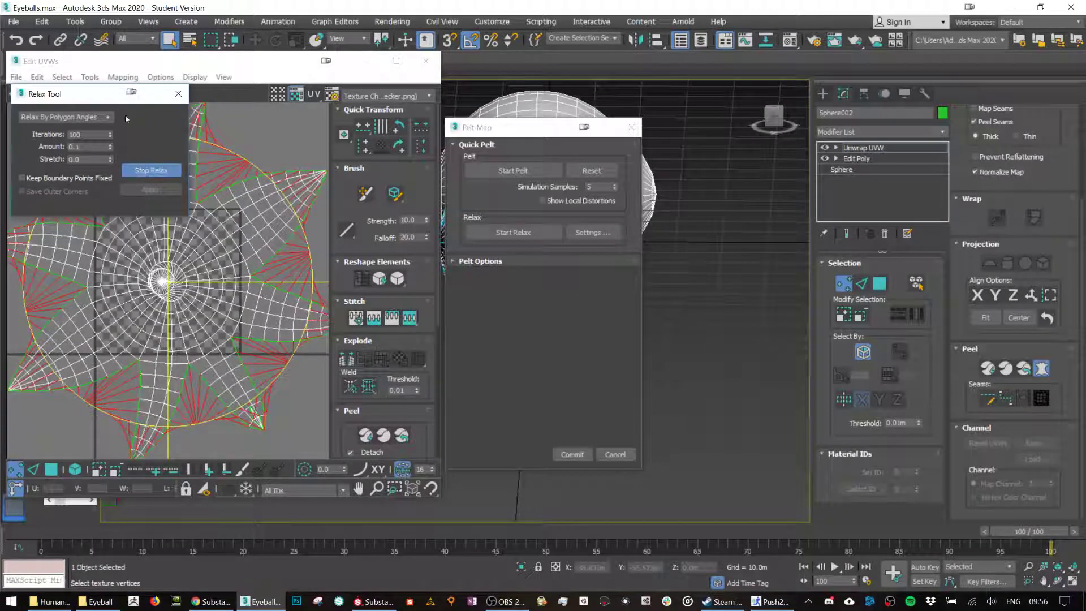
Switch the relax method to Relax By Edge Angles and run the relaxation repeatedly on the pelted shell.
left_click(109, 119)
left_click(79, 126)
left_click(161, 173)
left_click(160, 172)
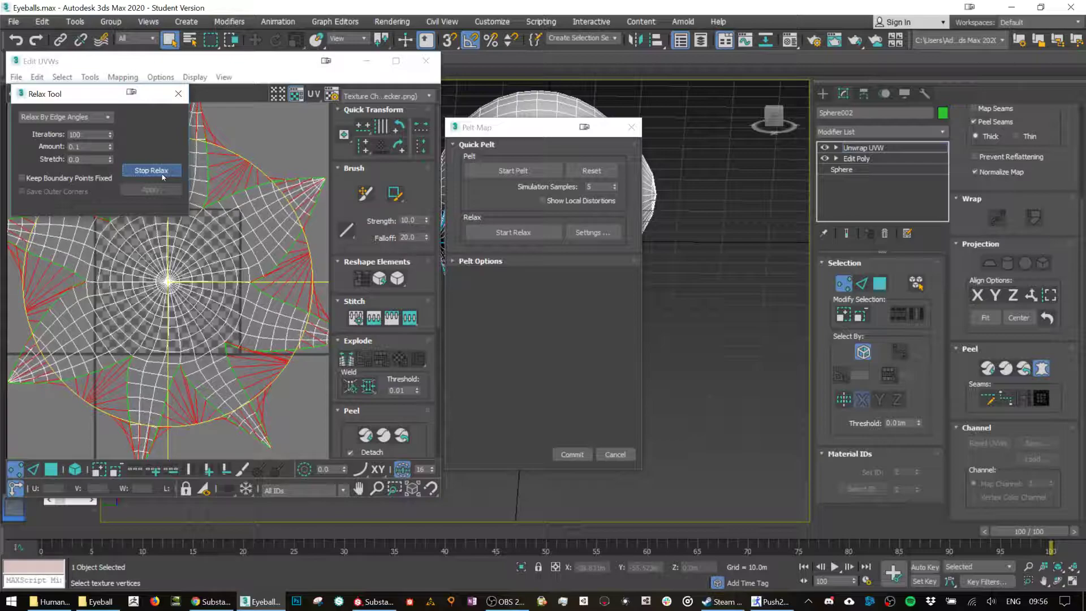
left_click(163, 171)
left_click(163, 174)
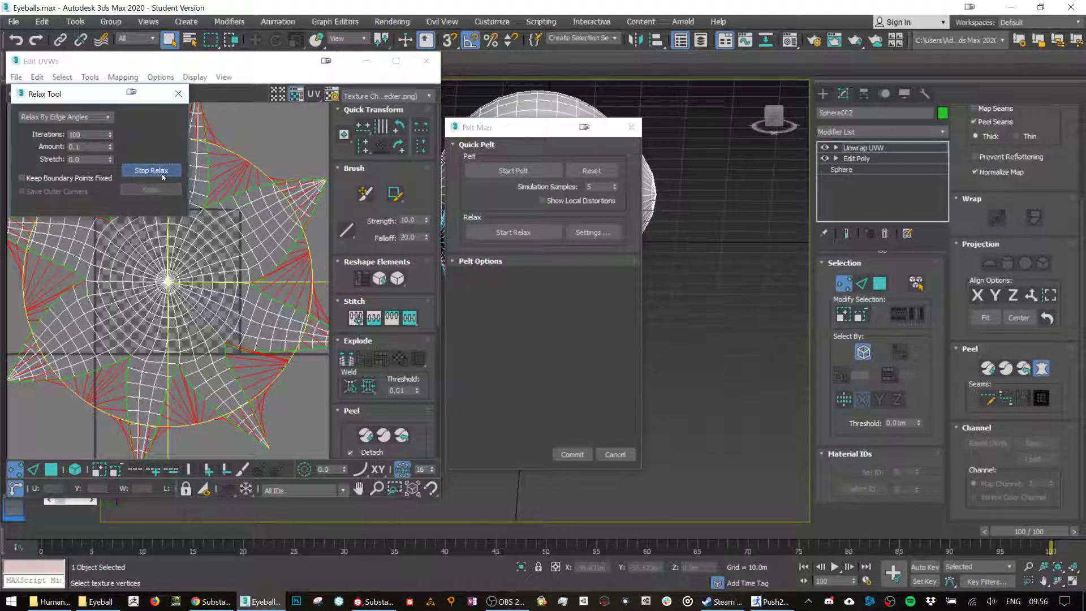
left_click(162, 174)
Relax the shell once more with 118 iterations and 0.032 stretch, then commit the pelt map.
left_click_drag(110, 133, 111, 162)
left_click(142, 170)
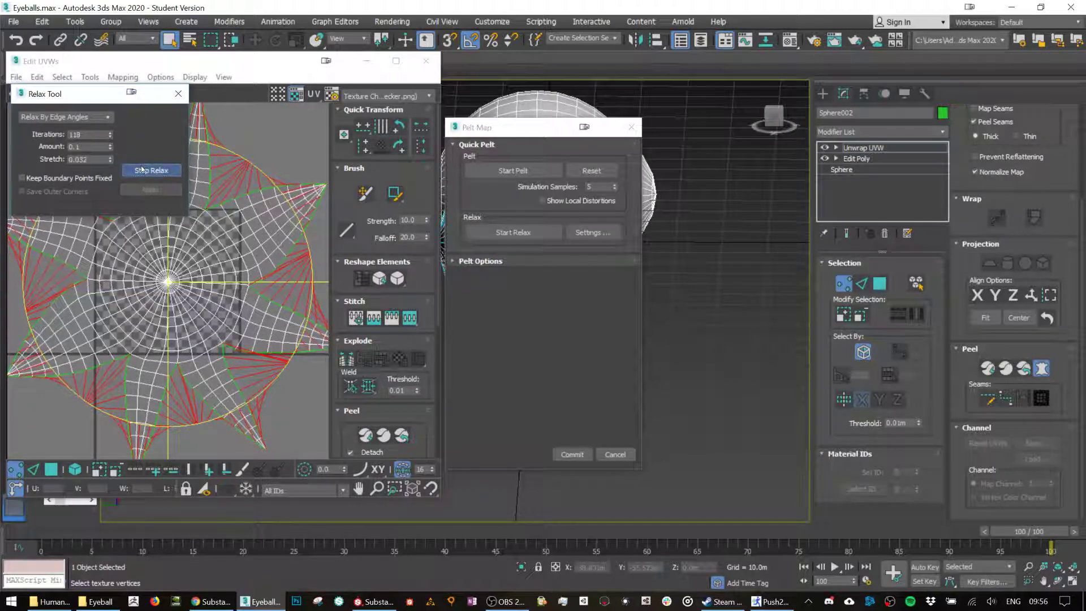
left_click(142, 170)
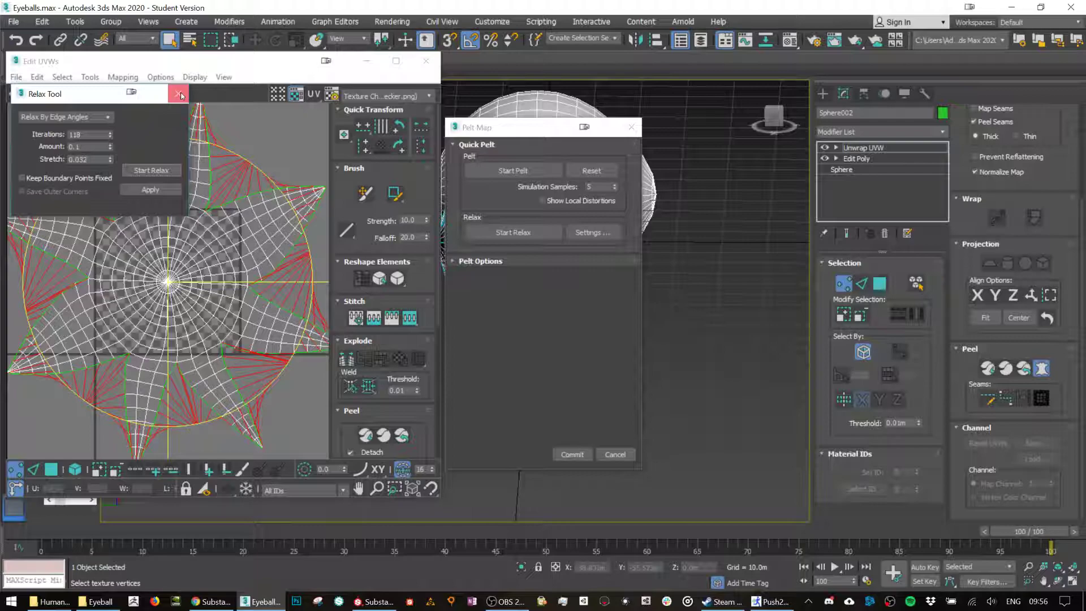
left_click(178, 94)
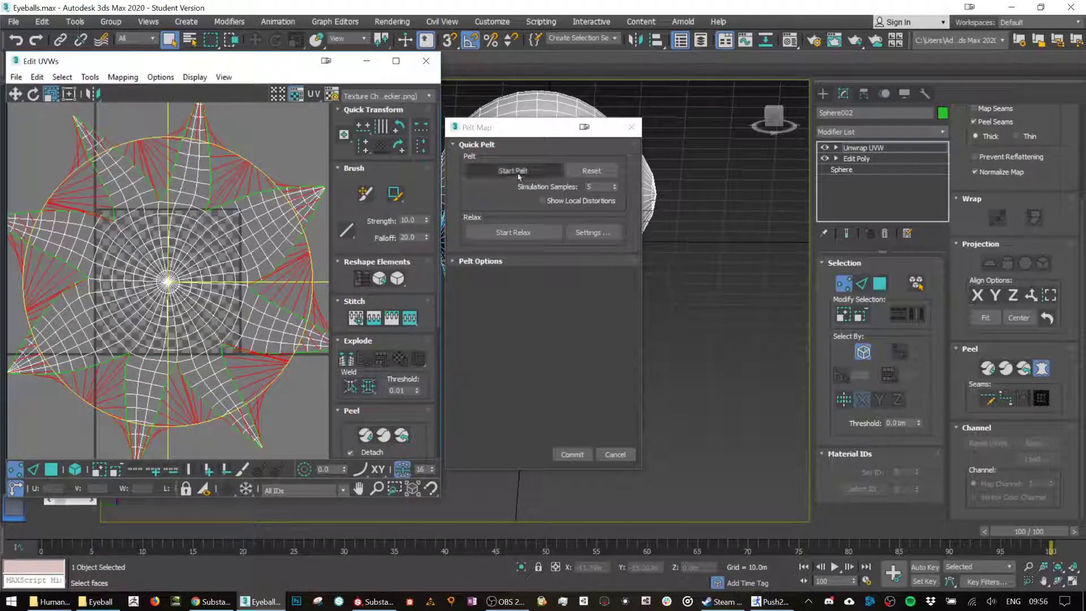
left_click(572, 454)
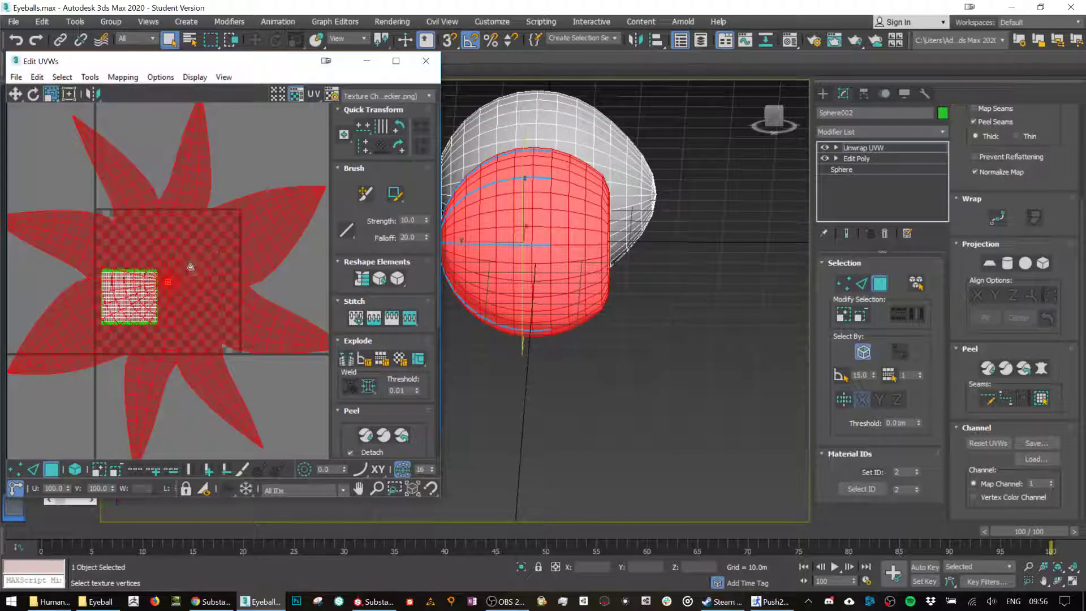
Scale the star-shaped UV shell down to fit the texture tile and move it towards the tile's upper-right corner.
scroll(208, 372, "down", 4)
left_click_drag(208, 372, 208, 356)
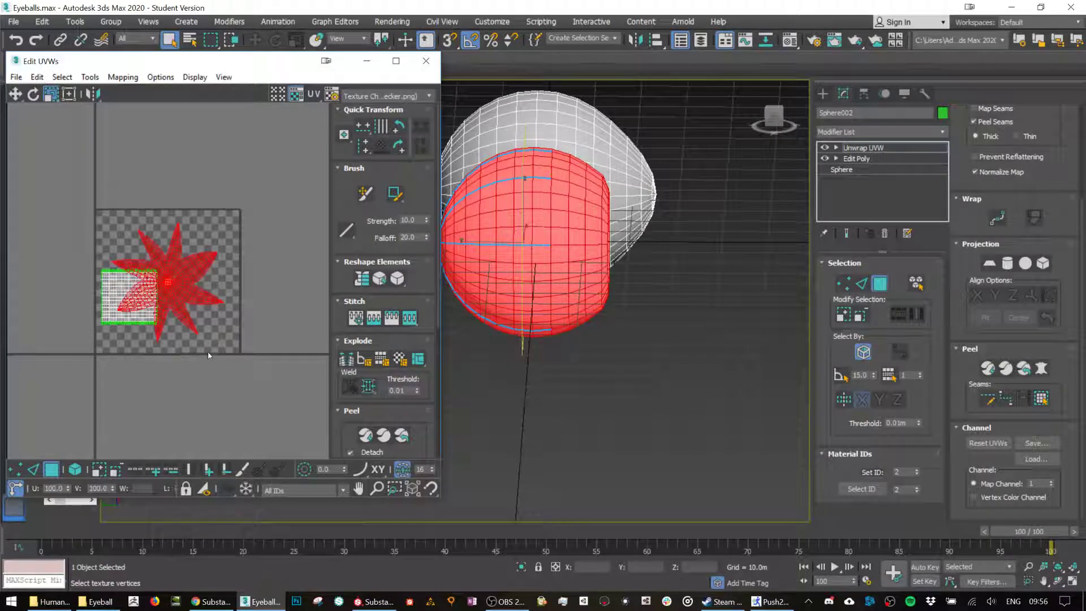
key("w")
left_click_drag(179, 282, 192, 269)
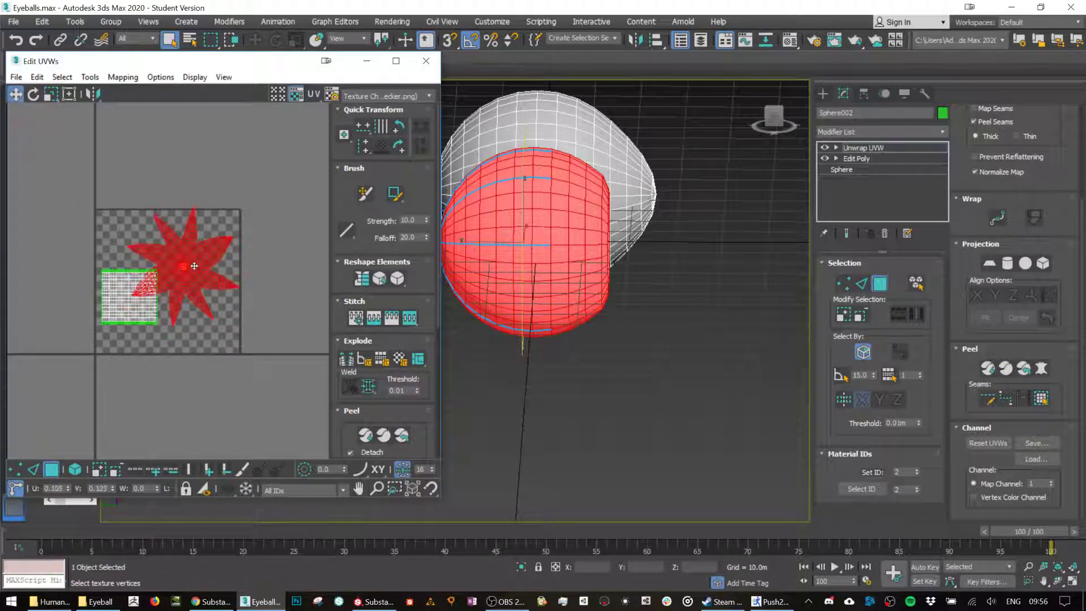
Select the whole square UV island, scale it down slightly and place it in the texture tile's lower-left corner.
left_click(114, 296)
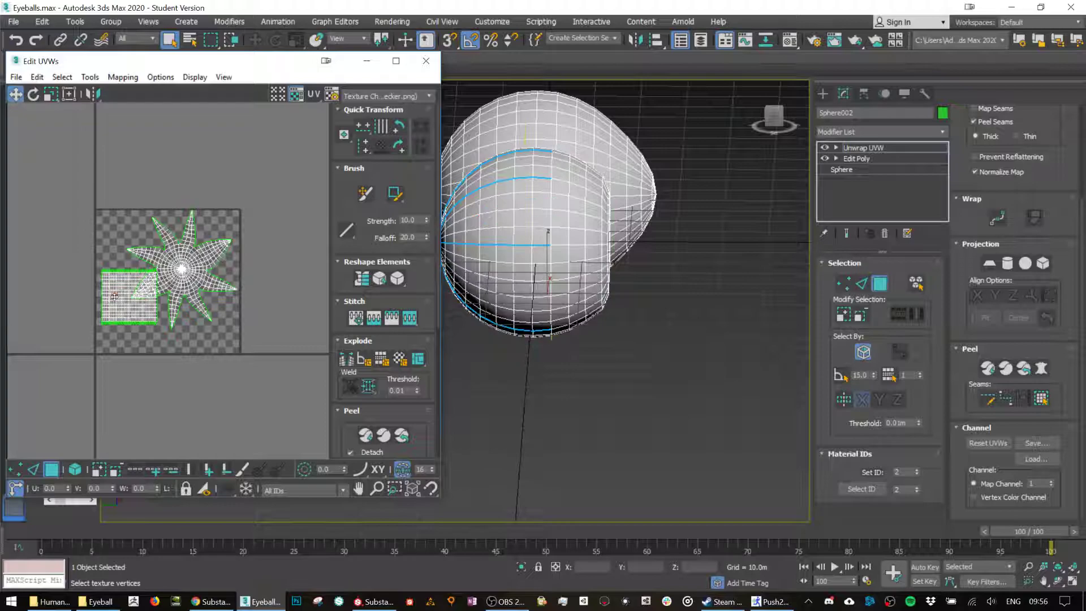
left_click(74, 469)
left_click(115, 294)
left_click_drag(115, 294, 132, 321)
key("r")
key("w")
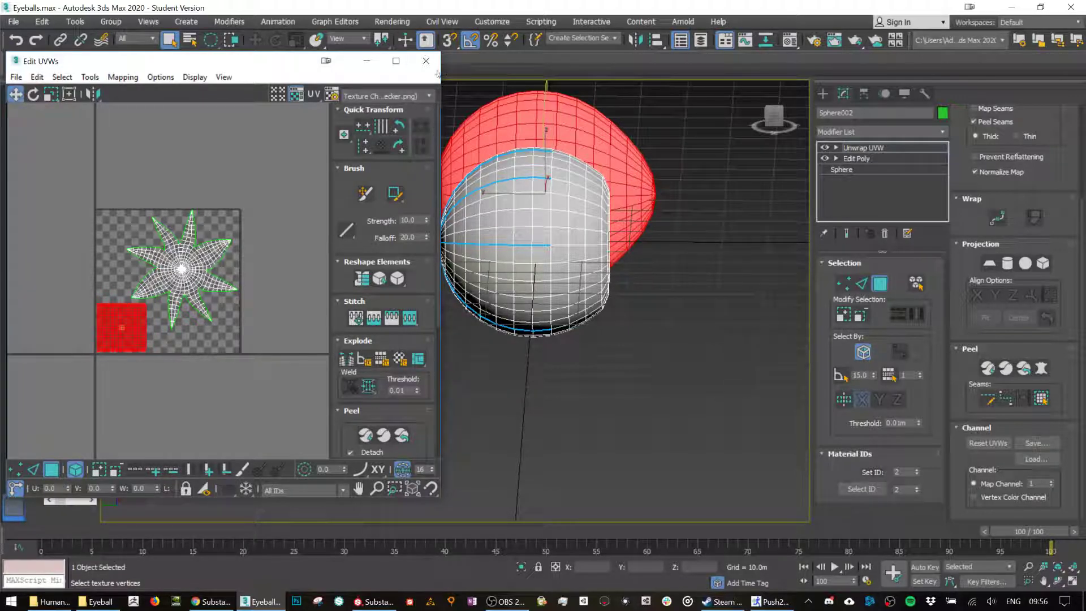
Export the unwrapped eyeballs as FBX over the existing Eyeballs.FBX with the current export settings, and switch to Substance Painter.
left_click(426, 61)
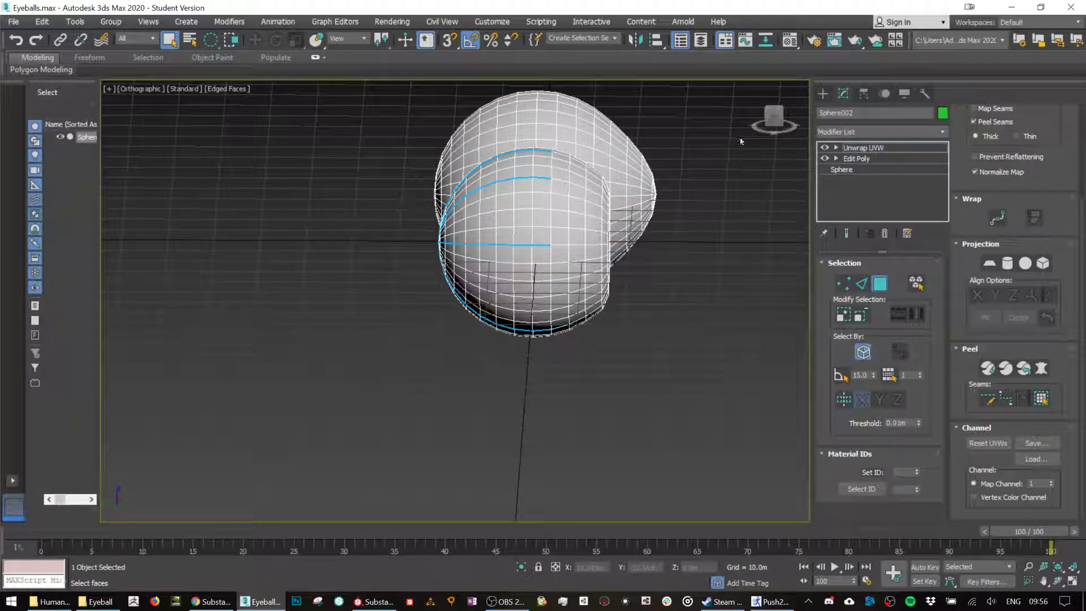
left_click(12, 22)
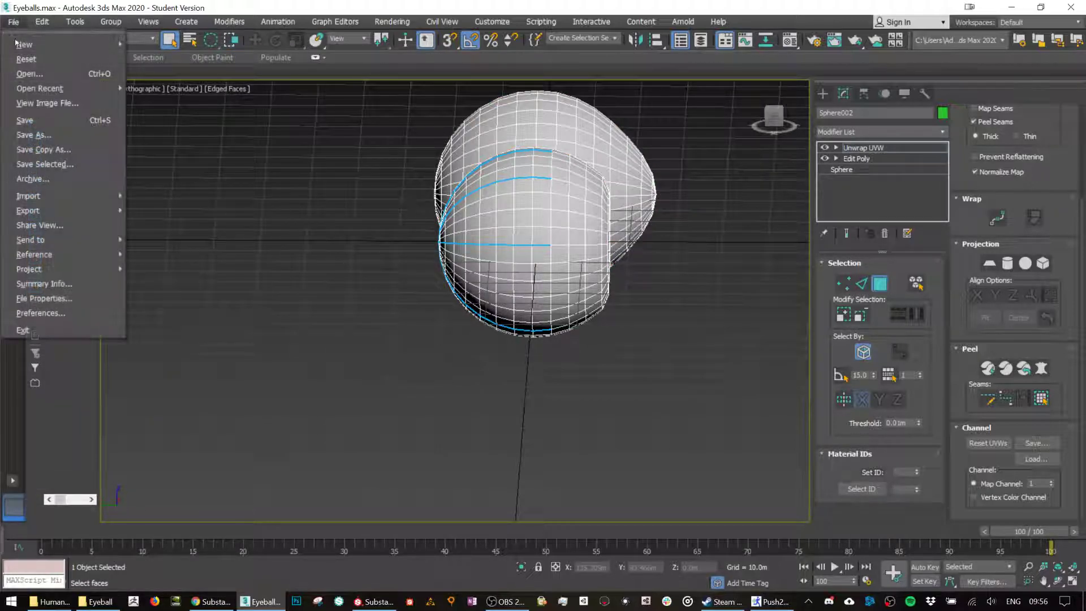
left_click(260, 242)
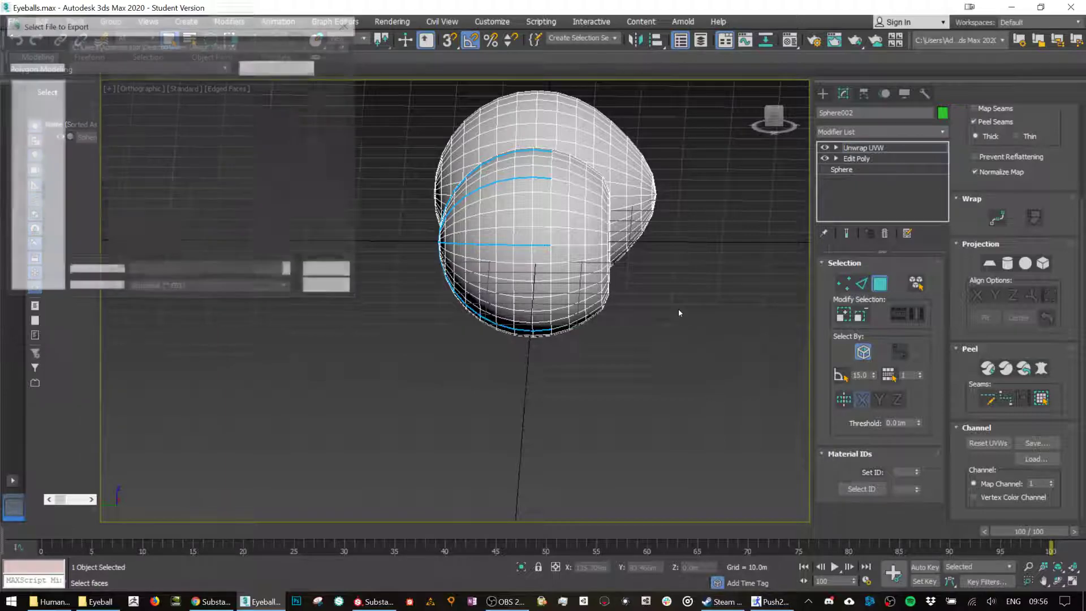
left_click(315, 228)
double_click(315, 228)
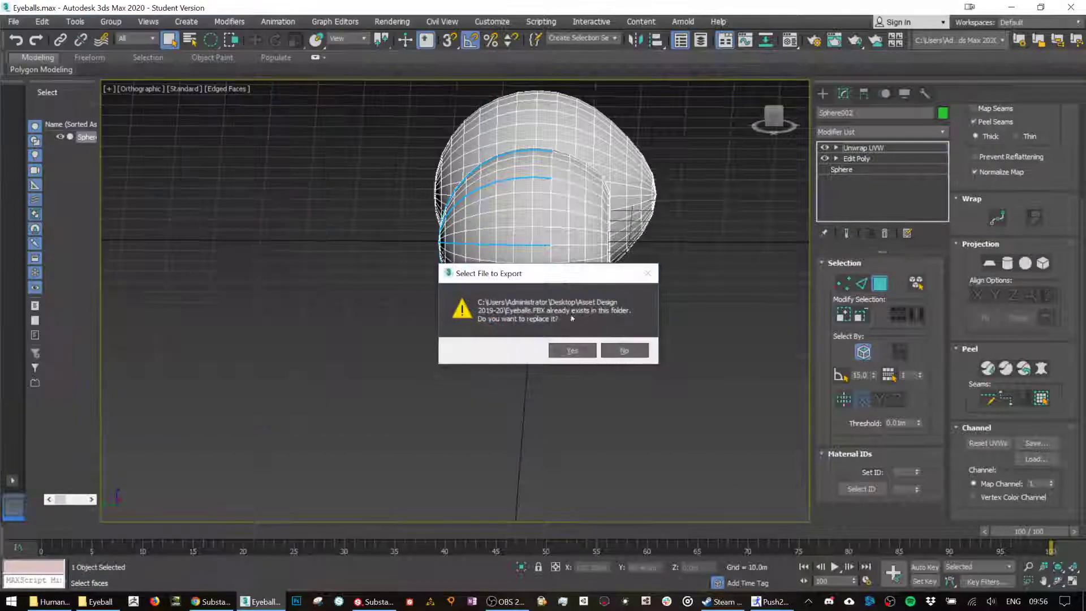
left_click(573, 350)
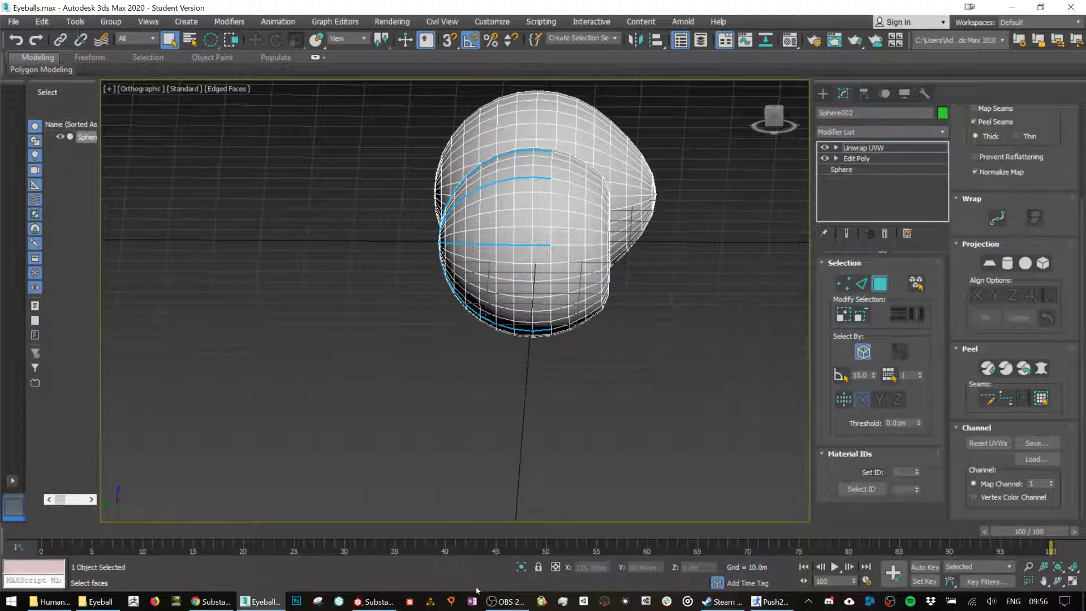
left_click(632, 469)
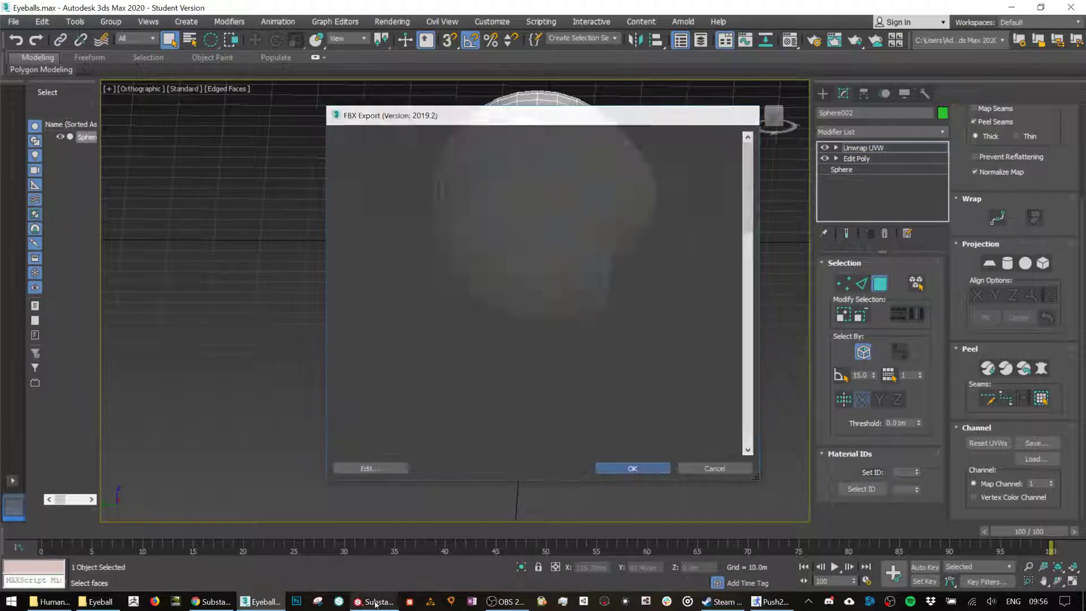
left_click(374, 603)
left_click(7, 24)
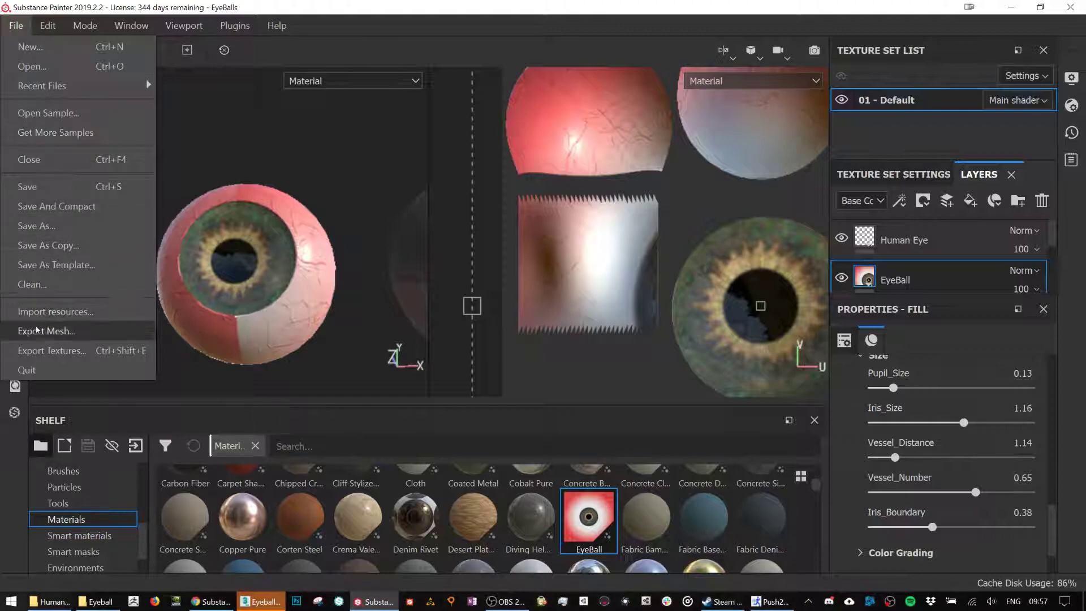
left_click(49, 26)
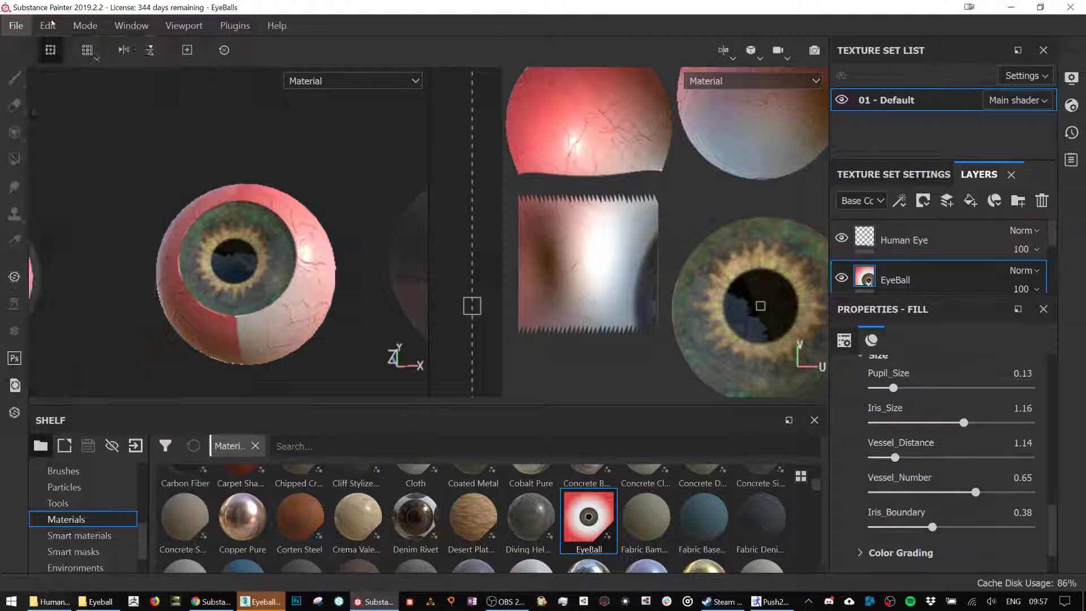
left_click(49, 26)
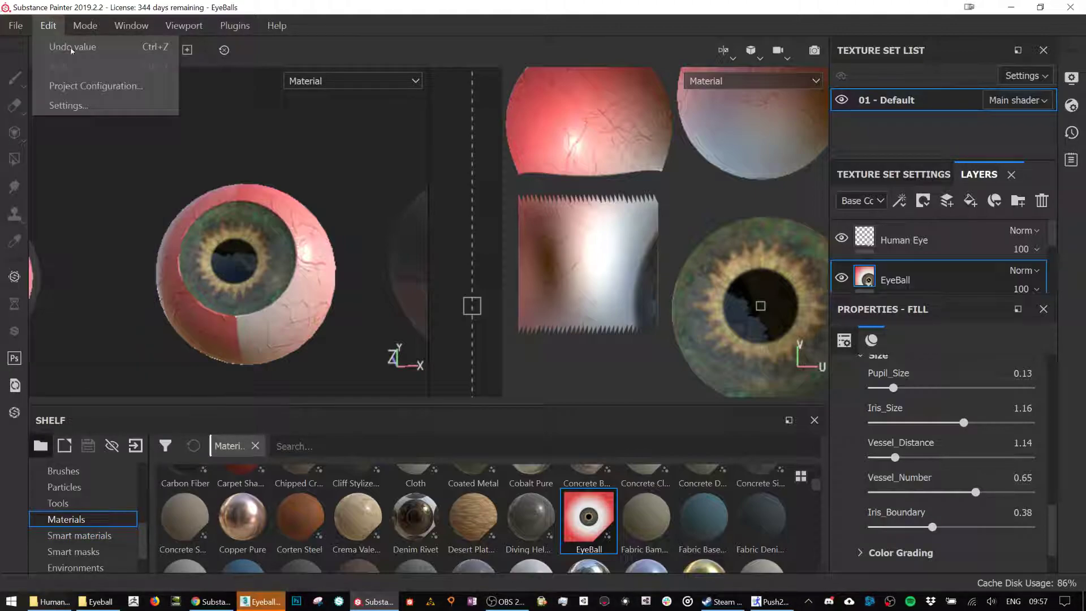
left_click(72, 107)
left_click(779, 117)
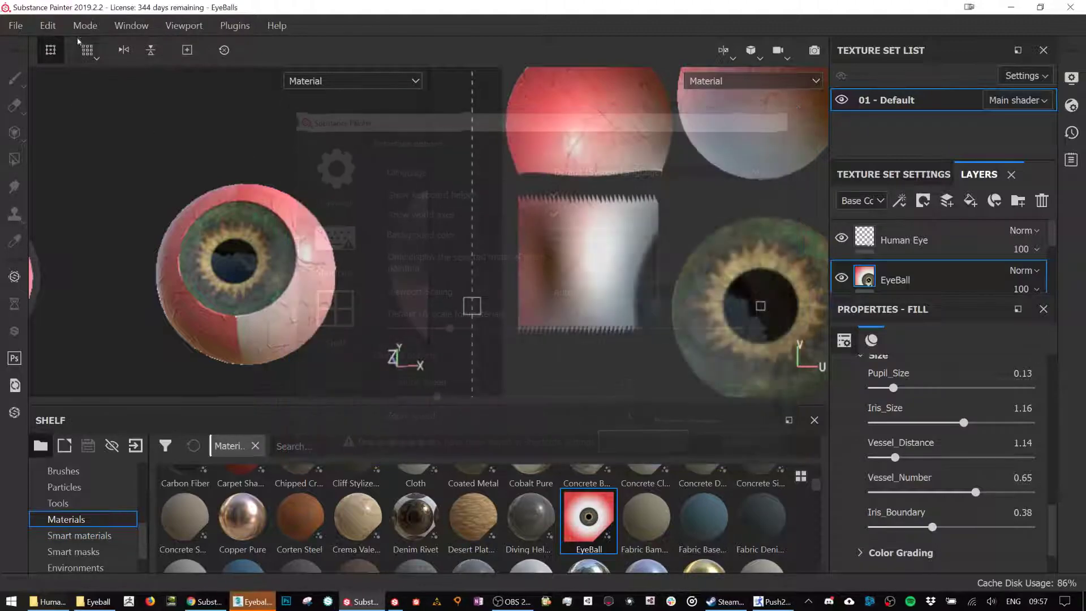
Reload the project mesh from the re-exported Eyeballs.FBX, keeping the OpenGL normal map format and preserved stroke positions.
left_click(49, 26)
left_click(63, 83)
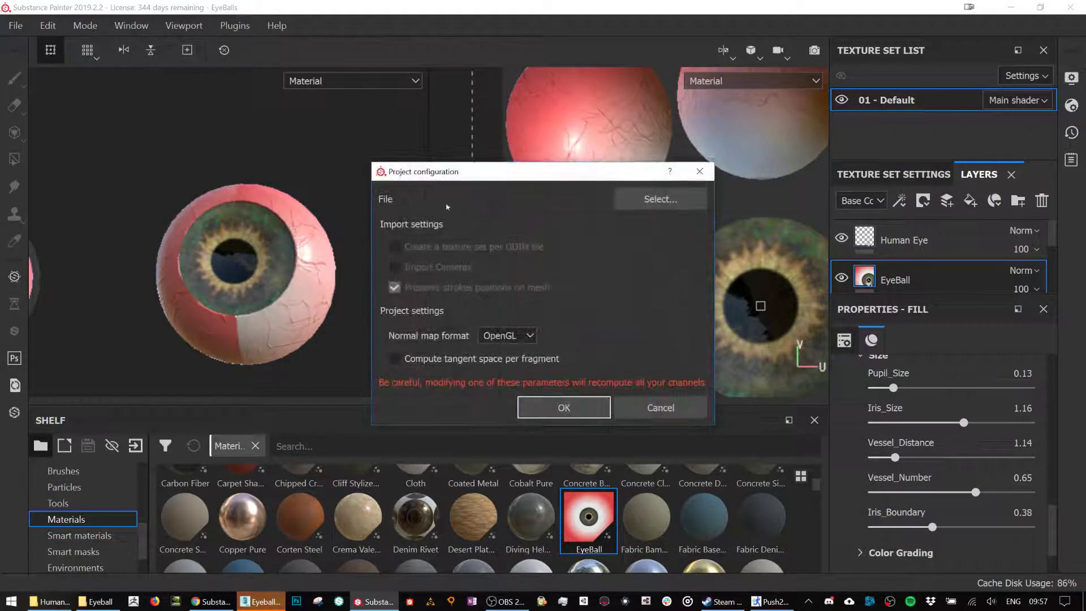
left_click(659, 201)
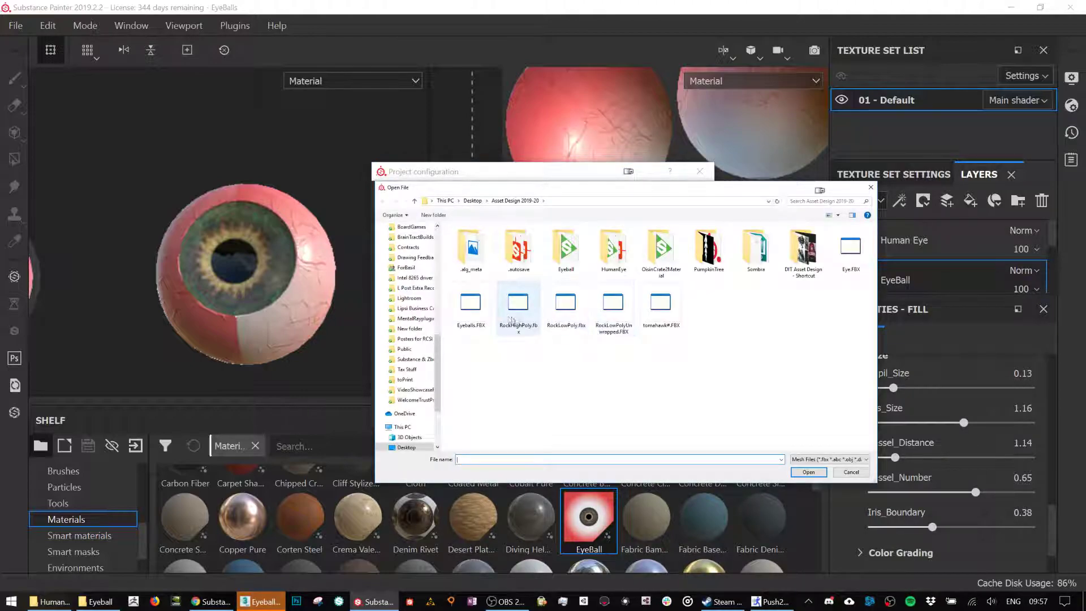
double_click(471, 303)
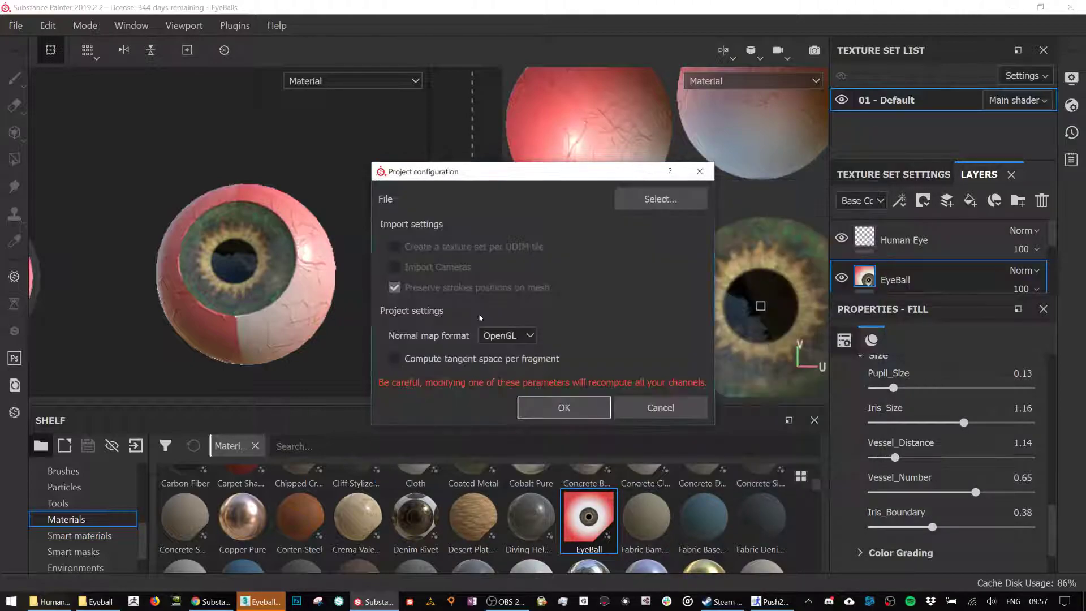
left_click(563, 408)
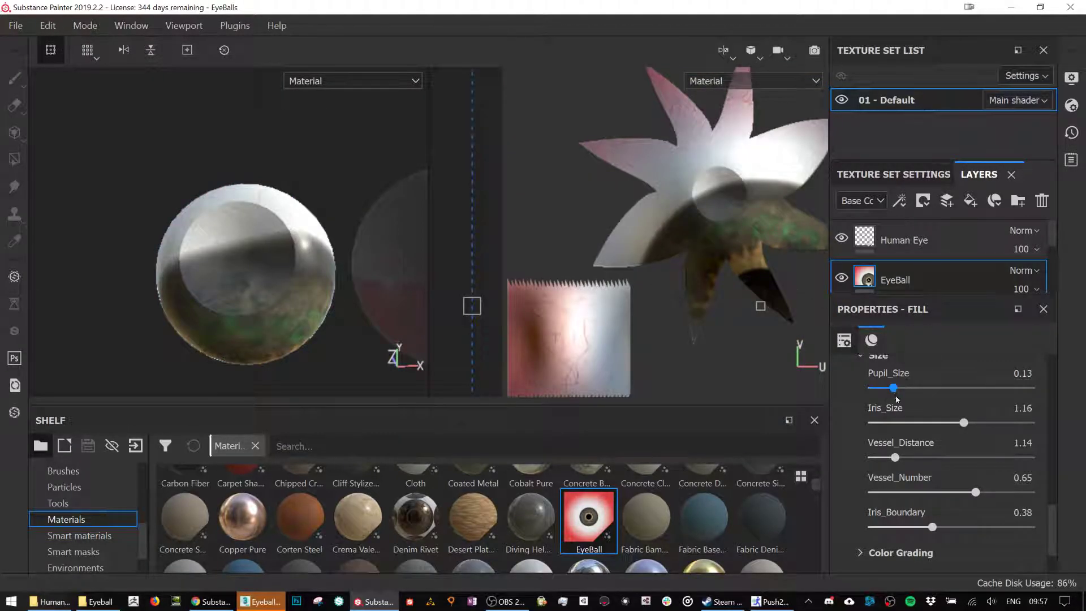
Set the EyeBall fill's UV scale to 2.9 and its offset to 0.13 horizontally and 0.1 vertically.
left_click(844, 340)
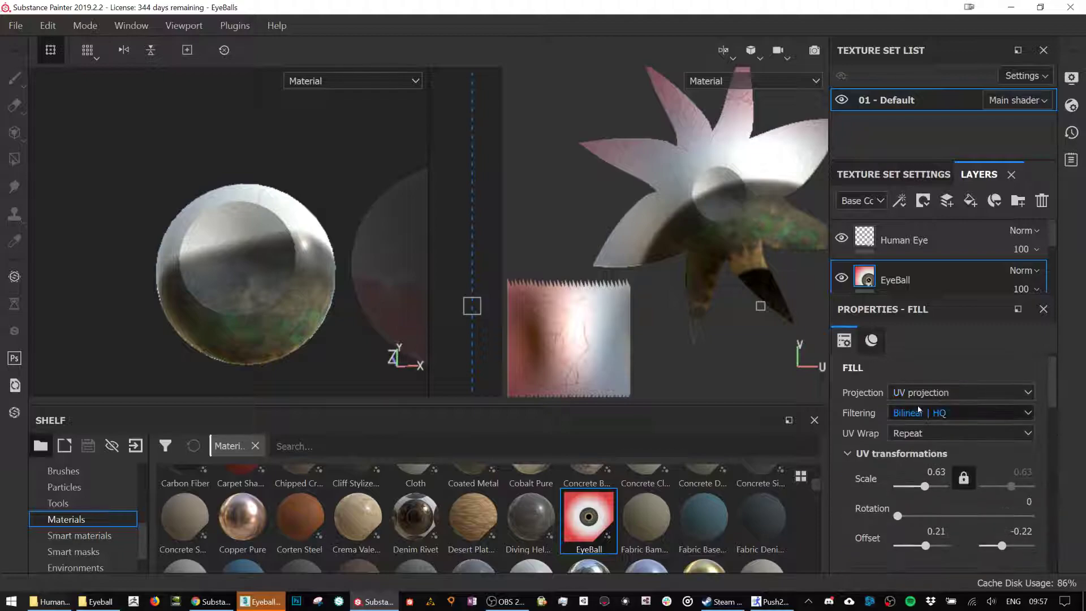
left_click(925, 487)
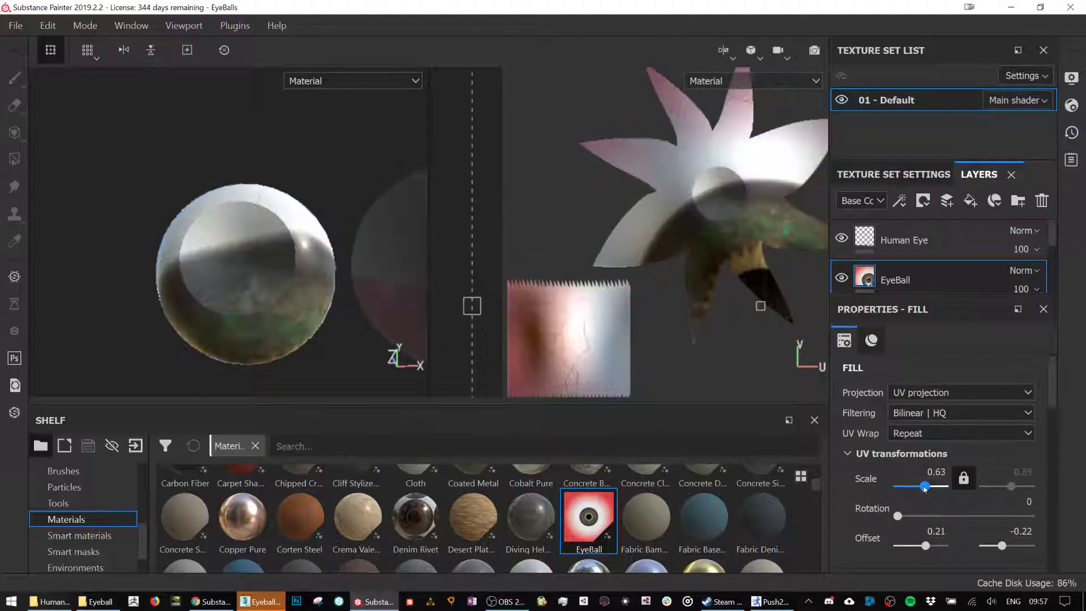
left_click_drag(926, 547, 924, 548)
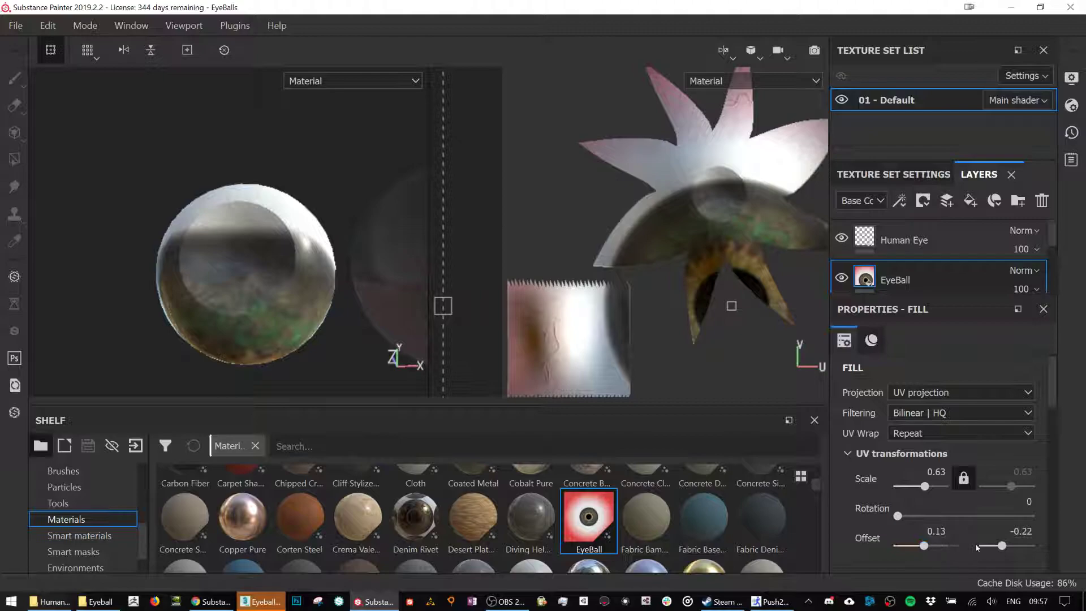
left_click_drag(1002, 546, 1010, 546)
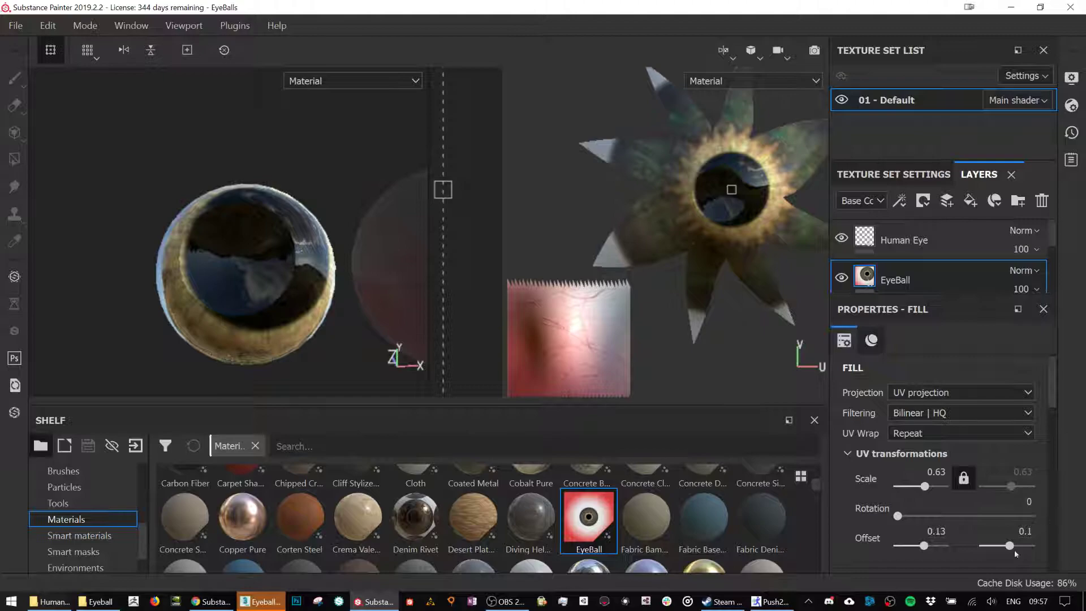
left_click_drag(924, 545, 922, 545)
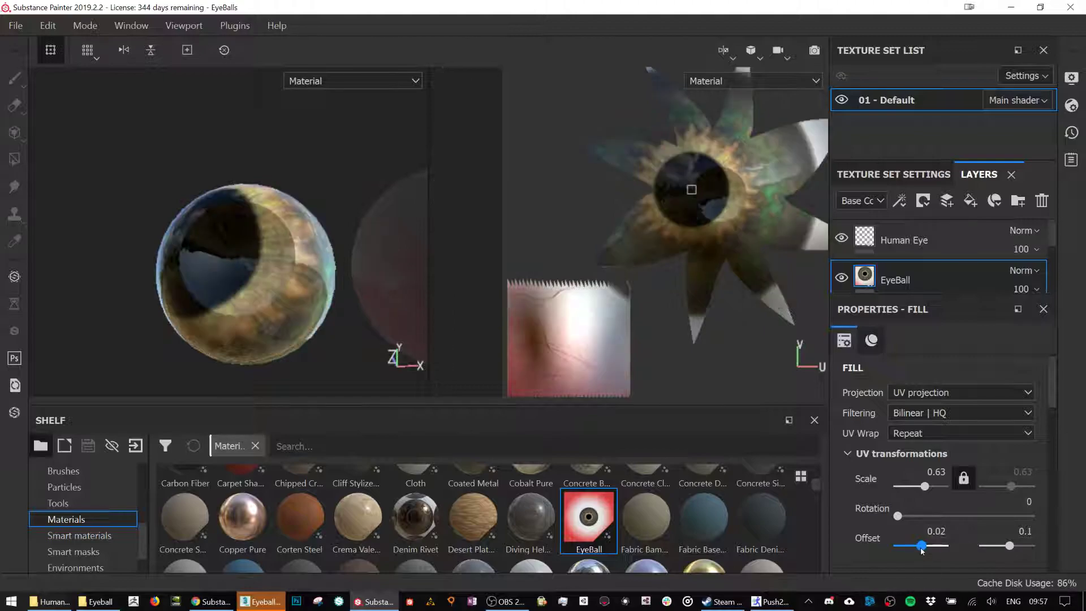
left_click_drag(925, 487, 928, 487)
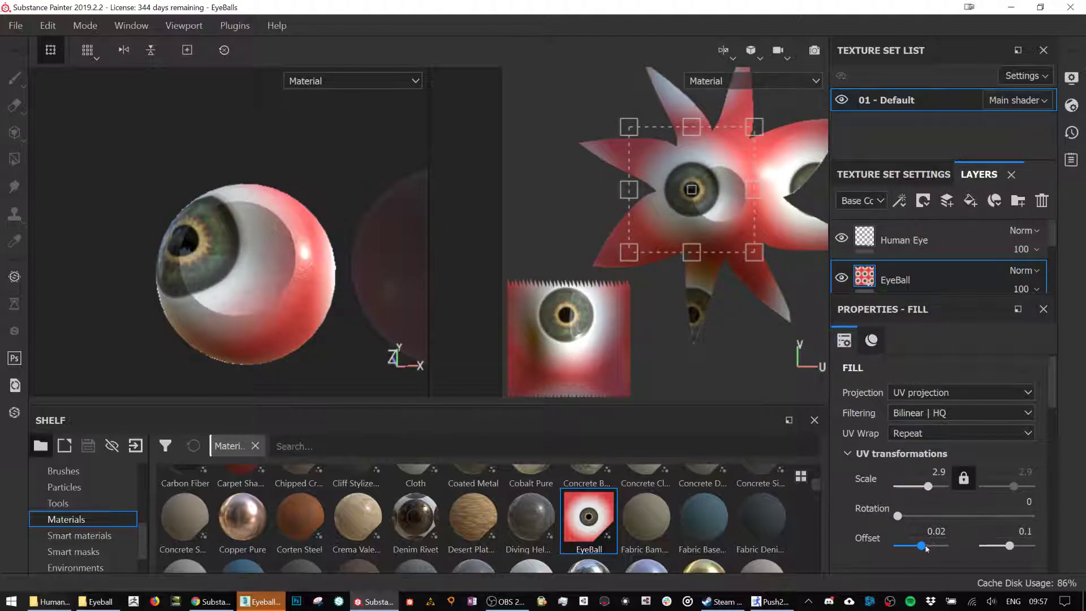
left_click_drag(924, 547, 927, 546)
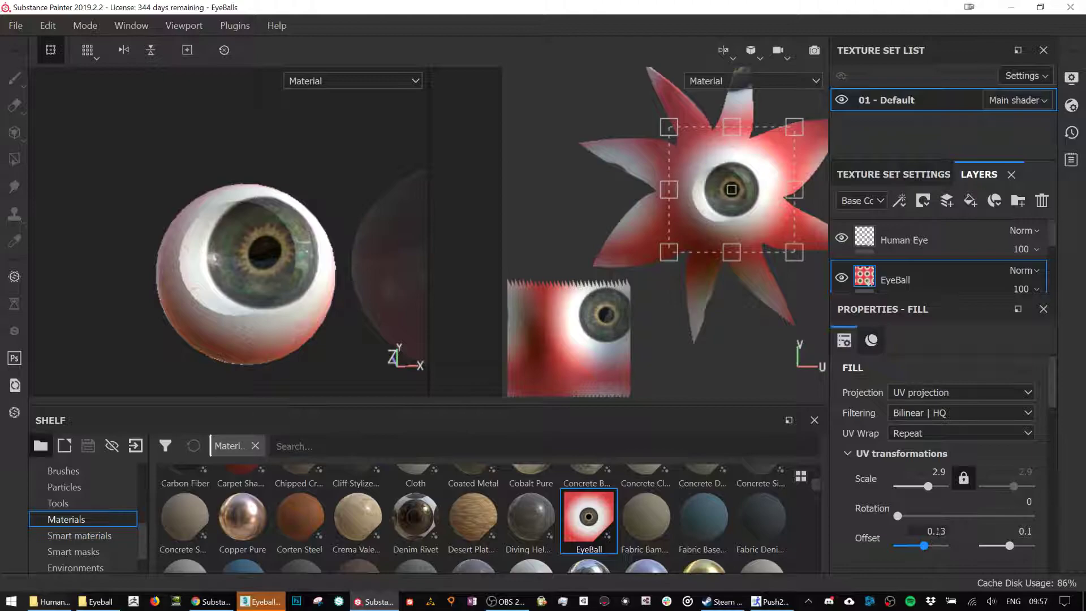
Try horizontal UV offsets of 0.15, 0.06 and 0.08 to centre the iris on the star-shaped shell.
type("5")
key("Return")
left_click(950, 530)
key("BackSpace")
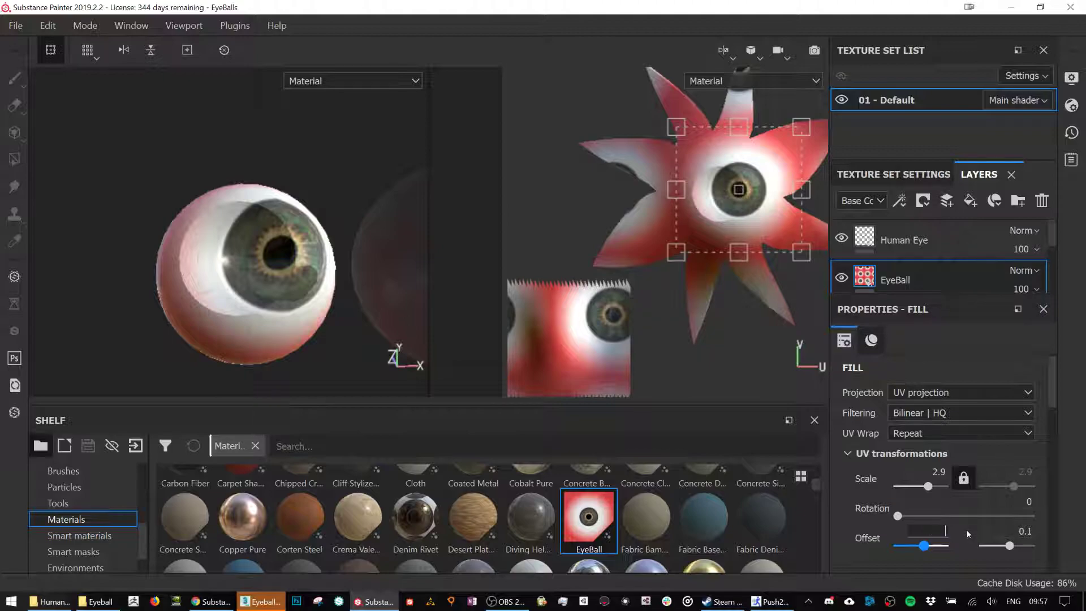
type("0.08")
key("Return")
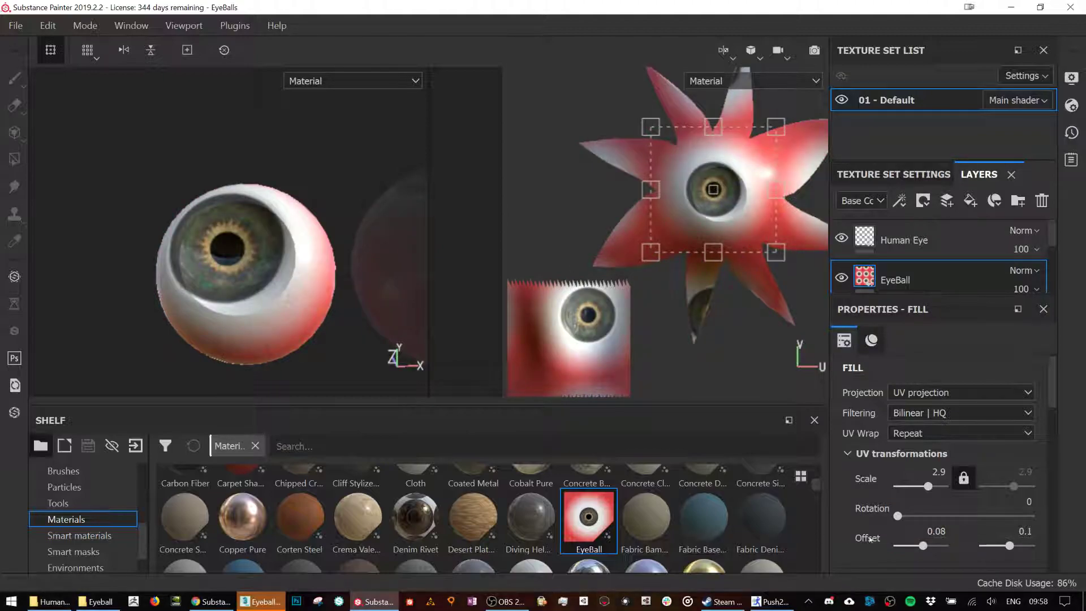
left_click(943, 531)
key("BackSpace")
type("6")
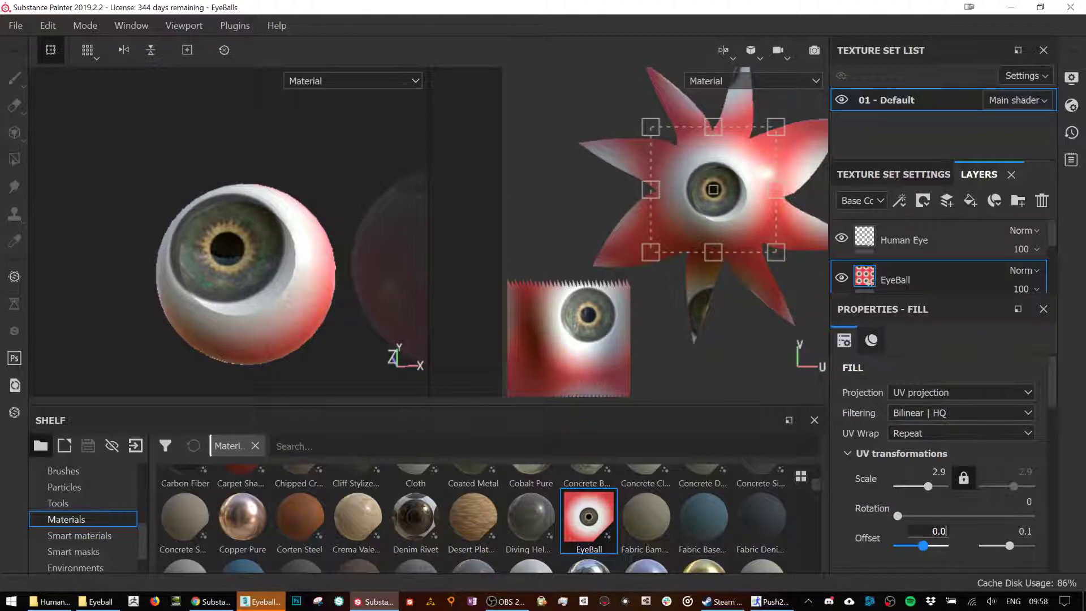
key("Return")
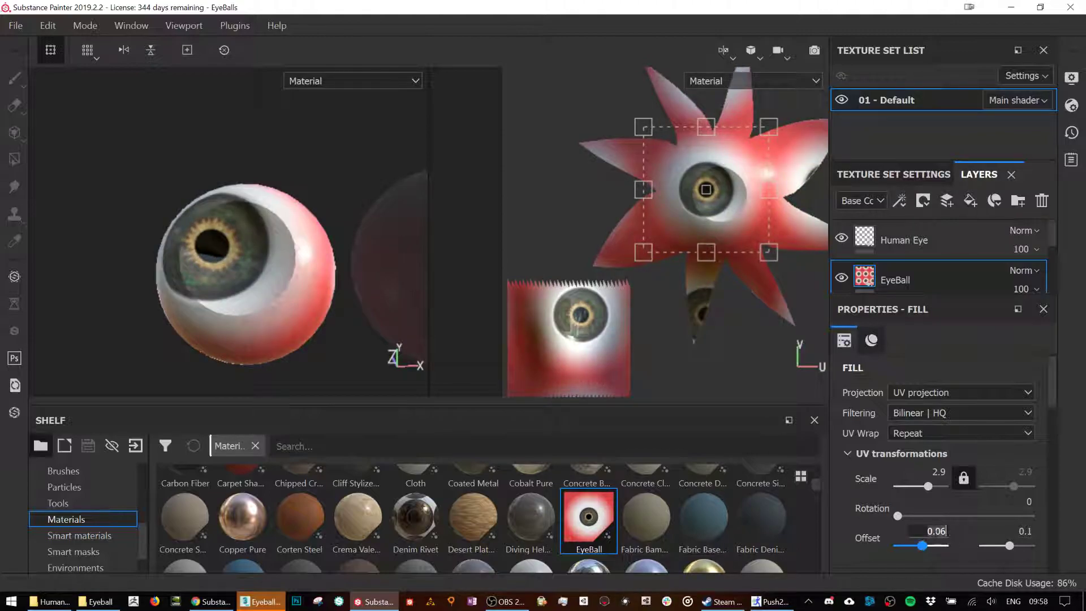
type("00")
key("Return")
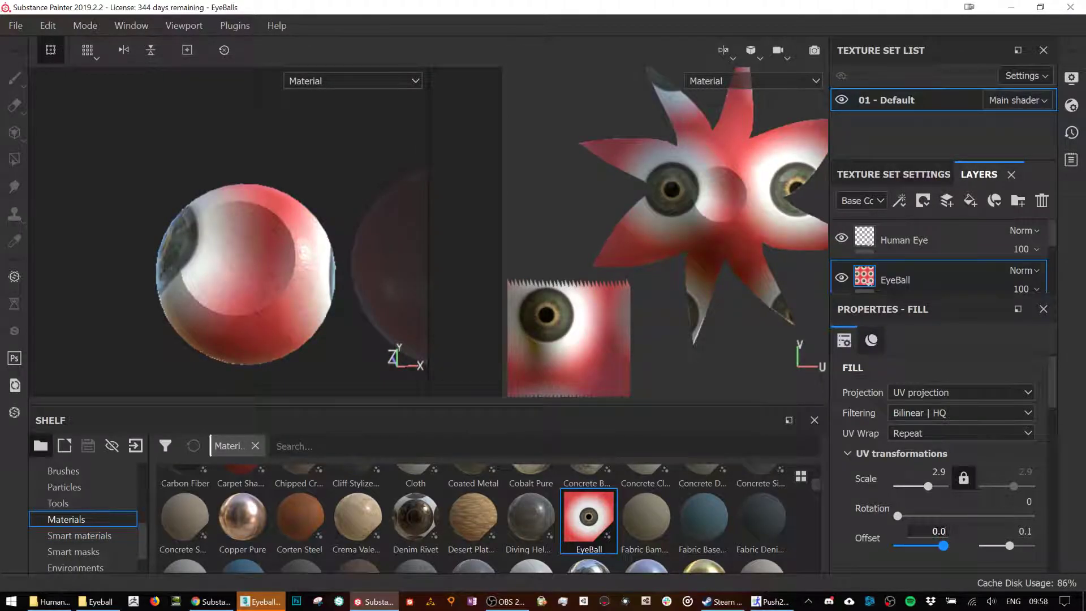
key("Return")
Fine-tune the EyeBall fill's UV offset to 0.1 horizontally and 0.09 vertically, trying 0.11 horizontally first.
left_click(936, 531)
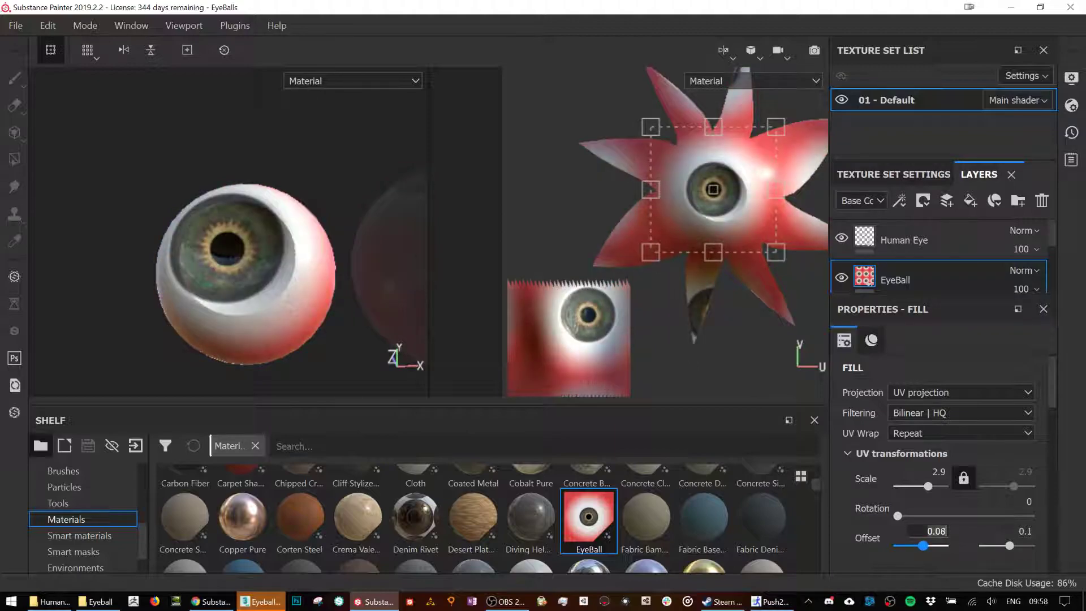
type("0.11")
key("Return")
left_click(936, 531)
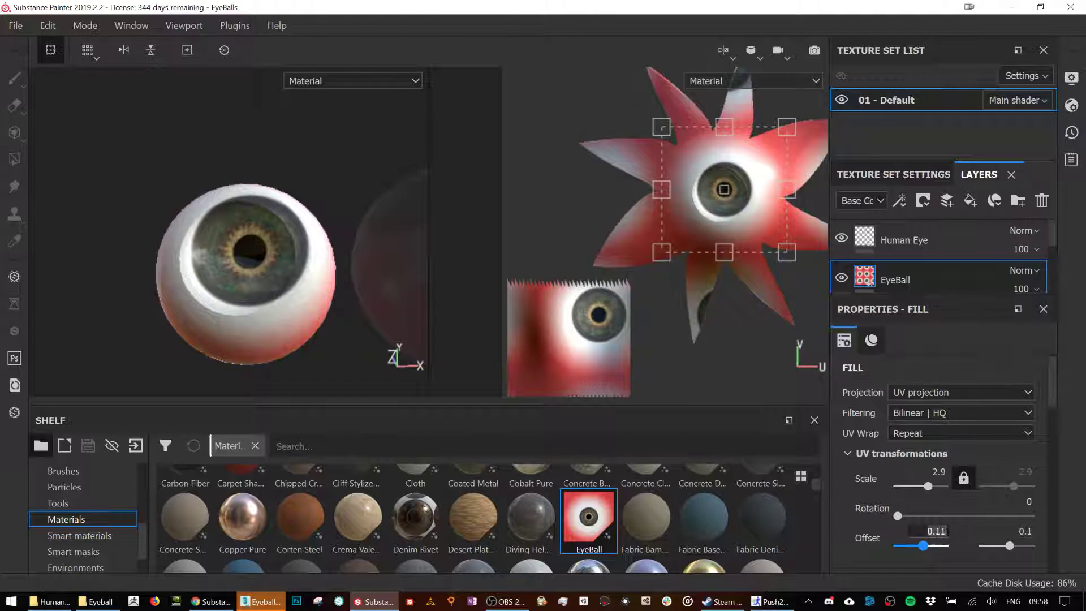
type("0.1")
key("Return")
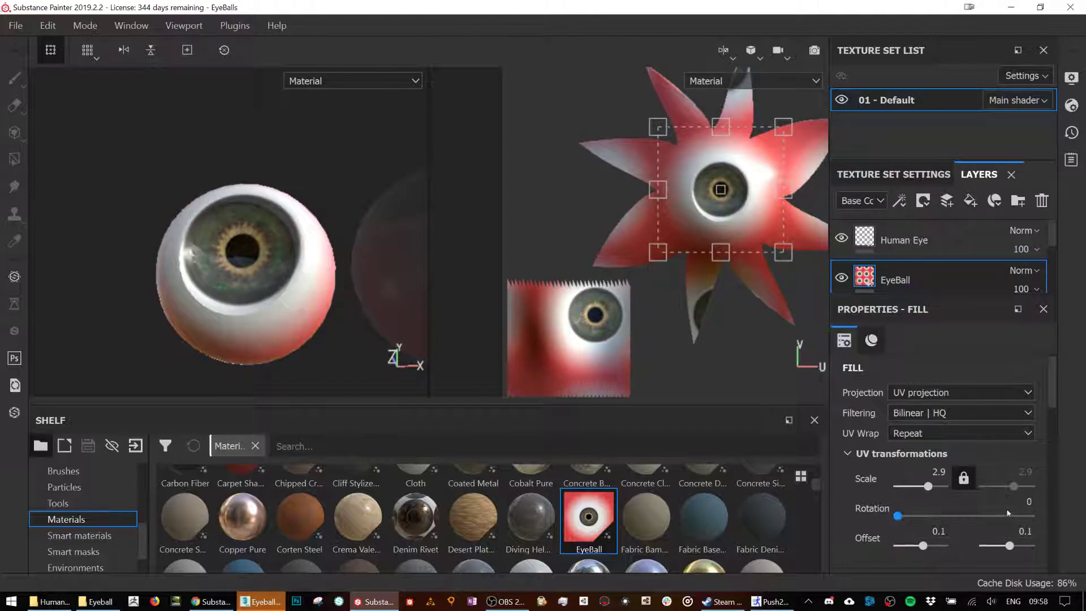
left_click(1033, 531)
type("0.09")
key("Return")
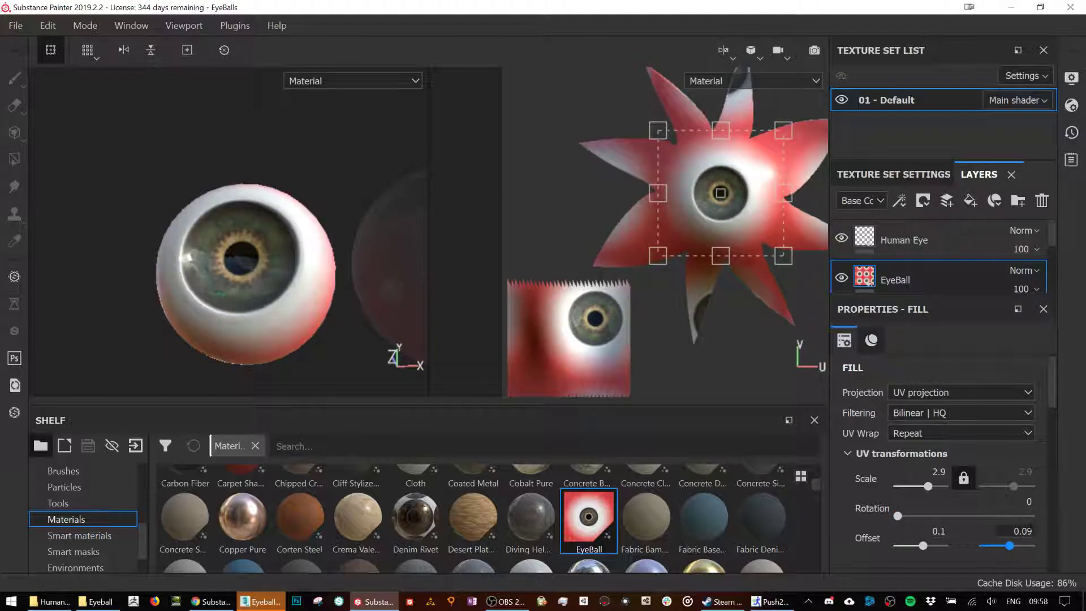
Increase the EyeBall material's Iris_Size parameter to 1.19.
left_click_drag(293, 296, 291, 227, "alt")
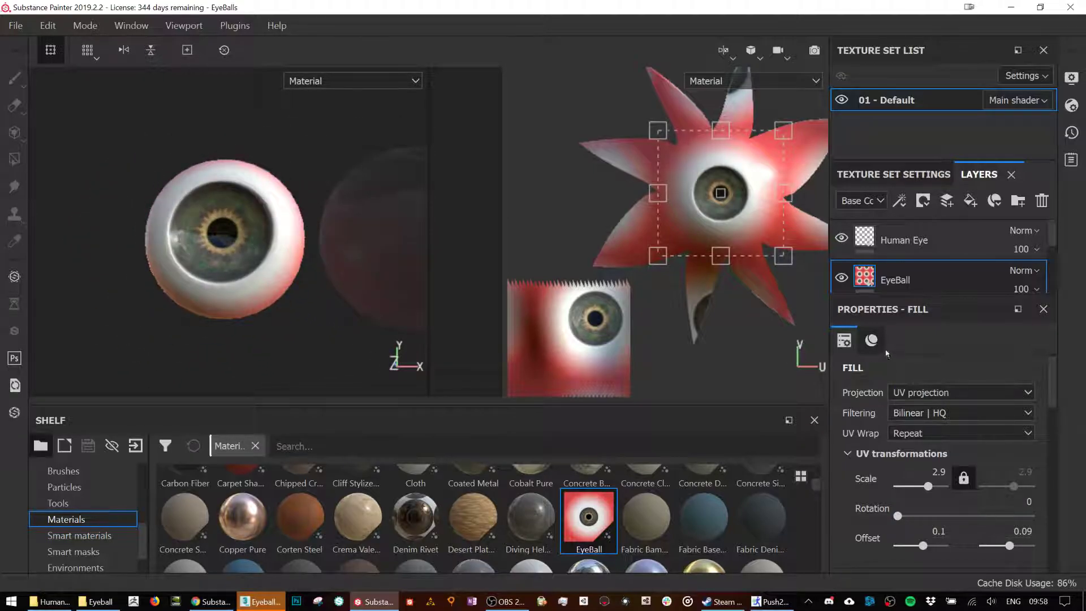
left_click(871, 339)
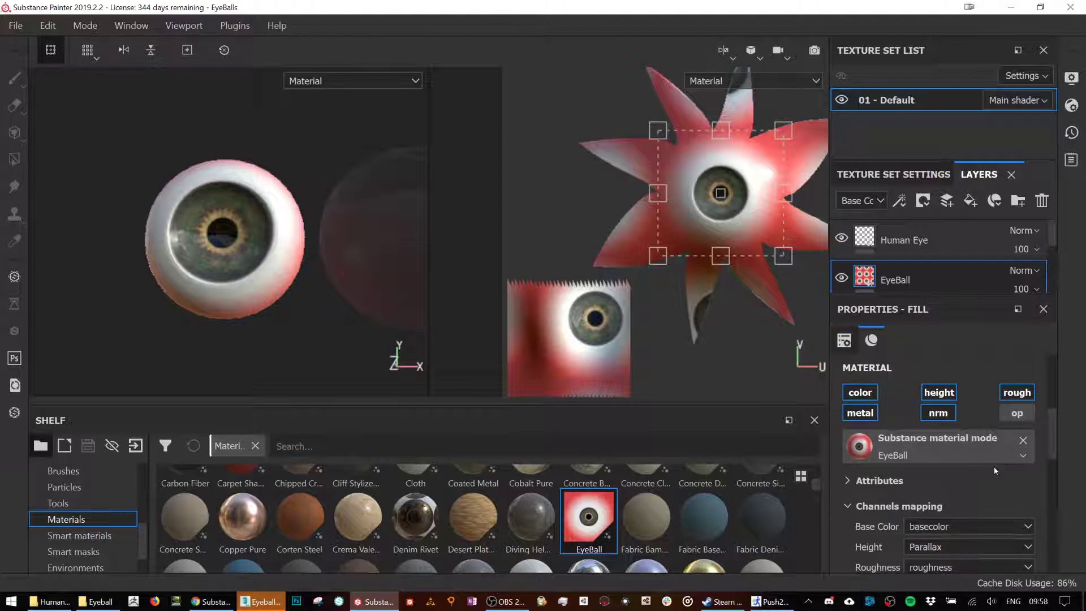
scroll(994, 466, "down", 6)
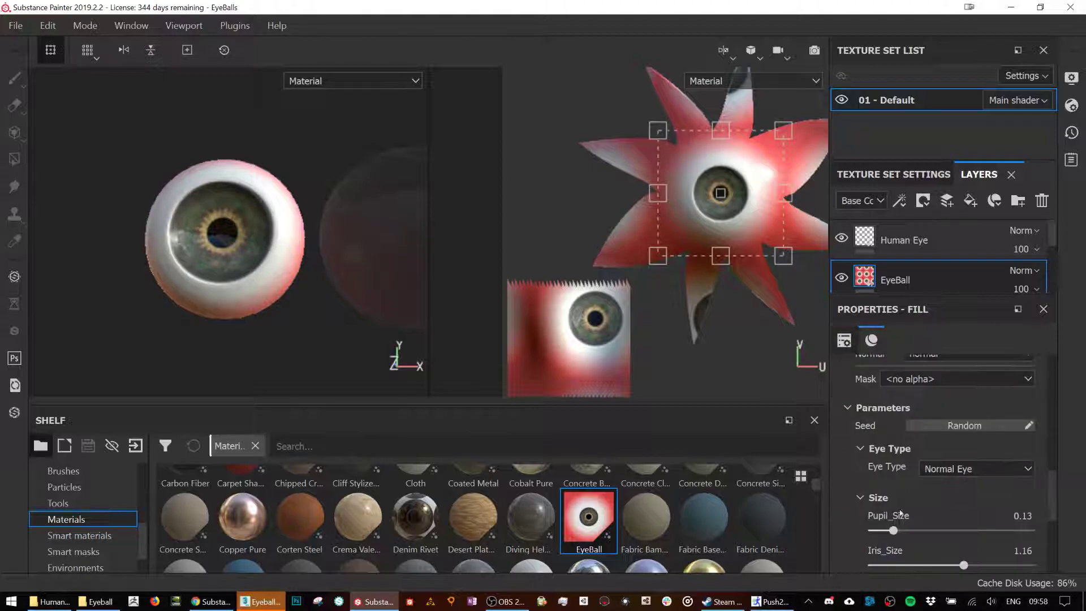
scroll(897, 500, "down", 2)
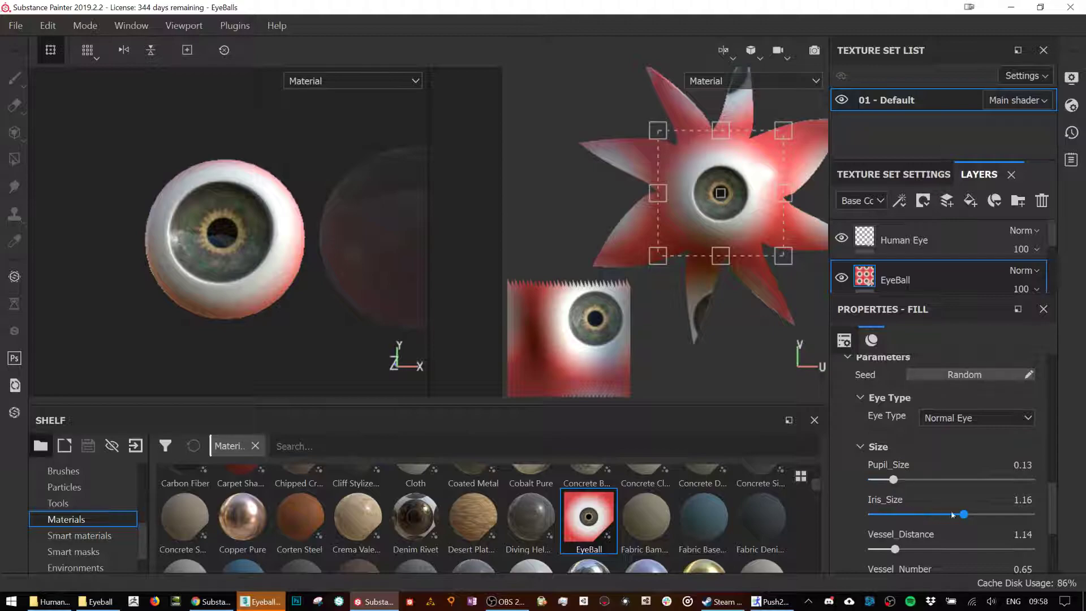
left_click(970, 515)
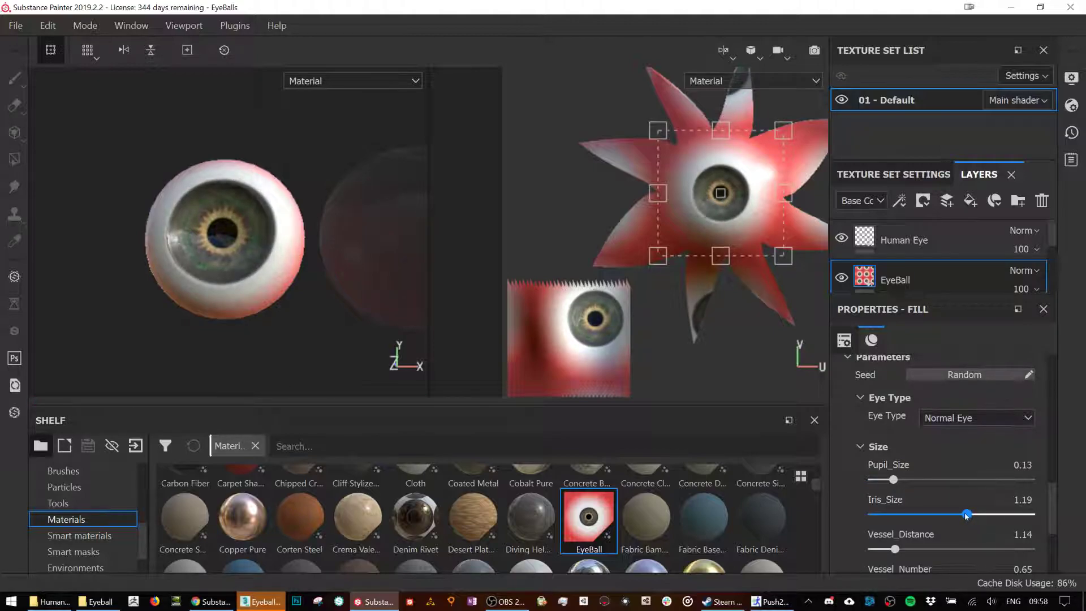
Set the EyeBall material's Vessel_Distance to 1.1, Vessel_Number to 0.34 and Iris_Boundary to 0.4.
left_click_drag(969, 515, 967, 516)
scroll(964, 521, "down", 1)
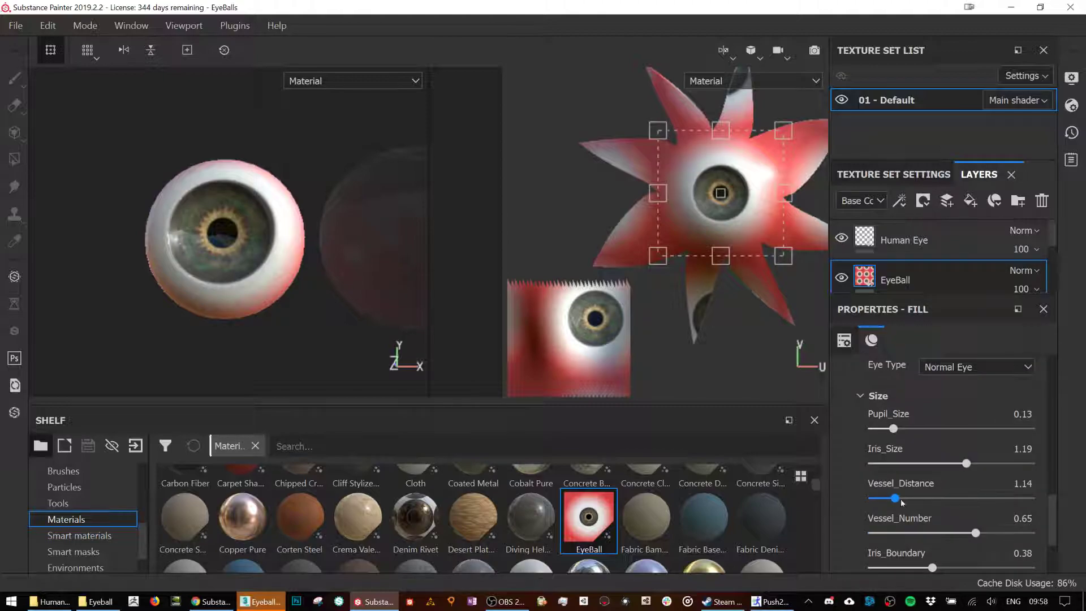
left_click_drag(895, 499, 892, 500)
left_click_drag(975, 533, 926, 533)
scroll(935, 563, "down", 2)
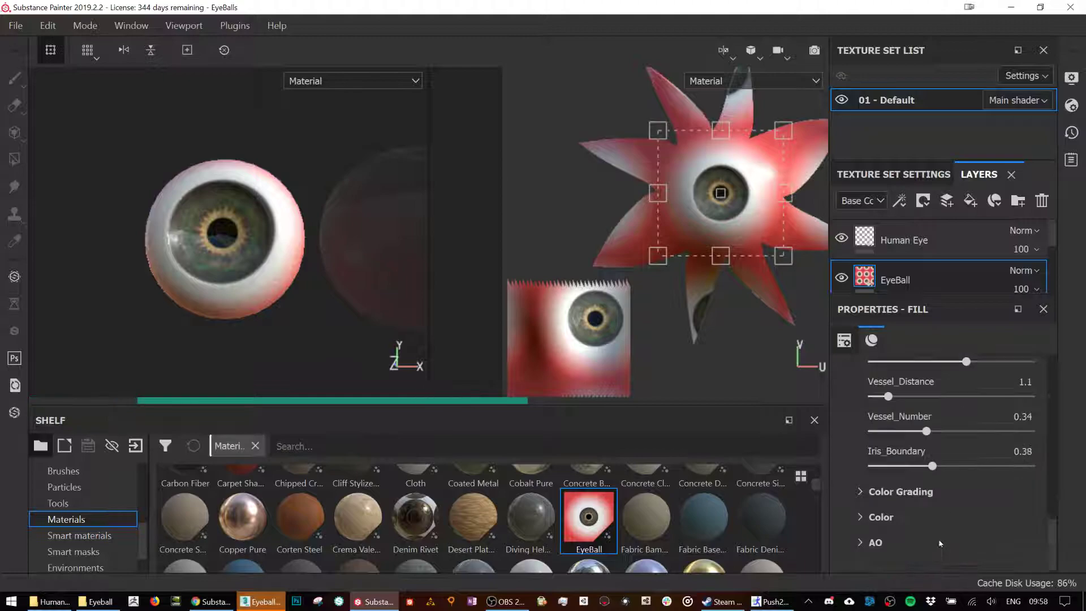
mouse_move(933, 470)
left_mouse_down()
mouse_move(961, 470)
mouse_move(941, 472)
left_mouse_up()
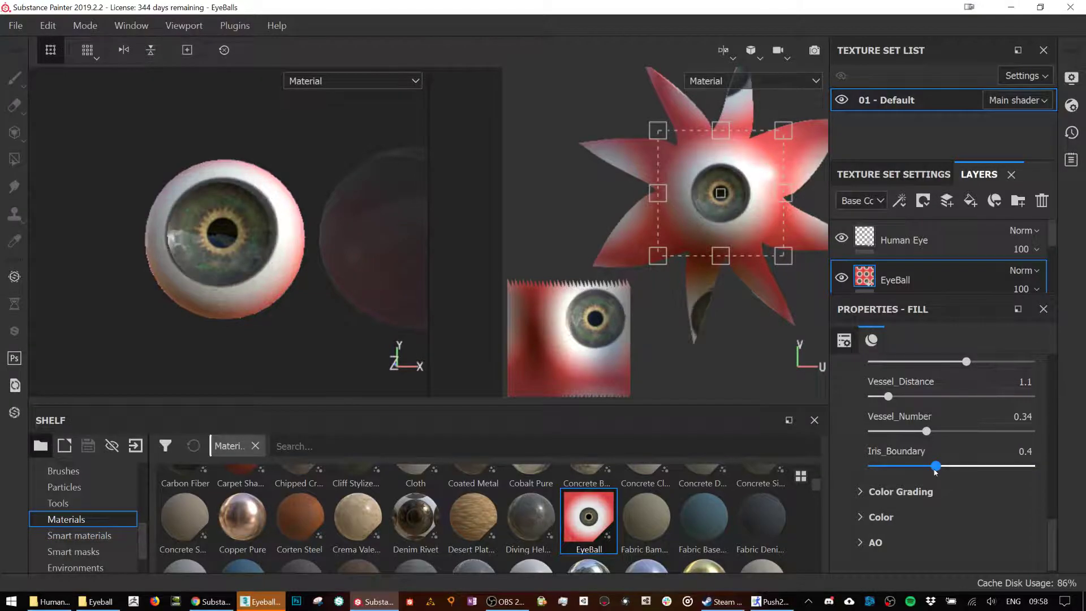
Try horizontal UV offsets of 0.102 and 0.97 on the EyeBall fill.
scroll(939, 478, "up", 5)
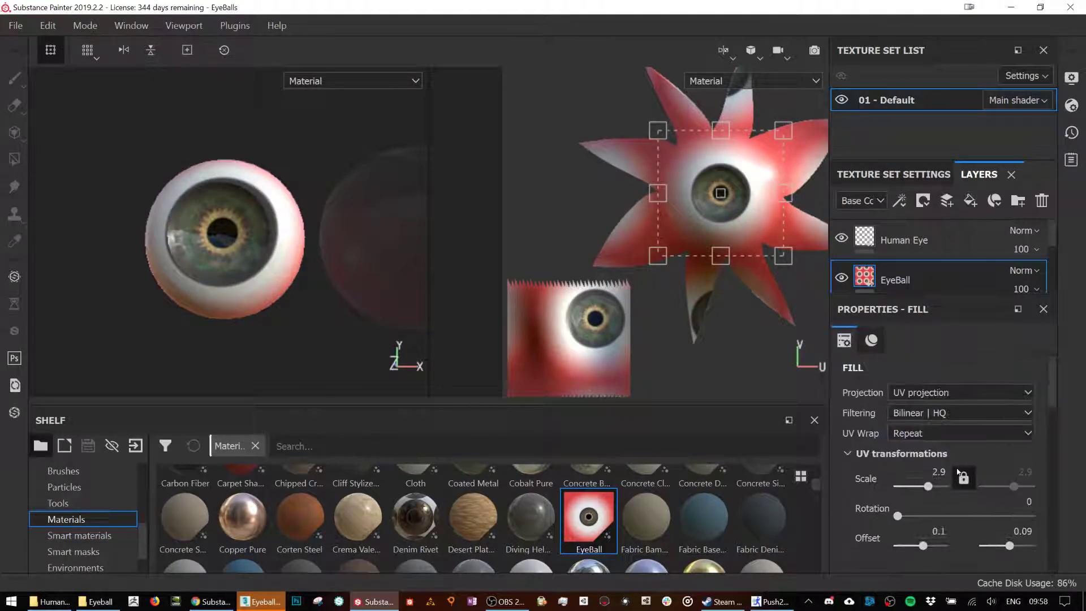
scroll(946, 493, "down", 1)
left_click(939, 481)
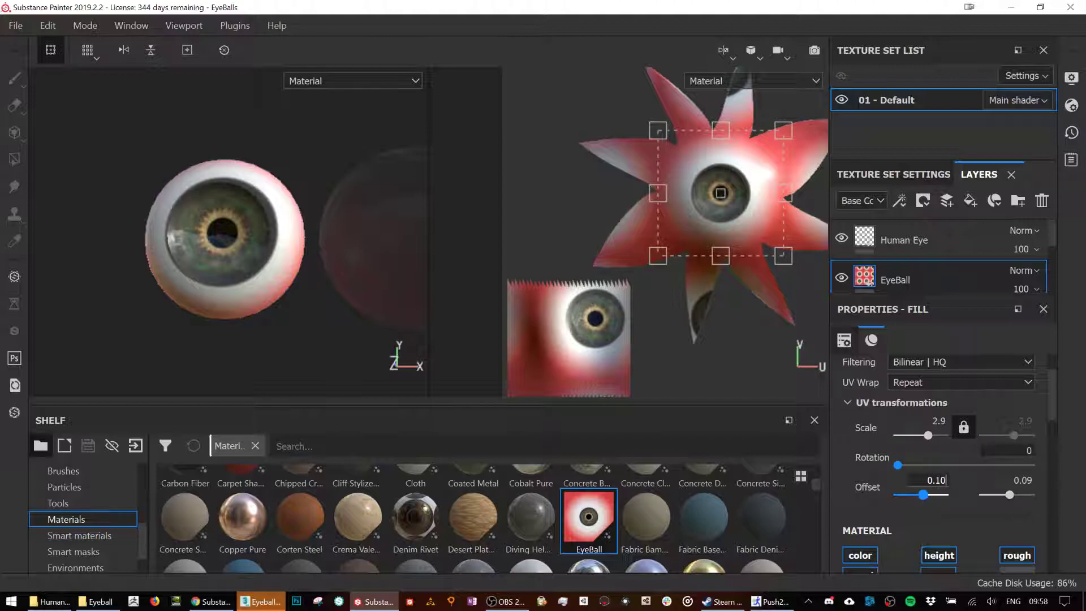
type("02")
key("Return")
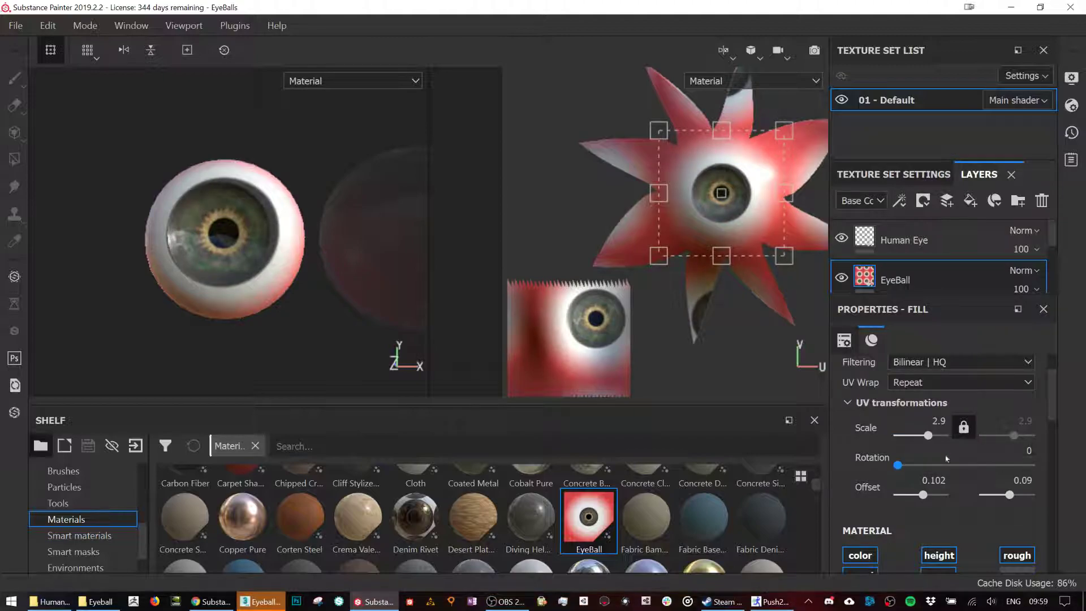
left_click(935, 480)
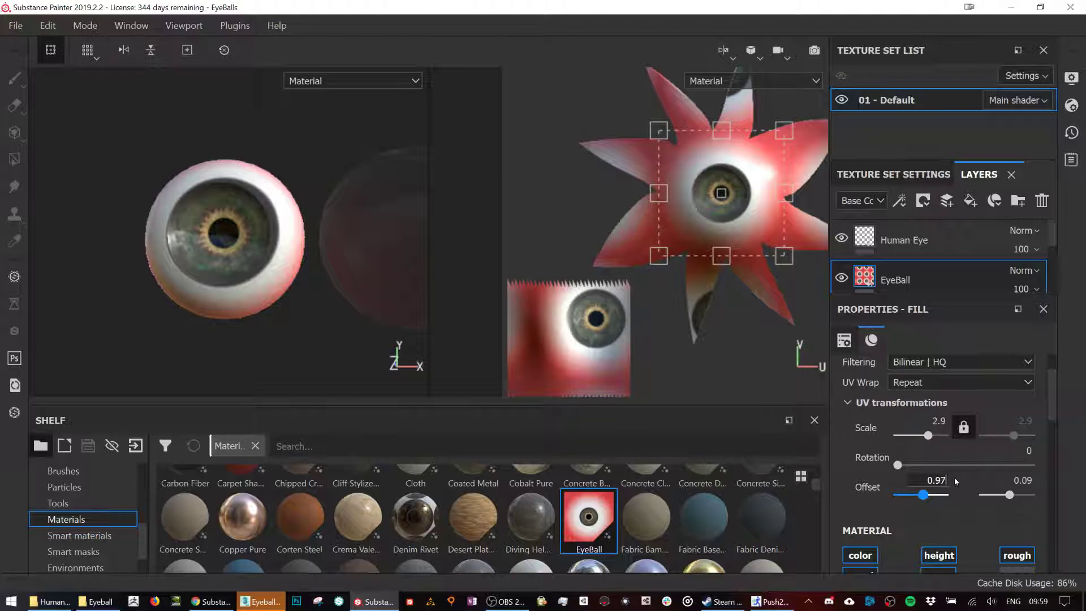
type("0.97")
key("Return")
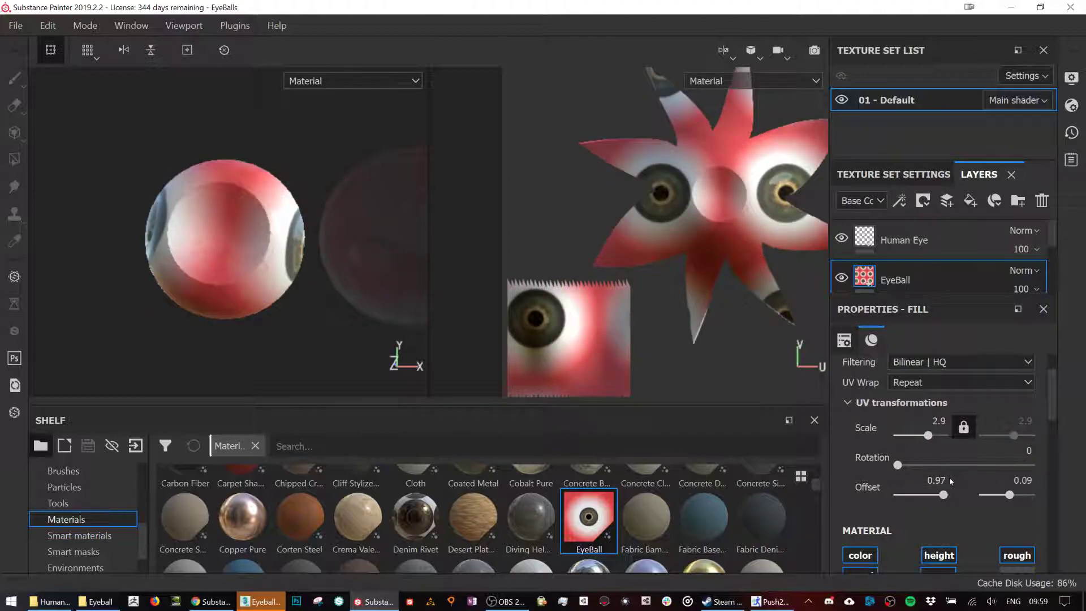
Set the EyeBall fill's horizontal UV offset to 0.097.
left_click(945, 481)
left_click(945, 481)
type("0")
key("Return")
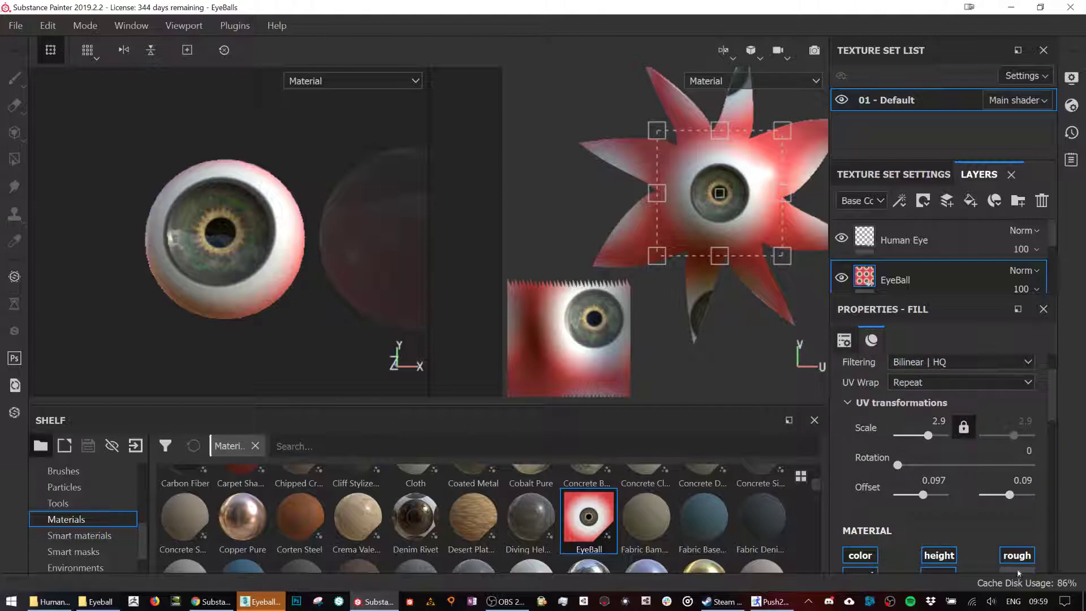
Expand the Color parameters of the EyeBall material.
scroll(987, 504, "down", 10)
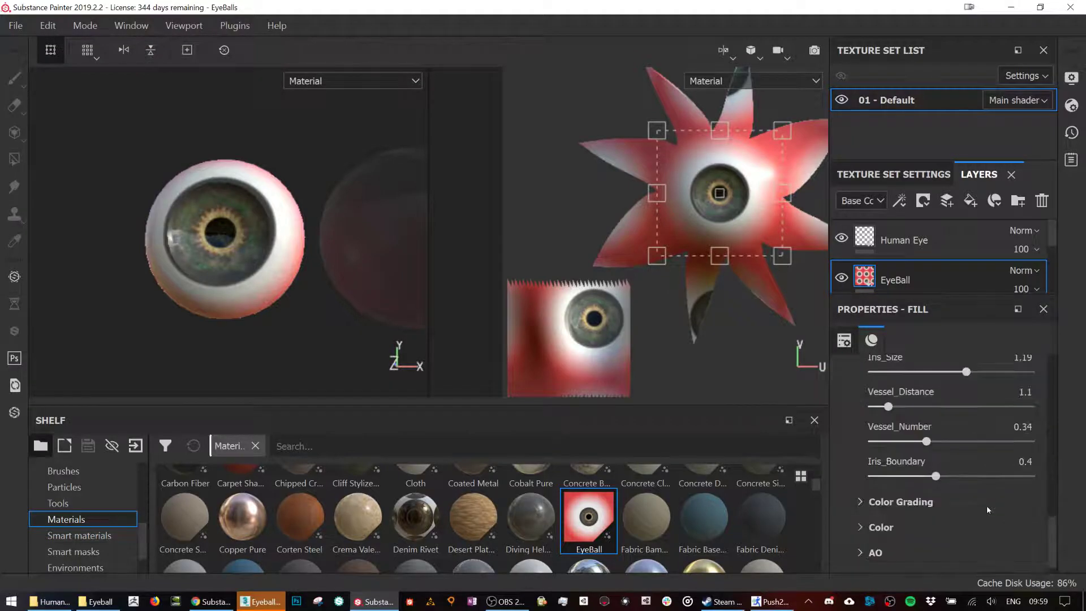
left_click(861, 527)
scroll(989, 457, "down", 3)
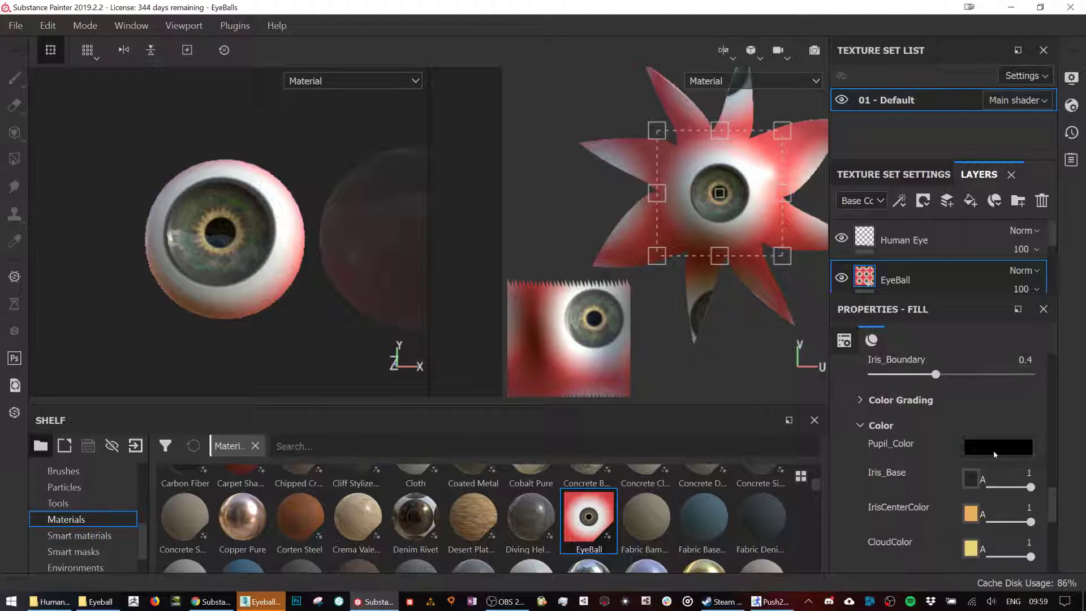
Try a different Pupil_Color and undo it, and try a blue IrisCenterColor on the EyeBall material.
left_click(996, 451)
left_click_drag(931, 314, 952, 344)
key("ctrl+z")
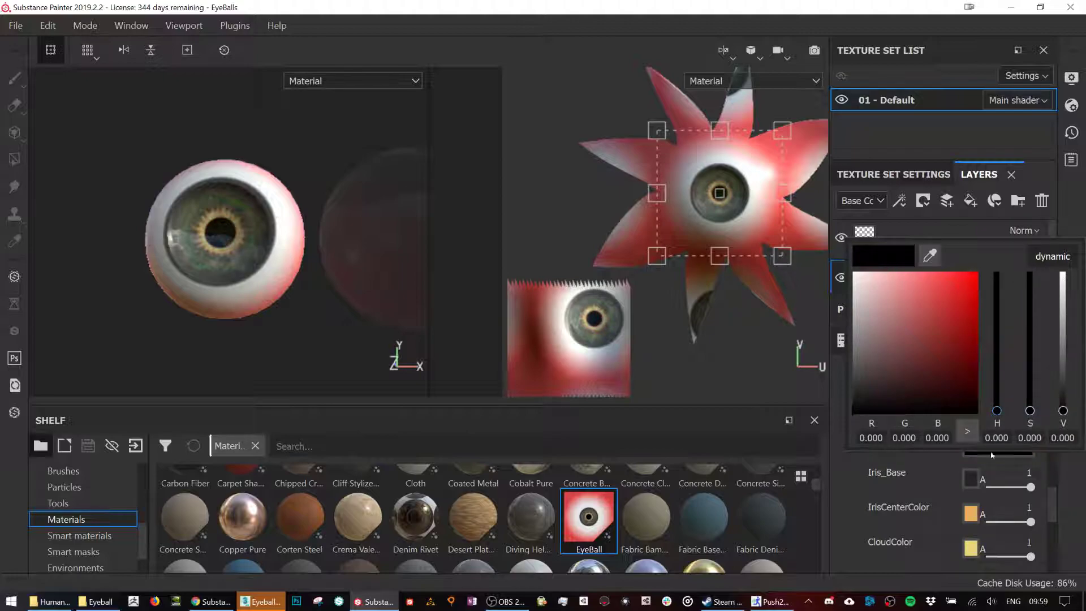
left_click(972, 515)
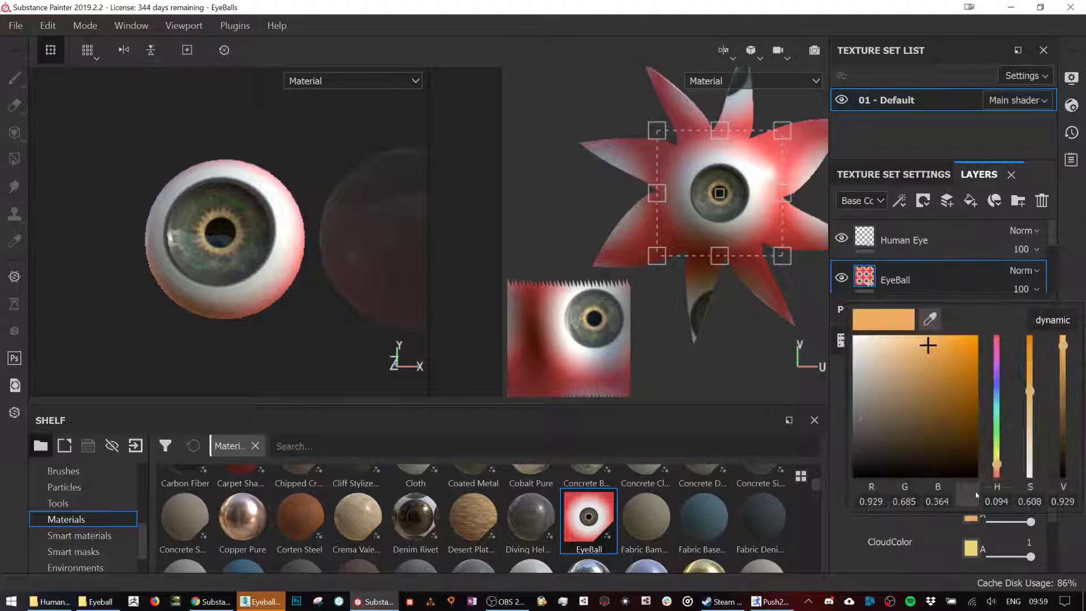
left_click_drag(998, 403, 997, 394)
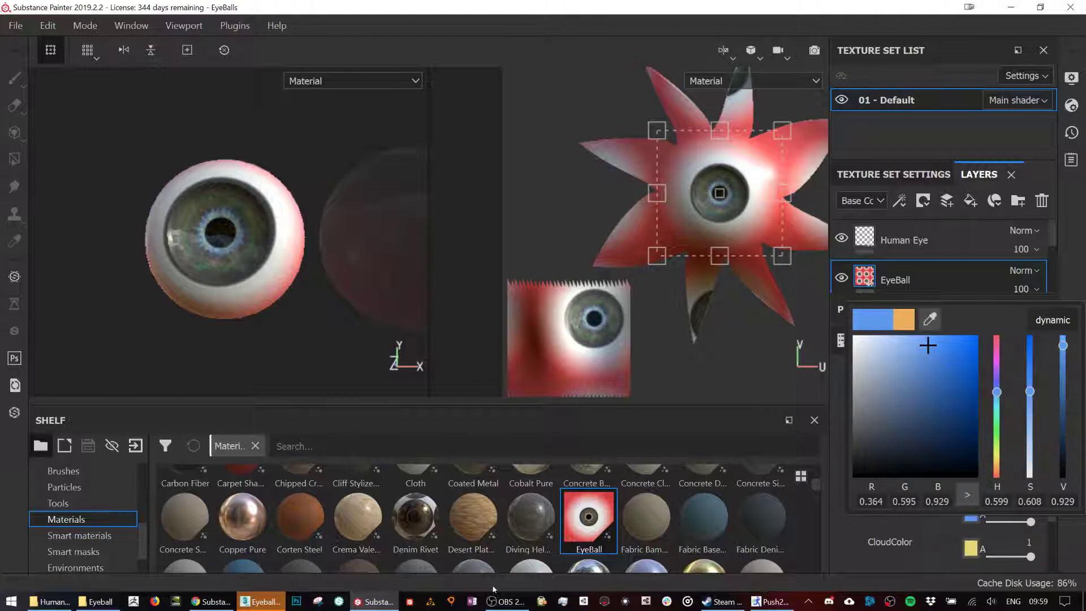
Switch to Chrome, search Google Images for "sombra", view the Overwatch Sombra figure as eye colour reference, and return to Substance Painter.
left_click(198, 602)
left_click(564, 31)
type("sombra")
key("Return")
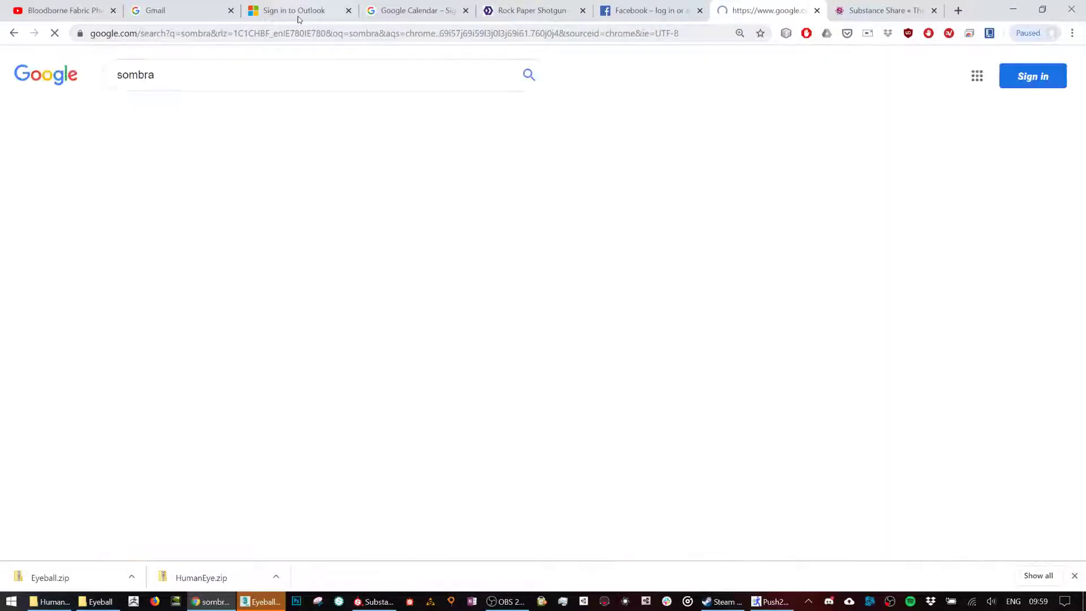
left_click(177, 114)
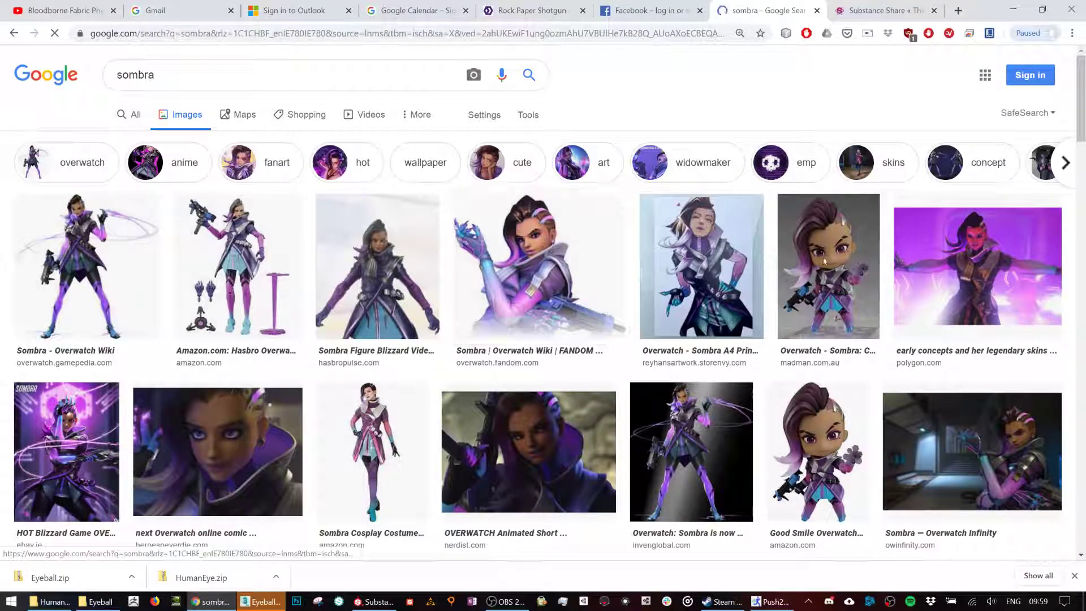
left_click(828, 264)
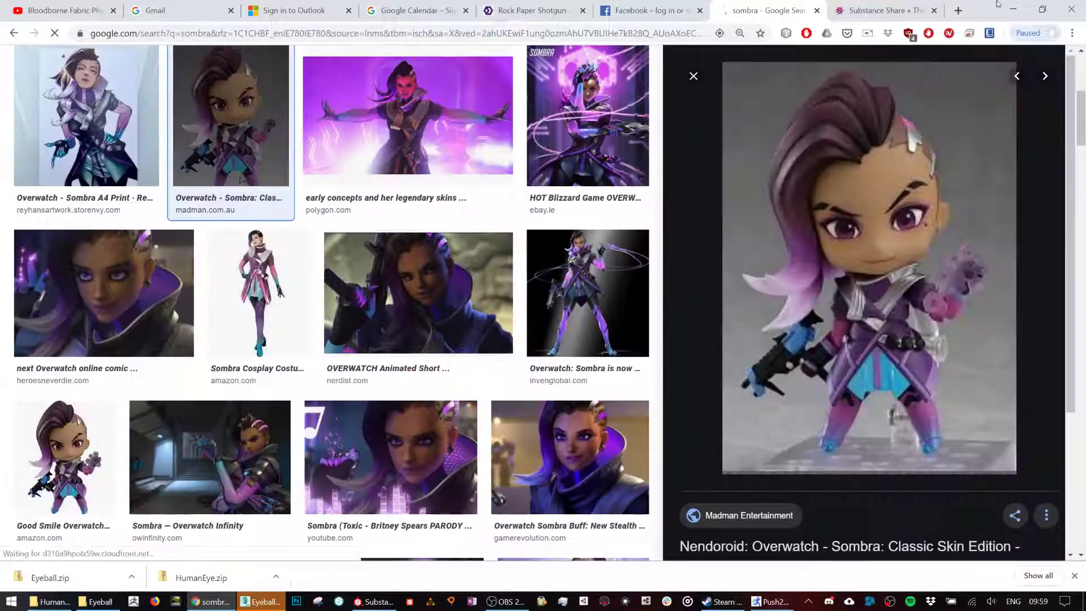
left_click(1013, 9)
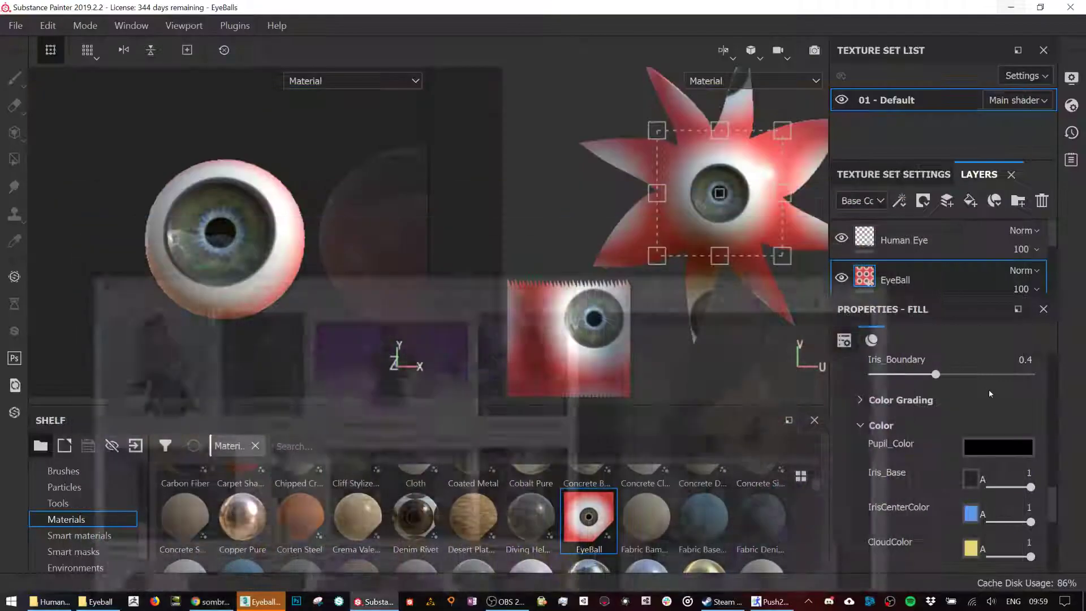
Change the EyeBall material's IrisCenterColor to a light pinkish purple, about R 0.848, G 0.441, B 0.940.
left_click(970, 515)
left_click_drag(997, 374, 996, 368)
mouse_move(928, 350)
left_mouse_down()
mouse_move(900, 345)
mouse_move(919, 349)
left_mouse_up()
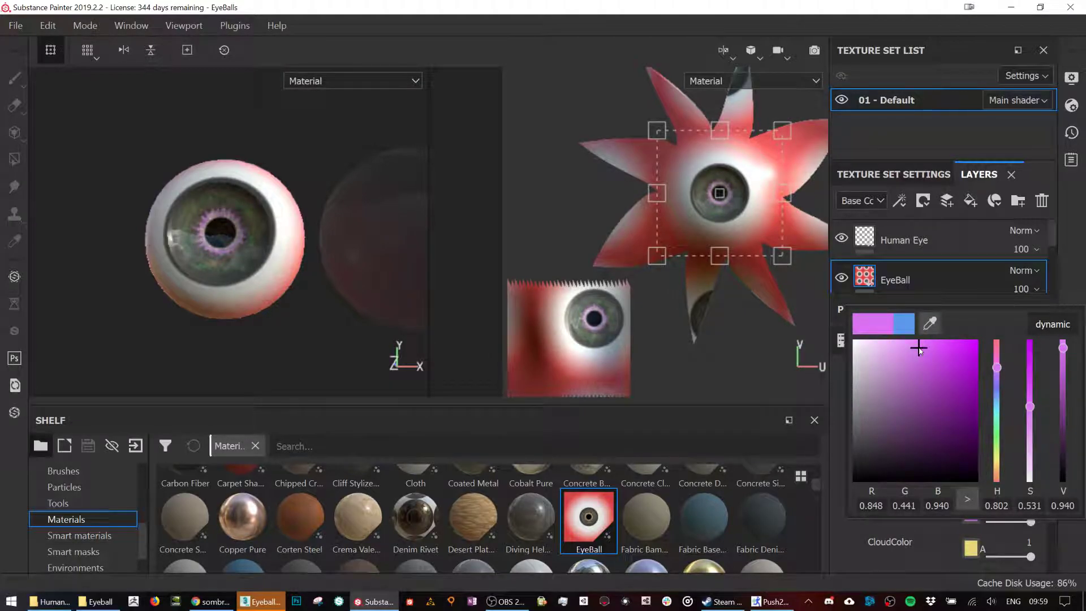
Change the EyeBall material's CloudColor to a strong, saturated purple.
left_click(971, 547)
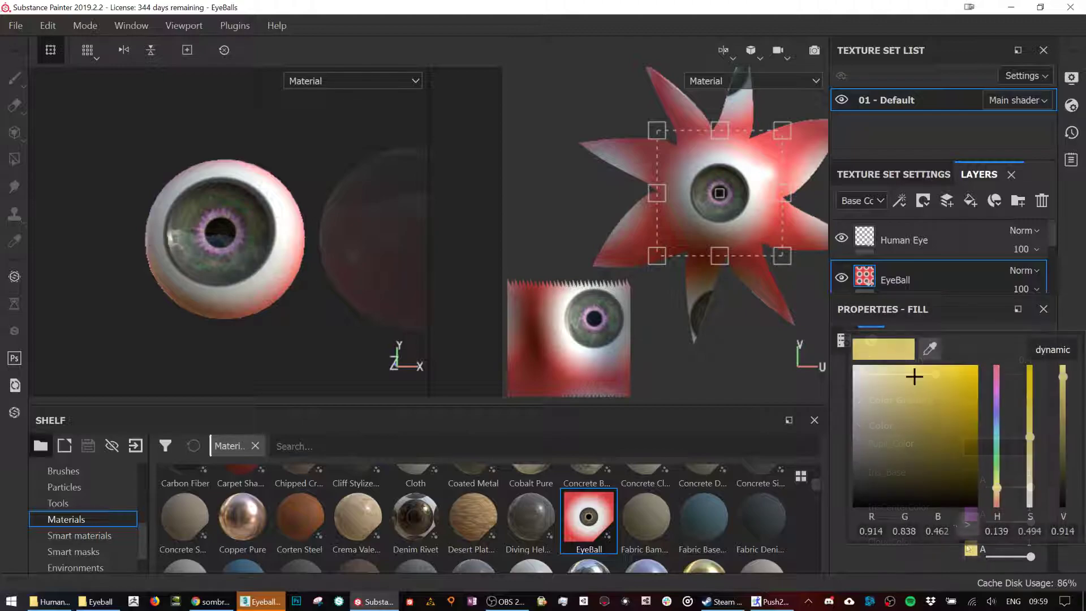
left_click(997, 395)
left_click(970, 385)
left_click_drag(970, 385, 974, 389)
left_click(907, 559)
Change the EyeBall material's RingColor to a saturated deep blue.
scroll(916, 540, "down", 3)
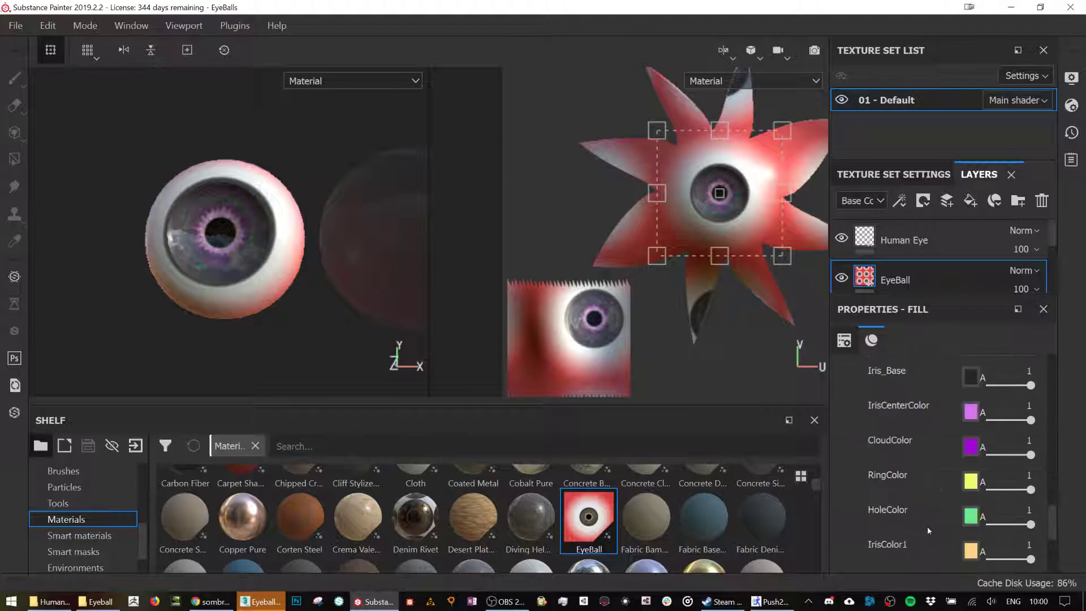
left_click(971, 482)
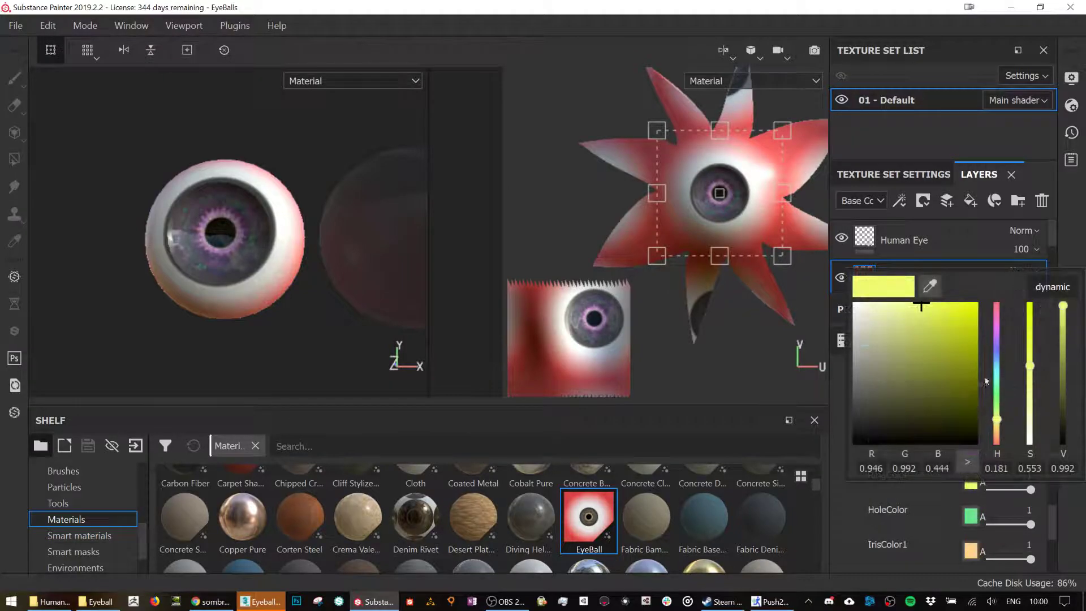
left_click(996, 345)
left_click_drag(971, 307, 974, 310)
left_click(943, 541)
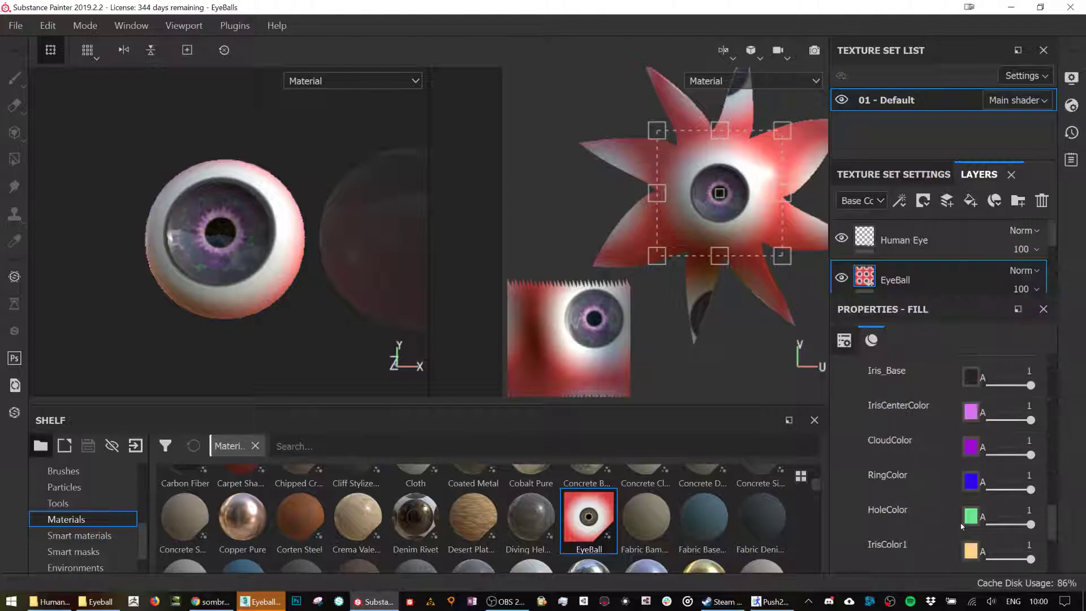
Change the EyeBall material's HoleColor to a bright purple, about R 0.819, G 0.347, B 0.982.
left_click(971, 517)
left_click(997, 381)
mouse_move(973, 376)
left_mouse_down()
mouse_move(968, 397)
mouse_move(960, 365)
mouse_move(928, 361)
mouse_move(912, 399)
mouse_move(939, 368)
mouse_move(936, 330)
mouse_move(934, 346)
left_mouse_up()
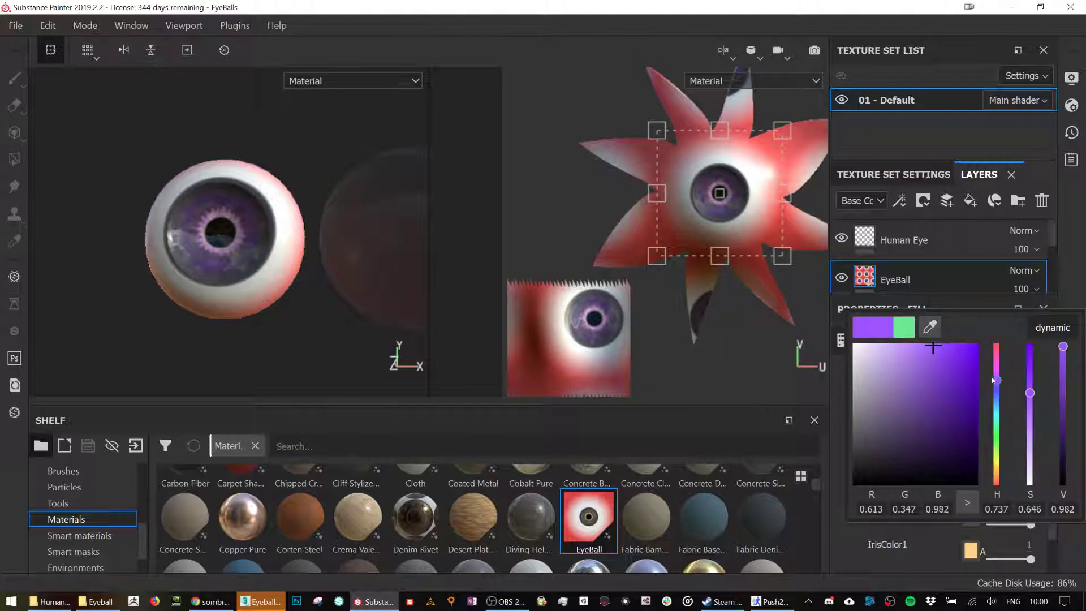
left_click_drag(1002, 386, 1000, 376)
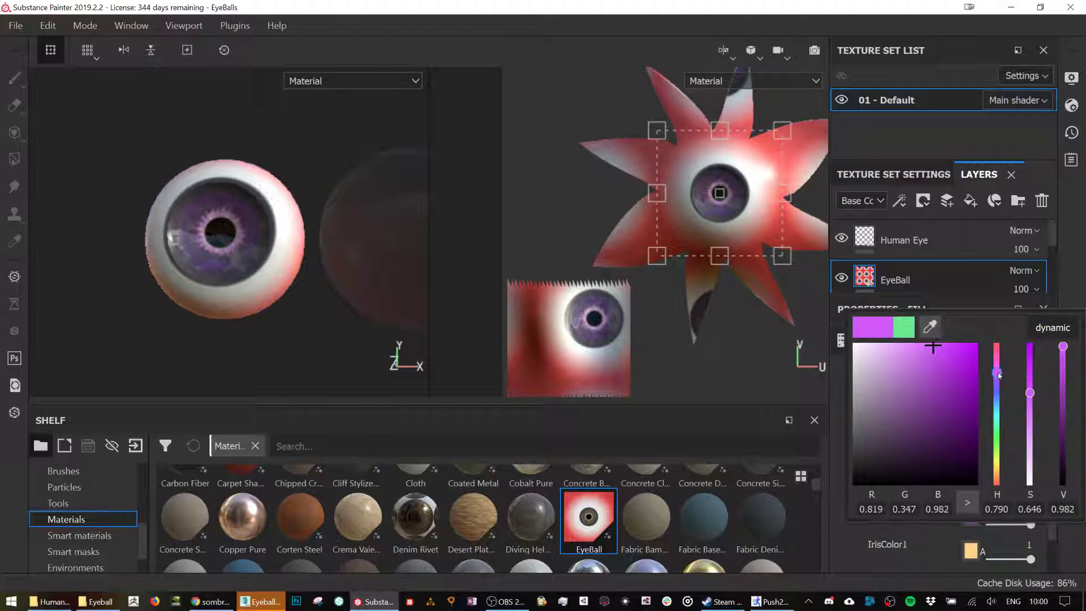
Change the EyeBall material's IrisColor1 to magenta, about R 0.832, G 0.091, B 0.757.
left_click(971, 550)
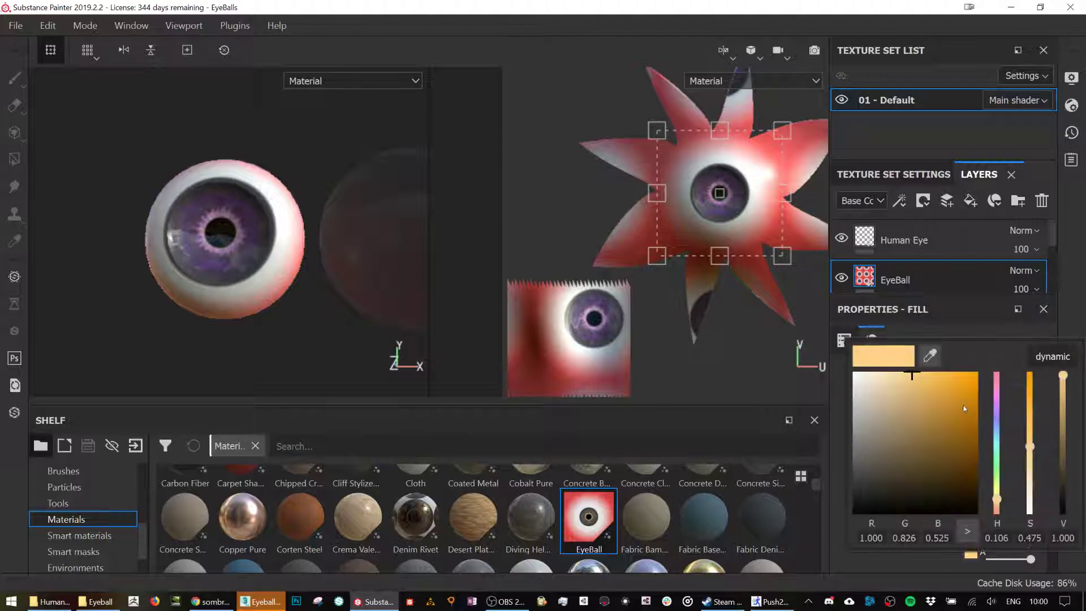
left_click_drag(999, 414, 998, 396)
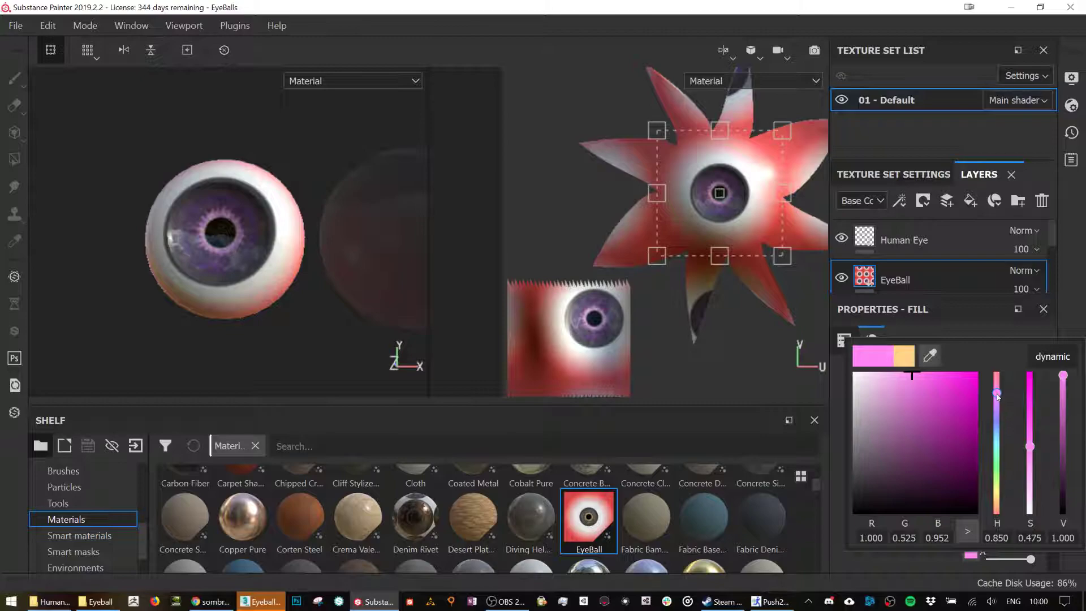
left_click(964, 396)
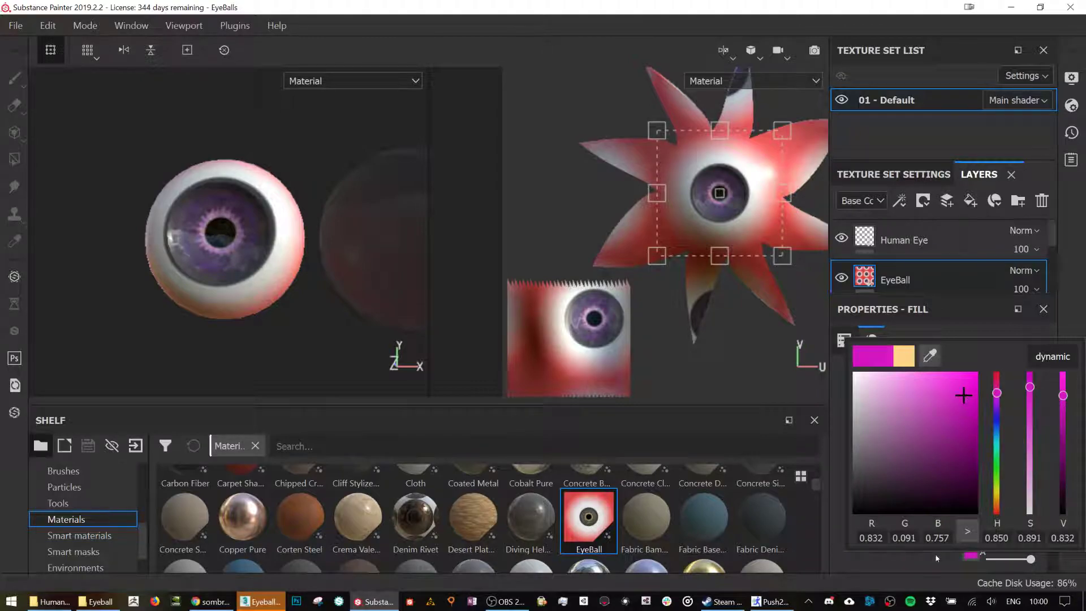
Change the EyeBall material's IrisColor2 to a saturated hot pink.
scroll(970, 430, "down", 5)
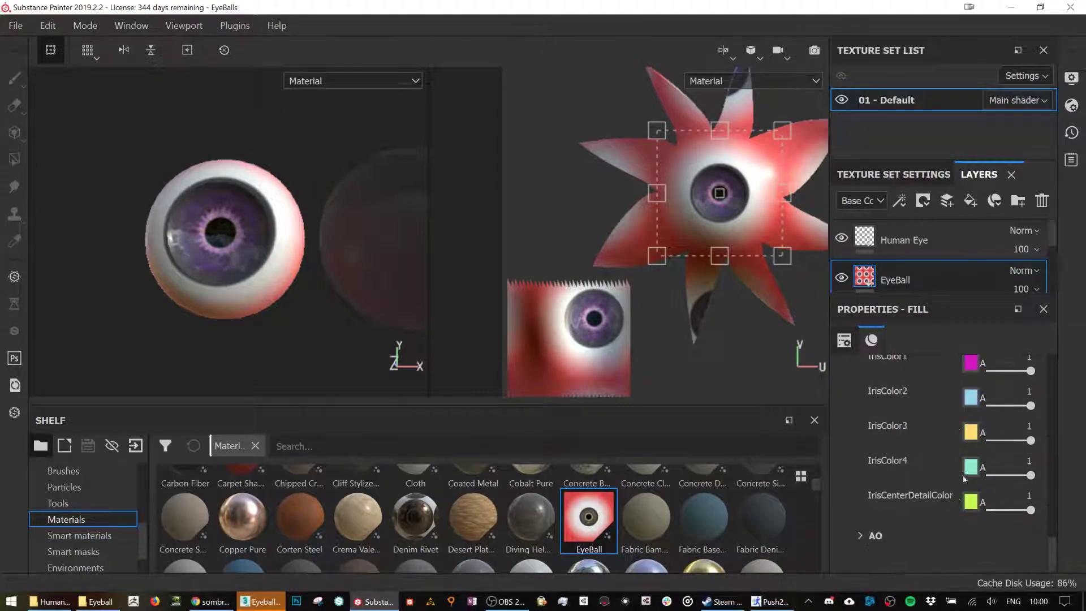
left_click(971, 399)
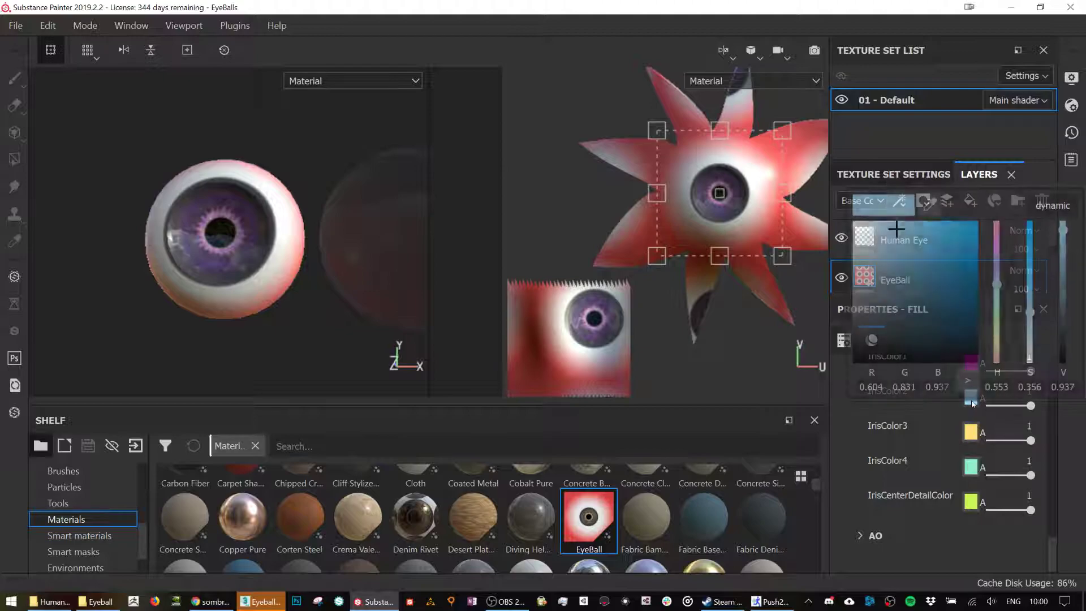
left_click(997, 238)
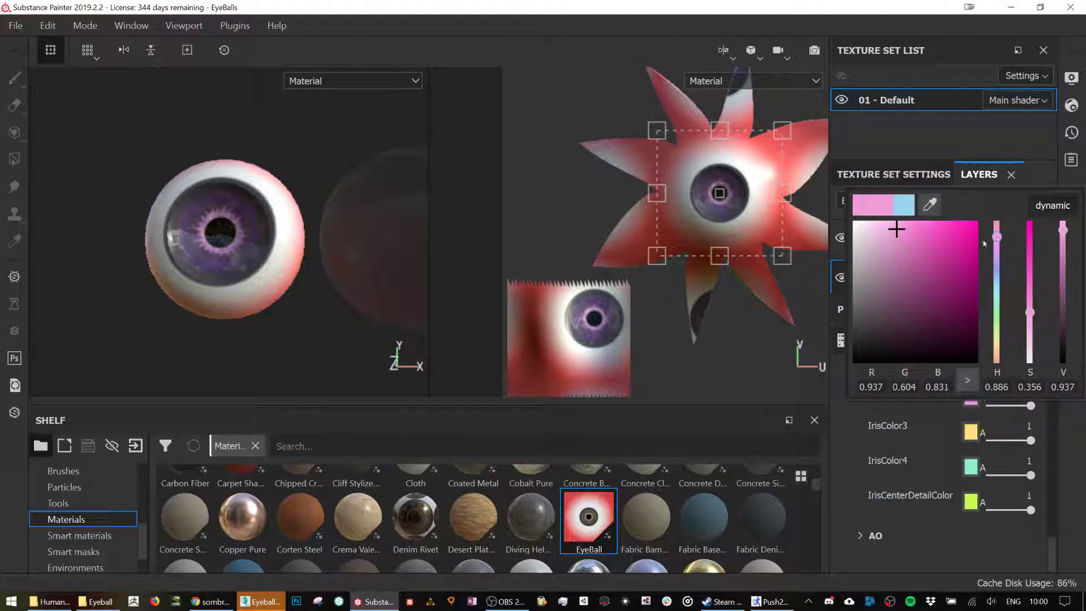
left_click(942, 237)
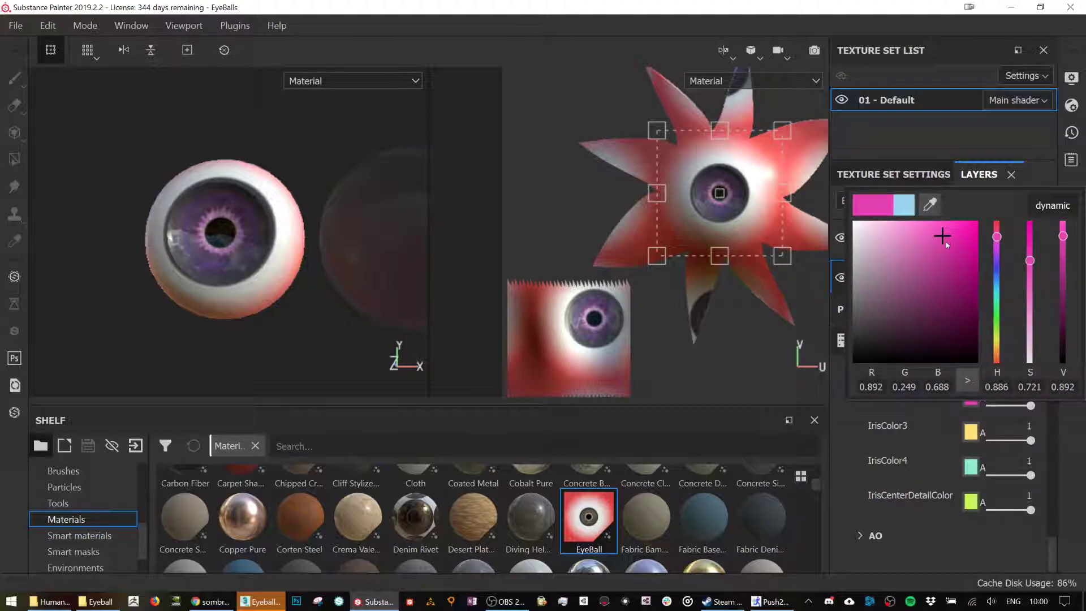
left_click(954, 238)
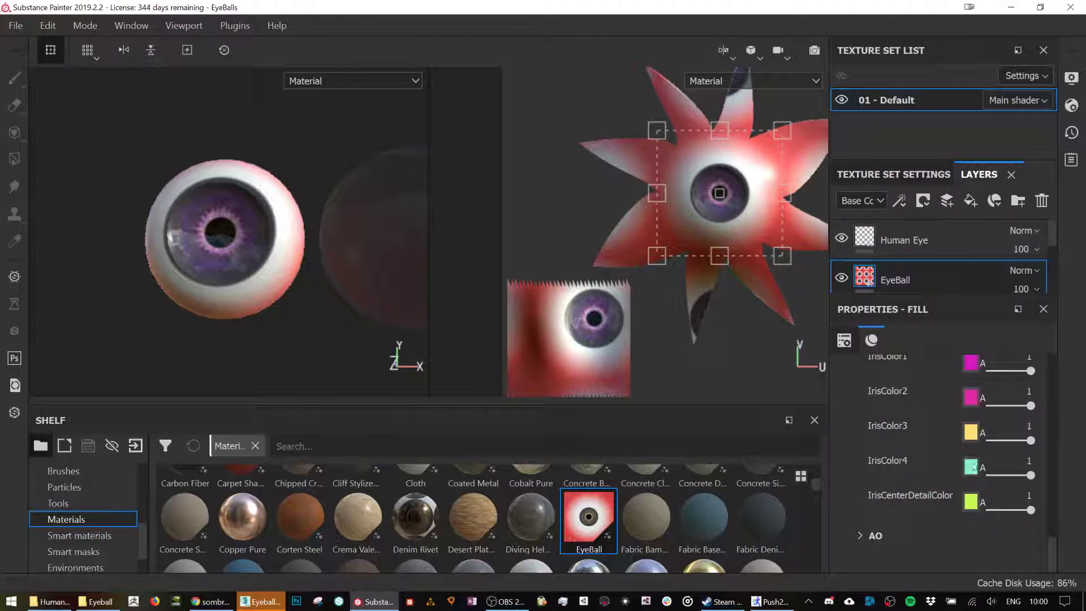
Change the EyeBall material's IrisColor3 to a bright sky blue.
left_click(971, 433)
left_click(997, 319)
left_click(951, 262)
Change the EyeBall material's IrisColor4 to a saturated blue-violet.
left_click(970, 465)
left_click(970, 464)
left_click(996, 334)
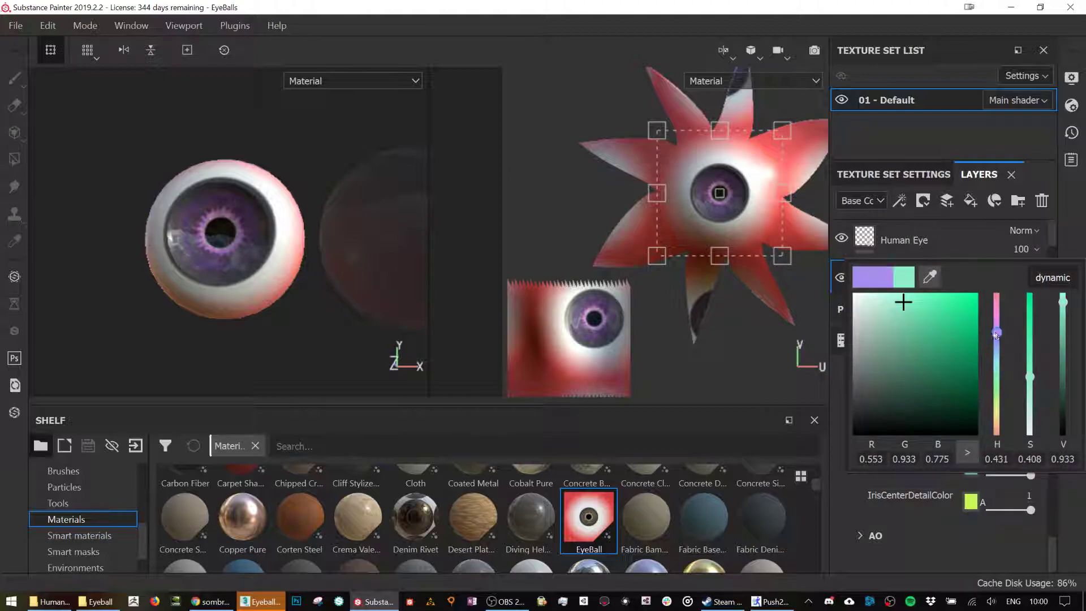
left_click(965, 304)
left_click(931, 510)
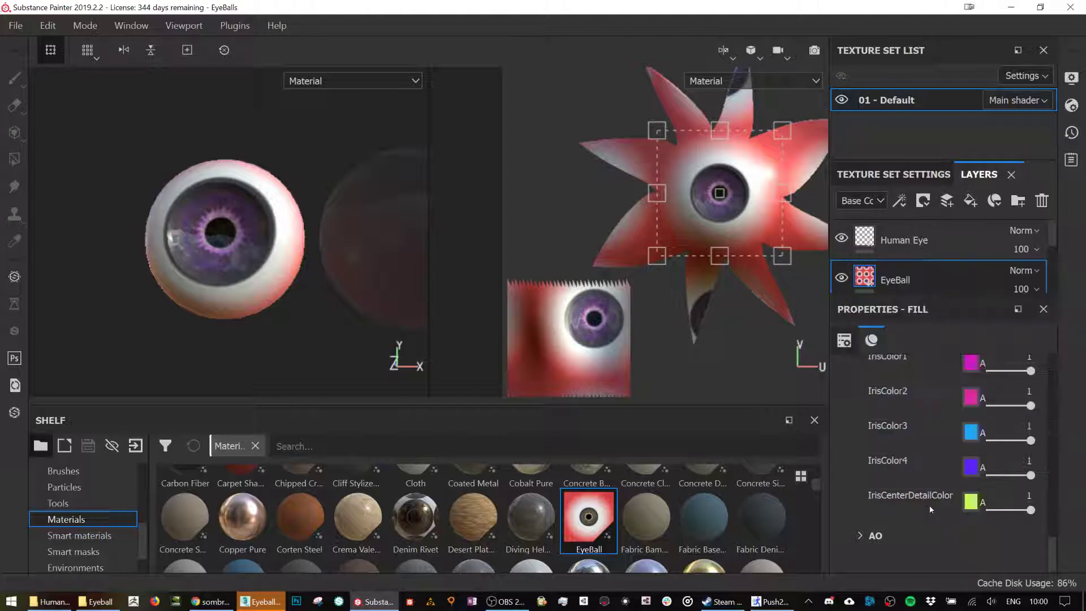
Change the EyeBall material's IrisCenterDetailColor to purple, about R 0.772, G 0.113, B 0.922, and set AO_Size to 0.68.
left_click(971, 503)
left_click(996, 352)
left_click(962, 335)
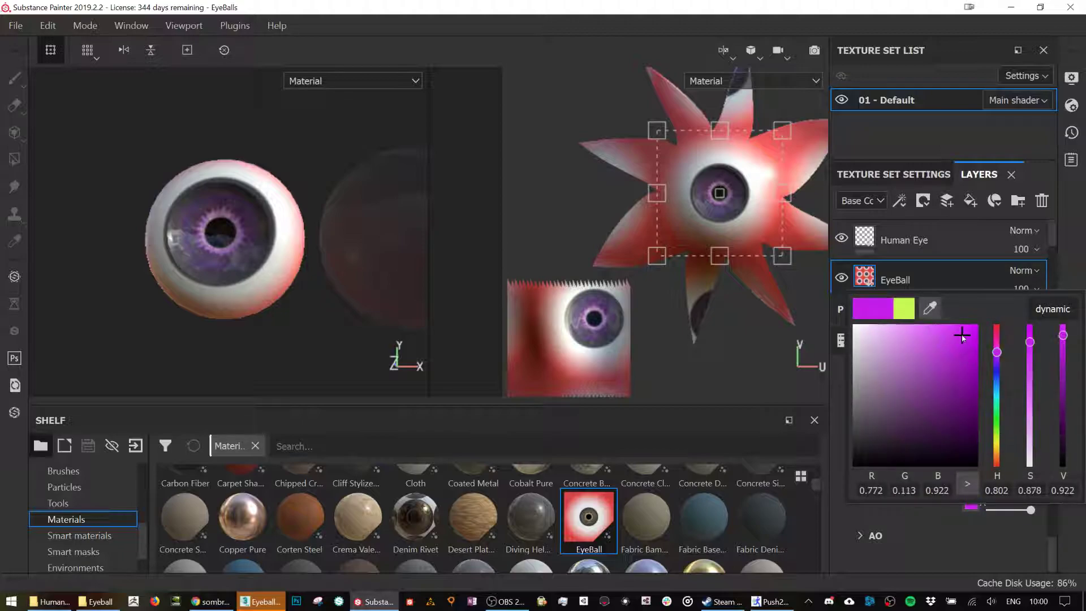
left_click(920, 515)
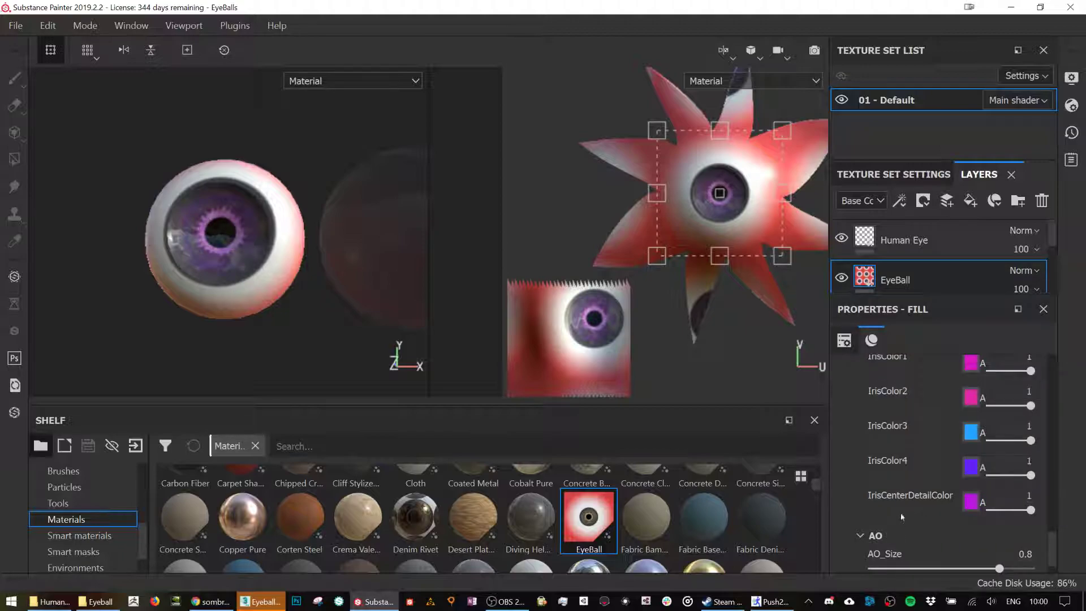
scroll(902, 517, "down", 1)
left_click_drag(997, 540, 923, 539)
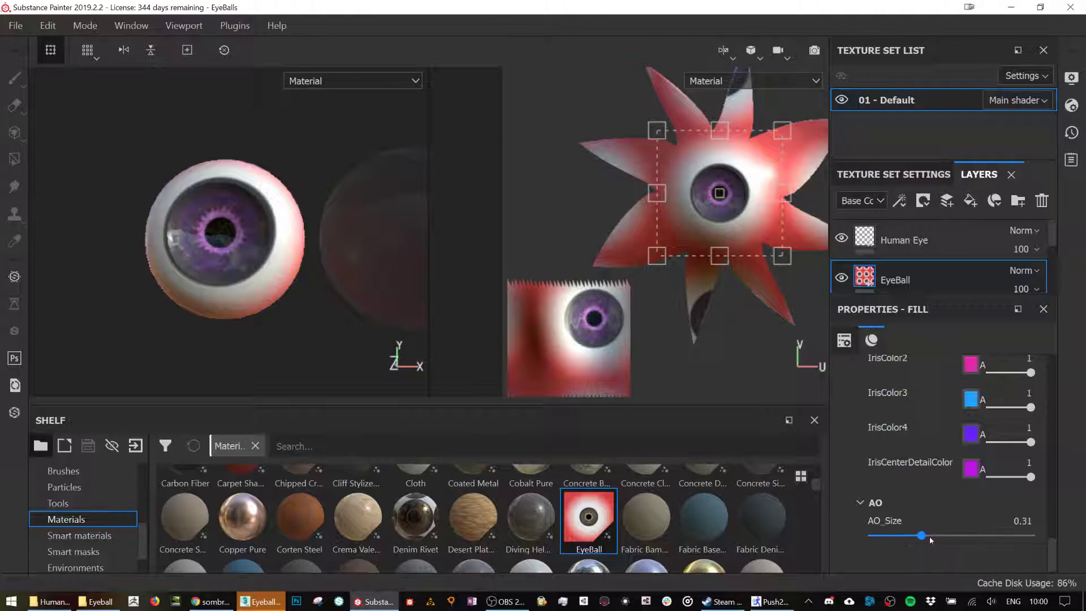
Examine the recoloured iris and the neighbouring transparent sphere from several angles and distances.
scroll(939, 452, "up", 5)
left_click_drag(269, 248, 281, 229, "alt")
scroll(321, 274, "up", 2)
scroll(282, 229, "down", 3)
scroll(282, 229, "up", 4)
scroll(294, 245, "down", 6)
left_click_drag(317, 260, 368, 282, "alt")
scroll(923, 260, "down", 1)
scroll(924, 262, "down", 1)
scroll(924, 262, "up", 2)
scroll(924, 263, "down", 2)
scroll(924, 264, "up", 2)
scroll(924, 265, "down", 2)
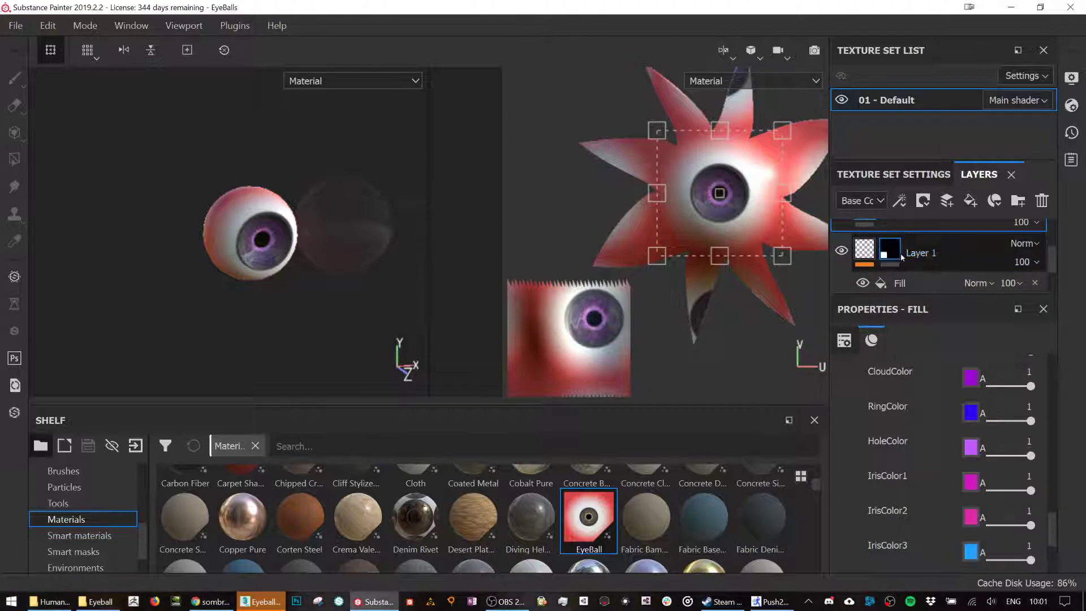
Move Layer 1 above the EyeBall layer and replace its mask with a fresh black mask.
left_click_drag(913, 293, 915, 369)
left_click_drag(921, 277, 916, 248)
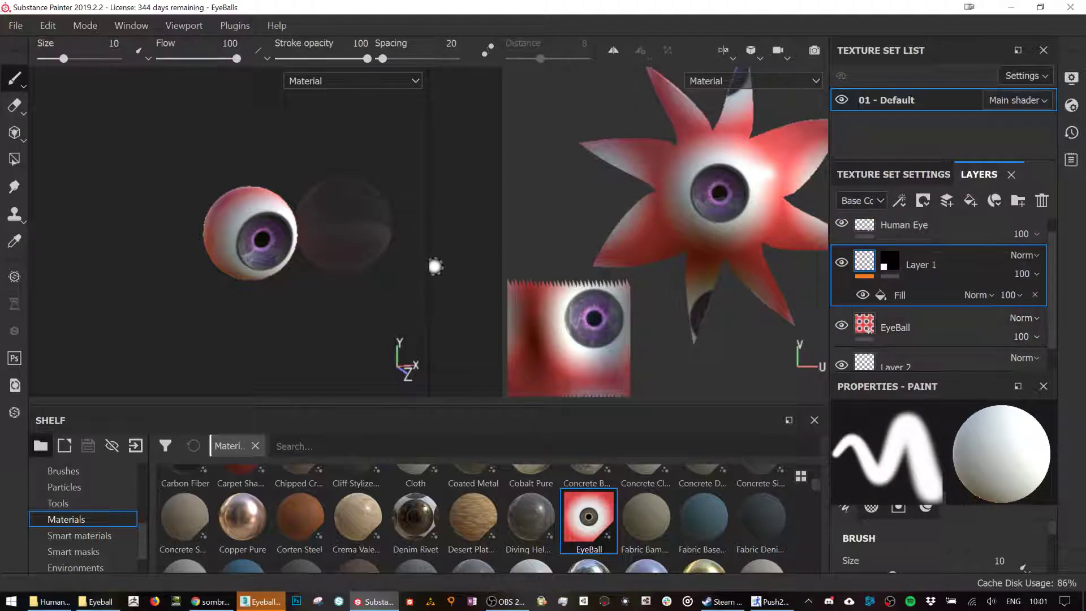
left_click(887, 261)
left_click(889, 265)
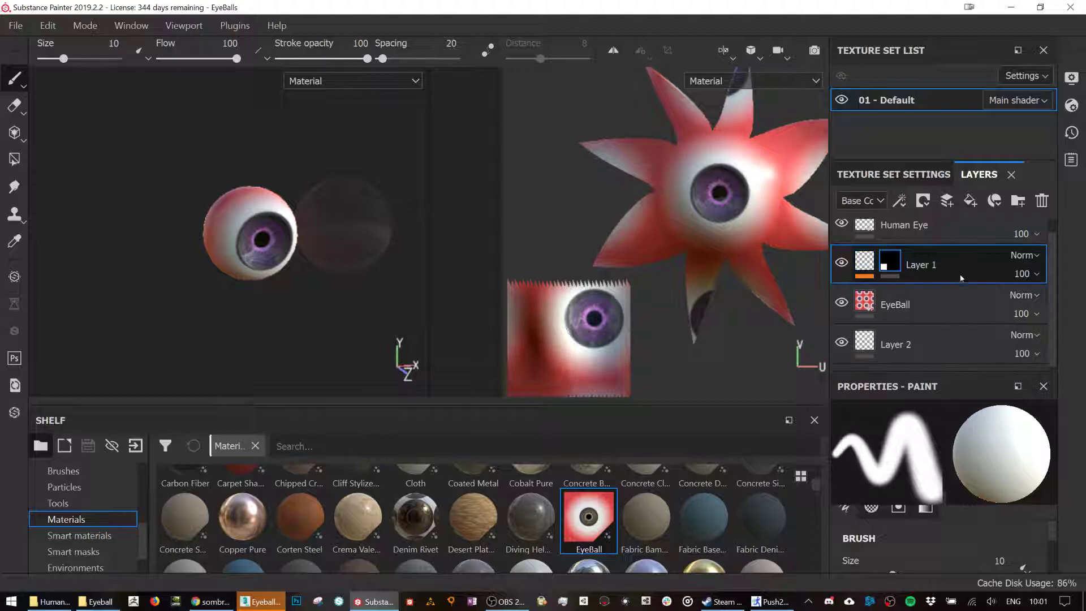
right_click(887, 263)
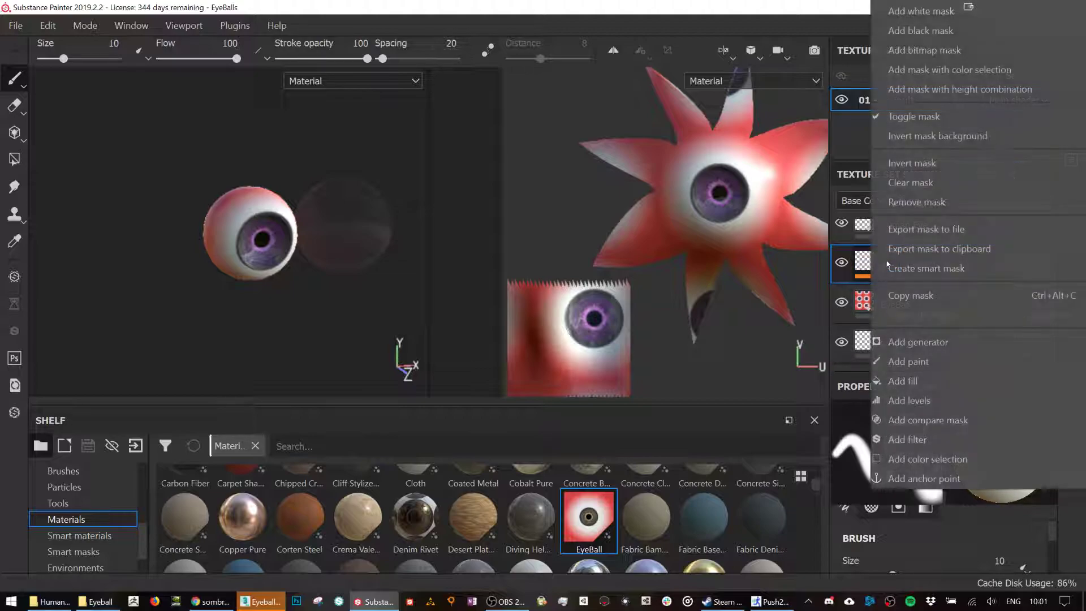
left_click(911, 31)
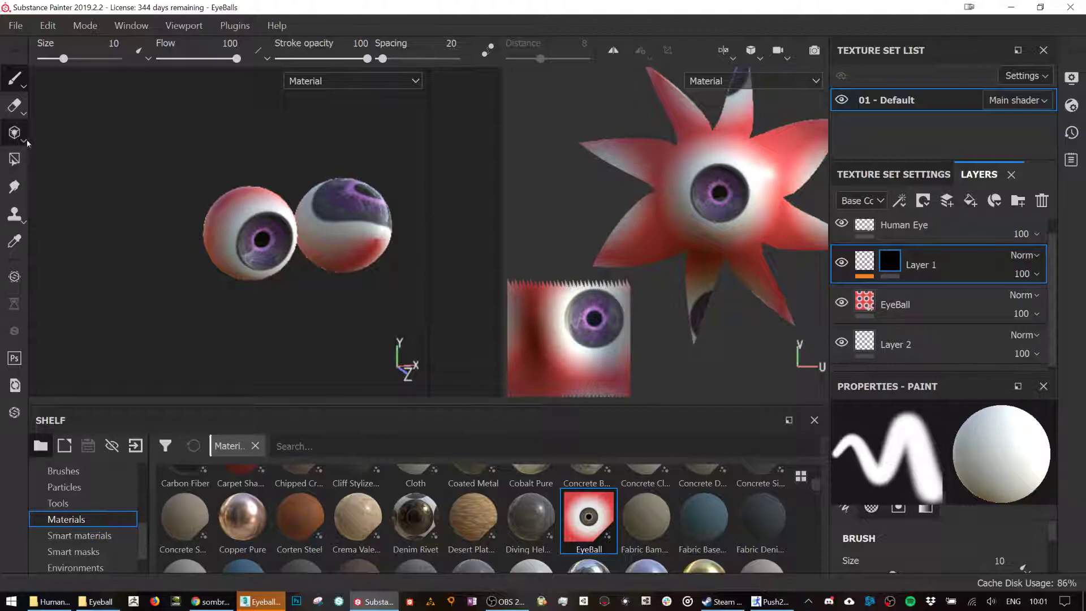
Polygon-fill the whole transparent sphere beside the eyeball into Layer 1's mask using the mesh fill mode.
left_click(20, 138)
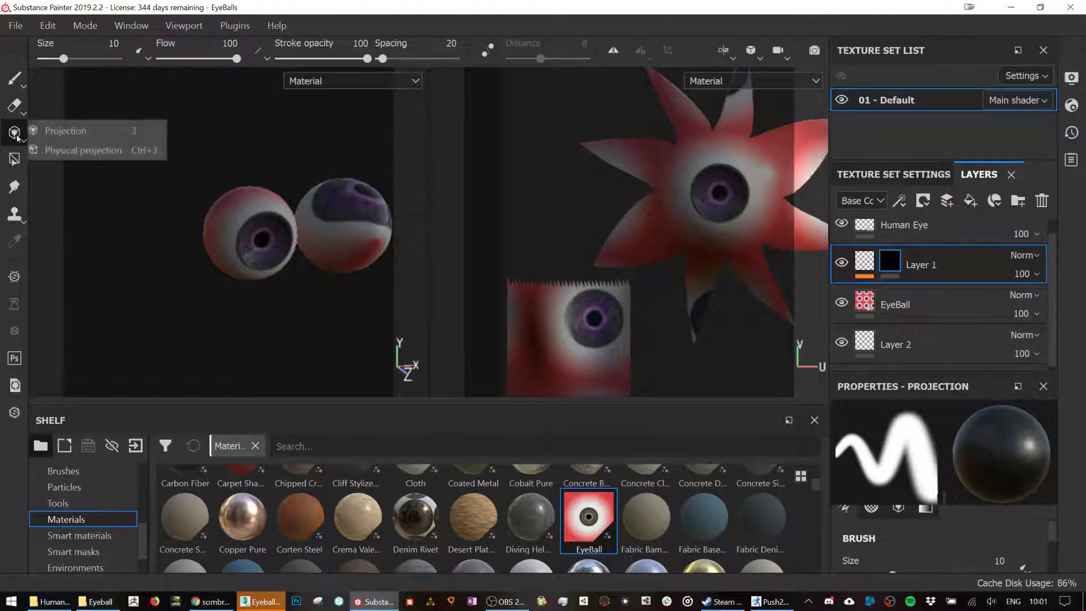
left_click(11, 162)
left_click(358, 232)
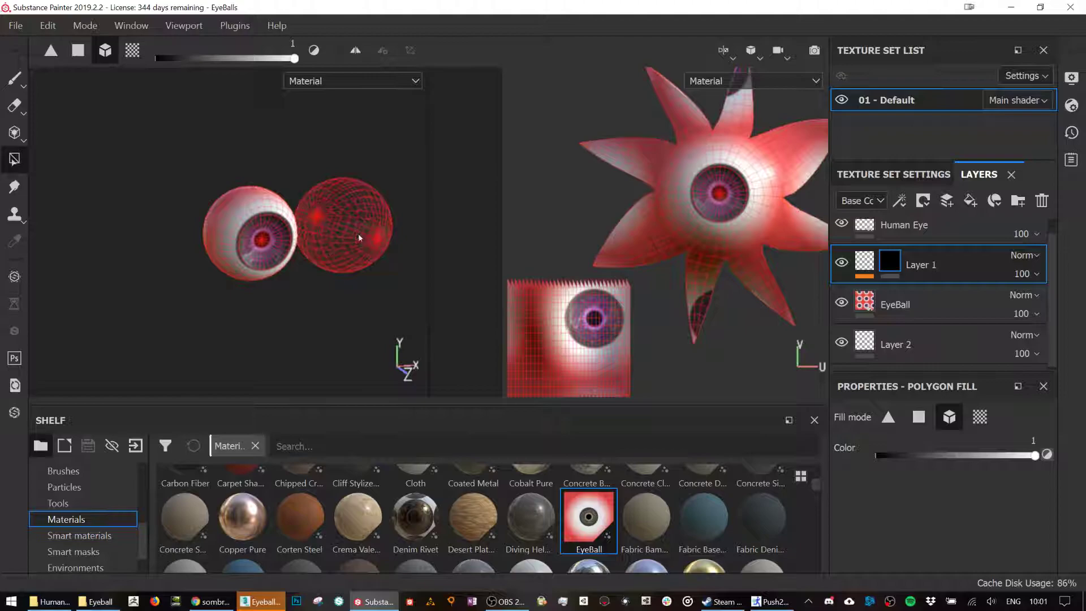
left_click_drag(388, 240, 332, 242, "alt")
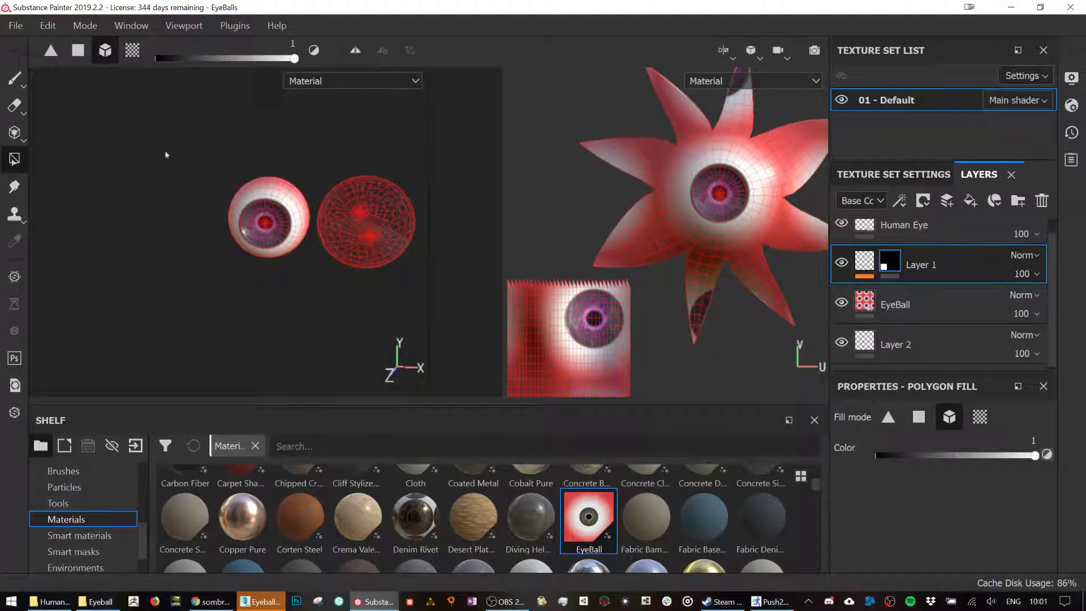
left_click(14, 78)
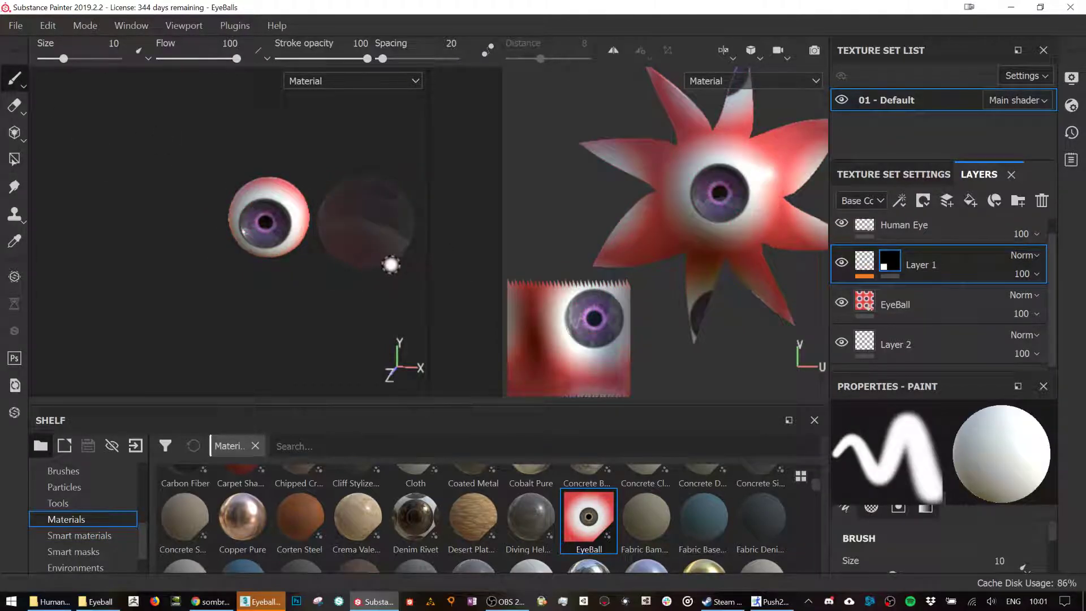
Add a black mask to the EyeBall layer and polygon-fill the eyeball mesh with the iris into it.
left_click(919, 306)
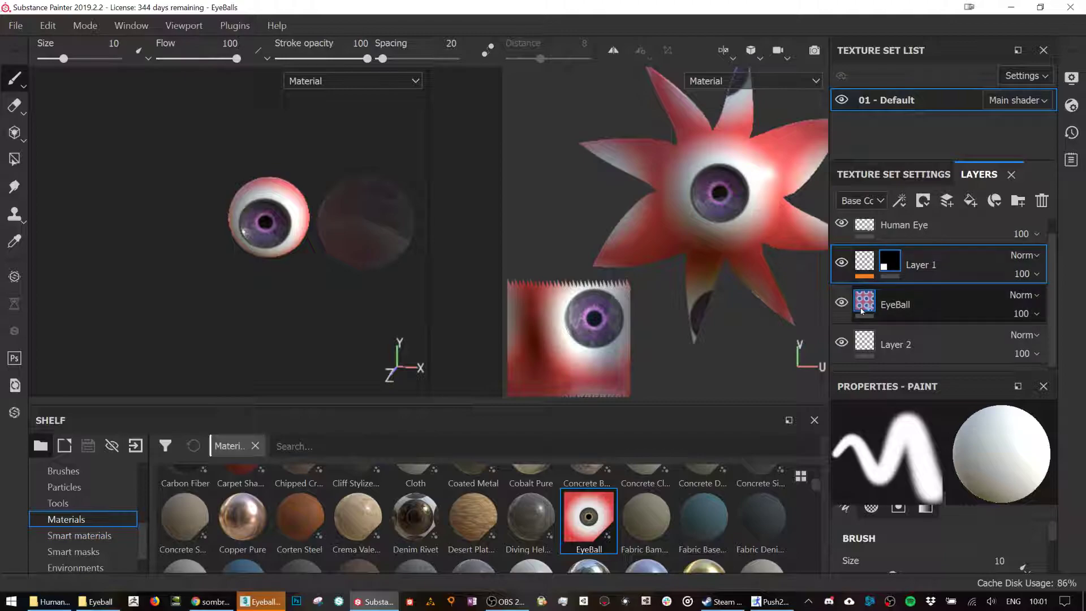
right_click(919, 303)
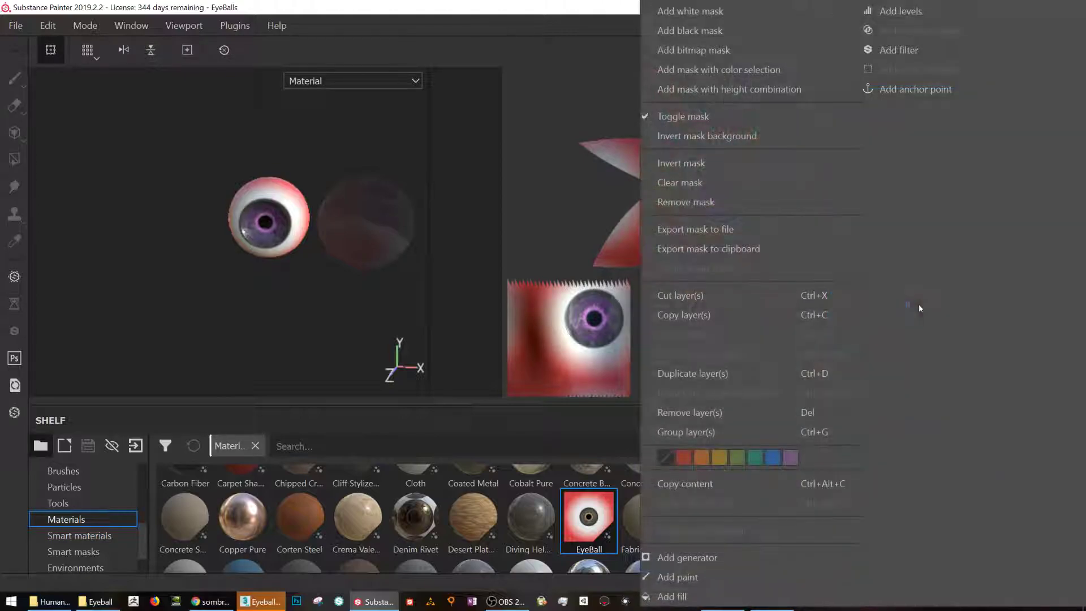
left_click(726, 33)
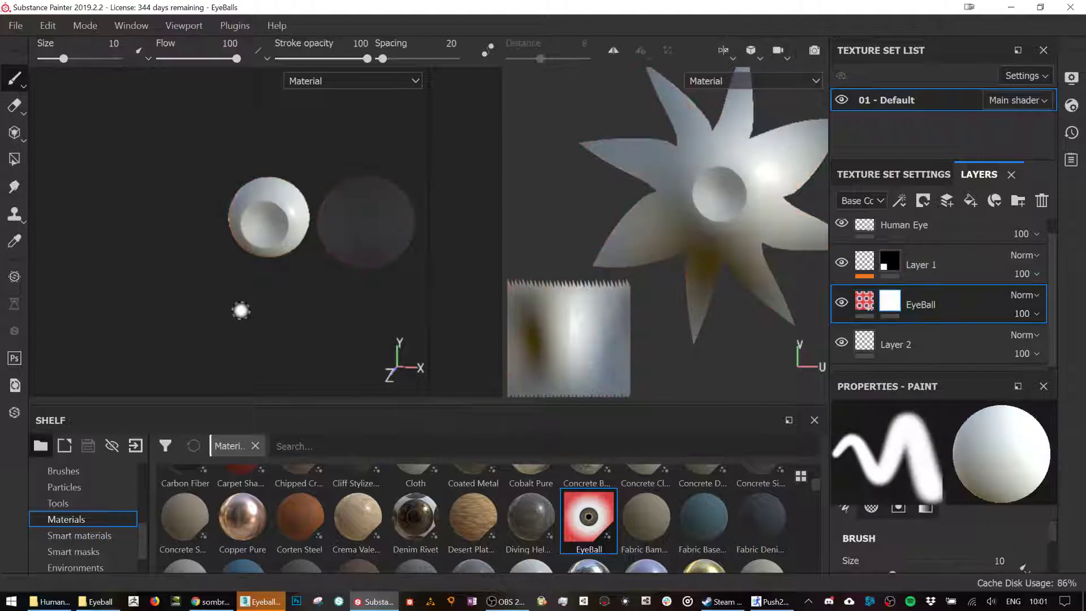
left_click(15, 159)
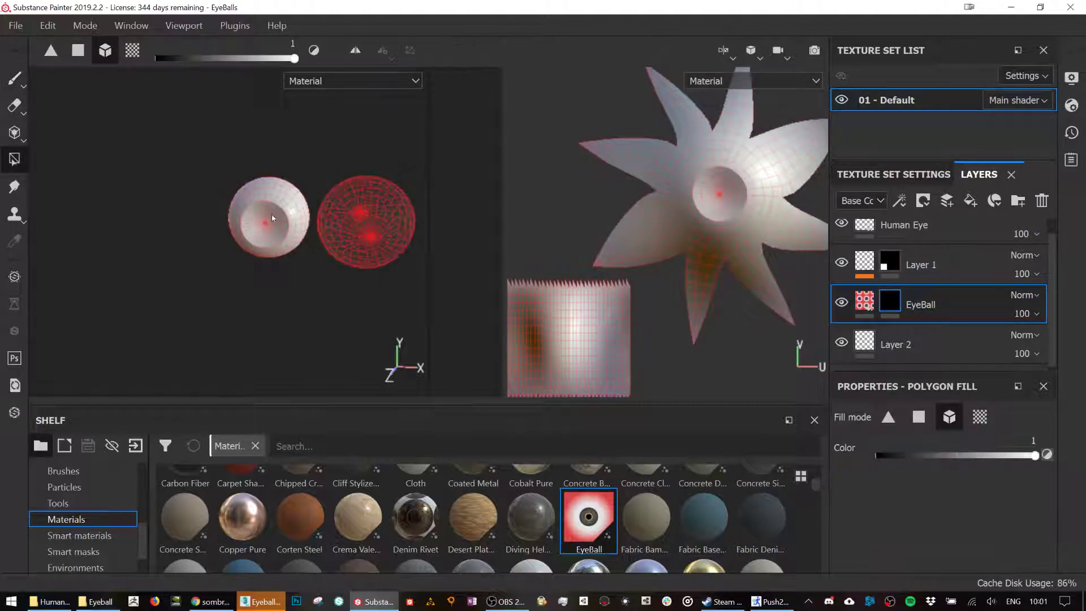
left_click(15, 80)
mouse_move(219, 315)
left_mouse_down("alt")
mouse_move(304, 243)
mouse_move(245, 308)
mouse_move(285, 312)
mouse_move(348, 195)
mouse_move(350, 206)
mouse_move(291, 213)
mouse_move(352, 223)
mouse_move(341, 244)
left_mouse_up("alt")
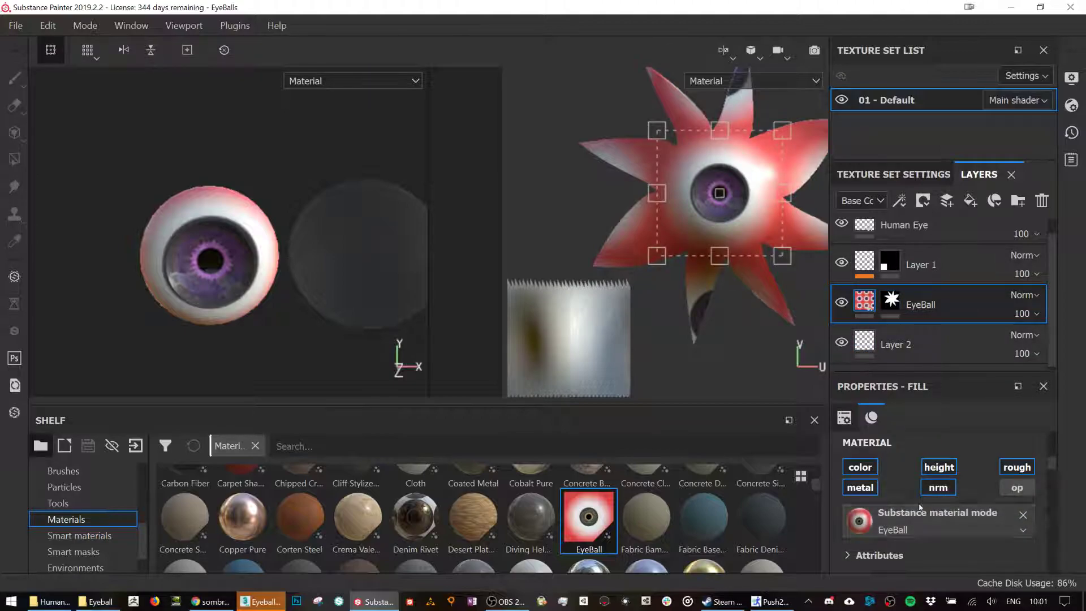
Review the EyeBall fill's channels mapping, size, colour and AO parameters.
scroll(919, 503, "down", 5)
scroll(920, 506, "down", 10)
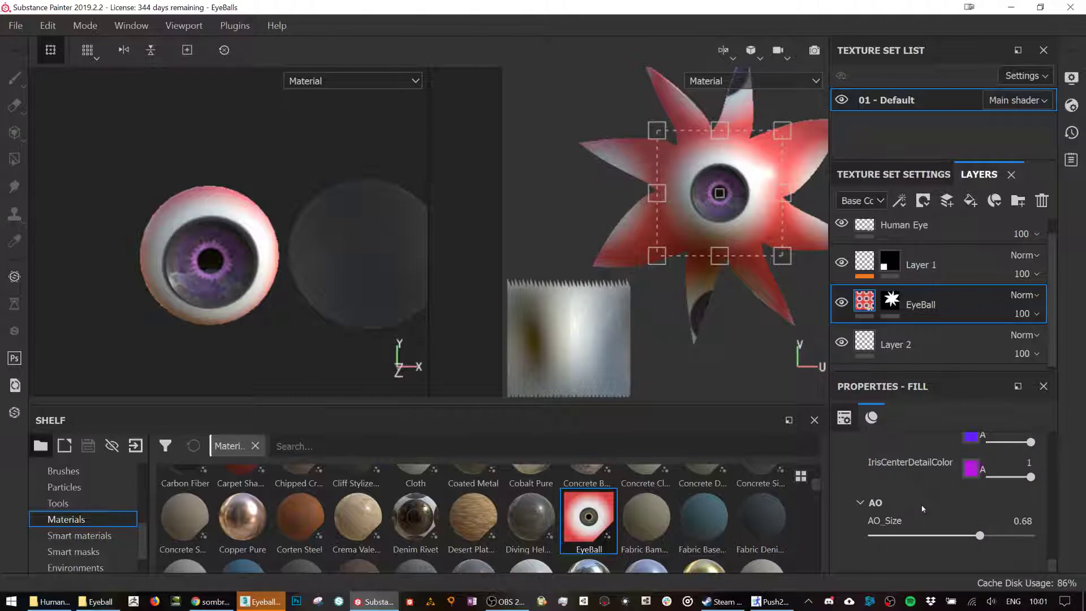
scroll(924, 506, "up", 10)
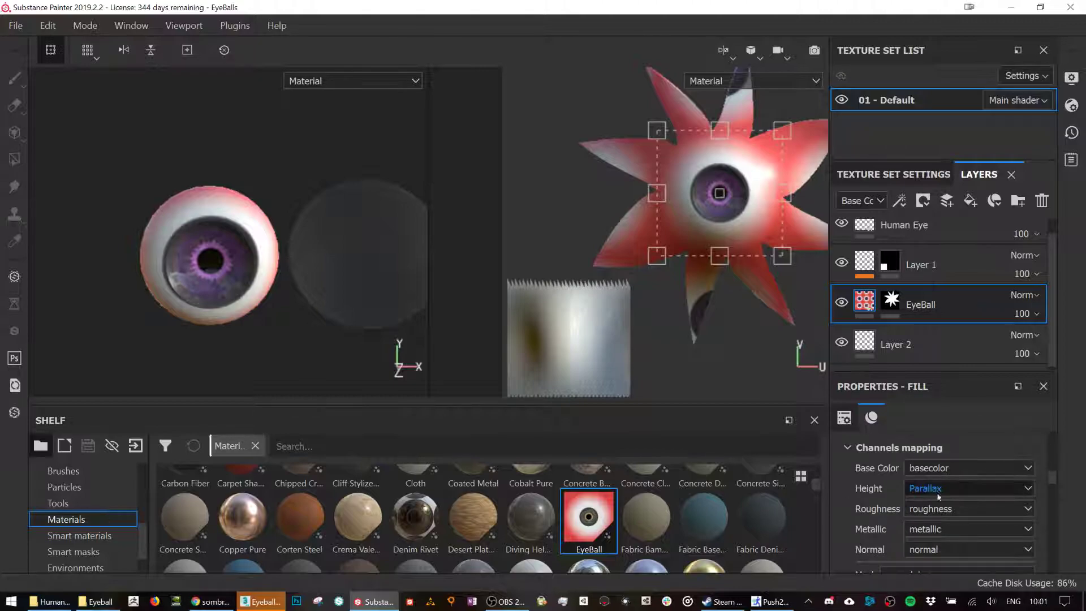
scroll(939, 491, "down", 2)
left_click(950, 460)
left_click(894, 481)
scroll(894, 483, "up", 5)
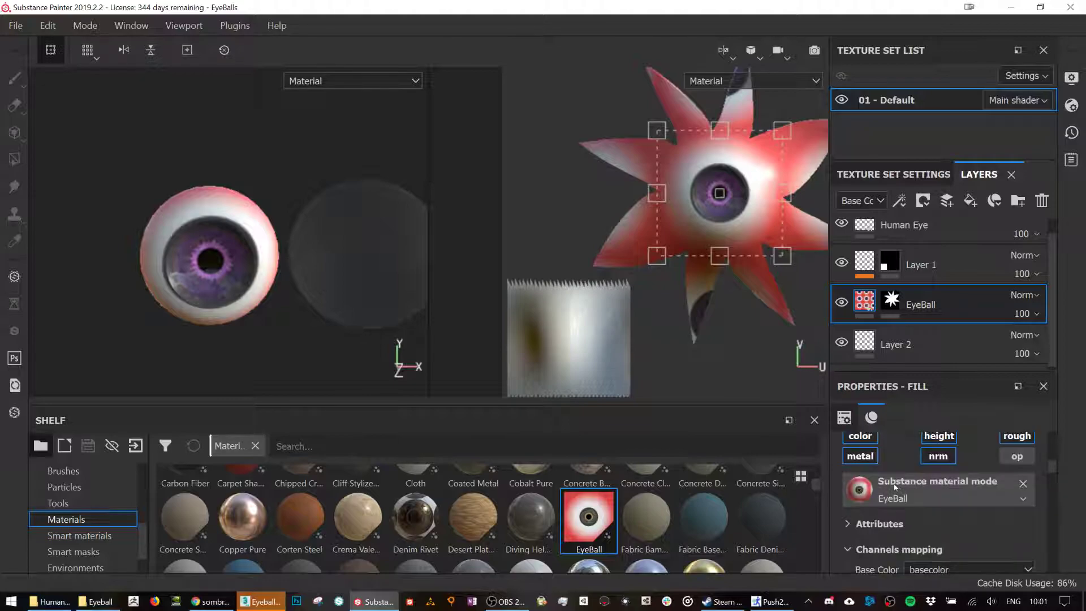
left_click(848, 524)
scroll(905, 526, "down", 6)
scroll(932, 533, "down", 4)
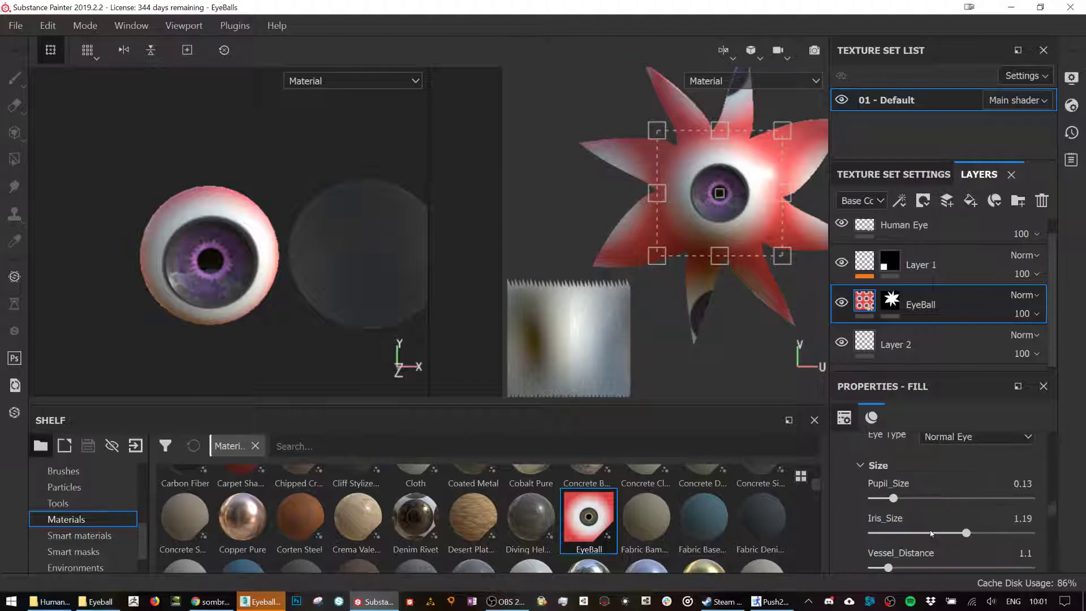
Move Layer 2 above the EyeBall layer and add a fill effect to it.
right_click(925, 304)
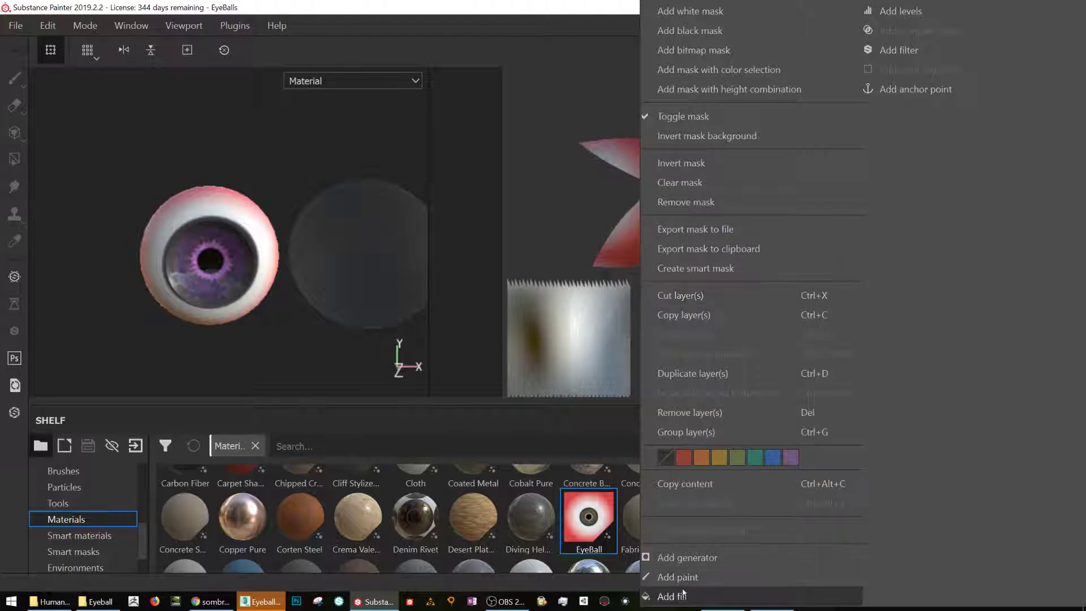
left_click(904, 306)
left_click_drag(901, 346, 900, 286)
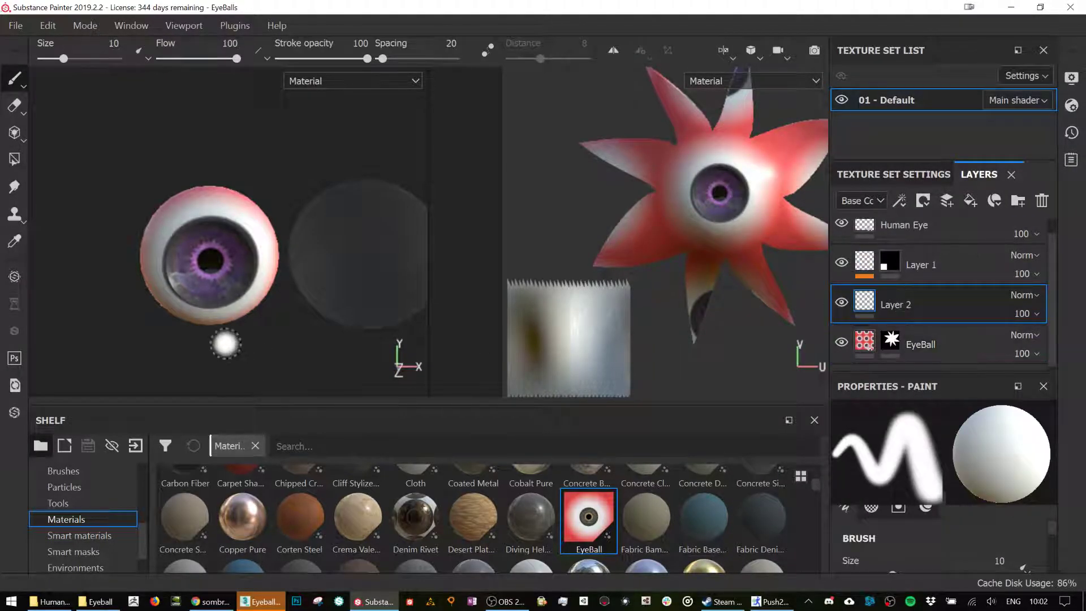
right_click(907, 310)
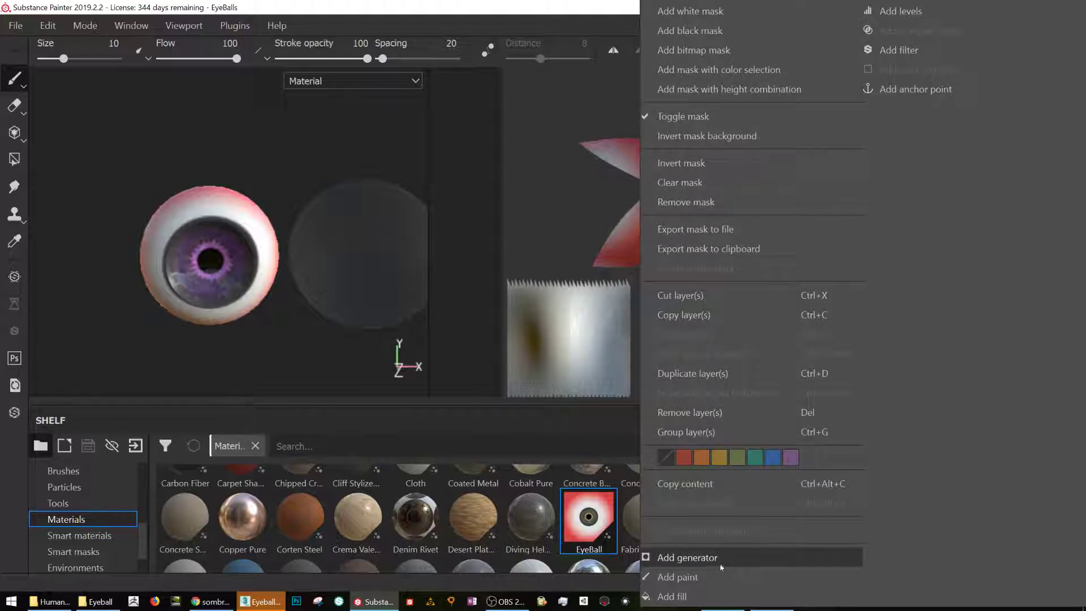
left_click(710, 595)
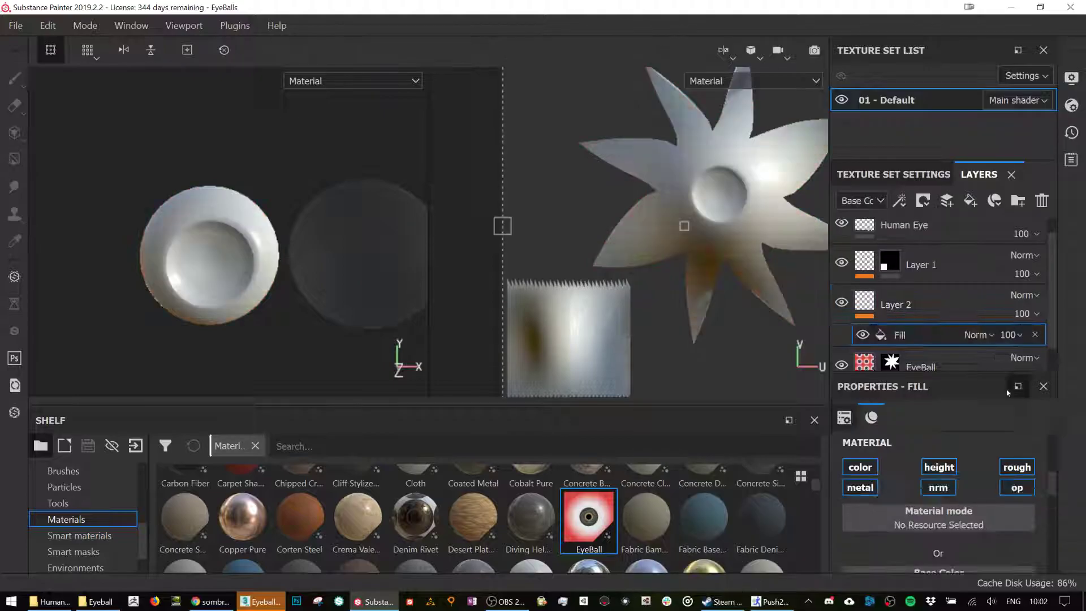
Restrict Layer 2's fill to the roughness channel and set its roughness to 0.2126.
left_click(860, 467)
left_click(860, 487)
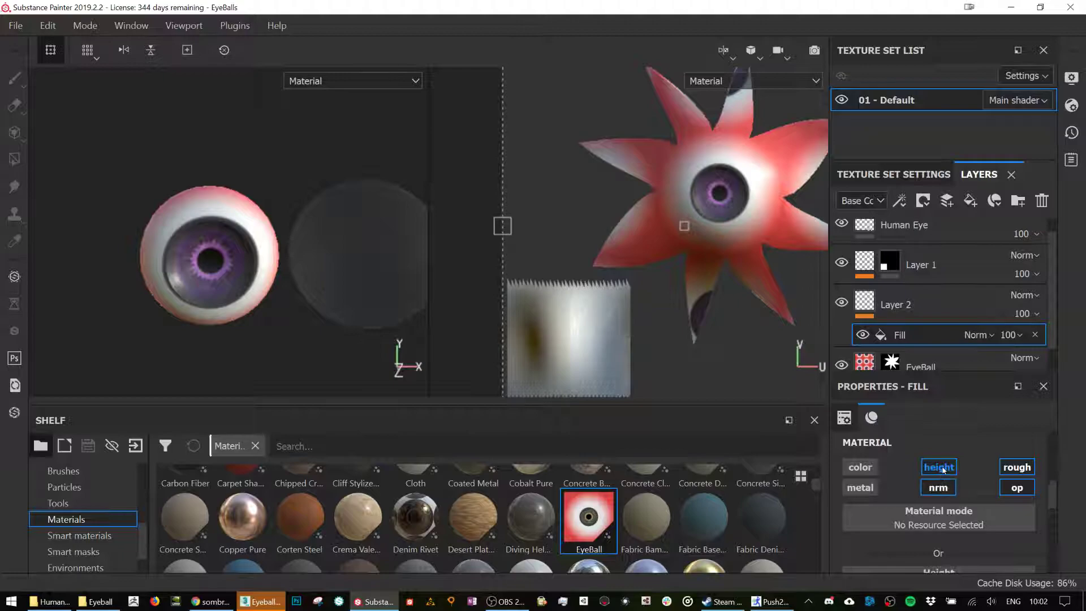
left_click(948, 494)
left_click(1017, 488)
scroll(961, 516, "down", 3)
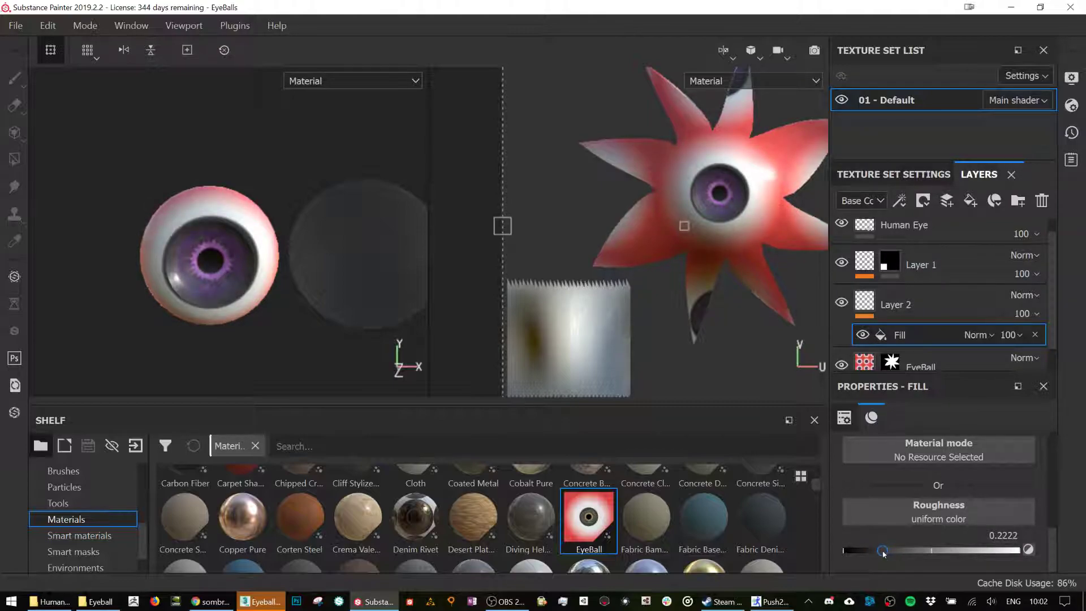
left_click_drag(883, 553, 881, 551)
scroll(226, 261, "up", 5)
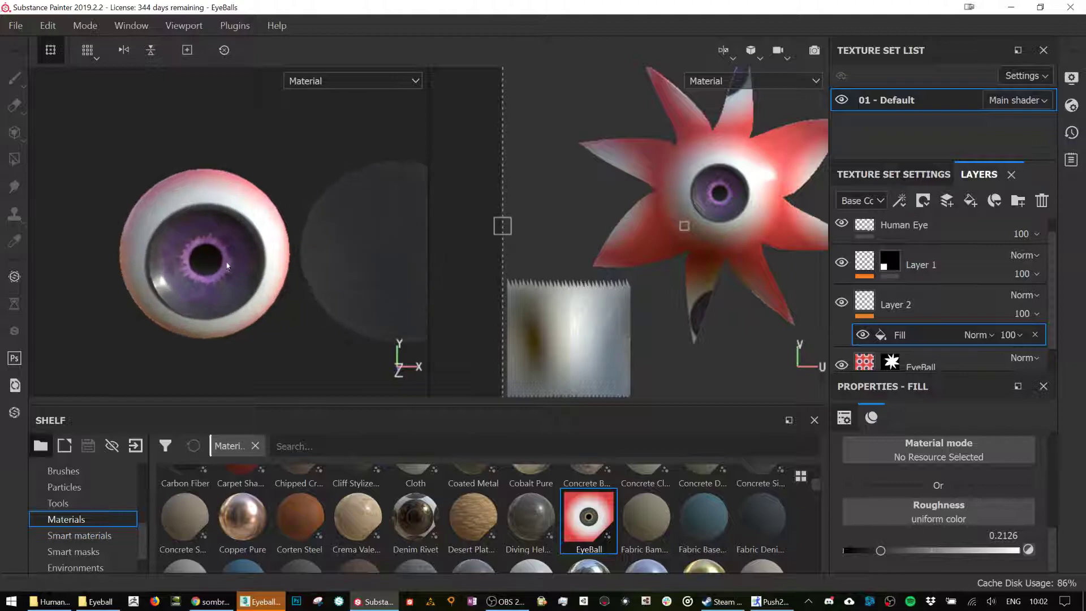
left_click_drag(246, 255, 224, 222, "alt")
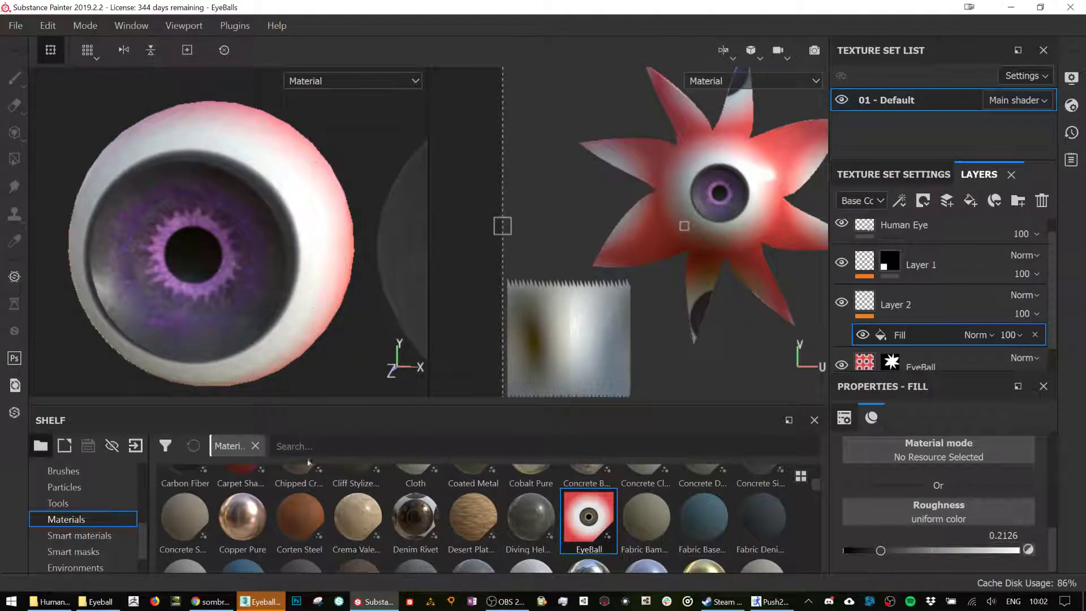
left_click_drag(285, 308, 301, 278, "alt")
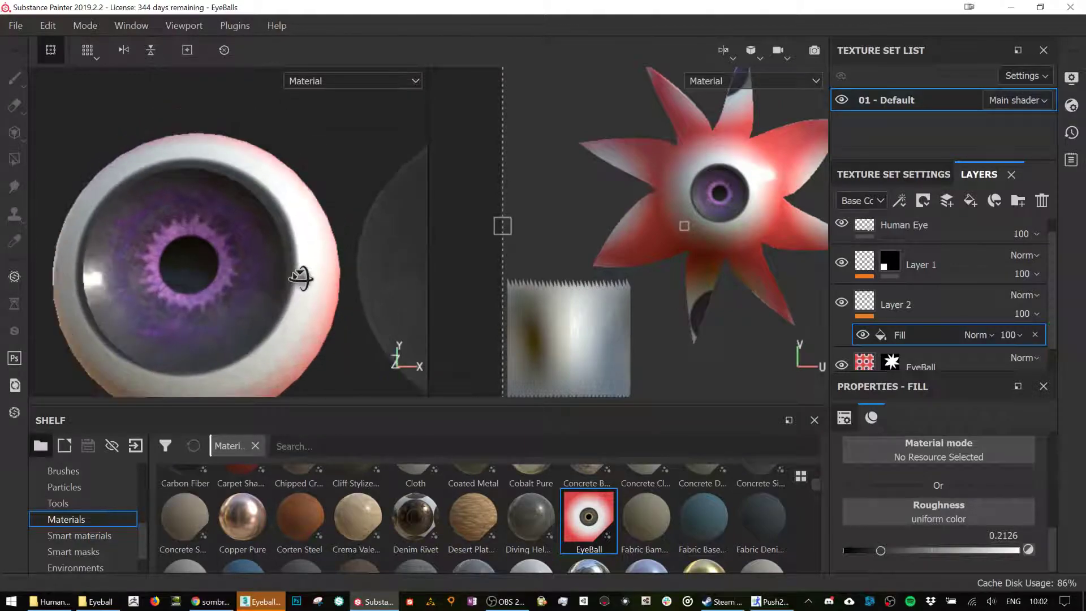
Select the EyeBall layer and review its material's attributes and channels mapping.
scroll(887, 333, "down", 1)
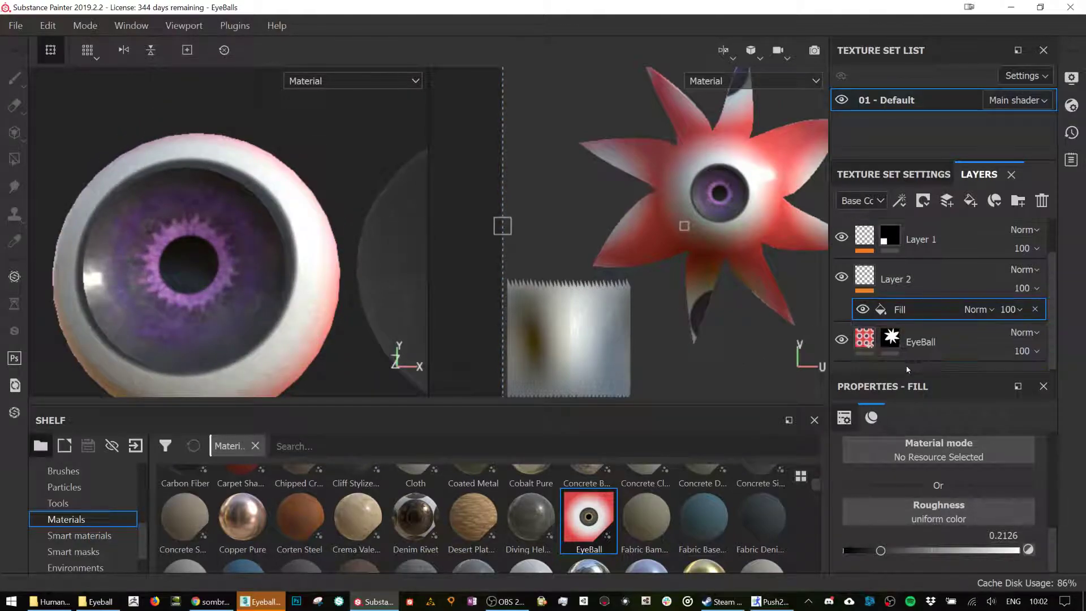
left_click(924, 342)
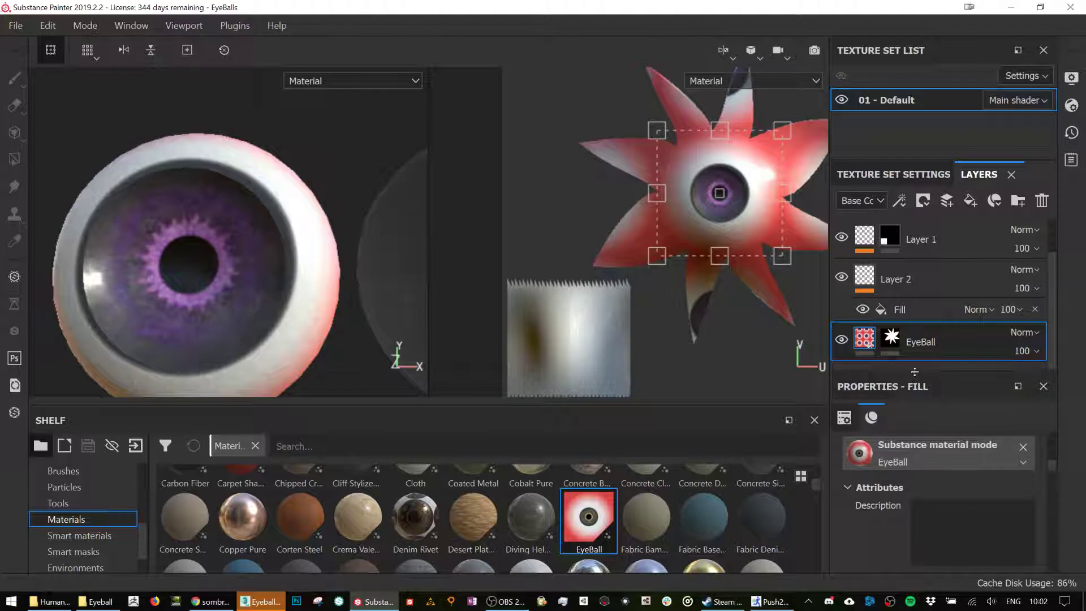
left_click_drag(915, 367, 914, 337)
scroll(905, 468, "down", 5)
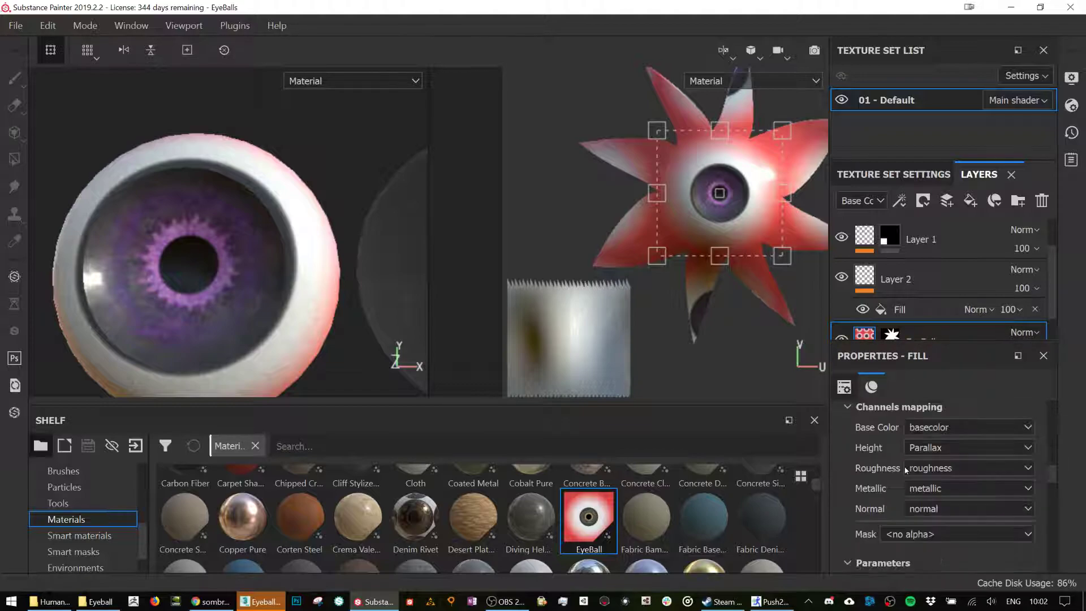
scroll(906, 470, "up", 6)
scroll(906, 469, "down", 5)
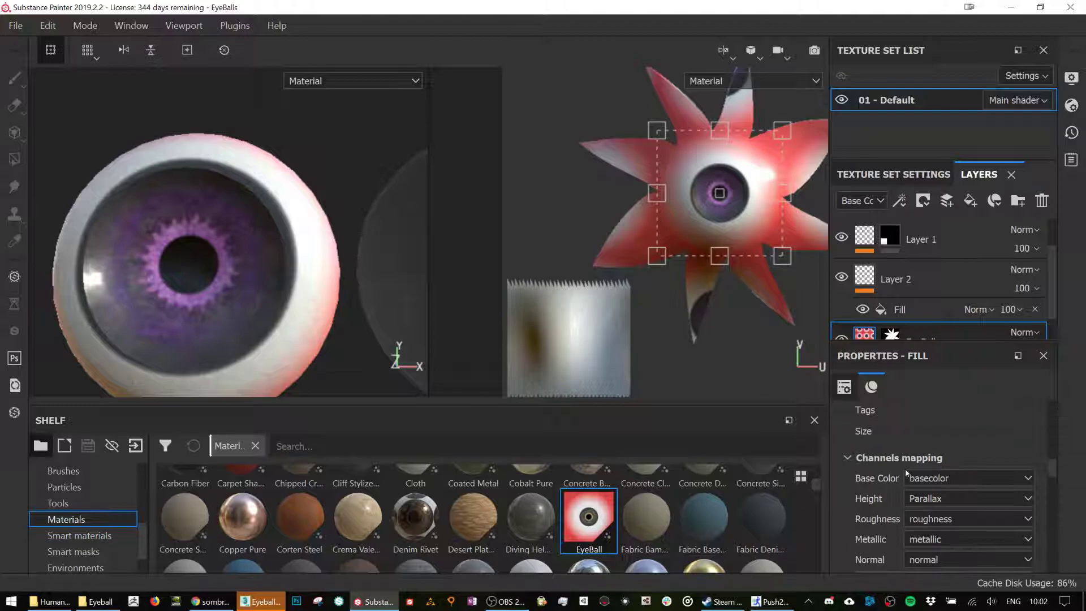
Switch to Chrome and search Google Images for "eyeball texture".
left_click(210, 601)
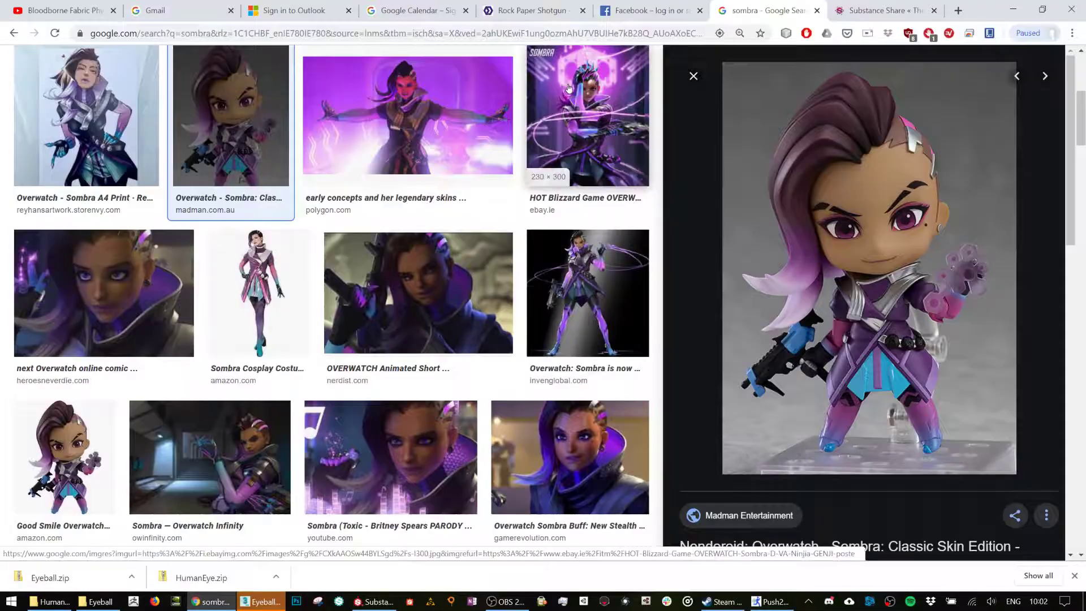
left_click(585, 35)
type("eyebal")
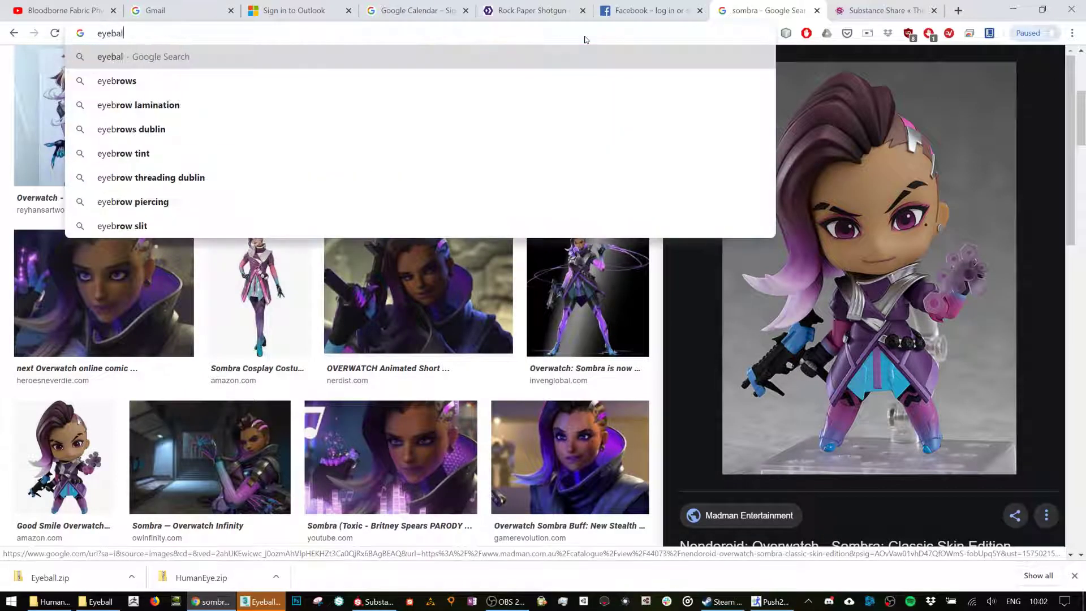
type("l texture")
key("Return")
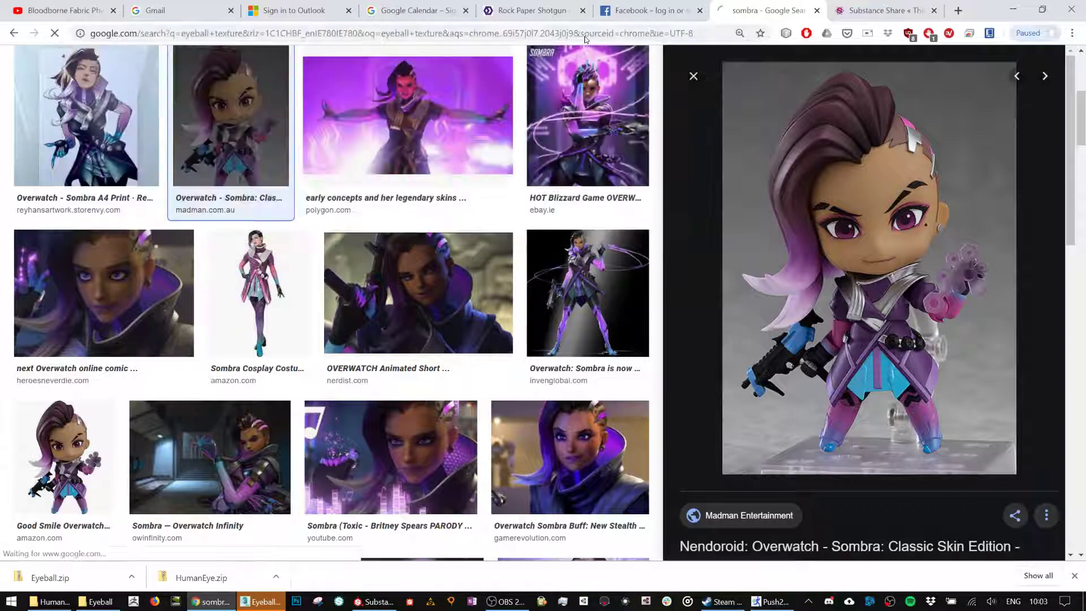
left_click(188, 114)
Find the blue Alamy eye texture in the image results, copy its preview image and launch Photoshop.
scroll(537, 306, "down", 7)
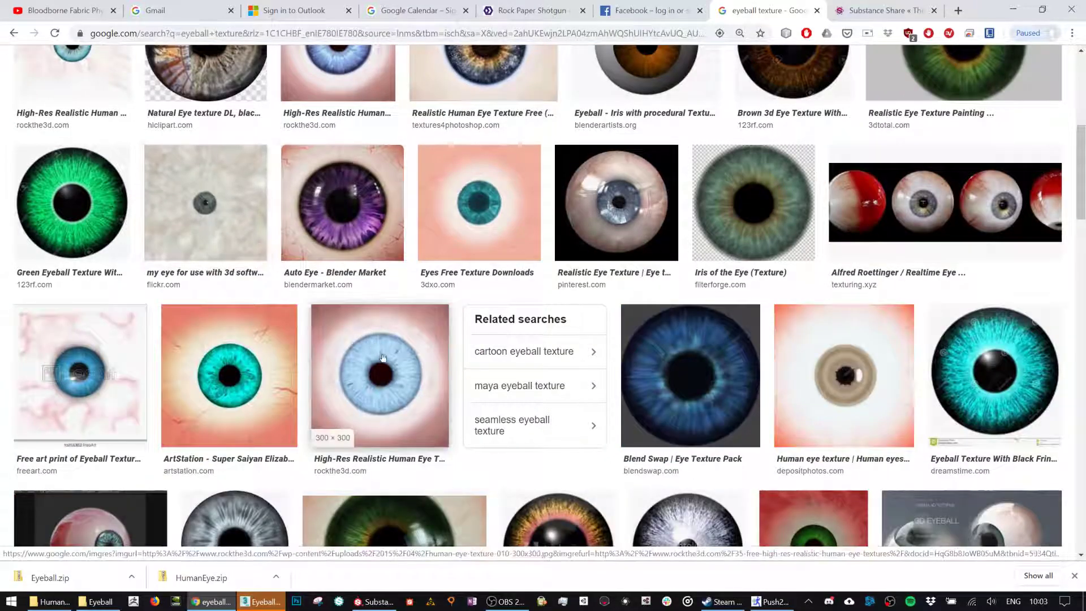
scroll(383, 385, "down", 3)
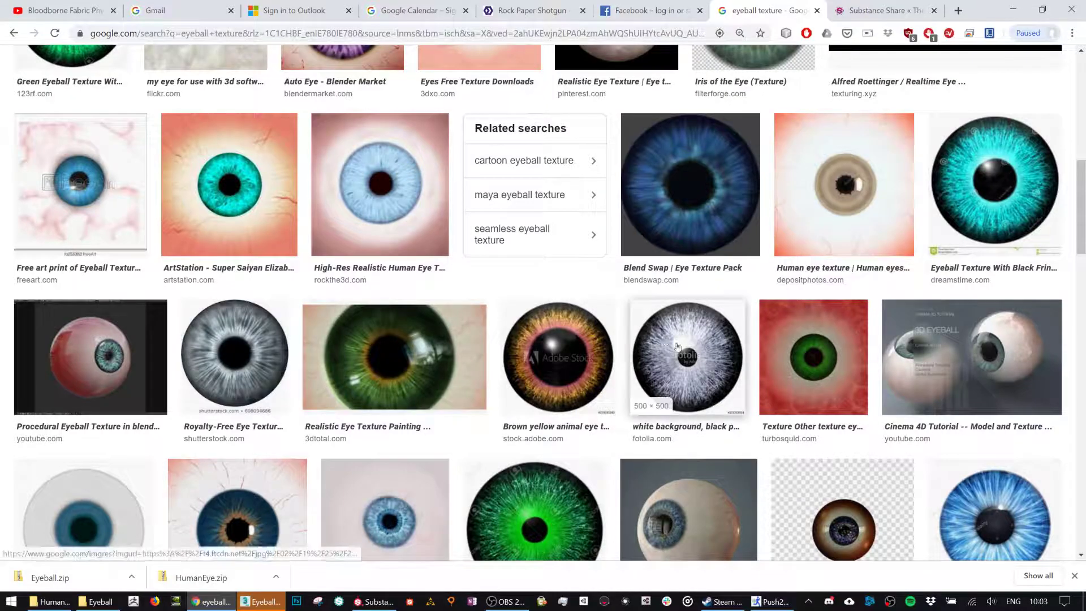
scroll(739, 275, "down", 4)
left_click(997, 290)
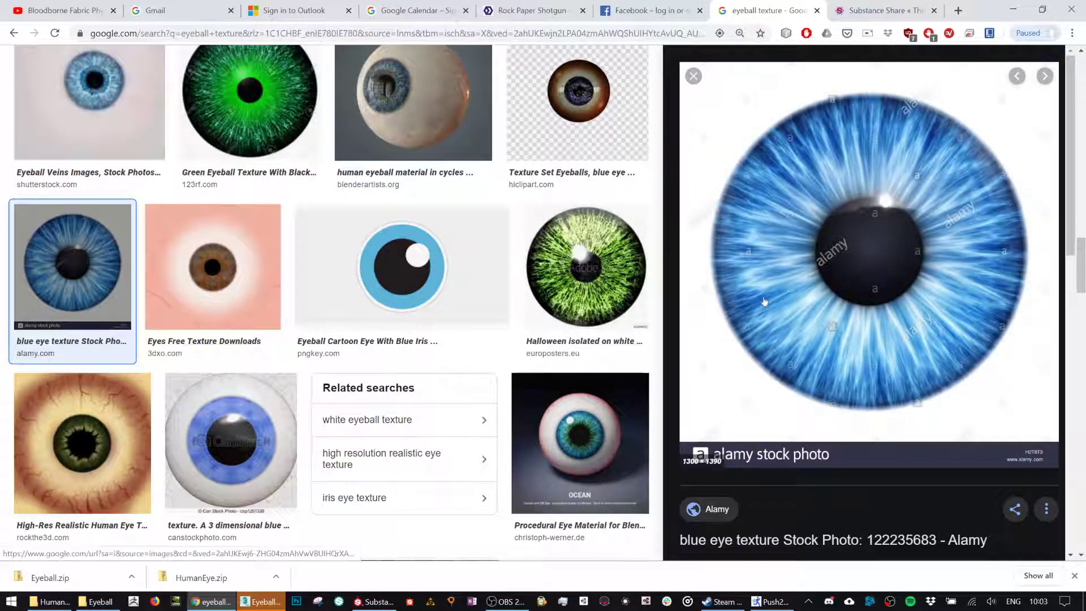
right_click(828, 249)
left_click(855, 378)
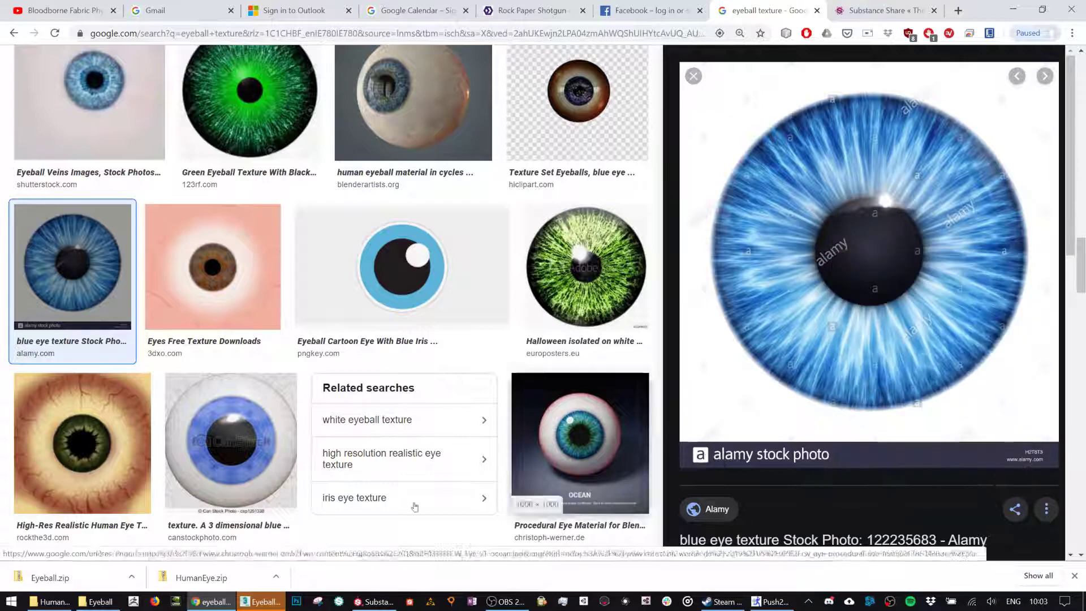
left_click(303, 607)
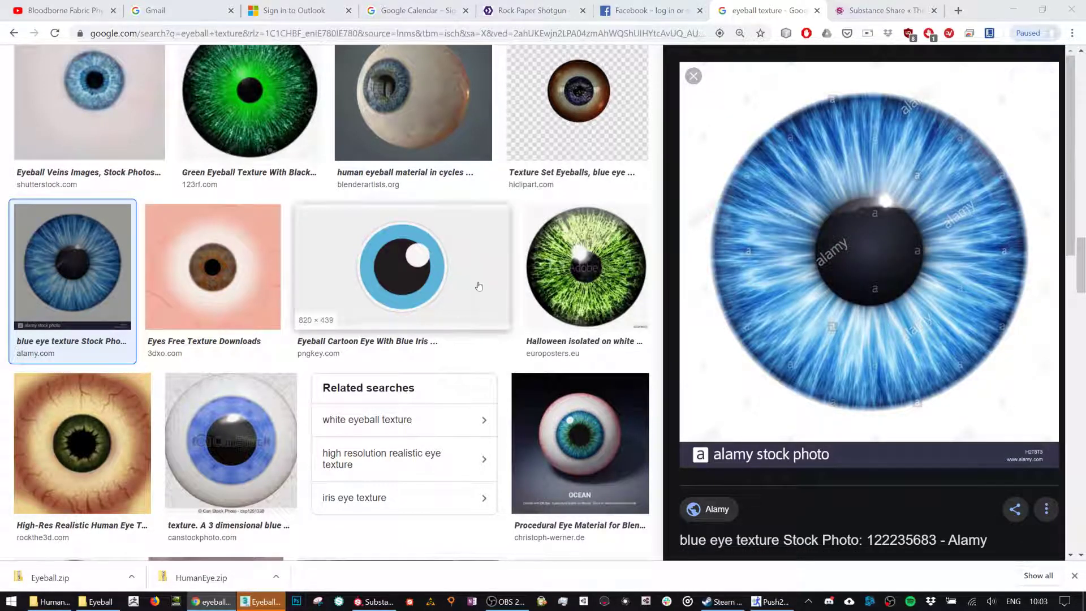
Browse the results for another eye texture and open the RockThe3D page "35+ Free High-Res Realistic Human Eye Textures".
left_click(65, 282)
scroll(803, 396, "down", 2)
scroll(905, 329, "up", 3)
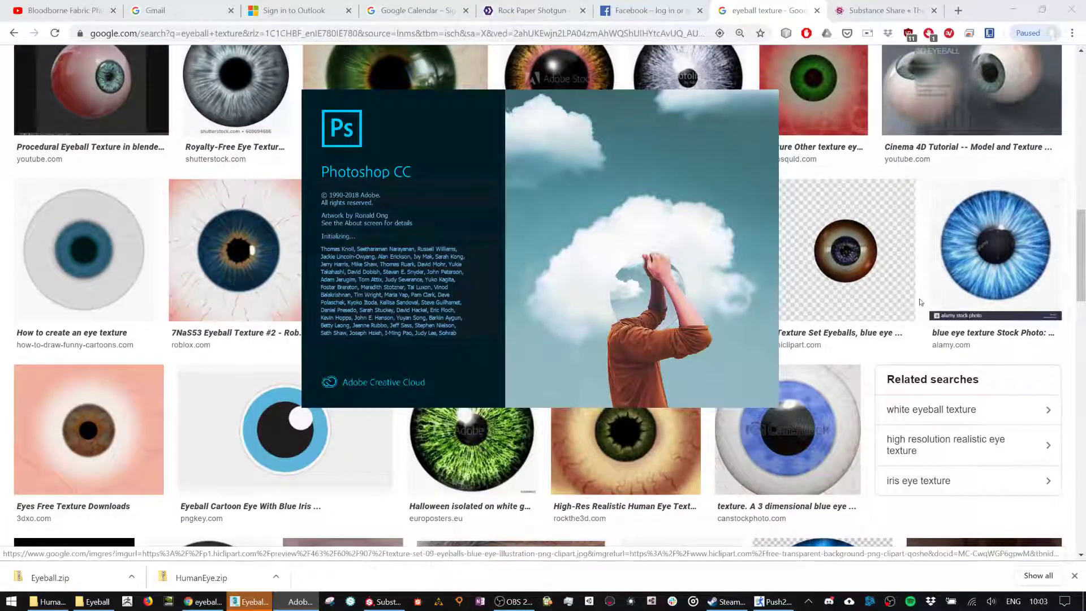
scroll(920, 298, "up", 4)
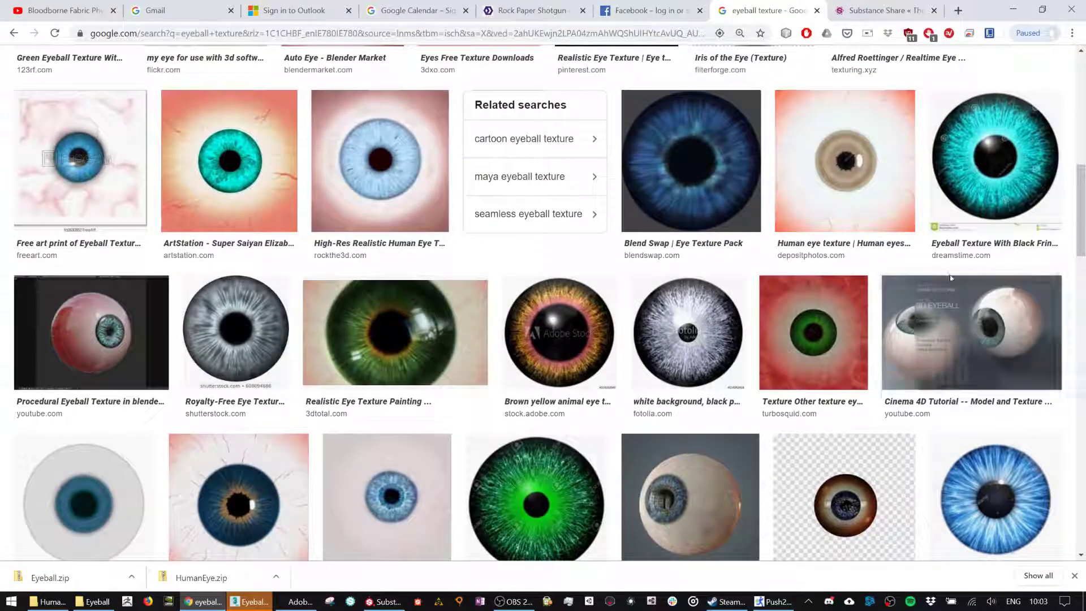
scroll(803, 312, "up", 2)
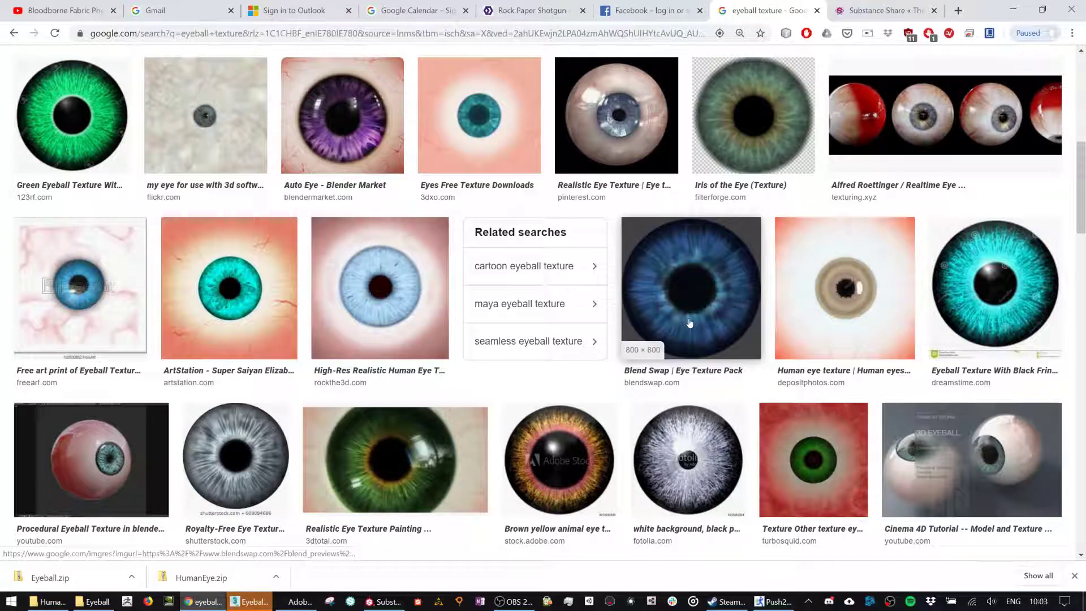
left_click(396, 312)
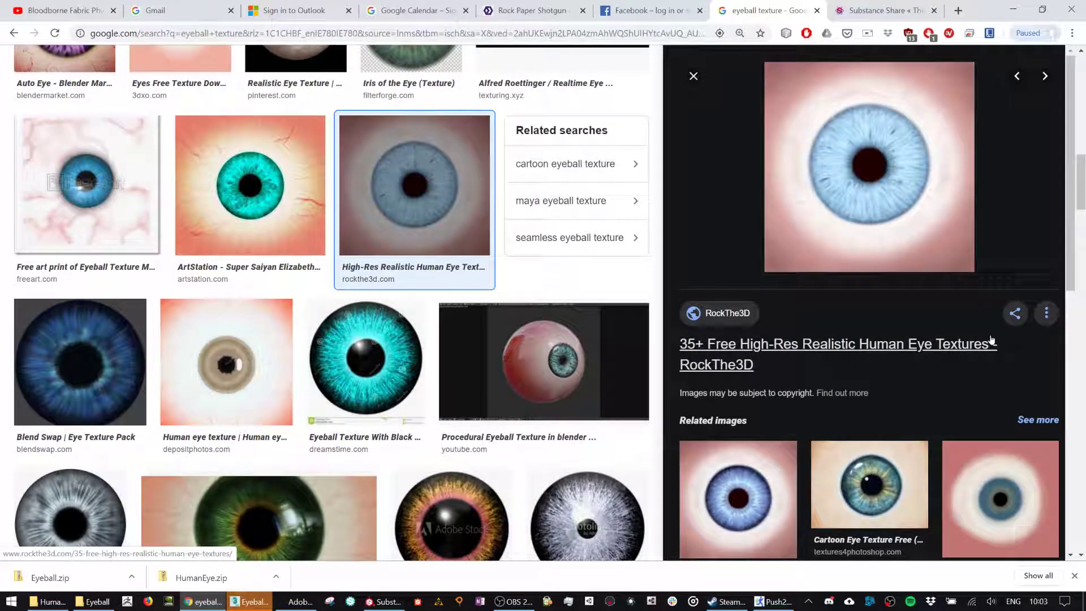
left_click(990, 343)
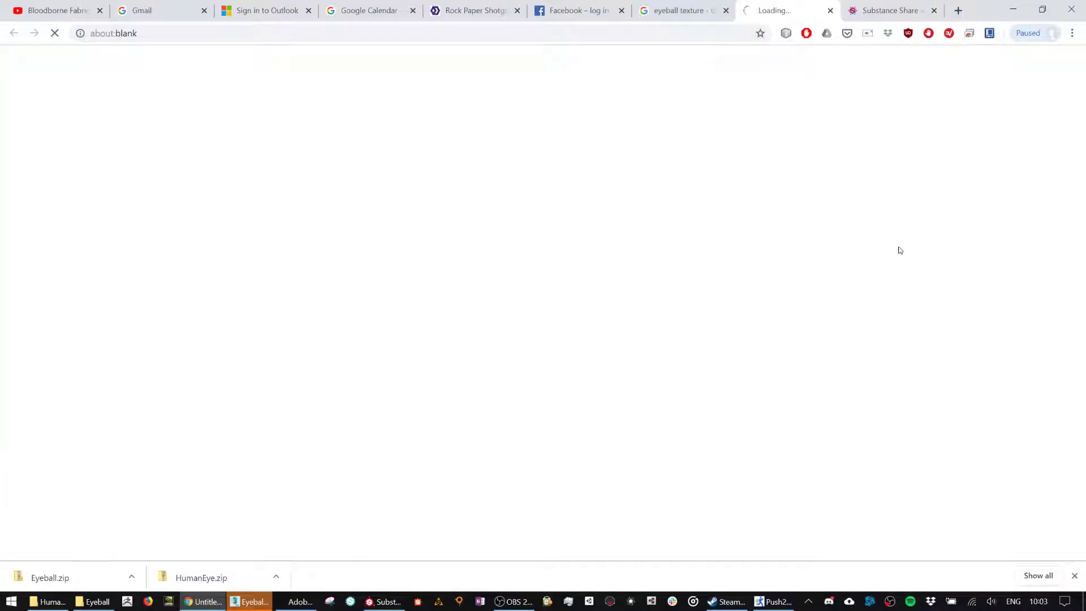
left_click(698, 5)
left_click(298, 601)
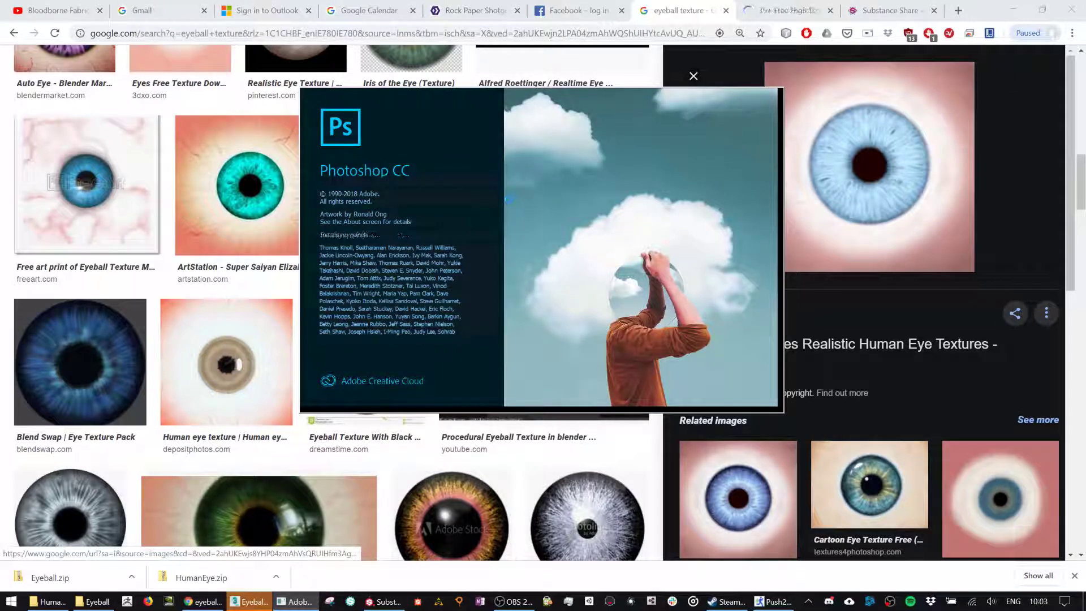
left_click(781, 11)
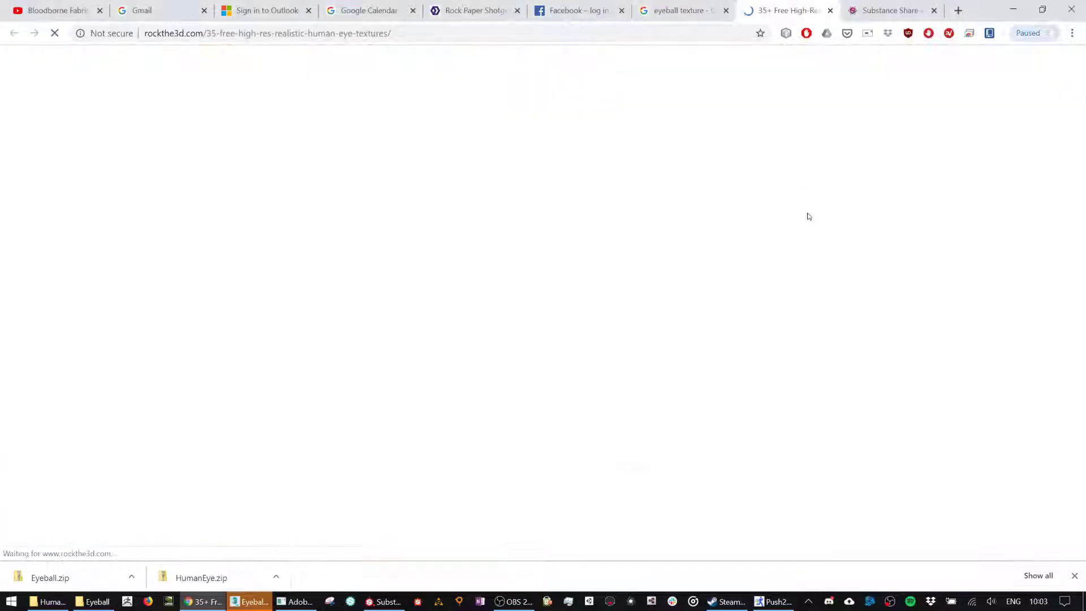
Look through the page's eye textures and check the download source of the "highly versatile eye texture" on DeviantArt.
scroll(809, 217, "down", 7)
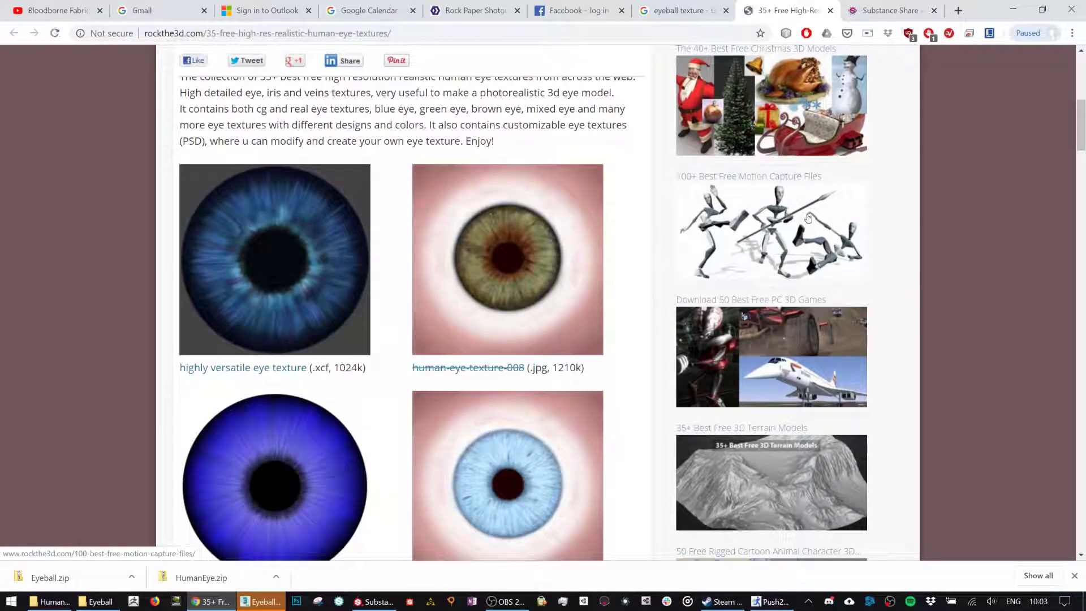
scroll(809, 218, "down", 1)
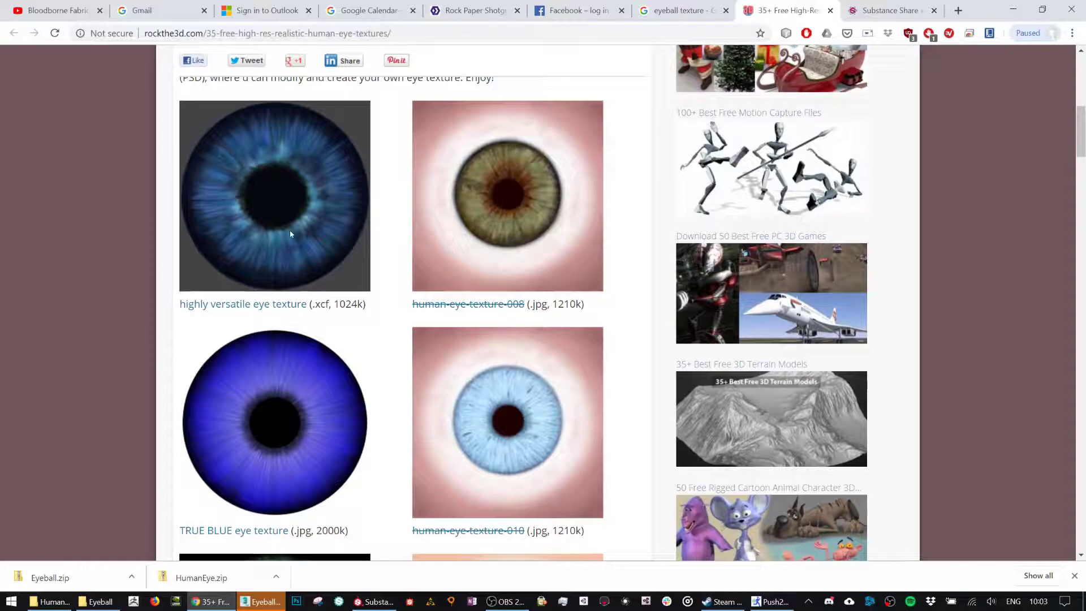
middle_click(253, 304)
scroll(537, 297, "down", 8)
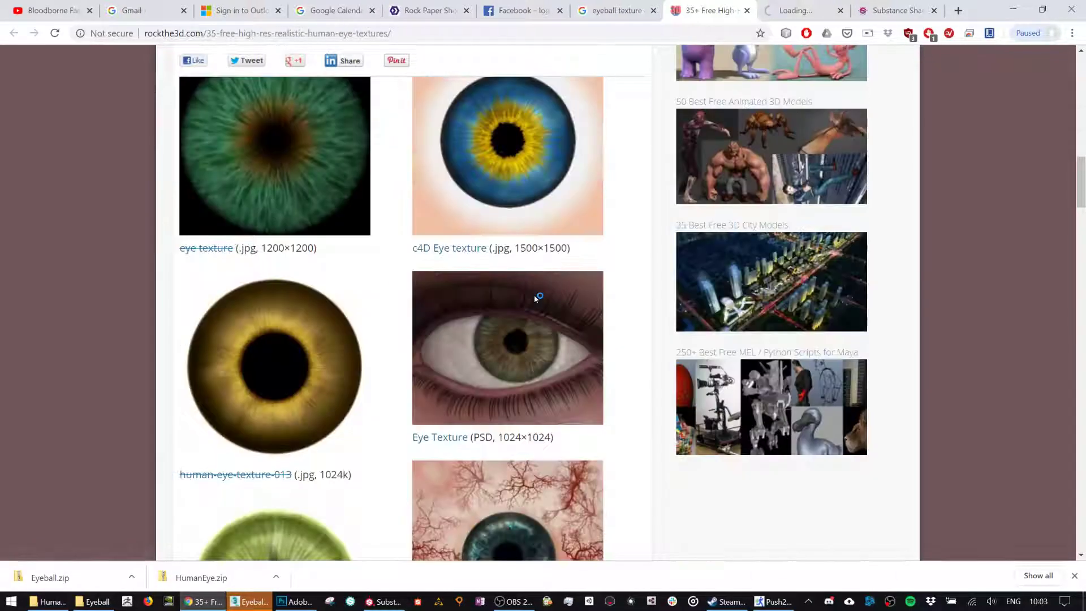
scroll(539, 296, "up", 8)
left_click(790, 7)
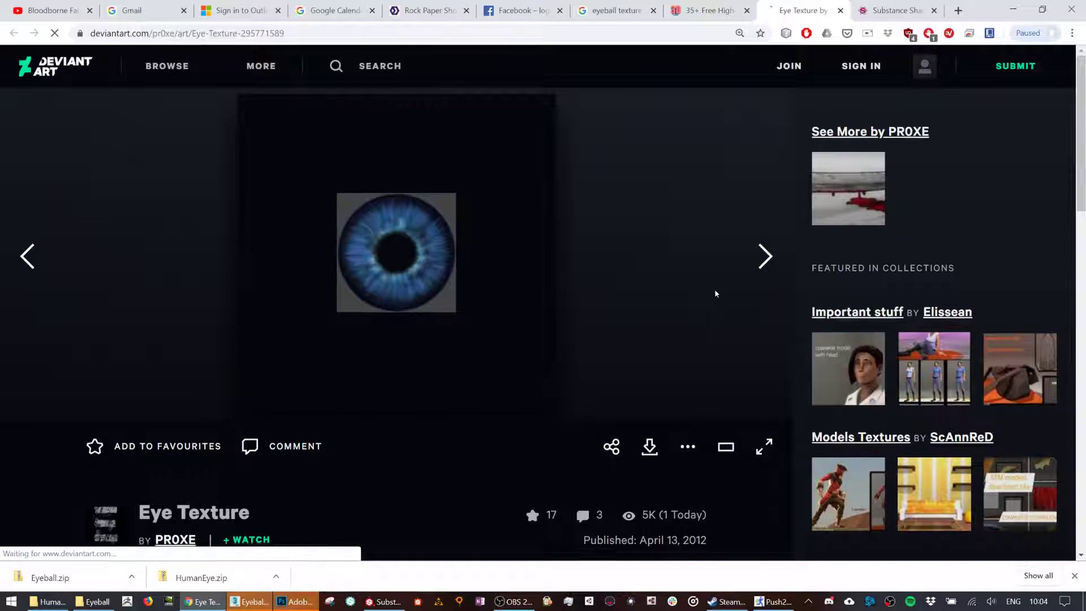
scroll(716, 293, "down", 5)
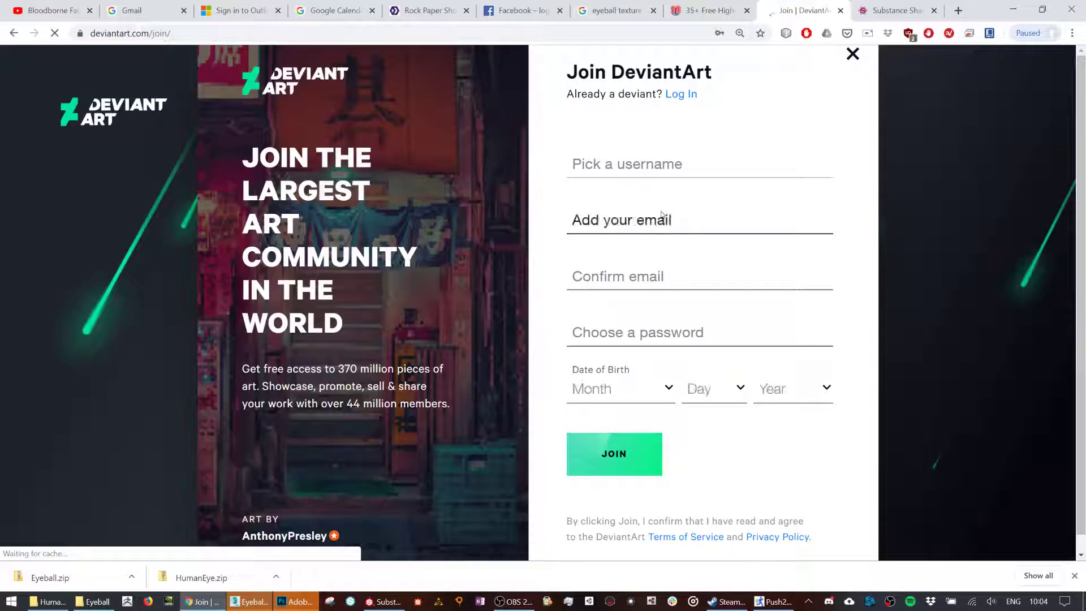
left_click(701, 10)
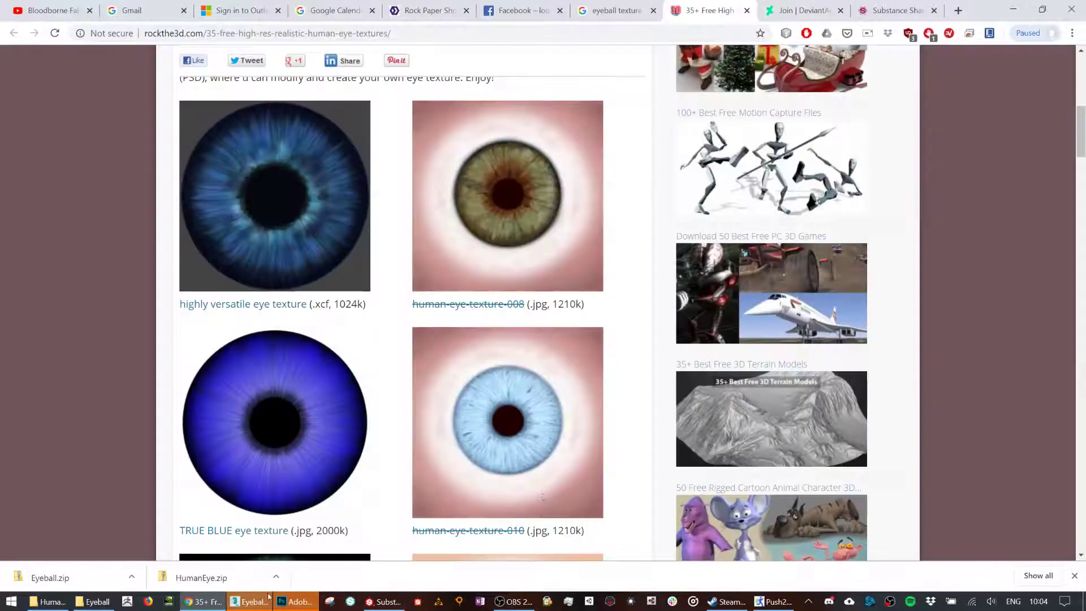
Switch to Photoshop, create a 1300 x 1390 pixel document and paste the copied blue iris image into it.
left_click(294, 601)
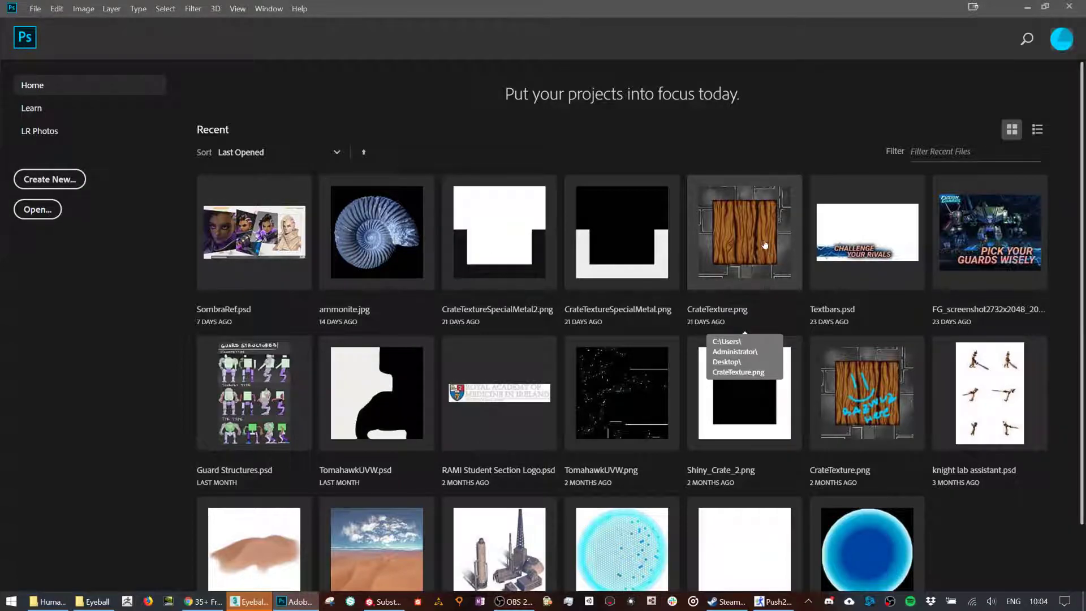
key("ctrl+n")
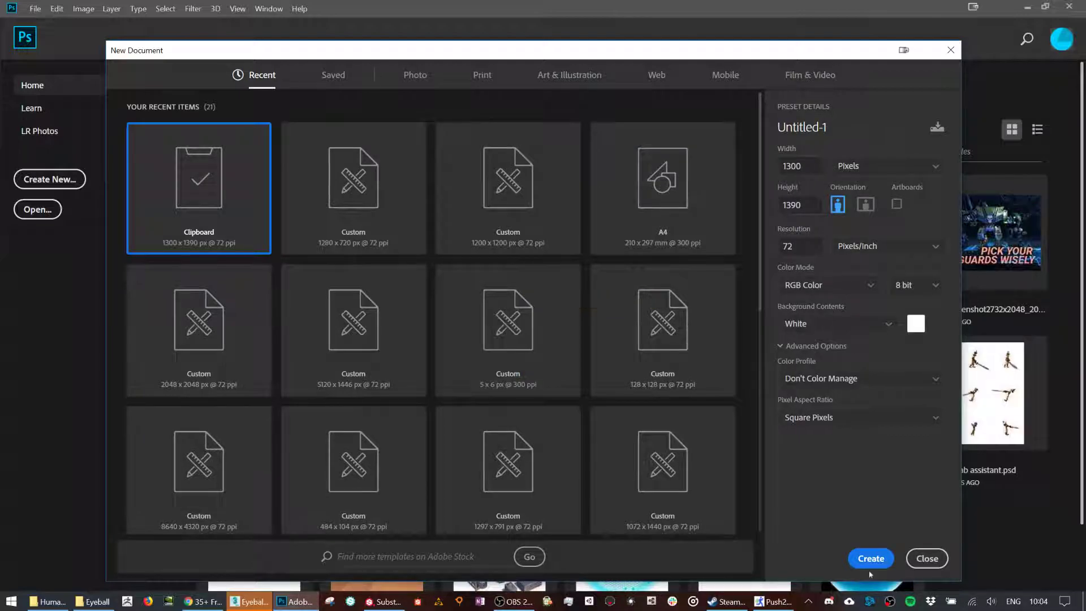
left_click(871, 559)
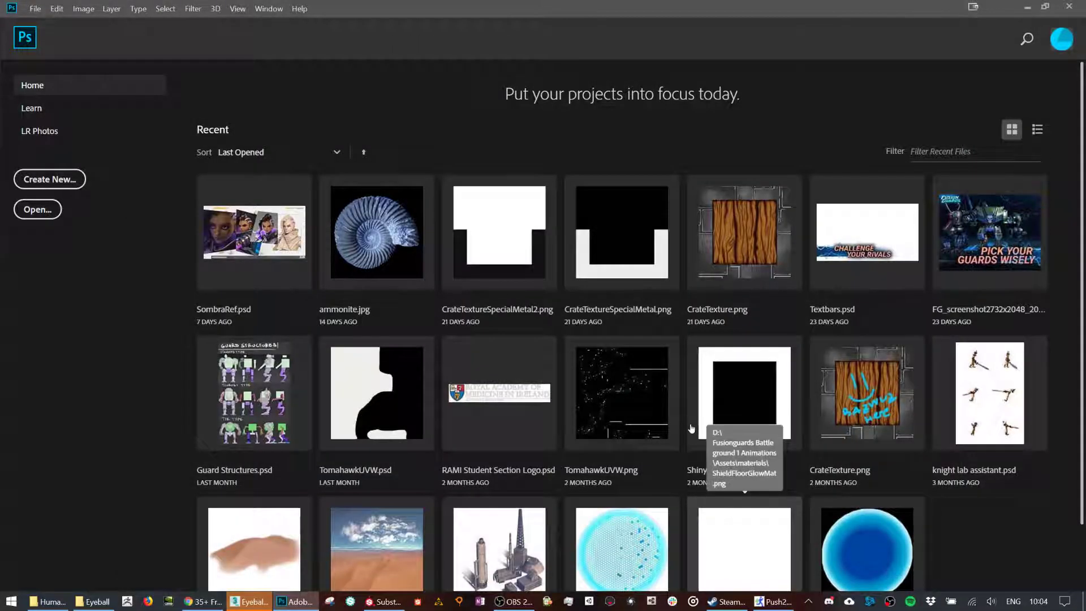
key("ctrl+v")
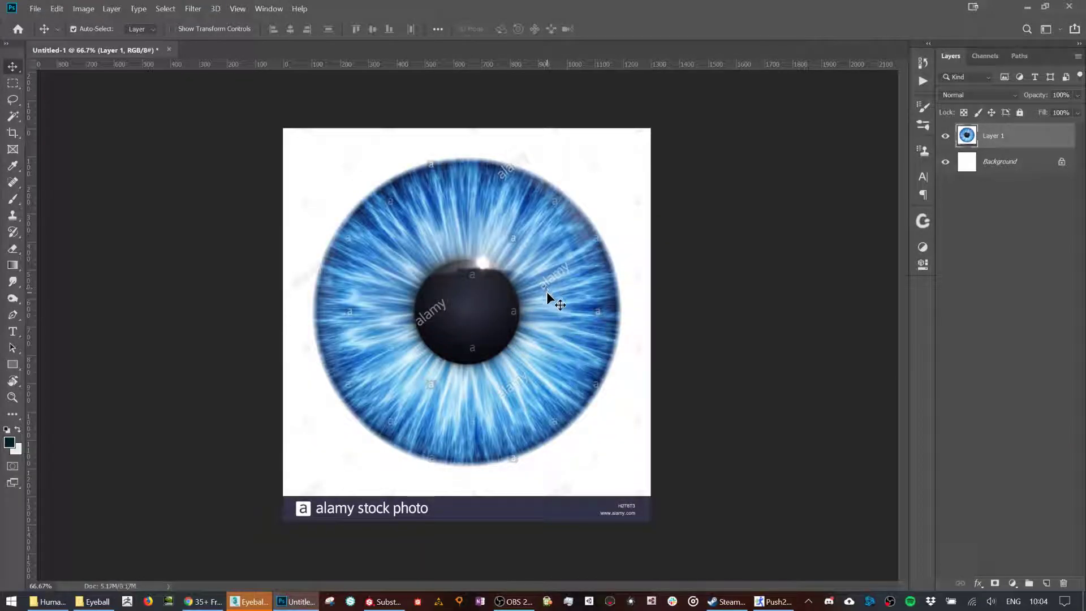
Draw an elliptical selection around the blue iris and invert it to select the surrounding area.
key("m")
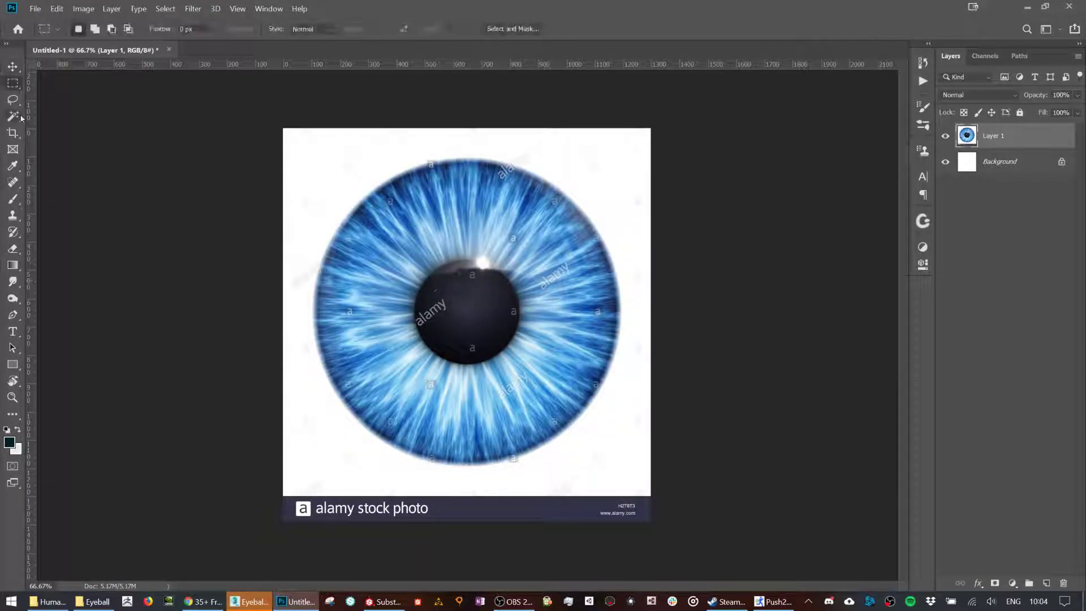
right_click(15, 85)
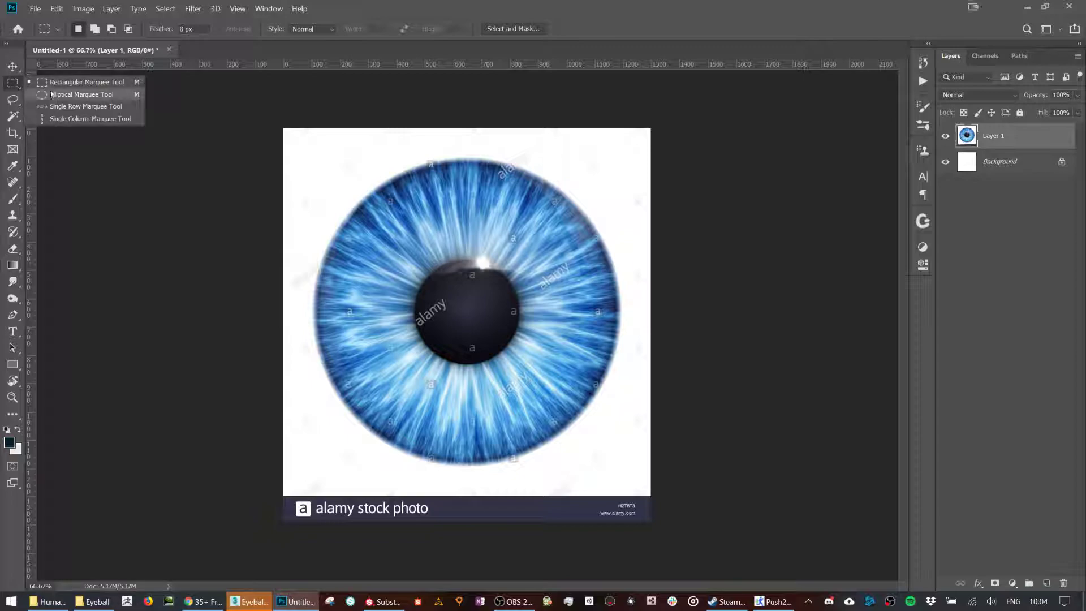
left_click(57, 95)
left_click_drag(477, 308, 325, 102, "alt")
left_click_drag(589, 340, 576, 342)
key("ctrl+shift+i")
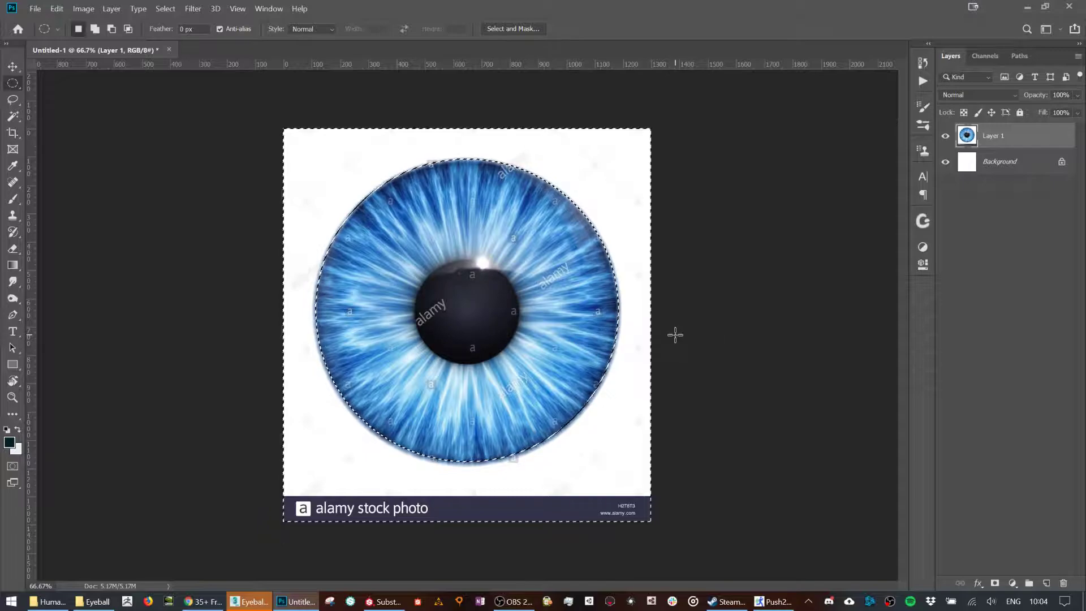
Set the foreground colour to black (000000), fill the area around the iris with it and deselect.
left_click(11, 446)
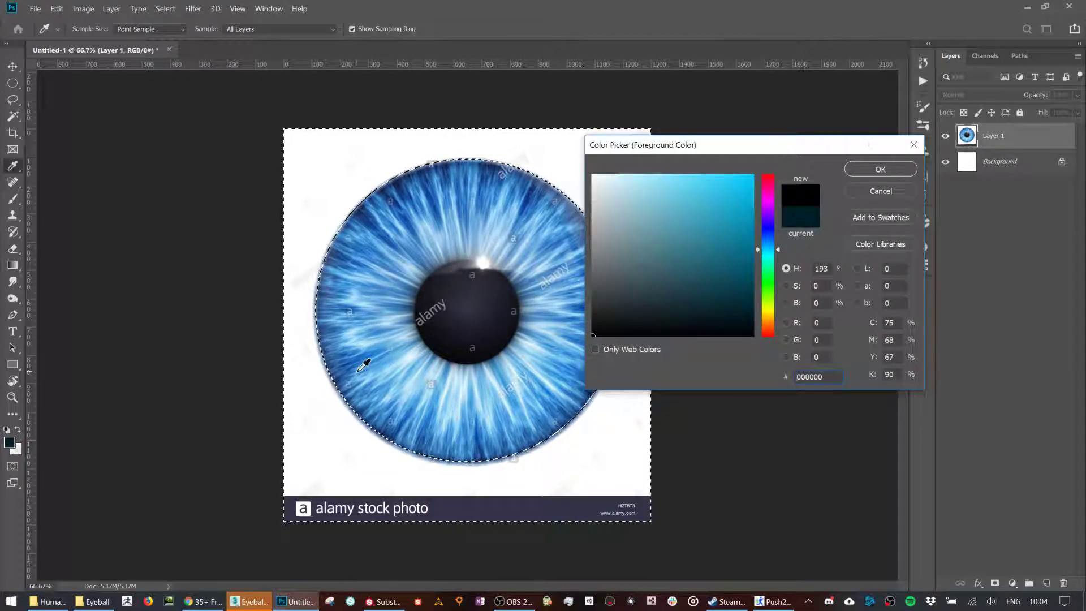
key("Escape")
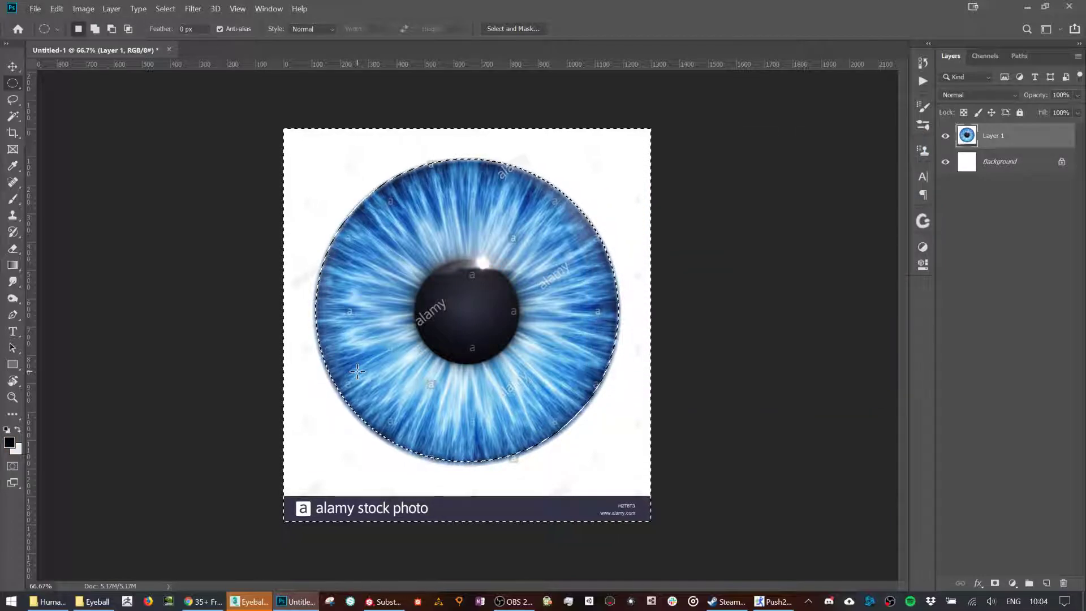
key("alt+BackSpace")
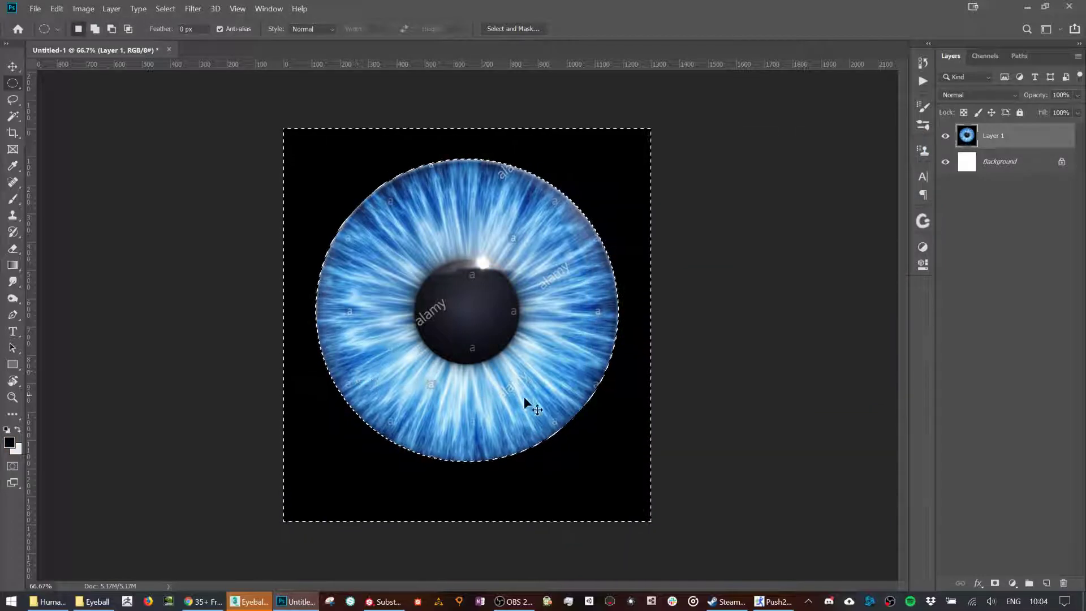
key("ctrl+BackSpace")
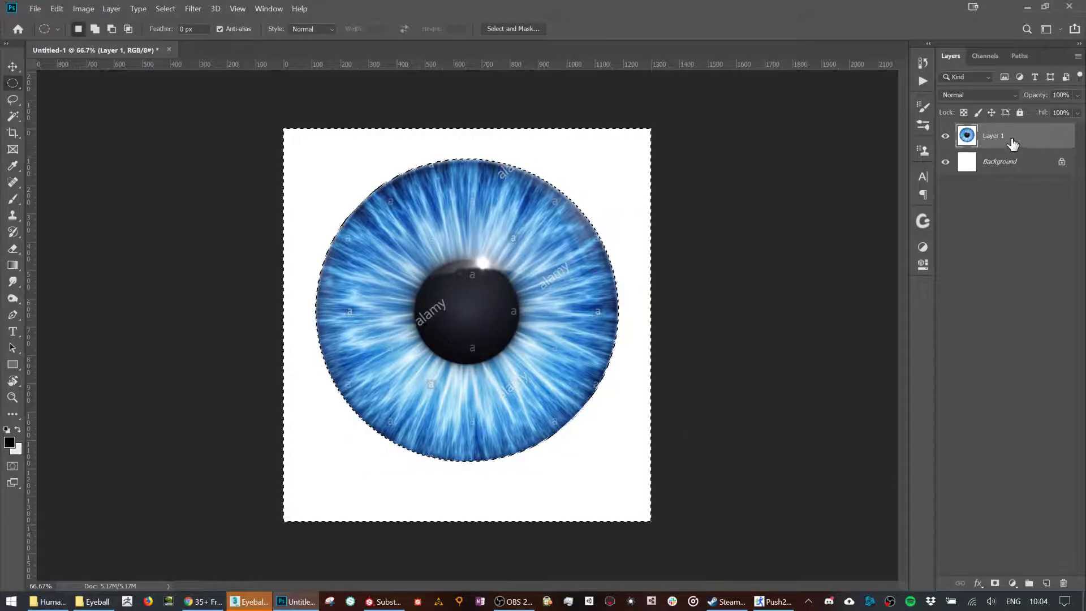
key("alt+BackSpace")
key("ctrl+d")
key("ctrl+u")
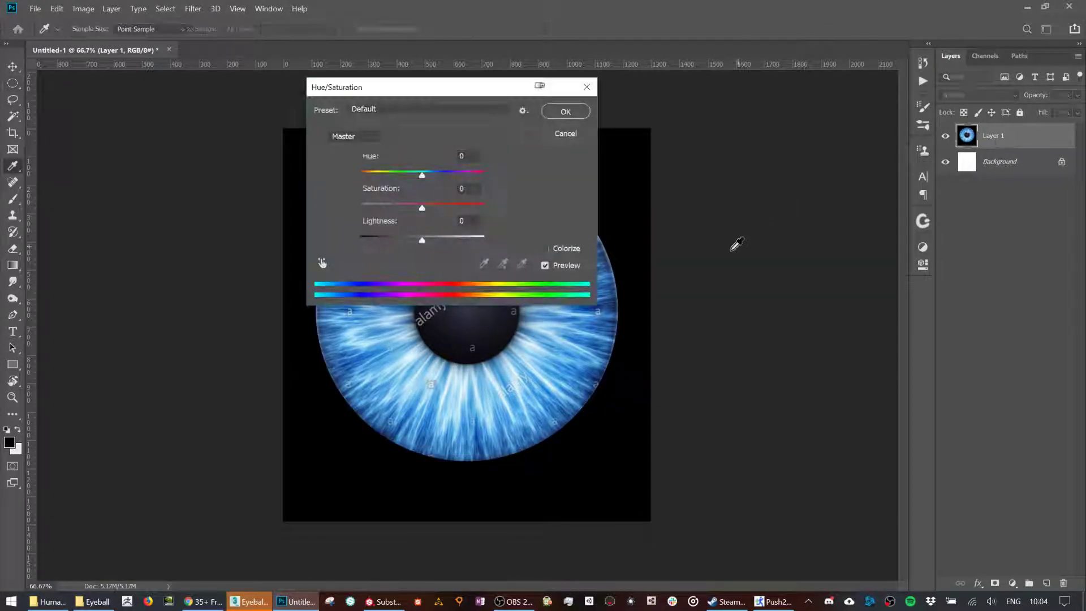
left_click(566, 134)
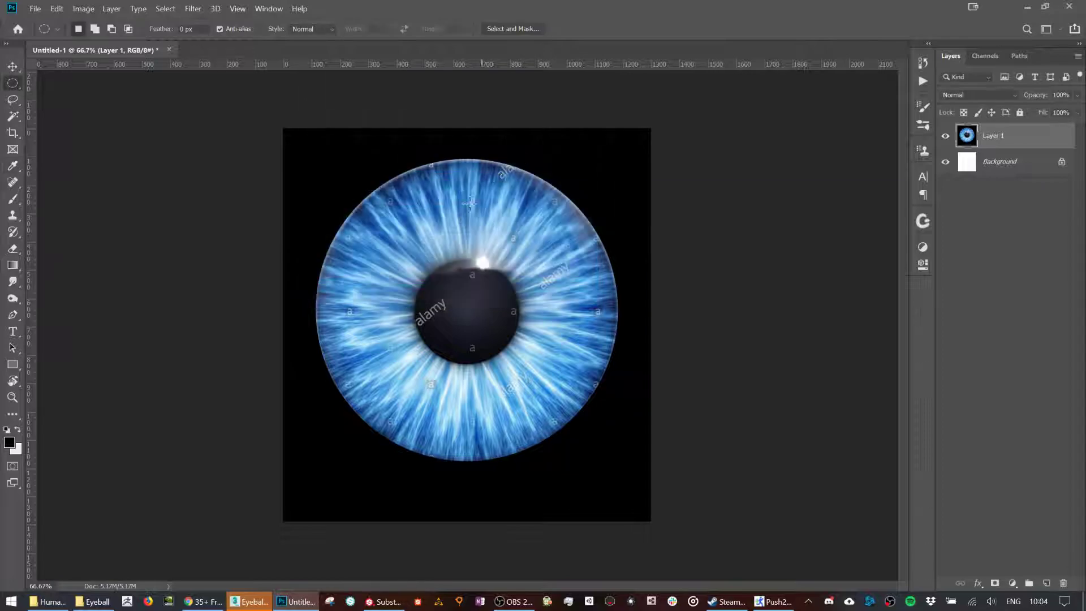
Select the iris with a circular selection fitted to its outer edge and try inverting its colours.
mouse_move(413, 234)
left_mouse_down("alt+shift")
mouse_move(311, 99)
mouse_move(321, 114)
left_mouse_up("alt+shift")
left_click_drag(518, 297, 518, 280)
key("ctrl+i")
key("ctrl+z")
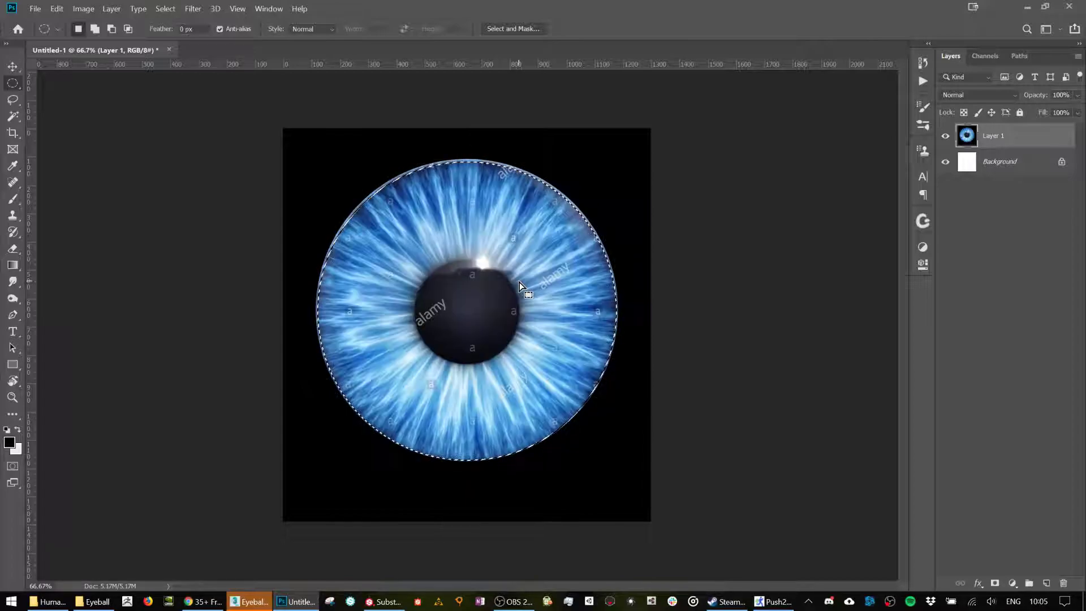
Deselect the iris, then adjust Layer 1 with Hue/Saturation to hue -15, saturation -100 and lightness +7.
key("ctrl+shift+i")
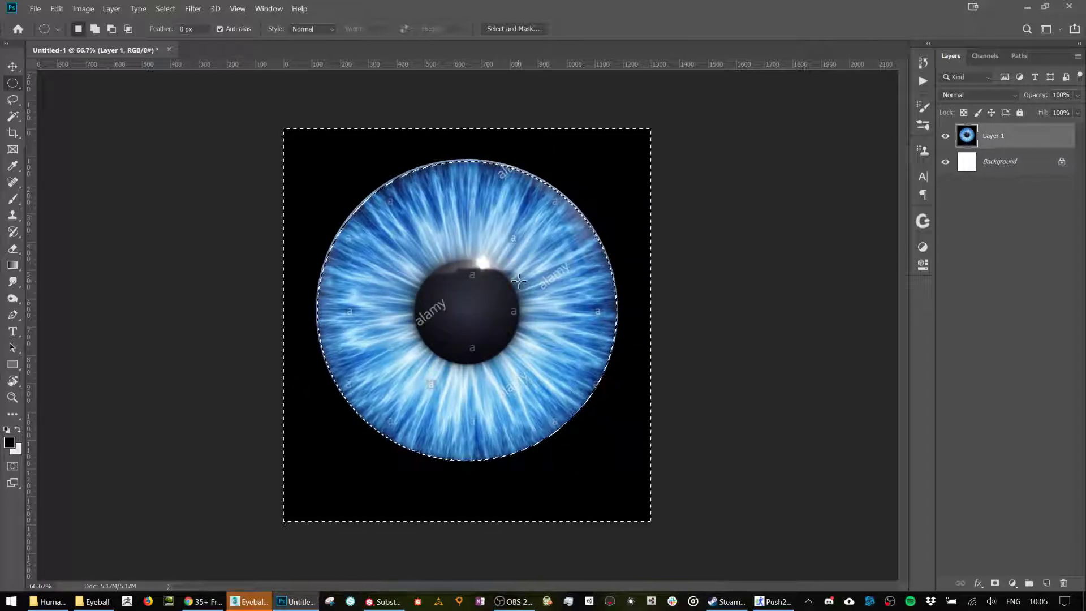
key("ctrl+d")
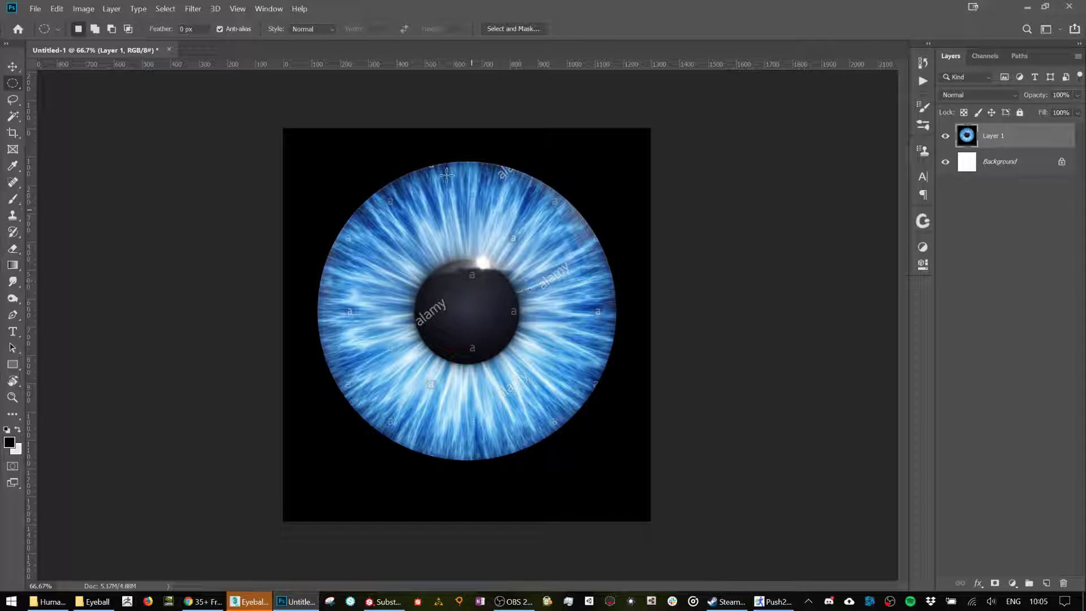
left_click(84, 9)
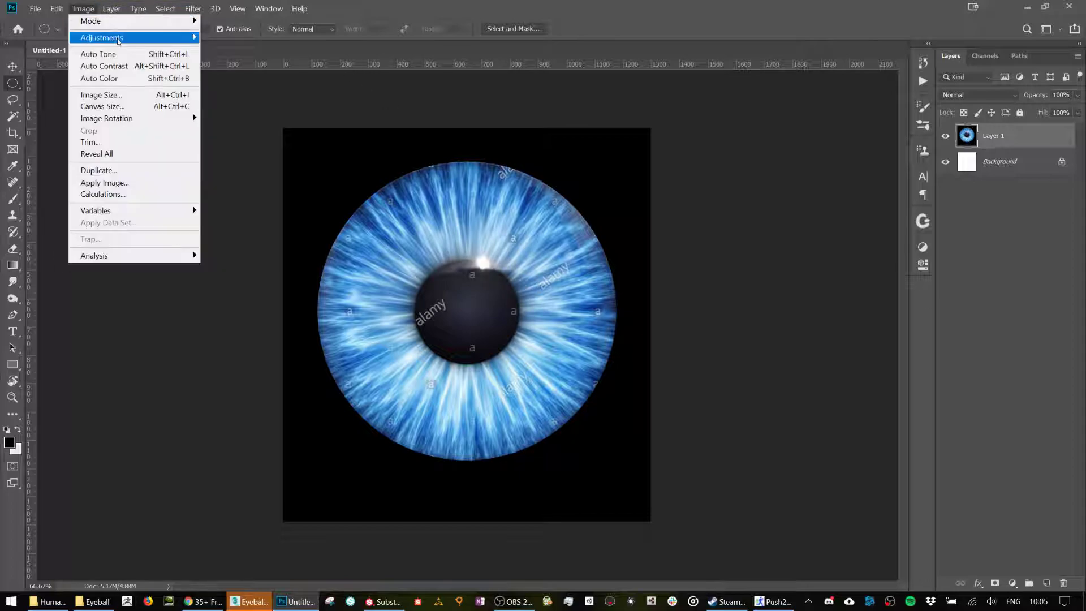
mouse_move(113, 37)
left_click(237, 101)
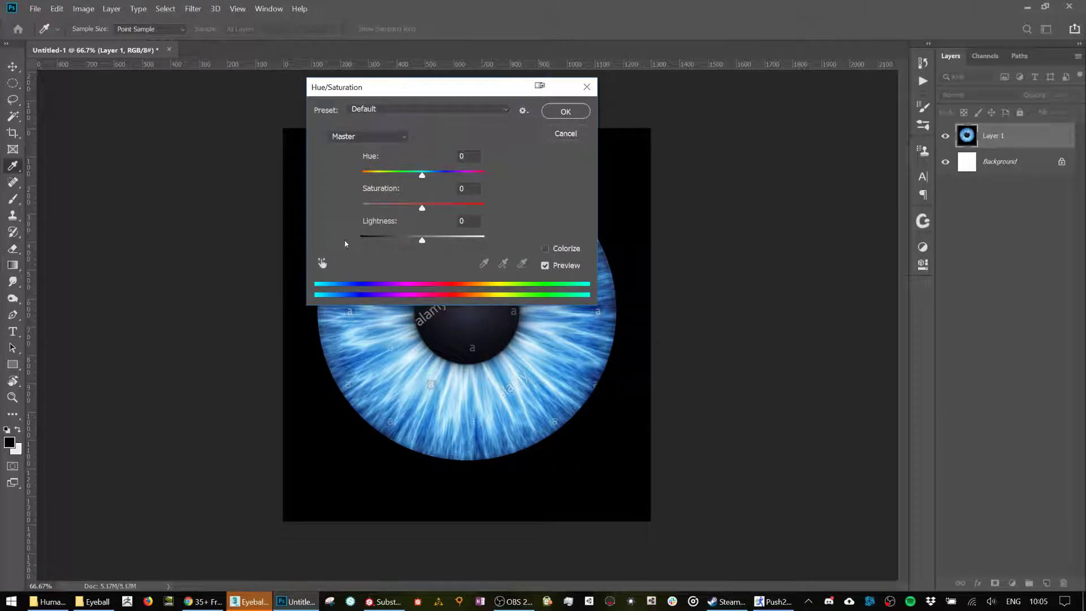
left_click_drag(421, 209, 360, 209)
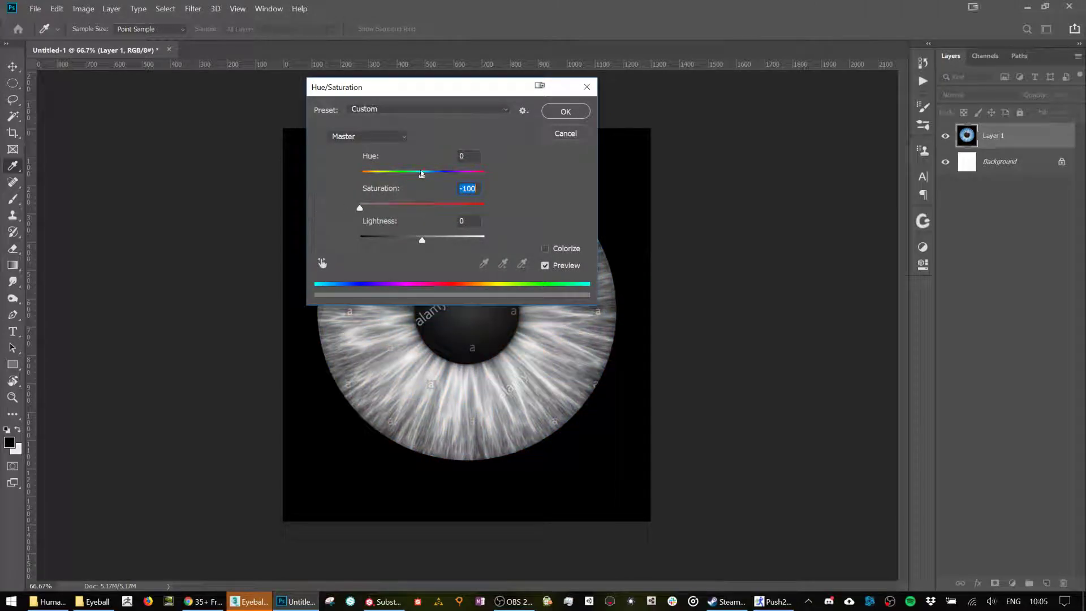
mouse_move(423, 176)
left_mouse_down()
mouse_move(451, 178)
mouse_move(413, 177)
left_mouse_up()
left_click_drag(424, 240, 429, 240)
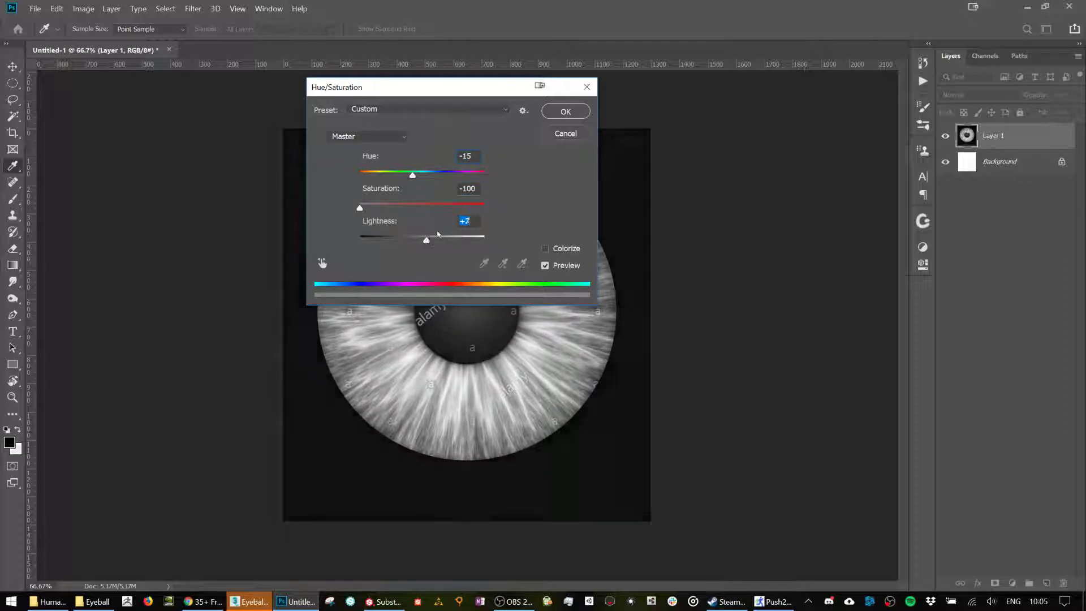
left_click(553, 113)
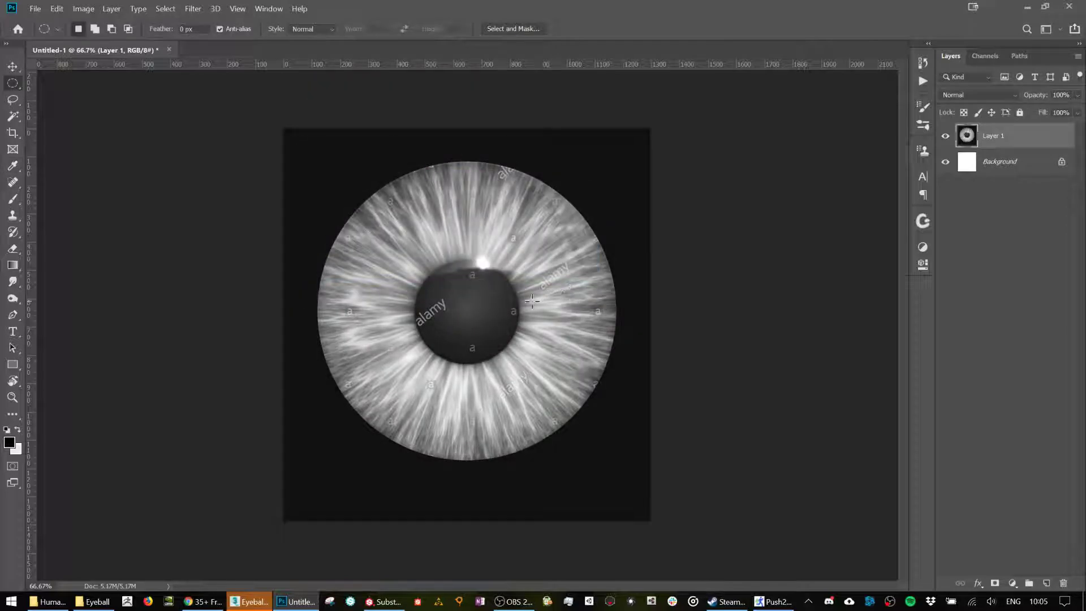
Select the pupil with an elliptical selection, fill it with black and deselect.
mouse_move(469, 308)
left_mouse_down("alt")
mouse_move(450, 265)
mouse_move(420, 258)
mouse_move(487, 310)
mouse_move(409, 258)
left_mouse_up("alt")
key("ctrl+d")
key("ctrl+d")
key("alt+BackSpace")
key("ctrl+z")
key("alt+BackSpace")
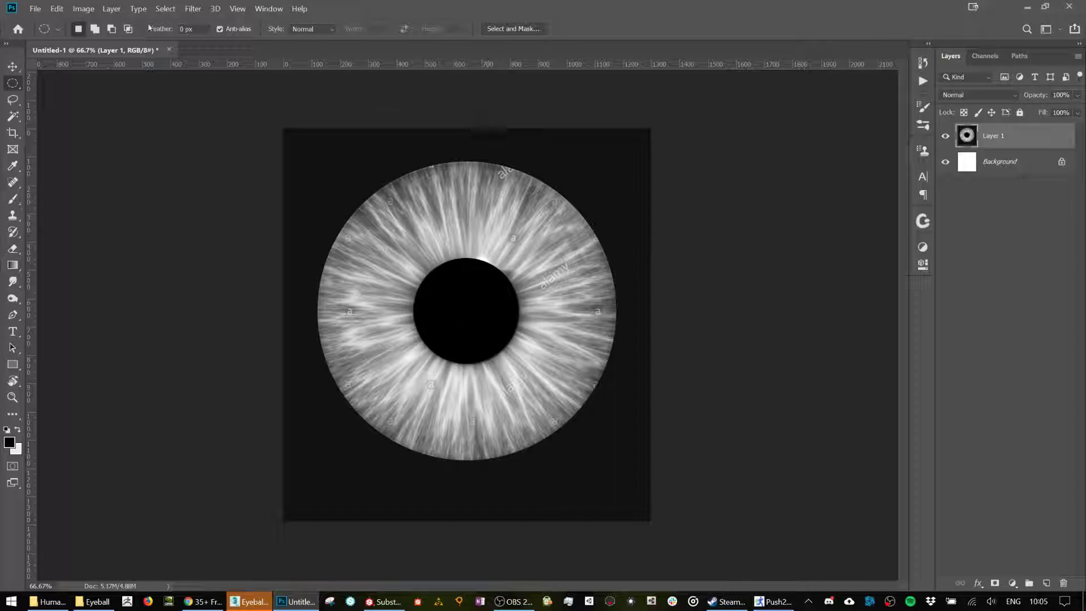
Raise the contrast of the greyscale iris image close to the maximum with Brightness/Contrast.
left_click(83, 9)
mouse_move(96, 34)
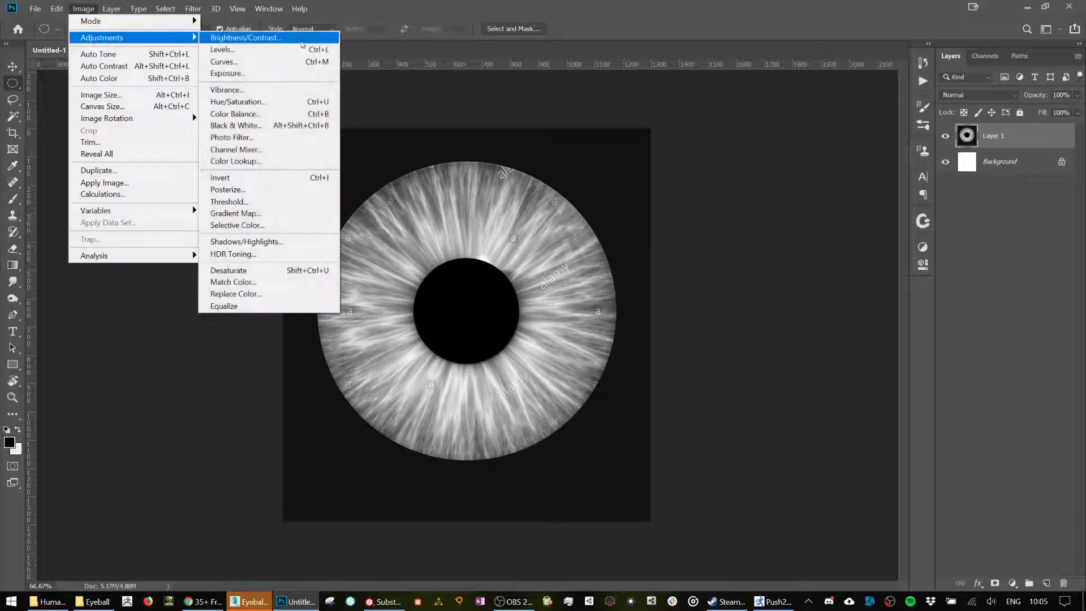
left_click(248, 31)
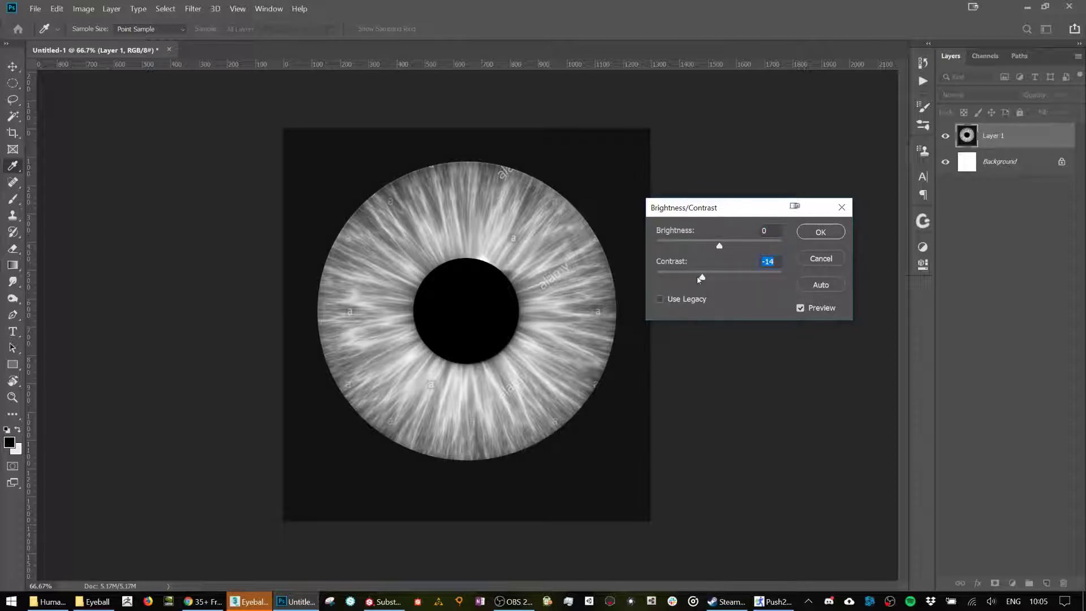
left_click_drag(702, 278, 778, 279)
left_click(821, 232)
Add a new layer, draw a circular selection slightly larger than the pupil, fill it with black and deselect.
key("m")
key("ctrl+shift+alt+n")
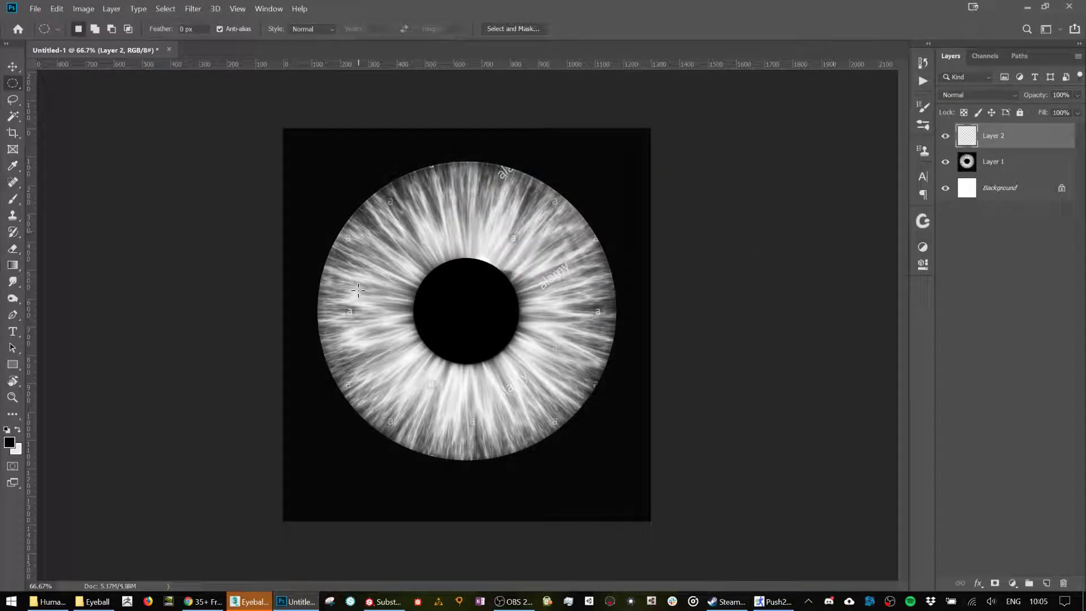
left_click_drag(478, 314, 422, 249, "alt+shift")
key("alt+BackSpace")
key("ctrl+d")
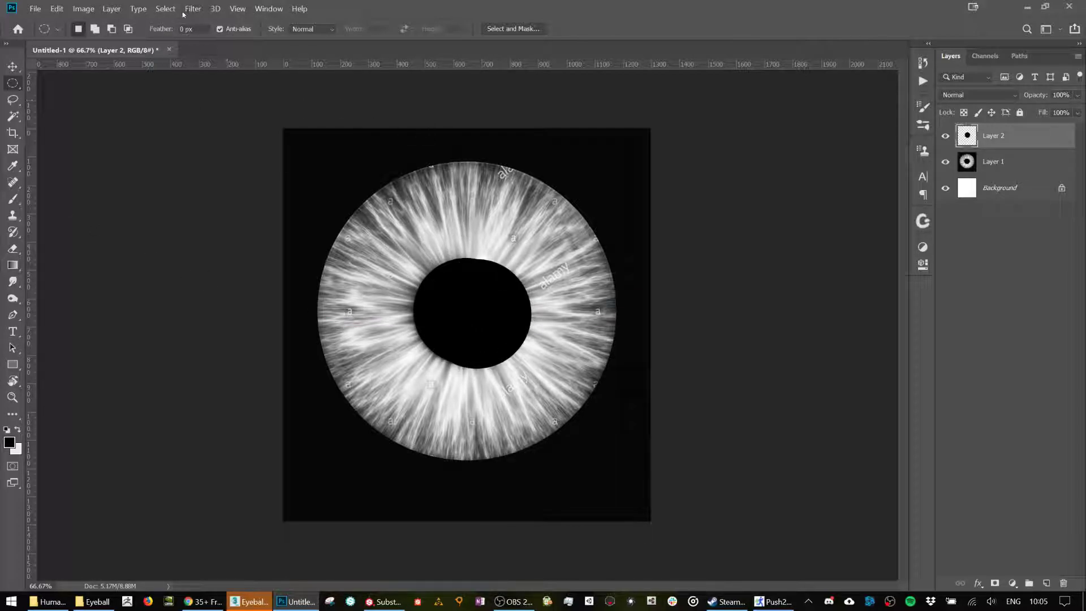
Soften the black circle with a 48.4 pixel Gaussian Blur and move it to centre over the pupil.
left_click(191, 9)
mouse_move(224, 142)
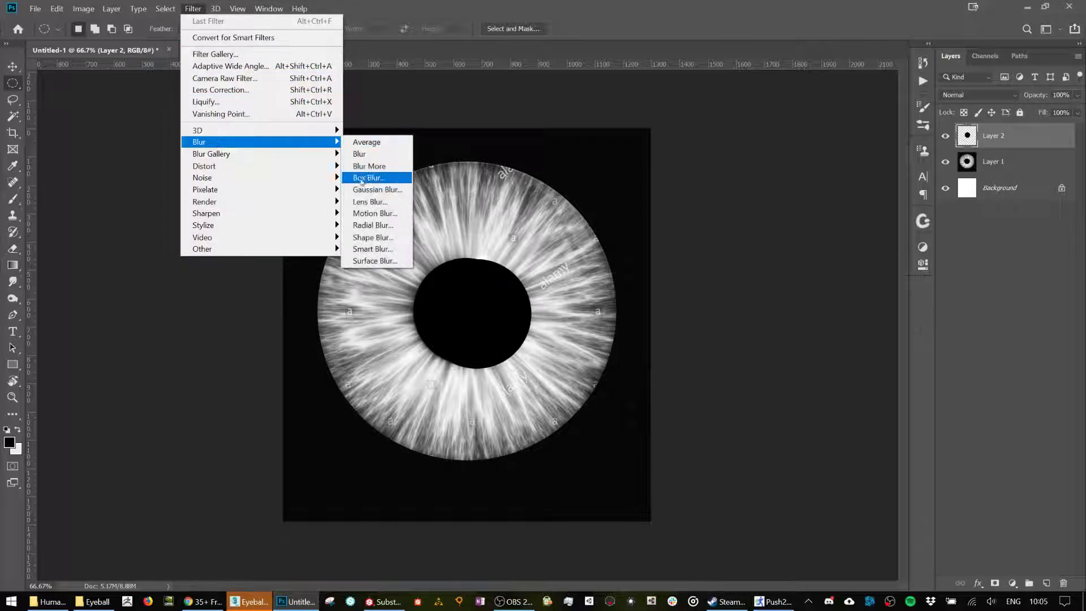
left_click(377, 190)
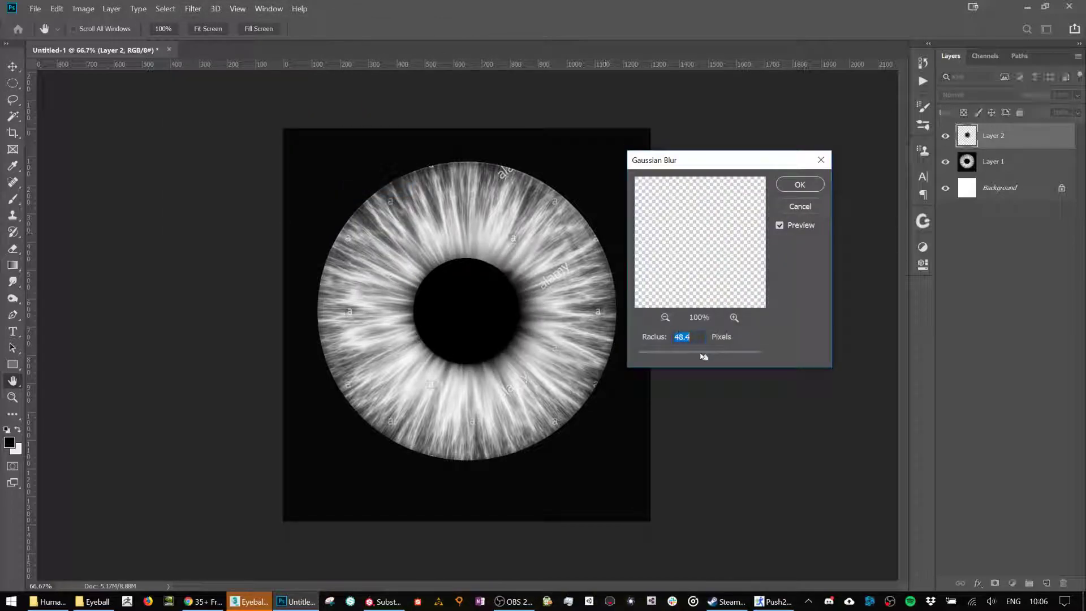
left_click(800, 184)
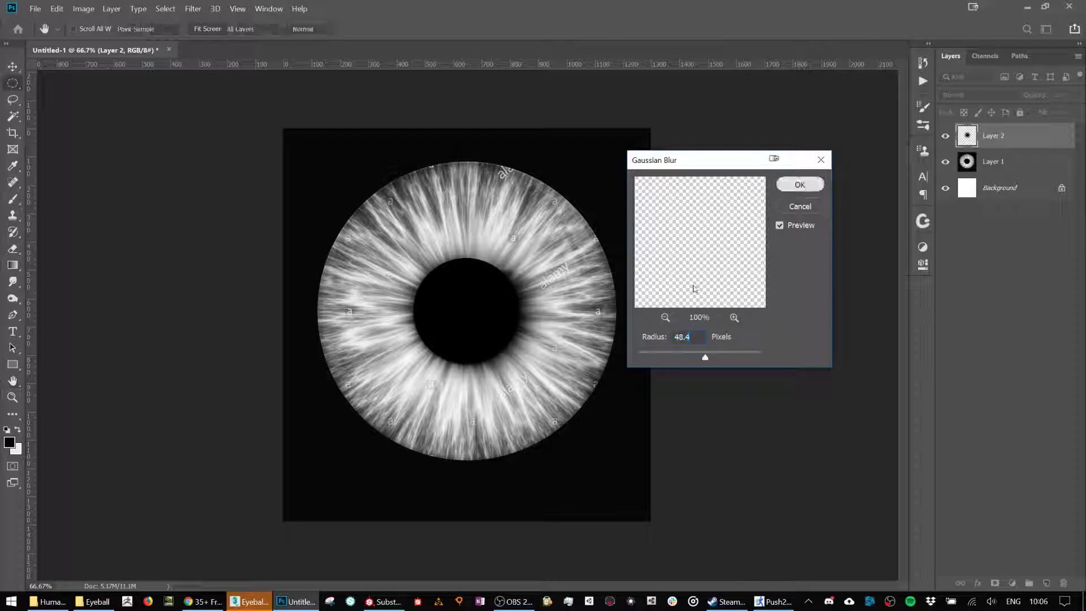
key("v")
left_click_drag(517, 317, 495, 307)
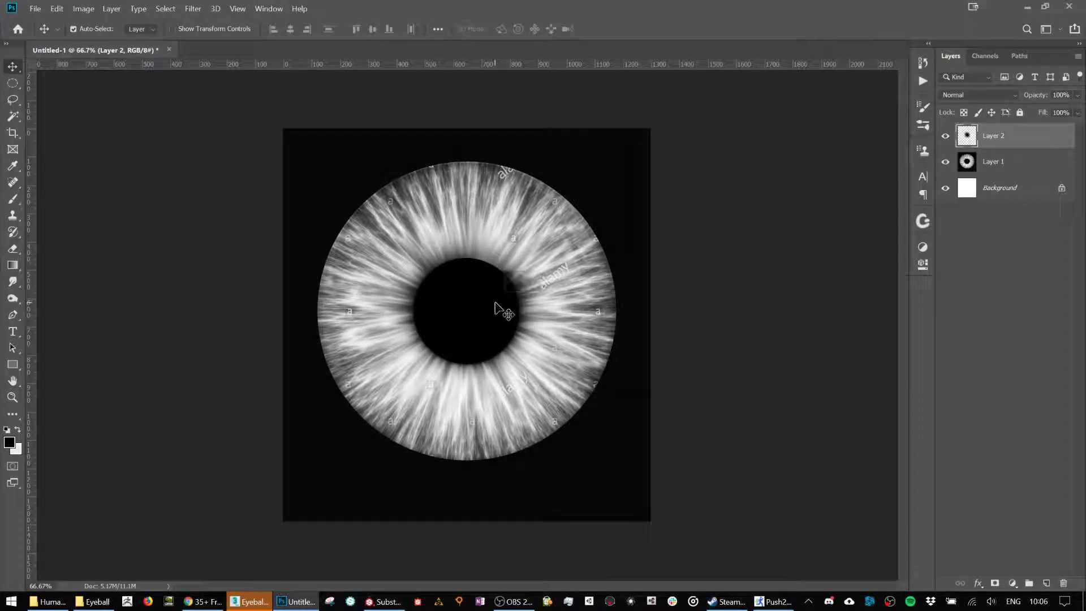
Select the black area surrounding the iris on Layer 1 and copy it to a new layer.
left_click(986, 167)
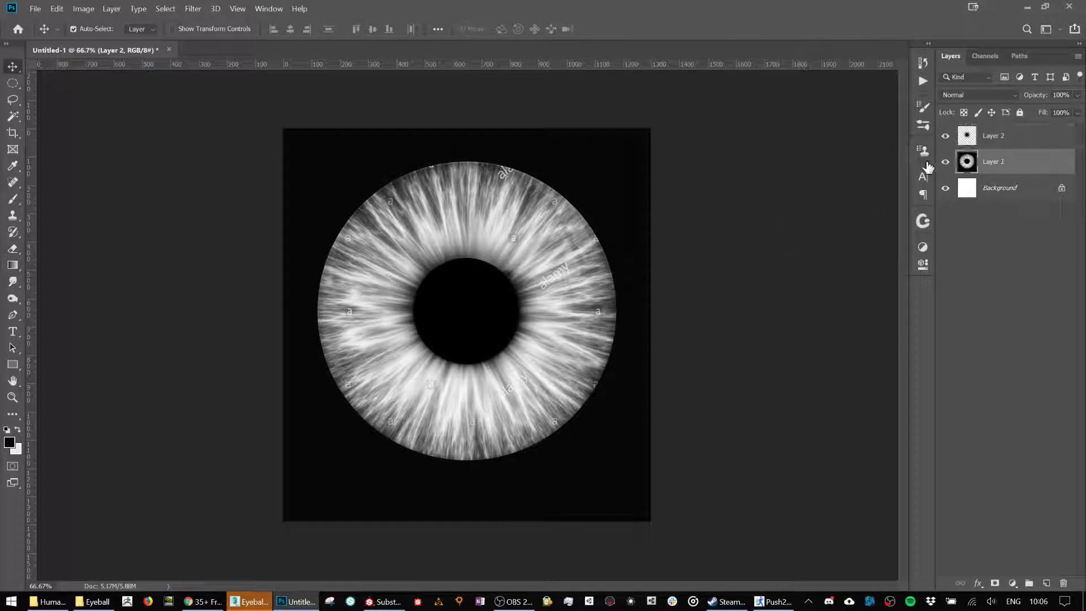
key("w")
left_click(629, 180)
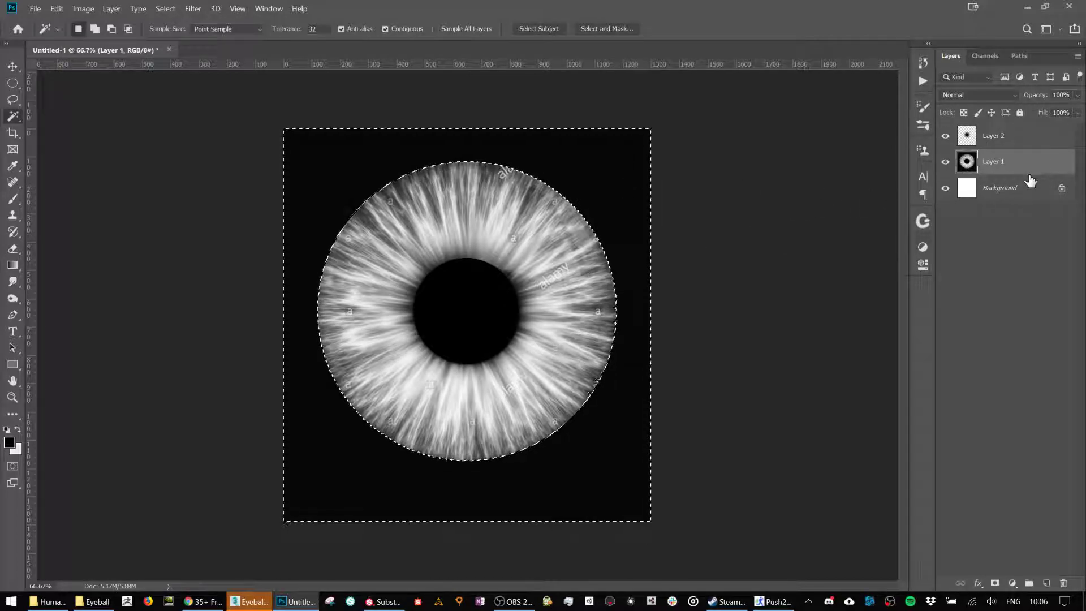
key("ctrl+j")
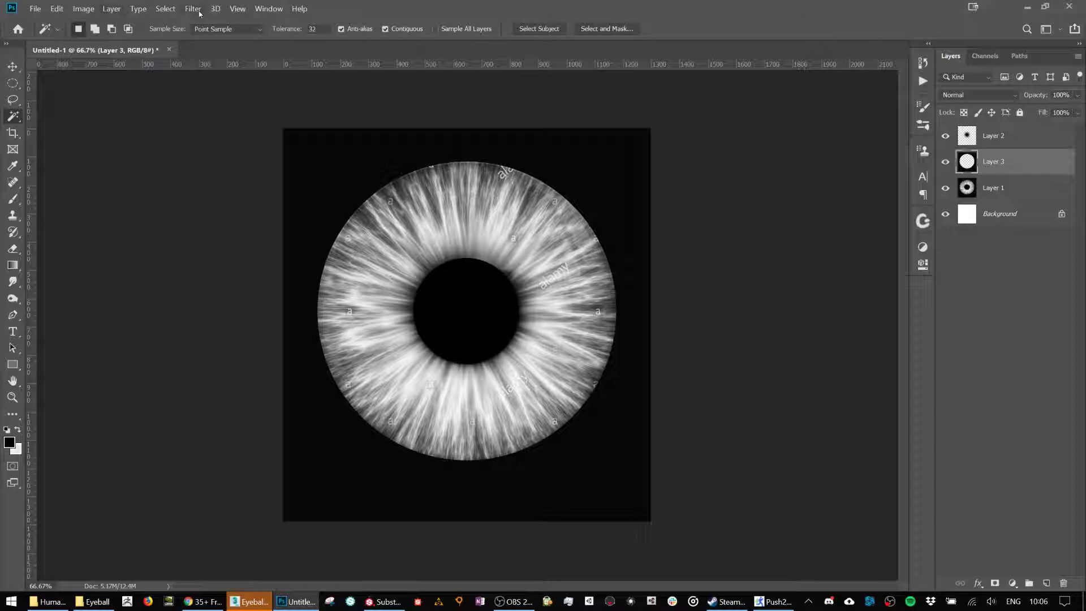
Apply a 61.1 pixel Gaussian Blur to the copied black surround and duplicate the blurred layer.
left_click(192, 10)
mouse_move(305, 142)
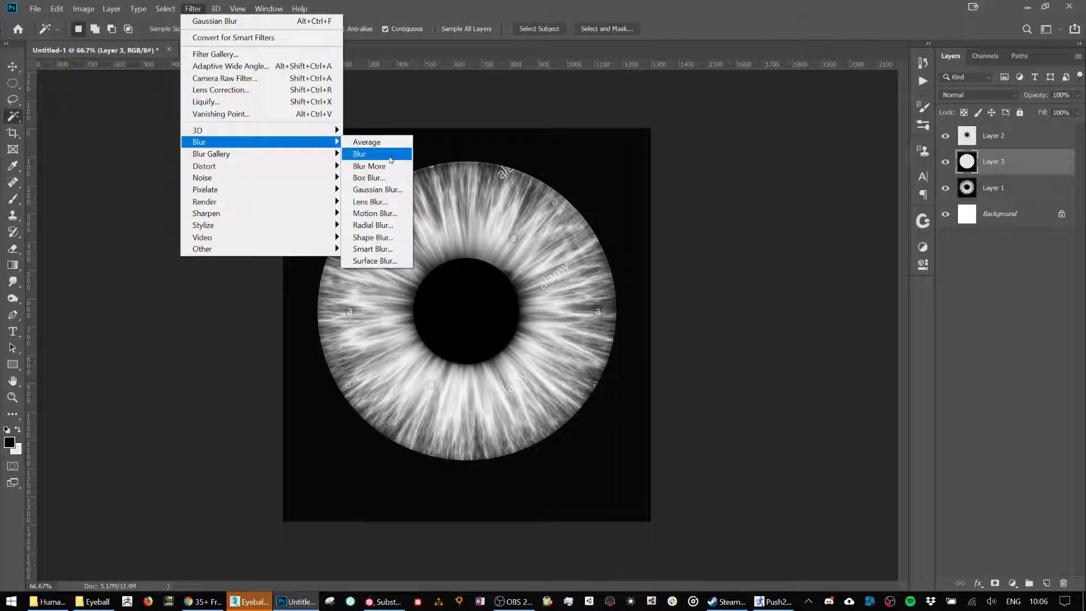
left_click(378, 190)
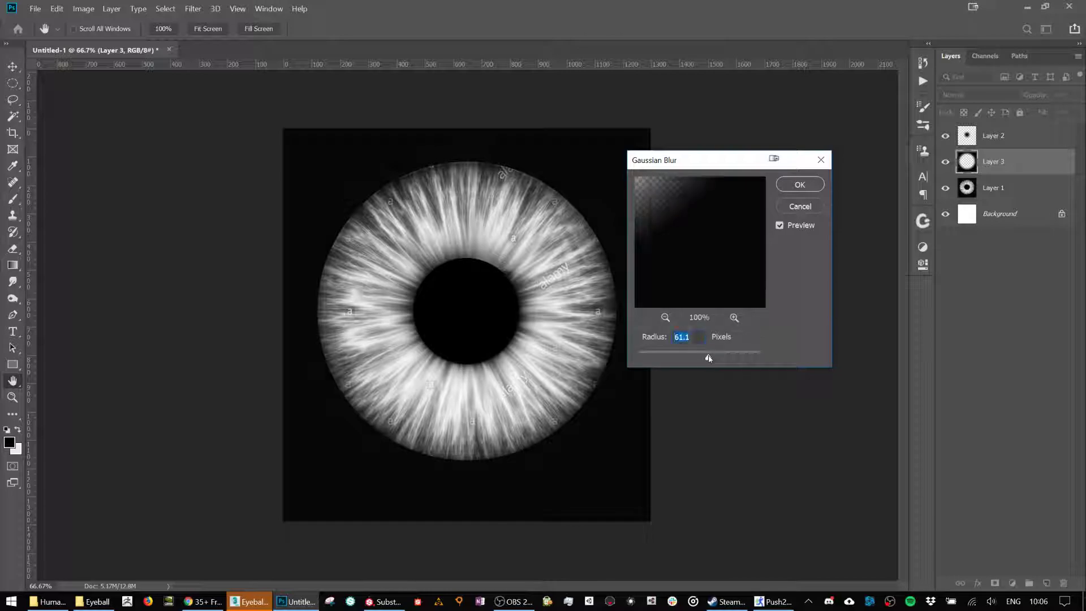
left_click(800, 184)
key("w")
key("ctrl+j")
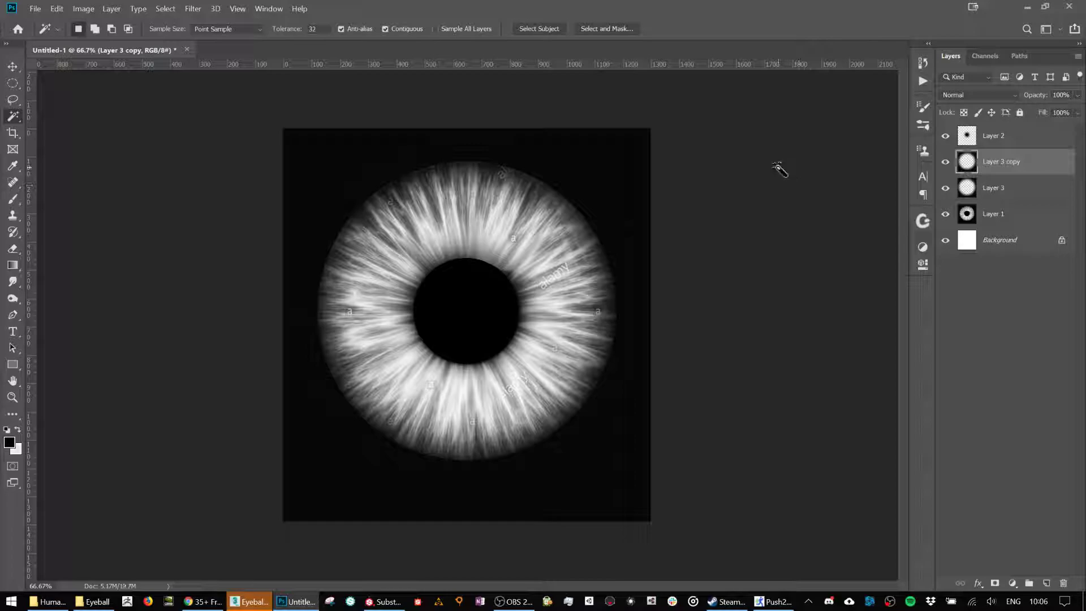
Save the document as a Photoshop file named eyeballAlpha in the Asset Design 2019-20 folder on the Desktop, keeping Maximize Compatibility enabled.
left_click(35, 8)
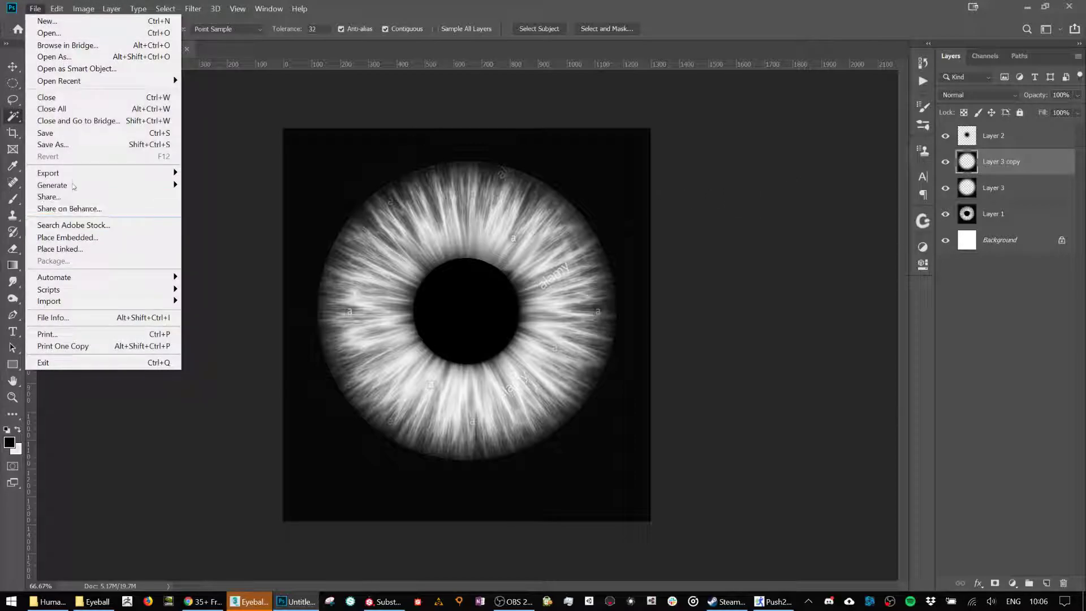
left_click(64, 146)
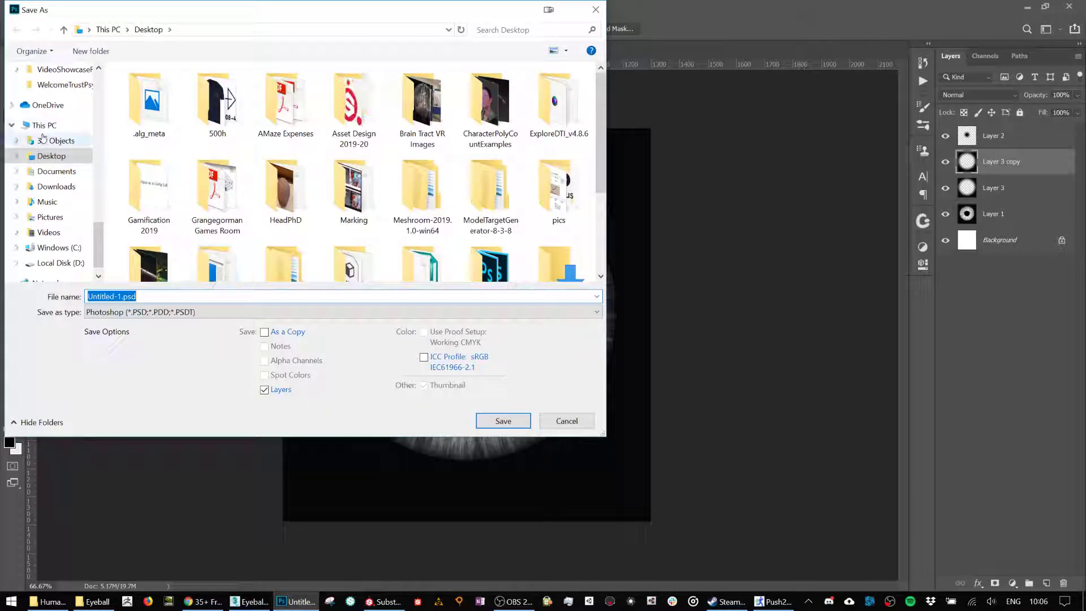
scroll(57, 141, "up", 3)
left_click(286, 104)
key("Right")
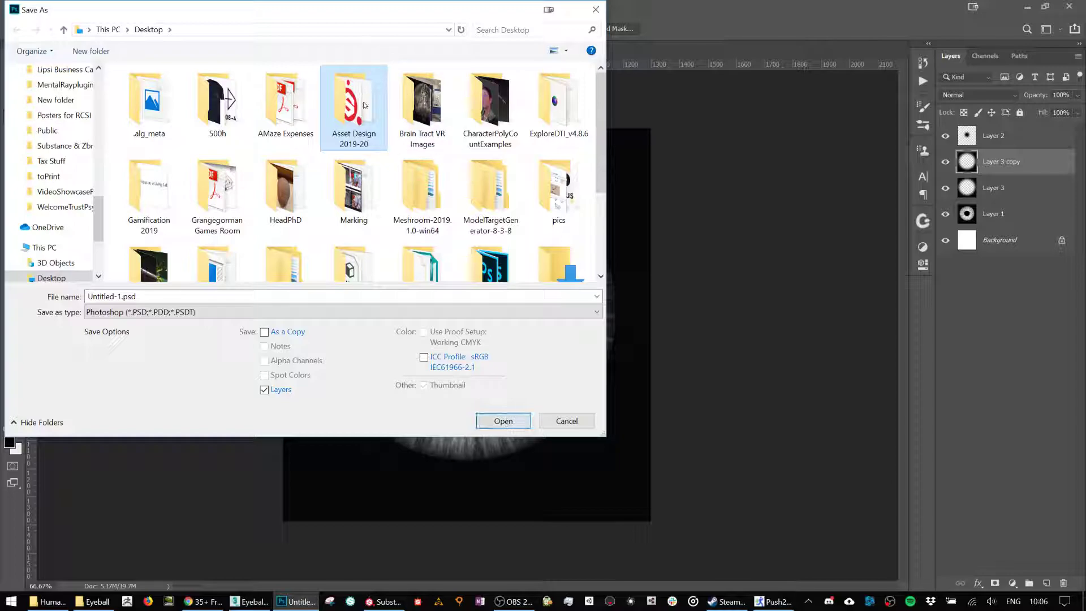
key("Return")
type("ey")
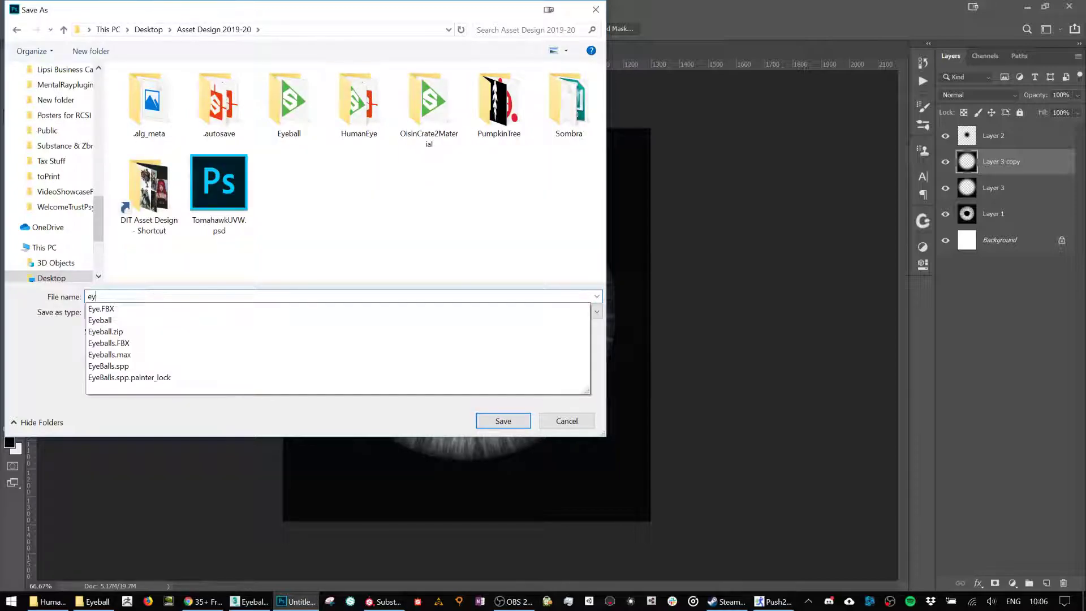
type("eballAlpha")
key("Return")
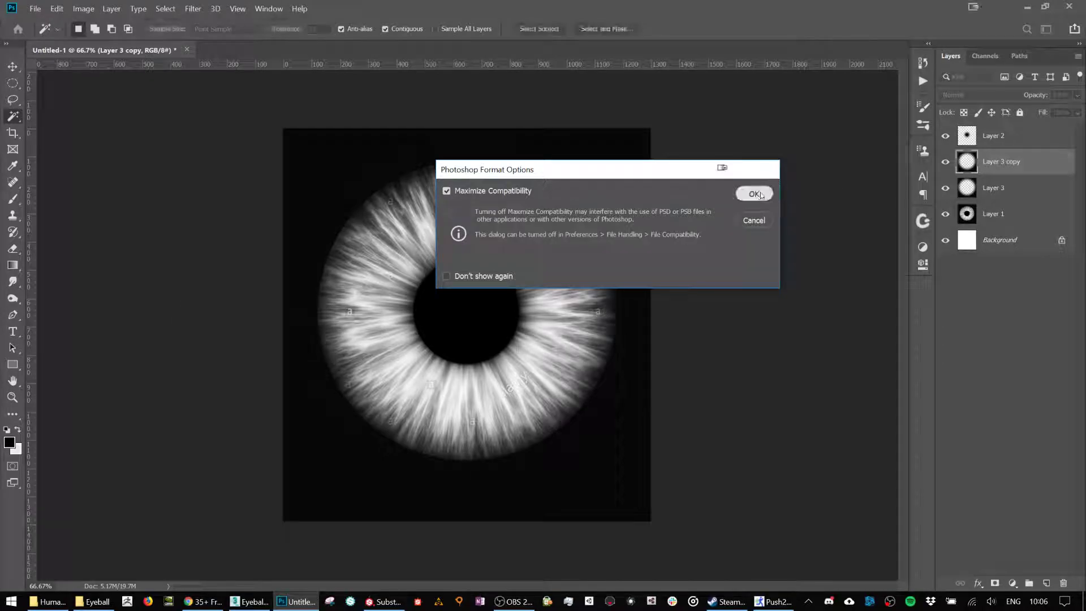
left_click(754, 194)
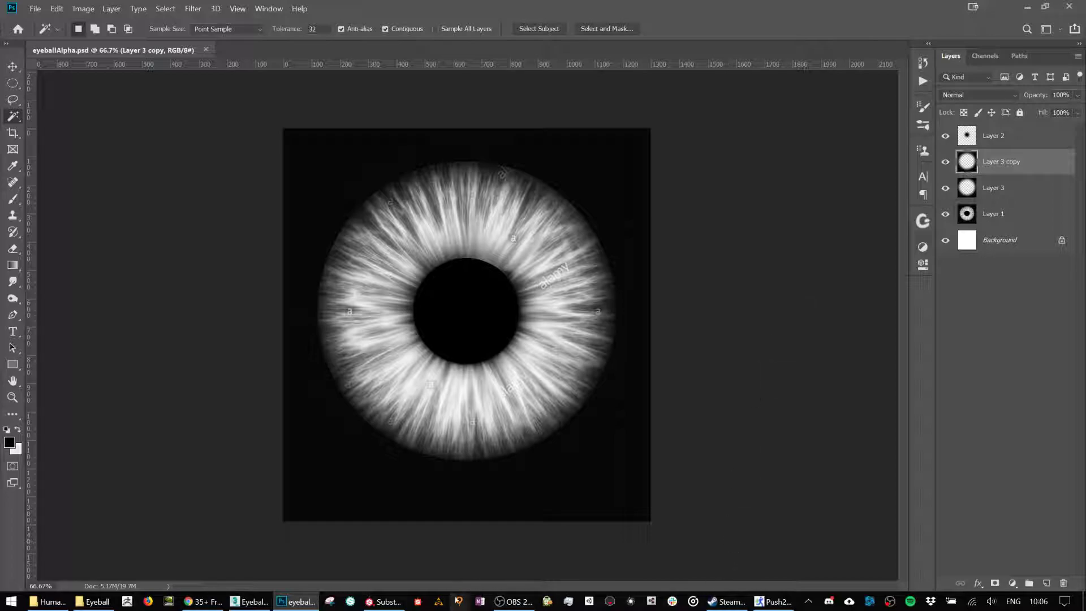
Open the Asset Design 2019-20 folder in File Explorer to check its saved files, then return to Photoshop.
left_click(102, 605)
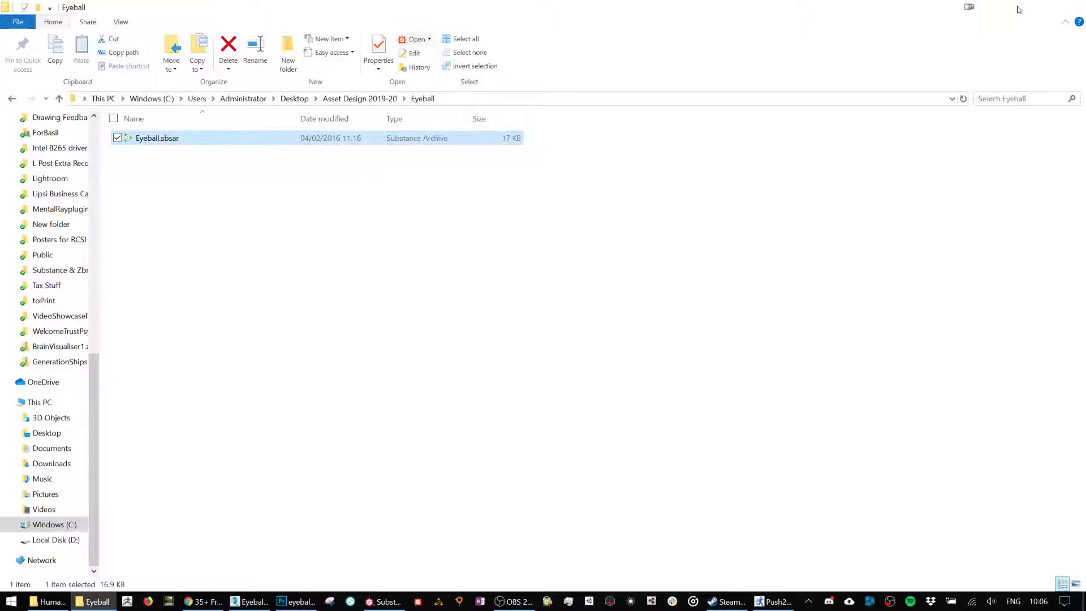
left_click(1011, 7)
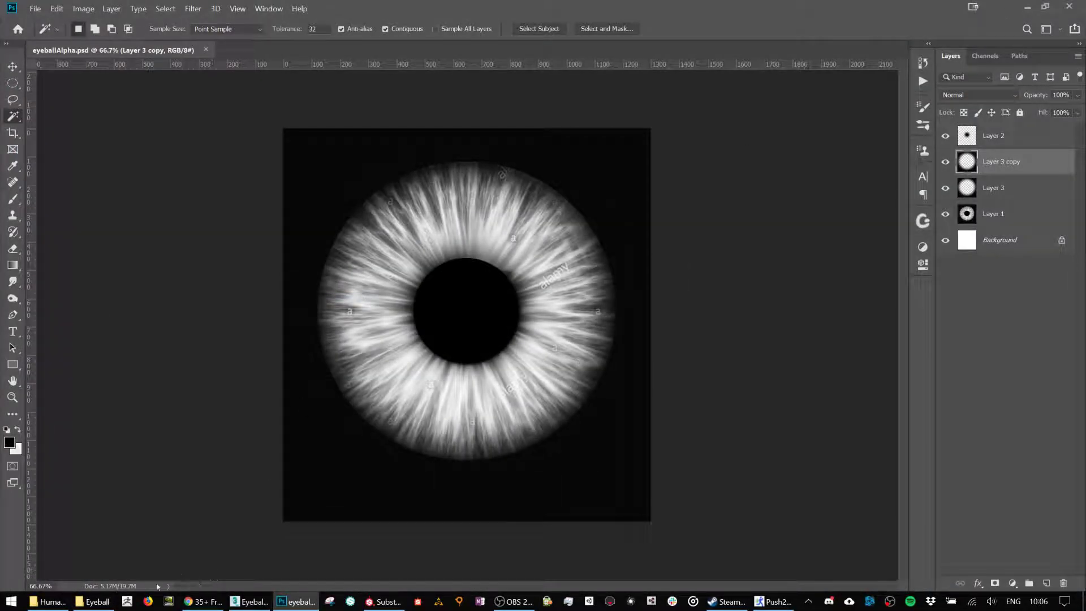
left_click(93, 602)
left_click(361, 99)
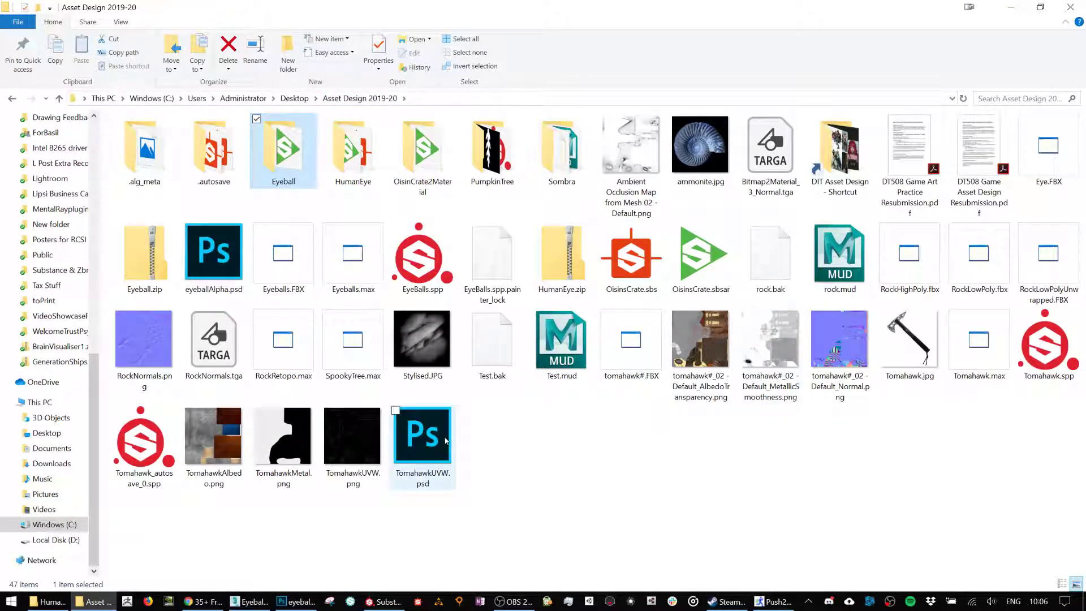
key("alt+Tab")
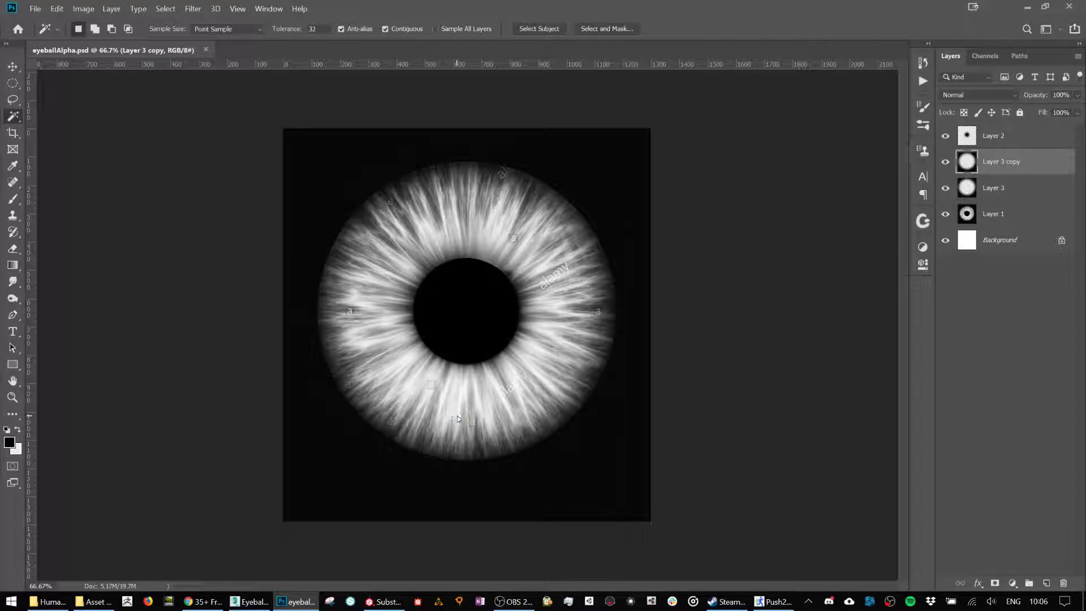
Save a PNG version of eyeballAlpha in the Asset Design 2019-20 folder.
key("ctrl+shift+s")
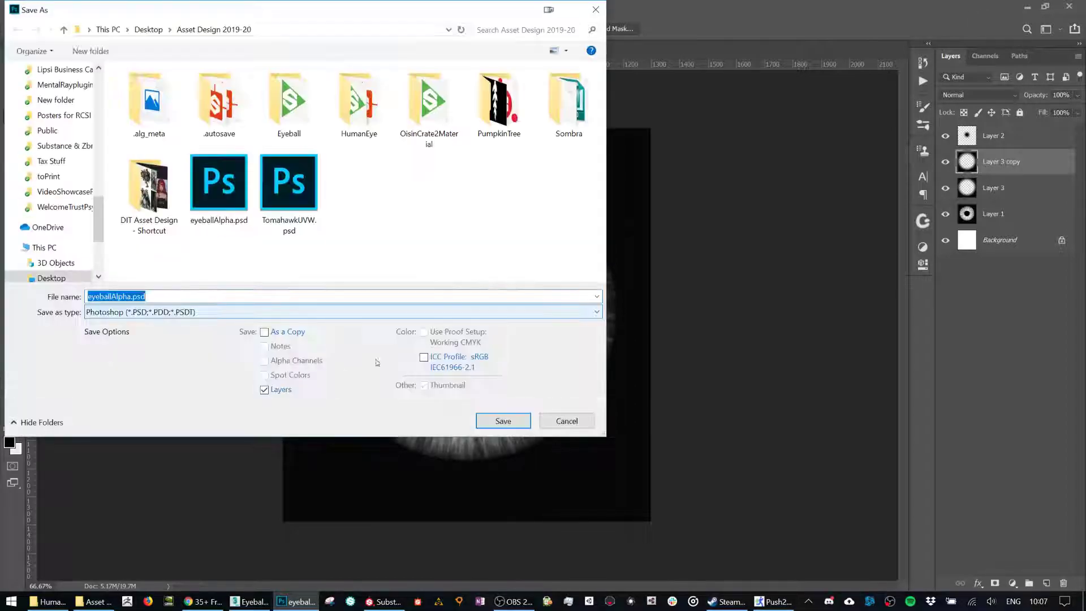
left_click(223, 312)
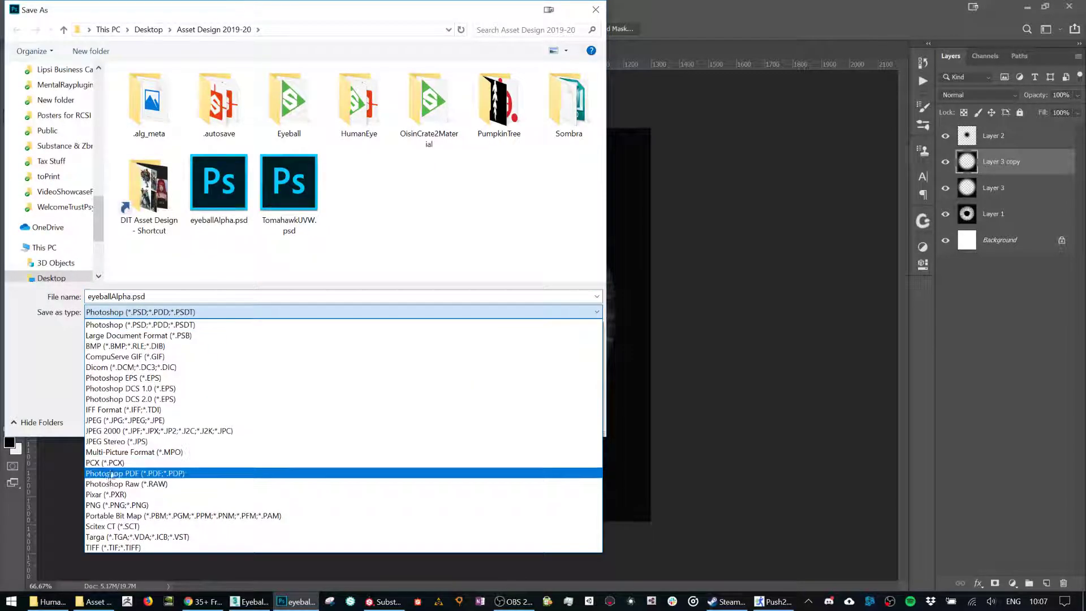
left_click(116, 505)
left_click(481, 423)
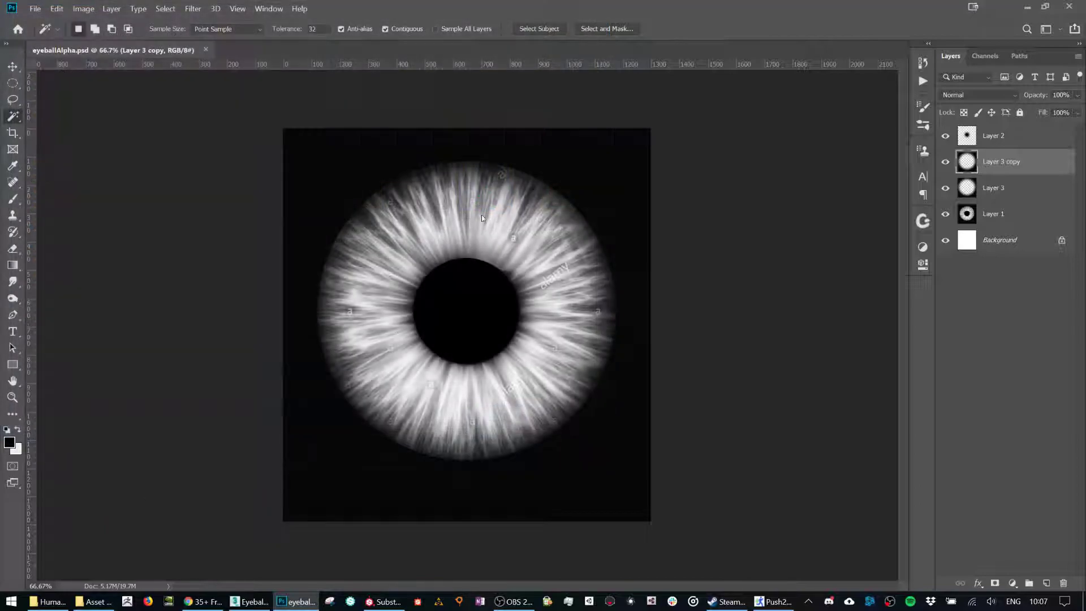
Finish the PNG save, switch to Substance Painter and import eyeballAlpha.png as an alpha into the project 'EyeBalls'.
left_click(428, 379)
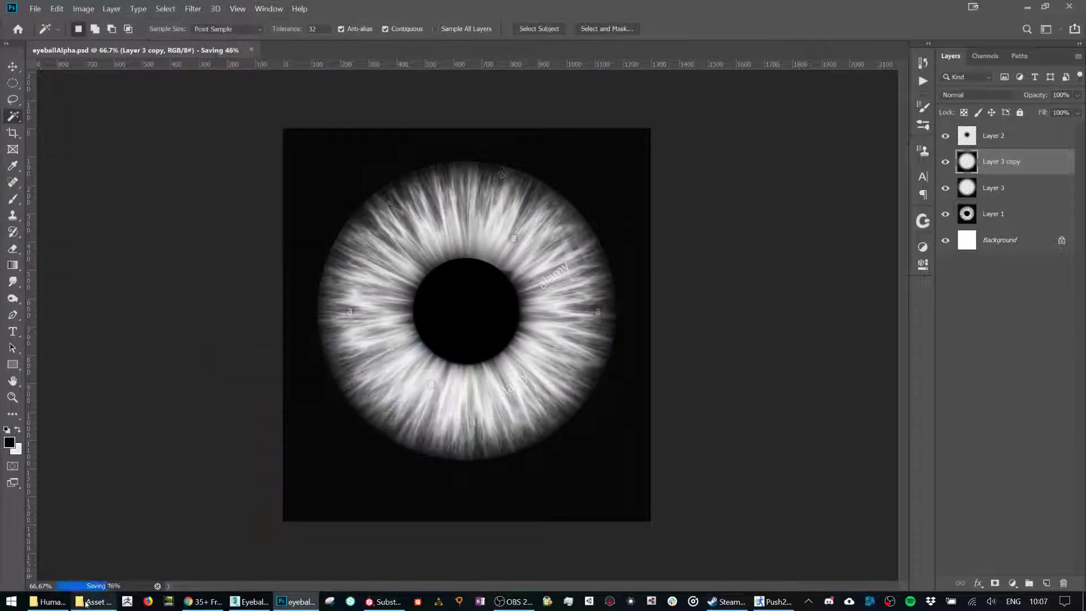
left_click(94, 602)
mouse_move(223, 263)
left_mouse_down()
mouse_move(315, 602)
mouse_move(387, 600)
mouse_move(789, 345)
mouse_move(869, 277)
mouse_move(563, 532)
mouse_move(538, 530)
left_mouse_up()
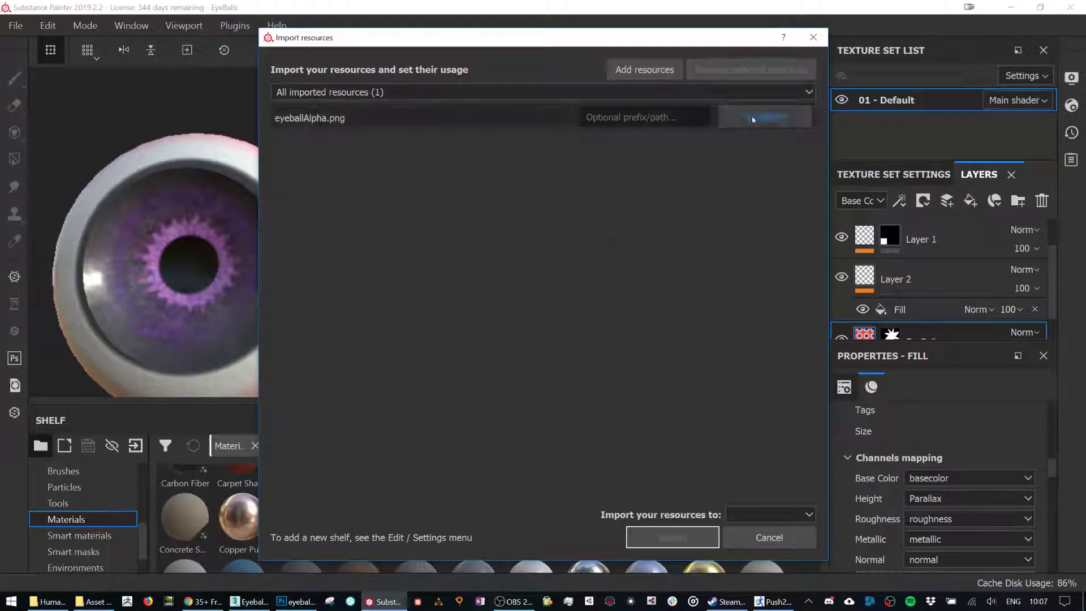
left_click(754, 120)
left_click(780, 182)
left_click(758, 512)
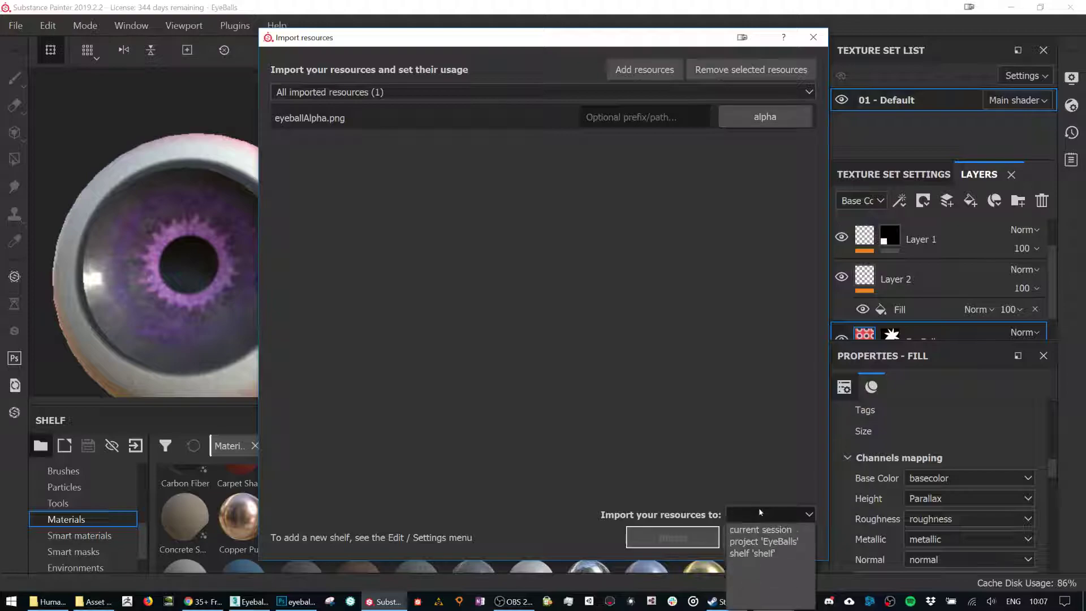
left_click(768, 542)
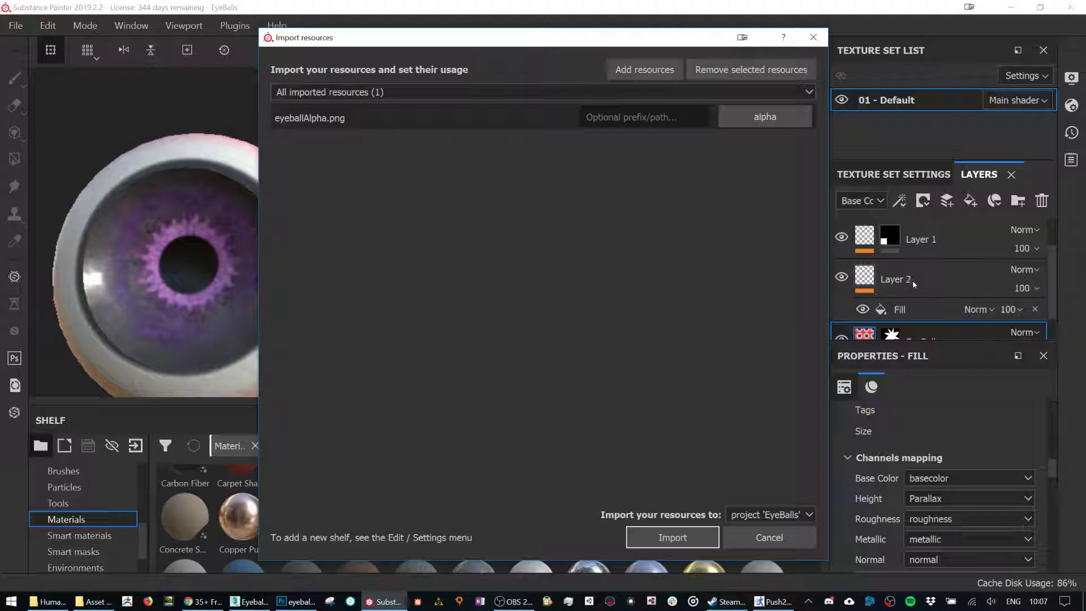
key("Return")
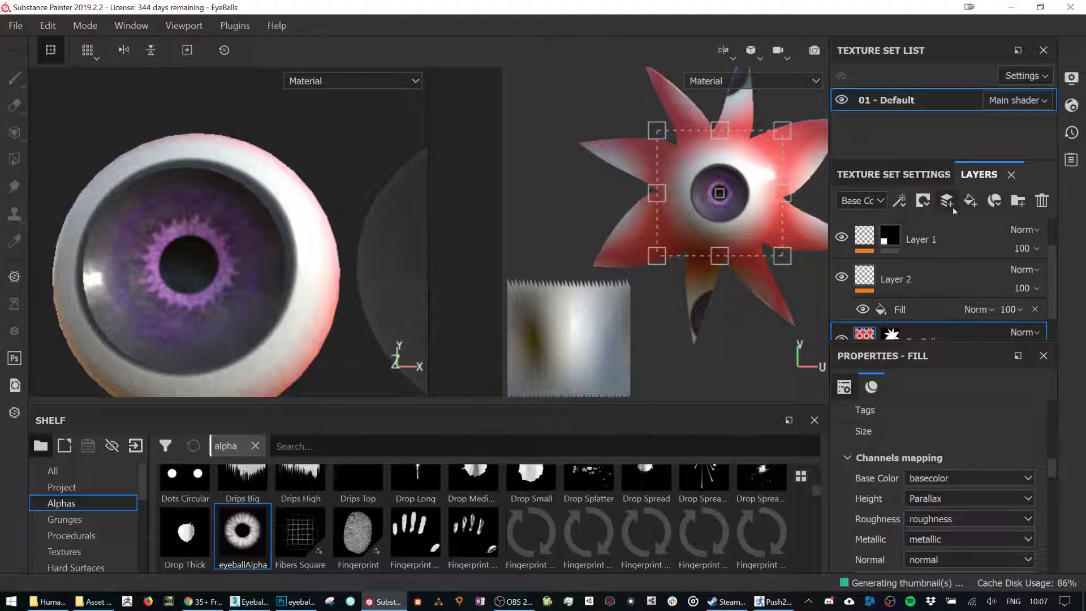
Add a new paint layer directly above the EyeBall layer and rename it Eyeball Texture.
left_click(948, 201)
scroll(922, 292, "down", 1)
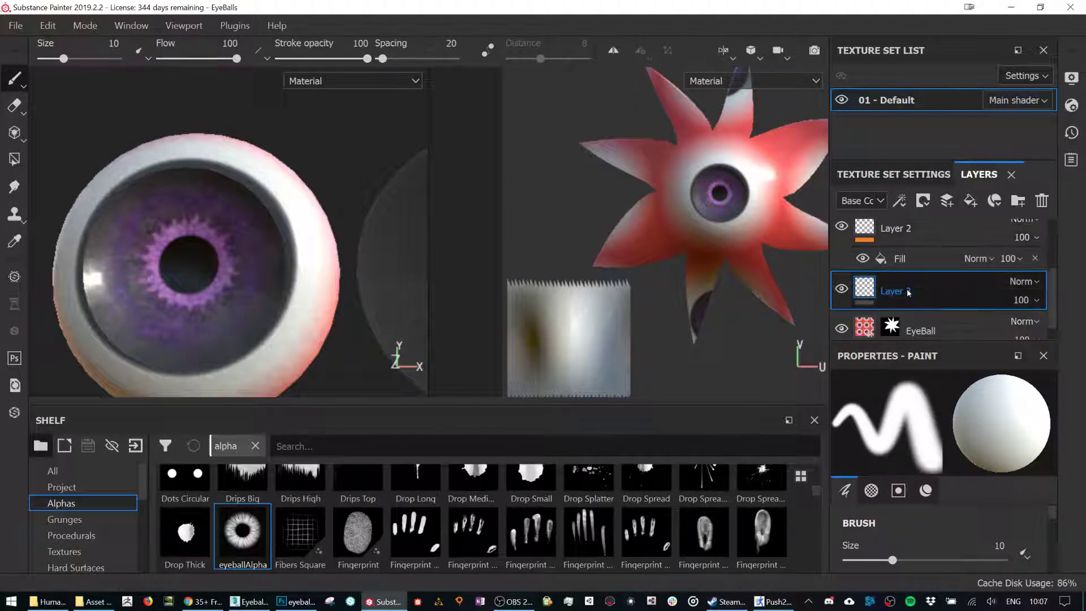
key("Return")
double_click(909, 292)
type("Texture")
key("Return")
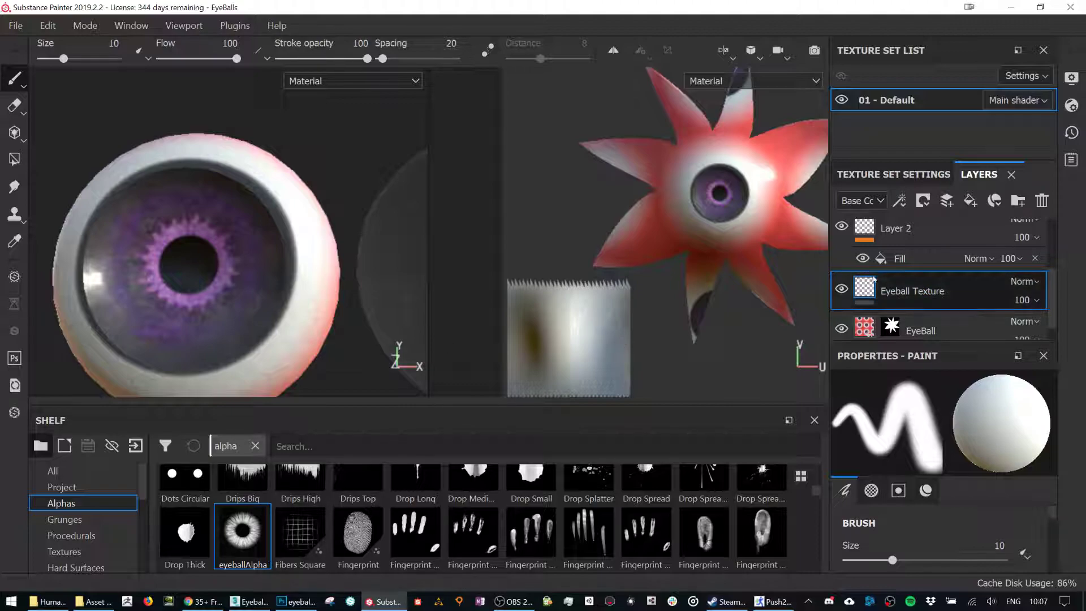
Add a fill effect to the content of the Eyeball Texture layer.
scroll(971, 538, "down", 5)
scroll(971, 538, "up", 4)
right_click(911, 302)
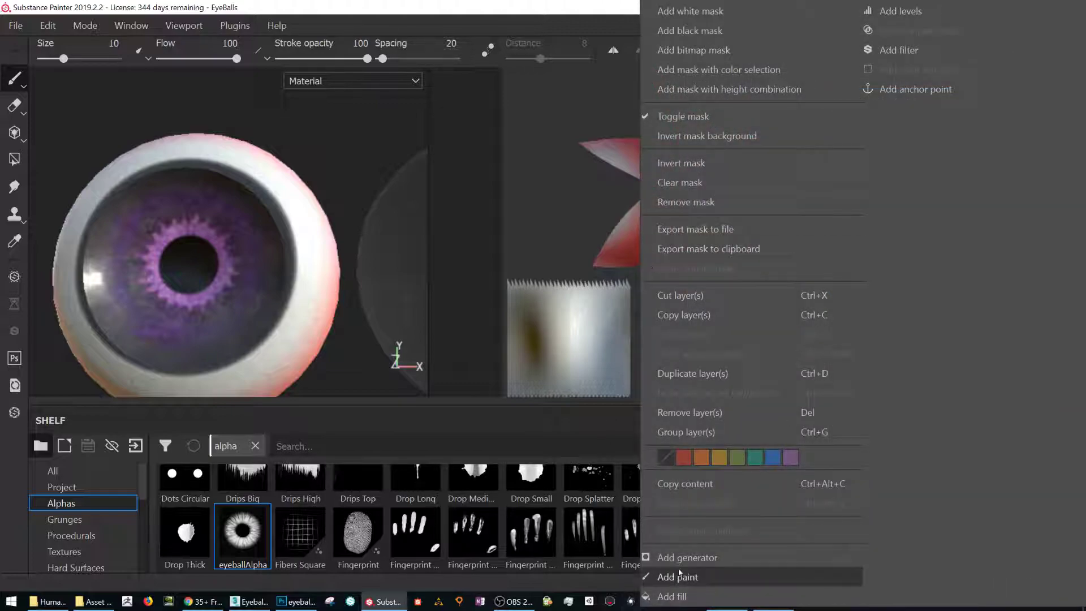
left_click(683, 596)
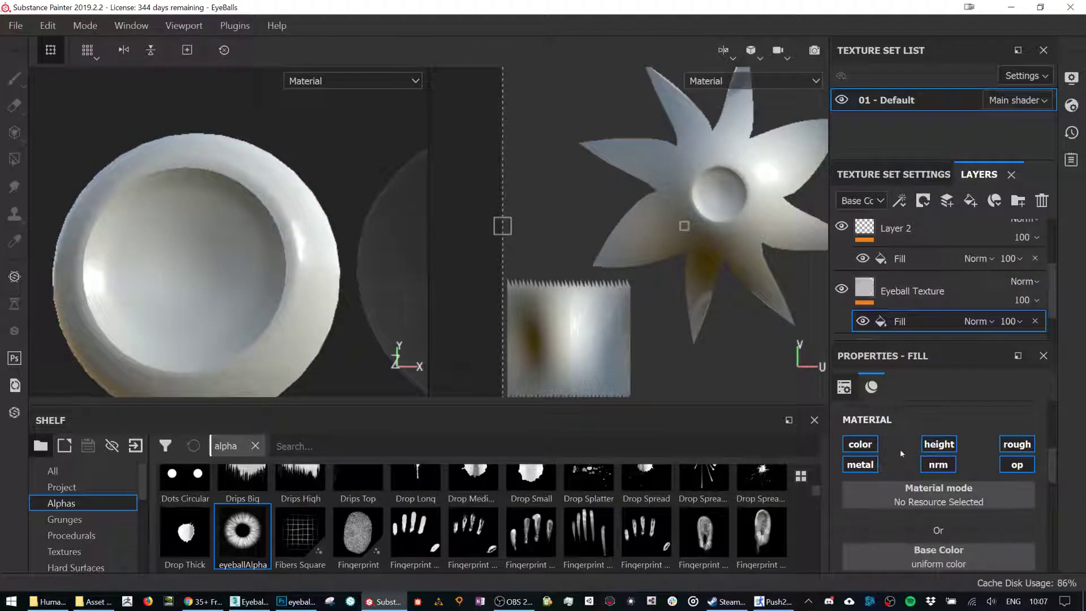
Restrict the Eyeball Texture fill to the height channel only and set its height to 0.4686.
left_click(858, 447)
left_click(860, 464)
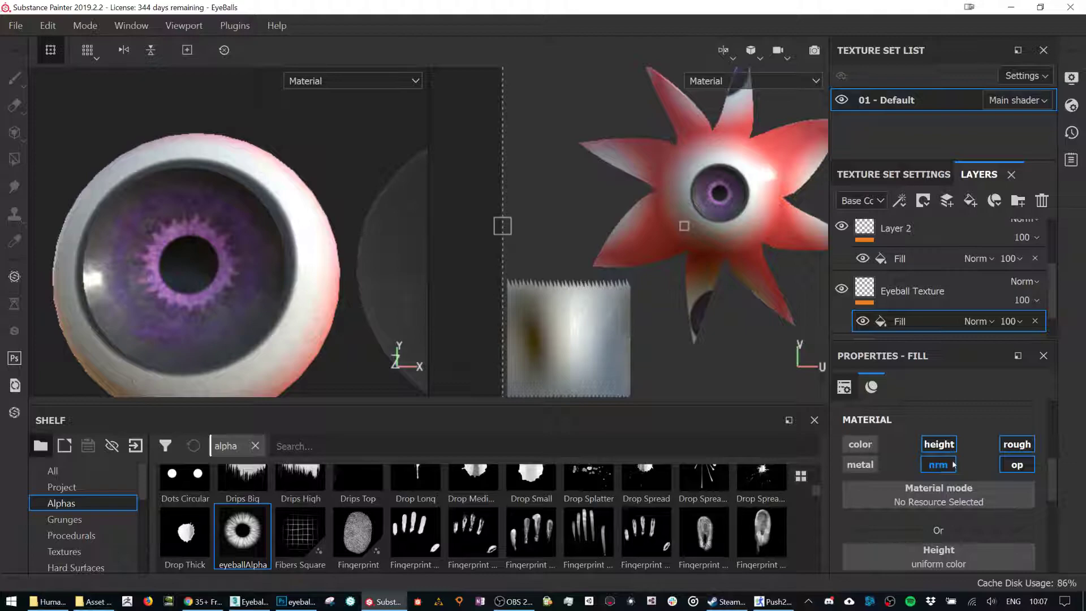
left_click(1018, 445)
left_click(1018, 465)
scroll(999, 507, "down", 1)
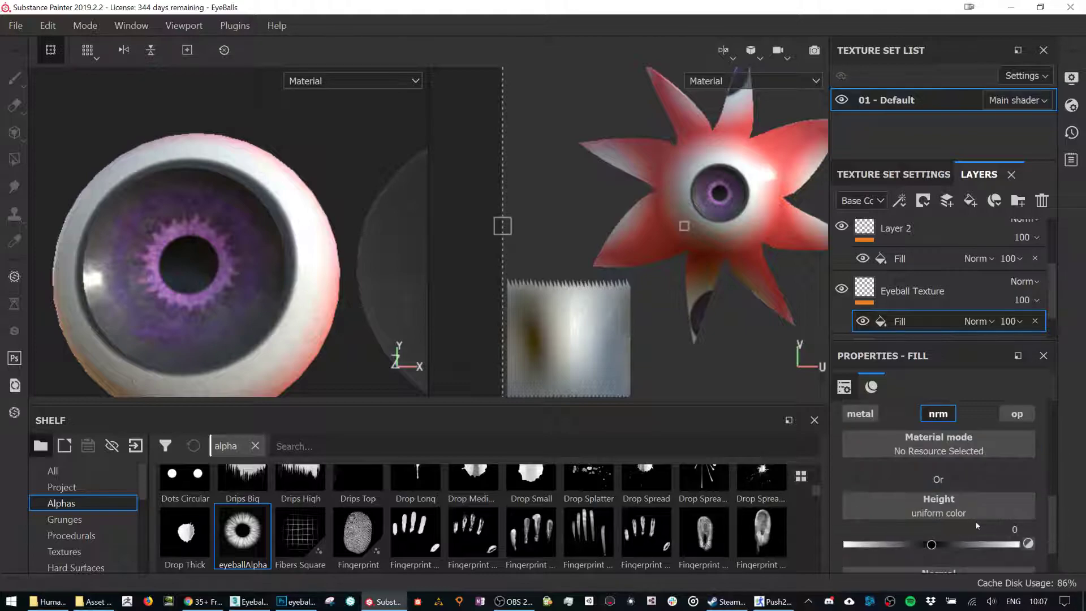
scroll(977, 526, "down", 1)
scroll(945, 498, "up", 2)
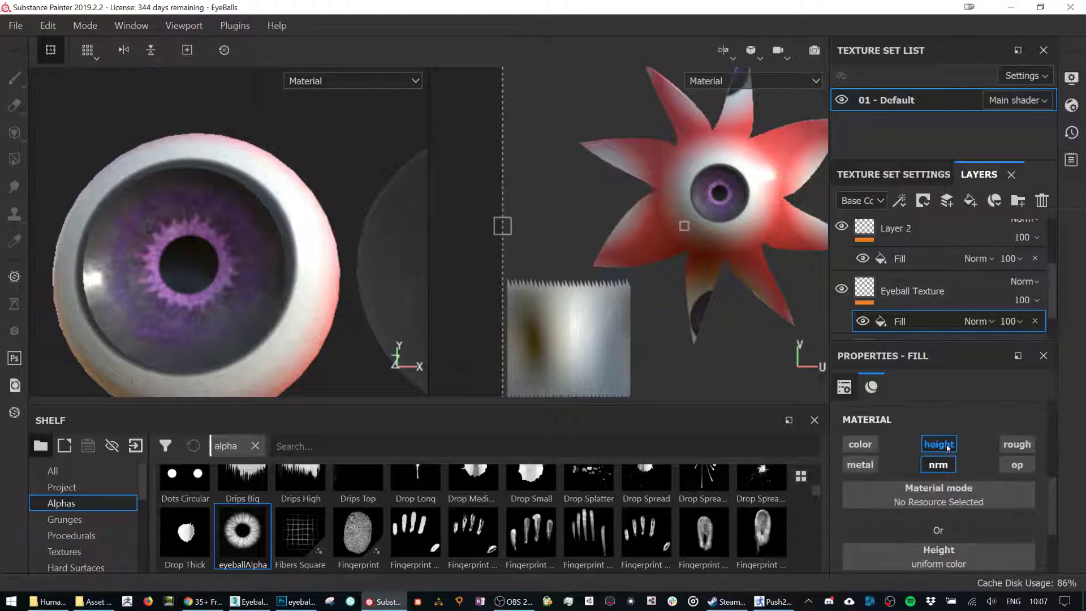
scroll(952, 485, "down", 1)
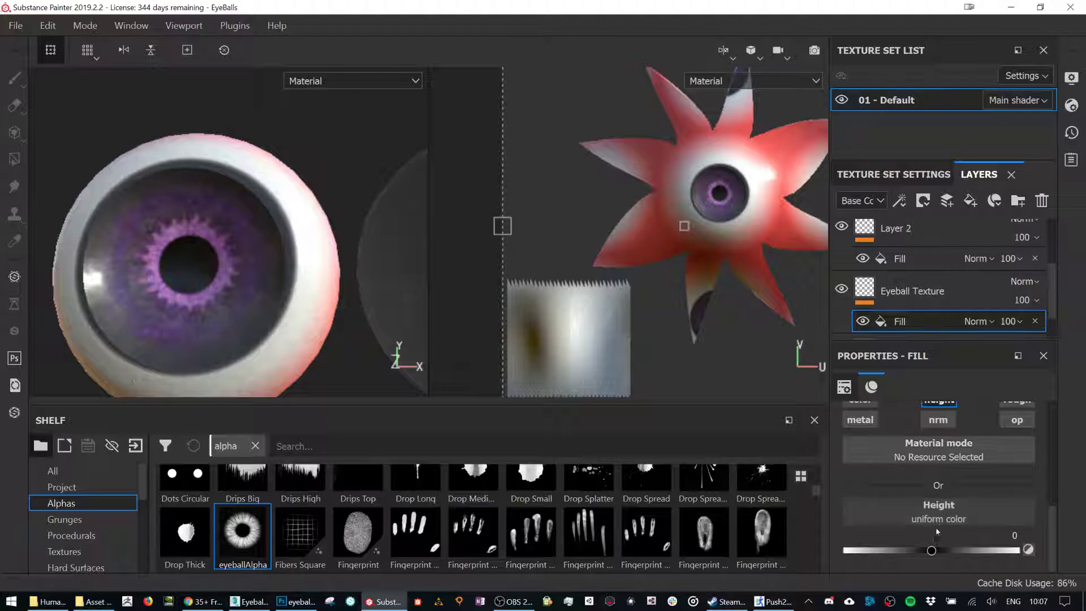
left_click(973, 551)
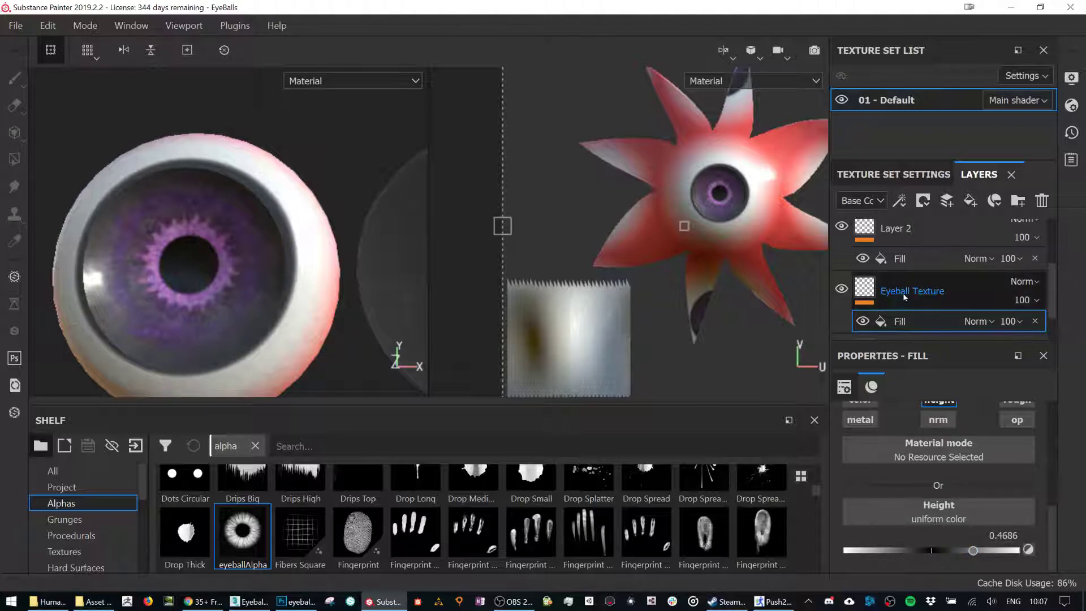
Add a black mask to the Eyeball Texture layer and load eyeballAlpha as the alpha of the Paint tool.
right_click(911, 293)
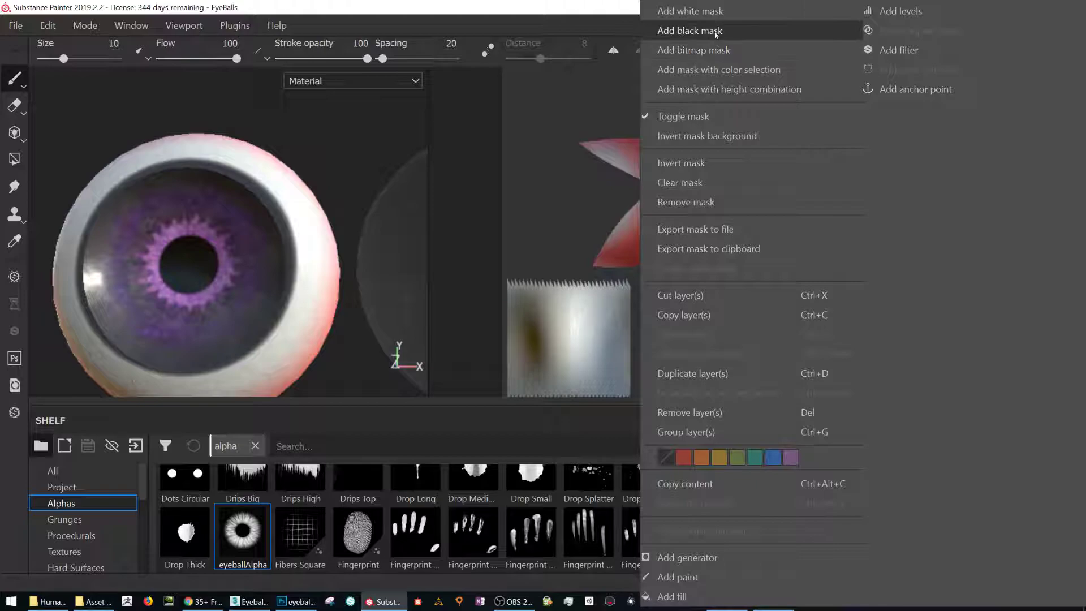
left_click(701, 11)
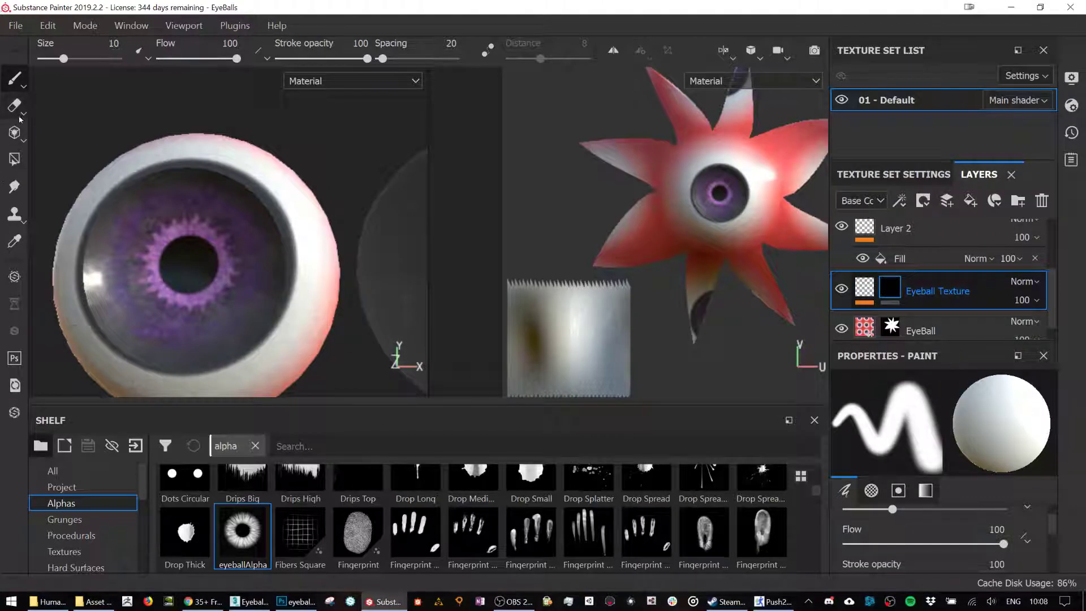
left_click(15, 134)
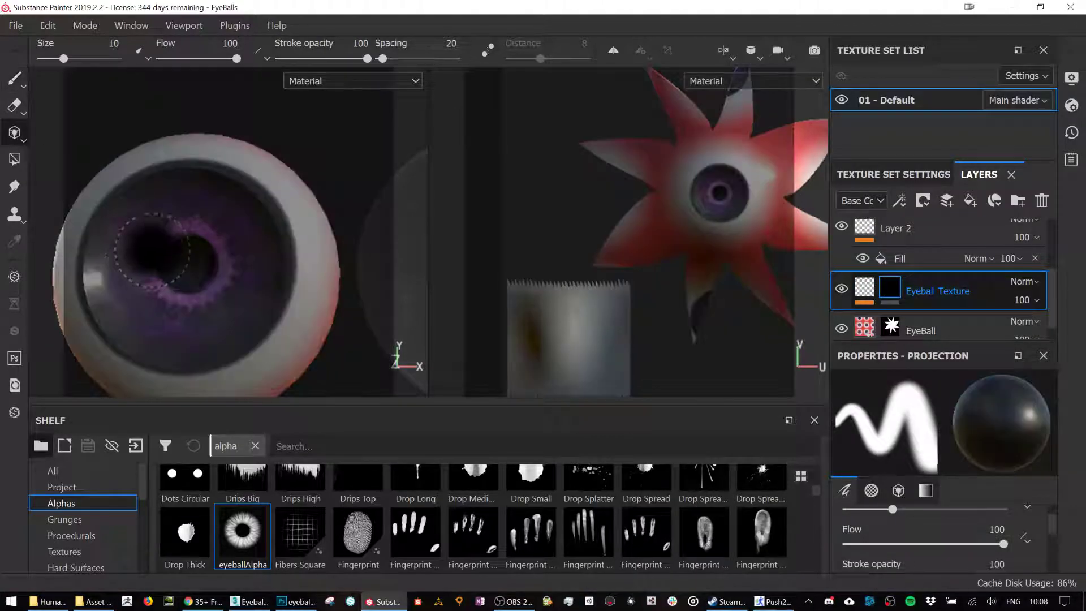
scroll(238, 269, "up", 2)
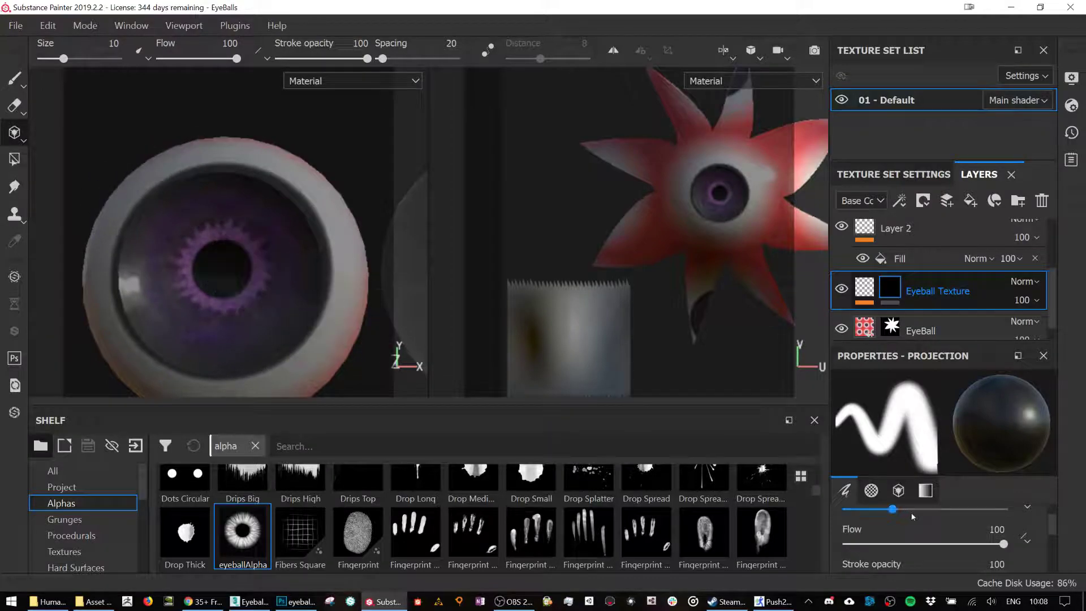
scroll(909, 514, "down", 1)
left_click(242, 532)
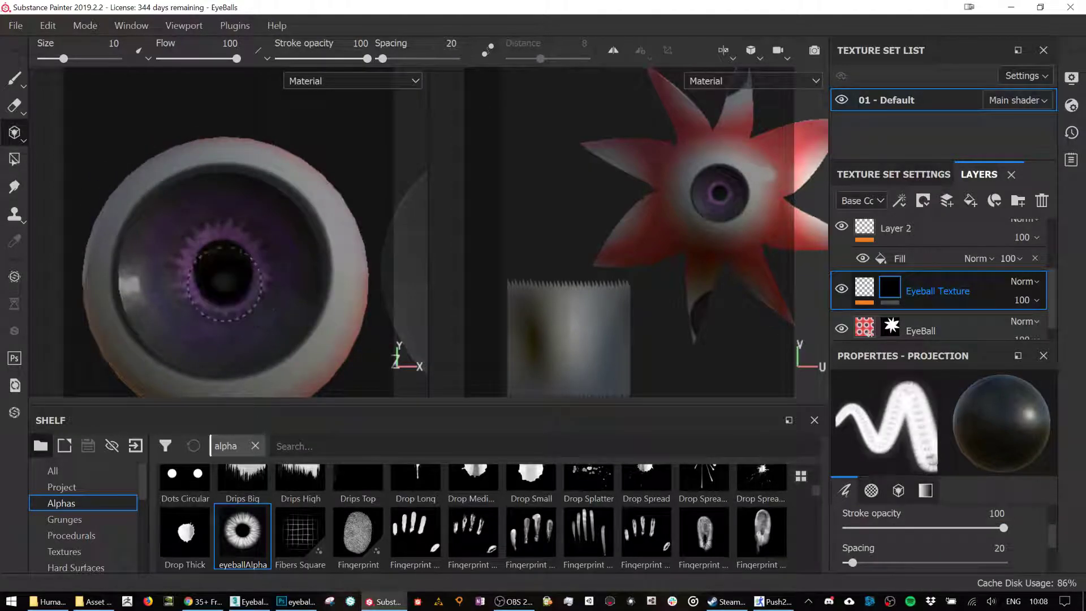
left_click(14, 78)
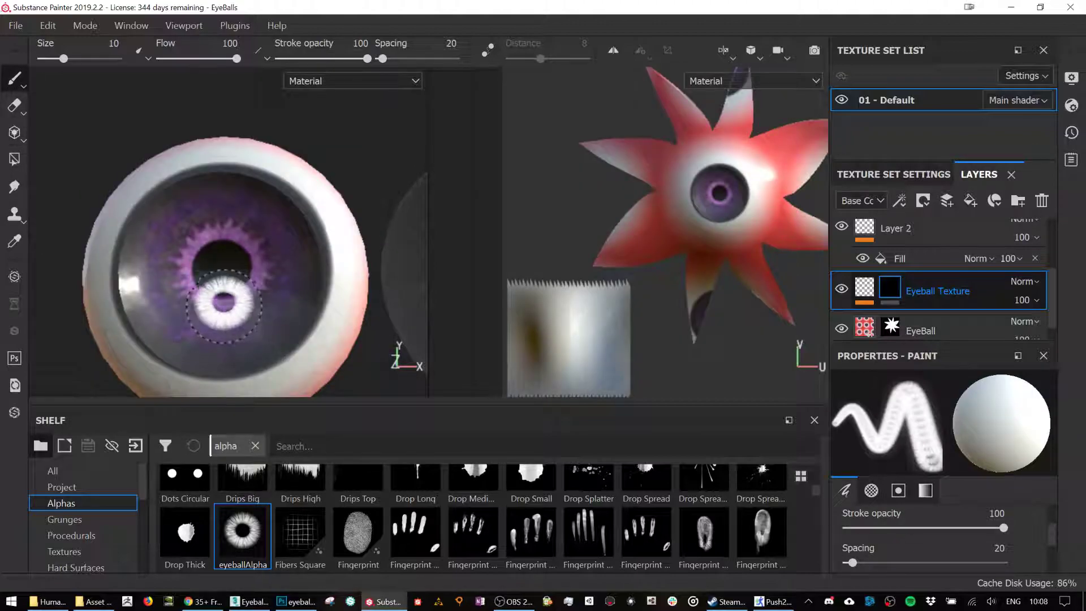
Set the brush size to 35.48 and stamp the eyeballAlpha once over the iris, centred on the pupil, in the Eyeball Texture mask.
key("bracketright")
key("bracketright")
key("bracketright")
key("bracketright")
key("bracketright")
key("bracketright")
key("bracketright")
key("bracketright")
key("bracketright")
key("bracketright")
key("bracketright")
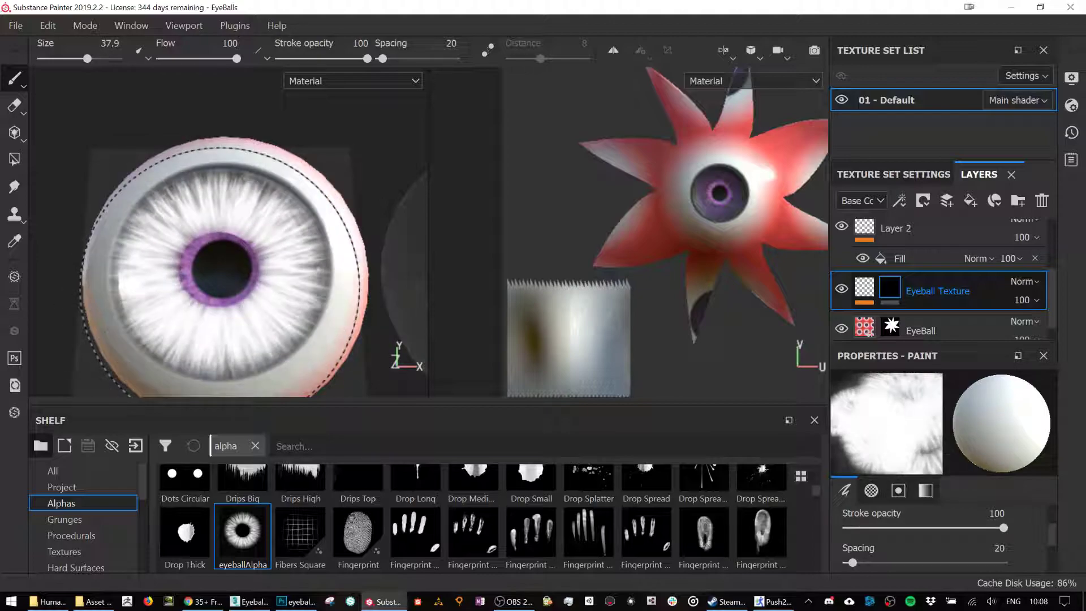
key("bracketleft")
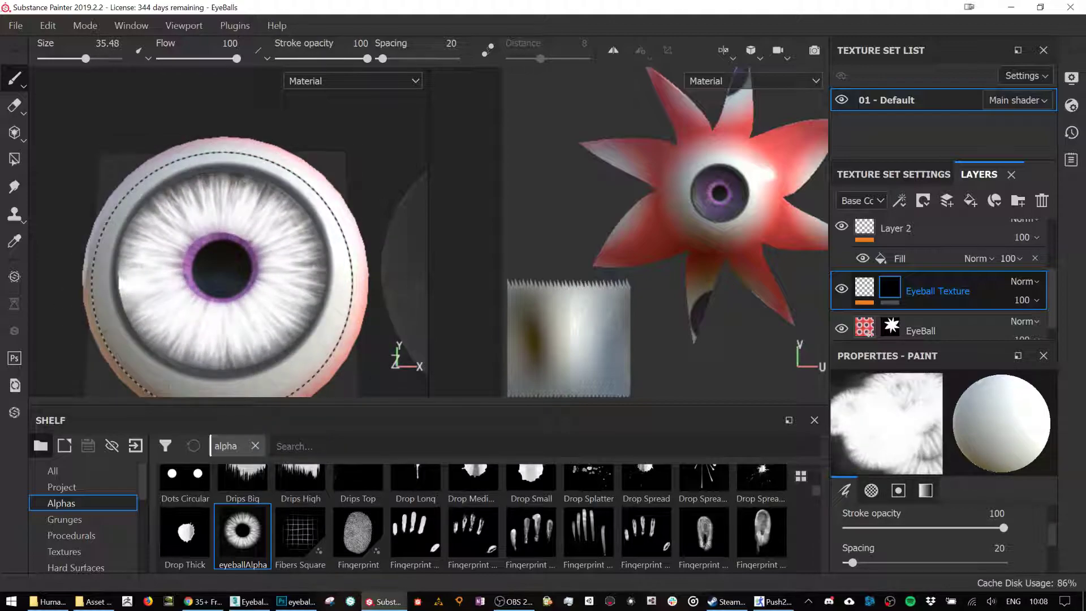
left_click(220, 272)
Set the Eyeball Texture layer's opacity to 40.
mouse_move(353, 200)
left_mouse_down("alt")
mouse_move(358, 225)
mouse_move(363, 217)
left_mouse_up("alt")
left_click(1039, 303)
left_click_drag(1057, 333, 1033, 334)
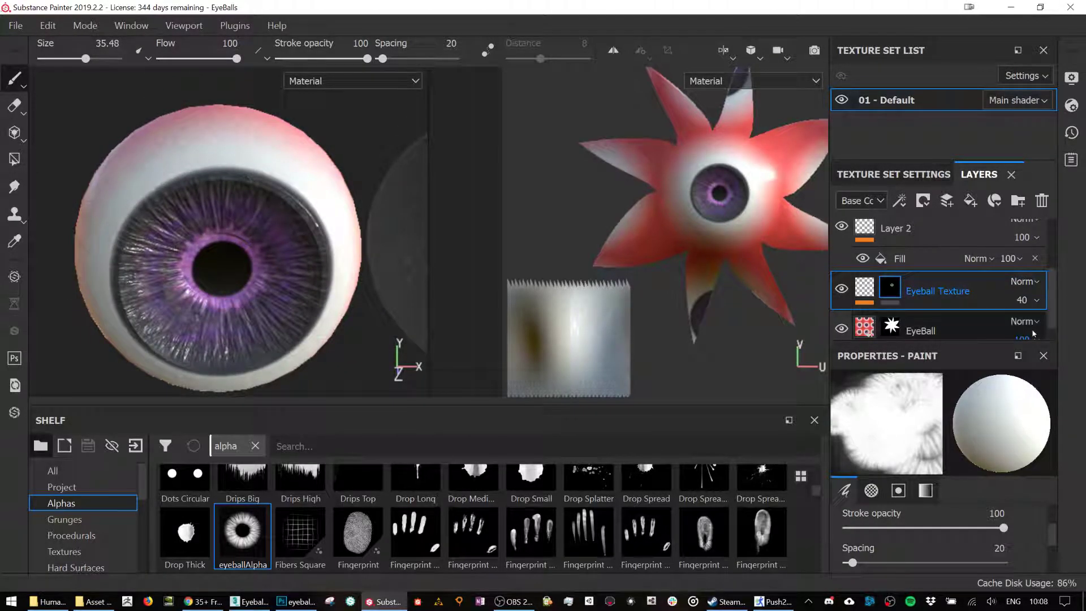
Select the EyeBall layer's mask for painting and choose the Basic Soft brush.
left_click(928, 328)
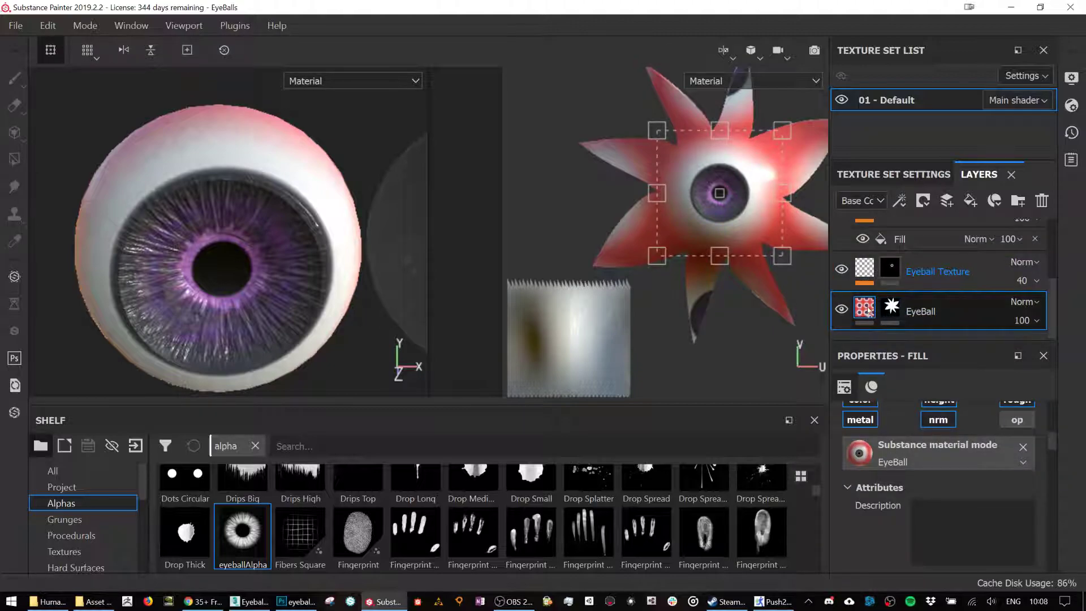
left_click(891, 306)
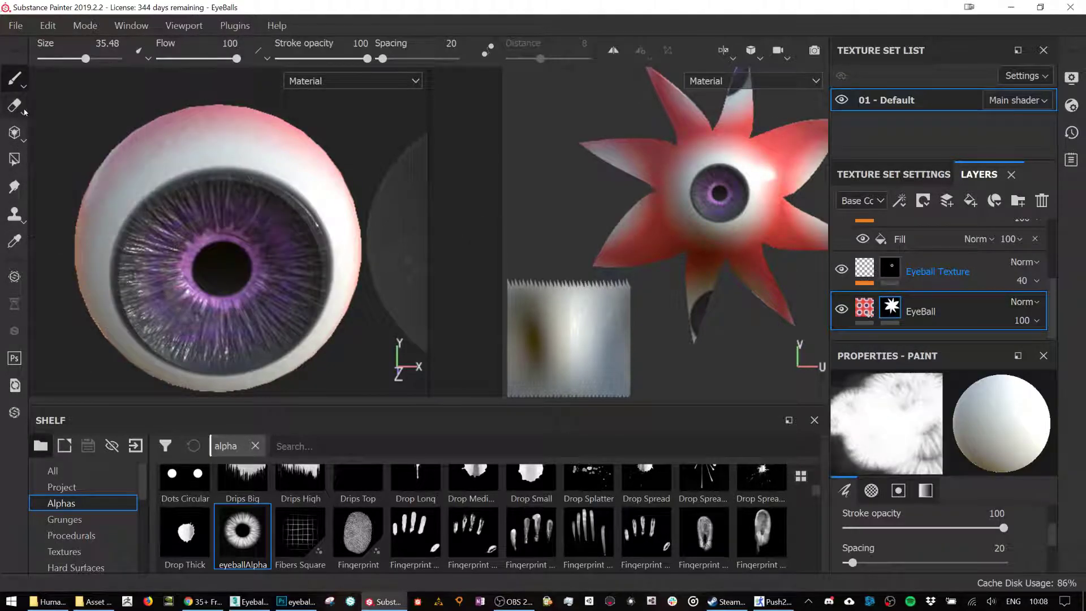
mouse_move(12, 80)
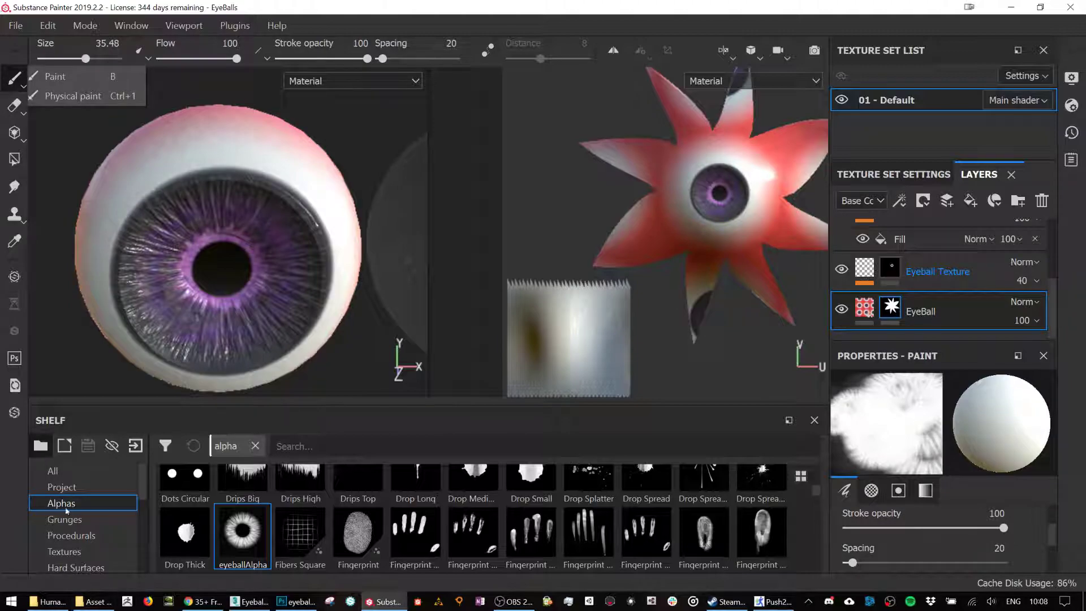
left_click(242, 482)
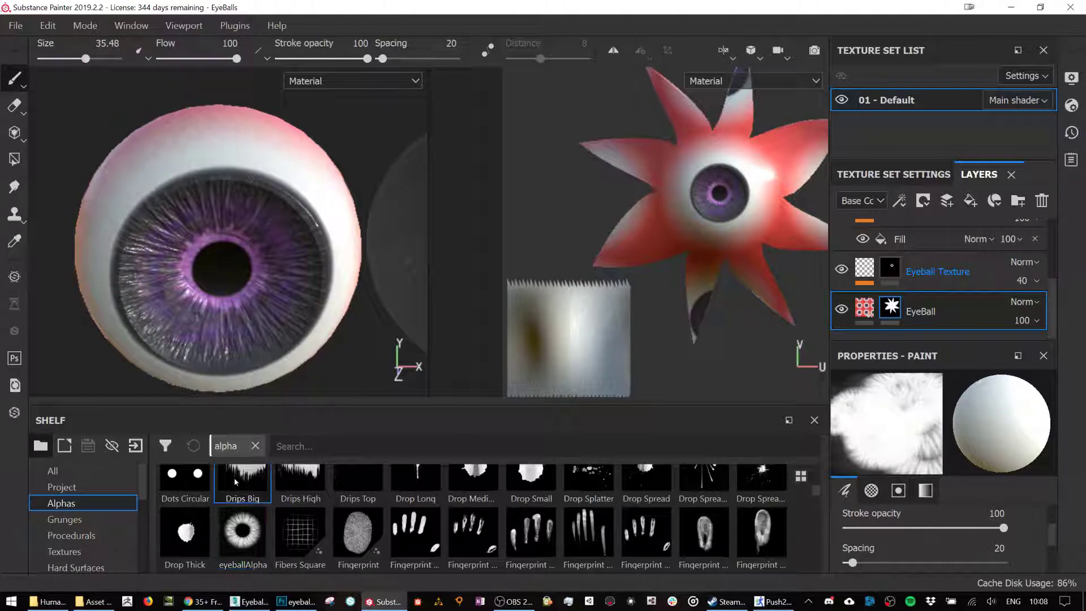
scroll(267, 491, "up", 5)
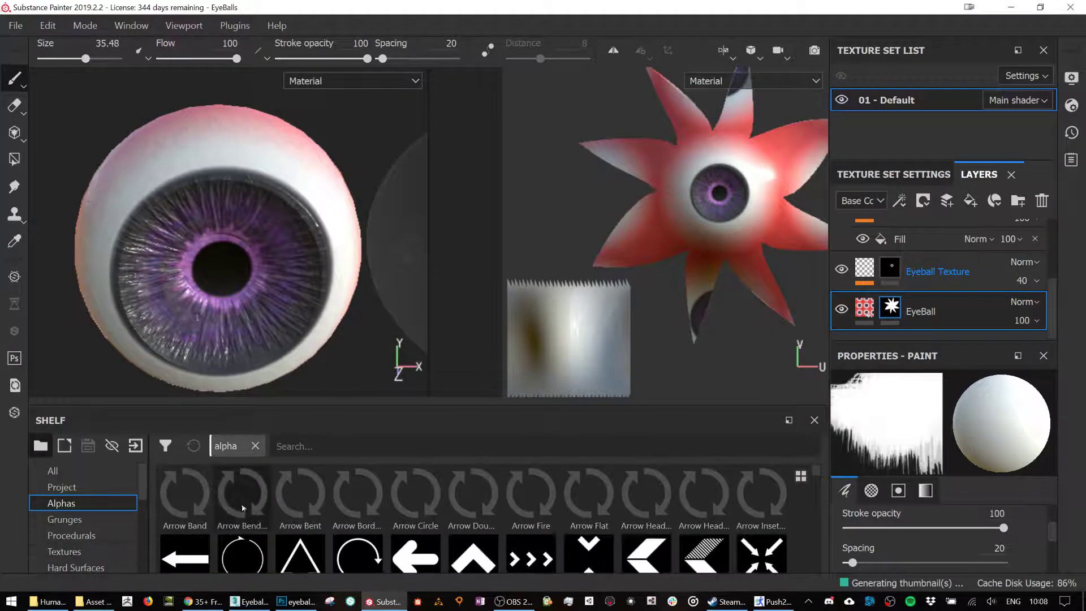
scroll(85, 546, "down", 3)
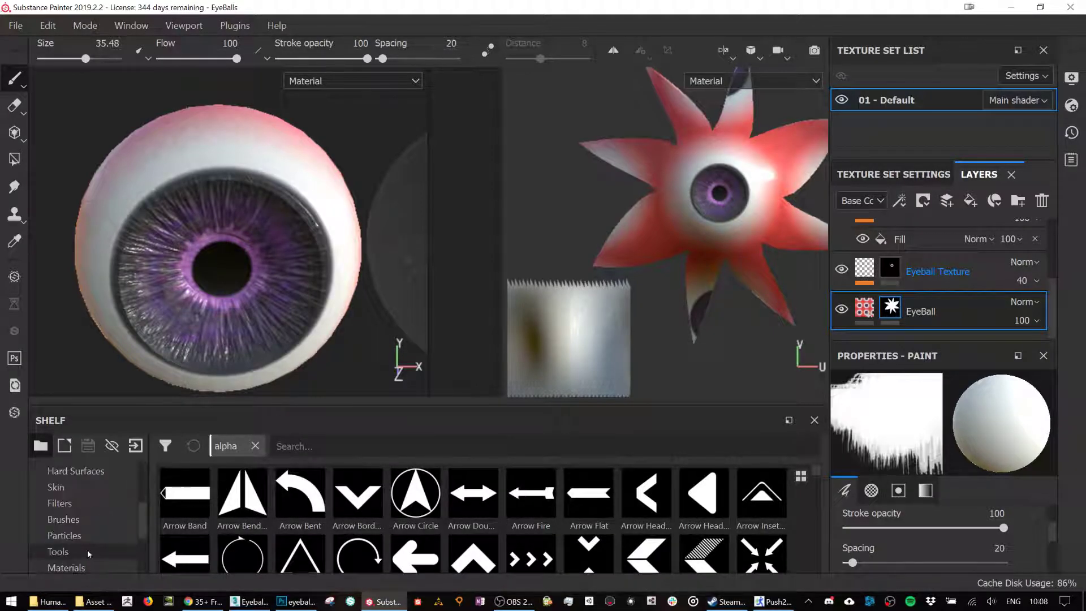
left_click(81, 515)
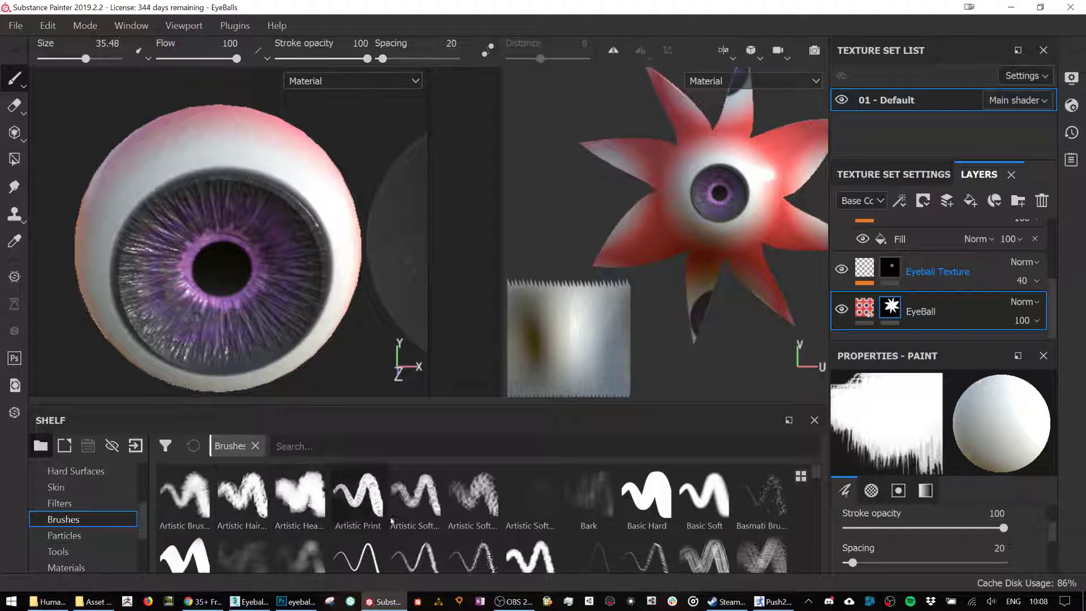
left_click(703, 493)
left_click_drag(323, 206, 319, 193, "alt")
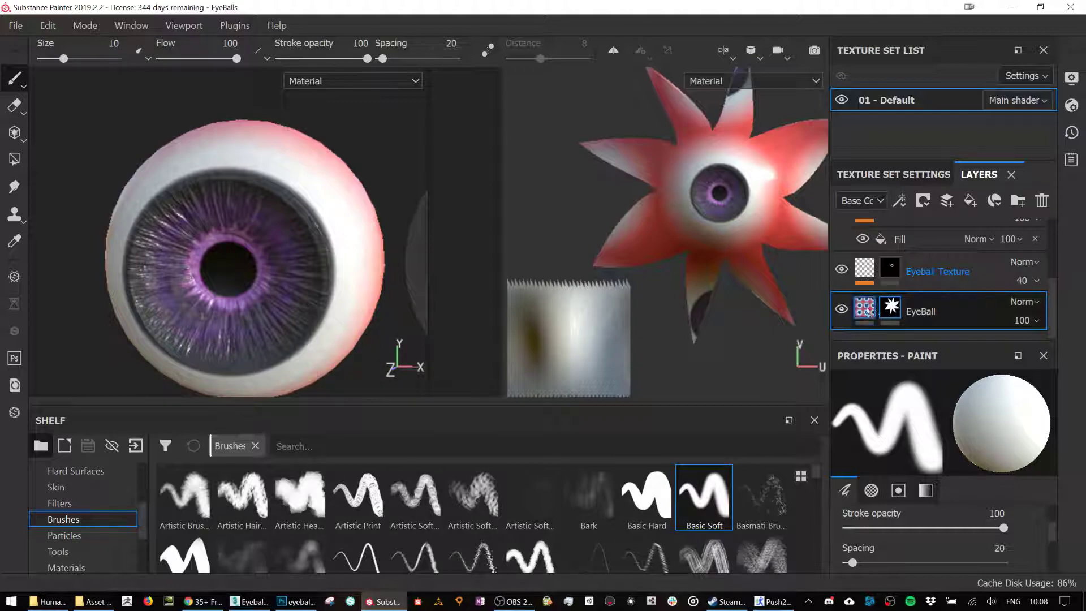
Set Iris_Size to 1.14 in the EyeBall layer's material parameters and inspect the iris on the model.
scroll(966, 513, "down", 15)
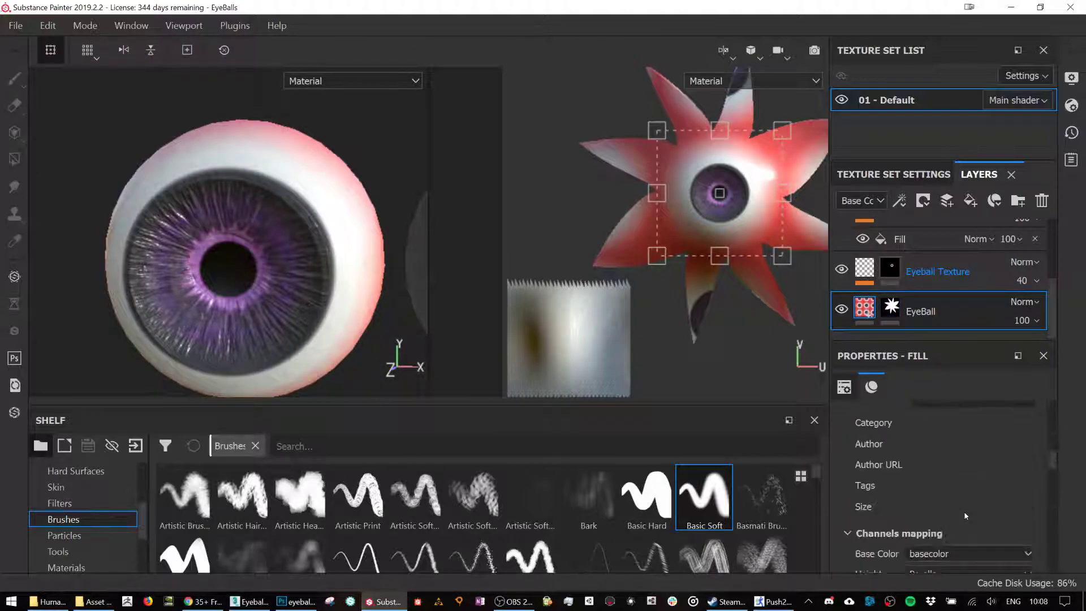
scroll(966, 516, "down", 5)
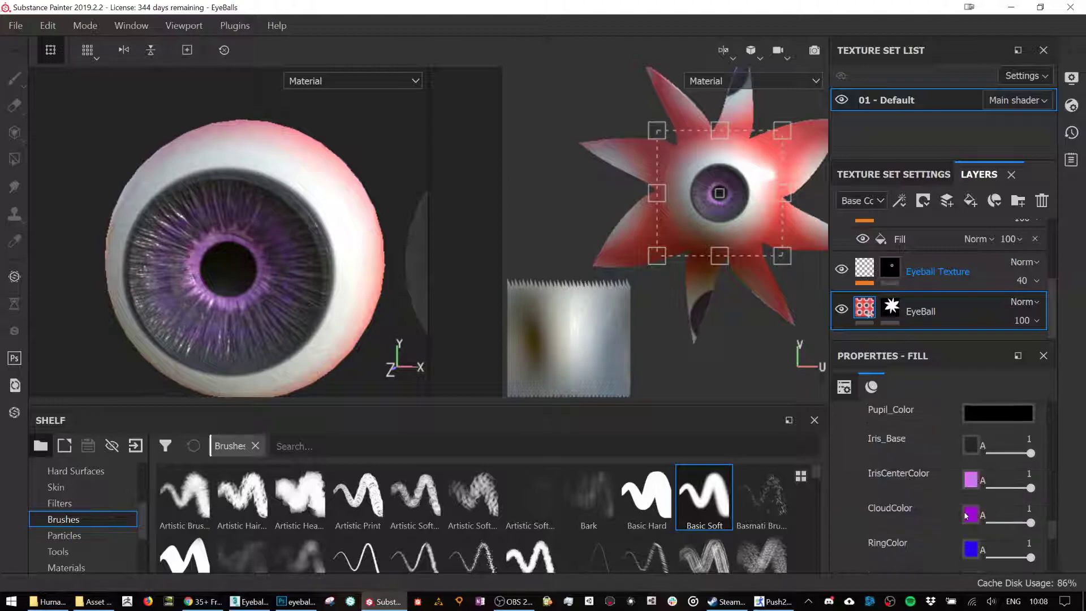
scroll(928, 538, "up", 10)
scroll(893, 558, "down", 3)
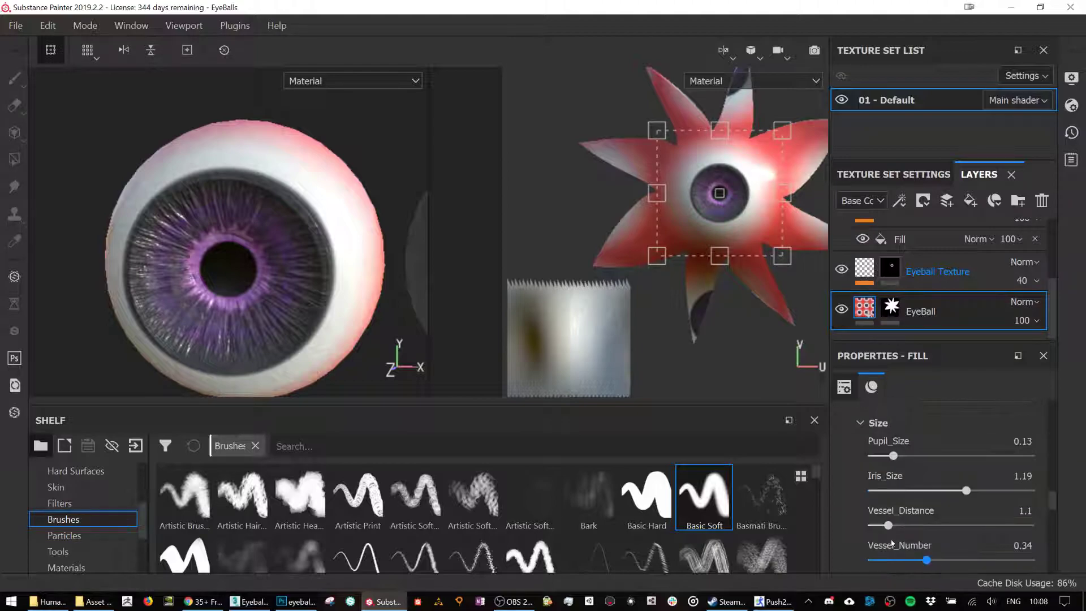
left_click_drag(966, 442, 962, 441)
mouse_move(212, 259)
left_mouse_down("alt")
mouse_move(247, 260)
mouse_move(223, 245)
left_mouse_up("alt")
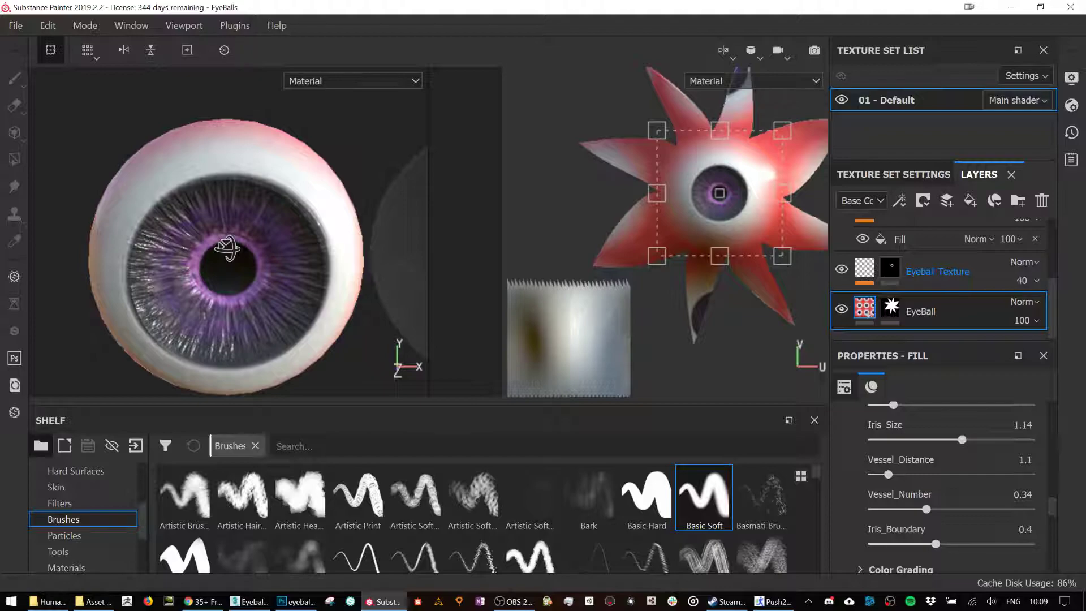
Set the first UV offset value of the EyeBall layer's fill to 0.095.
left_click(862, 570)
scroll(905, 452, "up", 8)
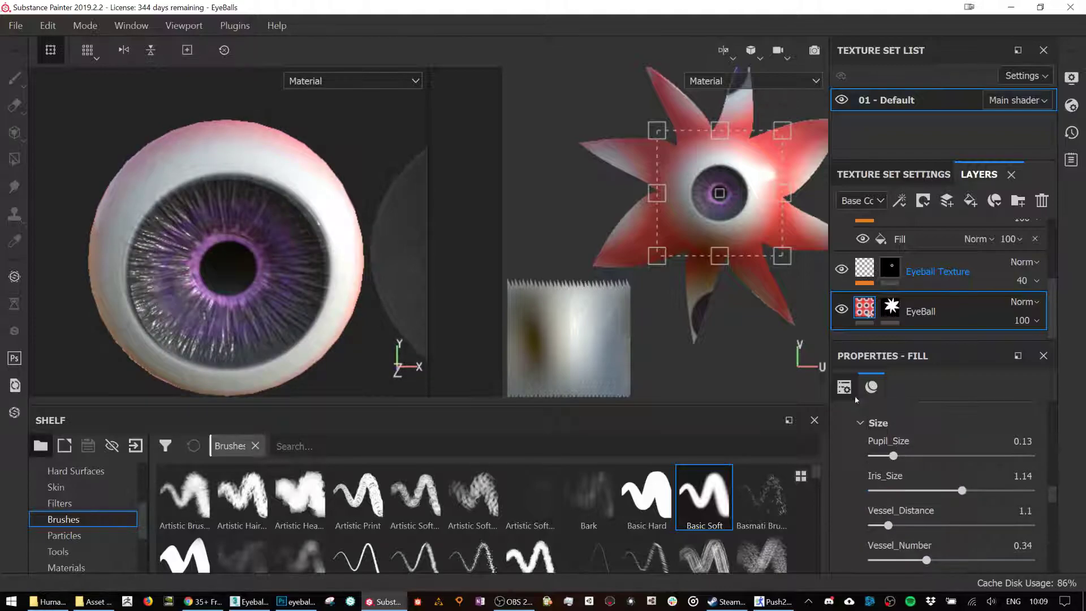
scroll(932, 496, "down", 2)
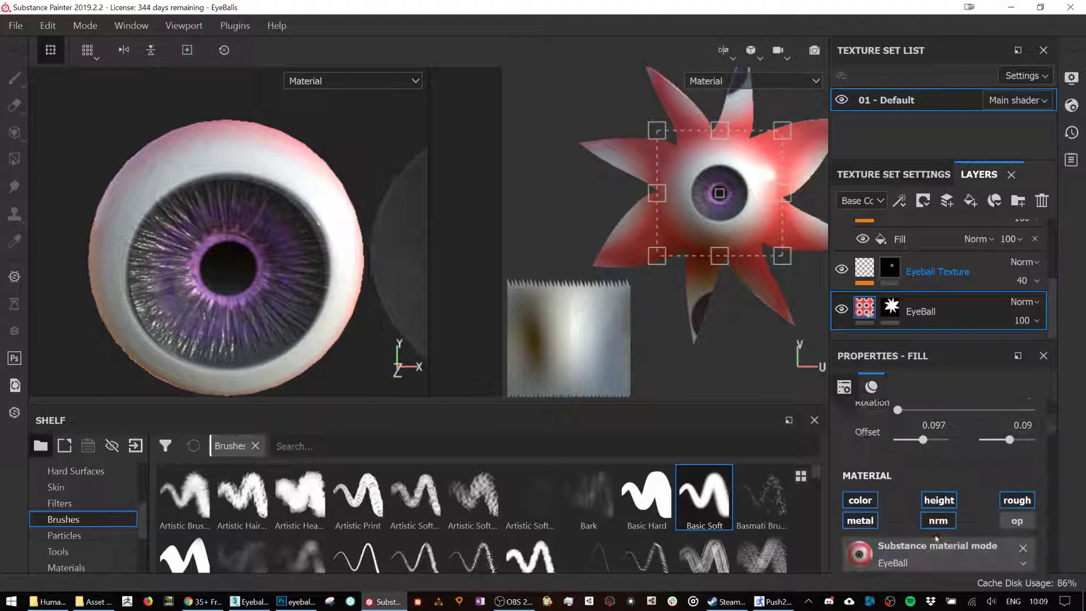
left_click(924, 491)
double_click(926, 492)
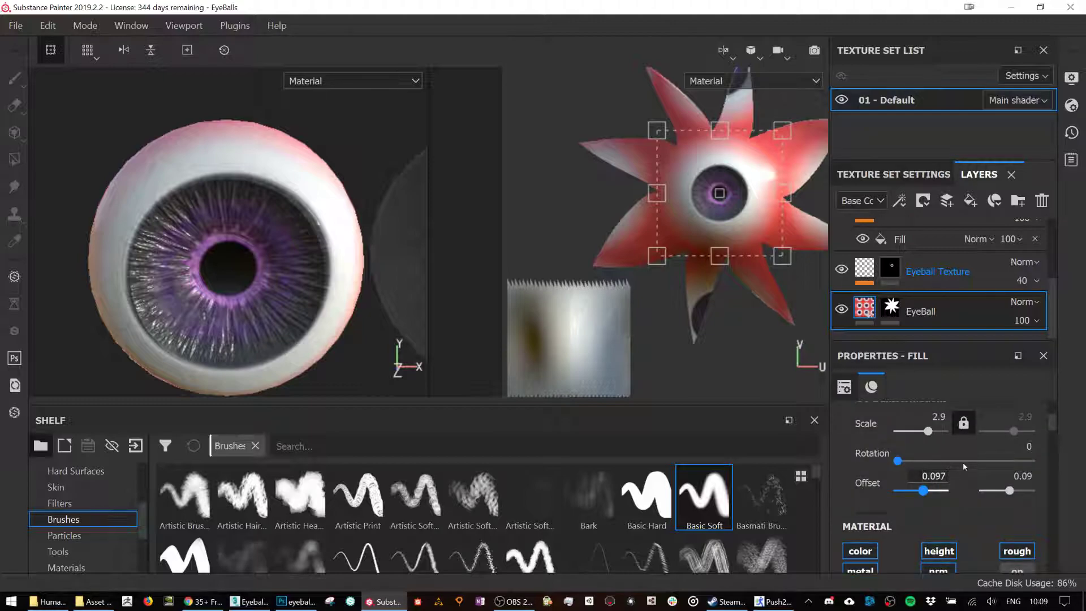
key("BackSpace")
type("6")
key("Return")
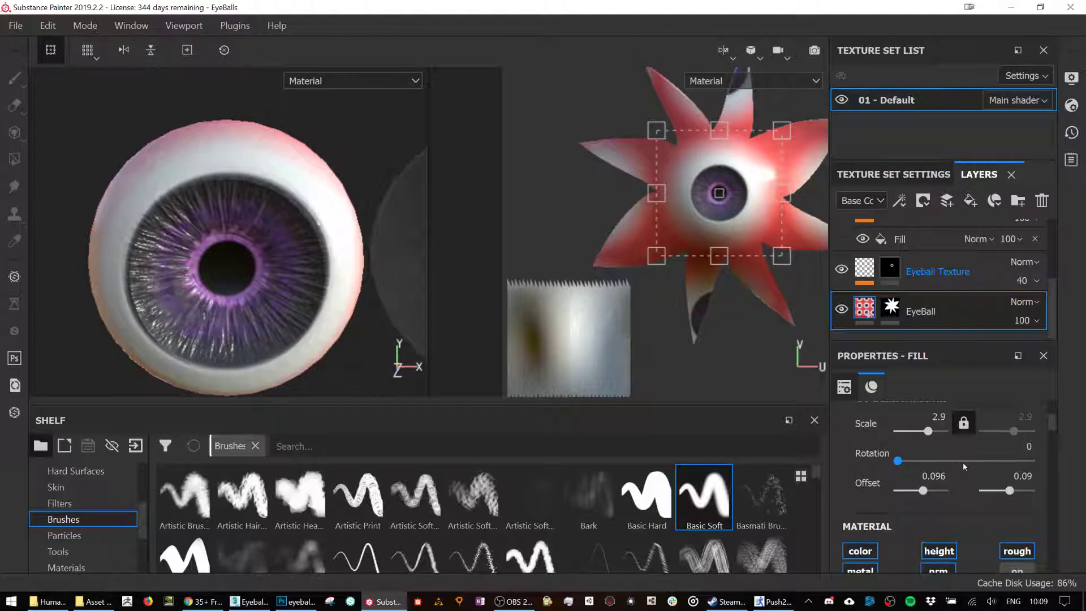
double_click(925, 491)
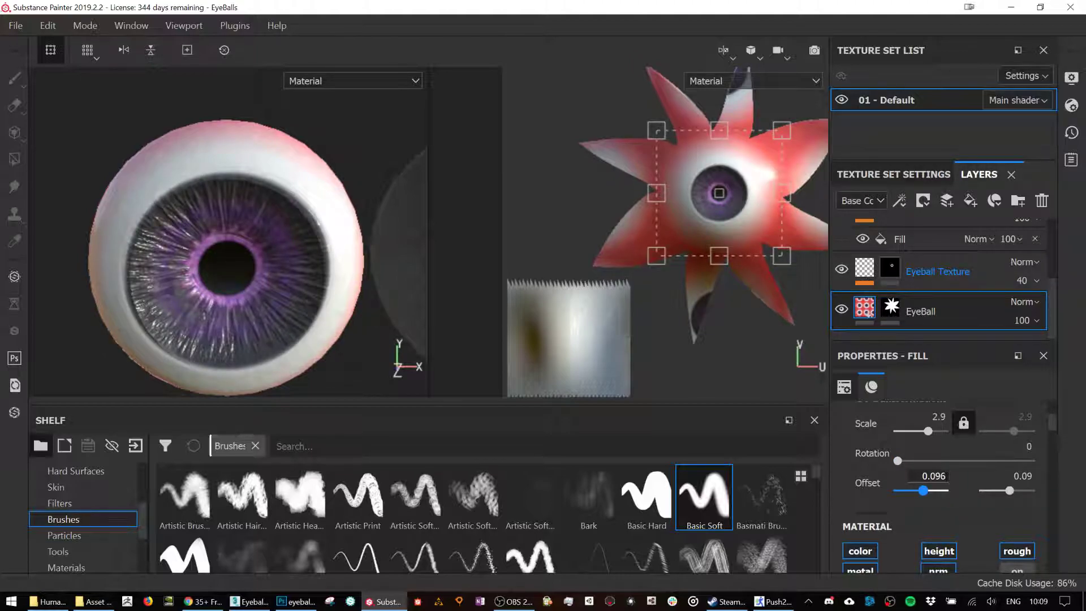
key("Down")
Set the second UV offset value of the EyeBall layer's fill to 0.089.
mouse_move(265, 225)
left_mouse_down("alt")
mouse_move(262, 195)
mouse_move(233, 186)
mouse_move(256, 225)
left_mouse_up("alt")
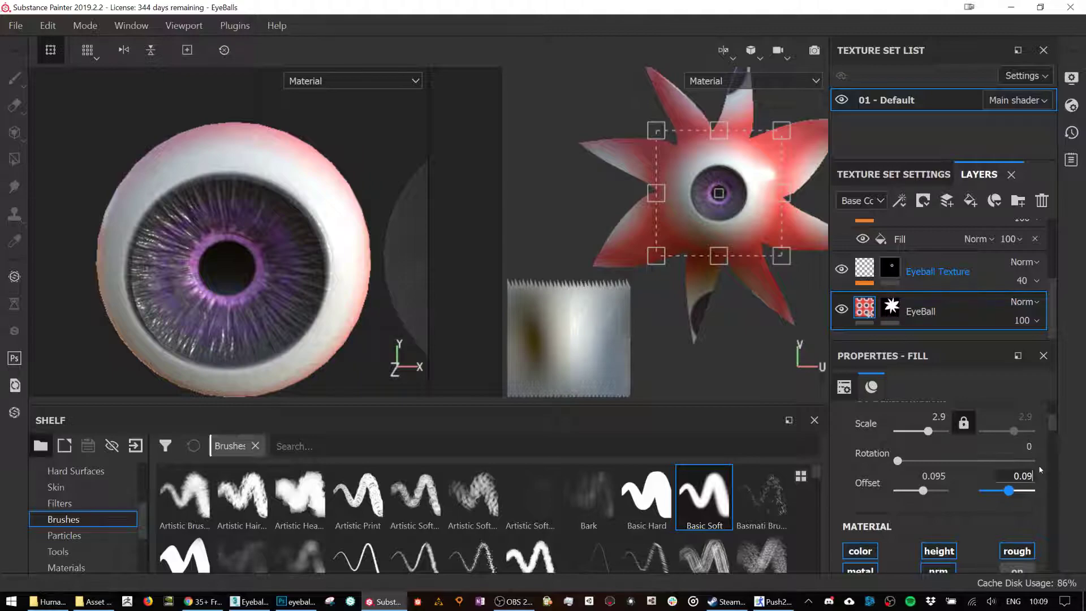
key("Return")
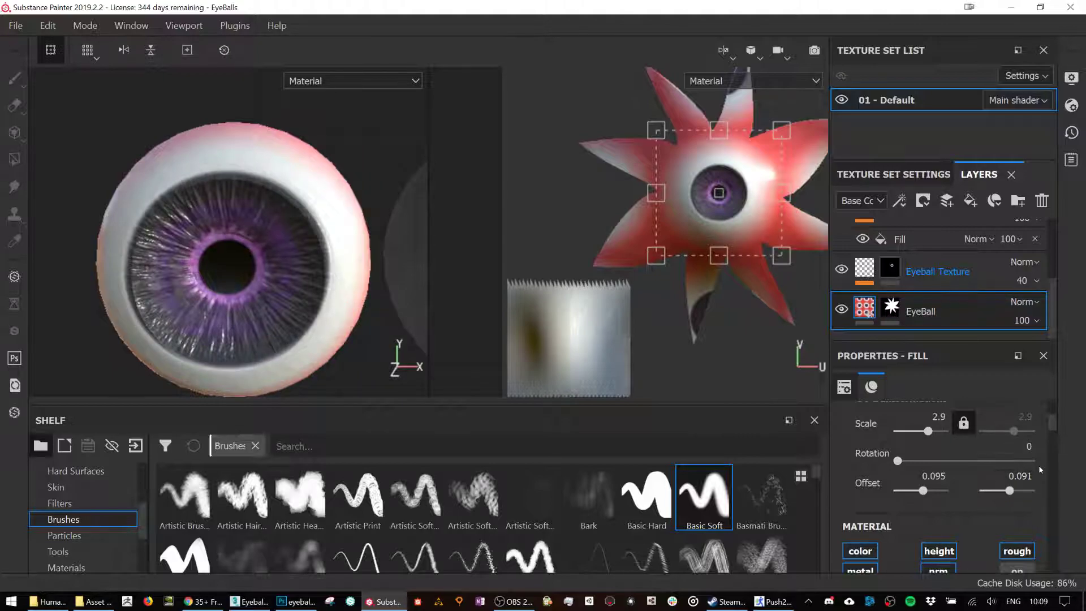
left_click(1030, 475)
key("BackSpace")
key("BackSpace")
key("Return")
Examine the iris and pupil alignment on the eyeball model from several angles and distances.
left_click_drag(195, 355, 349, 282, "alt")
scroll(352, 322, "up", 2)
scroll(332, 330, "down", 6)
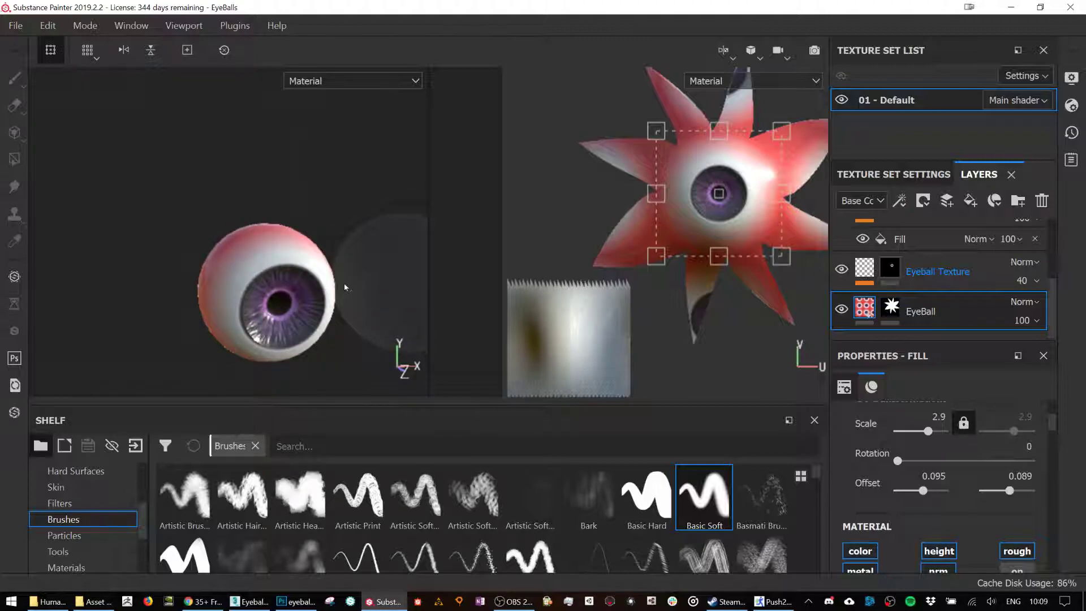
left_click_drag(239, 260, 328, 295, "alt")
left_click_drag(301, 258, 165, 284, "alt")
left_click_drag(254, 277, 335, 265, "alt")
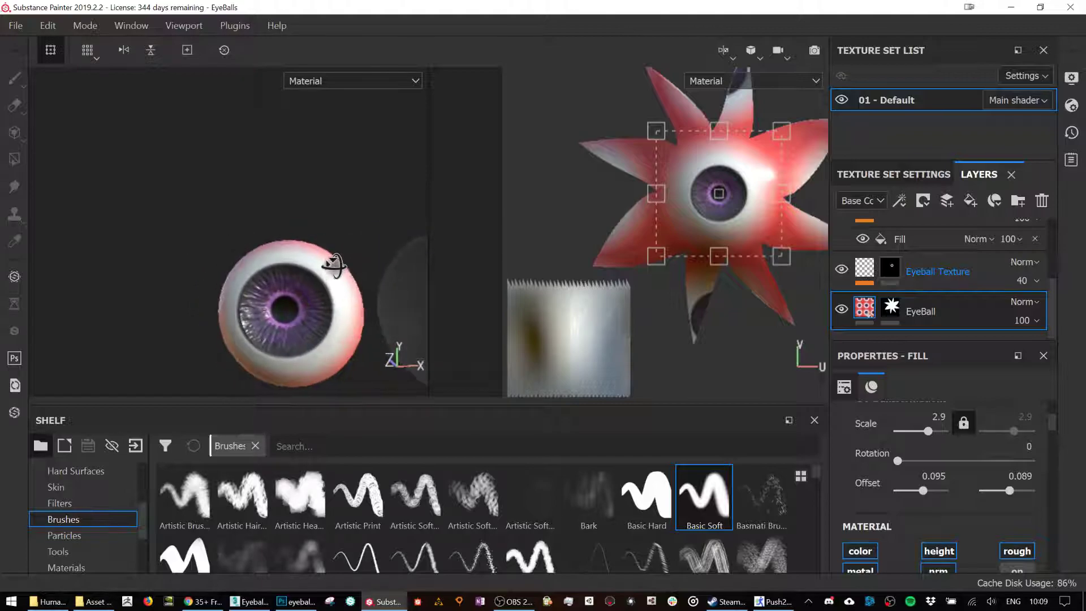
middle_click_drag(339, 283, 301, 279, "alt")
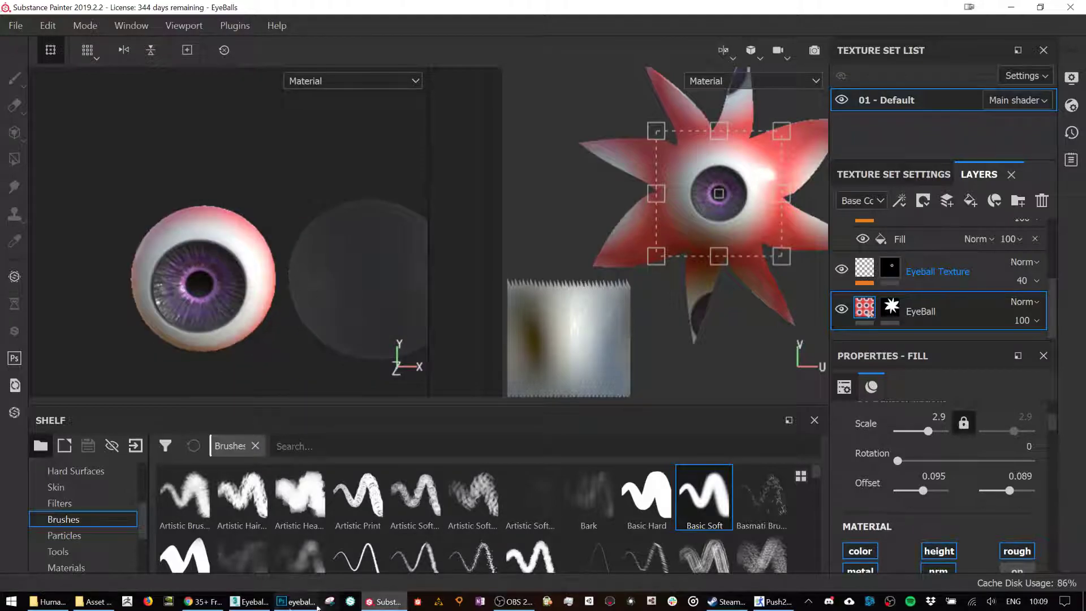
Switch to 3ds Max and add an Edit Poly modifier above Unwrap UVW on the eyeball object.
left_click(249, 602)
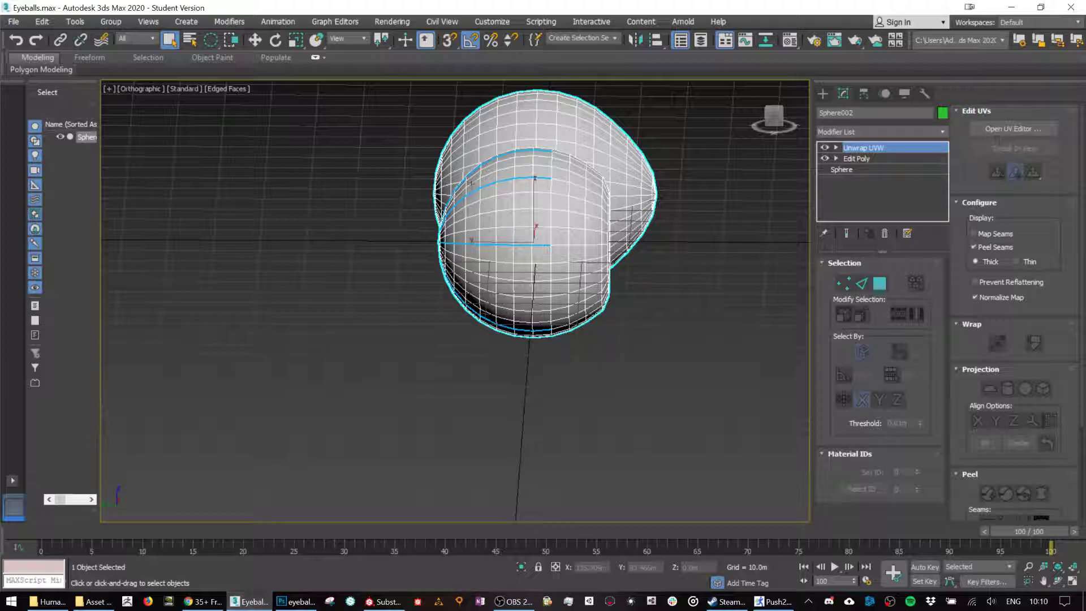
left_click(823, 94)
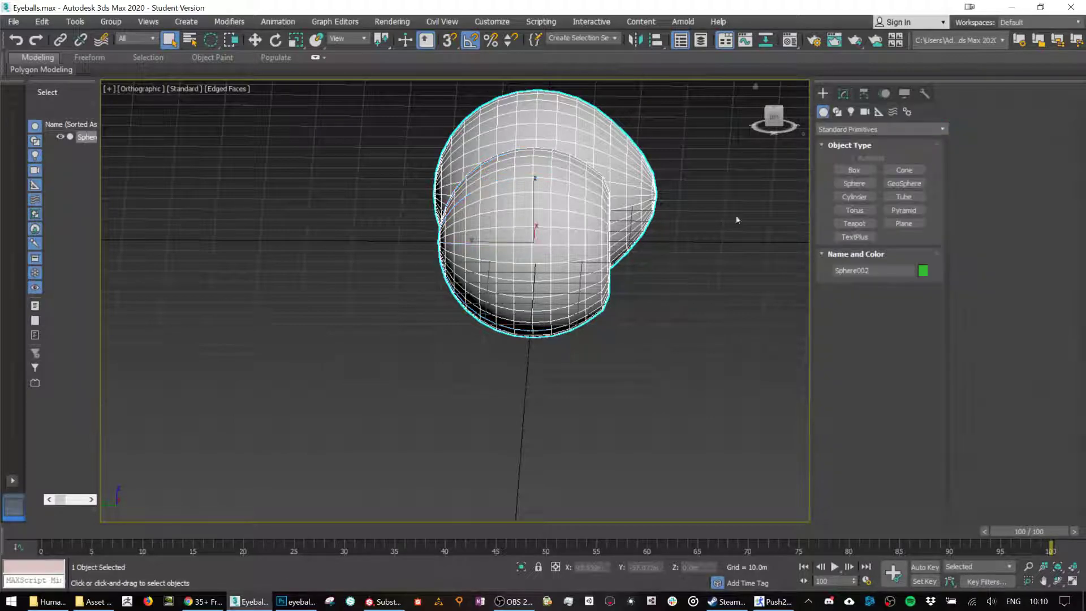
middle_click_drag(708, 203, 747, 243, "alt")
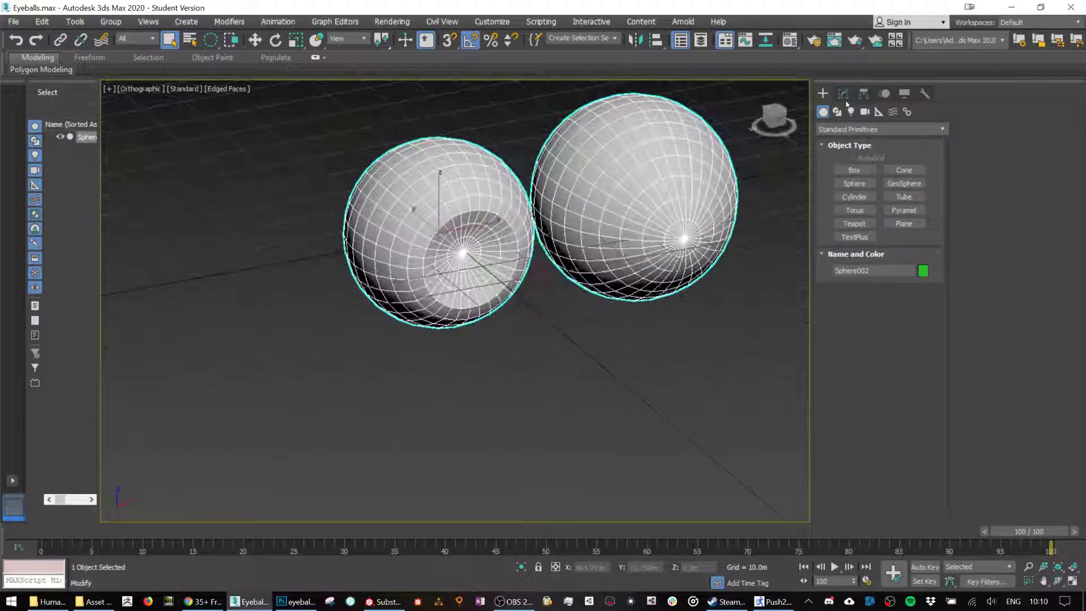
left_click(843, 94)
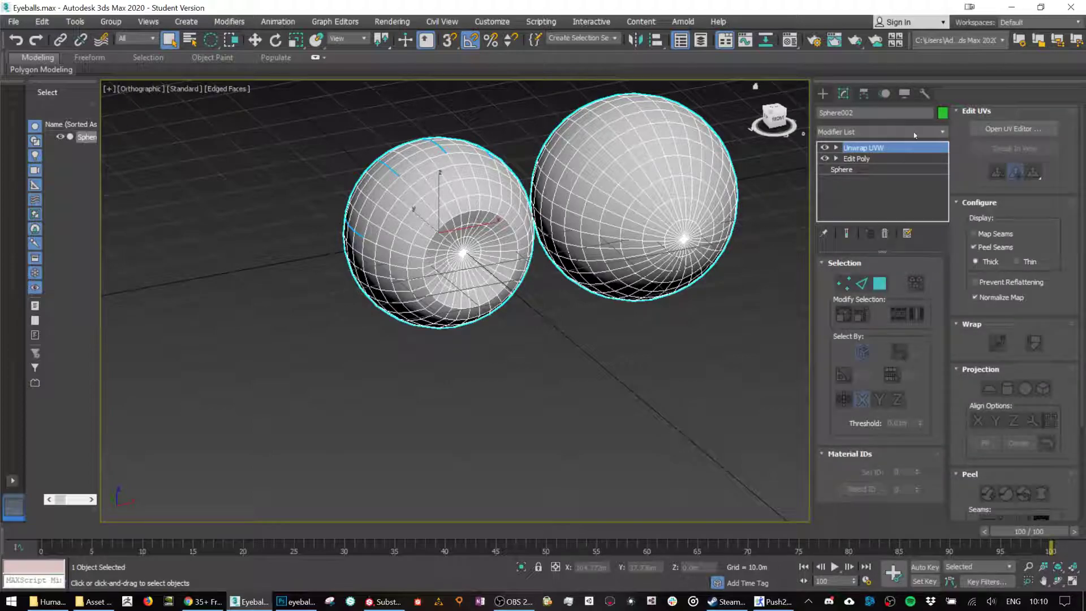
left_click(914, 132)
key("e")
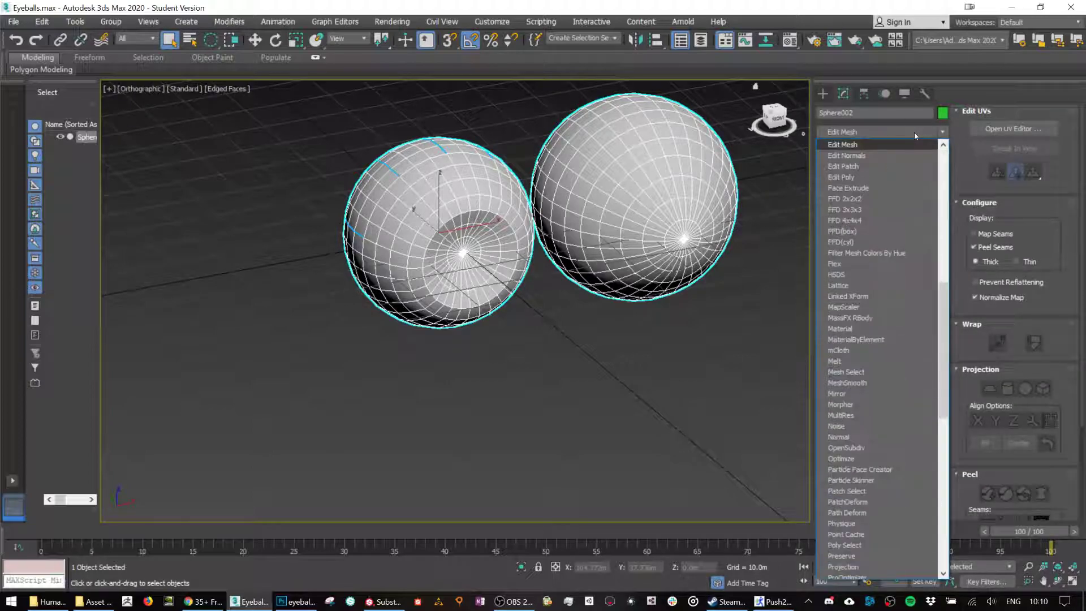
key("Down")
key("Down")
key("Down")
key("Escape")
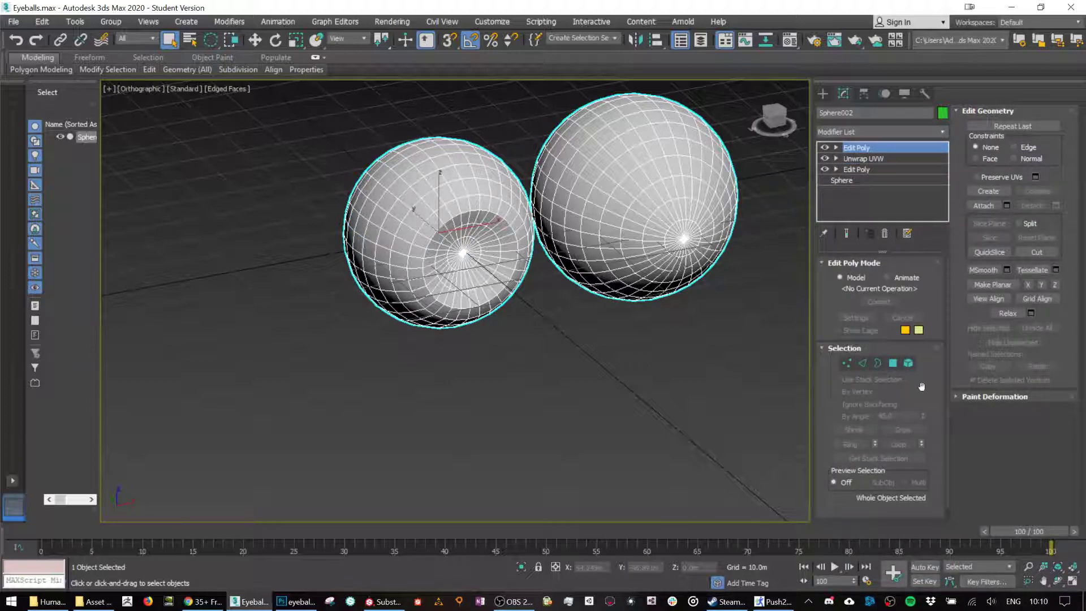
Select the outer sphere as an element and, in a wireframe front view, move it along X over the inner eyeball.
left_click(908, 363)
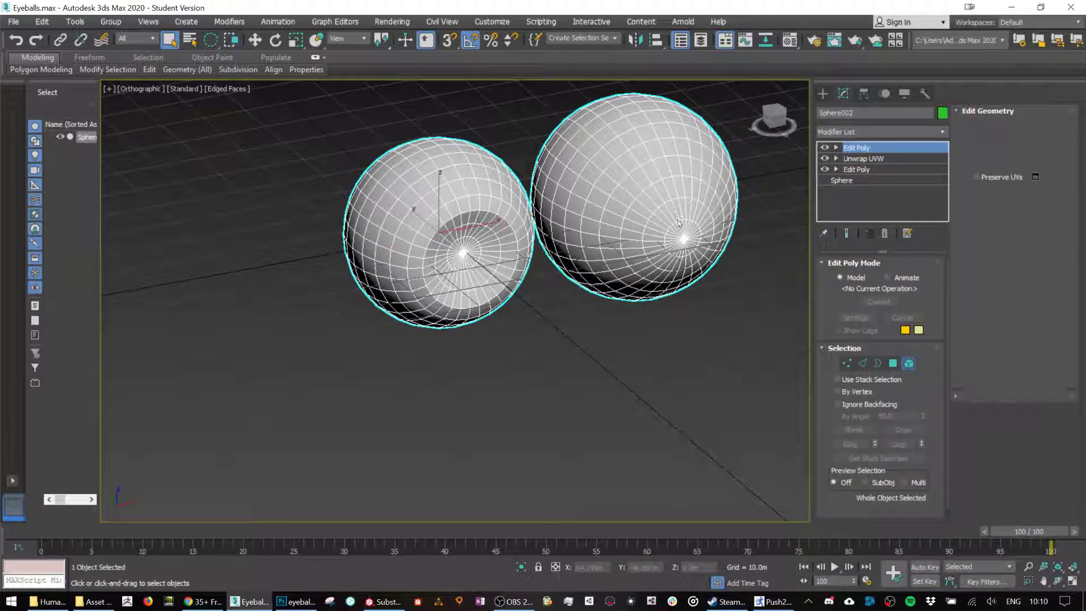
left_click(643, 169)
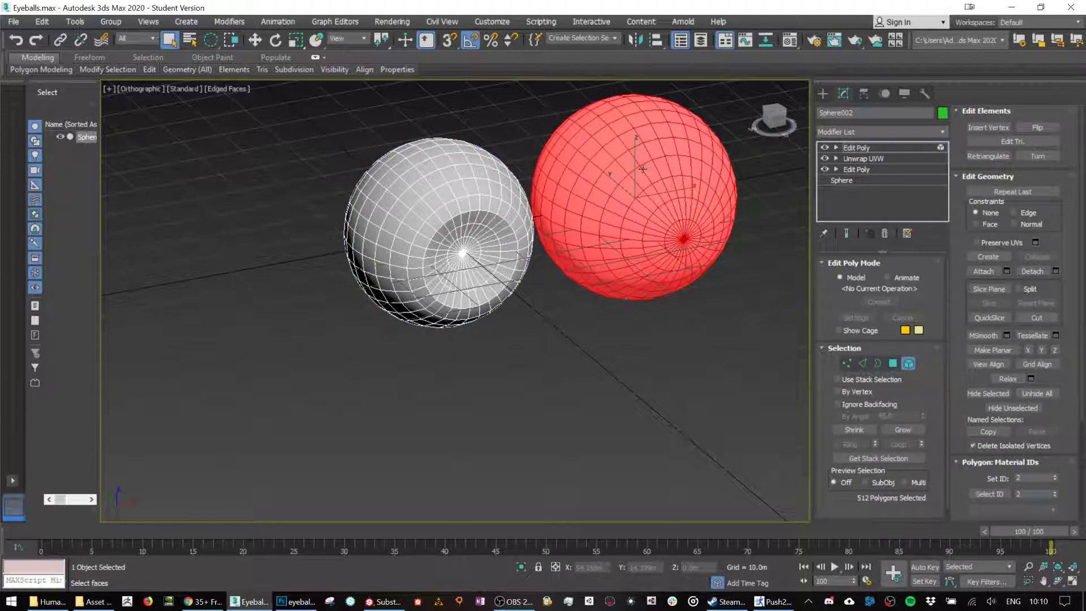
key("w")
left_click(229, 91)
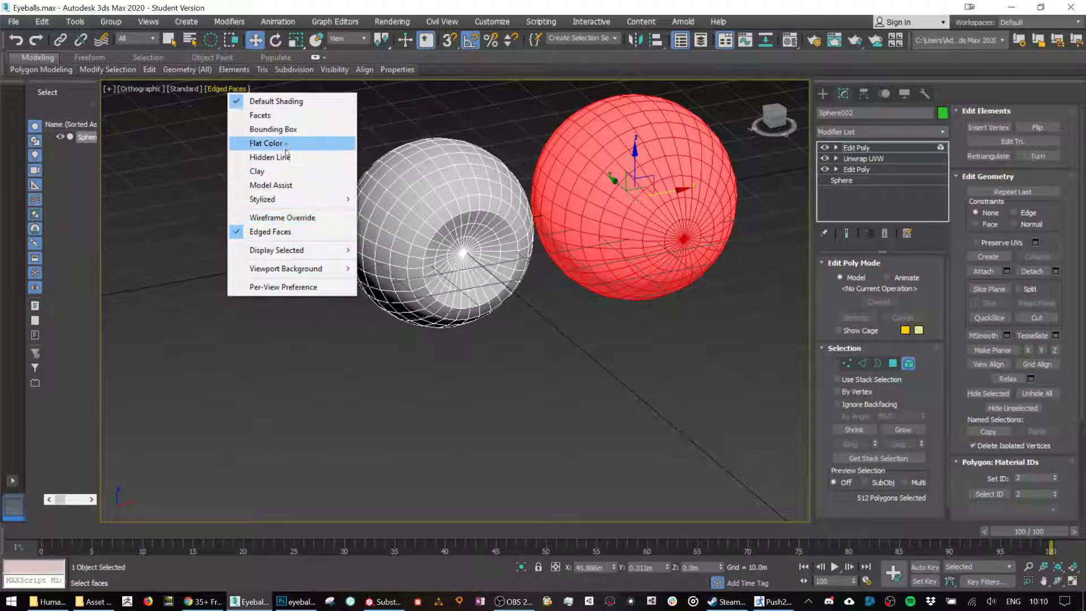
left_click(286, 219)
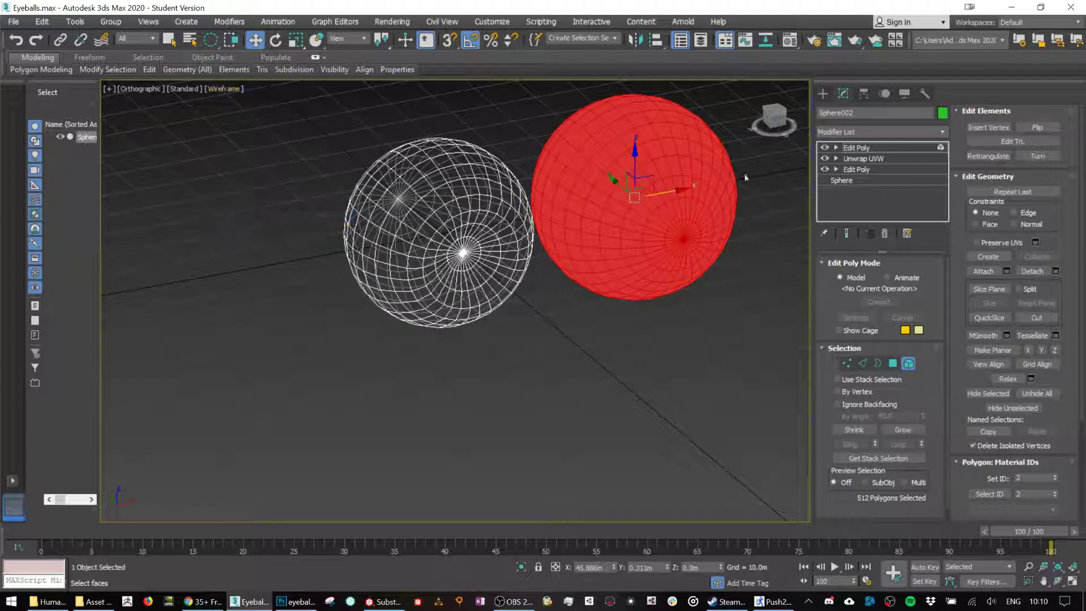
left_click(775, 121)
left_click_drag(687, 218, 473, 207)
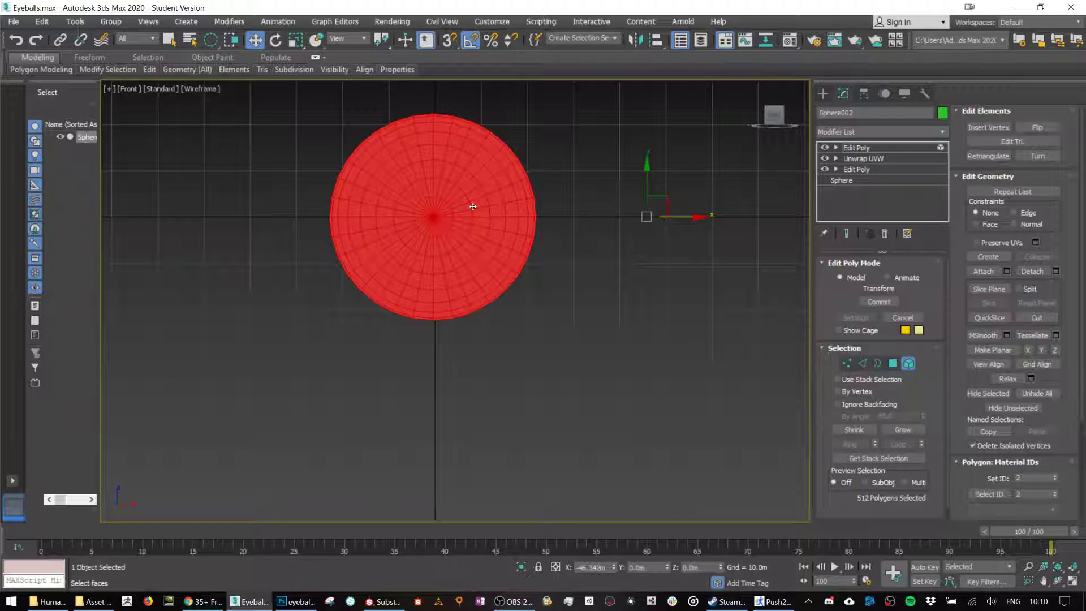
Reselect the outer sphere element and nudge it slightly along negative X to centre it on the inner eyeball.
left_click(541, 242)
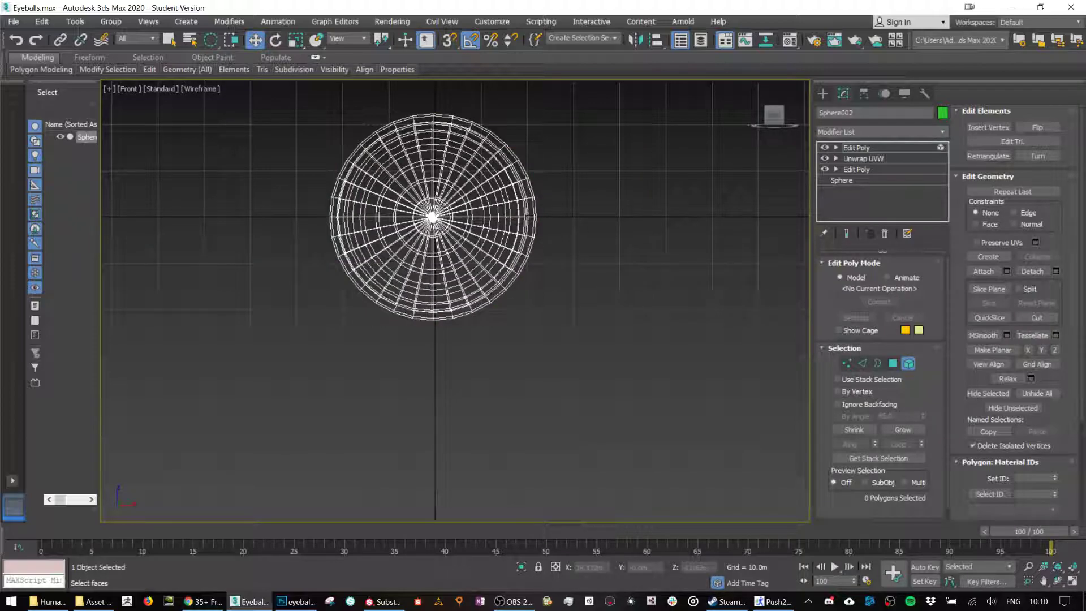
scroll(530, 215, "up", 5)
key("ctrl+a")
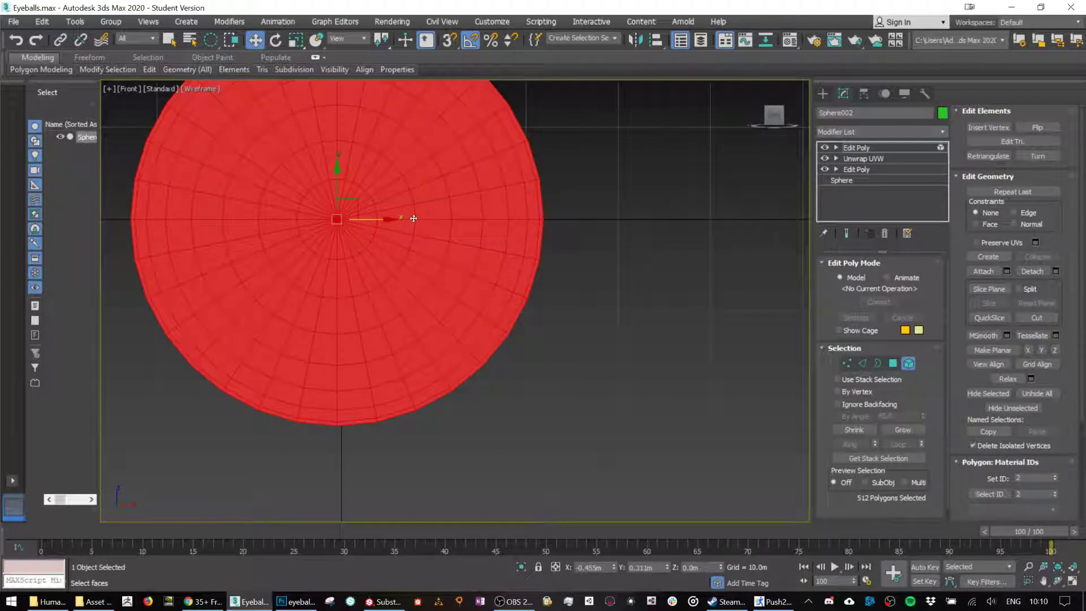
left_click_drag(393, 220, 391, 220)
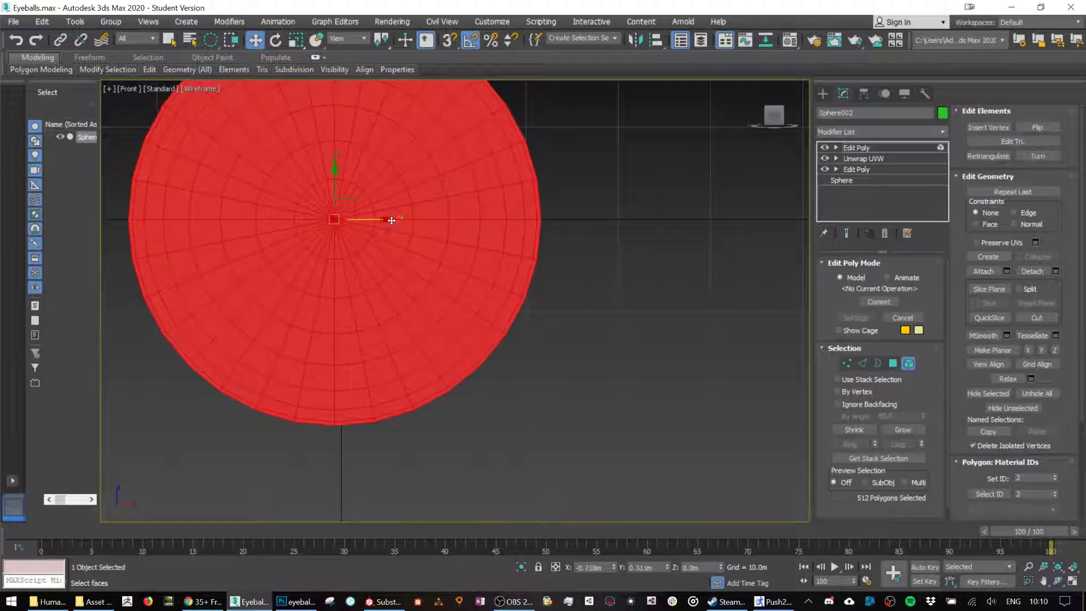
left_click(650, 298)
Restore the shaded Edged Faces display, leave element editing, and select the whole eyeball object.
scroll(636, 294, "down", 2)
left_click(204, 94)
left_click(235, 223)
middle_click_drag(524, 243, 558, 254, "alt")
left_click(911, 363)
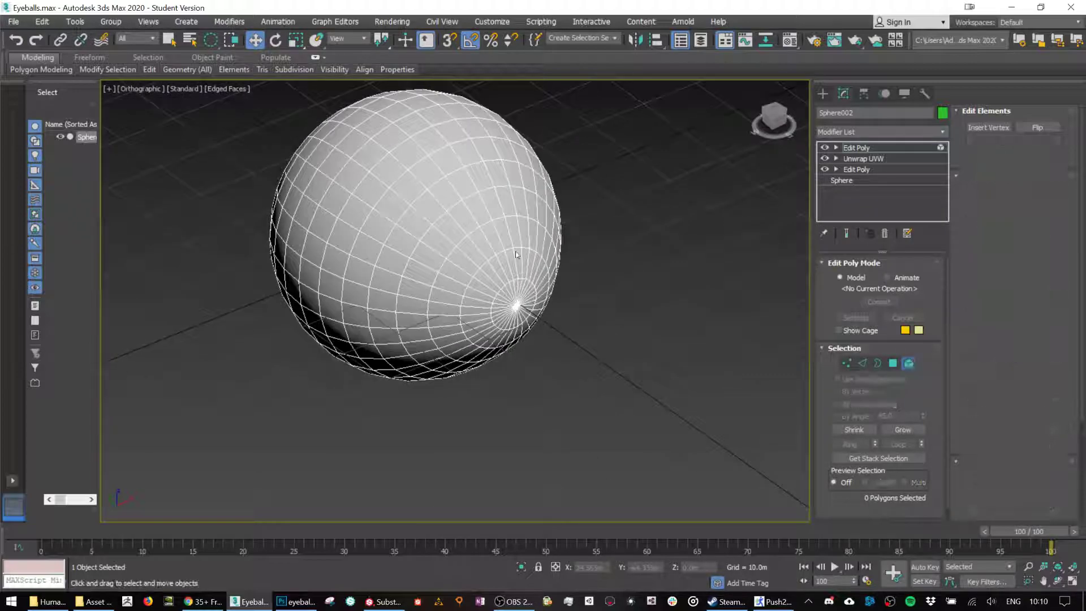
key("ctrl+d")
left_click(415, 193)
right_click(413, 192)
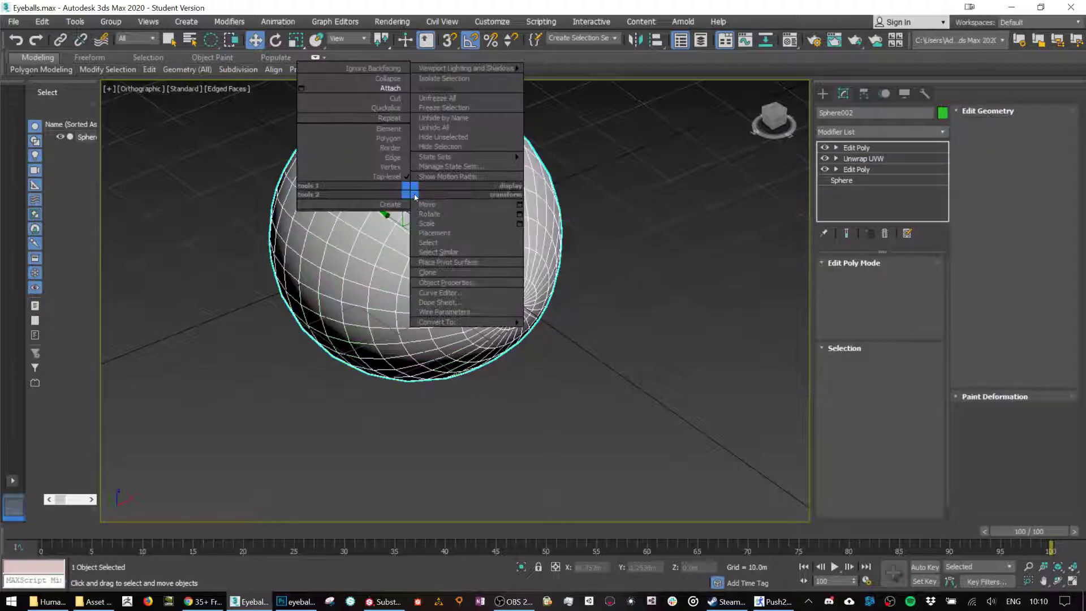
Start exporting only the selected eyeball as FBX and open the Eyeball folder as the destination.
left_click(18, 24)
left_click(19, 24)
mouse_move(69, 208)
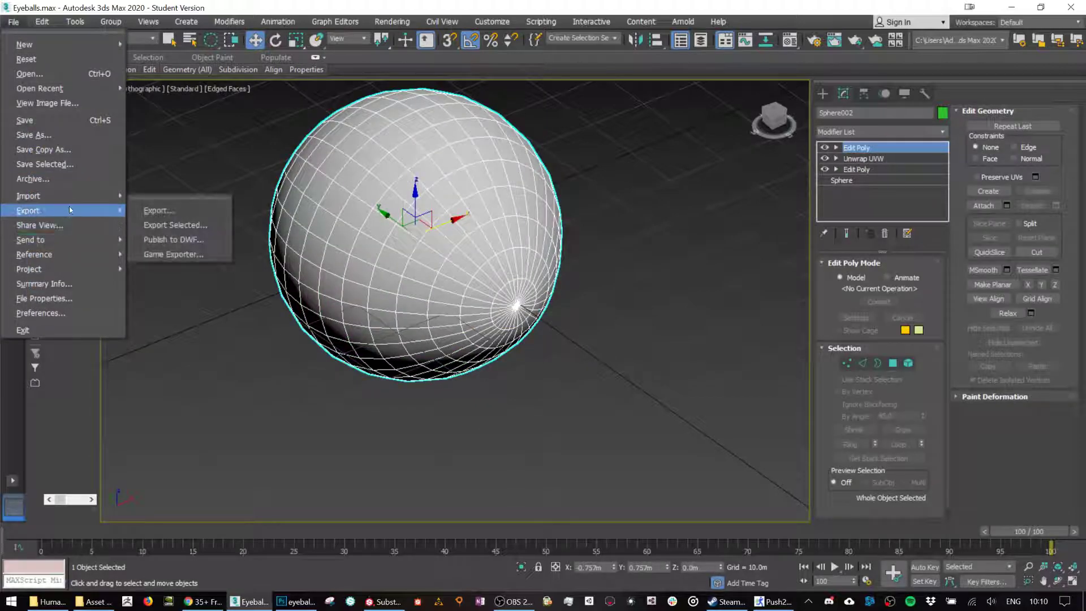
left_click(220, 226)
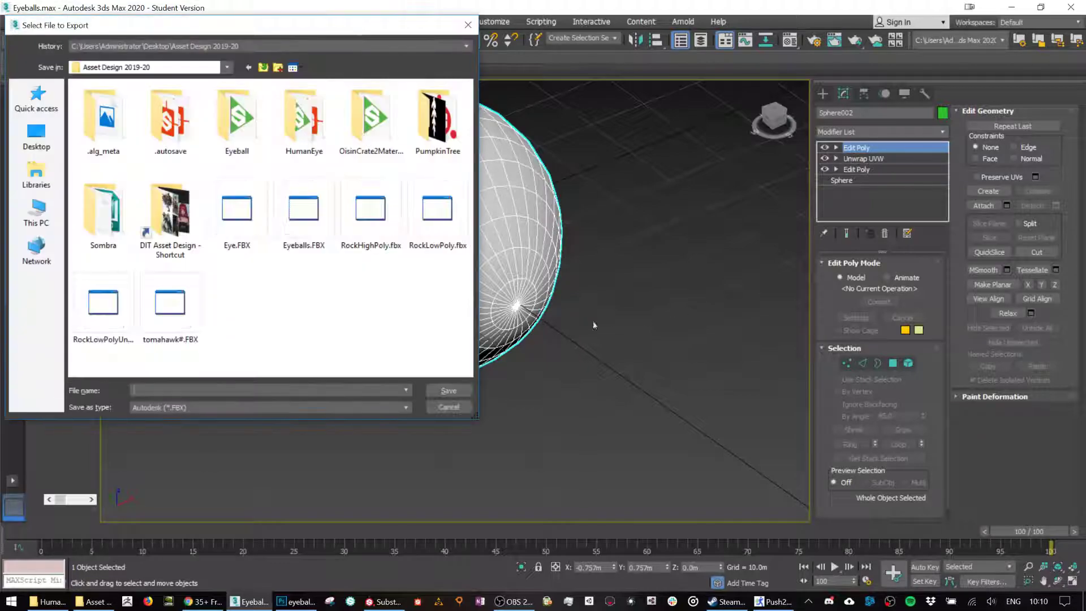
type("Sys")
key("BackSpace")
key("BackSpace")
key("BackSpace")
type("Eyeball")
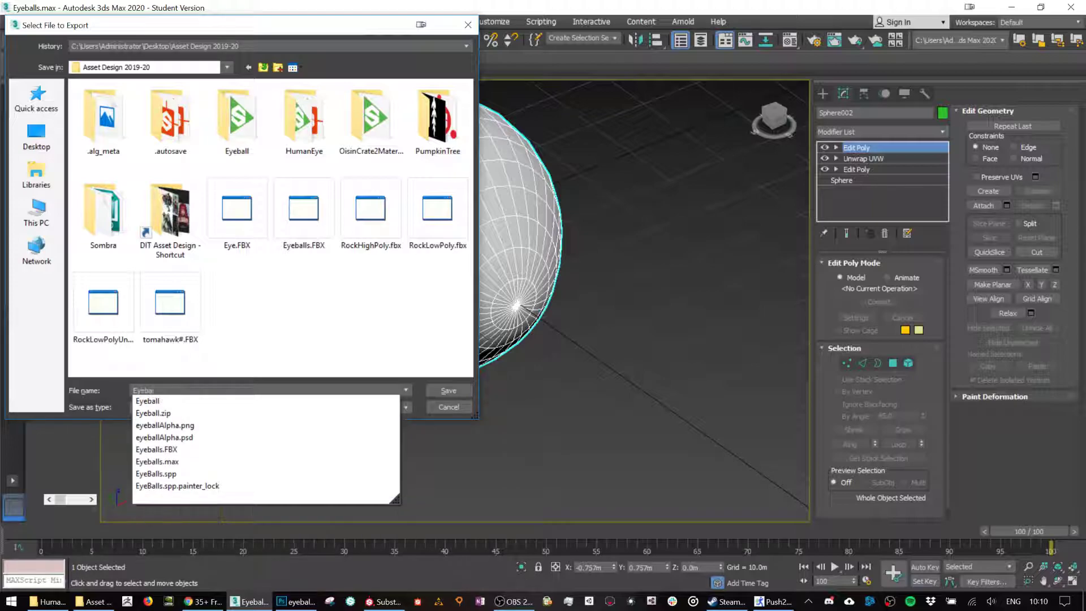
key("Return")
double_click(244, 107)
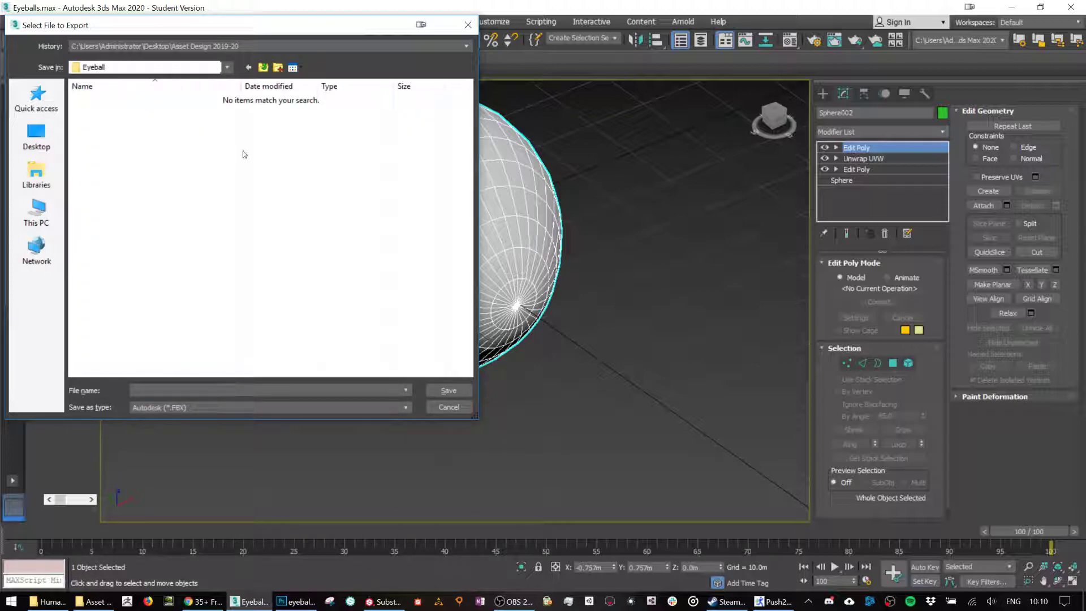
Export the eyeball mesh under the file name EyeballUnwrappe and switch to Photoshop.
type("E")
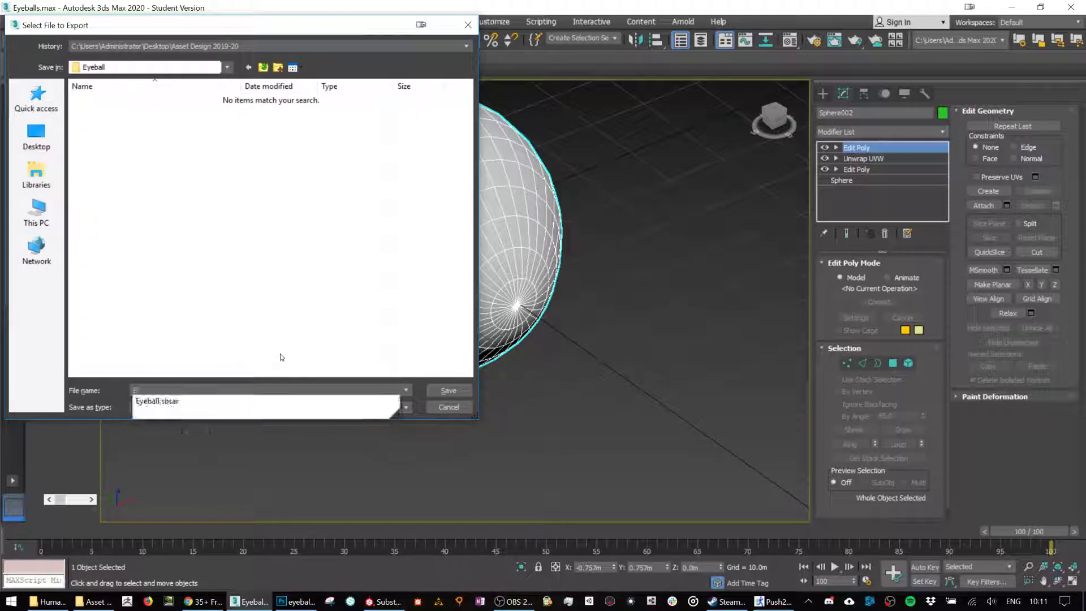
type("yeballUnwrappe")
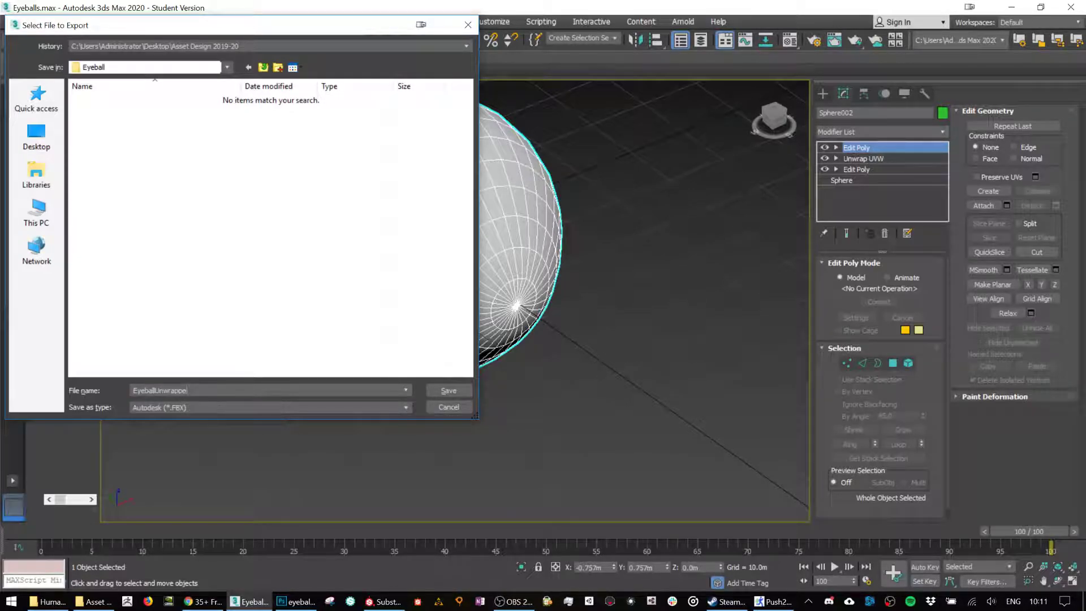
key("Return")
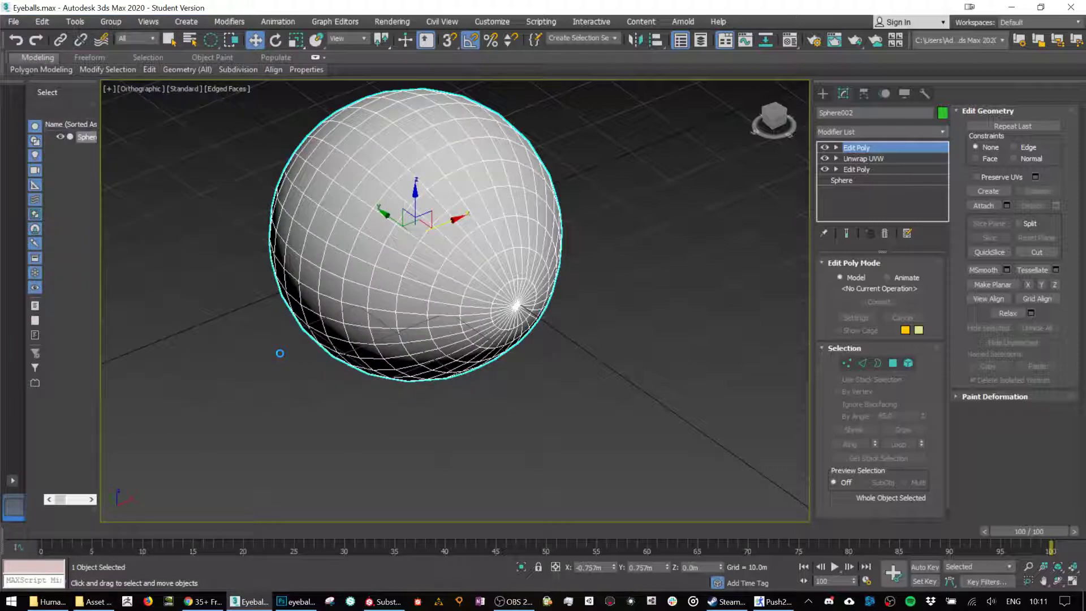
key("Return")
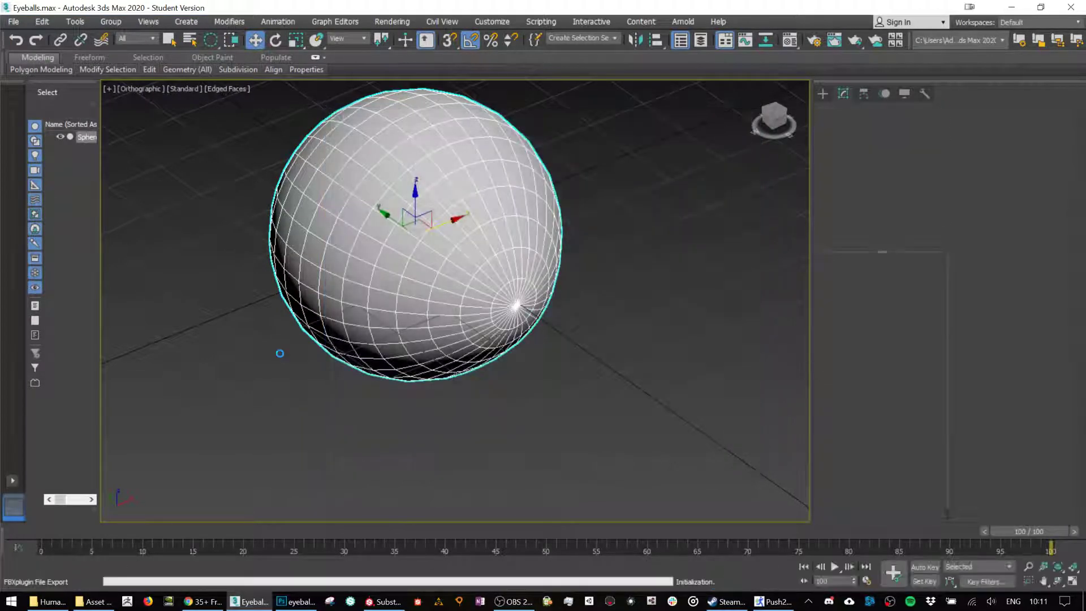
left_click(295, 602)
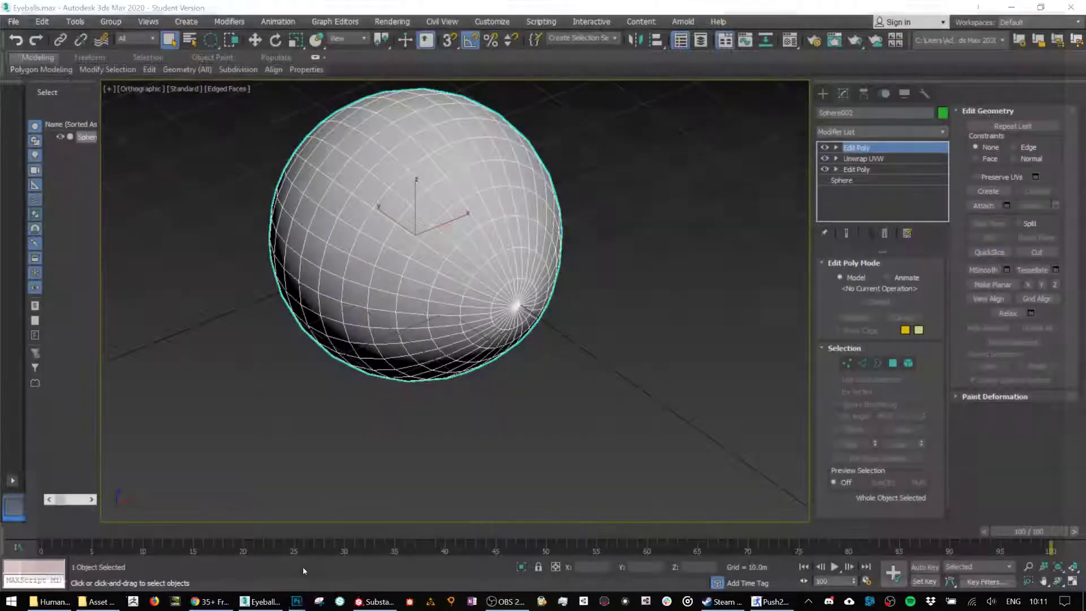
Find and launch Unity Hub.
key("super")
type("unity")
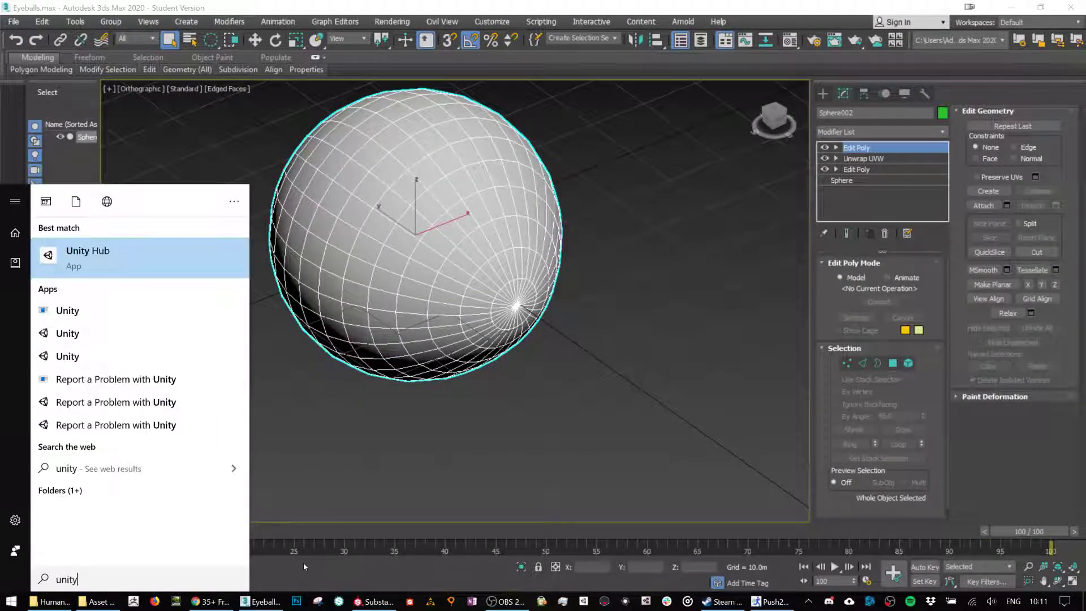
key("Return")
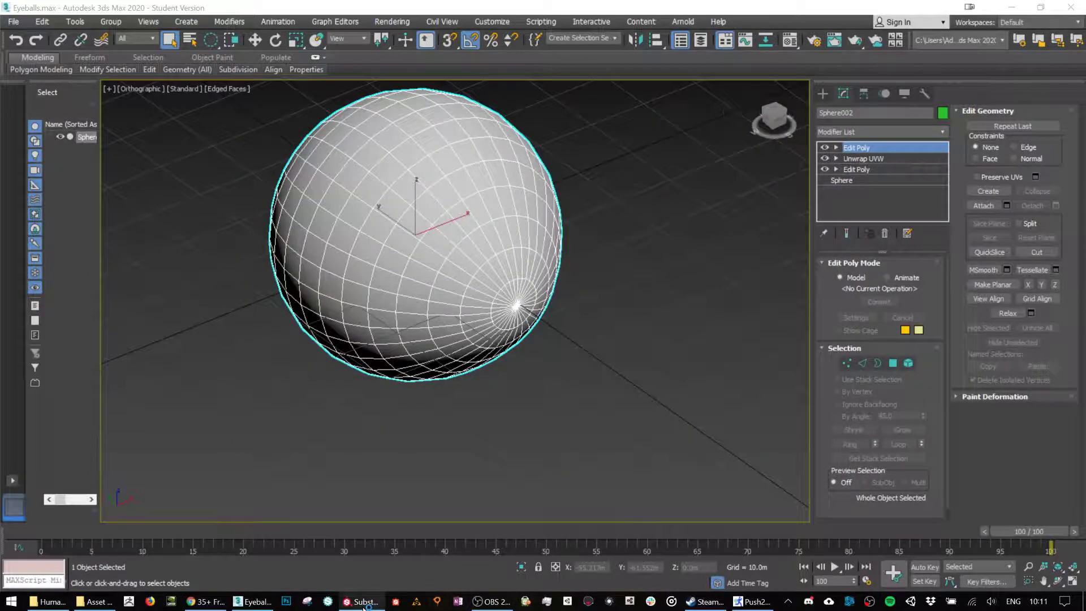
Switch to Substance Painter and export the eyeball textures with the Unity 5 (Standard Metallic) configuration as 8-bit PNG at 2048x2048.
left_click(362, 600)
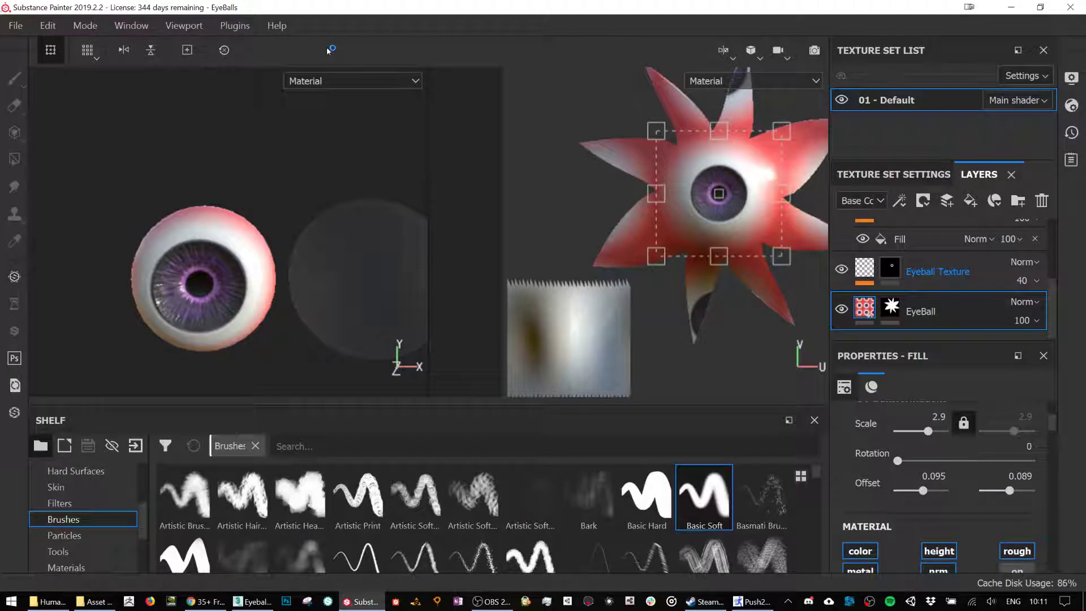
left_click(16, 26)
left_click(74, 347)
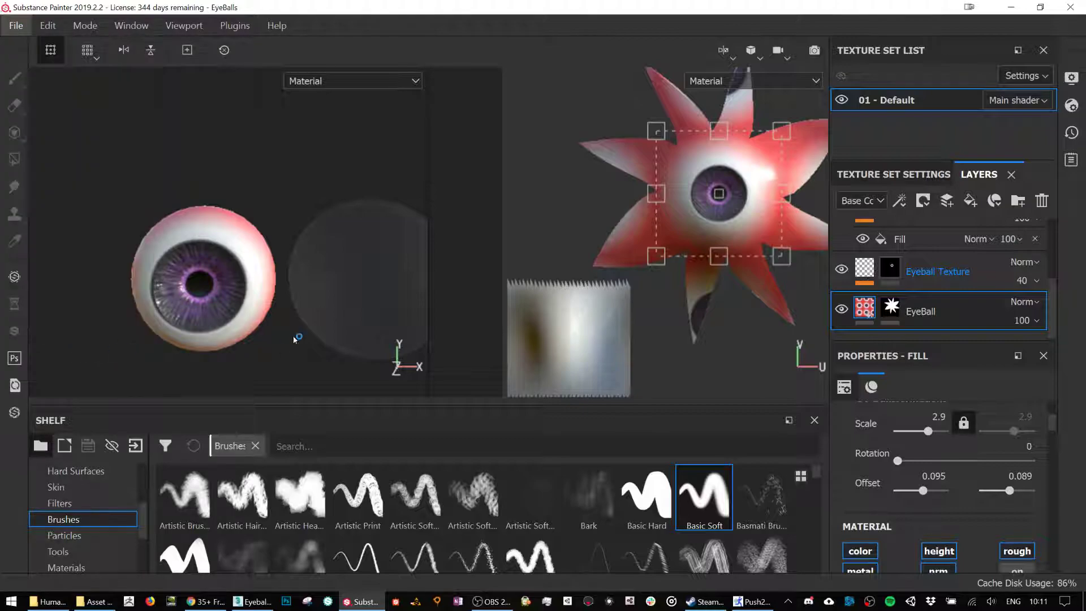
left_click(132, 166)
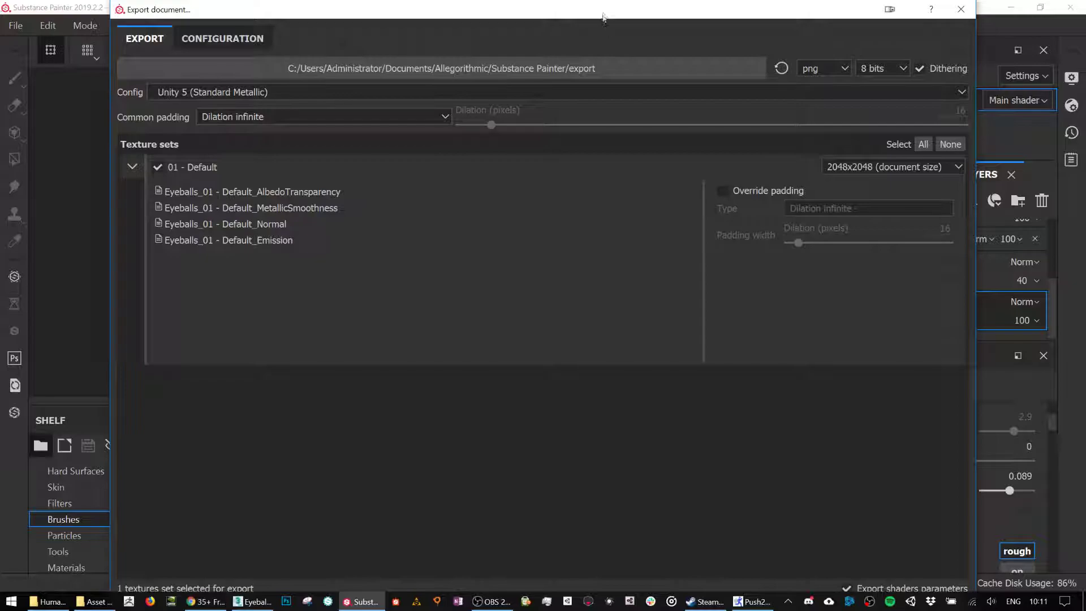
left_click_drag(602, 13, 592, 42)
left_click(762, 528)
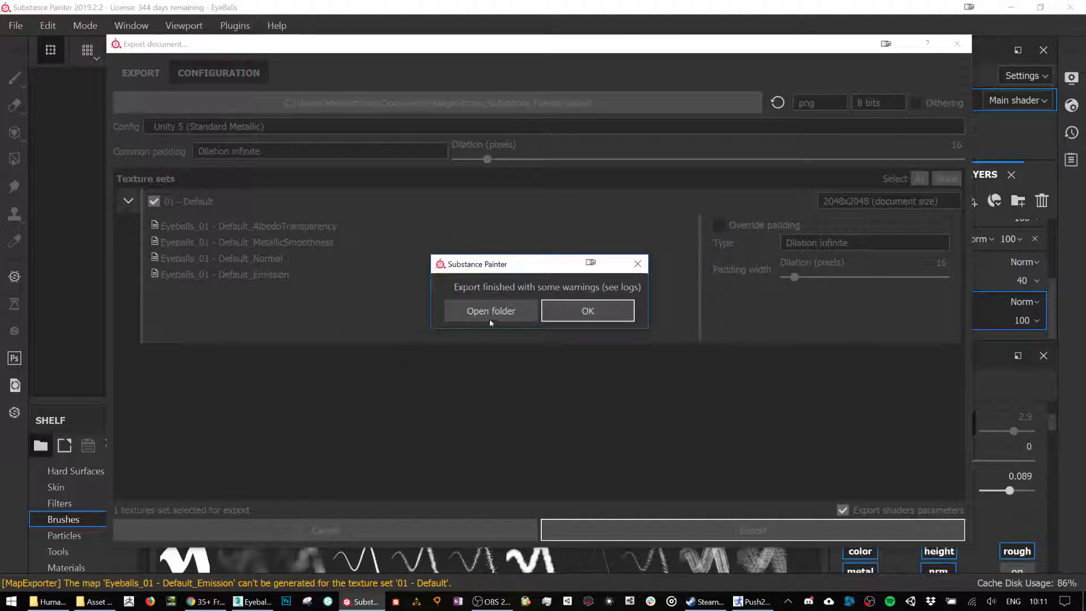
Open the texture export folder and enlarge its window to show all exported files.
left_click(502, 318)
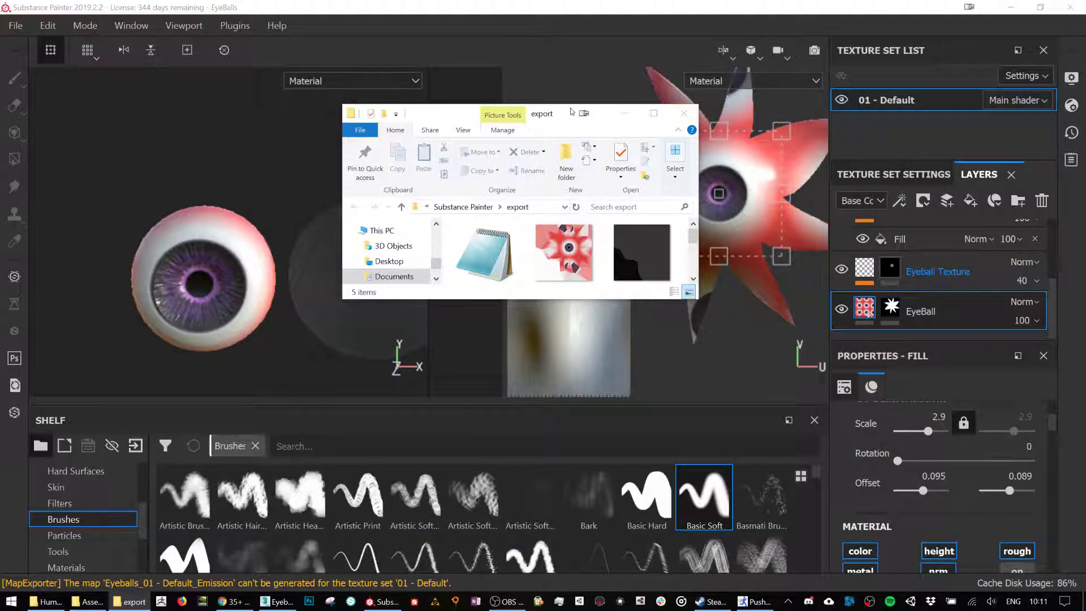
left_click_drag(569, 104, 571, 60)
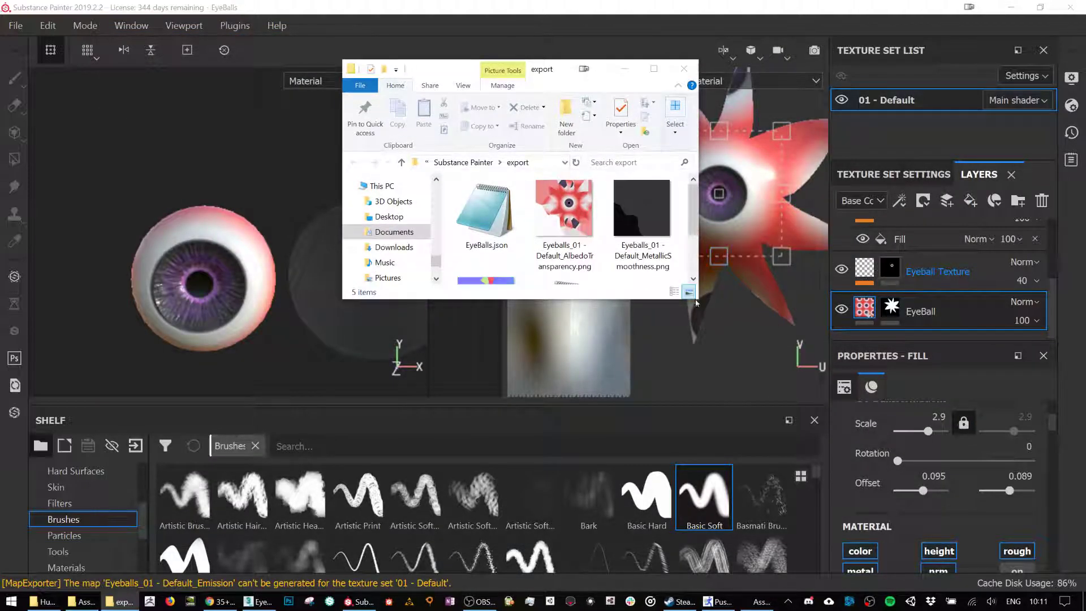
left_click_drag(698, 302, 864, 448)
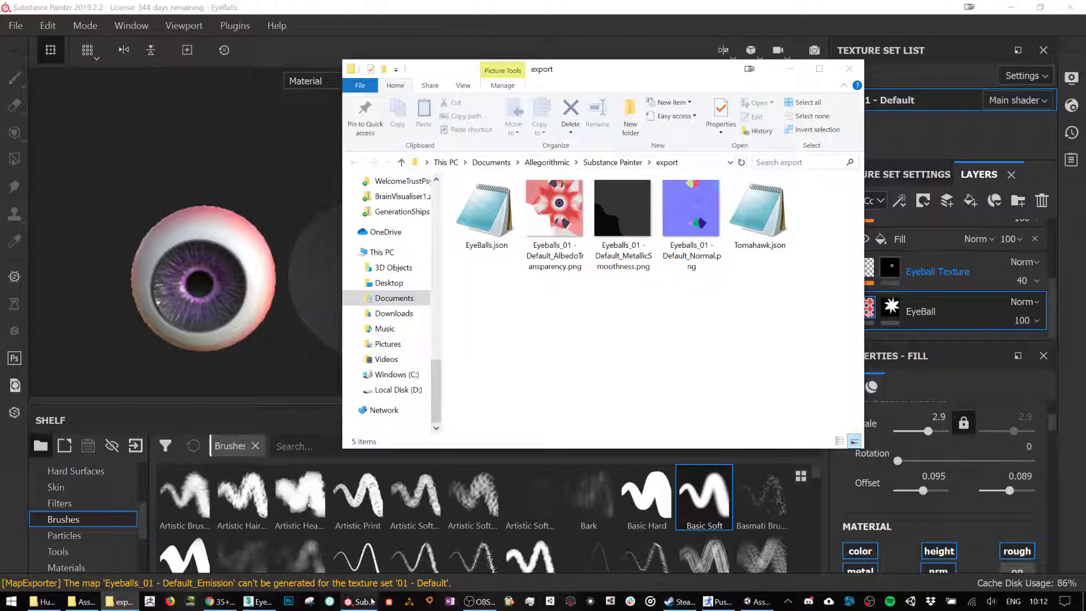
Switch to the Asset Design 2019-20 project in Unity and import EyeballUnwrapped.FBX from the Eyeball folder into Materials.
mouse_move(482, 605)
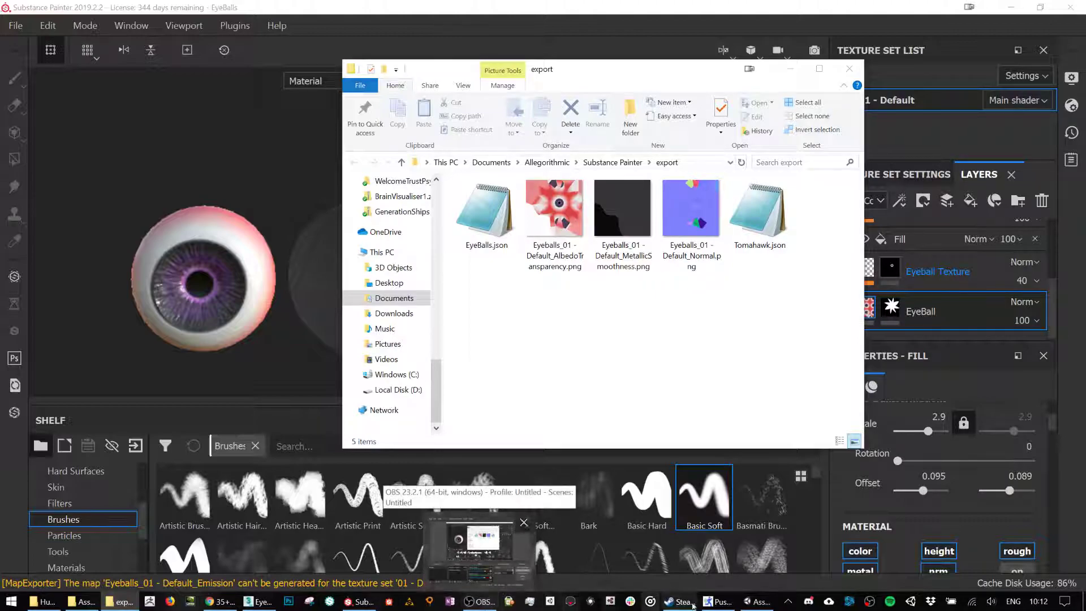
left_click(759, 602)
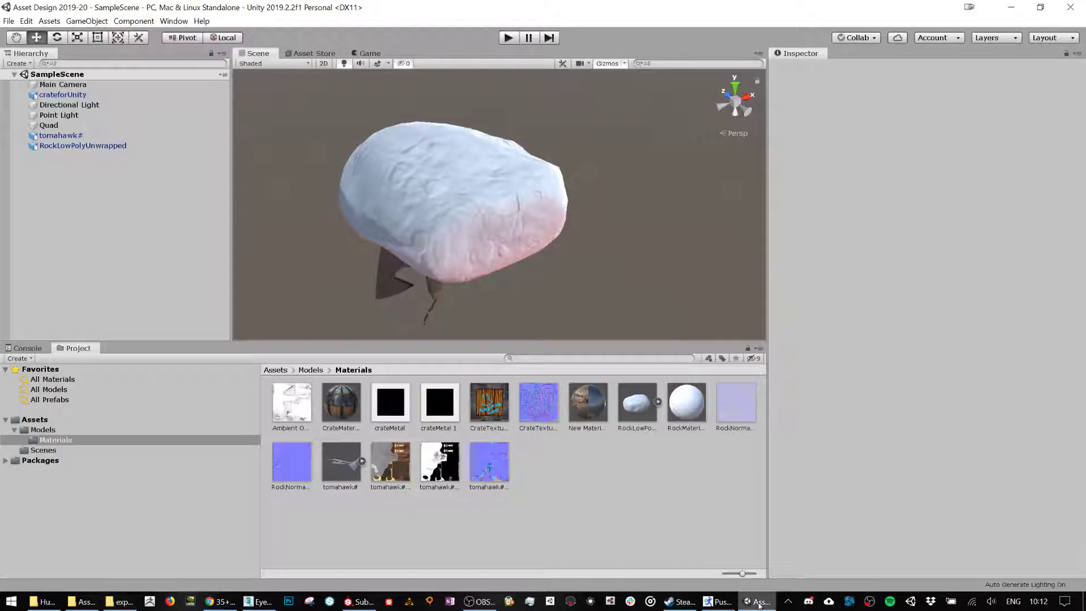
right_click(600, 490)
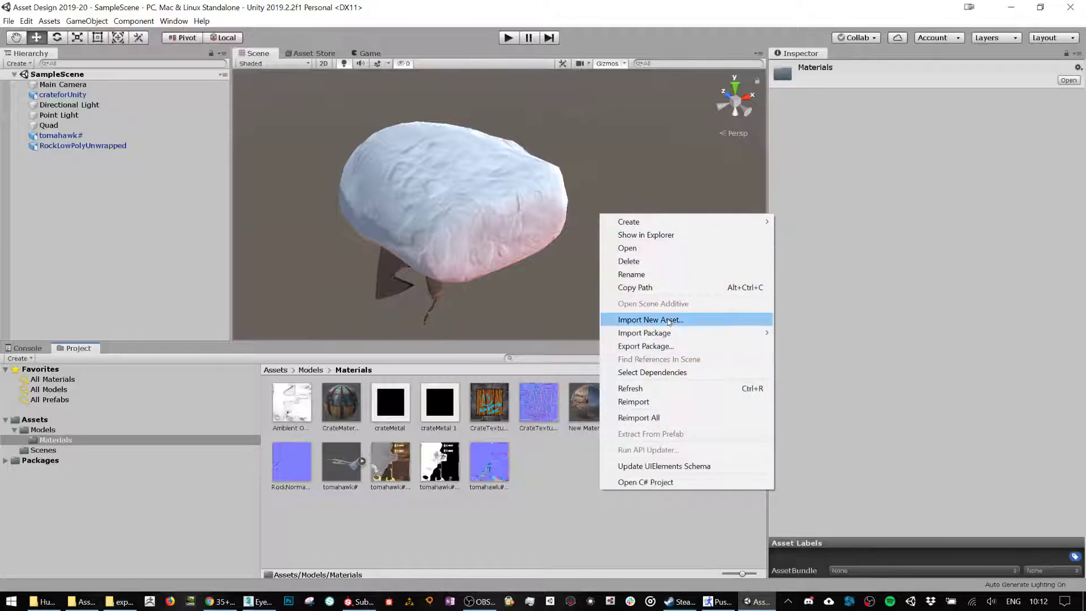
left_click(669, 321)
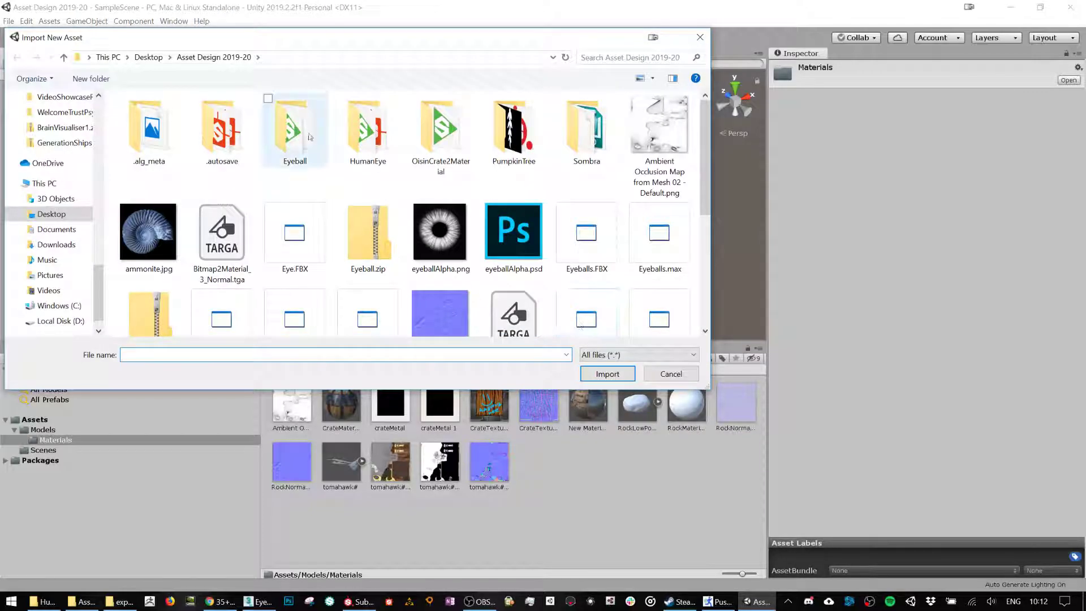
double_click(311, 137)
double_click(214, 118)
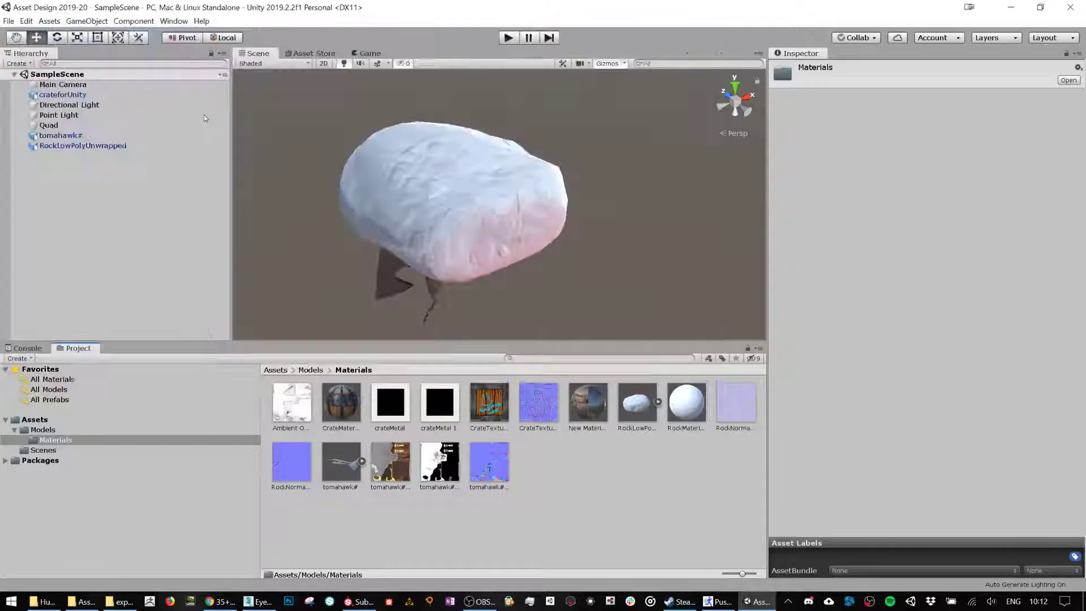
Place the EyeballUnwrapped model in the scene and scale it down uniformly to about 0.093.
left_click_drag(590, 421, 660, 212)
middle_click_drag(660, 212, 587, 290)
key("f")
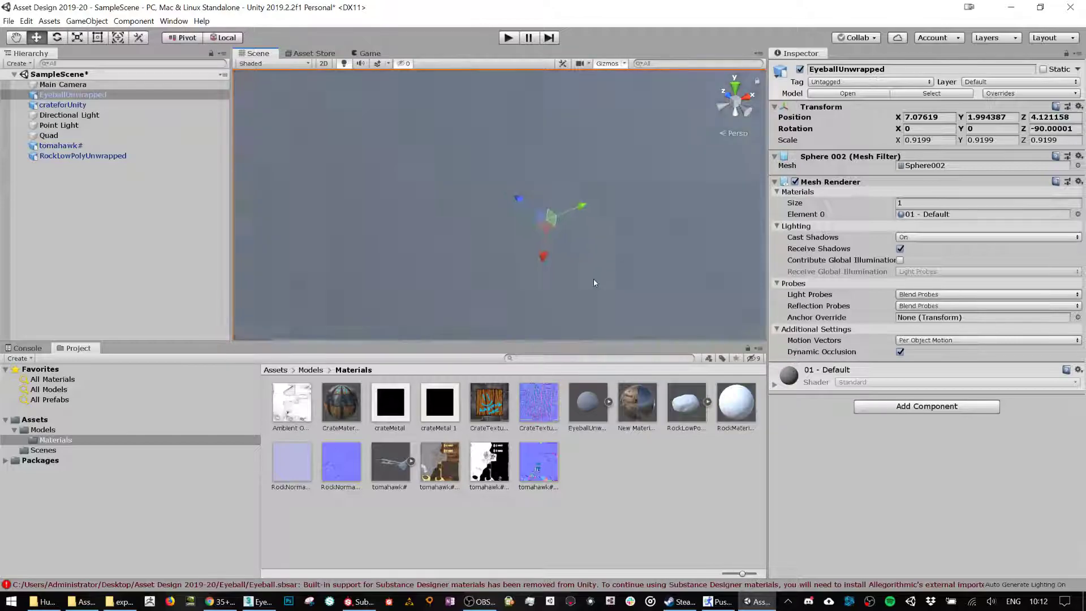
key("r")
left_click_drag(517, 213, 535, 264)
scroll(539, 207, "up", 3)
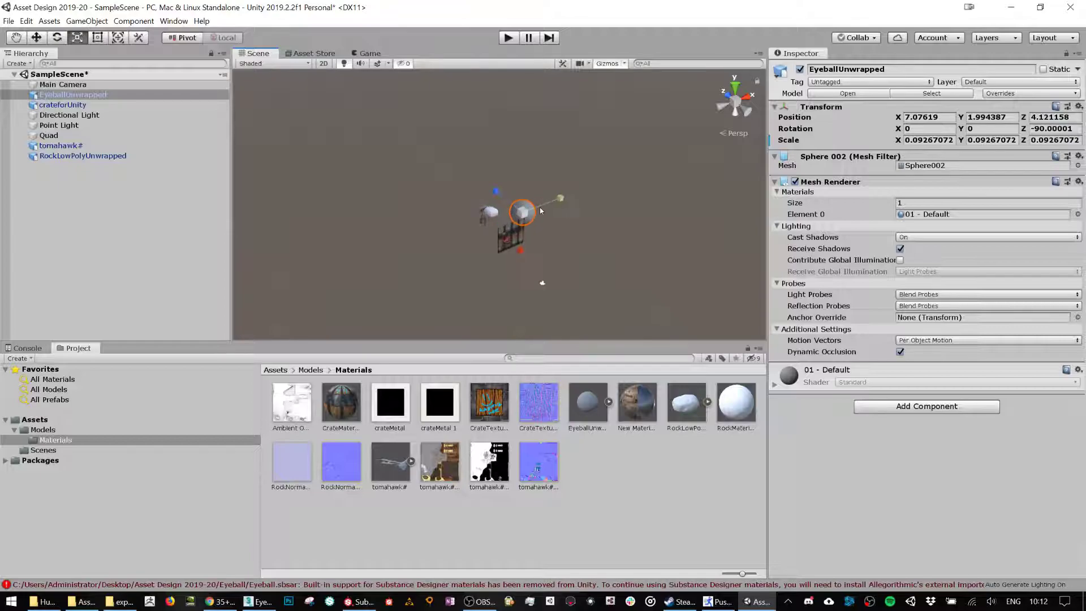
scroll(595, 272, "up", 5)
Create a new material named EyeballMat in the Materials folder.
right_click(677, 513)
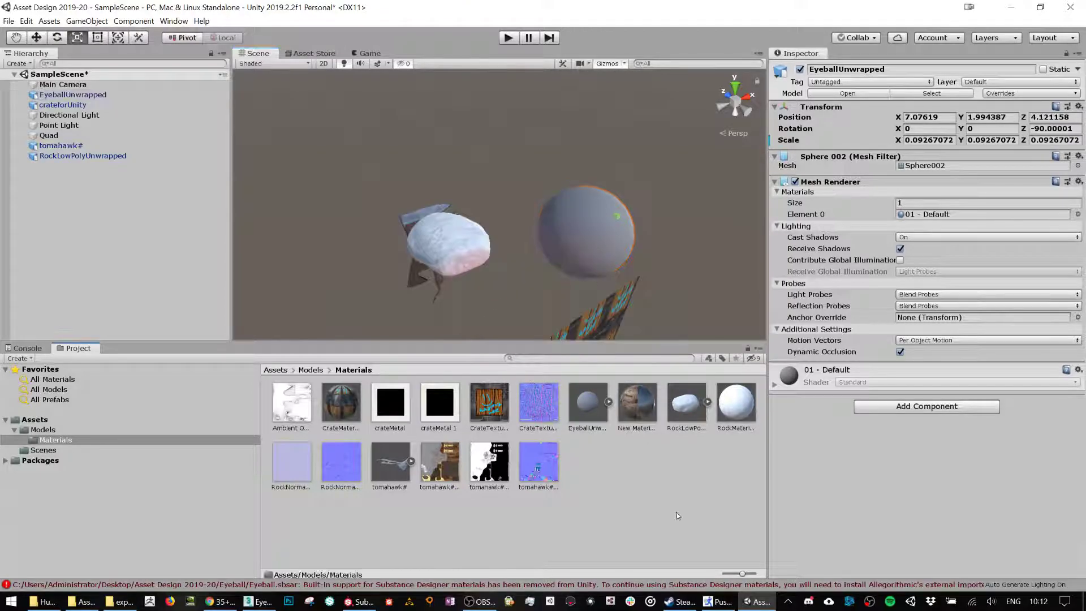
mouse_move(723, 242)
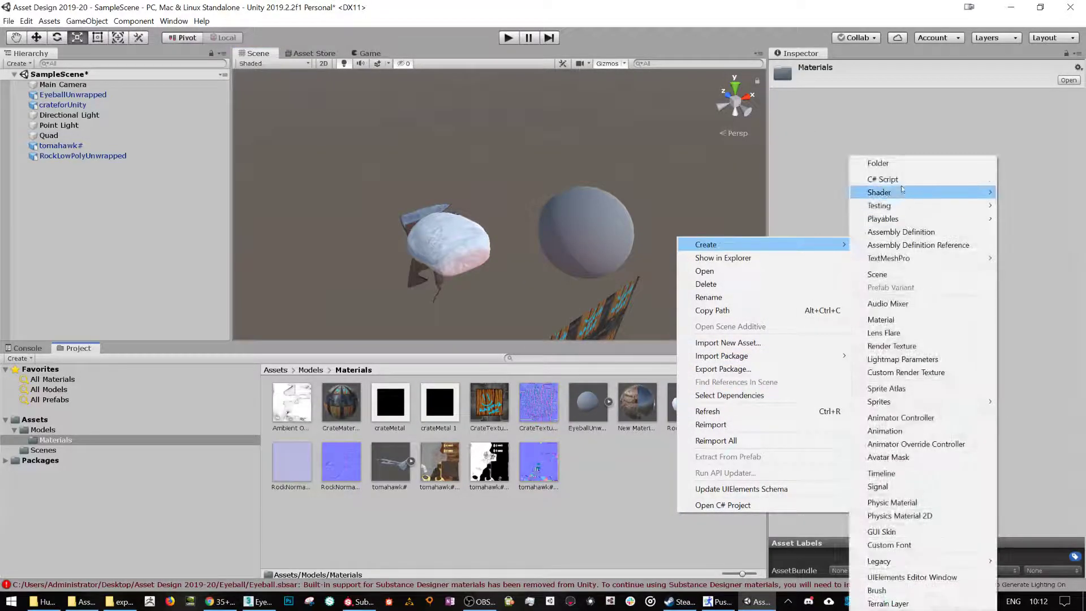
left_click(881, 320)
type("EyeballMat")
key("Return")
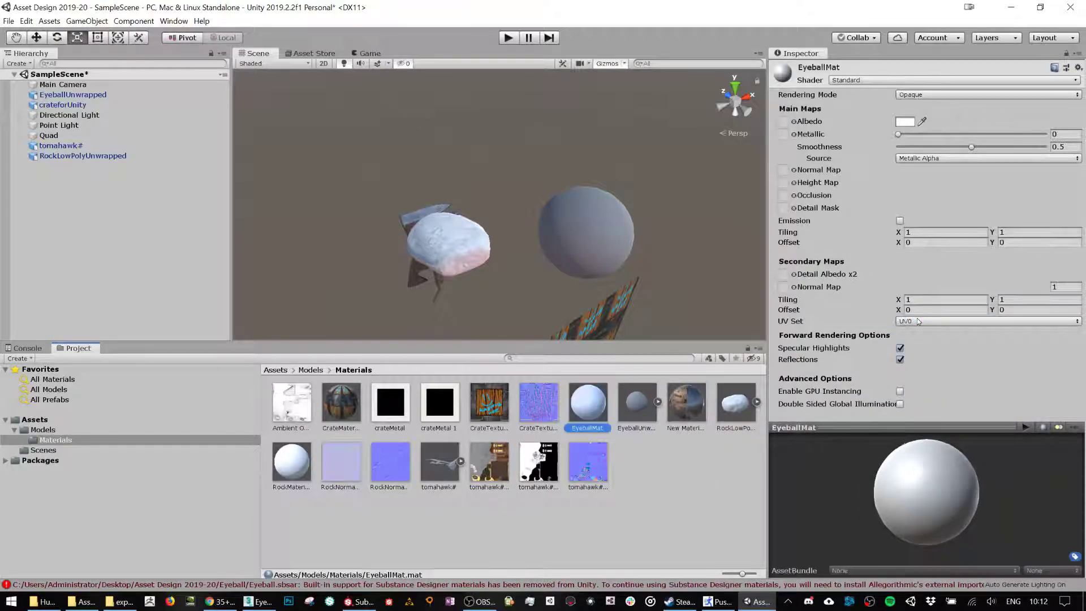
key("alt+Tab")
left_click(555, 215)
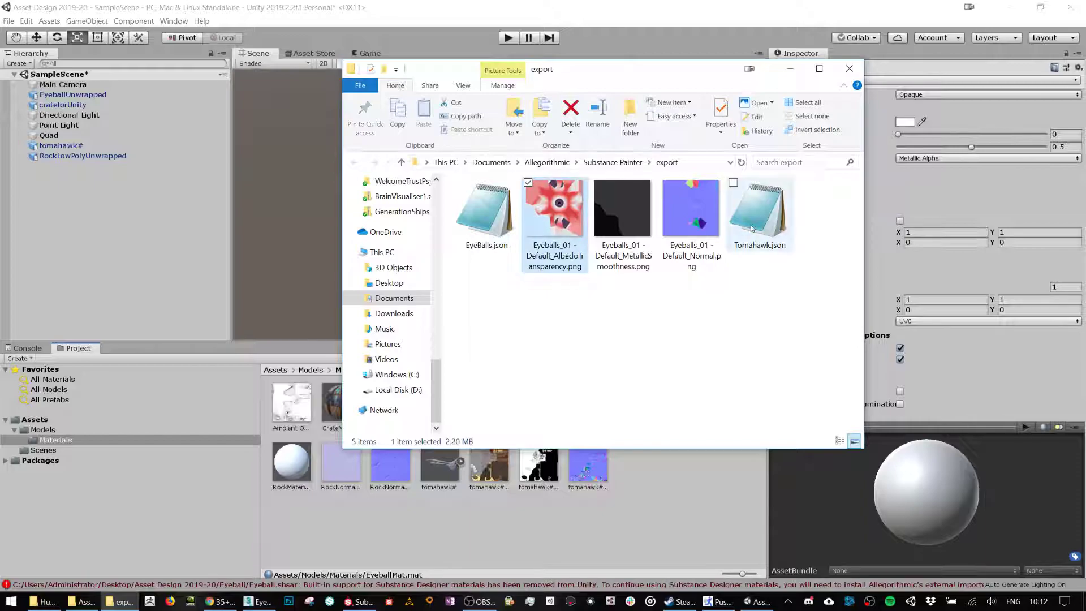
left_click(692, 218, "shift")
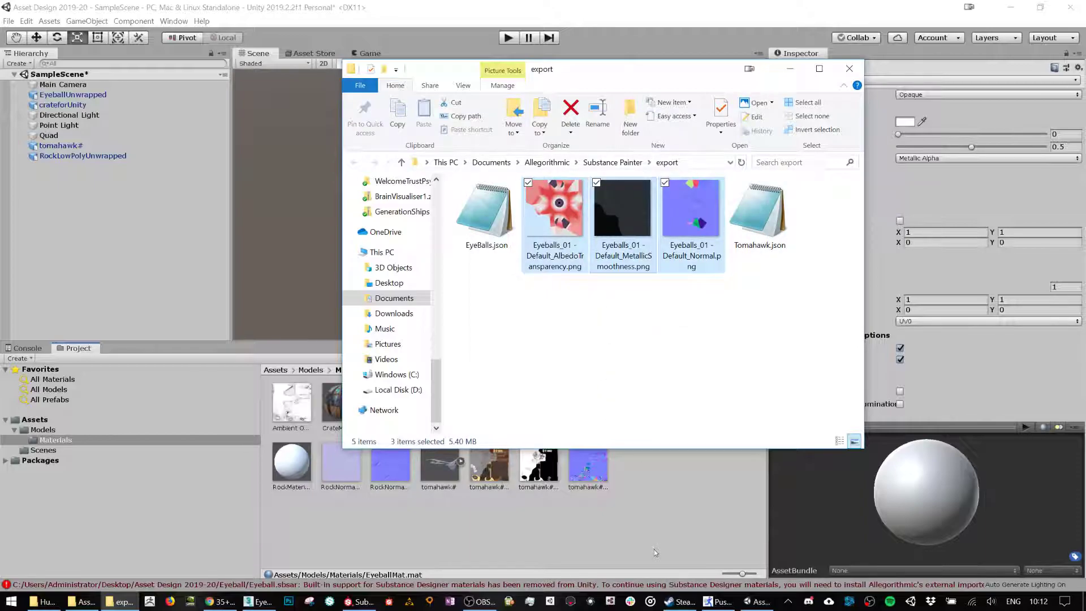
left_click(549, 226)
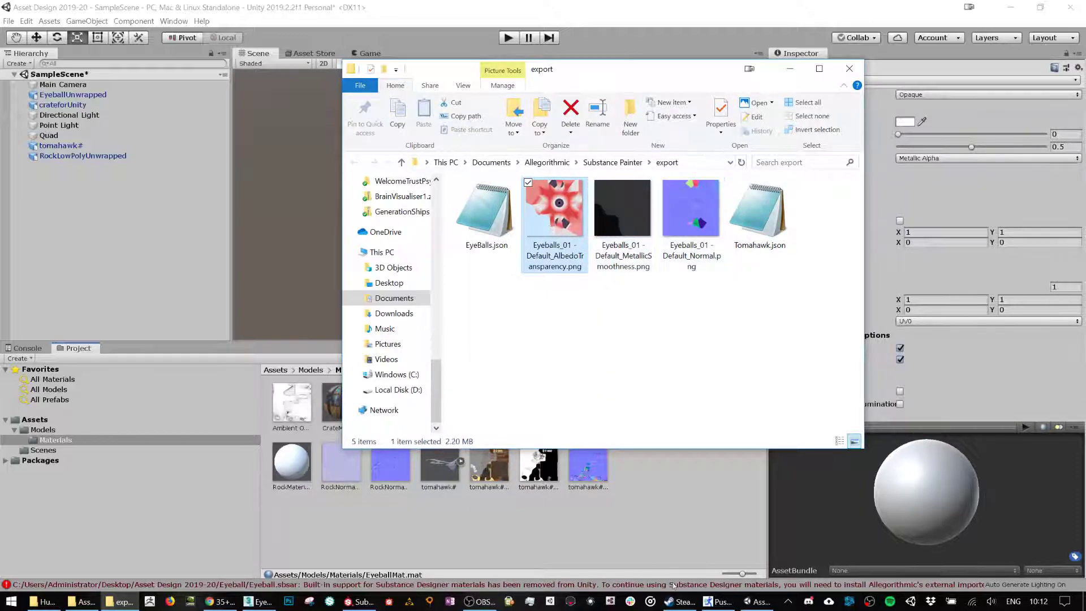
Start importing new assets into the Materials folder and browse to Documents/Allegorithmic/Substance Painter/export.
left_click(682, 499)
right_click(714, 473)
left_click(761, 304)
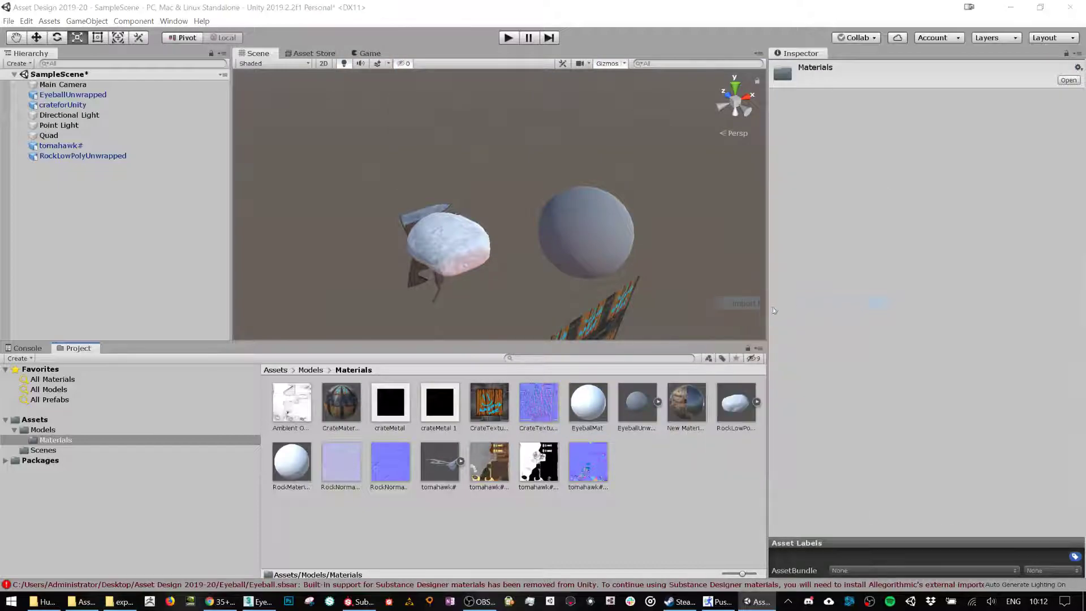
key("alt+Tab")
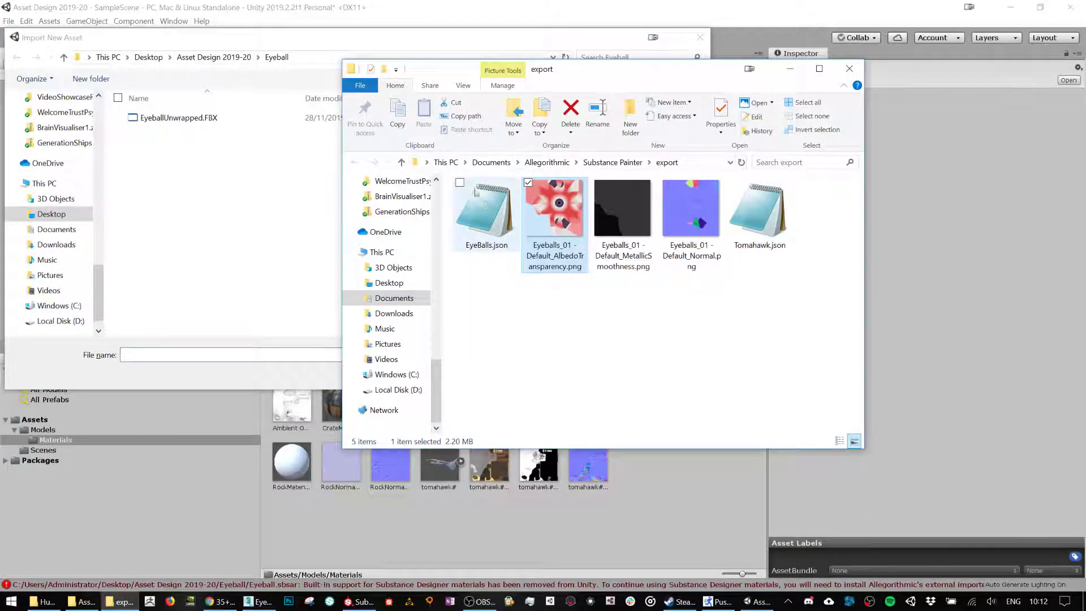
left_click(52, 234)
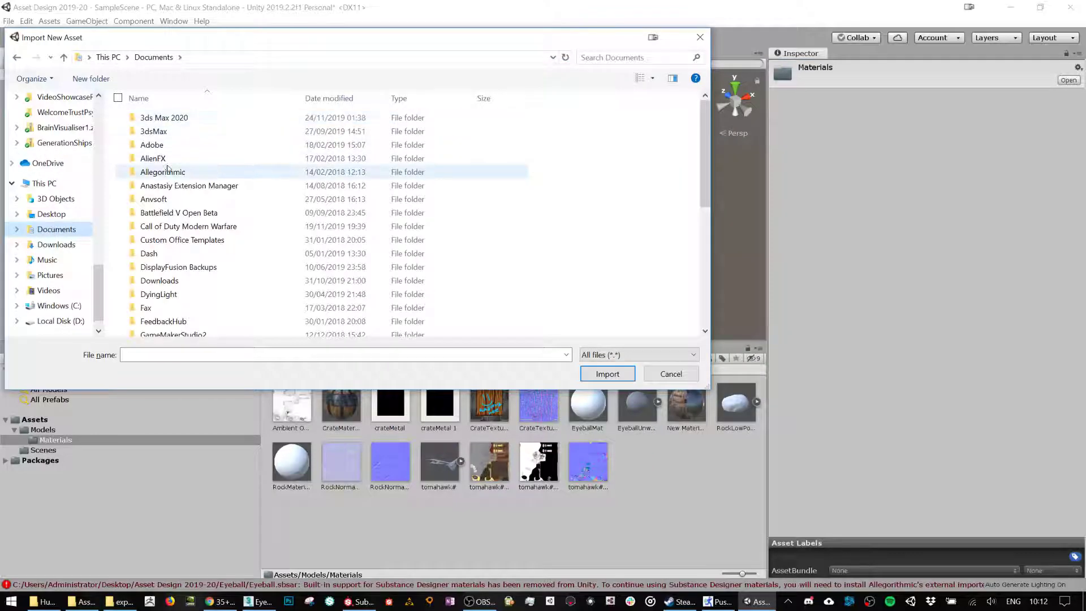
left_click(173, 175)
double_click(173, 175)
double_click(172, 145)
left_click(161, 134)
double_click(151, 131)
Import the eyeball's AlbedoTransparency, MetallicSmoothness and Normal PNG textures together.
left_click(223, 128)
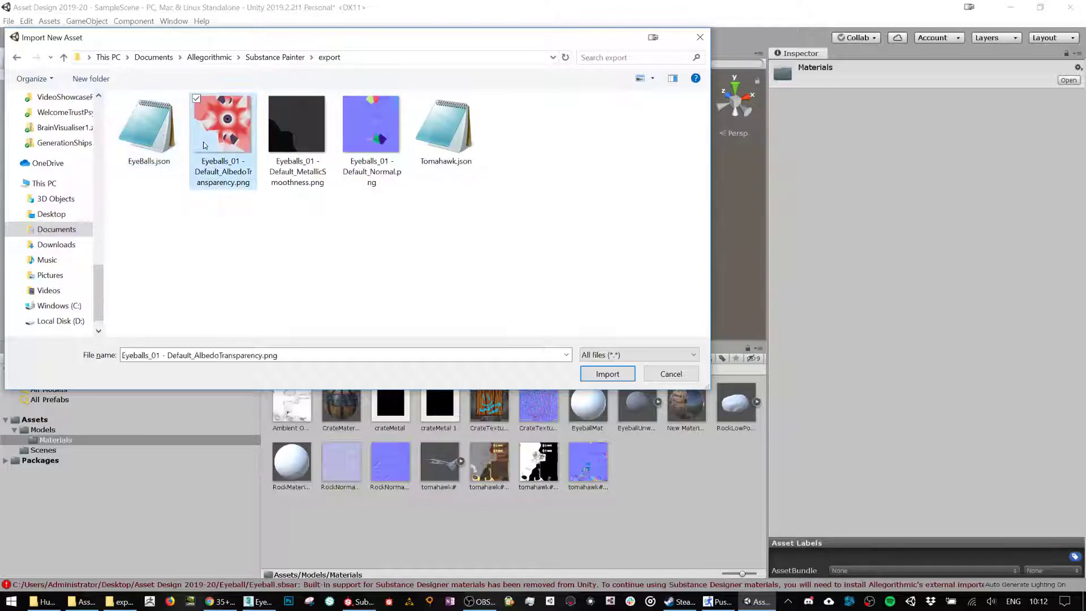
left_click(372, 130, "shift")
left_click(608, 374)
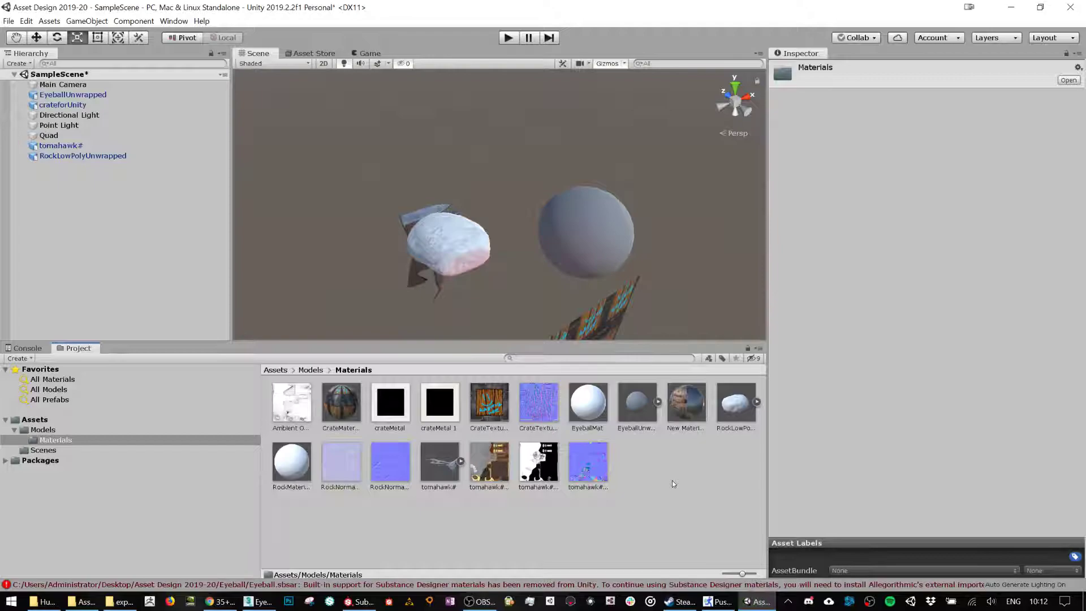
Assign the eyeball's Normal texture as EyeballMat's normal map and fix its texture import type.
left_click(591, 416)
left_click_drag(740, 413, 783, 169)
left_click(1051, 198)
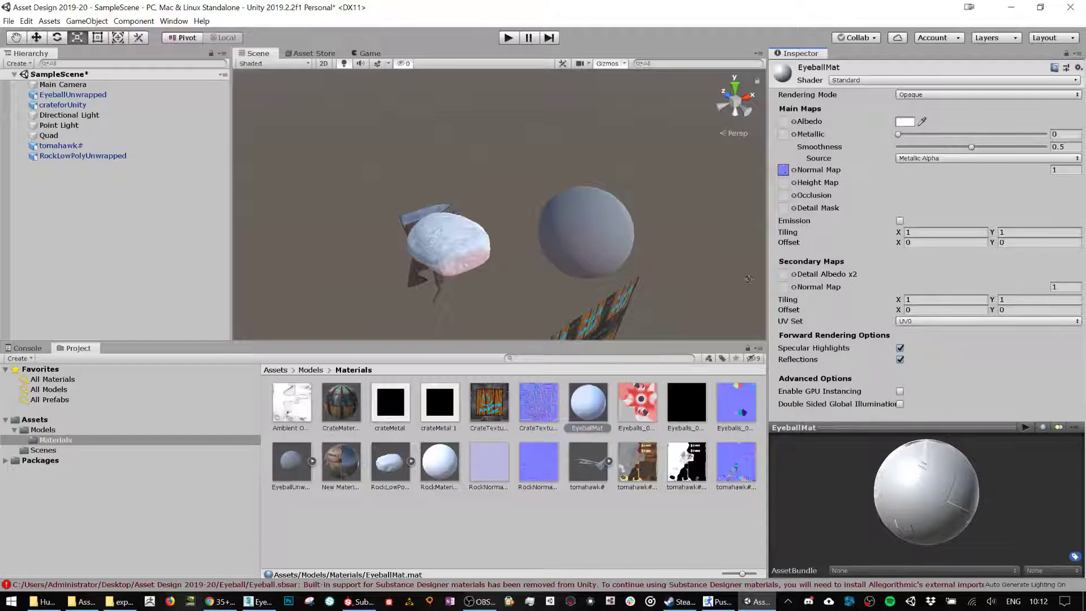
Assign the MetallicSmoothness texture to EyeballMat's Metallic map and the AlbedoTransparency texture to its Albedo.
left_click(686, 402)
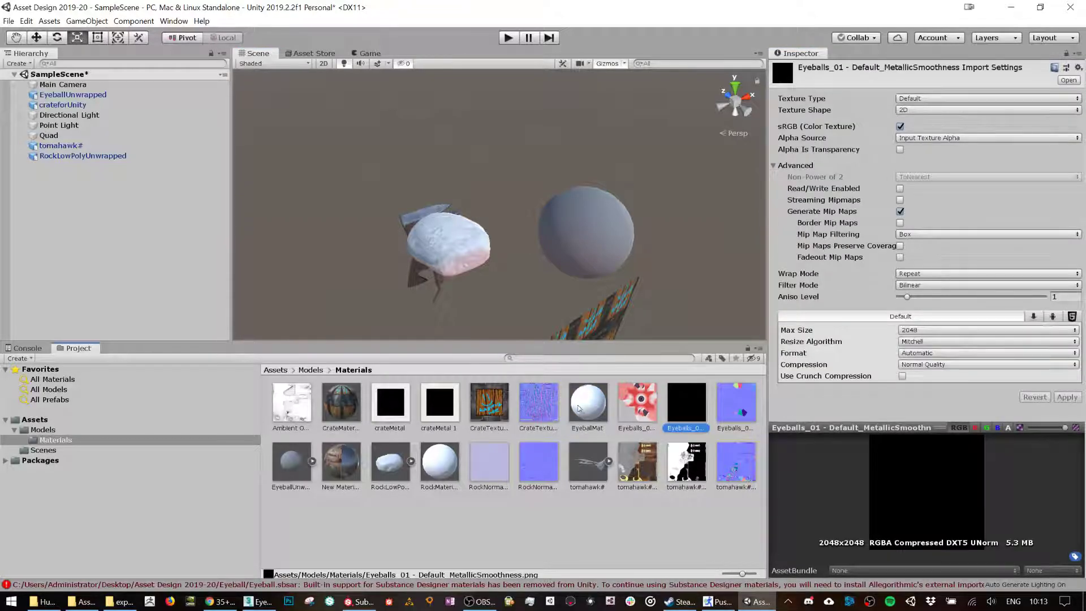
left_click(580, 409)
left_click_drag(682, 386, 784, 135)
left_click_drag(637, 403, 783, 121)
Apply EyeballMat to the eyeball in the scene and set the material's rendering mode to Transparent.
left_click_drag(588, 402, 595, 222)
left_click_drag(679, 229, 560, 266, "alt")
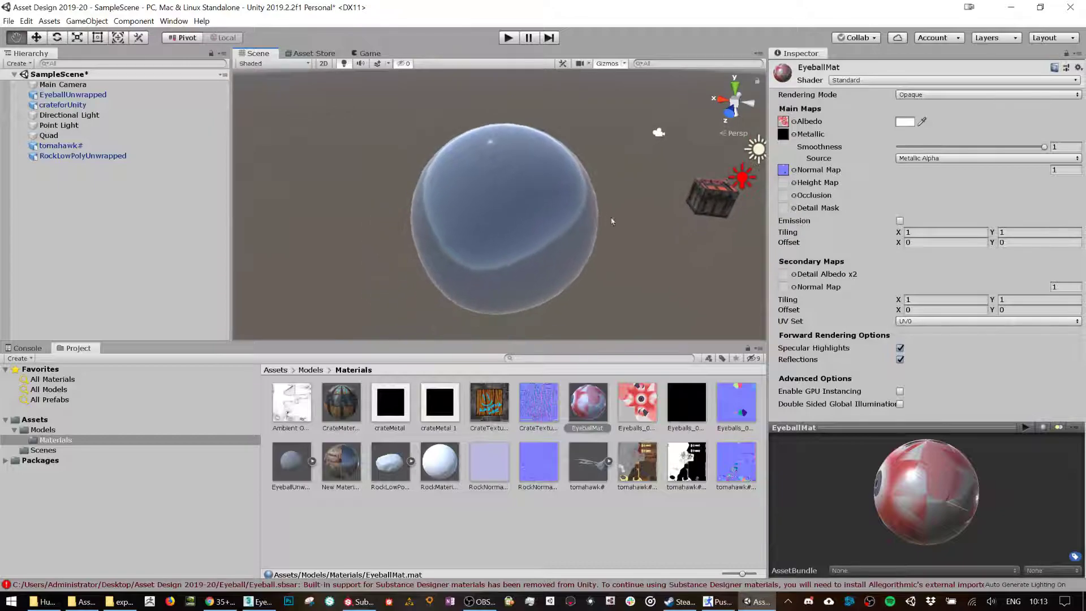
left_click(910, 97)
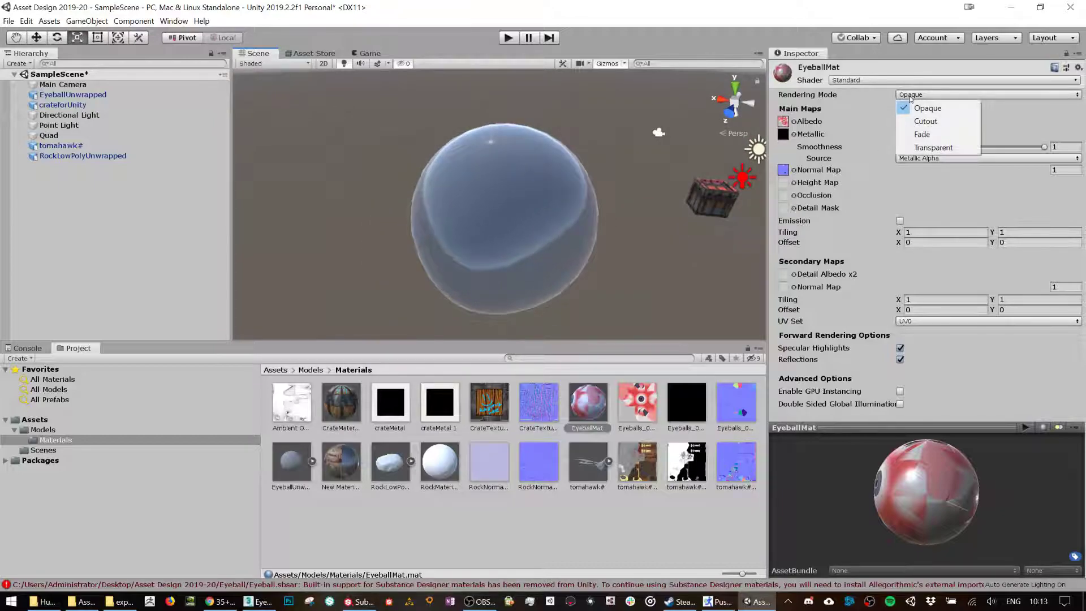
left_click(922, 136)
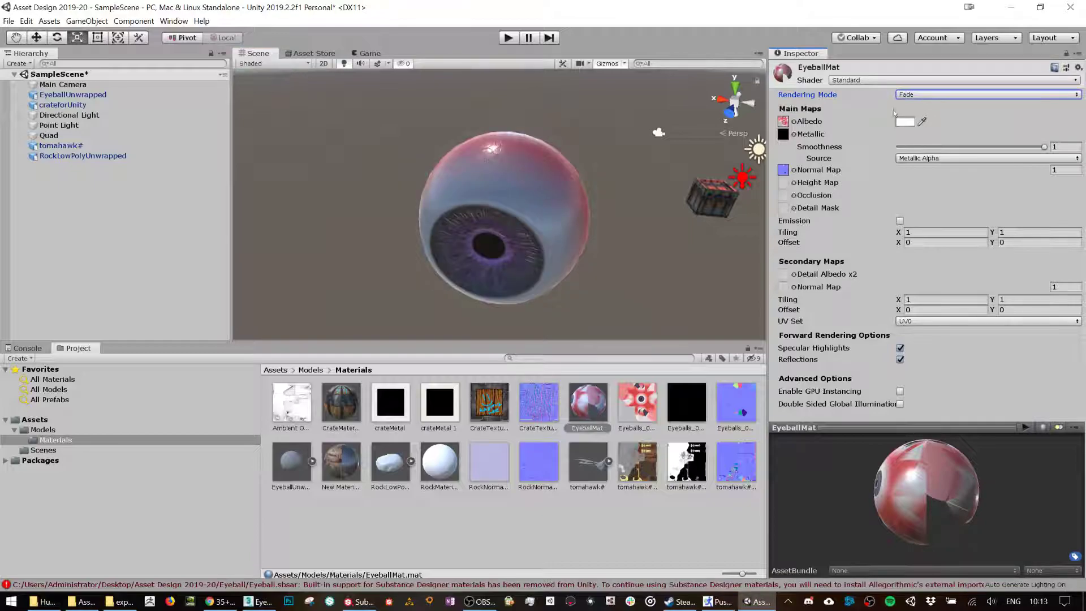
left_click(934, 96)
left_click(922, 148)
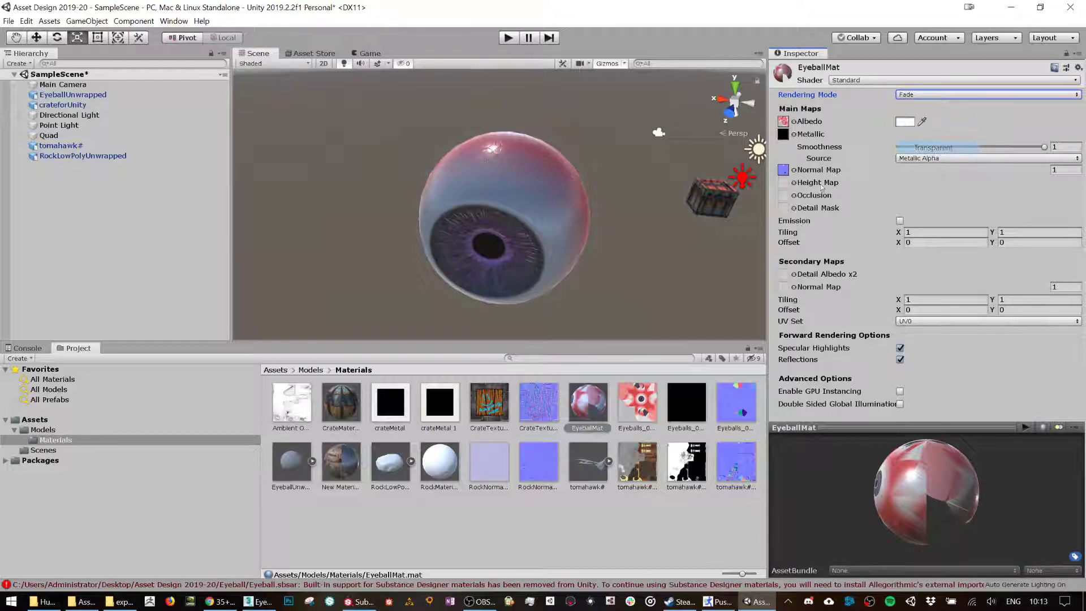
Examine the textured eyeball's iris and transparent outer layer from several angles, then select the EyeballUnwrapped object.
left_click_drag(625, 214, 585, 274, "alt")
middle_click_drag(585, 274, 630, 172)
left_click_drag(630, 172, 615, 136, "alt")
mouse_move(671, 186)
left_mouse_down("alt")
mouse_move(555, 235)
mouse_move(798, 225)
left_mouse_up("alt")
scroll(578, 236, "down", 3)
scroll(578, 237, "down", 2)
mouse_move(490, 214)
left_mouse_down("alt")
mouse_move(536, 204)
mouse_move(555, 259)
left_mouse_up("alt")
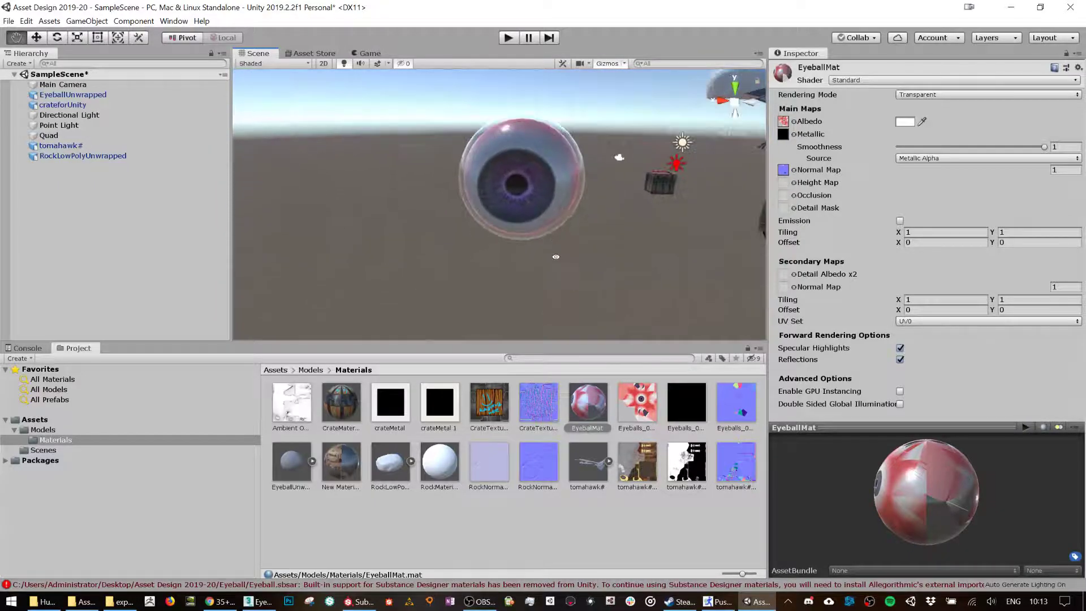
left_click(62, 94)
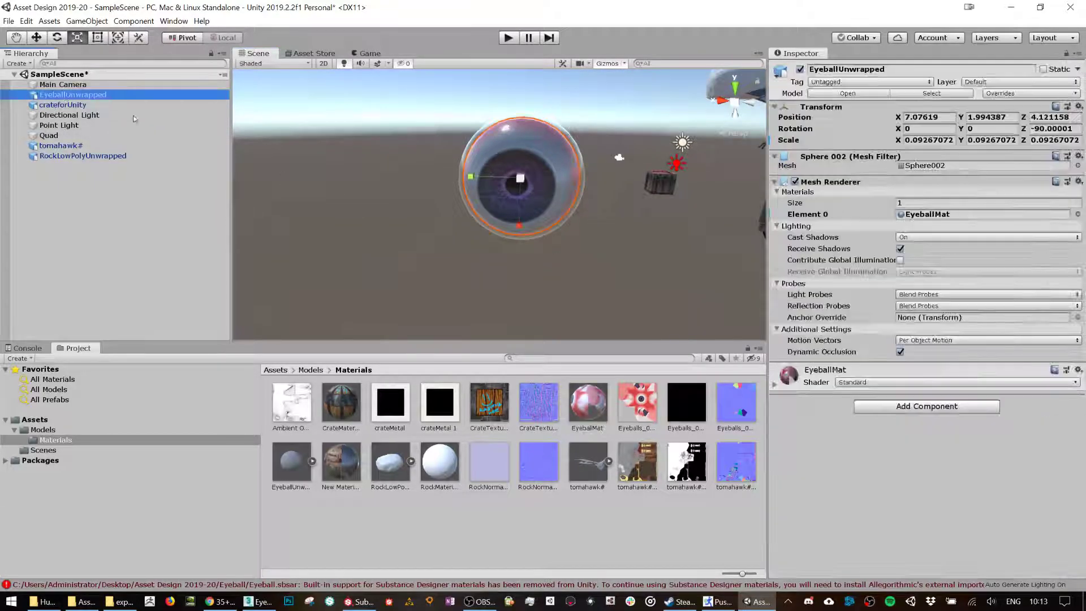
Rotate the EyeballUnwrapped object to about 147.5 degrees on Y, turning the iris away from its original direction, and deselect it.
key("e")
left_click_drag(541, 191, 264, 165)
mouse_move(566, 192)
left_mouse_down("alt")
mouse_move(373, 242)
mouse_move(504, 235)
mouse_move(579, 184)
left_mouse_up("alt")
scroll(485, 246, "down", 5)
left_click(620, 250)
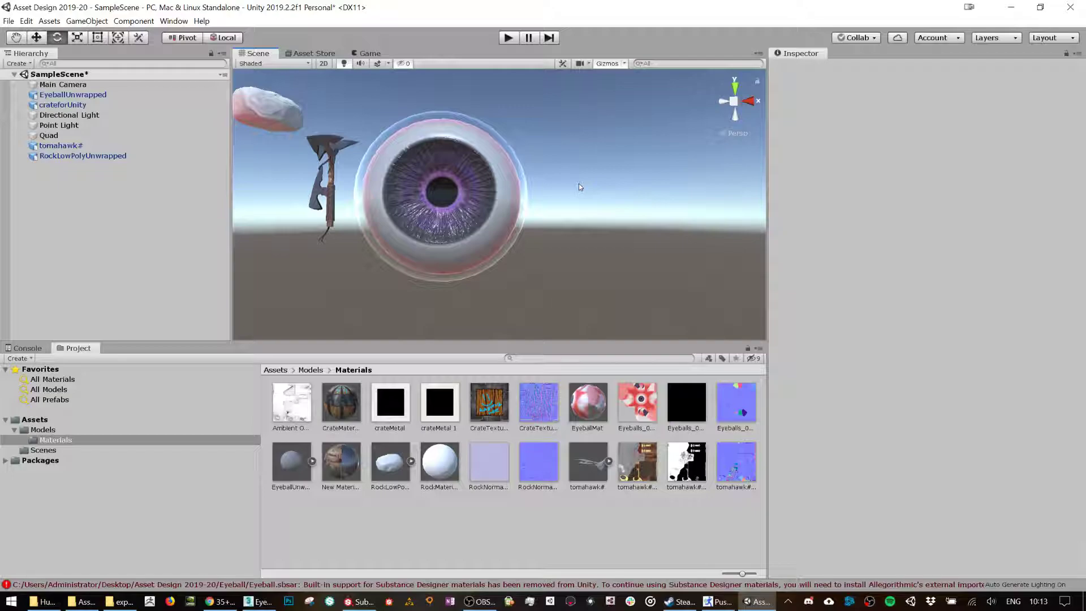
Switch to Substance Painter and examine the 01 - Default texture set's channels, including Opacity, and the channel types available to add.
left_click(360, 602)
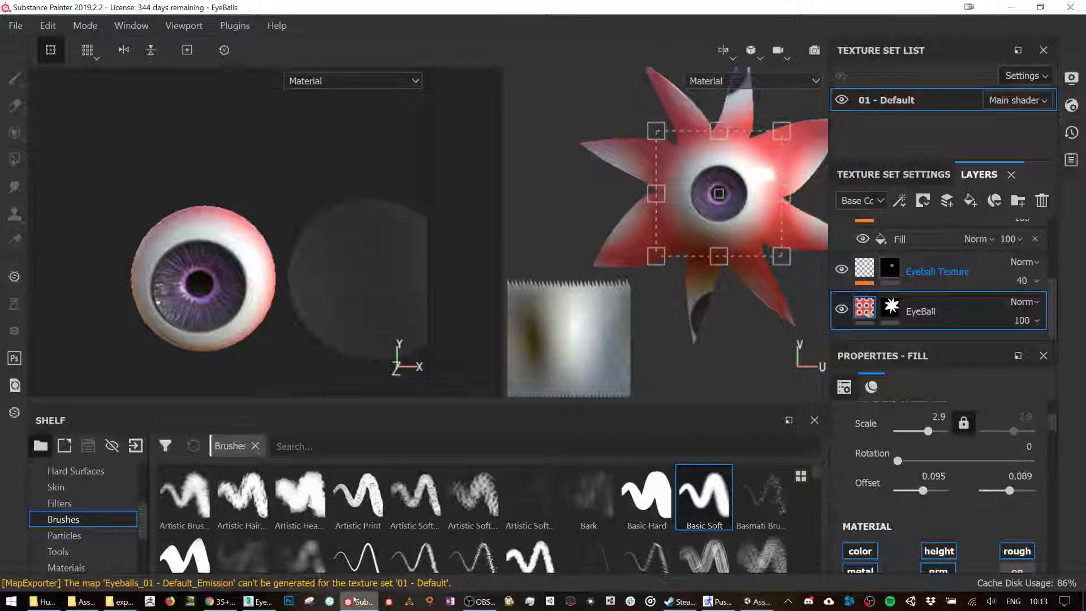
left_click(896, 178)
scroll(916, 230, "down", 2)
scroll(922, 243, "up", 1)
scroll(932, 314, "down", 1)
scroll(966, 288, "up", 2)
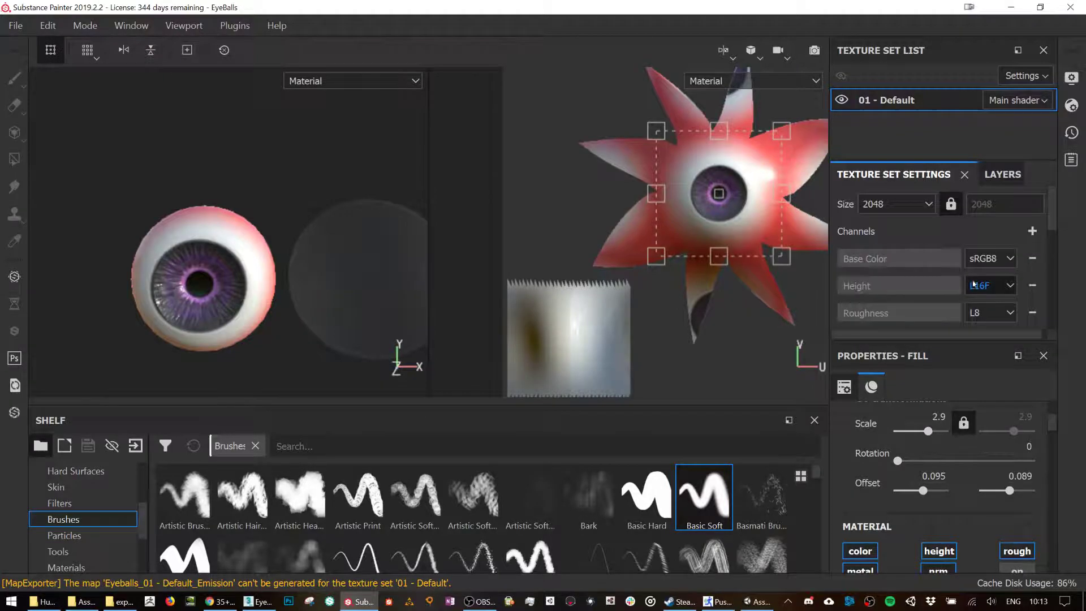
left_click(1041, 235)
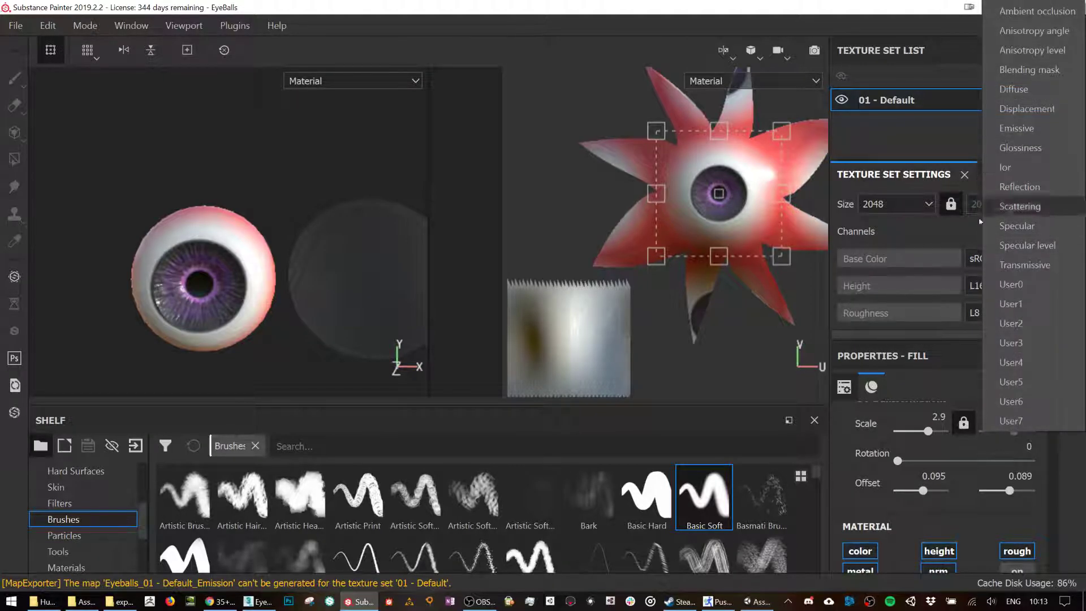
left_click(925, 232)
scroll(915, 231, "down", 3)
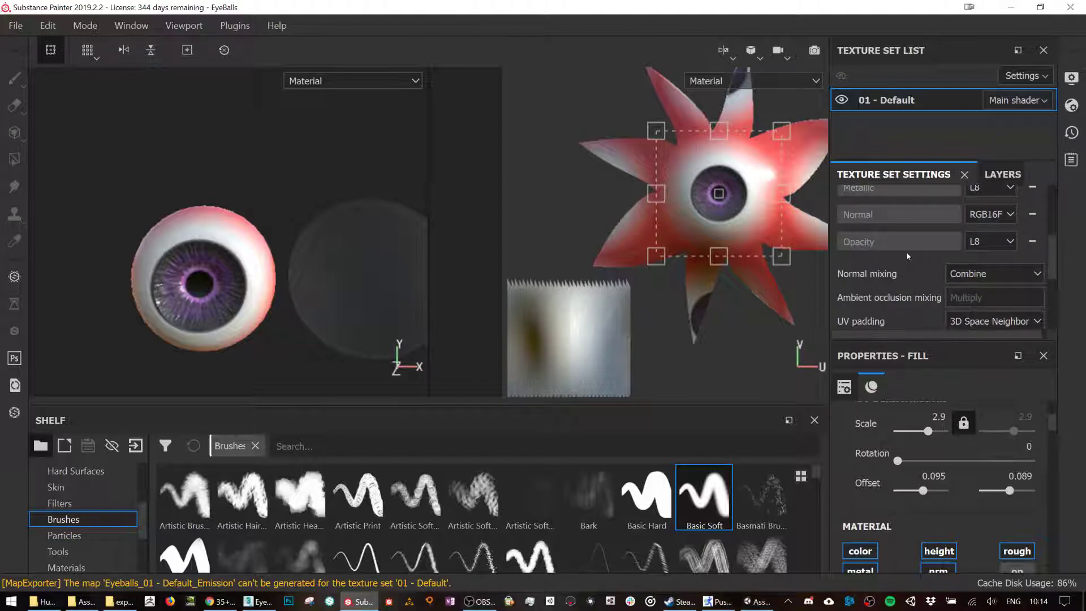
scroll(928, 245, "up", 1)
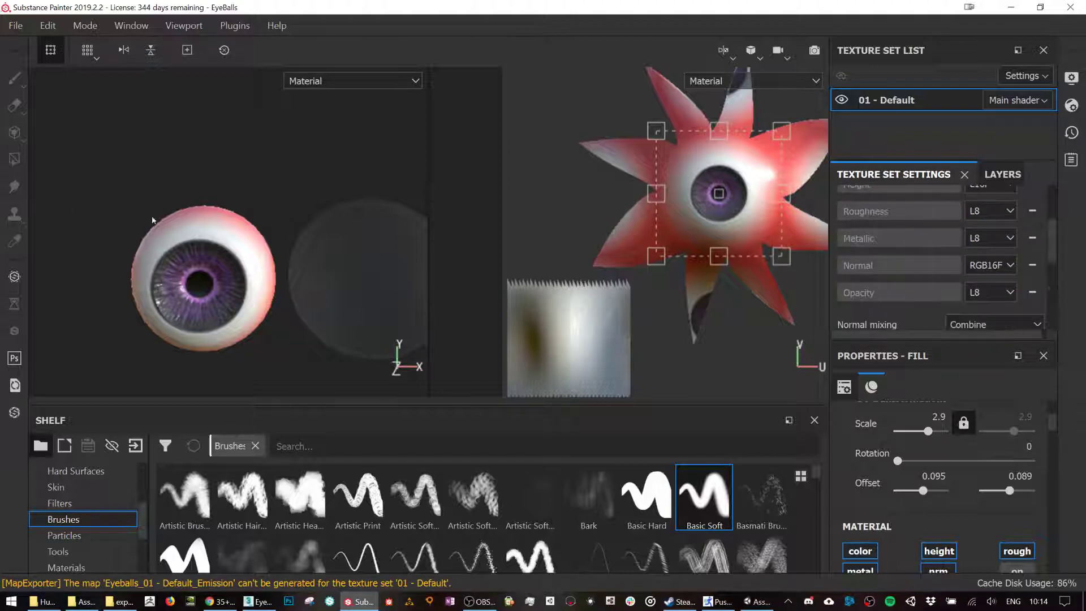
Examine the pbr-metal-rough-with-alpha-blending entry among the main shader's choices, then switch back to Unity and view the eyeball.
left_click(1071, 107)
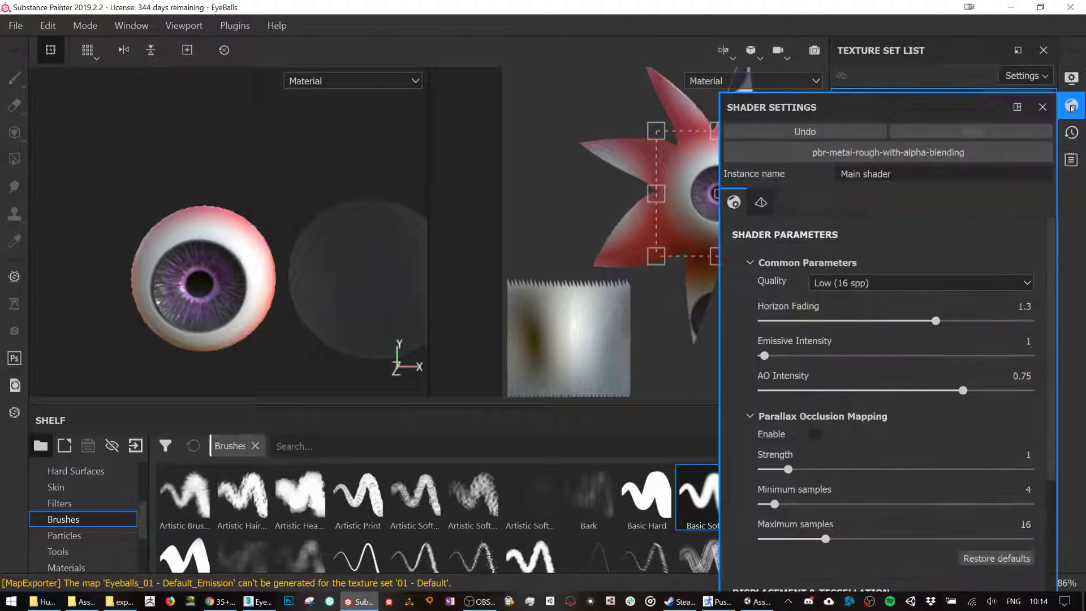
left_click(839, 159)
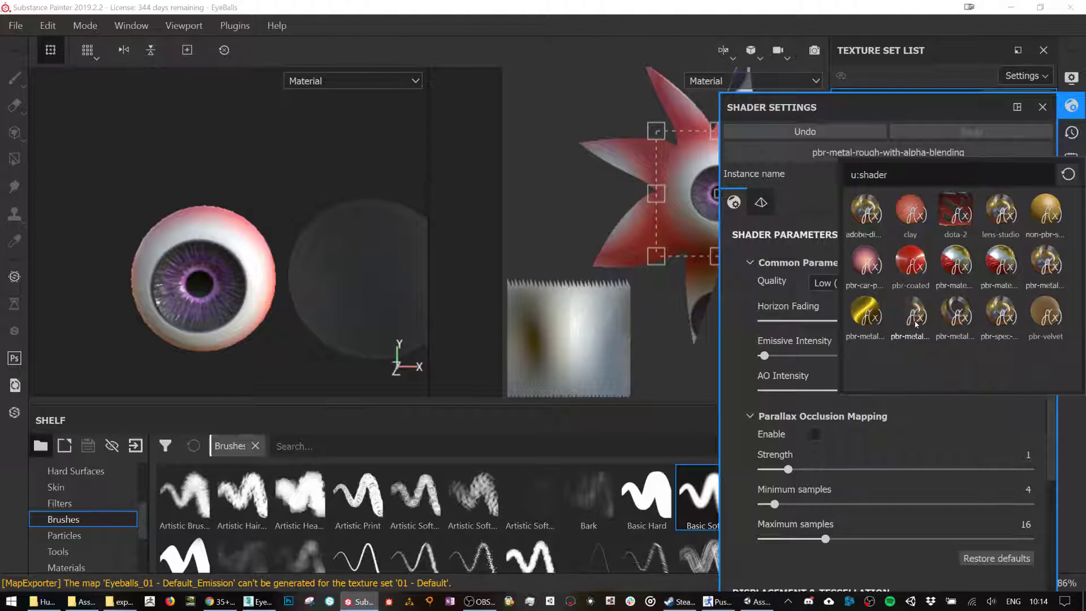
mouse_move(916, 324)
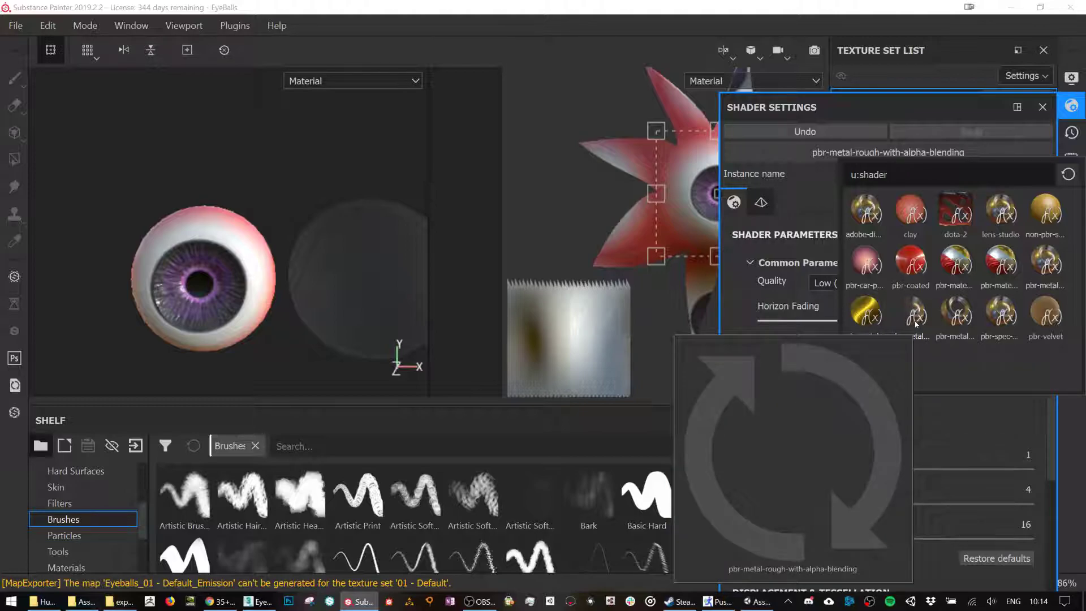
left_click(616, 36)
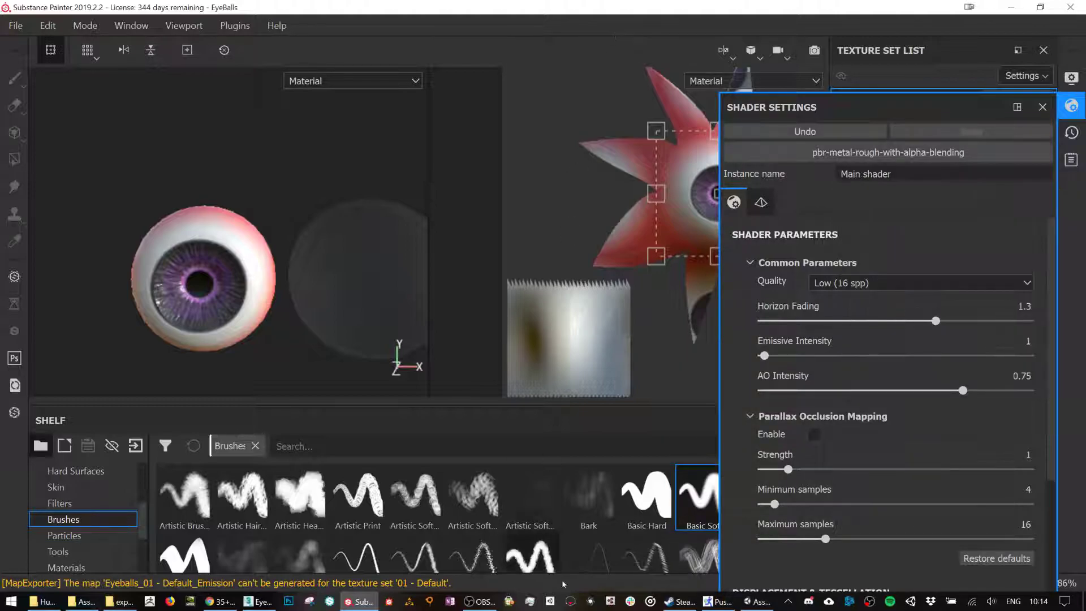
left_click(755, 601)
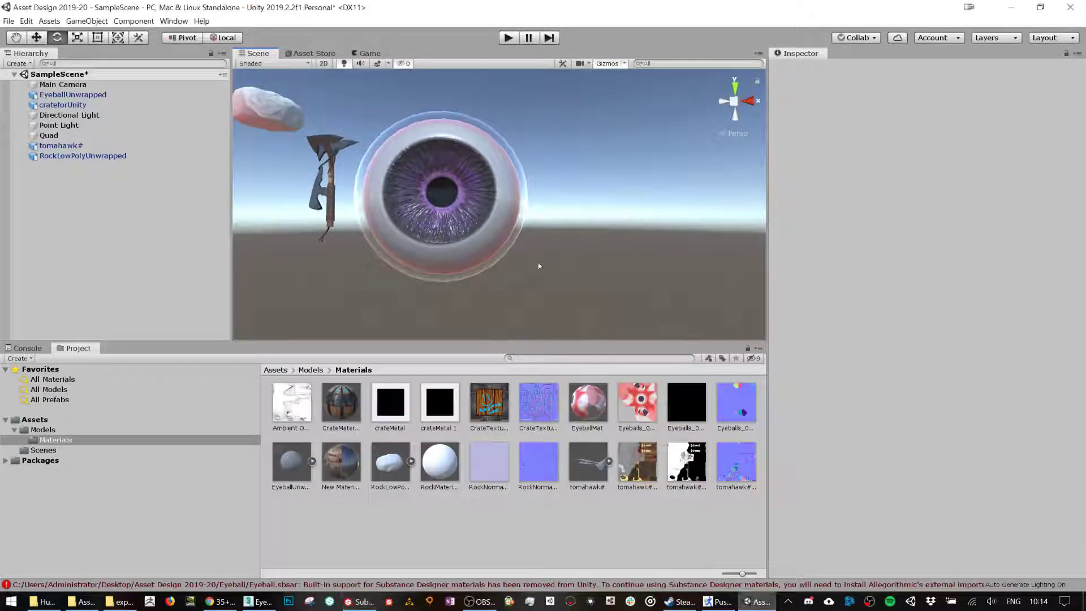
left_click_drag(538, 218, 587, 273, "alt")
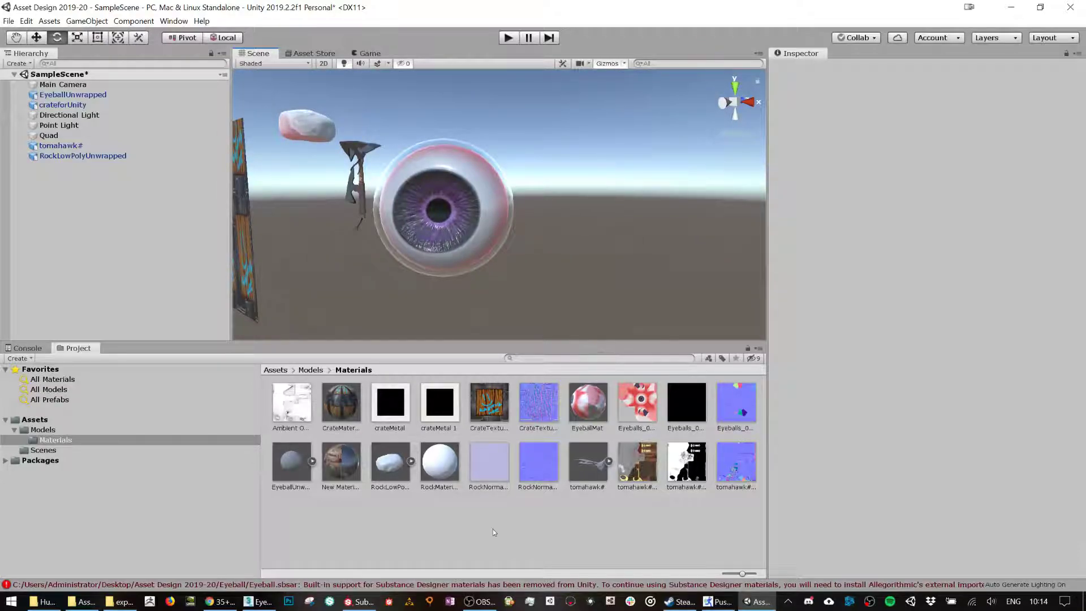
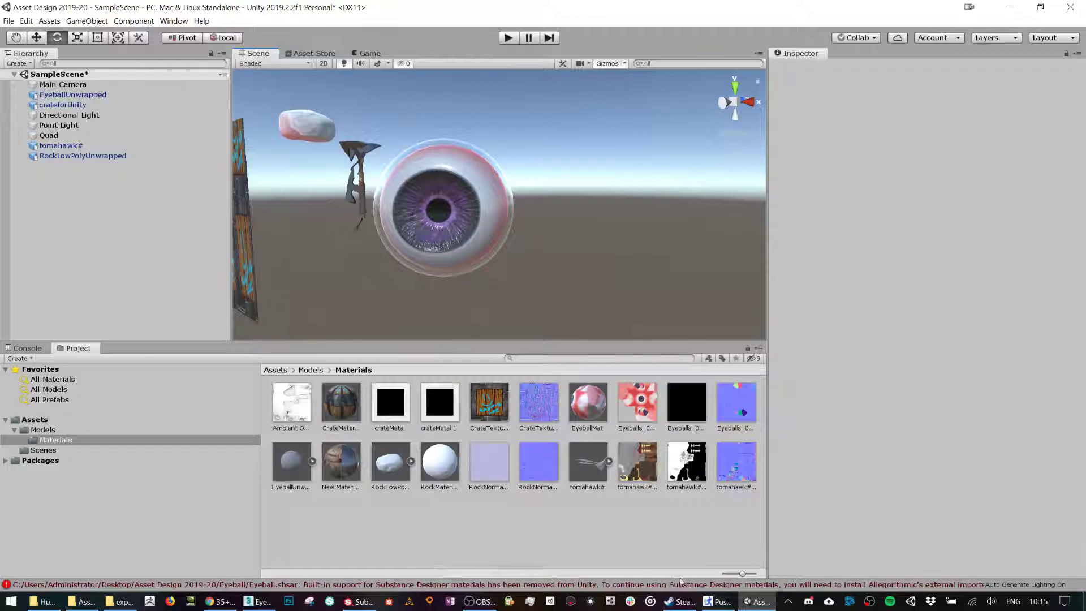
Switch to Substance Painter and set the EyeBall layer's IrisCenterColor to light pink, RGB 0.957, 0.585, 0.988.
left_click(358, 601)
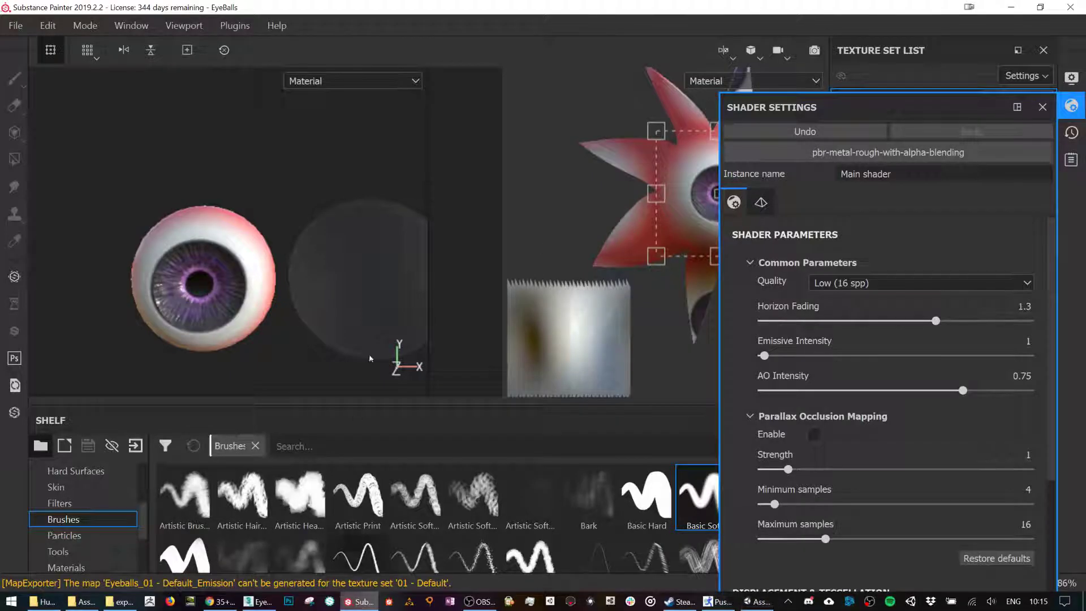
left_click(1042, 107)
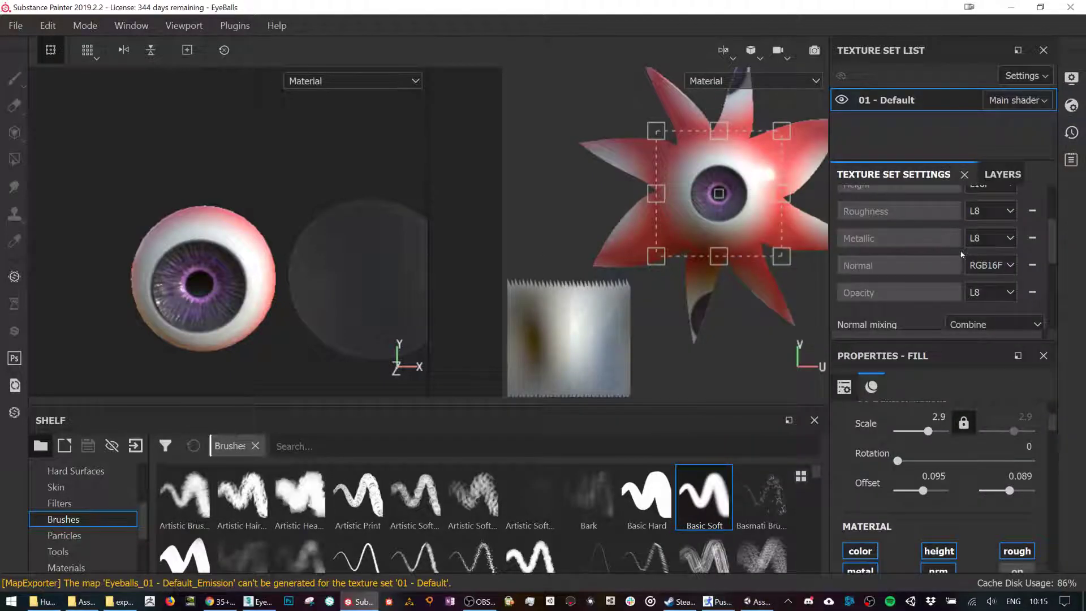
left_click(989, 176)
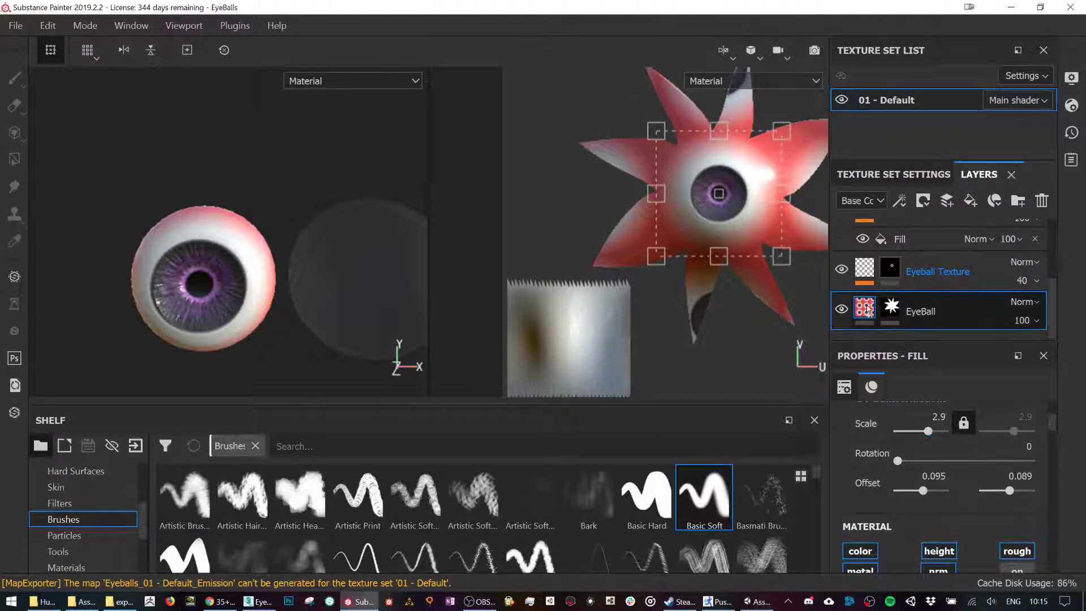
scroll(953, 472, "down", 3)
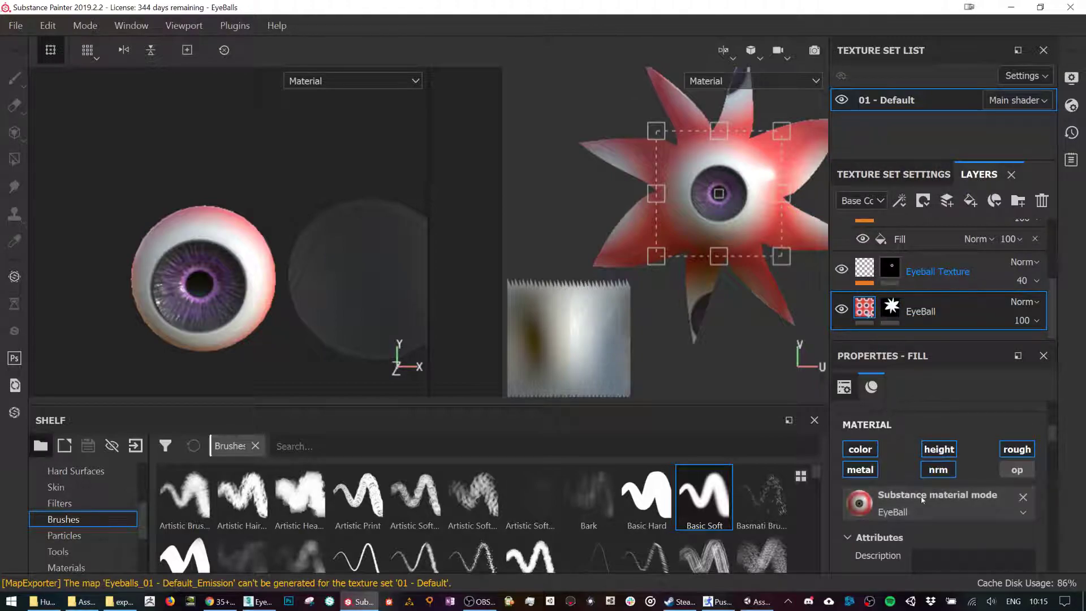
scroll(923, 501, "down", 10)
scroll(923, 500, "down", 5)
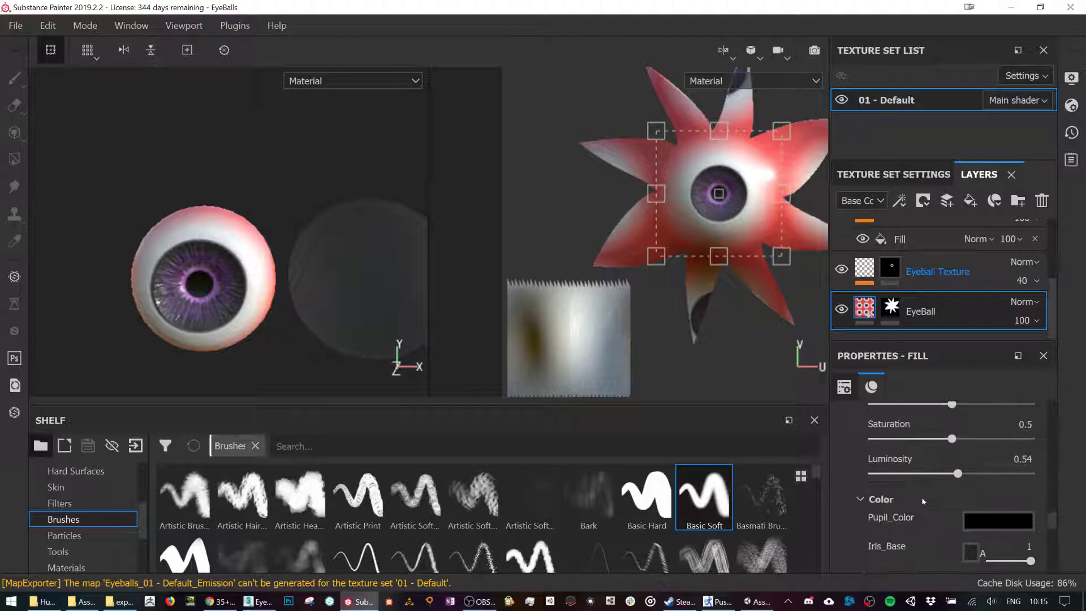
left_click(971, 485)
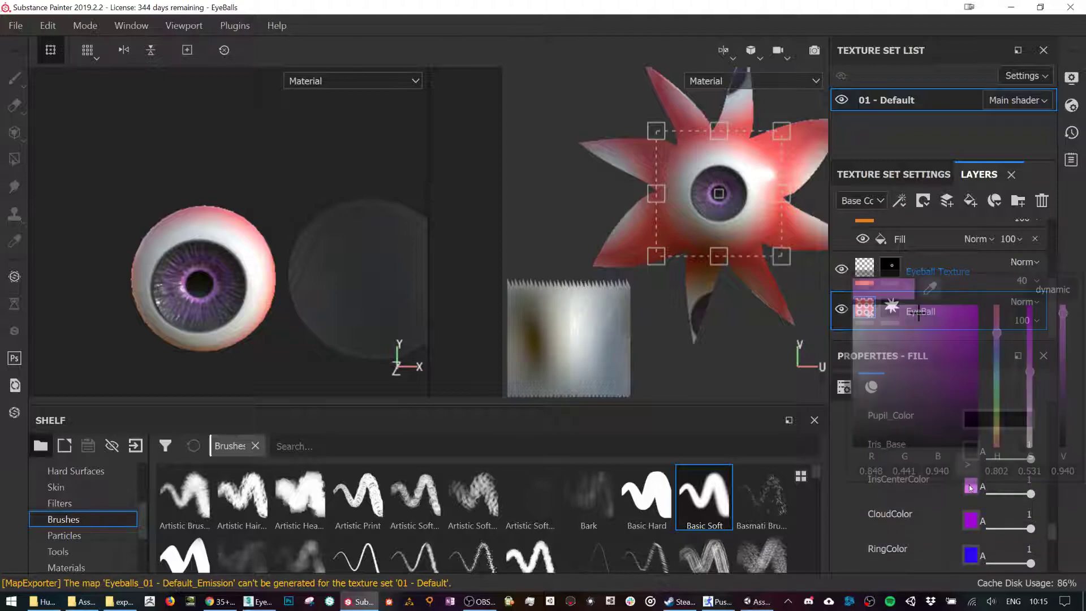
mouse_move(998, 334)
left_mouse_down()
mouse_move(998, 429)
mouse_move(997, 330)
left_mouse_up()
left_click_drag(922, 315, 904, 309)
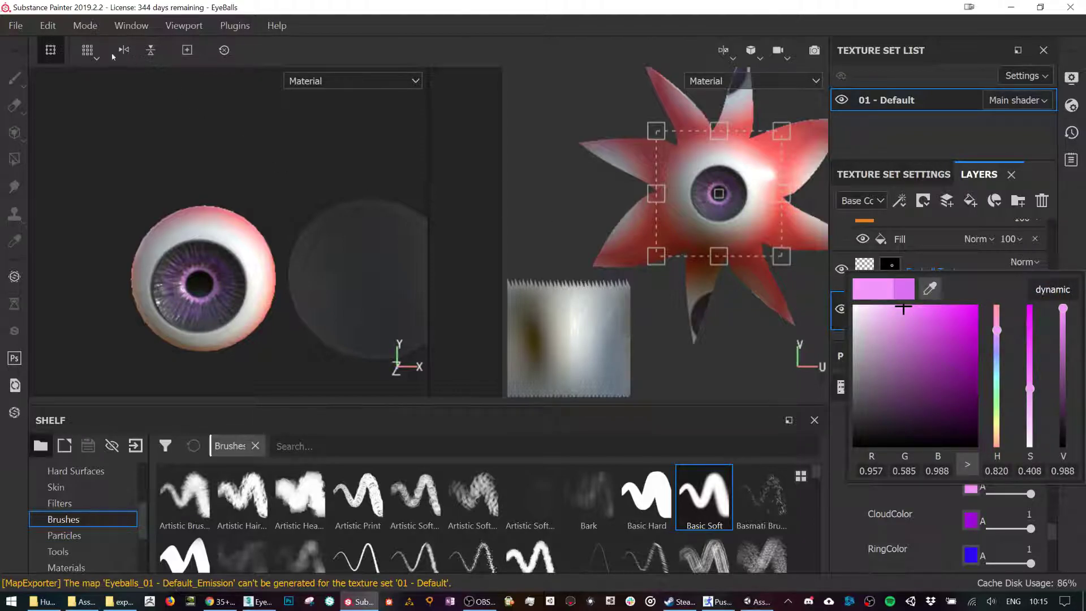
Export the 01 - Default texture set as 8-bit PNG with the Unity 5 (Standard Metallic) configuration at 2048x2048.
left_click(28, 28)
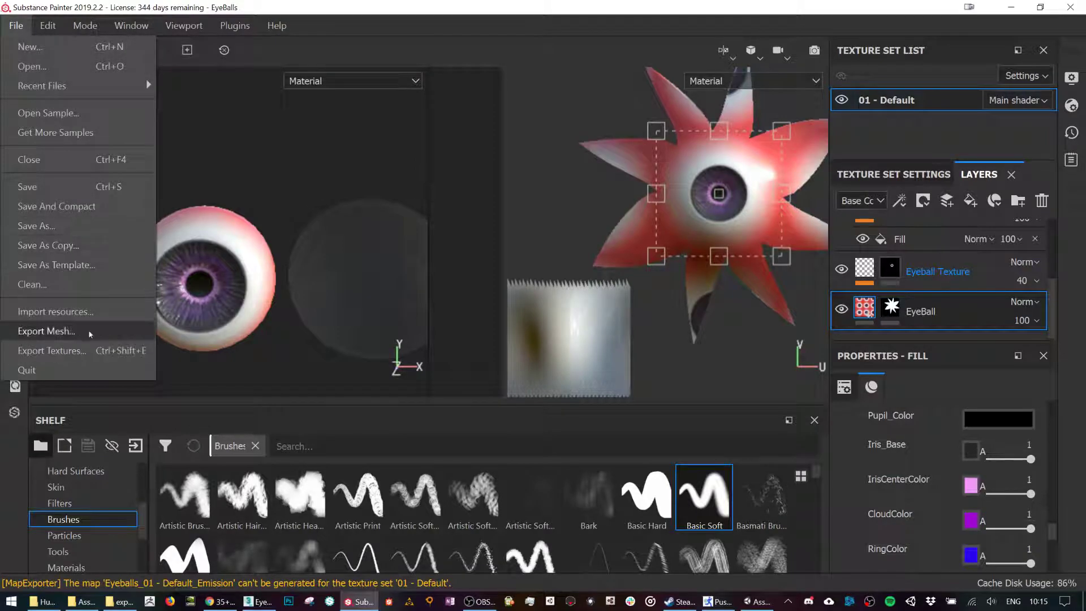
left_click(85, 351)
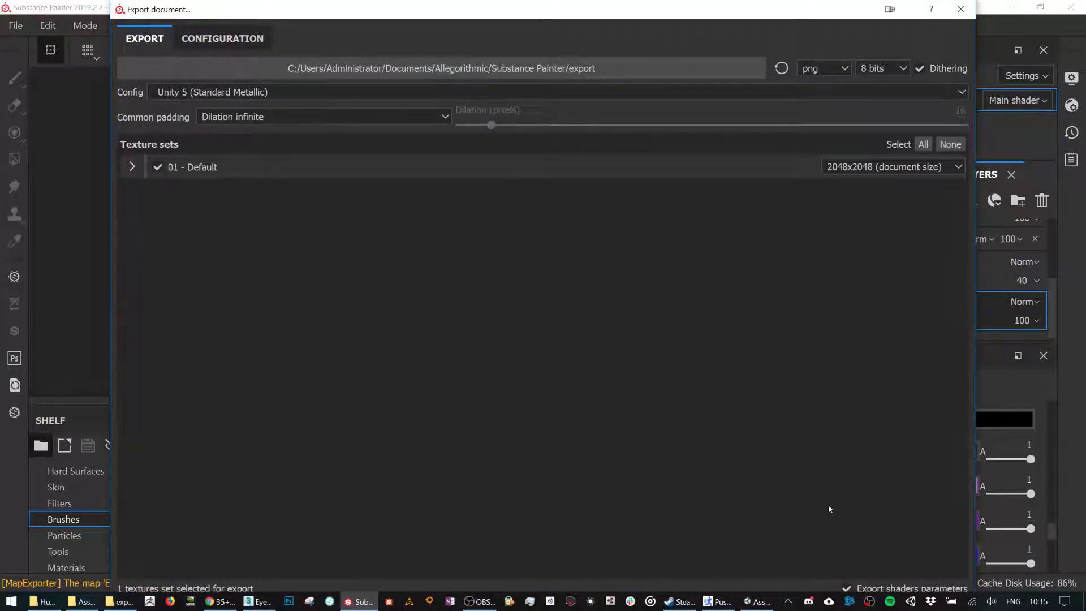
mouse_move(746, 20)
left_mouse_down()
mouse_move(739, 274)
mouse_move(678, 55)
left_mouse_up()
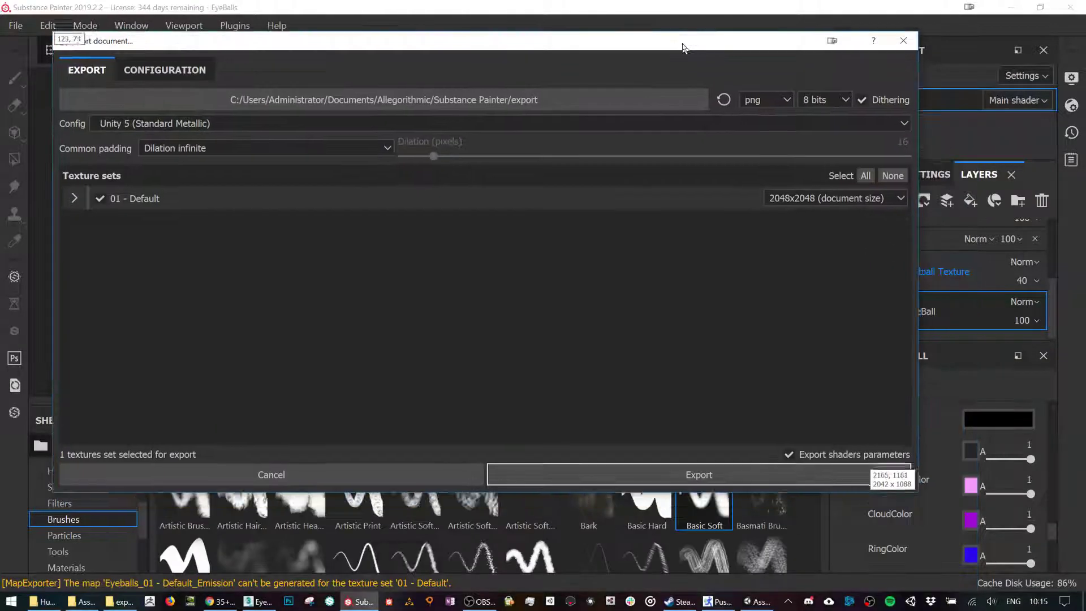
left_click(767, 474)
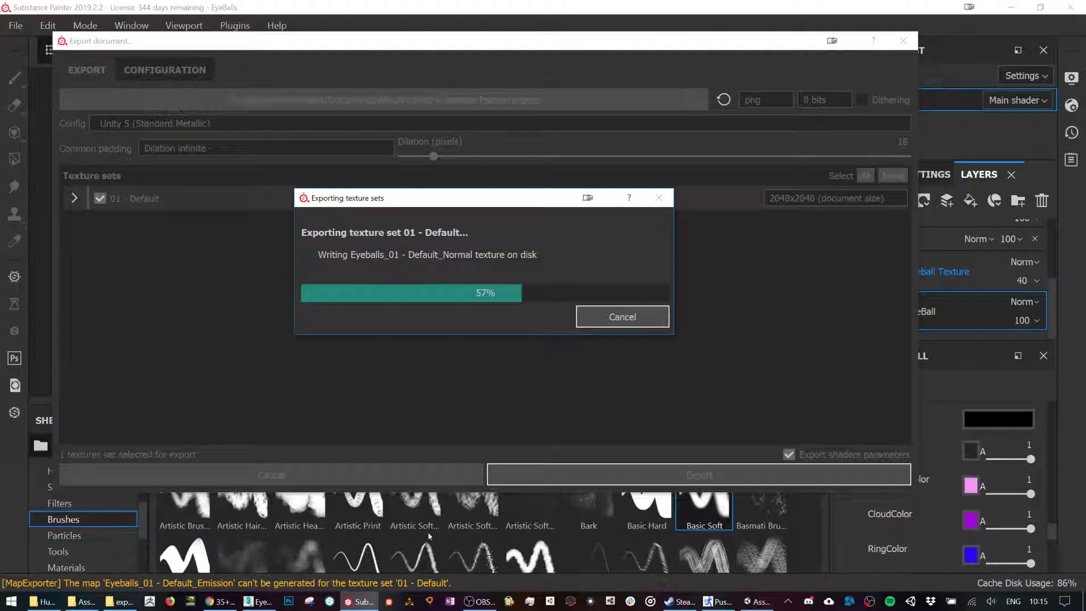
Copy the exported Eyeballs_01 - Default_AlbedoTransparency.png from the export folder.
left_click(125, 603)
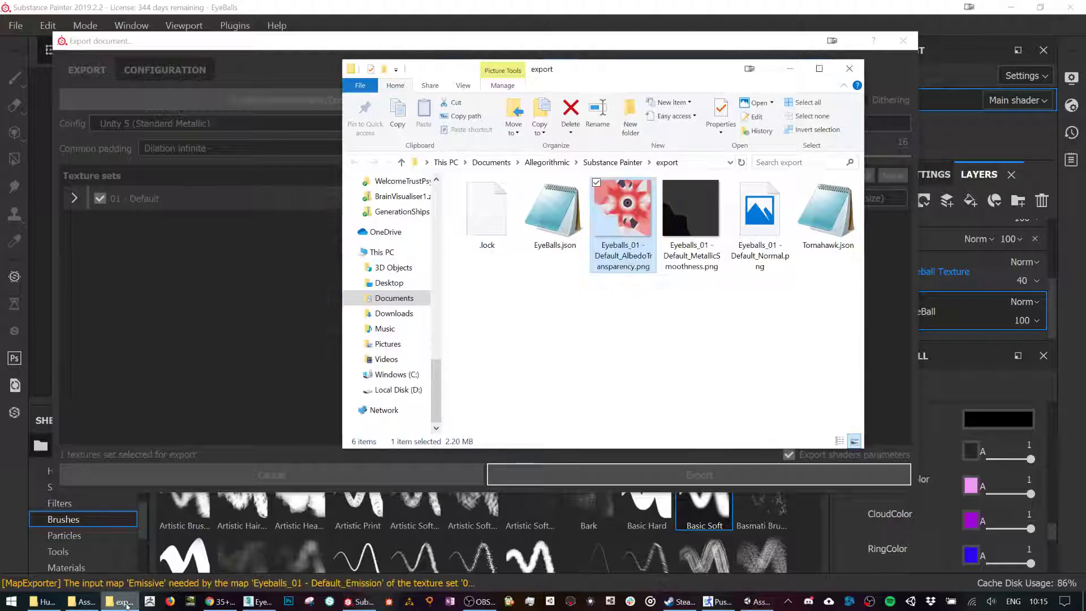
left_click(645, 344)
left_click(575, 258)
key("ctrl+c")
Show Unity's eyeball AlbedoTransparency texture in Explorer, paste the copied file over the existing one in Materials, and return to Unity.
left_click(758, 602)
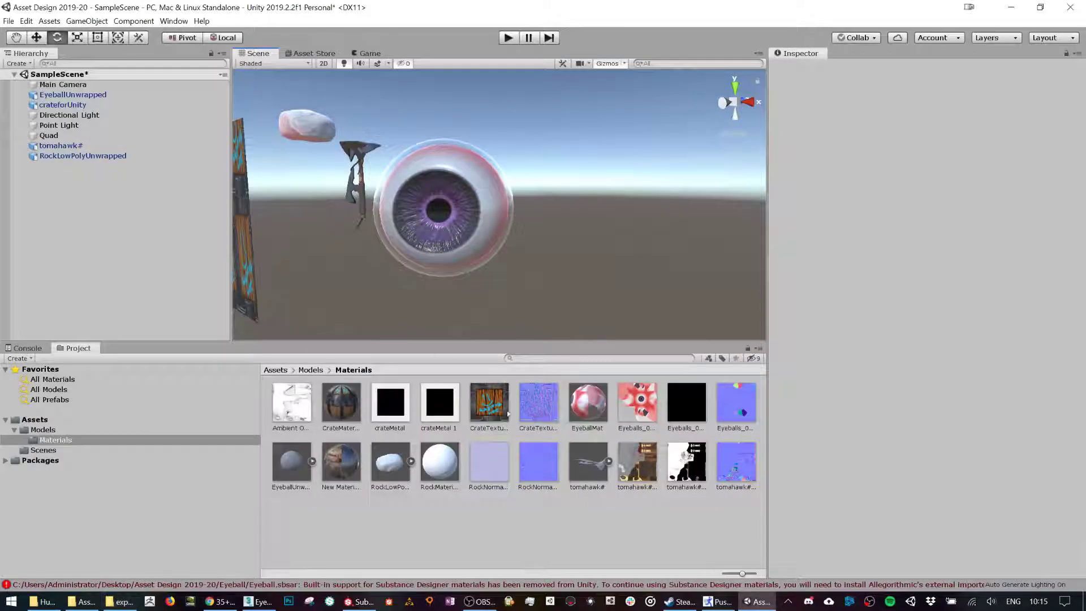
left_click(627, 406)
right_click(627, 407)
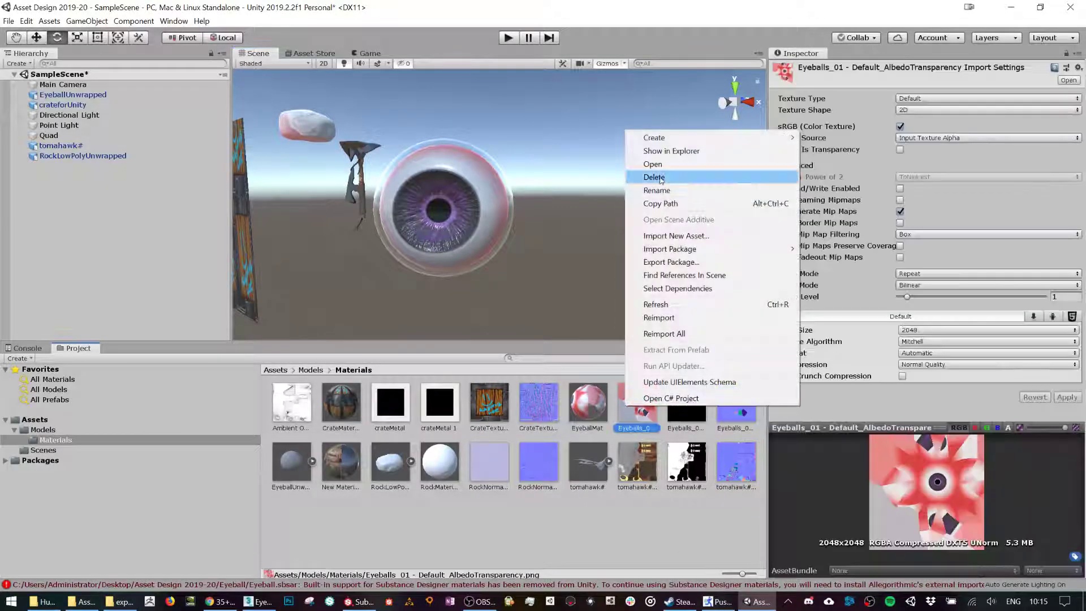
left_click(682, 151)
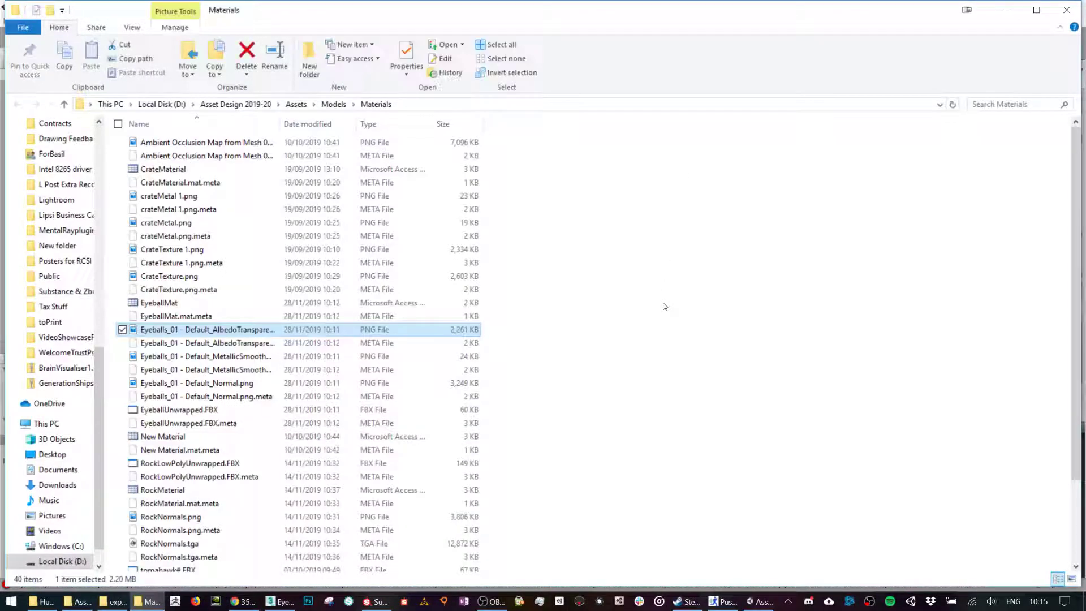
left_click(664, 305)
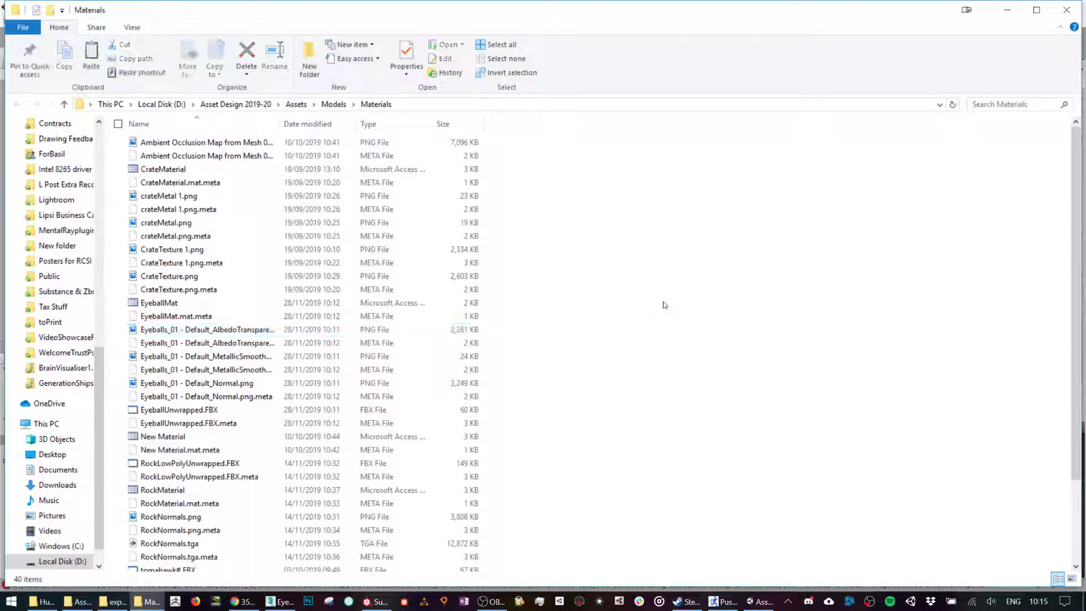
key("ctrl+v")
left_click(243, 211)
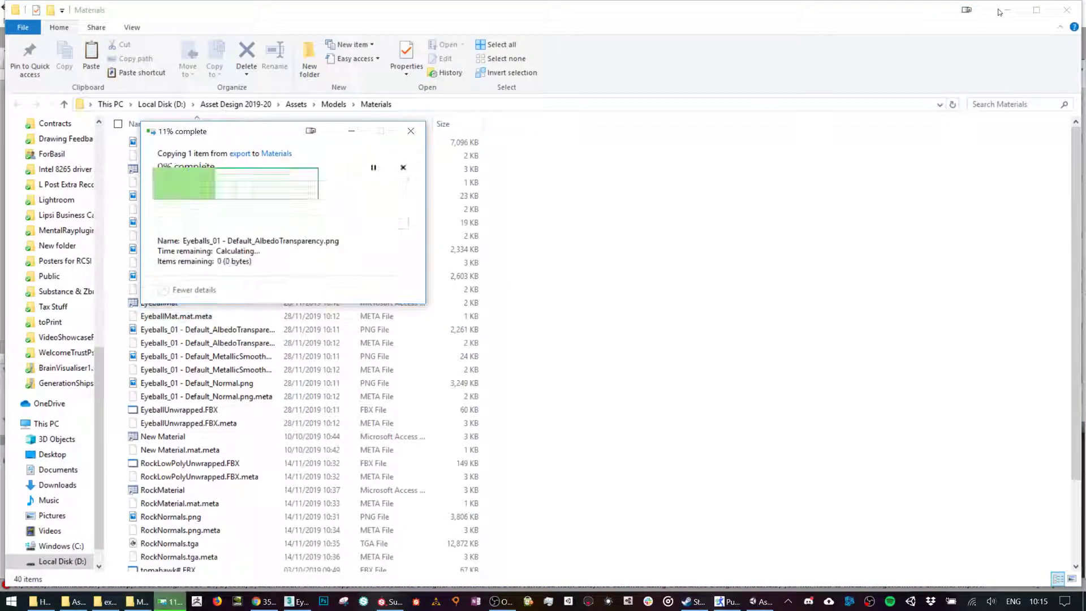
left_click(1007, 13)
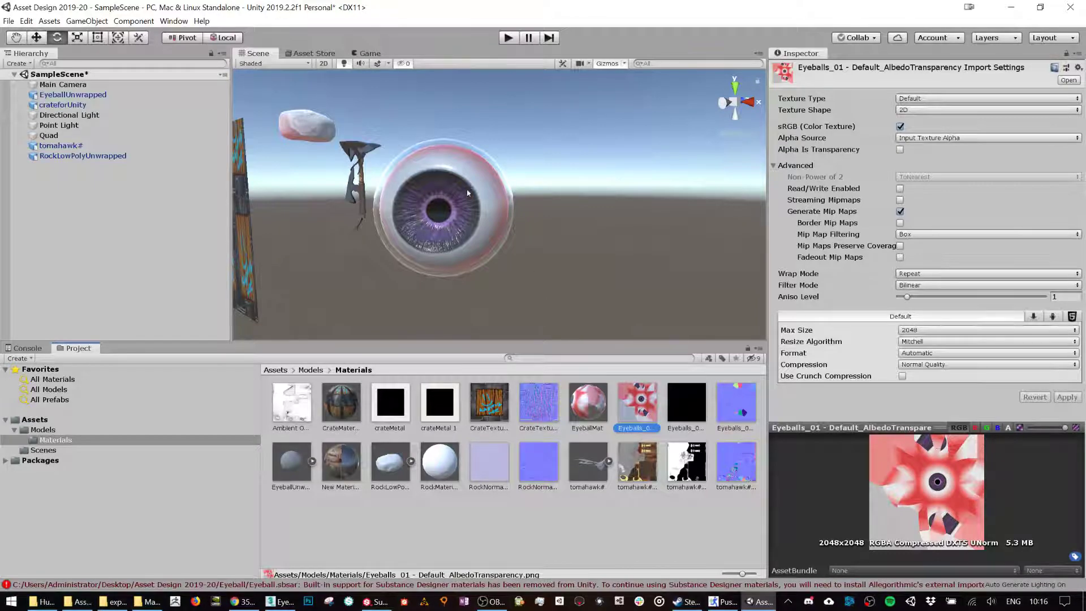
Set the Smoothness of the EyeballUnwrapped object's EyeballMat material to 0.921.
scroll(463, 197, "up", 3)
scroll(463, 196, "up", 3)
mouse_move(448, 213)
left_mouse_down("alt")
mouse_move(530, 225)
mouse_move(458, 188)
mouse_move(460, 213)
mouse_move(452, 191)
left_mouse_up("alt")
left_click_drag(537, 181, 266, 227, "alt")
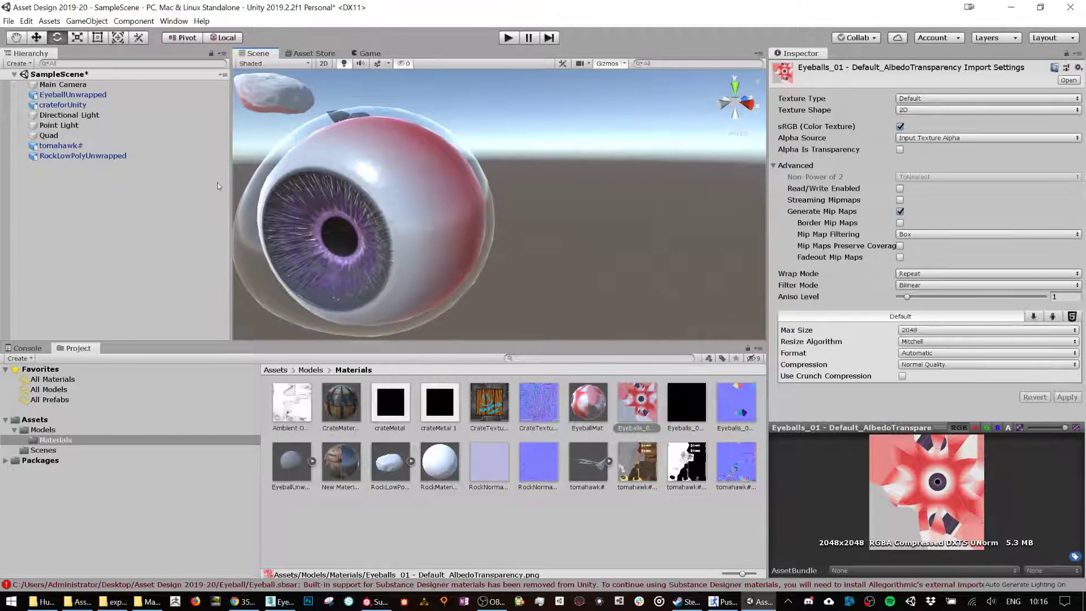
left_click(73, 94)
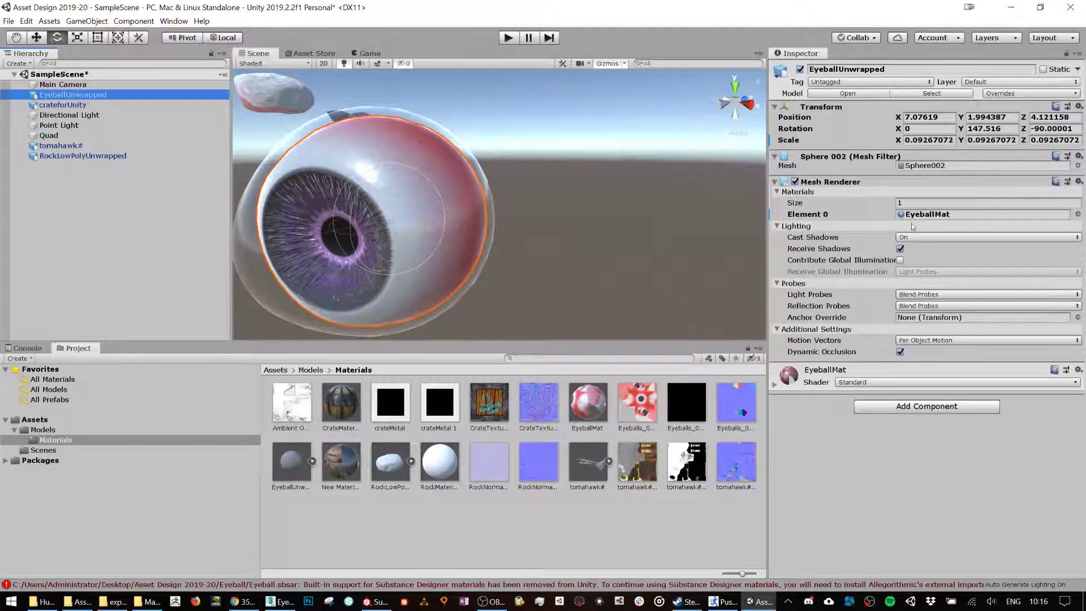
left_click(774, 386)
scroll(988, 275, "down", 5)
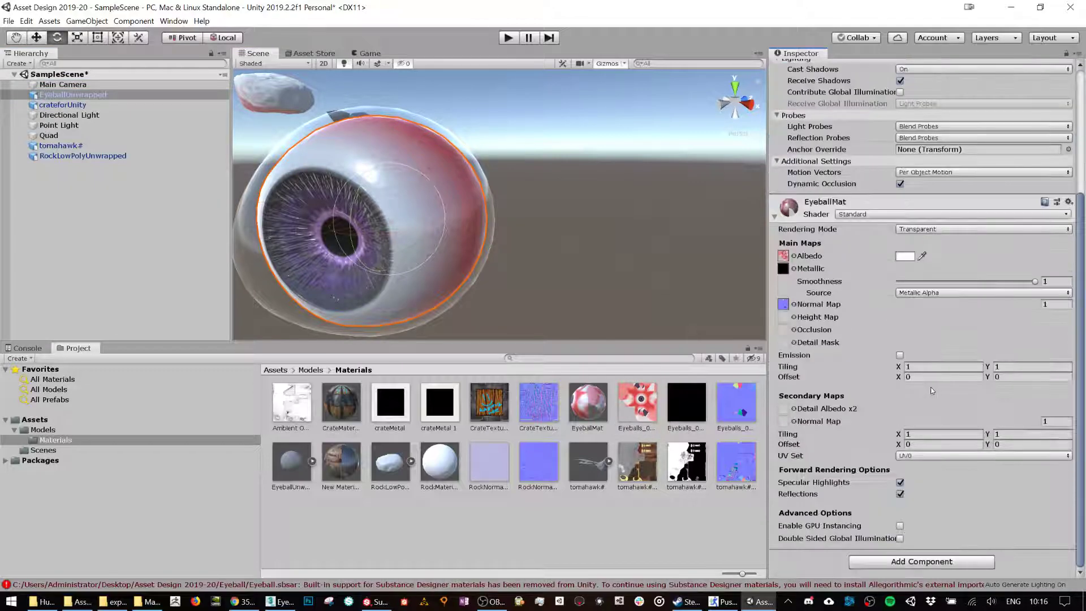
mouse_move(1032, 281)
left_mouse_down()
mouse_move(1013, 282)
mouse_move(1025, 283)
left_mouse_up()
left_click_drag(462, 306, 562, 235, "alt")
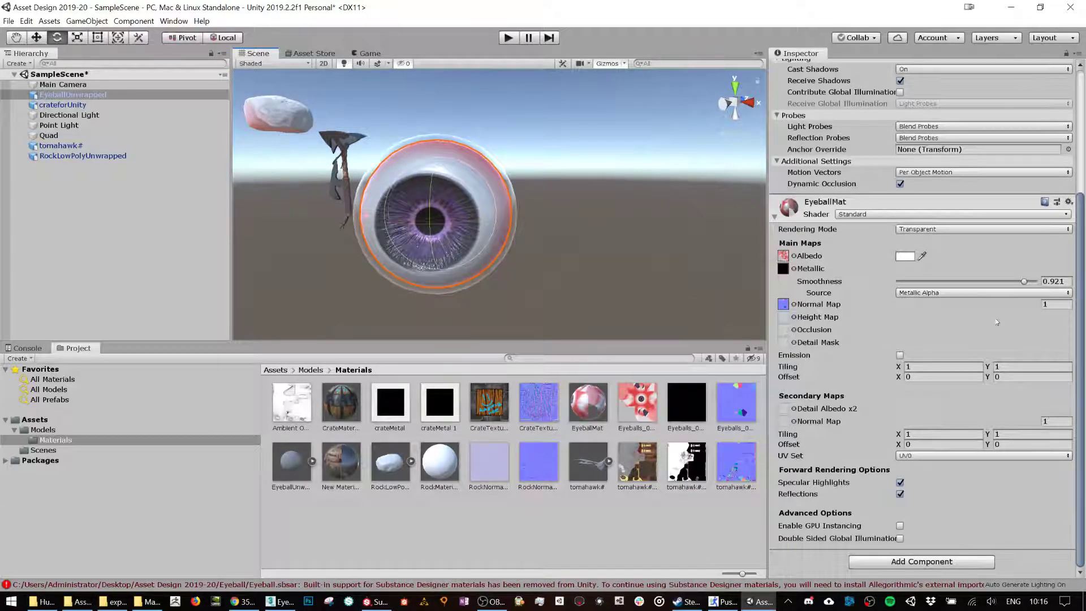
Set EyeballMat's normal map strength to 0.52, deselect the eyeball, and save the scene.
left_click_drag(1040, 305, 1025, 305)
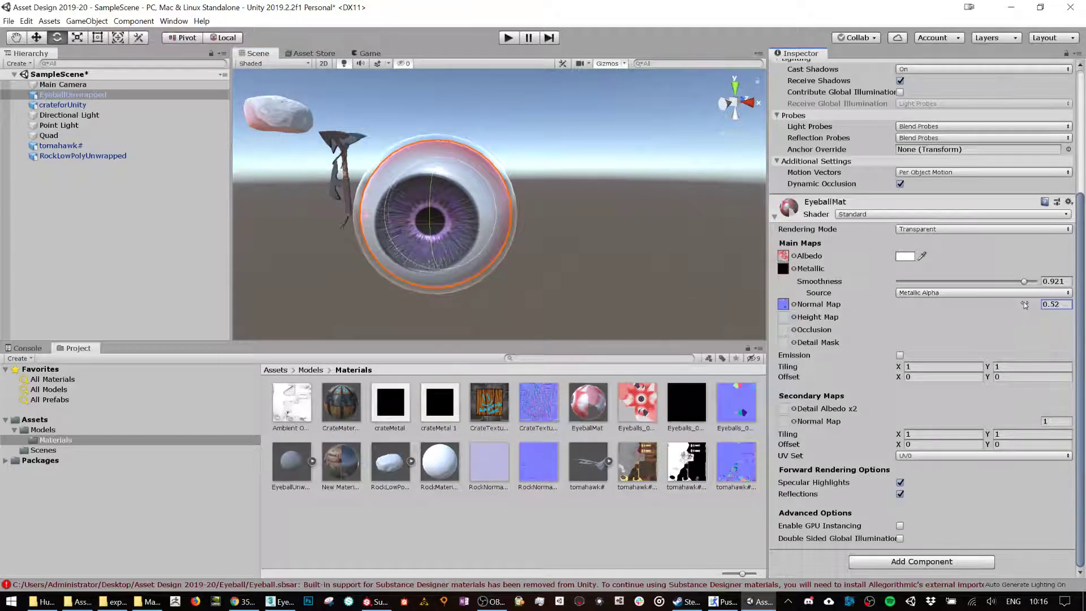
scroll(518, 256, "up", 5)
left_click_drag(519, 256, 589, 257, "alt")
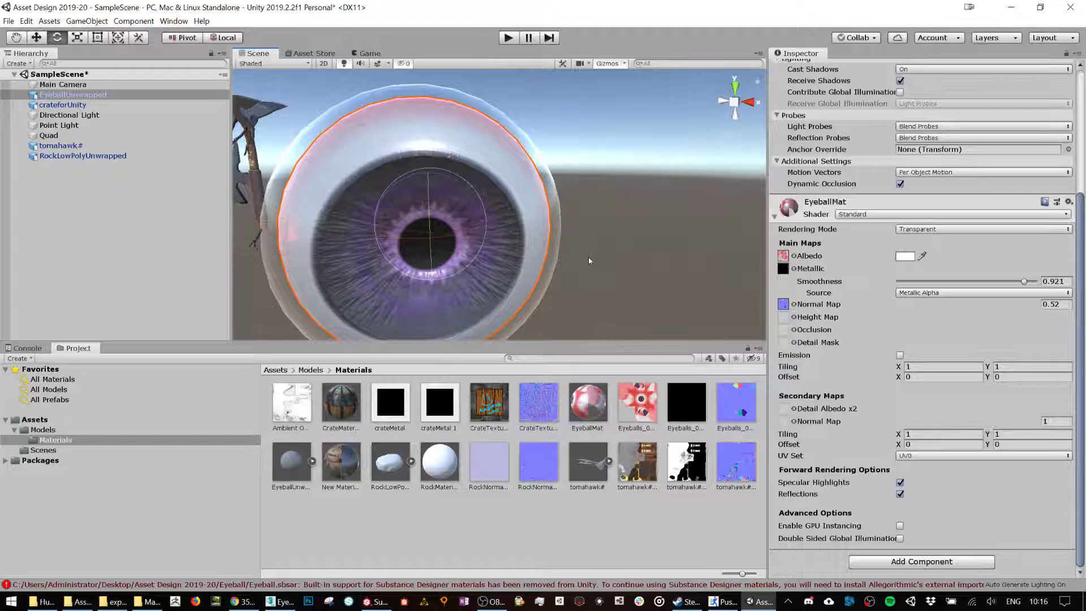
left_click(592, 258)
key("ctrl+s")
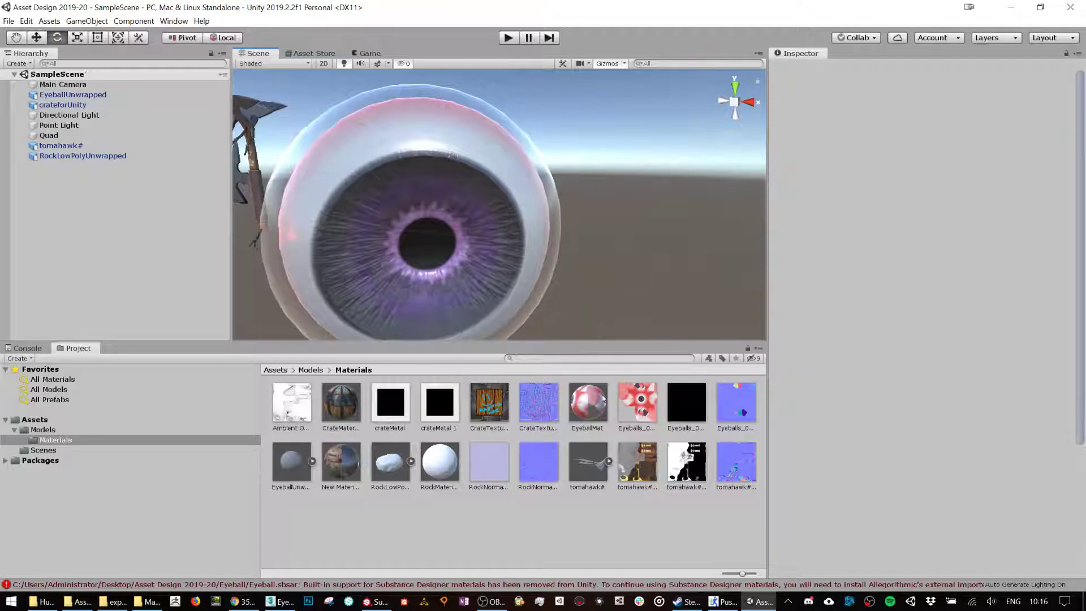
left_click(279, 602)
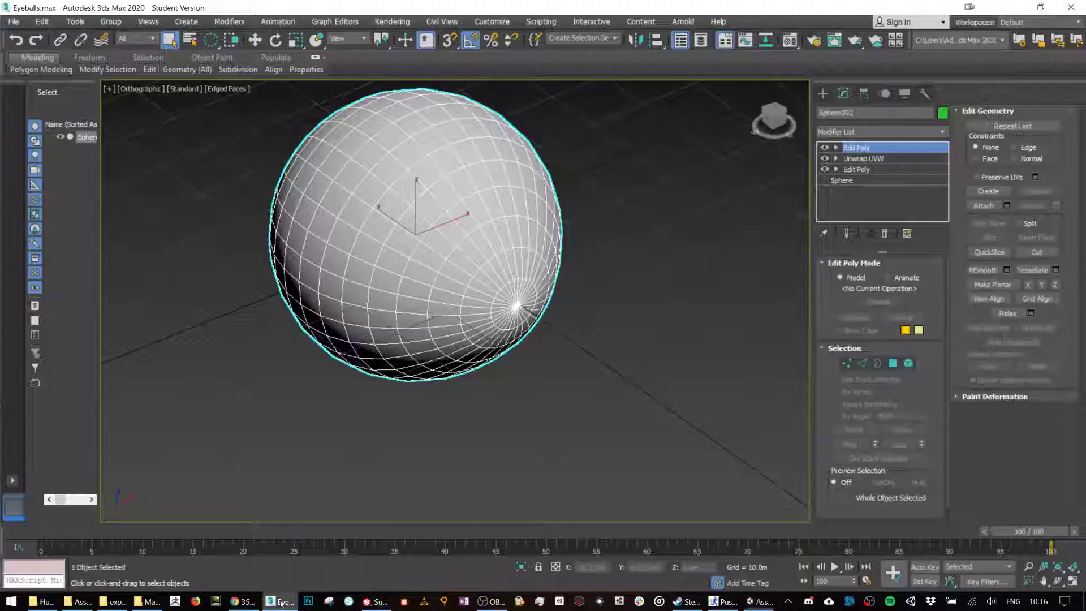
left_click(649, 305)
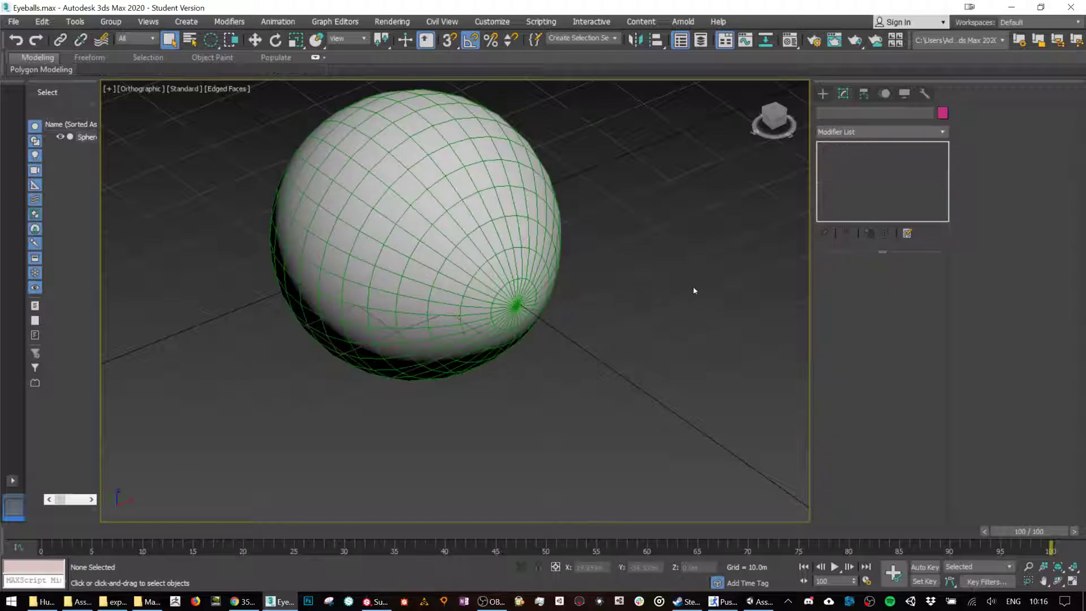
left_click(375, 601)
left_click(511, 274)
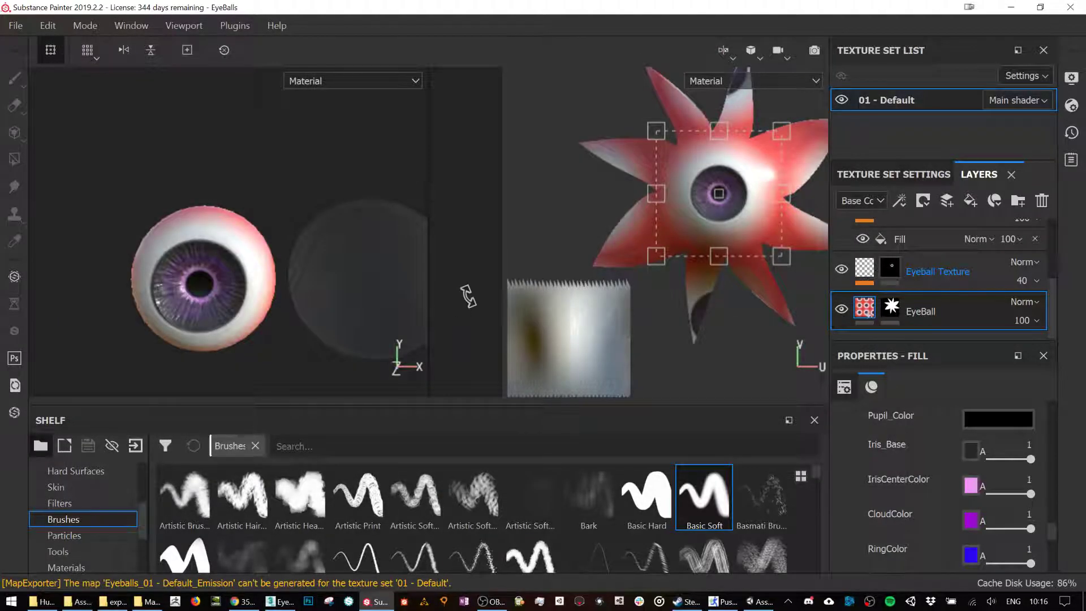
Launch Mudbox and open the recent Sombra sculpt.
key("super")
type("mudb")
key("Return")
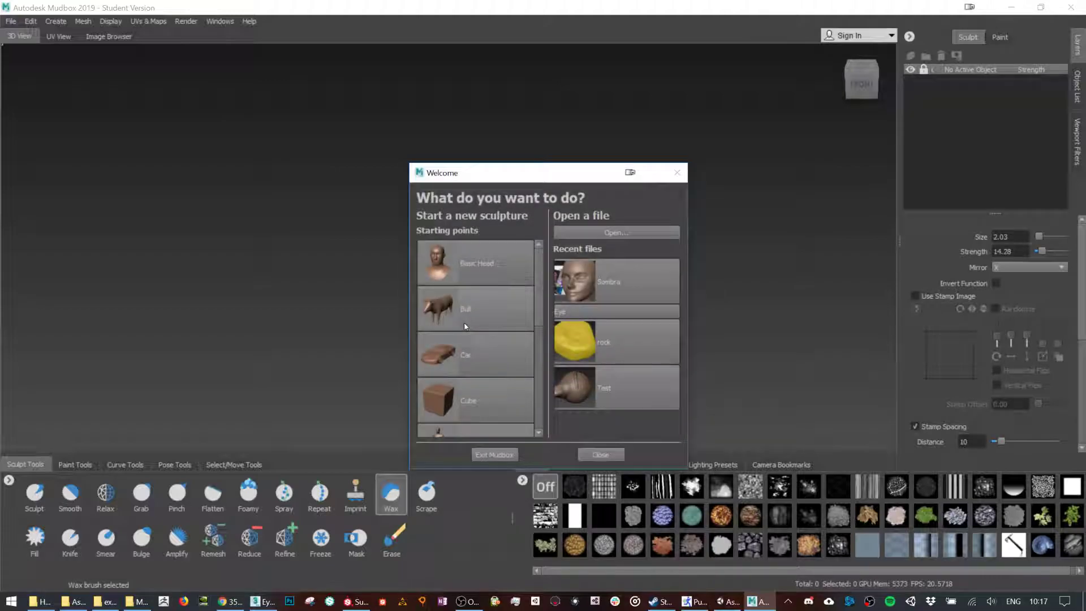
left_click(598, 273)
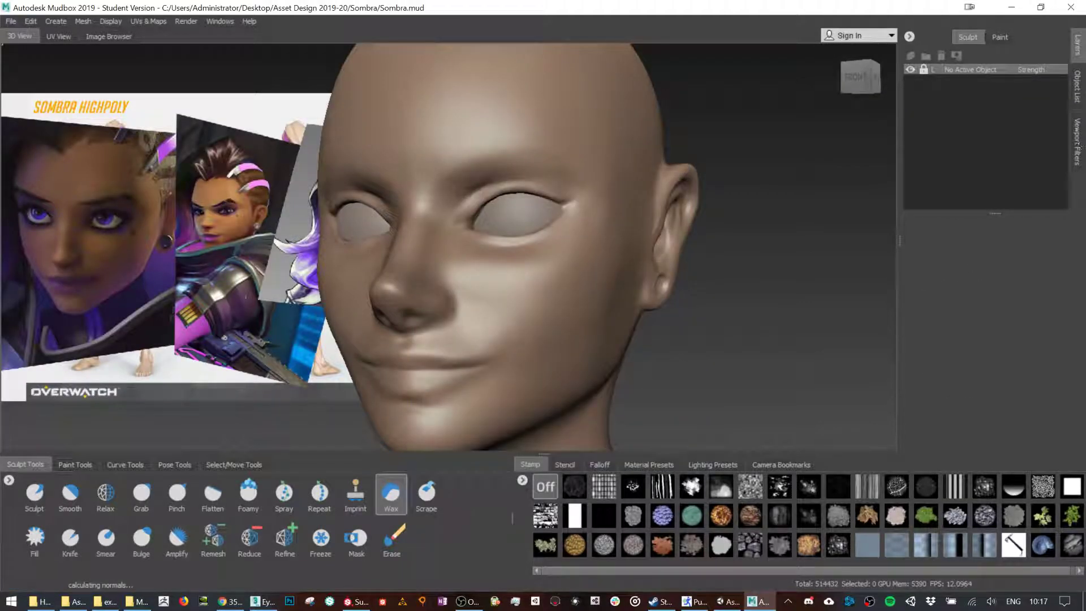
Show the Sombra scene's object list and enlarge it to fit the head and both eye spheres.
left_click(1082, 85)
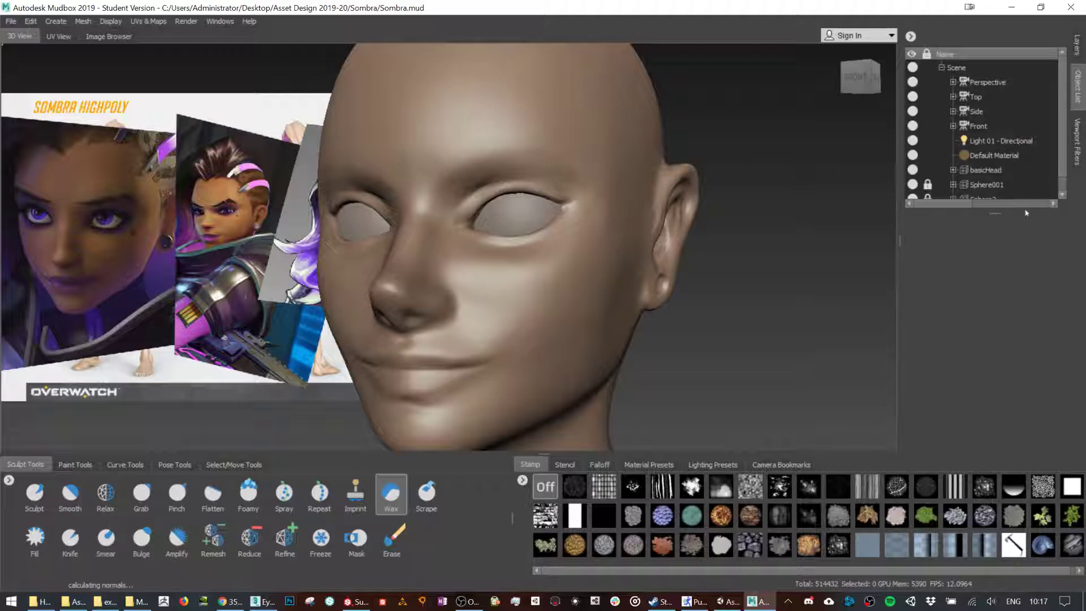
left_click_drag(994, 215, 979, 323)
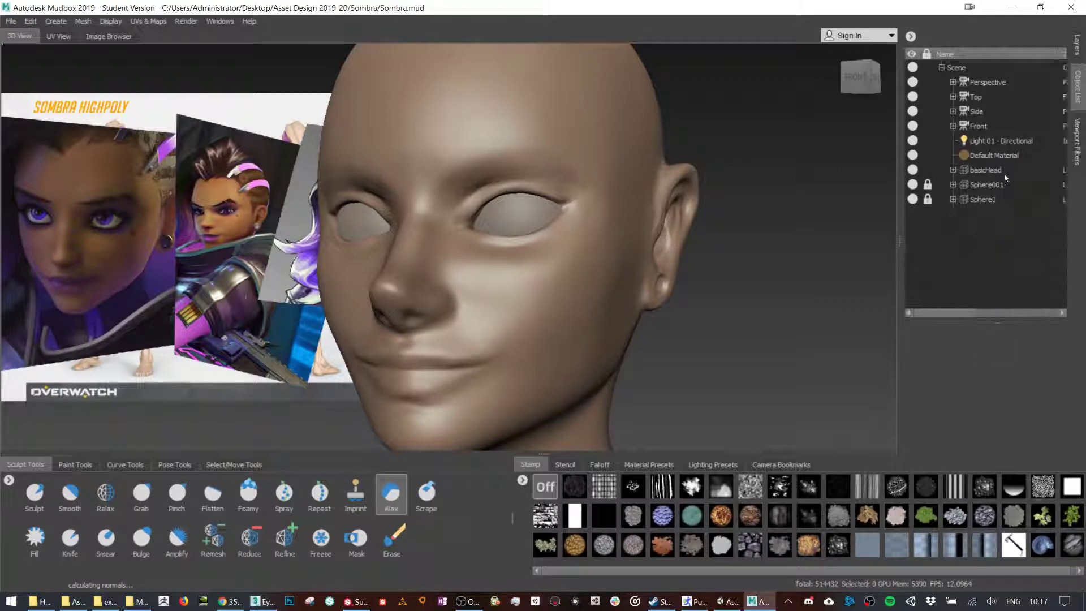
Export the basicHead mesh as an Autodesk FBX file named SombraHighPolyHea.
left_click(997, 169)
right_click(997, 171)
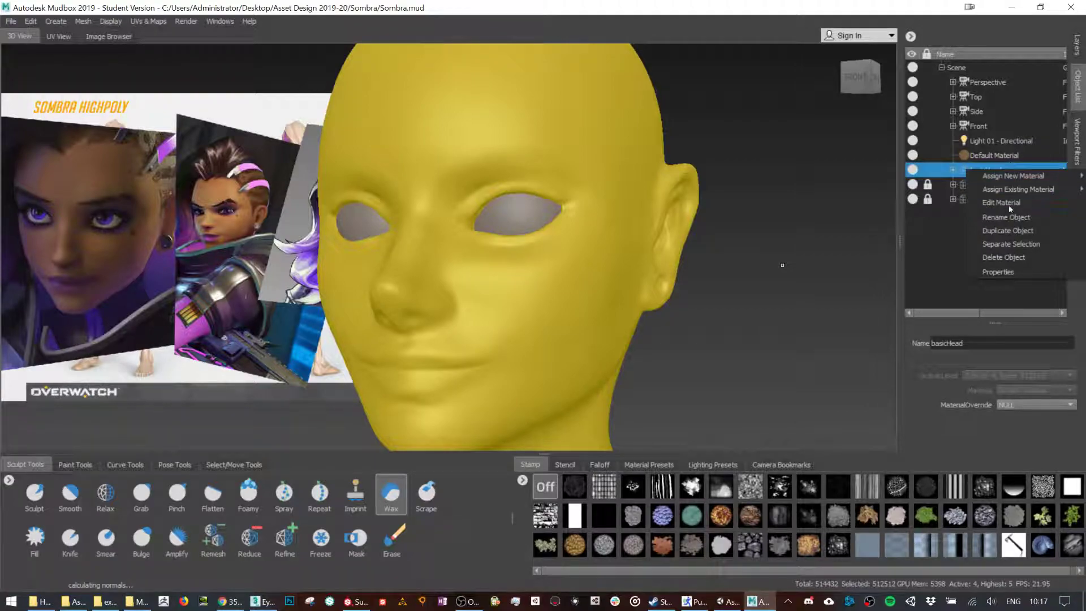
left_click(11, 21)
left_click(11, 21)
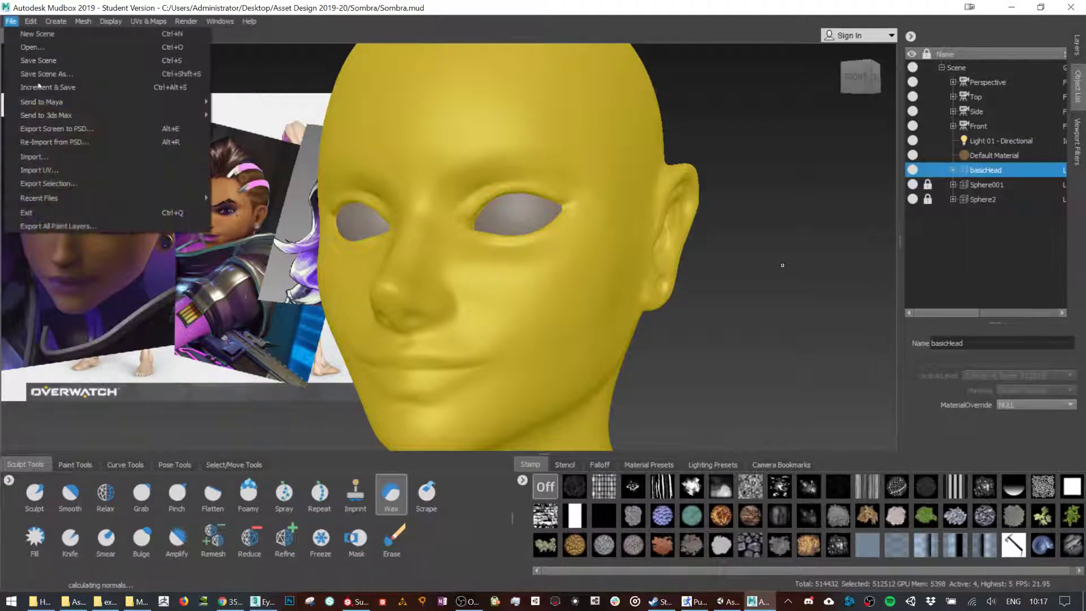
left_click(62, 184)
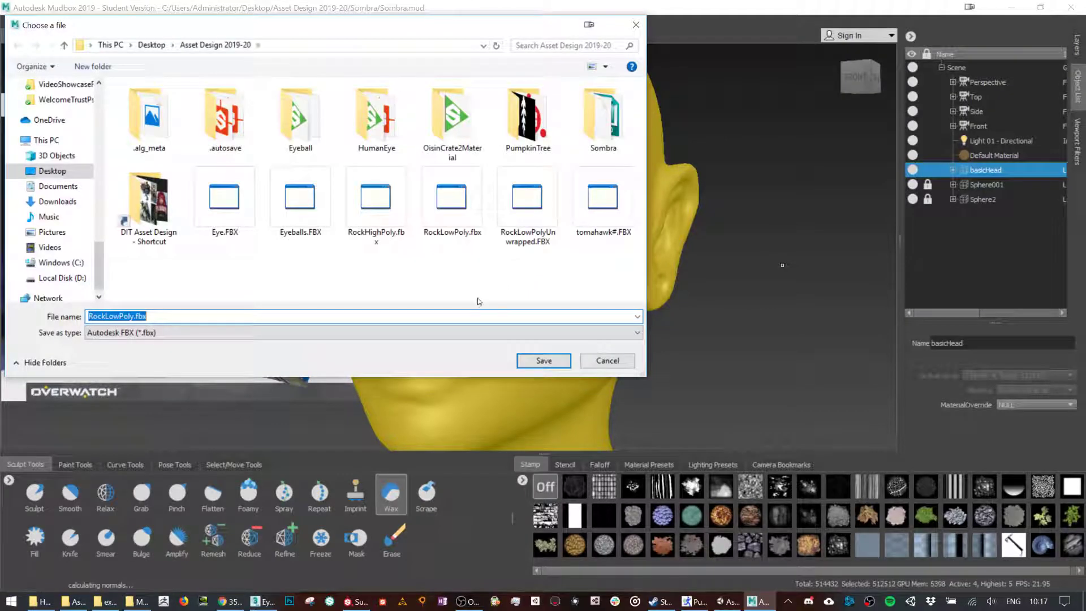
type("SombraHighPolyHea")
key("Return")
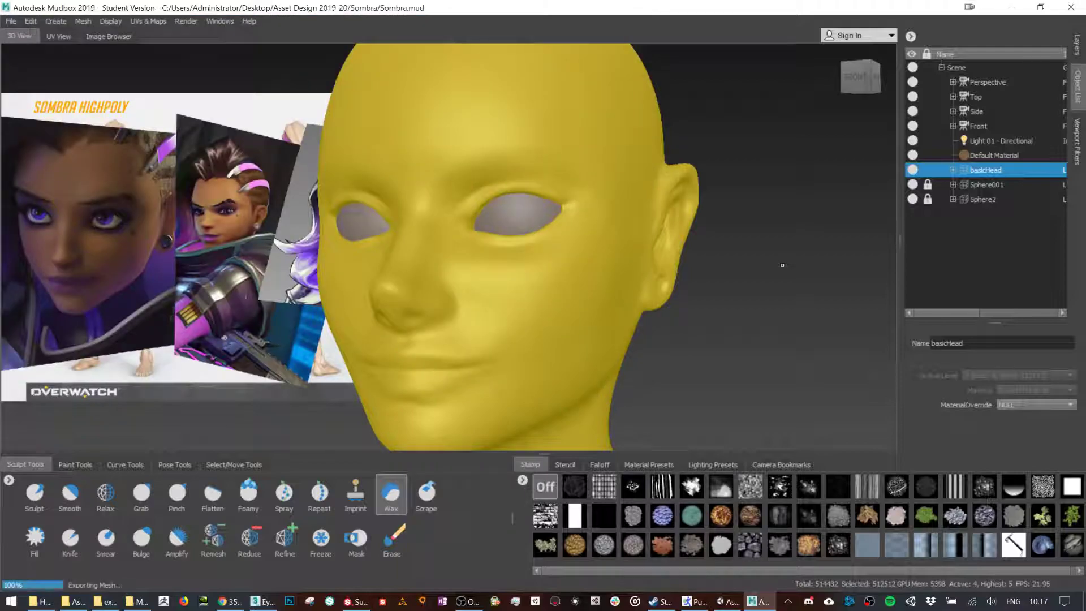
Inspect the sculpted head, neck and shoulders from the front and at an angle, close up and from farther away.
left_click_drag(470, 296, 416, 297, "alt")
middle_click_drag(447, 363, 477, 212, "alt")
scroll(478, 215, "down", 4)
left_click_drag(488, 199, 541, 170, "alt")
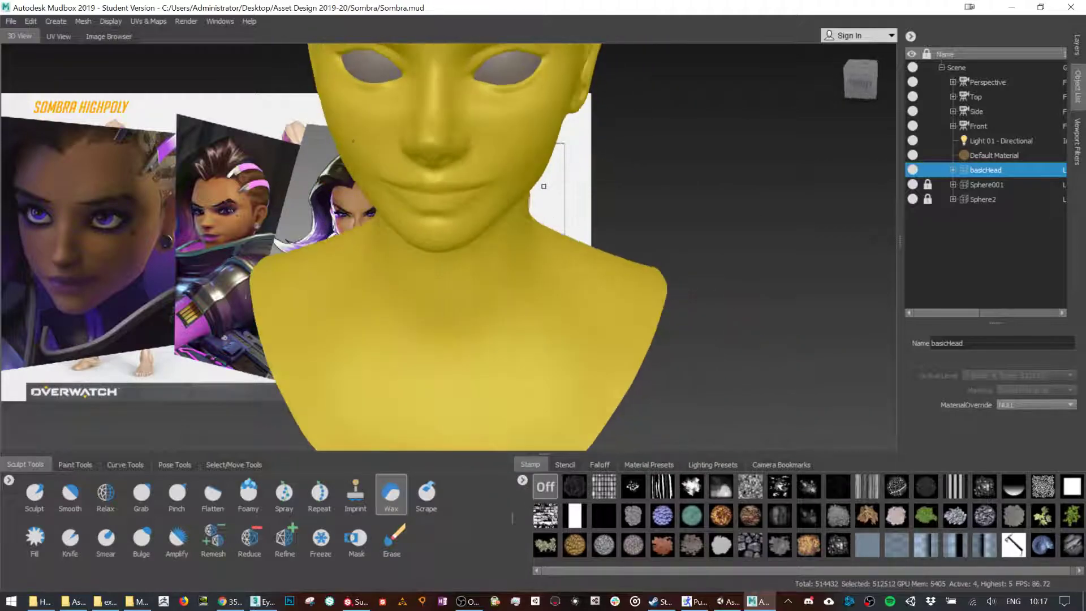
middle_click_drag(541, 170, 535, 396, "alt")
left_click_drag(535, 384, 531, 309, "alt")
middle_click_drag(526, 314, 557, 254, "alt")
left_click_drag(558, 254, 580, 252, "alt")
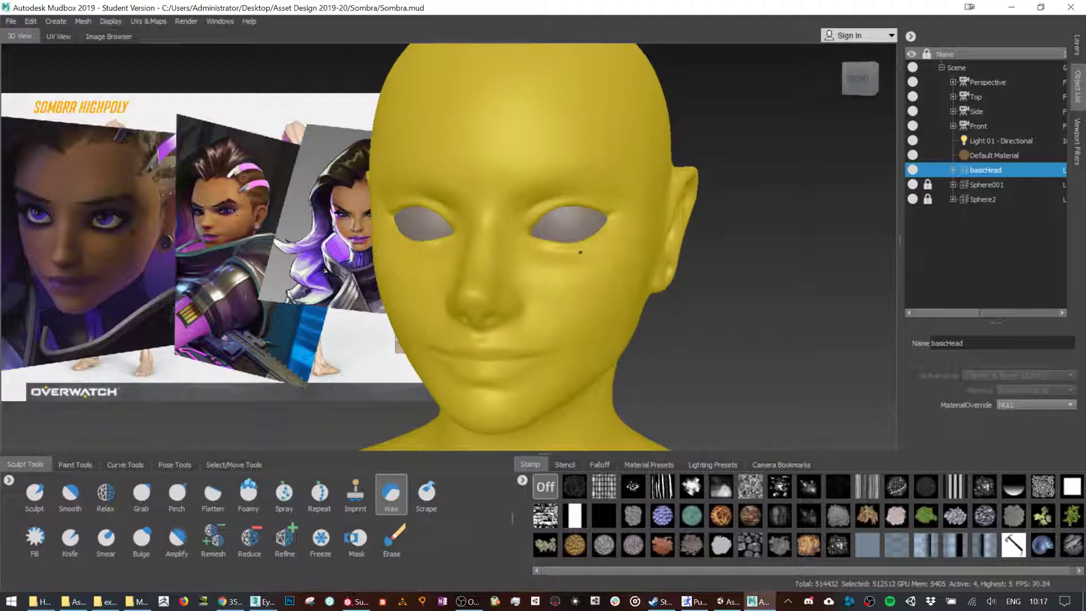
right_click_drag(767, 278, 659, 298, "alt")
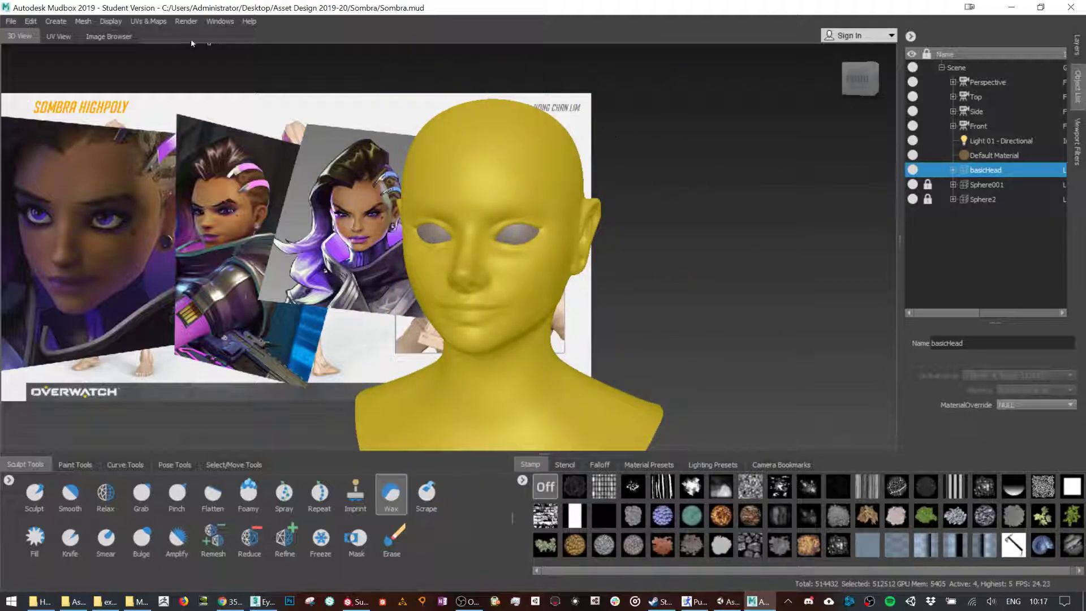
Bring up the curve drawing tools and deselect the basicHead mesh.
left_click(1078, 45)
left_click(1078, 85)
left_click(132, 469)
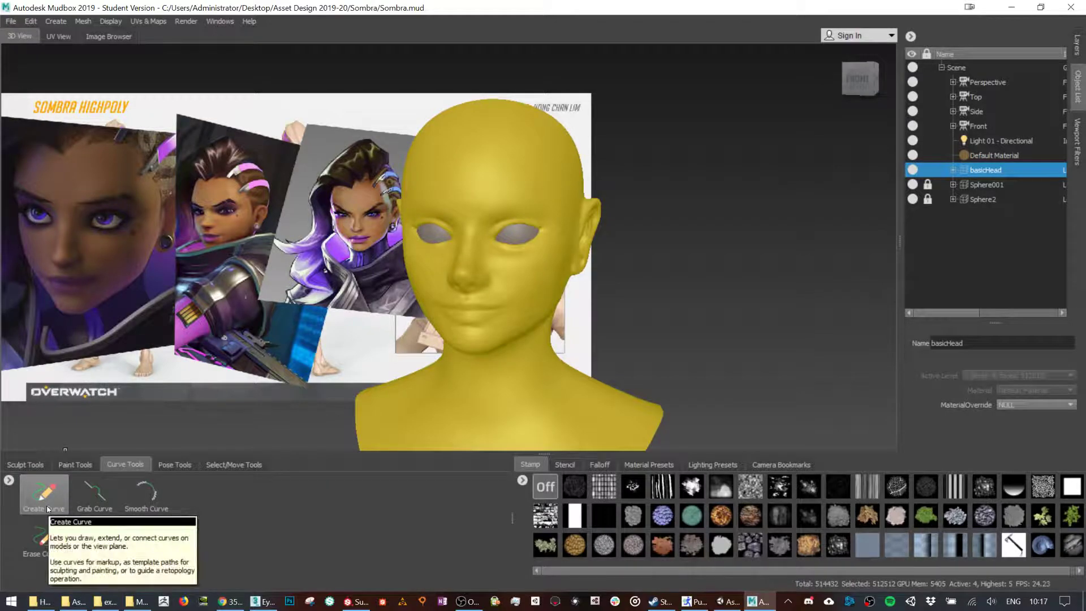
left_click(980, 234)
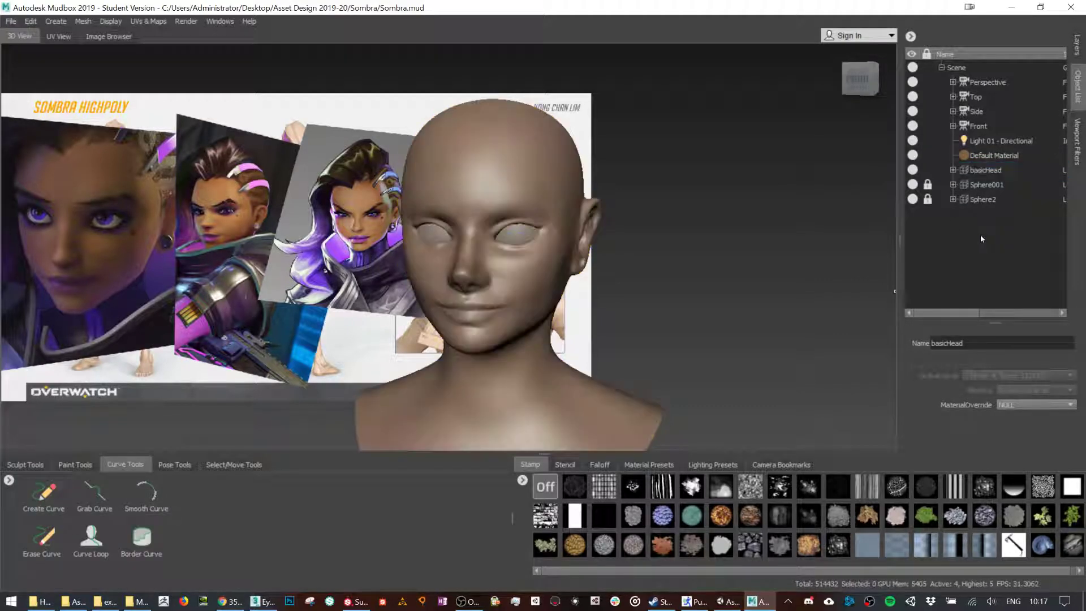
Examine the face of the unselected head from the front and three-quarter angles at different distances.
scroll(609, 334, "down", 2)
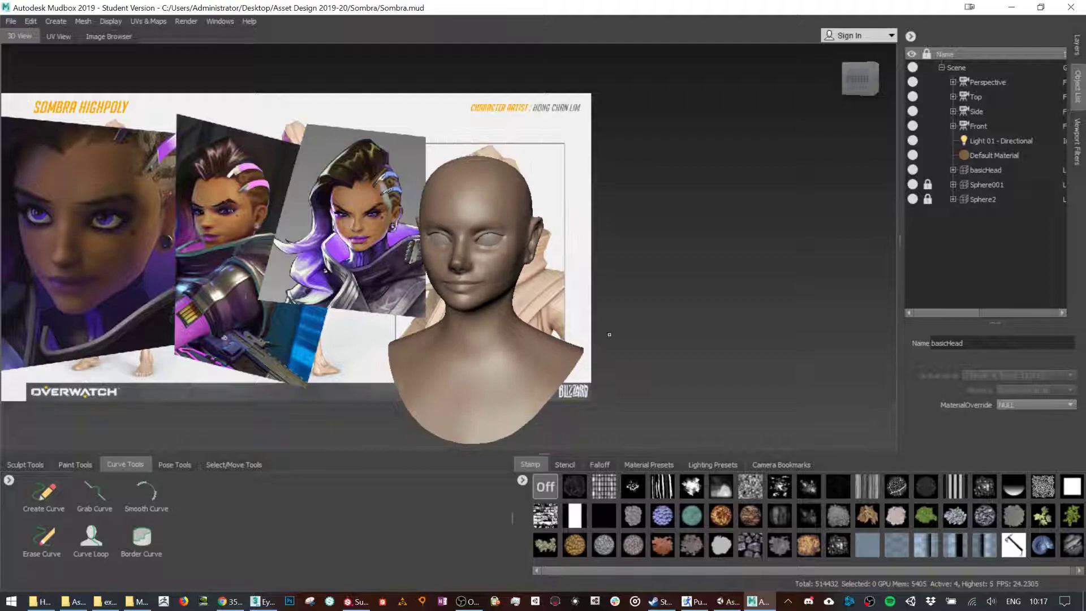
scroll(610, 335, "up", 2)
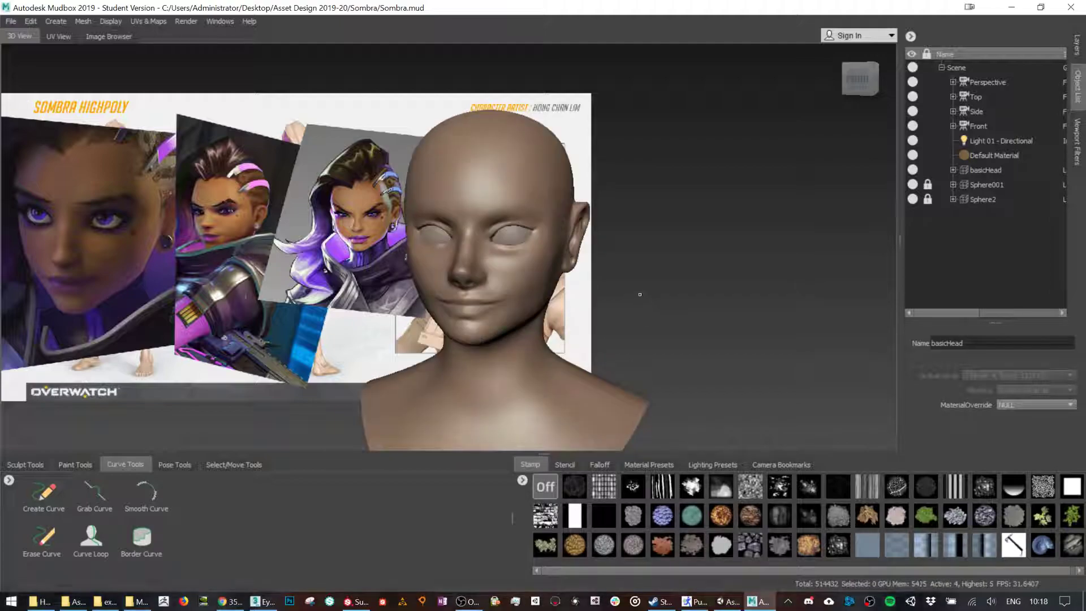
mouse_move(637, 250)
left_mouse_down("alt")
mouse_move(486, 243)
mouse_move(719, 244)
mouse_move(651, 260)
mouse_move(619, 241)
mouse_move(638, 235)
left_mouse_up("alt")
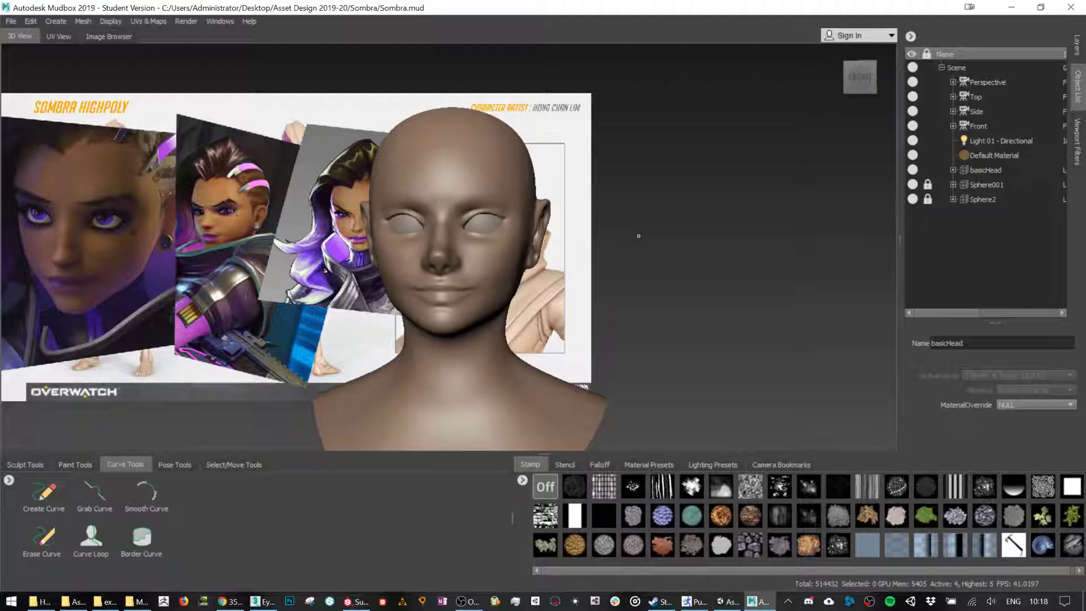
left_click_drag(634, 218, 528, 217, "alt")
left_click_drag(425, 232, 714, 229, "alt")
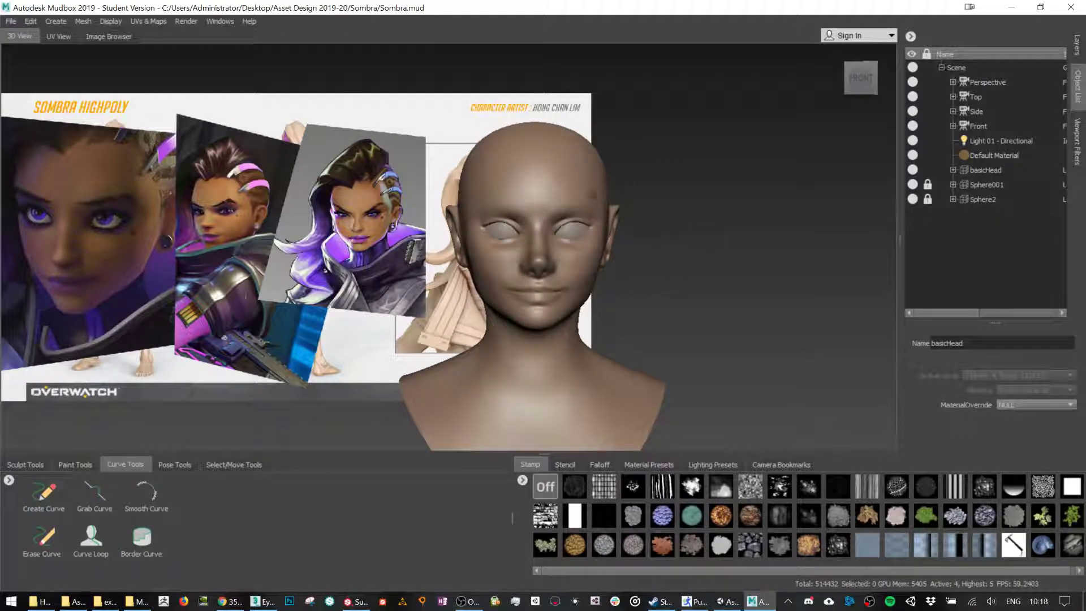
scroll(631, 173, "up", 4)
scroll(631, 173, "up", 2)
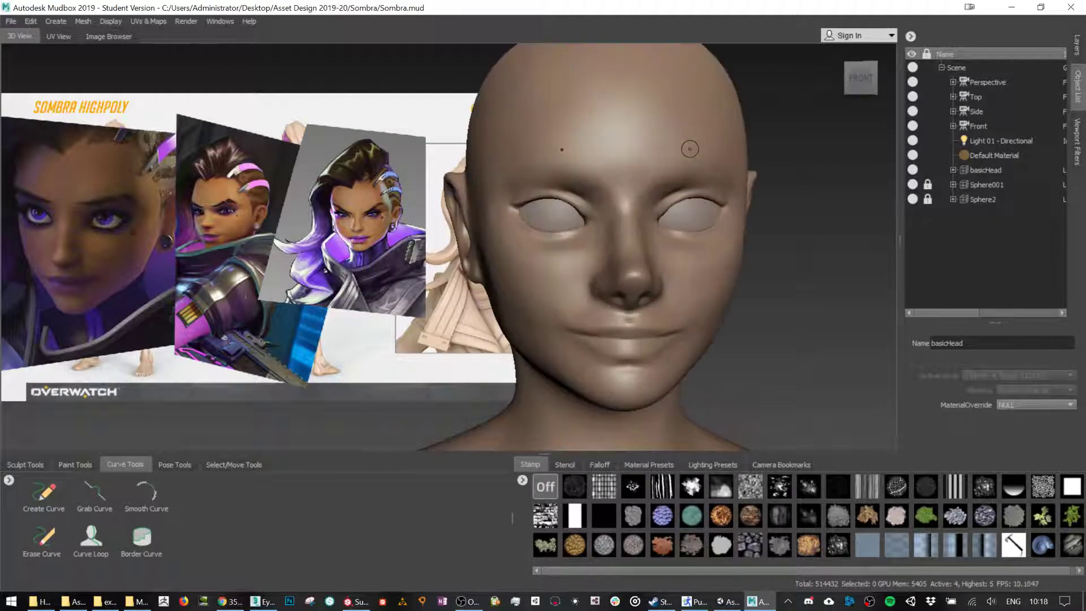
left_click_drag(658, 252, 612, 245, "alt")
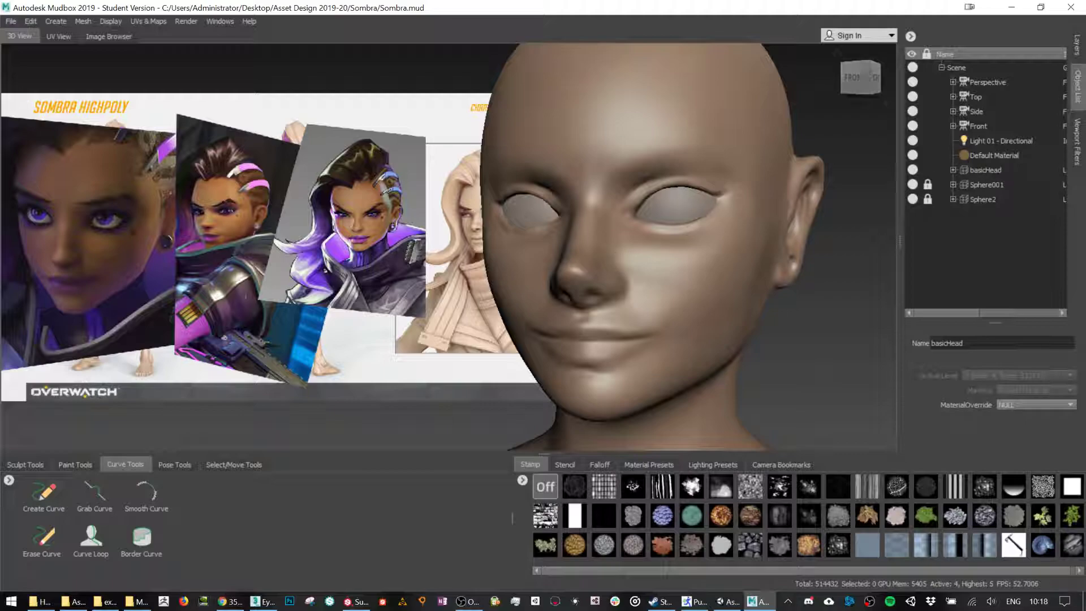
right_click_drag(406, 387, 384, 446)
Draw mirrored curves along the upper and lower edges of both eyes, using Create Curve with a size of 4.57.
left_click(38, 501)
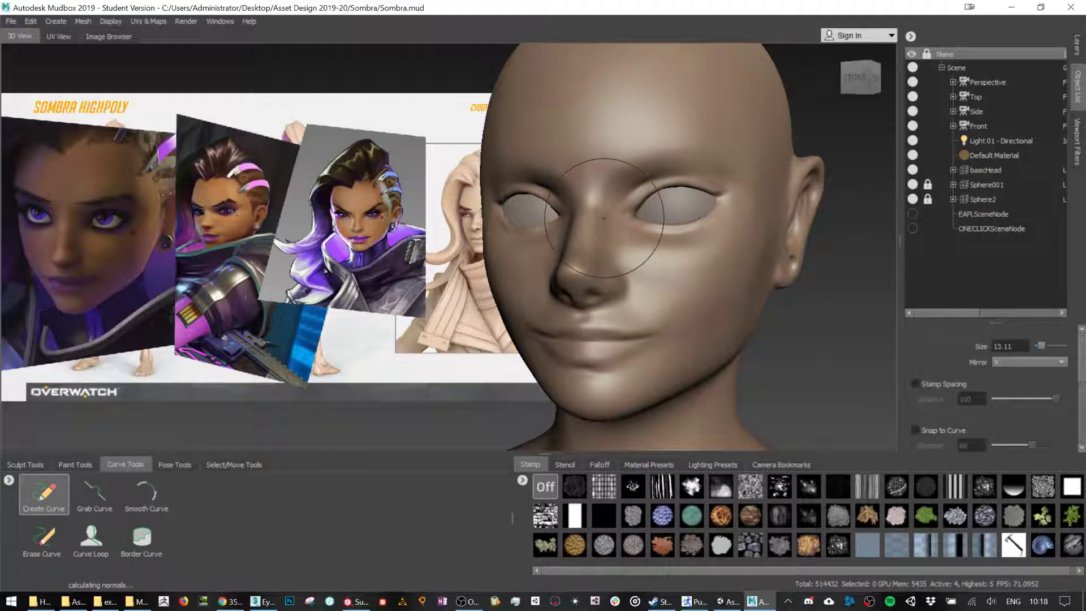
left_click_drag(619, 205, 583, 205)
scroll(619, 205, "up", 3)
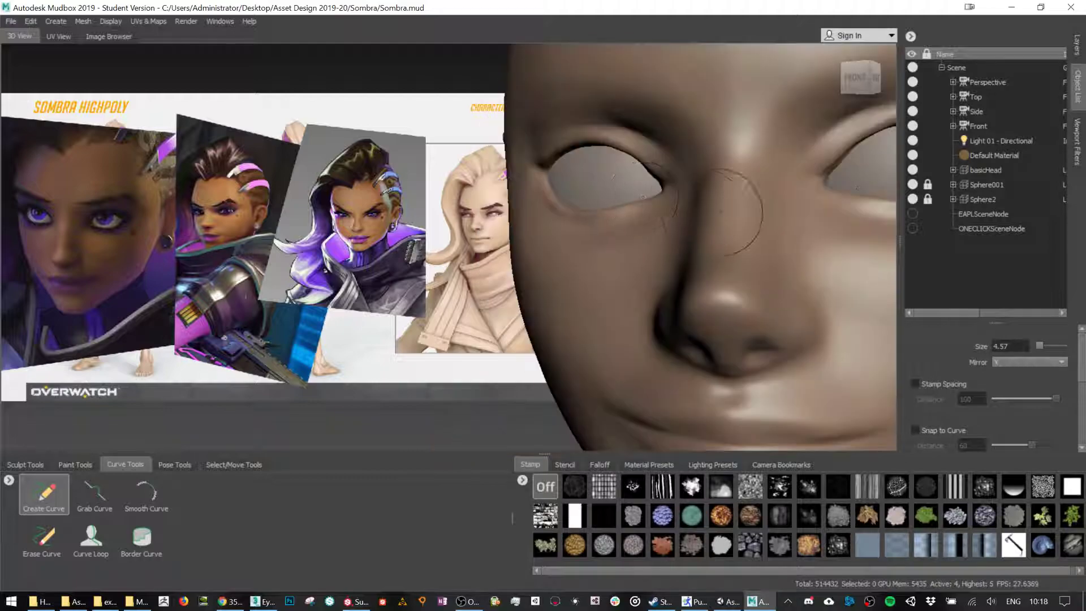
middle_click_drag(697, 204, 475, 220, "alt")
scroll(475, 221, "down", 3)
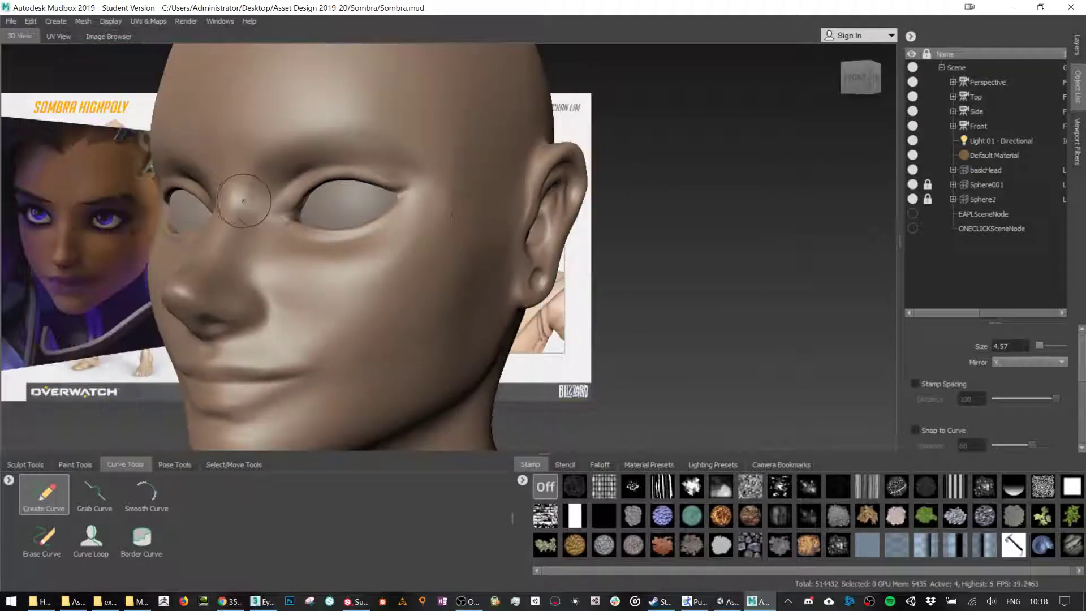
mouse_move(266, 208)
left_mouse_down()
mouse_move(329, 166)
mouse_move(426, 178)
left_mouse_up()
left_click_drag(276, 231, 308, 244)
mouse_move(340, 244)
left_mouse_down()
mouse_move(392, 225)
mouse_move(425, 183)
left_mouse_up()
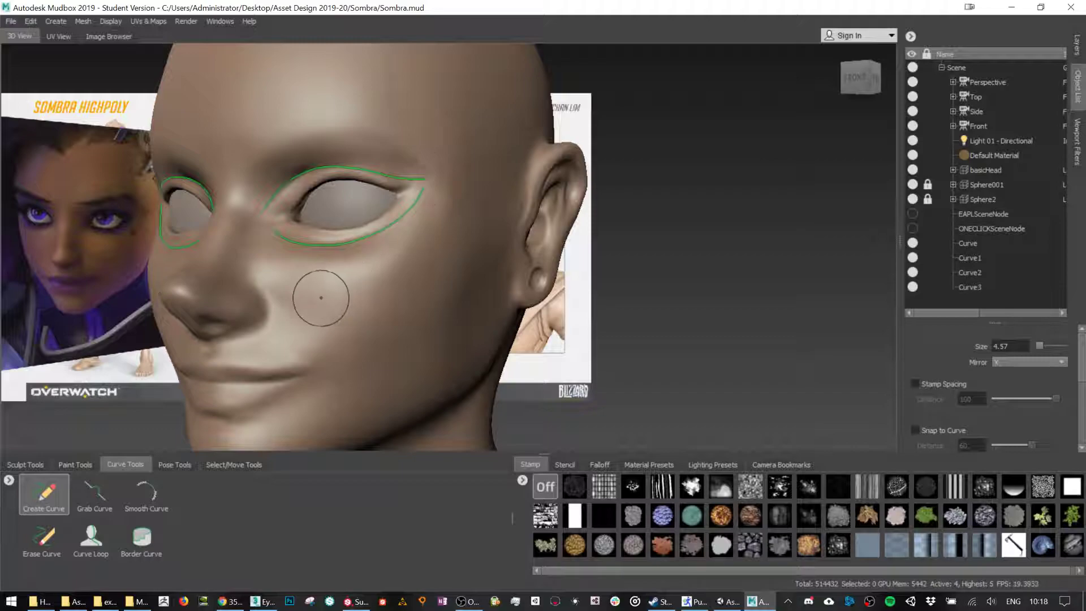
Draw mirrored curves around the nose from its base up to the bridge, and along the upper lip, lower lip and mouth line.
mouse_move(279, 262)
left_mouse_down("alt")
mouse_move(270, 294)
mouse_move(276, 244)
mouse_move(282, 262)
mouse_move(268, 277)
mouse_move(198, 284)
left_mouse_up("alt")
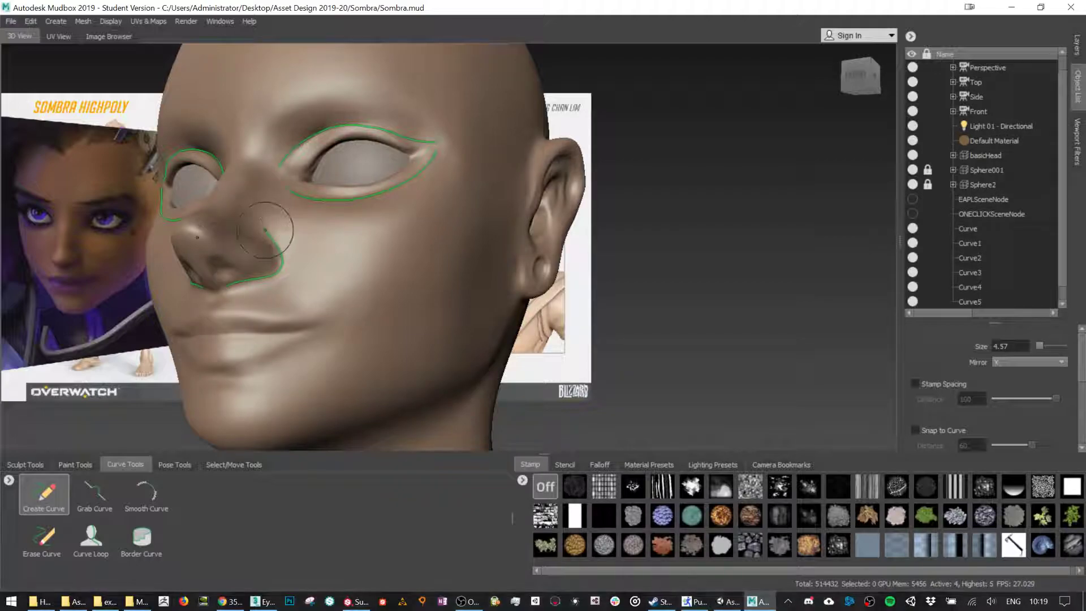
mouse_move(265, 230)
left_mouse_down()
mouse_move(260, 172)
mouse_move(228, 153)
left_mouse_up()
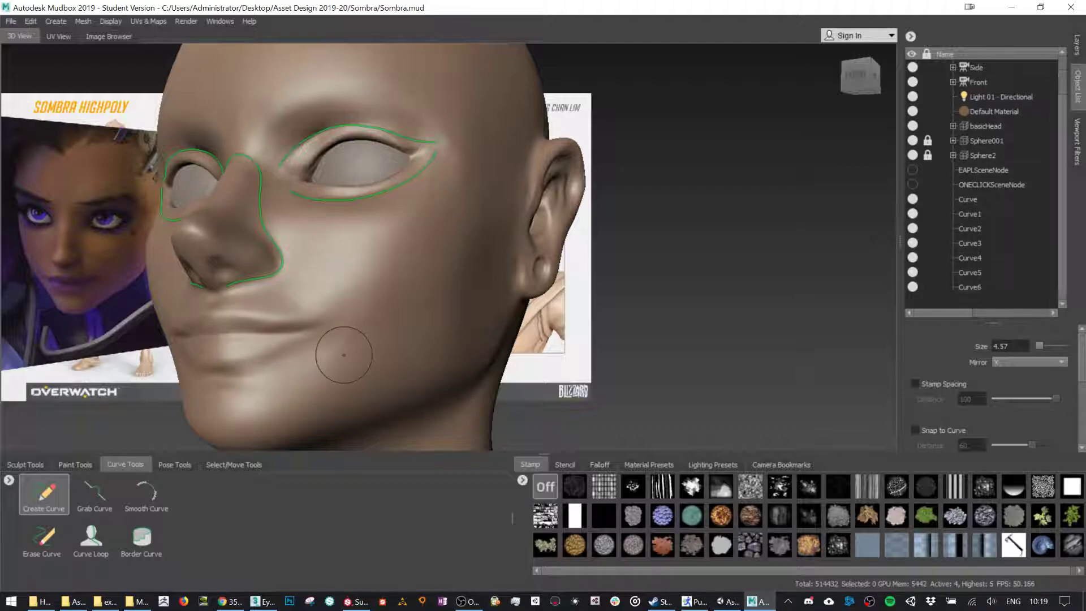
left_click_drag(344, 342, 390, 333, "alt")
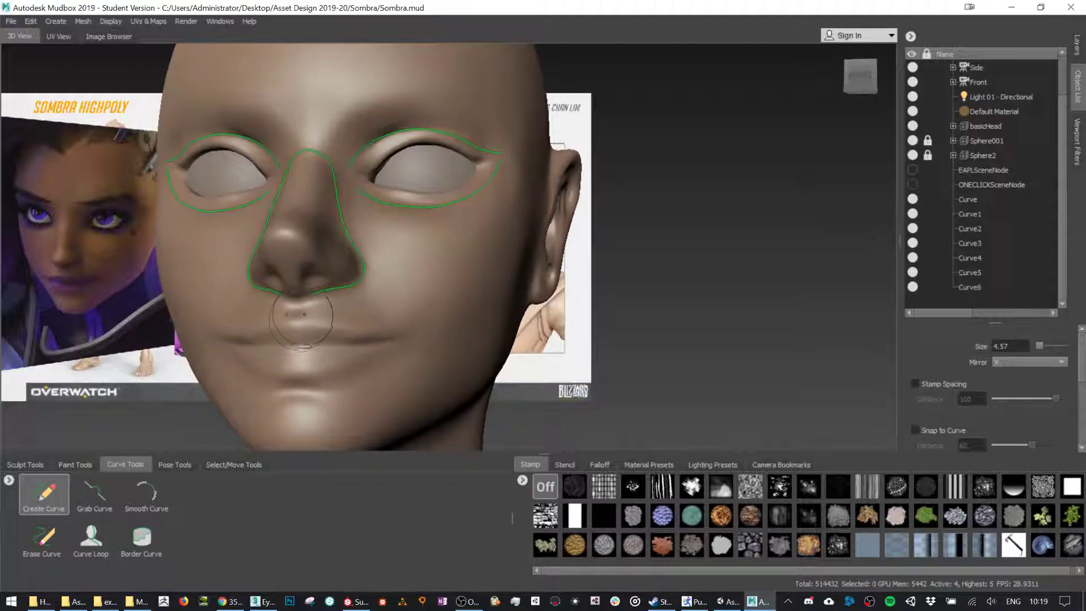
left_click_drag(286, 322, 396, 331)
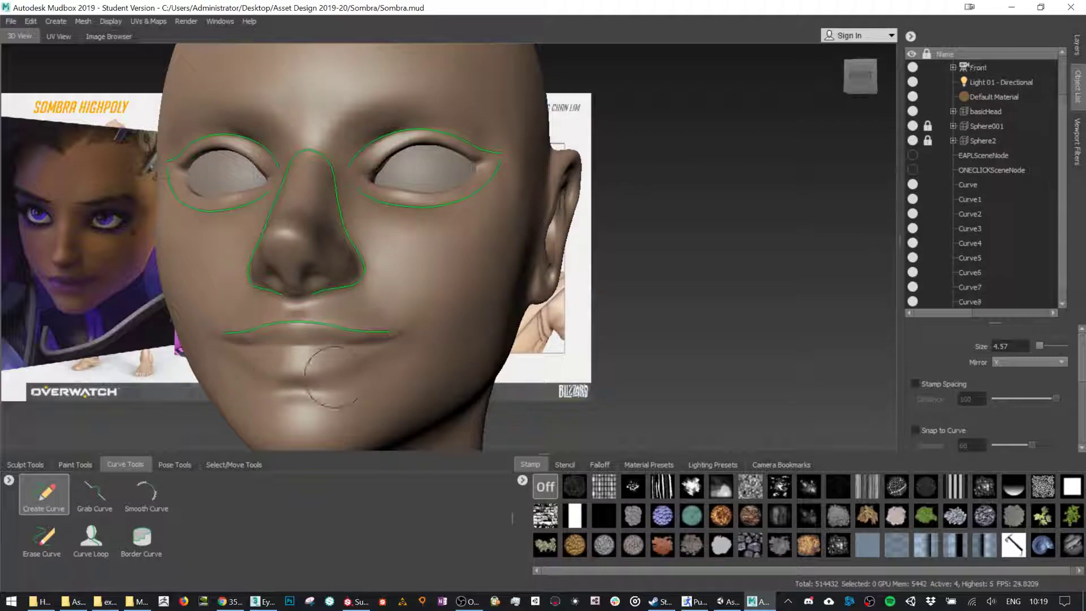
mouse_move(292, 382)
left_mouse_down()
mouse_move(335, 378)
mouse_move(396, 348)
left_mouse_up()
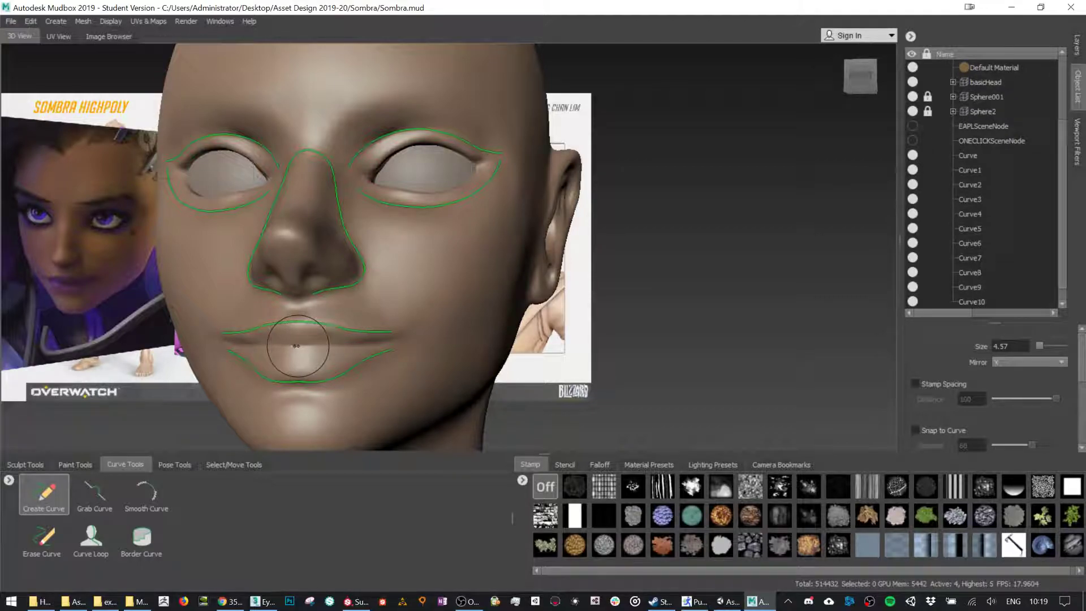
mouse_move(296, 346)
left_mouse_down()
mouse_move(376, 344)
mouse_move(394, 338)
mouse_move(328, 339)
mouse_move(535, 270)
mouse_move(617, 263)
left_mouse_up()
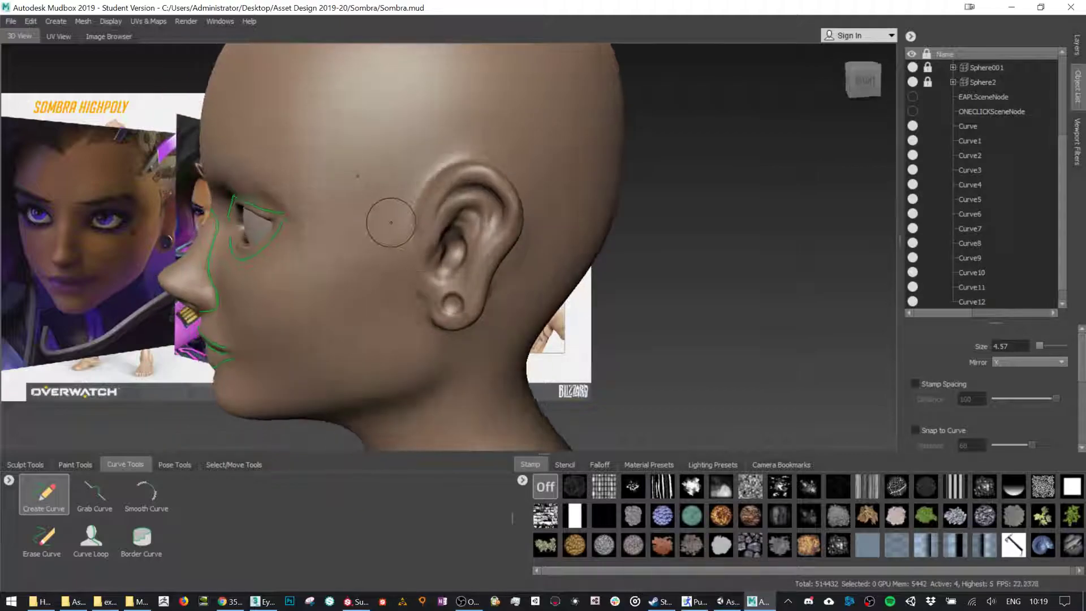
Draw mirrored curves around the ears and a mask-shaped outline running from the cheeks up and across the forehead.
mouse_move(405, 237)
left_mouse_down("alt")
mouse_move(447, 232)
mouse_move(379, 226)
mouse_move(391, 244)
mouse_move(412, 245)
mouse_move(451, 135)
mouse_move(411, 243)
mouse_move(347, 185)
mouse_move(294, 190)
left_mouse_up("alt")
mouse_move(536, 195)
left_mouse_down()
mouse_move(513, 196)
mouse_move(526, 196)
mouse_move(500, 213)
mouse_move(465, 275)
mouse_move(528, 289)
mouse_move(486, 291)
left_mouse_up()
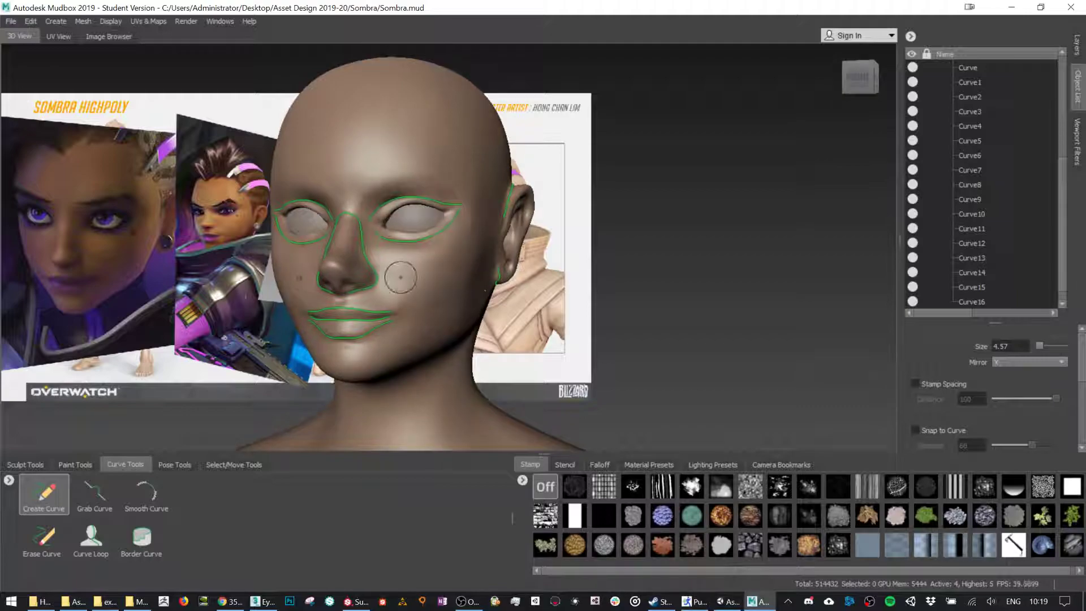
mouse_move(378, 258)
left_mouse_down()
mouse_move(427, 273)
mouse_move(470, 253)
mouse_move(481, 183)
mouse_move(465, 166)
mouse_move(417, 161)
mouse_move(339, 172)
left_mouse_up()
mouse_move(549, 232)
left_mouse_down("alt")
mouse_move(418, 233)
mouse_move(601, 237)
mouse_move(548, 237)
left_mouse_up("alt")
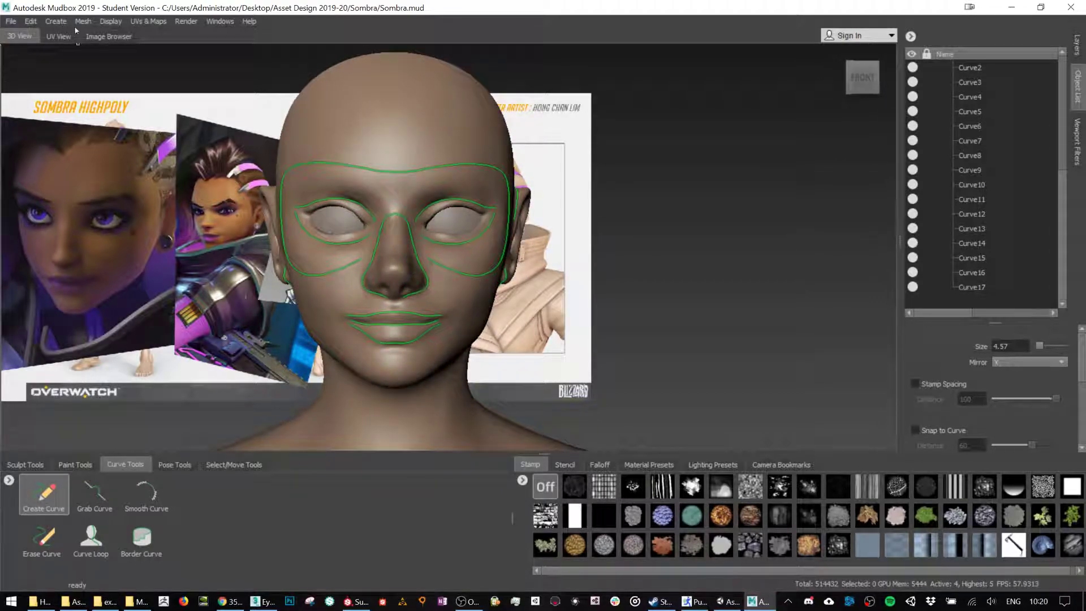
Start a new Retopologize operation for basicHead with a target base face count of 6000 and Sculpted Detail transfer turned off.
left_click(89, 36)
left_click(18, 38)
left_click(83, 21)
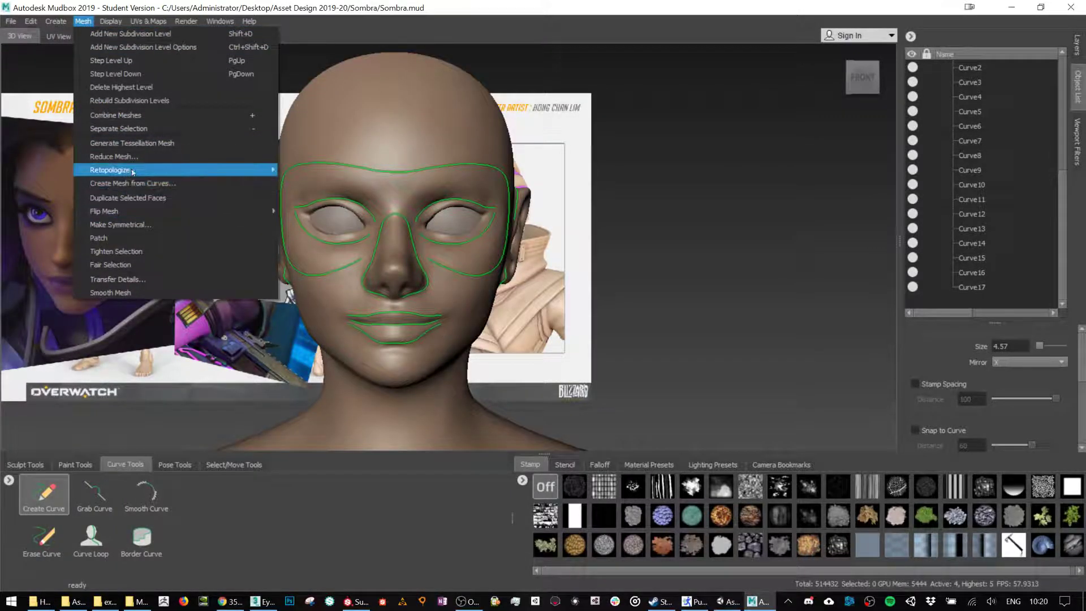
left_click(339, 170)
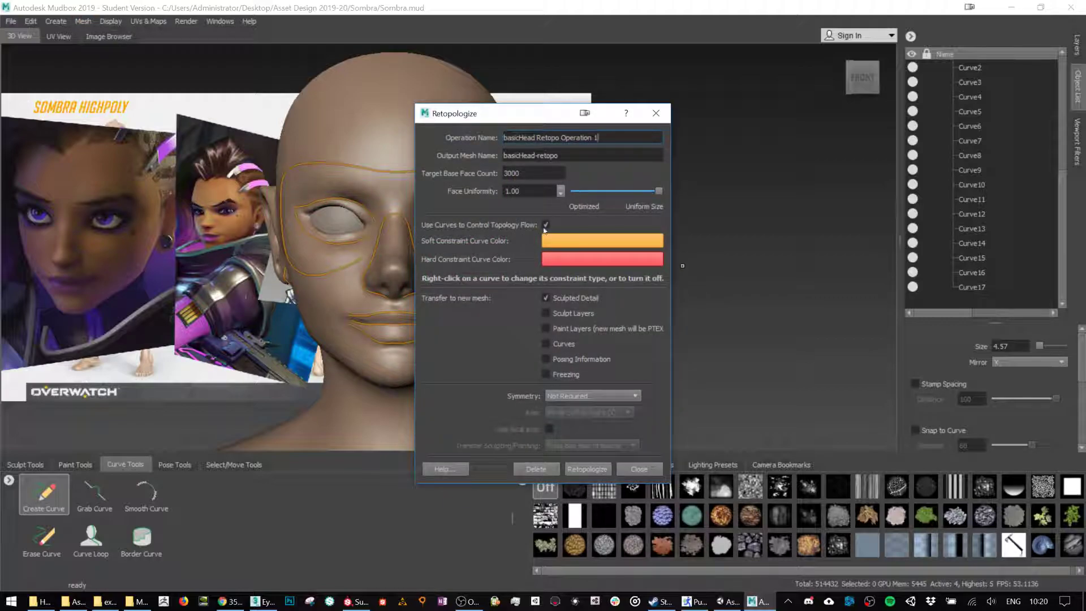
key("Tab")
key("Tab")
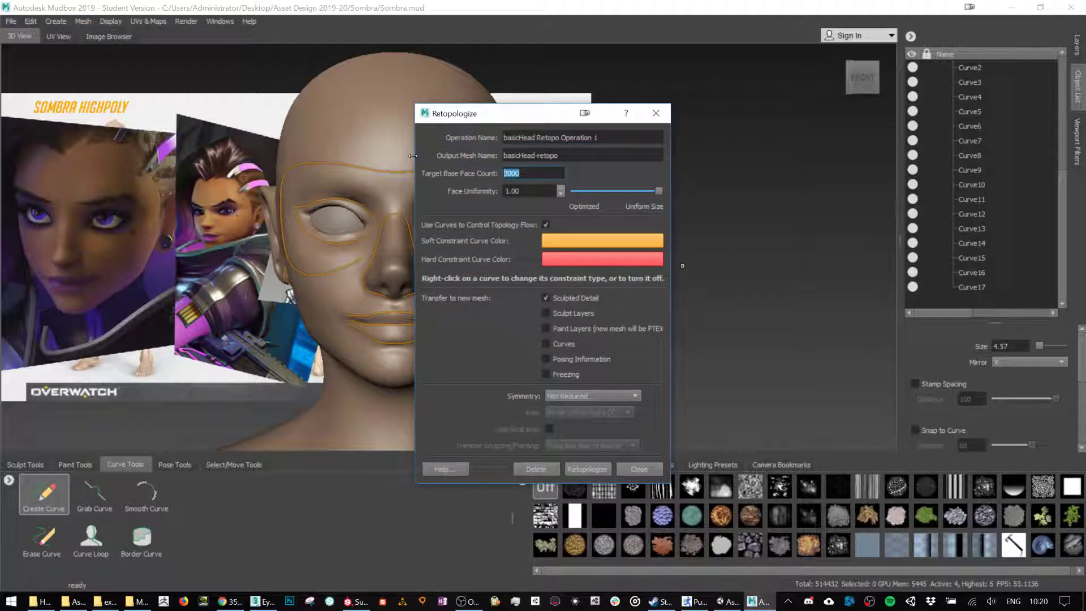
type("6000")
left_click(546, 298)
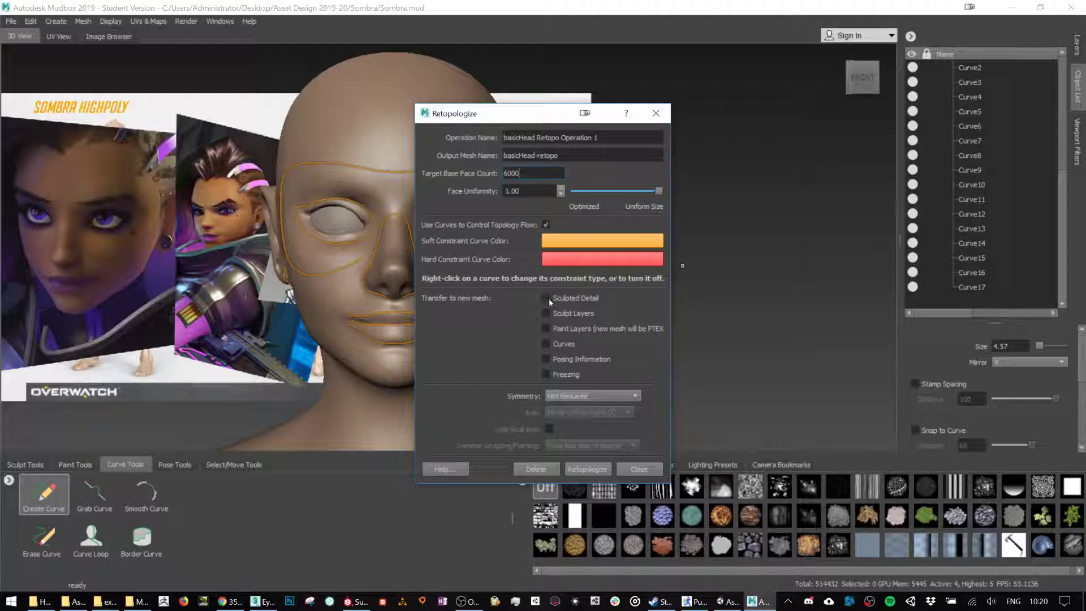
Retopologize basicHead with symmetry based on axis, mirrored left to right (X), and inspect the new mesh from several angles.
left_click(565, 400)
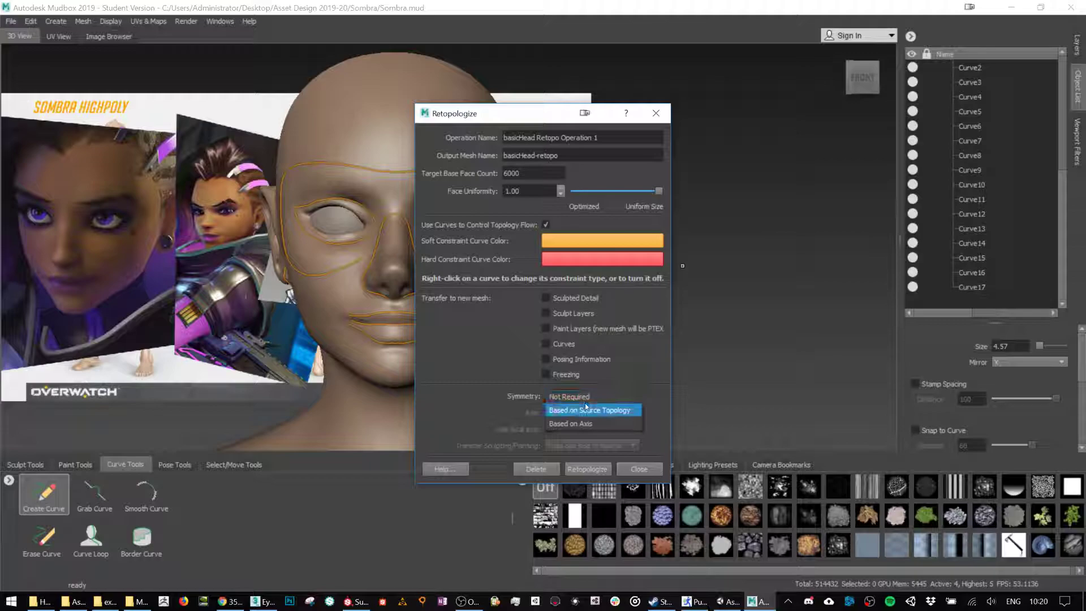
left_click(586, 422)
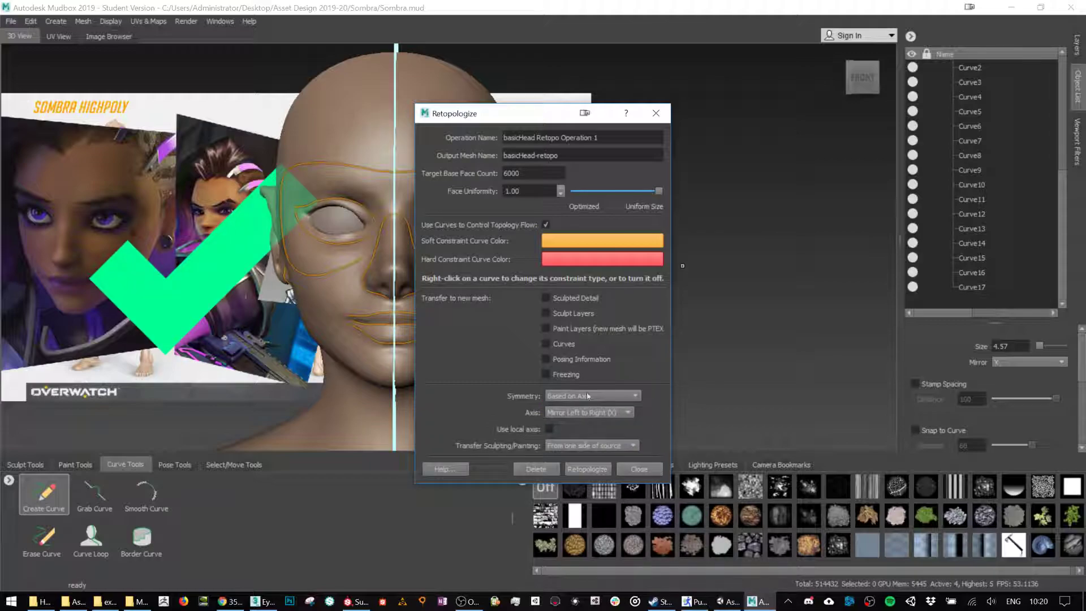
left_click_drag(537, 117, 712, 120)
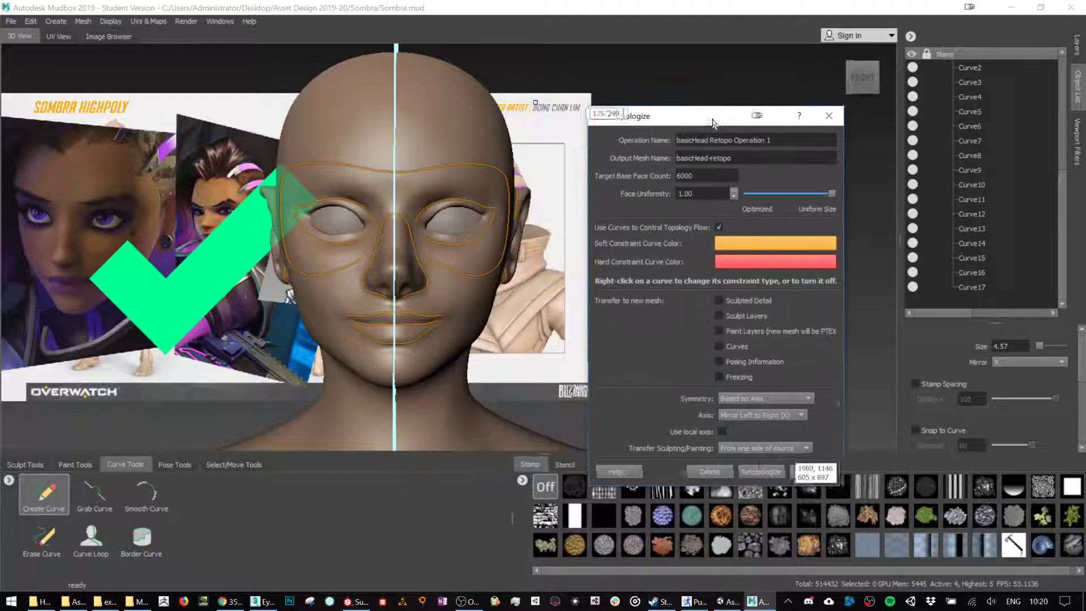
left_click(762, 416)
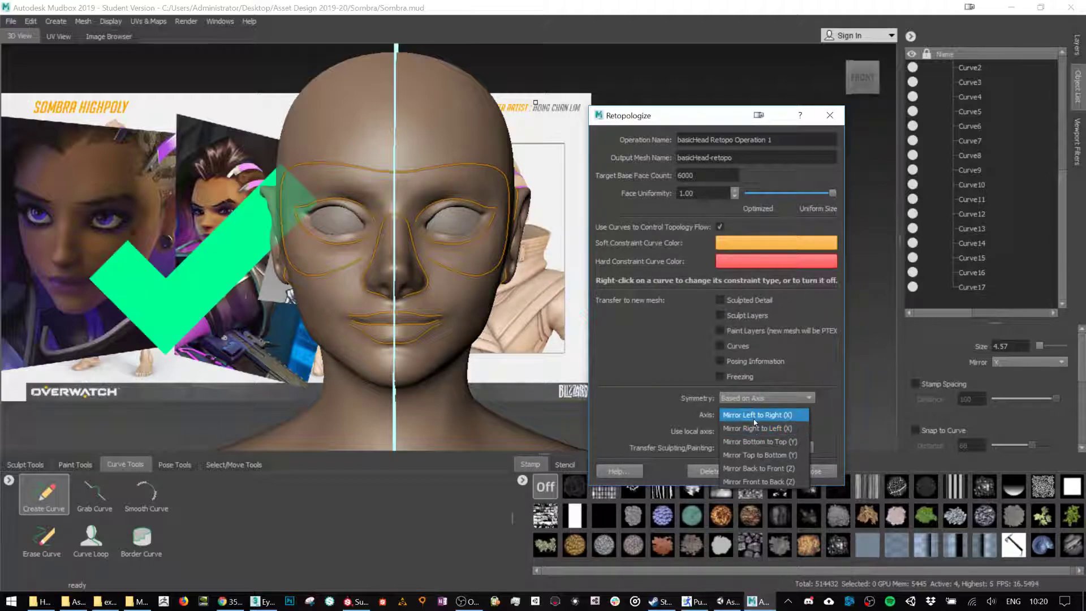
left_click(754, 418)
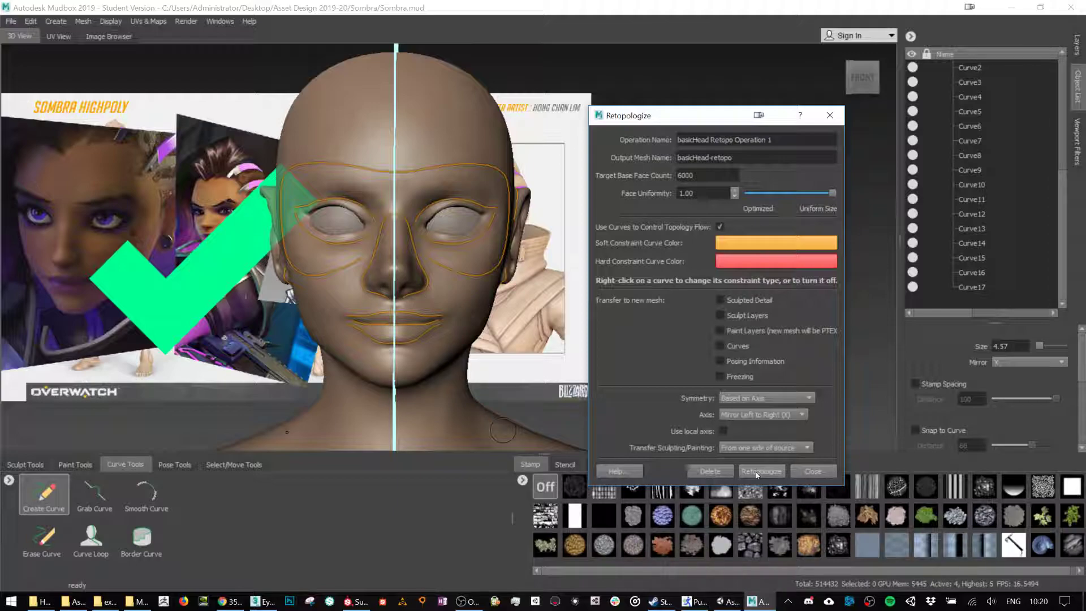
left_click(760, 471)
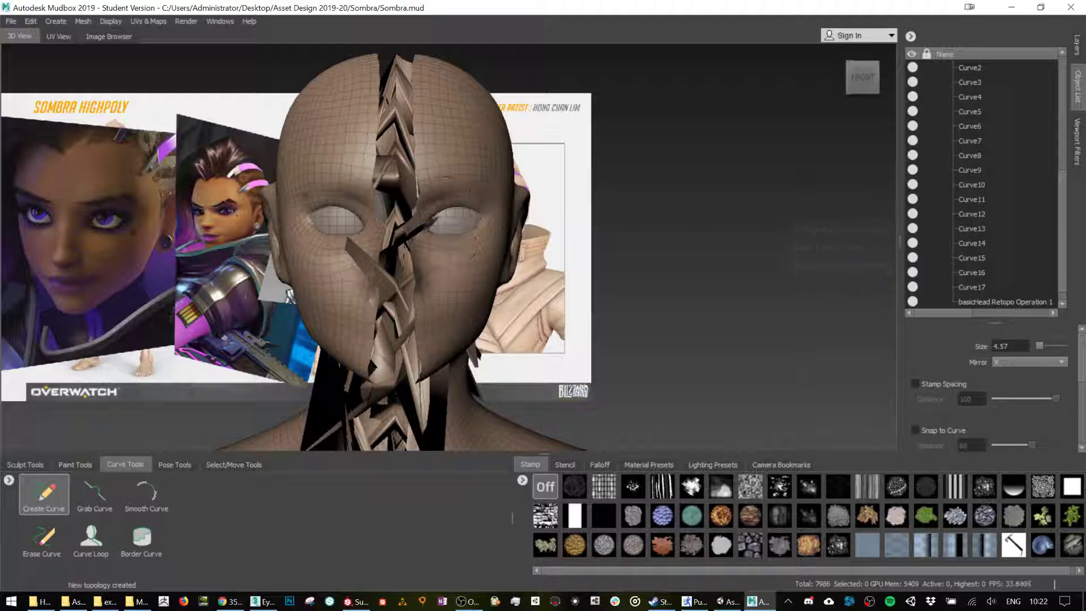
left_click_drag(563, 195, 499, 199, "alt")
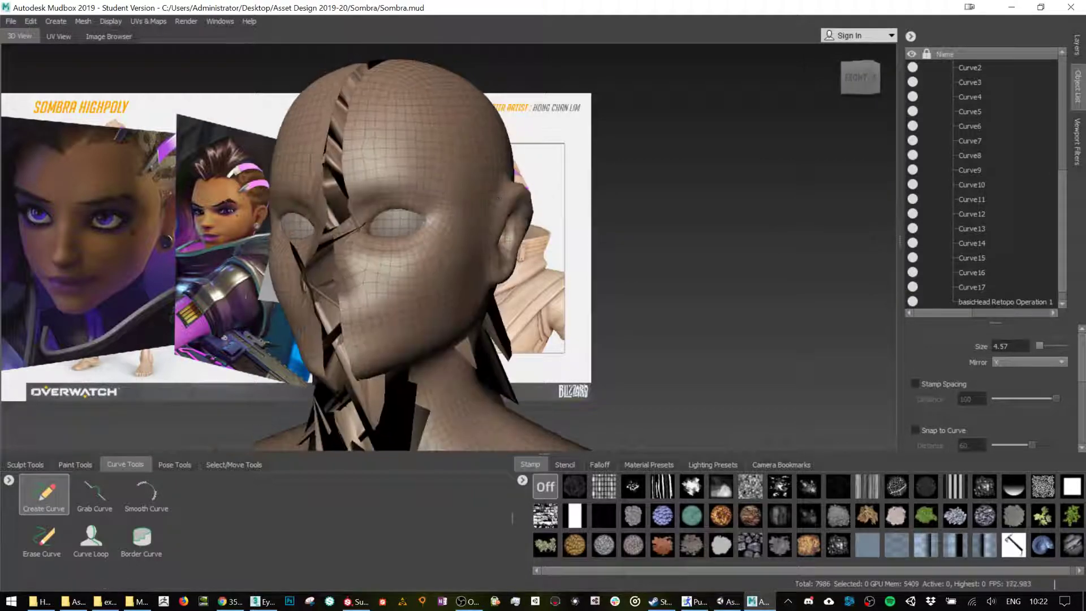
left_click_drag(557, 253, 584, 212, "alt")
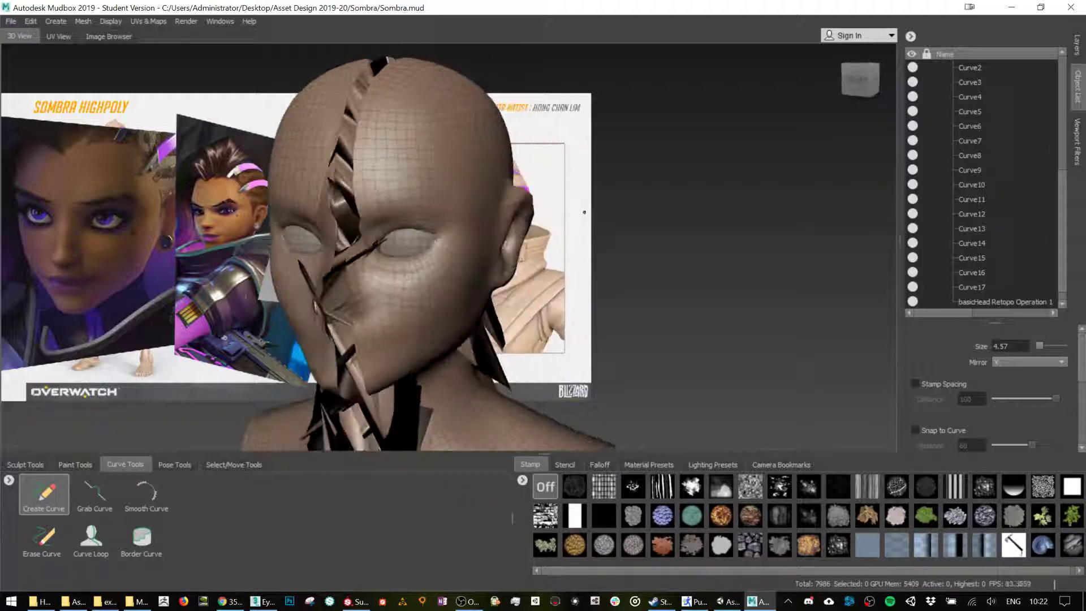
left_click_drag(396, 278, 622, 186, "alt")
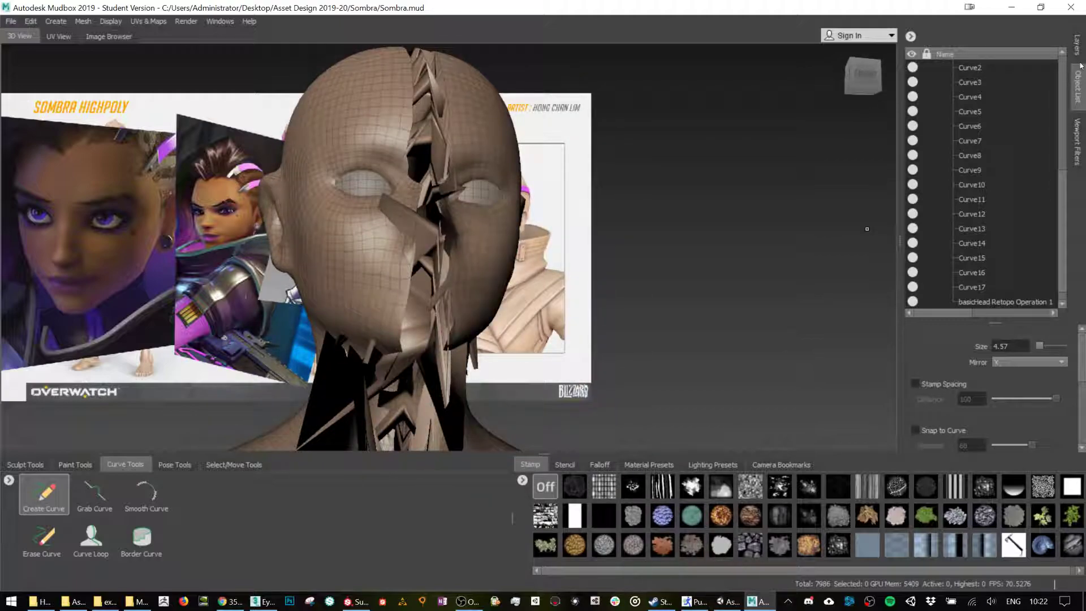
Hide the basicHead-retopo 1 mesh, then show and select the original basicHead.
scroll(1026, 127, "up", 4)
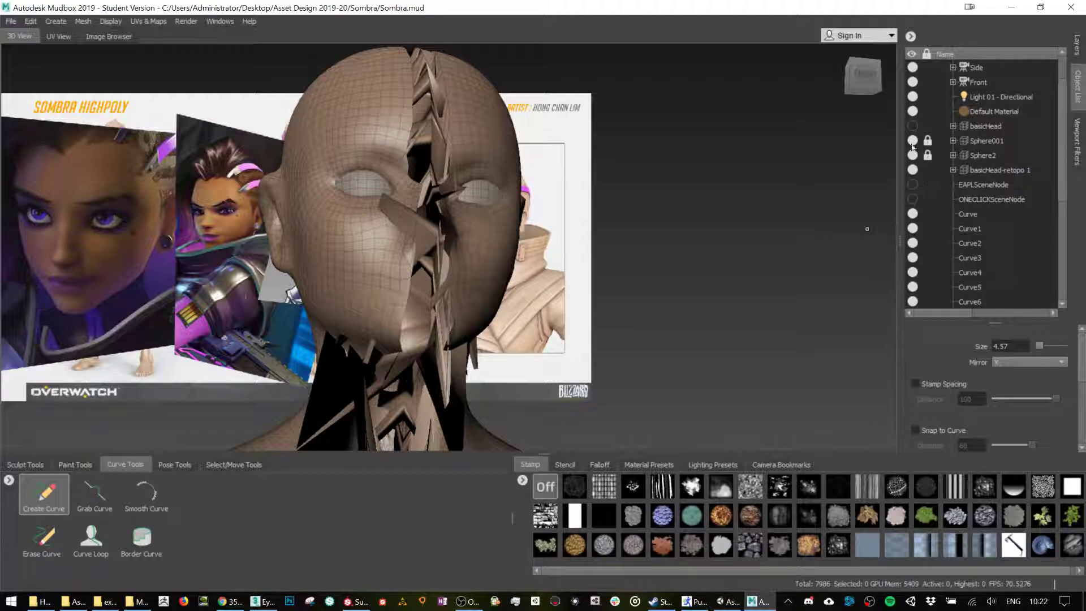
left_click(913, 169)
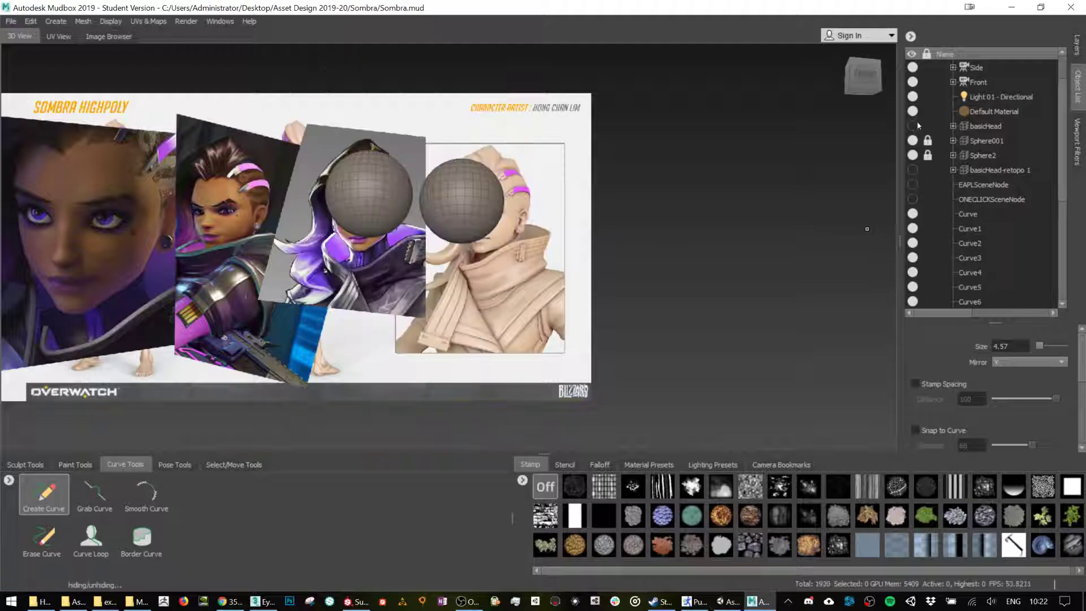
left_click(912, 125)
left_click(985, 125)
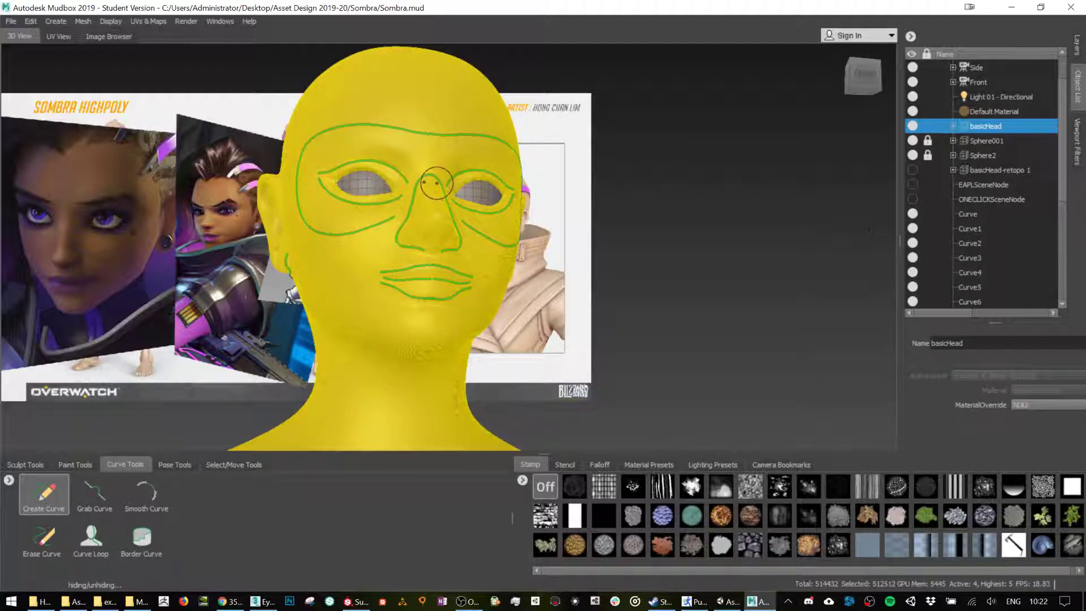
Rerun basicHead Retopo Operation 1 with symmetry based on source topology and inspect the resulting head.
left_click(83, 21)
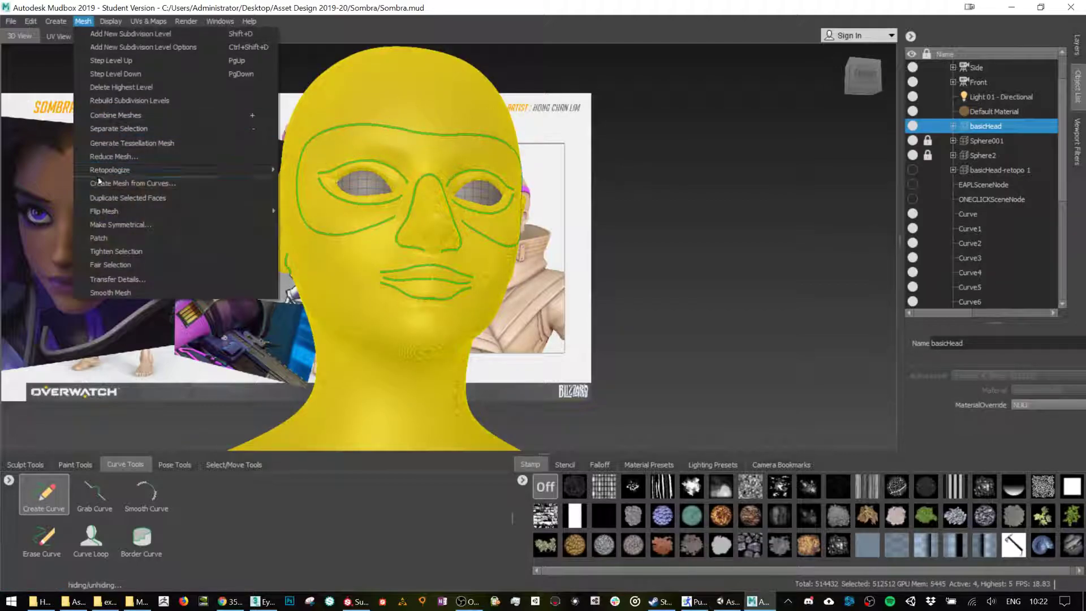
mouse_move(32, 21)
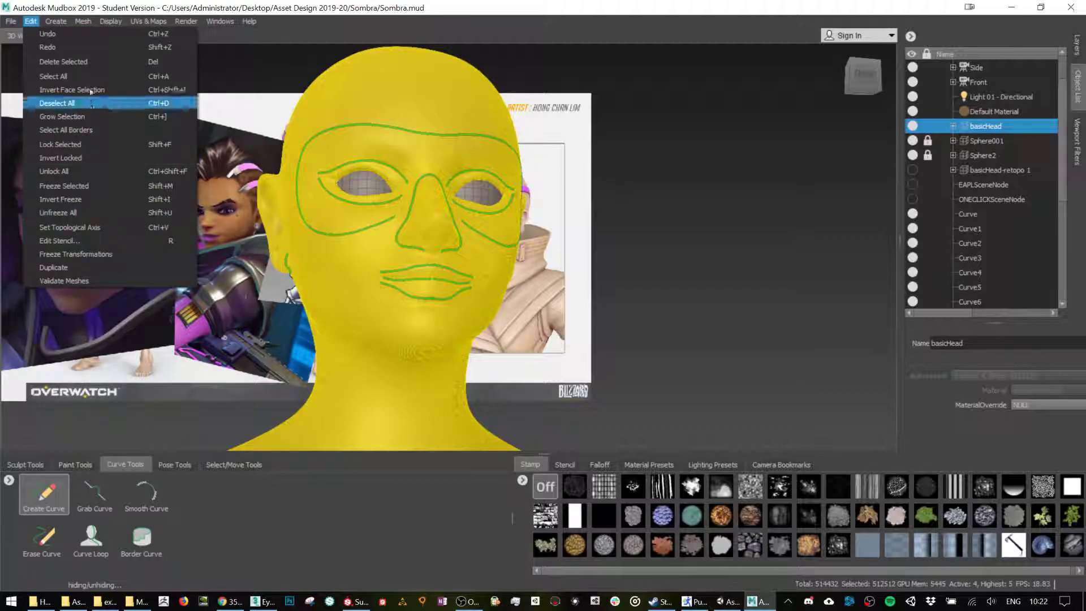
mouse_move(82, 21)
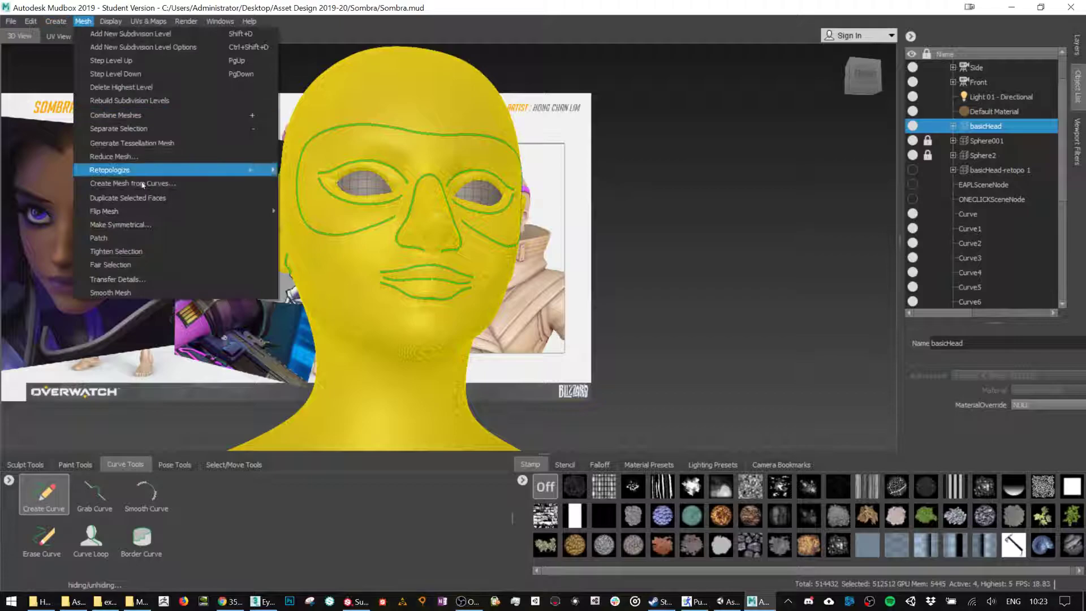
mouse_move(187, 170)
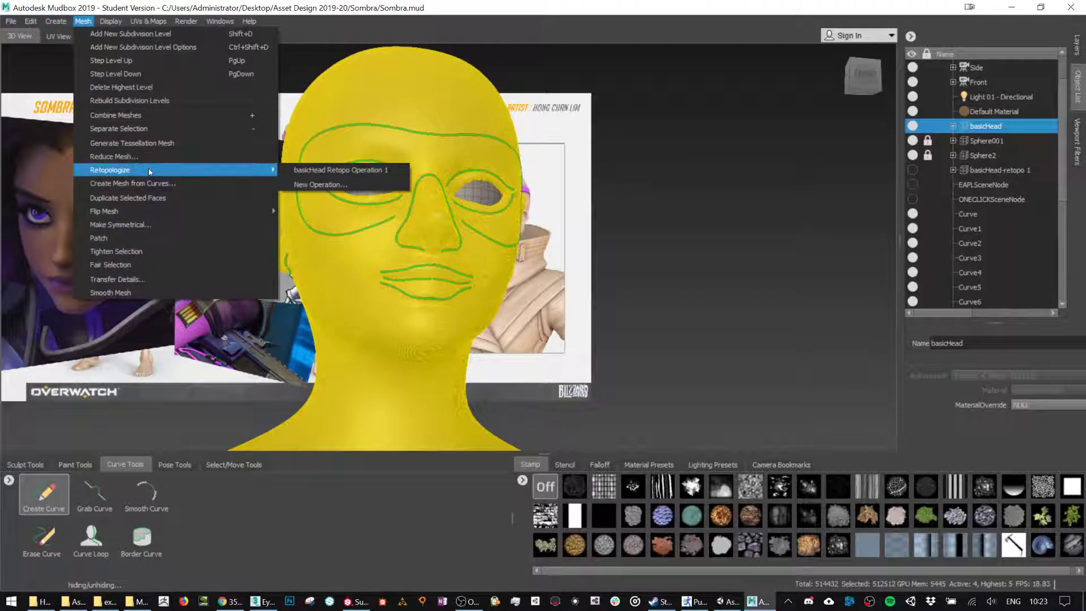
left_click(320, 171)
left_click_drag(573, 120, 833, 103)
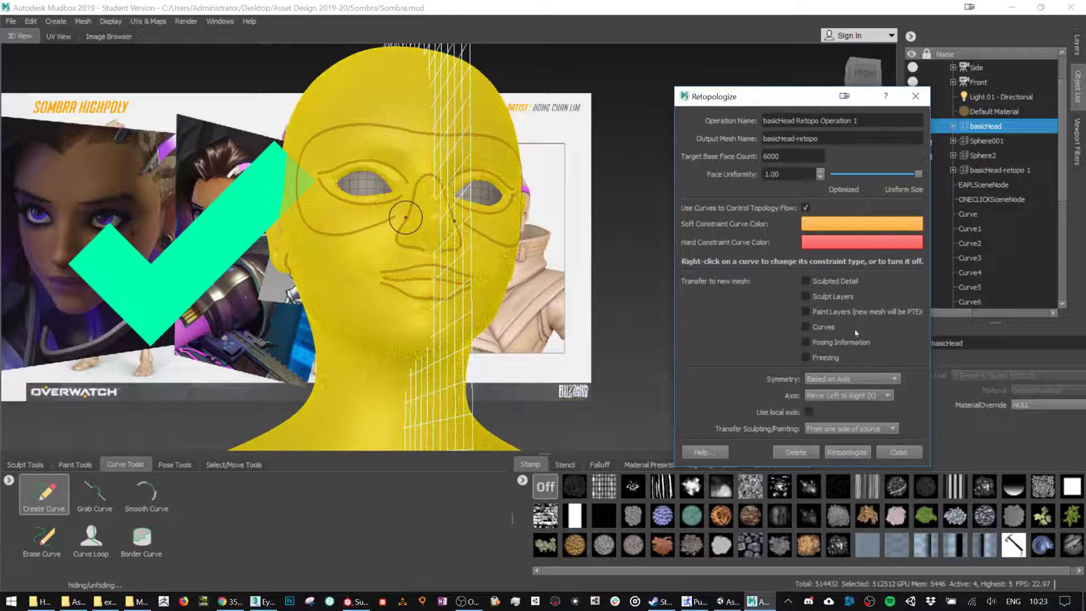
left_click(855, 378)
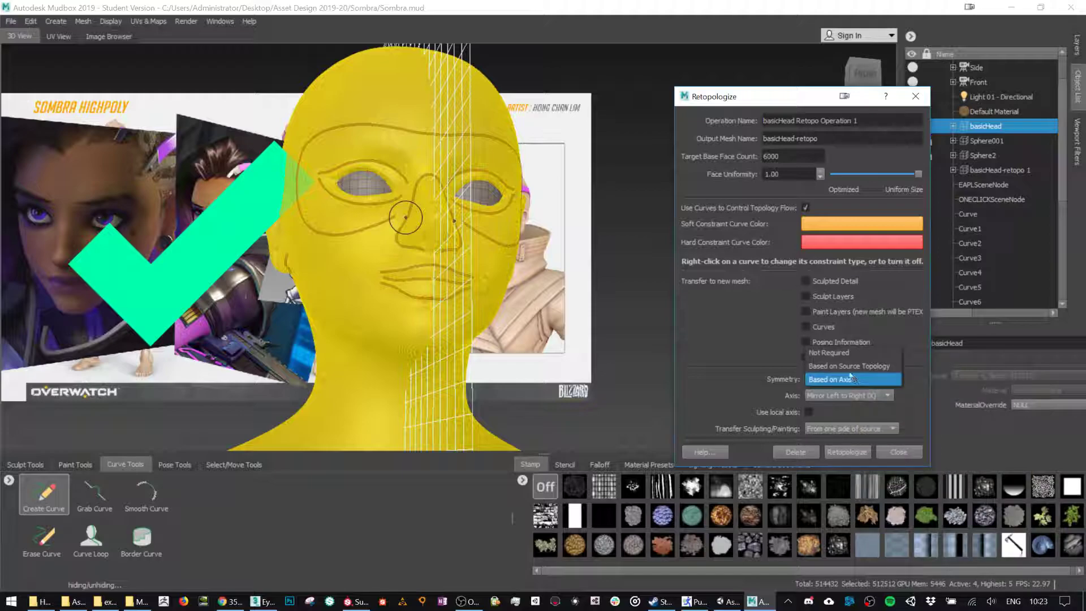
left_click(846, 367)
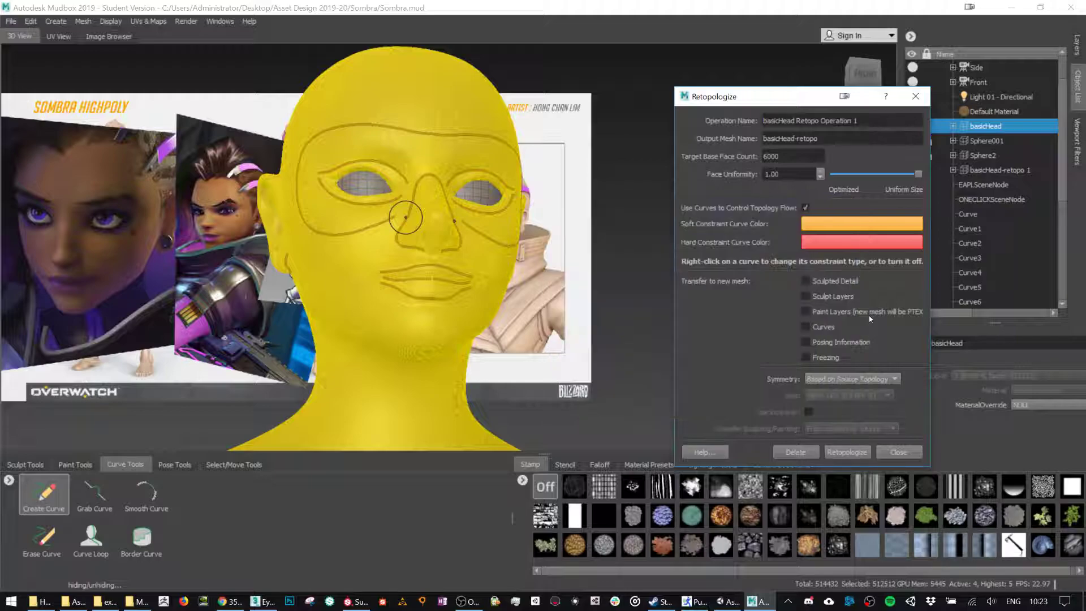
left_click(859, 378)
left_click(859, 380)
left_click(860, 453)
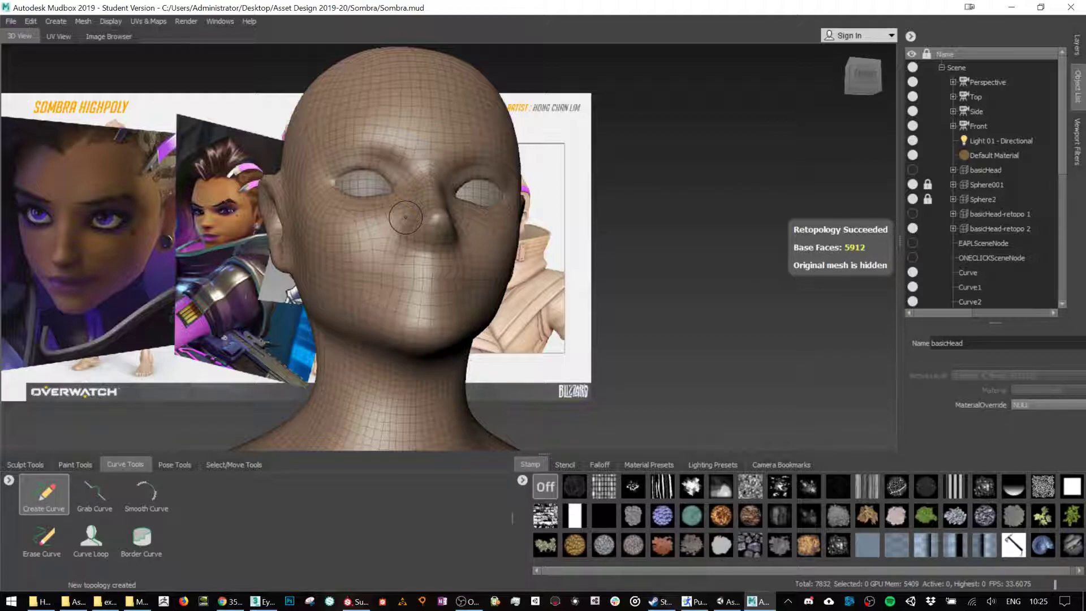
middle_click_drag(657, 211, 619, 227, "alt")
left_click_drag(619, 227, 545, 243, "alt")
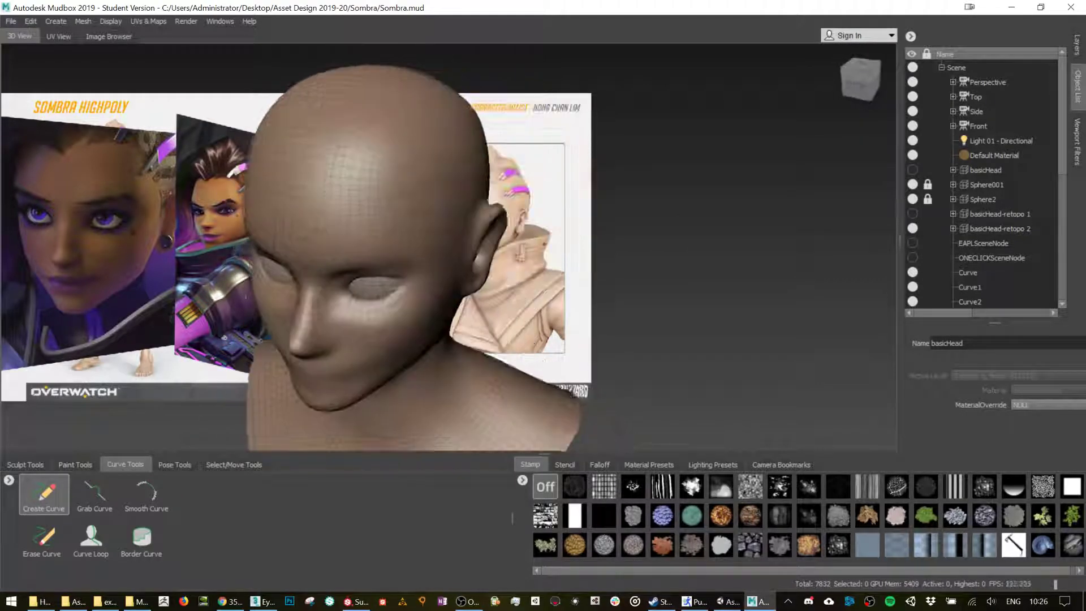
Export the basicHead-retopo 2 mesh as an Autodesk FBX file named SombraLowPolyHead.fbx.
left_click(999, 232)
right_click(1001, 229)
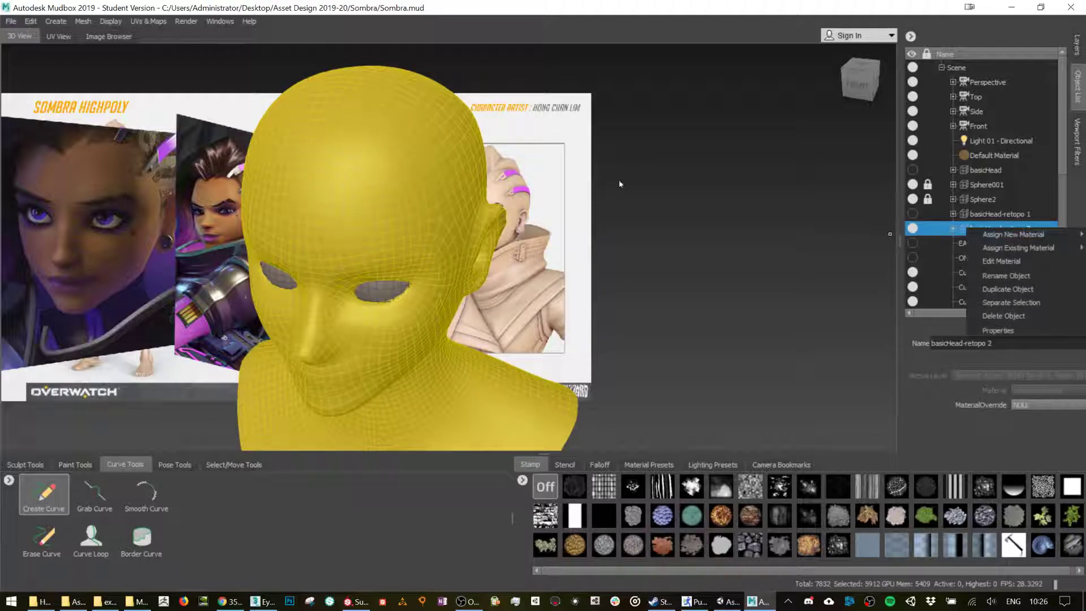
left_click(108, 45)
left_click(10, 20)
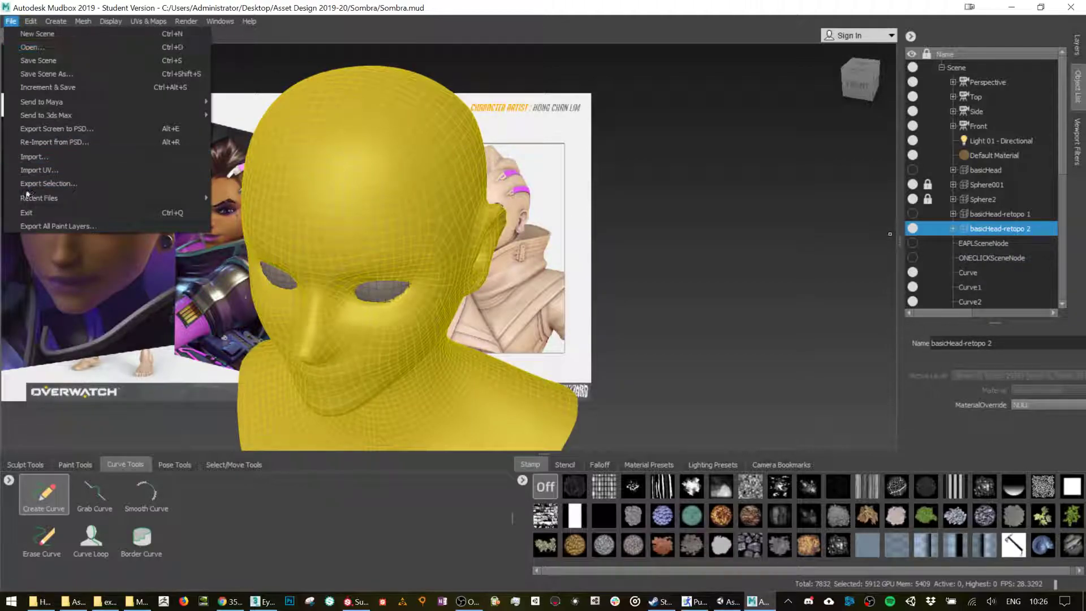
left_click(42, 183)
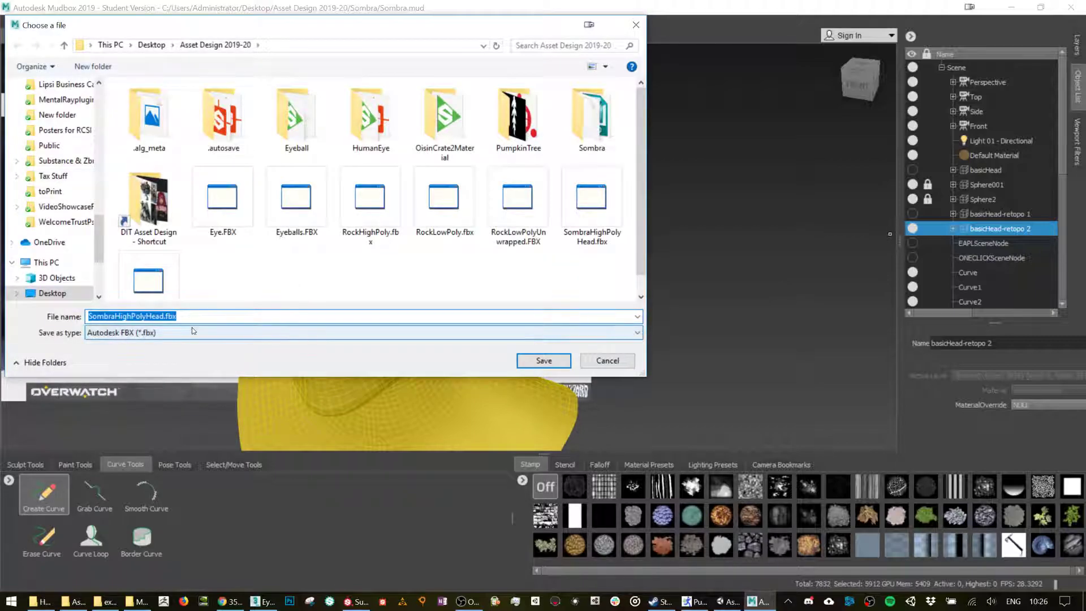
left_click(131, 316)
key("BackSpace")
key("BackSpace")
key("BackSpace")
key("BackSpace")
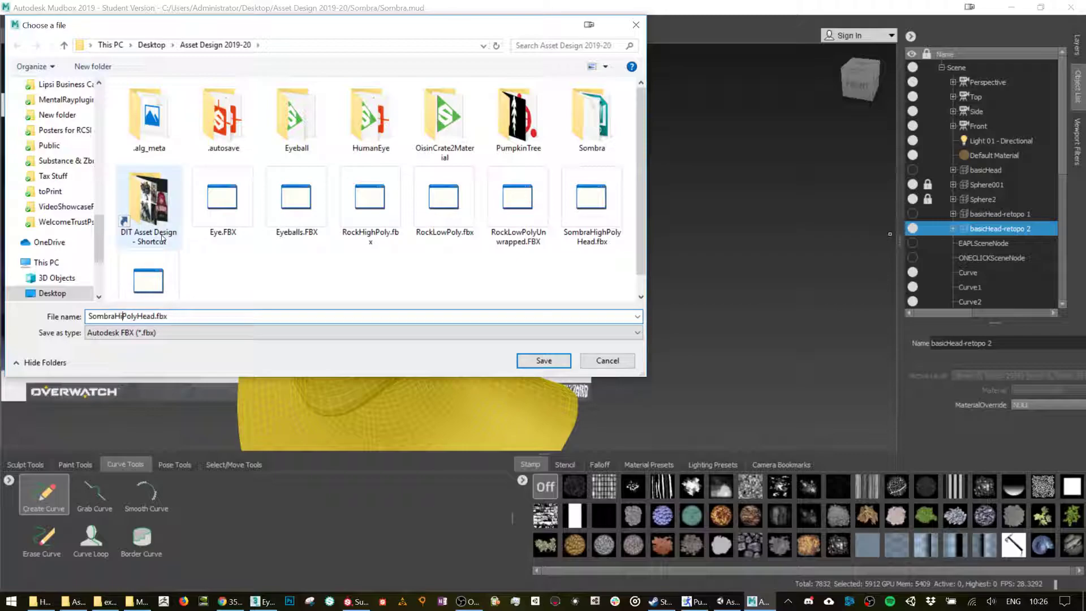
type("Low")
key("Return")
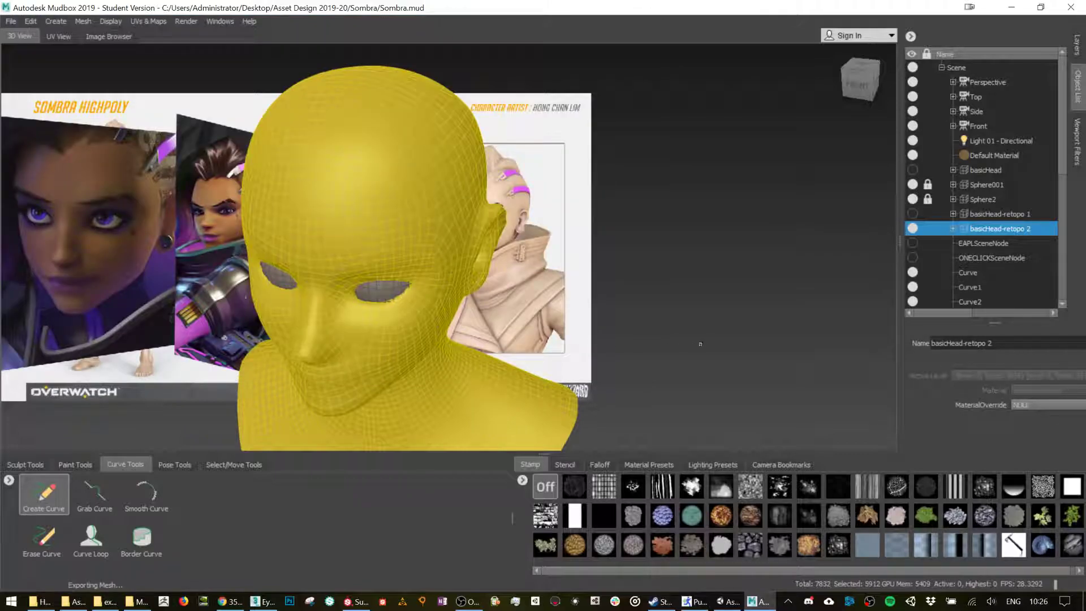
Switch to 3ds Max and start a new empty scene, saving the changes to Eyeballs.max.
left_click(263, 602)
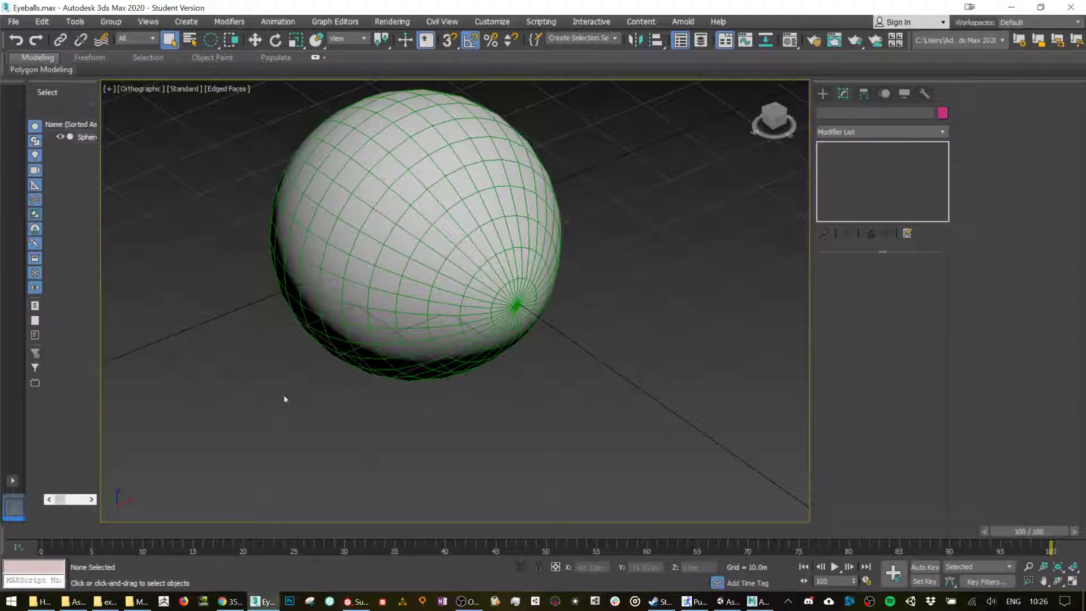
left_click(15, 22)
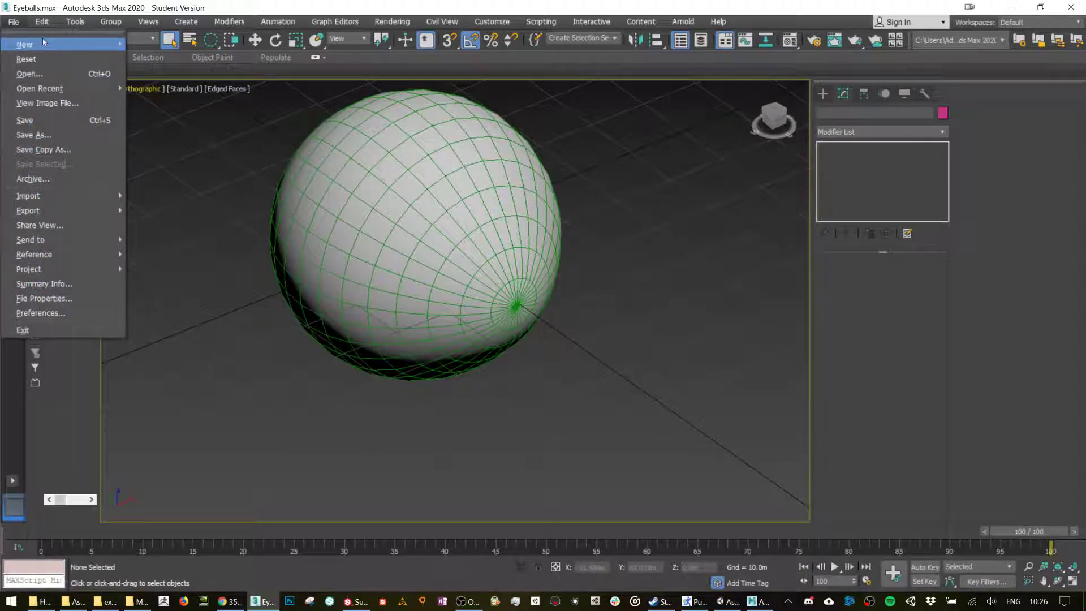
mouse_move(49, 44)
left_click(166, 43)
left_click(480, 321)
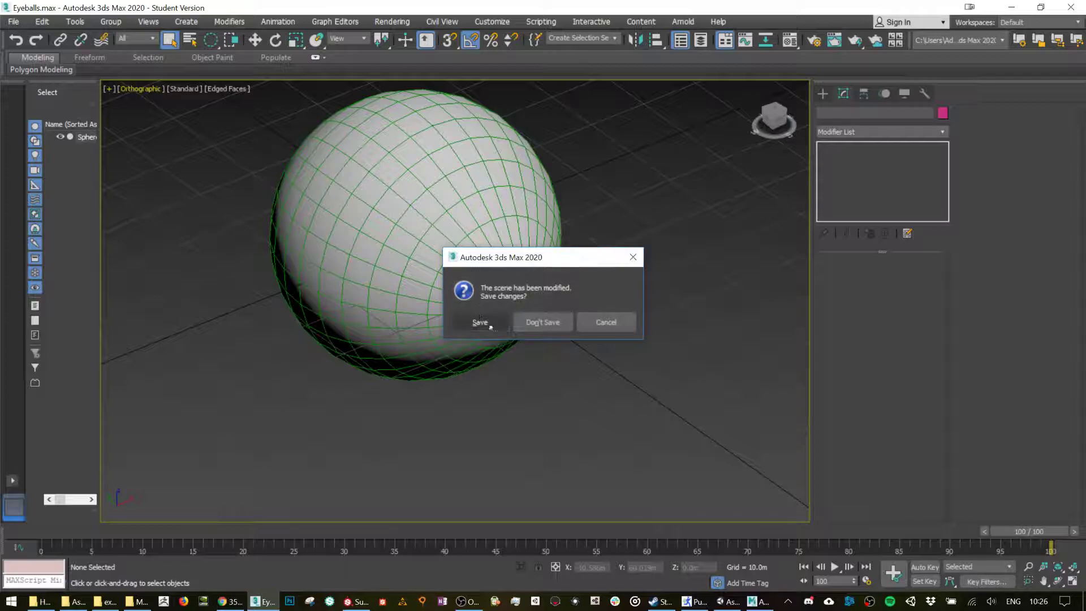
Start a file import and browse to the Asset Design 2019-20 folder.
left_click(8, 23)
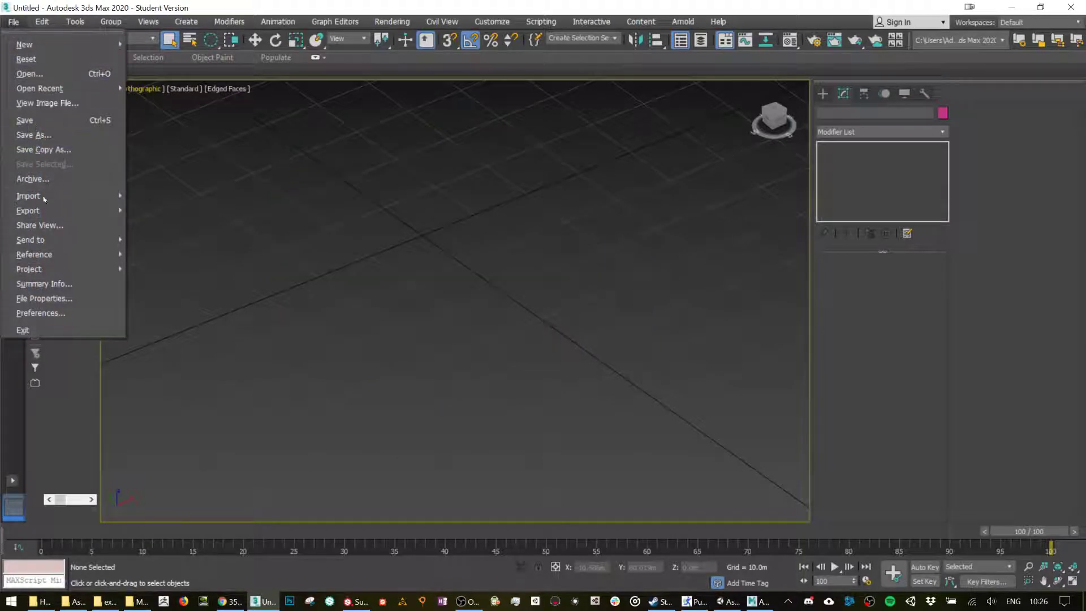
mouse_move(84, 196)
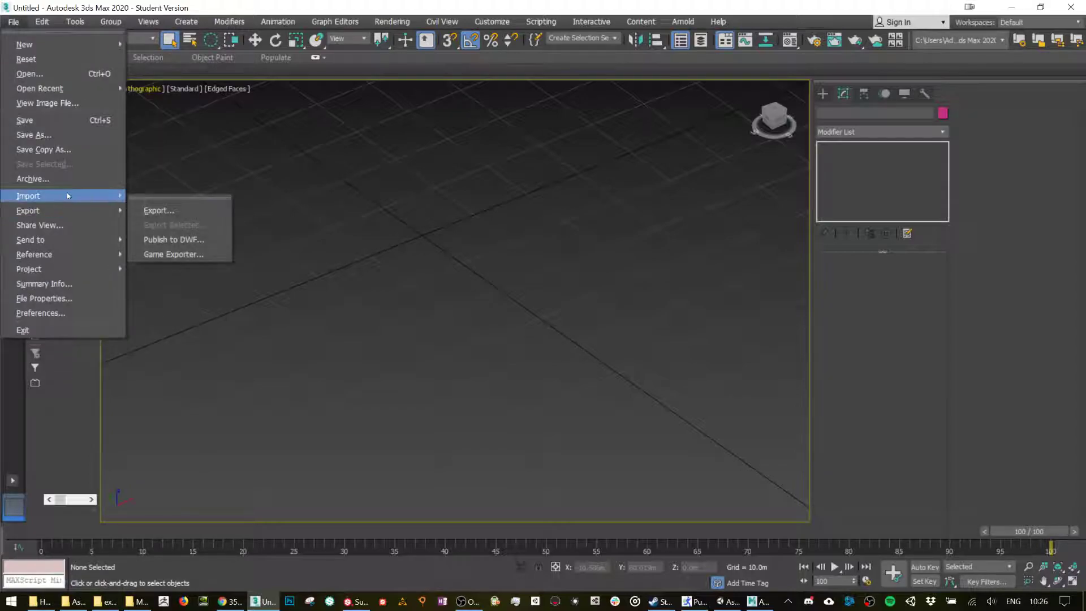
left_click(153, 195)
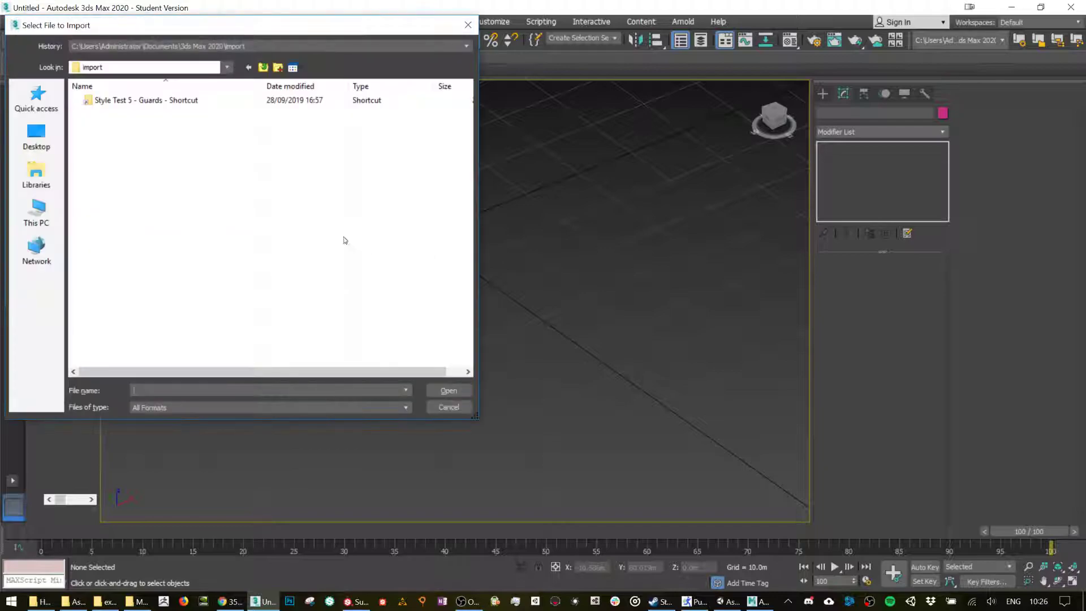
left_click(36, 97)
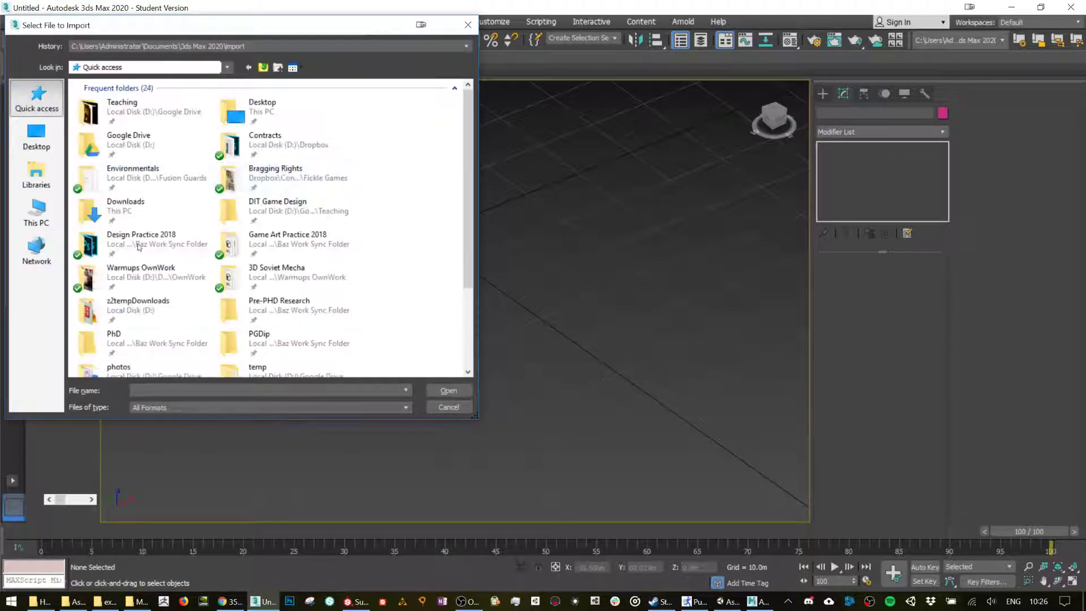
scroll(227, 238, "down", 2)
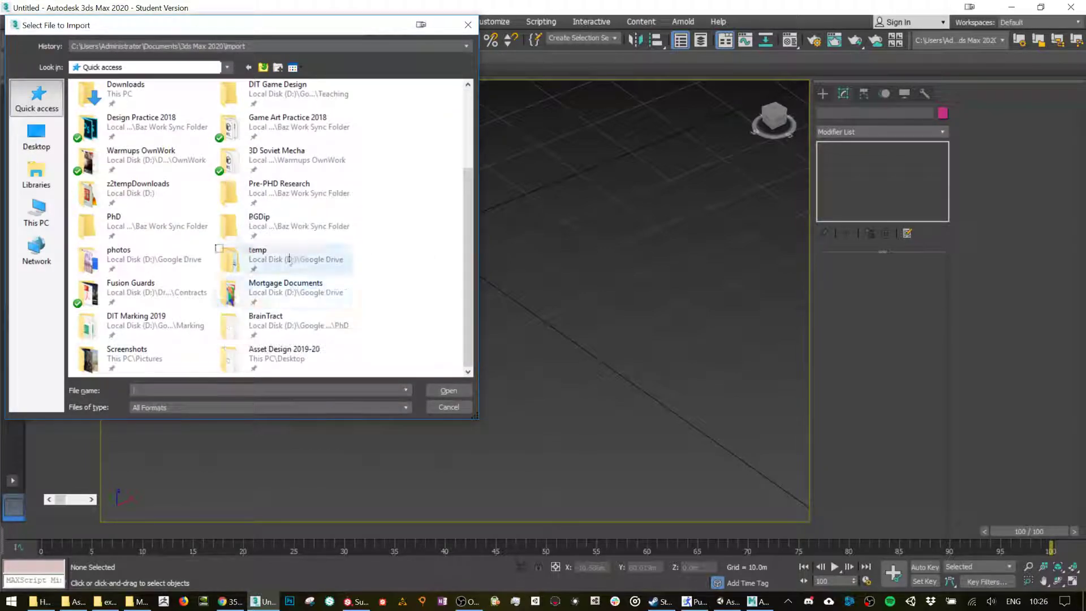
scroll(263, 266, "up", 3)
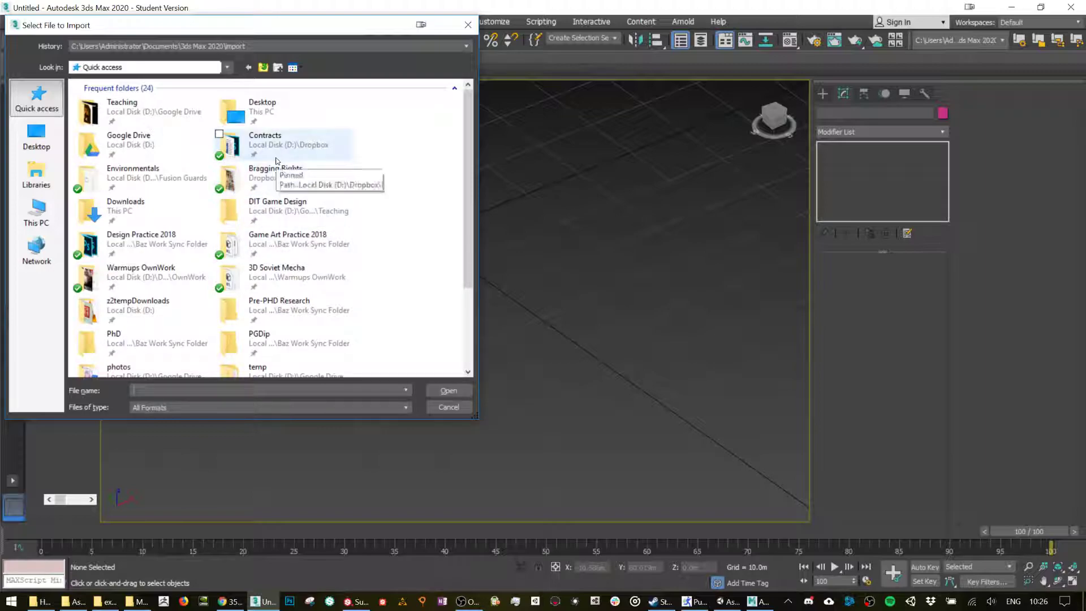
scroll(277, 254, "down", 3)
left_click(281, 359)
double_click(281, 360)
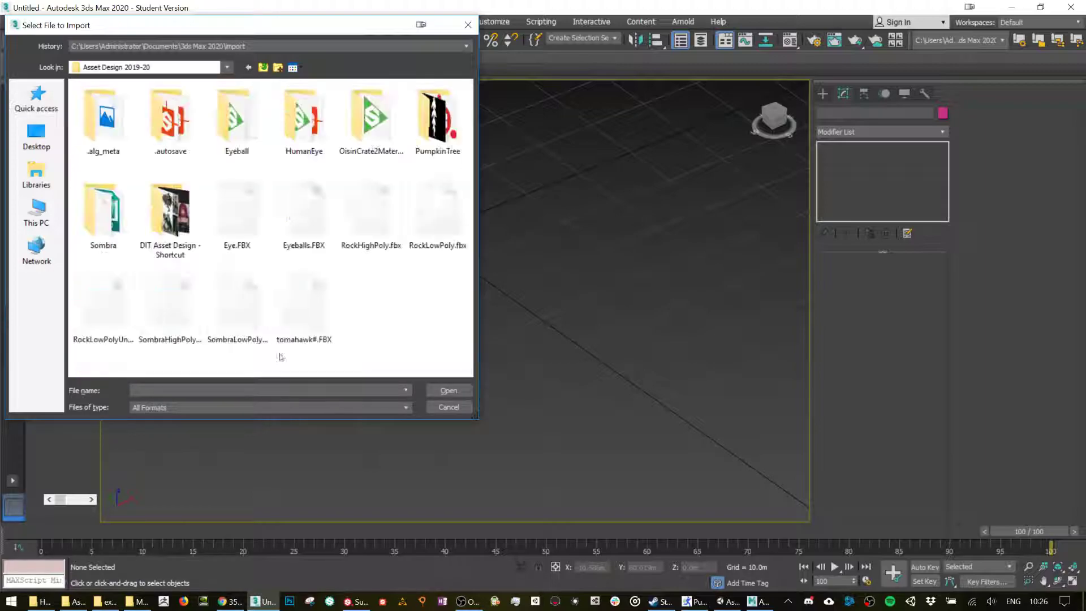
Import SombraLowPolyHead.fbx into the empty scene, adding its content with the existing FBX import settings.
left_click(241, 311)
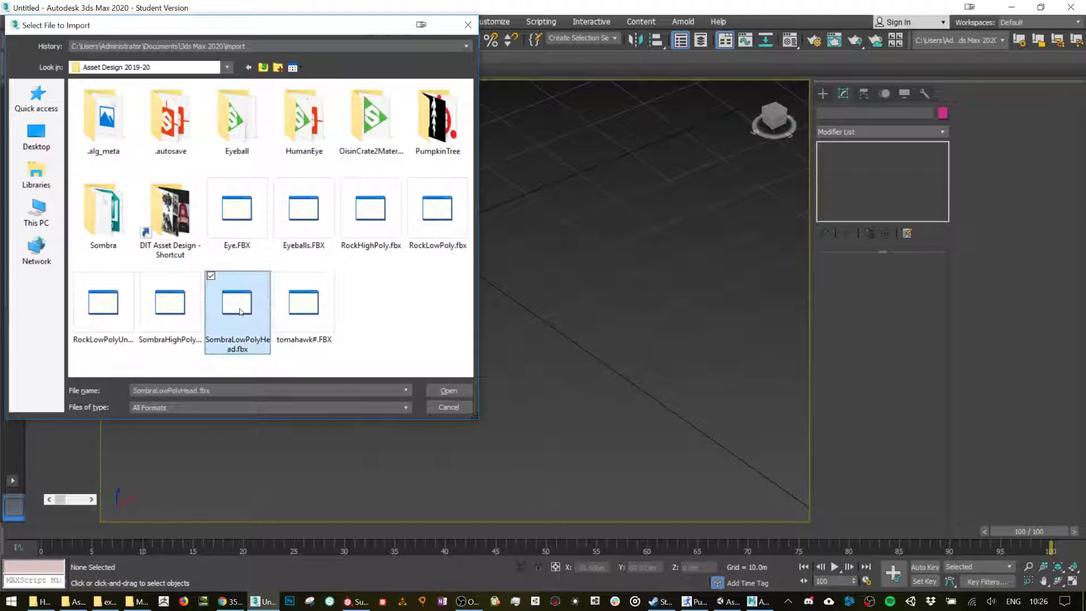
left_click(187, 318)
double_click(226, 320)
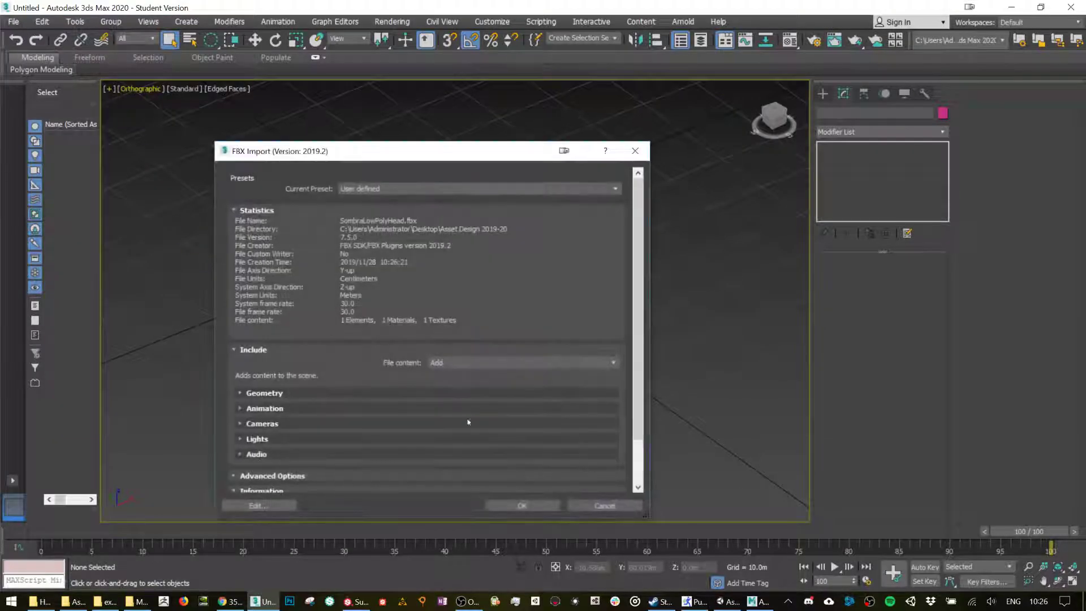
left_click(519, 506)
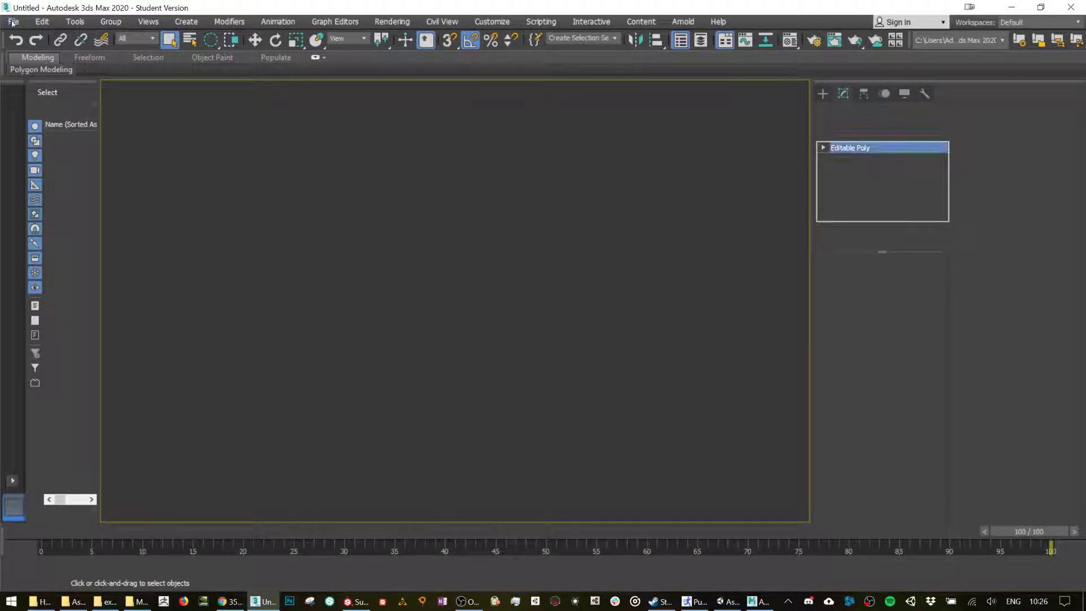
Import SombraHighPolyHead.fbx into the same scene, adding its content with the existing FBX import settings.
left_click(12, 21)
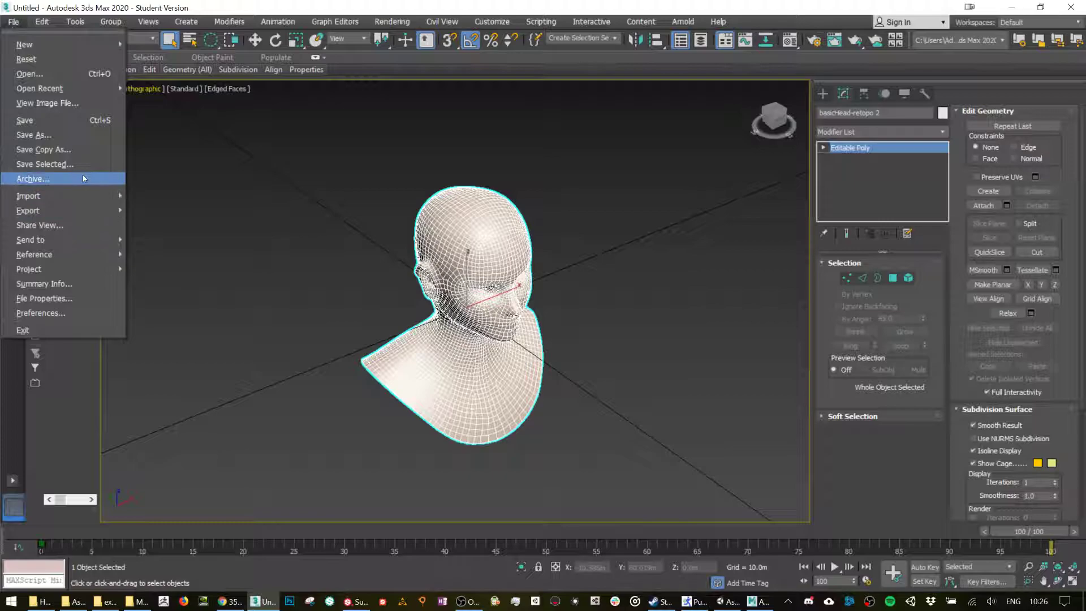
left_click(159, 196)
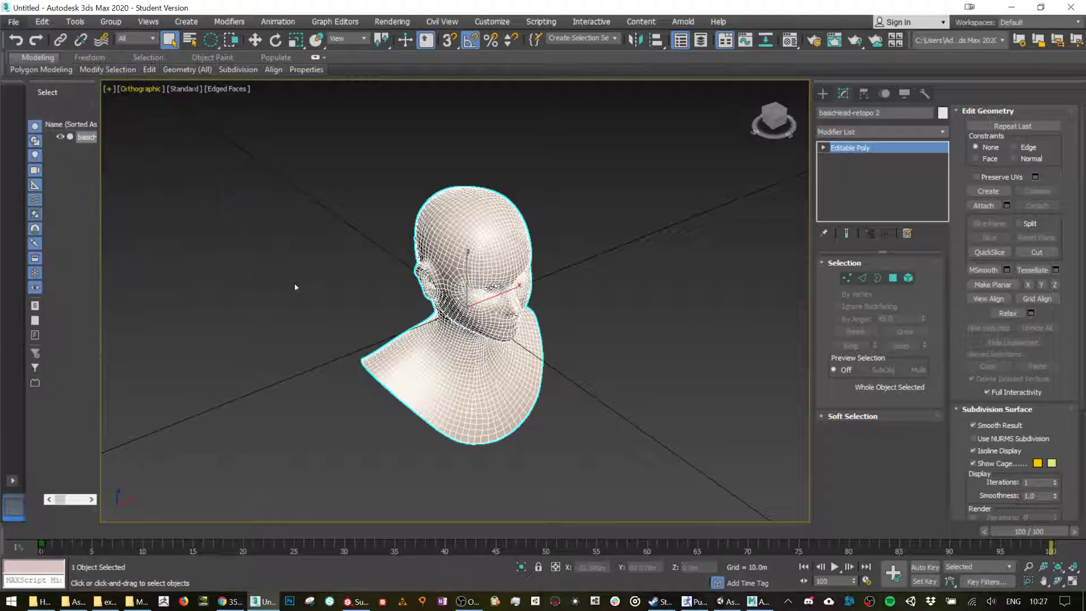
left_click(172, 291)
left_click(446, 388)
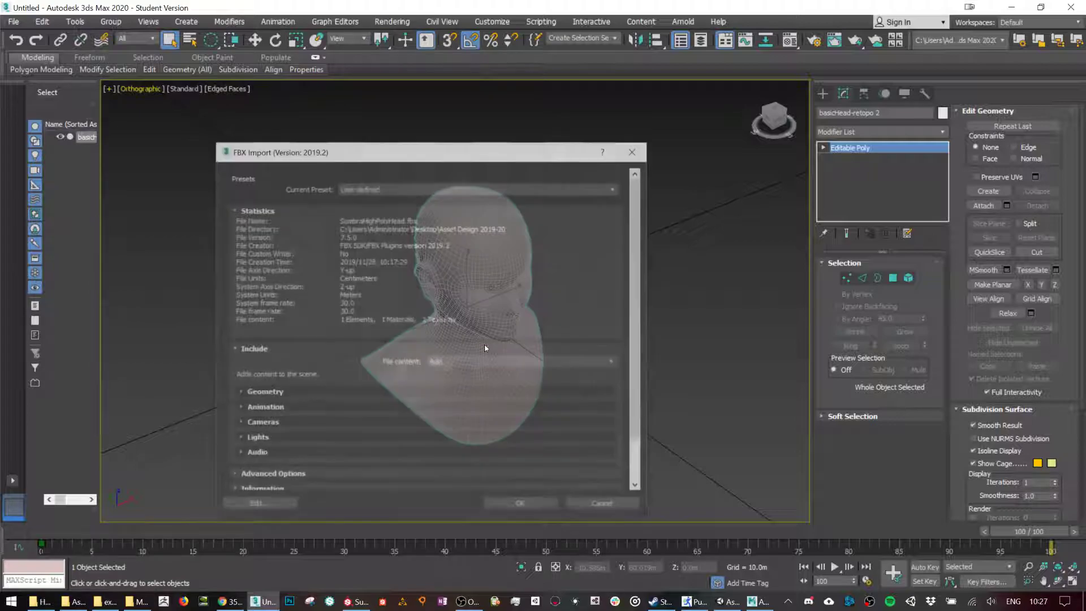
left_click(524, 505)
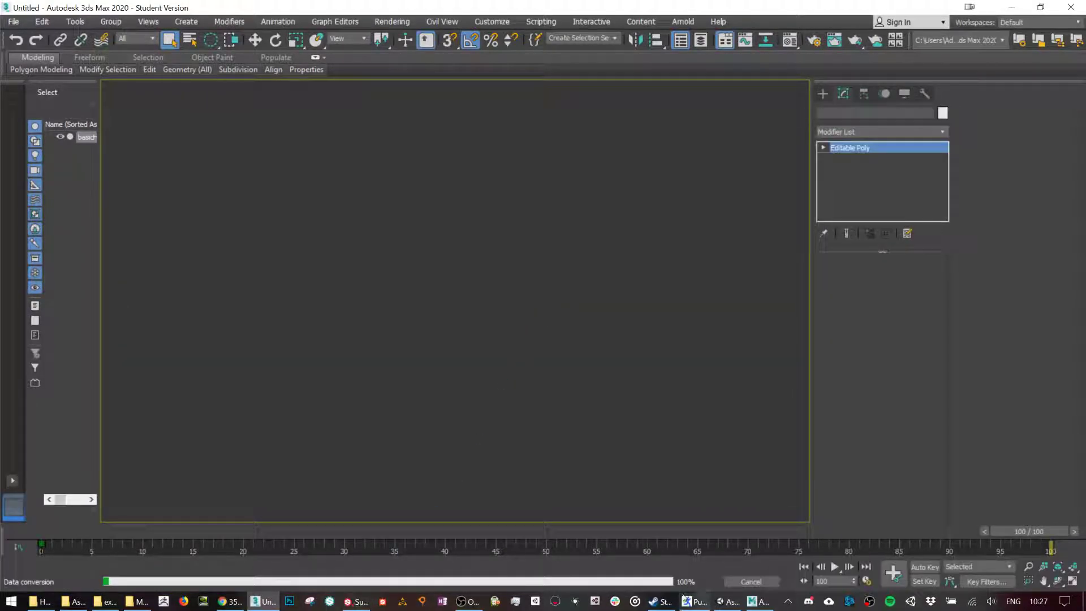
left_click(757, 602)
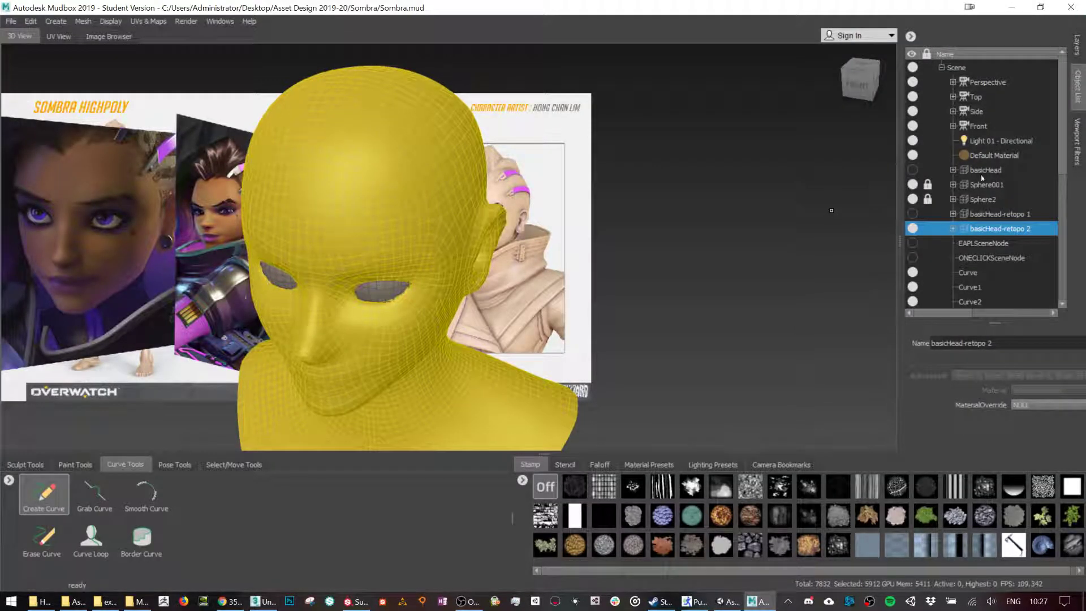
key("alt+Tab")
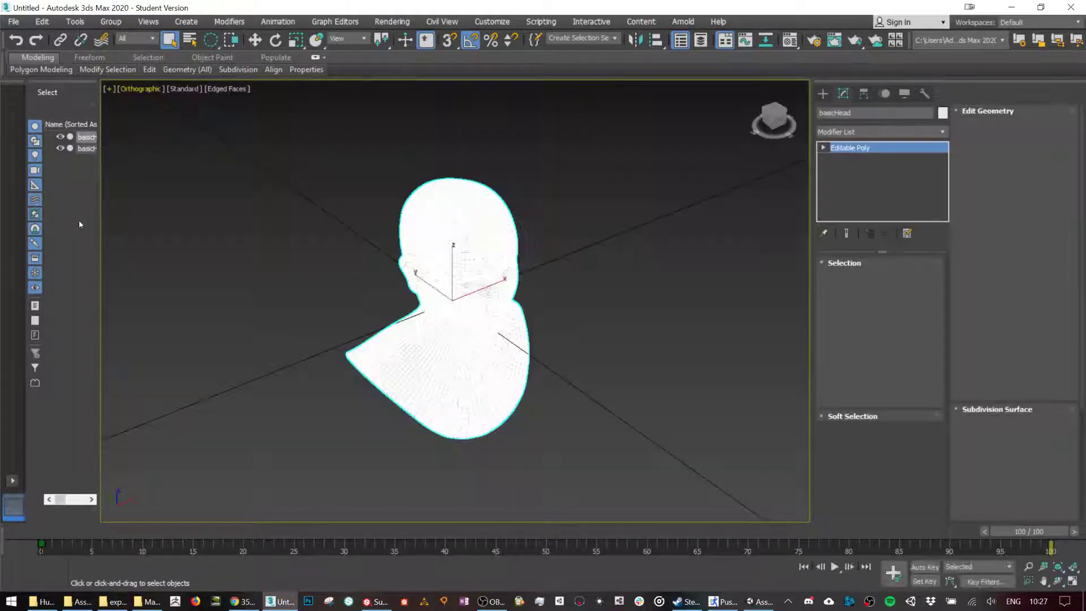
Deselect the imported heads, turn off edged-face display and view the face from the front.
left_click(360, 246)
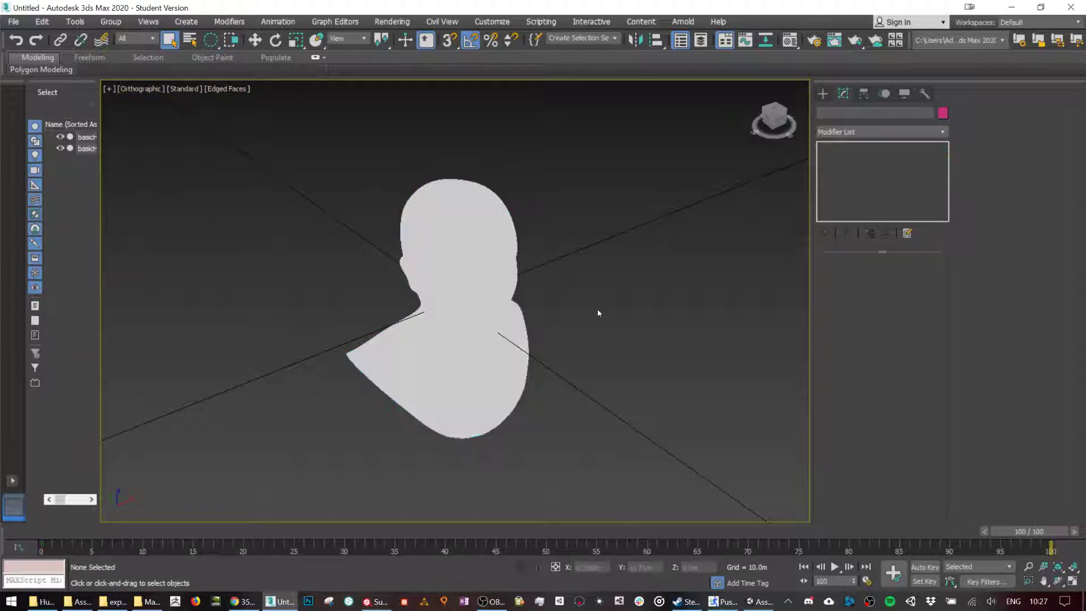
key("F4")
middle_click_drag(567, 308, 504, 273, "alt")
scroll(507, 258, "up", 8)
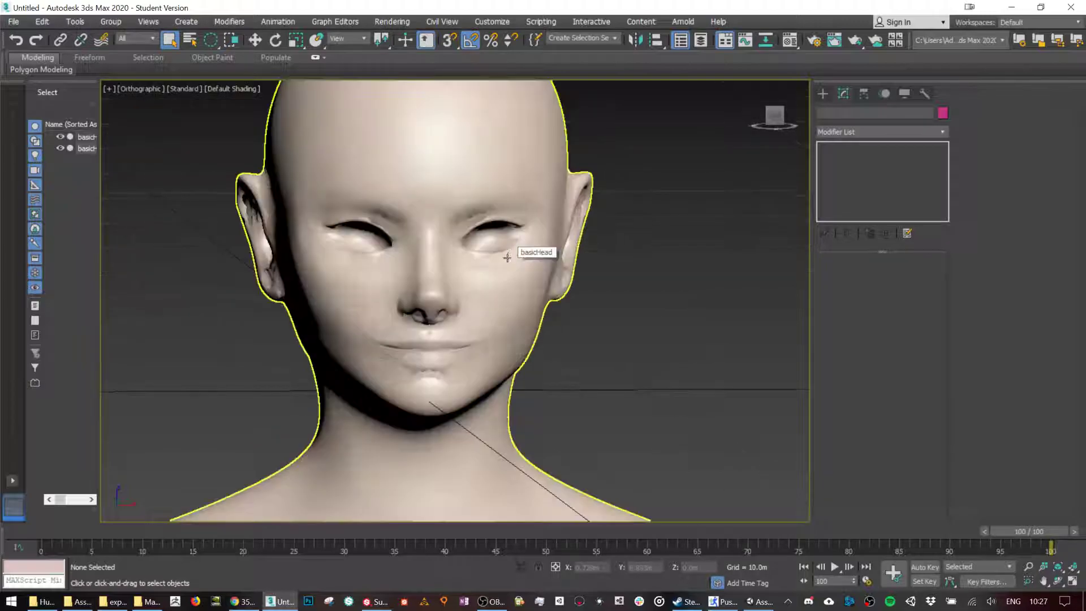
scroll(506, 258, "down", 8)
Compare the two heads by alternating their visibility in a perspective view, leaving only basicHead-retopo 2 shown.
left_click(60, 148)
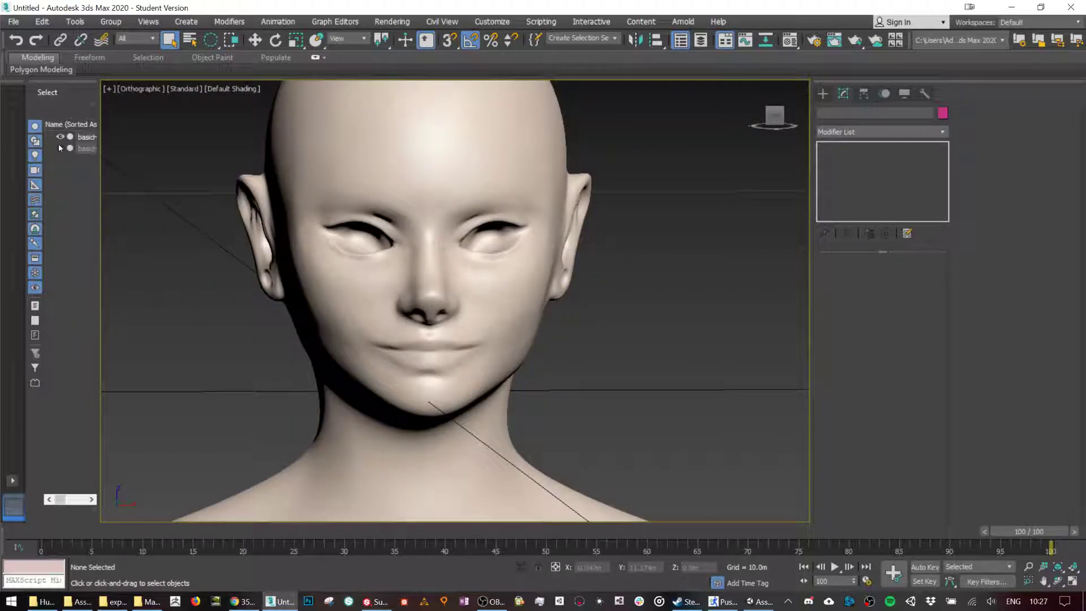
left_click(59, 148)
left_click(60, 138)
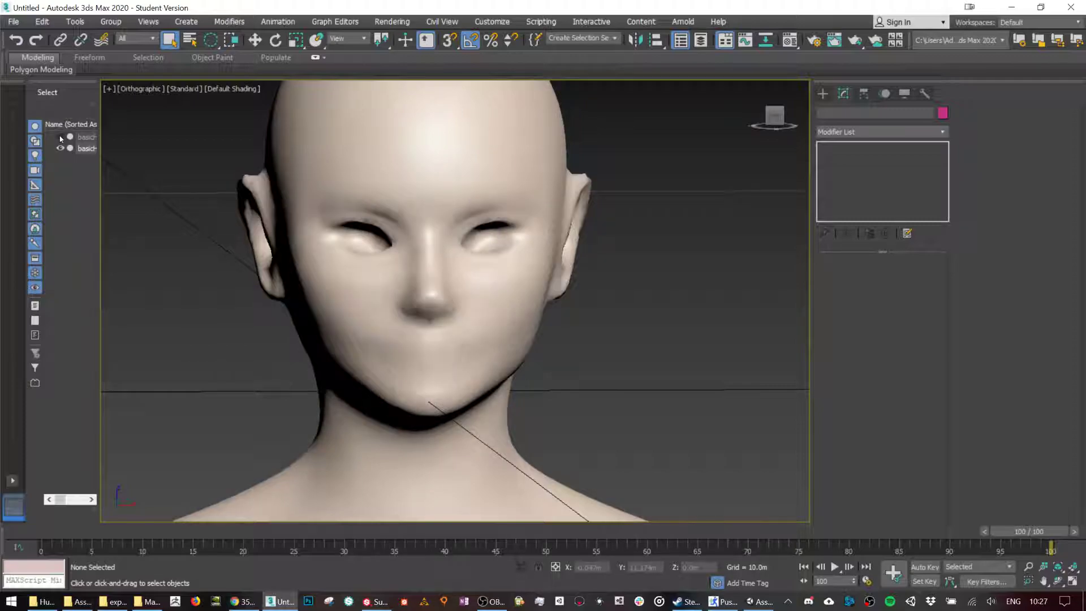
key("p")
left_click(60, 138)
left_click(60, 147)
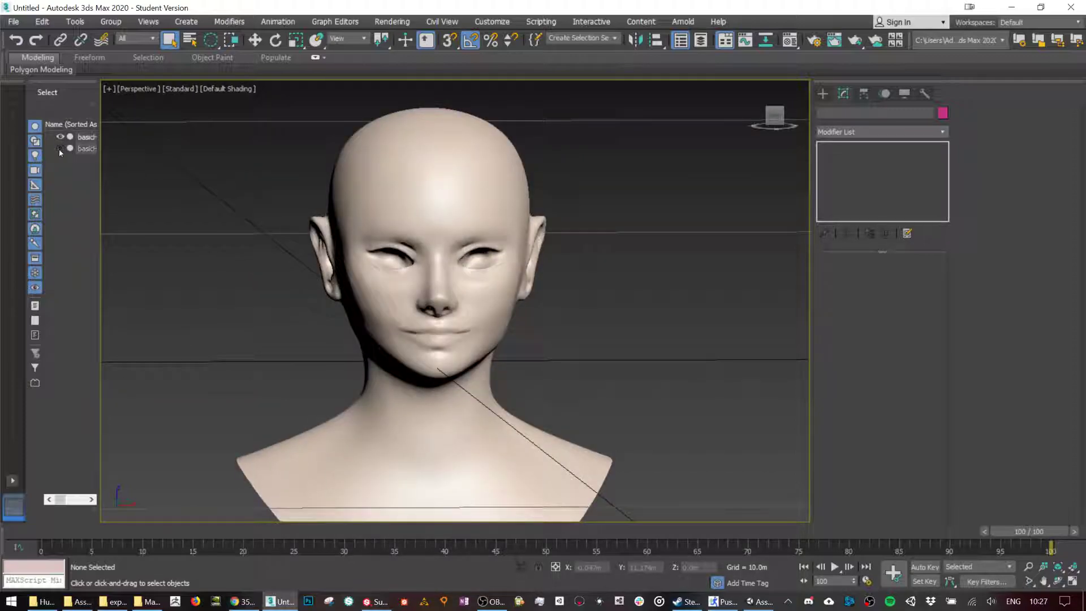
left_click(60, 137)
left_click(60, 147)
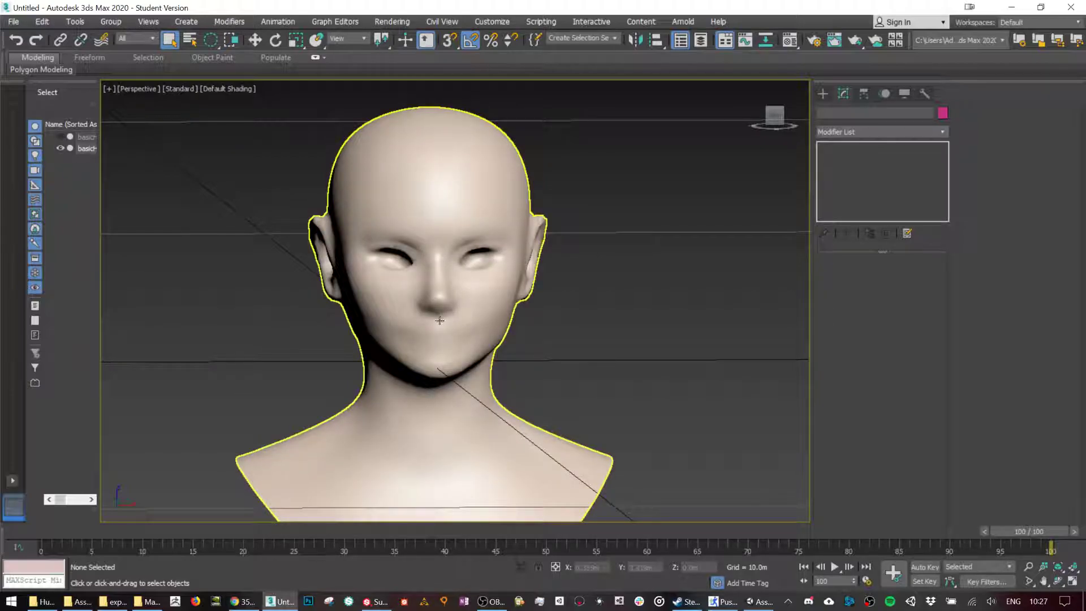
Turn edged-face display back on, then select basicHead-retopo 2 and frame it in the viewport.
key("F4")
mouse_move(444, 346)
middle_mouse_down("alt")
mouse_move(566, 359)
mouse_move(452, 352)
middle_mouse_up("alt")
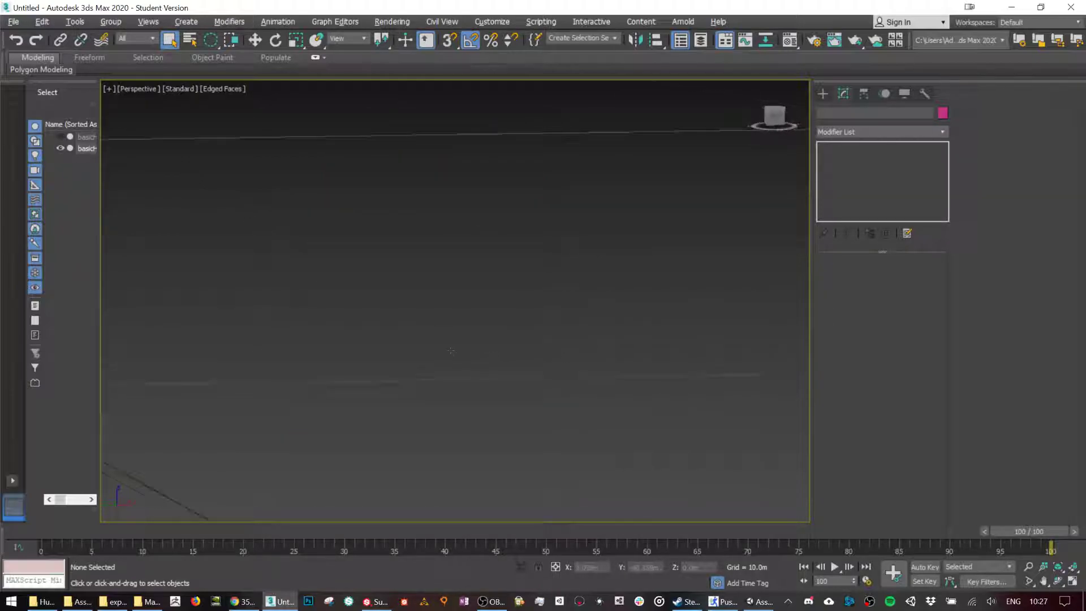
left_click(85, 149)
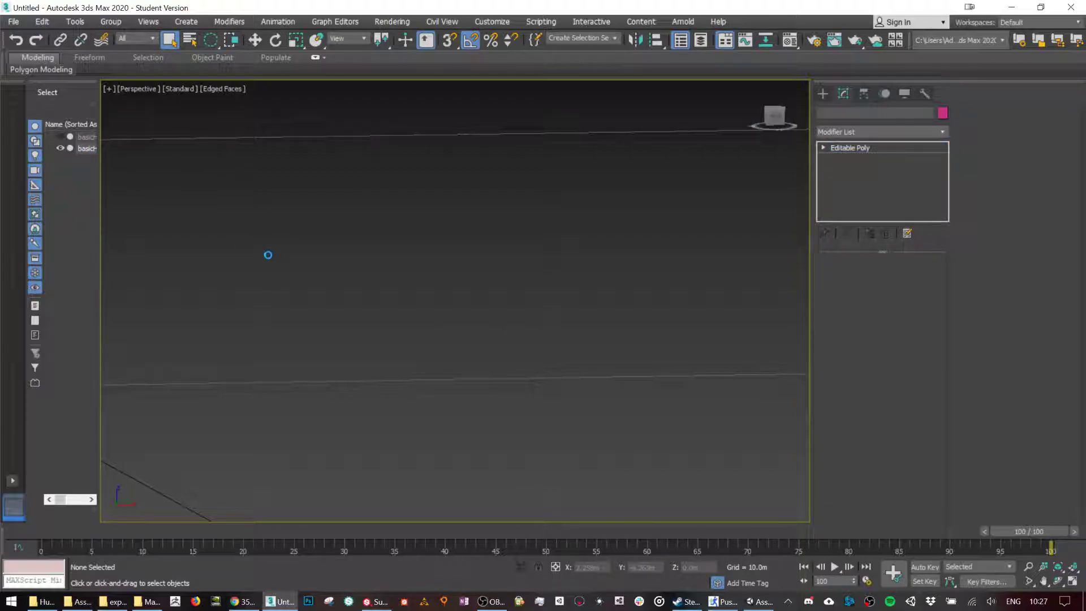
key("z")
middle_click_drag(447, 294, 441, 356)
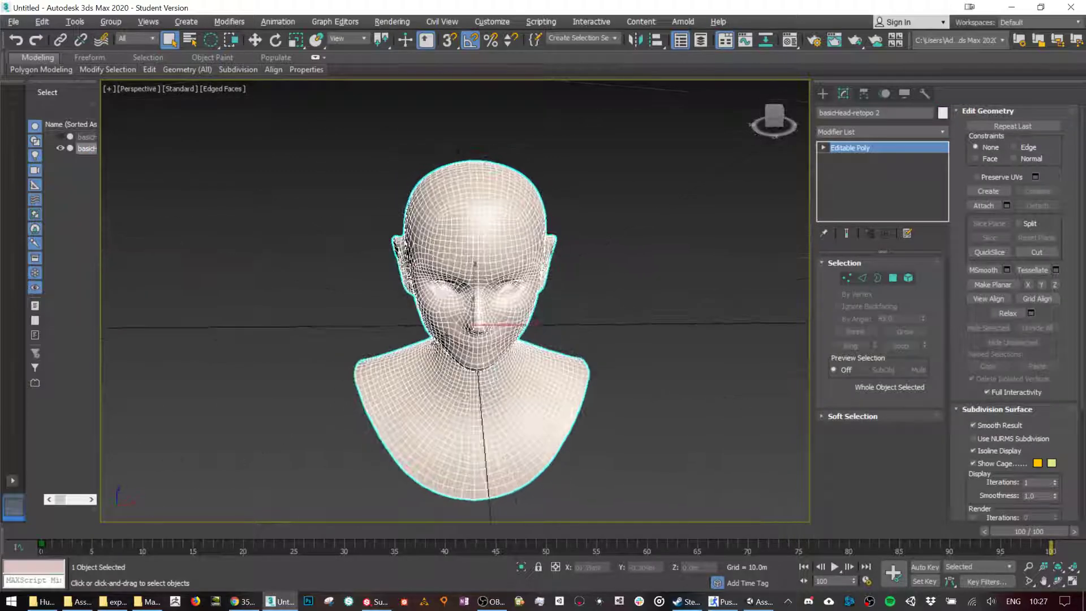
Add an Unwrap UVW modifier to basicHead-retopo 2.
left_click(880, 131)
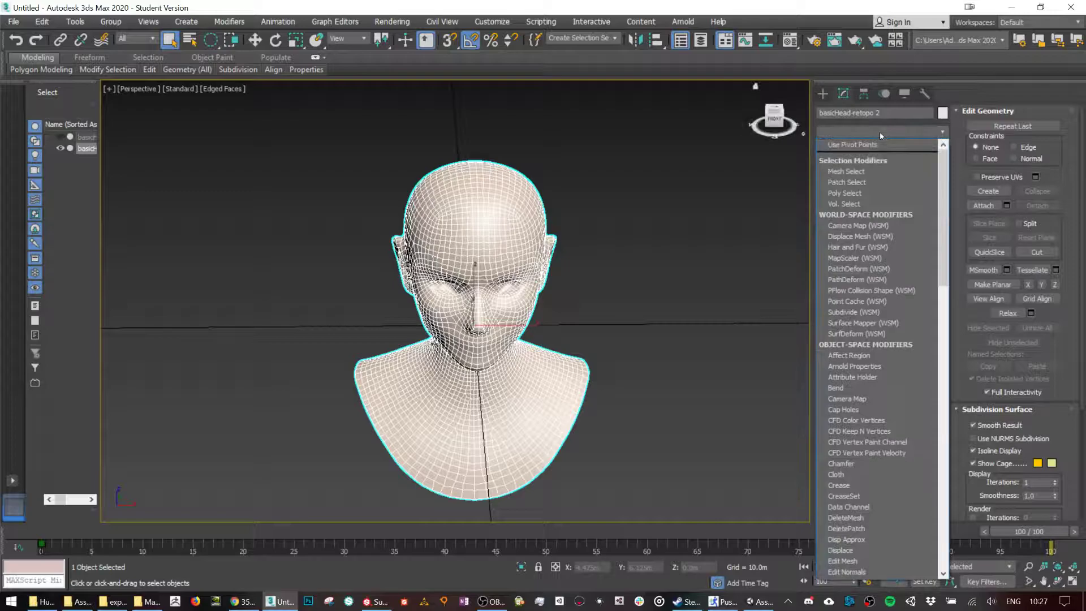
key("u")
key("Return")
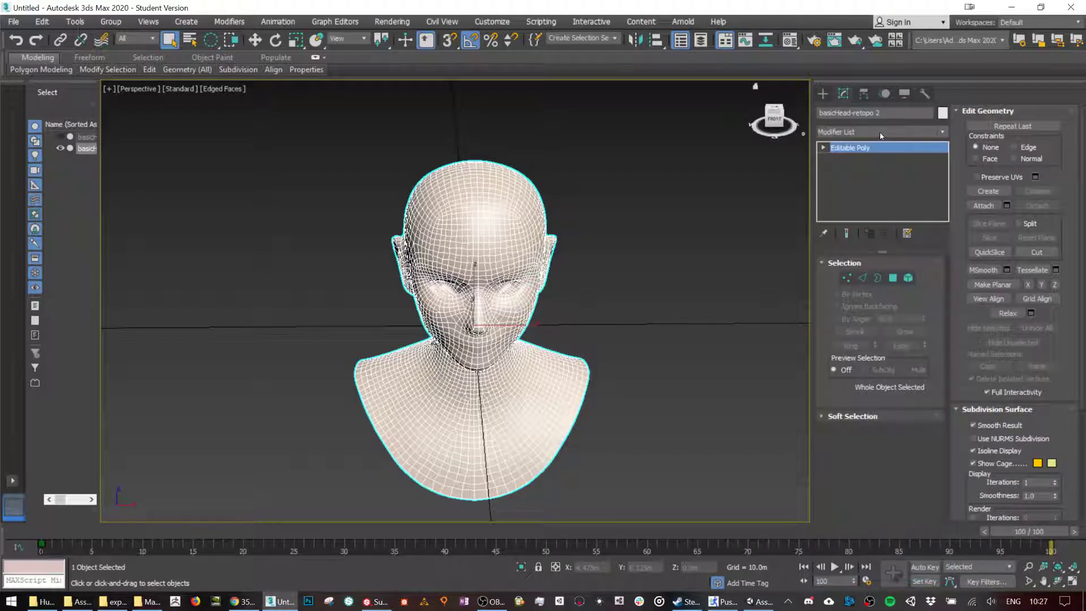
Set the Unwrap UVW selection level to edges with the eye area in close view.
scroll(497, 262, "up", 6)
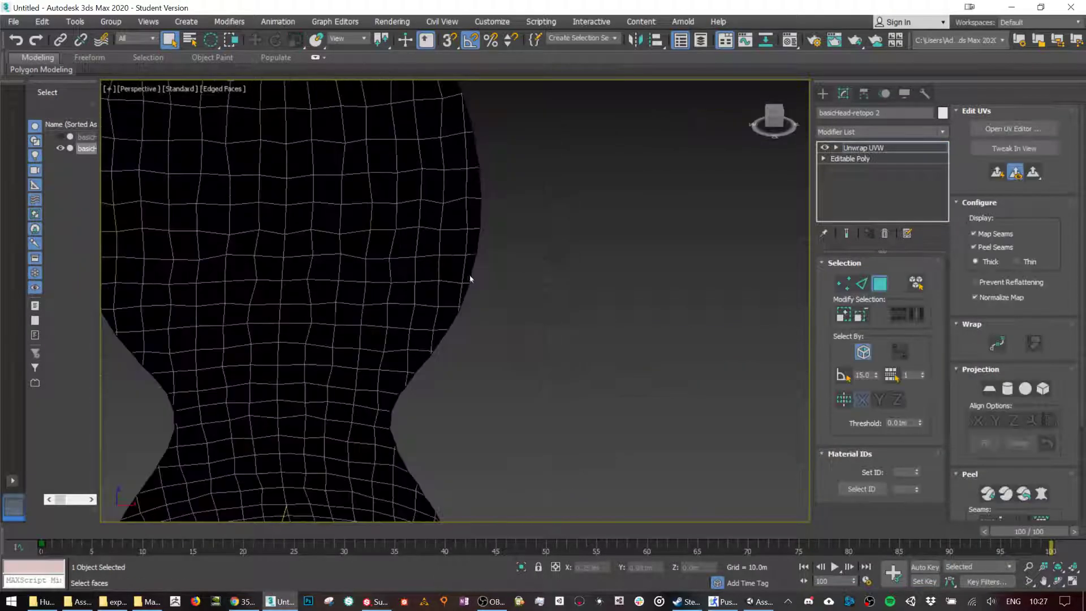
scroll(470, 279, "down", 3)
scroll(488, 297, "down", 4)
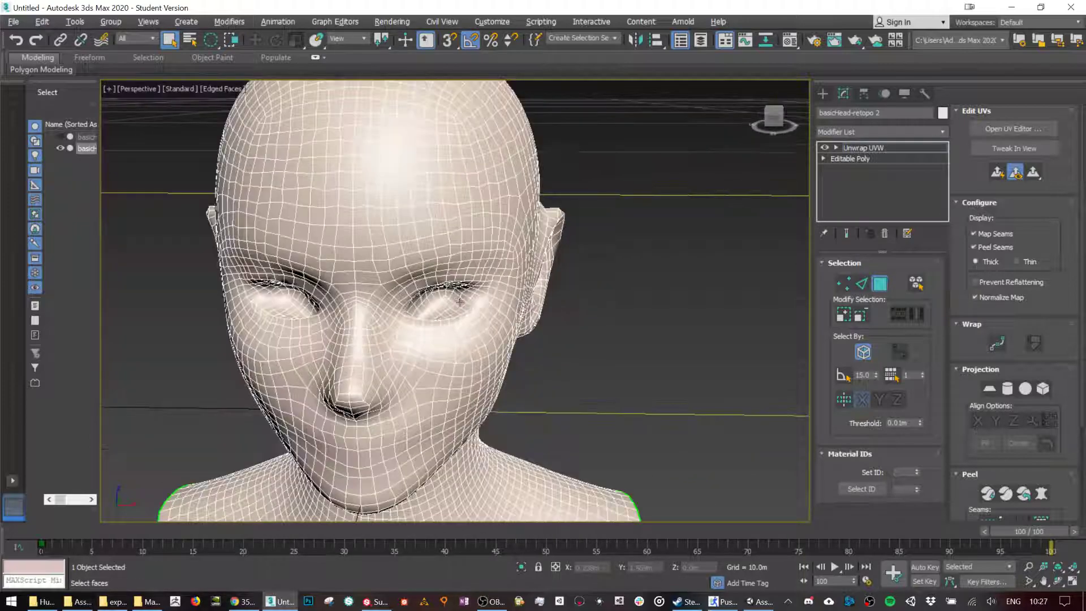
scroll(438, 304, "up", 3)
left_click(861, 283)
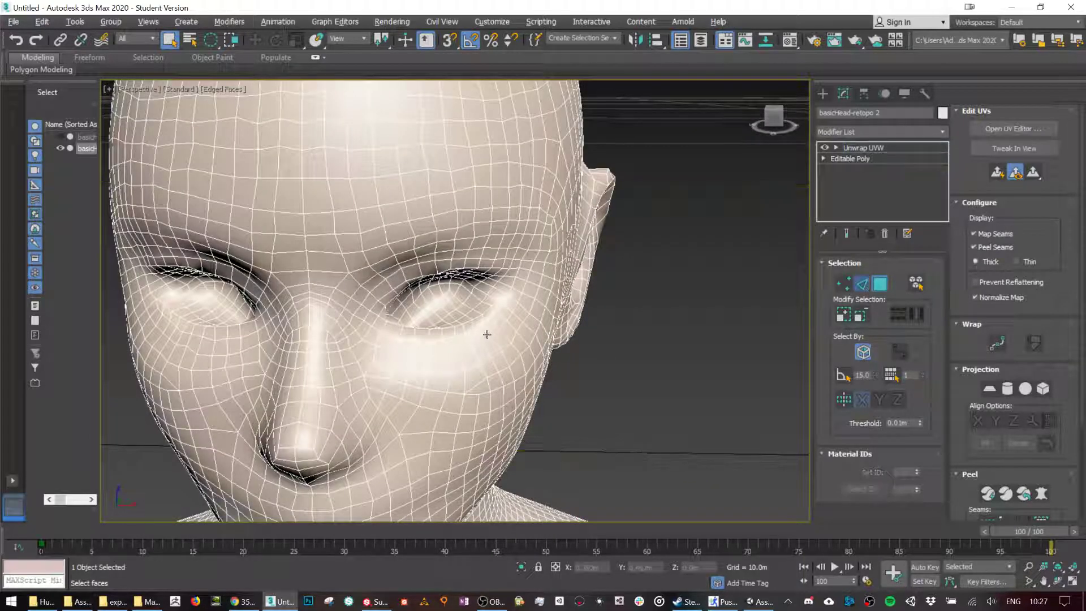
Try to extend a selected edge on the lower eyelid into an edge loop.
left_click(421, 327)
middle_click_drag(421, 327, 778, 321, "alt")
left_click(899, 314)
key("ctrl+z")
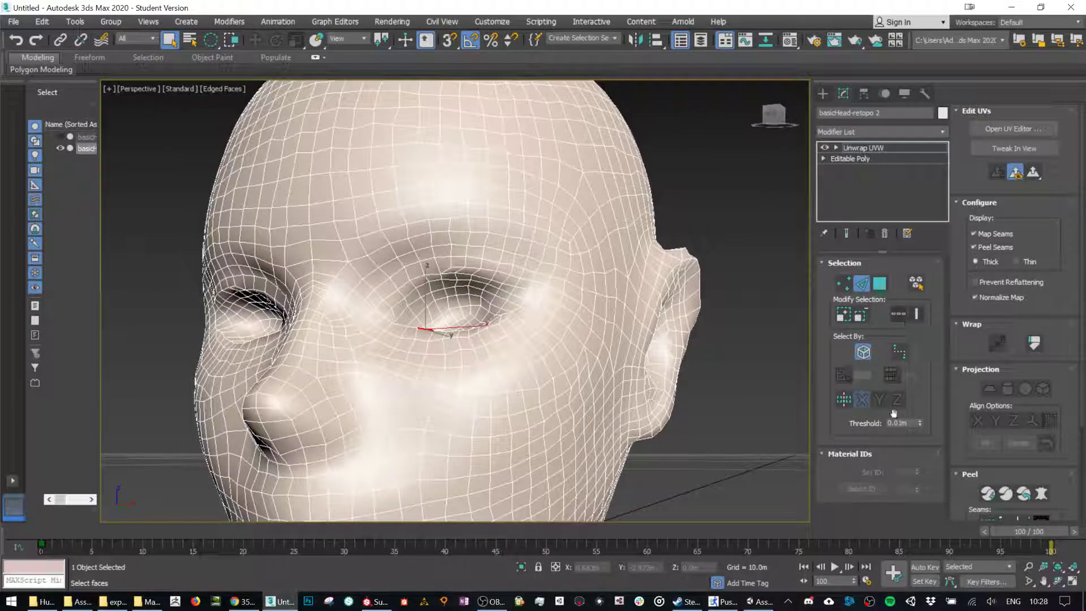
Activate Point-to-Point Seams for basicHead-retopo 2 and switch the front-facing viewport to an orthographic view.
scroll(1009, 494, "down", 1)
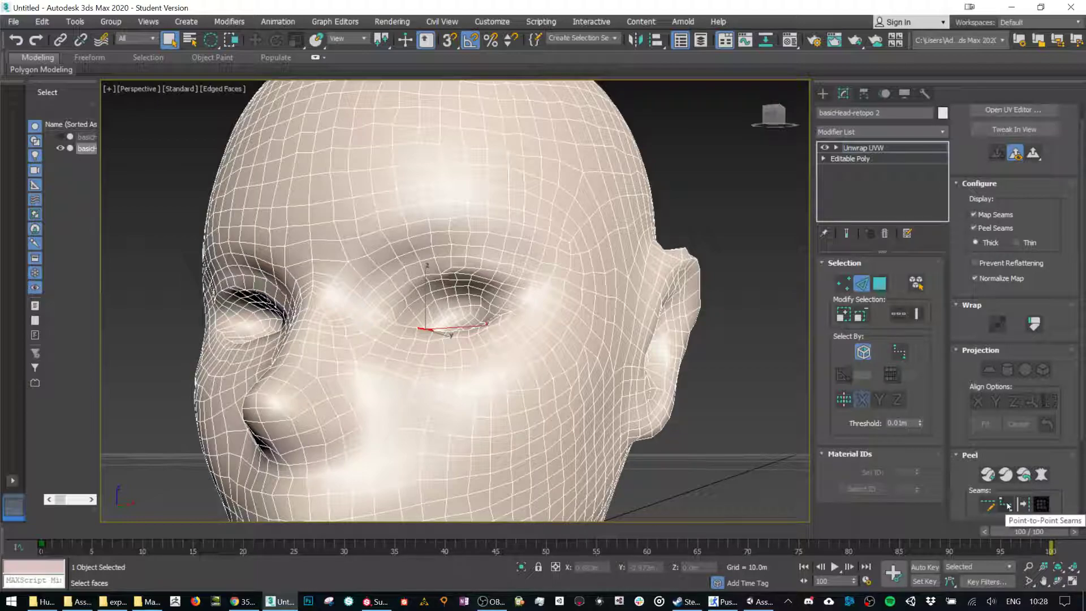
left_click(1007, 504)
scroll(432, 320, "down", 10)
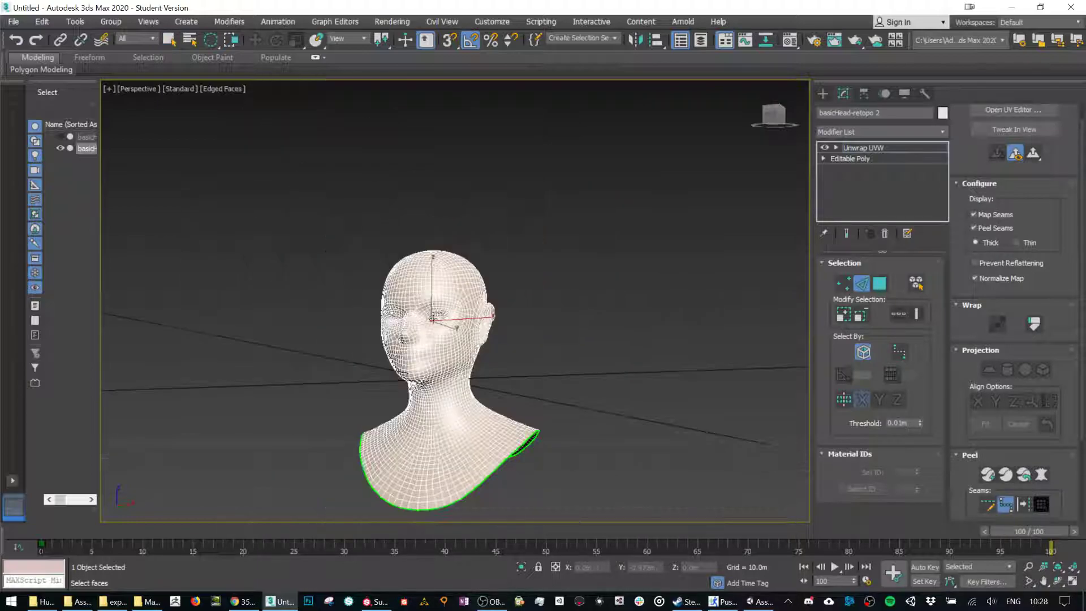
middle_click_drag(432, 321, 501, 293, "alt")
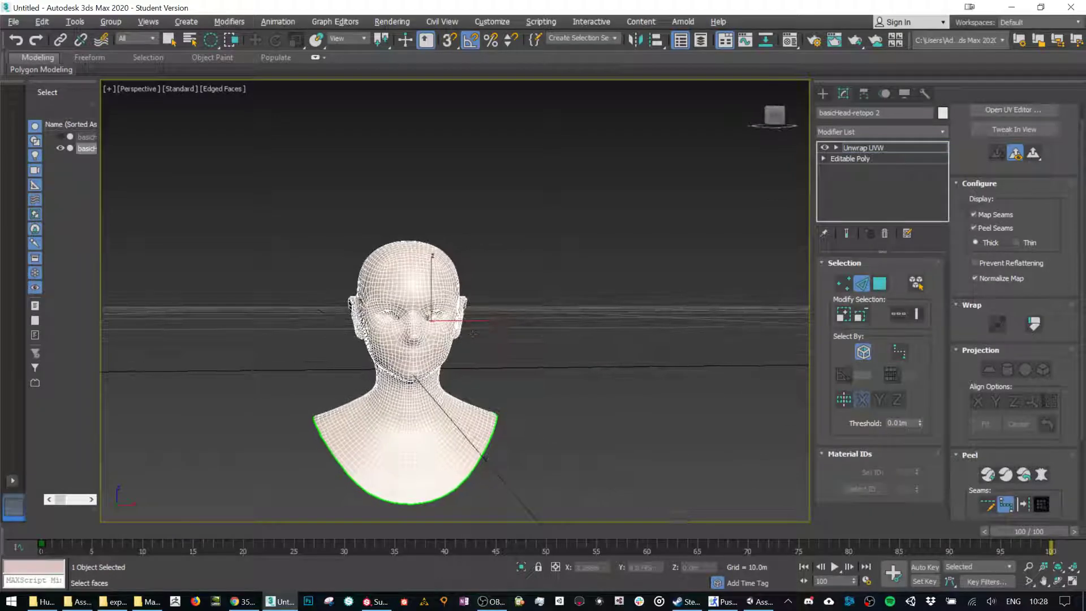
scroll(500, 292, "up", 6)
scroll(559, 261, "down", 4)
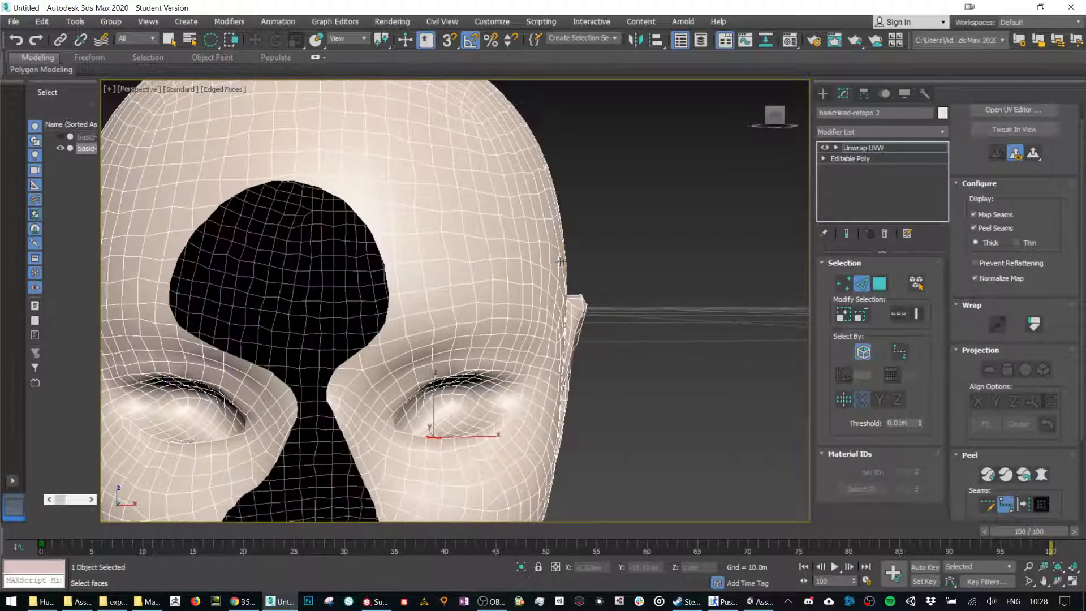
key("u")
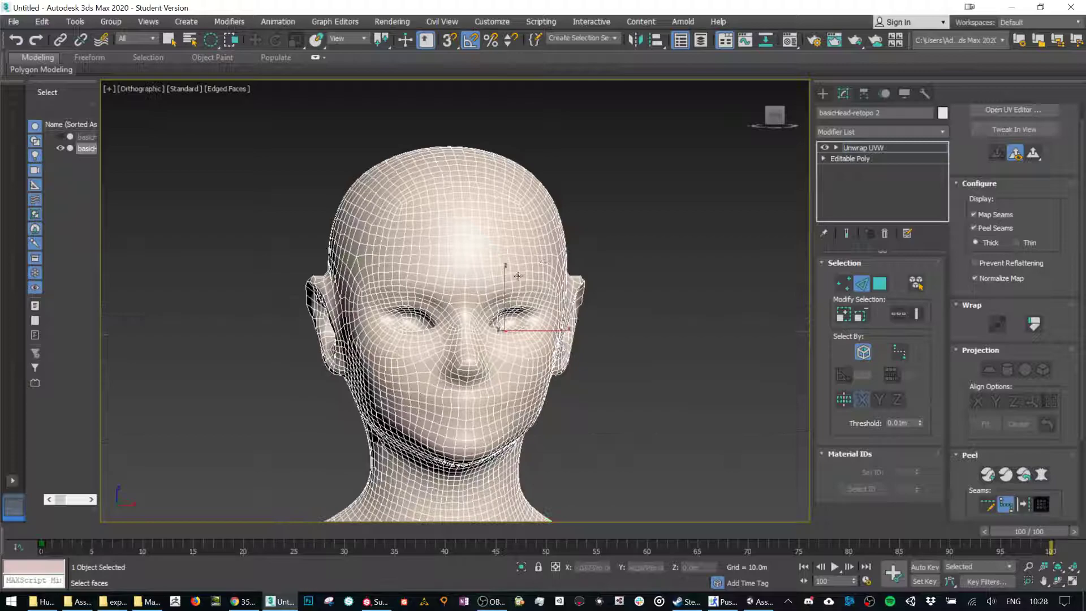
Mark a closed point-to-point seam along the lid edges around the head's left eye.
scroll(492, 362, "up", 8)
middle_click_drag(487, 369, 704, 362, "alt")
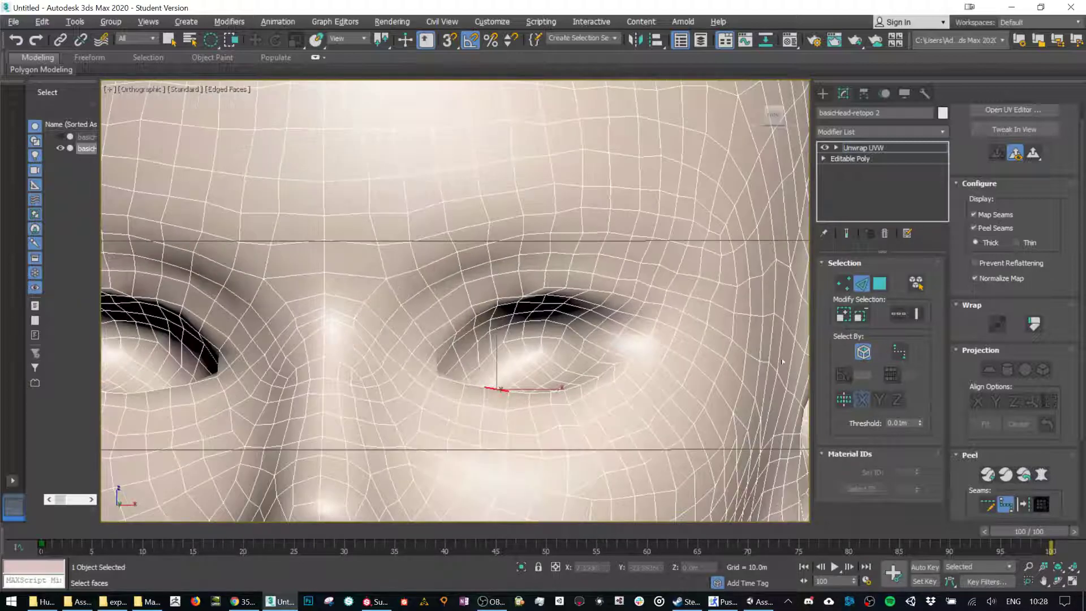
left_click(509, 390)
left_click(426, 365)
left_click(515, 303)
left_click(651, 318)
left_click(506, 390)
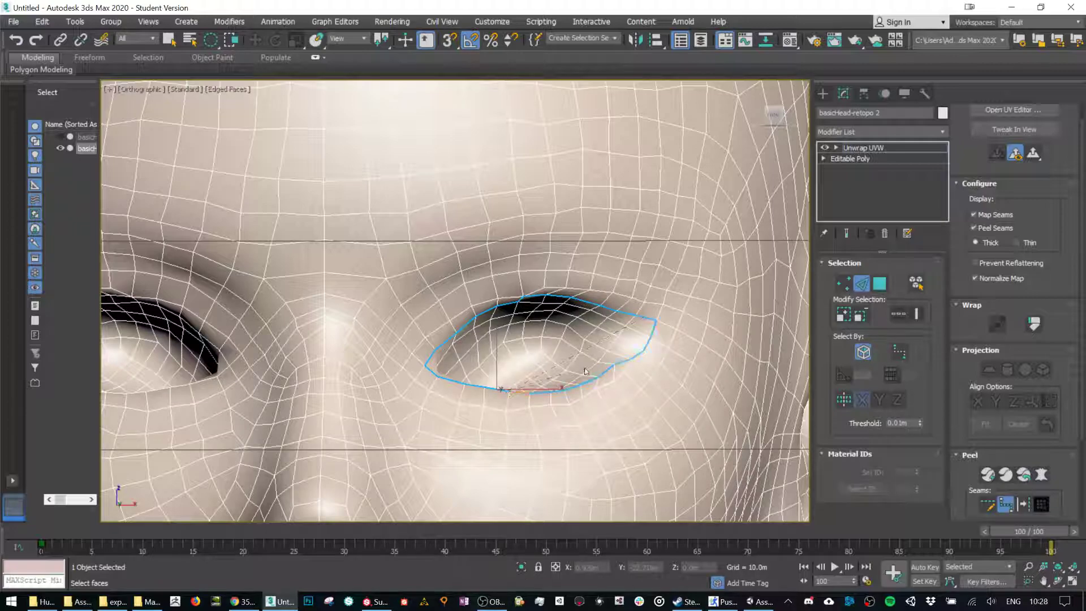
Mark a matching closed seam around the head's right eye and end the seam chain.
scroll(447, 340, "down", 5)
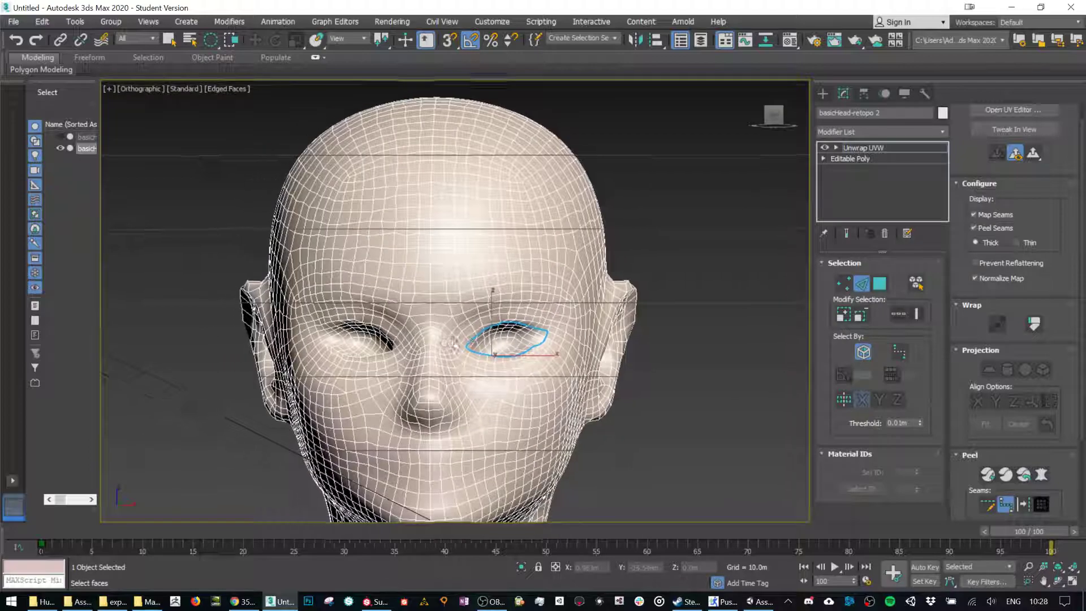
scroll(409, 345, "up", 3)
scroll(416, 352, "up", 5)
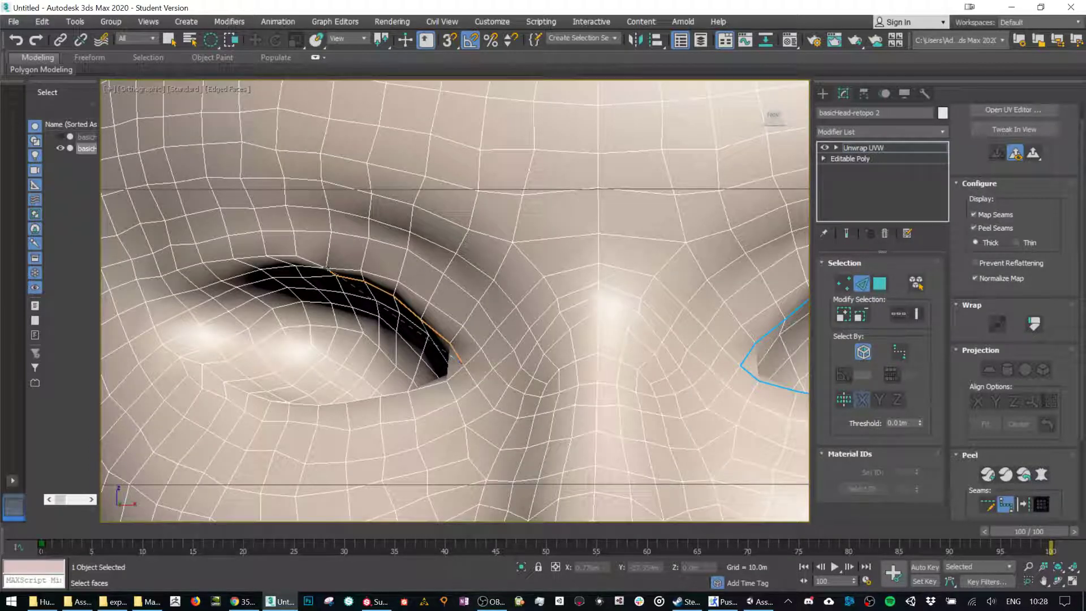
left_click(136, 278)
left_click(464, 367)
key("z")
Mark a closed seam around the nose, running from below the nostrils up both sides to the bridge.
scroll(579, 337, "up", 6)
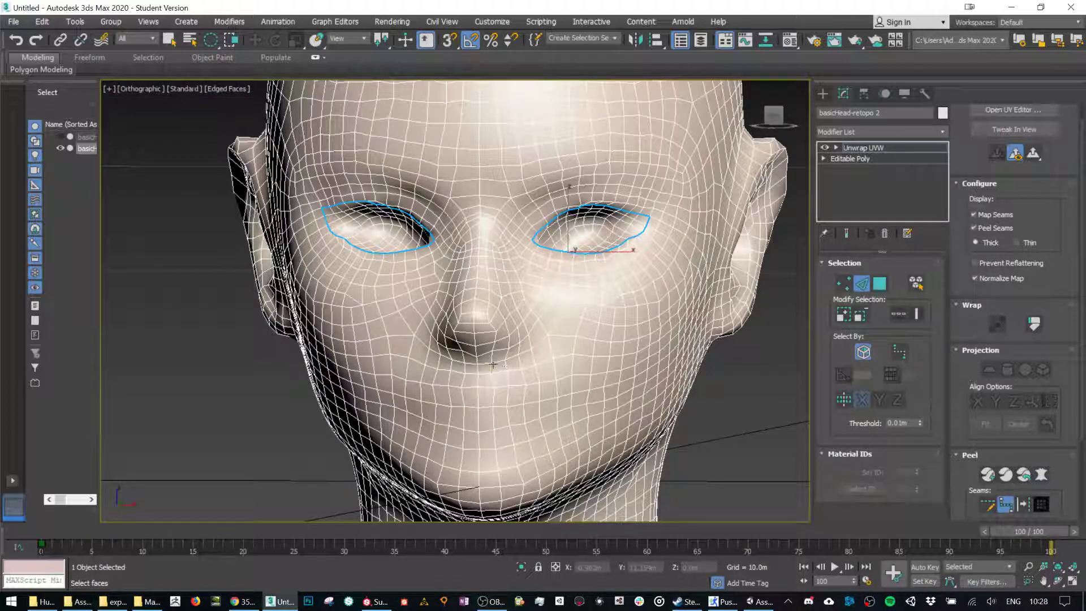
left_click(479, 365)
left_click(545, 337)
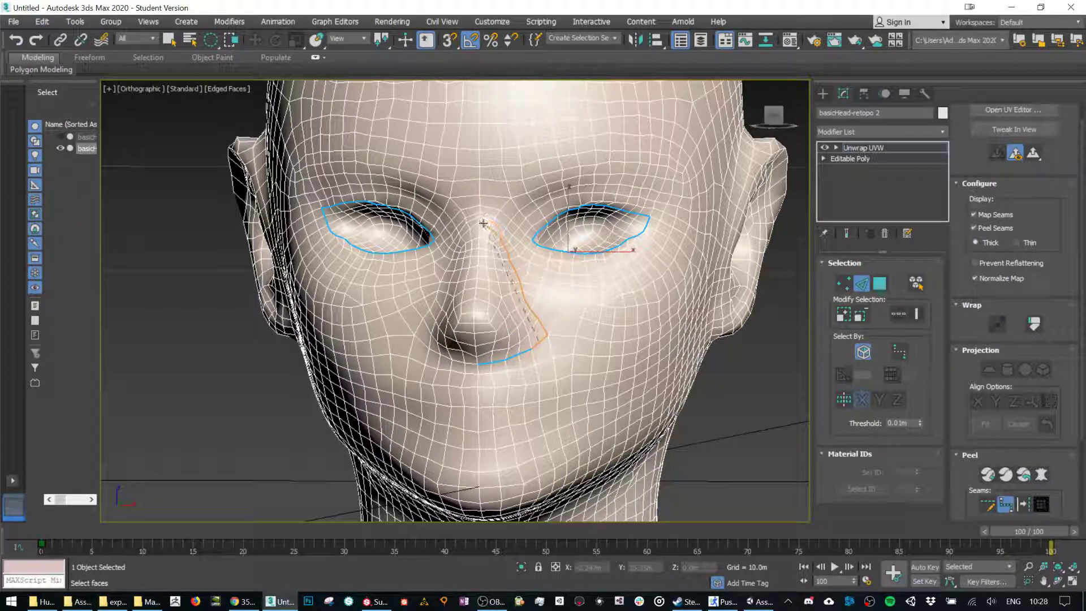
left_click(479, 223)
left_click(425, 317)
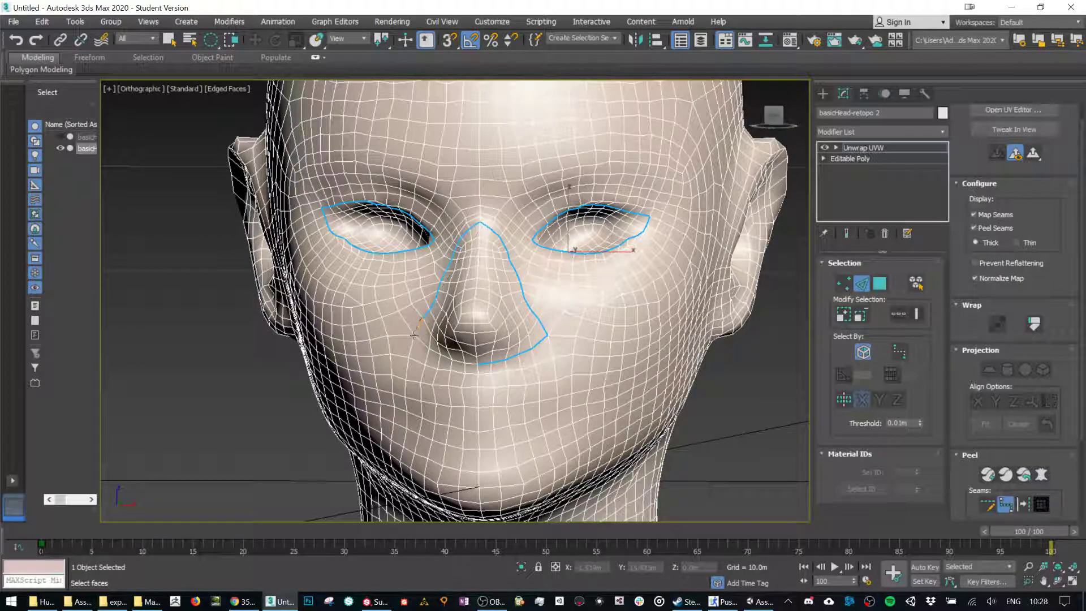
left_click(415, 335)
Mark a seam around the base of the head's left ear, passing behind it and under the lobe.
scroll(619, 341, "down", 4)
middle_click_drag(610, 312, 573, 310, "alt")
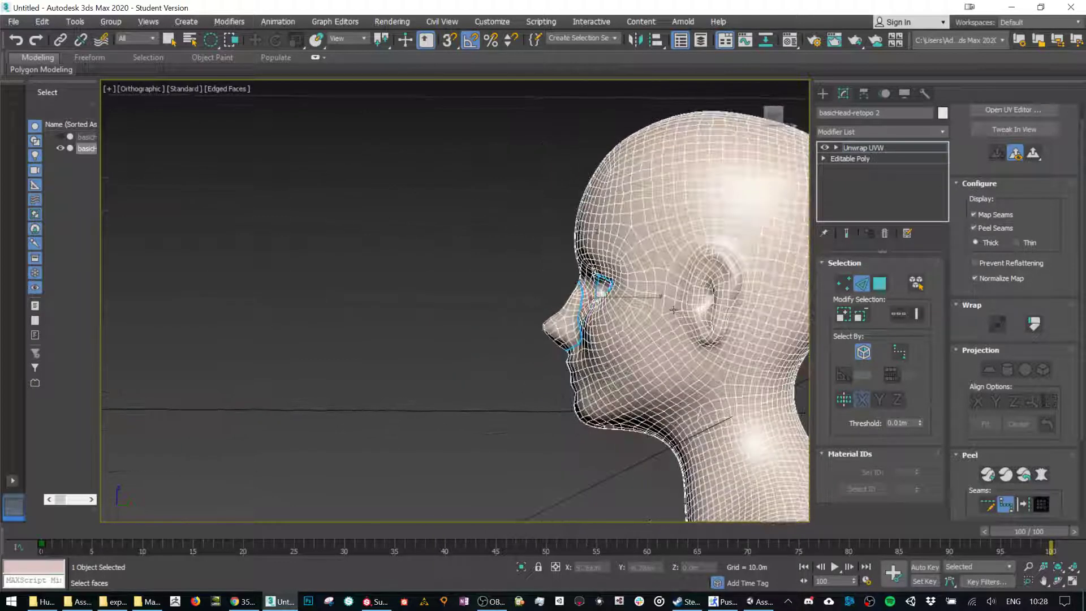
scroll(658, 303, "up", 5)
middle_click_drag(659, 298, 640, 313, "alt")
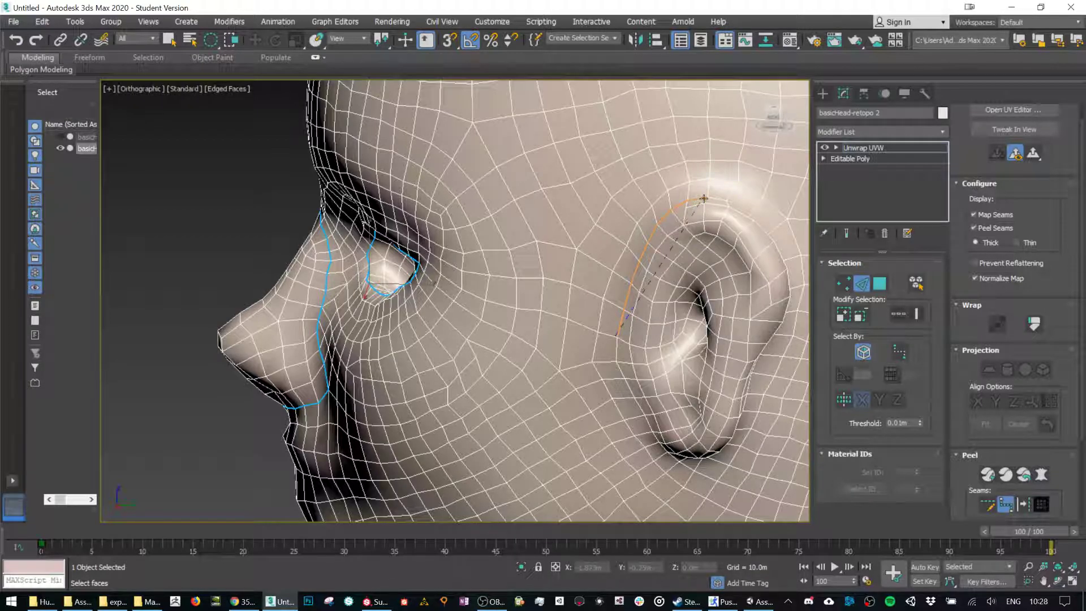
left_click(713, 200)
middle_click_drag(728, 213, 685, 234, "alt")
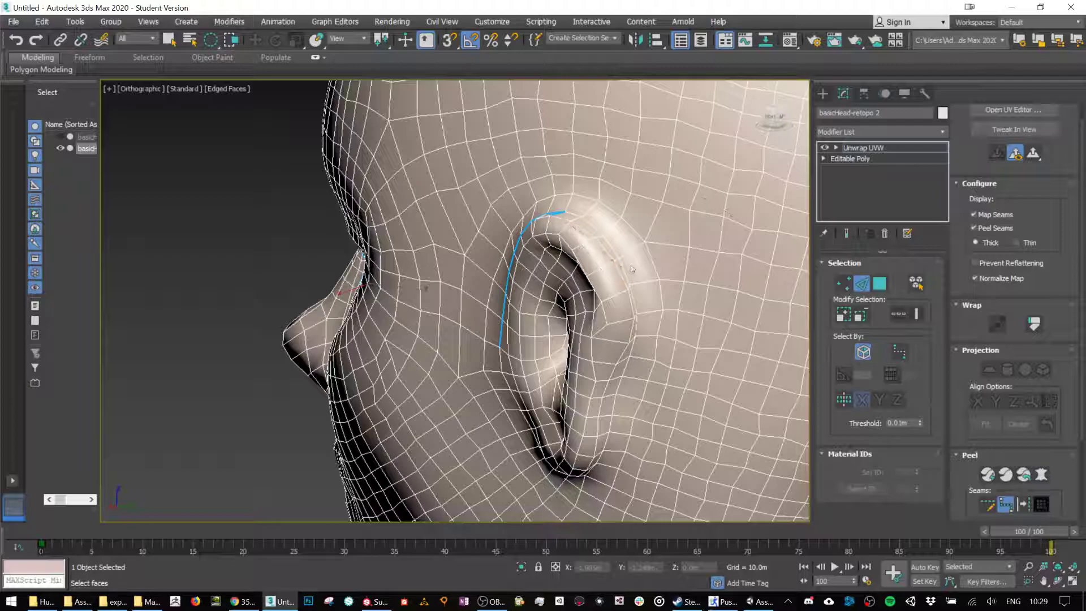
middle_click_drag(648, 303, 752, 255, "alt")
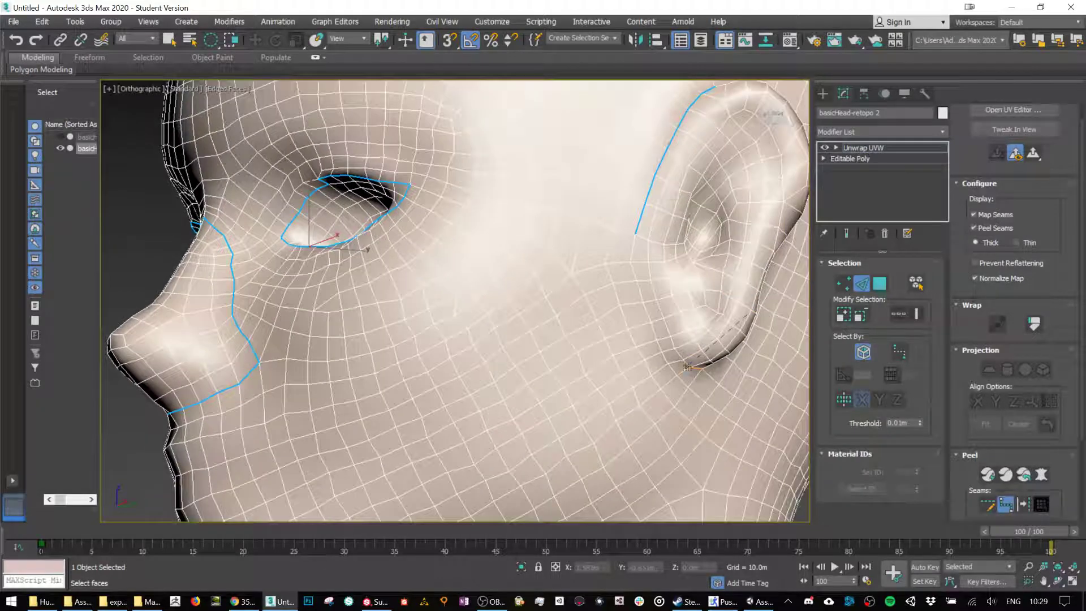
left_click(642, 235)
middle_click_drag(642, 235, 383, 318, "alt")
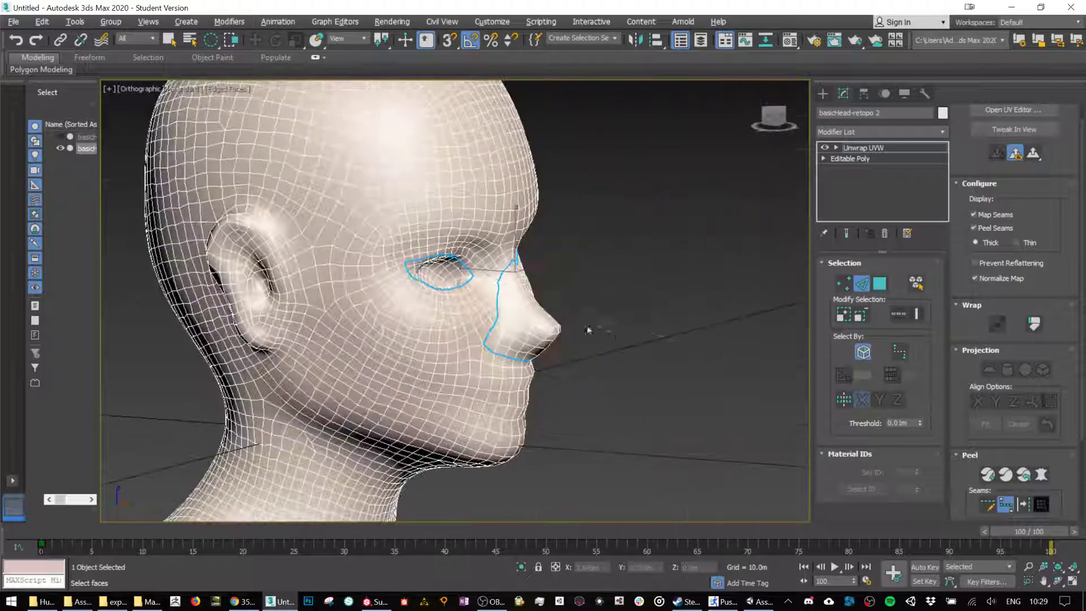
Mark a matching seam around the base of the head's right ear, including behind it and under the lobe.
left_click(293, 303)
left_click(256, 218)
middle_click_drag(256, 217, 296, 242, "alt")
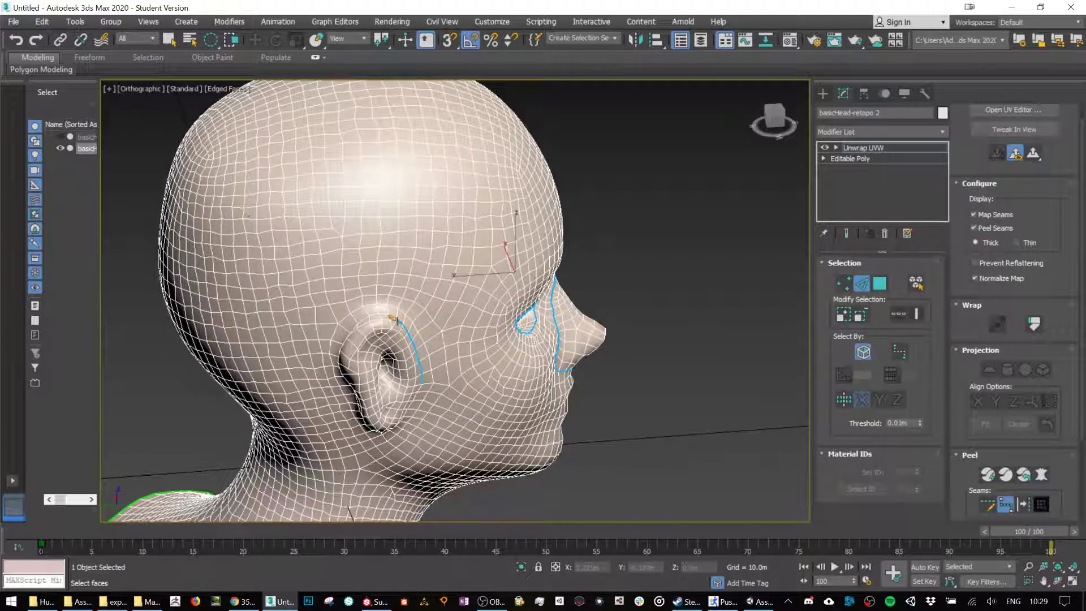
middle_click_drag(370, 319, 431, 240, "alt")
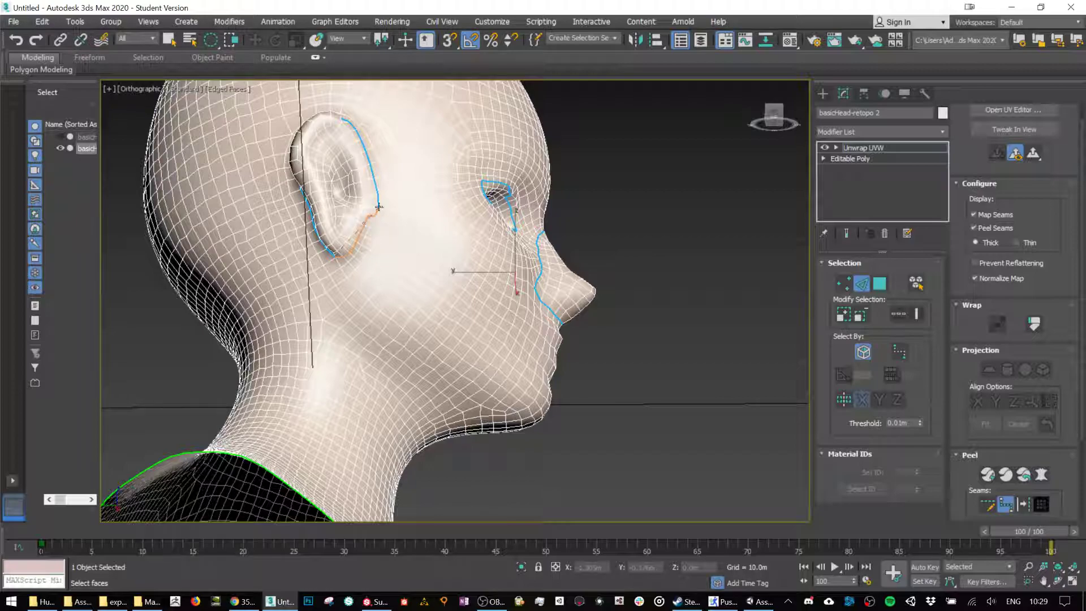
Mark a centre seam from the bust's rear border up the neck and over the crown to the upper forehead.
scroll(583, 277, "down", 3)
middle_click_drag(582, 277, 684, 349, "alt")
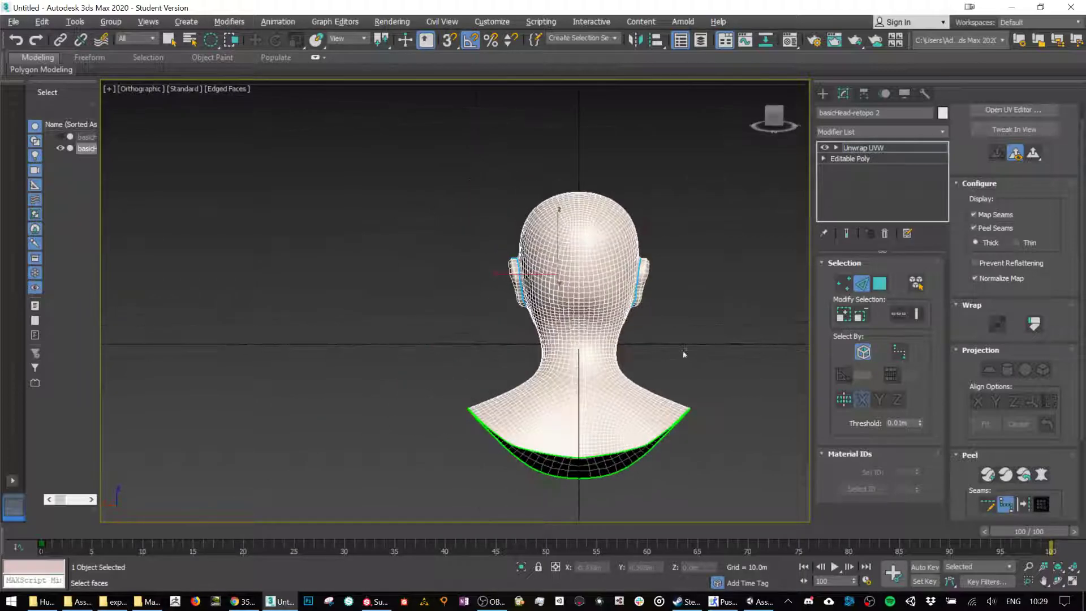
scroll(583, 449, "up", 5)
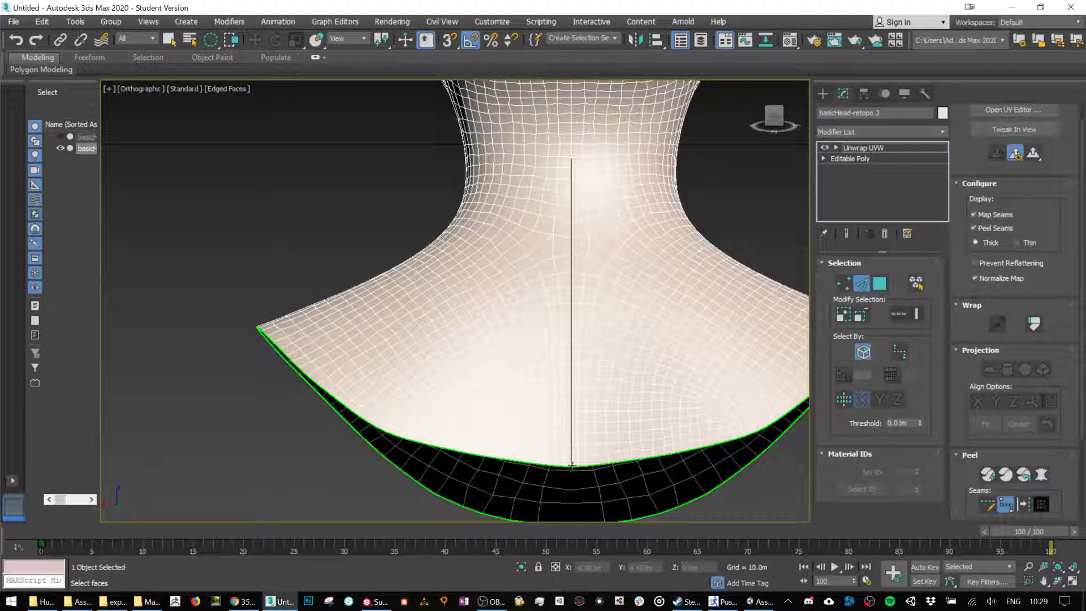
scroll(572, 467, "down", 6)
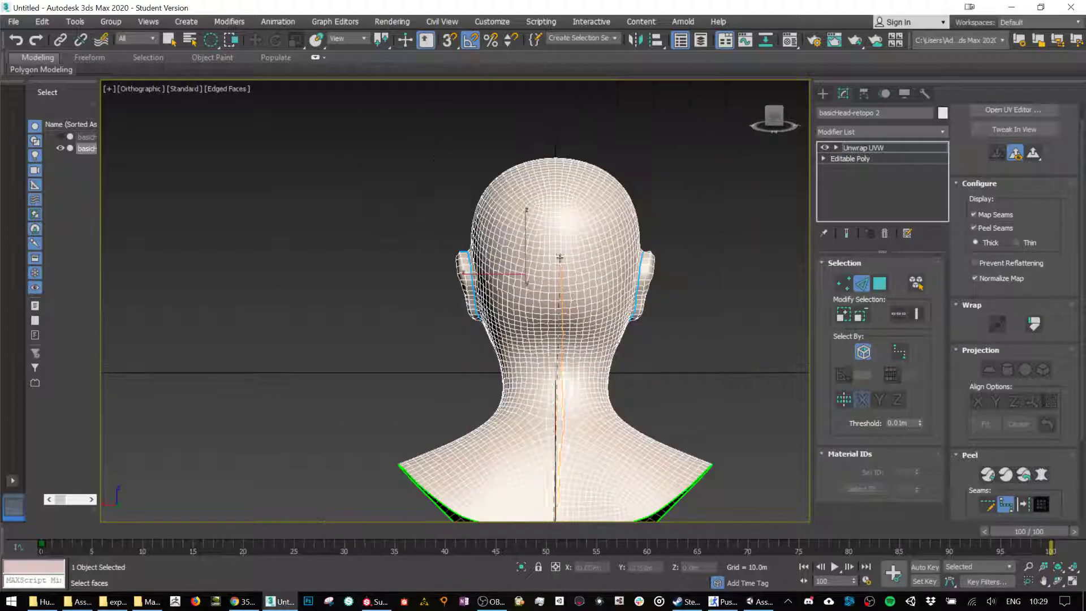
left_click(557, 174)
middle_click_drag(556, 174, 530, 290, "alt")
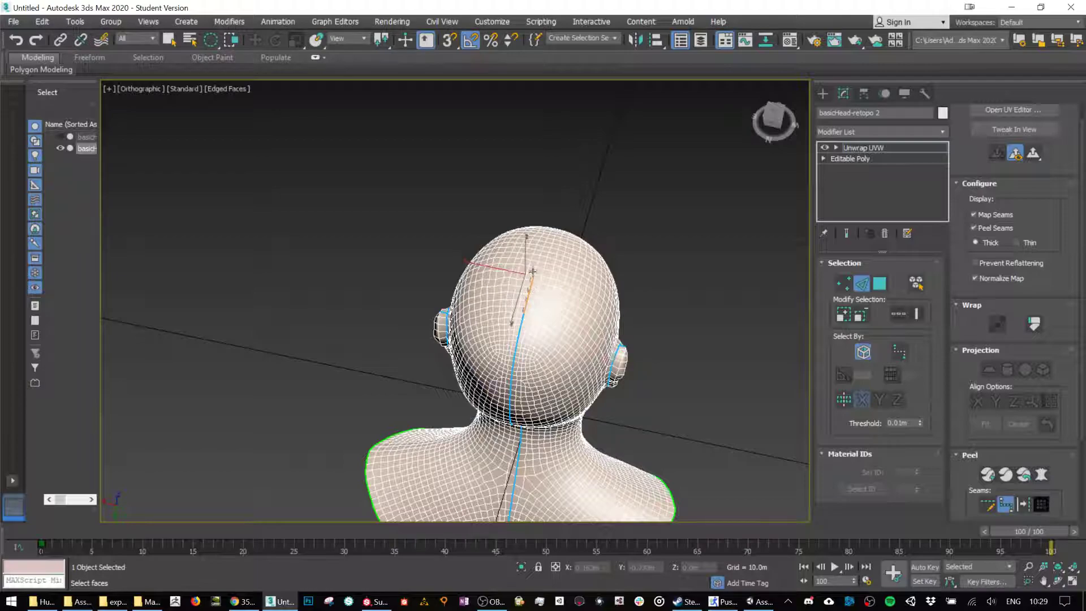
left_click(546, 234)
middle_click_drag(546, 234, 503, 170, "alt")
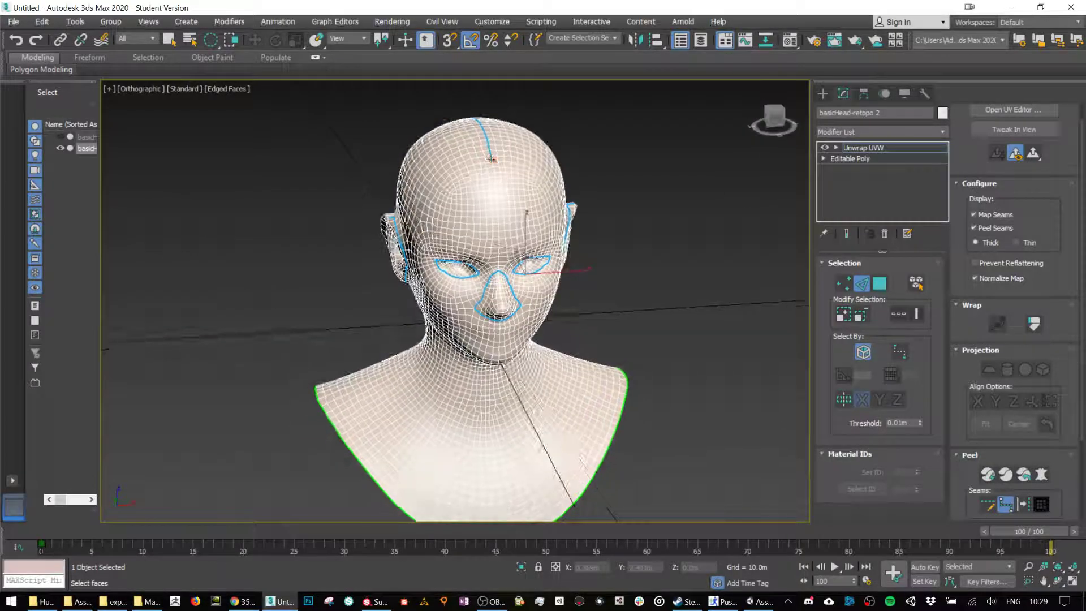
Remove the stray sideways seam edge at the forehead end of the centre seam using Edit Seams, and reactivate Point-to-Point Seams.
scroll(502, 158, "up", 5)
left_click(1007, 504)
left_click(480, 171, "alt")
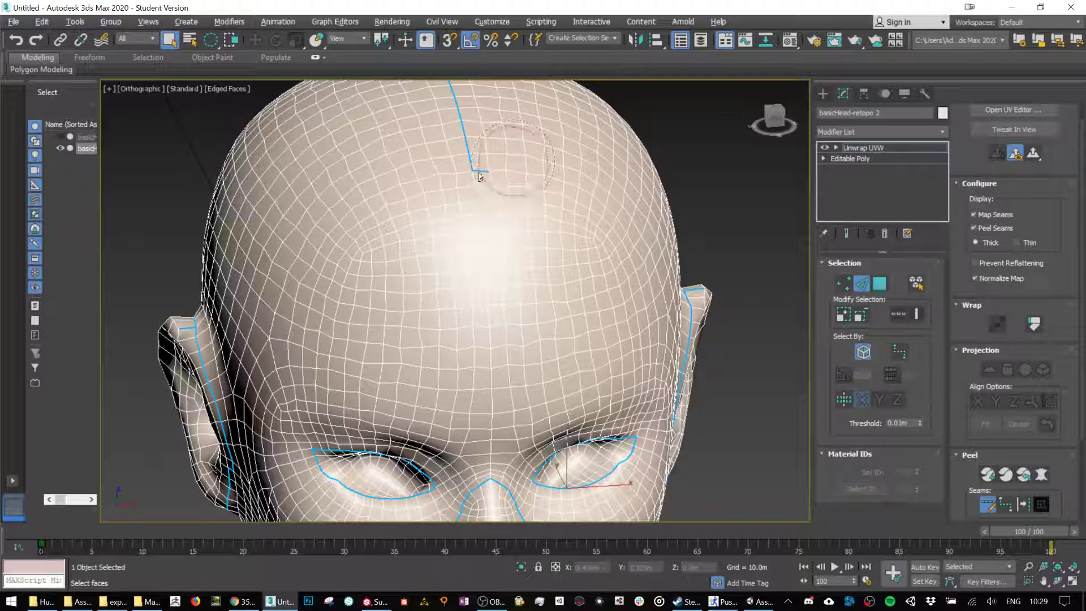
left_click(1008, 507)
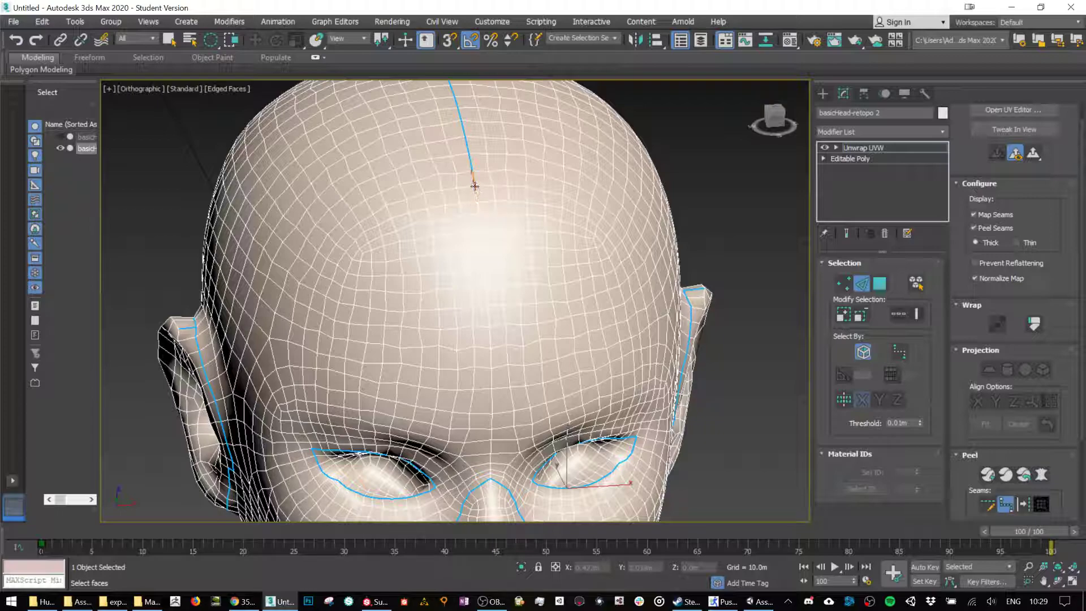
Mark a centre seam on the chest from the base of the neck down to the bust's front border.
scroll(413, 226, "down", 2)
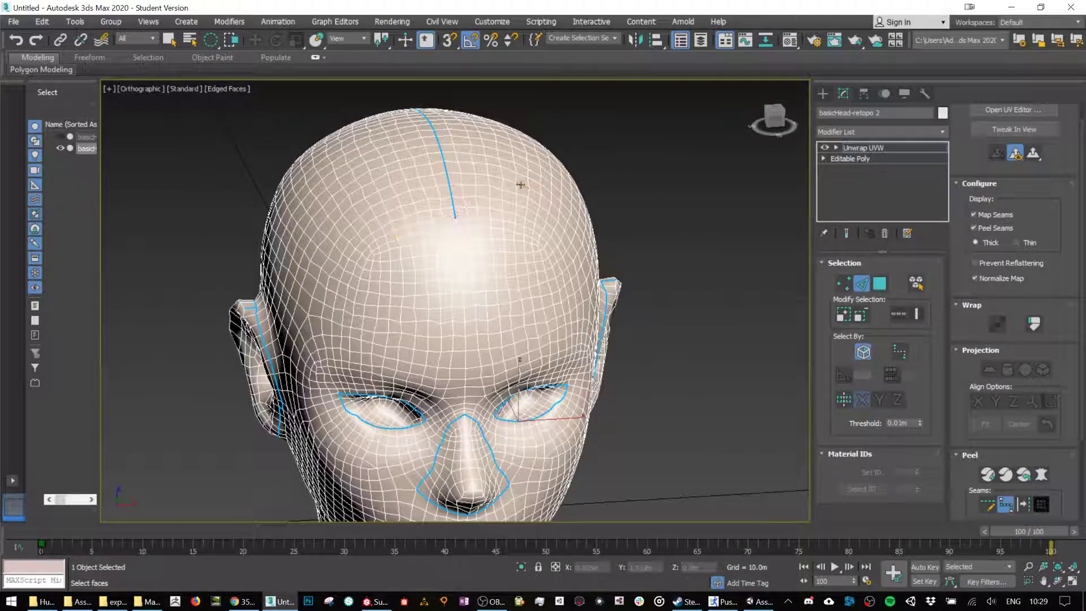
scroll(565, 297, "down", 3)
middle_click_drag(555, 300, 518, 371, "alt")
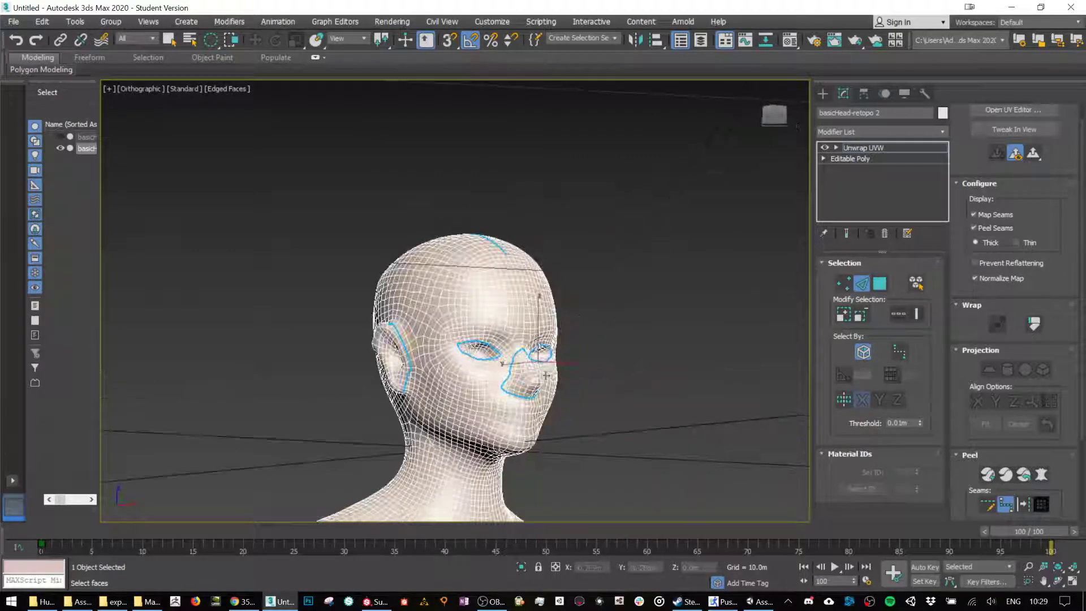
middle_click_drag(467, 342, 645, 370, "alt")
middle_click_drag(486, 402, 492, 315, "alt")
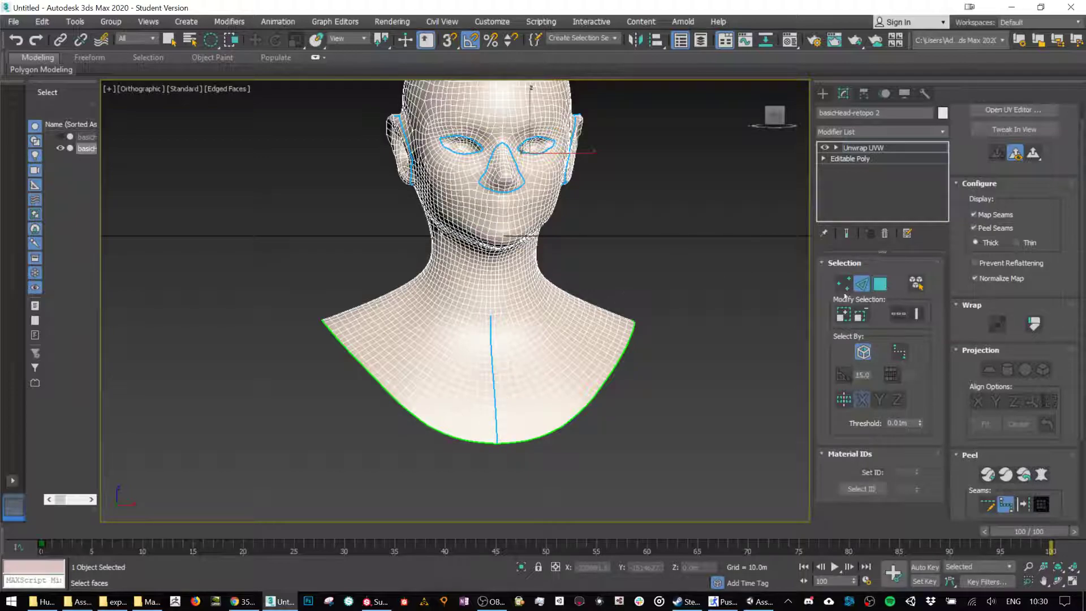
Expand the head's face selection to its seams and try a pelt simulation on it.
left_click(881, 284)
left_click(1042, 504)
left_click(1042, 474)
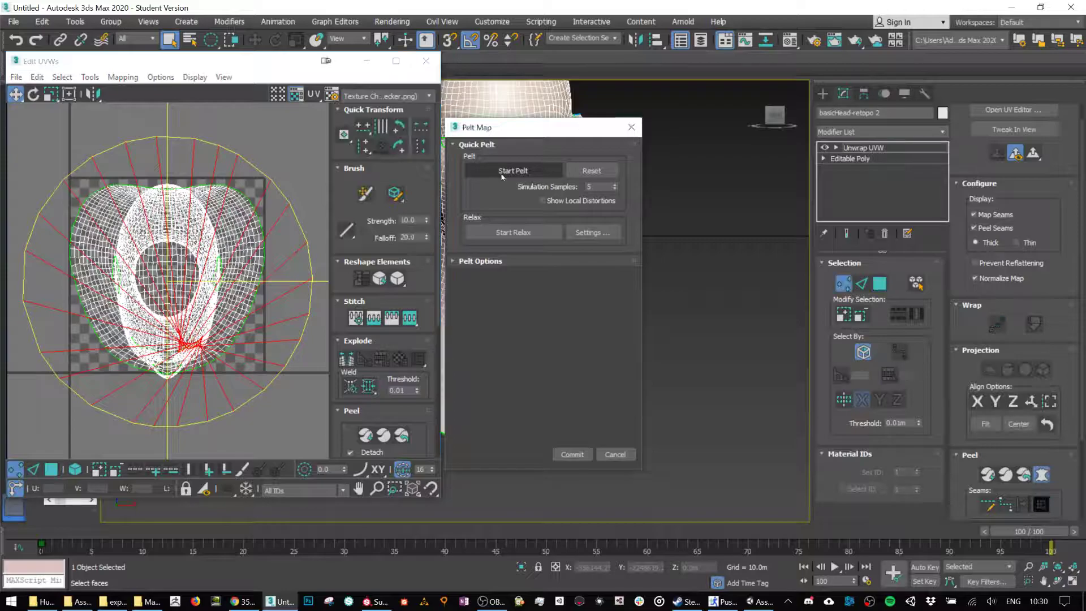
left_click(502, 171)
left_click(502, 172)
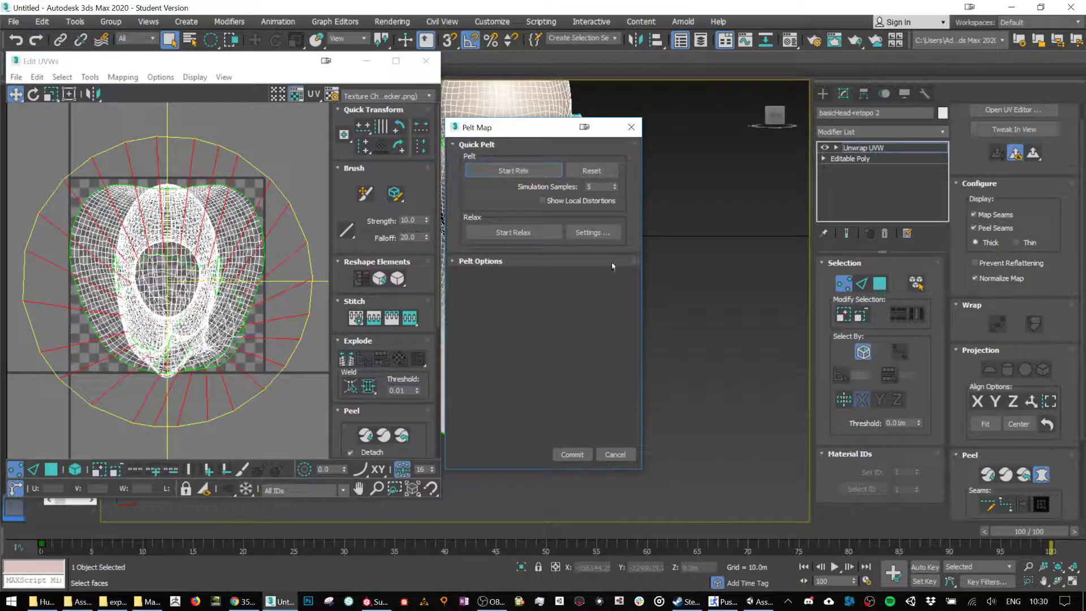
left_click(615, 454)
Mark a seam around the upper neck beneath the jaw and chin, and leave the face selection level.
middle_click_drag(623, 339, 592, 287, "alt")
left_click(1007, 505)
mouse_move(635, 318)
middle_mouse_down("alt")
mouse_move(644, 321)
mouse_move(625, 306)
middle_mouse_up("alt")
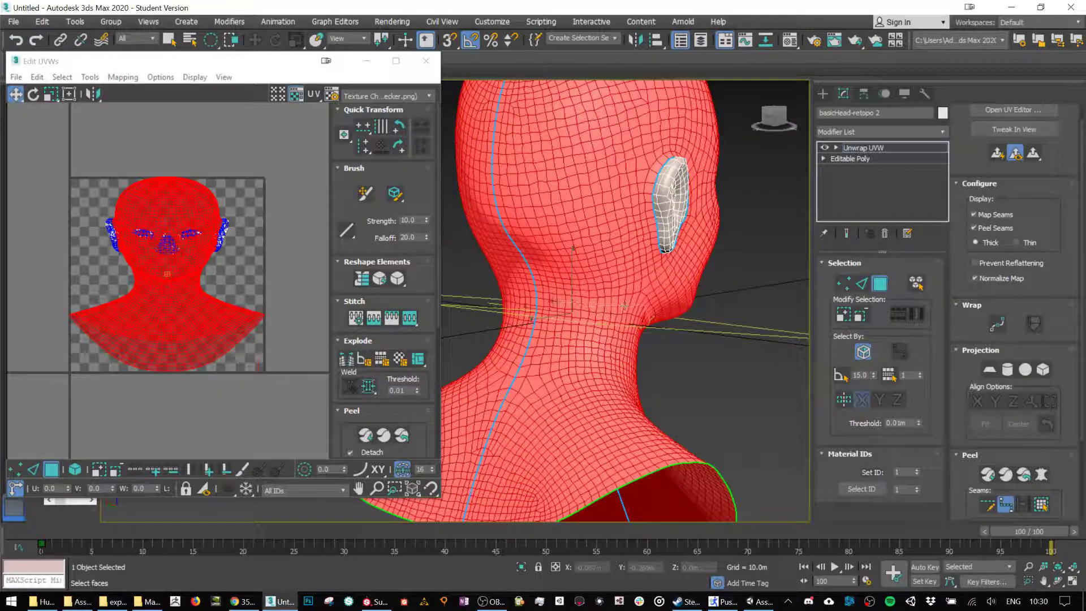
middle_click_drag(537, 298, 562, 314, "alt")
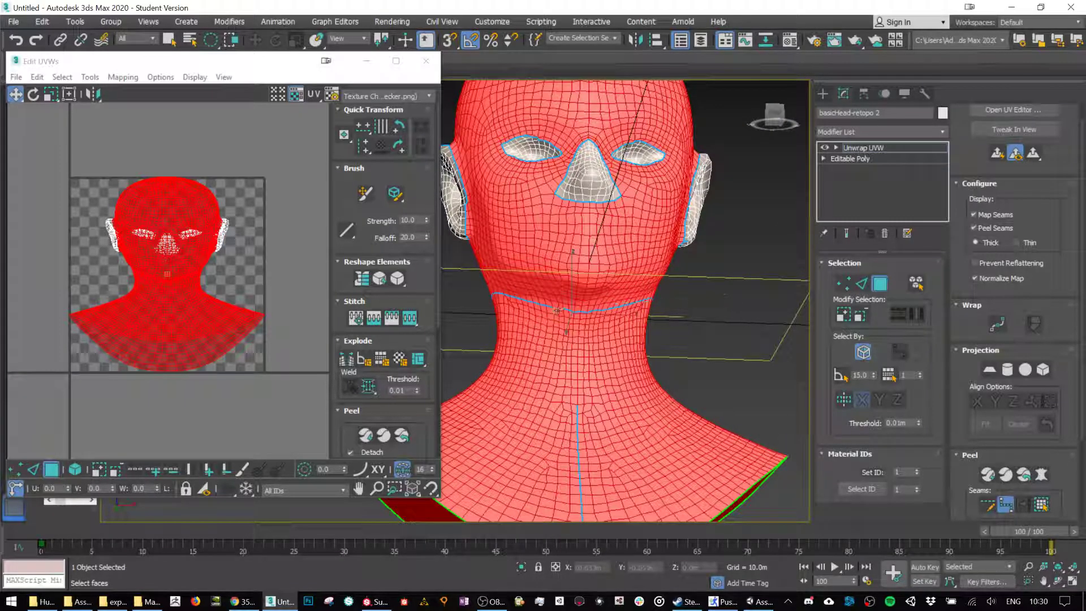
middle_click_drag(715, 329, 686, 341, "alt")
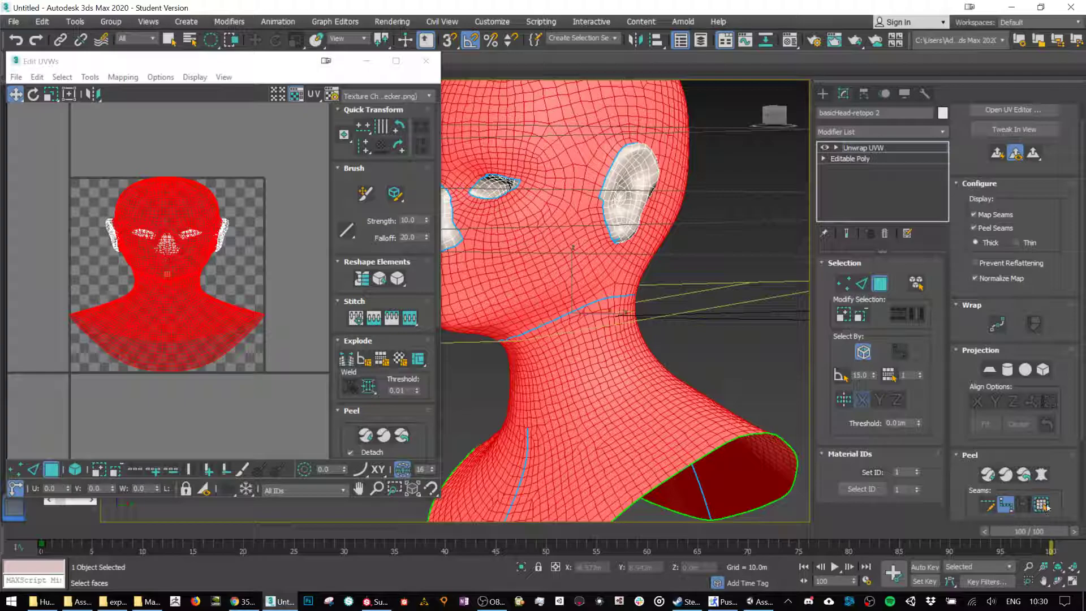
key("3")
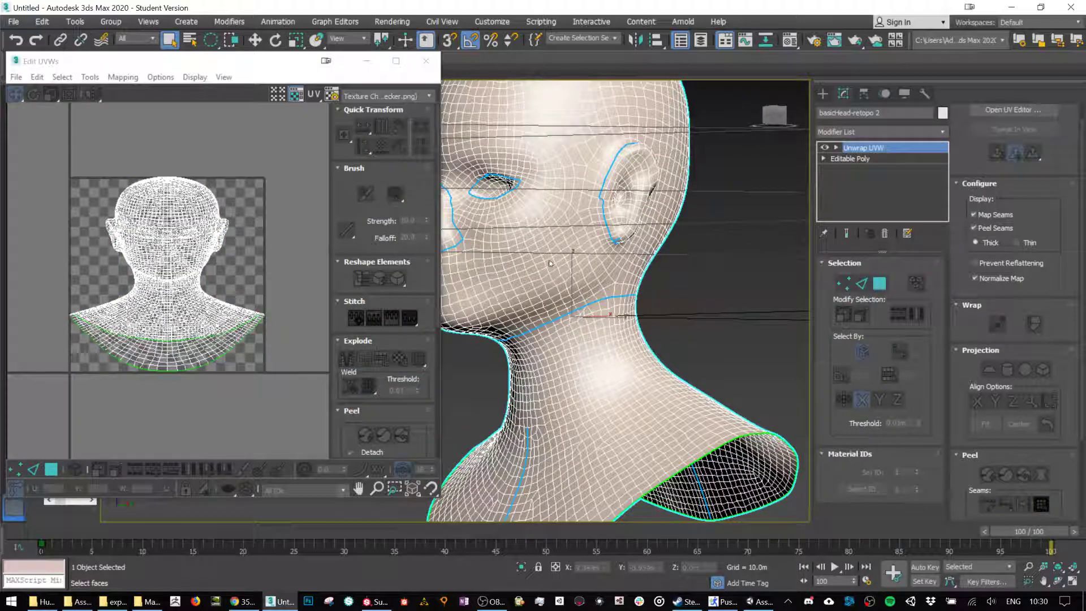
Select the head's faces above the neck seam and try a pelt simulation on them, then cancel it.
left_click(881, 285)
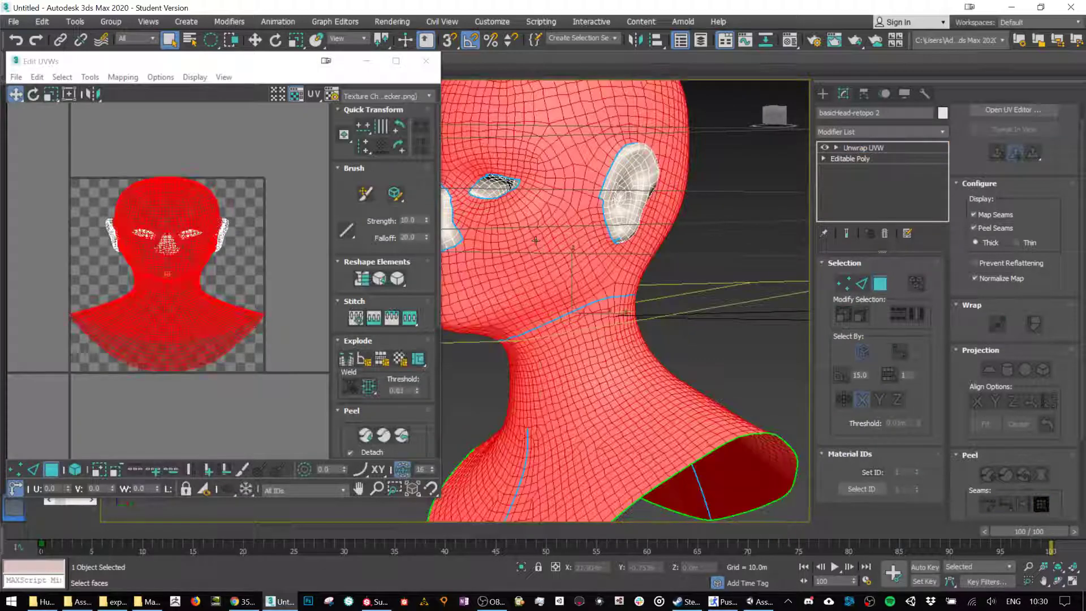
left_click(1041, 475)
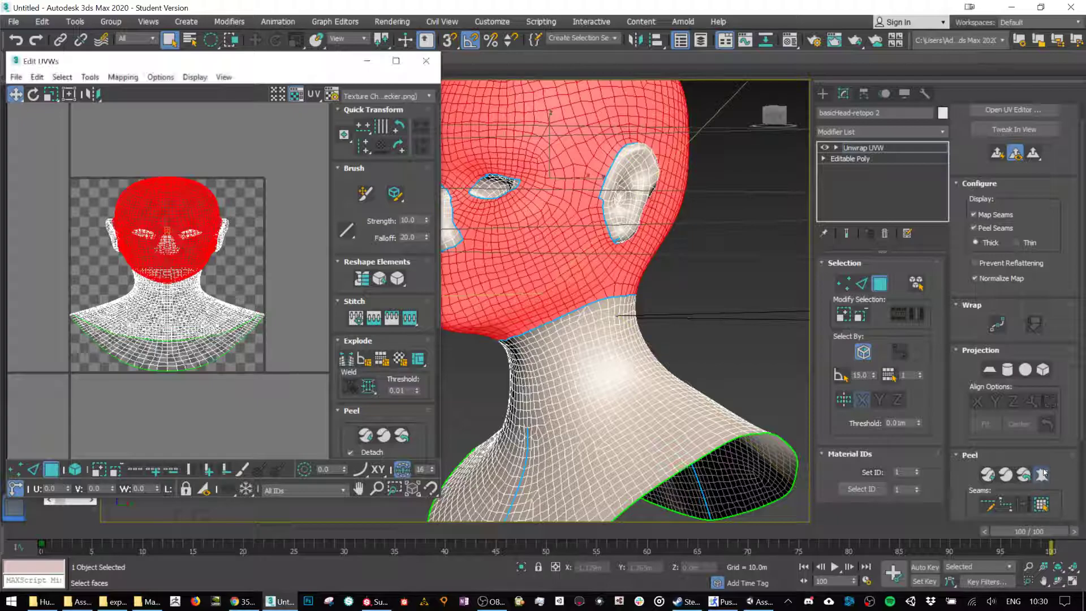
left_click(513, 172)
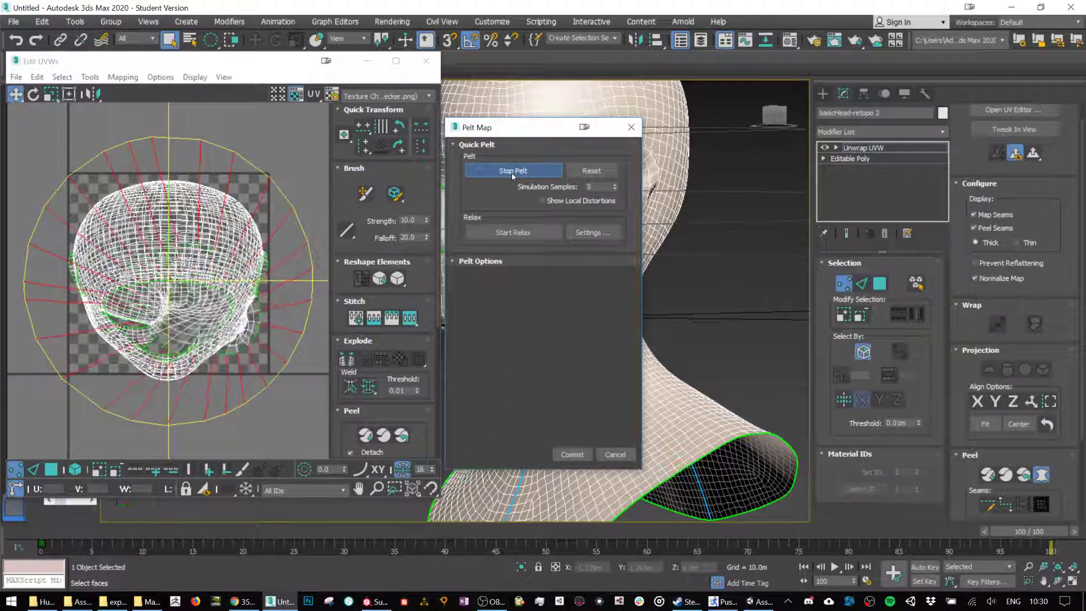
left_click(615, 455)
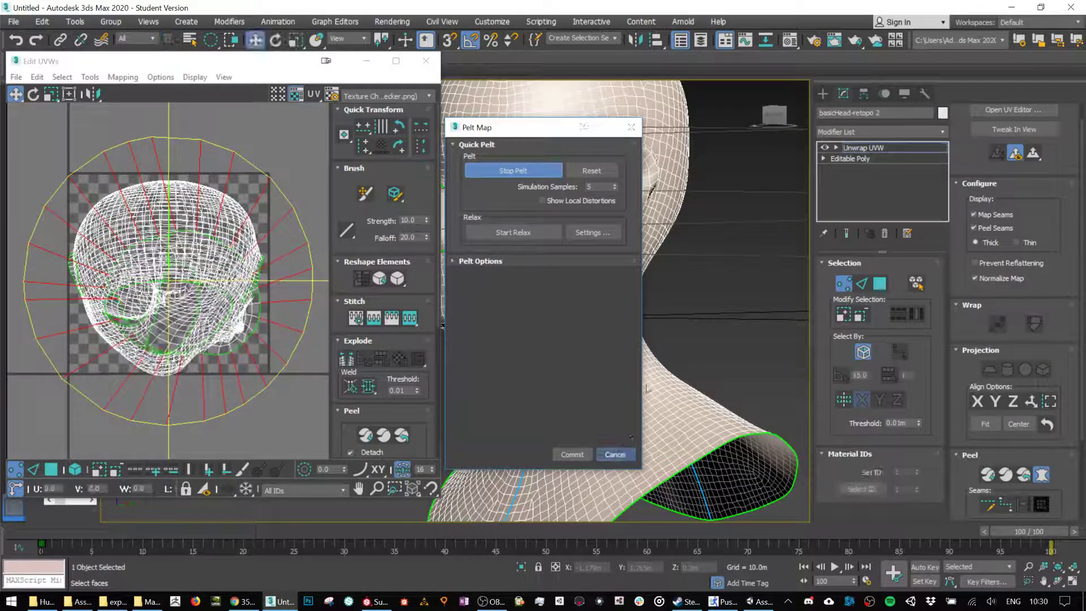
Mark a point-to-point seam from the neck seam under the jaw up the centre of the chin.
middle_click_drag(710, 226, 685, 367, "alt")
scroll(687, 368, "up", 6)
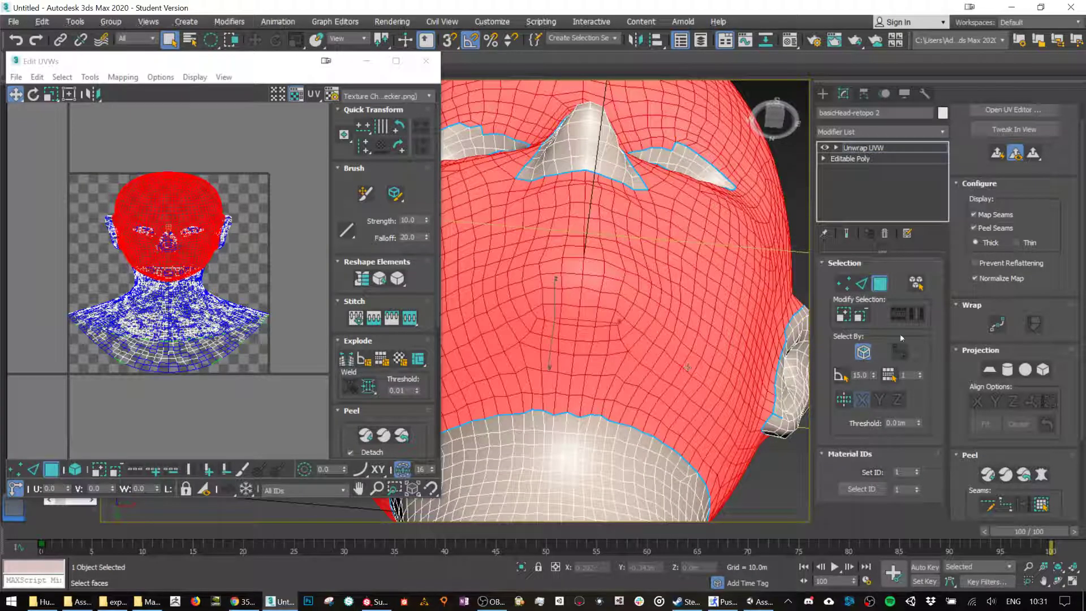
left_click(1005, 505)
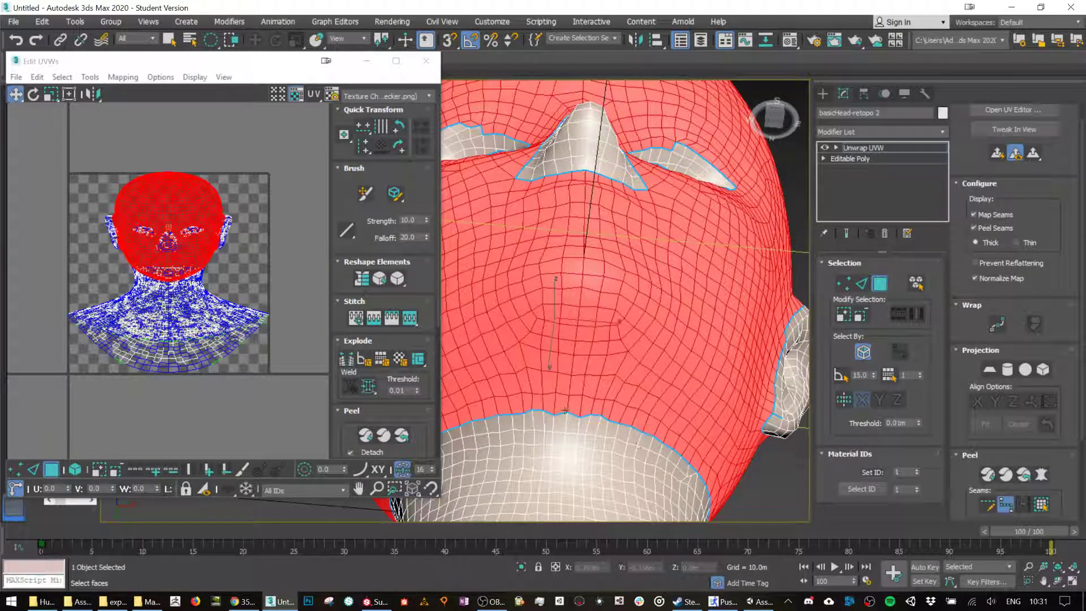
left_click(582, 286)
scroll(671, 378, "down", 5)
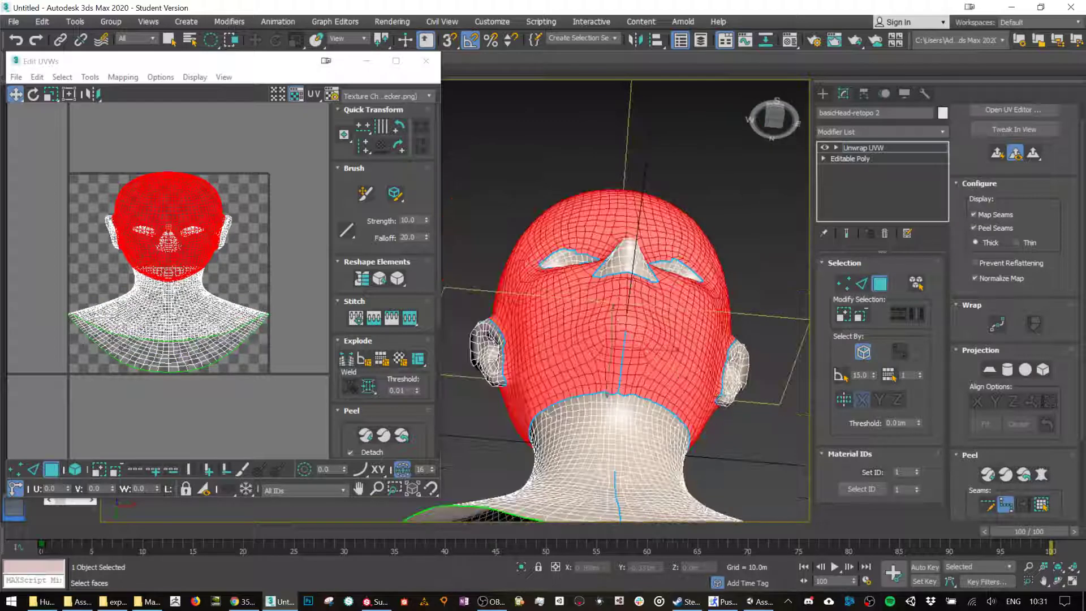
Mark point-to-point seams from the neck seam up to the lower end of each ear's seam.
middle_click_drag(716, 399, 636, 393, "alt")
scroll(671, 374, "up", 5)
left_click(676, 367)
left_click(681, 262)
middle_click_drag(588, 348, 783, 367, "alt")
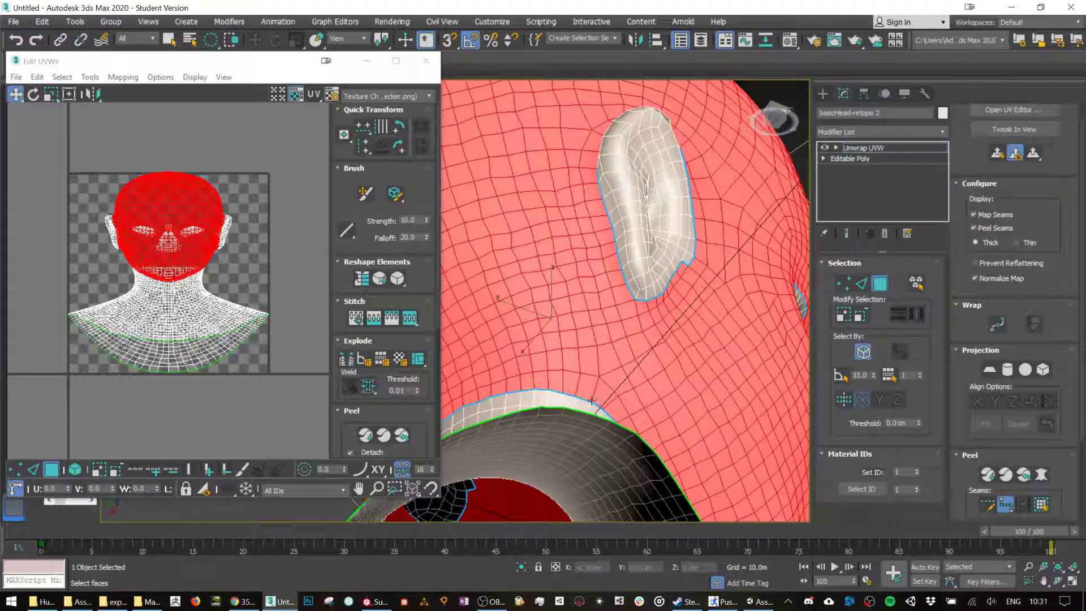
left_click(645, 301)
scroll(687, 311, "down", 5)
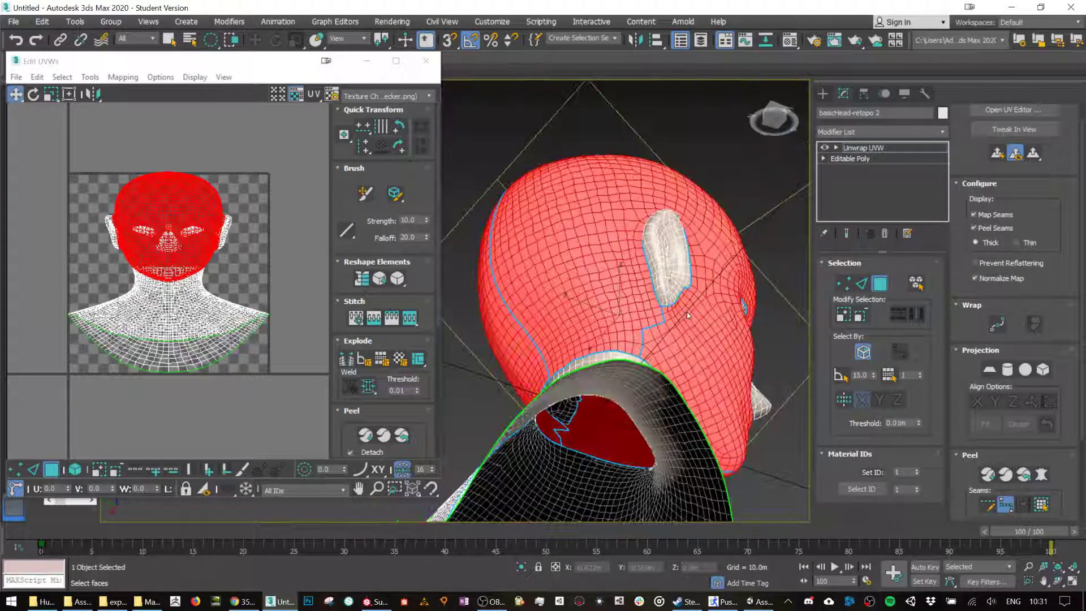
Try a pelt simulation on the head's faces and relax it by polygon angles, then cancel the pelt map.
middle_click_drag(673, 322, 571, 348, "alt")
middle_click_drag(628, 317, 566, 328, "alt")
left_click(1041, 475)
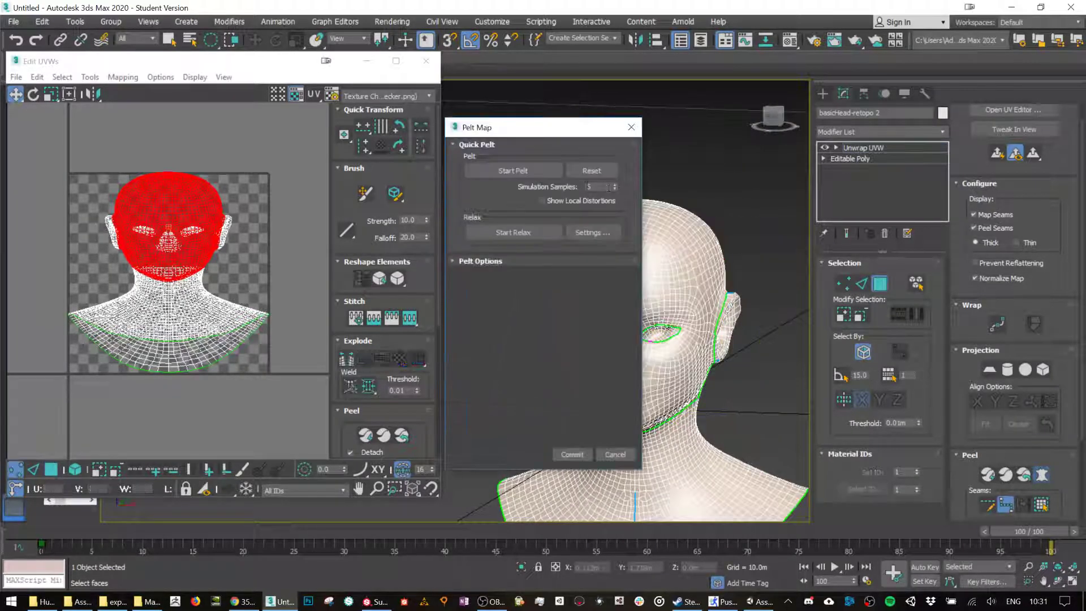
left_click(516, 171)
left_click(516, 171)
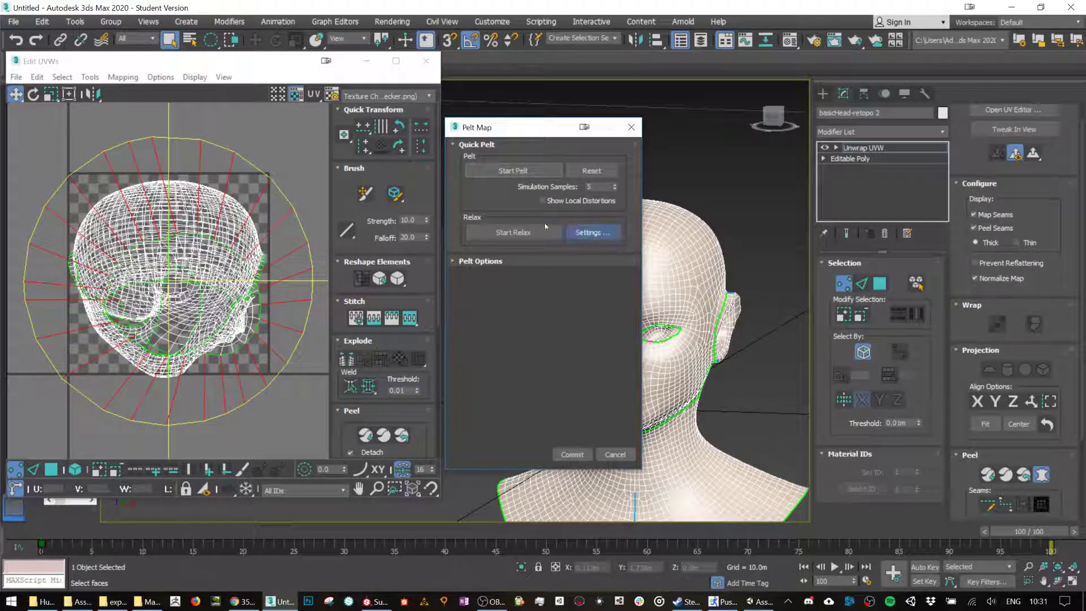
left_click(593, 233)
left_click(153, 172)
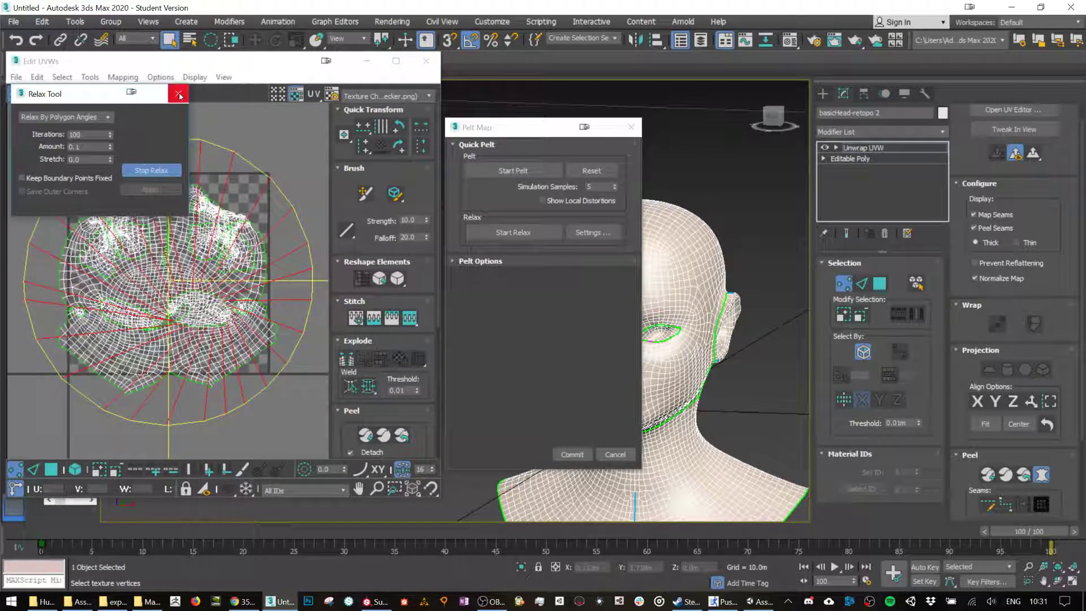
left_click(156, 171)
left_click(610, 452)
Close the UV editor and mark a seam from the top of one ear over the crown to the other ear.
middle_click_drag(719, 288, 753, 293, "alt")
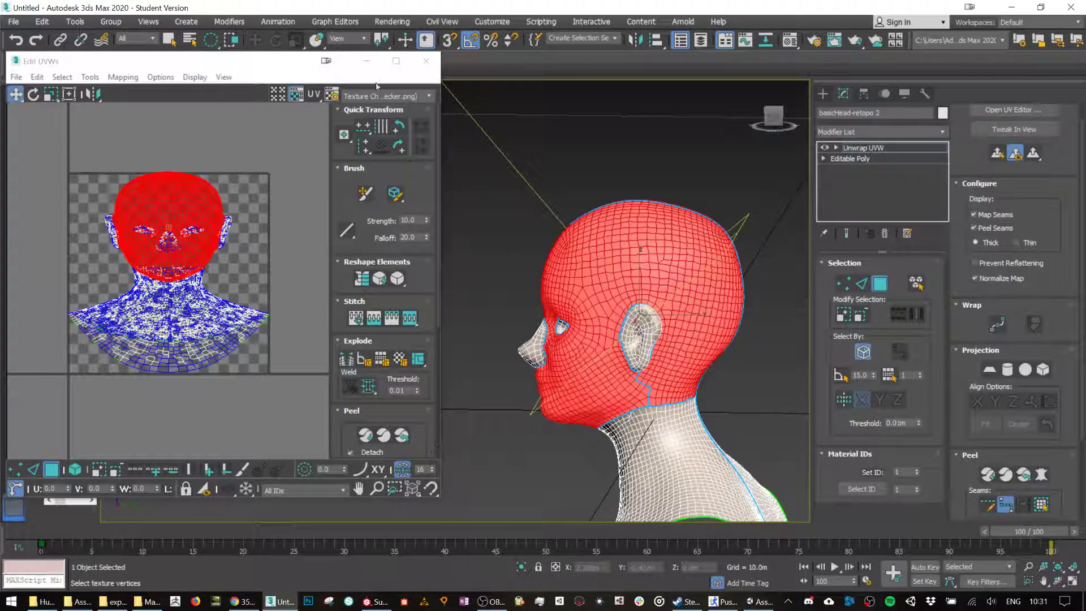
left_click(426, 61)
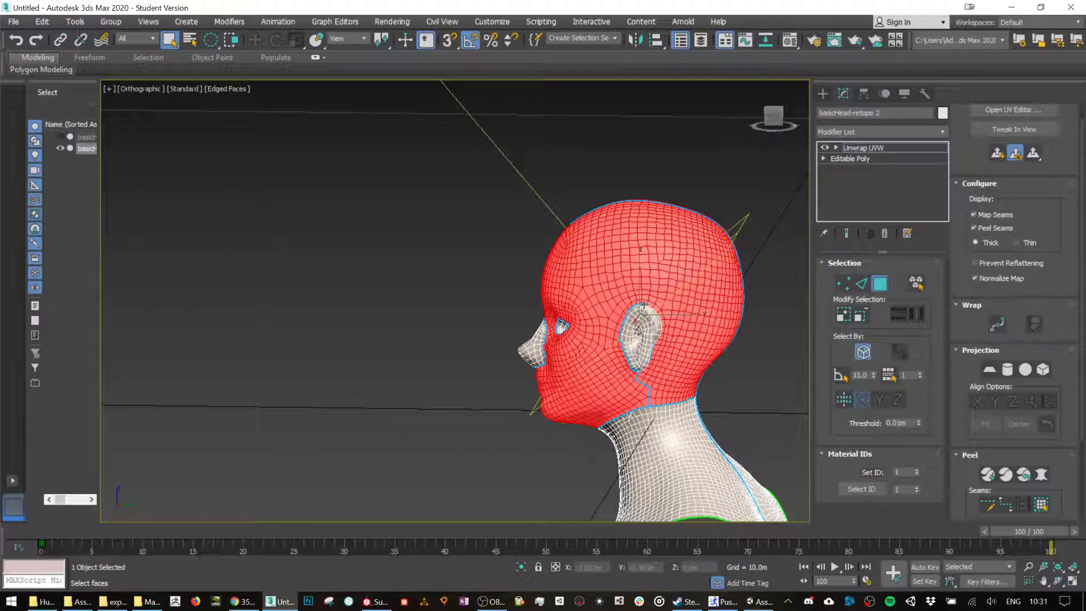
left_click(644, 305)
middle_click_drag(685, 229, 679, 261, "alt")
scroll(675, 270, "up", 4)
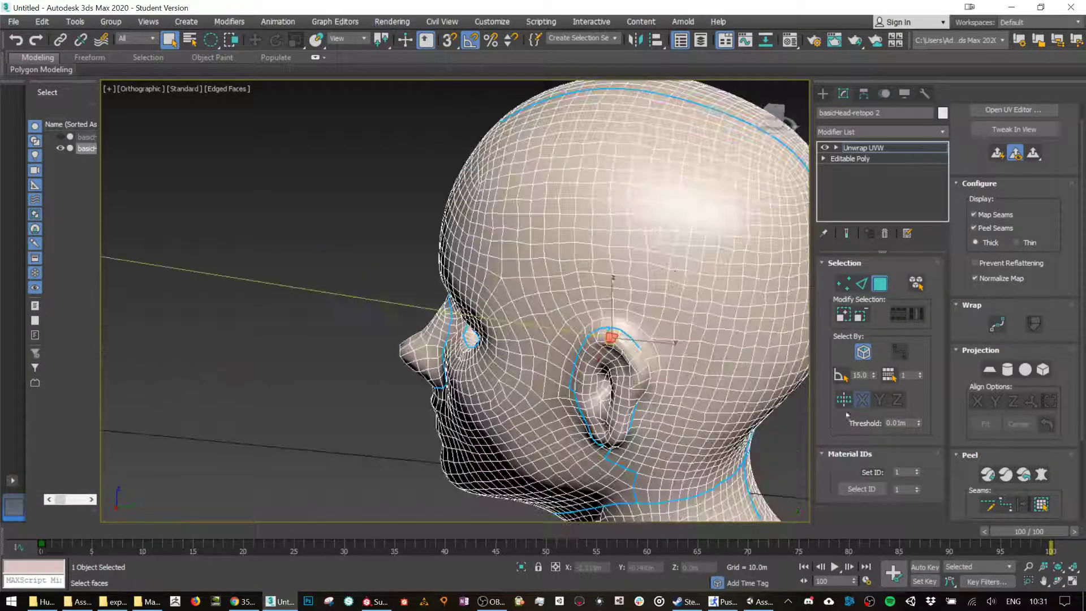
left_click(1006, 503)
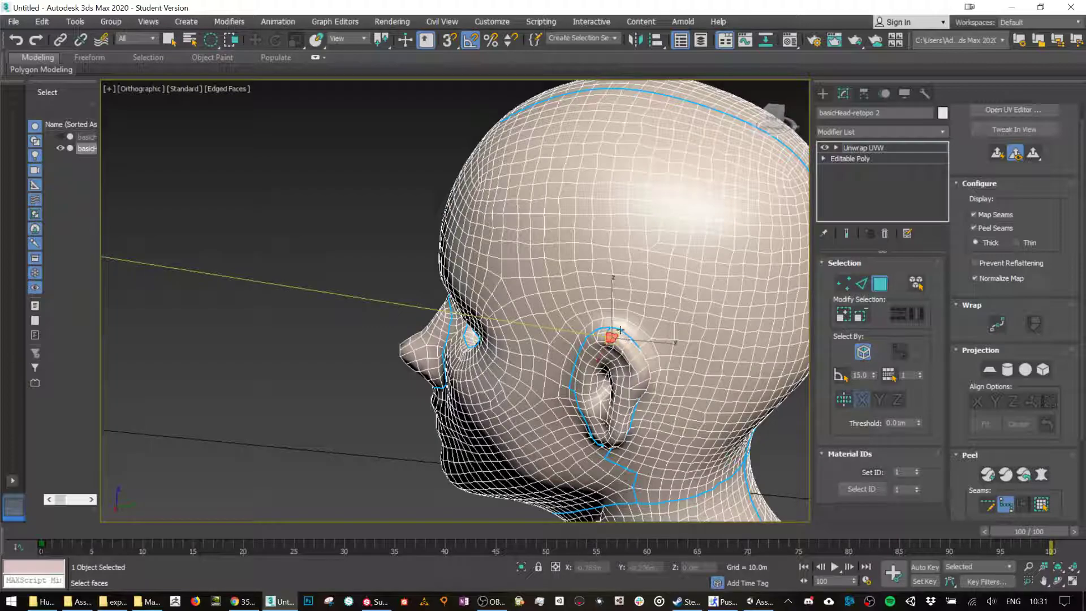
left_click(658, 91)
middle_click_drag(774, 219, 379, 153, "alt")
middle_click_drag(667, 249, 454, 343, "alt")
left_click(405, 375)
scroll(649, 278, "down", 5)
middle_click_drag(565, 329, 950, 478, "alt")
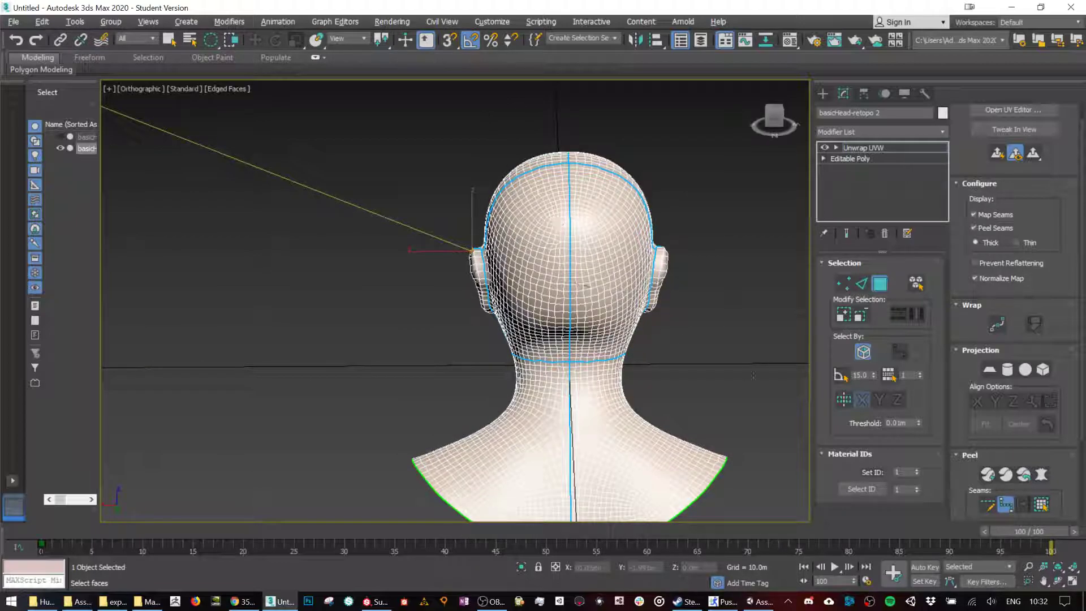
Remove the centre seam edges on the back of the head using Edit Seams with a rectangular selection region.
left_click(990, 506)
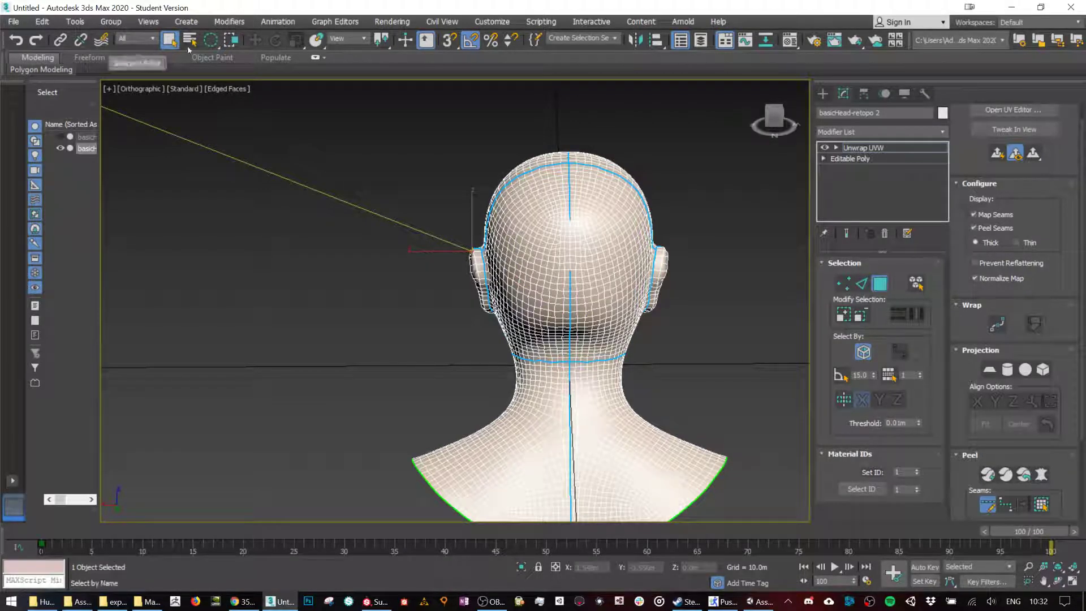
left_click_drag(210, 39, 210, 64)
left_click_drag(549, 197, 599, 341)
middle_click_drag(390, 328, 538, 310, "alt")
left_click(416, 230)
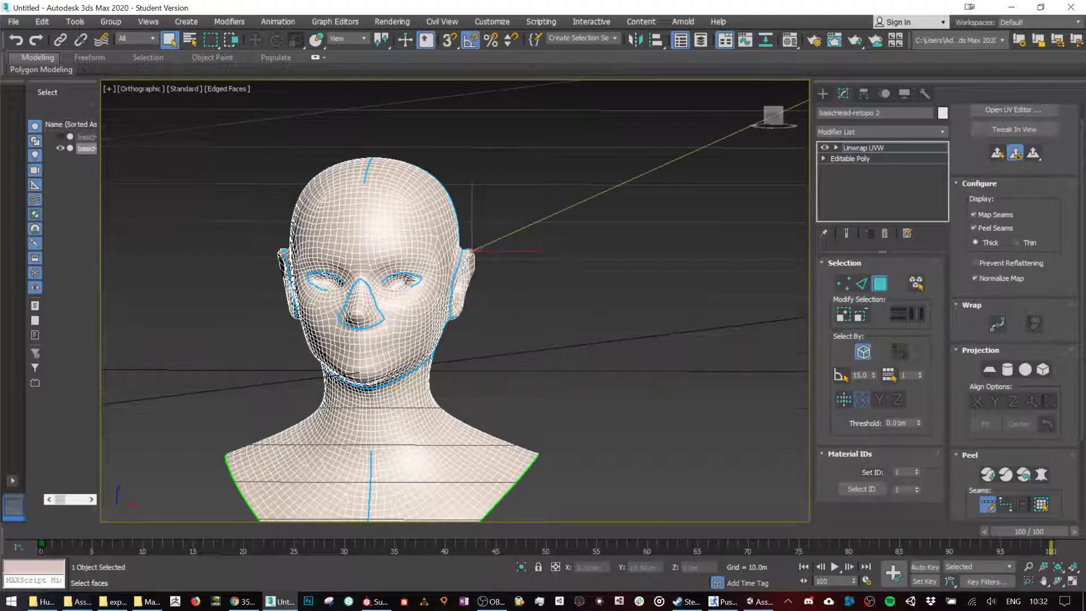
scroll(368, 296, "up", 4)
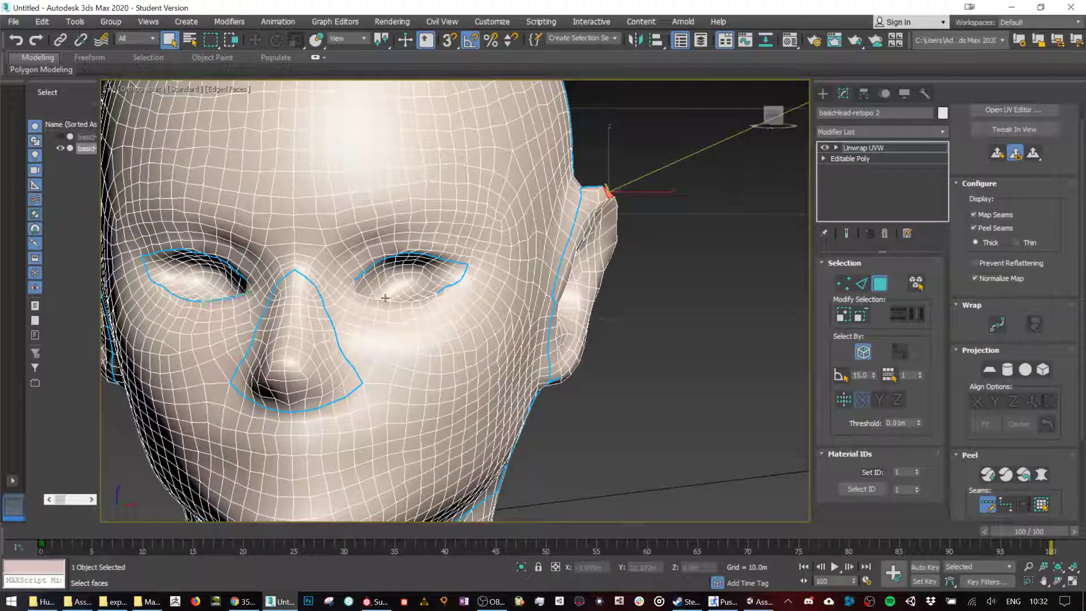
scroll(385, 297, "down", 8)
middle_click_drag(460, 307, 592, 276, "alt")
middle_click_drag(537, 320, 793, 301, "alt")
Expand a face selection on the back of the head to its seams, then pelt, relax and commit its UVs.
left_click(880, 284)
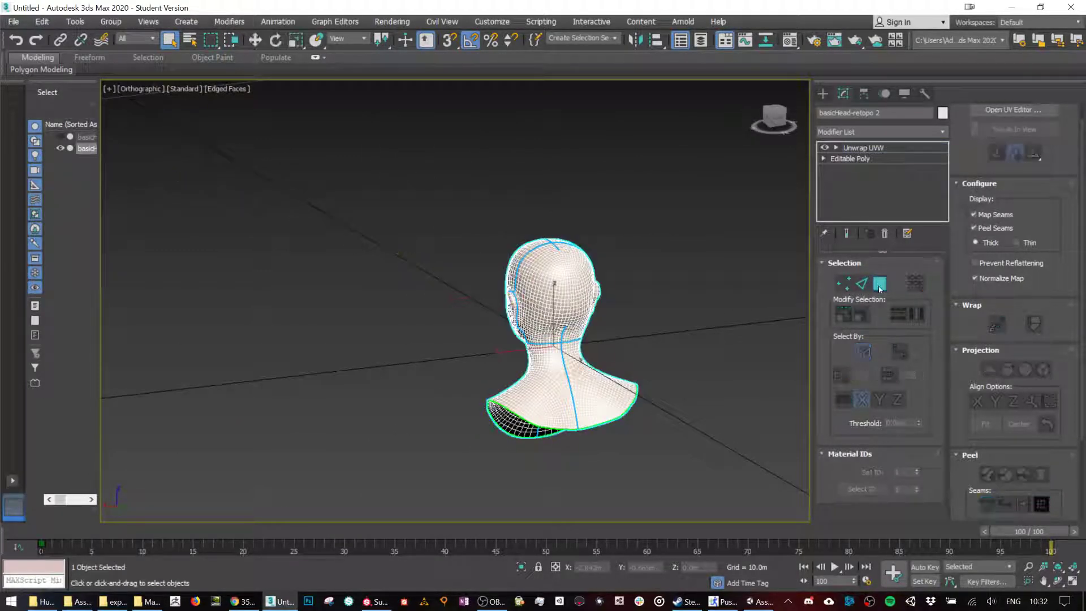
left_click(880, 286)
left_click(567, 286)
left_click(1041, 504)
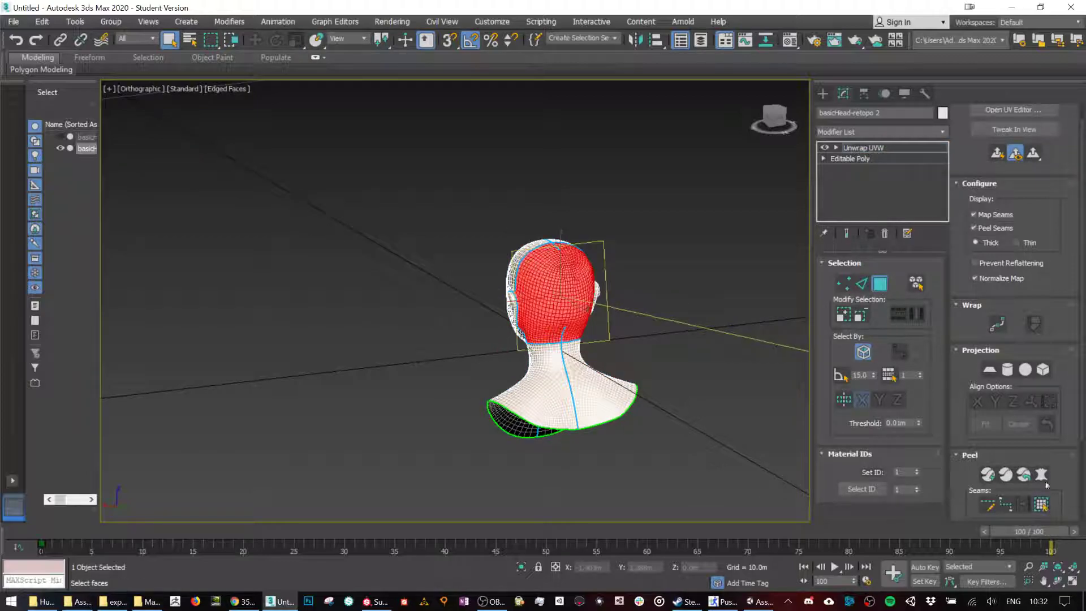
left_click(1041, 474)
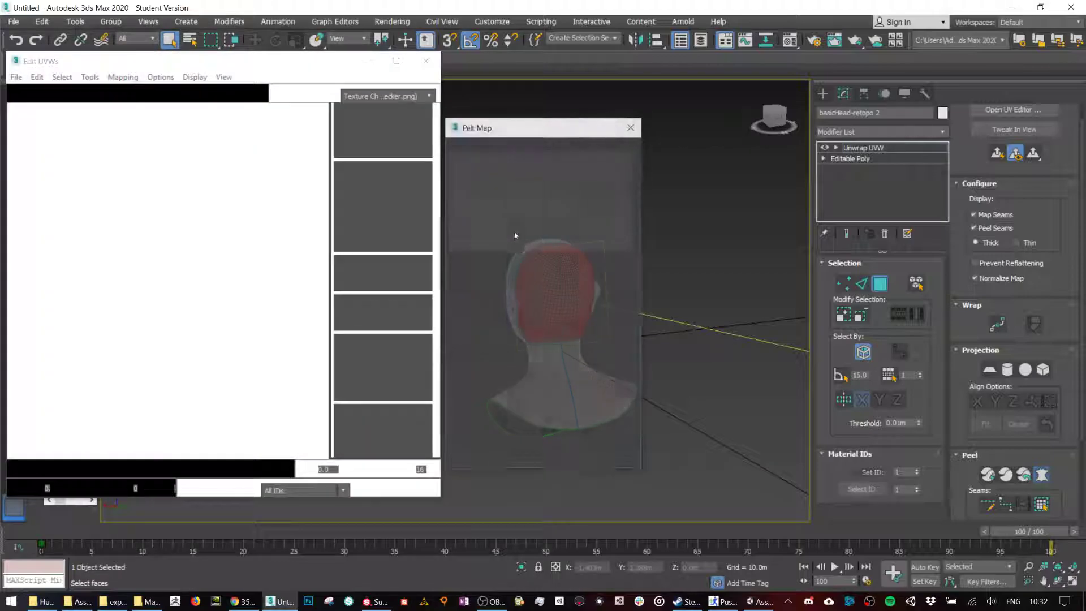
left_click(513, 170)
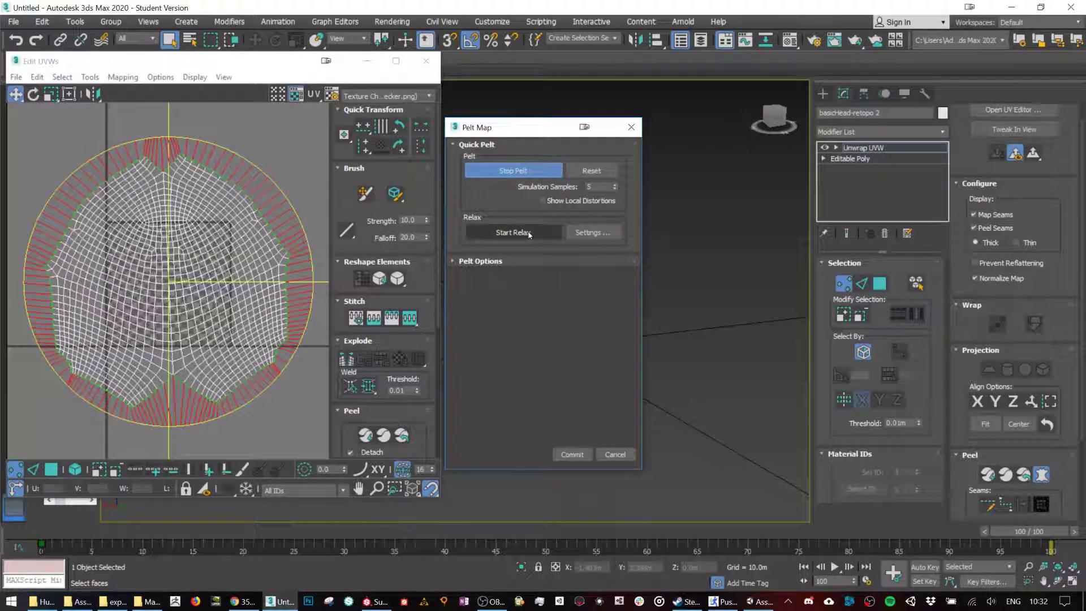
left_click(528, 232)
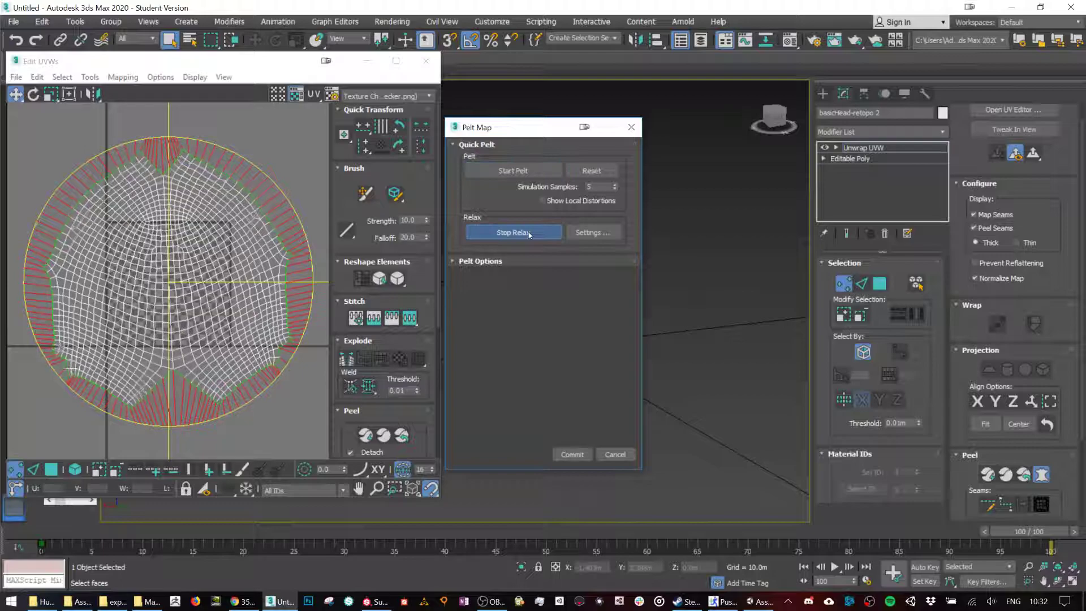
left_click(572, 454)
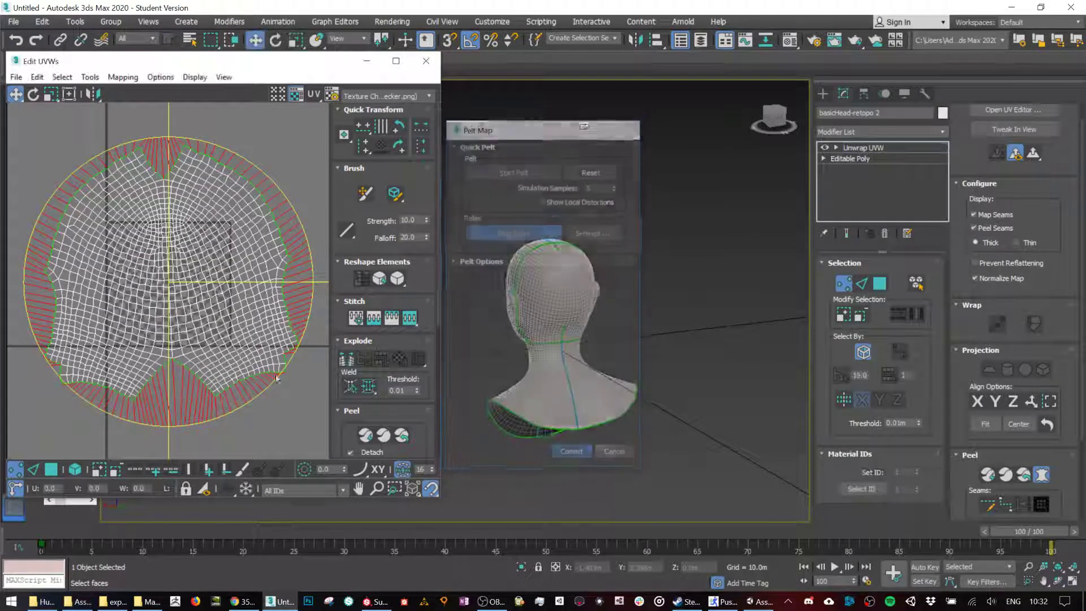
Expand the front face selection to its seams and try pelting and relaxing it, then cancel the pelt map.
middle_click_drag(557, 362, 701, 357, "alt")
left_click(541, 292)
left_click(1040, 505)
left_click(1042, 474)
left_click(521, 172)
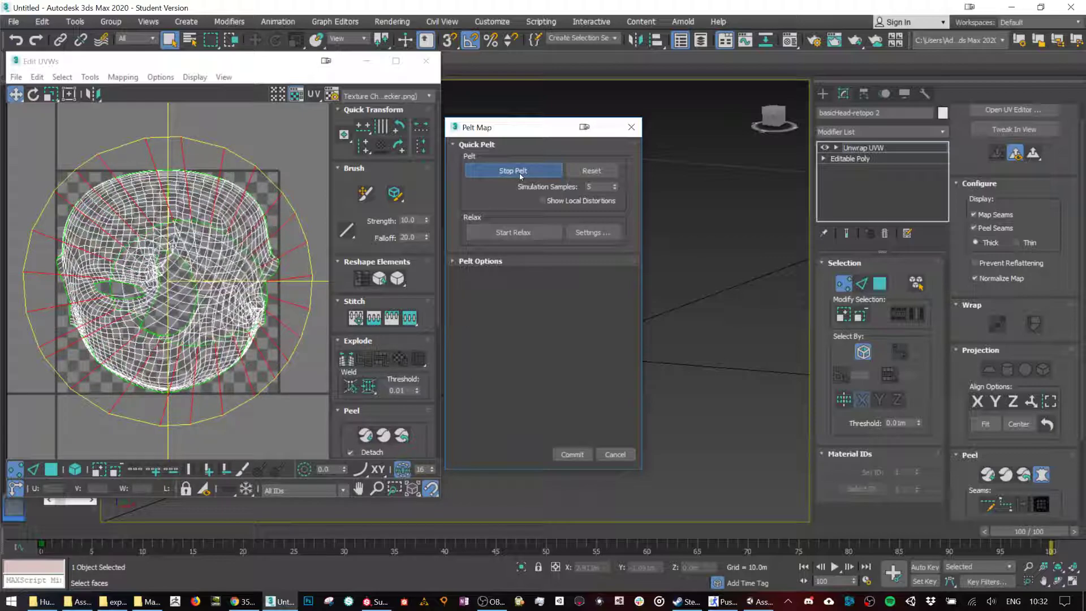
left_click(525, 233)
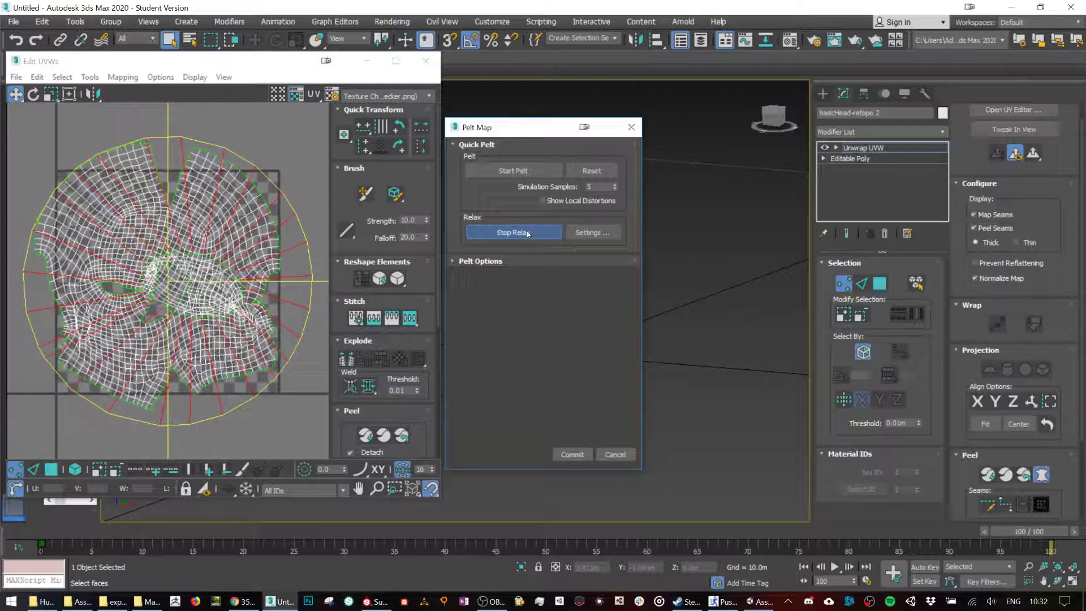
left_click(524, 172)
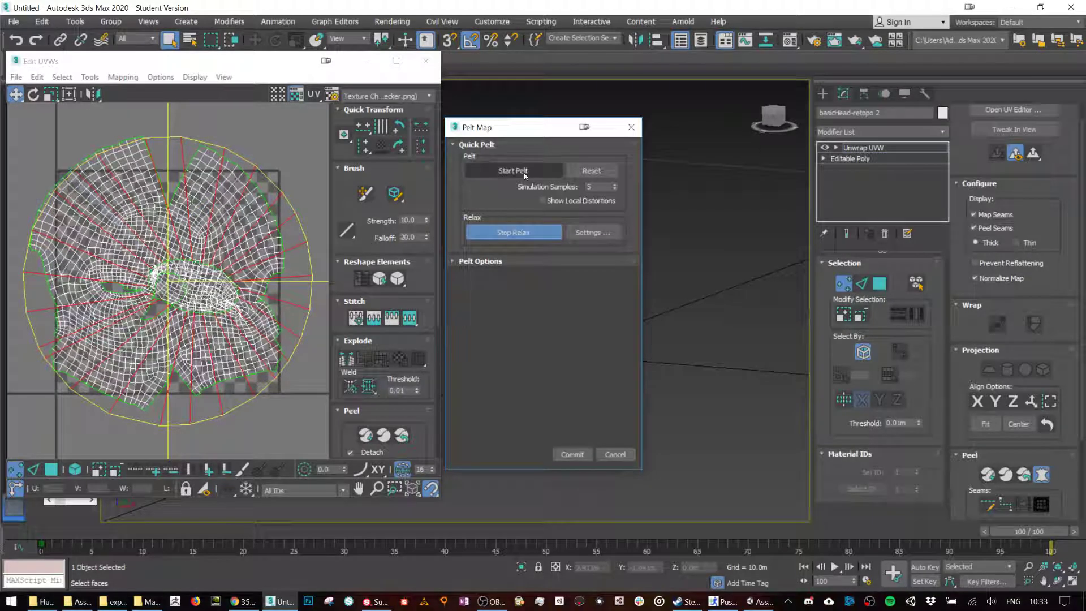
left_click(615, 454)
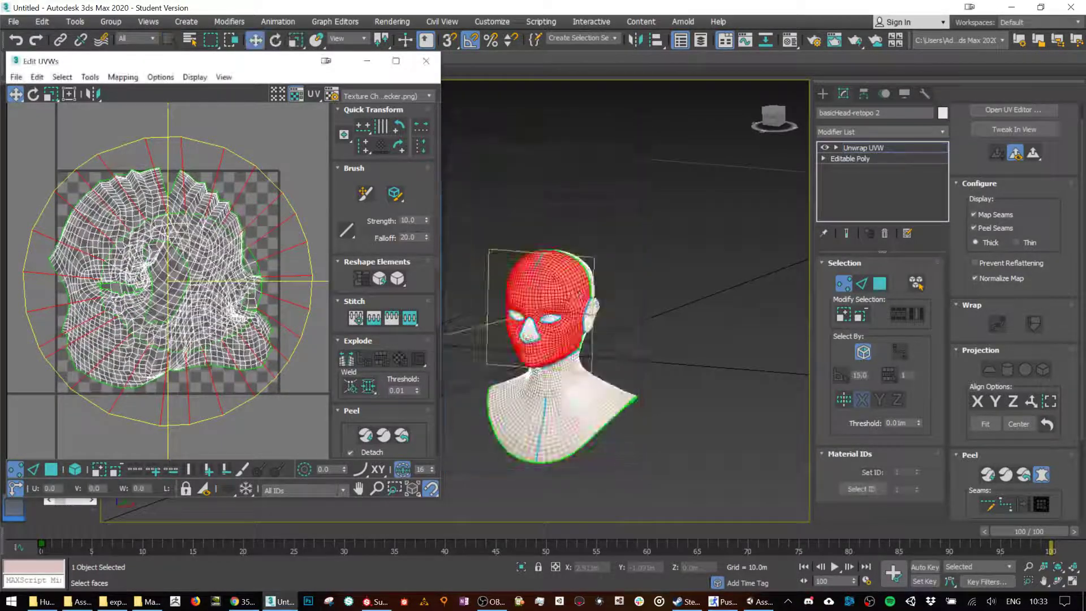
Mark point-to-point seams from the front edge of each ear to the outer corner of the nearest eye.
scroll(563, 302, "up", 5)
middle_click_drag(568, 342, 692, 319)
left_click(1006, 504)
mouse_move(617, 306)
middle_mouse_down("alt")
mouse_move(657, 309)
mouse_move(602, 300)
middle_mouse_up("alt")
left_click(702, 313)
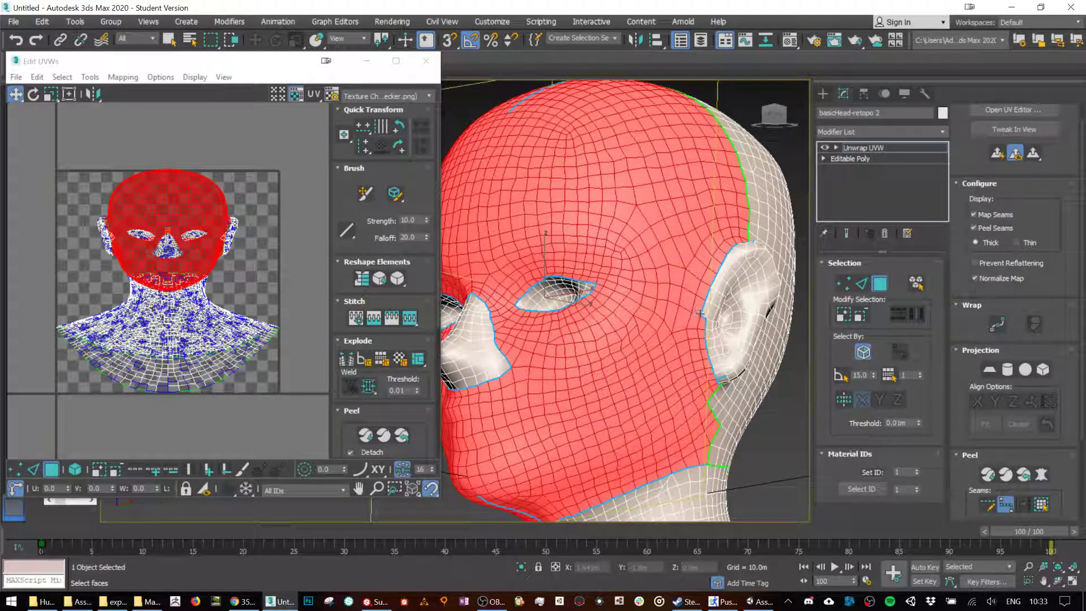
left_click(597, 284)
middle_click_drag(597, 284, 518, 311, "alt")
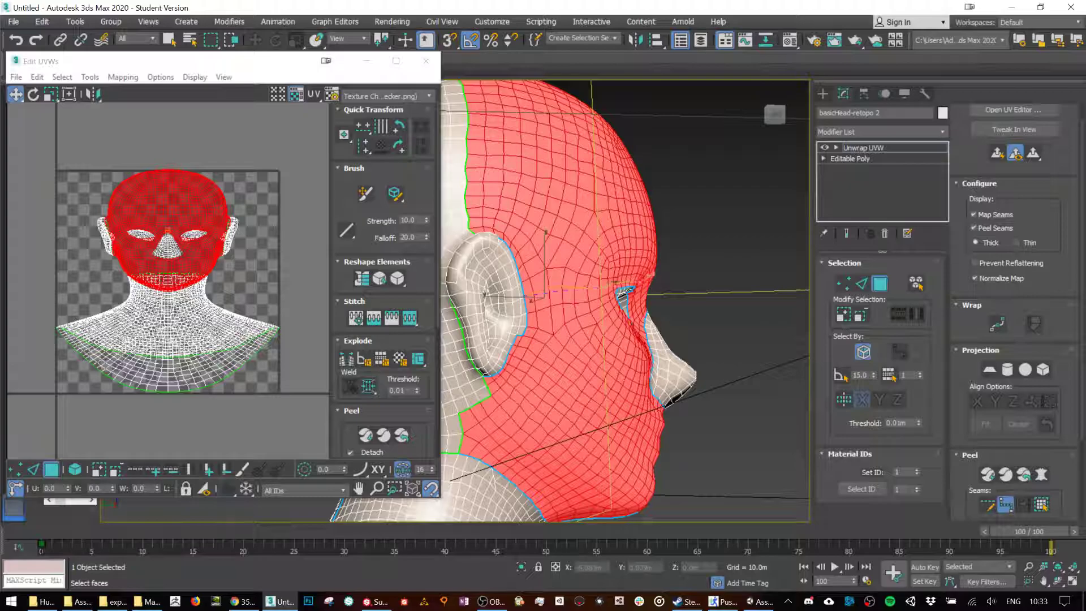
left_click(616, 288)
middle_click_drag(721, 288, 671, 271, "alt")
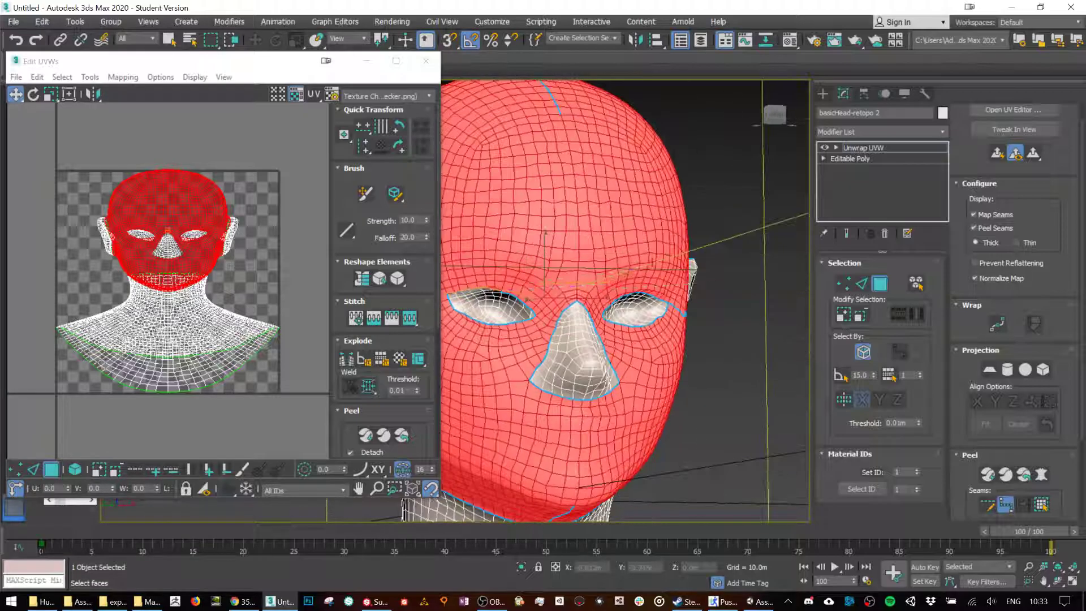
scroll(644, 357, "down", 2)
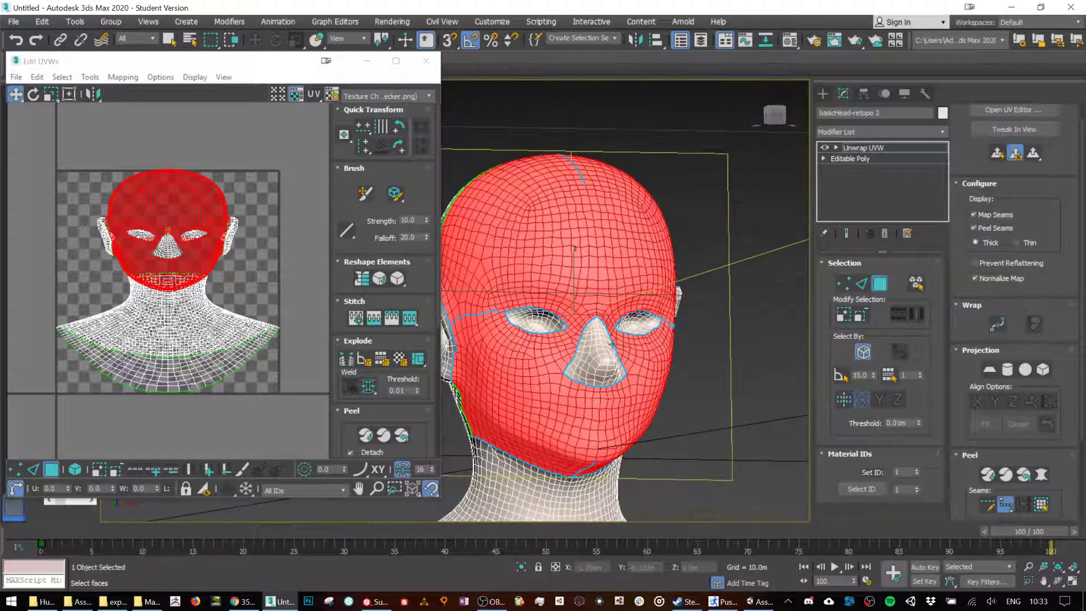
scroll(500, 315, "up", 4)
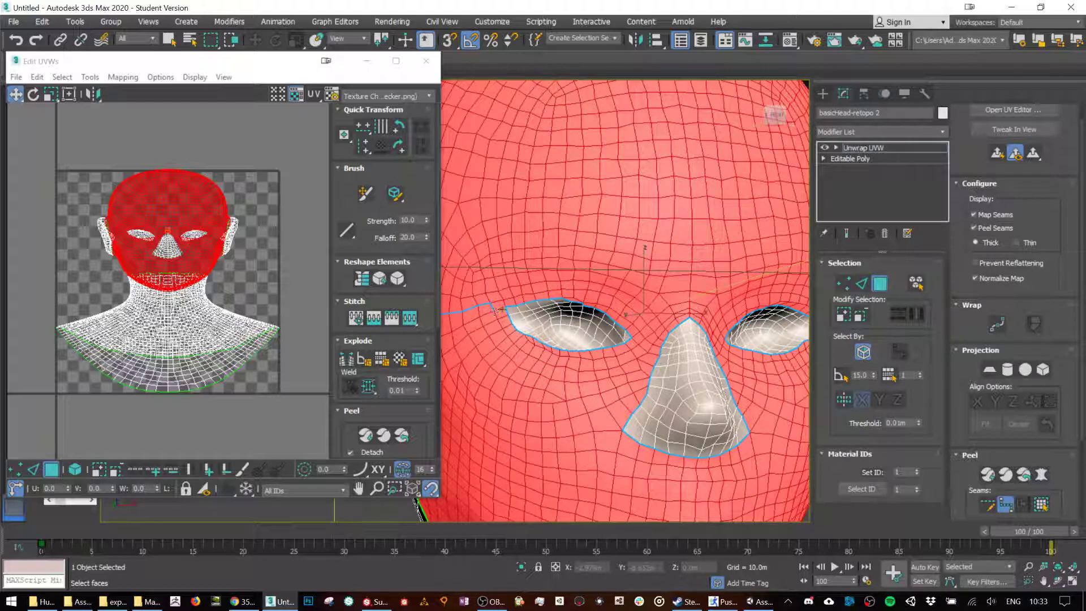
Examine the seams around the ears, eyes, jaw and neck from the front and both sides of the head.
scroll(503, 309, "down", 4)
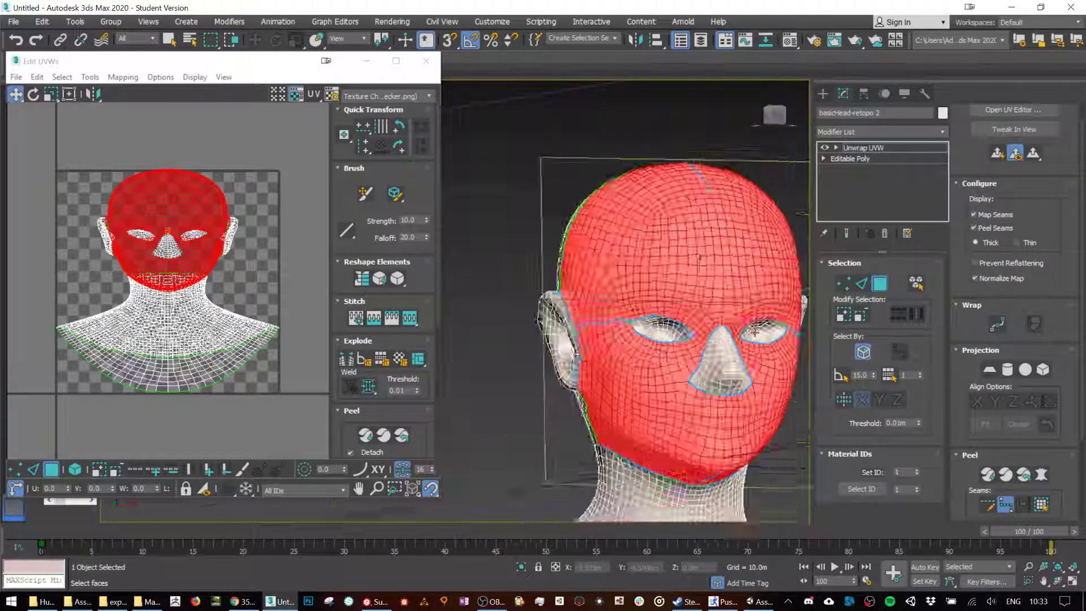
middle_click_drag(691, 326, 651, 331, "alt")
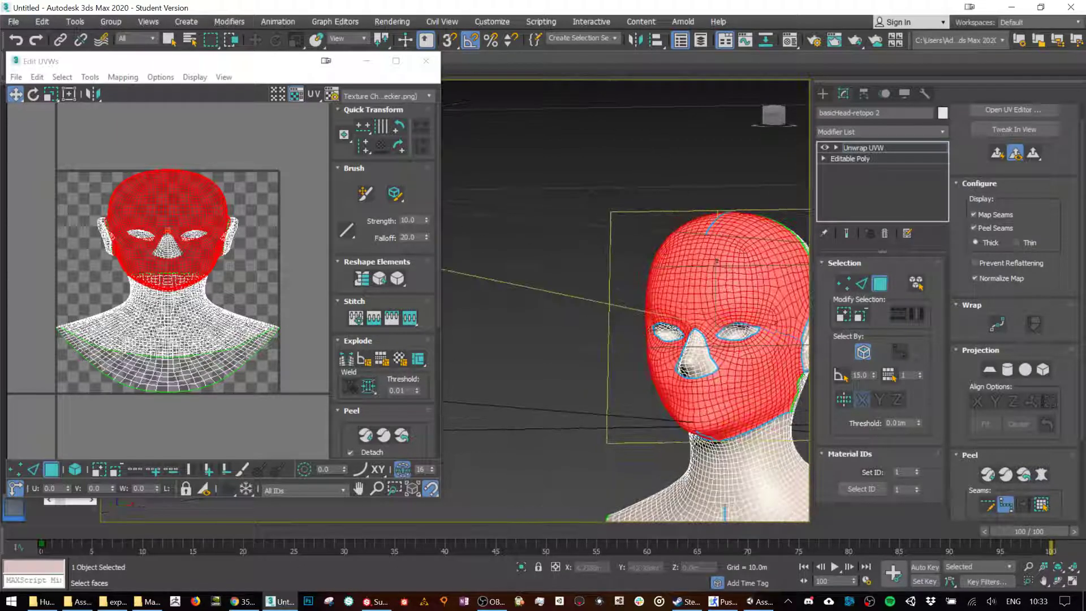
middle_click_drag(754, 342, 704, 343, "alt")
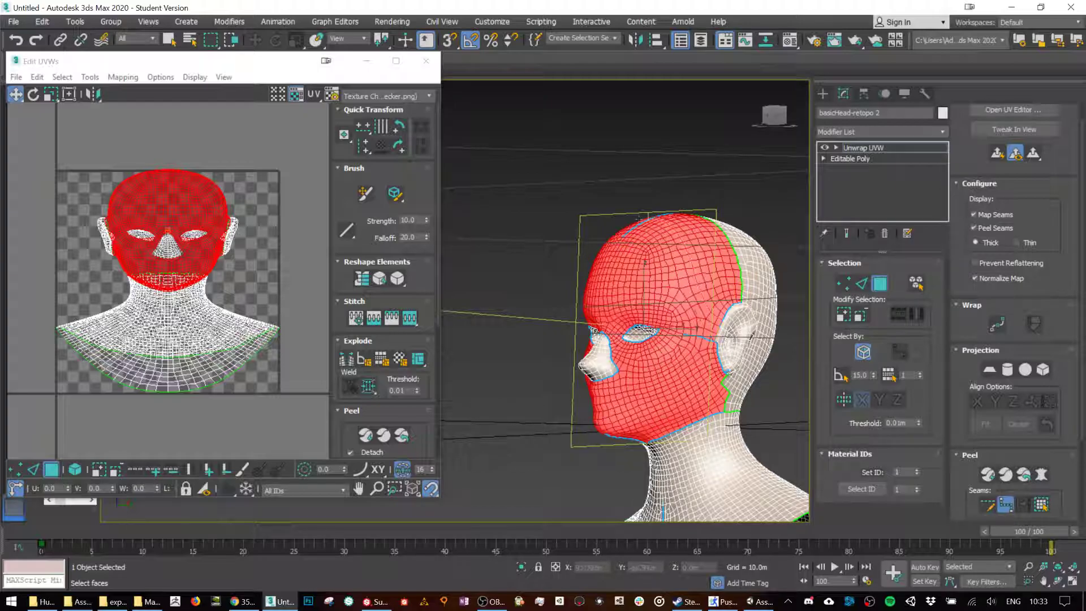
middle_click_drag(638, 331, 640, 348, "alt")
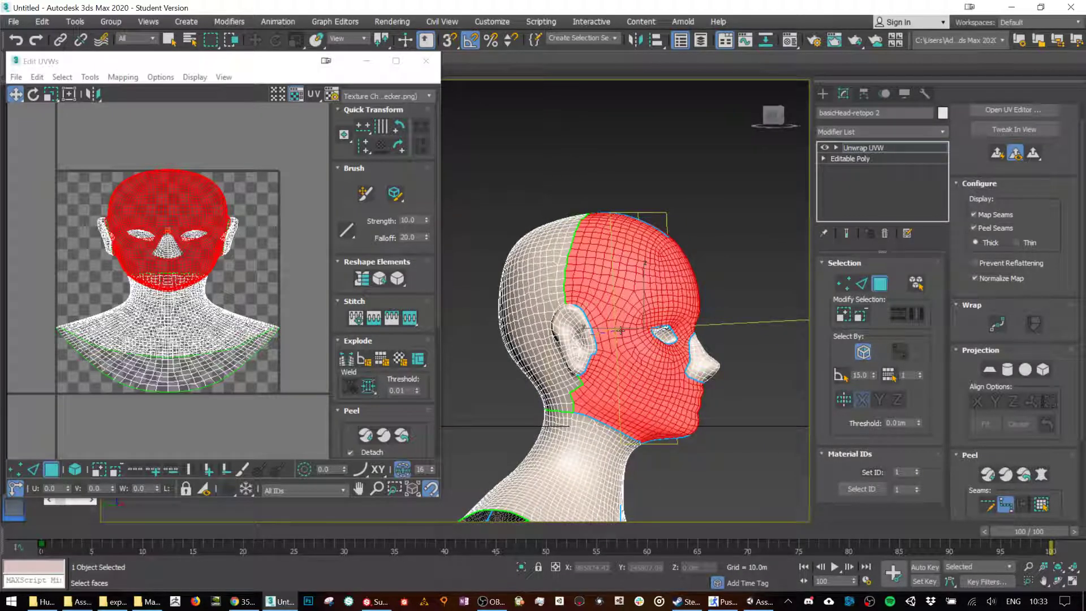
middle_click_drag(621, 330, 652, 369, "alt")
scroll(599, 383, "up", 5)
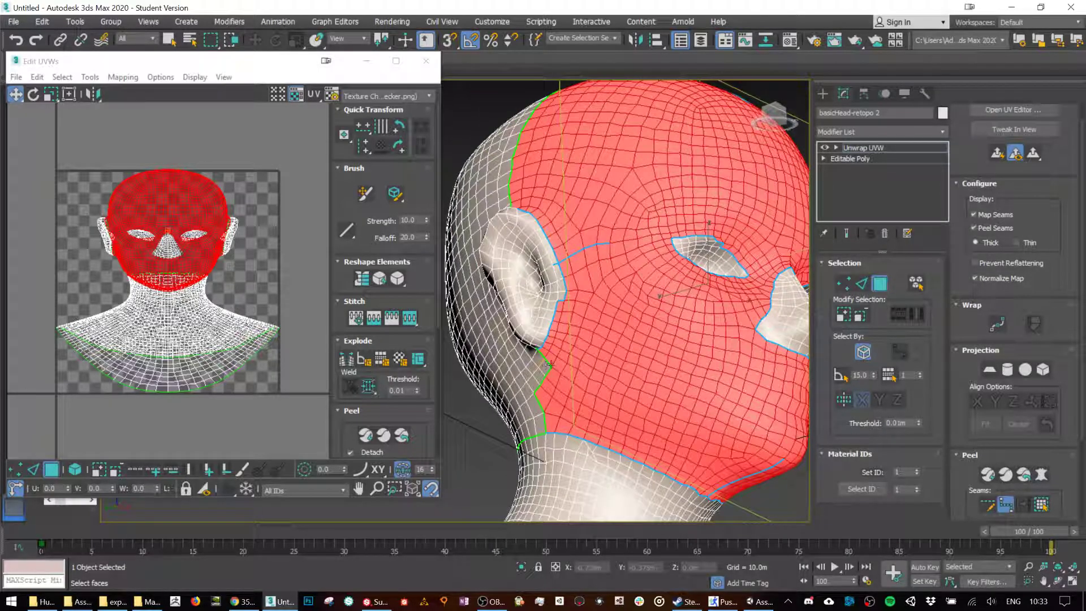
middle_click_drag(615, 368, 563, 374, "alt")
middle_click_drag(739, 414, 779, 365, "alt")
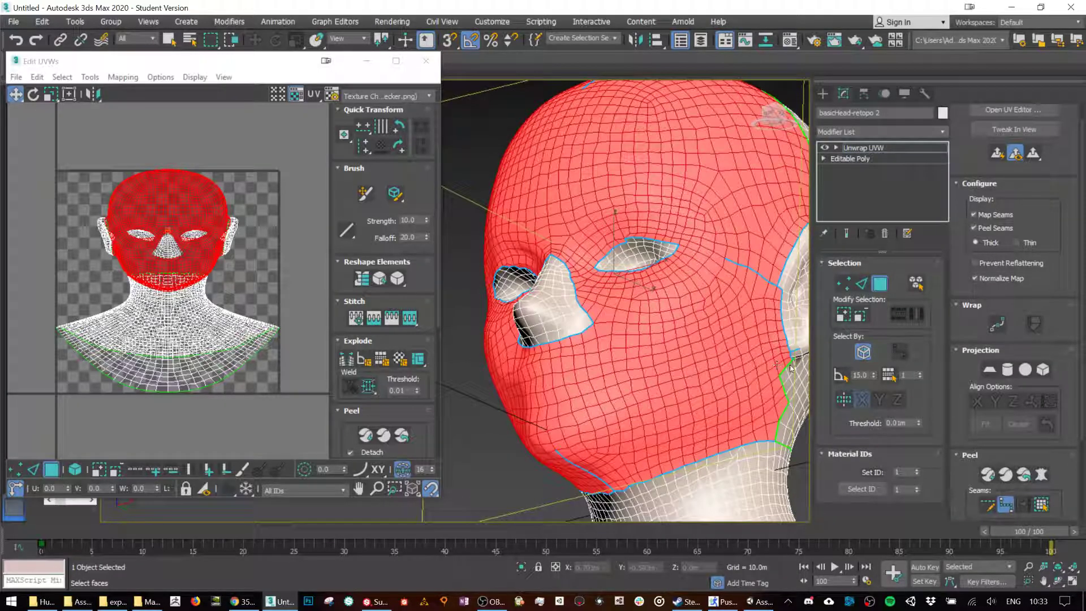
Try pelting and relaxing the front face selection with the ear-to-eye seams, then cancel the pelt map.
left_click(779, 376)
left_click(1042, 475)
left_click(515, 173)
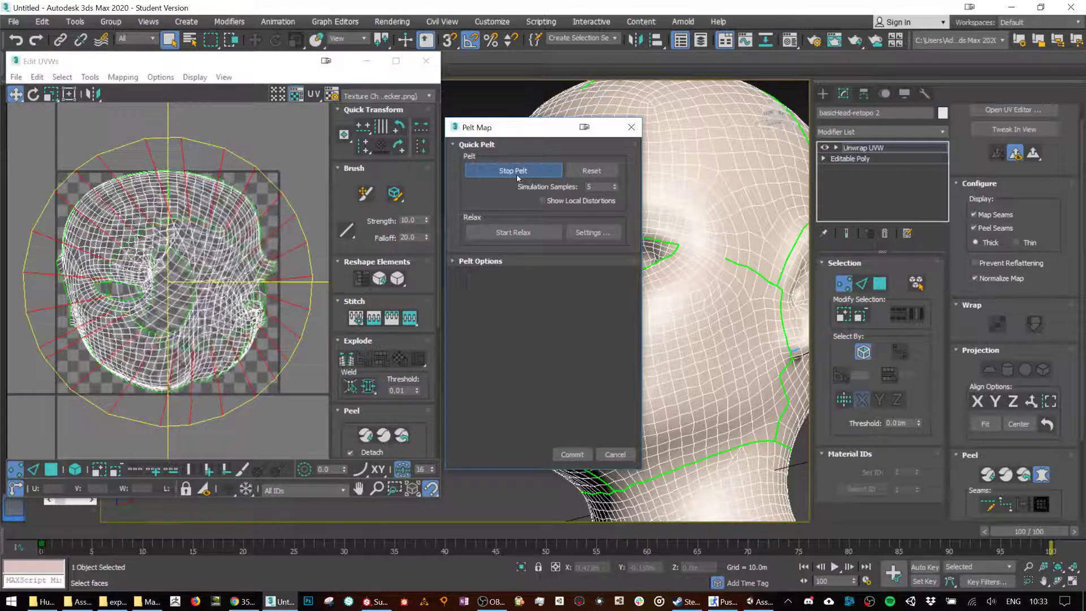
left_click(512, 233)
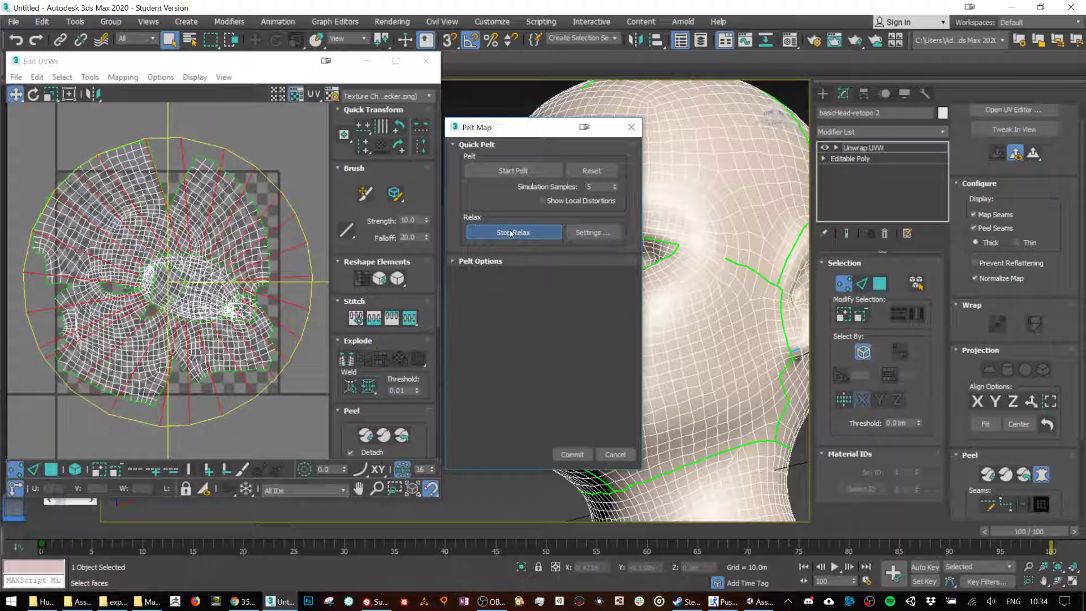
left_click(512, 233)
left_click(615, 454)
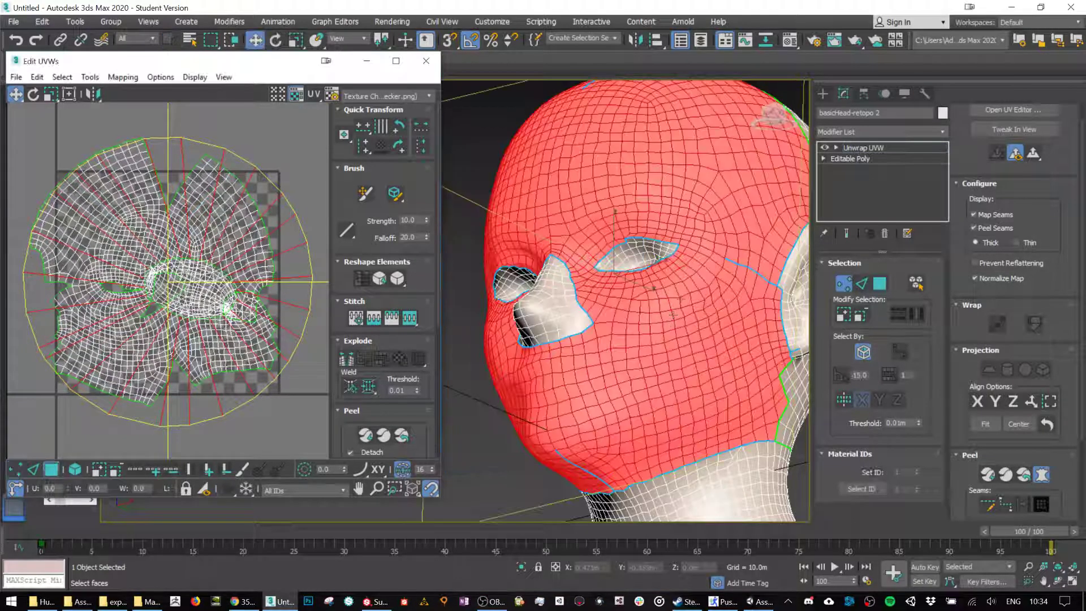
Clear the face selection and extend the centre seams with point-to-point seams, up the chin towards the mouth and down the crown onto the forehead.
middle_click_drag(681, 297, 720, 305, "alt")
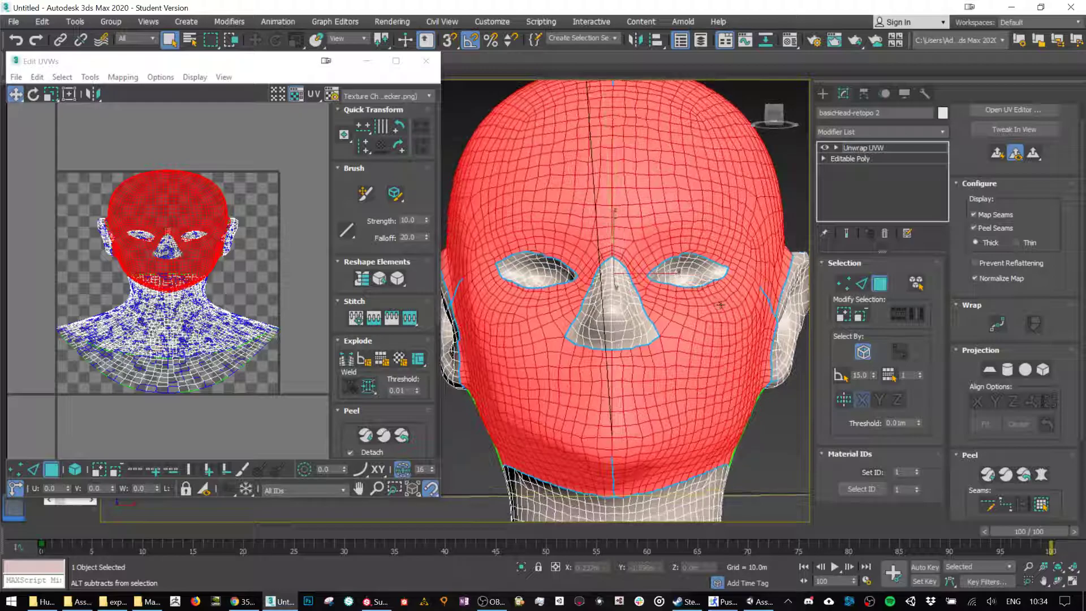
left_click(988, 504)
key("ctrl+d")
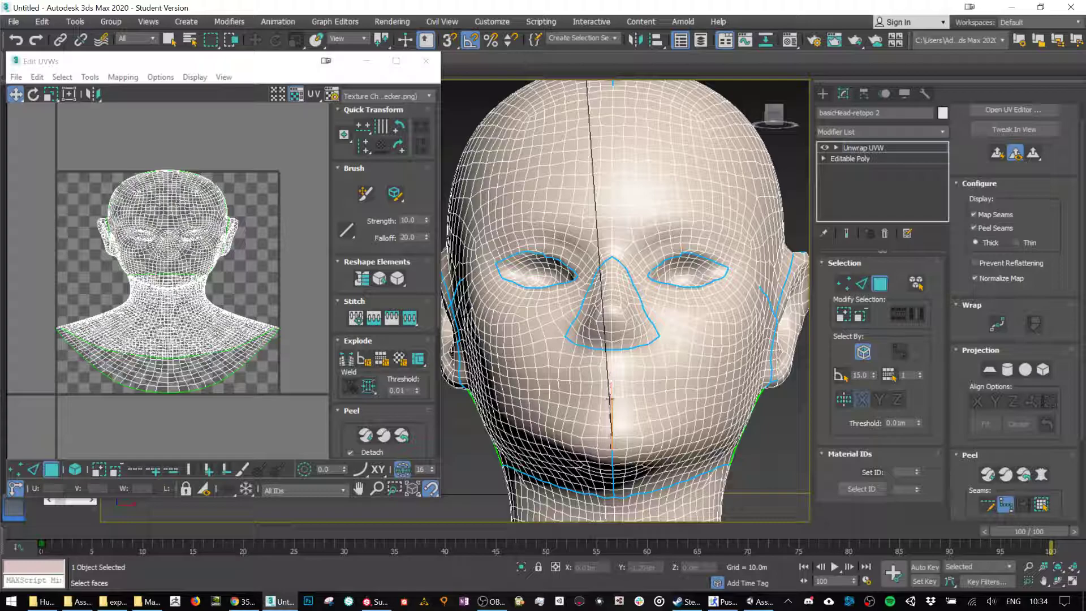
left_click(611, 384)
middle_click_drag(660, 208, 611, 249)
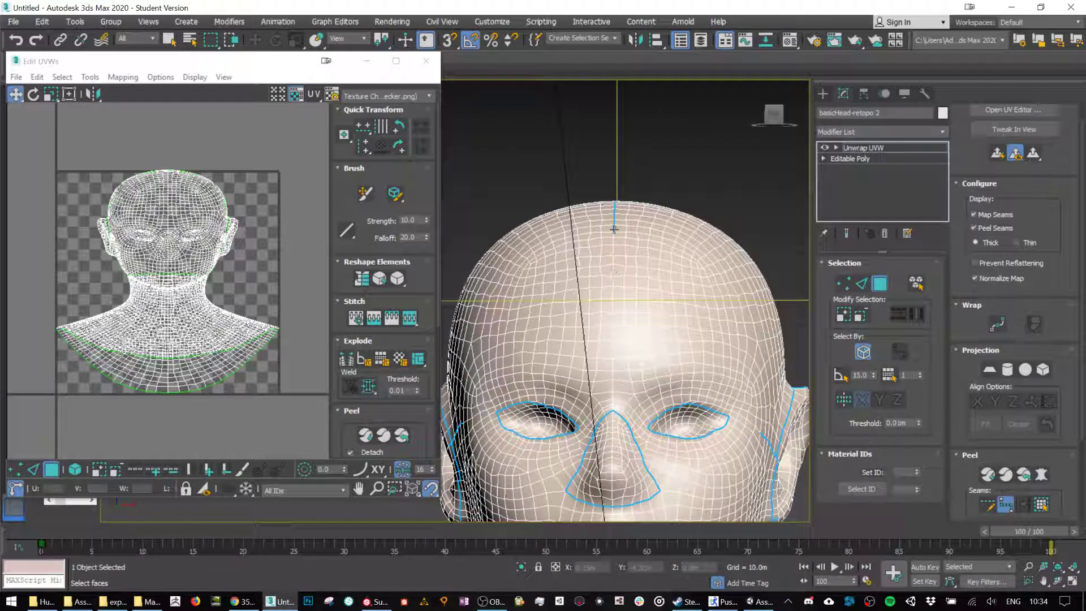
left_click(612, 326)
key("q")
Expand a forehead face selection to its seams, open its pelt map, and run and reset the pelt simulation.
left_click(595, 307)
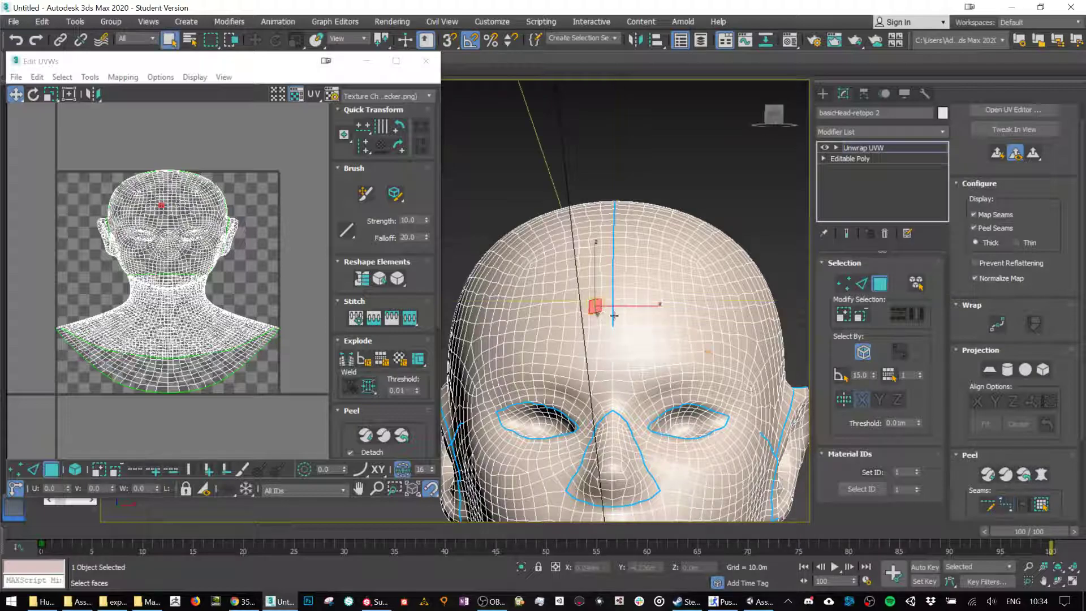
left_click(1042, 504)
left_click(1042, 474)
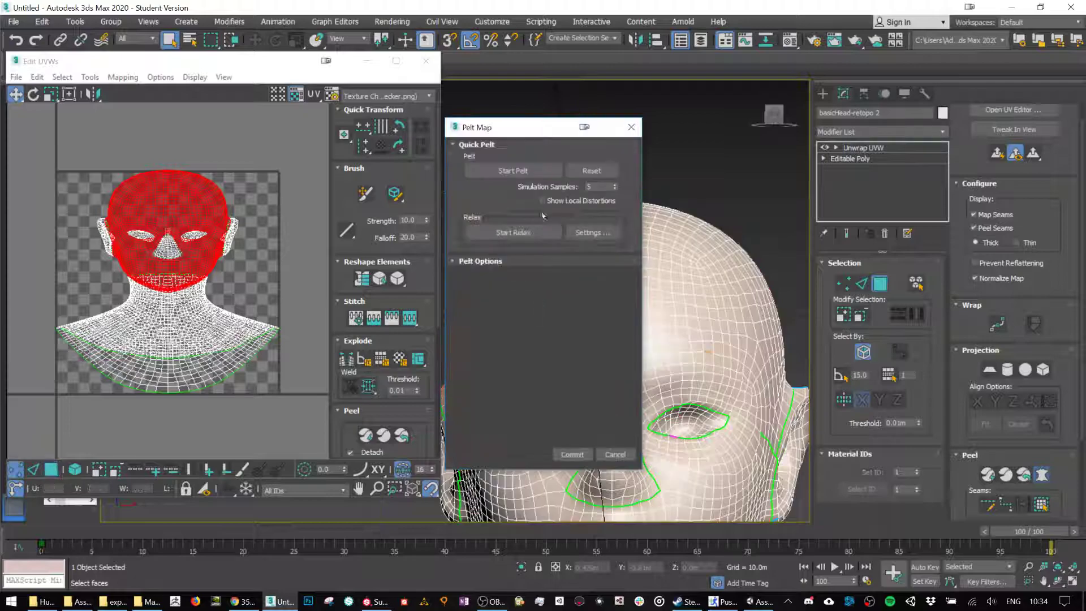
left_click(529, 172)
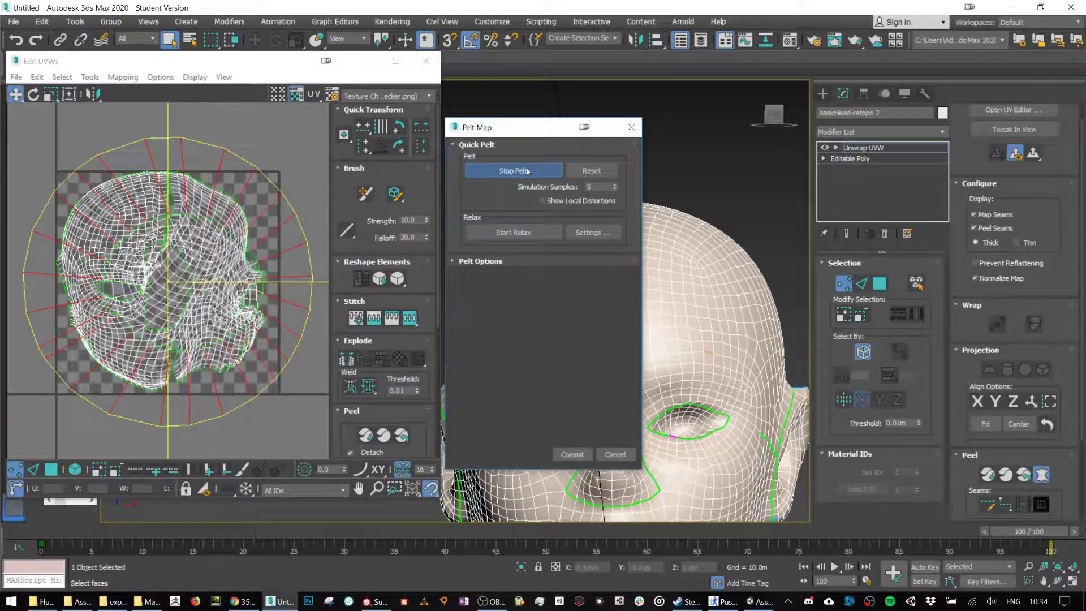
left_click(528, 172)
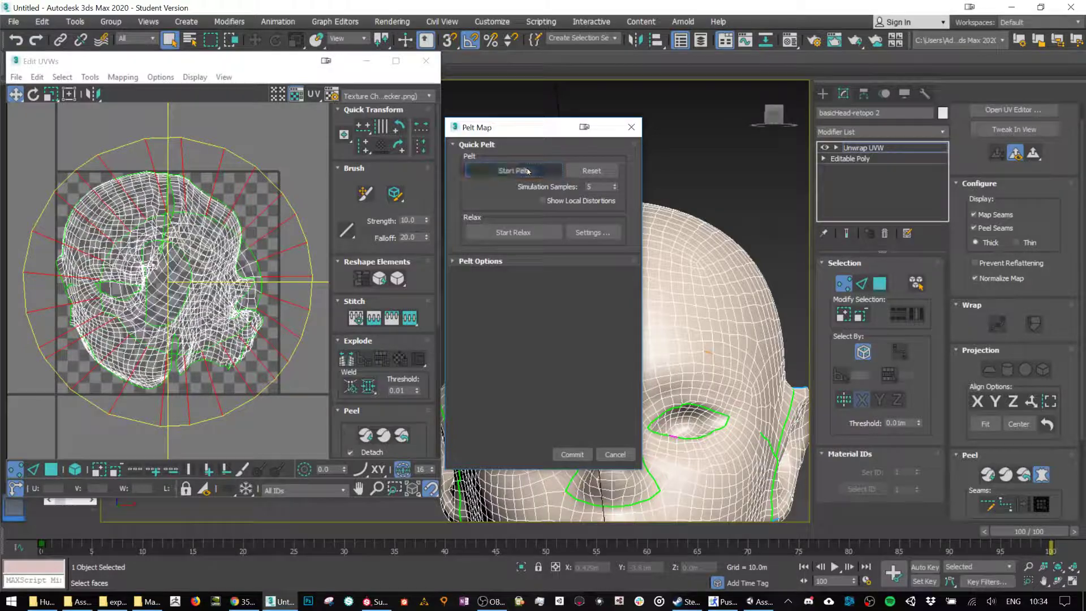
left_click(591, 173)
Set the pelt's relax method to Relax By Edge Angles and start relaxing the face UVs.
left_click(596, 234)
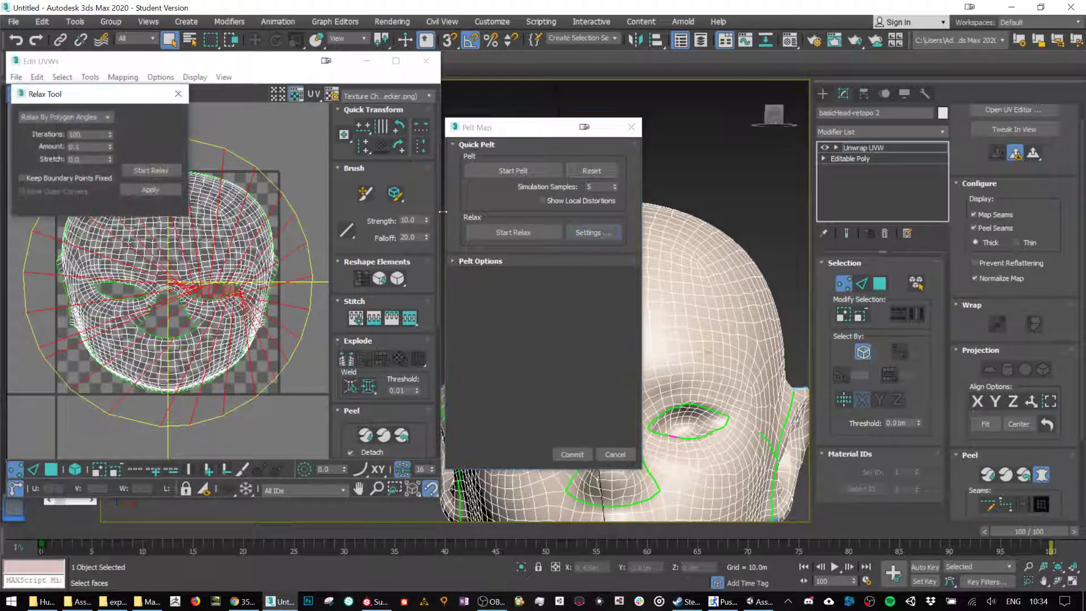
left_click(107, 117)
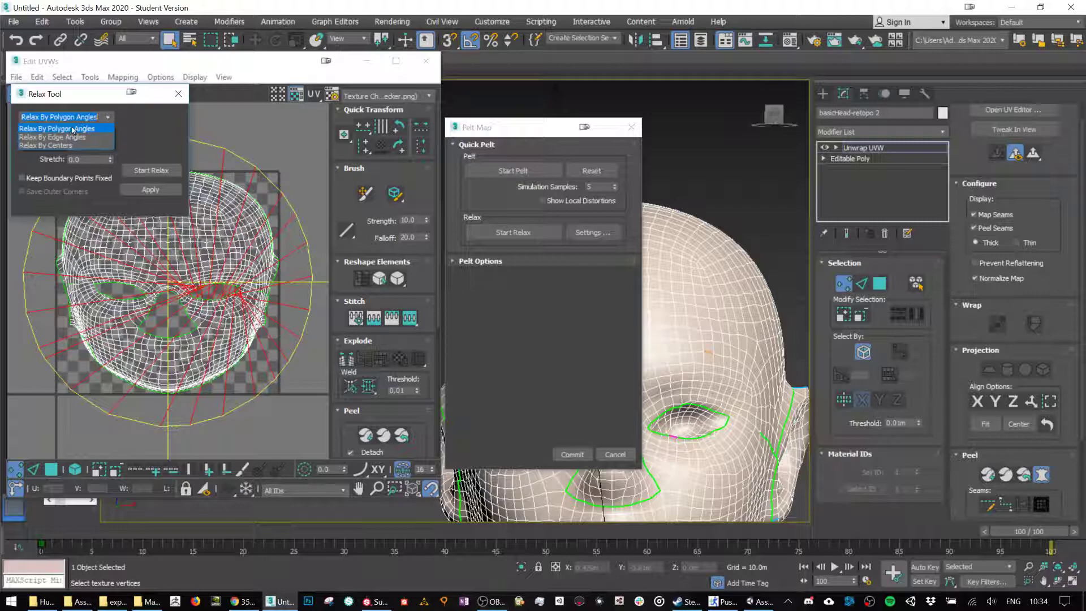
left_click(73, 137)
left_click(151, 171)
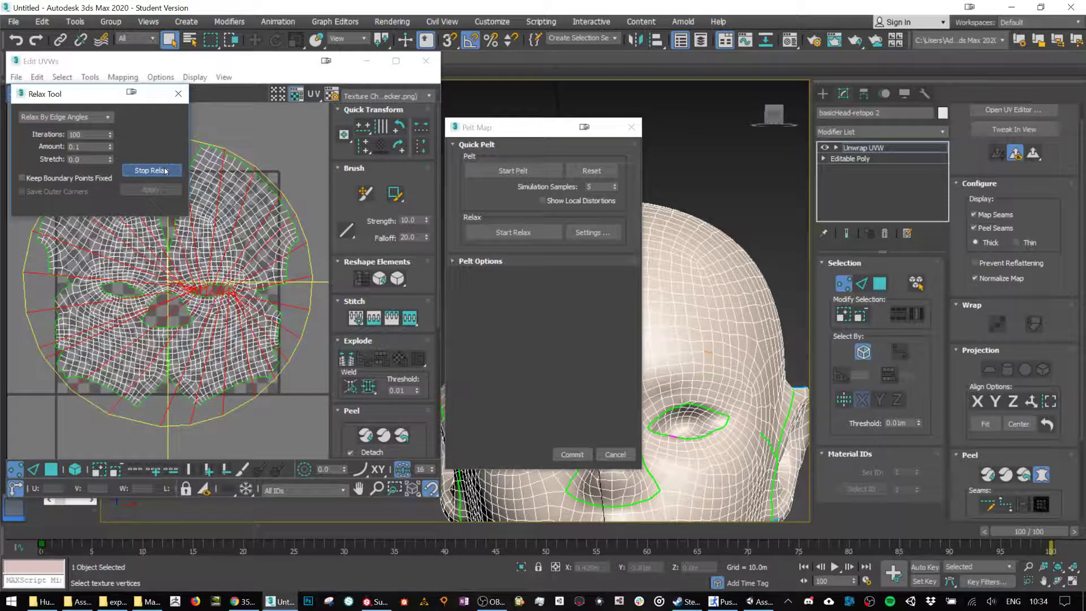
Set the relax iterations to 116, amount to 0.35 and stretch to 0.019, and continue relaxing the face UVs.
scroll(133, 249, "up", 5)
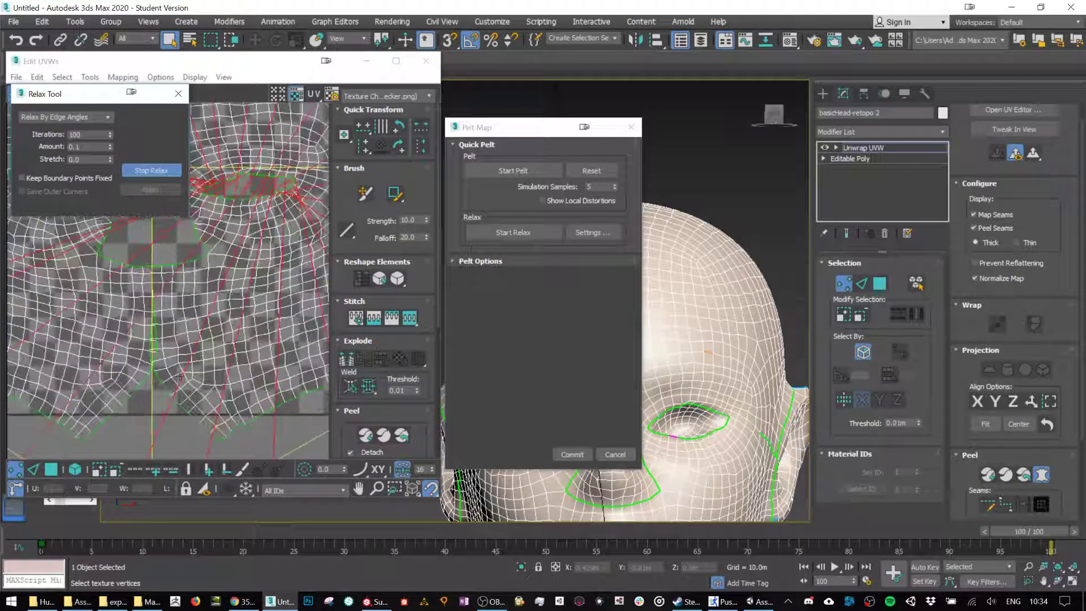
scroll(180, 376, "up", 3)
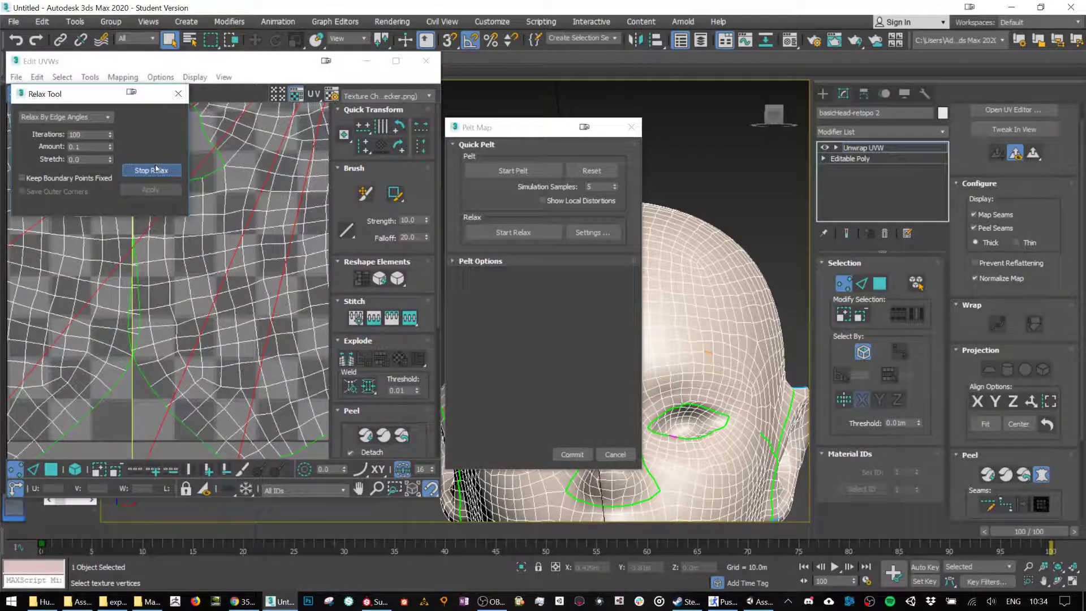
left_click_drag(111, 161, 110, 150)
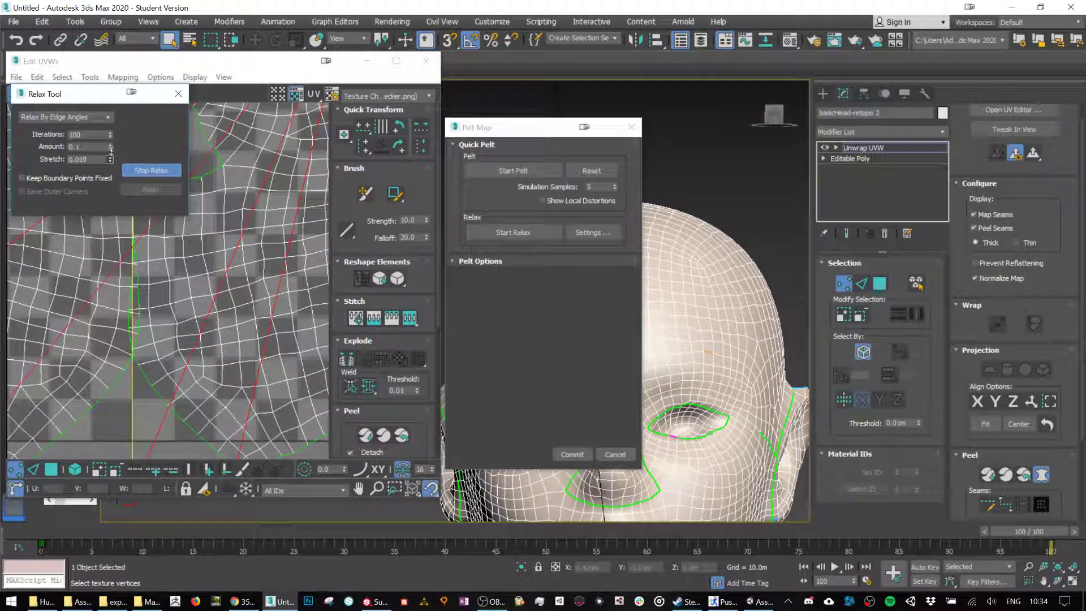
left_click(149, 171)
left_click_drag(111, 138, 111, 139)
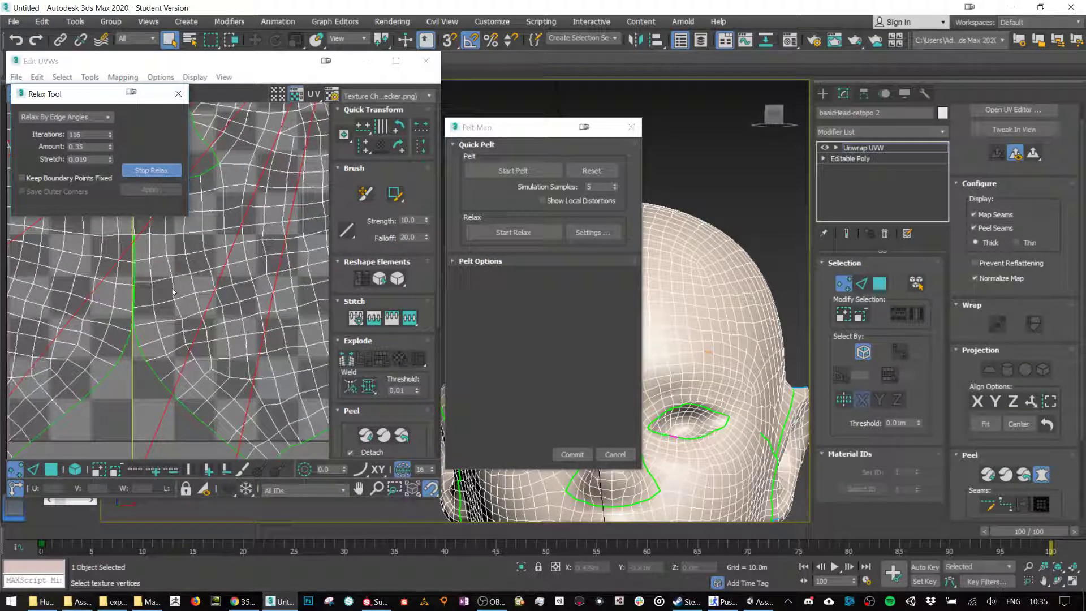
scroll(173, 291, "down", 3)
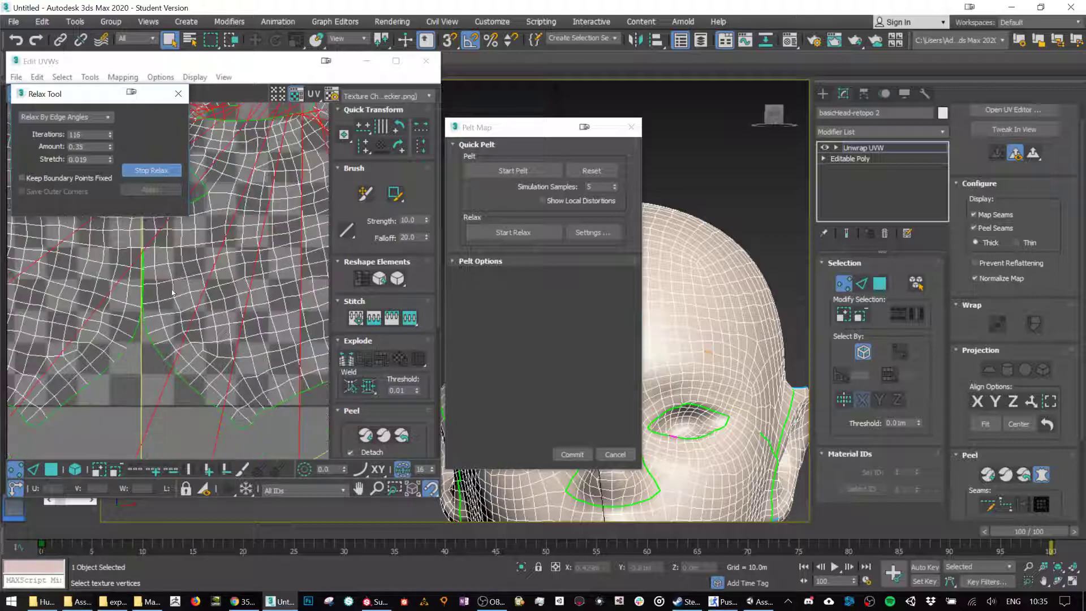
scroll(172, 292, "up", 5)
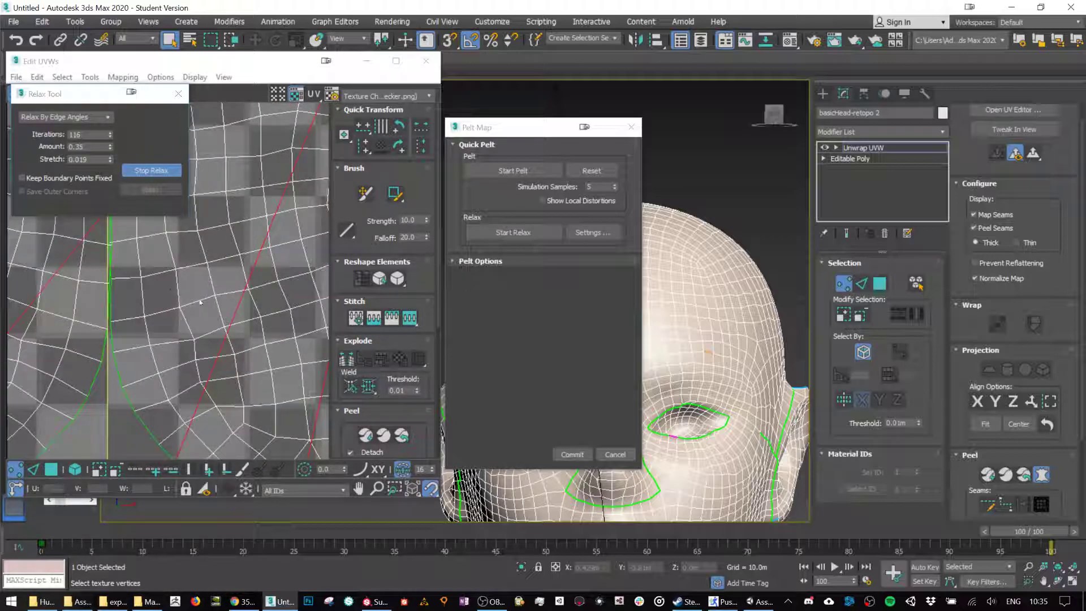
scroll(209, 307, "down", 4)
scroll(226, 352, "down", 4)
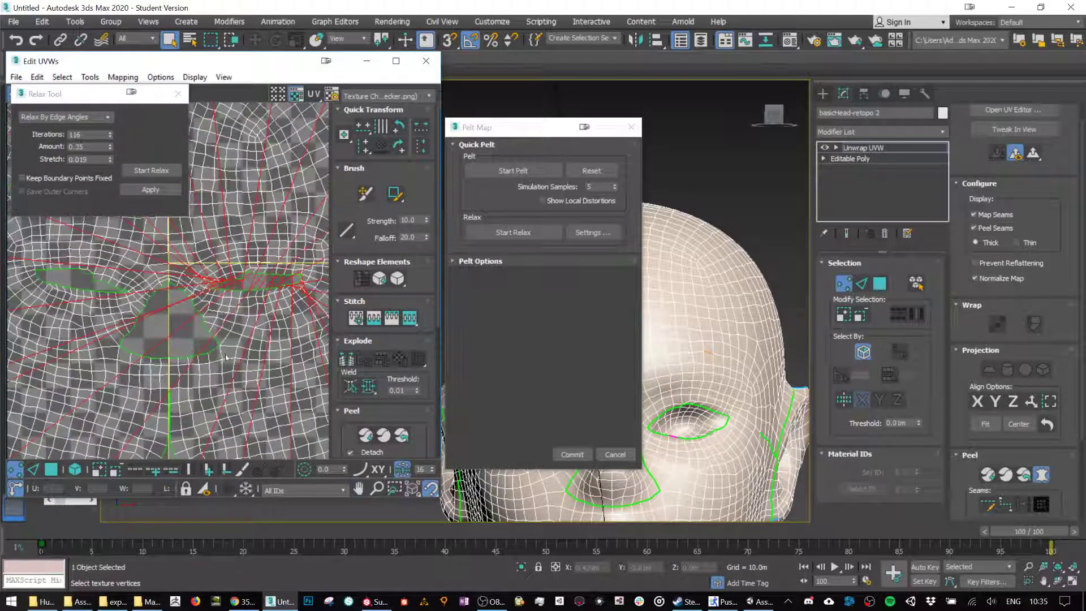
Run one more relax pass on the face UVs, close the relax settings and commit the pelt map.
left_click(136, 172)
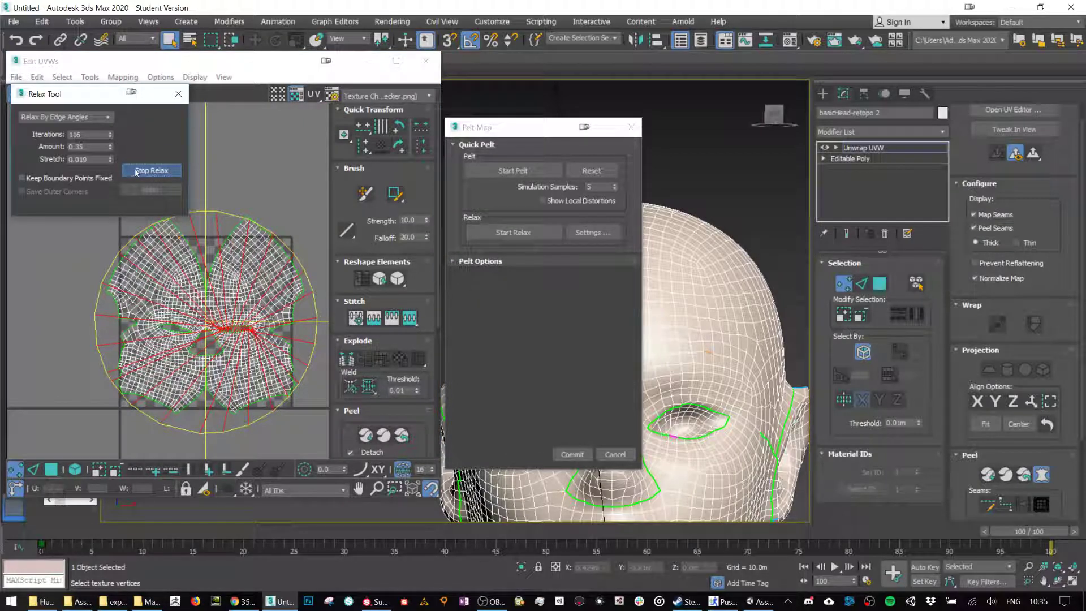
left_click(138, 170)
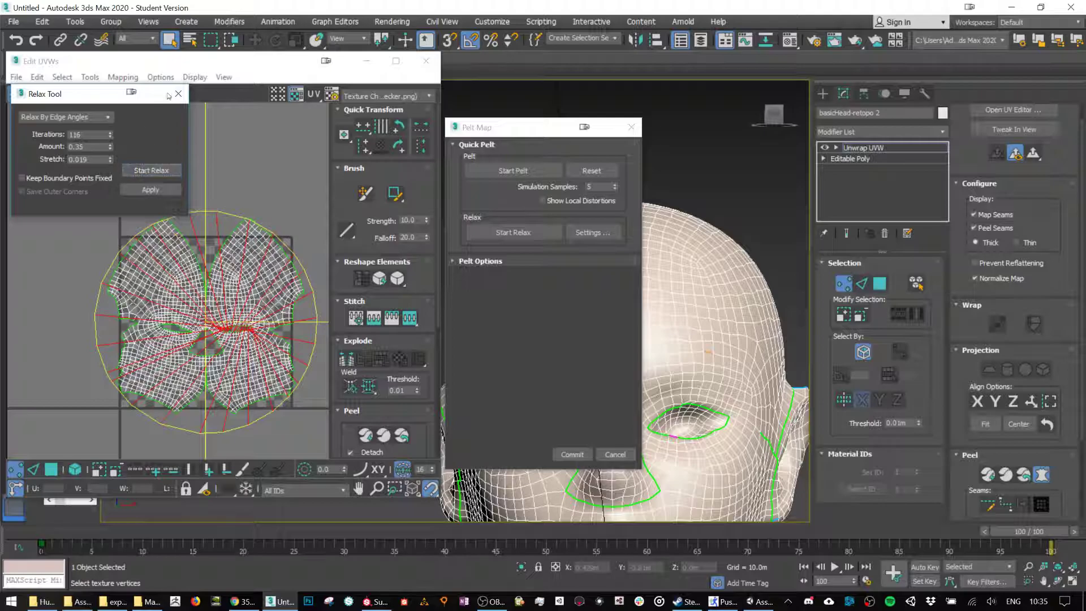
left_click(178, 94)
left_click(572, 454)
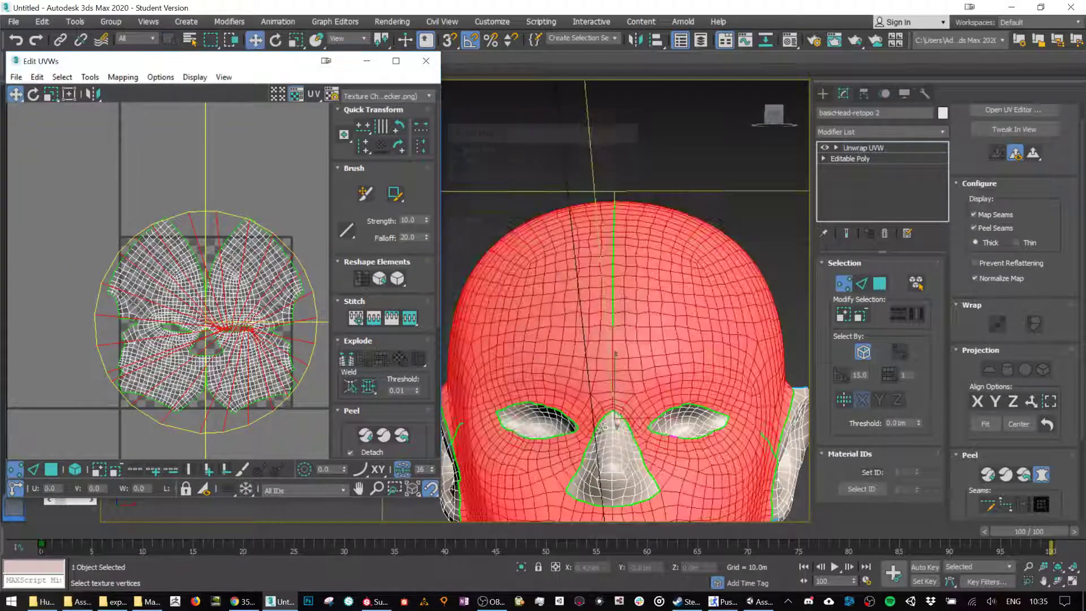
Expand a face selection on the nose to its seams, then pelt, relax and commit its UVs.
middle_click_drag(619, 429, 597, 438, "alt")
scroll(598, 438, "up", 2)
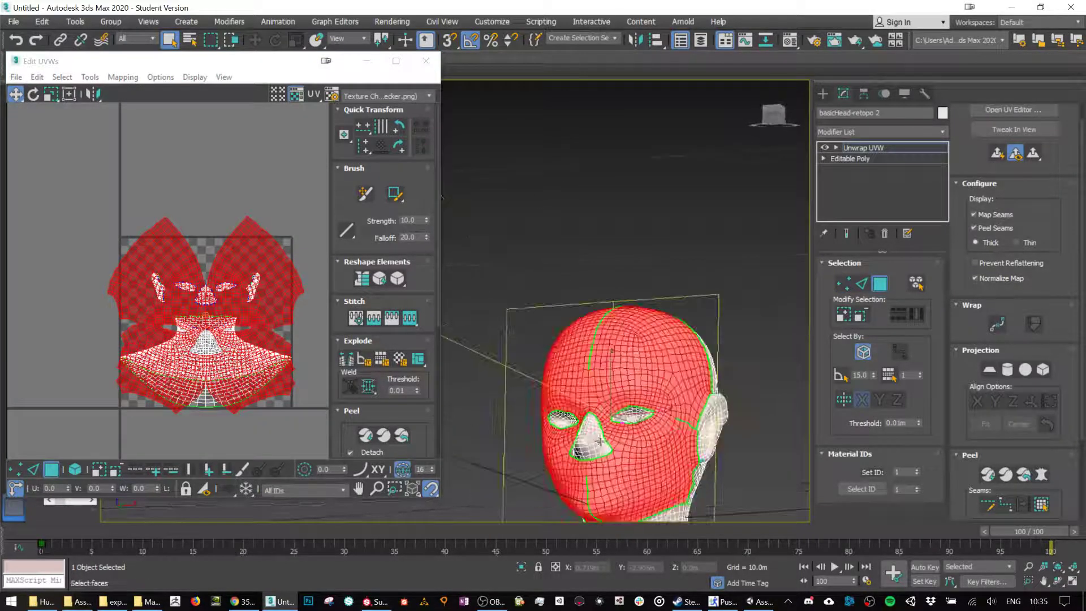
left_click(589, 443)
left_click(1041, 504)
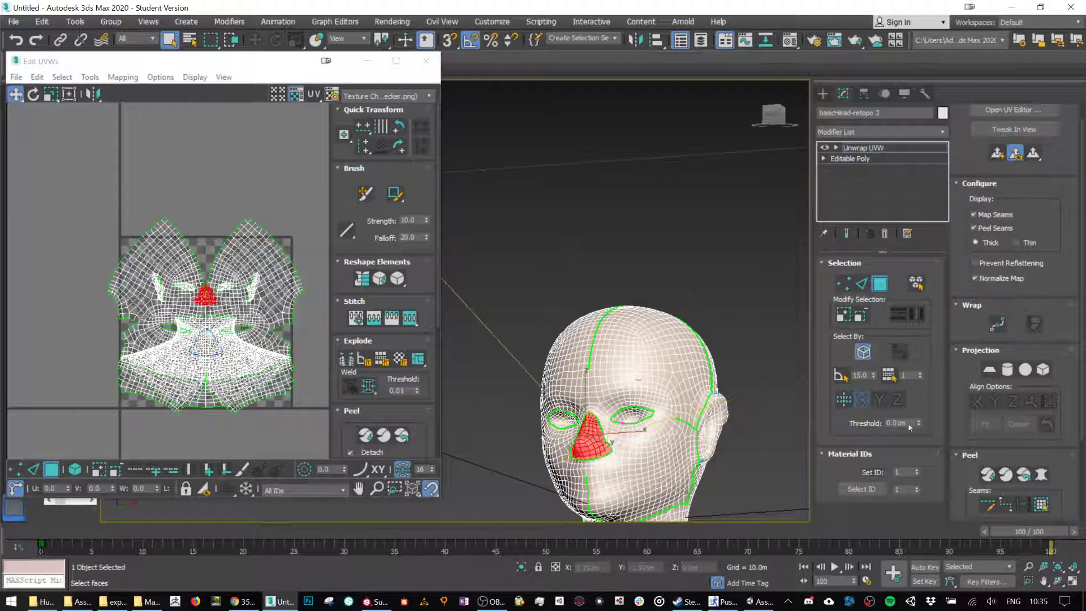
left_click(1041, 474)
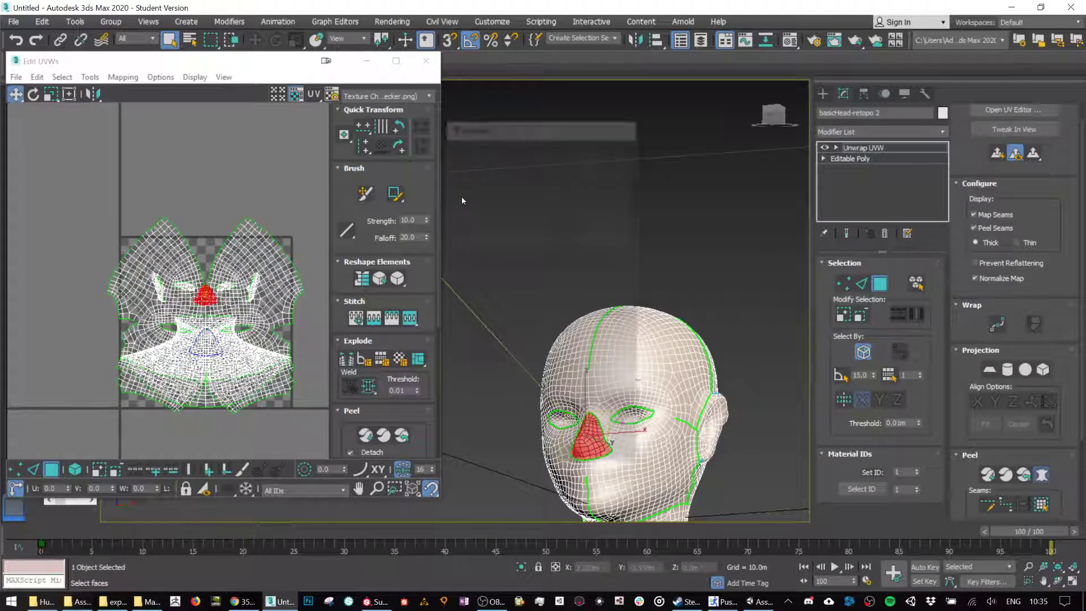
left_click(513, 171)
left_click(514, 233)
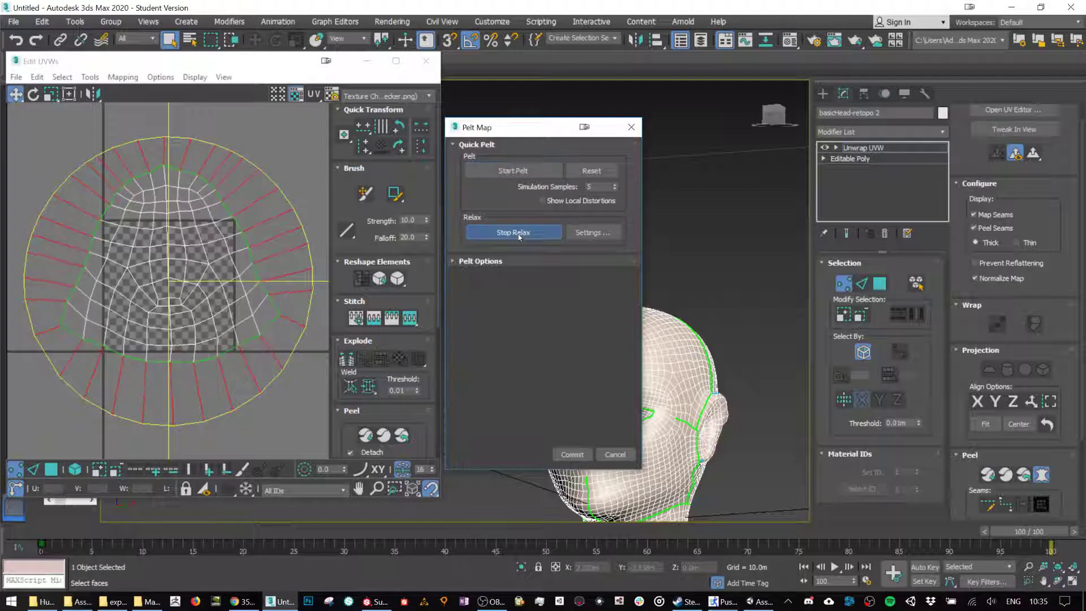
Expand a face selection in the model's left eye socket to its seams, then pelt, relax and commit its UVs.
left_click(634, 413)
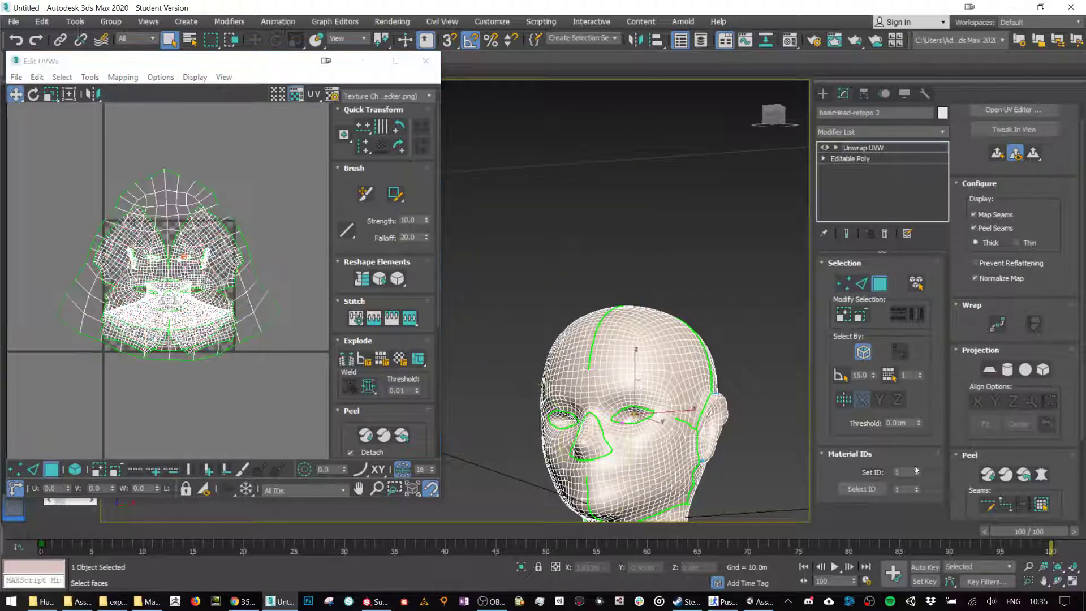
left_click(1043, 475)
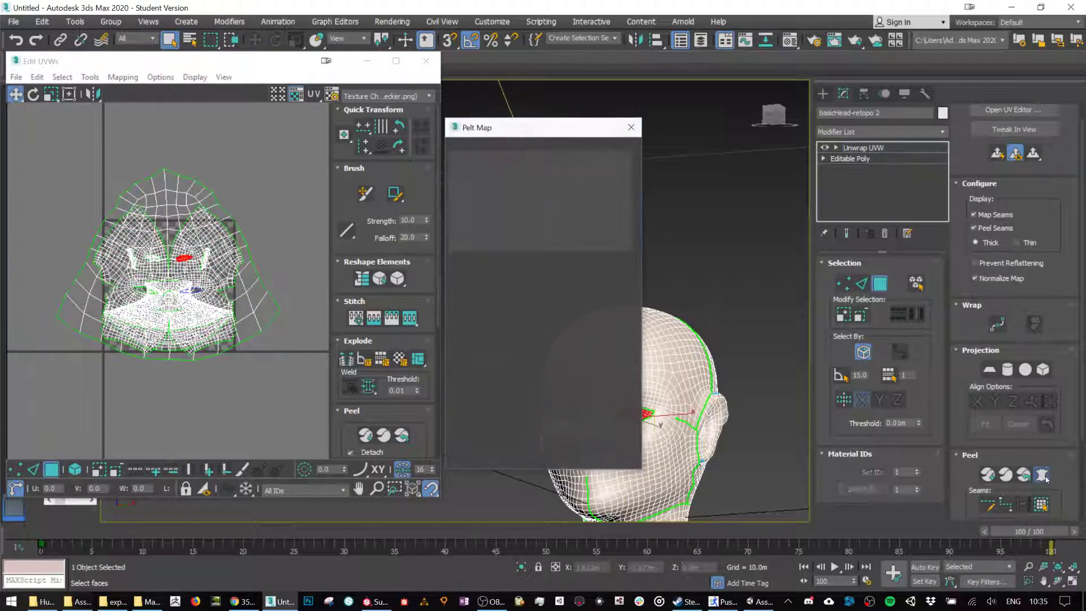
left_click(514, 171)
left_click(513, 232)
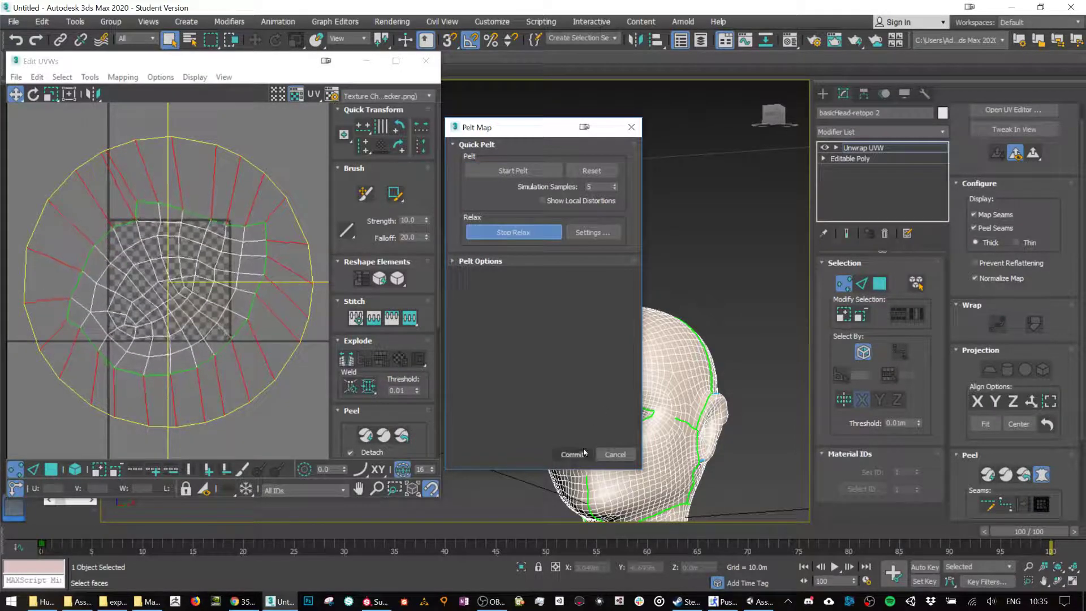
left_click(573, 455)
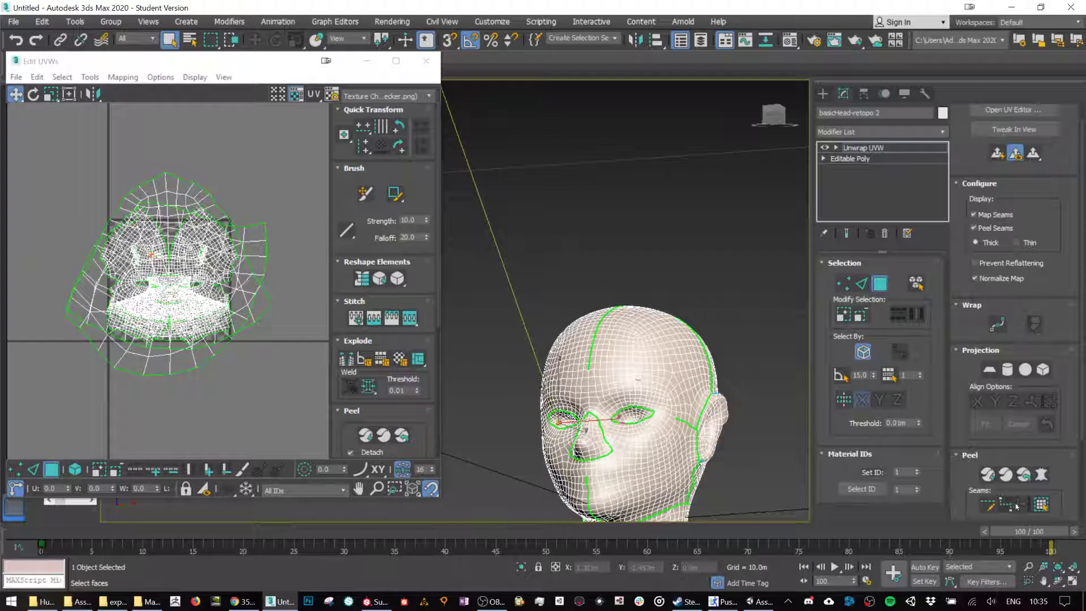
Expand the face selection in the other eye socket to its seams, then pelt, relax and commit its UVs.
left_click(1043, 506)
left_click(1041, 474)
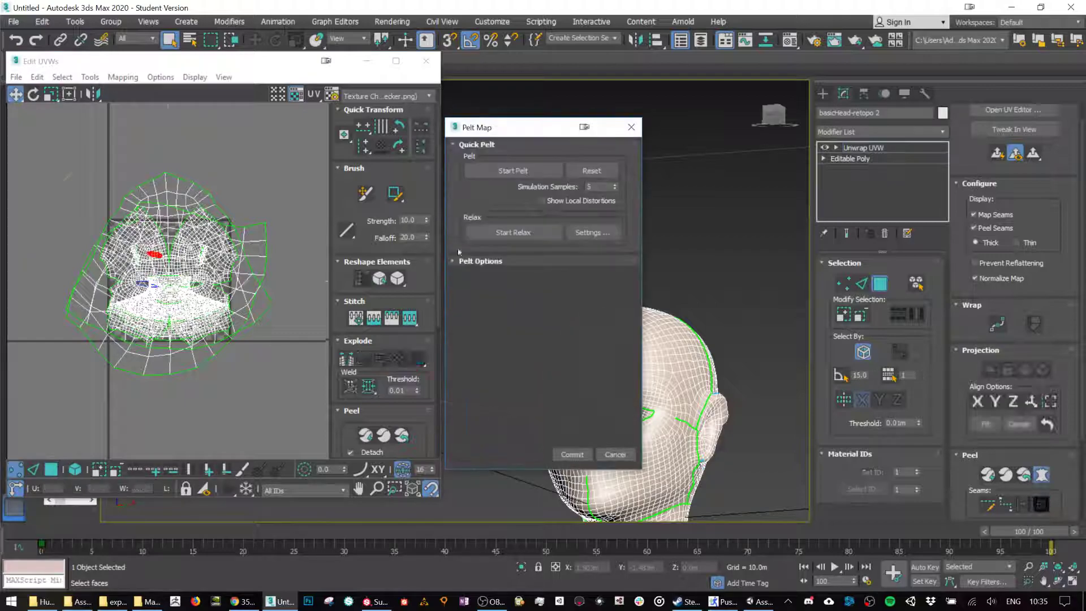
left_click(500, 171)
left_click(514, 232)
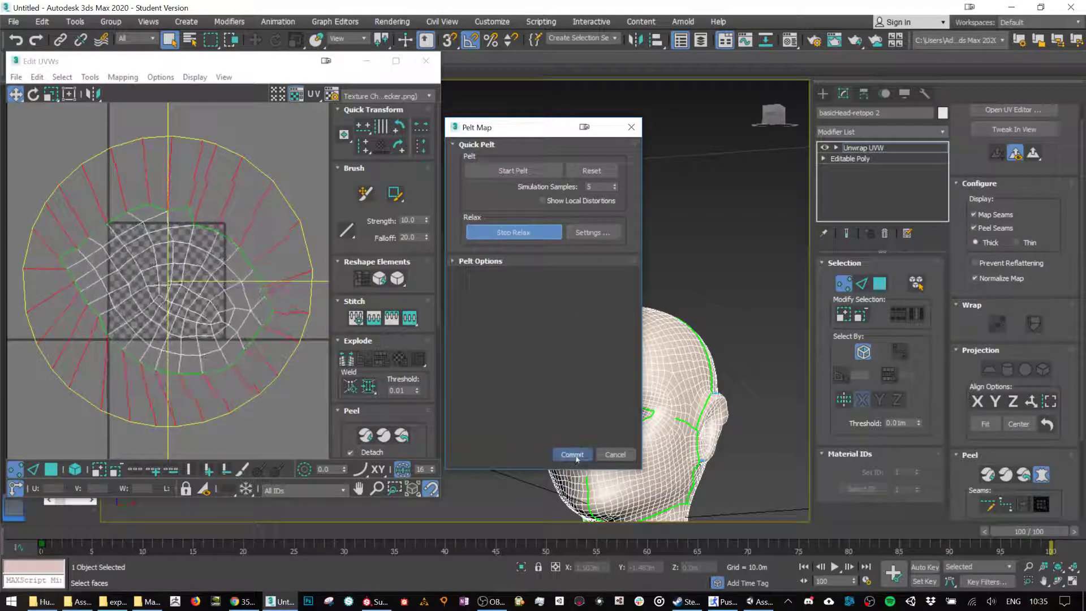
left_click(576, 457)
Select a face on the neck and expand the selection to its seams to cover the whole neck and shoulders.
middle_click_drag(701, 491, 692, 255)
left_click(783, 423)
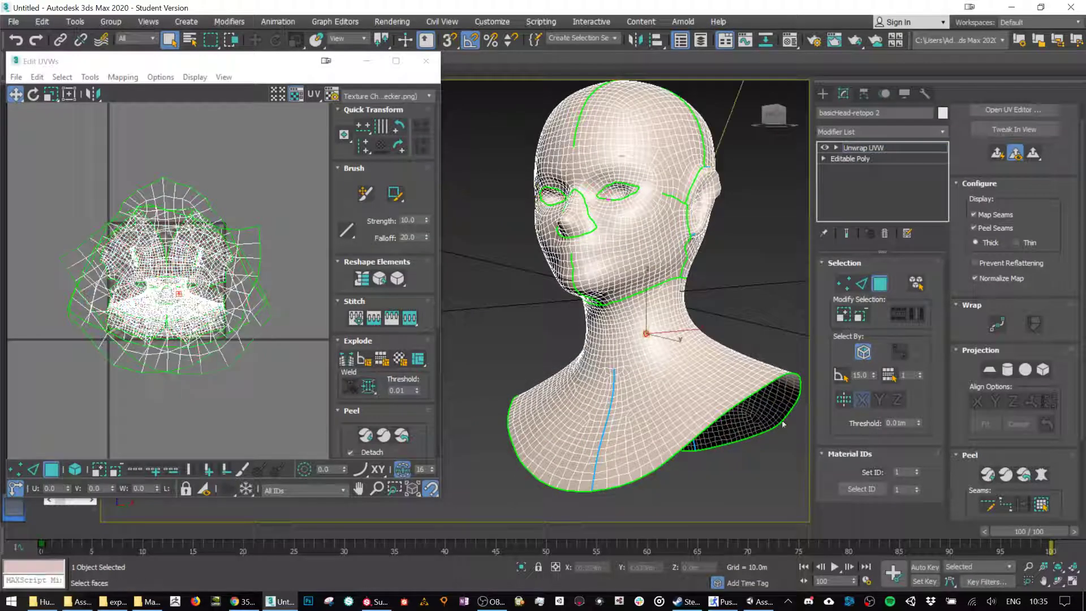
left_click(1042, 505)
Try pelting and relaxing the neck and shoulder UVs, checking the bunched areas along the pelt's border.
left_click(1041, 474)
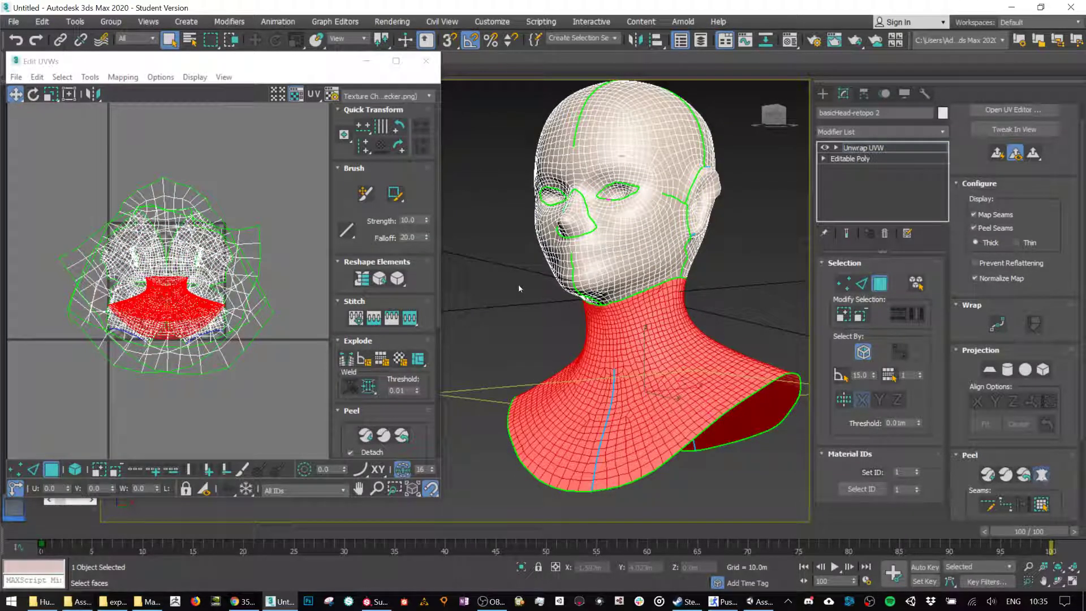
left_click(522, 171)
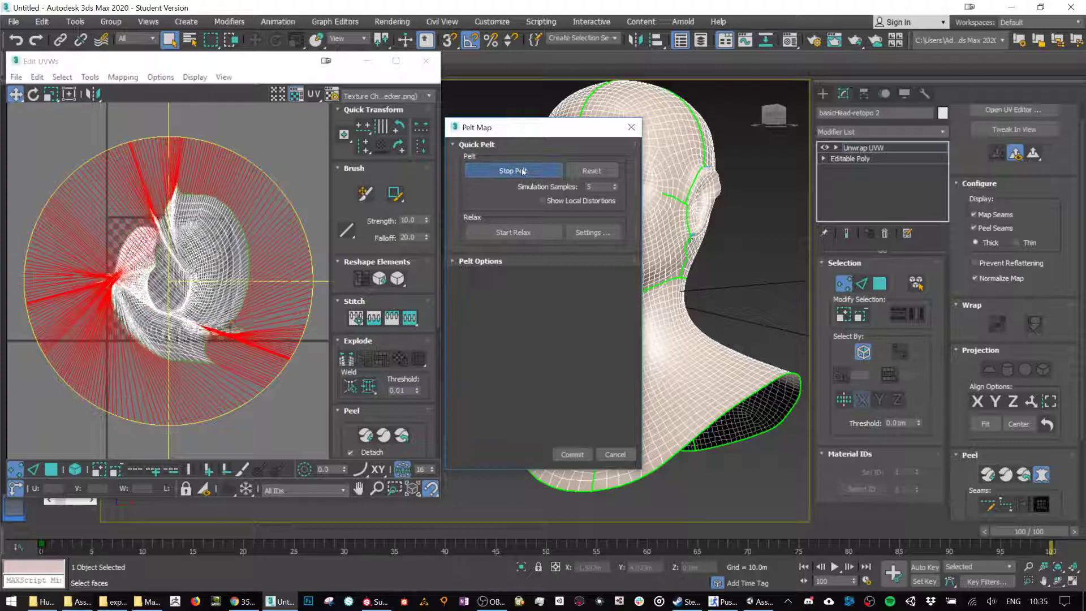
left_click(534, 231)
left_click(524, 170)
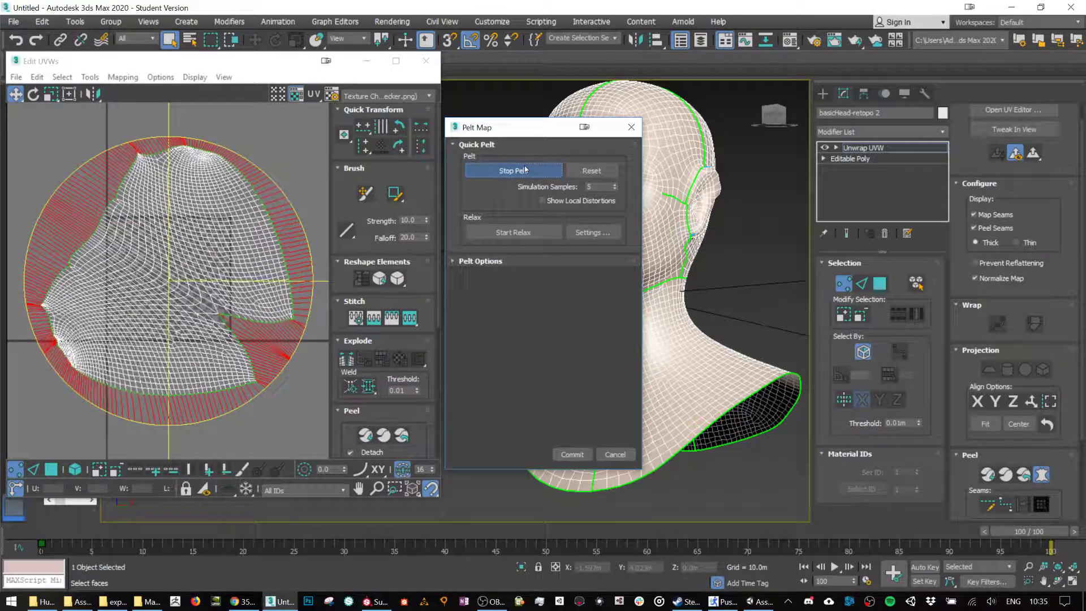
left_click(526, 233)
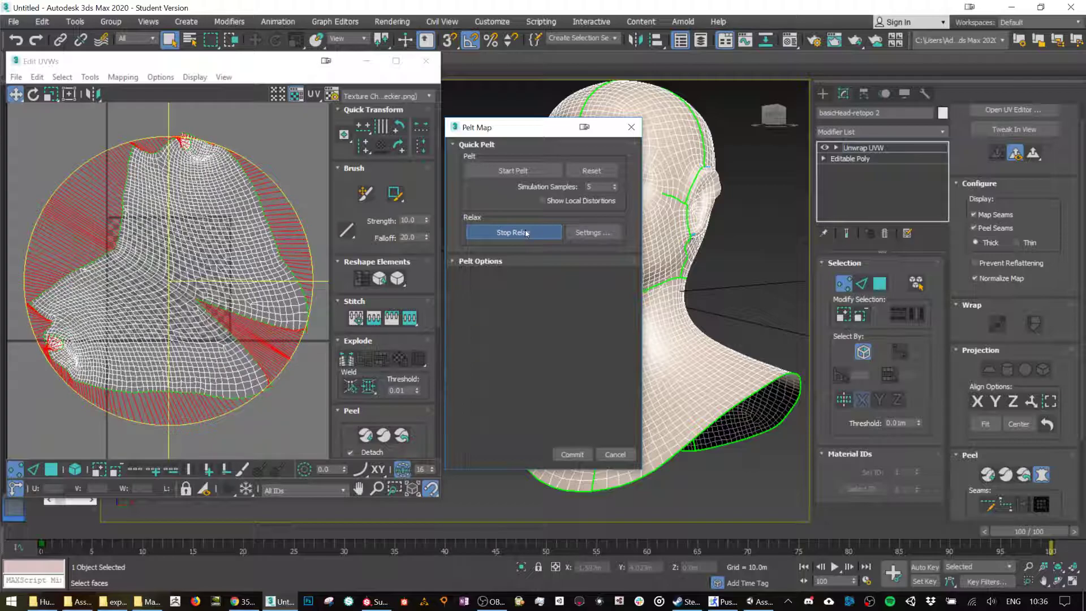
scroll(235, 209, "up", 8)
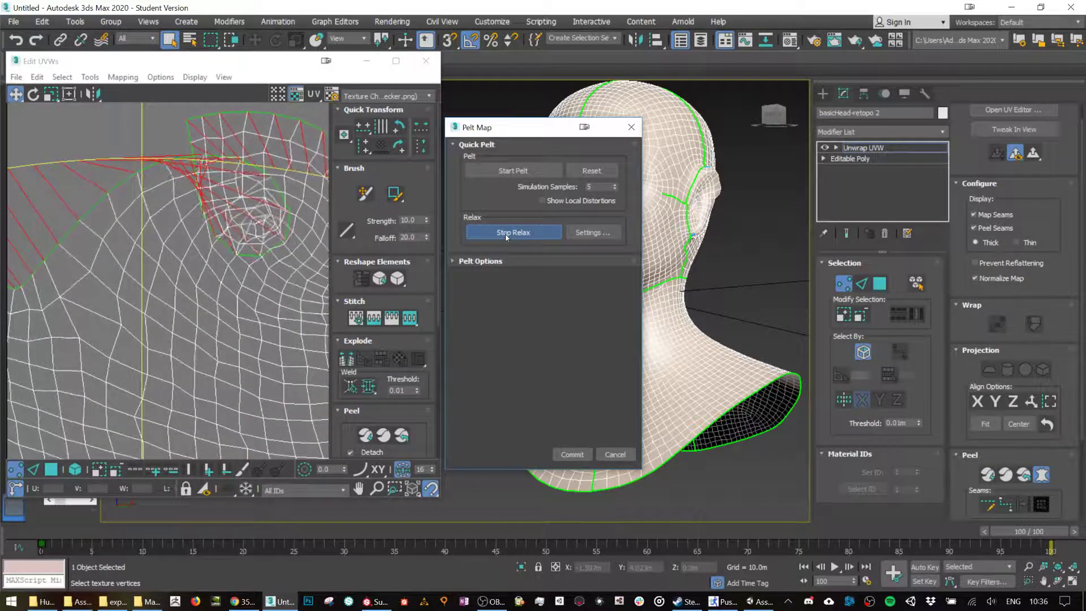
scroll(156, 258, "down", 7)
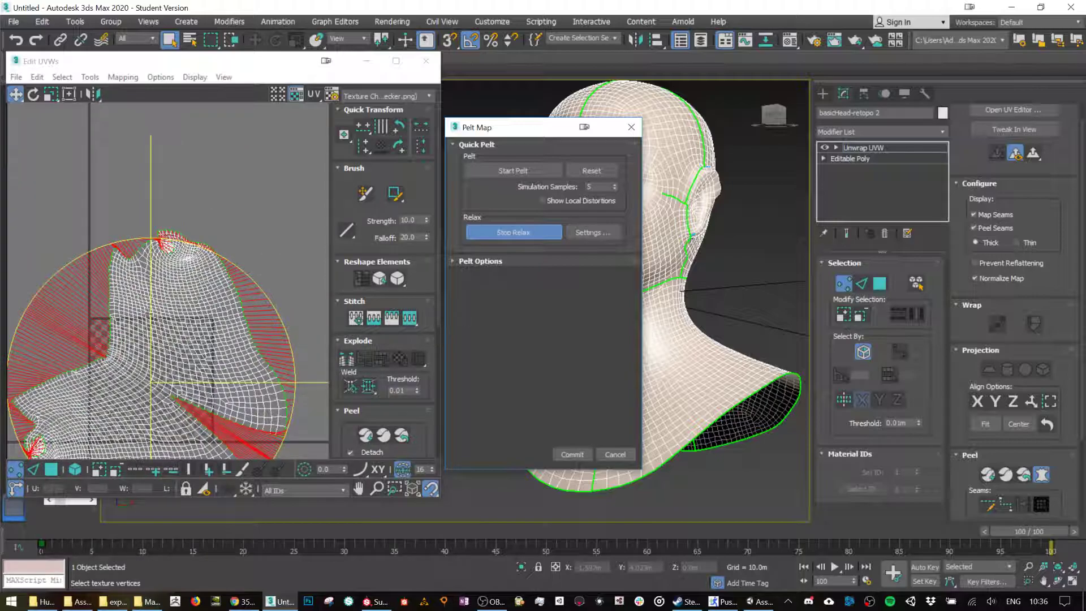
middle_click_drag(162, 393, 237, 280)
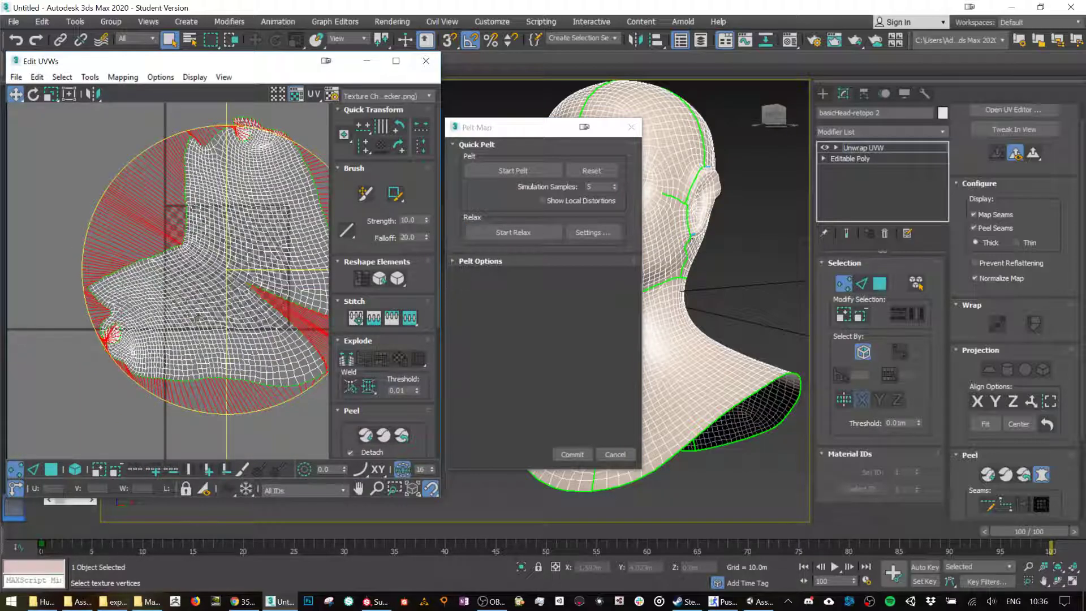
scroll(194, 262, "up", 6)
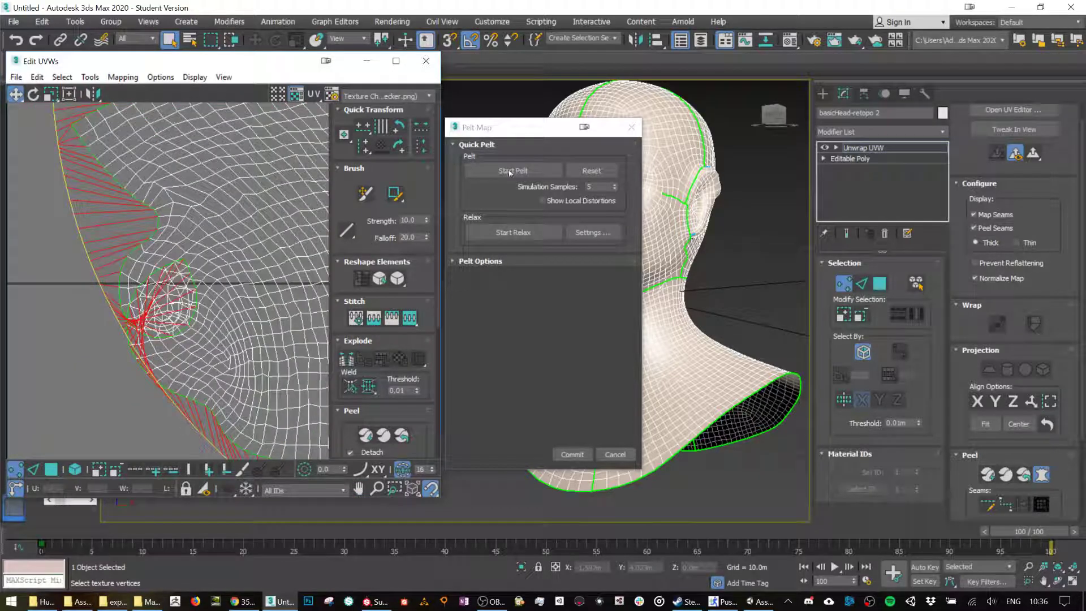
Try relaxing the neck UVs with Relax By Polygon Angles, then cancel the pelt map and close the relax settings.
left_click(592, 233)
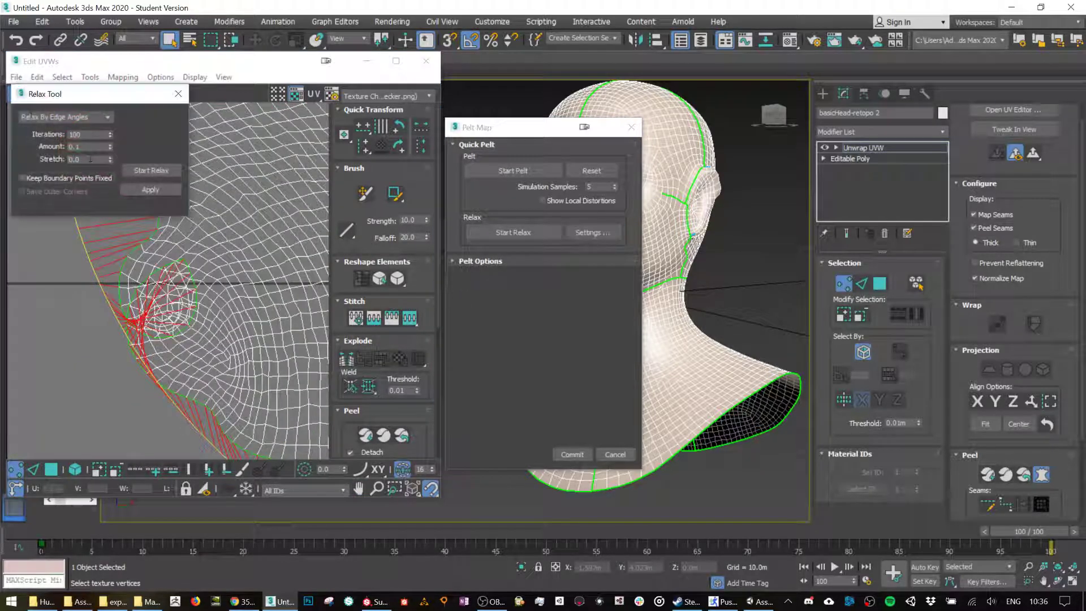
left_click(110, 117)
left_click(57, 133)
left_click(139, 170)
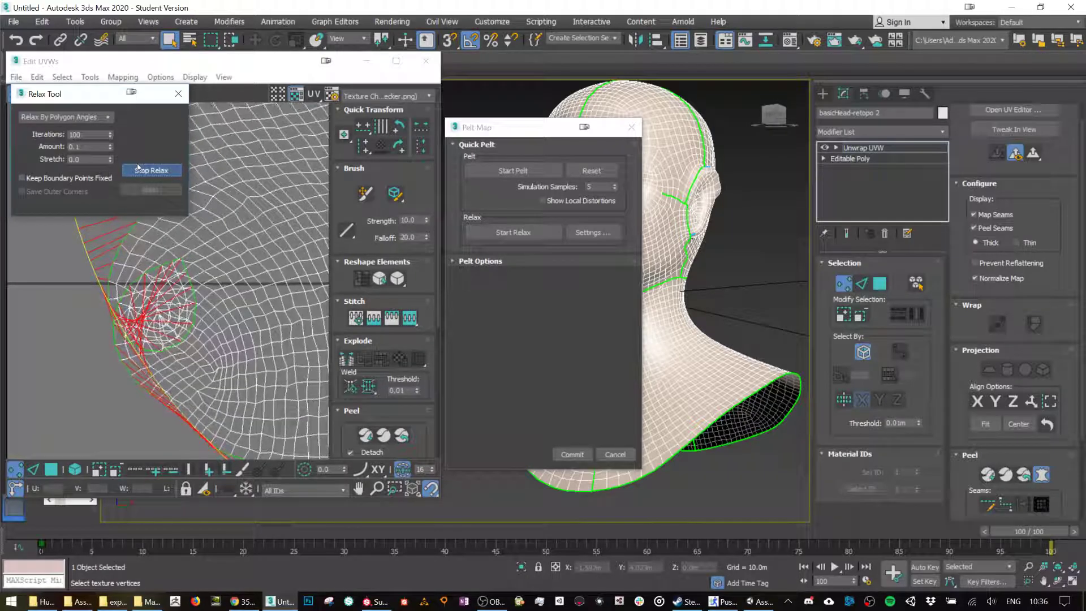
left_click(139, 170)
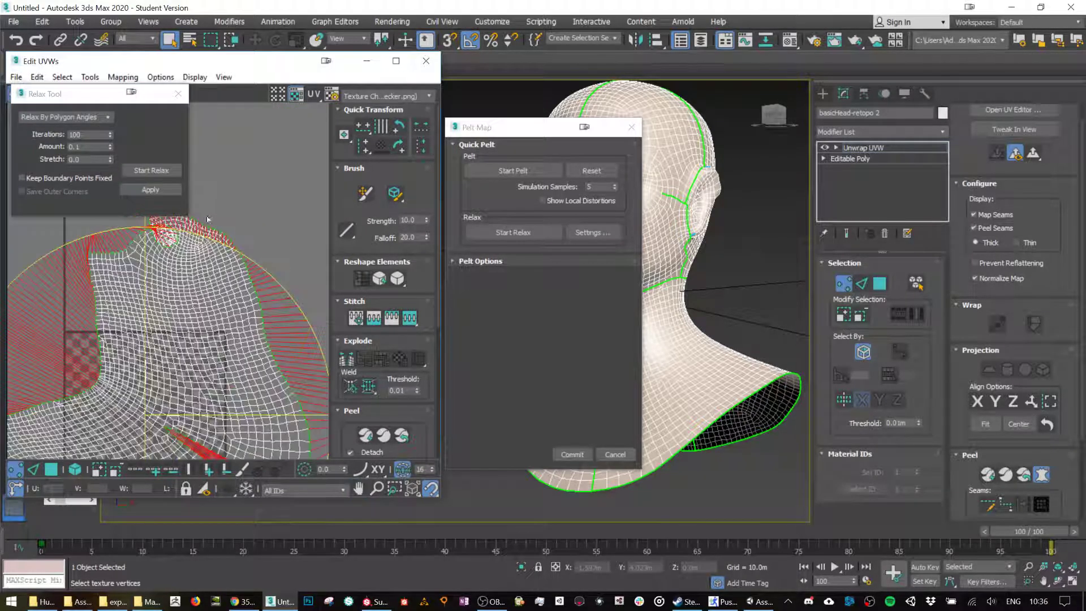
middle_click_drag(207, 219, 281, 259)
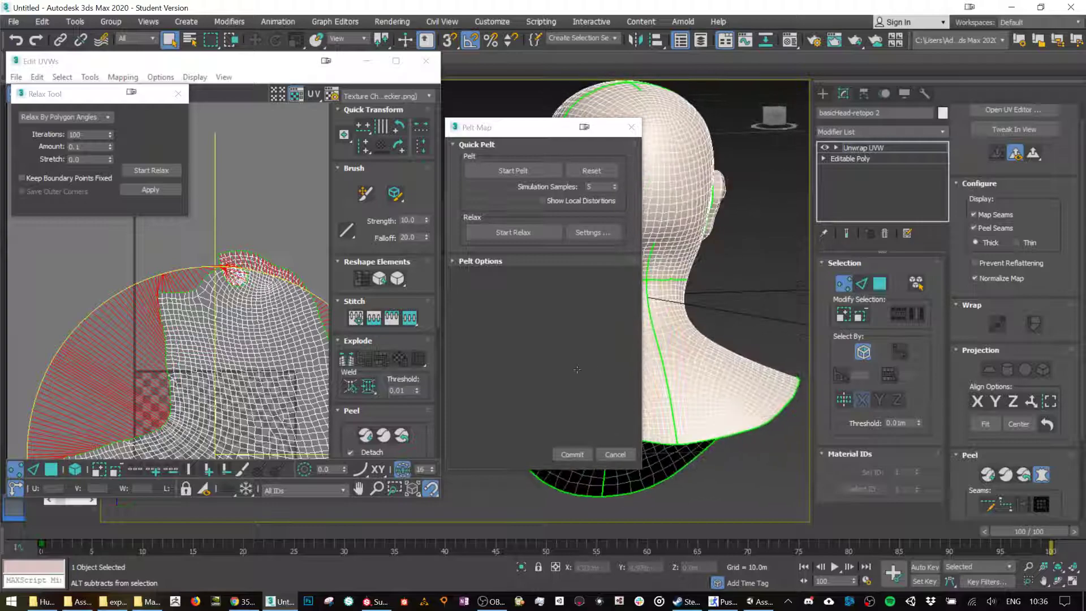
middle_click_drag(673, 357, 624, 370, "alt")
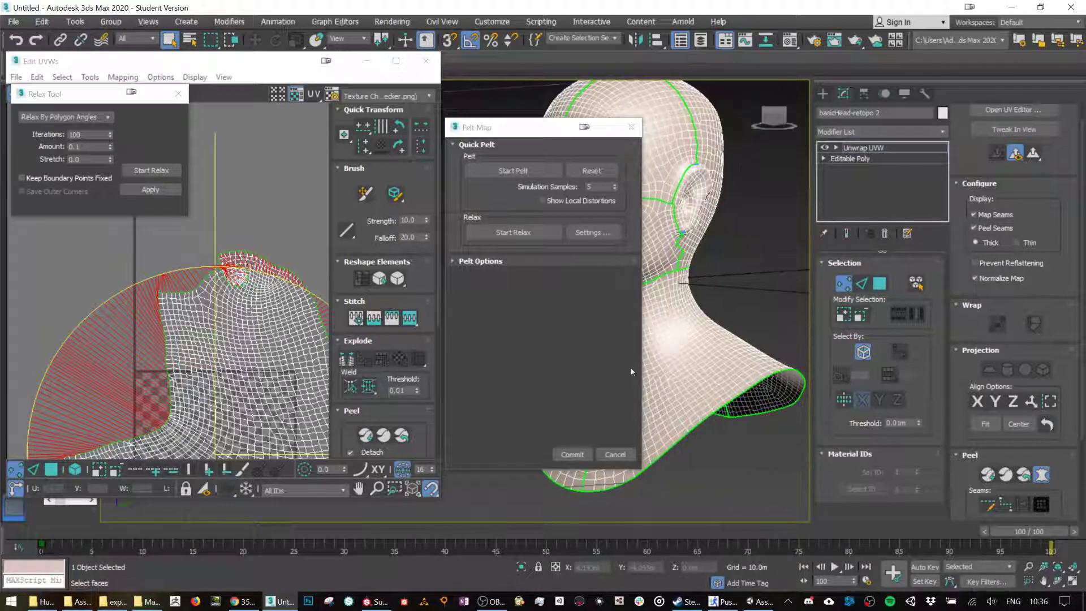
middle_click_drag(724, 374, 719, 353, "alt")
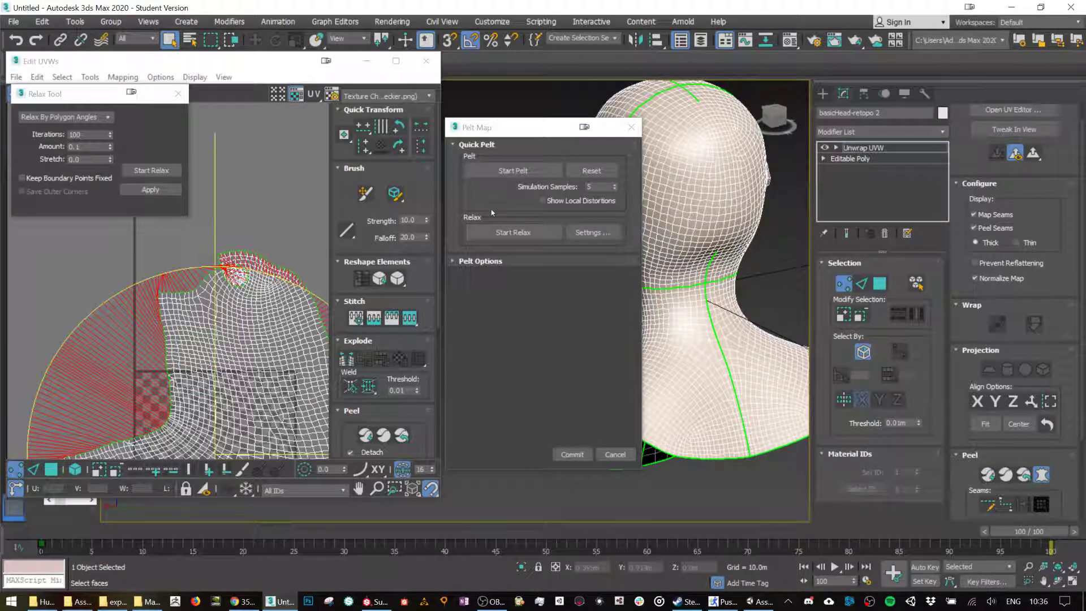
left_click(615, 455)
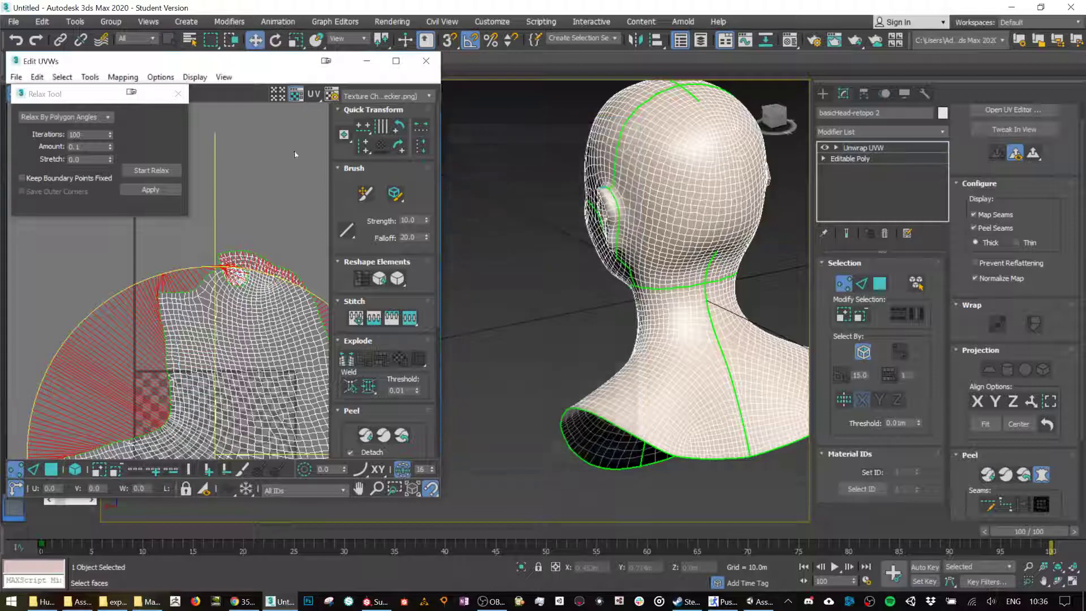
left_click(178, 94)
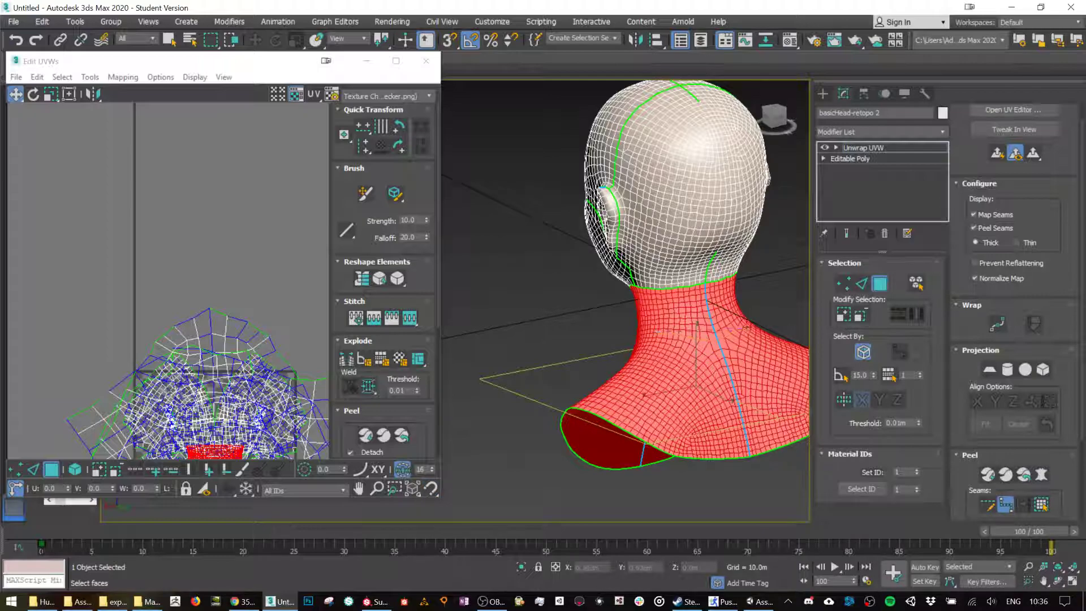
Extend the point-to-point seam across the back of the neck further around both sides.
middle_click_drag(767, 296, 746, 318, "alt")
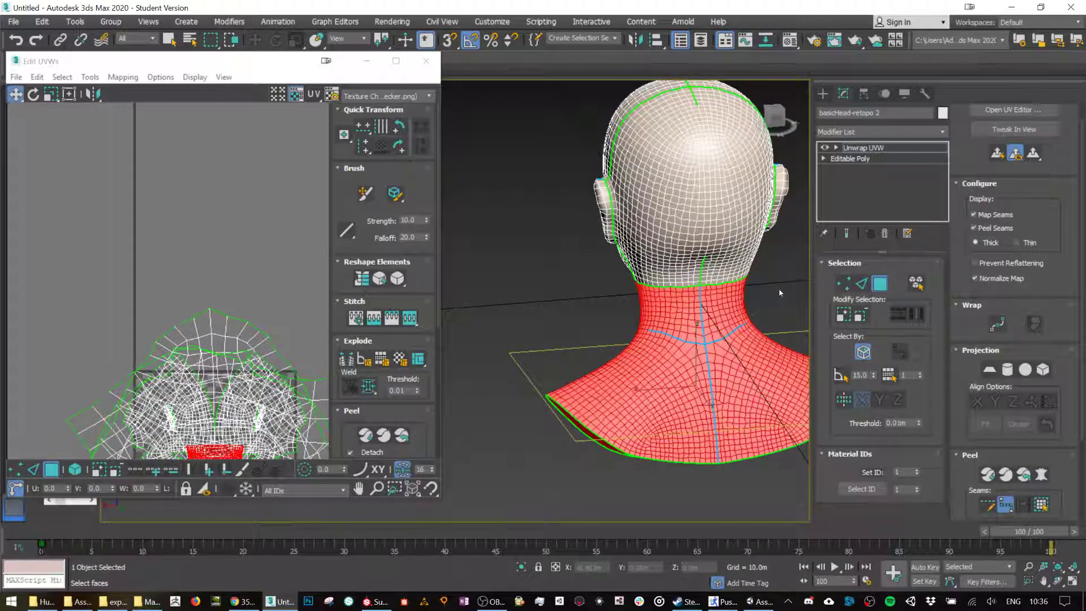
middle_click_drag(686, 383, 737, 372, "alt")
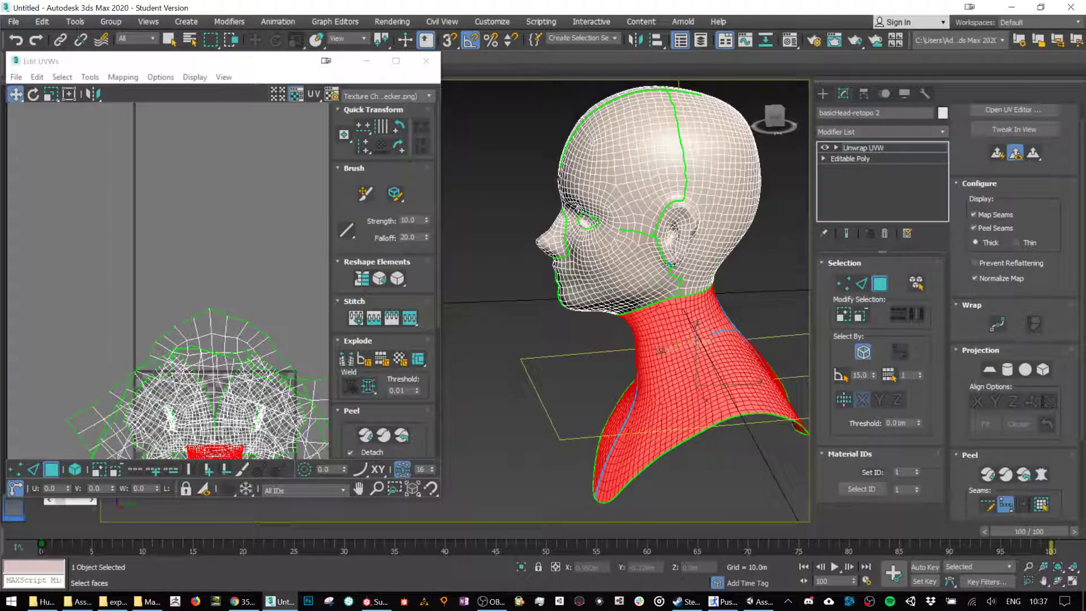
scroll(659, 348, "up", 10)
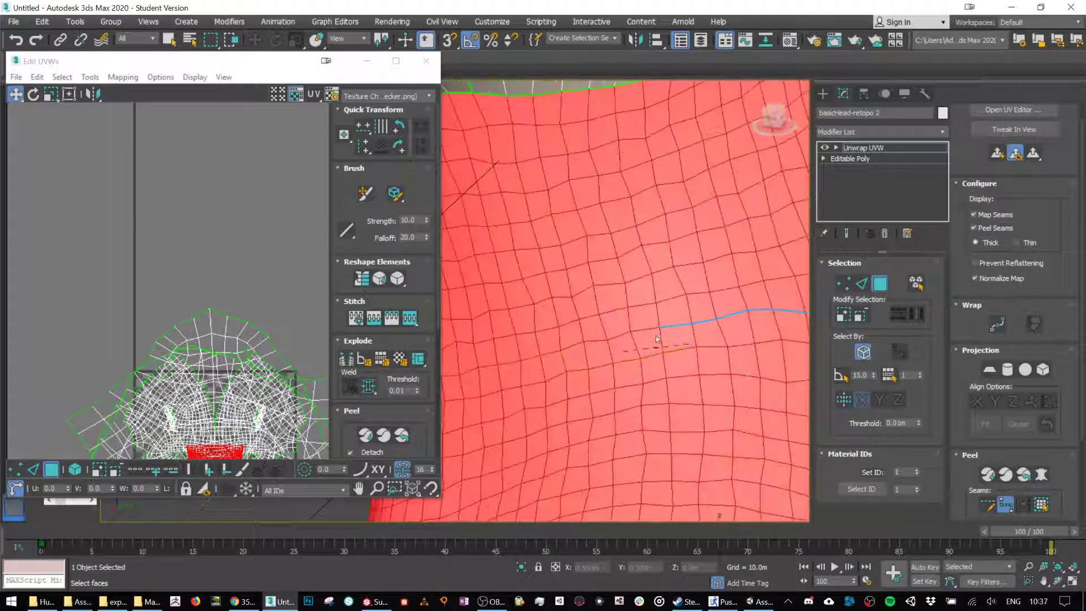
scroll(658, 331, "down", 5)
left_click(553, 353)
middle_click_drag(745, 275, 686, 367, "alt")
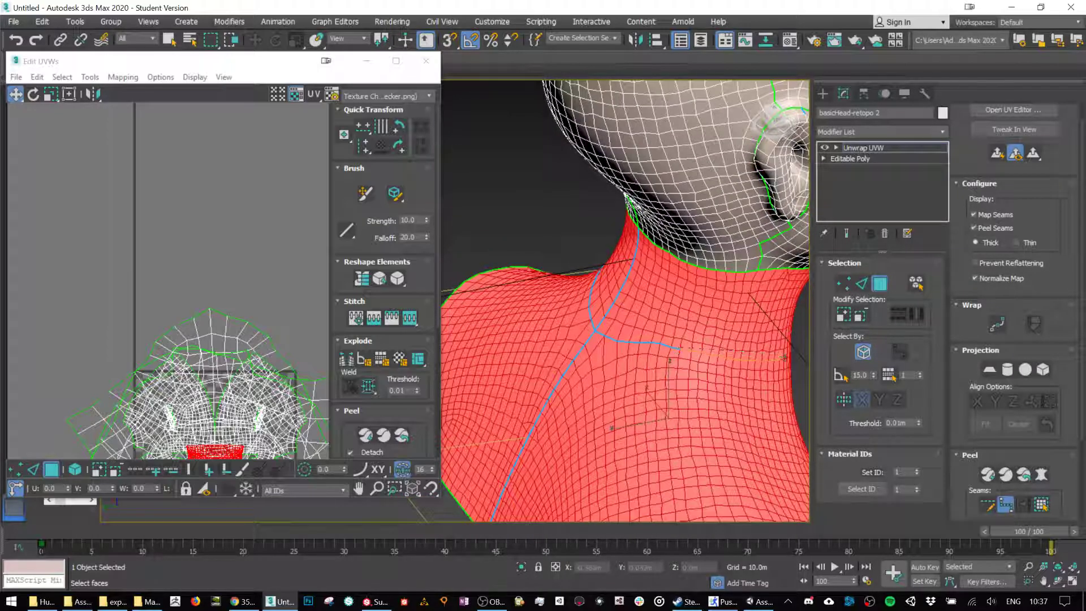
left_click(784, 358)
scroll(784, 359, "down", 6)
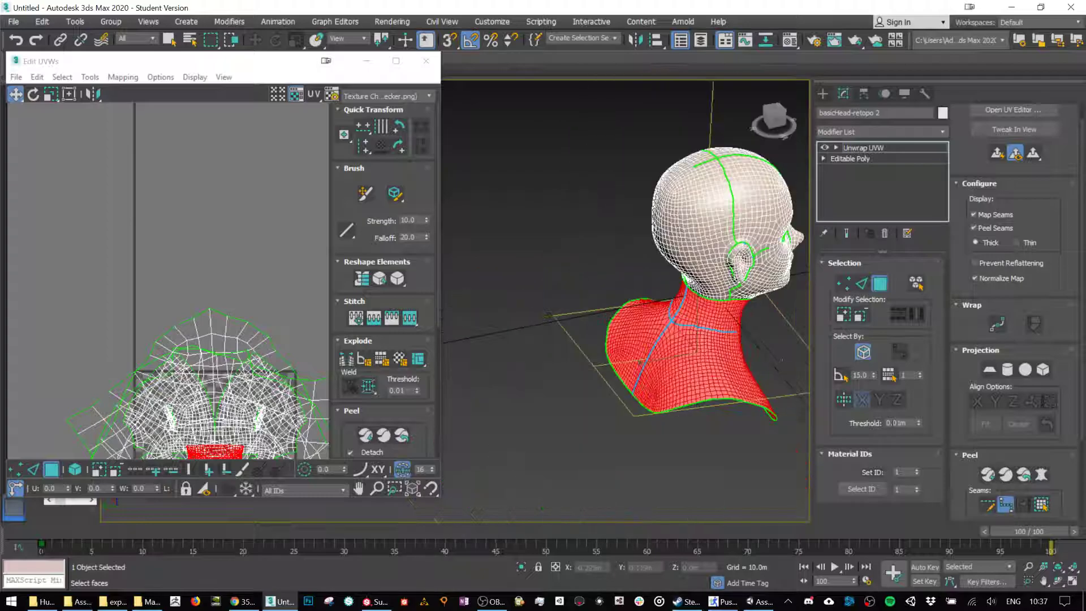
Pelt map the neck and shoulders with the added seams, alternating pelt and relax passes on the UVs.
left_click(1042, 474)
left_click(497, 171)
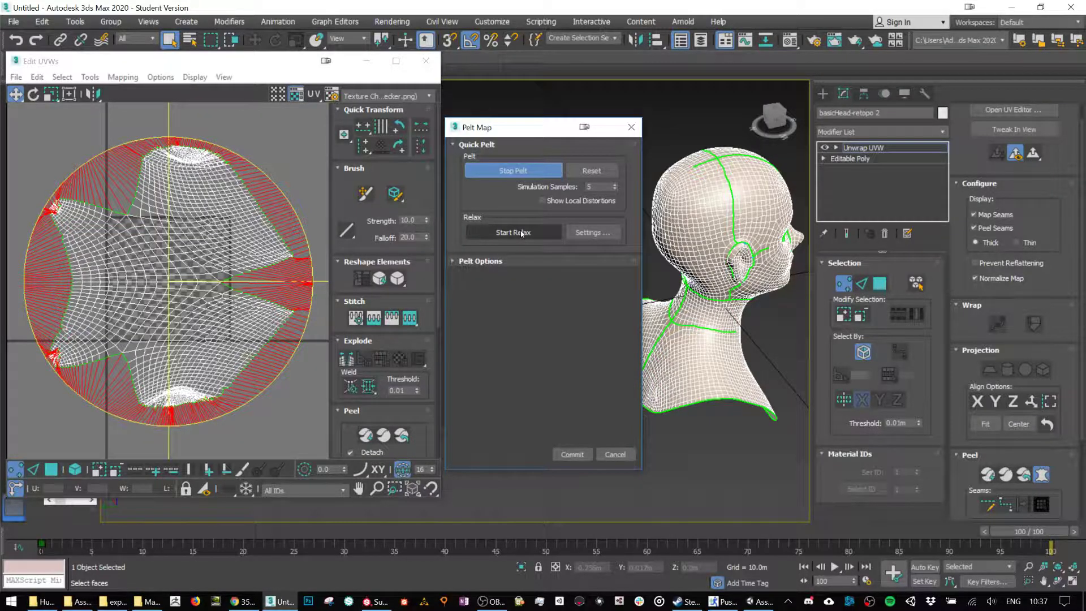
left_click(522, 233)
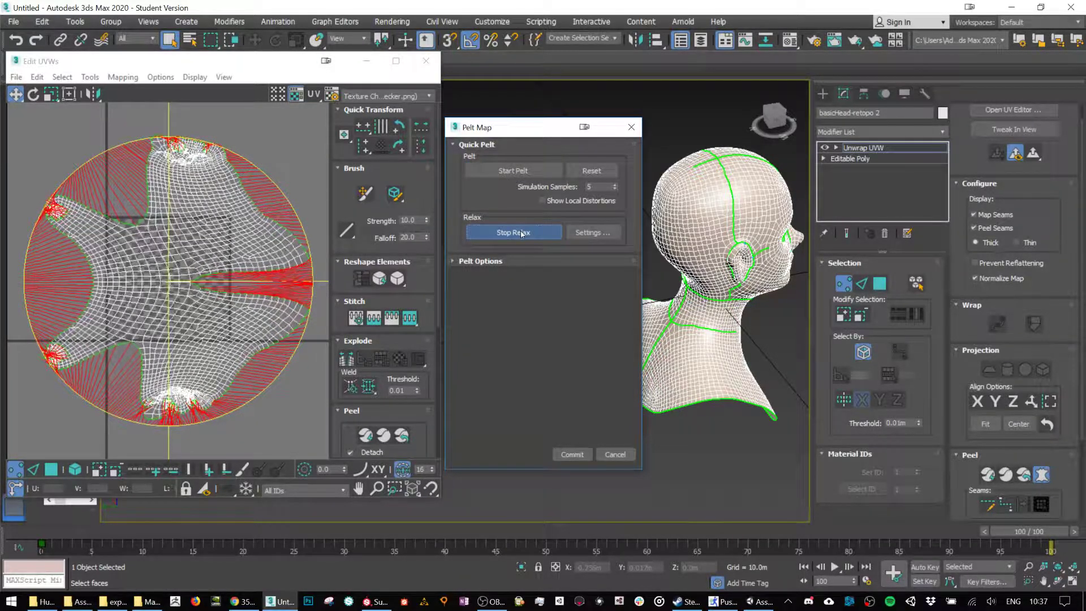
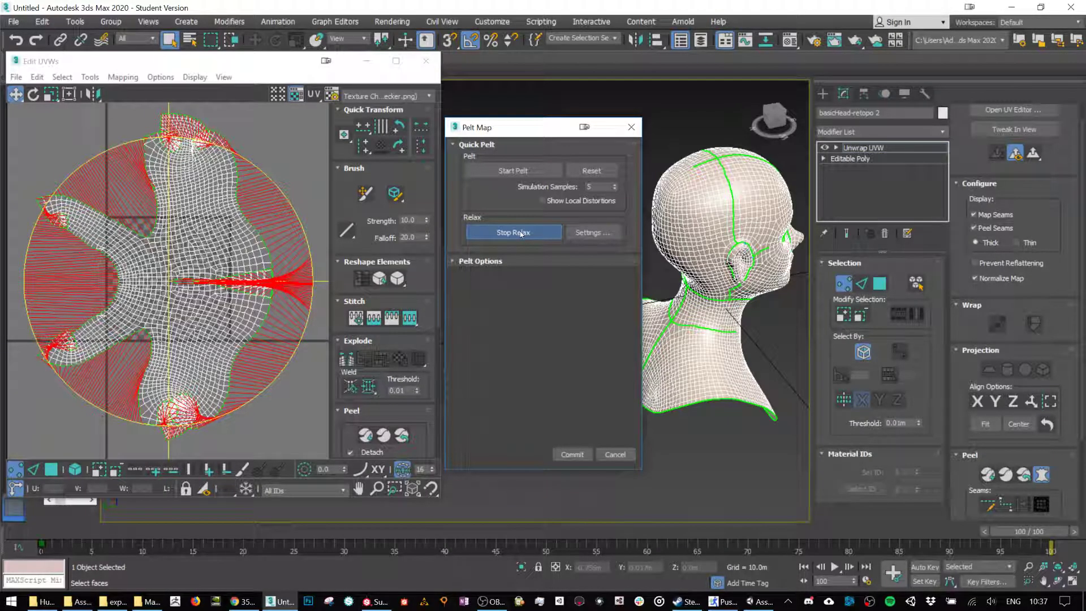
left_click(531, 171)
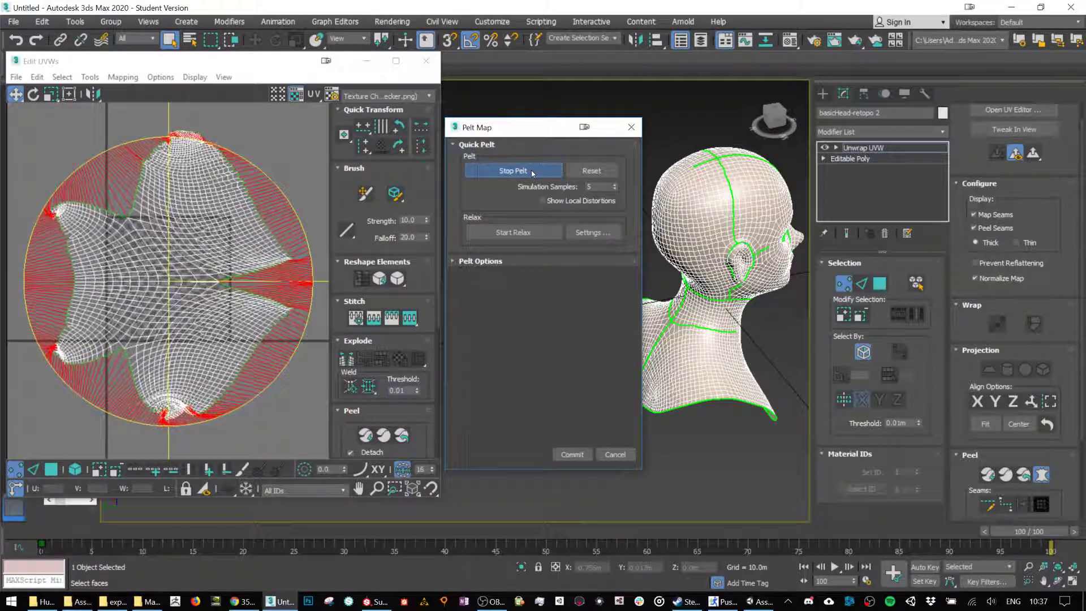
left_click(513, 232)
Relax the neck UVs with Relax By Edge Angles, setting iterations to 201, amount to 0.51 and stretch to 0.053.
left_click(592, 232)
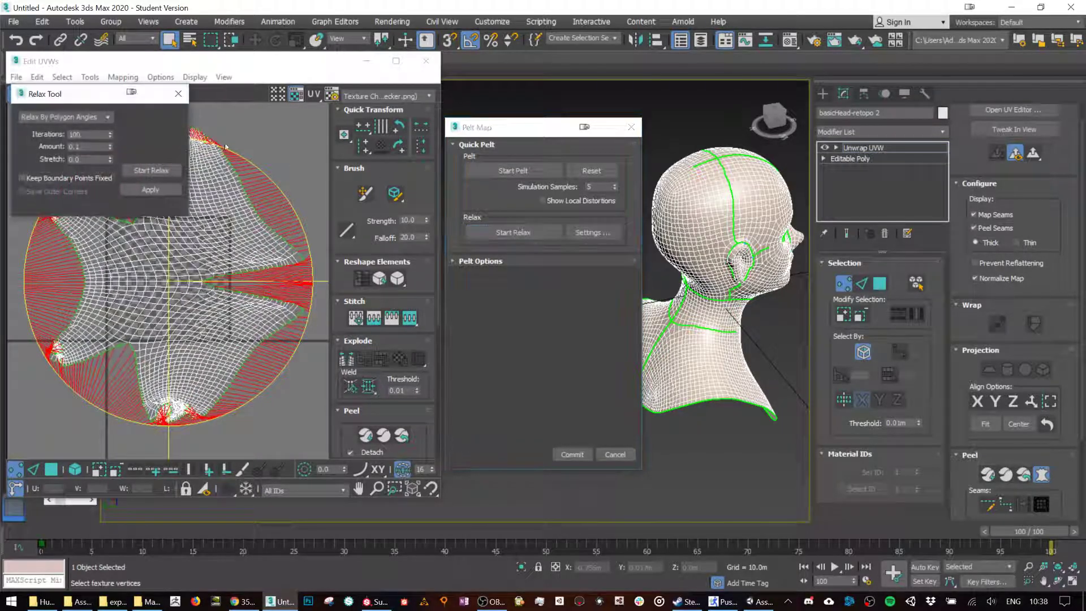
left_click(113, 118)
left_click(62, 126)
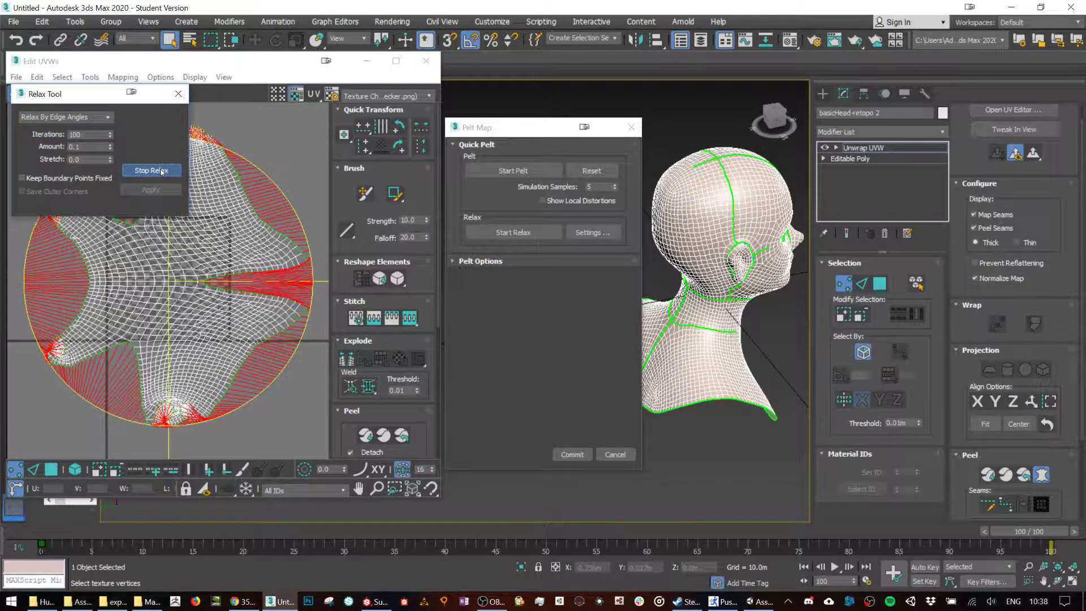
left_click_drag(110, 135, 111, 106)
left_click(151, 171)
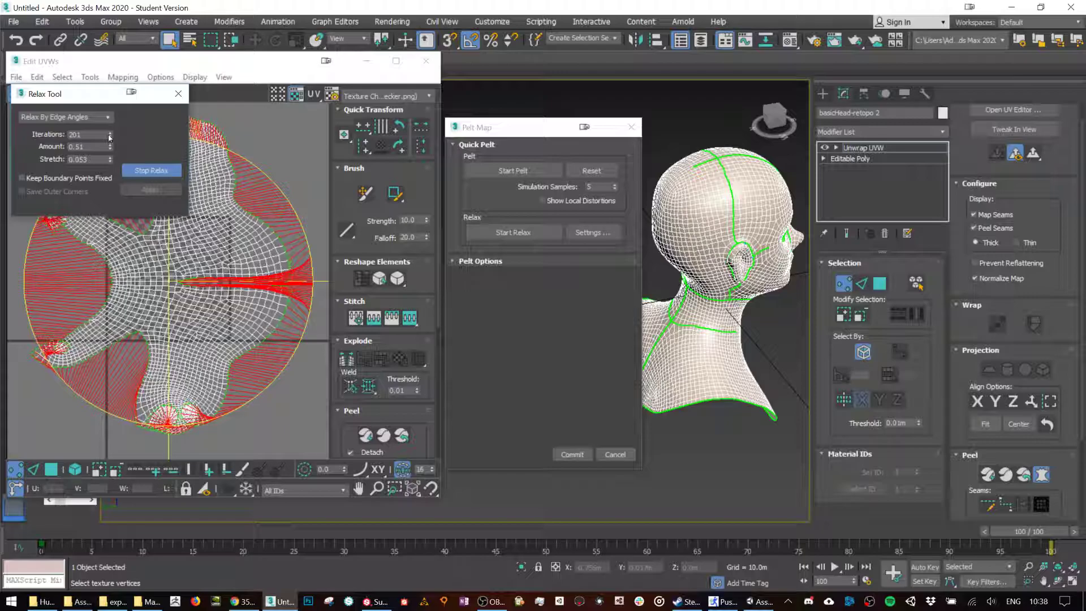
Continue relaxing the neck UVs by edge angles, with iterations at 255, amount at 0.83 and stretch at 0.101.
mouse_move(110, 164)
left_mouse_down()
mouse_move(111, 134)
mouse_move(110, 150)
left_mouse_up()
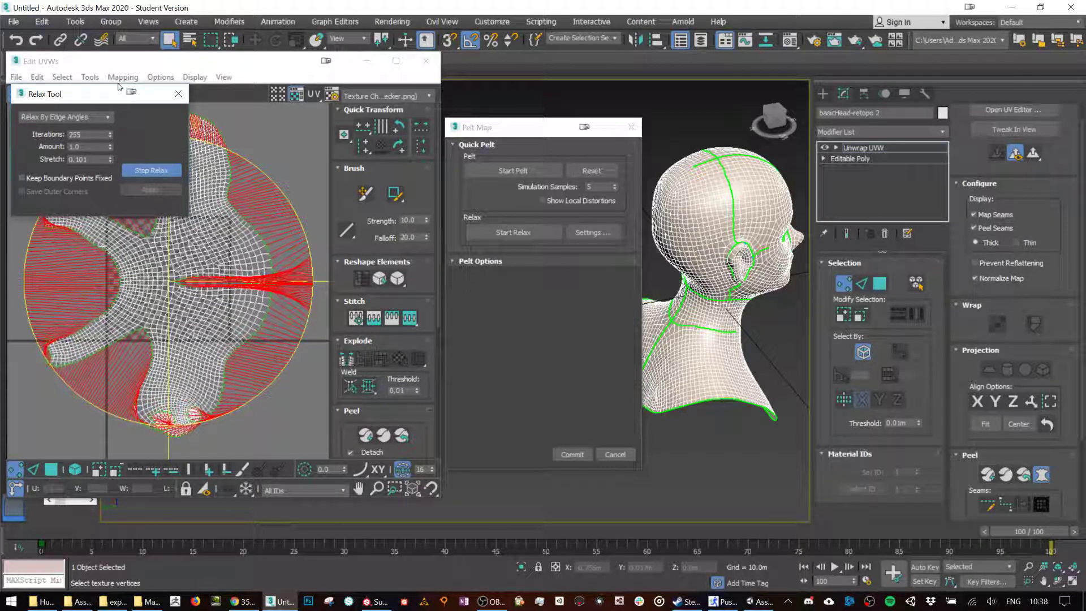
left_click_drag(111, 147, 111, 159)
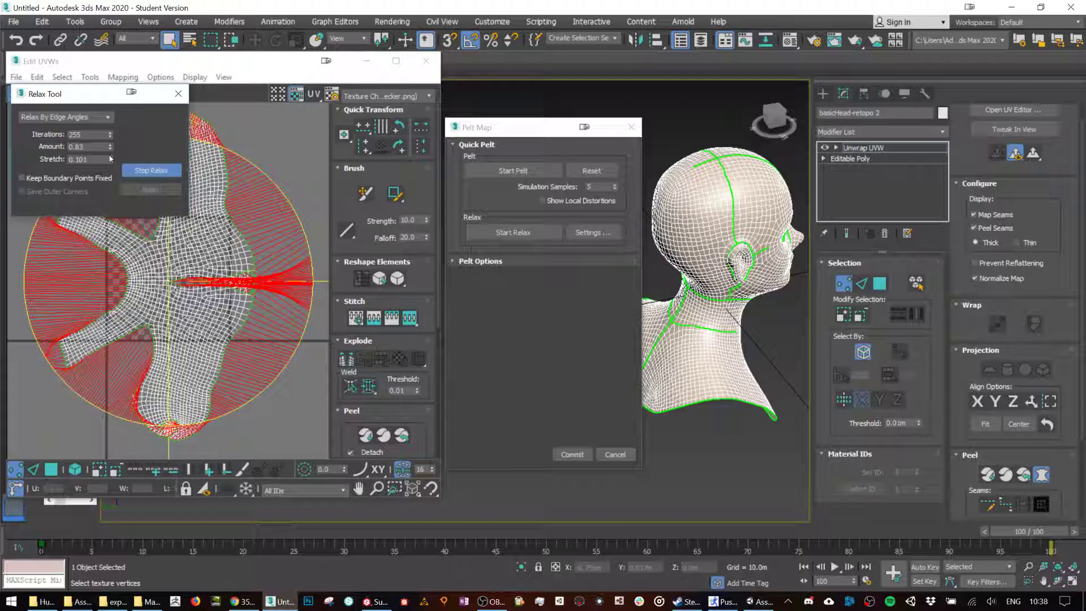
left_click(151, 170)
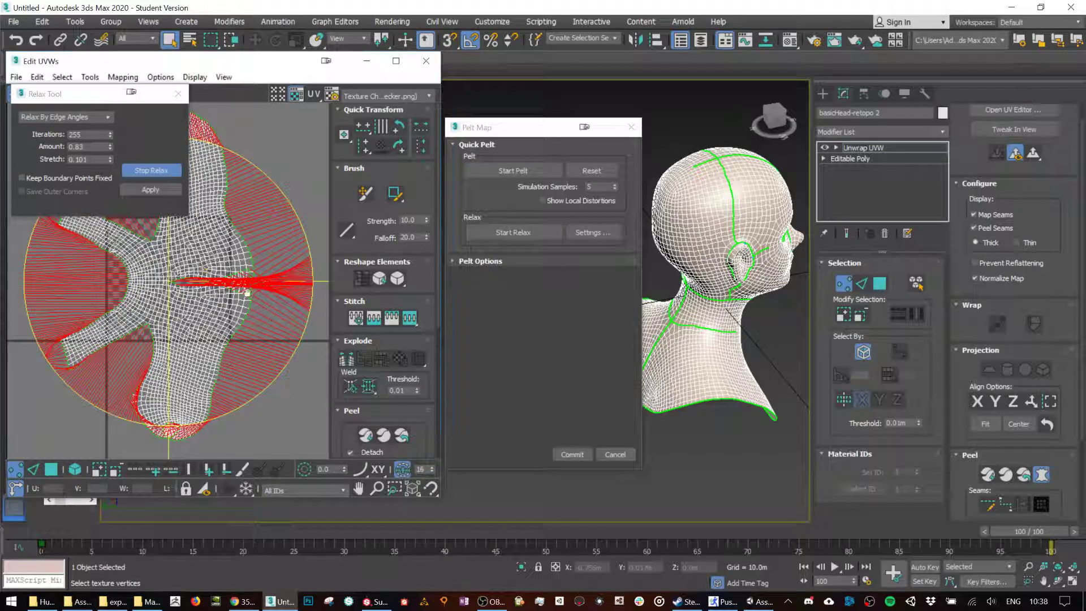
left_click(150, 171)
left_click(150, 171)
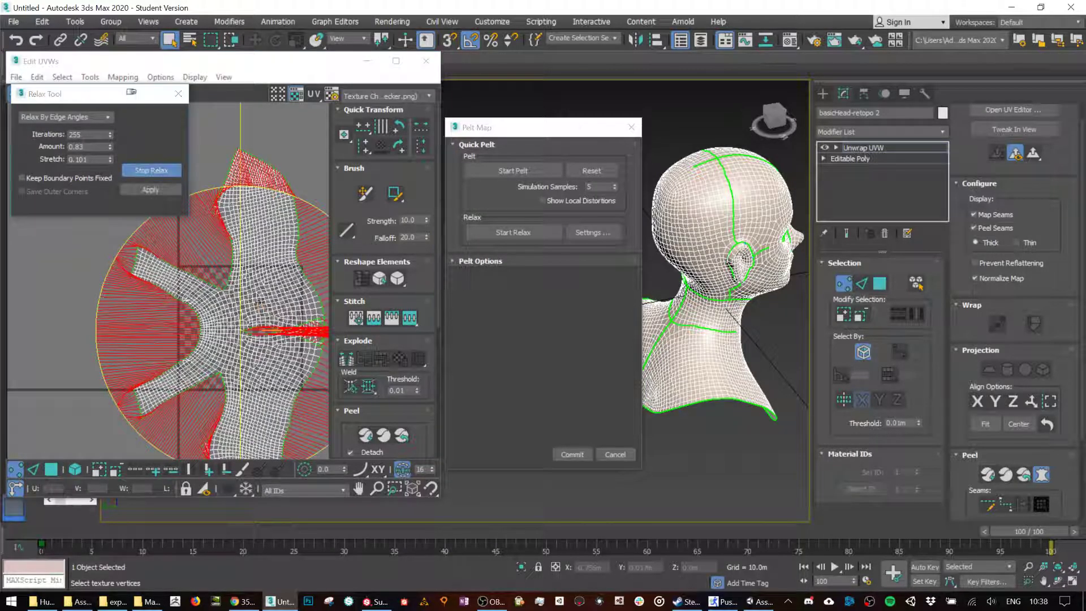
middle_click_drag(259, 306, 260, 213)
left_click(150, 172)
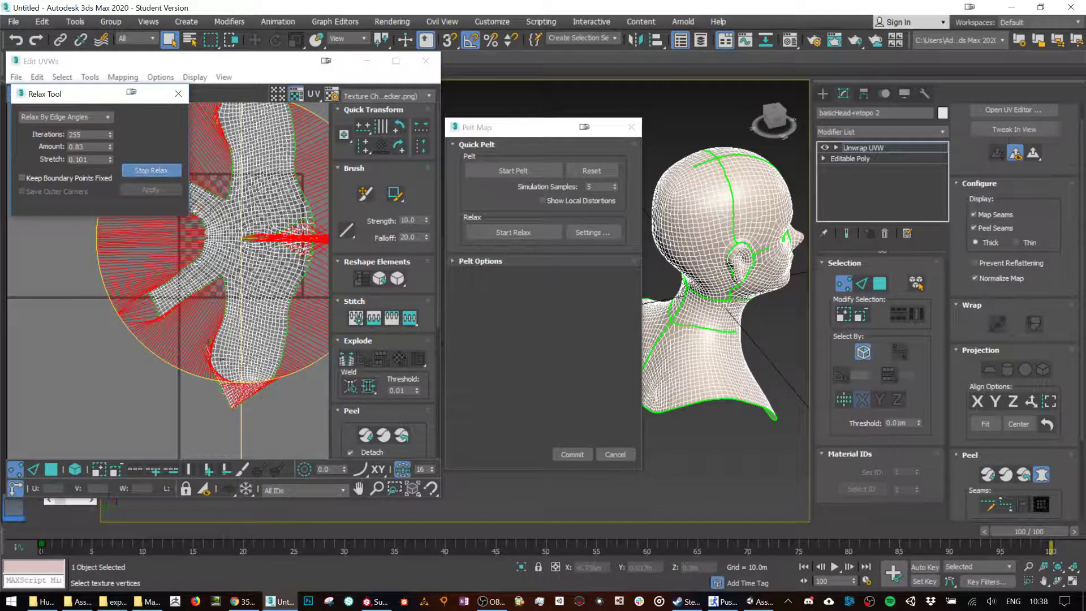
Stop the relax on the neck UVs, apply it, close the relax settings and commit the pelt map.
scroll(229, 363, "up", 5)
scroll(230, 362, "down", 5)
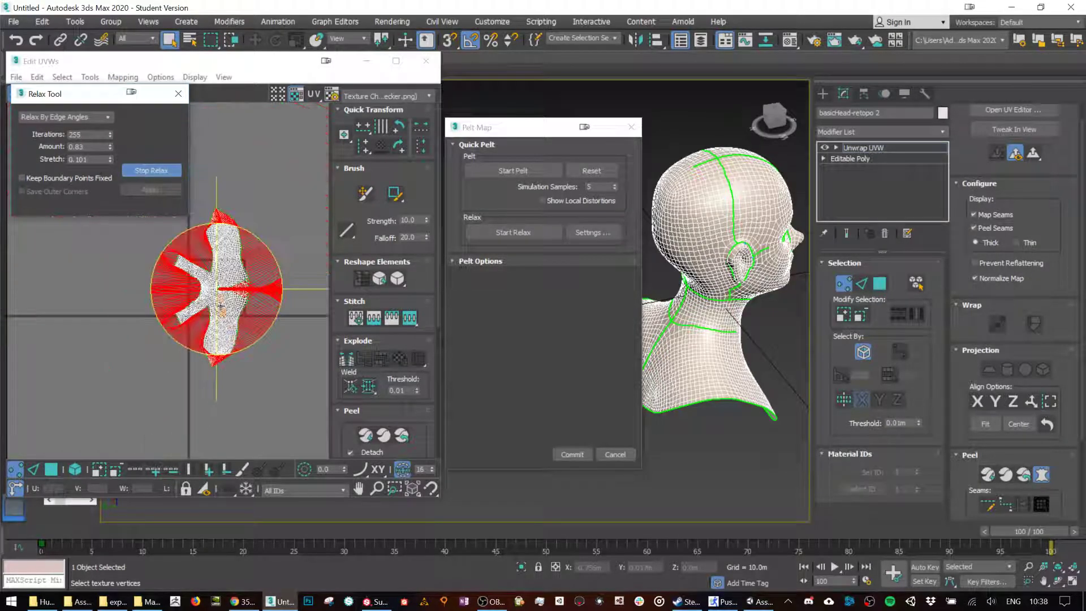
scroll(214, 211, "up", 6)
scroll(215, 211, "down", 8)
left_click(154, 171)
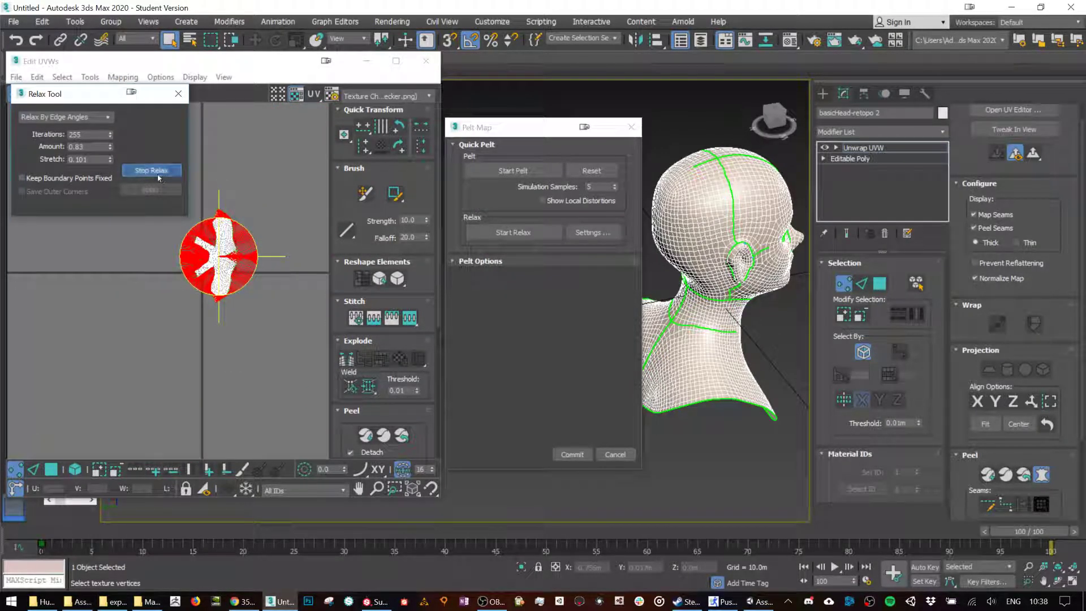
left_click(147, 190)
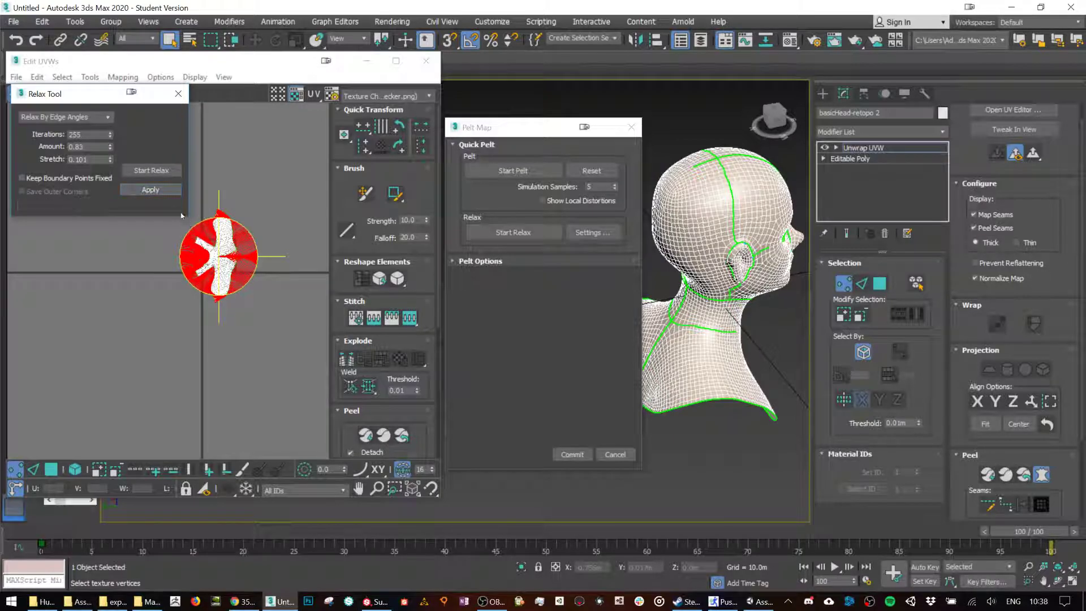
left_click(177, 94)
scroll(249, 238, "up", 2)
left_click(572, 454)
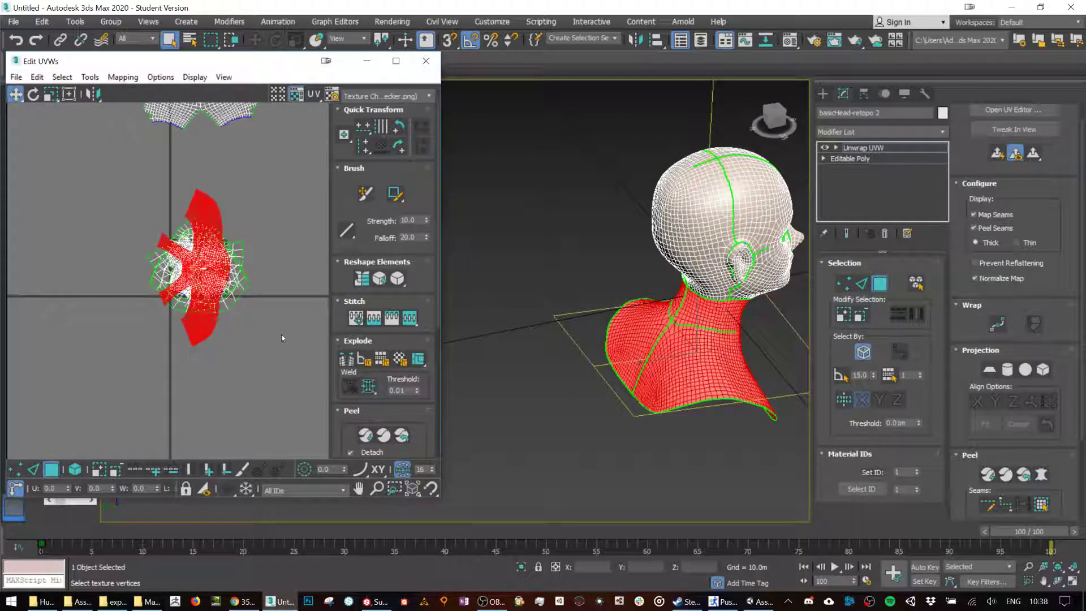
Select all UV pieces and repack them inside the UV square with Rescale and Rotate on, ending with padding 0.0.
scroll(280, 334, "down", 4)
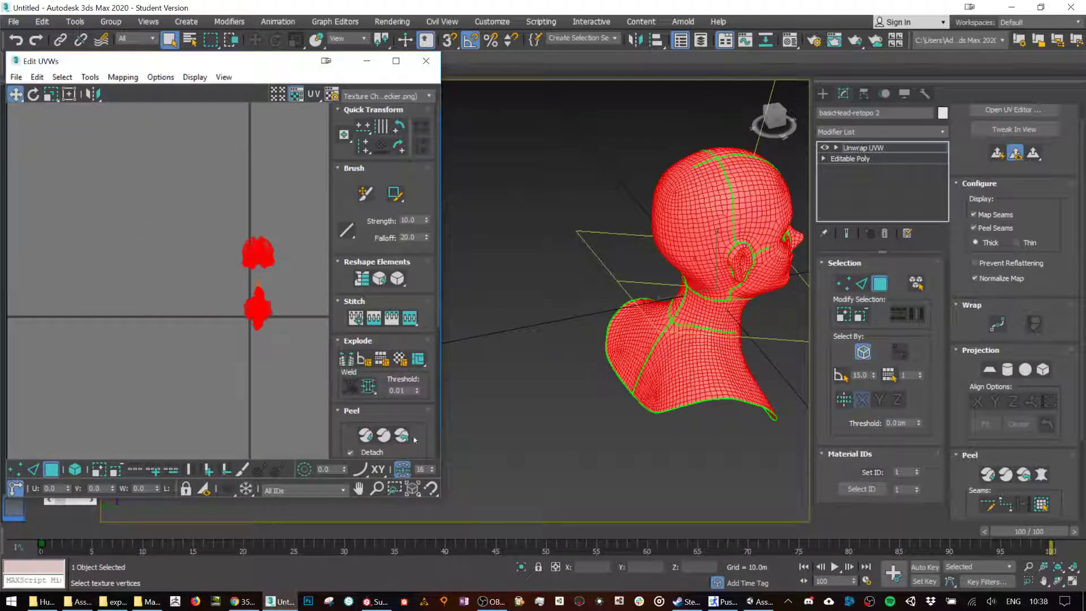
scroll(415, 442, "down", 6)
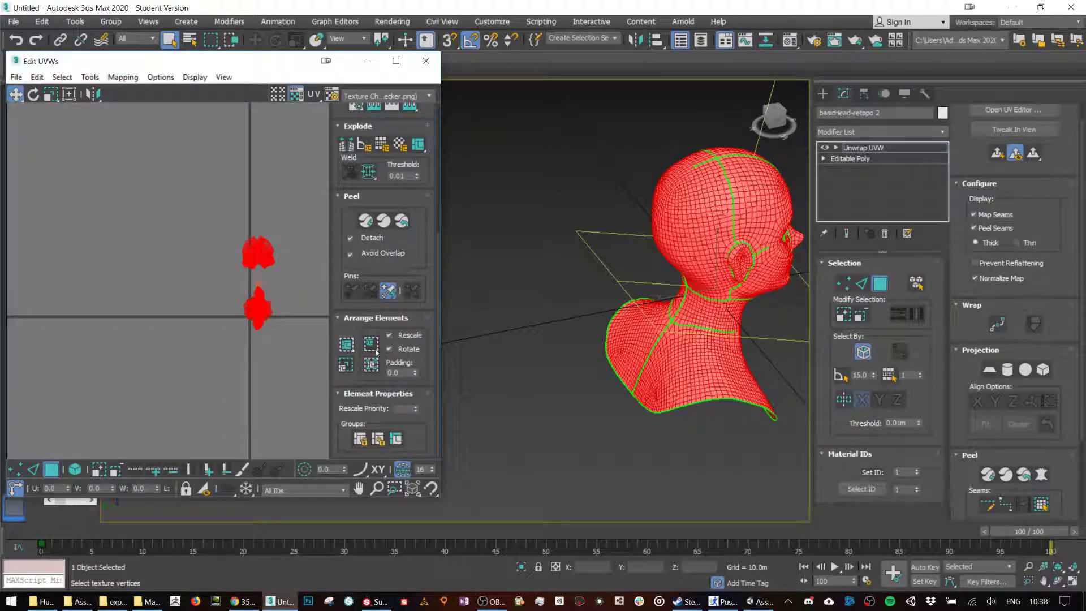
left_click(372, 347)
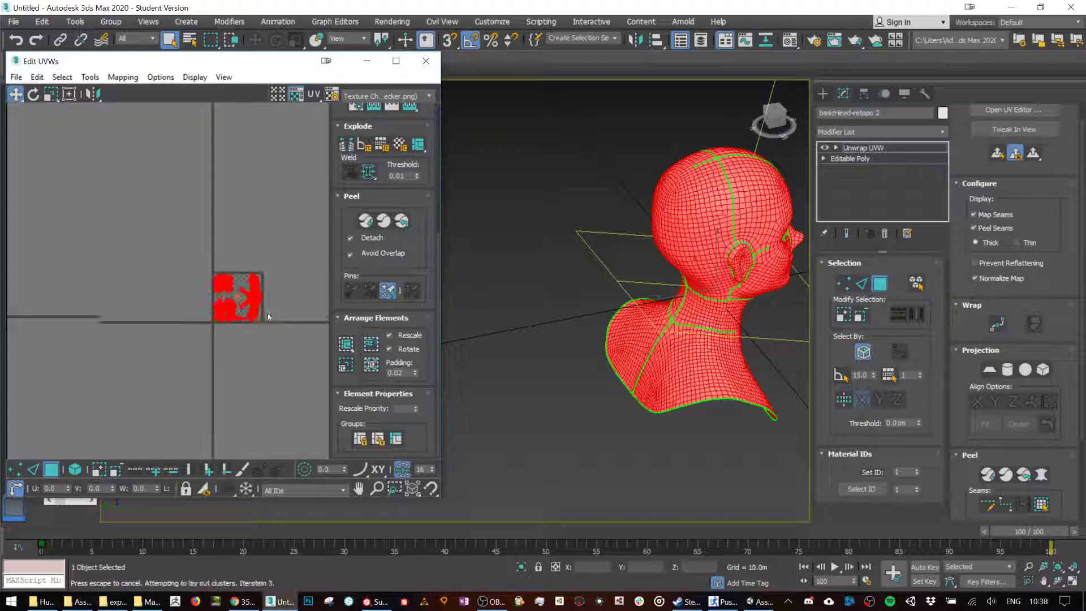
left_click(371, 366)
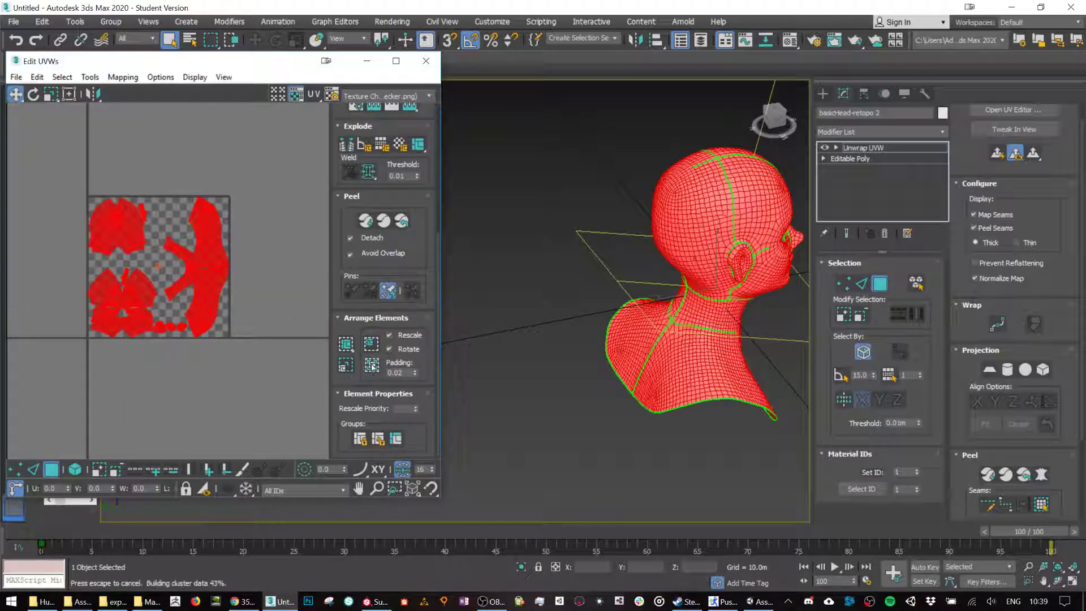
left_click(347, 345)
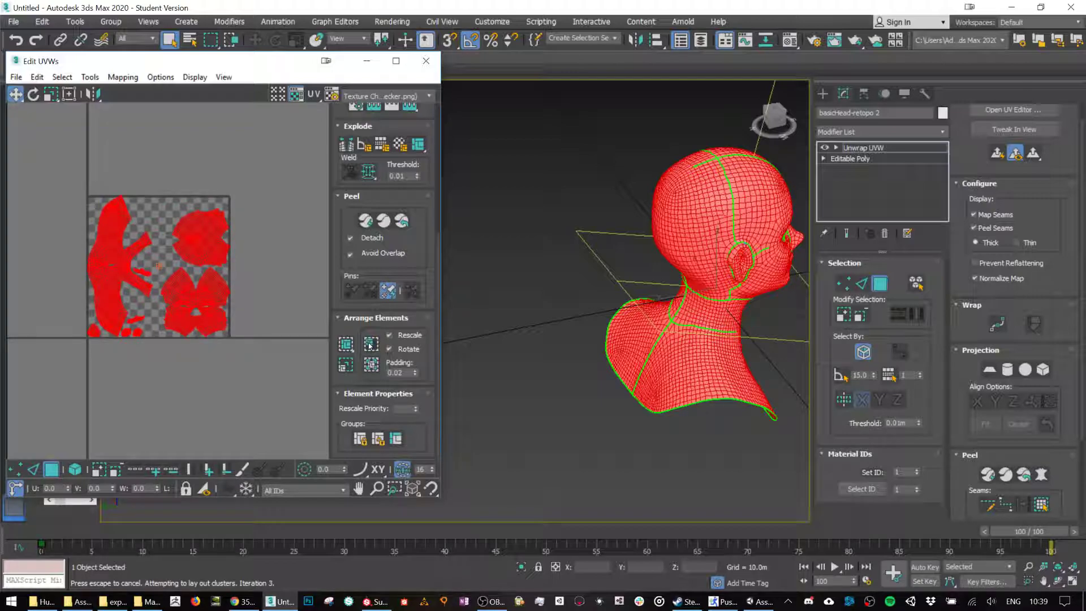
left_click(345, 364)
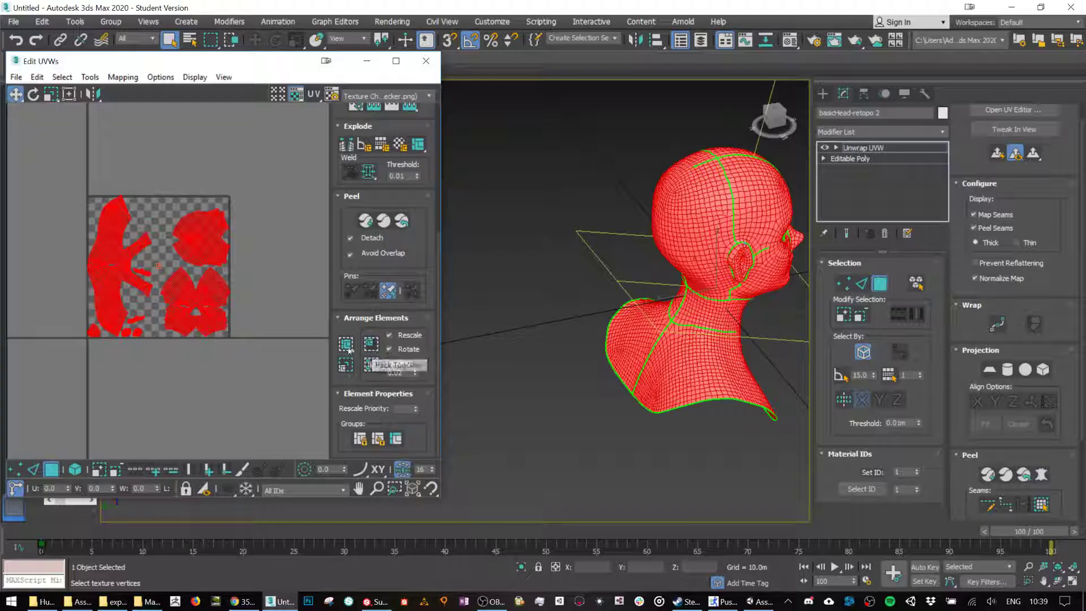
left_click(375, 351)
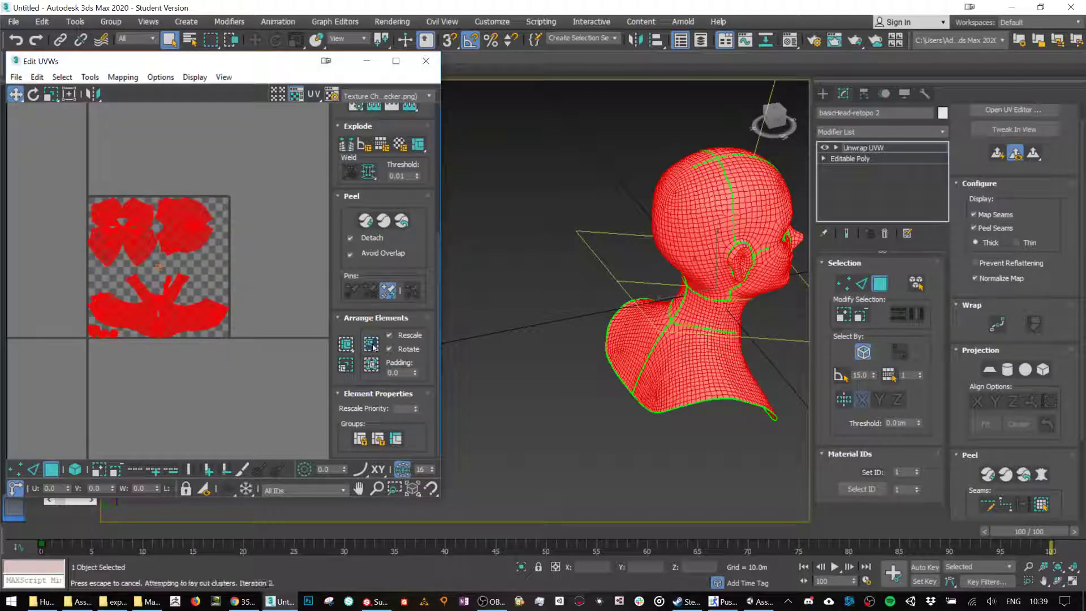
Close the UV editor and save the scene as SombraHead in the Asset Design 2019-20 folder.
left_click(472, 223)
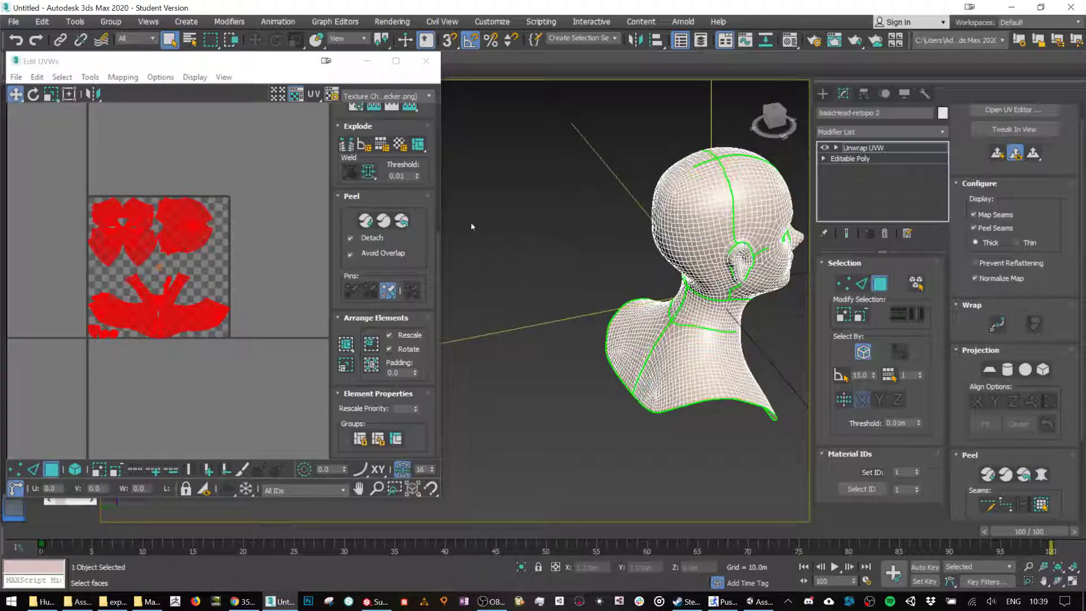
left_click(429, 61)
left_click(824, 94)
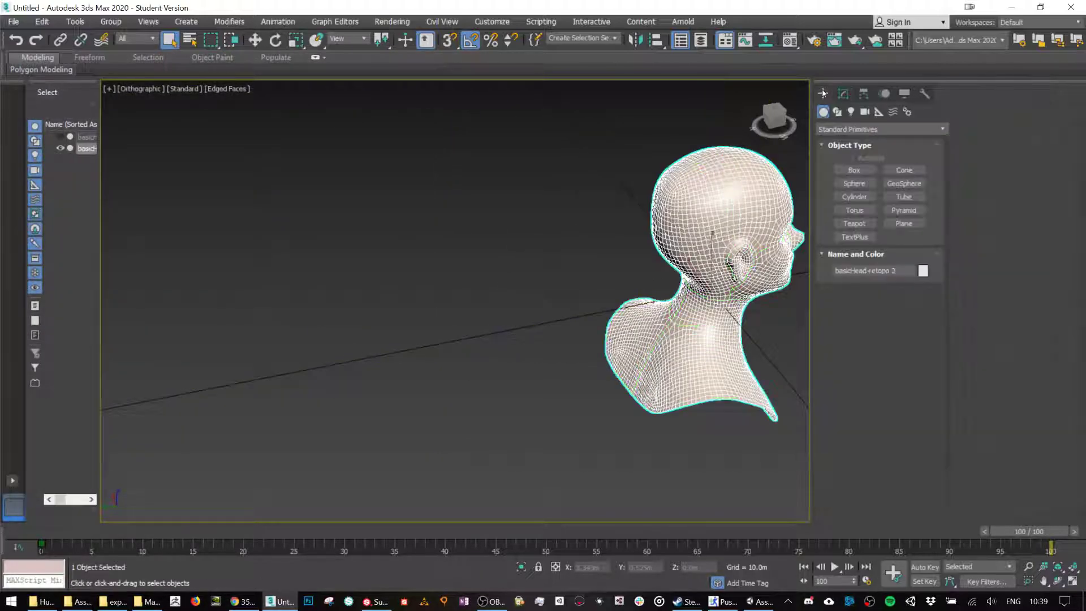
middle_click_drag(746, 227, 710, 229, "alt")
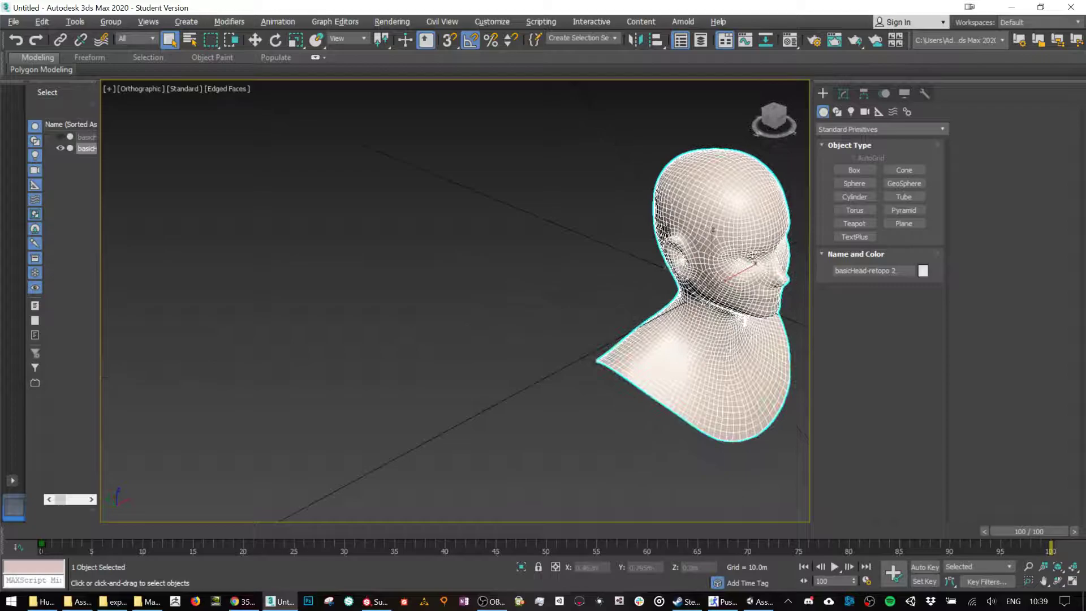
key("ctrl+s")
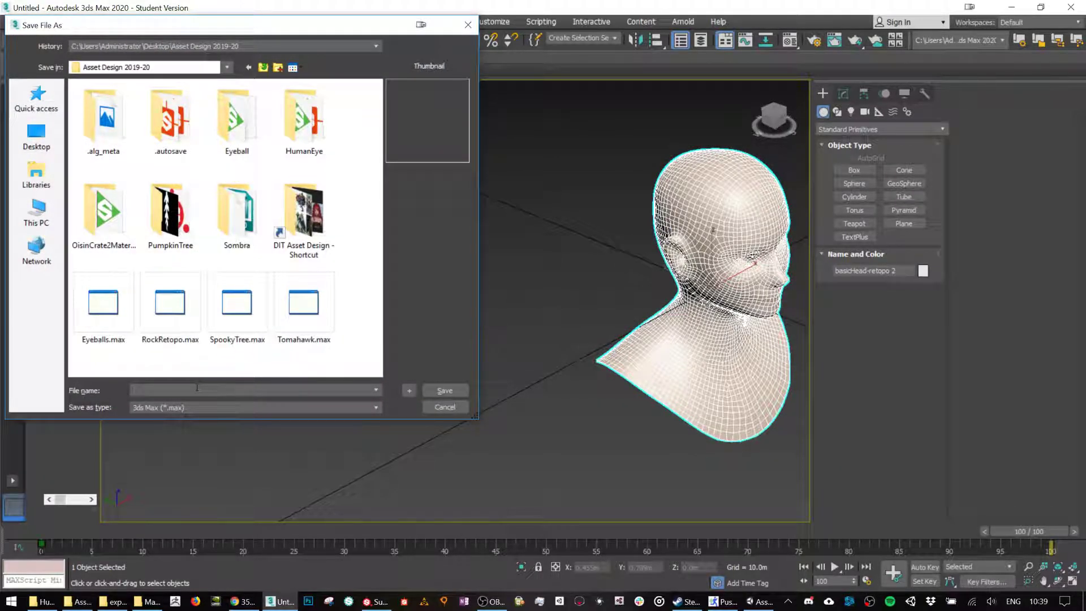
type("Sombra")
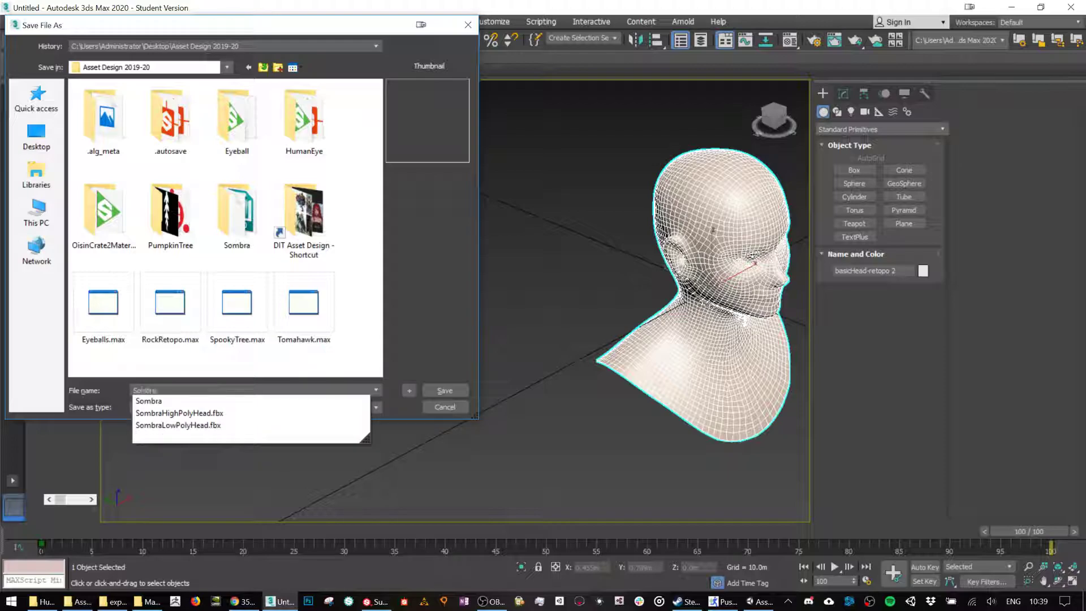
type("Head")
key("Return")
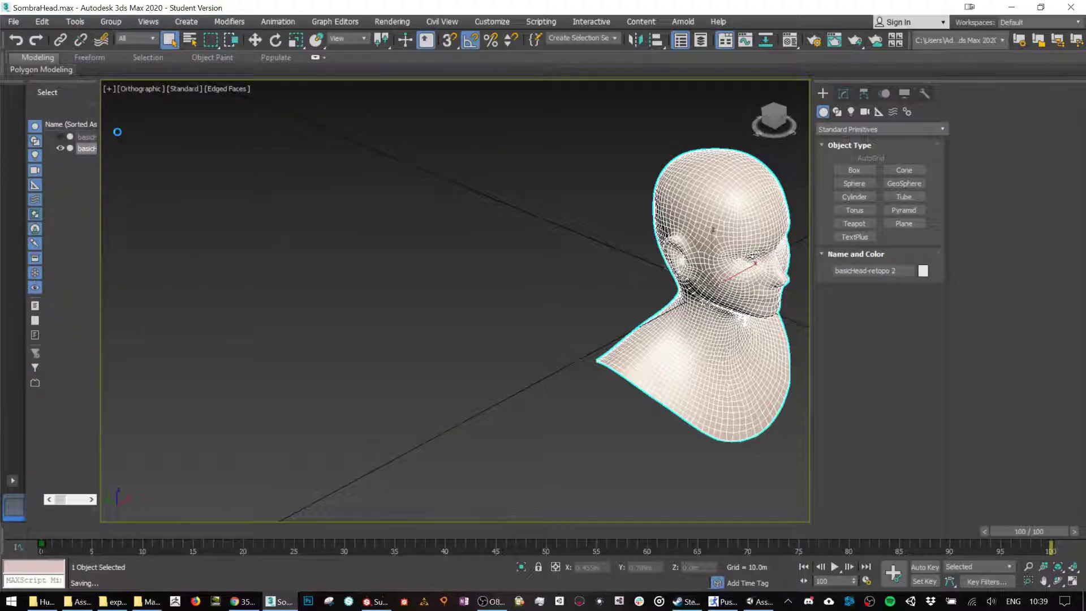
Unhide the high-poly head, open Render To Texture for the low-poly head and enlarge its window.
left_click(61, 137)
left_click(23, 22)
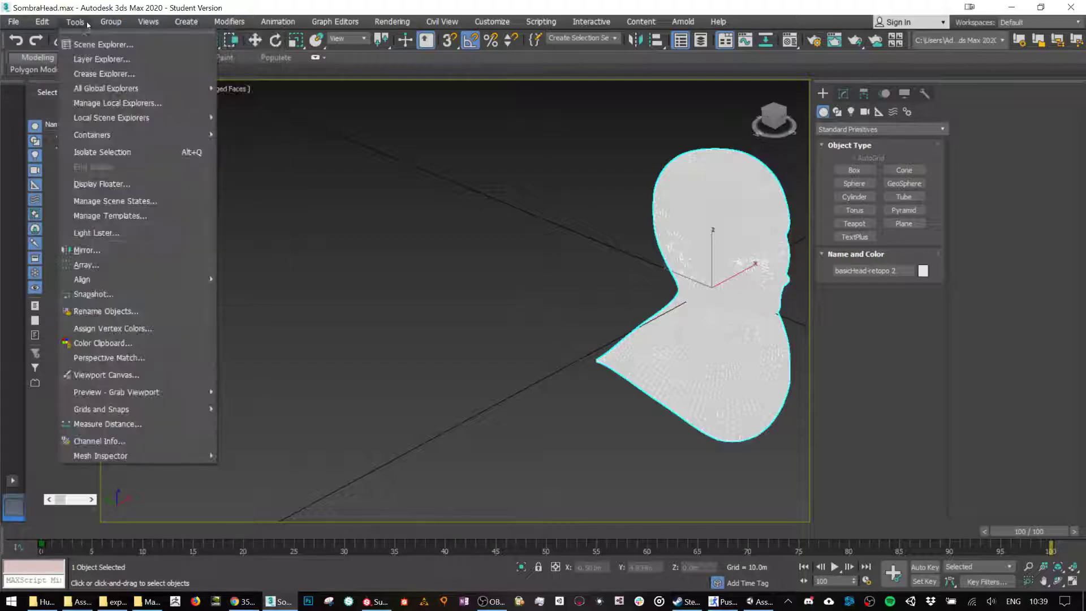
left_click(393, 23)
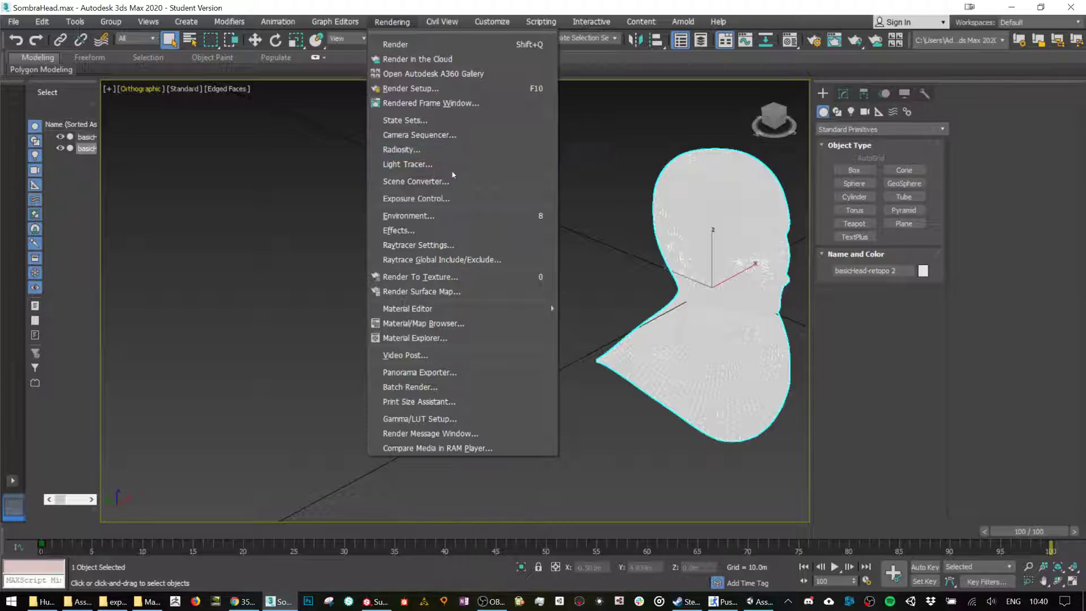
left_click(419, 277)
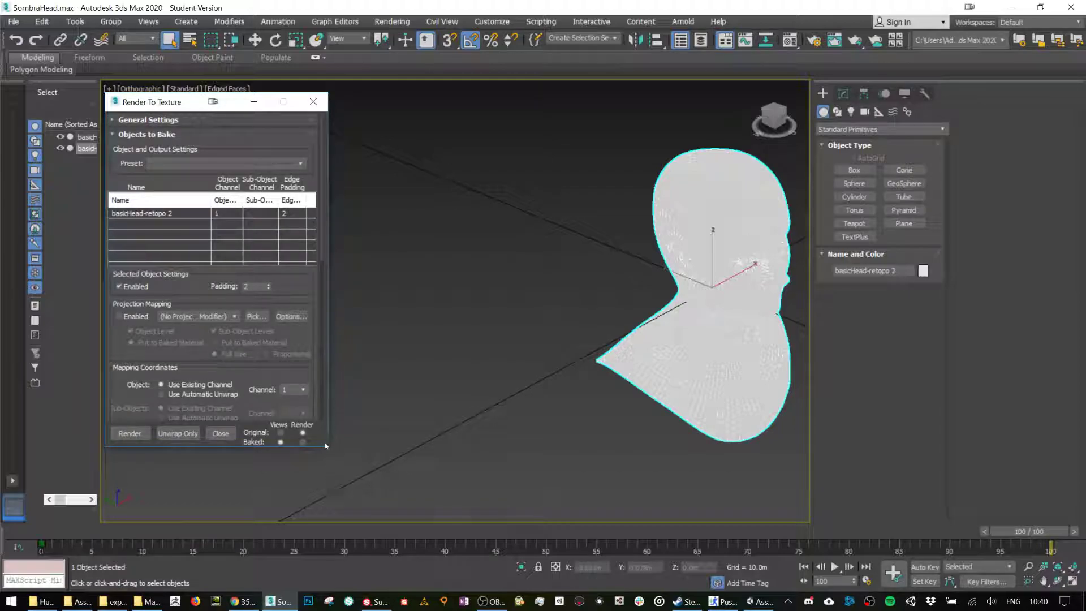
left_click_drag(328, 449, 327, 550)
Add a NormalsMap element to the bake output of the low-poly head.
scroll(193, 429, "down", 3)
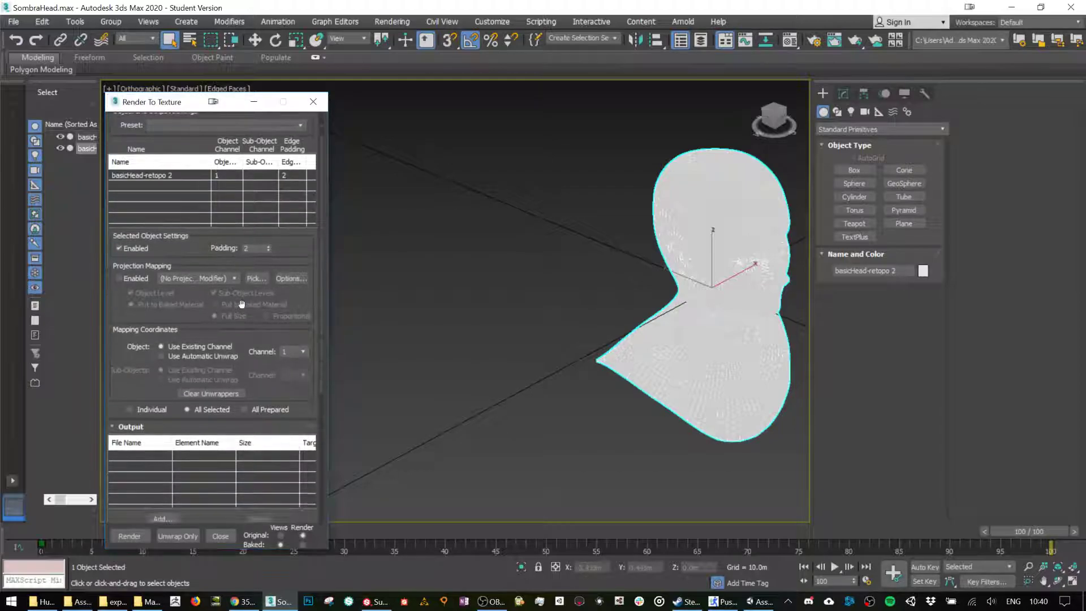
left_click(163, 442)
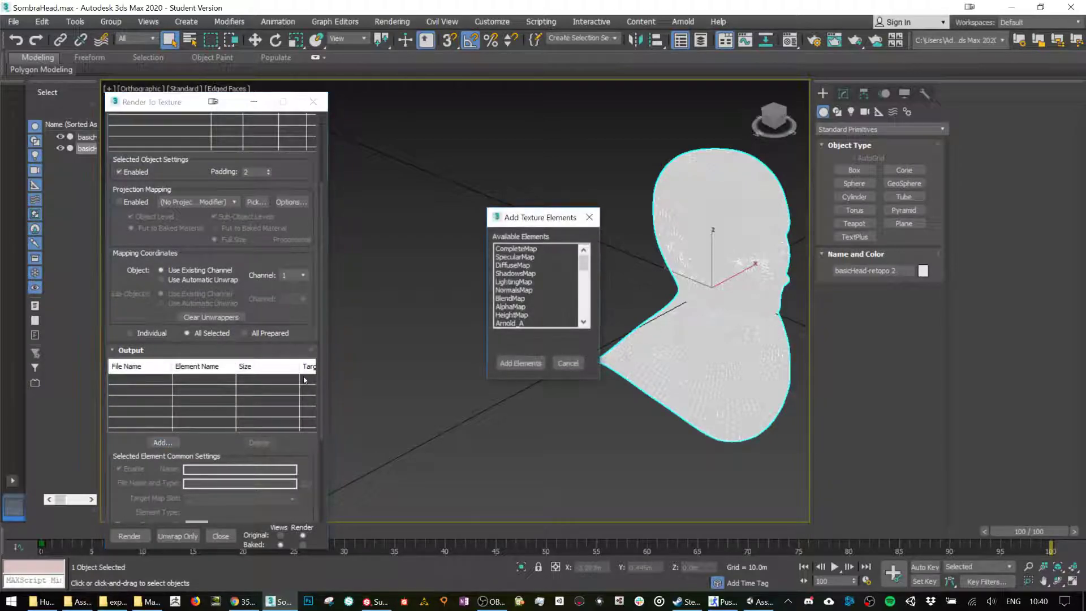
scroll(522, 310, "down", 1)
left_click(512, 265)
left_click(520, 364)
scroll(226, 277, "up", 2)
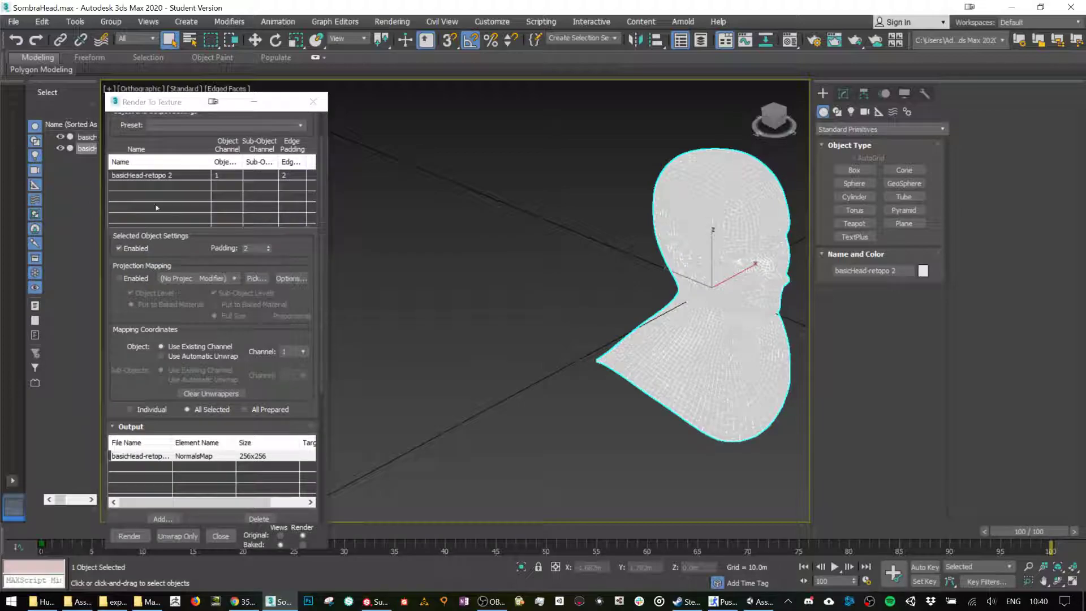
Enable projection mapping for the low-poly head and pick the high-poly basicHead as its projection target.
left_click(139, 278)
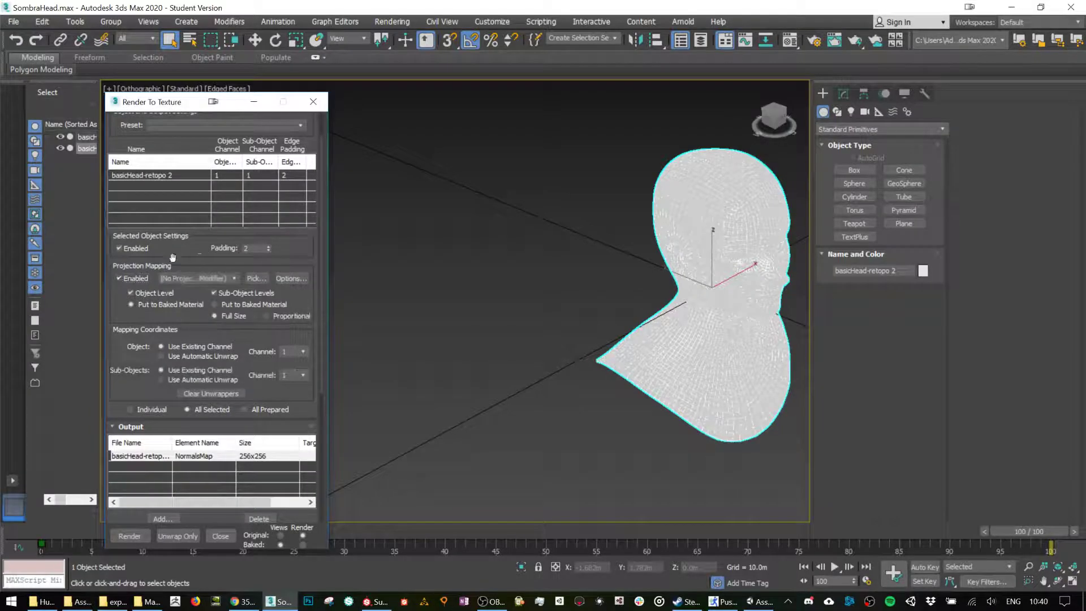
left_click(257, 278)
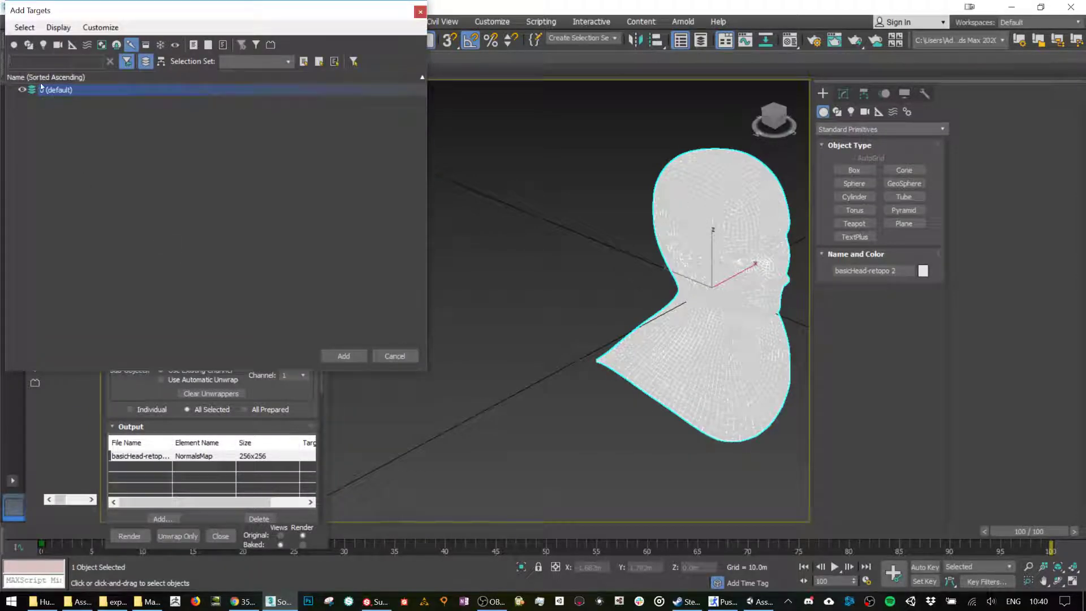
left_click(17, 47)
left_click(10, 90)
double_click(67, 101)
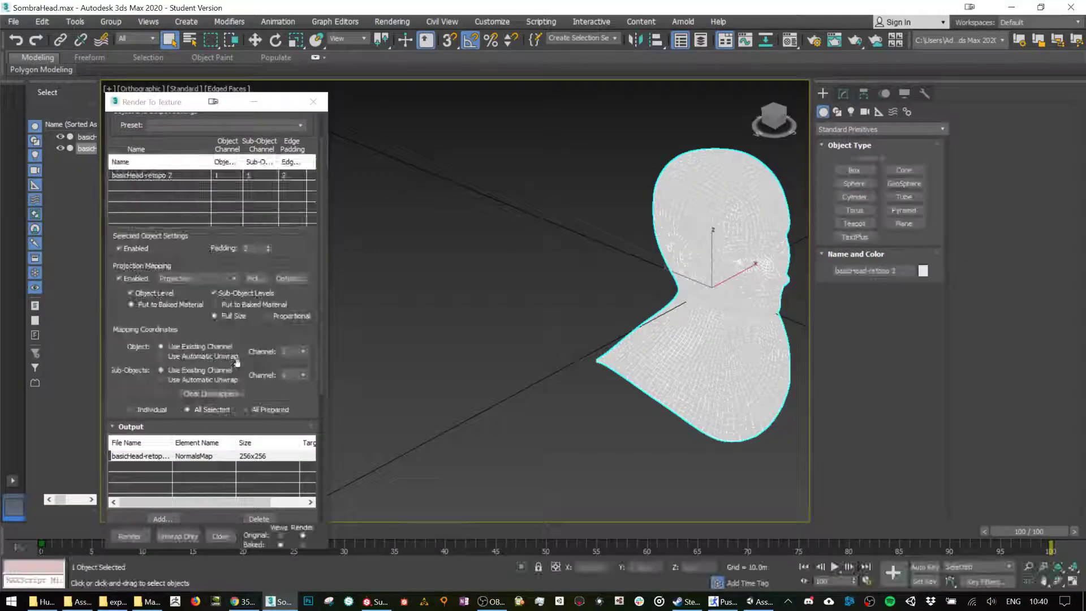
Set the NormalsMap output size to 2048x2048.
scroll(306, 461, "down", 2)
scroll(306, 461, "down", 5)
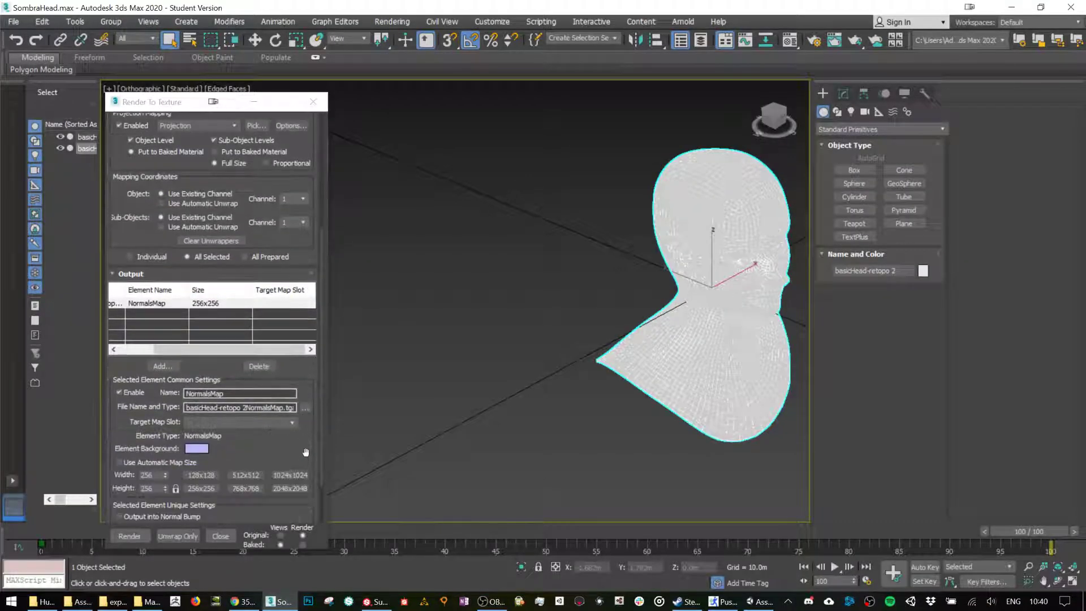
left_click(290, 429)
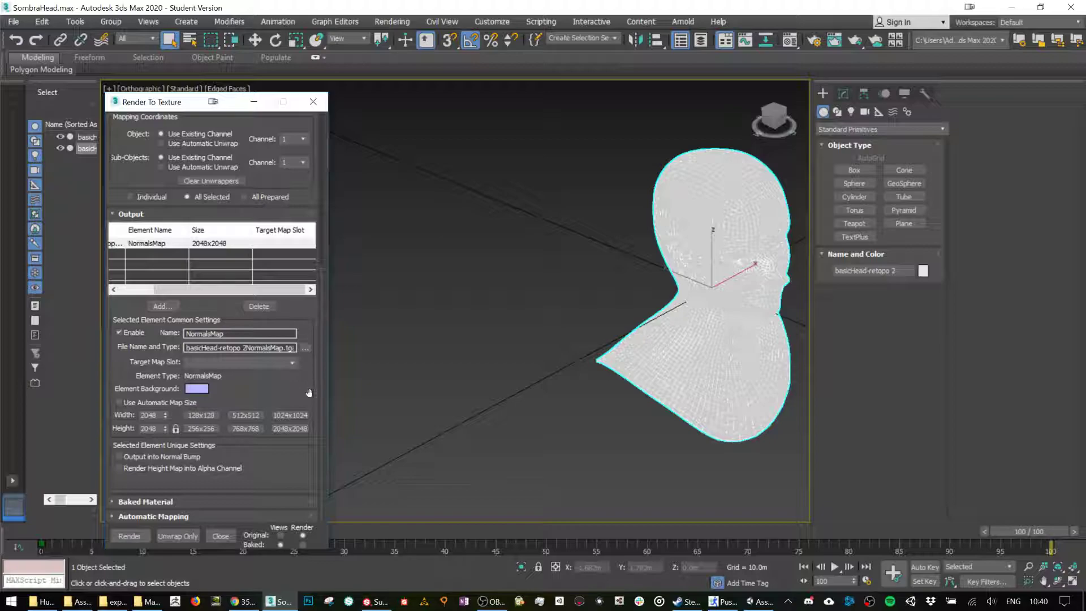
Reset the low-poly head's projection cage and push it evenly outward to a thin shell just outside the head surface.
left_click(843, 93)
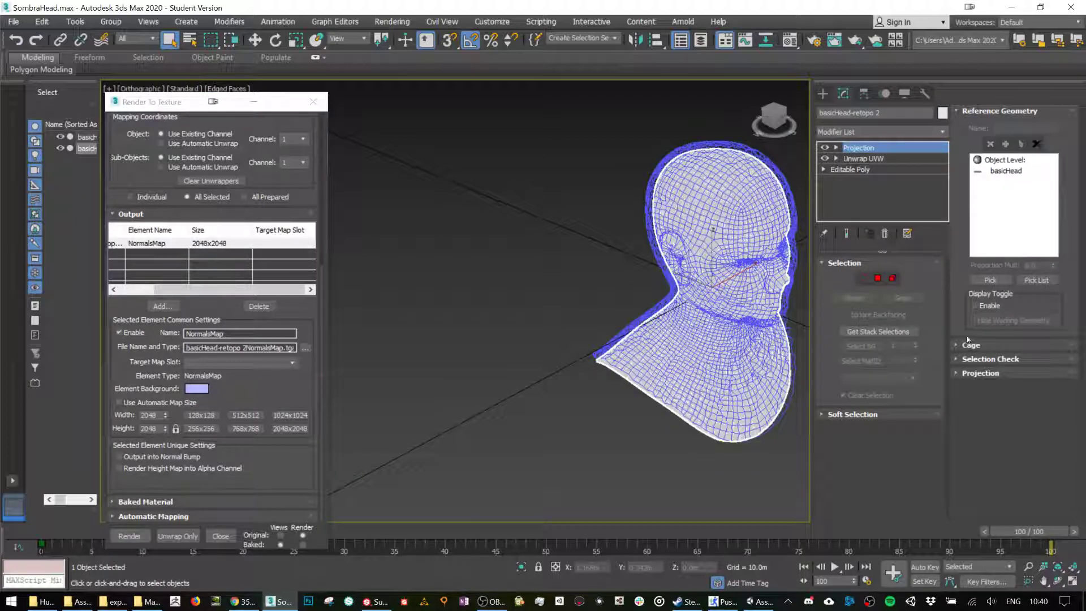
left_click(971, 346)
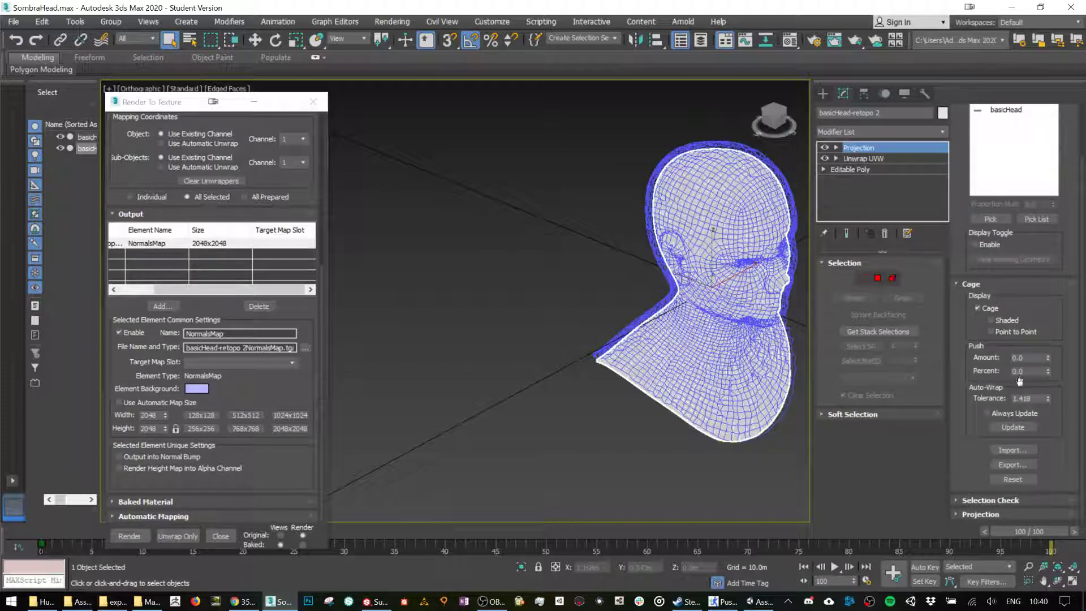
left_click(1012, 480)
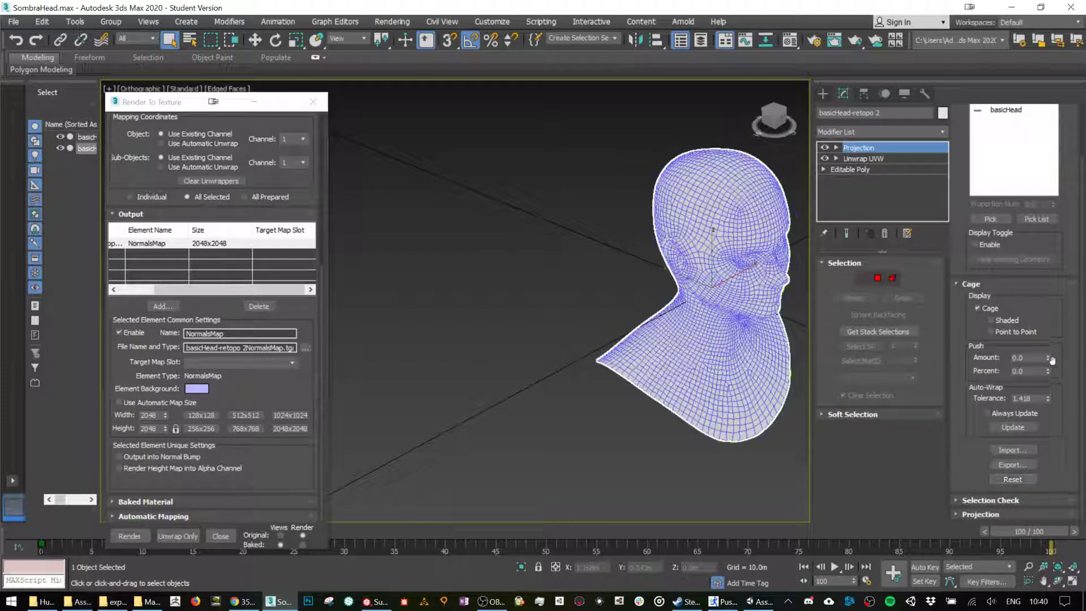
left_click_drag(1050, 360, 1053, 190)
middle_click_drag(747, 349, 783, 310, "alt")
scroll(783, 310, "up", 6)
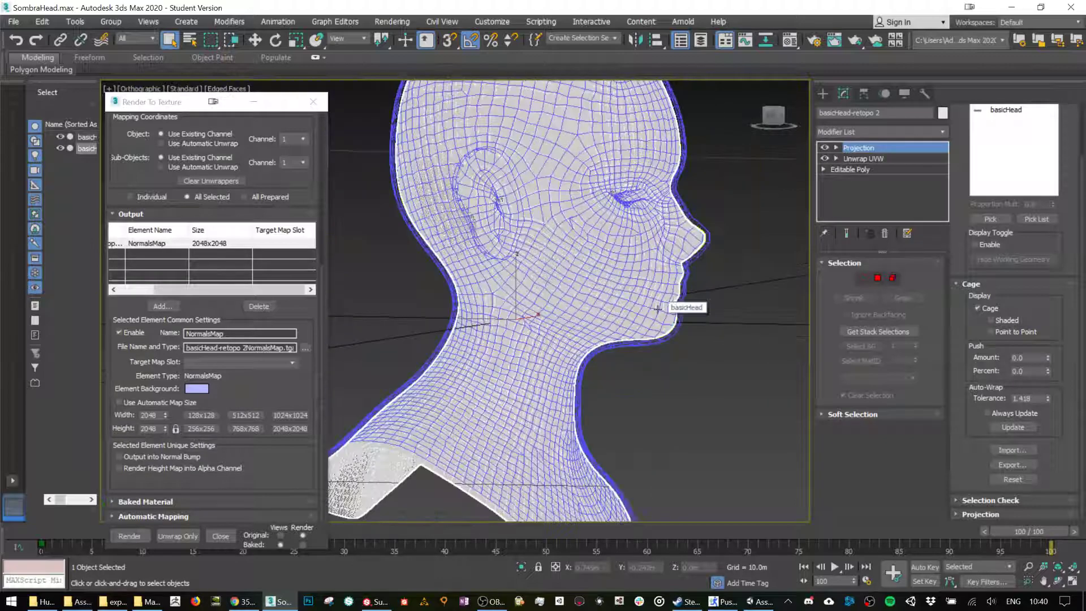
left_click_drag(1050, 361, 1048, 396)
middle_click_drag(733, 285, 638, 294, "alt")
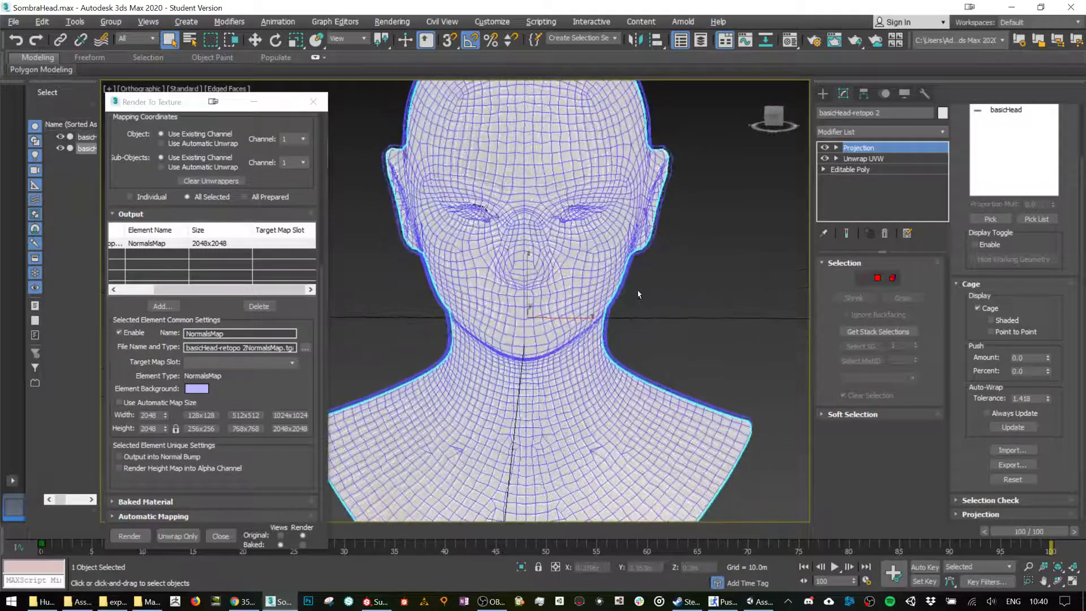
Render the normal map bake without a target map slot and close the rendered preview.
left_click(129, 536)
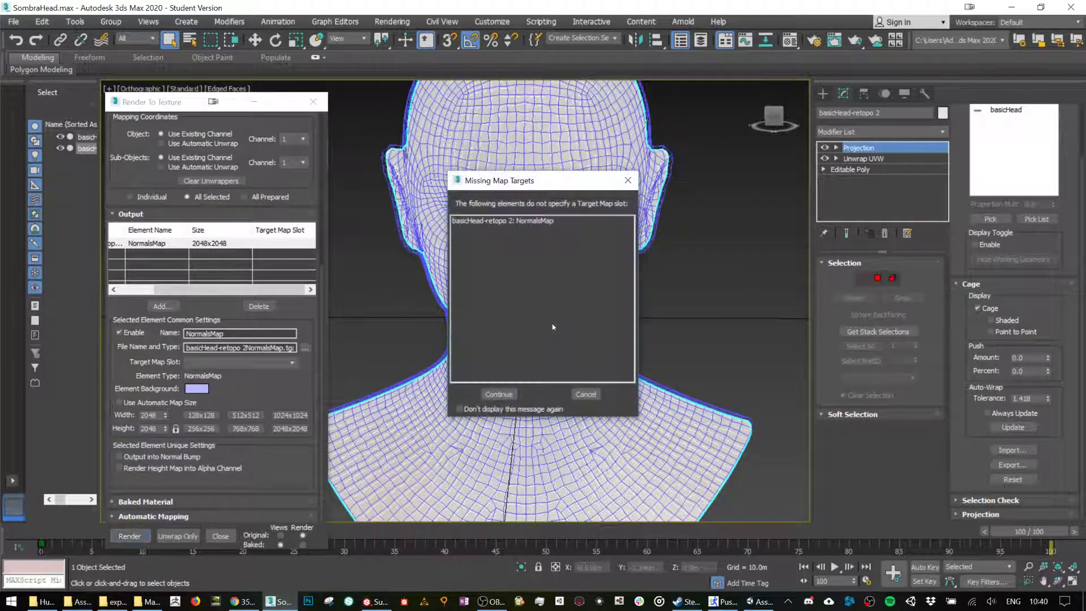
left_click(498, 395)
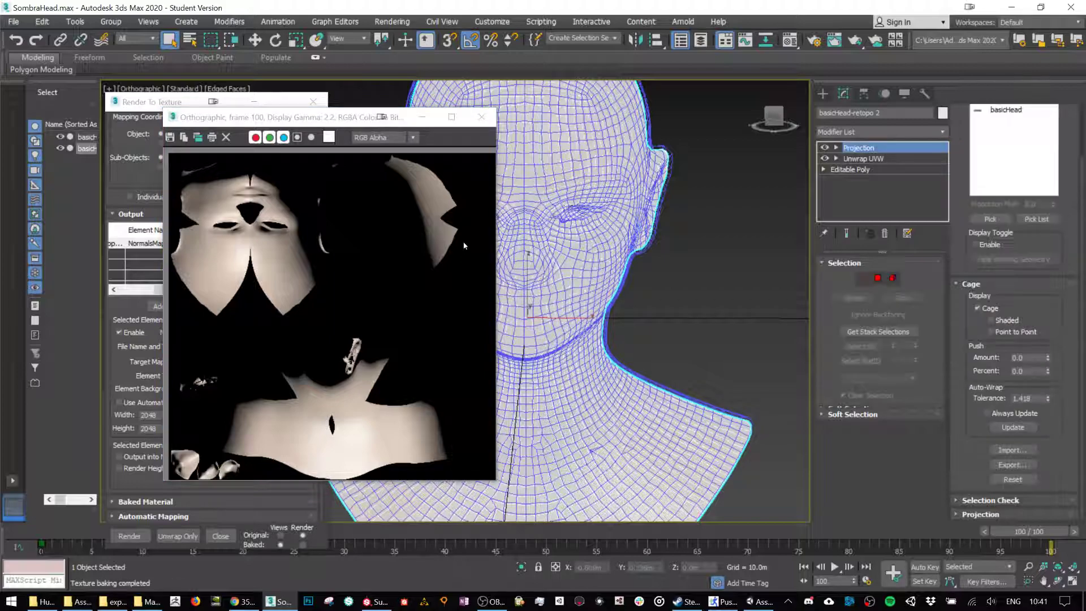
left_click(484, 118)
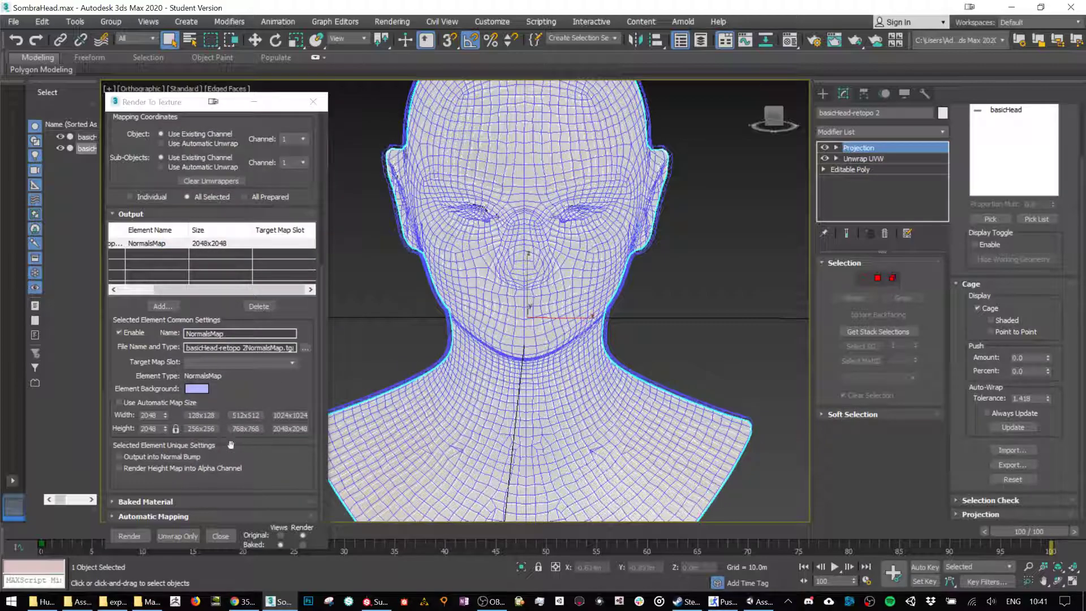
Copy the baked basicHead-retopo 2NormalsMap.tga from the images folder into the Asset Design 2019-20 folder.
left_click(306, 351)
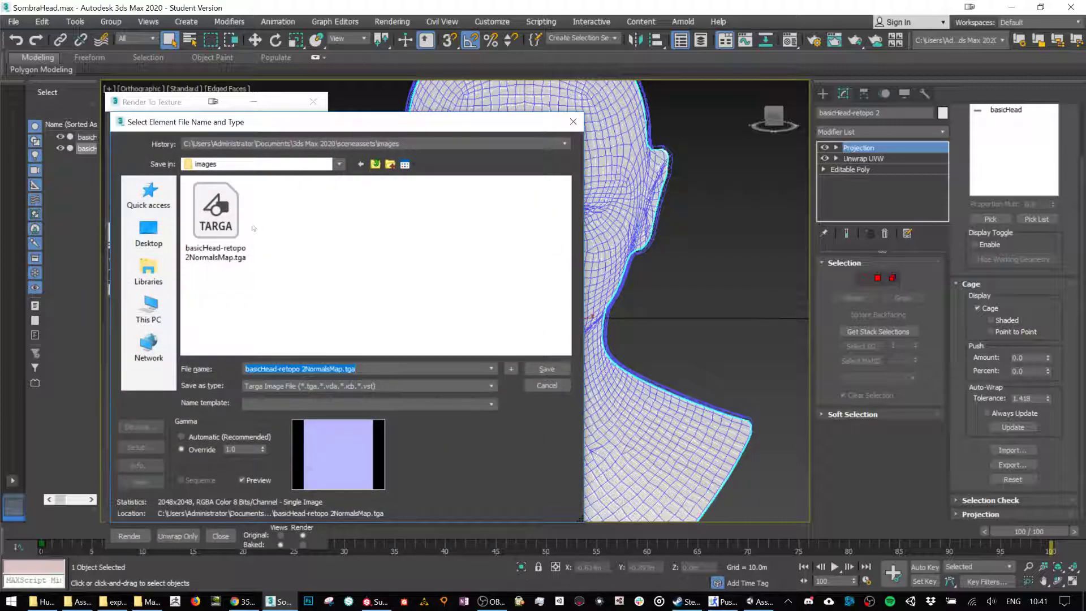
left_click(228, 231)
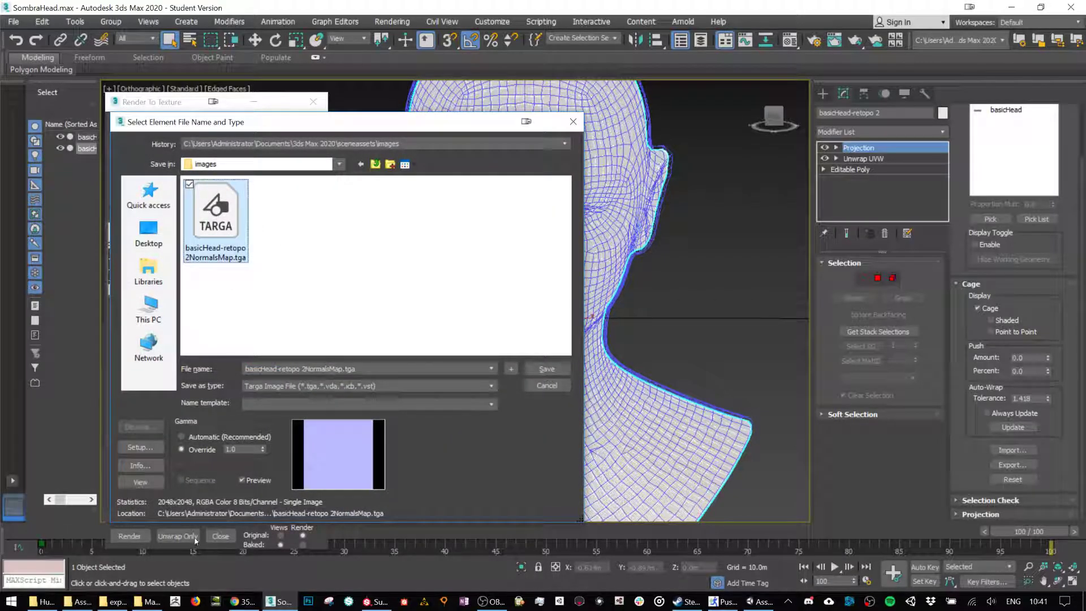
left_click(79, 602)
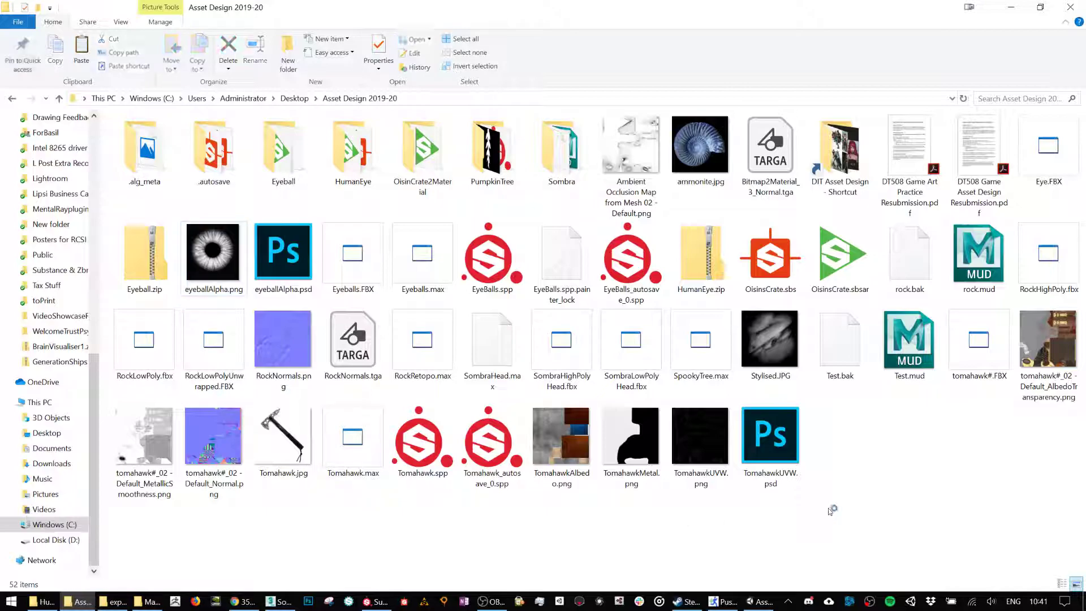
Switch to Unity and start importing a new asset into the Materials folder.
left_click(759, 601)
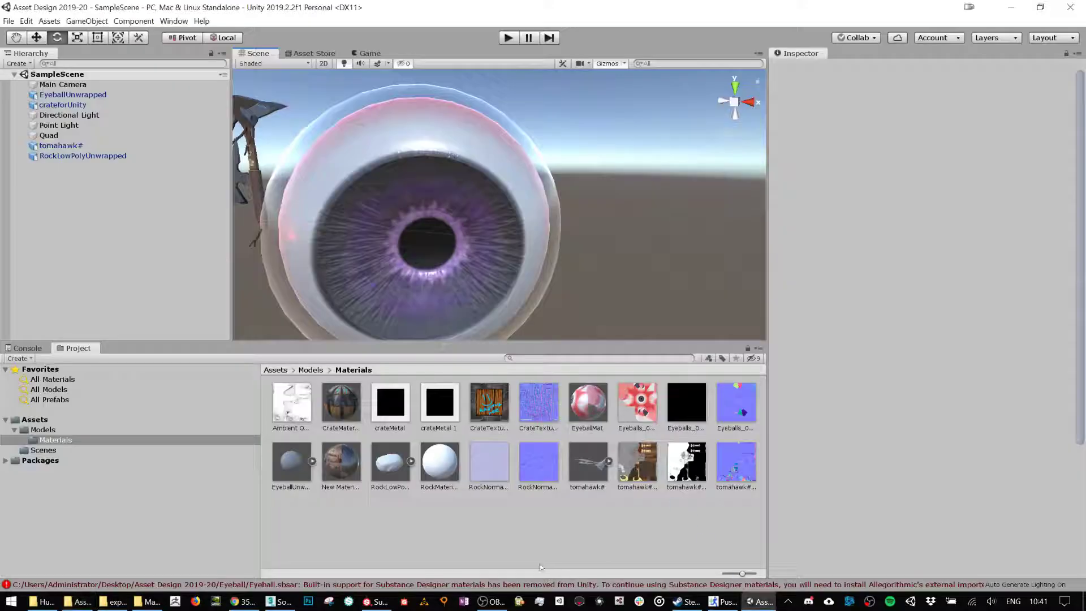
right_click(511, 534)
left_click(566, 362)
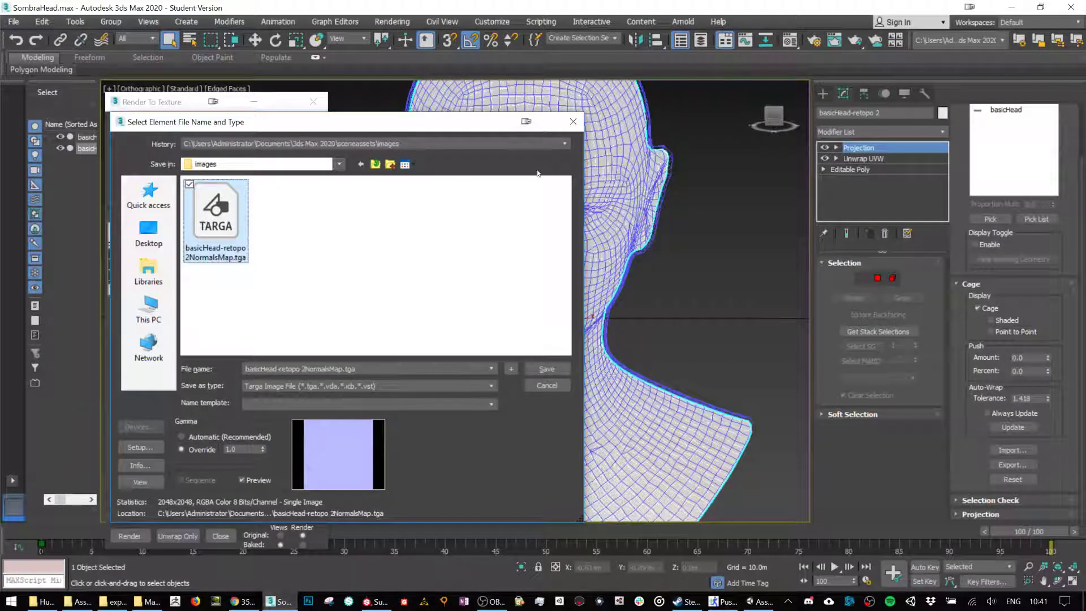
Back in 3ds Max, cancel the element file selection, close Render To Texture and select the low-poly head.
left_click(574, 121)
left_click(313, 102)
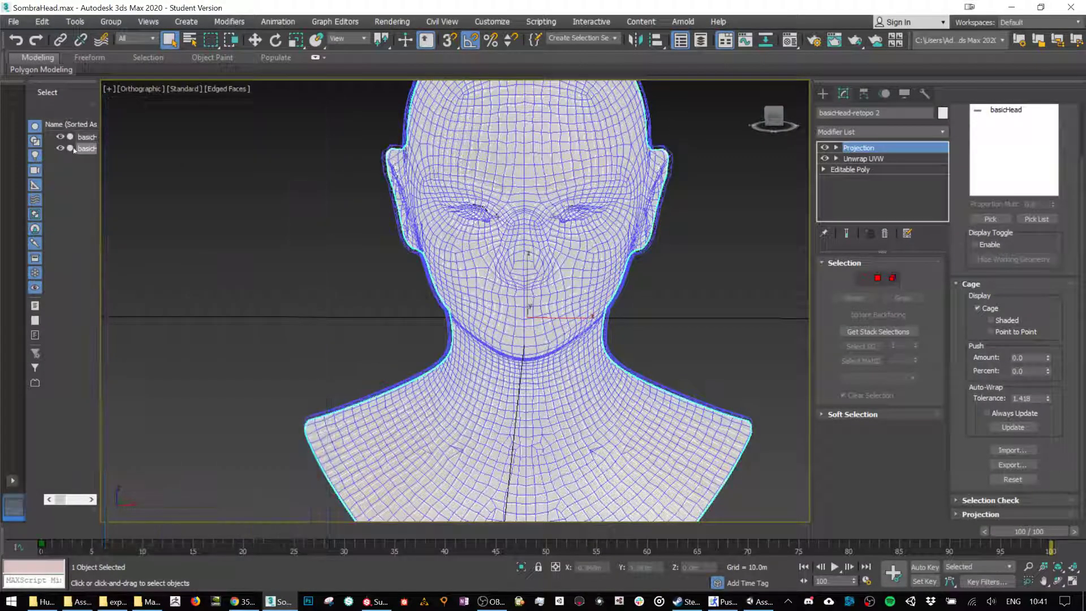
left_click(84, 160)
left_click(86, 149)
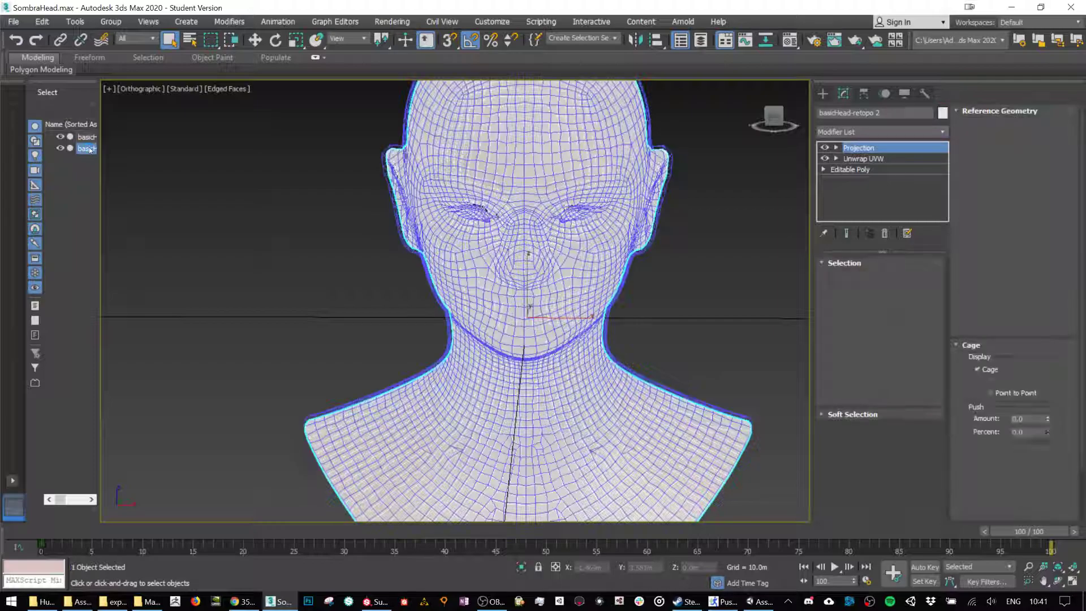
Export the selected low-poly head as SombraHeadUnwrapped.FBX into the Asset Design 2019-20 folder with the current FBX settings.
left_click(13, 23)
mouse_move(28, 211)
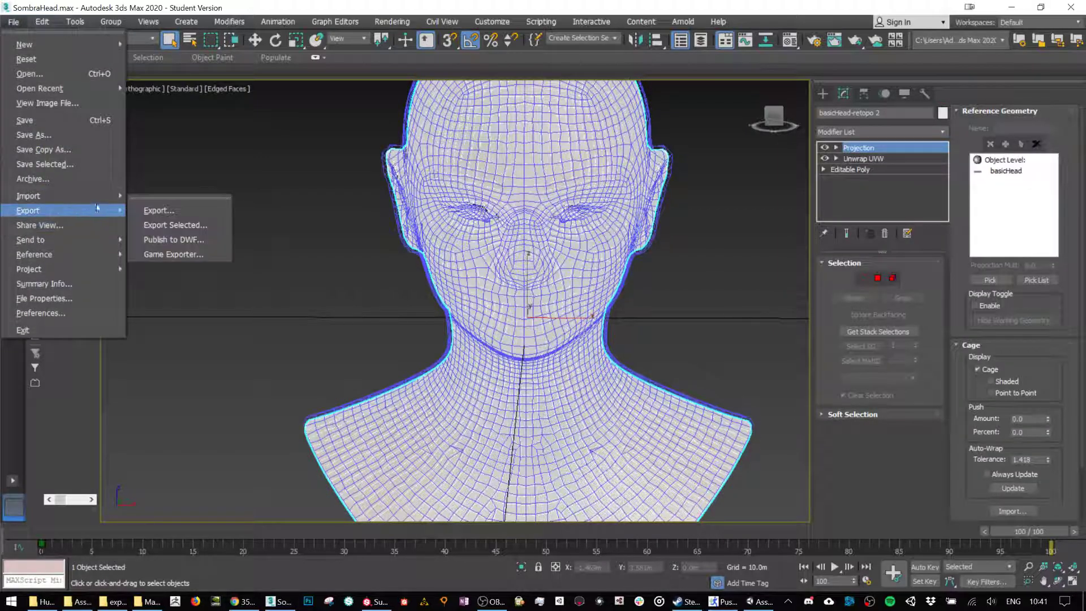
left_click(170, 226)
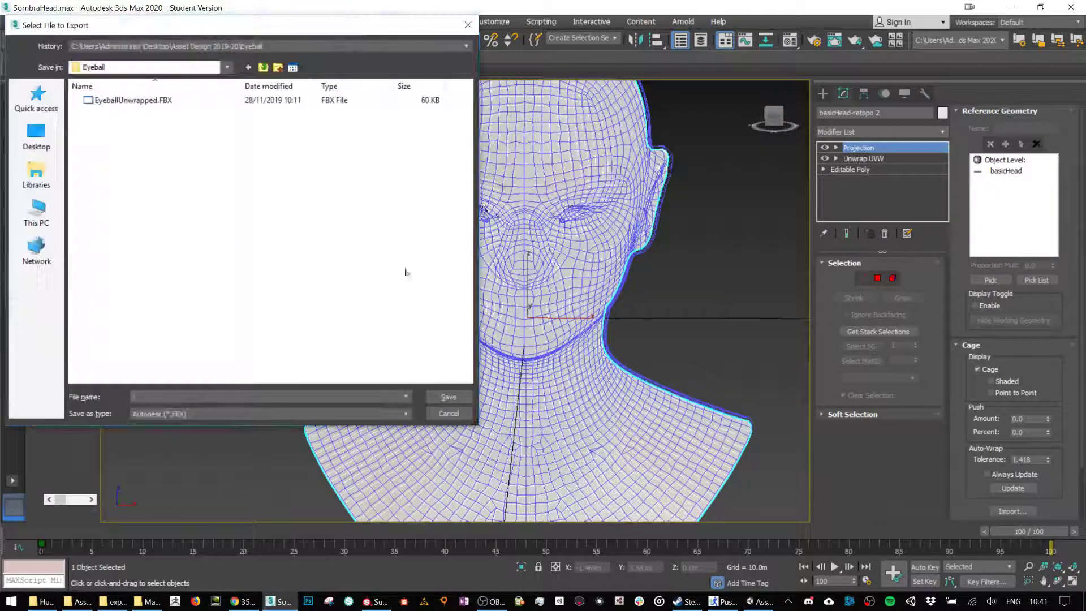
left_click(263, 67)
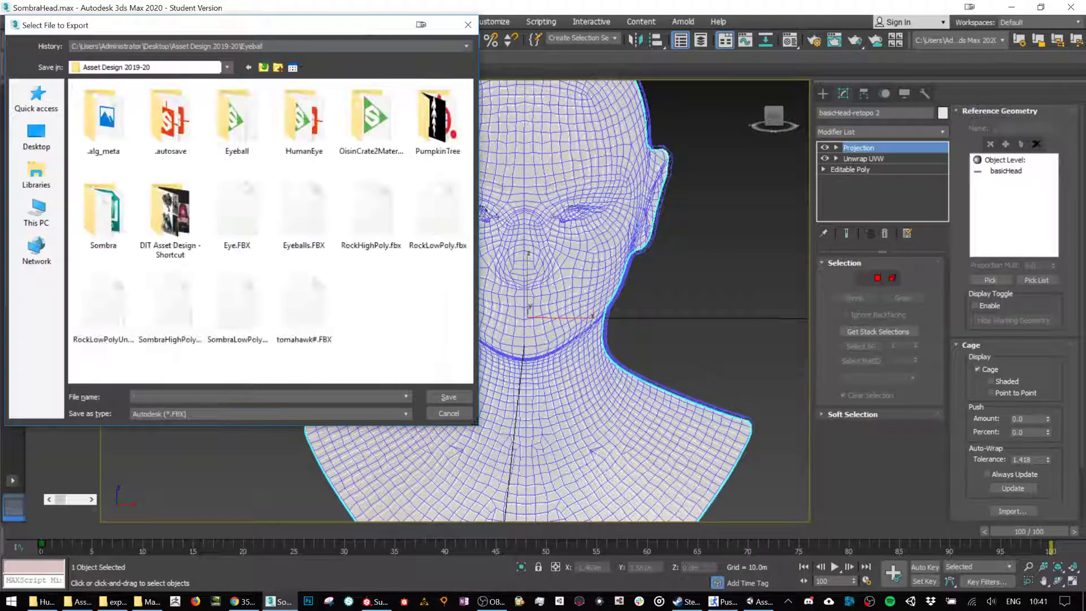
type("Sombra")
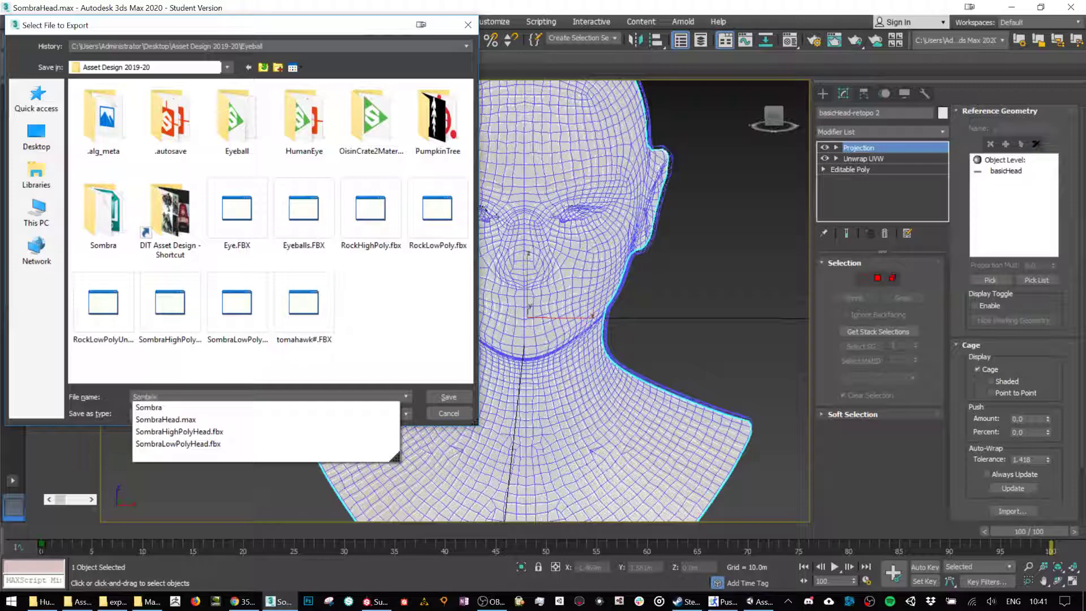
type("HeadUnwrap")
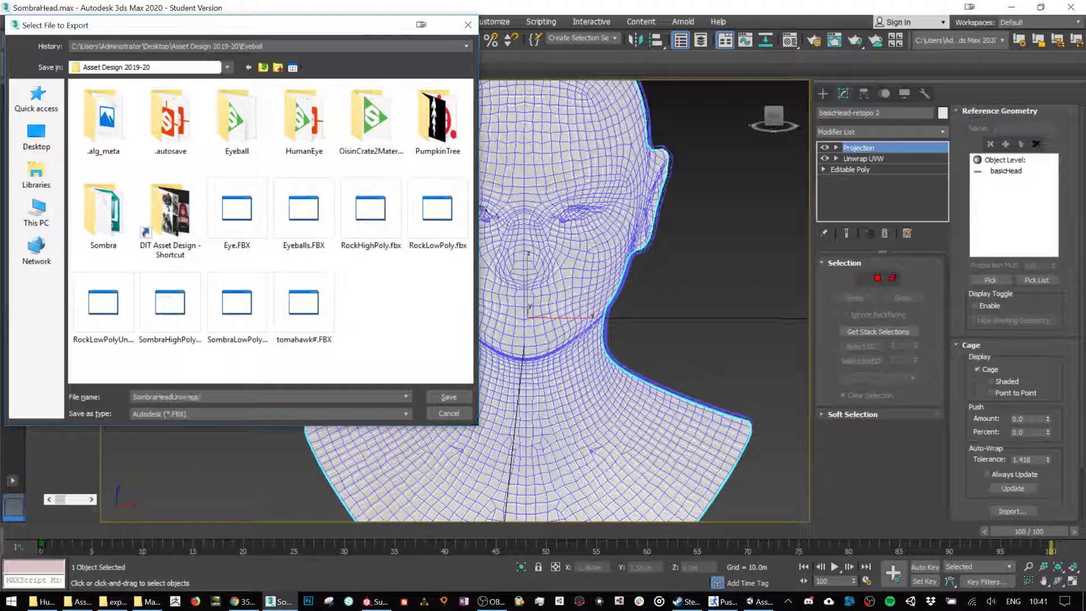
key("Return")
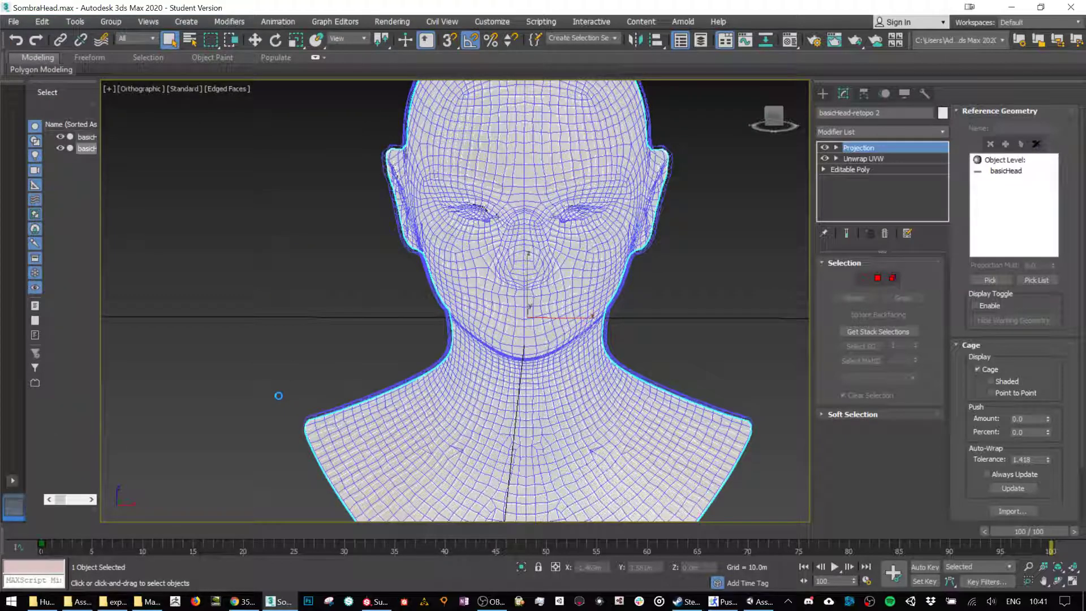
key("Return")
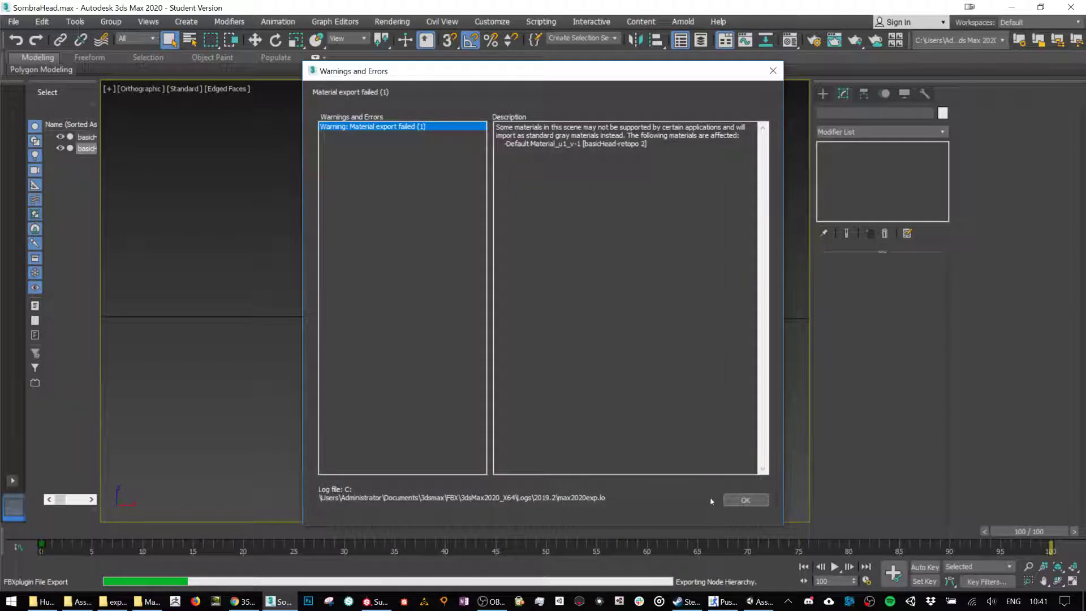
left_click(746, 500)
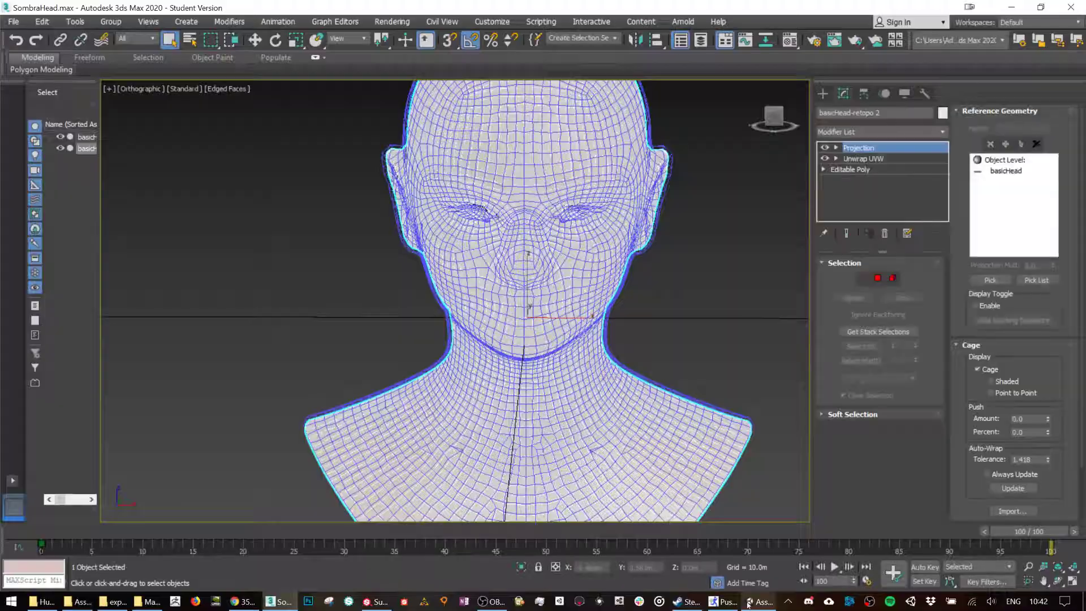
Switch to Unity and browse to the Asset Design 2019-20 folder for the asset import.
left_click(757, 602)
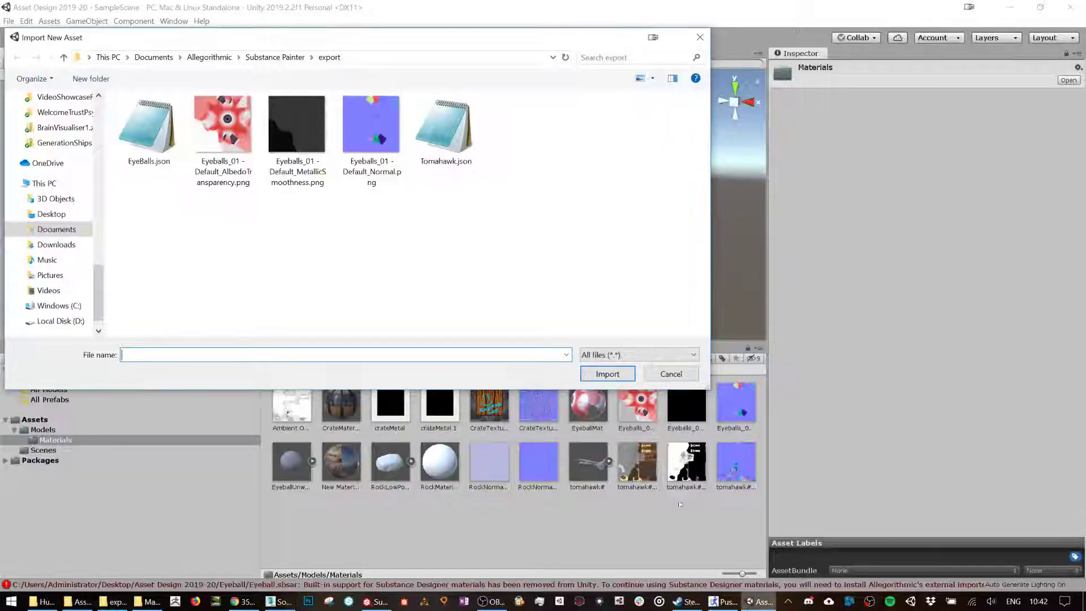
left_click(209, 57)
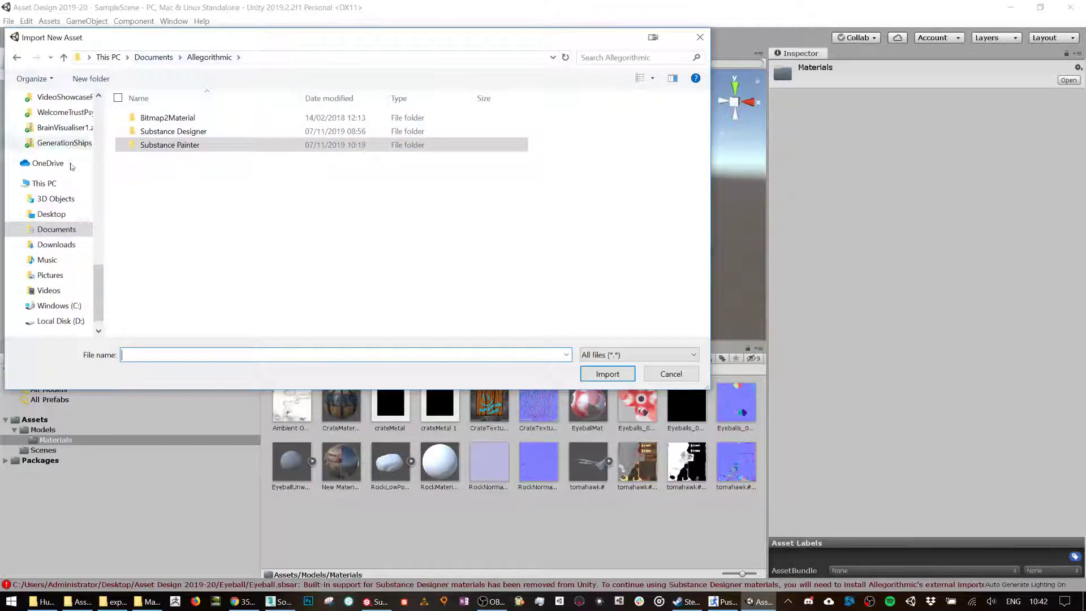
scroll(73, 165, "up", 10)
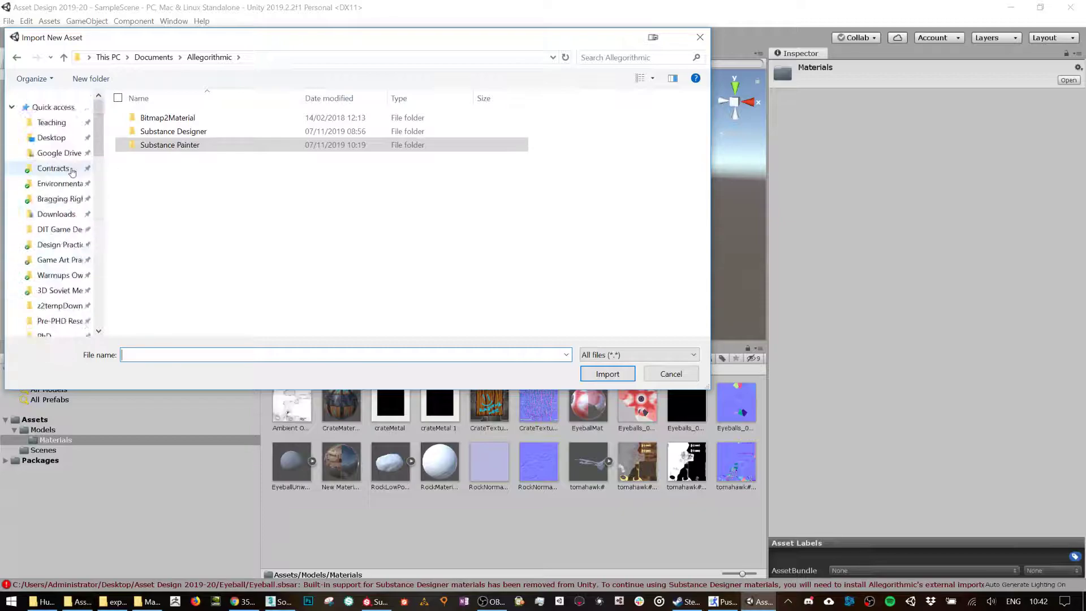
left_click(51, 122)
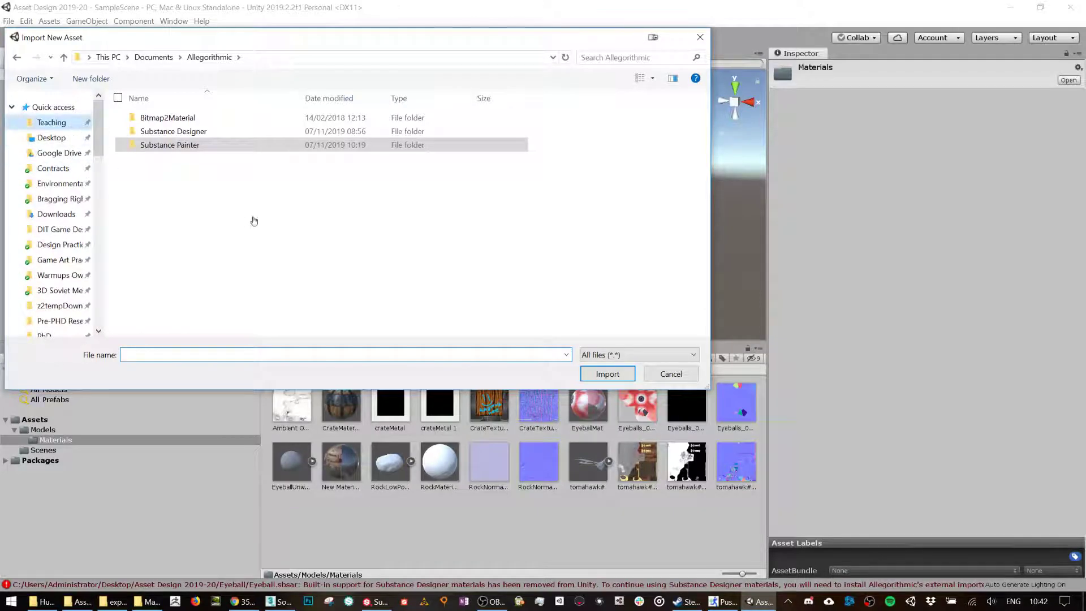
left_click(65, 107)
scroll(305, 118, "down", 1)
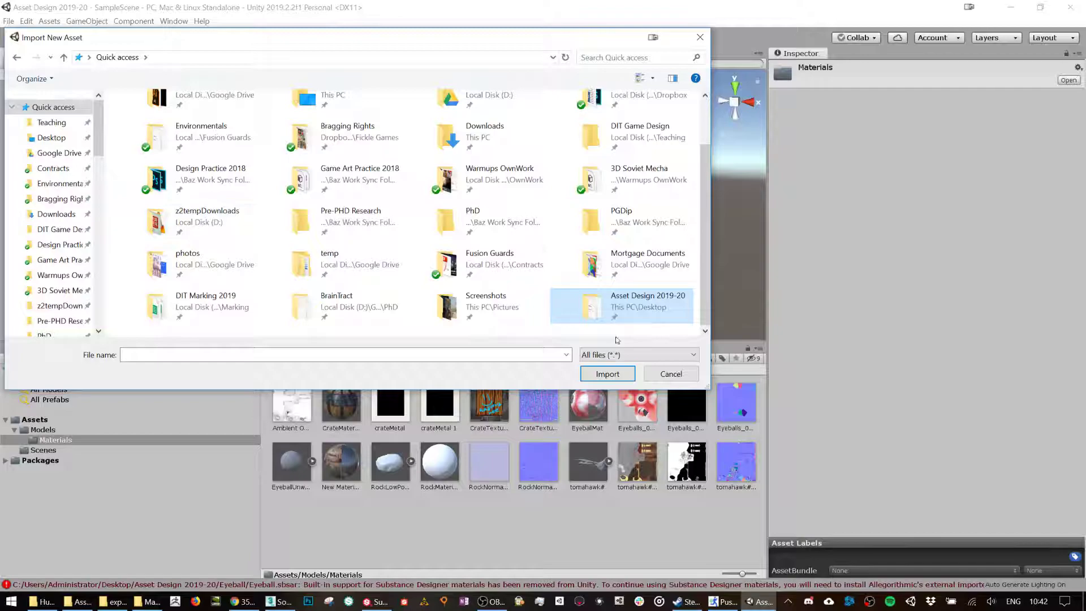
double_click(627, 309)
Import SombraHeadUnwrapped.FBX into the Materials folder.
scroll(460, 228, "down", 3)
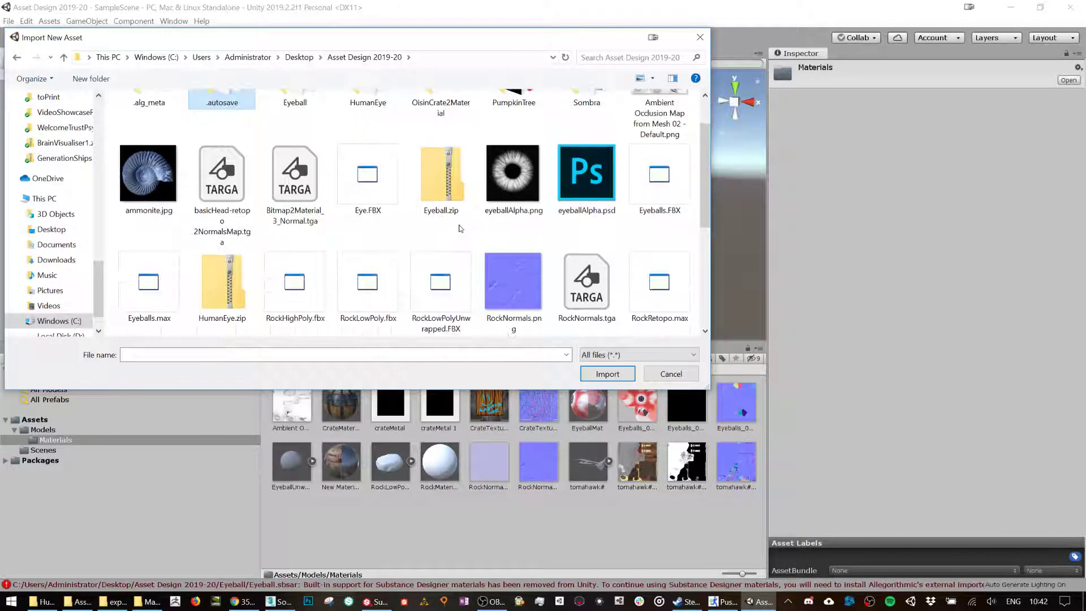
scroll(461, 229, "up", 3)
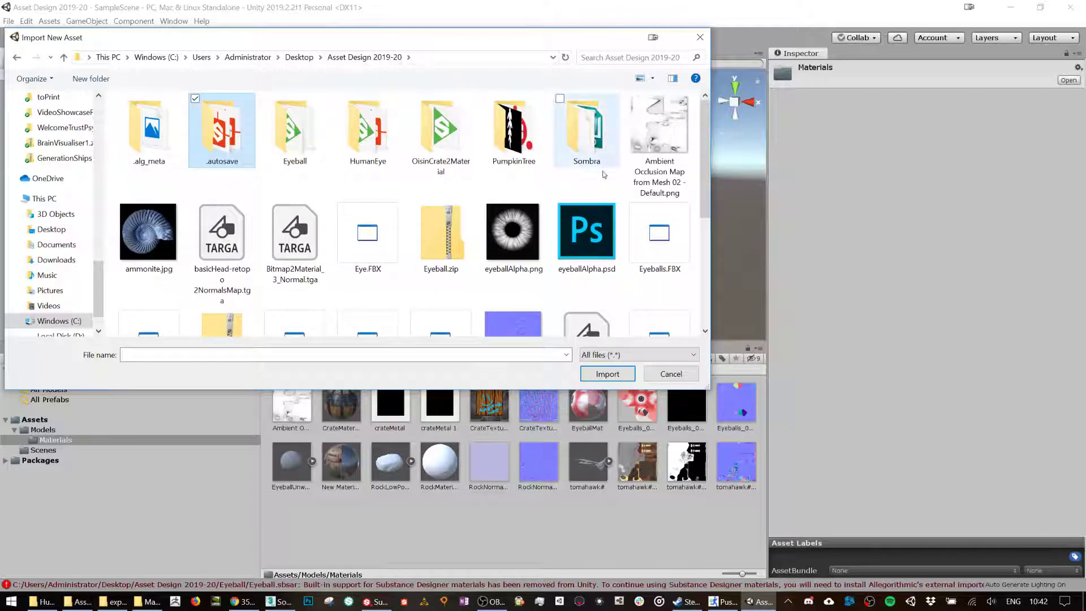
type("sombrahead")
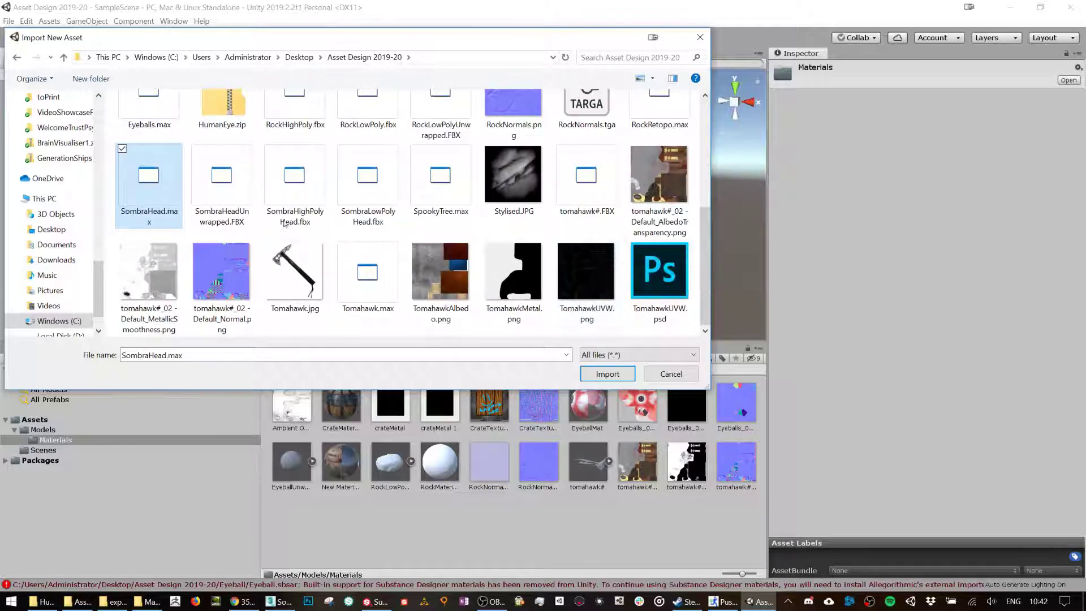
left_click(194, 196)
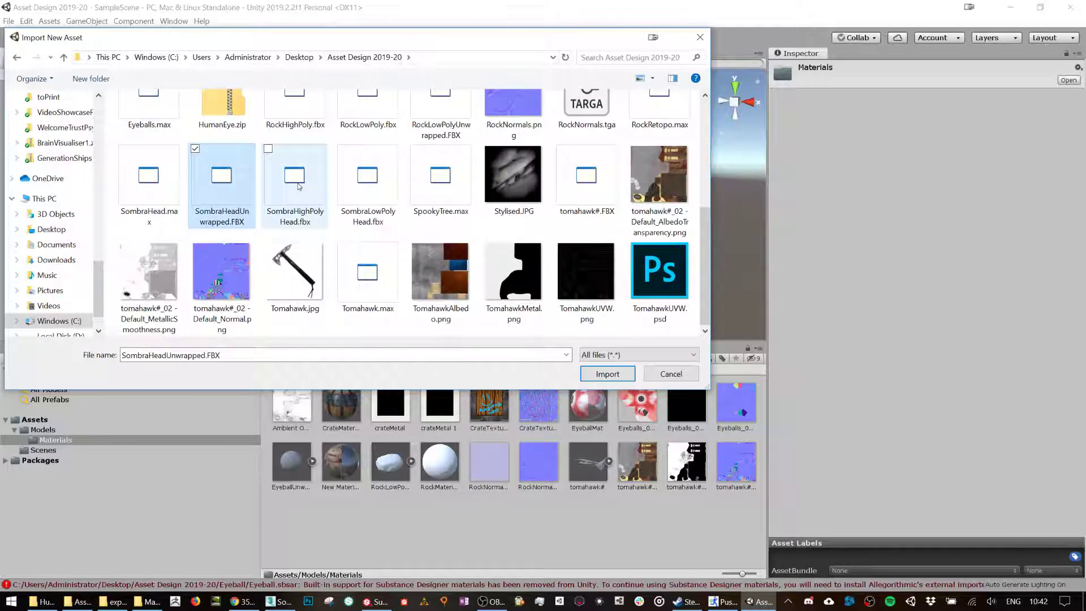
double_click(205, 188)
Add the SombraHeadUnwrapped model to the scene, frame it and rotate it to about -184 degrees around Y.
left_click_drag(589, 463, 1, 226)
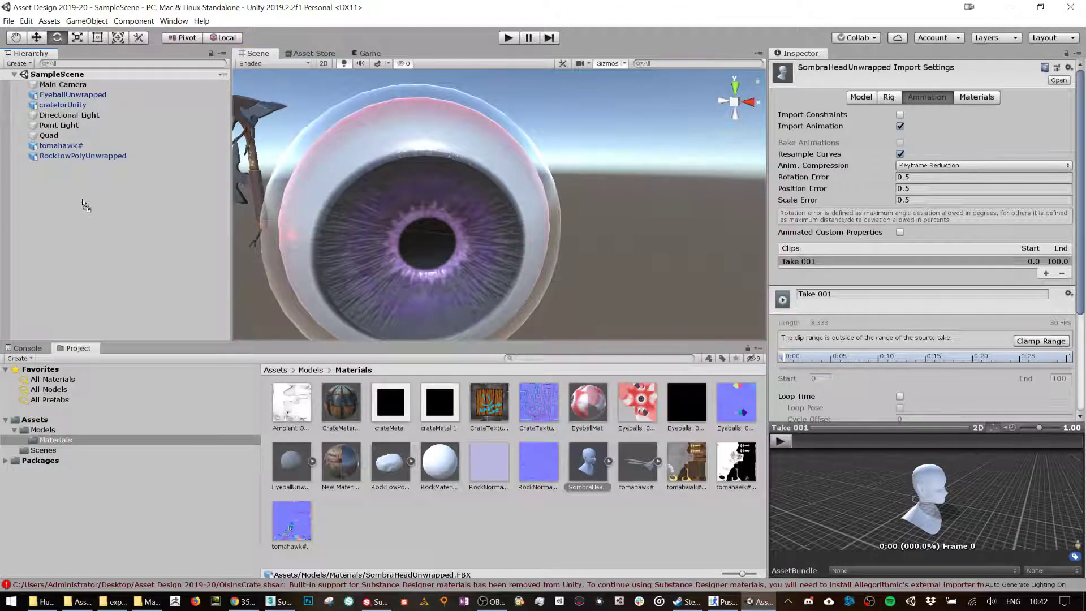
left_click_drag(84, 205, 85, 204)
double_click(64, 168)
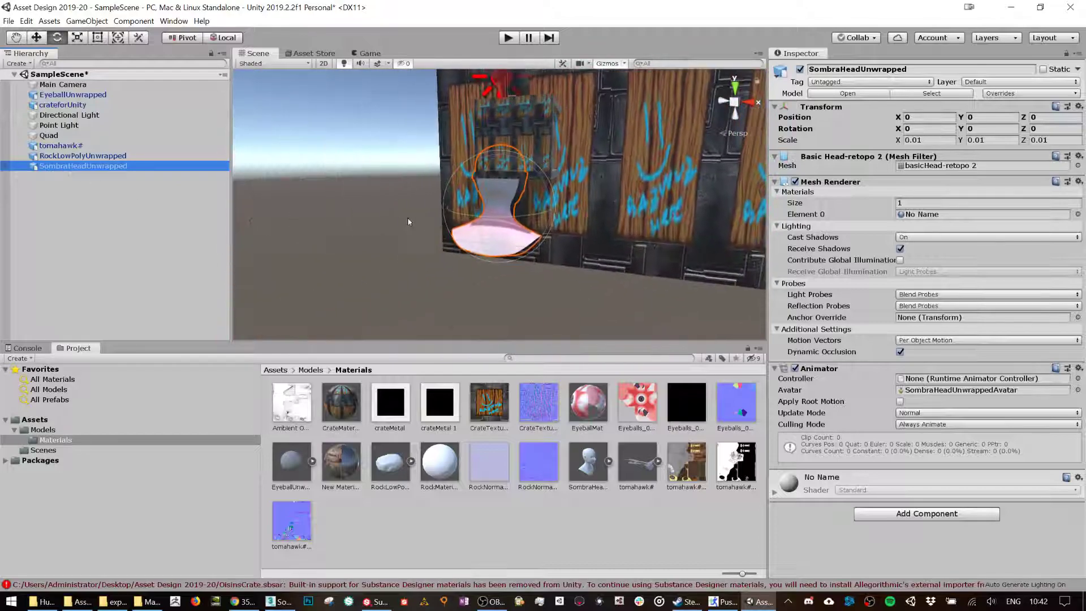
left_click_drag(517, 220, 856, 251)
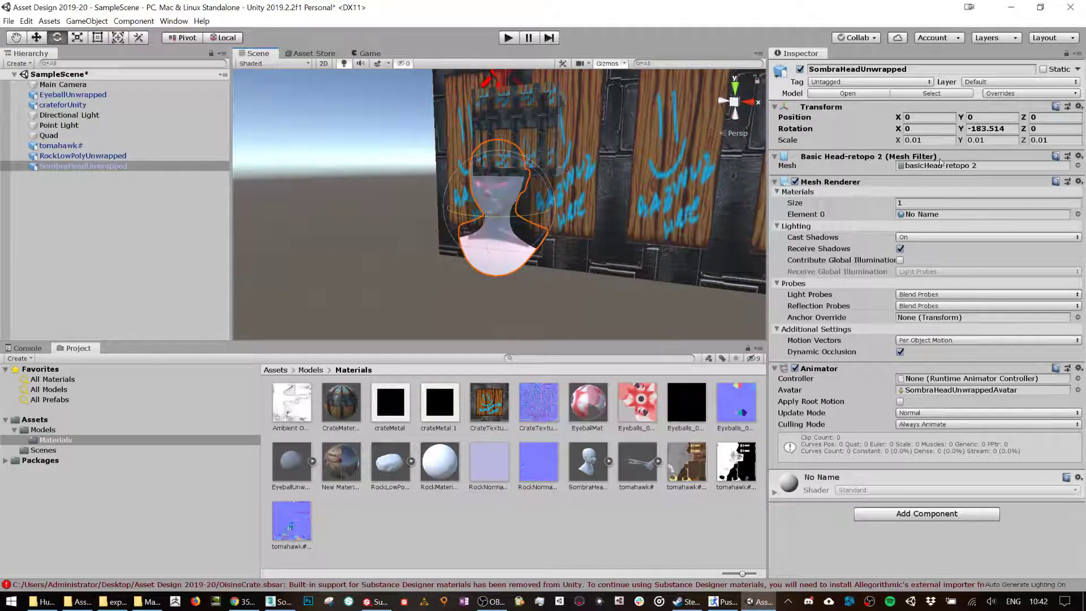
Set the SombraHeadUnwrapped model's Y rotation to -180 and move it to about -1.67 on Z, in front of the textured wall.
left_click(981, 128)
type("-180")
key("Return")
key("w")
left_click_drag(566, 213, 581, 259, "alt")
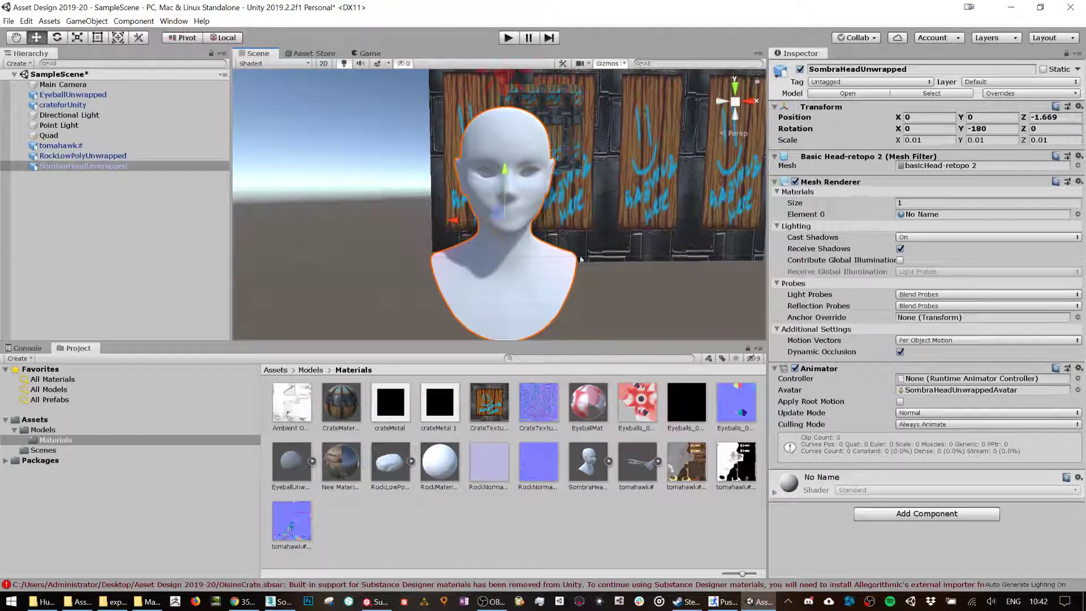
Import basicHead-retopo 2NormalsMap.tga into the Materials folder.
right_click(659, 533)
left_click(684, 359)
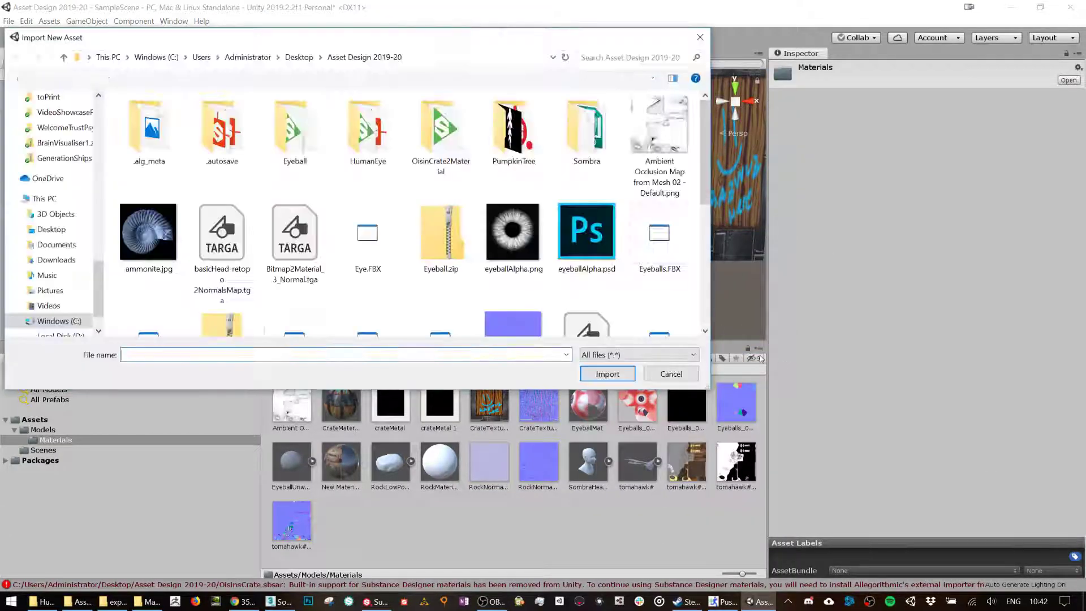
double_click(223, 237)
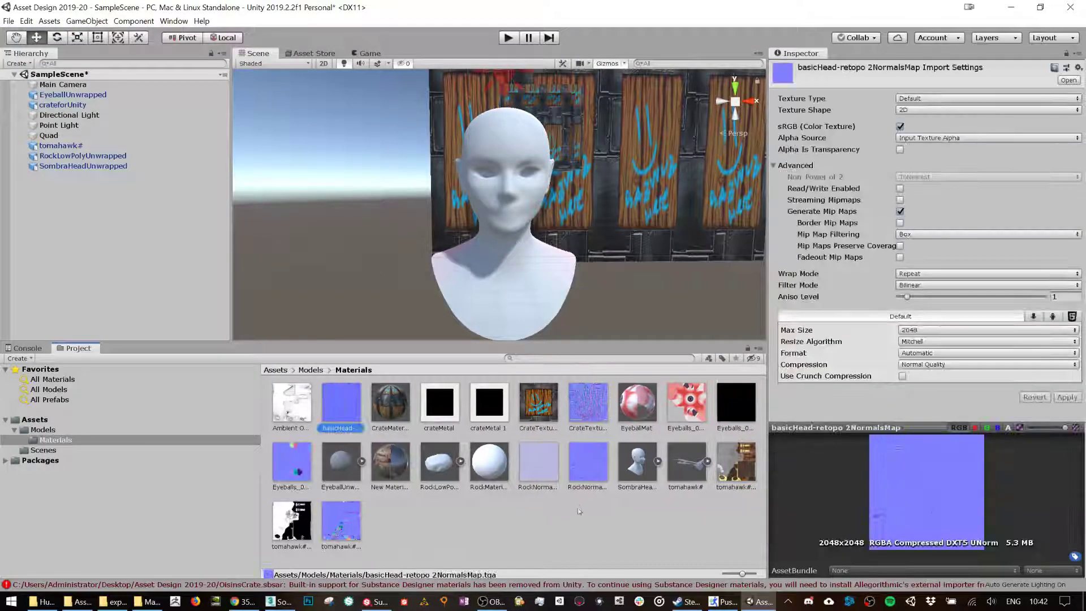
Create a new material named Sombra in the Materials folder and apply it to the head in the scene.
right_click(585, 509)
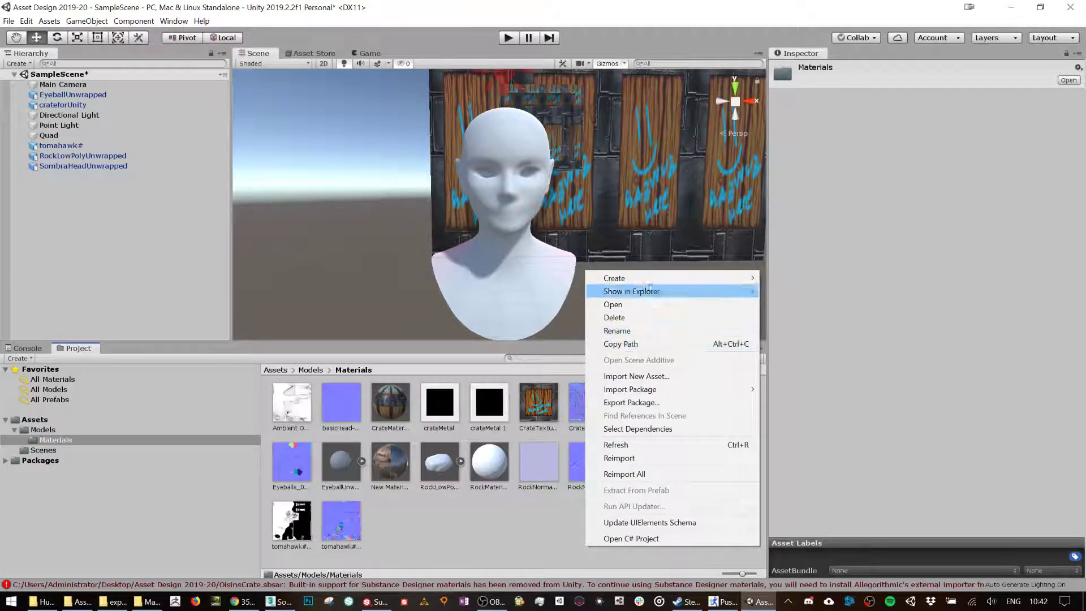
mouse_move(651, 279)
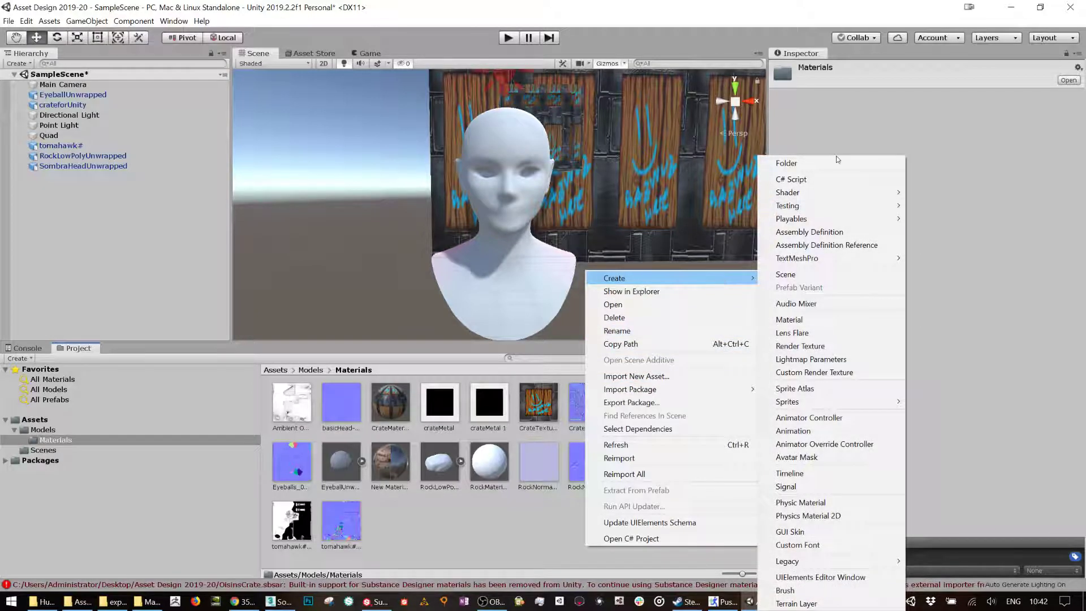
left_click(813, 320)
type("Som")
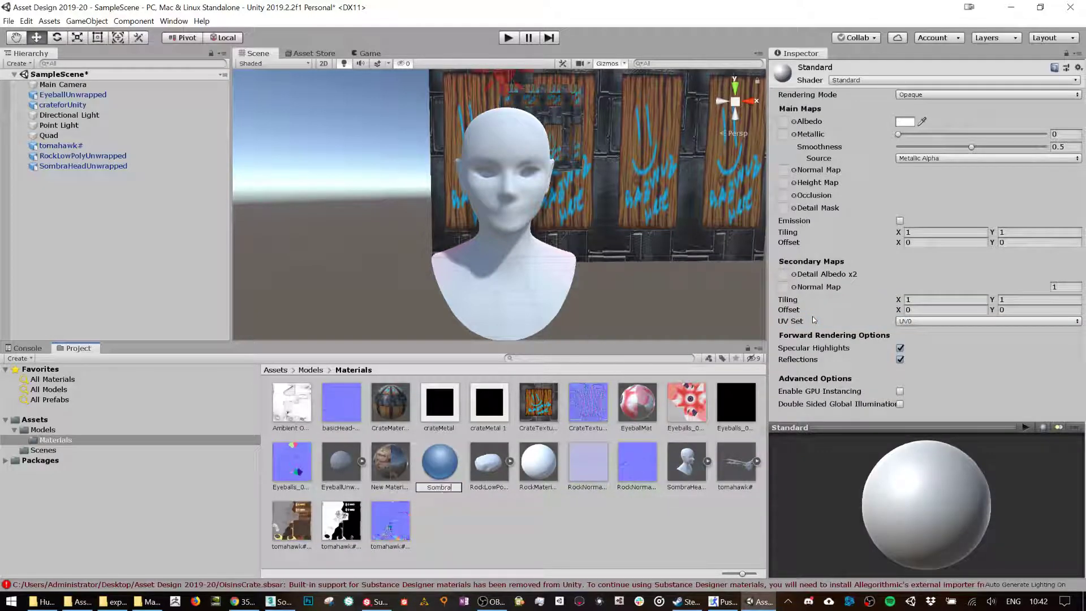
type("bra")
key("Return")
left_click_drag(636, 474, 504, 266)
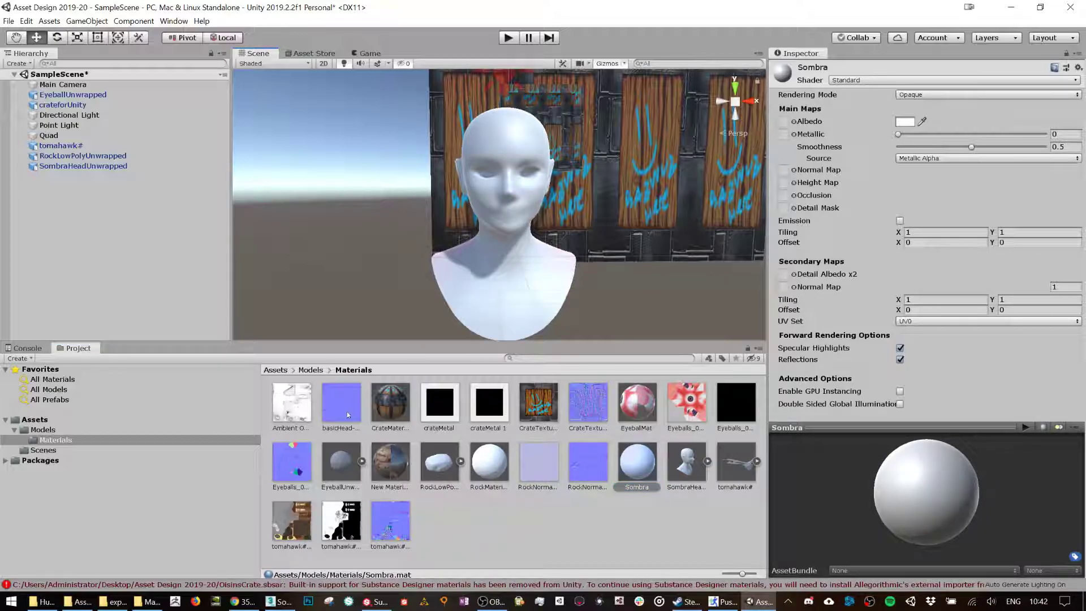
Assign the basicHead-retopo 2NormalsMap texture as the Sombra material's normal map, mark it as a normal map and inspect the face.
left_click_drag(730, 205, 784, 170)
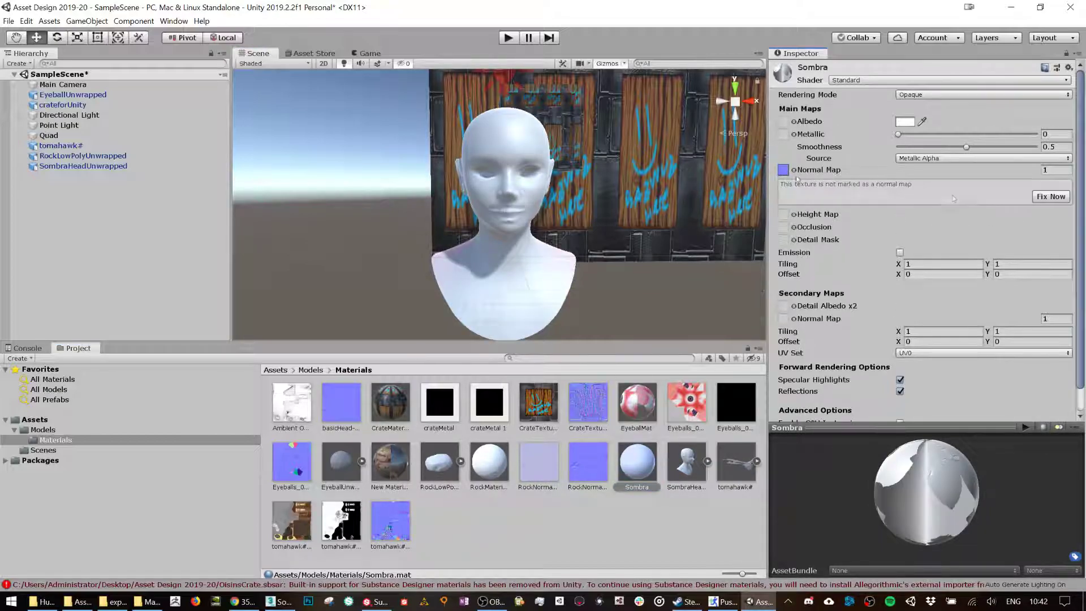
left_click(1051, 197)
scroll(589, 199, "up", 5)
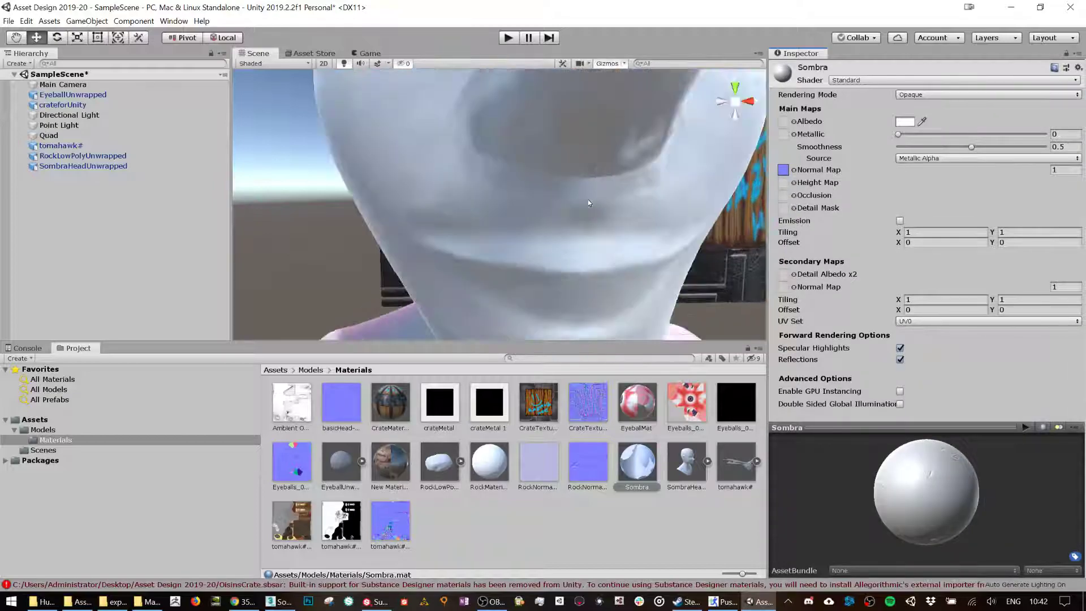
scroll(588, 199, "down", 5)
mouse_move(588, 199)
left_mouse_down("alt")
mouse_move(689, 206)
mouse_move(603, 202)
left_mouse_up("alt")
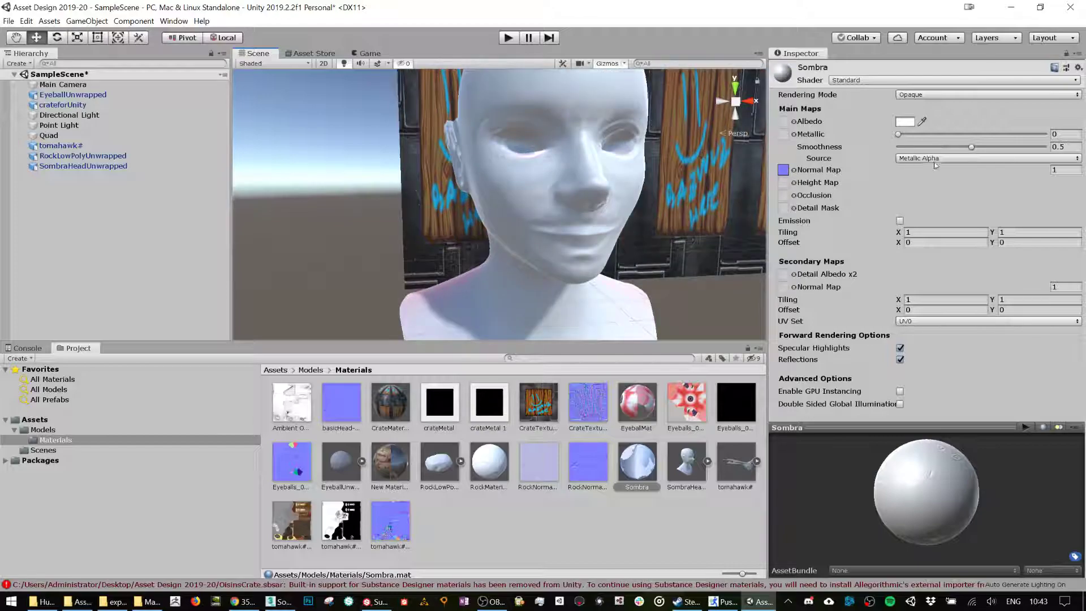
Try negative normal map strengths on the Sombra material, ending at -0.55, and inspect the face's shading.
left_click_drag(1044, 177, 1004, 171)
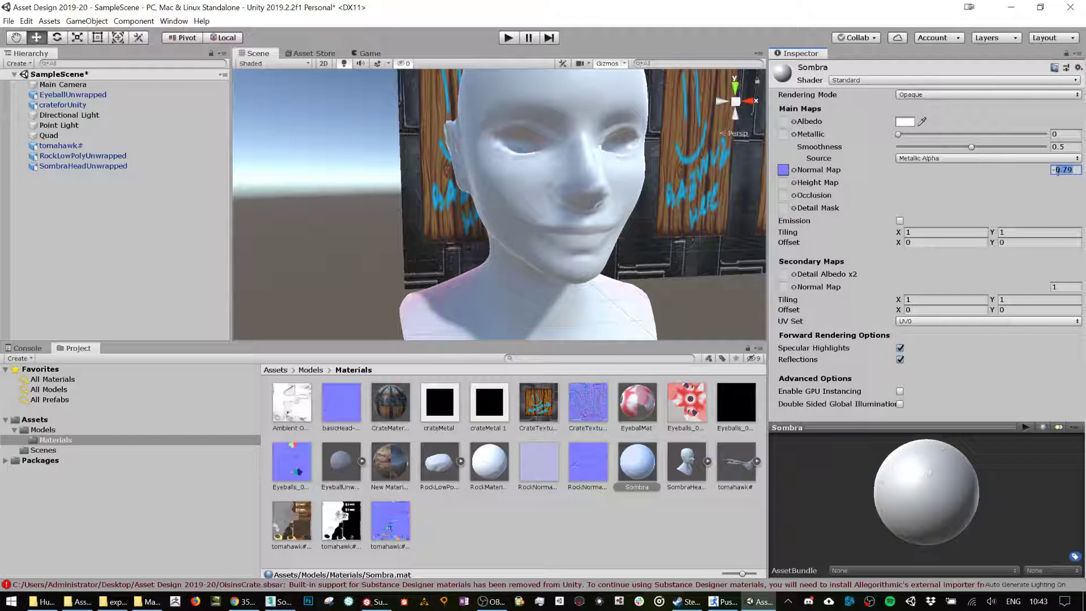
left_click_drag(651, 153, 601, 189, "alt")
scroll(557, 177, "up", 2)
scroll(556, 177, "down", 5)
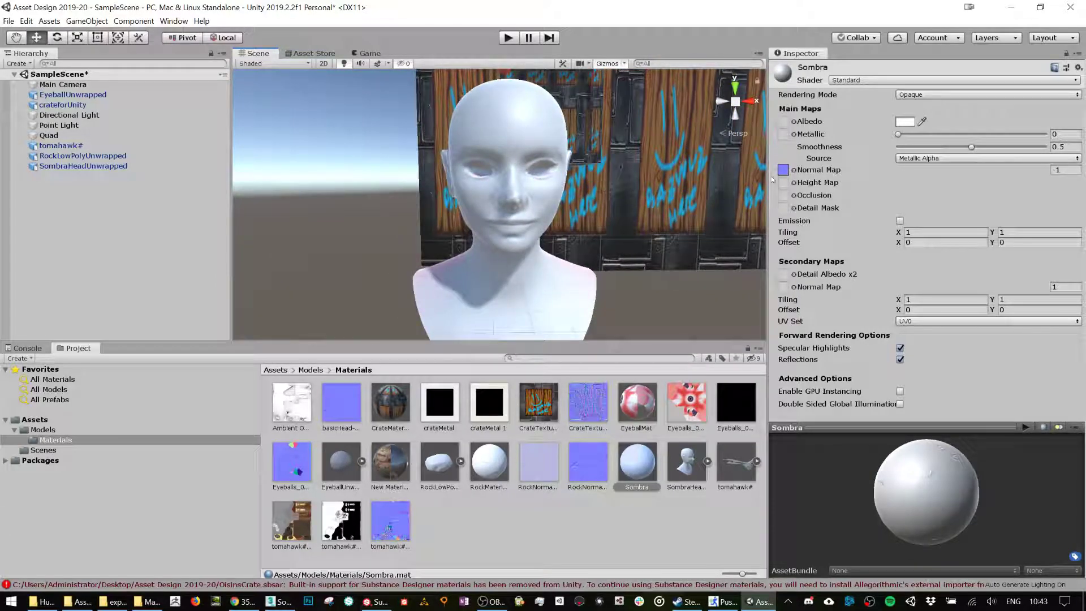
left_click_drag(1046, 175, 1060, 175)
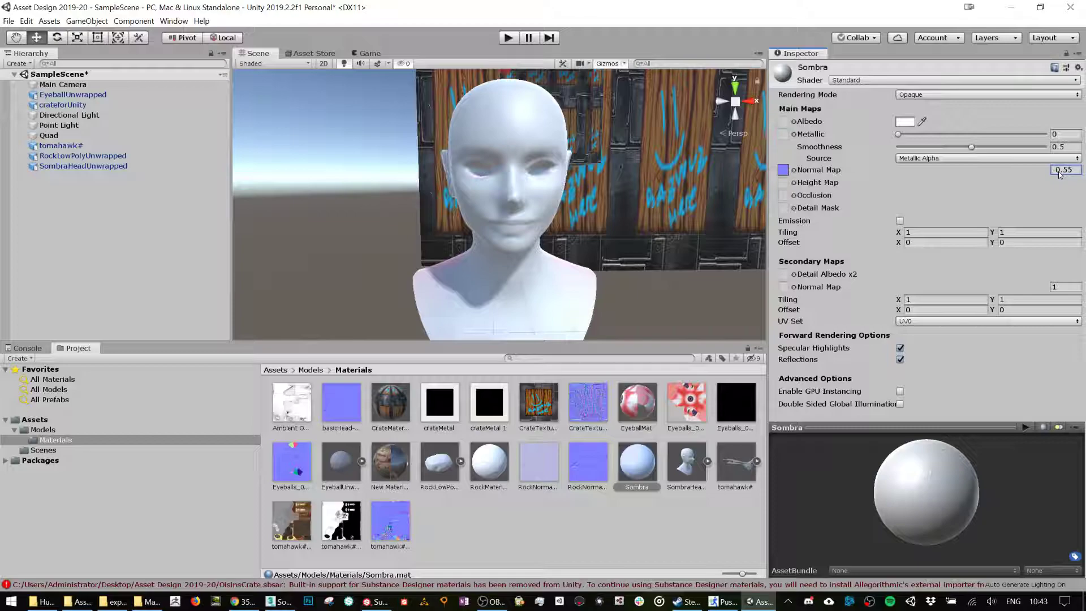
left_click_drag(577, 189, 538, 191, "alt")
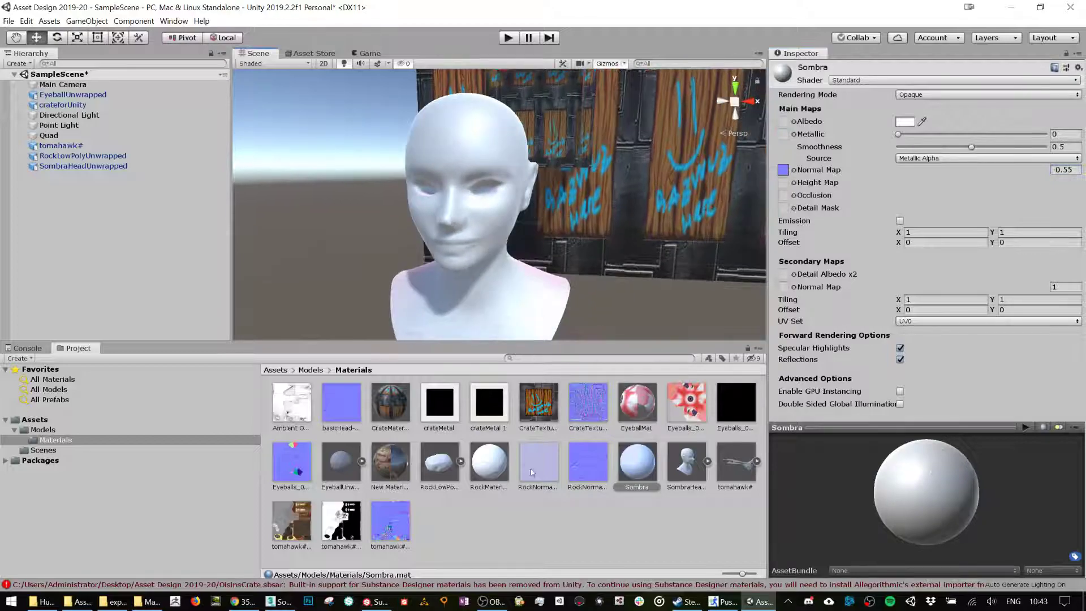
Switch to 3ds Max and select the low-poly basicHead-retopo 2 head.
left_click(272, 604)
left_click_drag(688, 256, 606, 247)
middle_click_drag(672, 260, 456, 259, "alt")
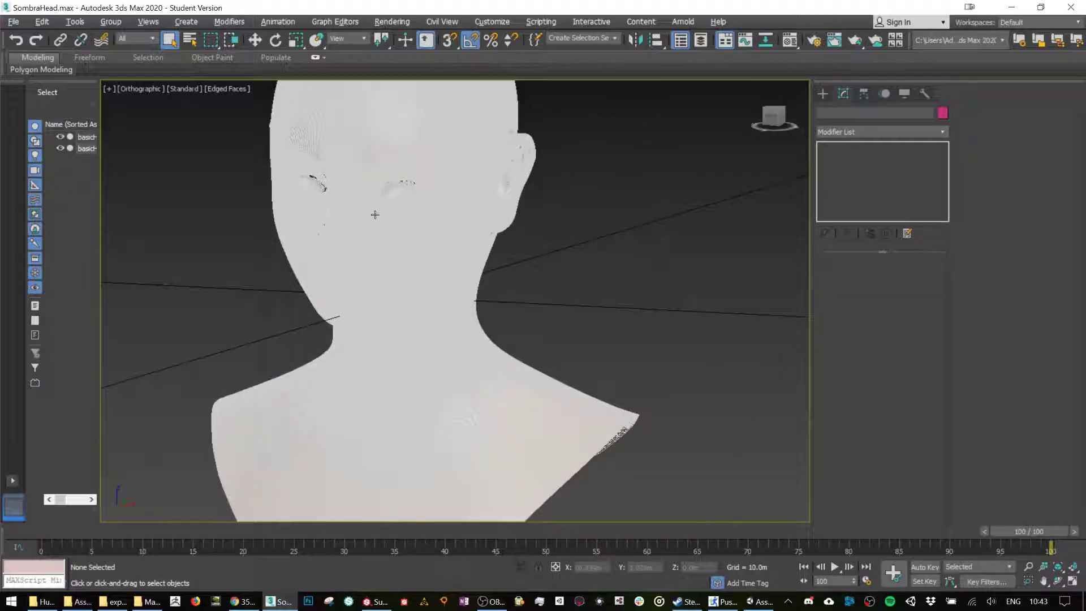
middle_click_drag(375, 215, 377, 235)
left_click(448, 229)
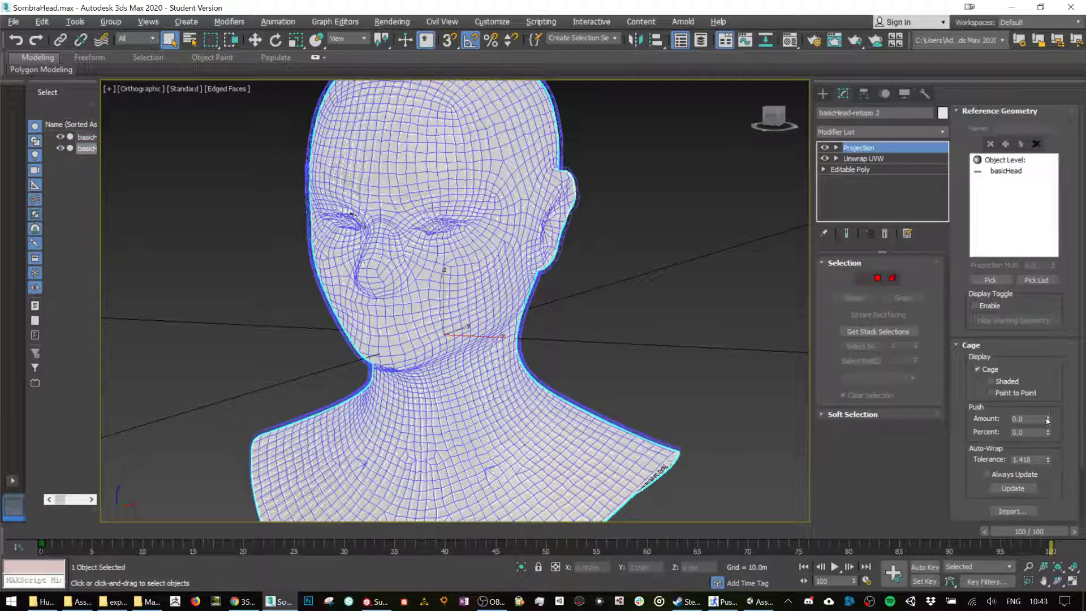
Push the low-poly head's Projection cage inward so that it sits closely around the mesh.
left_click_drag(1048, 420, 1049, 483)
right_click(1048, 482)
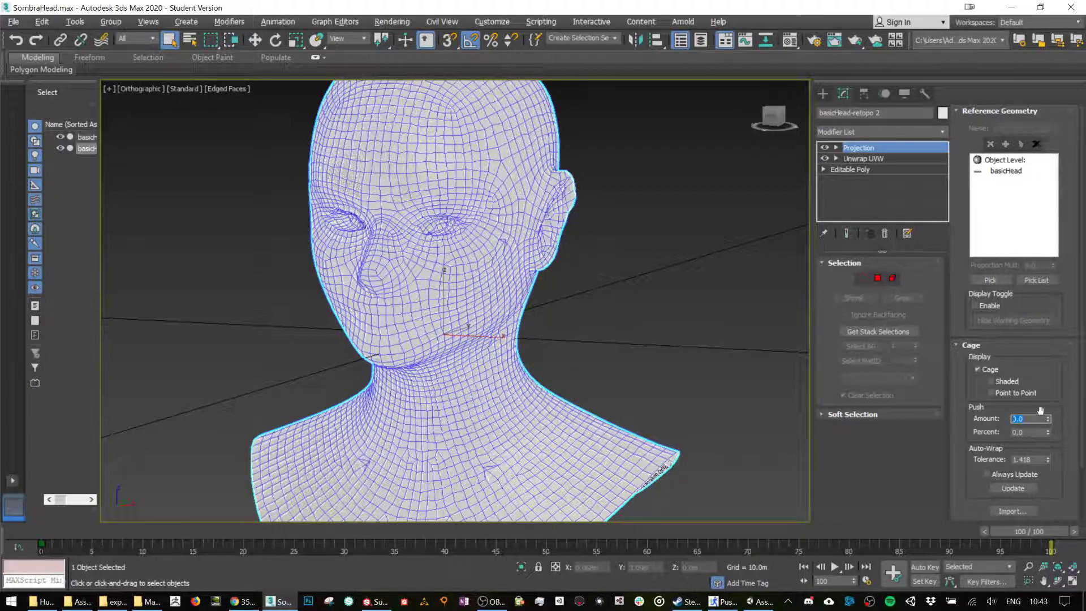
scroll(1040, 410, "down", 2)
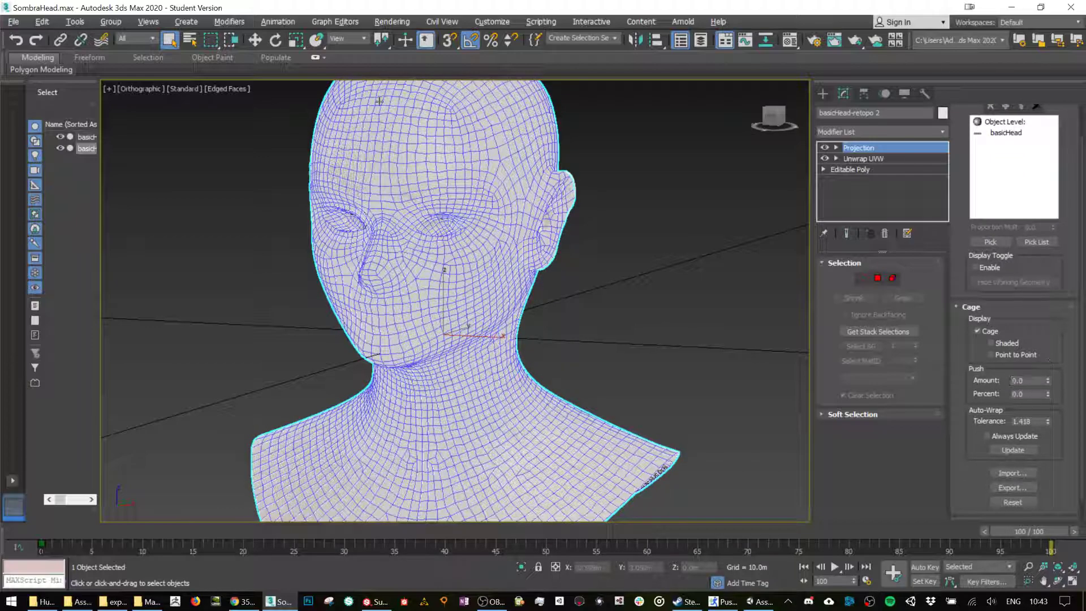
left_click(12, 24)
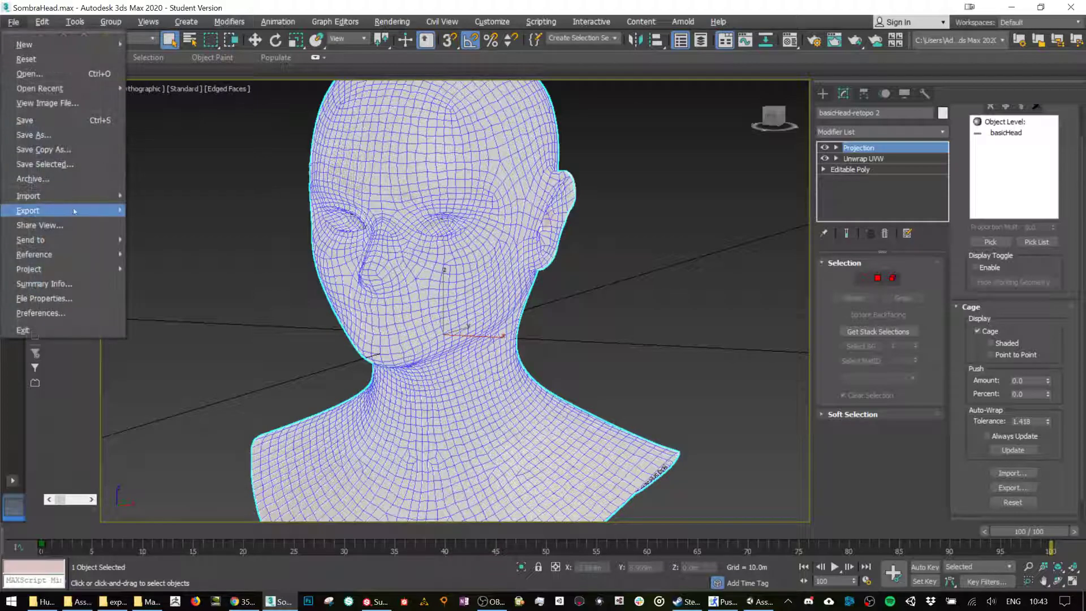
mouse_move(62, 211)
left_click(169, 223)
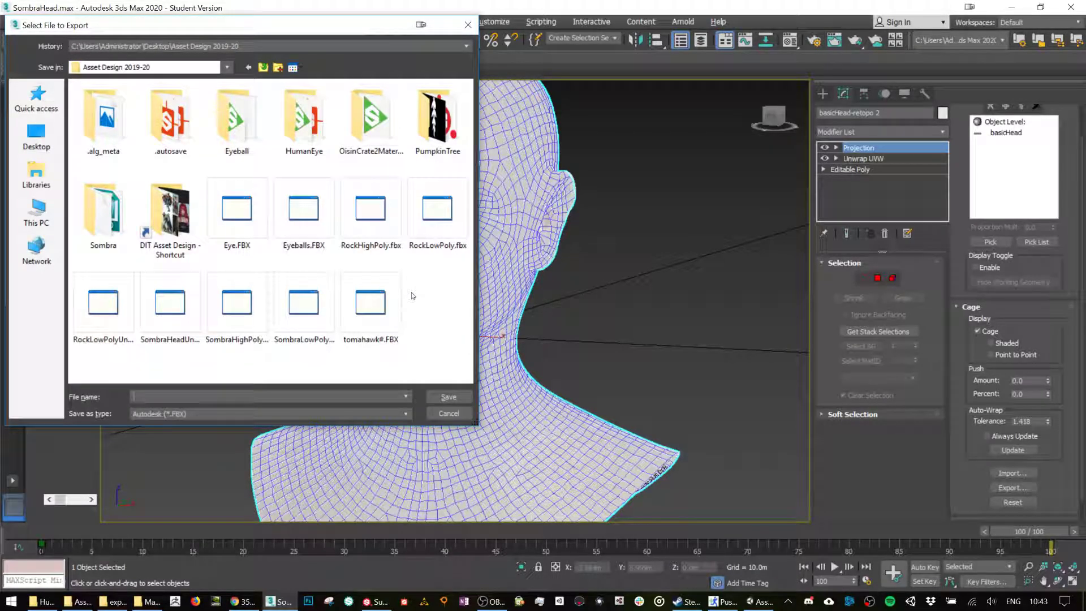
left_click(448, 414)
left_click(42, 22)
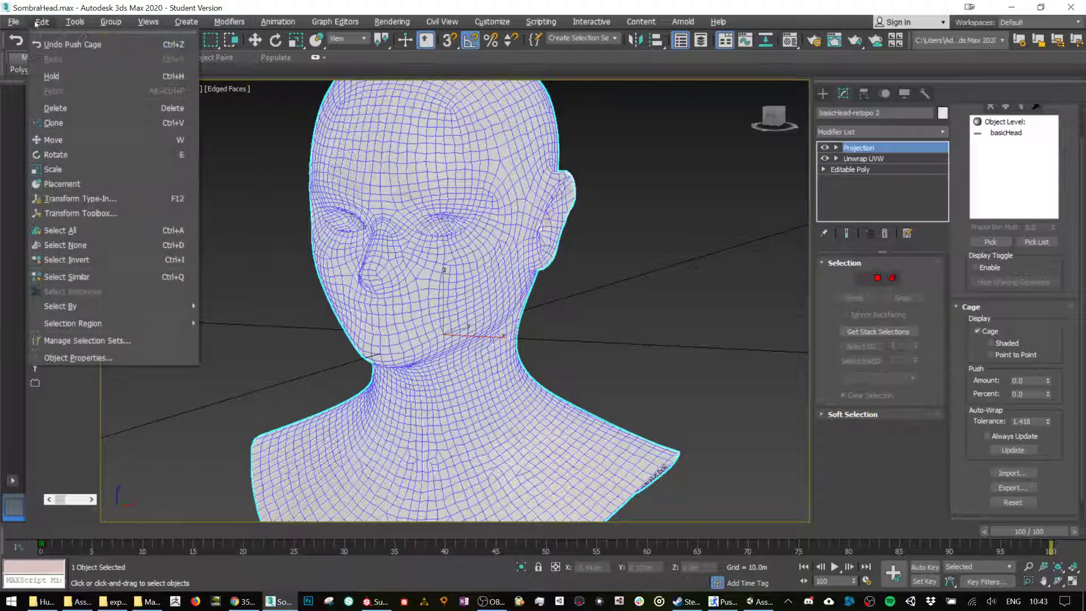
Open Render To Texture for the low-poly head and turn off Sub-Object Levels in its projection mapping.
mouse_move(13, 24)
mouse_move(400, 30)
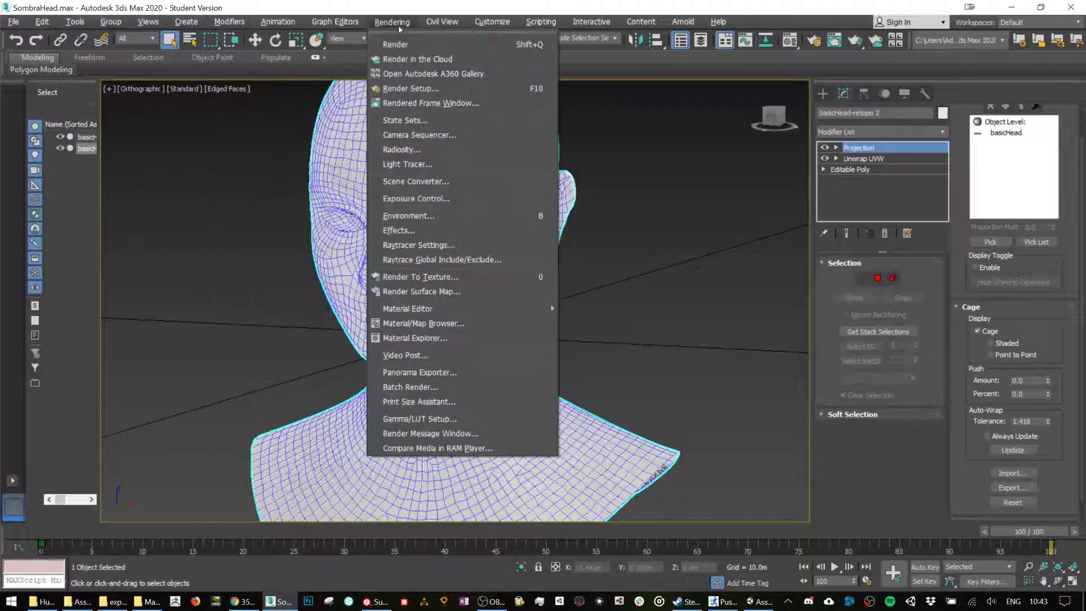
left_click(436, 277)
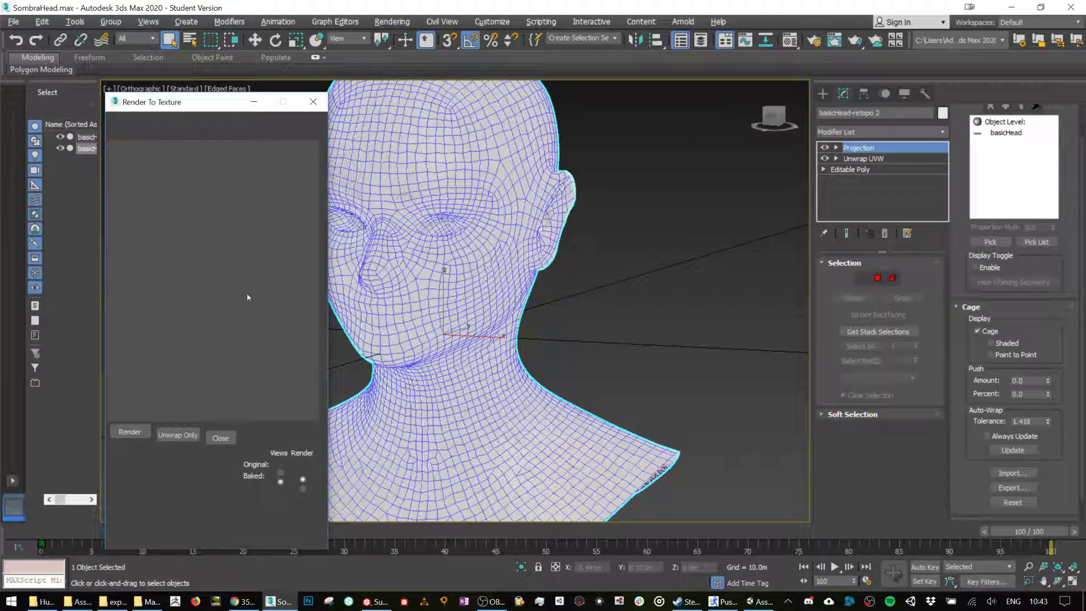
scroll(246, 291, "down", 2)
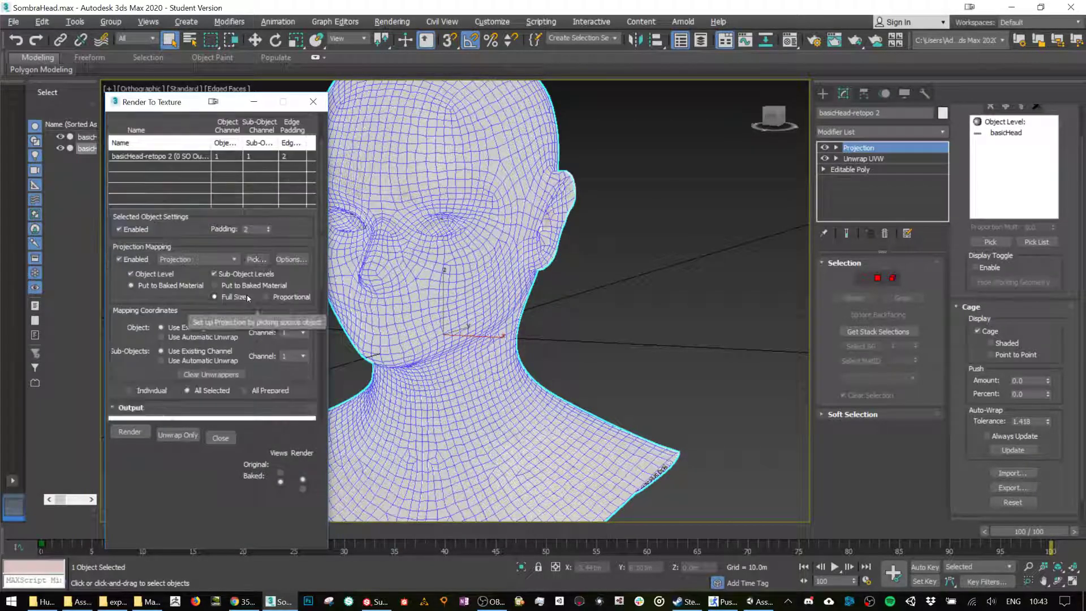
left_click(214, 274)
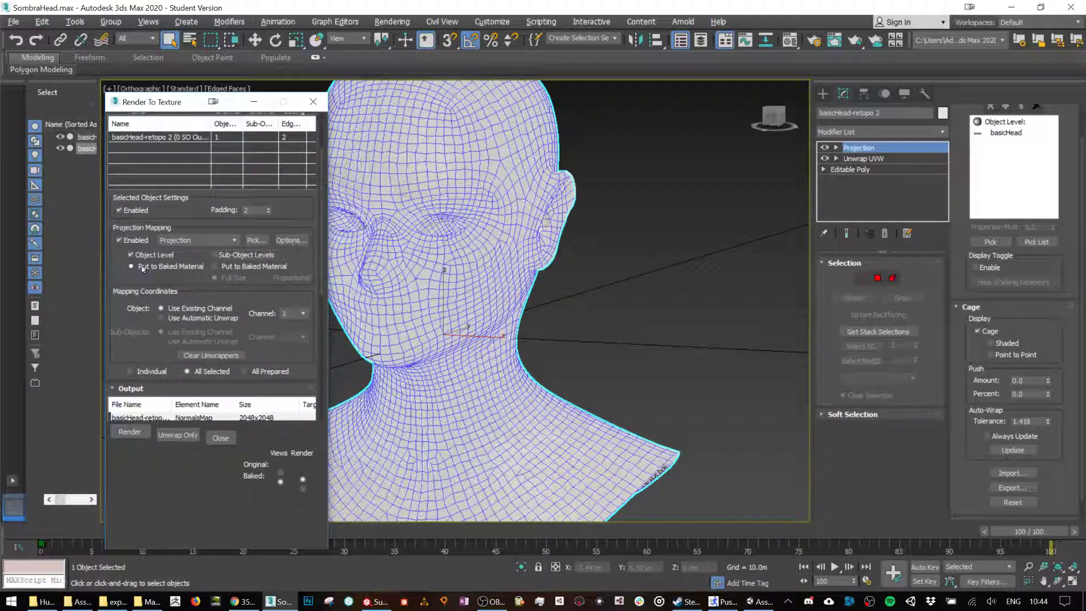
Set the NormalsMap output file to PNG format as basicHead-retopo 2NormalsMap in the images folder, accepting the PNG settings.
scroll(200, 316, "down", 5)
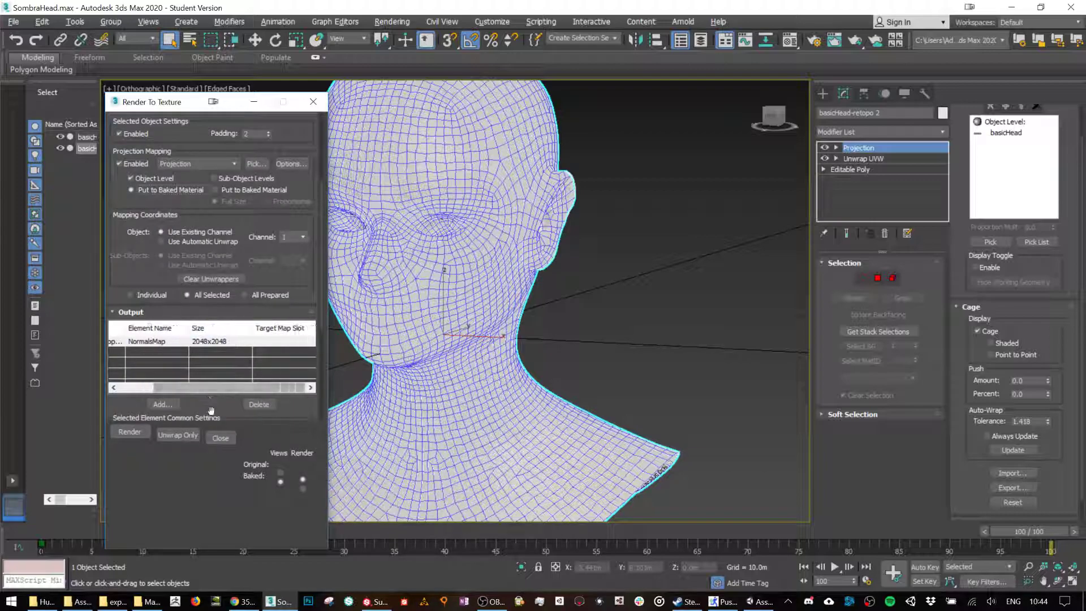
scroll(209, 395, "up", 2)
scroll(307, 401, "down", 2)
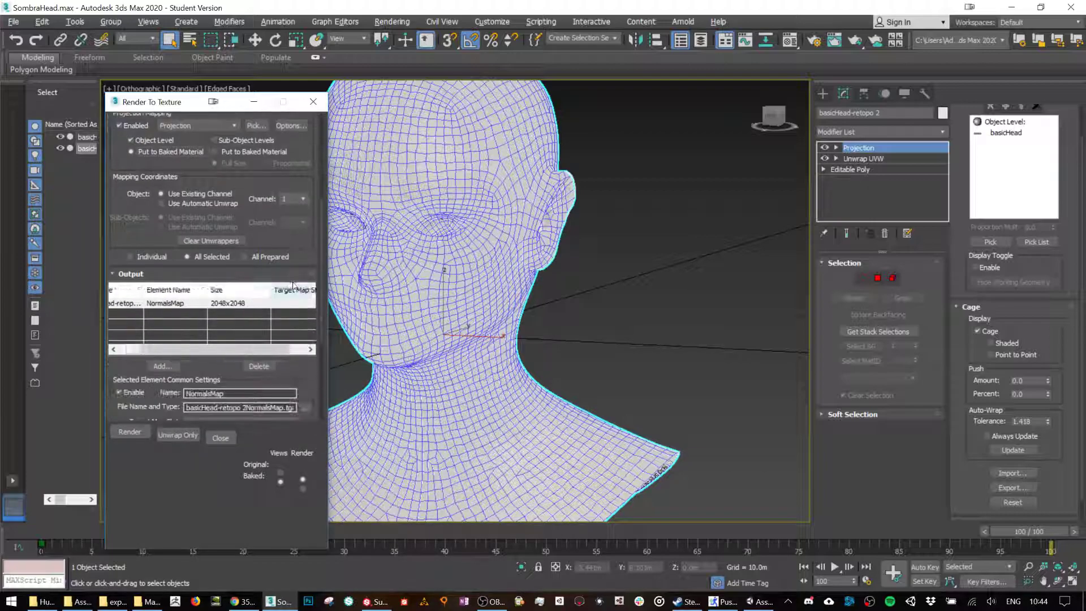
scroll(300, 355, "down", 5)
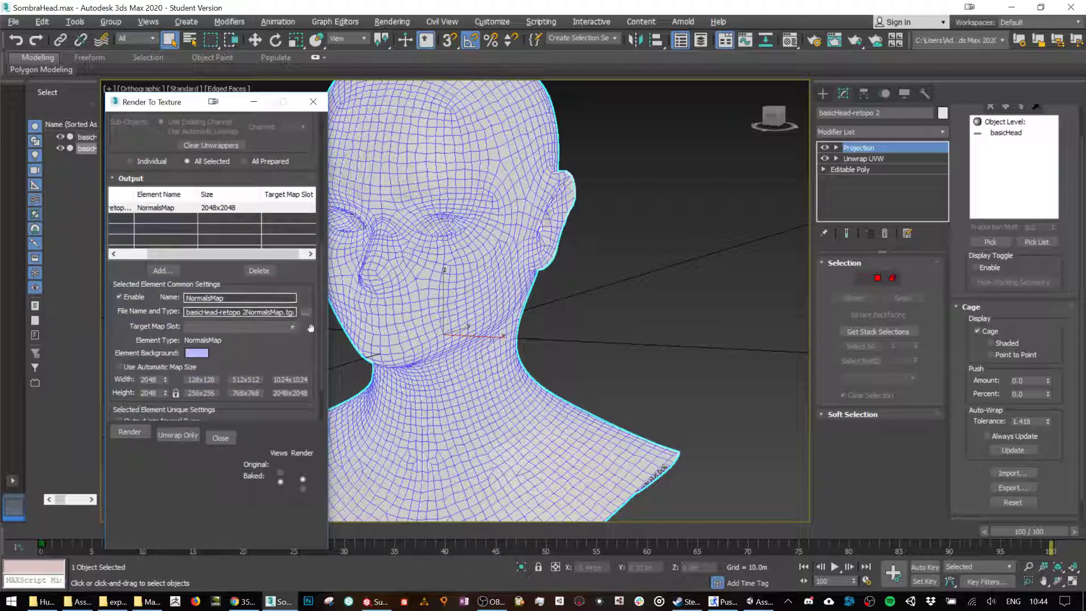
scroll(311, 328, "down", 2)
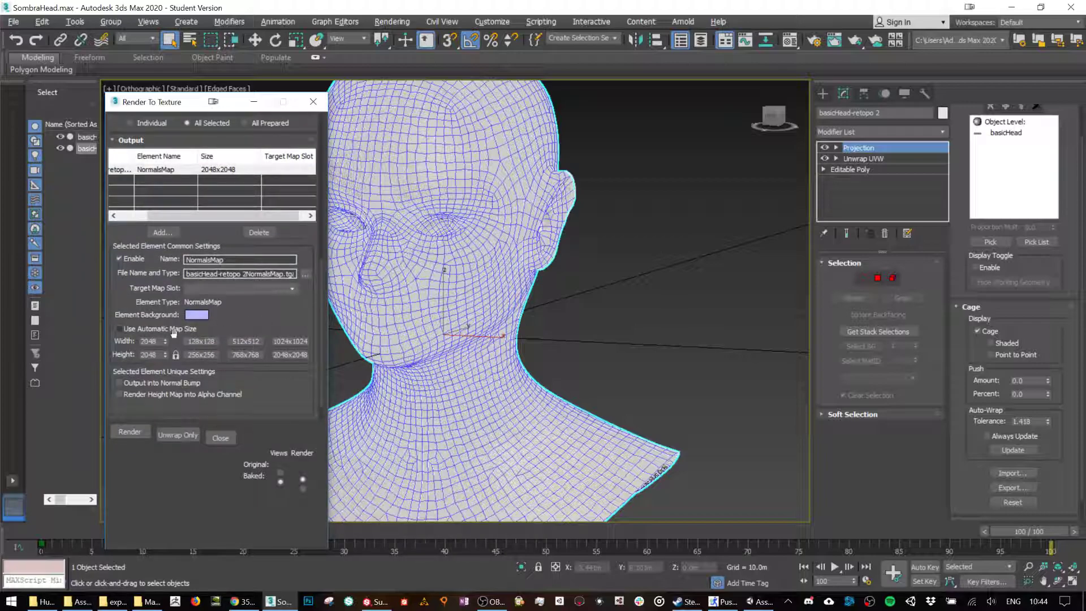
left_click(305, 275)
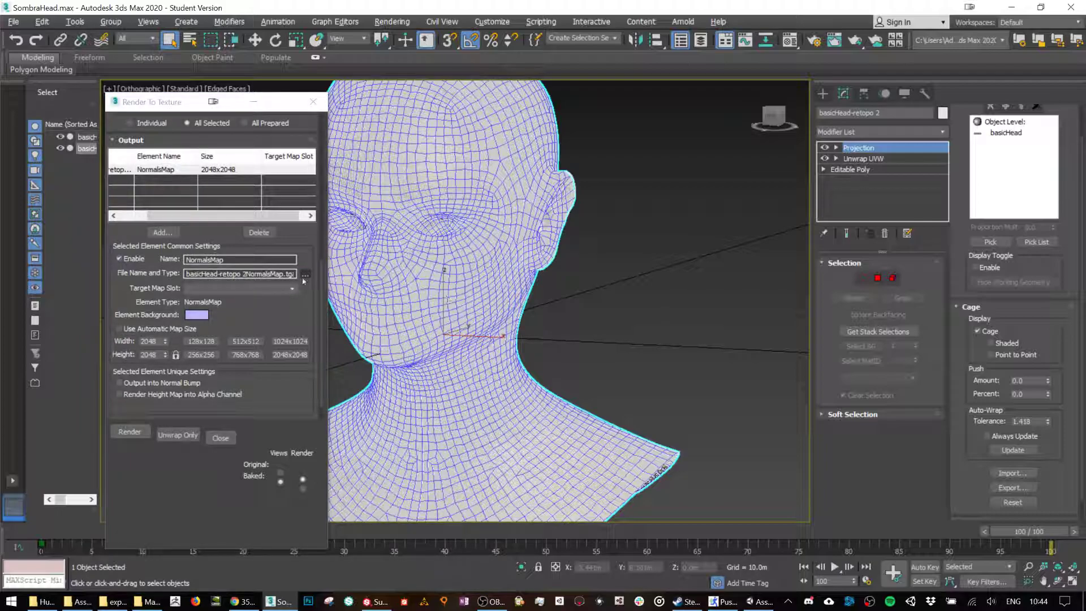
left_click(339, 385)
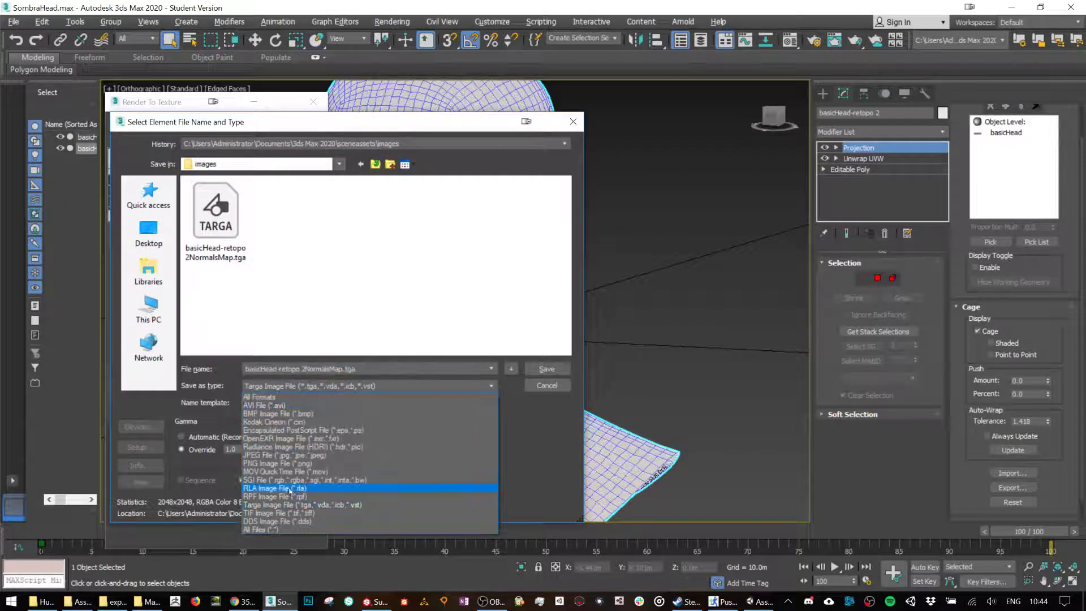
left_click(274, 464)
left_click(547, 369)
left_click(196, 259)
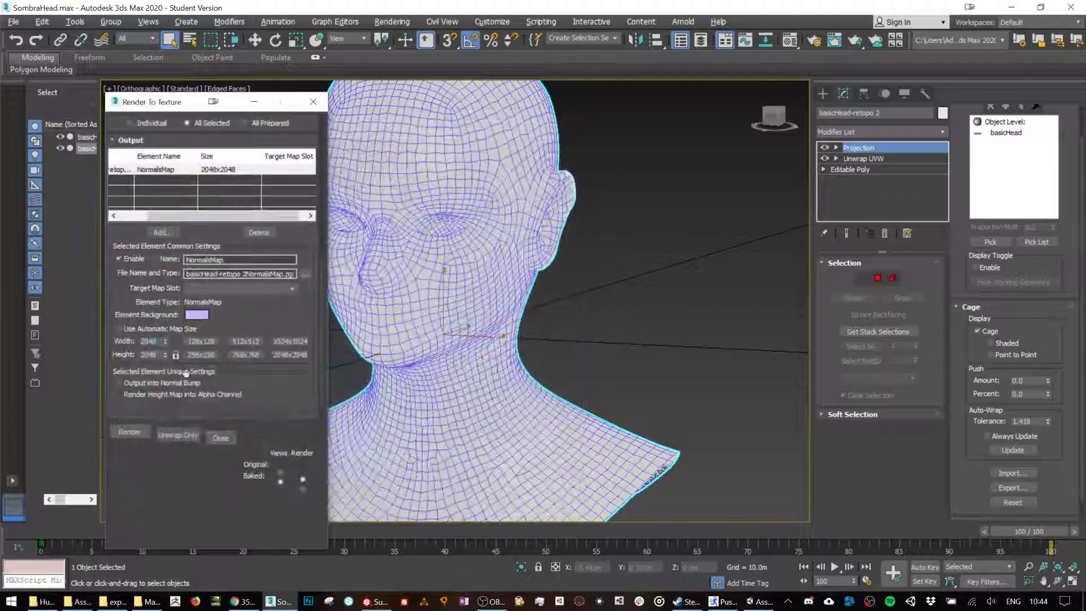
Bake the head's normal map without a target map slot and close the rendered frame window.
left_click(130, 432)
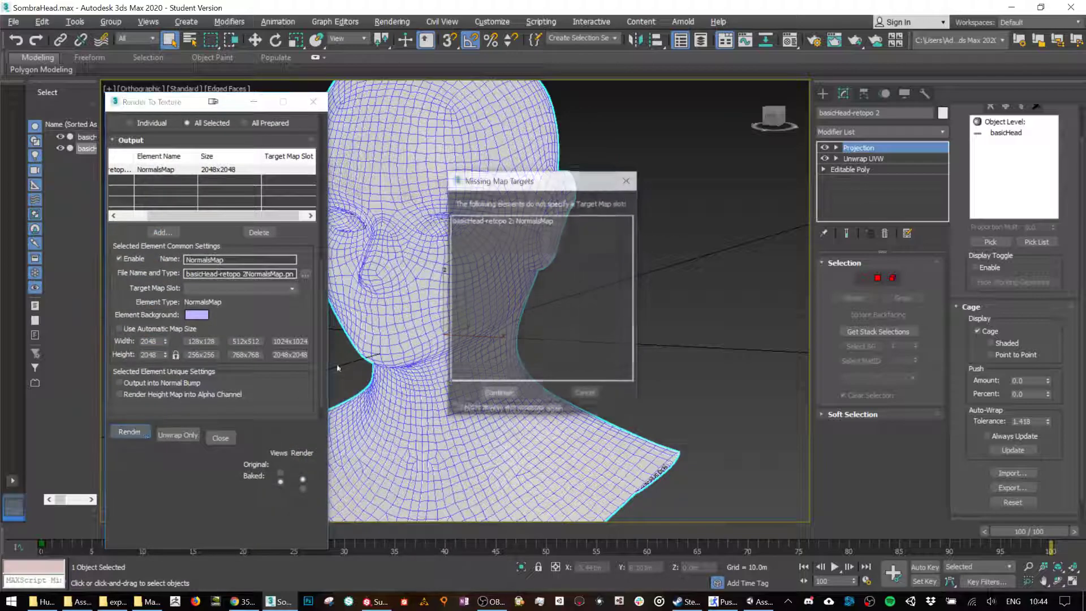
left_click(507, 395)
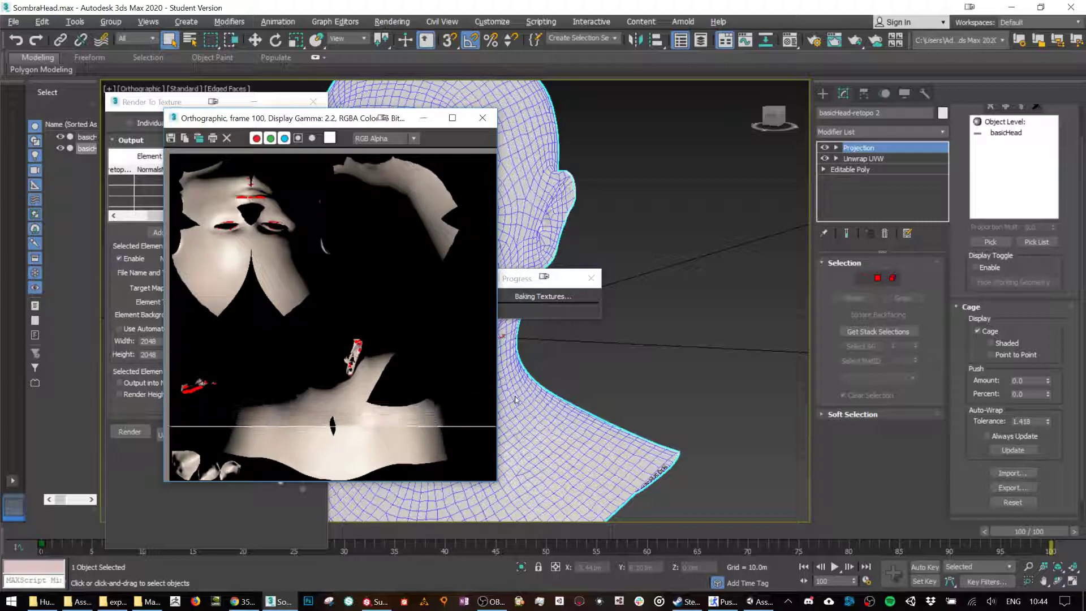
left_click(482, 118)
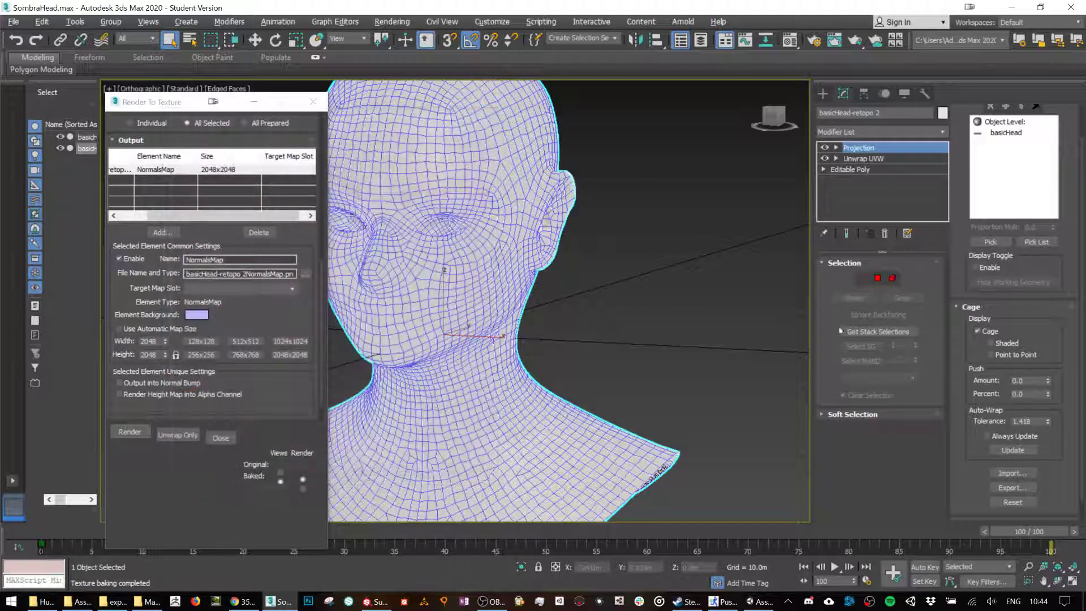
Rebake the low-poly head's normal map without a target map slot, overwriting the existing PNG, and minimize the rendered frame window.
scroll(988, 362, "down", 1)
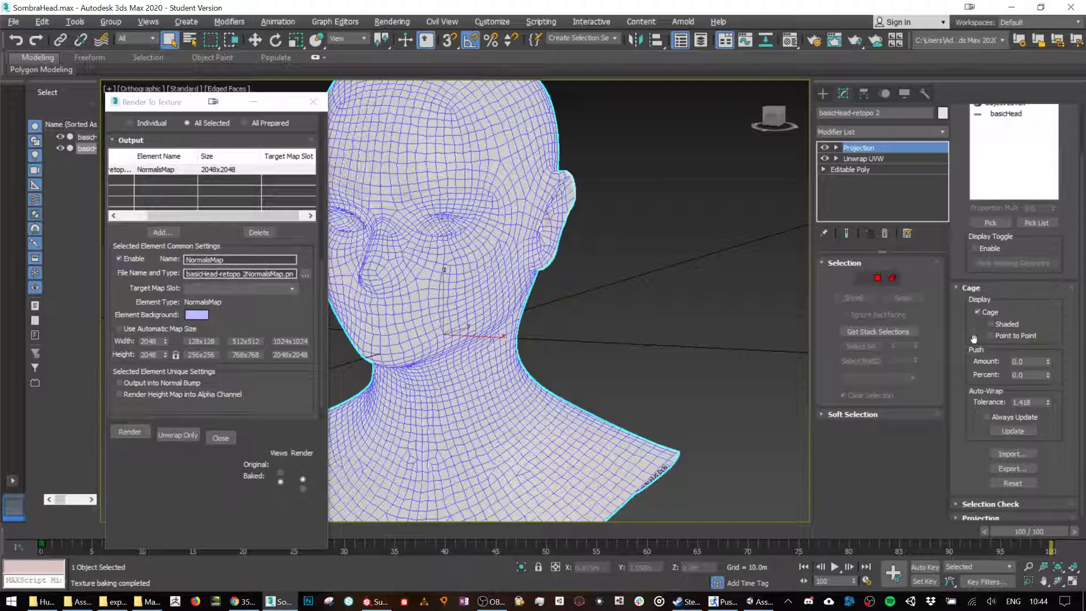
scroll(1004, 372, "down", 1)
left_click(1049, 357)
left_click(1049, 359)
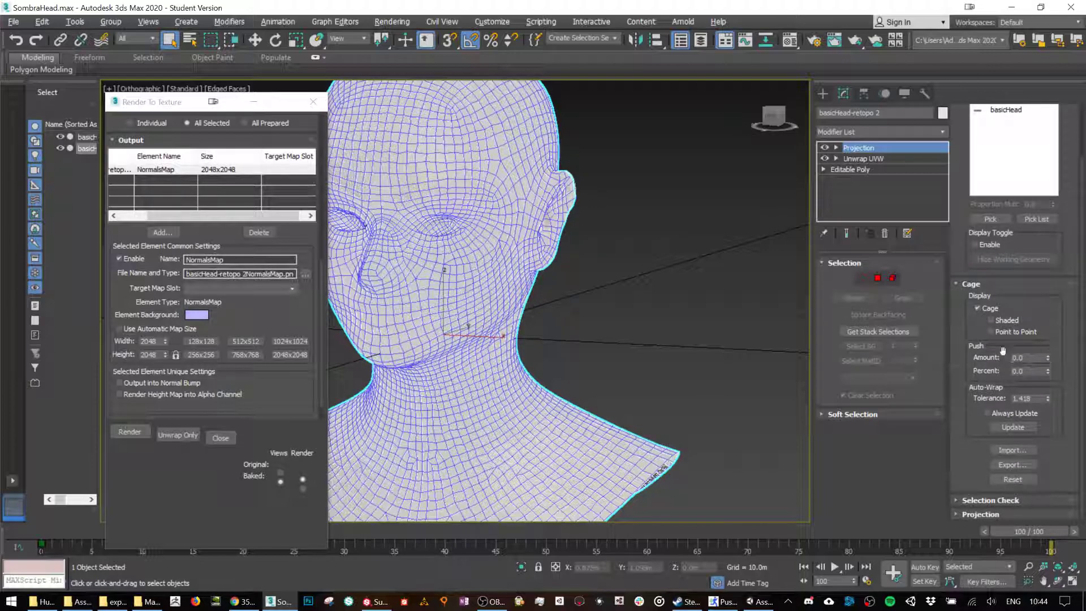
left_click(129, 432)
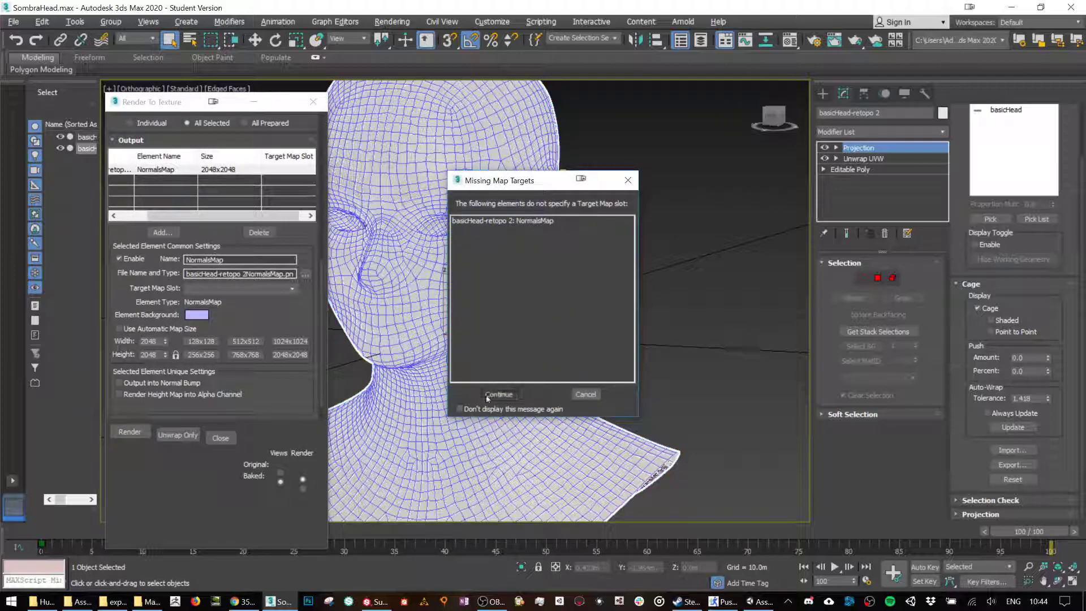
left_click(498, 394)
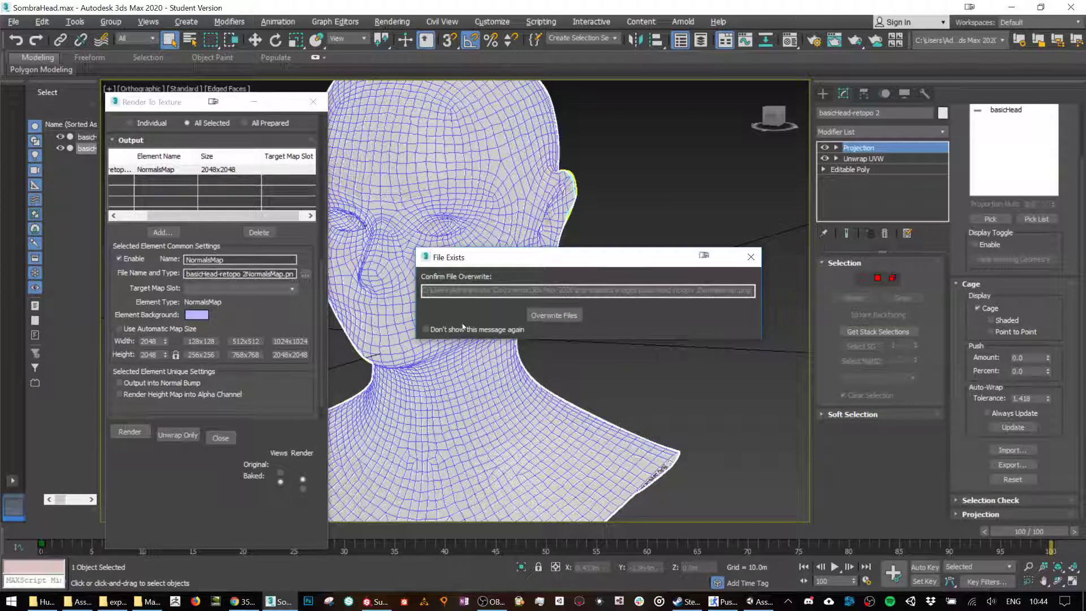
left_click(554, 315)
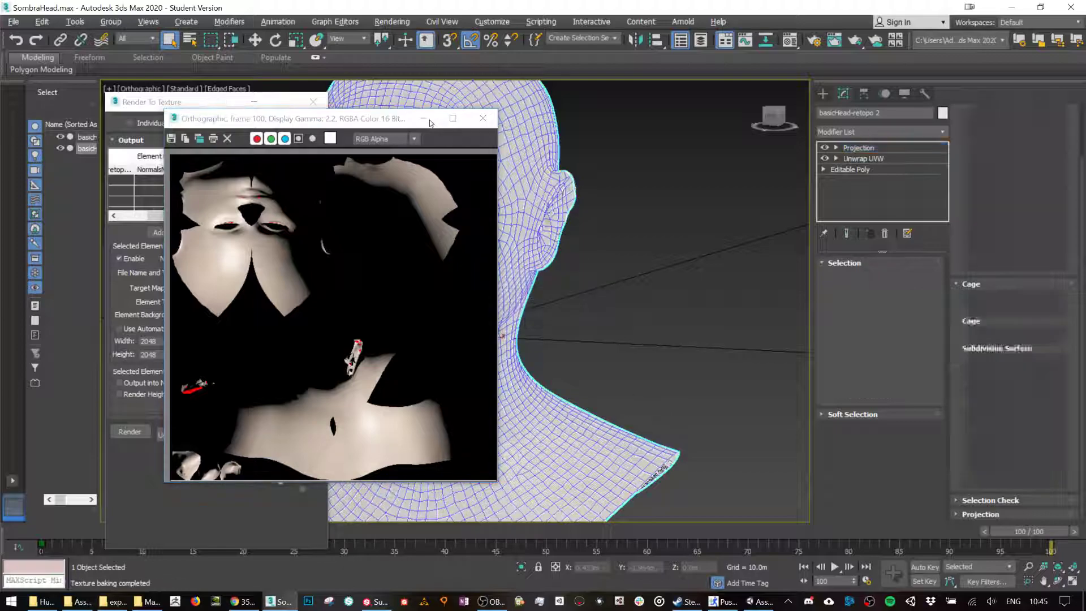
left_click(574, 288)
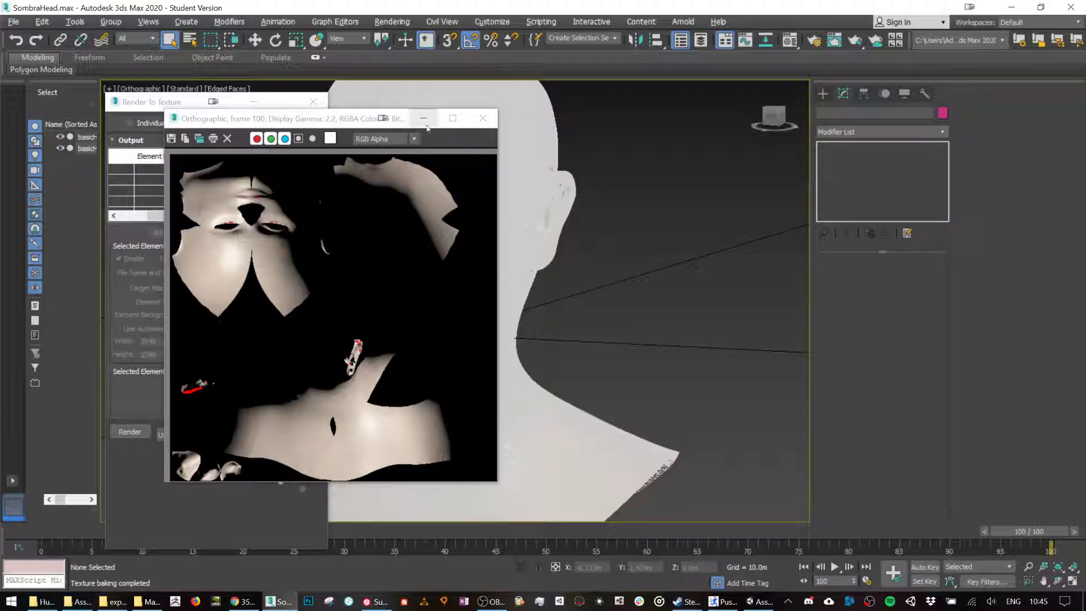
left_click(423, 118)
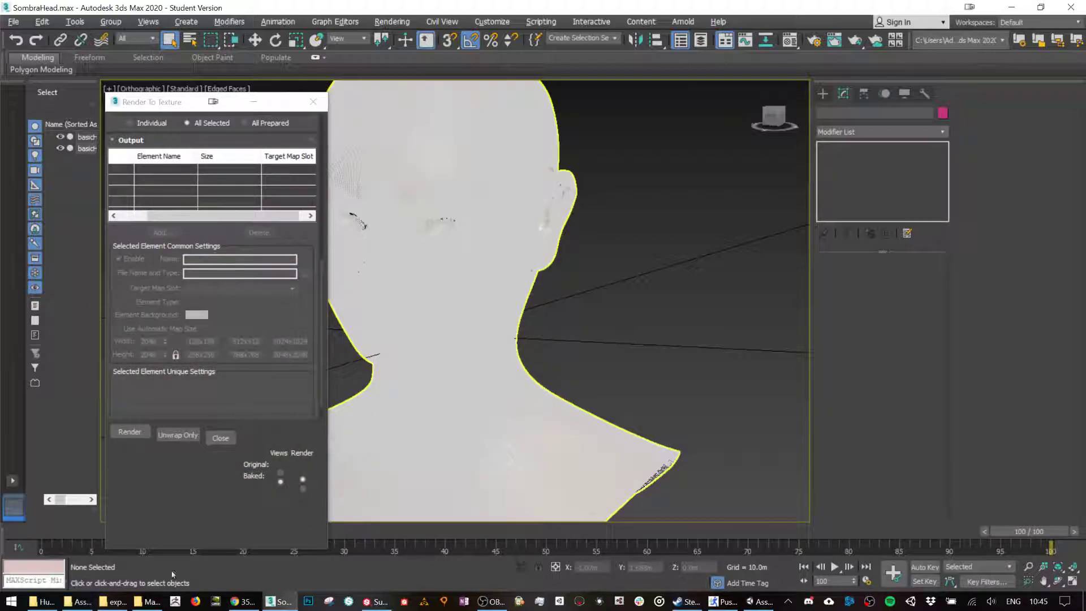
left_click(132, 603)
left_click(758, 601)
right_click(618, 530)
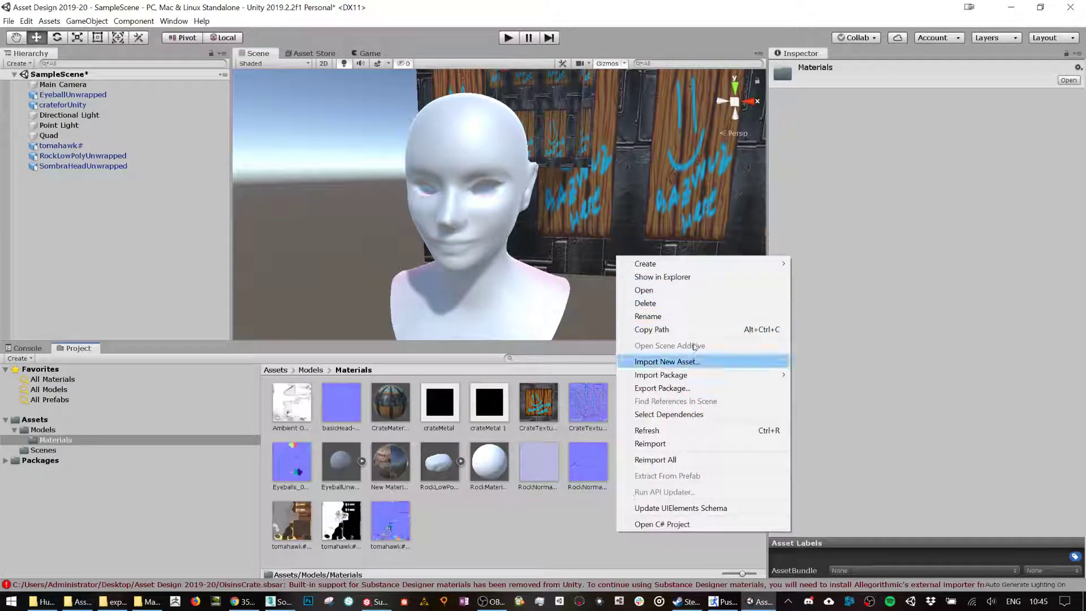
left_click(90, 605)
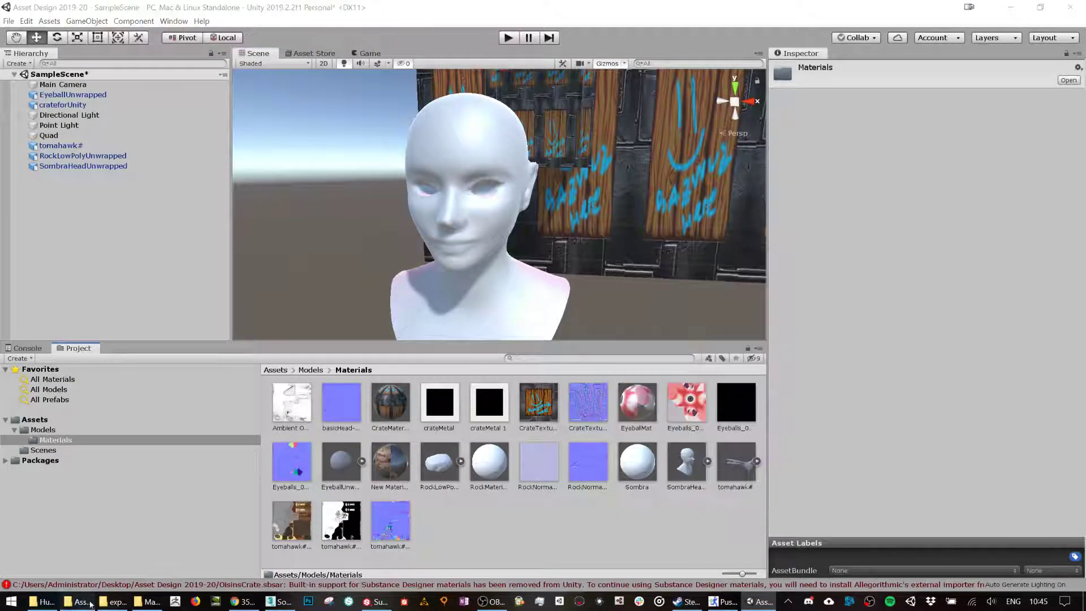
Copy basicHead-retopo 2NormalsMap.png from the bake's images output folder in 3ds Max into the Asset Design 2019-20 folder.
left_click(279, 602)
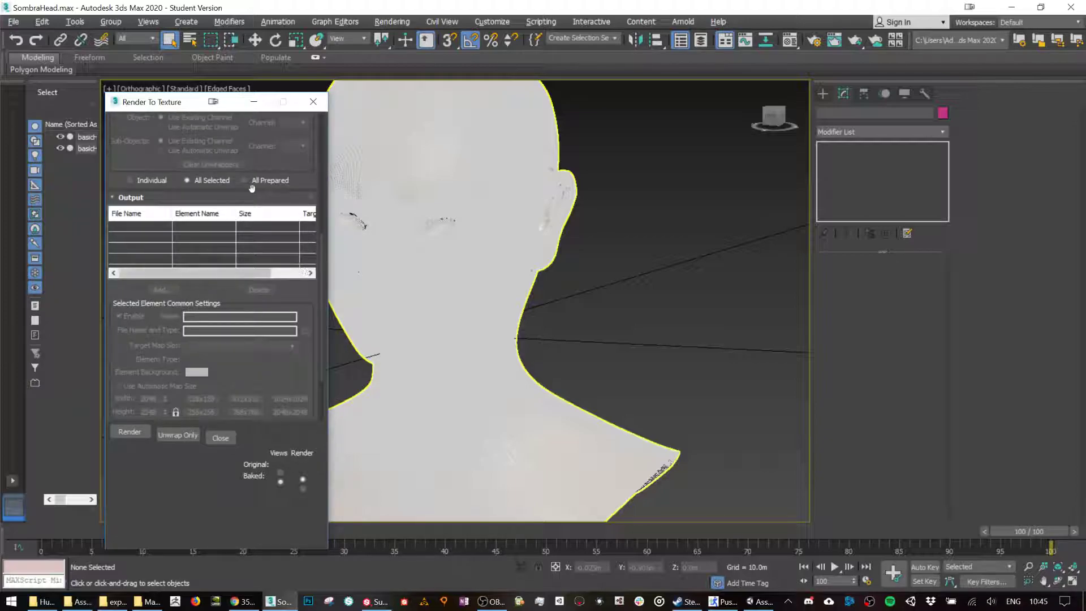
left_click(309, 273)
scroll(323, 328, "down", 2)
mouse_move(322, 341)
left_mouse_down()
mouse_move(322, 194)
mouse_move(322, 327)
left_mouse_up()
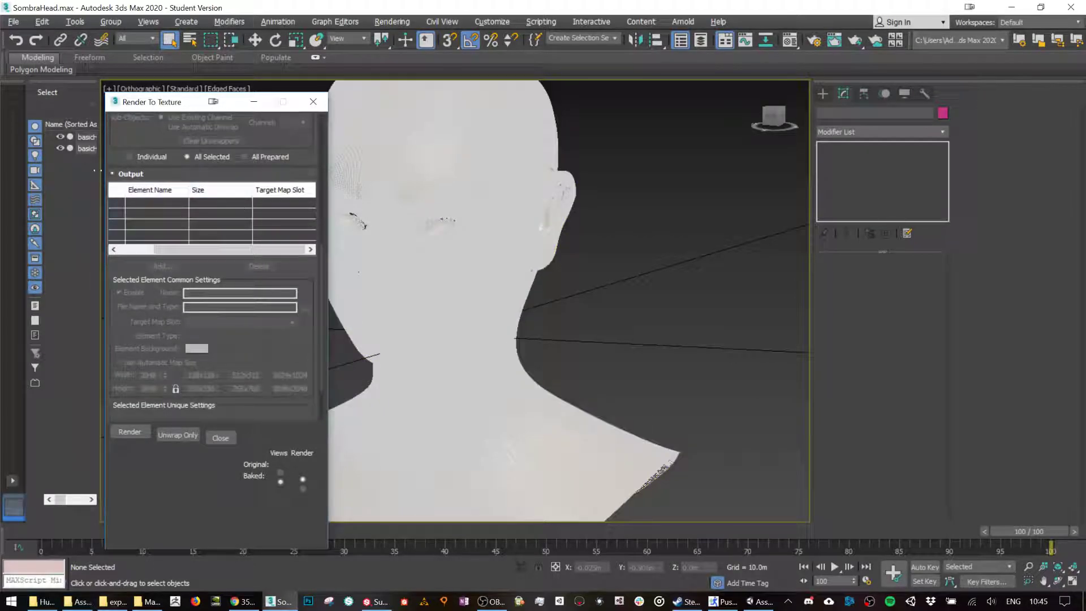
left_click(88, 149)
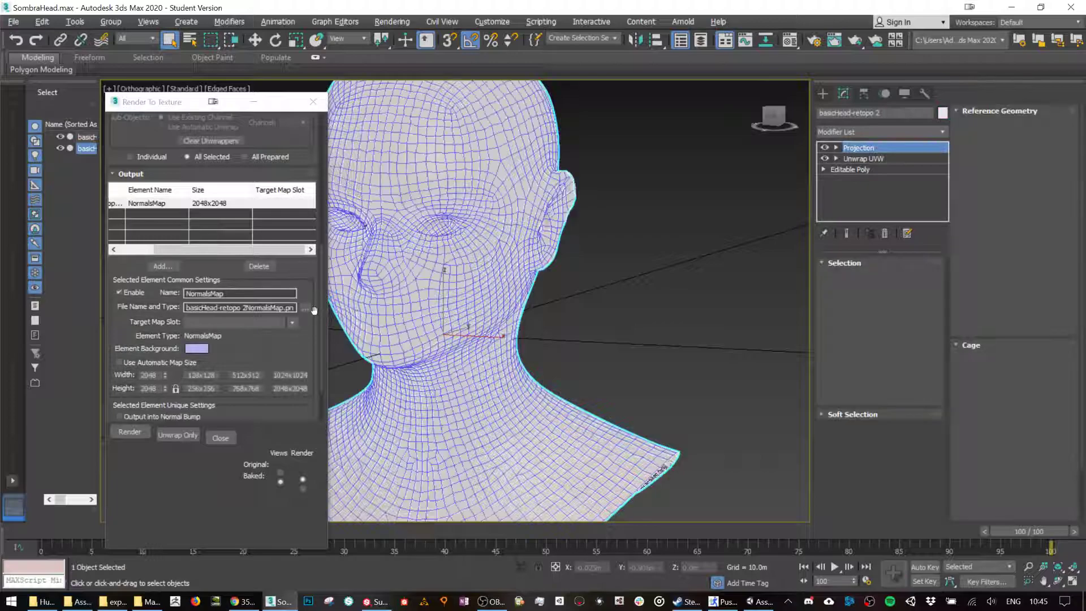
left_click(309, 309)
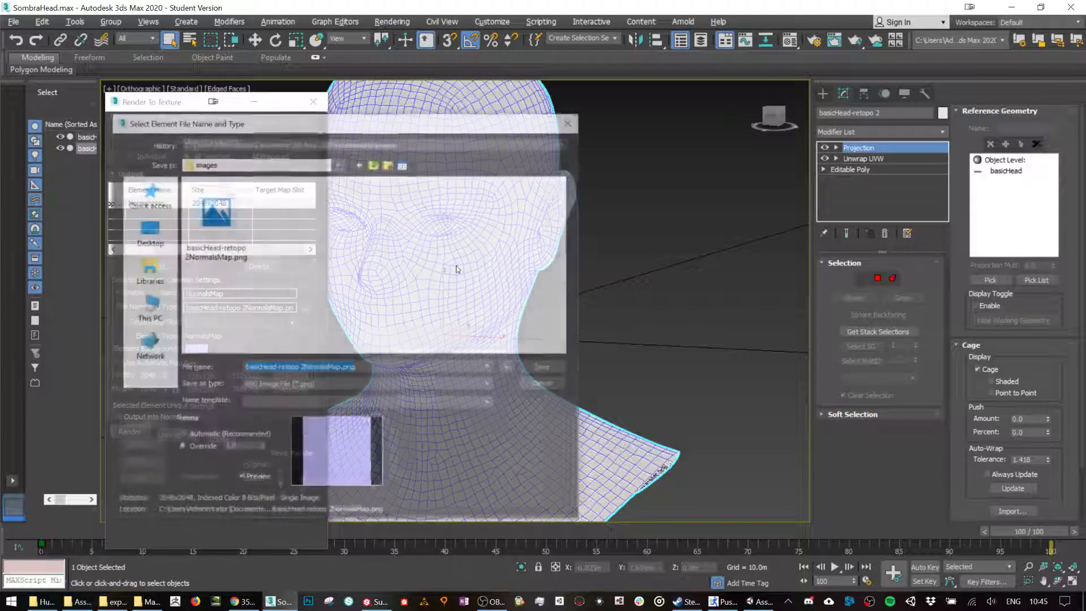
left_click(232, 237)
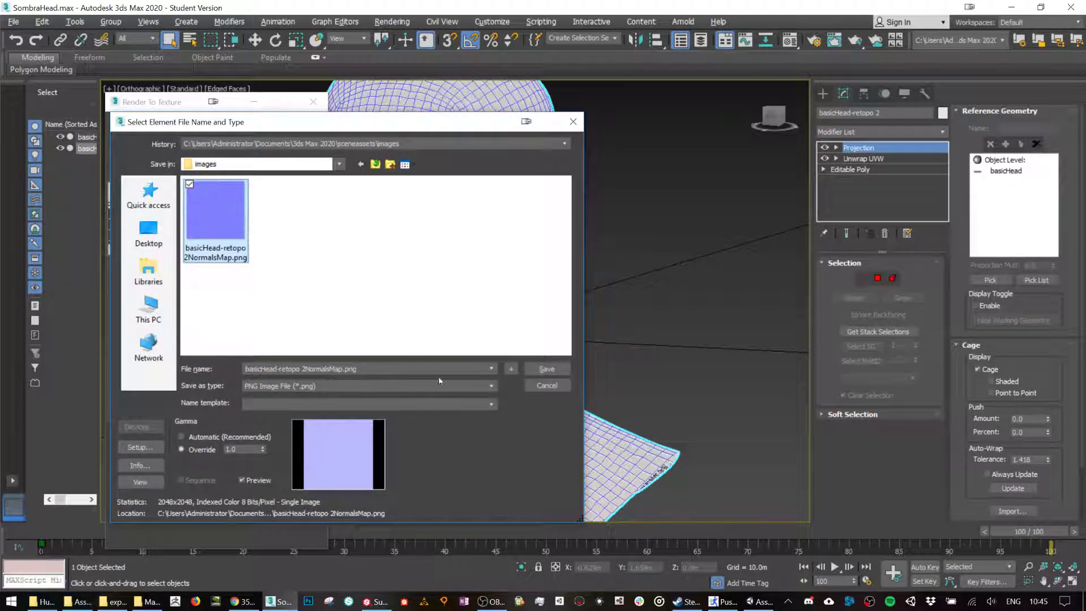
left_click(547, 385)
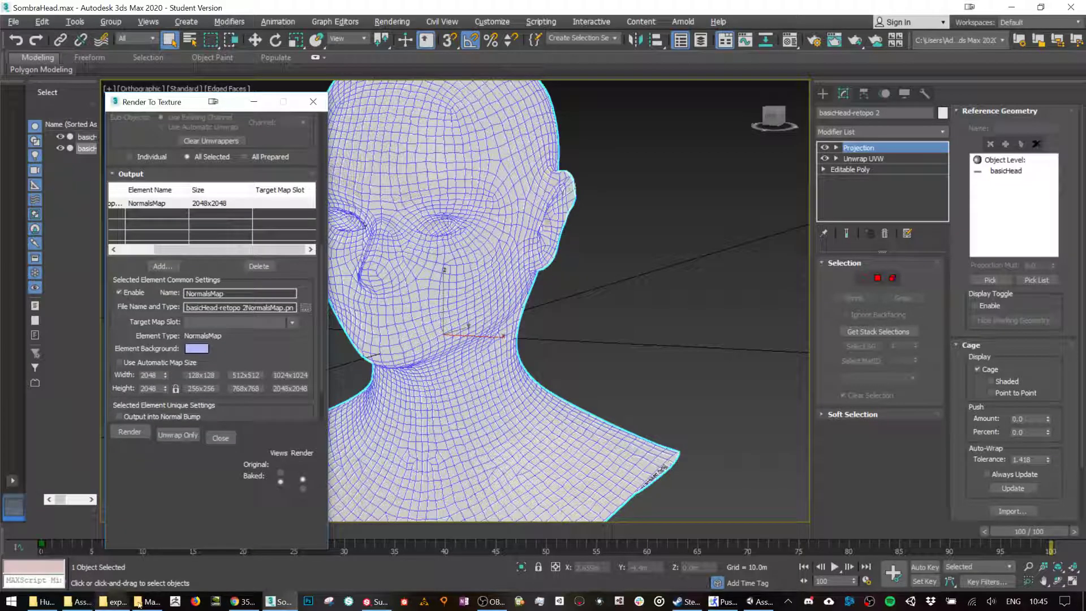
left_click(79, 601)
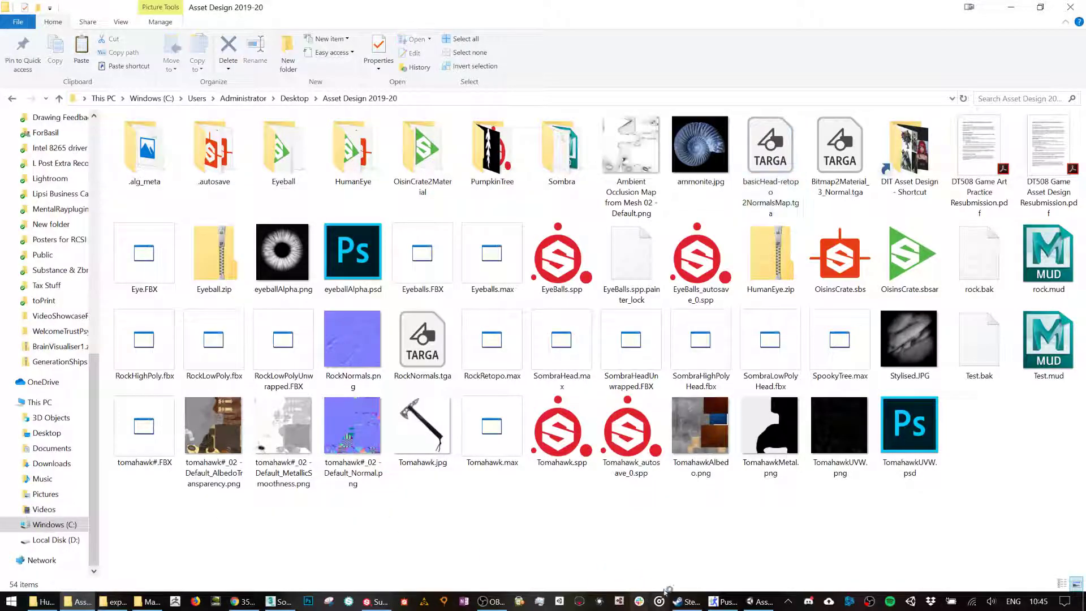
Switch to Unity and import basicHead-retopo 2NormalsMap.png into the Materials folder as a new asset.
left_click(758, 602)
right_click(592, 527)
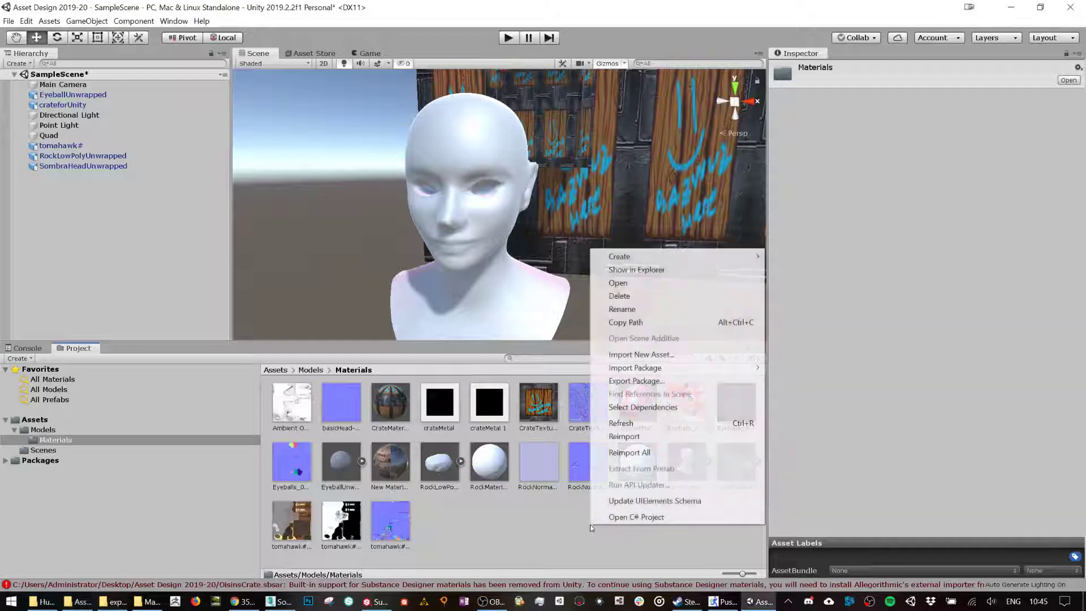
left_click(641, 355)
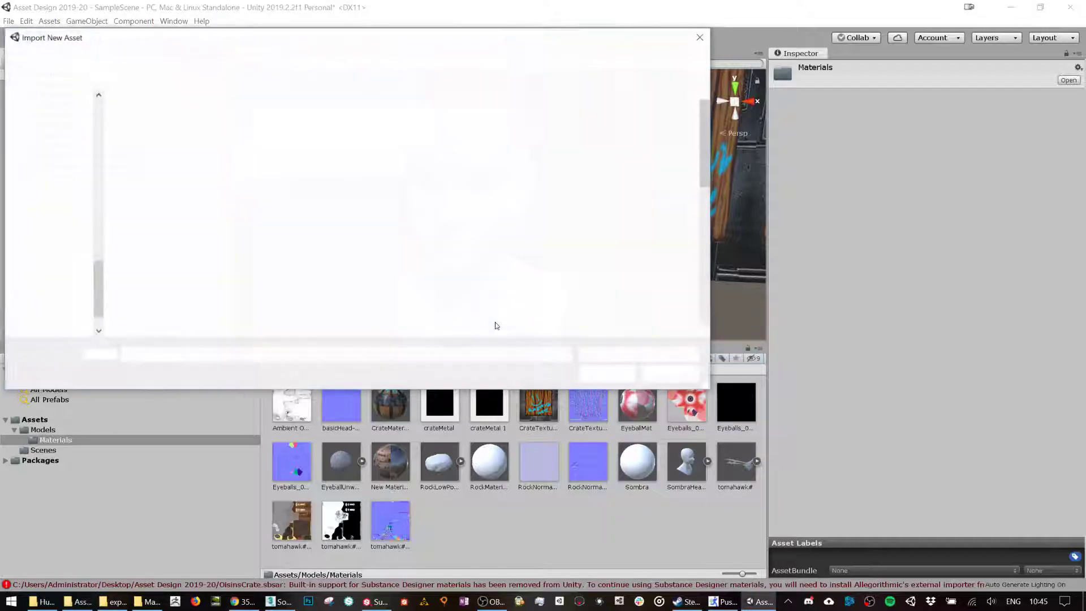
left_click(239, 243)
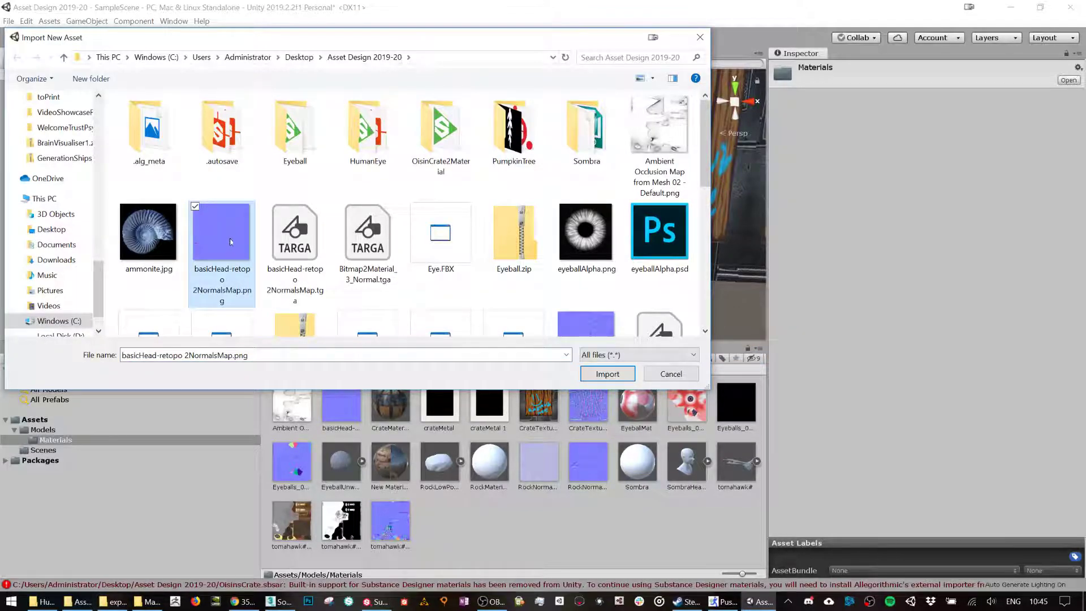
double_click(230, 242)
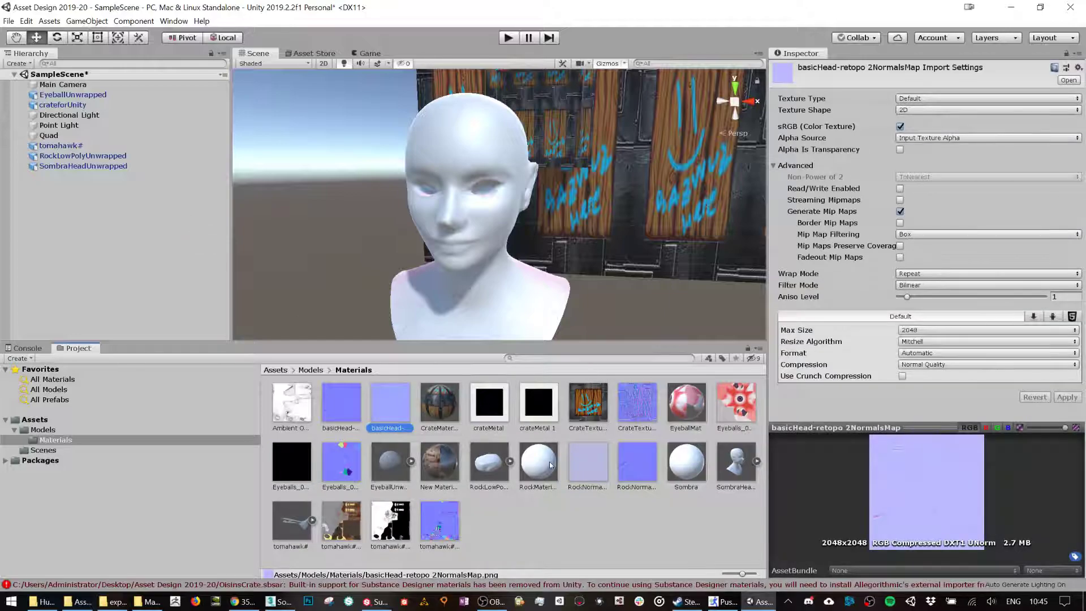
Assign the newly imported map as the Sombra material's Normal Map, fix its texture type and set the strength to 0.55.
left_click(689, 467)
left_click_drag(389, 408, 784, 171)
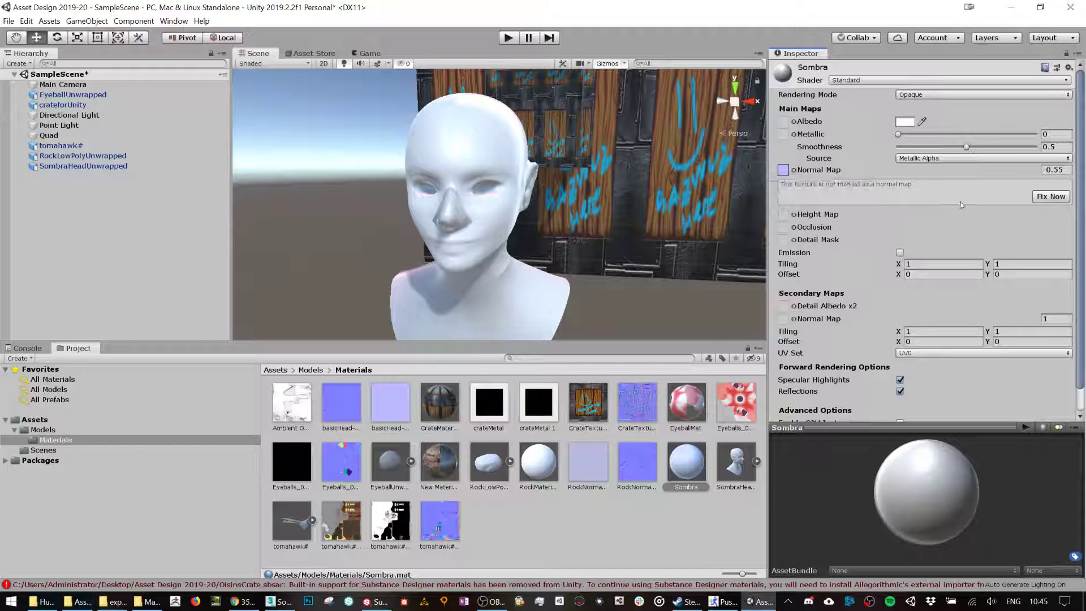
left_click(1050, 196)
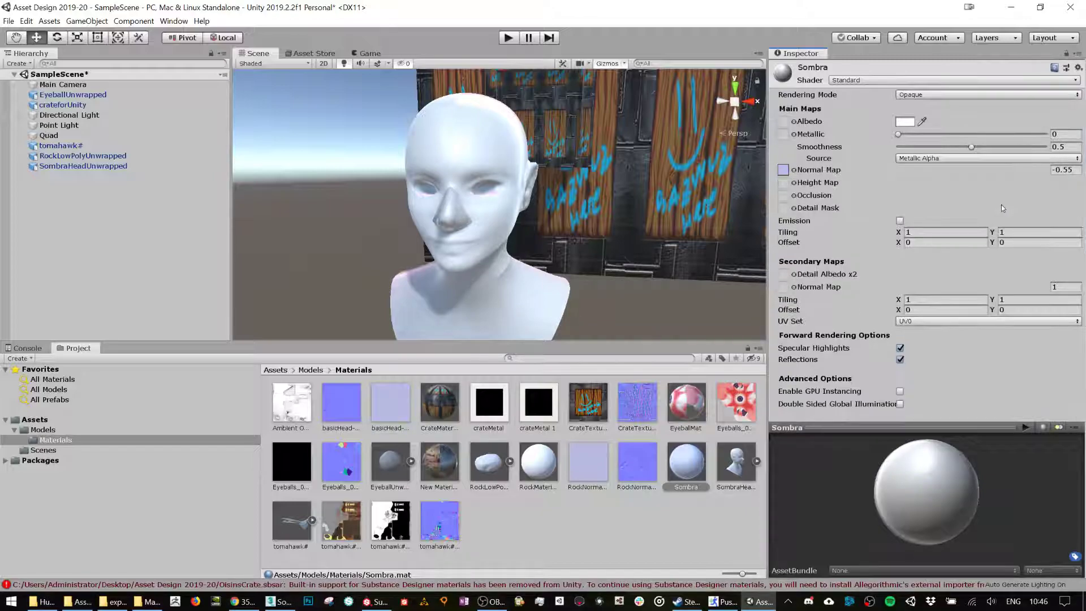
left_click_drag(1048, 172, 1076, 171)
Put the earlier basicHead normal map back in the Sombra material's Normal Map slot and set its strength to -1.
left_click_drag(344, 411, 1009, 157)
left_click_drag(786, 171, 784, 171)
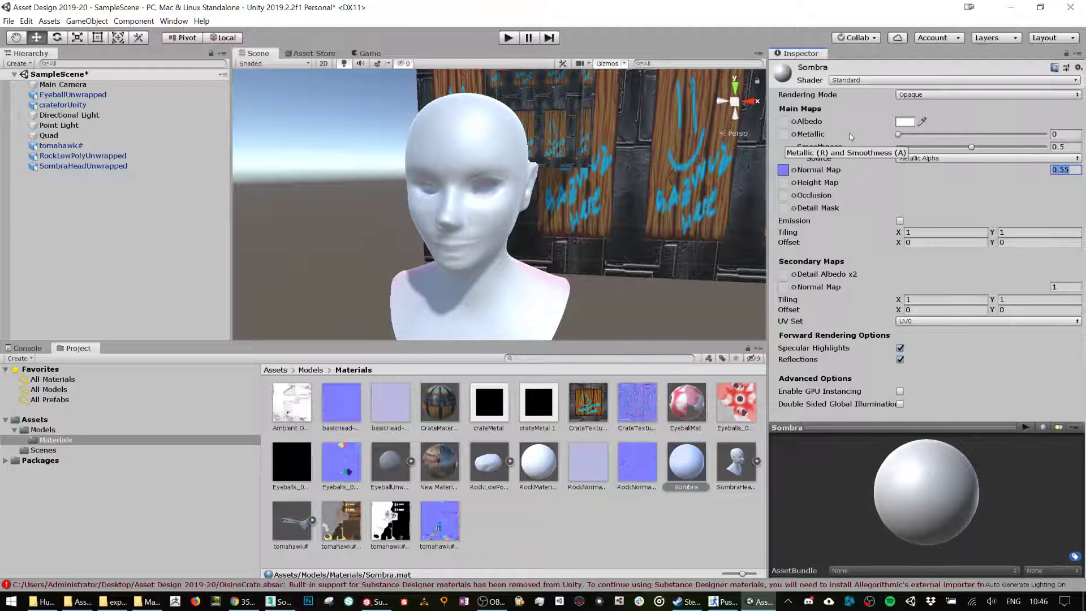
type("-1")
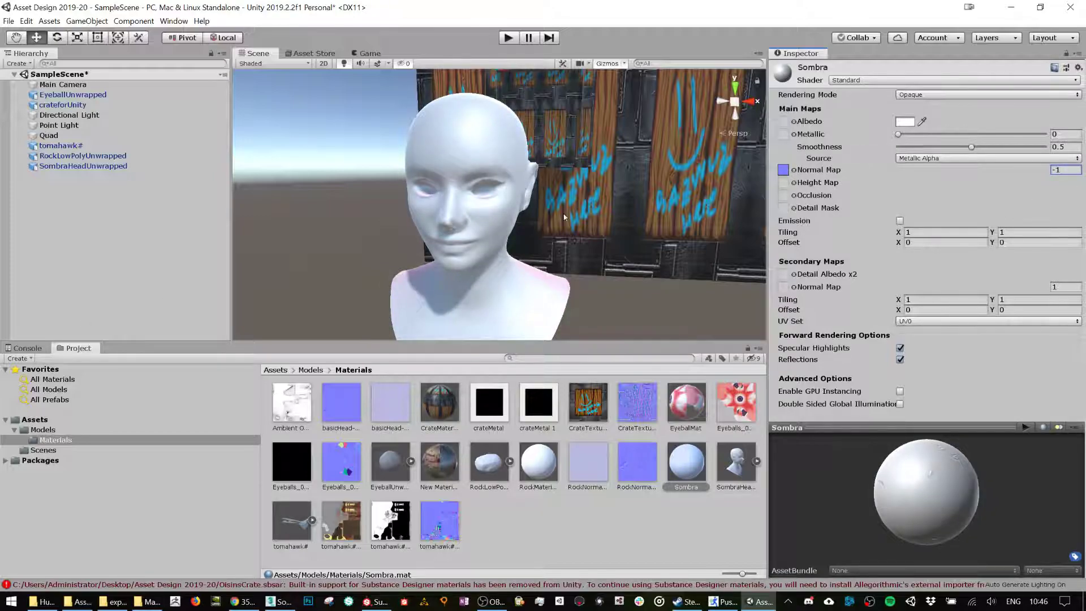
Make EyeballUnwrapped a child of SombraHeadUnwrapped in the scene hierarchy.
scroll(565, 217, "down", 2)
left_click_drag(518, 234, 552, 240, "alt")
right_click_drag(552, 240, 588, 207, "alt")
middle_click_drag(588, 208, 457, 226)
scroll(456, 226, "down", 4)
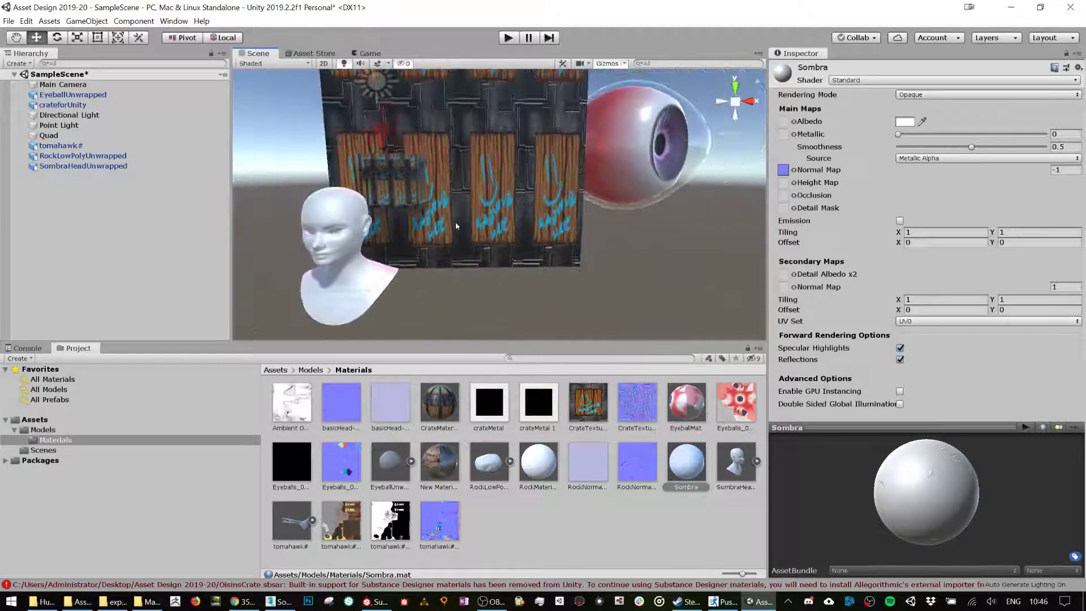
left_click(94, 168)
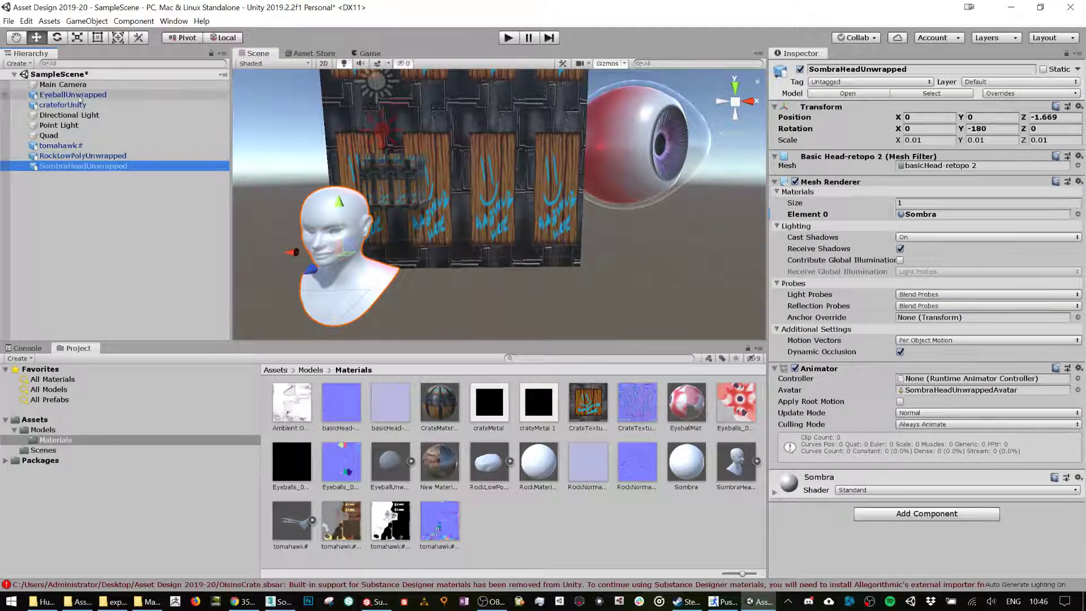
left_click(632, 193)
left_click_drag(73, 94, 89, 174)
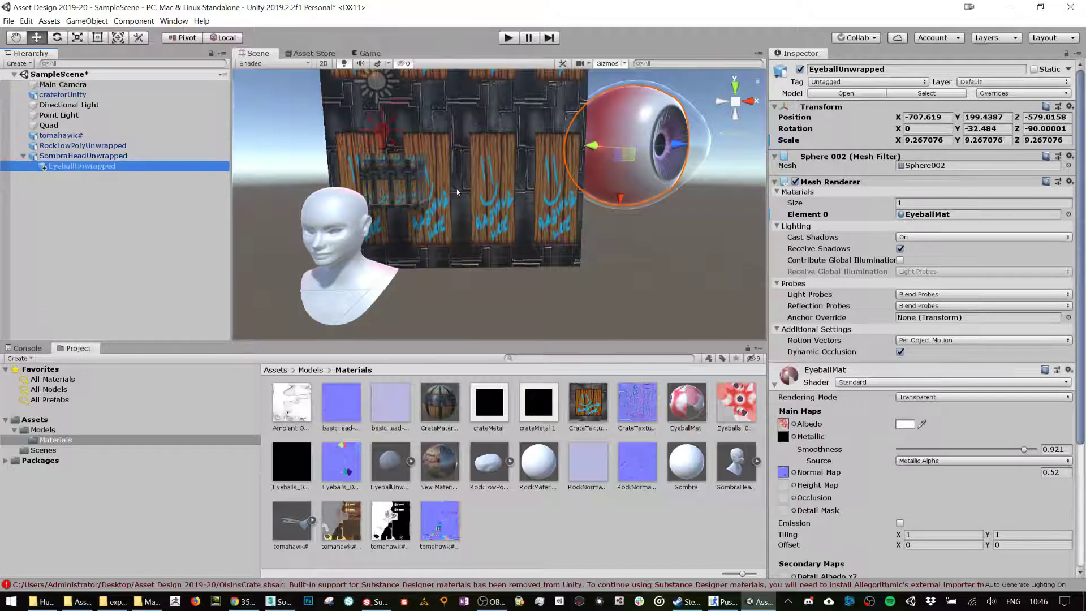
Set the EyeballUnwrapped position to 0 on the X, Y and Z axes.
left_click(934, 116)
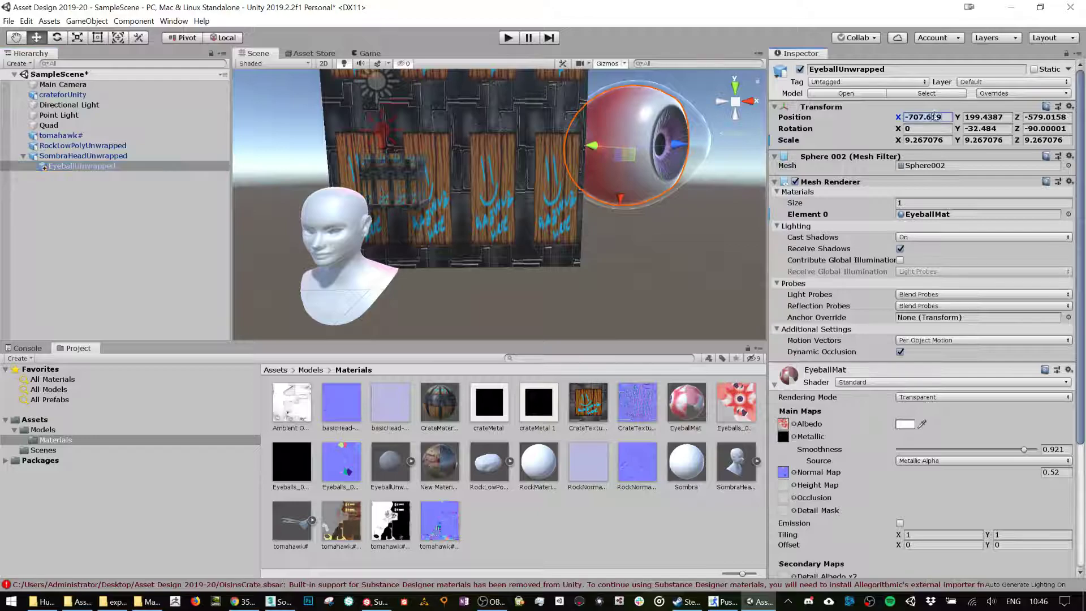
type("0")
left_click(964, 118)
type("0")
left_click(1049, 116)
type("0")
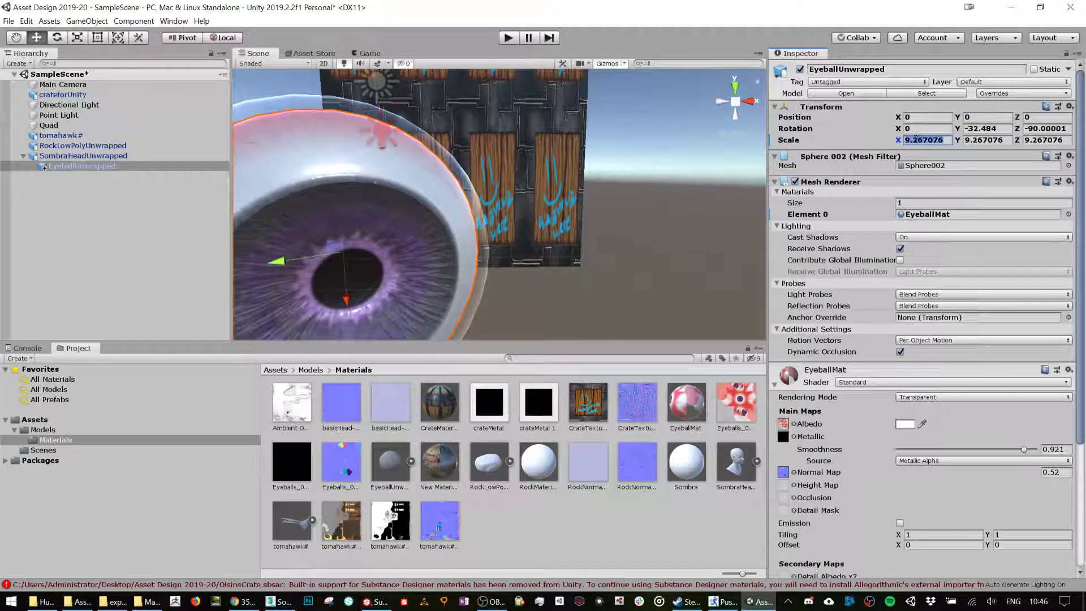
Set the EyeballUnwrapped scale to 1 on the X, Y and Z axes.
type("1")
key("Tab")
type("1")
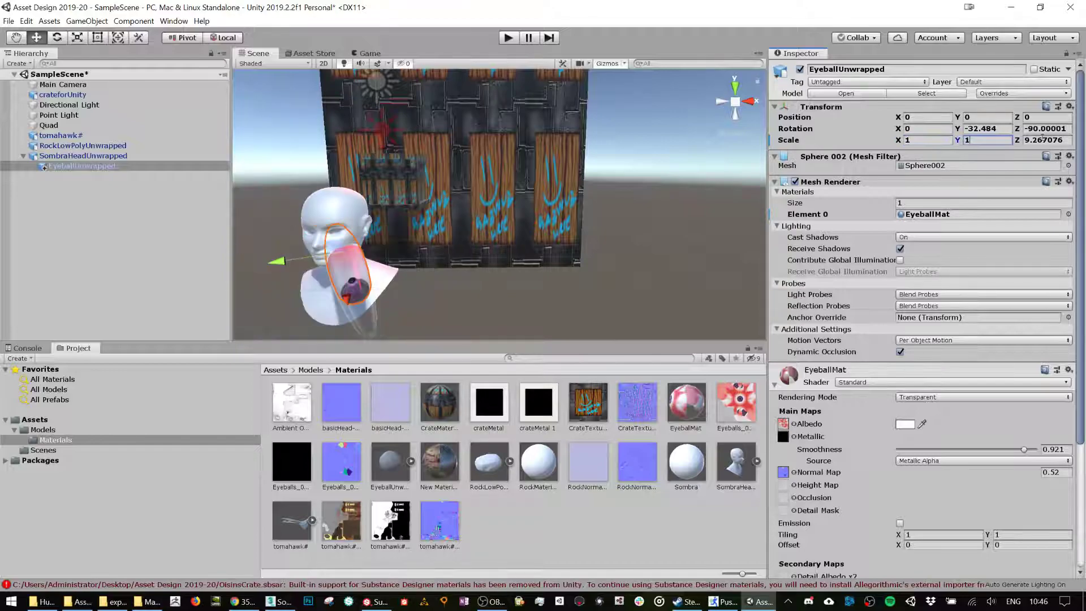
key("Tab")
type("1")
Set the EyeballUnwrapped rotation to 0 on the Y and Z axes.
left_click_drag(386, 243, 367, 232, "alt")
left_click(975, 128)
type("0")
key("Tab")
type("0")
Move the eyeball to eye height at about X -15.7, Y 46, Z 25 and scale it uniformly to about 0.49.
left_click_drag(311, 258, 259, 237, "alt")
left_click_drag(325, 189, 323, 162)
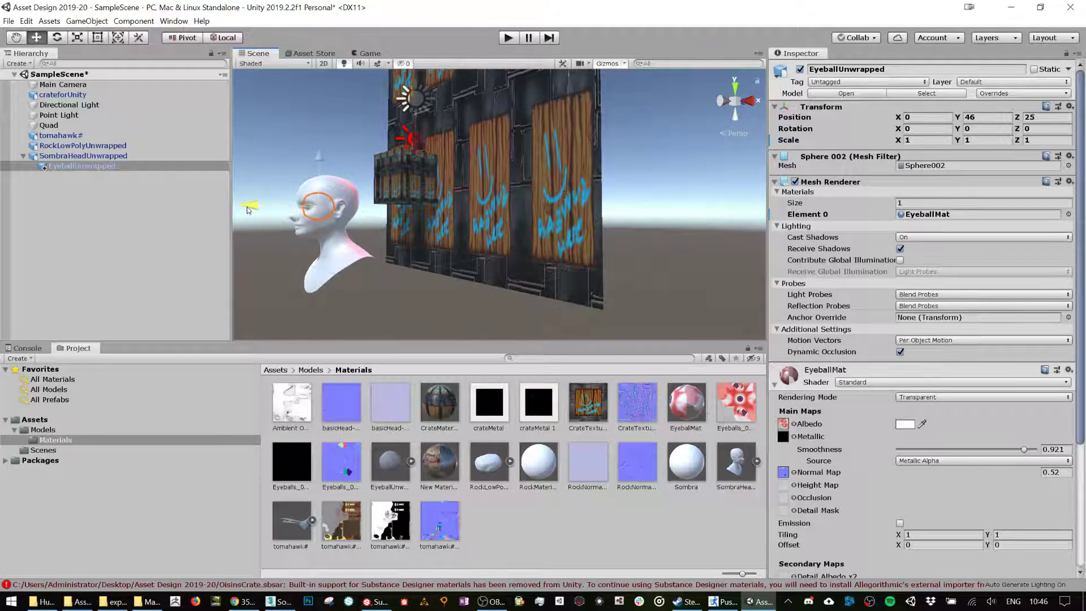
left_click_drag(269, 213, 444, 228, "alt")
middle_click_drag(371, 250, 446, 253)
left_click_drag(351, 190, 319, 249)
key("r")
key("w")
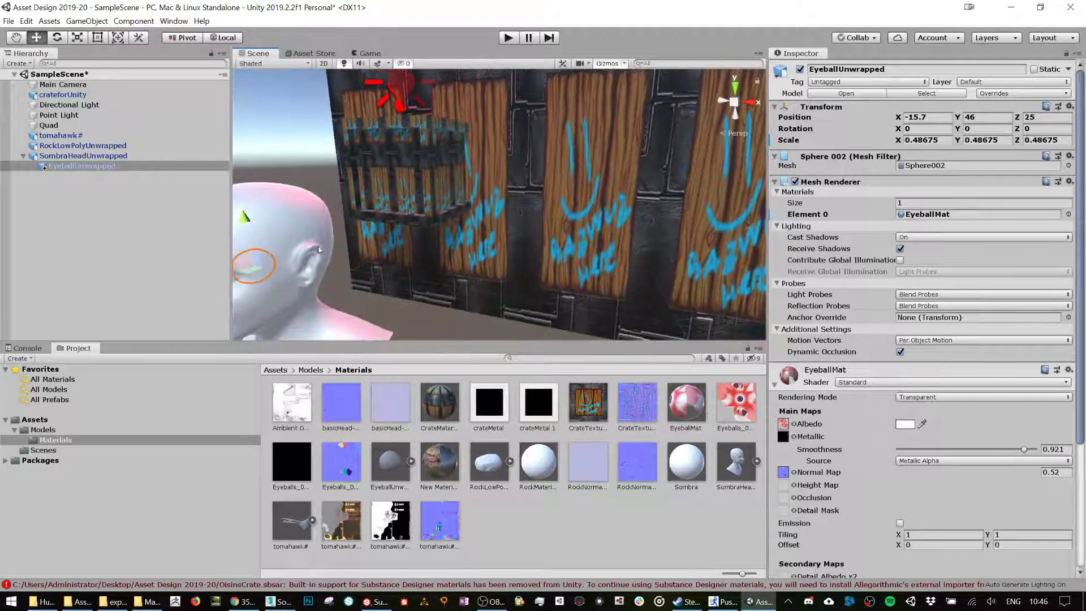
Move the eyeball forward into the head's eye socket, to about Z 36.8.
middle_click_drag(320, 250, 448, 198)
left_click_drag(449, 199, 520, 190, "alt")
scroll(371, 204, "up", 3)
left_click_drag(549, 88, 548, 92)
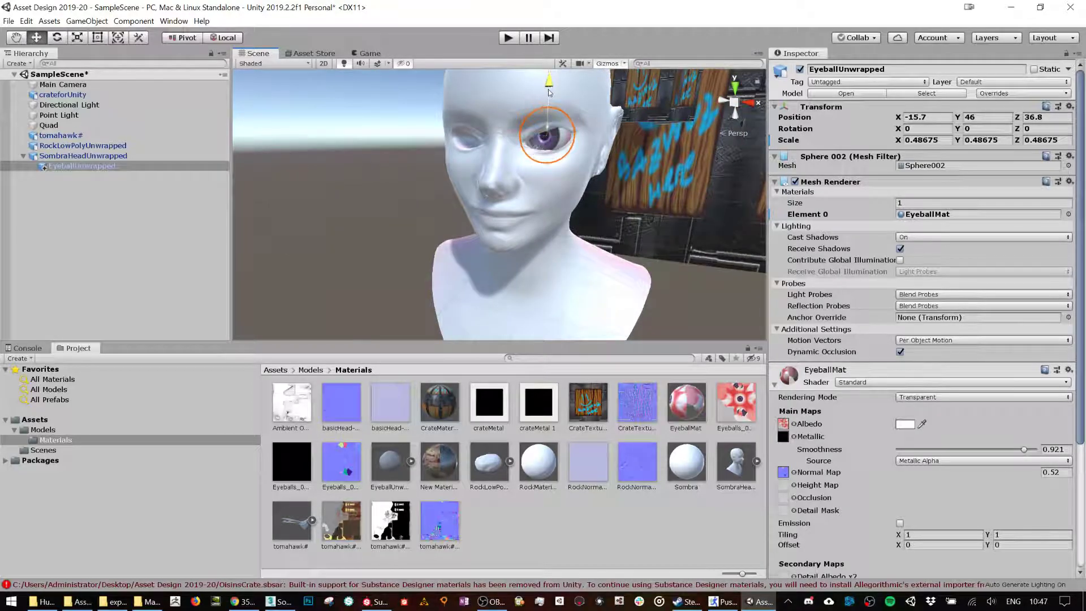
Shift the eyeball in its socket to about X -16.9, Y 44.1 and scale it uniformly to about 0.4.
left_click_drag(507, 144, 633, 204, "alt")
right_click_drag(634, 203, 662, 226, "alt")
right_click_drag(542, 218, 559, 212, "alt")
key("r")
left_click_drag(562, 209, 594, 226)
key("w")
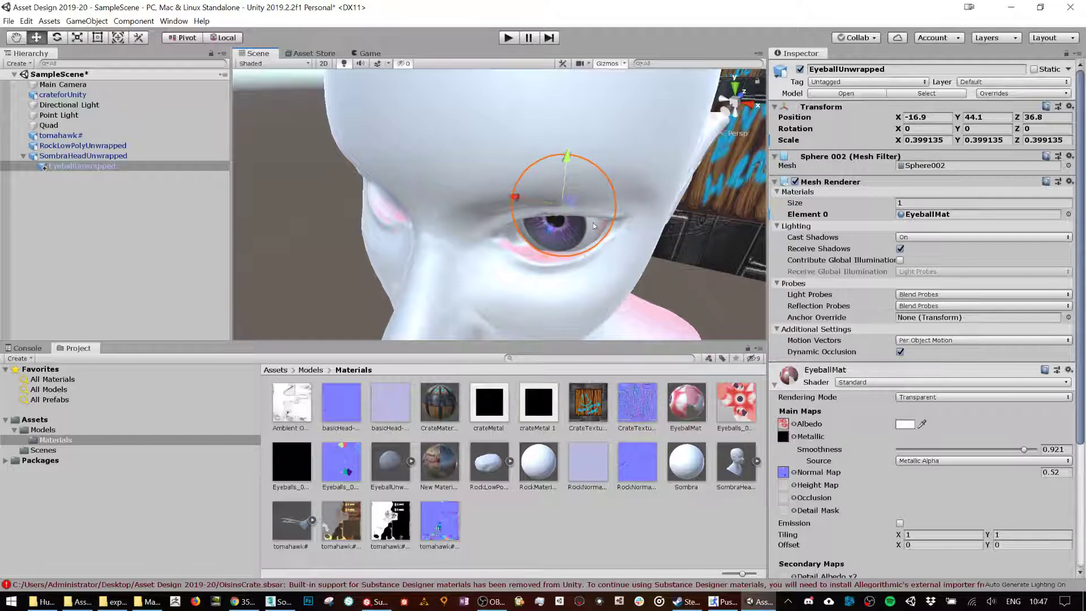
Fine-tune the eyeball's position to about X -15.7, Y 43.7, Z 37 behind the eyelids and activate the Rotate tool.
left_click_drag(531, 202, 449, 213)
left_click_drag(490, 153, 490, 153)
left_click_drag(447, 213, 446, 213)
right_click_drag(446, 213, 492, 238, "alt")
left_click_drag(557, 212, 542, 192, "alt")
scroll(640, 203, "down", 6)
scroll(643, 182, "up", 5)
key("e")
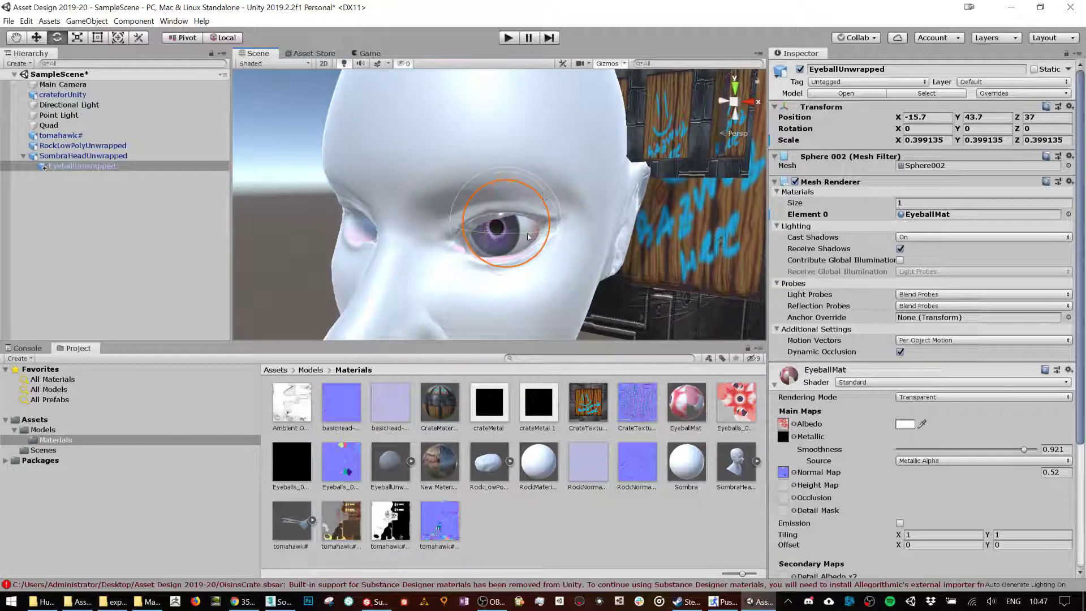
Rotate the eyeball to about Y -5.7, move it to X -16, Y 43.1, Z 40.2 and scale it uniformly to about 0.335.
left_click_drag(528, 236, 580, 149)
key("w")
key("r")
key("w")
key("r")
key("w")
scroll(603, 193, "down", 5)
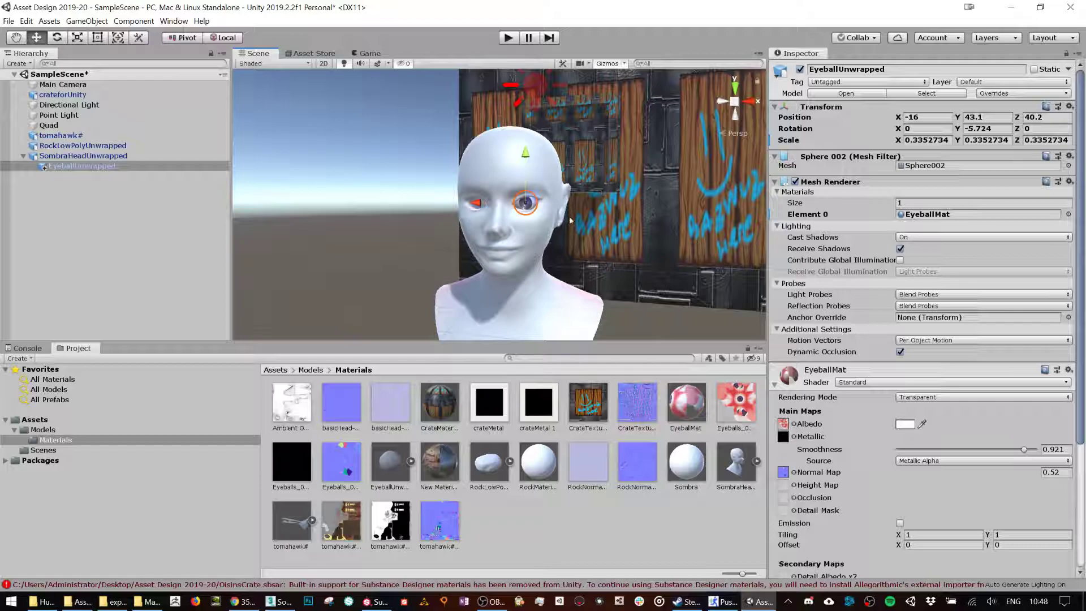
Try scaling the eyeball uniformly to about 0.359 and check its fit behind the eyelids from the front and side.
left_click(622, 243)
left_click(524, 254)
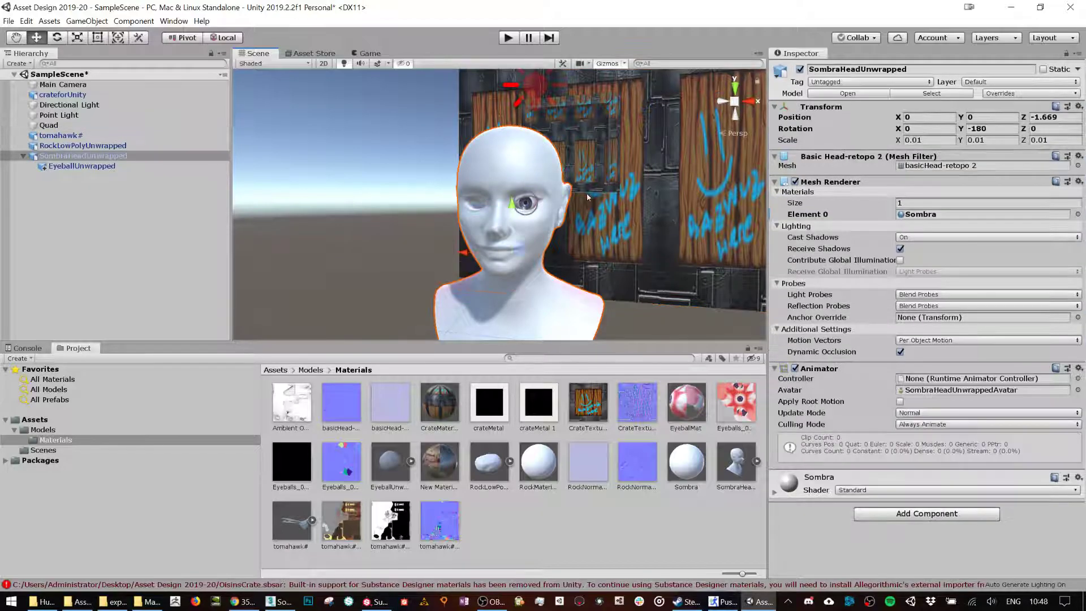
scroll(588, 198, "up", 5)
scroll(584, 198, "down", 2)
left_click(565, 203)
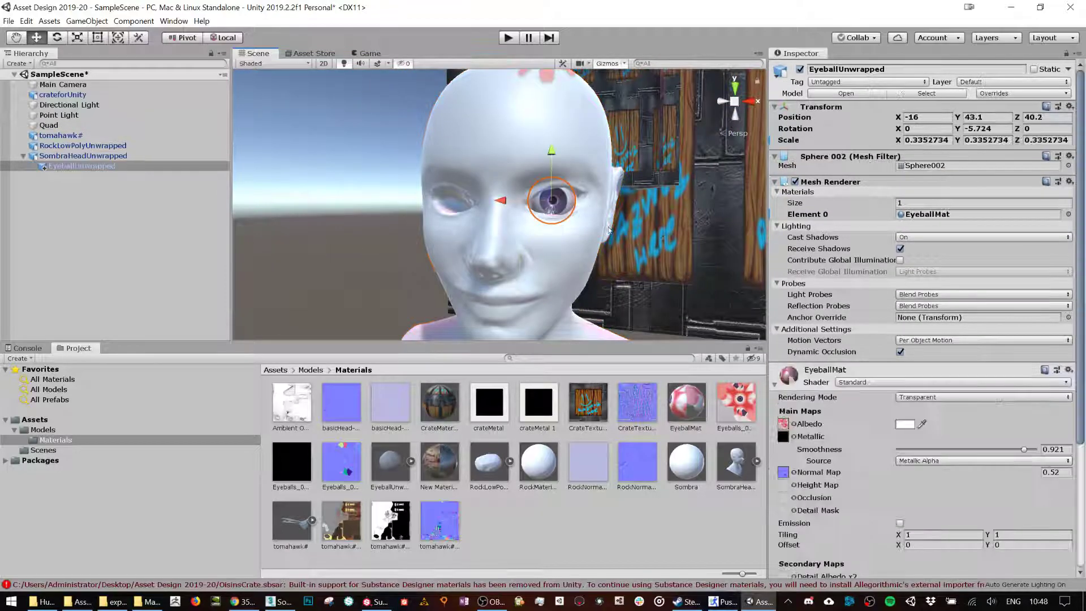
key("r")
left_click_drag(552, 204, 505, 186)
middle_click_drag(390, 212, 434, 222)
scroll(433, 222, "up", 3)
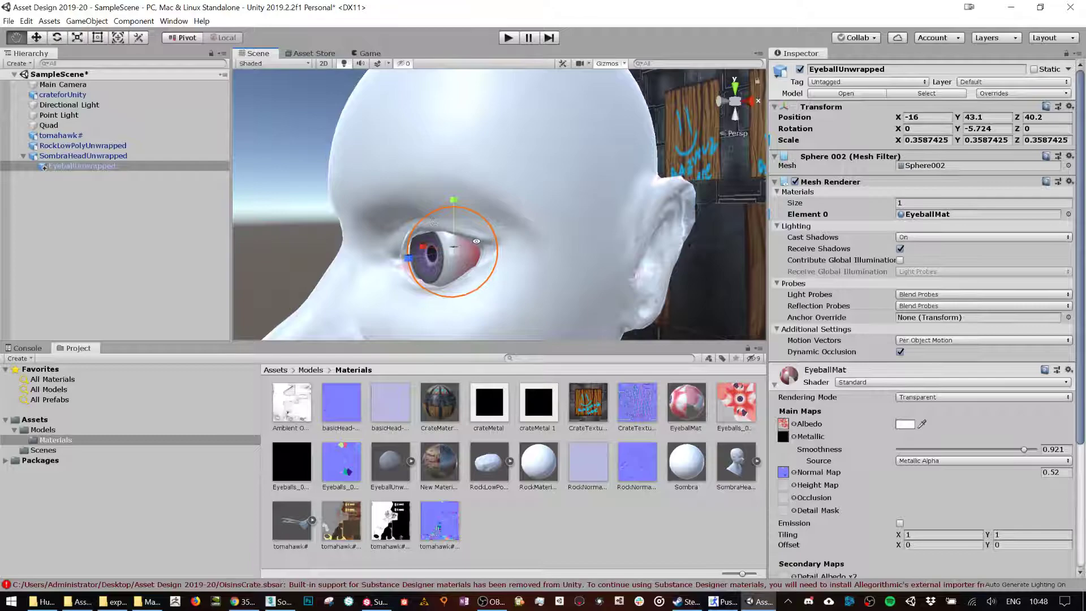
left_click_drag(432, 222, 229, 187, "alt")
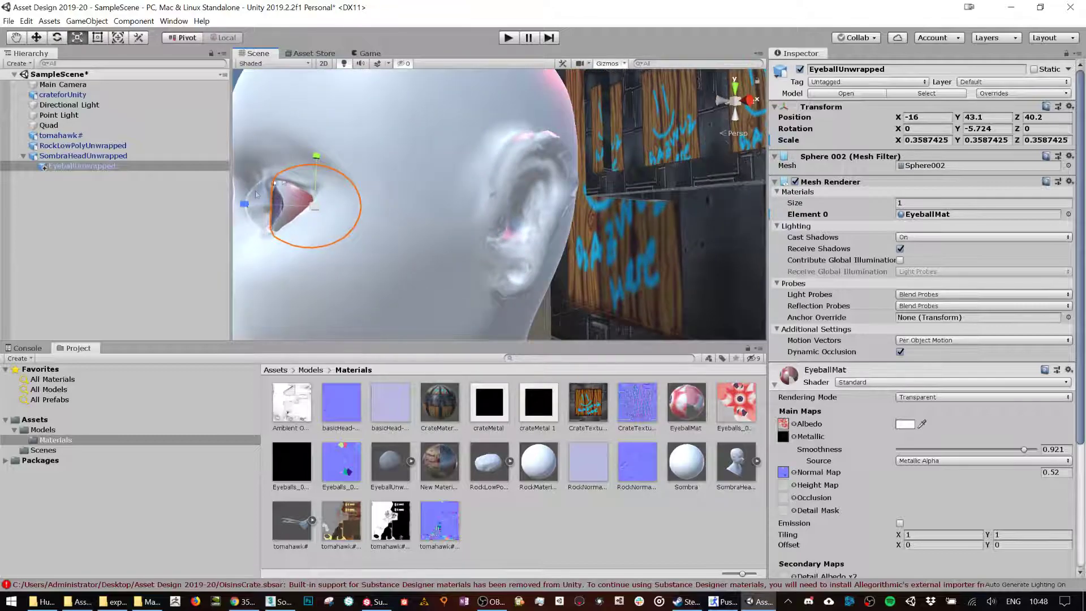
scroll(293, 199, "up", 1)
scroll(292, 210, "down", 1)
left_click_drag(283, 208, 453, 199, "alt")
scroll(608, 211, "down", 2)
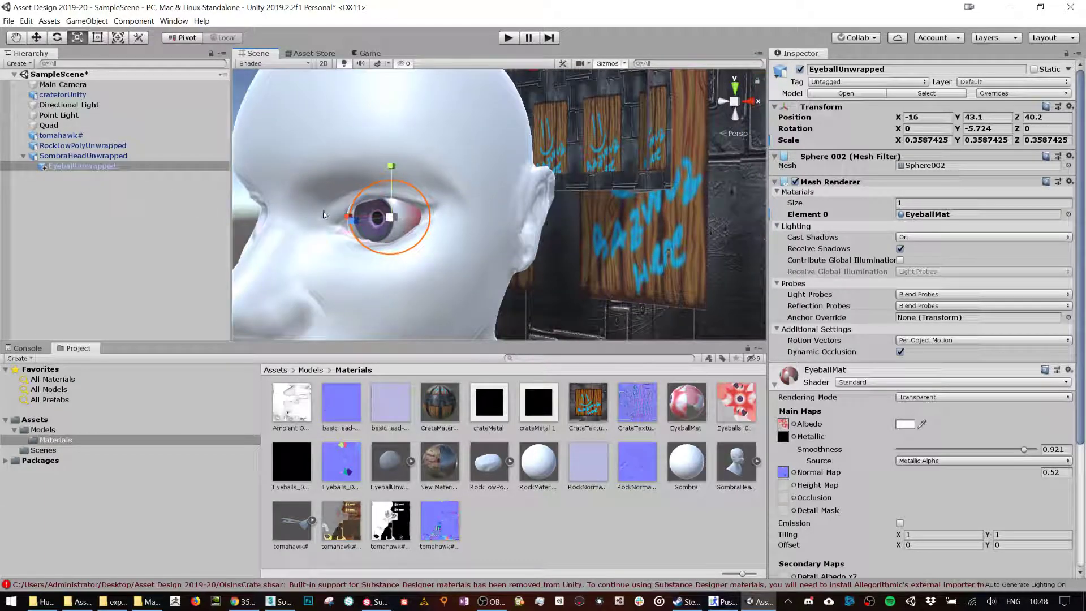
Try moving the eyeball within its socket, and undo that move together with the last scale change.
key("w")
left_click_drag(359, 225, 473, 250)
key("ctrl+z")
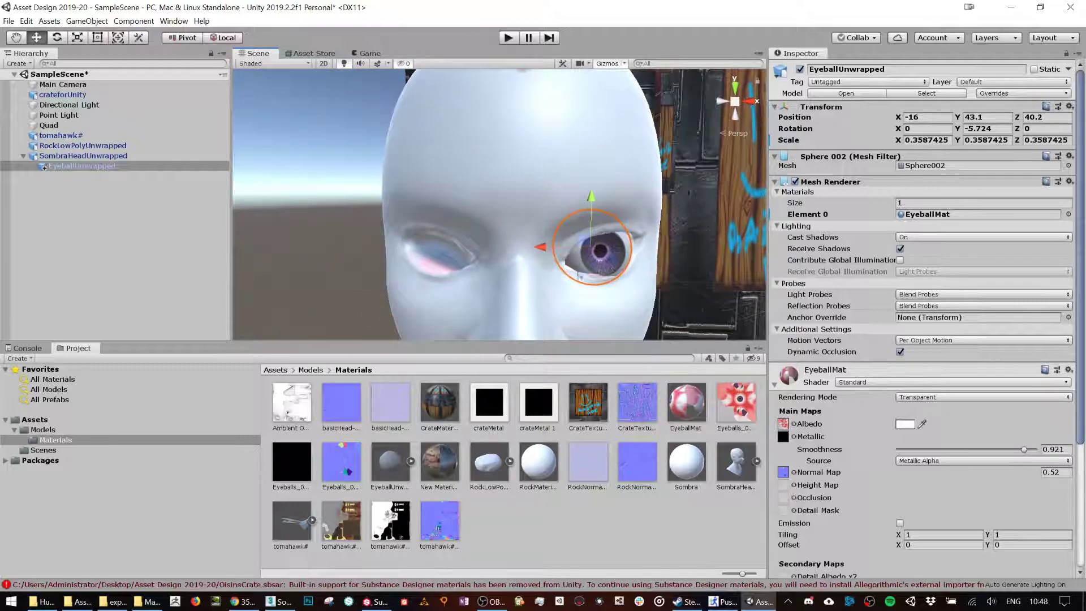
key("ctrl+z")
Compare the head with its eyeball in isometric and perspective projection, and save the scene with the Quad selected.
left_click_drag(632, 277, 300, 211, "alt")
scroll(655, 235, "down", 5)
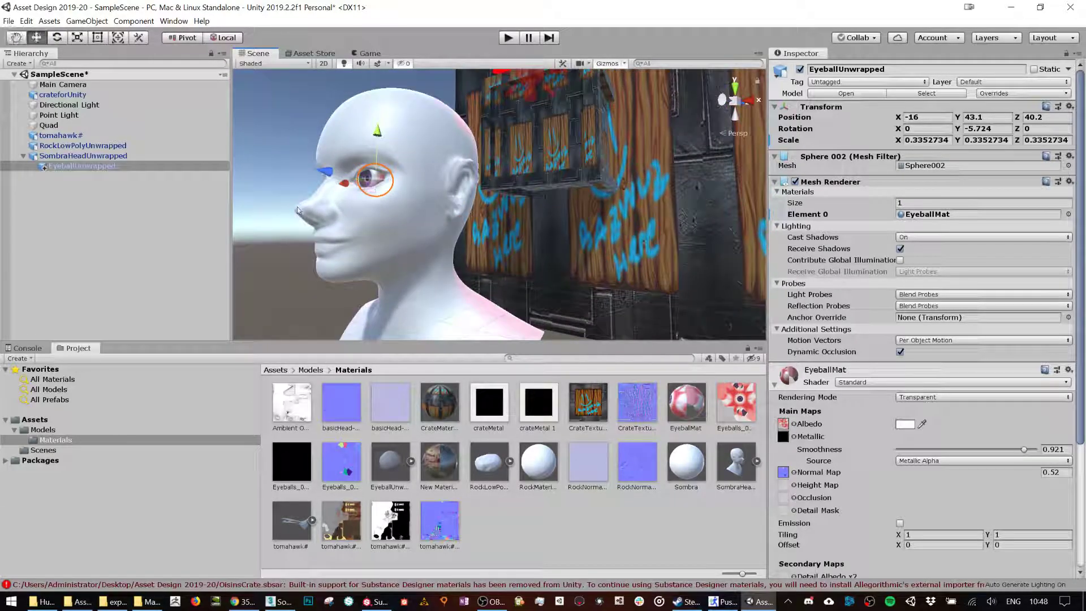
scroll(327, 212, "down", 5)
scroll(349, 214, "up", 2)
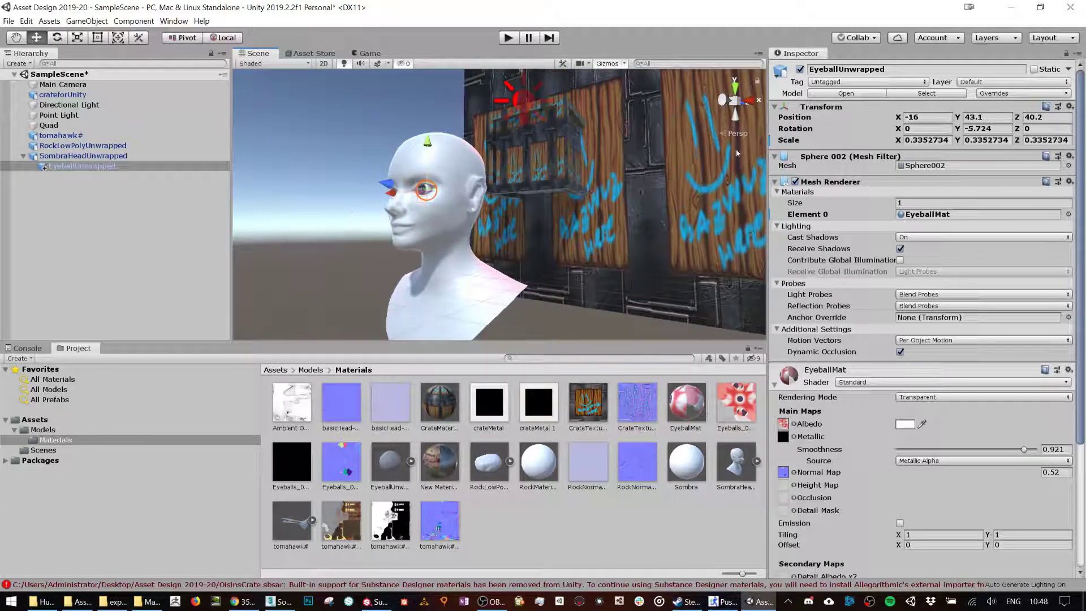
left_click(734, 134)
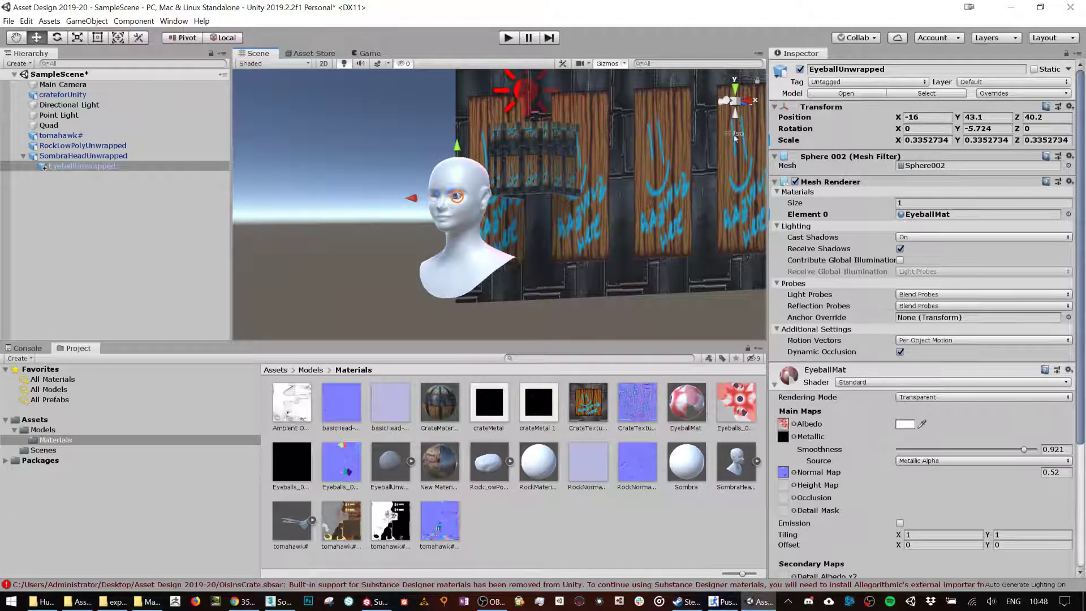
left_click(735, 134)
left_click(585, 270)
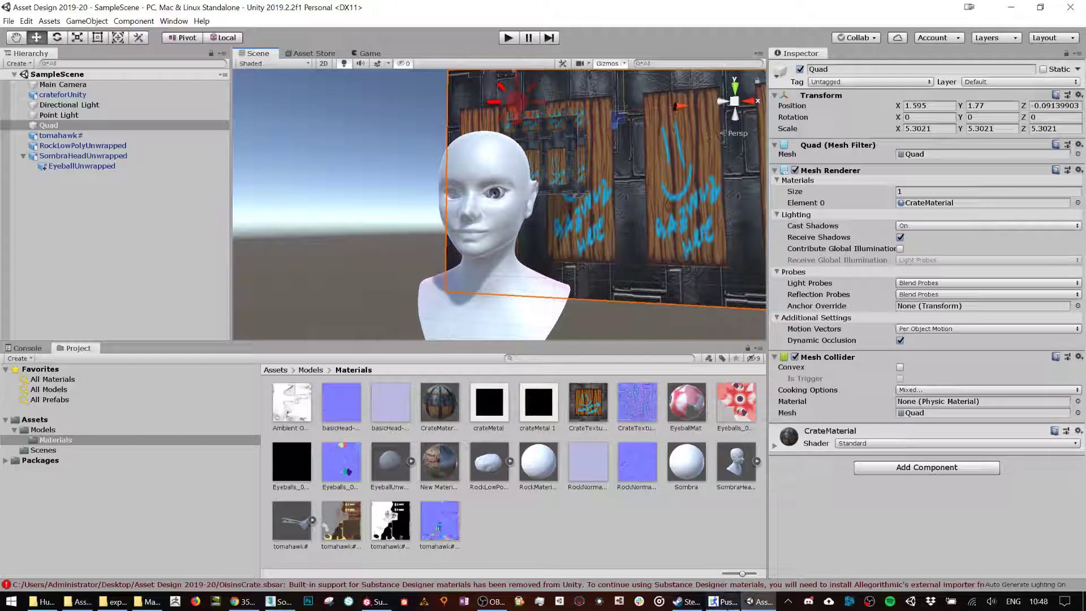
Switch to SombraHead.max in 3ds Max, close Render To Texture, clear the selection and turn off edged faces.
left_click(486, 602)
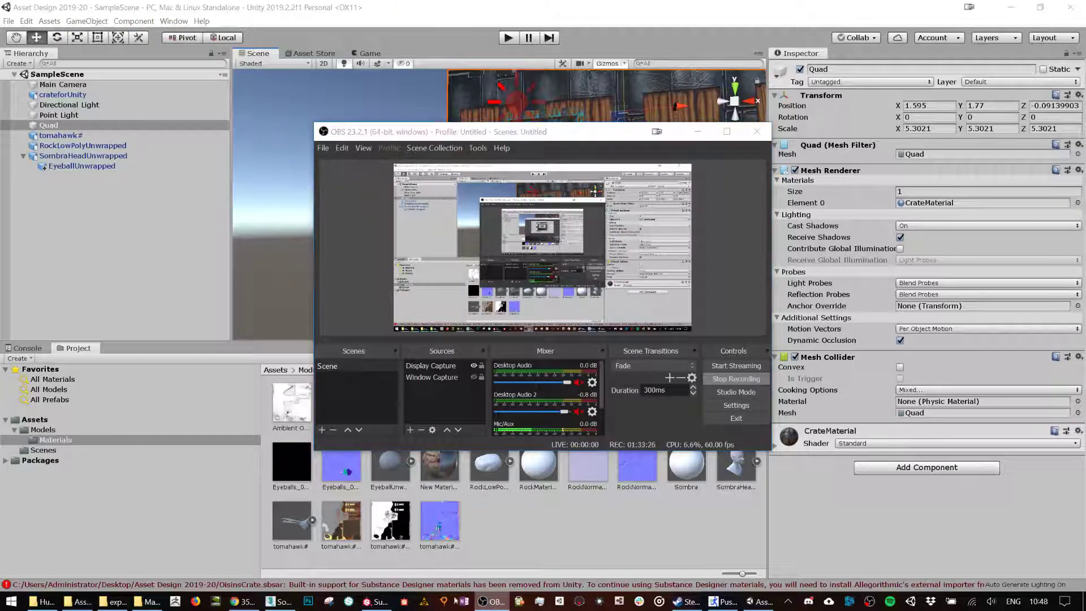
left_click(277, 602)
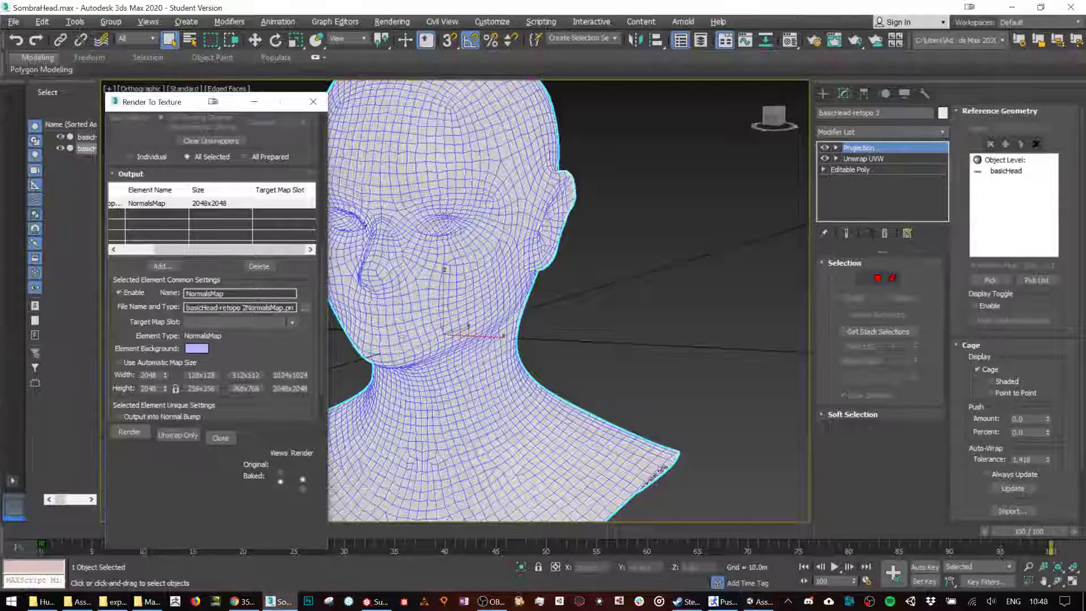
left_click(661, 389)
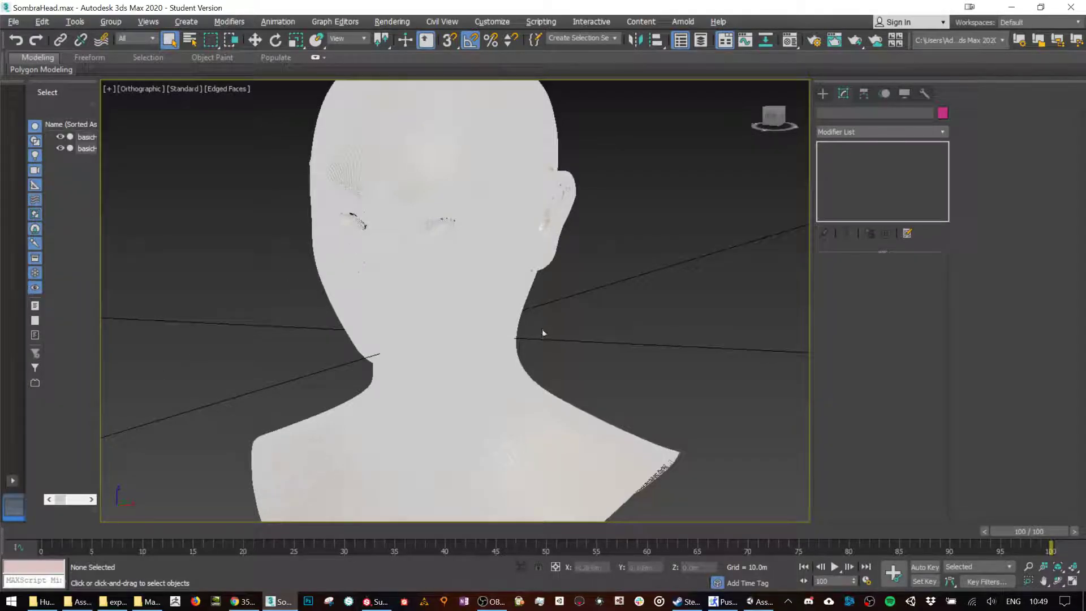
key("F4")
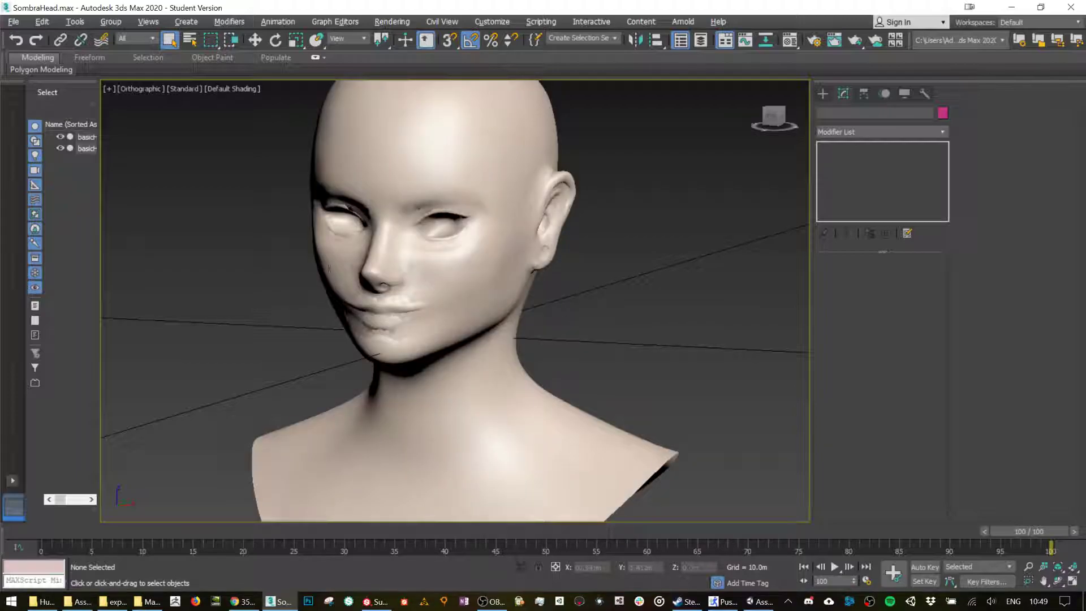
Toggle the visibility of basicHead-retopo 2 to compare it with the high-poly head, and leave the retopo head hidden.
left_click(60, 149)
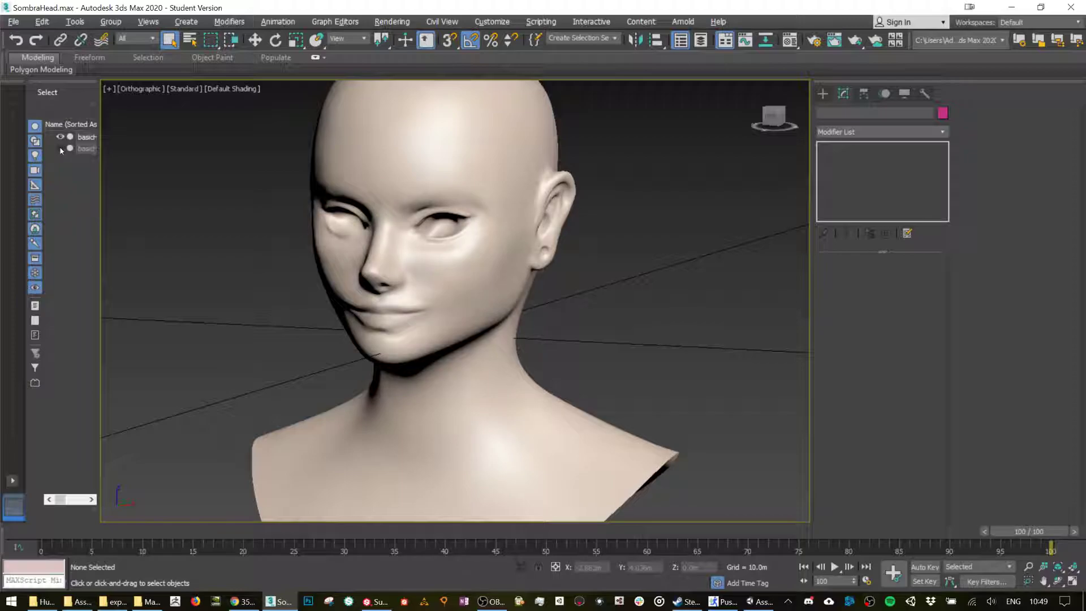
left_click(60, 149)
scroll(471, 304, "up", 5)
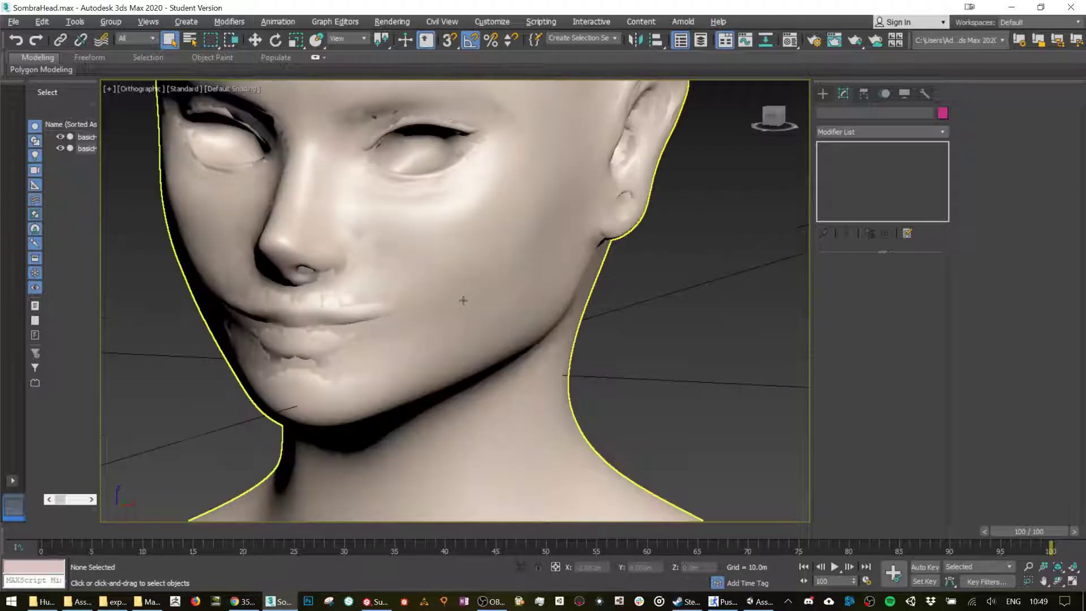
middle_click_drag(430, 243, 464, 305)
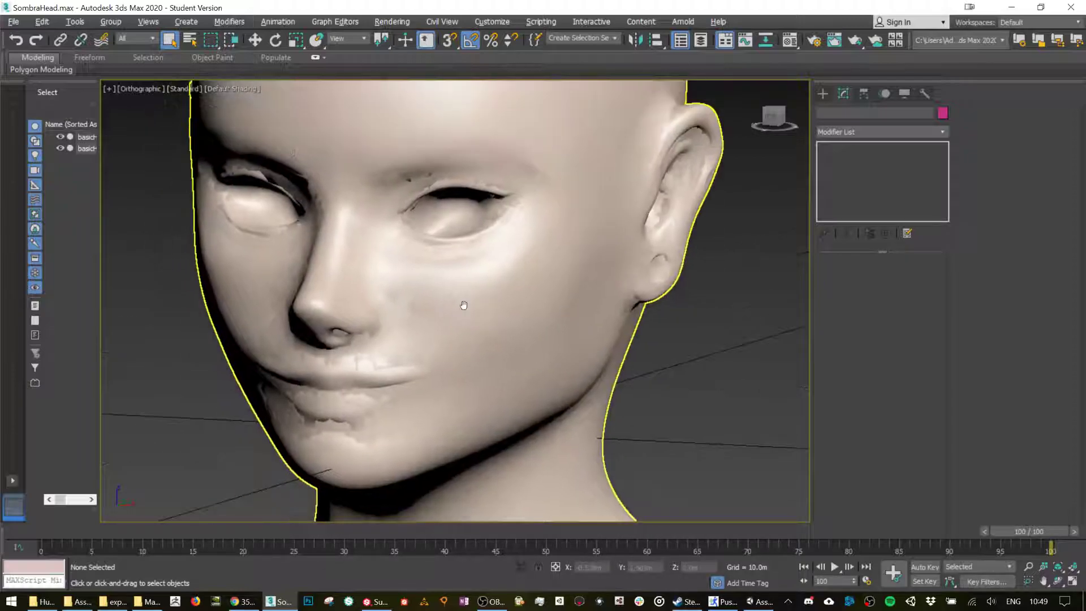
left_click(60, 149)
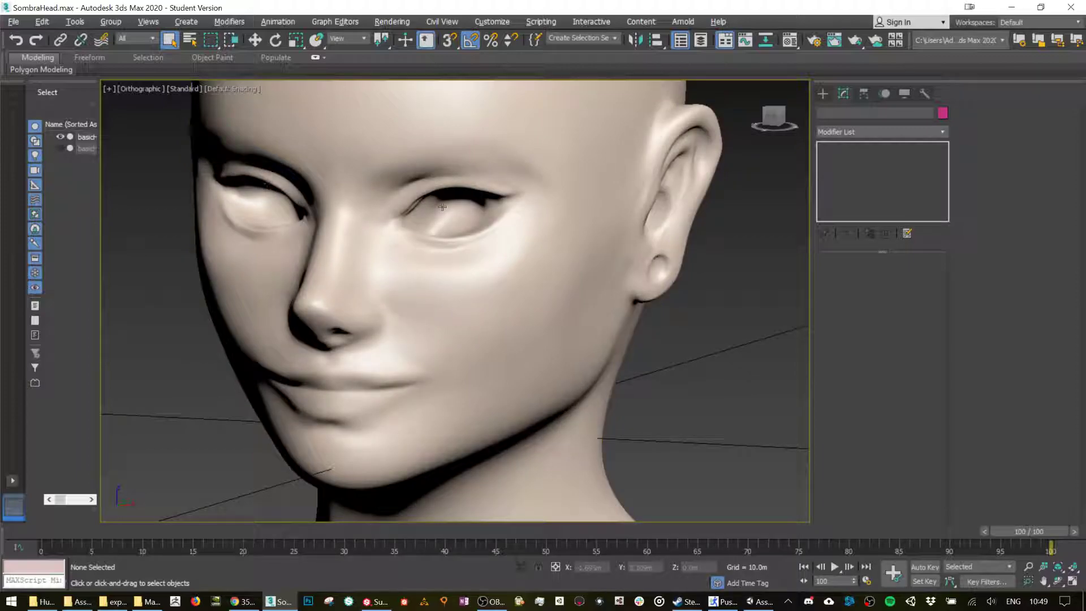
Set the viewport to perspective, select the high-poly basicHead and save the file.
scroll(622, 198, "down", 2)
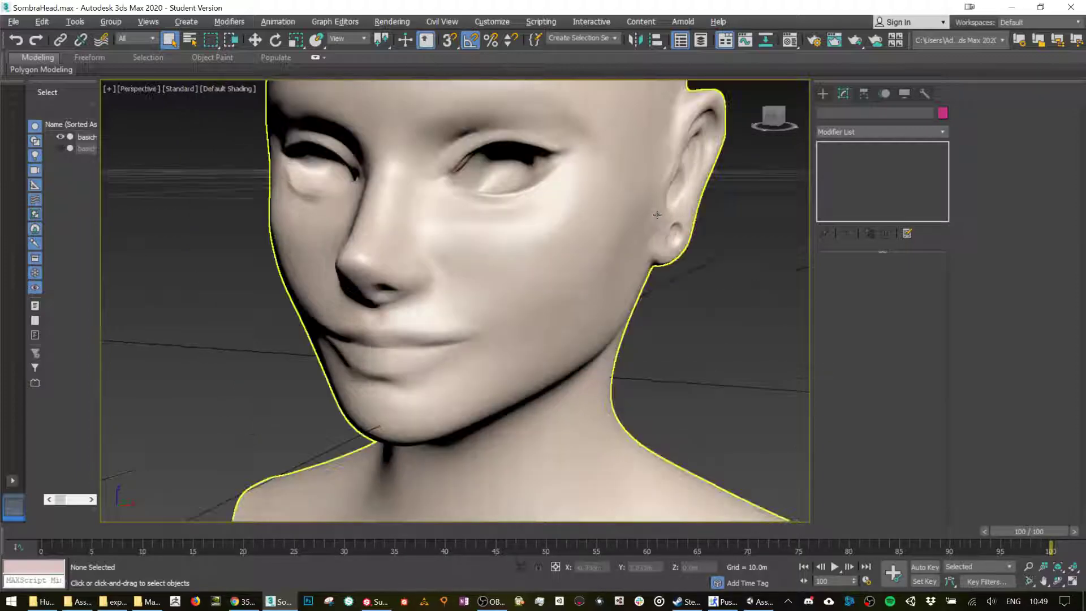
key("p")
left_click(646, 225)
middle_click_drag(646, 225, 609, 213, "alt")
scroll(674, 226, "up", 3)
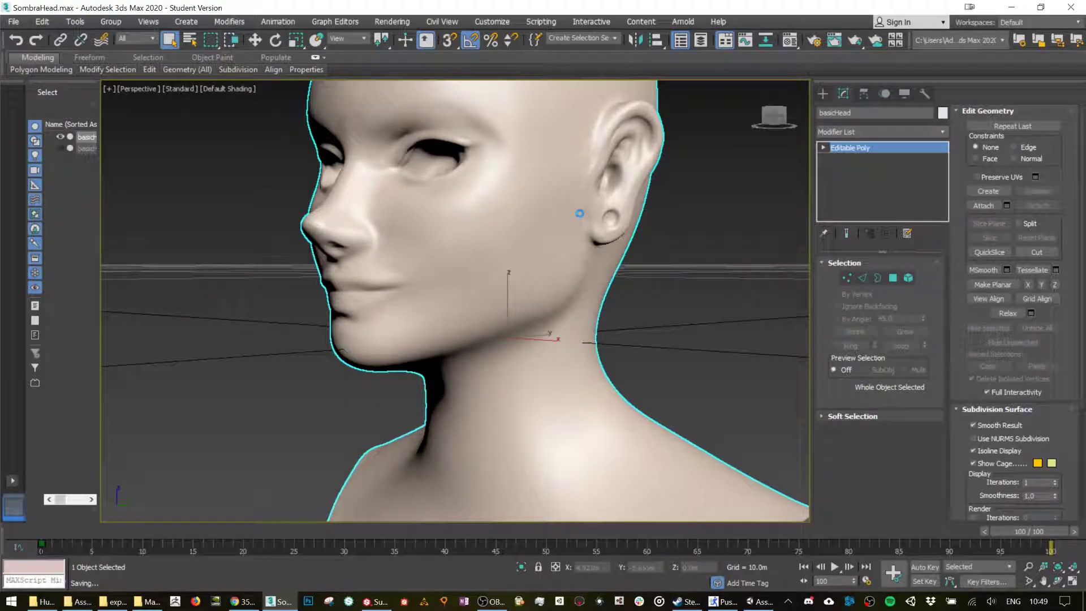
Look over the high-poly head from a few angles and switch back to the Unity scene.
middle_click_drag(560, 222, 561, 254, "alt")
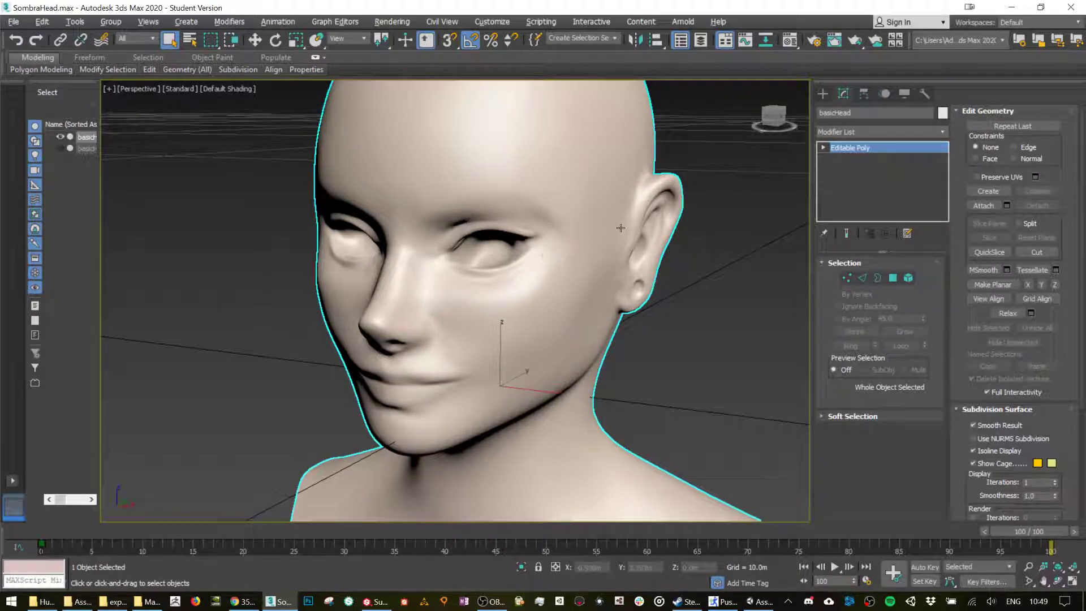
middle_click_drag(621, 228, 600, 226, "alt")
left_click(749, 603)
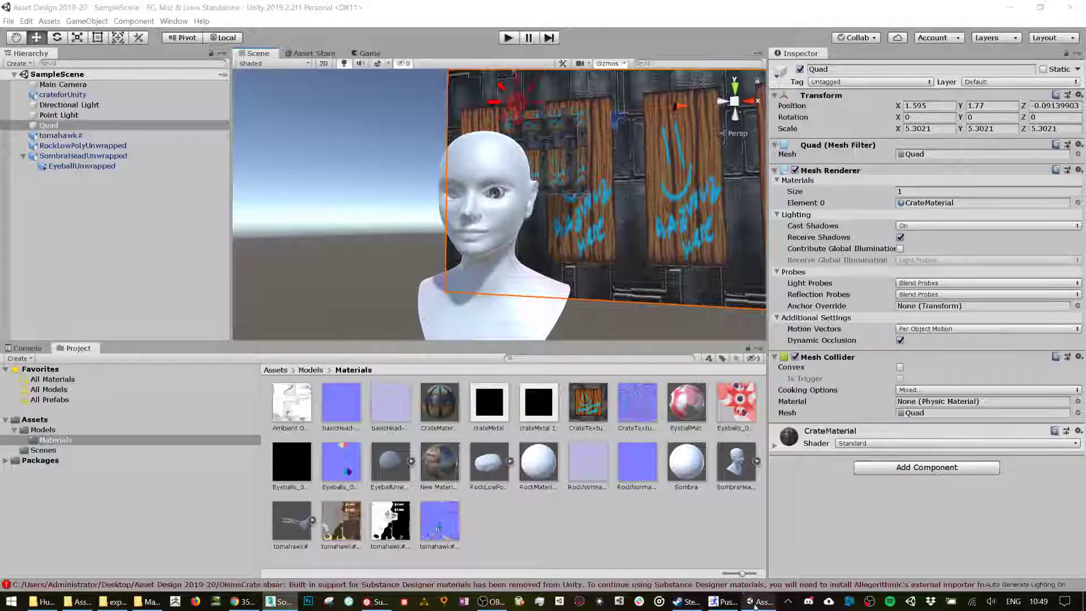
left_click(490, 602)
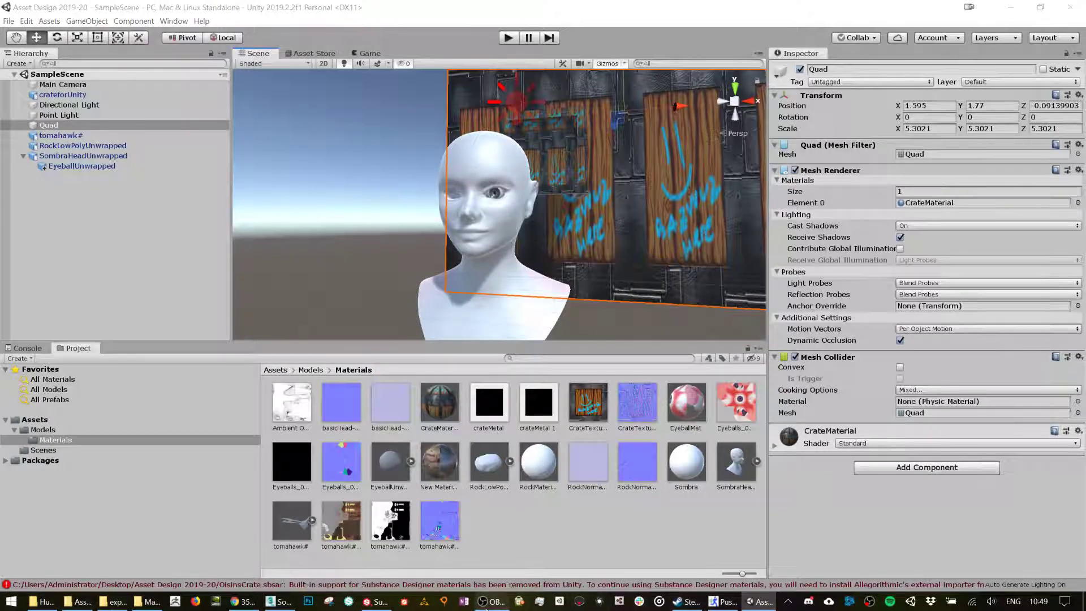